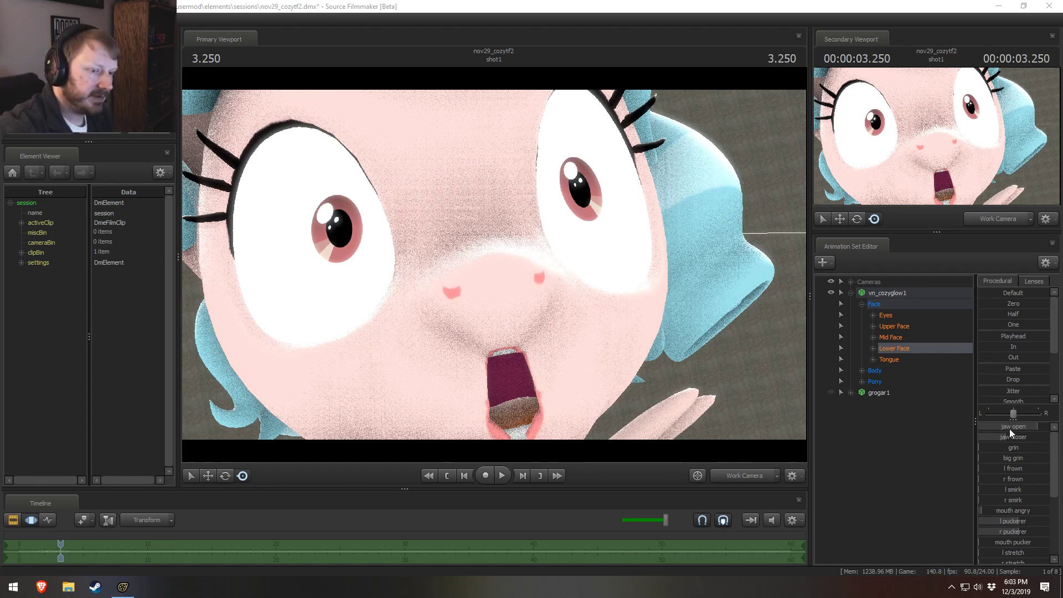
Step: Try lowering vn_cozyglow1's jaw open slider to zero, and undo this and the earlier exaggerated mouth and eye edits
{"action": "left_click_drag", "start_coordinate": [1009, 429], "coordinate": [951, 429]}
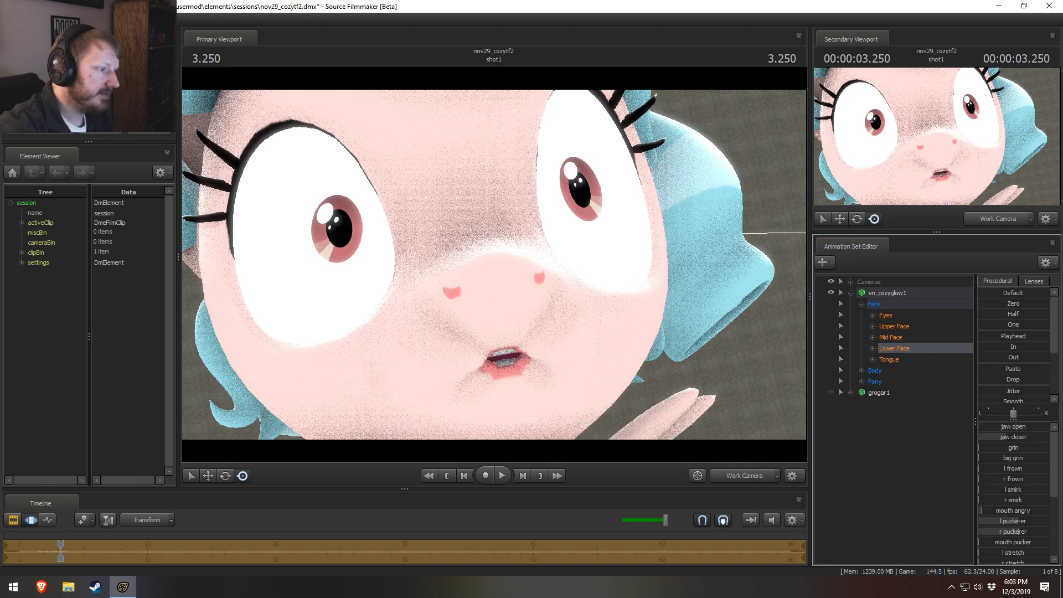
{"action": "key", "text": "ctrl+z"}
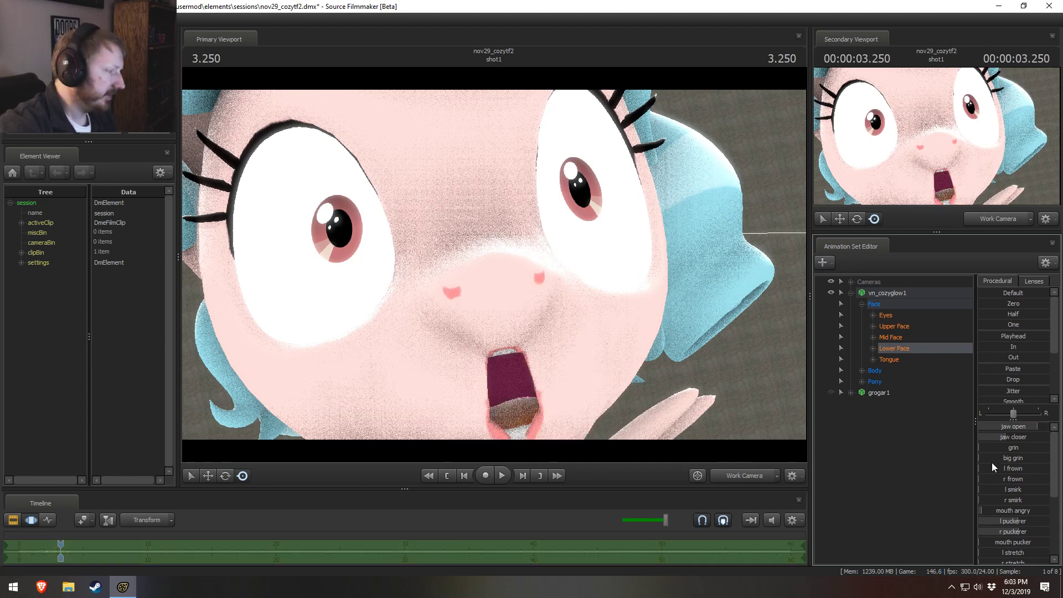
{"action": "key", "text": "ctrl+z"}
{"action": "key", "text": "ctrl+z"}
{"action": "key", "text": "ctrl+z"}
{"action": "key", "text": "ctrl+z"}
{"action": "key", "text": "ctrl+z"}
{"action": "key", "text": "ctrl+z"}
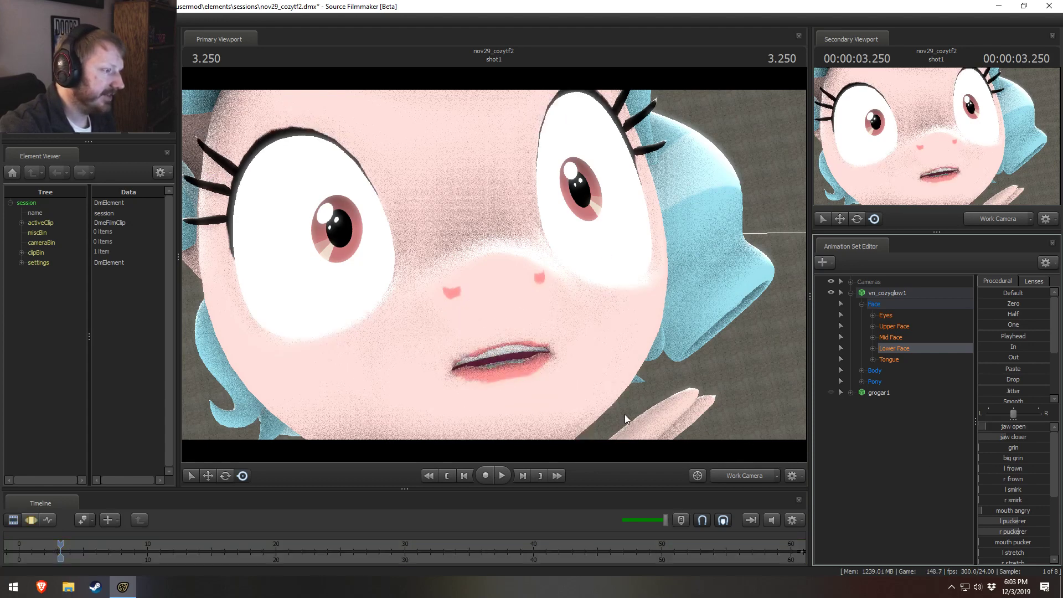
{"action": "key", "text": "ctrl+z"}
{"action": "key", "text": "ctrl+z"}
{"action": "key", "text": "ctrl+z"}
{"action": "key", "text": "ctrl+z"}
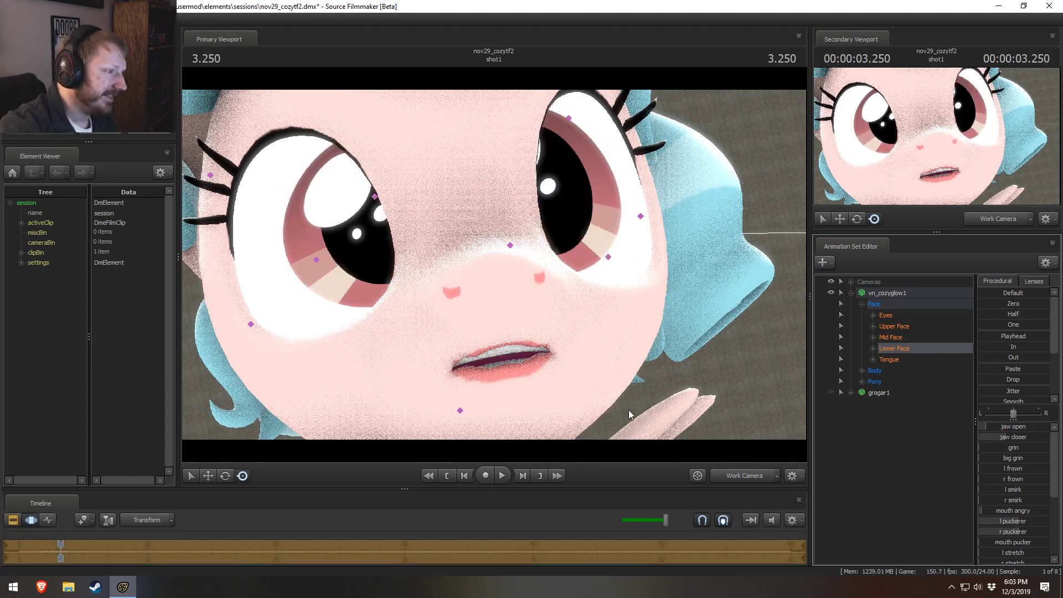
{"action": "key", "text": "ctrl+z"}
{"action": "key", "text": "ctrl+z"}
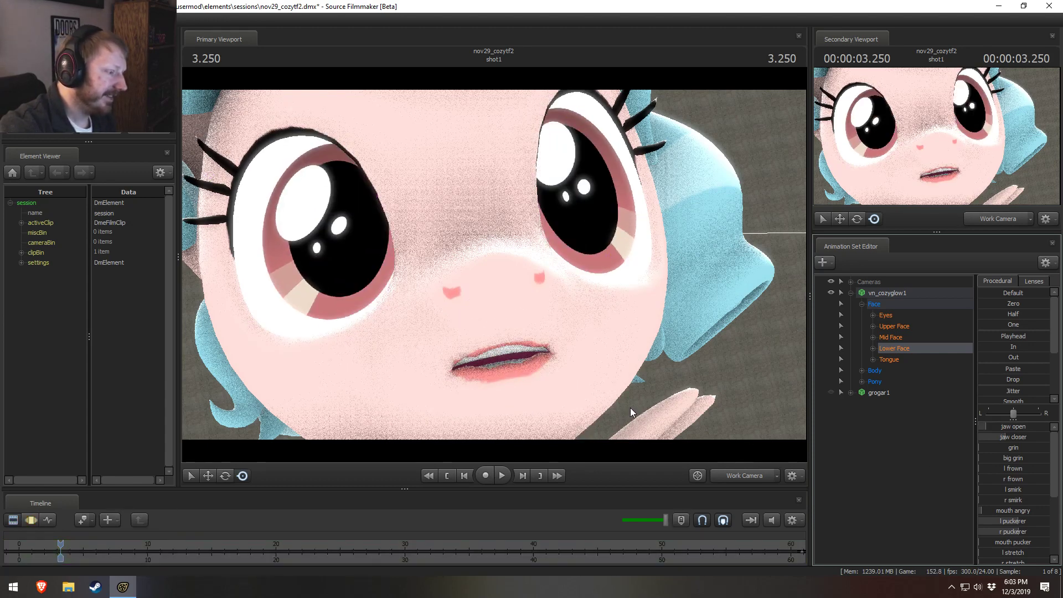
Step: Hide the grogar1 model and reframe the work camera on the whole vn_cozyglow1 body
{"action": "left_click", "coordinate": [851, 293]}
{"action": "left_click", "coordinate": [732, 478]}
{"action": "left_click", "coordinate": [733, 478]}
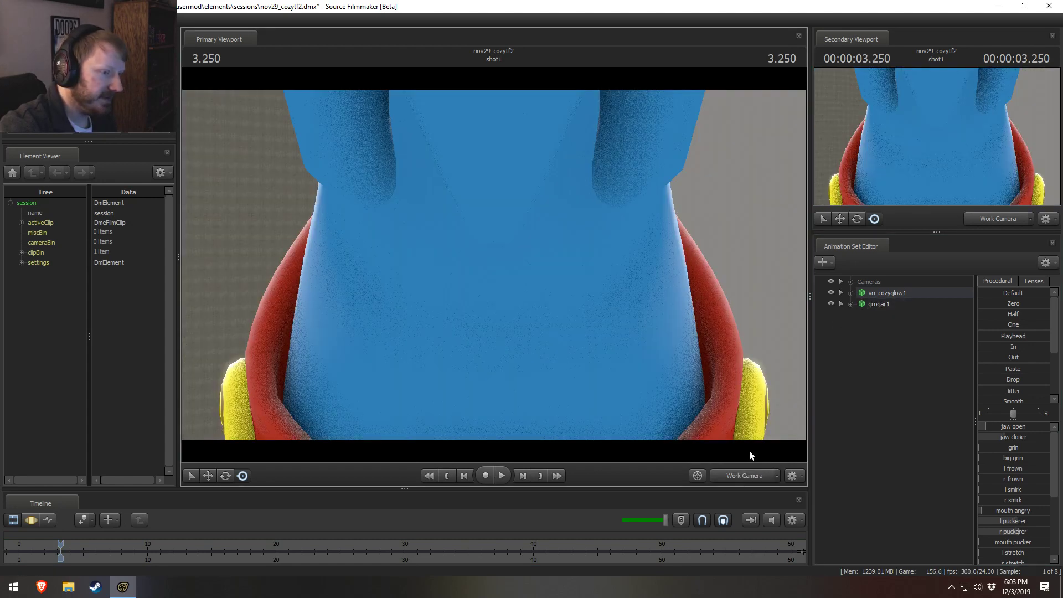
{"action": "left_click", "coordinate": [831, 304]}
{"action": "left_click", "coordinate": [839, 304]}
{"action": "mouse_move", "coordinate": [493, 264]}
{"action": "left_mouse_down"}
{"action": "mouse_move", "coordinate": [494, 299]}
{"action": "mouse_move", "coordinate": [493, 264]}
{"action": "left_mouse_up"}
{"action": "key", "text": "s"}
{"action": "key", "text": "w"}
{"action": "key", "text": "s"}
Step: Switch to an enlarged motion editor timeline and place the playhead at 1.291 s, just before the lip-sync curves
{"action": "key", "text": "F3"}
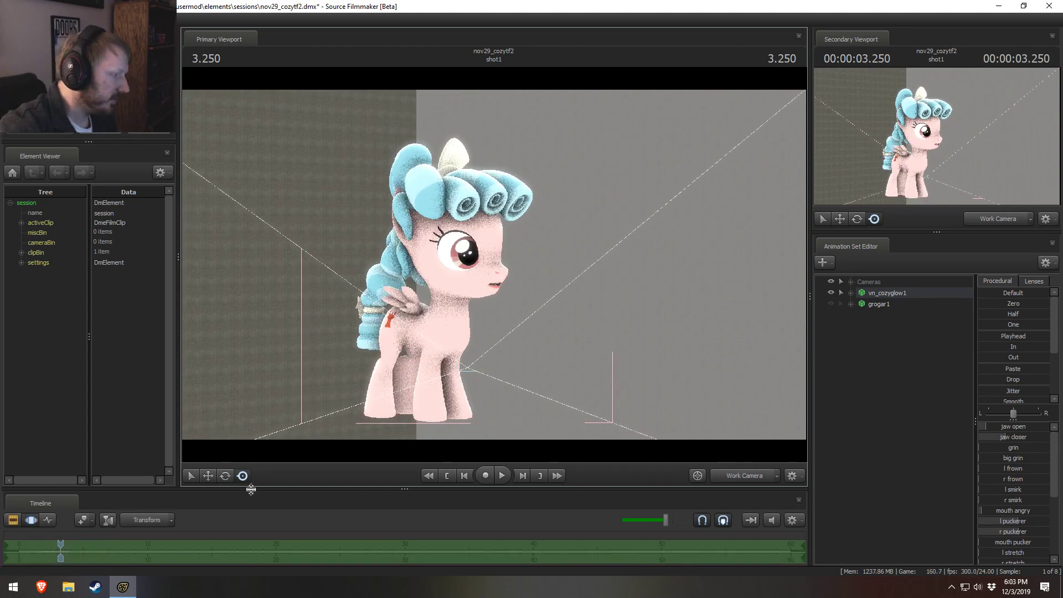
{"action": "left_click_drag", "start_coordinate": [251, 489], "coordinate": [255, 440]}
{"action": "left_click", "coordinate": [149, 547]}
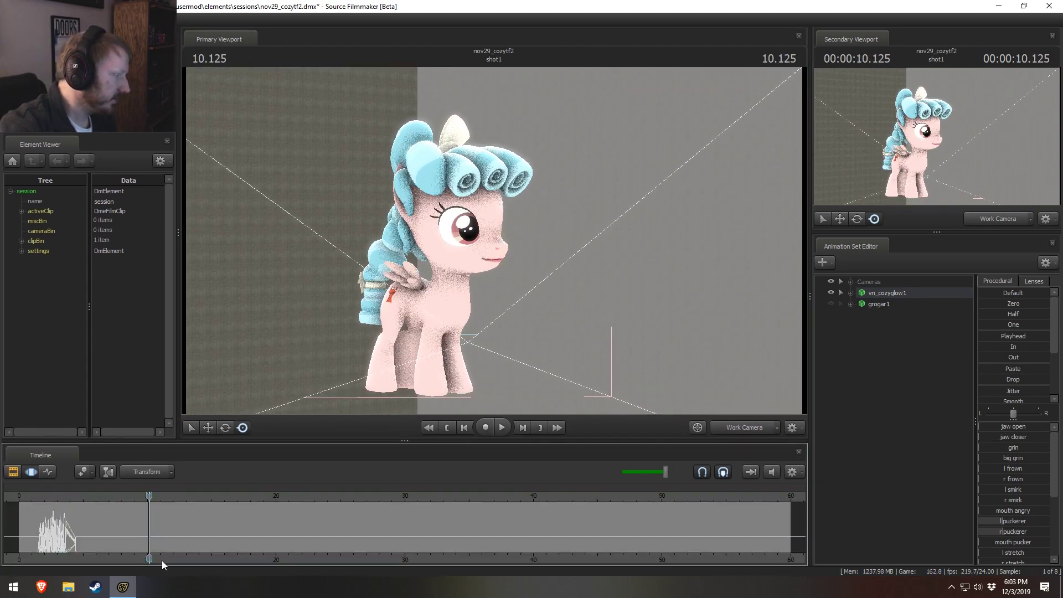
{"action": "middle_click_drag", "start_coordinate": [162, 560], "coordinate": [320, 557]}
{"action": "scroll", "coordinate": [314, 555], "scroll_direction": "up", "scroll_amount": 3}
{"action": "scroll", "coordinate": [237, 554], "scroll_direction": "up", "scroll_amount": 1}
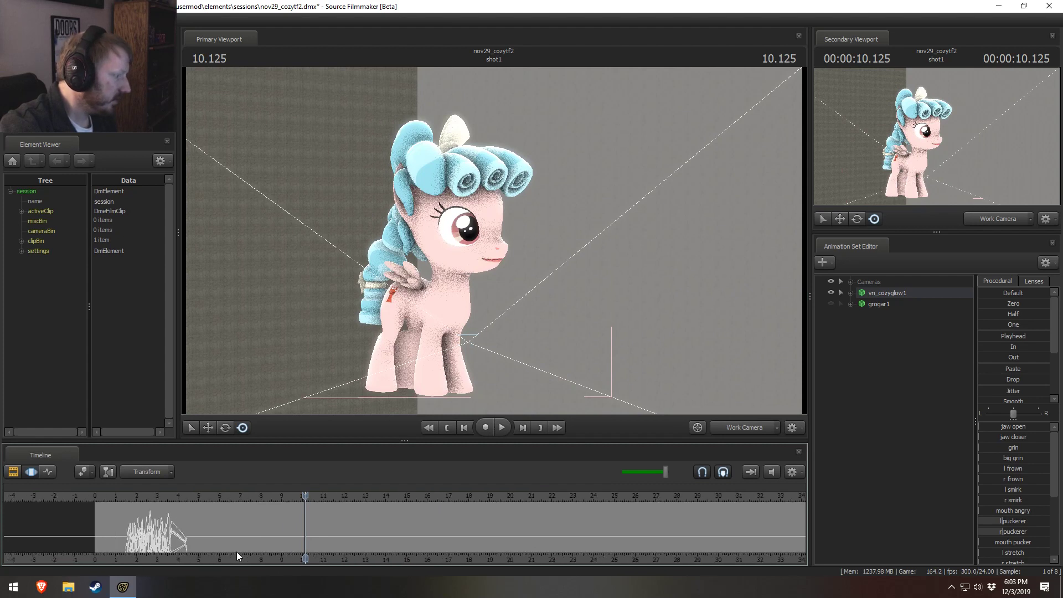
{"action": "left_click", "coordinate": [121, 497]}
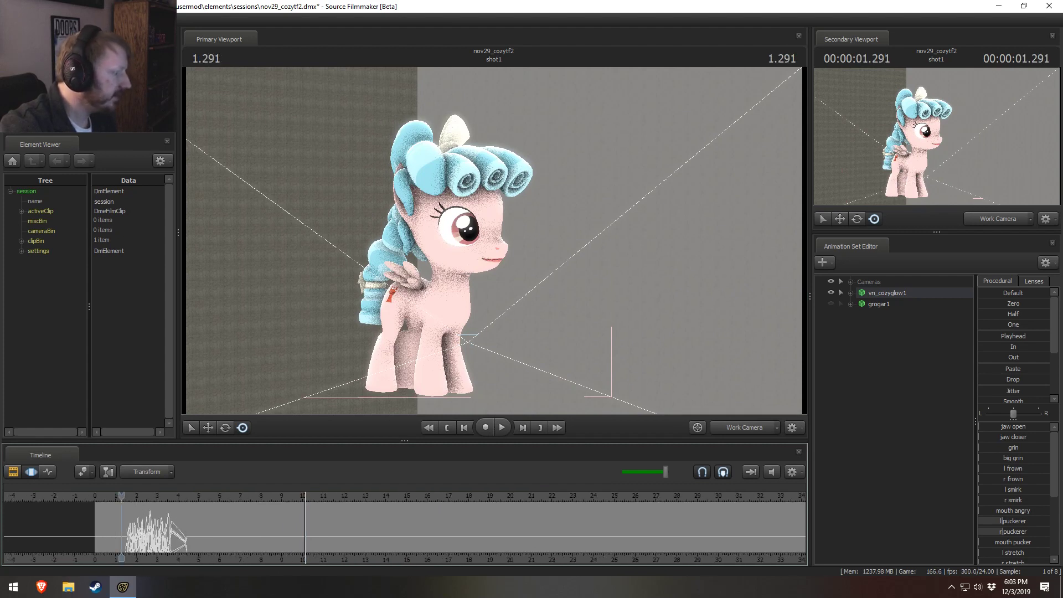
Step: Play shot1 in the clip editor from 0.250 s to watch vn_cozyglow1's mouth animation
{"action": "scroll", "coordinate": [523, 540], "scroll_direction": "down", "scroll_amount": 5}
{"action": "key", "text": "F2"}
{"action": "left_click_drag", "start_coordinate": [584, 537], "coordinate": [266, 541]}
{"action": "left_click_drag", "start_coordinate": [588, 536], "coordinate": [273, 542]}
{"action": "scroll", "coordinate": [253, 546], "scroll_direction": "up", "scroll_amount": 6}
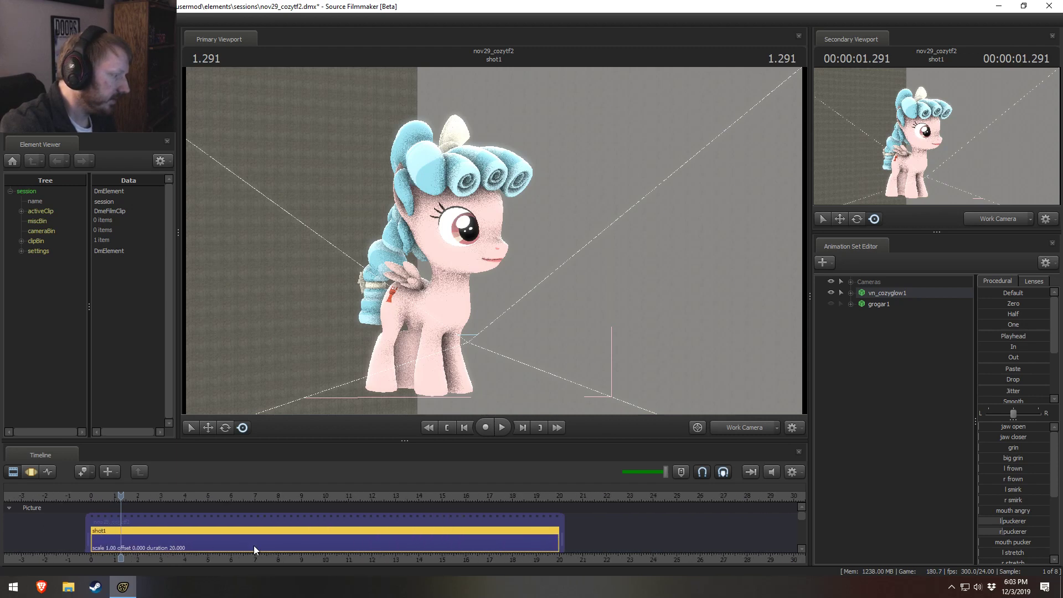
{"action": "middle_click_drag", "start_coordinate": [234, 560], "coordinate": [248, 560]}
{"action": "left_click_drag", "start_coordinate": [97, 494], "coordinate": [101, 494]}
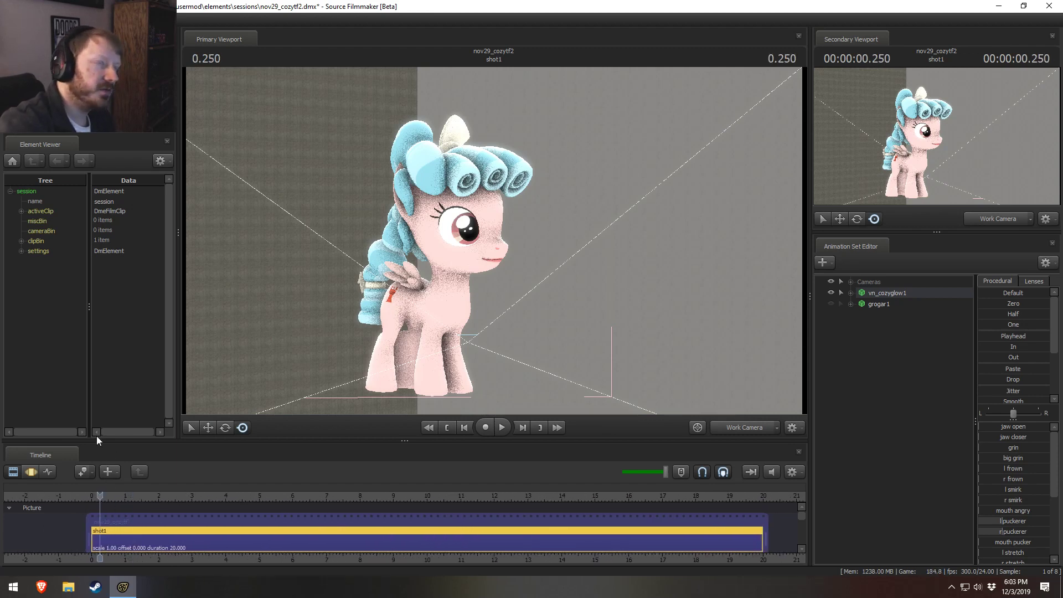
{"action": "scroll", "coordinate": [208, 523], "scroll_direction": "up", "scroll_amount": 2}
{"action": "key", "text": "space"}
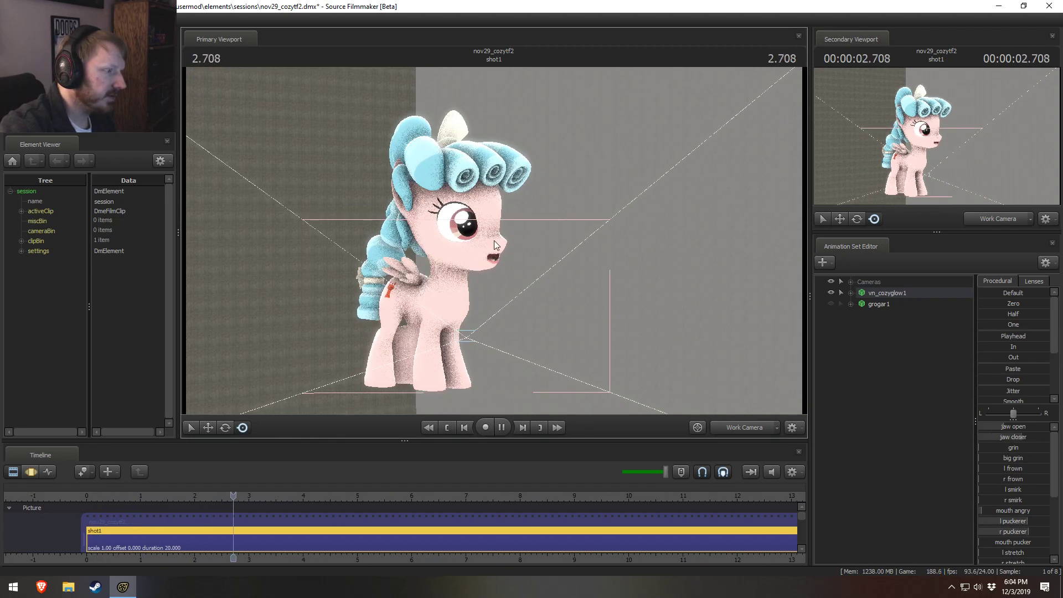
{"action": "key", "text": "space"}
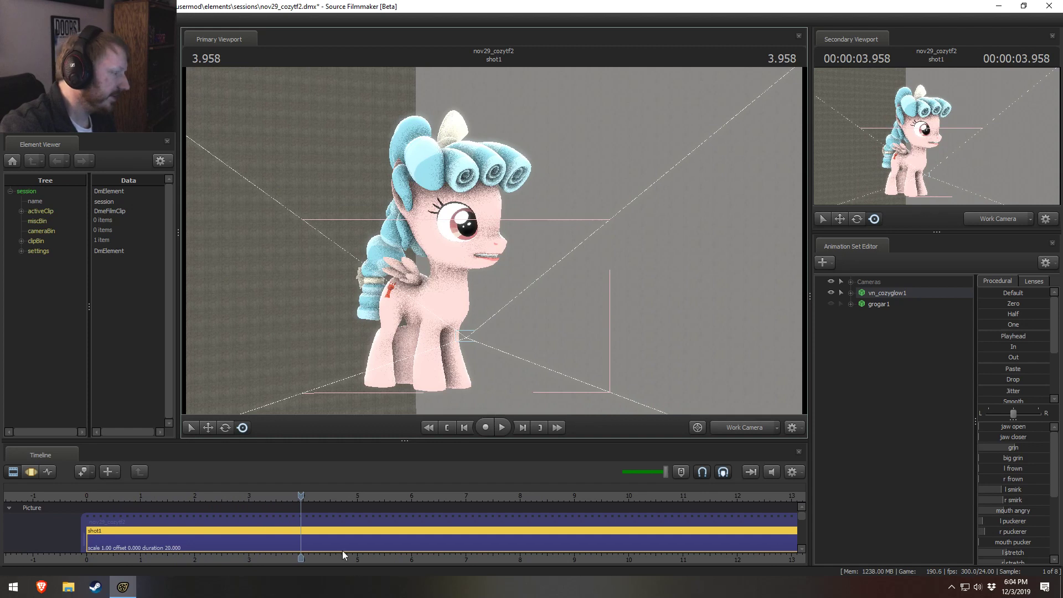
Step: Replay parts of the mouth animation in the motion editor and pause at 3.791 s
{"action": "key", "text": "F4"}
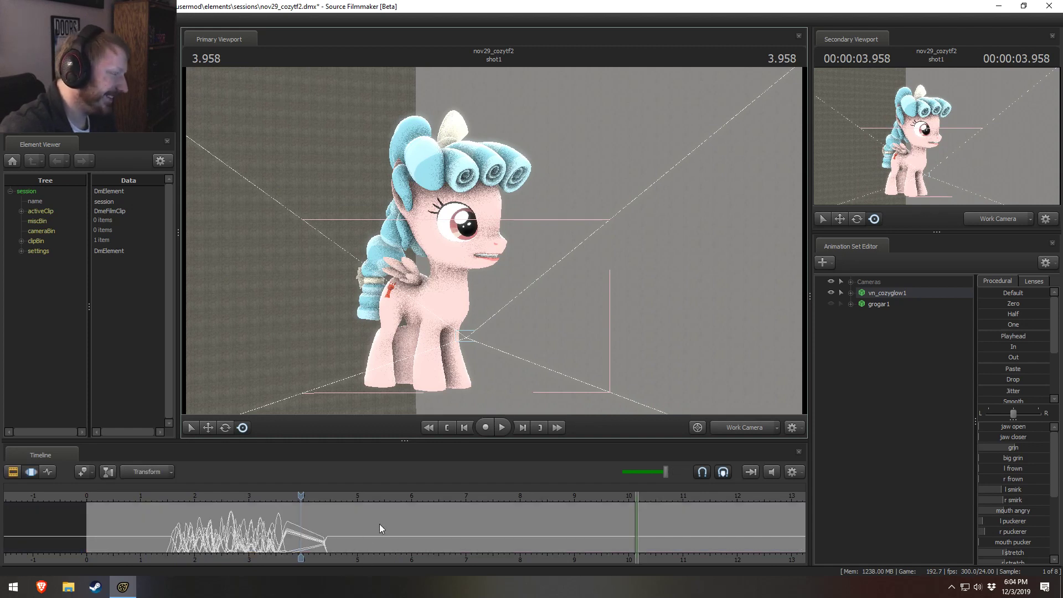
{"action": "left_click", "coordinate": [272, 497]}
{"action": "key", "text": "space"}
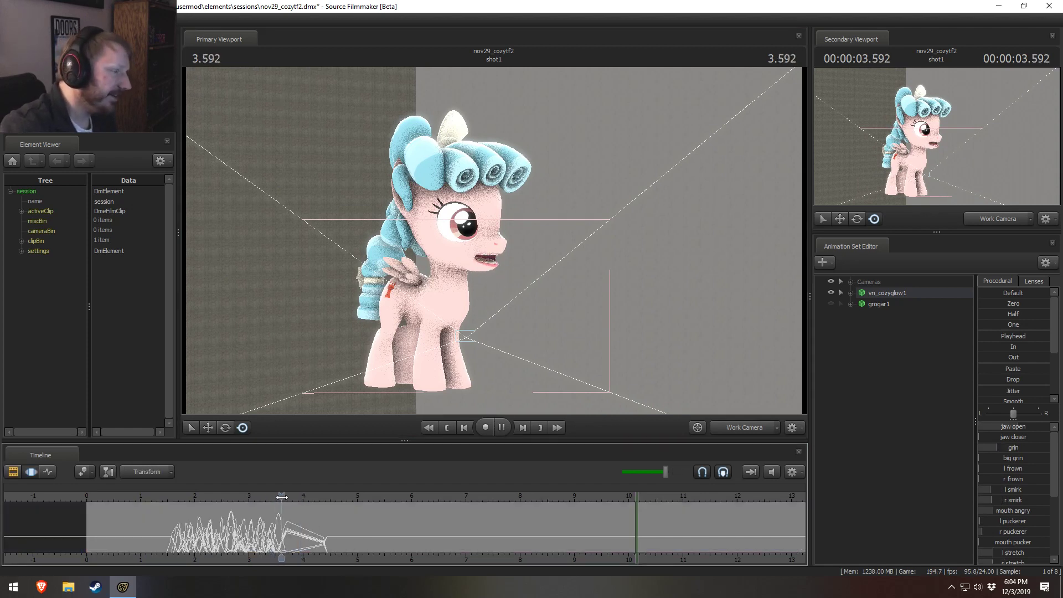
{"action": "key", "text": "space"}
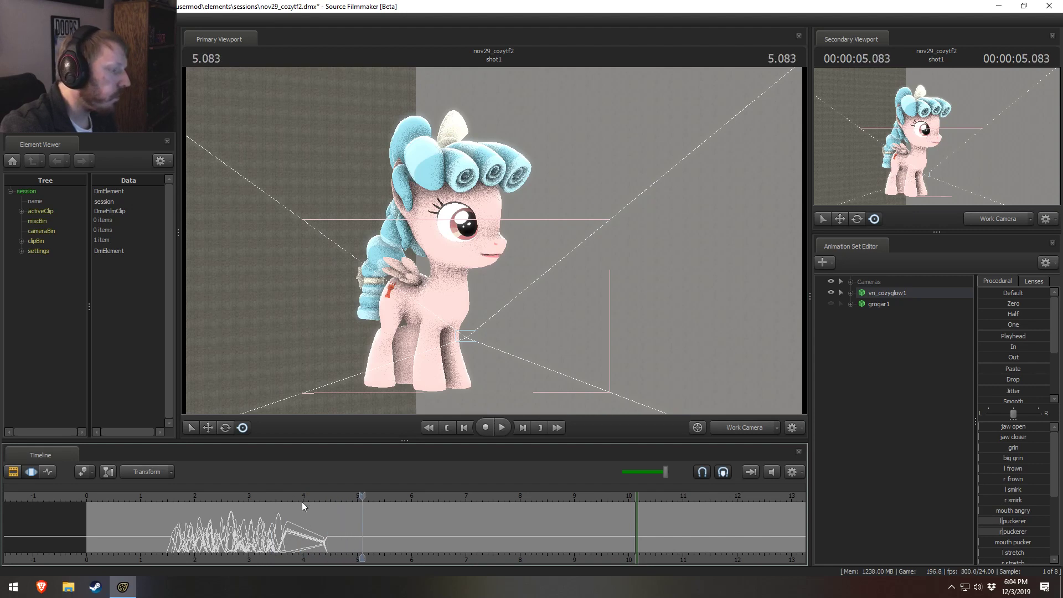
{"action": "key", "text": "space"}
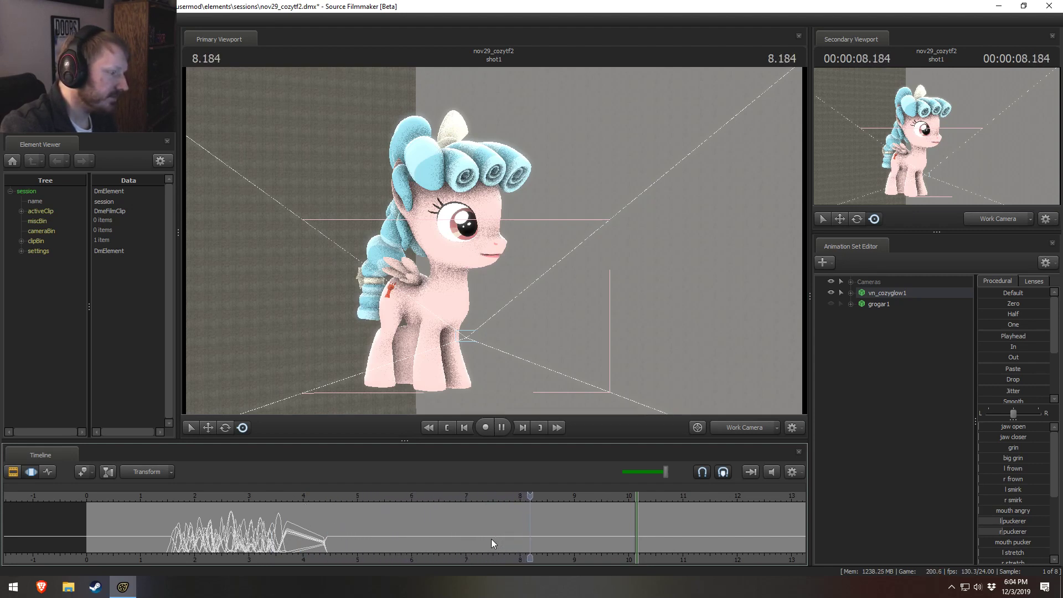
{"action": "key", "text": "space"}
{"action": "left_click", "coordinate": [155, 493]}
{"action": "key", "text": "space"}
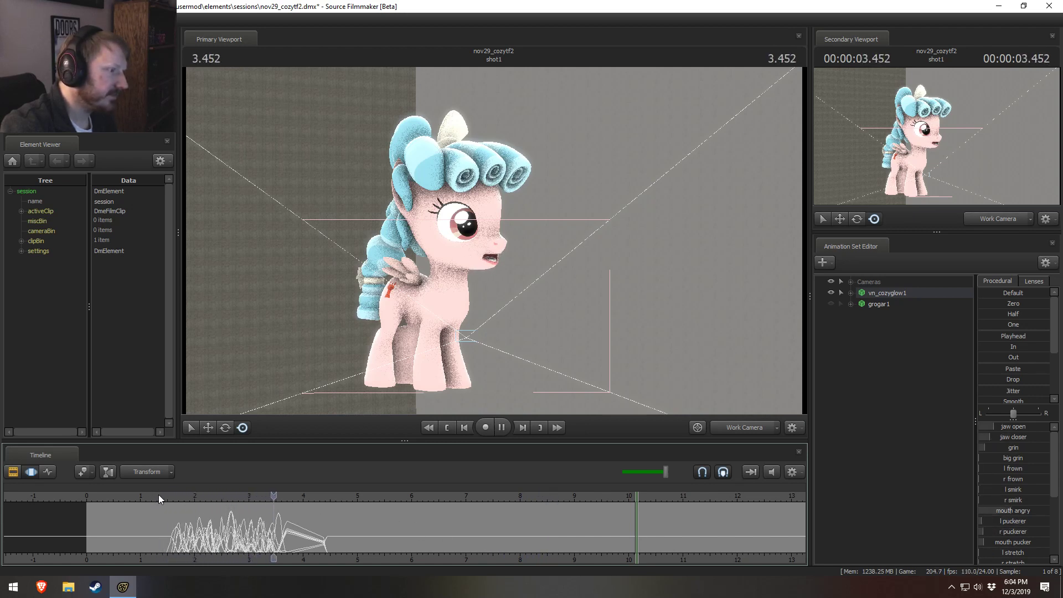
{"action": "key", "text": "space"}
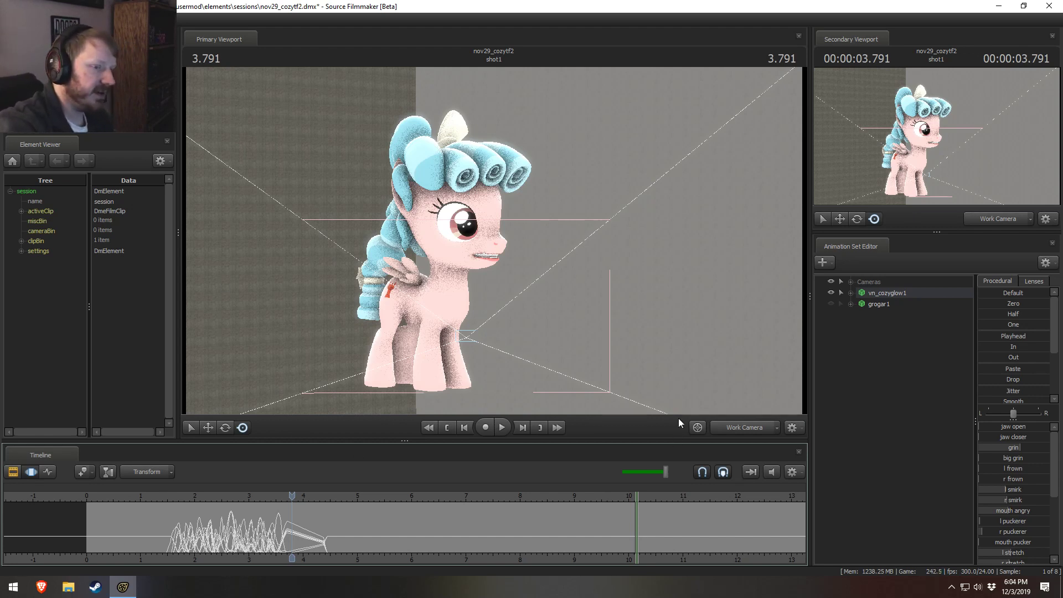
Step: Unhide the grogar1 model and frame its whole body from the side with the work camera
{"action": "left_click", "coordinate": [828, 304]}
{"action": "key", "text": "s"}
{"action": "left_click_drag", "start_coordinate": [665, 268], "coordinate": [736, 288]}
{"action": "key", "text": "a"}
{"action": "left_click_drag", "start_coordinate": [494, 241], "coordinate": [500, 208]}
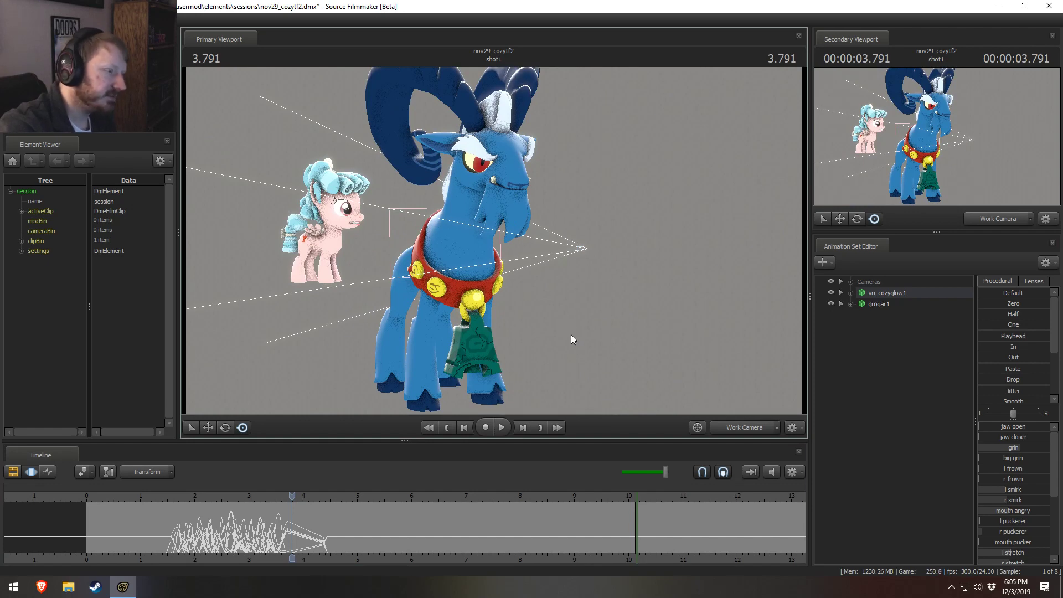
{"action": "key", "text": "a"}
{"action": "left_click_drag", "start_coordinate": [555, 325], "coordinate": [732, 333]}
{"action": "key", "text": "a"}
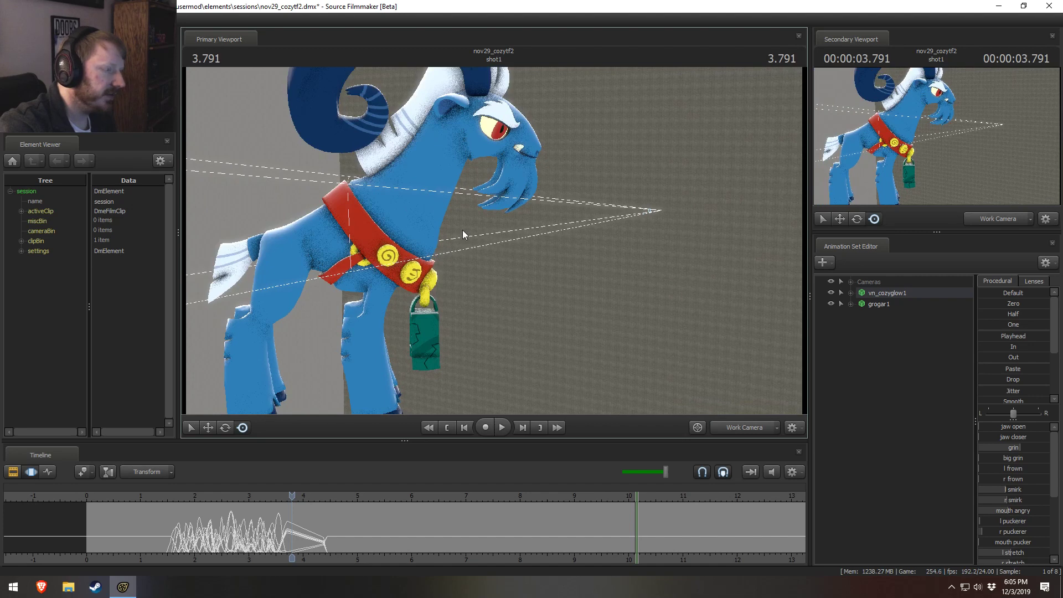
{"action": "left_click_drag", "start_coordinate": [441, 251], "coordinate": [494, 240]}
{"action": "key", "text": "s"}
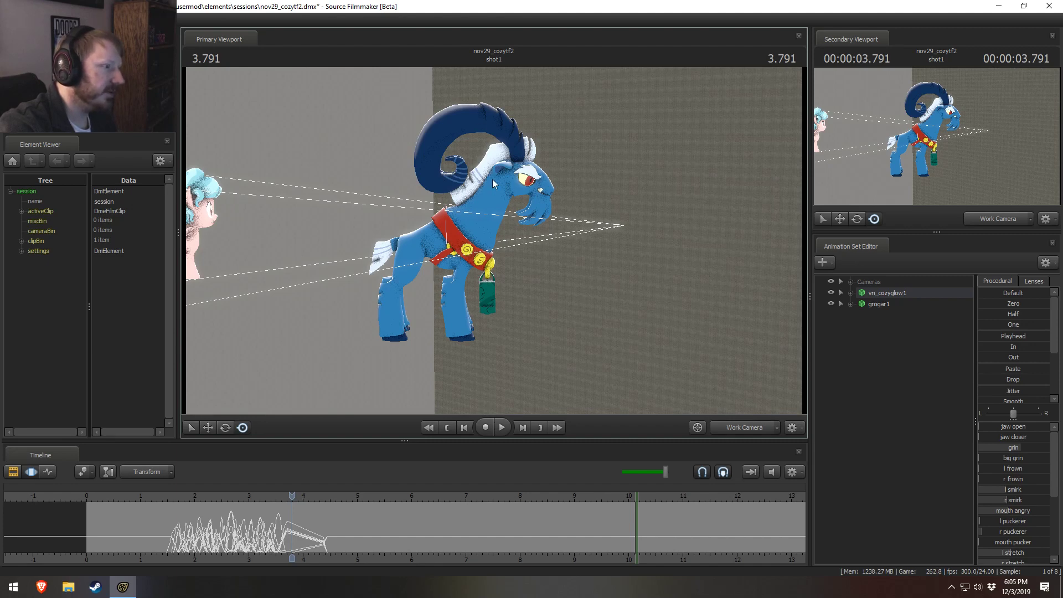
{"action": "left_click_drag", "start_coordinate": [493, 178], "coordinate": [493, 242]}
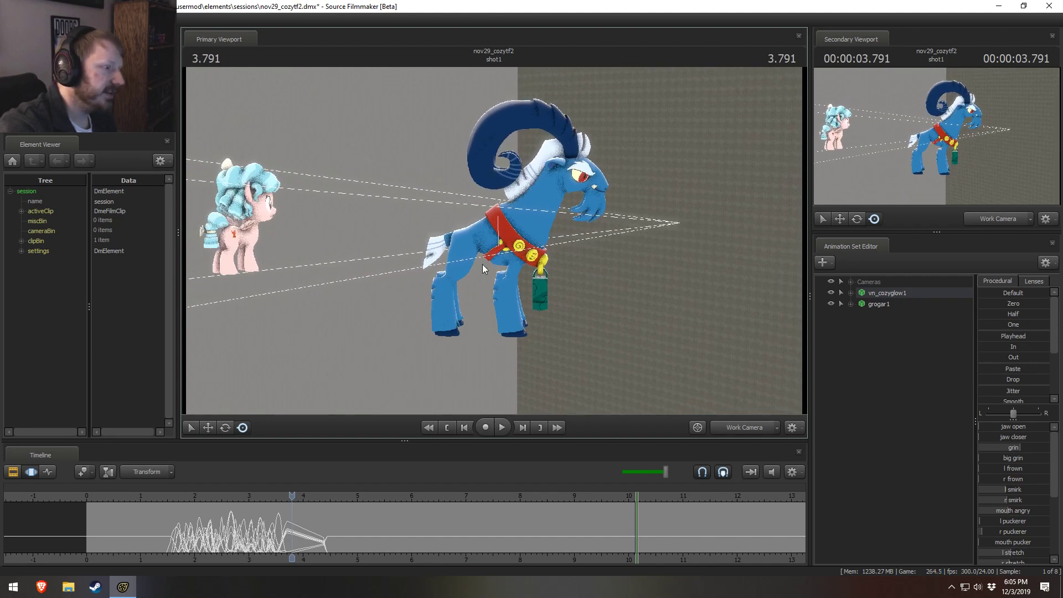
Step: Lock grogar1's RightShoulder and LeftShoulder controls so the front legs stay in place
{"action": "key", "text": "ctrl"}
{"action": "left_click", "coordinate": [531, 247], "text": "ctrl"}
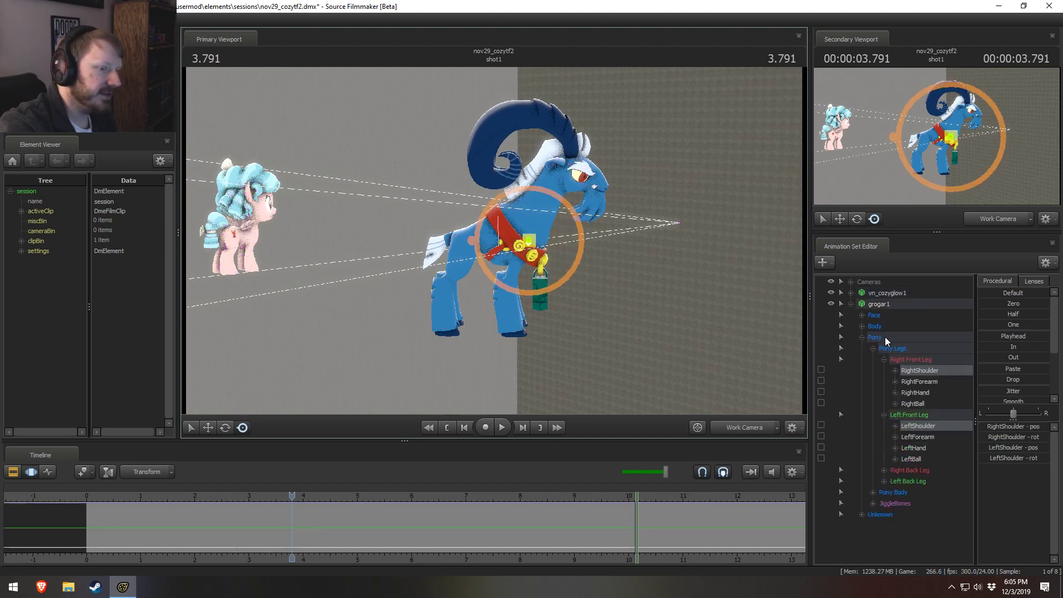
{"action": "left_click", "coordinate": [965, 427], "text": "ctrl"}
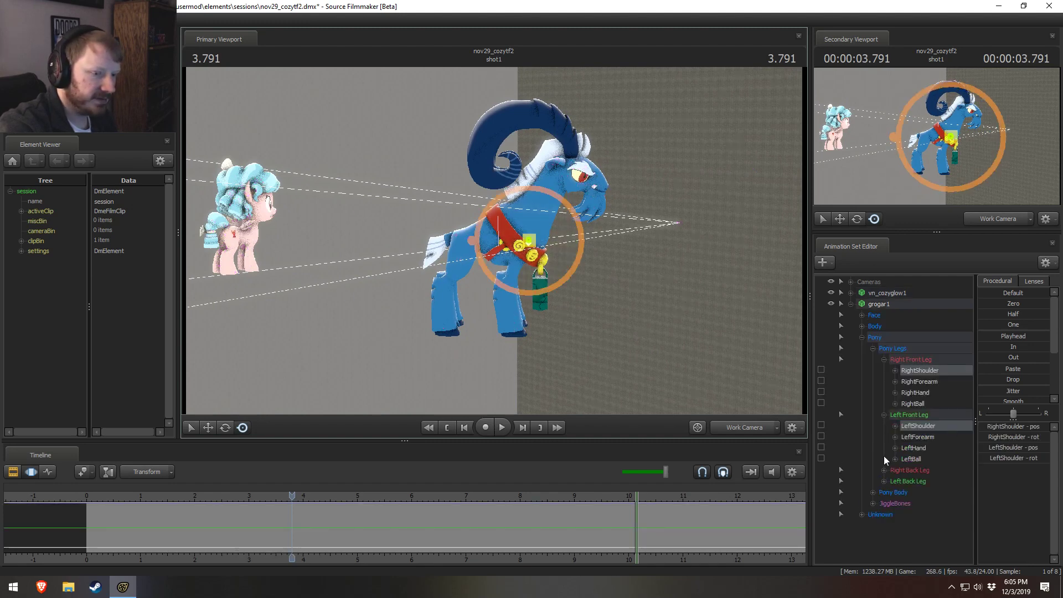
{"action": "left_click", "coordinate": [821, 425]}
{"action": "left_click", "coordinate": [821, 370]}
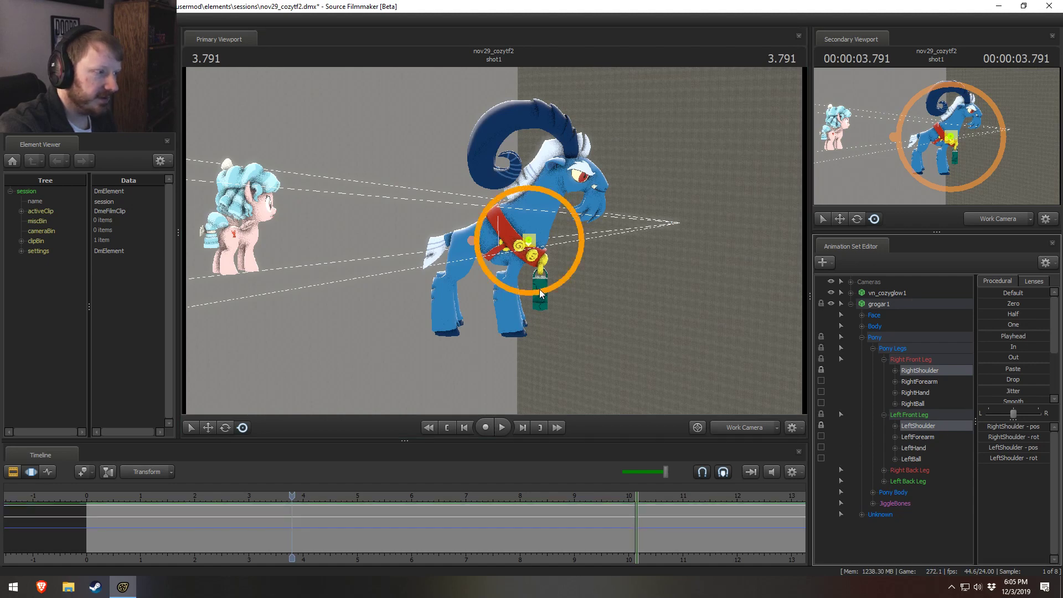
Step: Raise and tilt grogar1's Pelvis forward so the hindquarters lift over the locked front legs
{"action": "left_click", "coordinate": [470, 242], "text": "ctrl"}
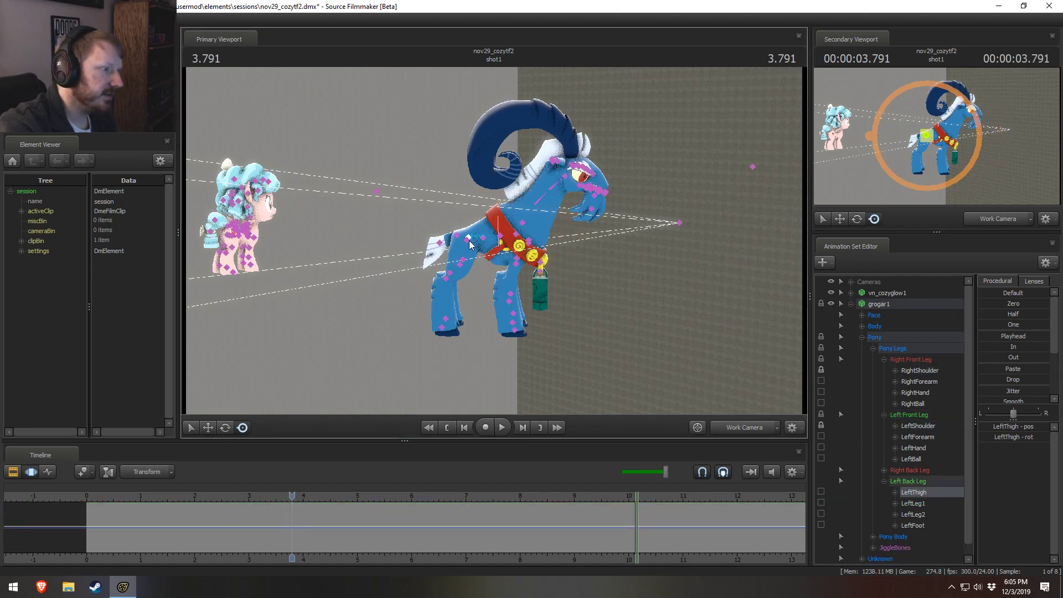
{"action": "left_click", "coordinate": [468, 239], "text": "ctrl"}
{"action": "key", "text": "e"}
{"action": "left_click_drag", "start_coordinate": [500, 215], "coordinate": [495, 180]}
{"action": "key", "text": "w"}
{"action": "key", "text": "e"}
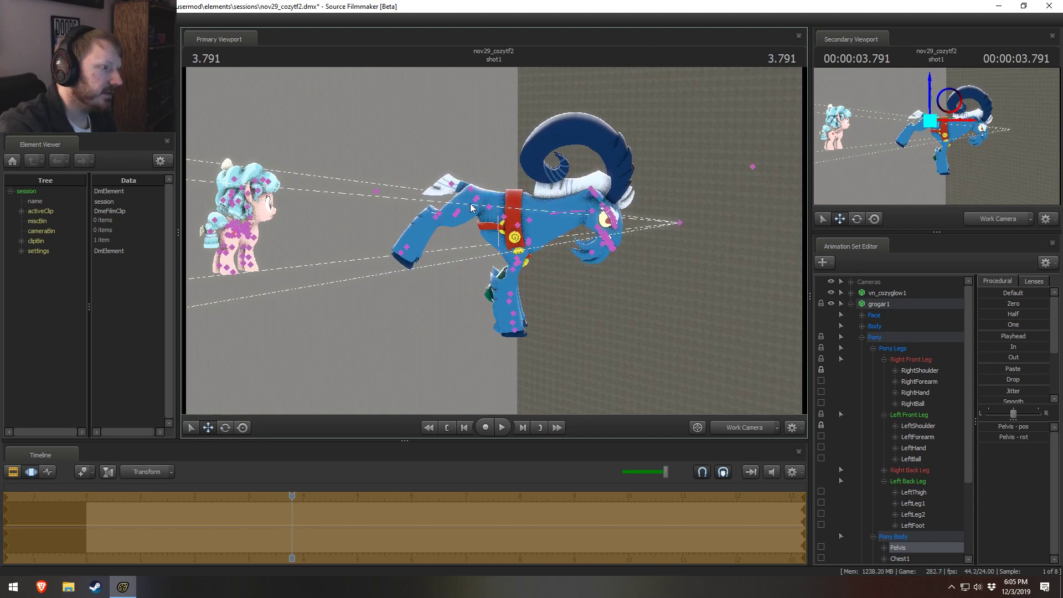
Step: Rotate grogar1's RightThigh and LeftThigh together so both back legs hang down under the body
{"action": "left_click", "coordinate": [472, 203], "text": "ctrl"}
{"action": "left_click", "coordinate": [486, 198], "text": "ctrl+shift"}
{"action": "mouse_move", "coordinate": [488, 198]}
{"action": "left_mouse_down", "text": "alt"}
{"action": "mouse_move", "coordinate": [527, 235]}
{"action": "mouse_move", "coordinate": [508, 176]}
{"action": "left_mouse_up", "text": "alt"}
{"action": "key", "text": "e"}
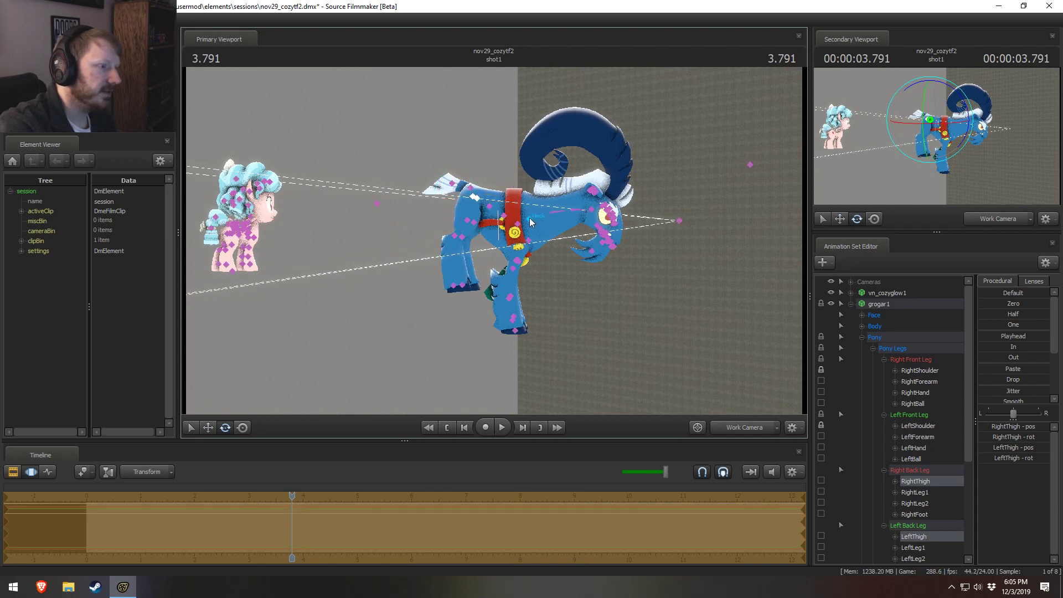
Step: Set the rotation mode to Local and rotate grogar1's Neck and Neck1 controls together upward
{"action": "left_click", "coordinate": [551, 212], "text": "ctrl"}
{"action": "right_click", "coordinate": [554, 224]}
{"action": "mouse_move", "coordinate": [564, 252]}
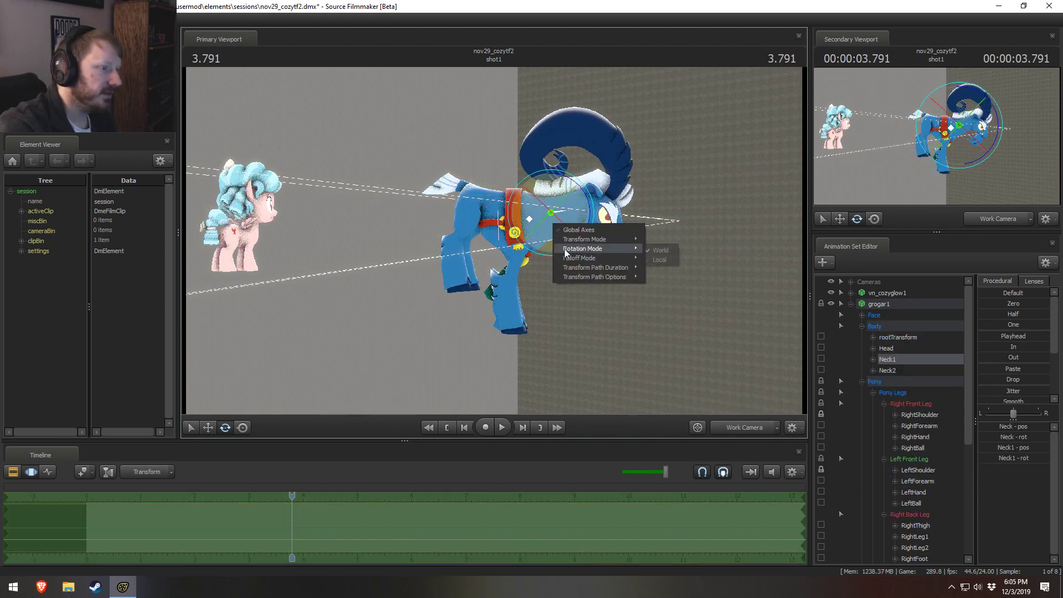
{"action": "left_click", "coordinate": [659, 260]}
{"action": "left_click_drag", "start_coordinate": [596, 224], "coordinate": [593, 216]}
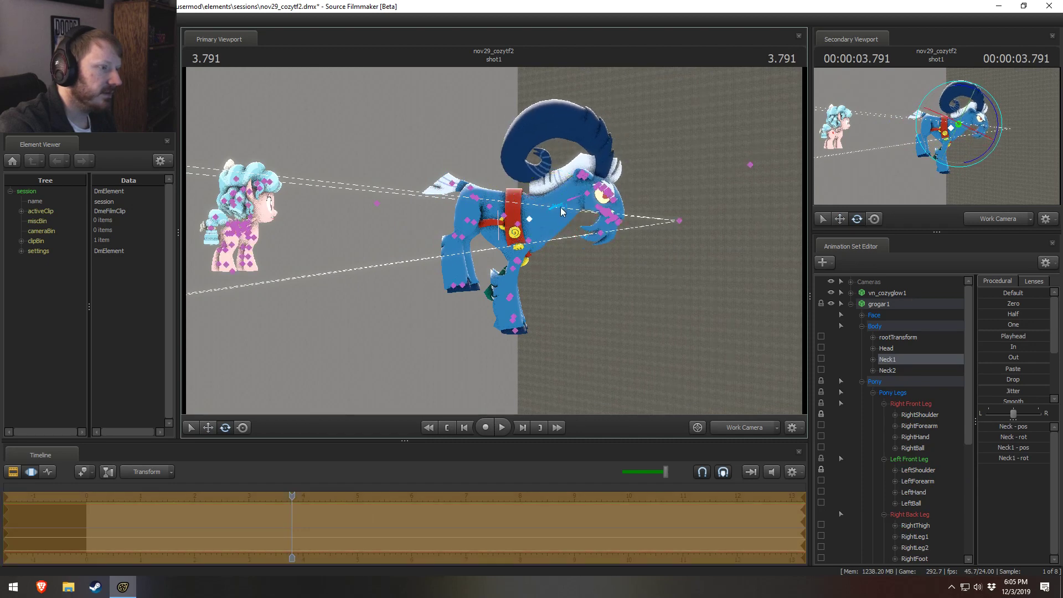
Step: Adjust the rotation of grogar1's upper neck and Head so the face points forward
{"action": "left_click", "coordinate": [600, 199], "text": "ctrl"}
{"action": "left_click_drag", "start_coordinate": [608, 190], "coordinate": [587, 205]}
{"action": "left_click", "coordinate": [551, 209]}
{"action": "left_click", "coordinate": [568, 188], "text": "ctrl"}
{"action": "left_click", "coordinate": [574, 178], "text": "ctrl"}
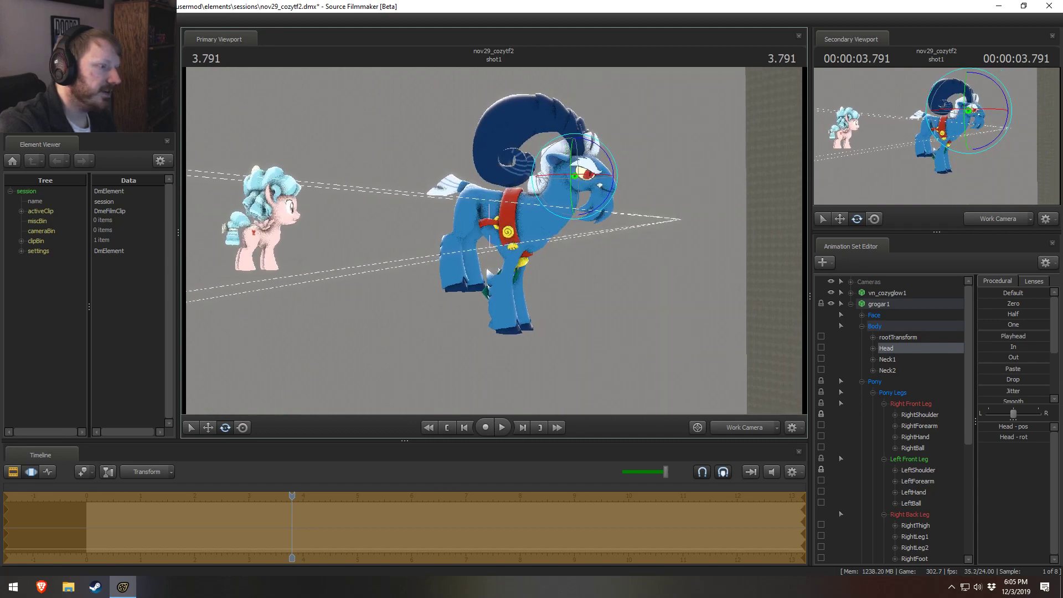
Step: Rotate grogar1's bell_base control so the bell hangs down in front of the front legs
{"action": "mouse_move", "coordinate": [510, 263]}
{"action": "left_mouse_down", "text": "alt"}
{"action": "mouse_move", "coordinate": [562, 259]}
{"action": "mouse_move", "coordinate": [523, 262]}
{"action": "left_mouse_up", "text": "alt"}
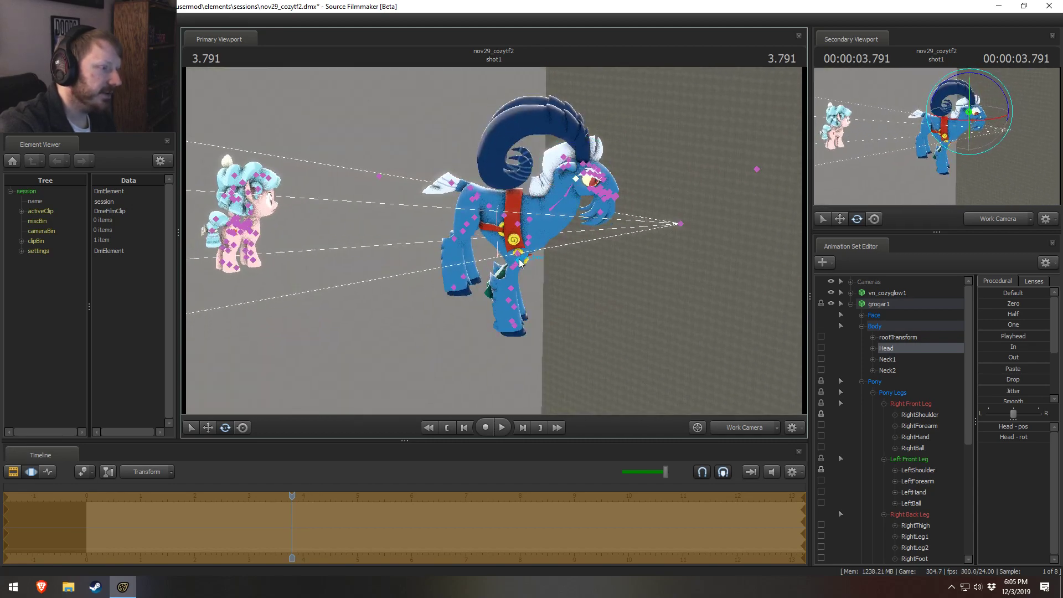
{"action": "left_click", "coordinate": [520, 263]}
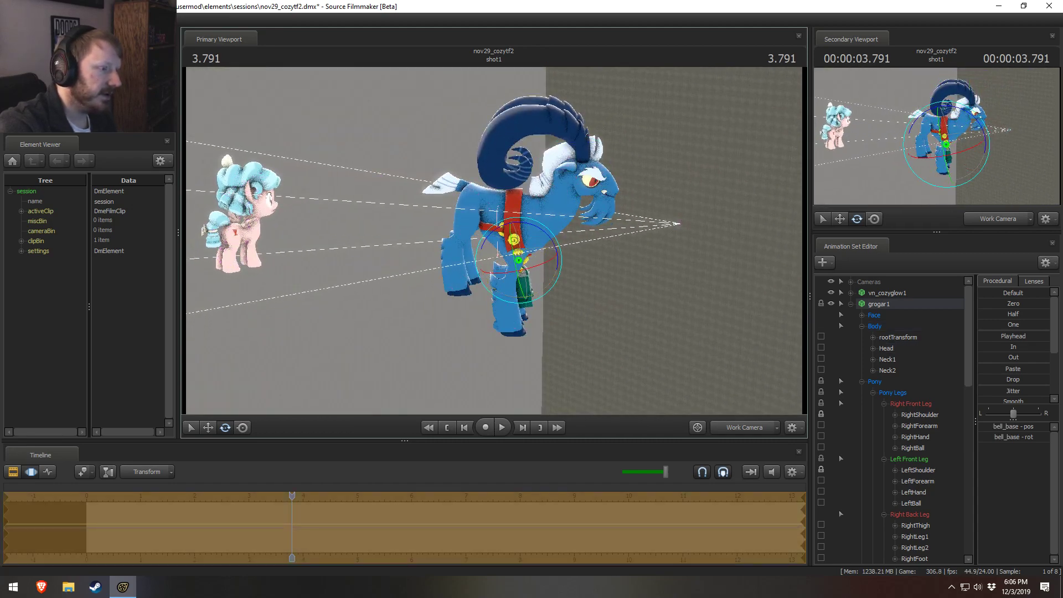
{"action": "left_click_drag", "start_coordinate": [518, 260], "coordinate": [494, 241], "text": "alt"}
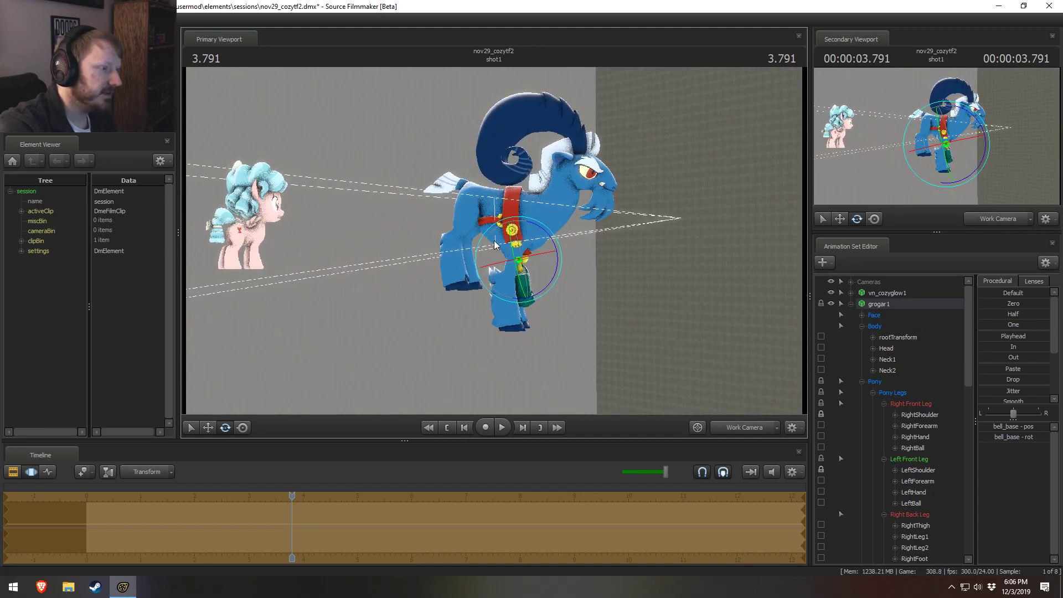
{"action": "mouse_move", "coordinate": [603, 271]}
{"action": "left_mouse_down", "text": "alt"}
{"action": "mouse_move", "coordinate": [553, 269]}
{"action": "mouse_move", "coordinate": [598, 270]}
{"action": "mouse_move", "coordinate": [540, 284]}
{"action": "mouse_move", "coordinate": [584, 285]}
{"action": "mouse_move", "coordinate": [523, 284]}
{"action": "mouse_move", "coordinate": [589, 284]}
{"action": "left_mouse_up", "text": "alt"}
{"action": "left_click_drag", "start_coordinate": [461, 253], "coordinate": [479, 253], "text": "alt"}
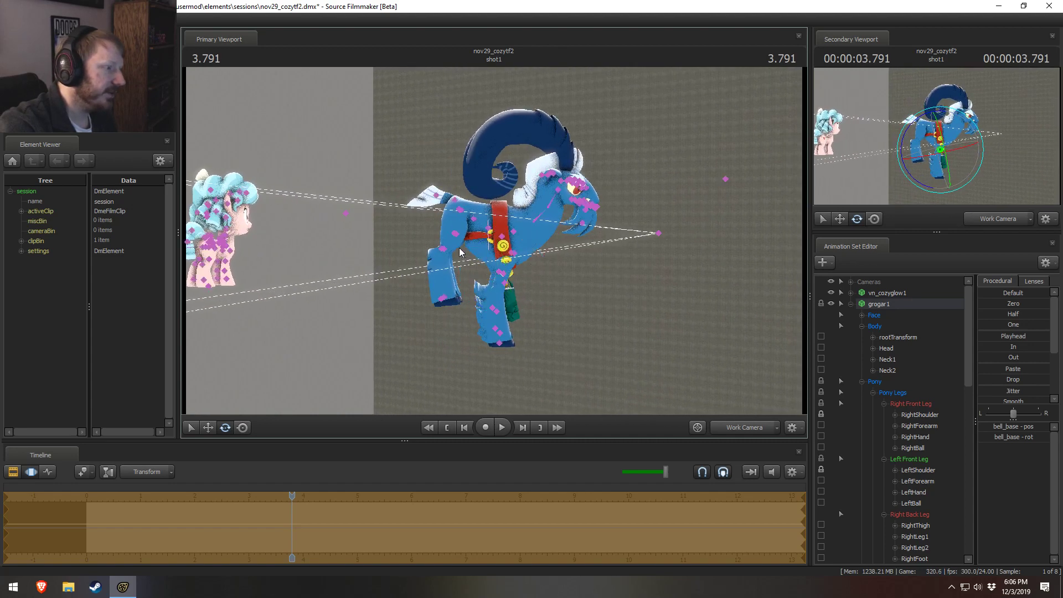
Step: Try rotating grogar1's RightThigh and LeftThigh together with RightLeg2 and LeftLeg2, and undo these back leg changes
{"action": "left_click", "coordinate": [461, 211]}
{"action": "left_click", "coordinate": [460, 212]}
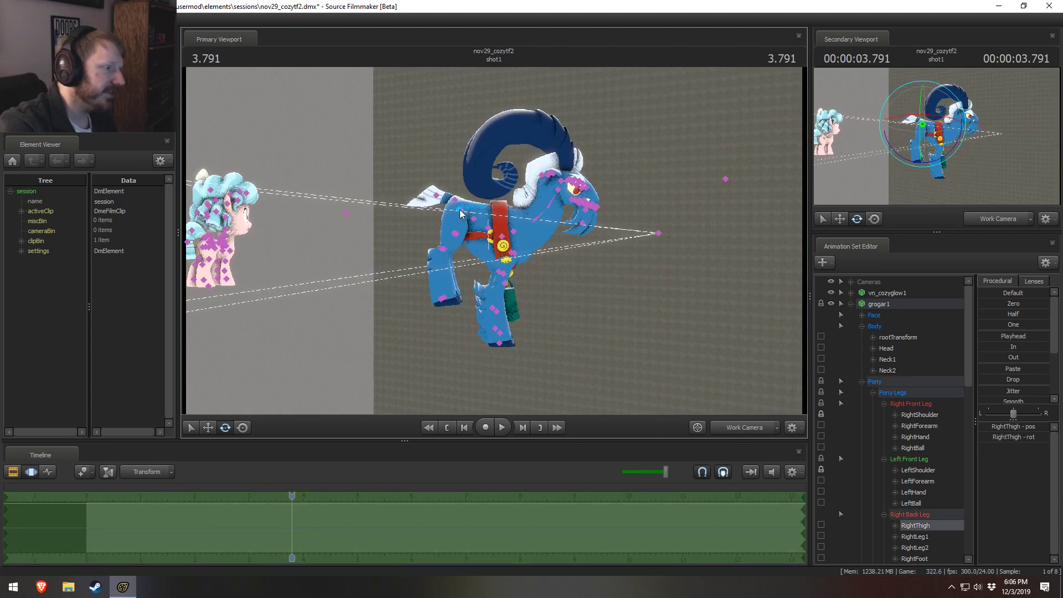
{"action": "left_click", "coordinate": [463, 213], "text": "ctrl"}
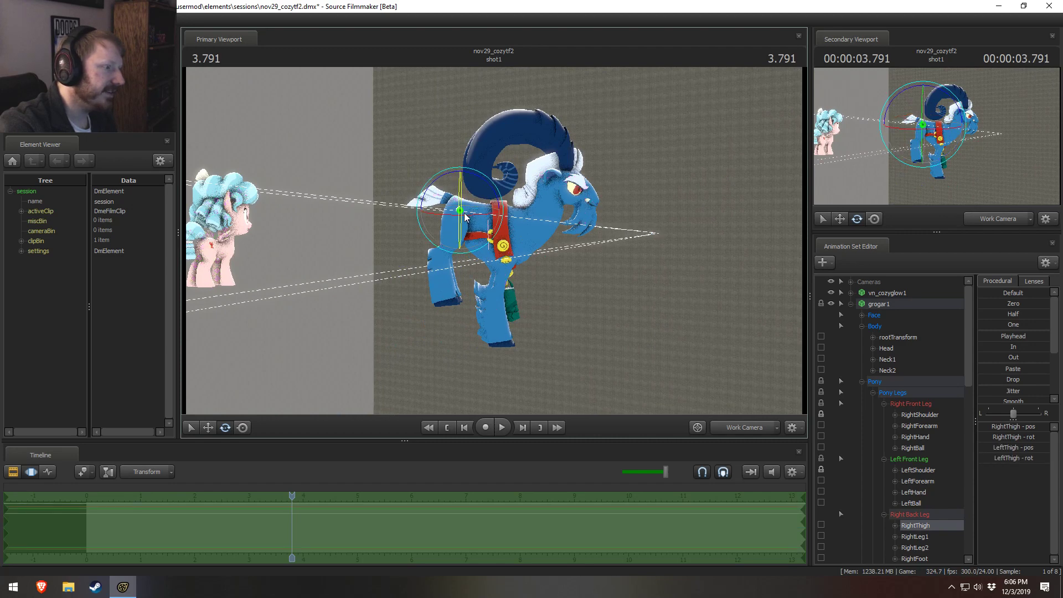
{"action": "left_click_drag", "start_coordinate": [498, 210], "coordinate": [499, 204]}
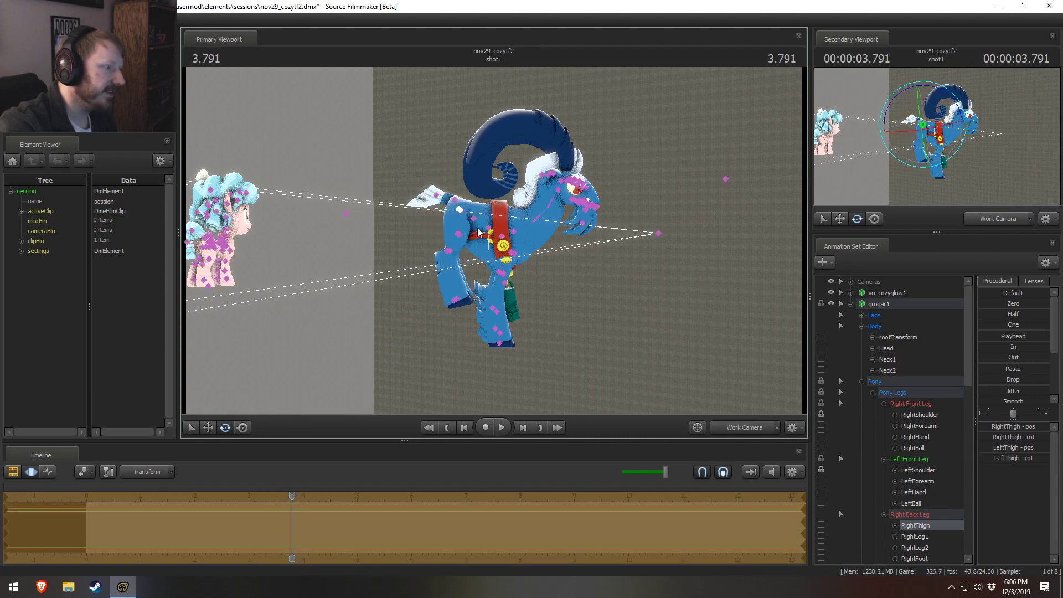
{"action": "left_click", "coordinate": [452, 251], "text": "ctrl"}
{"action": "left_click", "coordinate": [451, 251], "text": "ctrl+shift"}
{"action": "left_click_drag", "start_coordinate": [455, 252], "coordinate": [496, 245], "text": "alt"}
{"action": "key", "text": "ctrl+z"}
{"action": "key", "text": "ctrl+z"}
{"action": "key", "text": "ctrl+z"}
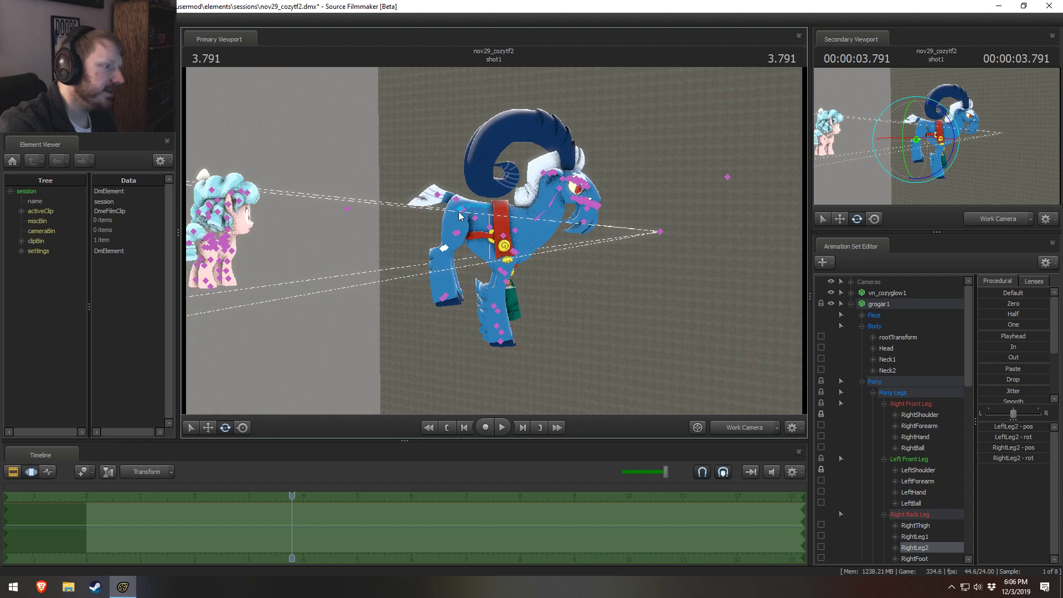
Step: Rotate grogar1's left and right Thigh, Leg1 and Leg2 controls in pairs so the back legs bend under the hindquarters
{"action": "left_click", "coordinate": [461, 210]}
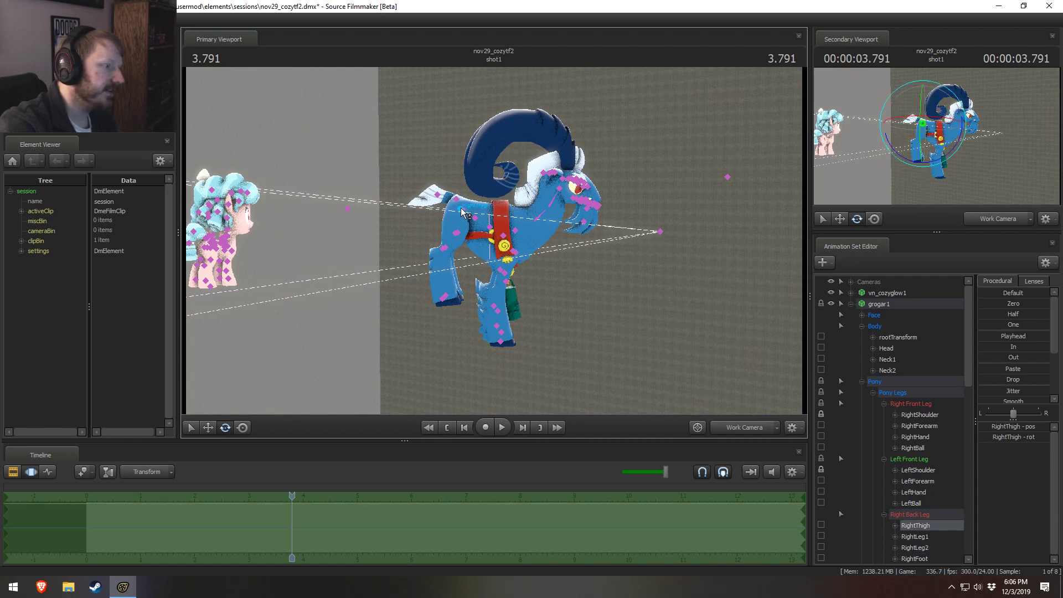
{"action": "left_click", "coordinate": [462, 210], "text": "ctrl+shift"}
{"action": "left_click_drag", "start_coordinate": [462, 210], "coordinate": [489, 170], "text": "alt"}
{"action": "left_click", "coordinate": [464, 233], "text": "ctrl"}
{"action": "left_click", "coordinate": [463, 233], "text": "ctrl+shift"}
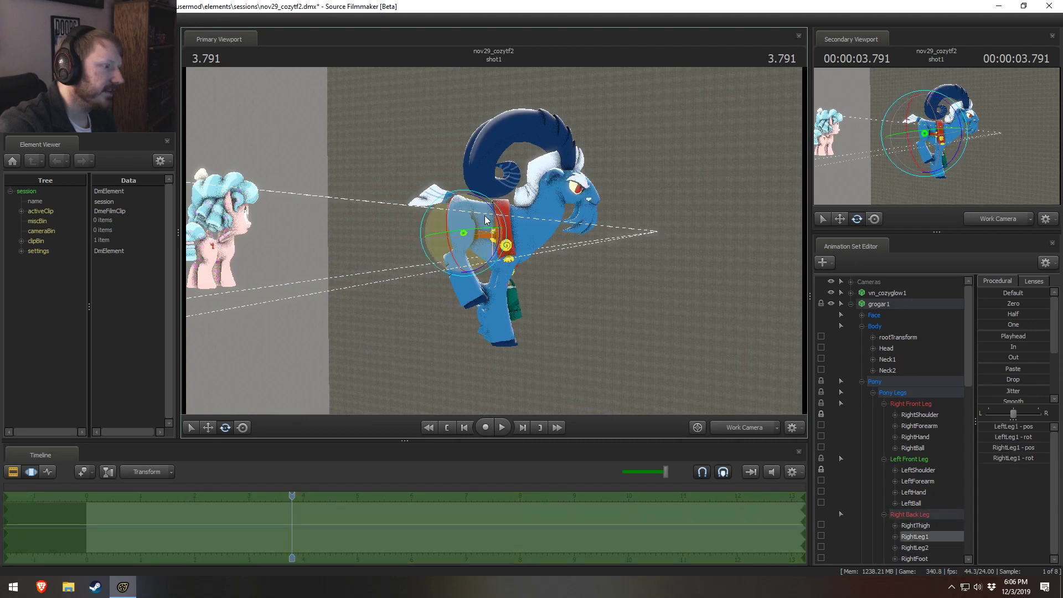
{"action": "mouse_move", "coordinate": [491, 209]}
{"action": "left_mouse_down"}
{"action": "mouse_move", "coordinate": [504, 235]}
{"action": "mouse_move", "coordinate": [479, 205]}
{"action": "left_mouse_up"}
{"action": "left_click", "coordinate": [447, 242], "text": "ctrl"}
{"action": "left_click", "coordinate": [447, 242], "text": "ctrl+shift"}
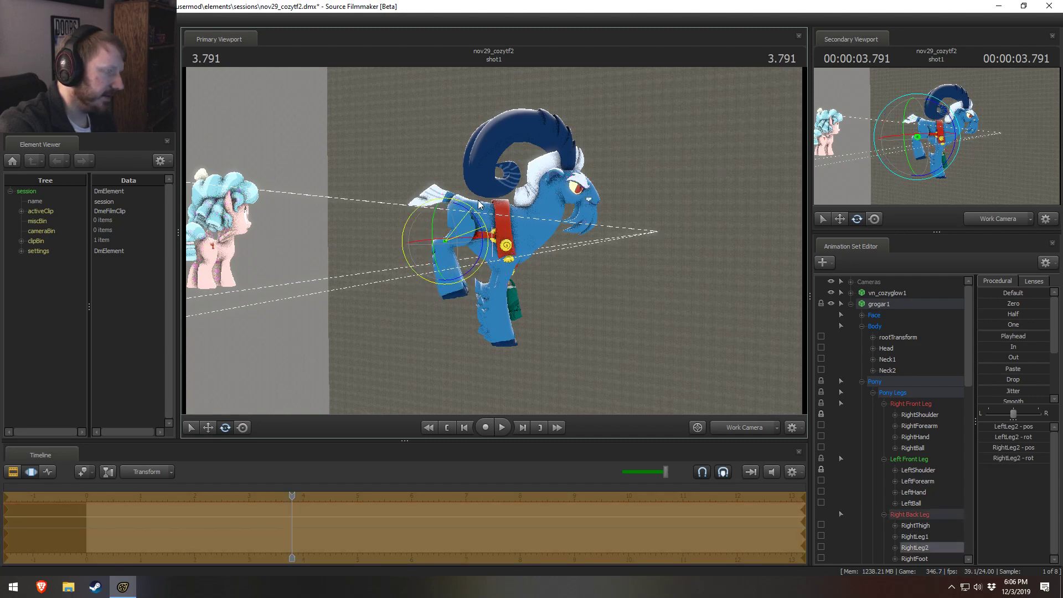
Step: Select grogar1's RightFoot and LeftFoot together and adjust the rotation of the back hooves
{"action": "left_click", "coordinate": [450, 291], "text": "ctrl"}
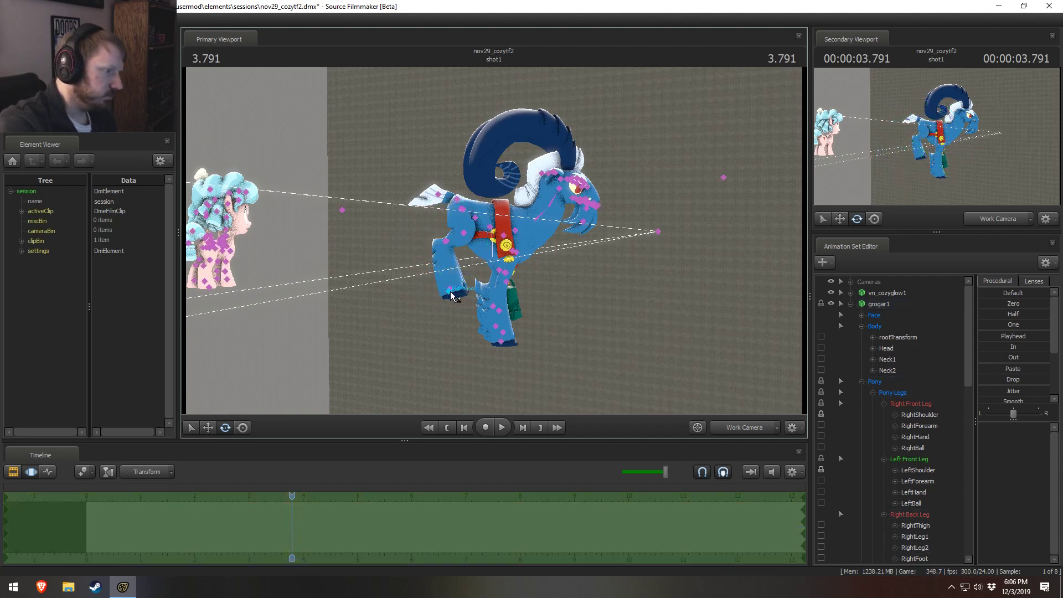
{"action": "left_click", "coordinate": [454, 287], "text": "ctrl+shift"}
{"action": "left_click_drag", "start_coordinate": [457, 251], "coordinate": [456, 260]}
{"action": "left_click_drag", "start_coordinate": [501, 291], "coordinate": [493, 324]}
{"action": "key", "text": "w"}
{"action": "key", "text": "w"}
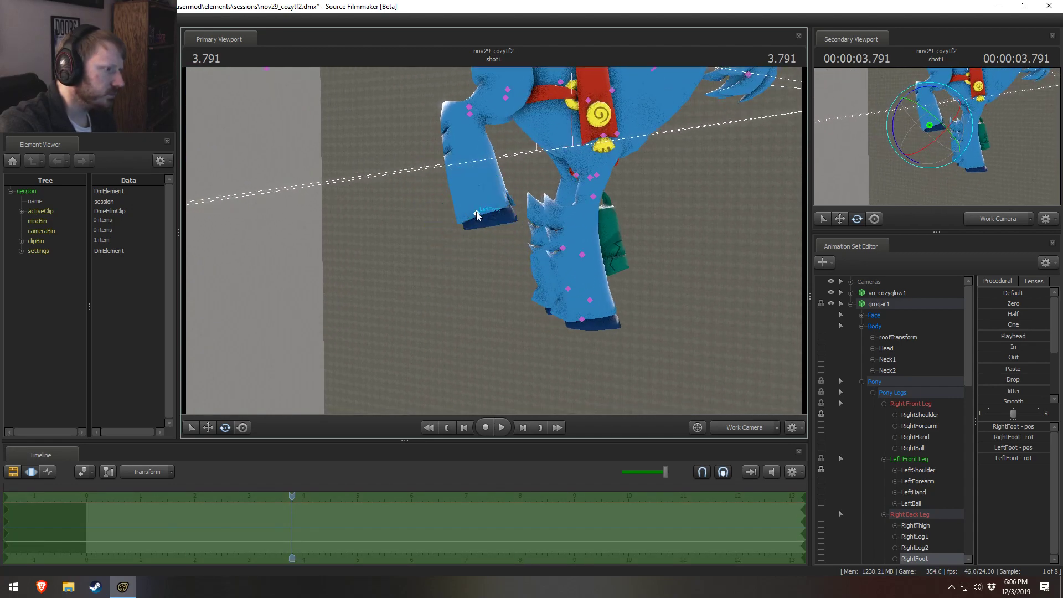
{"action": "left_click", "coordinate": [478, 216]}
{"action": "left_click_drag", "start_coordinate": [470, 178], "coordinate": [501, 228]}
Step: Try stretching grogar1's back legs by moving RightFoot and LeftFoot down separately, and undo the moves
{"action": "left_click", "coordinate": [475, 216]}
{"action": "left_click_drag", "start_coordinate": [502, 228], "coordinate": [537, 304], "text": "alt"}
{"action": "key", "text": "w"}
{"action": "key", "text": "ctrl+z"}
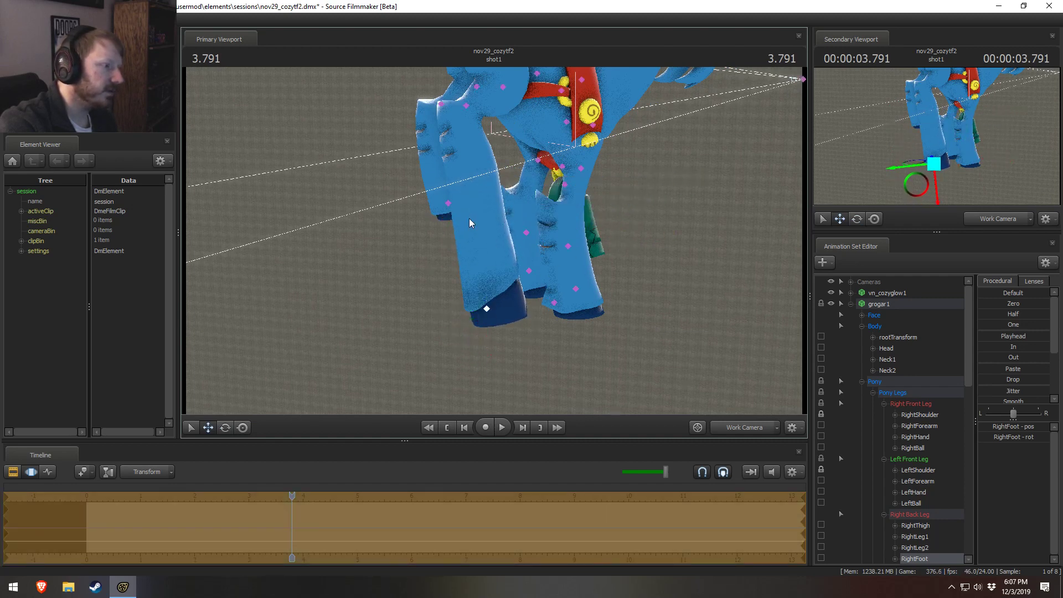
{"action": "left_click", "coordinate": [448, 204]}
{"action": "left_click_drag", "start_coordinate": [444, 176], "coordinate": [468, 260]}
{"action": "left_click_drag", "start_coordinate": [468, 261], "coordinate": [637, 263], "text": "alt"}
{"action": "key", "text": "s"}
{"action": "left_click_drag", "start_coordinate": [493, 240], "coordinate": [494, 241]}
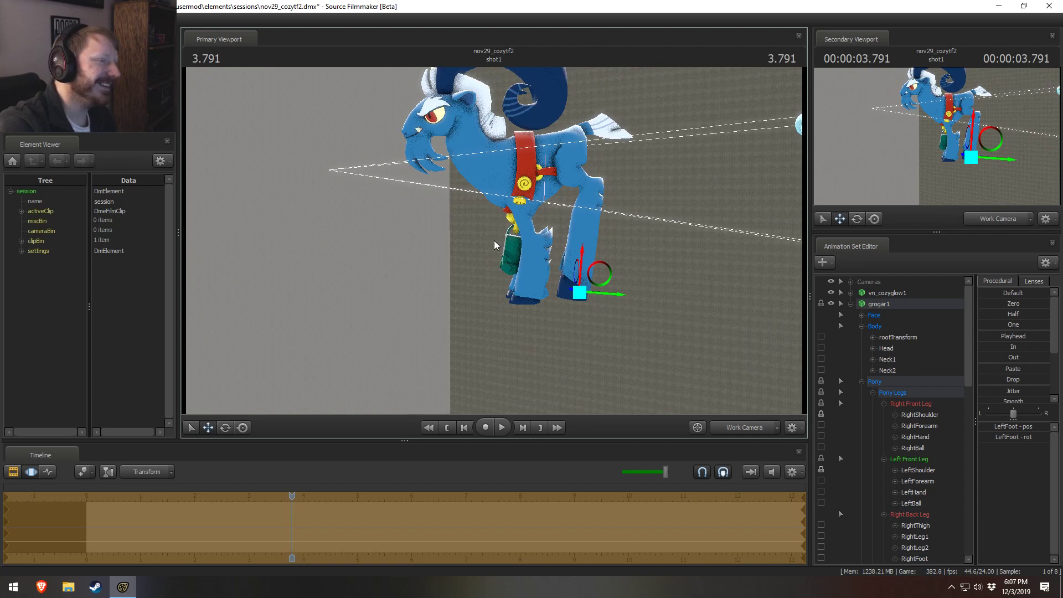
{"action": "key", "text": "ctrl+z"}
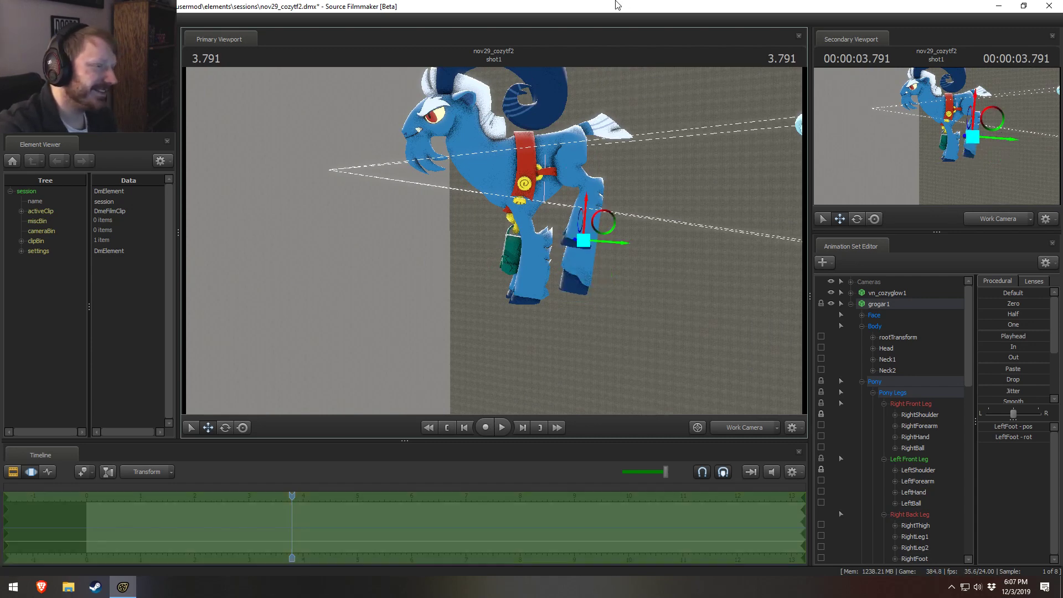
{"action": "key", "text": "ctrl+z"}
{"action": "key", "text": "ctrl+z"}
Step: Try lengthening grogar1's back legs by moving RightLeg1 and LeftLeg1 down together, and undo the move
{"action": "left_click", "coordinate": [569, 175]}
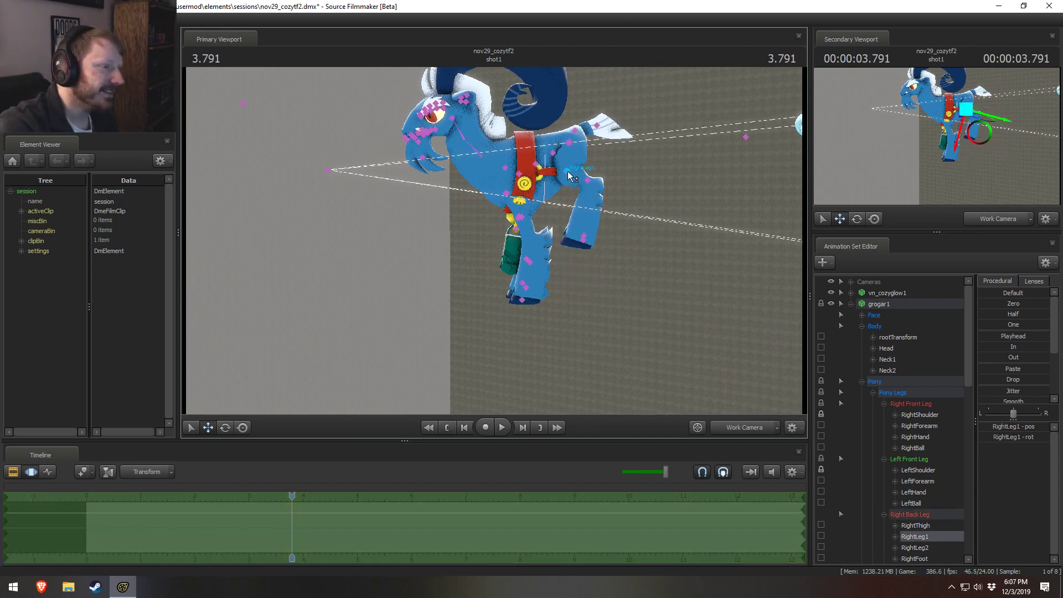
{"action": "left_click", "coordinate": [588, 180]}
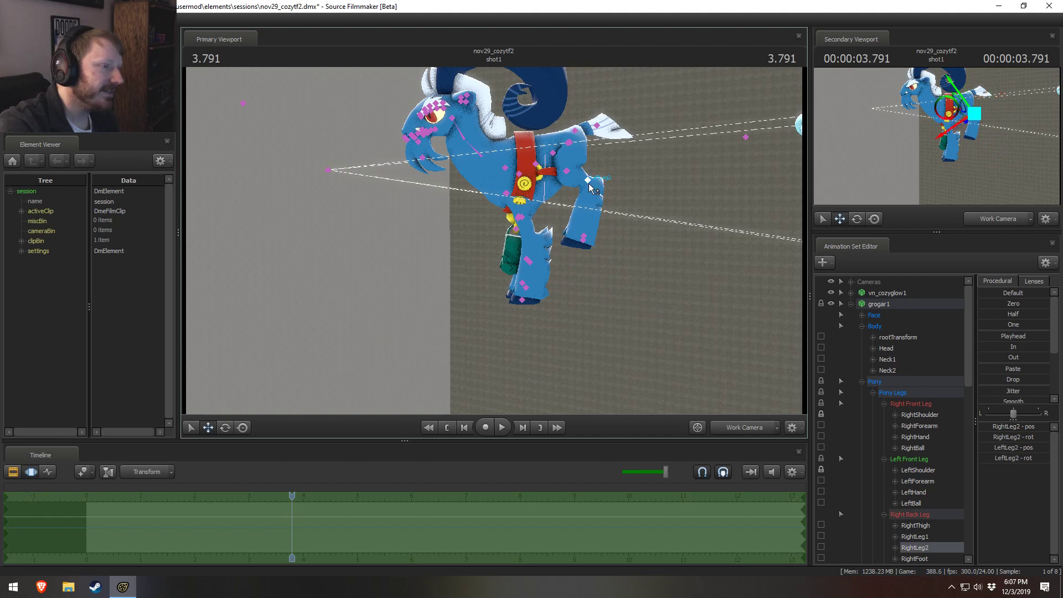
{"action": "left_click_drag", "start_coordinate": [576, 183], "coordinate": [641, 241]}
{"action": "left_click", "coordinate": [567, 171]}
{"action": "key", "text": "F2"}
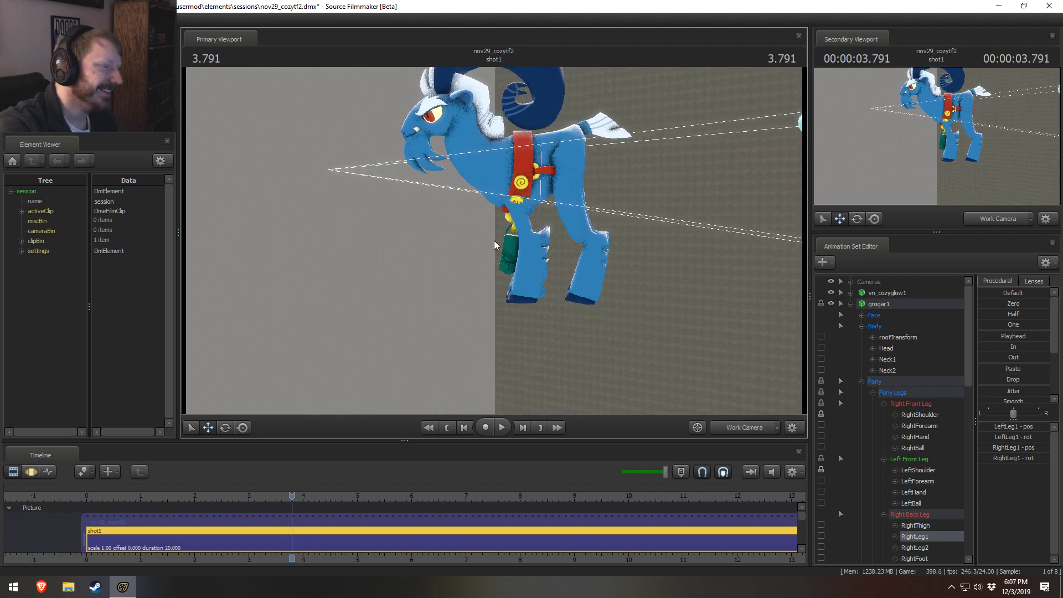
{"action": "key", "text": "F3"}
{"action": "key", "text": "ctrl+z"}
Step: Try moving grogar1's RightThigh and LeftThigh down together, and undo the move
{"action": "left_click", "coordinate": [571, 144], "text": "ctrl"}
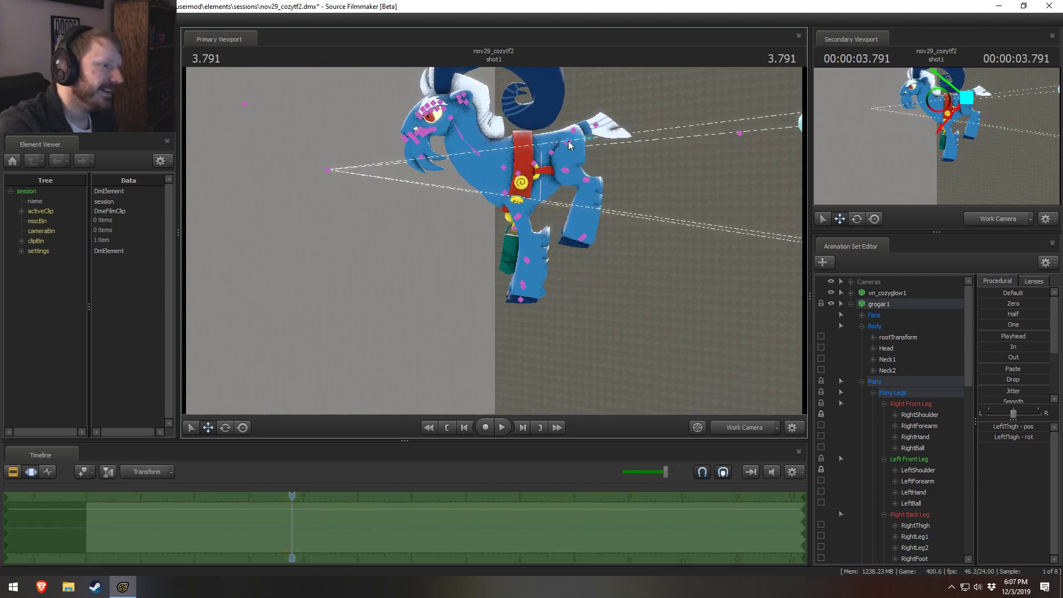
{"action": "left_click", "coordinate": [568, 145], "text": "ctrl+shift"}
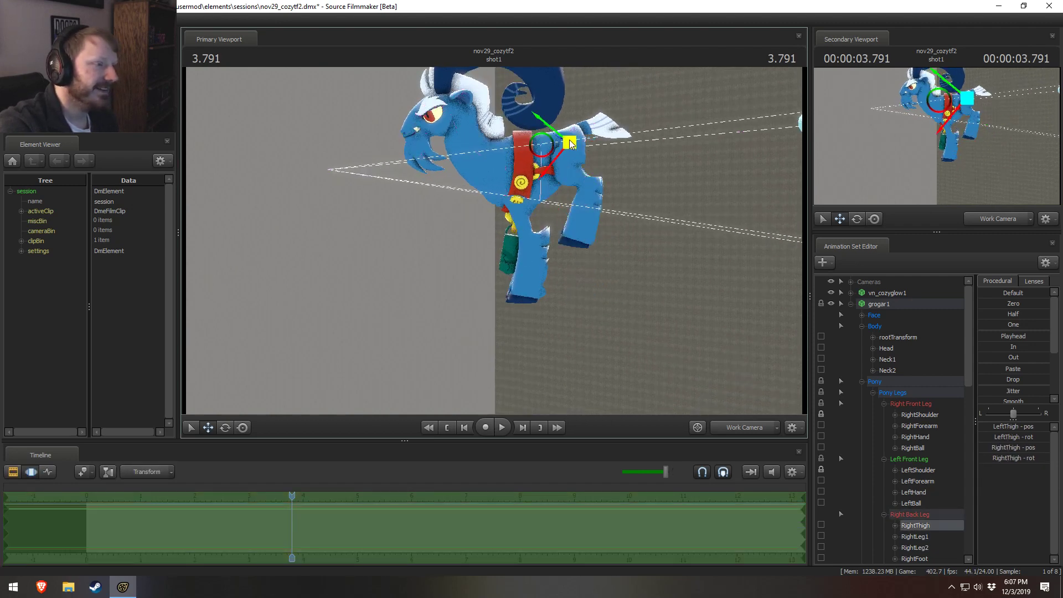
{"action": "left_click_drag", "start_coordinate": [547, 148], "coordinate": [595, 197]}
{"action": "key", "text": "ctrl+z"}
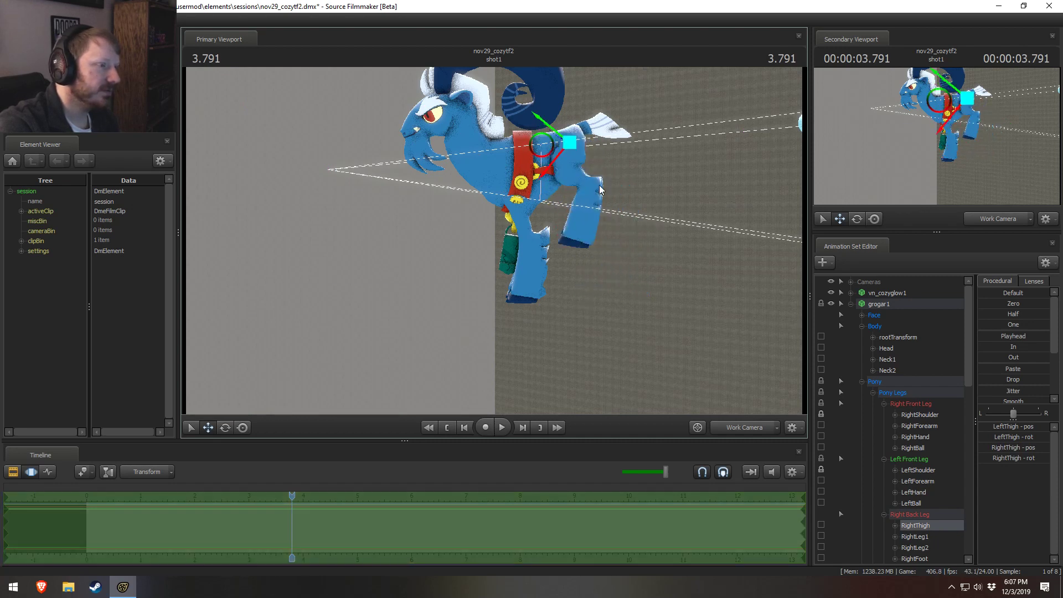
Step: Add scale controls to grogar1's RightThigh and LeftThigh and enlarge both back legs by blending their scales toward the One preset
{"action": "right_click", "coordinate": [931, 527]}
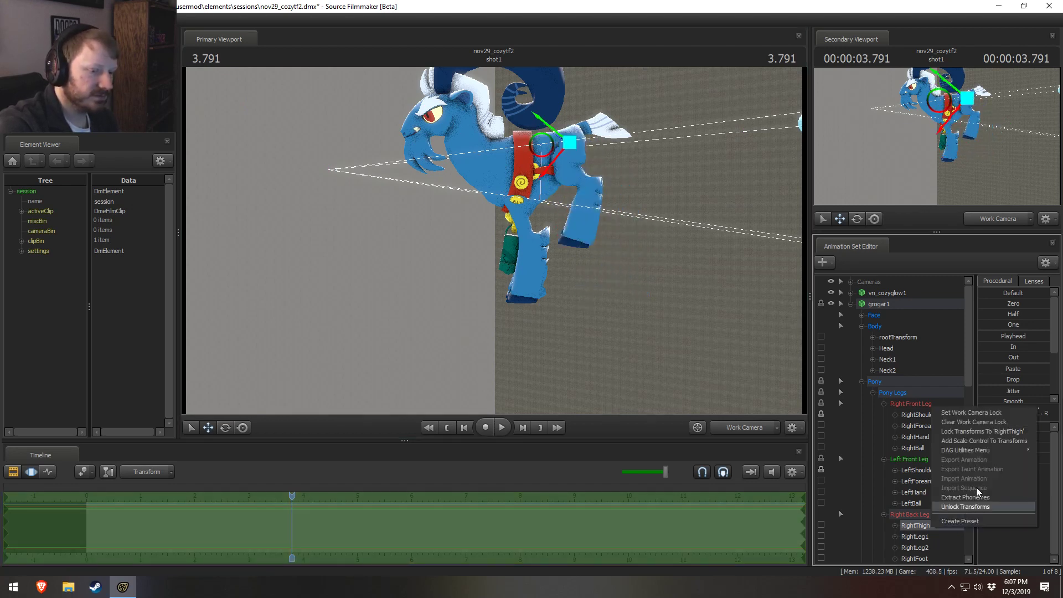
{"action": "left_click", "coordinate": [964, 437]}
{"action": "left_click", "coordinate": [917, 503]}
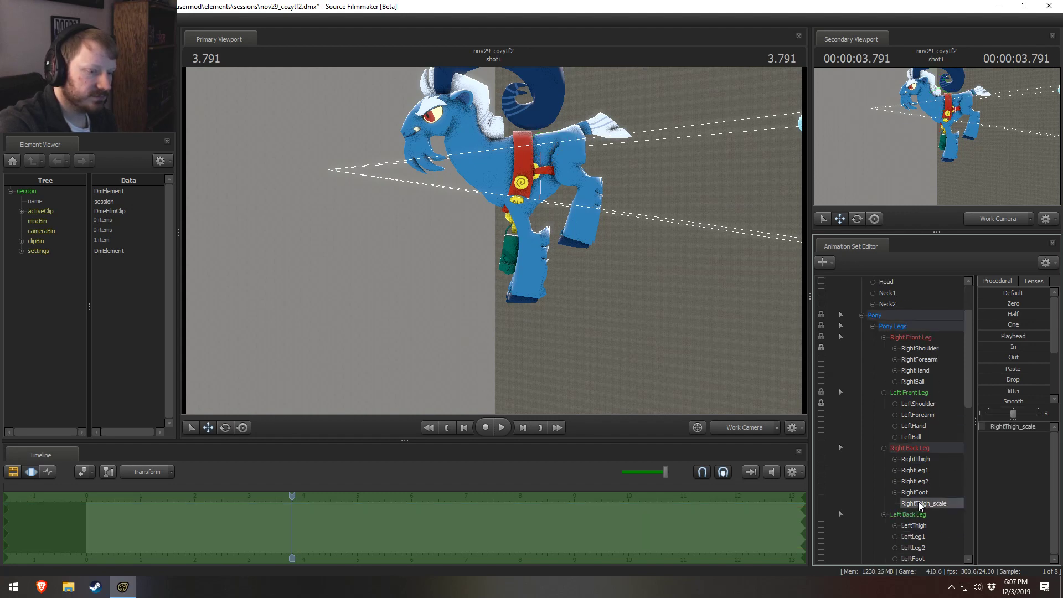
{"action": "scroll", "coordinate": [923, 504], "scroll_direction": "down", "scroll_amount": 2}
{"action": "left_click_drag", "start_coordinate": [1010, 326], "coordinate": [1017, 325]}
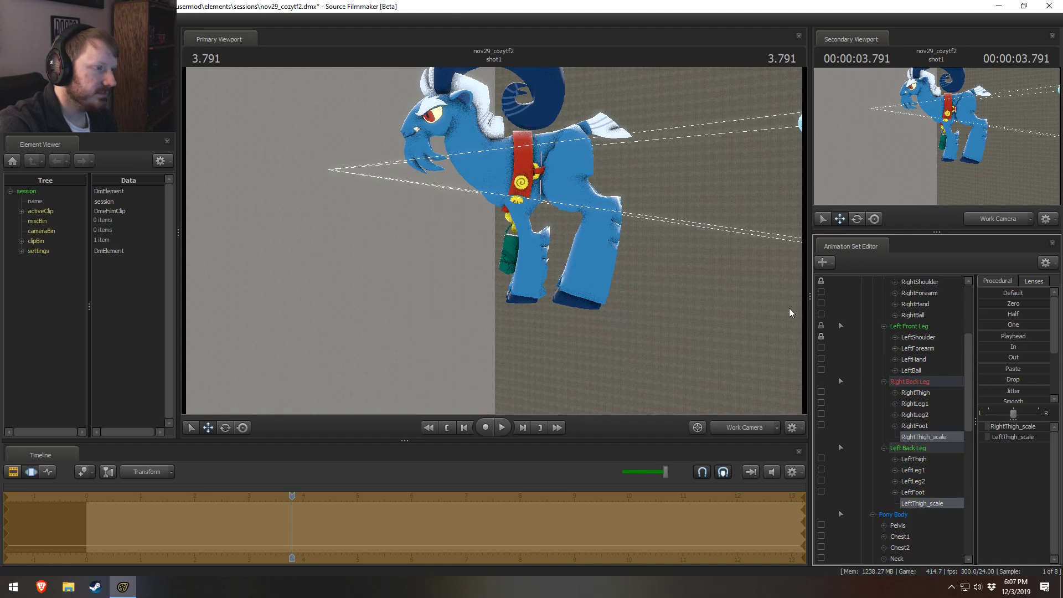
Step: Move grogar1's RightThigh and LeftThigh together slightly toward the tail
{"action": "left_click", "coordinate": [569, 148]}
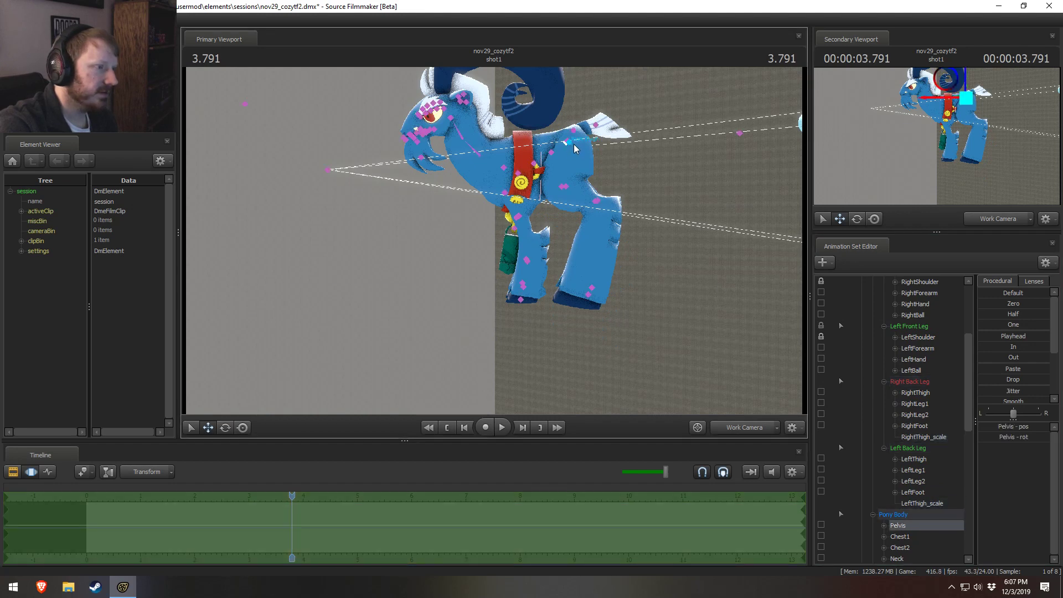
{"action": "left_click", "coordinate": [570, 143]}
{"action": "left_click", "coordinate": [568, 142], "text": "ctrl+shift"}
{"action": "left_click_drag", "start_coordinate": [544, 145], "coordinate": [559, 141]}
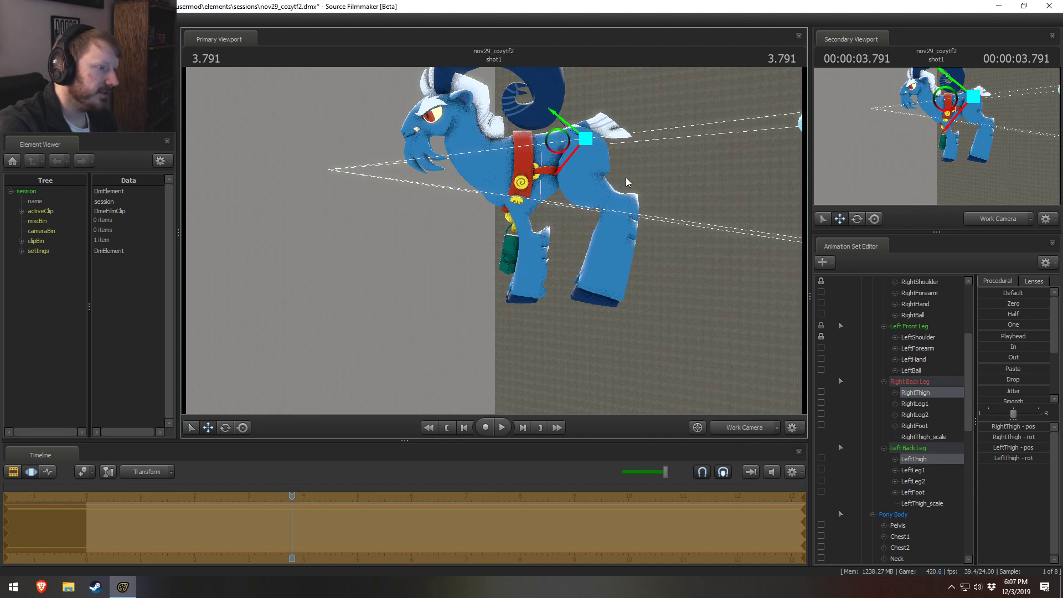
Step: Rotate grogar1's RightFoot and LeftFoot together so the back hooves sit level
{"action": "left_click_drag", "start_coordinate": [626, 183], "coordinate": [588, 344], "text": "alt"}
{"action": "left_click", "coordinate": [607, 290], "text": "ctrl"}
{"action": "left_click", "coordinate": [613, 292], "text": "ctrl+shift"}
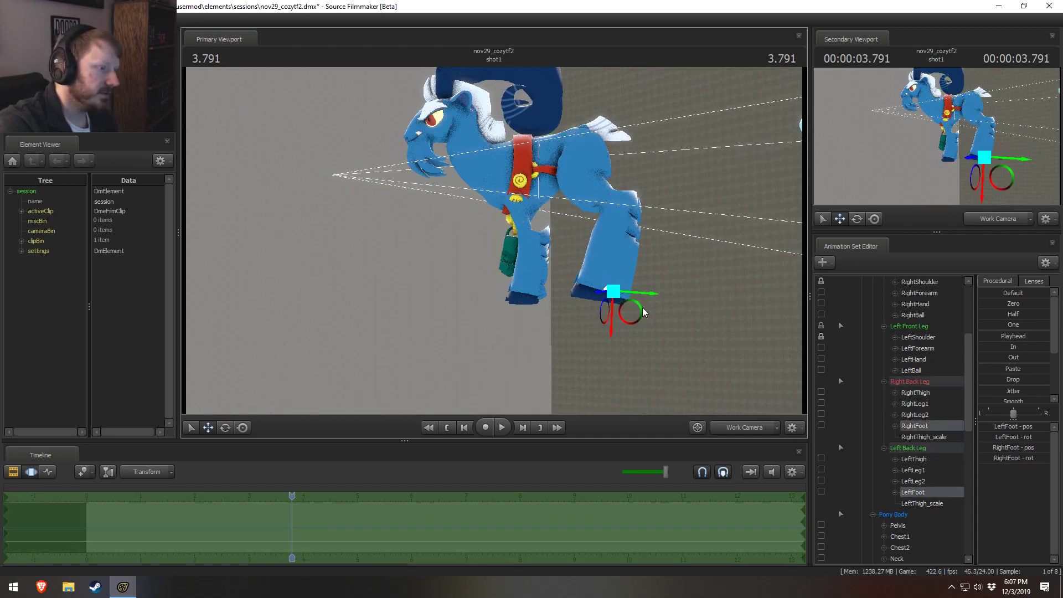
{"action": "left_click_drag", "start_coordinate": [639, 307], "coordinate": [581, 254], "text": "alt"}
{"action": "key", "text": "e"}
{"action": "left_click_drag", "start_coordinate": [650, 279], "coordinate": [426, 282]}
{"action": "middle_click_drag", "start_coordinate": [510, 250], "coordinate": [569, 269], "text": "alt"}
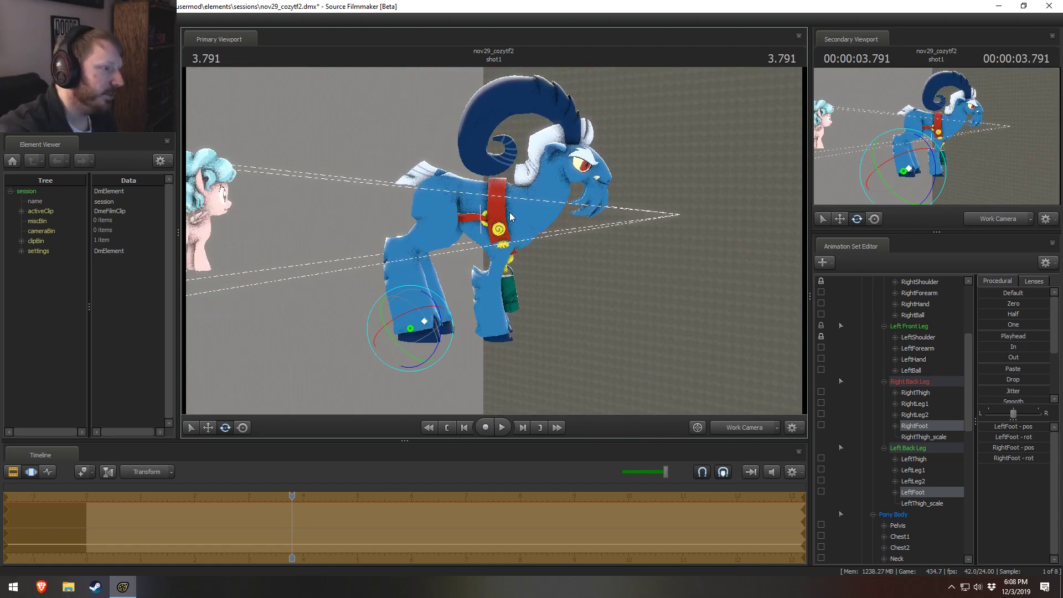
Step: Lock grogar1's forearm, hand and ball controls on the front legs in addition to the shoulders
{"action": "key", "text": "ctrl"}
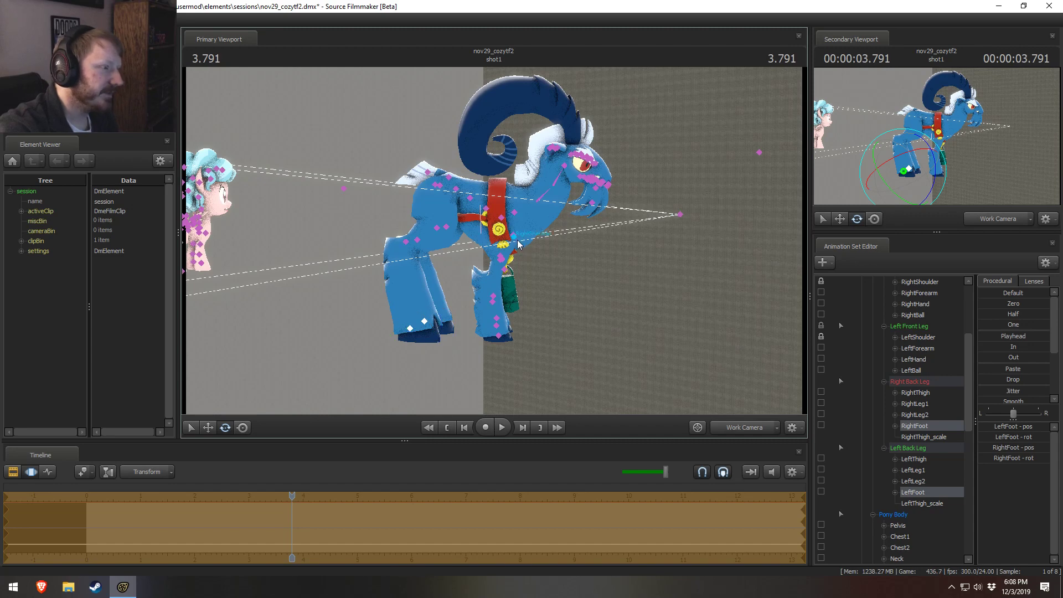
{"action": "left_click", "coordinate": [515, 239], "text": "ctrl"}
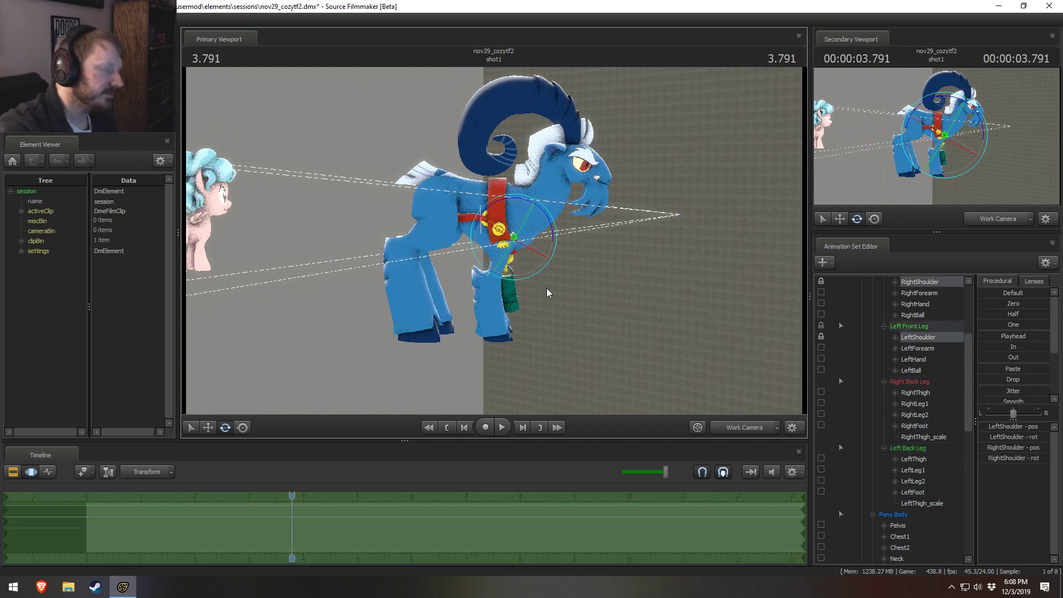
{"action": "scroll", "coordinate": [871, 382], "scroll_direction": "up", "scroll_amount": 2}
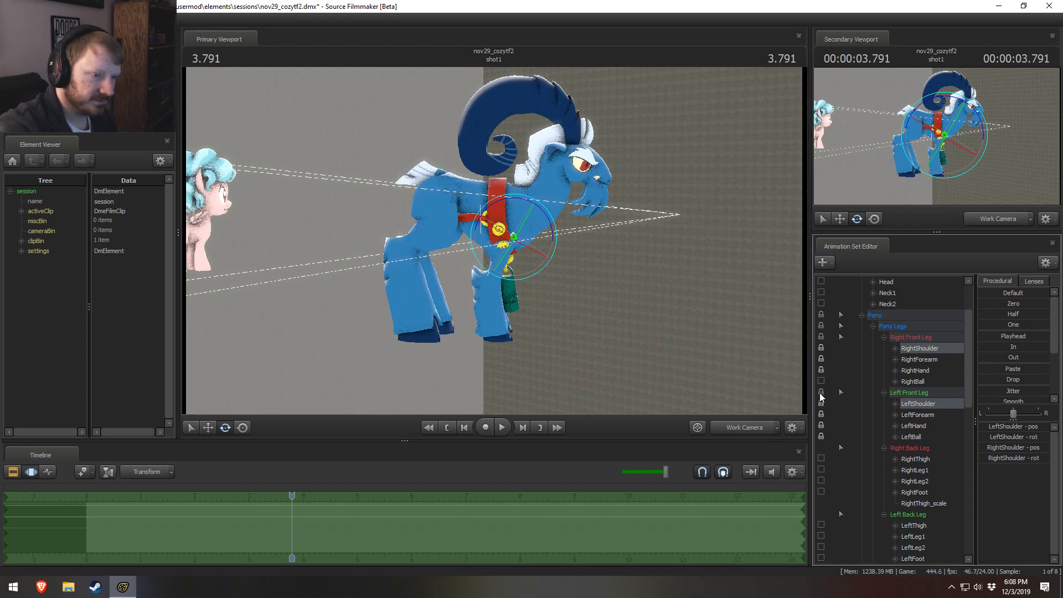
Step: Add scale controls to grogar1's shoulder, forearm, hand and ball on both front legs and enlarge them all toward the One preset
{"action": "left_click_drag", "start_coordinate": [929, 348], "coordinate": [915, 435]}
{"action": "right_click", "coordinate": [915, 435]}
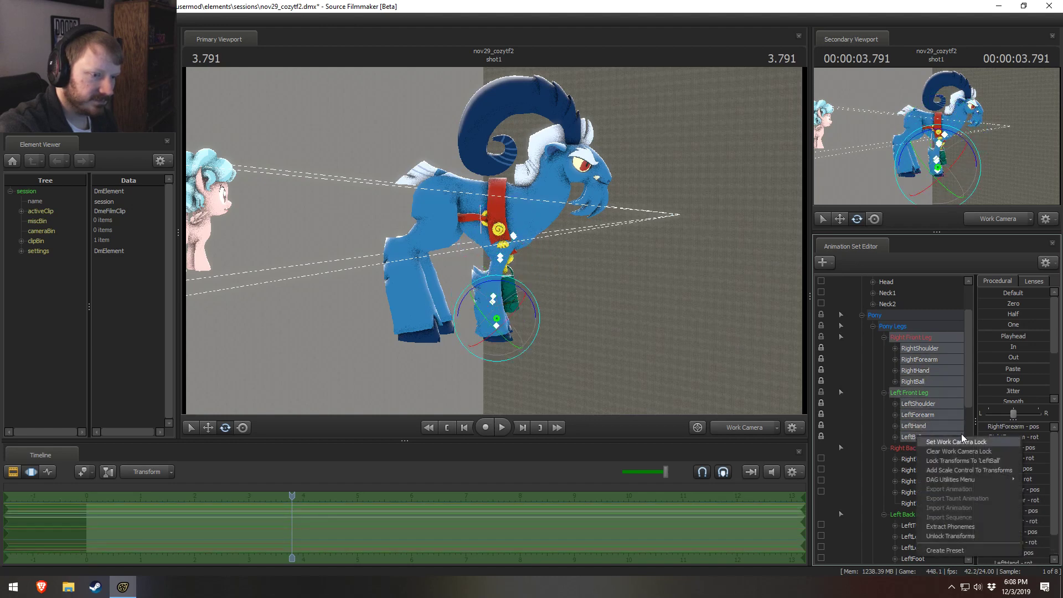
{"action": "left_click", "coordinate": [957, 472]}
{"action": "left_click", "coordinate": [921, 393]}
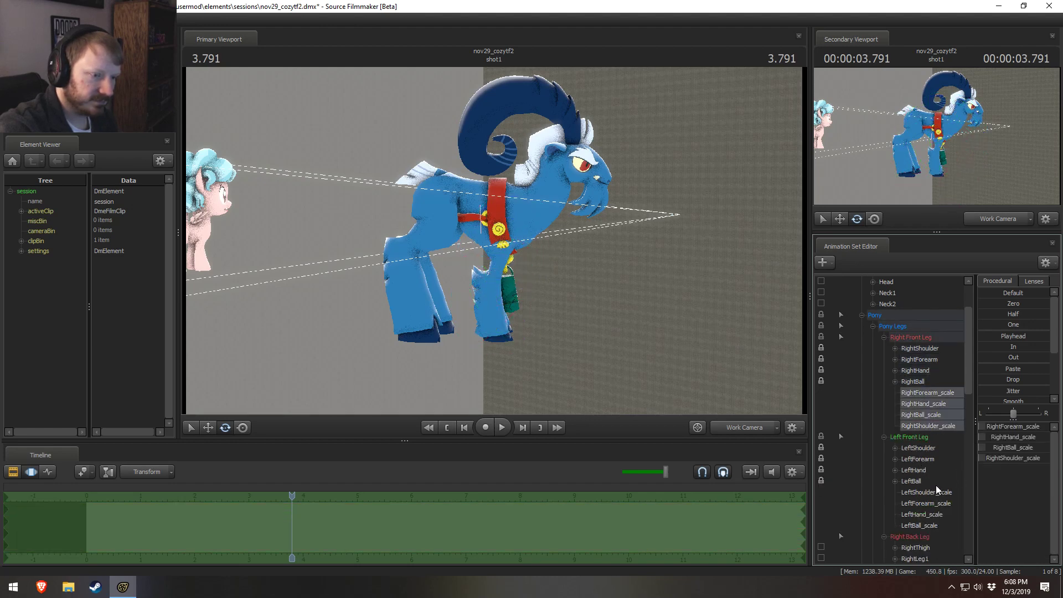
{"action": "left_click", "coordinate": [1006, 325]}
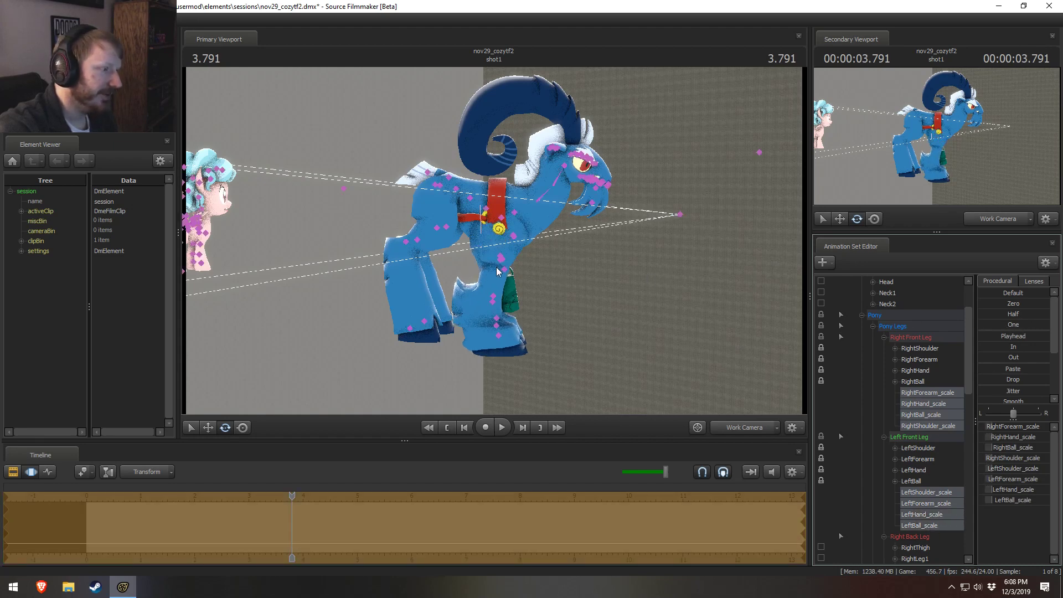
Step: Straighten grogar1's front legs by repositioning the RightForearm and LeftForearm, and rotate the LeftShoulder and RightShoulder together slightly
{"action": "left_click", "coordinate": [500, 258], "text": "ctrl"}
{"action": "mouse_move", "coordinate": [501, 258]}
{"action": "left_mouse_down", "text": "alt"}
{"action": "mouse_move", "coordinate": [491, 260]}
{"action": "mouse_move", "coordinate": [535, 265]}
{"action": "mouse_move", "coordinate": [506, 252]}
{"action": "mouse_move", "coordinate": [516, 218]}
{"action": "mouse_move", "coordinate": [581, 221]}
{"action": "mouse_move", "coordinate": [548, 220]}
{"action": "mouse_move", "coordinate": [515, 249]}
{"action": "left_mouse_up", "text": "alt"}
{"action": "left_click", "coordinate": [522, 267], "text": "ctrl"}
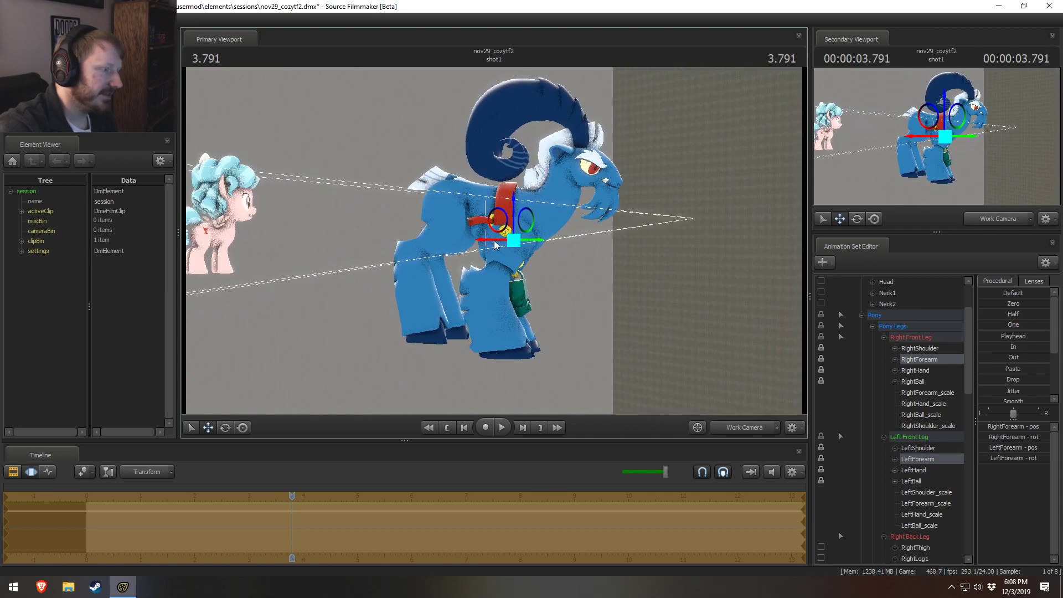
{"action": "left_click", "coordinate": [524, 240], "text": "ctrl"}
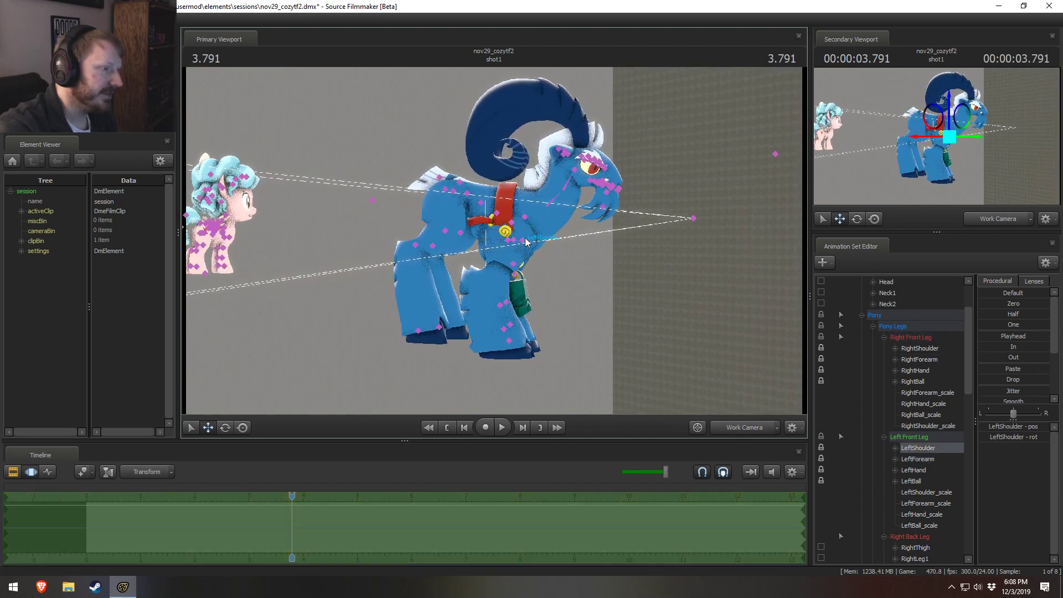
{"action": "left_click", "coordinate": [521, 240], "text": "ctrl+shift"}
{"action": "key", "text": "e"}
{"action": "left_click_drag", "start_coordinate": [560, 227], "coordinate": [562, 246]}
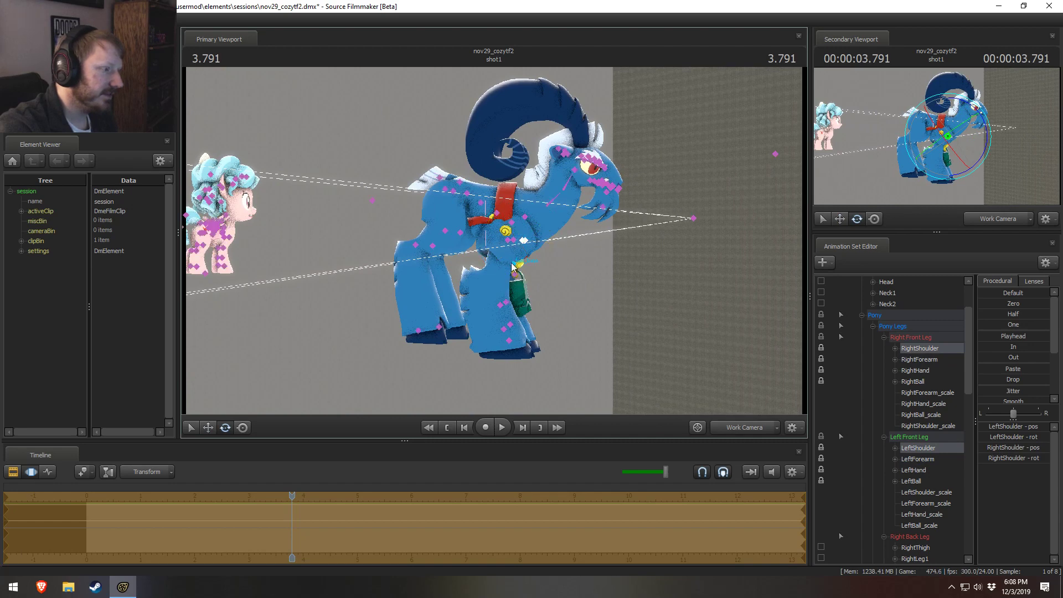
Step: Adjust grogar1's RightForearm and LeftForearm together again to smooth the line of the upper front legs
{"action": "left_click", "coordinate": [509, 242], "text": "ctrl"}
{"action": "left_click", "coordinate": [512, 242], "text": "ctrl+shift"}
{"action": "key", "text": "w"}
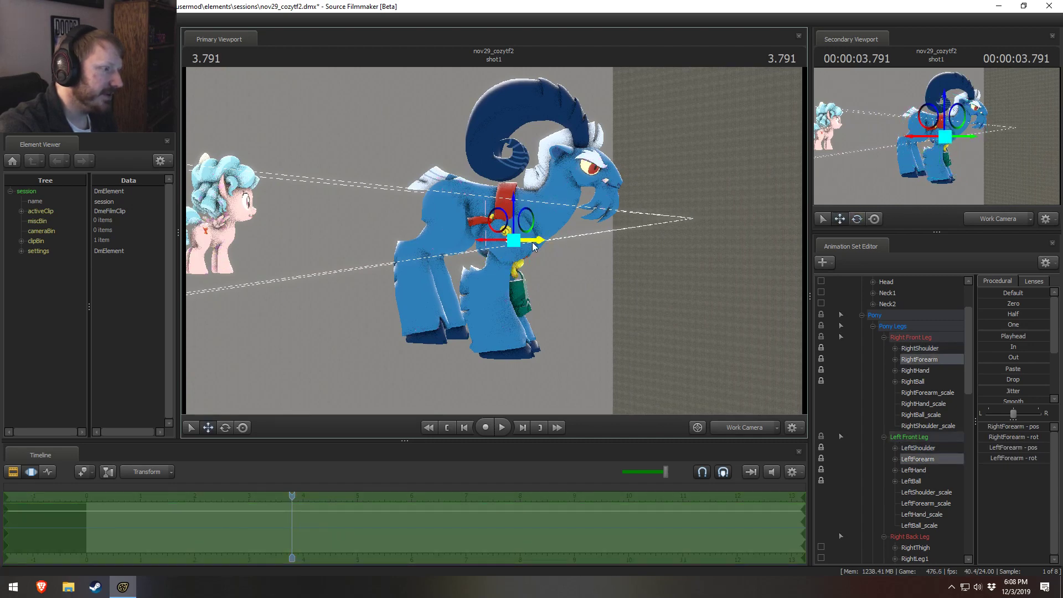
{"action": "mouse_move", "coordinate": [495, 242]}
{"action": "left_mouse_down"}
{"action": "mouse_move", "coordinate": [542, 229]}
{"action": "mouse_move", "coordinate": [497, 252]}
{"action": "mouse_move", "coordinate": [501, 284]}
{"action": "mouse_move", "coordinate": [494, 240]}
{"action": "left_mouse_up"}
{"action": "key", "text": "e"}
{"action": "key", "text": "e"}
{"action": "key", "text": "w"}
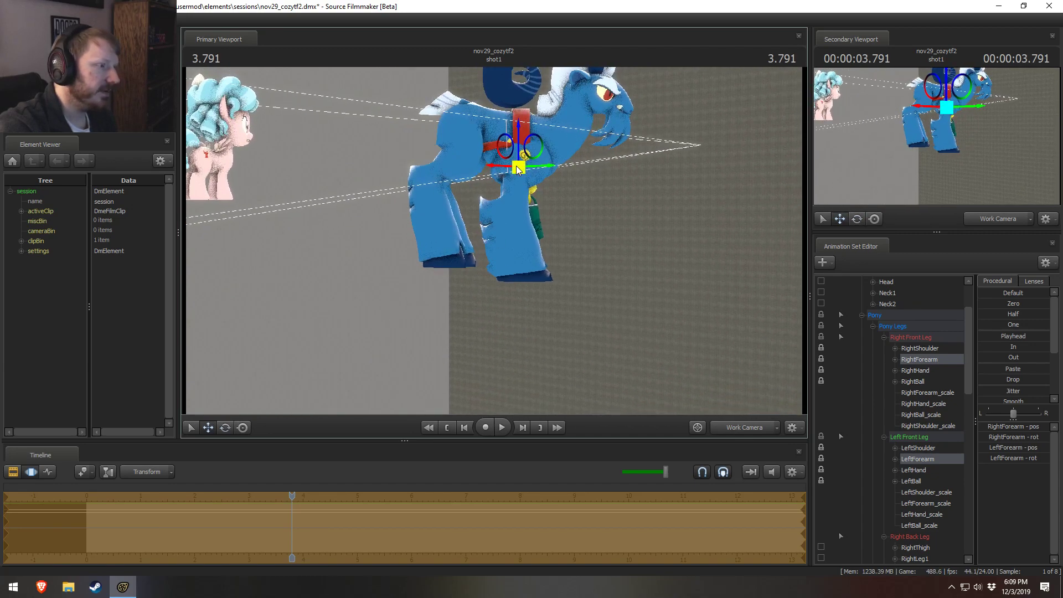
Step: Undo the move of LeftLeg1 alone and lower grogar1's LeftLeg1 and RightLeg1 together slightly
{"action": "left_click_drag", "start_coordinate": [597, 275], "coordinate": [609, 250]}
{"action": "key", "text": "s"}
{"action": "left_click_drag", "start_coordinate": [434, 241], "coordinate": [429, 240], "text": "alt"}
{"action": "key", "text": "ctrl"}
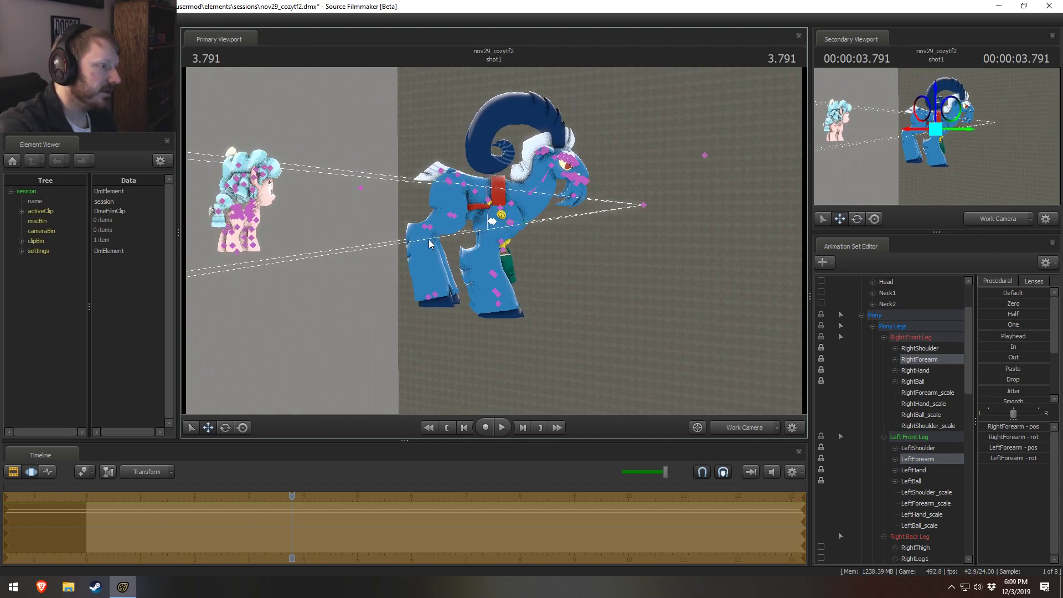
{"action": "left_click", "coordinate": [451, 217]}
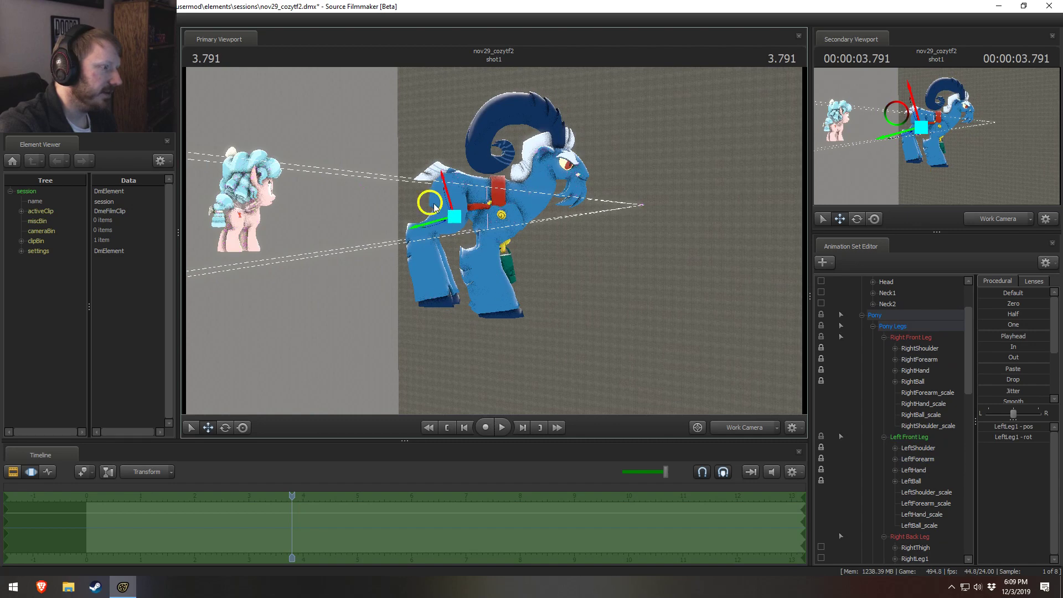
{"action": "left_click_drag", "start_coordinate": [430, 205], "coordinate": [439, 240]}
{"action": "key", "text": "ctrl+z"}
{"action": "left_click", "coordinate": [445, 216], "text": "ctrl"}
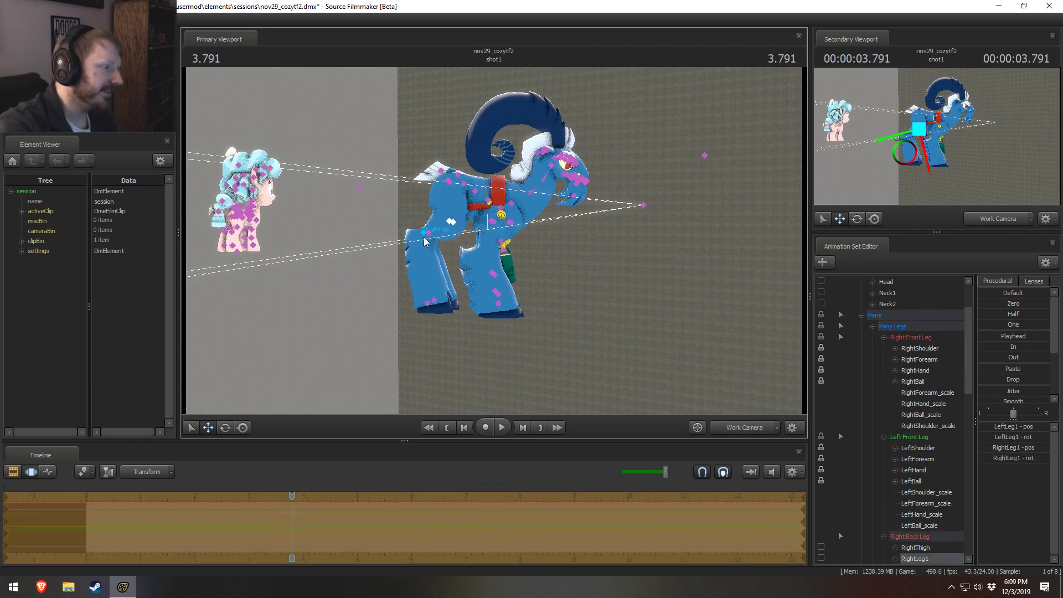
Step: Adjust grogar1's RightLeg2 and LeftLeg2 as a pair and lower the RightFoot and LeftFoot together slightly
{"action": "left_click", "coordinate": [426, 240], "text": "ctrl"}
{"action": "left_click", "coordinate": [427, 238], "text": "ctrl+shift"}
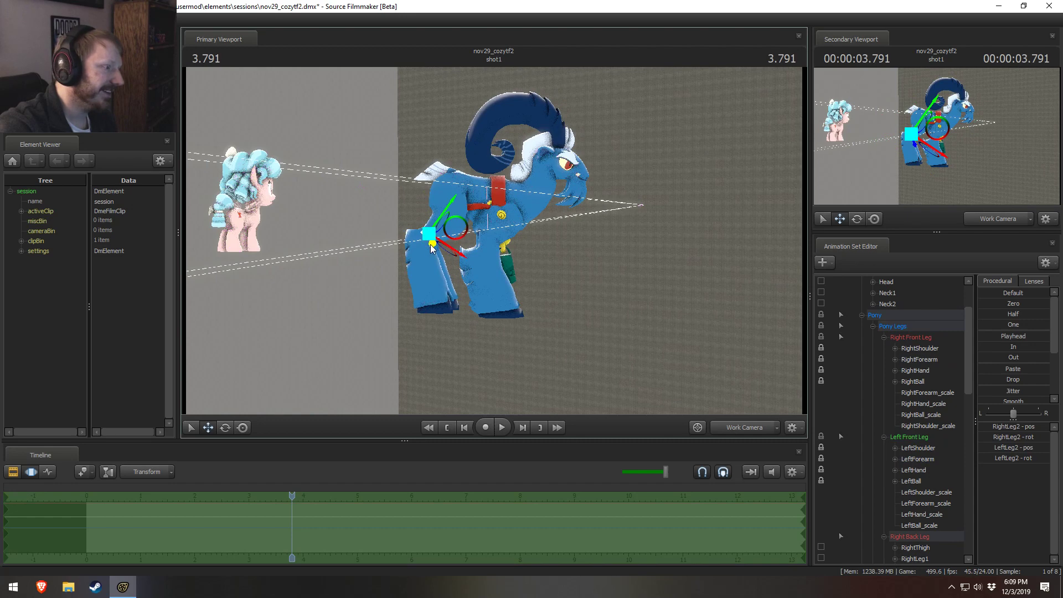
{"action": "left_click", "coordinate": [432, 304], "text": "ctrl"}
{"action": "left_click", "coordinate": [434, 302], "text": "ctrl+shift"}
{"action": "left_click_drag", "start_coordinate": [424, 285], "coordinate": [426, 291]}
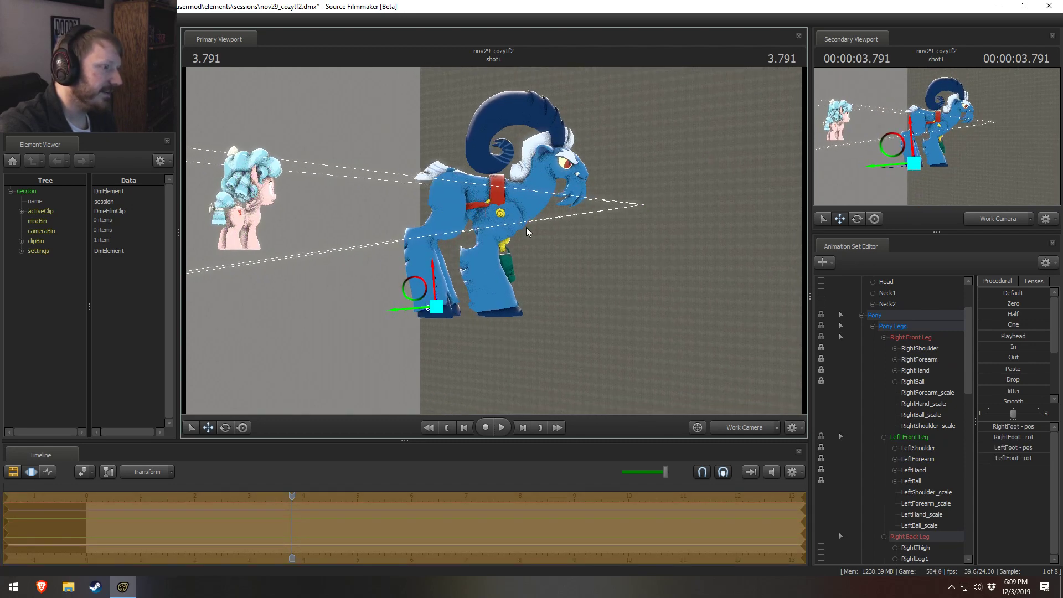
Step: Rotate grogar1's Neck and Neck2 to change the angle of the neck and head
{"action": "left_click", "coordinate": [515, 203], "text": "ctrl"}
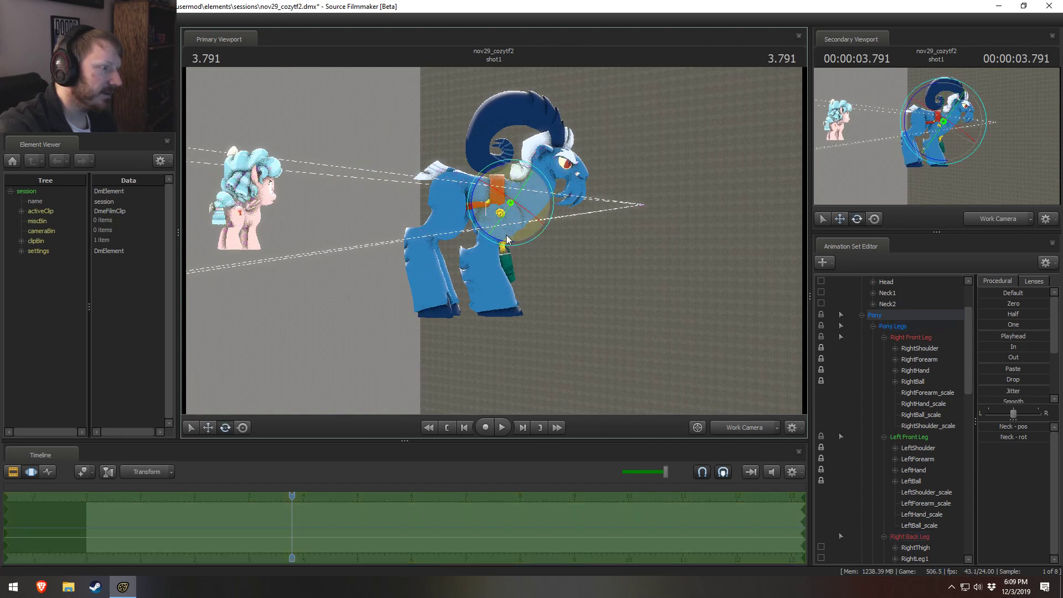
{"action": "left_click_drag", "start_coordinate": [506, 241], "coordinate": [517, 205]}
{"action": "left_click", "coordinate": [537, 185], "text": "ctrl"}
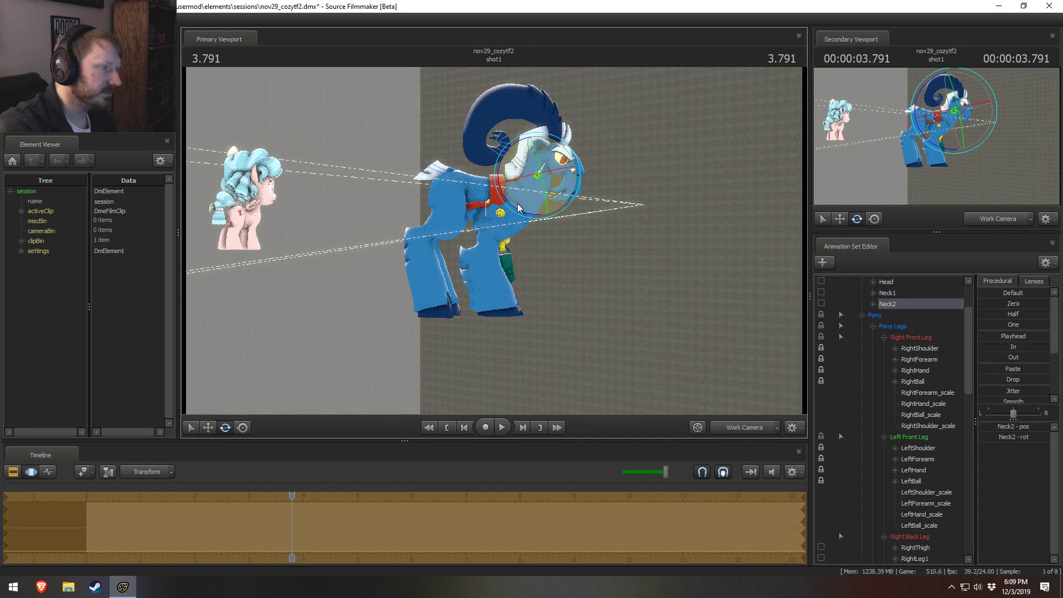
{"action": "middle_click_drag", "start_coordinate": [552, 212], "coordinate": [520, 228]}
Step: Add a scale control to grogar1's Head and reduce Head_scale to shrink the head and horns
{"action": "scroll", "coordinate": [897, 321], "scroll_direction": "up", "scroll_amount": 1}
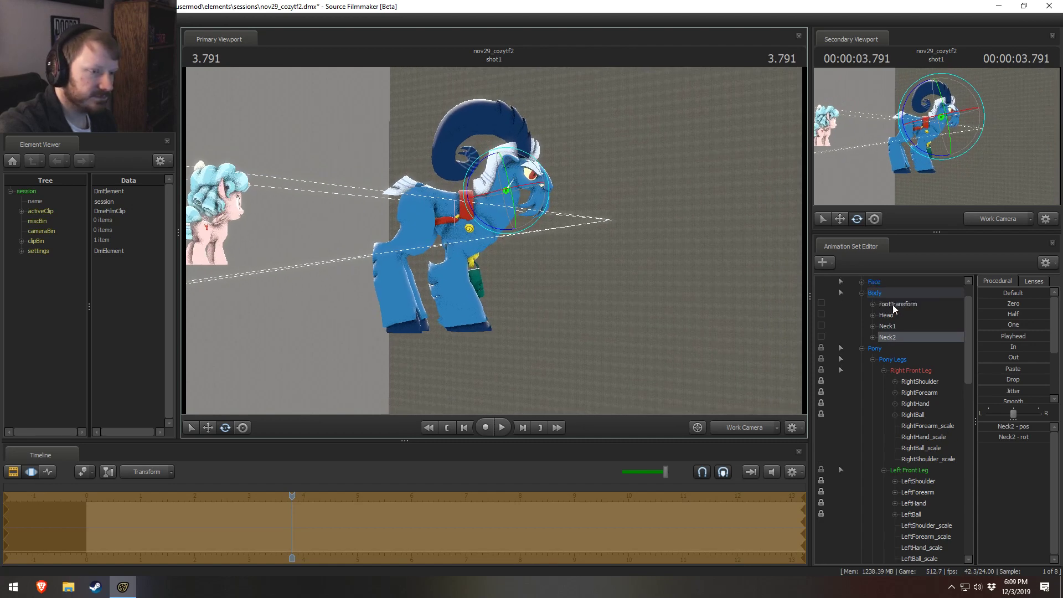
{"action": "right_click", "coordinate": [894, 315]}
{"action": "left_click", "coordinate": [911, 339]}
{"action": "left_click", "coordinate": [911, 346]}
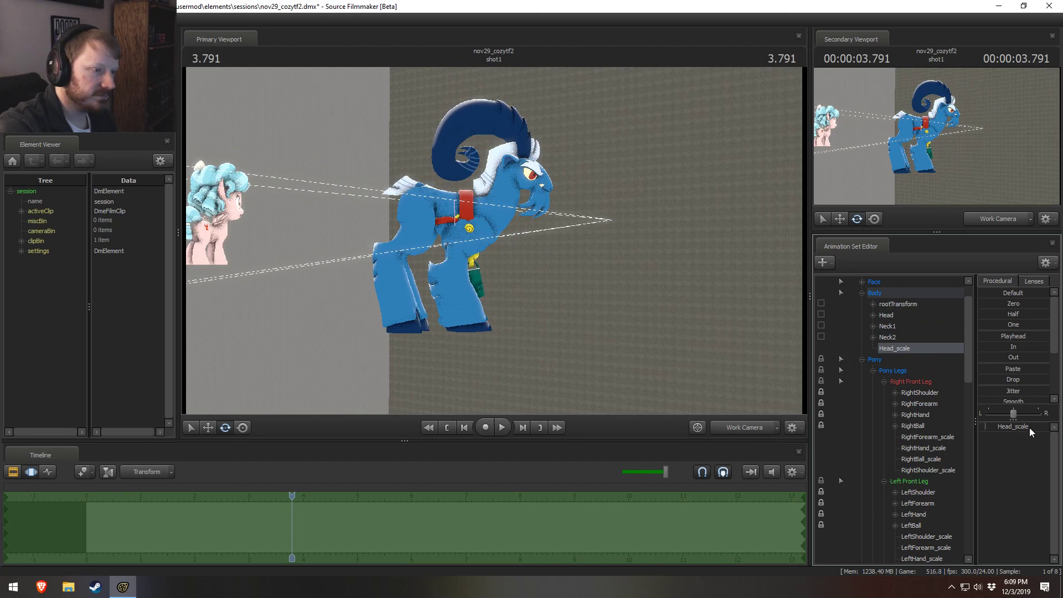
{"action": "left_click_drag", "start_coordinate": [1029, 427], "coordinate": [1024, 428]}
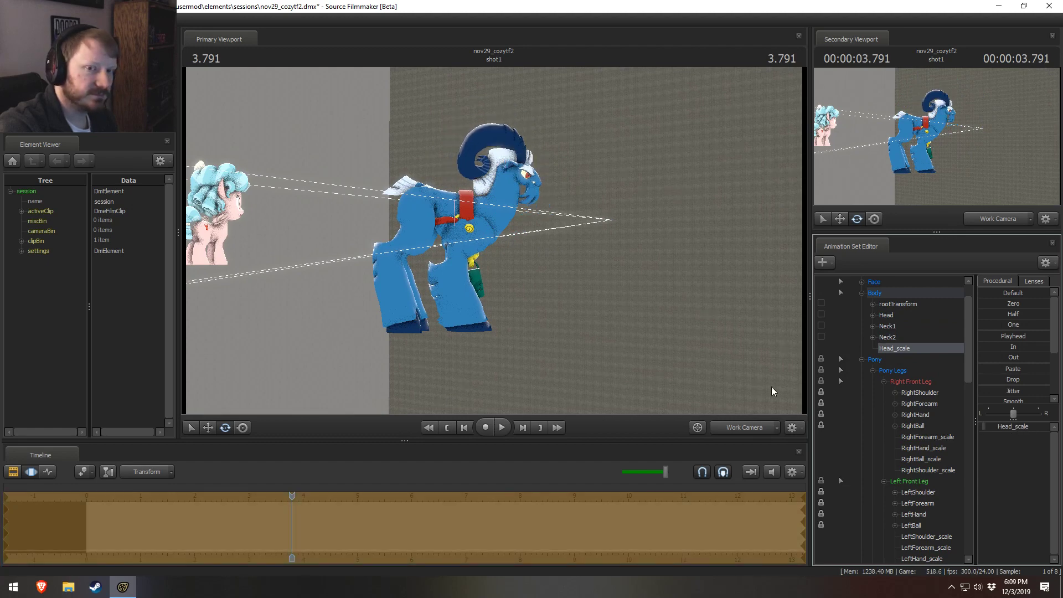
Step: Check the head's proportions from the side and raise grogar1's Head_scale slightly
{"action": "key", "text": "d"}
{"action": "mouse_move", "coordinate": [639, 294]}
{"action": "left_mouse_down"}
{"action": "mouse_move", "coordinate": [606, 293]}
{"action": "mouse_move", "coordinate": [635, 294]}
{"action": "mouse_move", "coordinate": [619, 294]}
{"action": "left_mouse_up"}
{"action": "key", "text": "d"}
{"action": "key", "text": "w"}
{"action": "mouse_move", "coordinate": [494, 240]}
{"action": "left_mouse_down"}
{"action": "mouse_move", "coordinate": [480, 238]}
{"action": "mouse_move", "coordinate": [495, 245]}
{"action": "left_mouse_up"}
{"action": "key", "text": "a"}
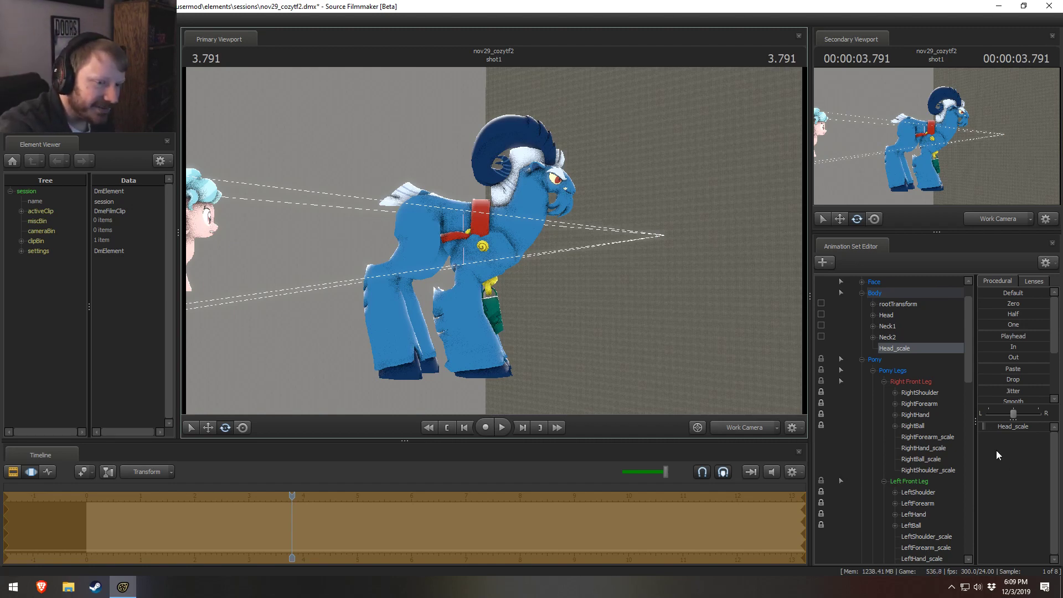
{"action": "left_click_drag", "start_coordinate": [999, 427], "coordinate": [997, 427]}
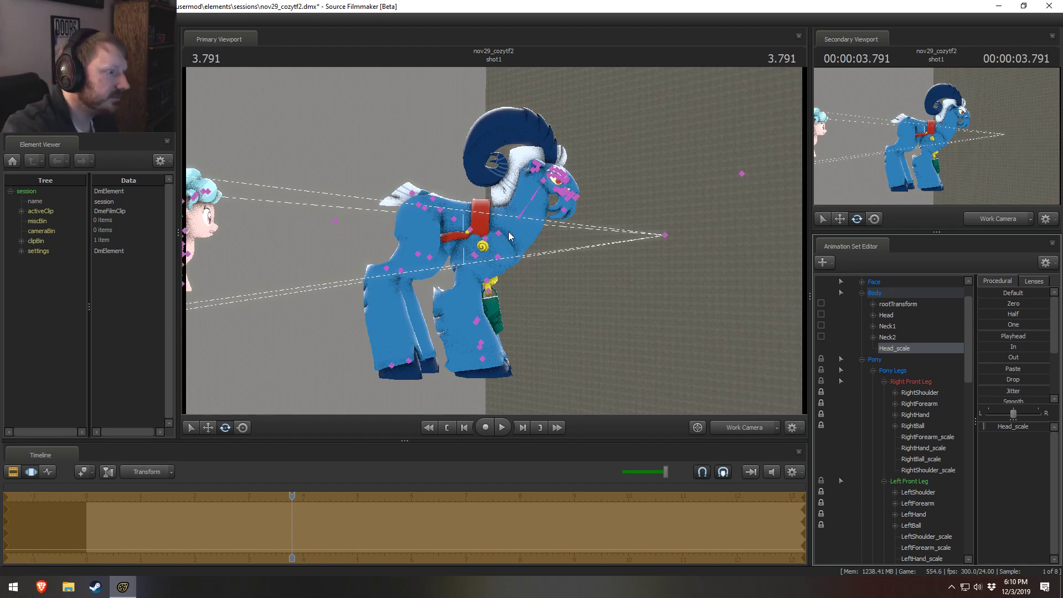
Step: Move grogar1's neck and Head controls upward to lengthen the neck and hold the head higher
{"action": "left_click", "coordinate": [523, 219]}
{"action": "left_click_drag", "start_coordinate": [523, 219], "coordinate": [537, 128]}
{"action": "left_click", "coordinate": [527, 172]}
{"action": "left_click", "coordinate": [530, 145]}
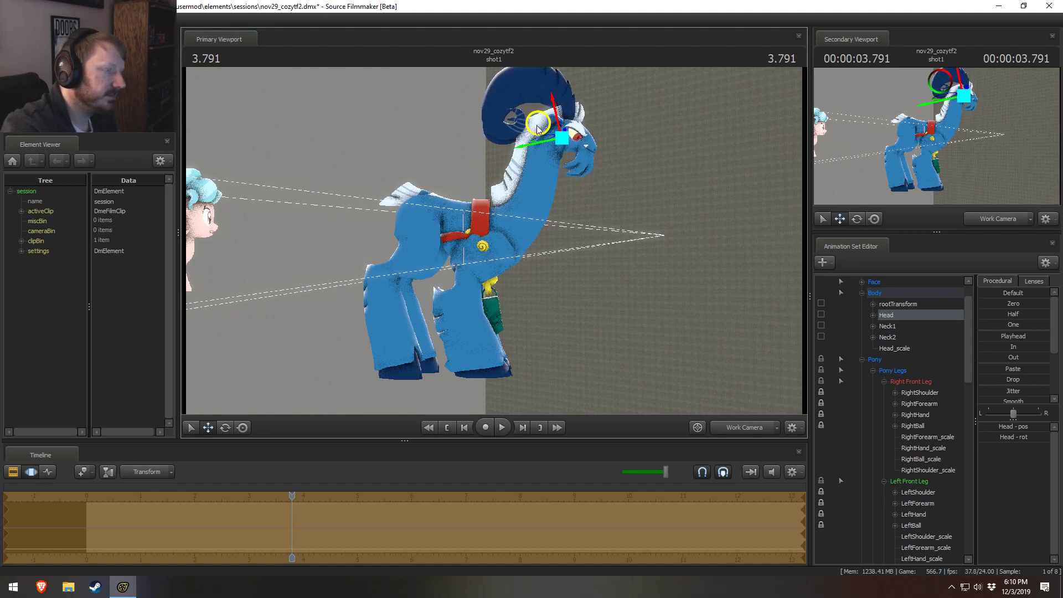
{"action": "key", "text": "F2"}
{"action": "left_click_drag", "start_coordinate": [621, 236], "coordinate": [582, 236], "text": "alt"}
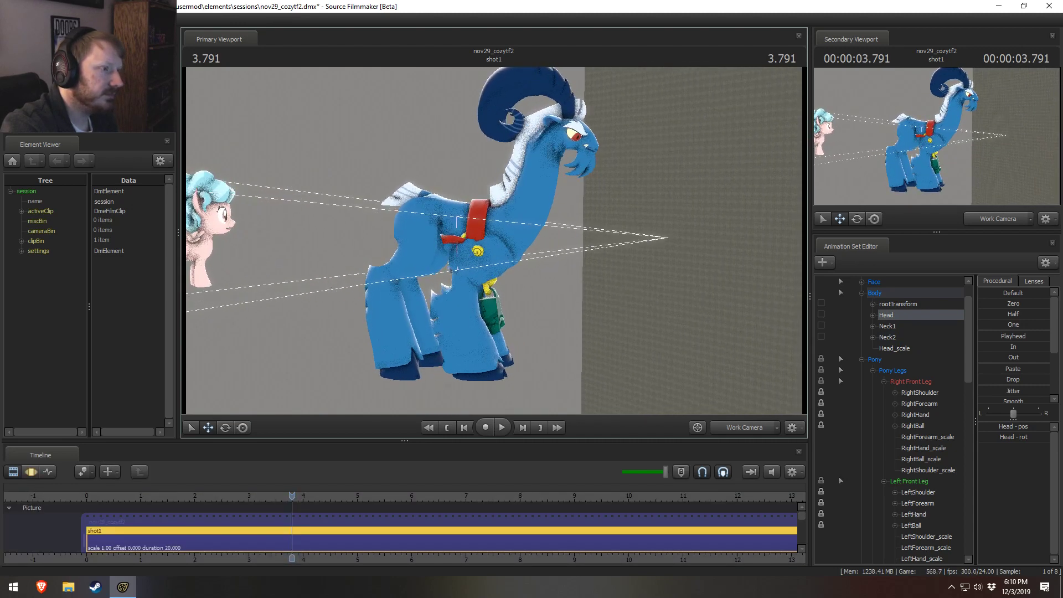
{"action": "mouse_move", "coordinate": [495, 242]}
{"action": "left_mouse_down"}
{"action": "mouse_move", "coordinate": [459, 249]}
{"action": "mouse_move", "coordinate": [499, 232]}
{"action": "left_mouse_up"}
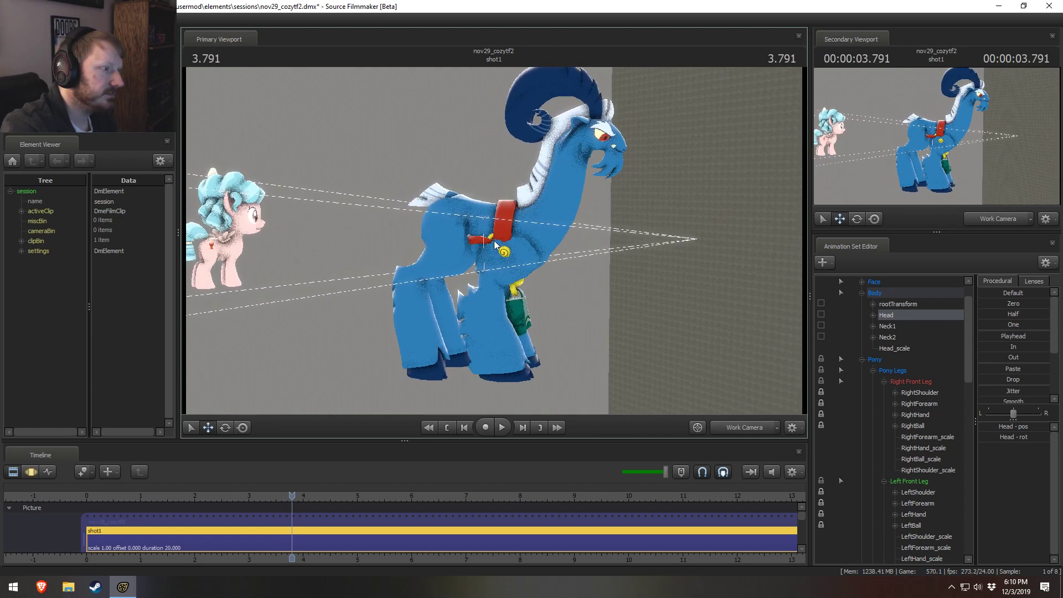
Step: Add a scale control to grogar1's Tail1 and increase Tail1_scale to make the tail much larger
{"action": "key", "text": "F3"}
{"action": "left_click", "coordinate": [461, 200], "text": "ctrl"}
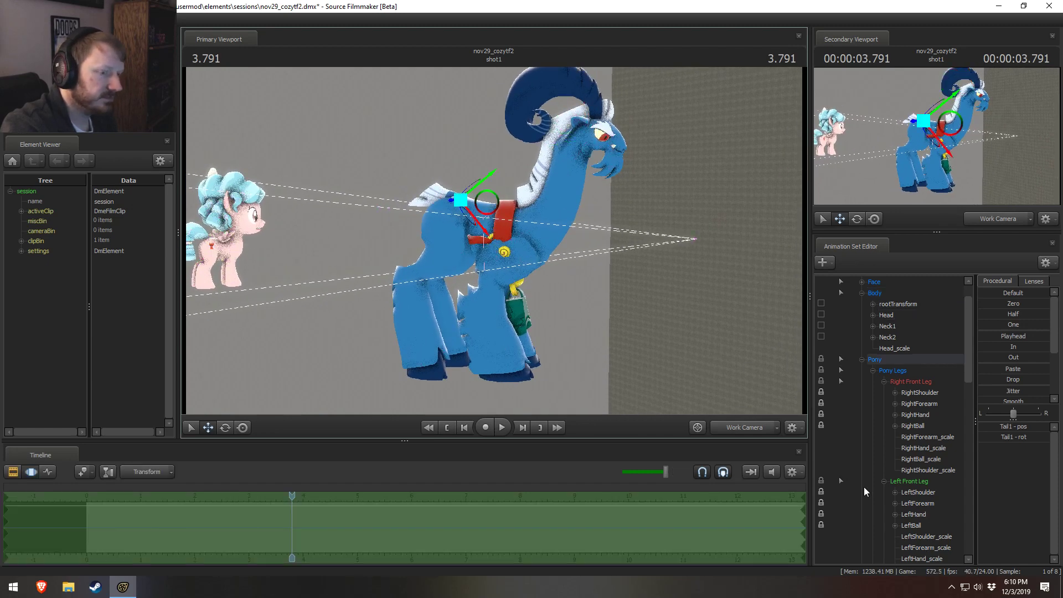
{"action": "scroll", "coordinate": [942, 493], "scroll_direction": "down", "scroll_amount": 3}
{"action": "scroll", "coordinate": [942, 492], "scroll_direction": "down", "scroll_amount": 5}
{"action": "right_click", "coordinate": [907, 524]}
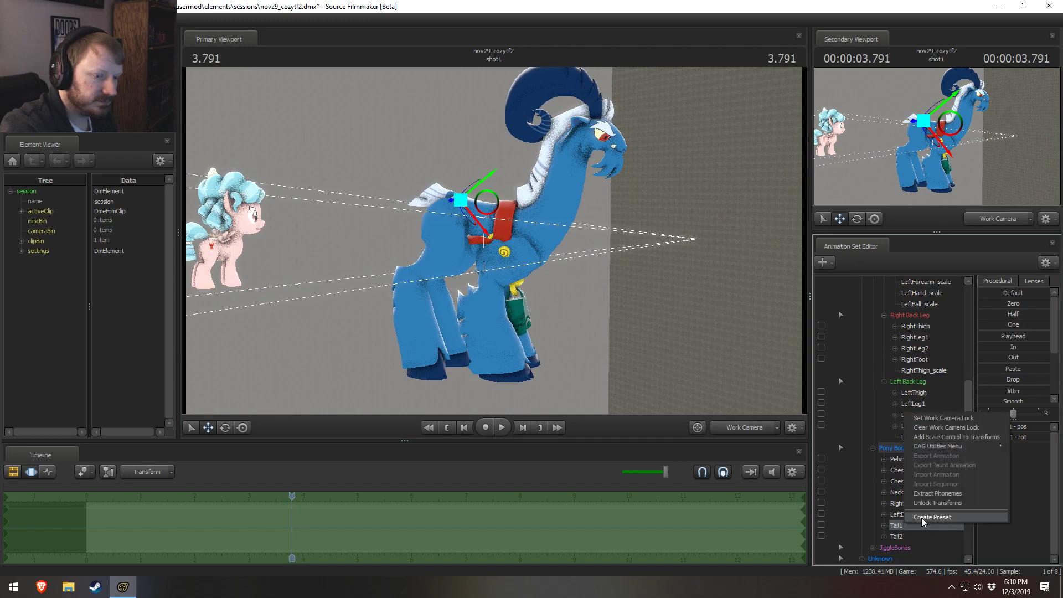
{"action": "left_click", "coordinate": [944, 437]}
{"action": "left_click", "coordinate": [899, 548]}
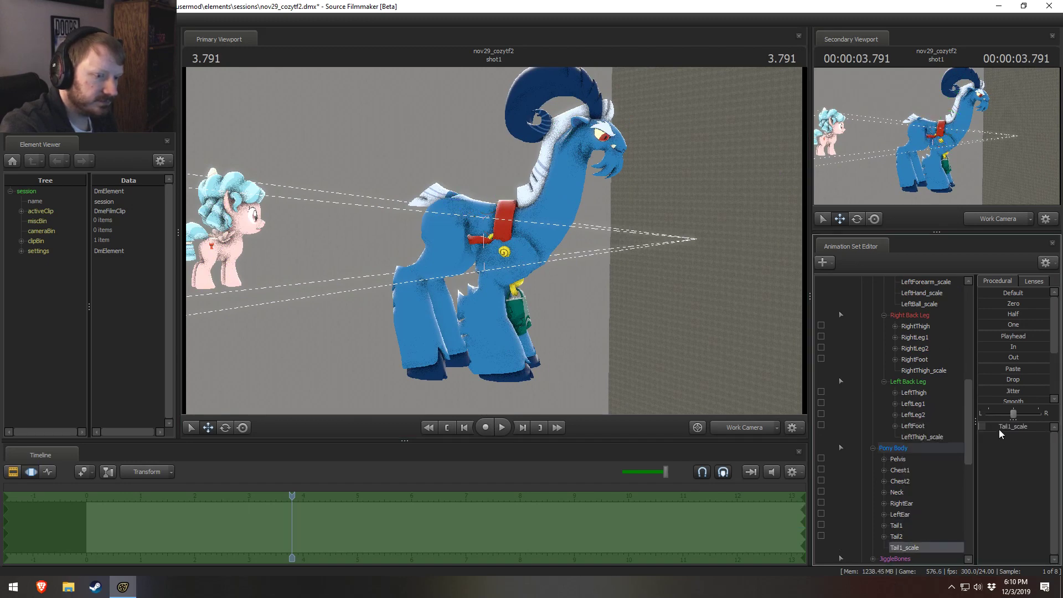
{"action": "left_click_drag", "start_coordinate": [985, 426], "coordinate": [1001, 427]}
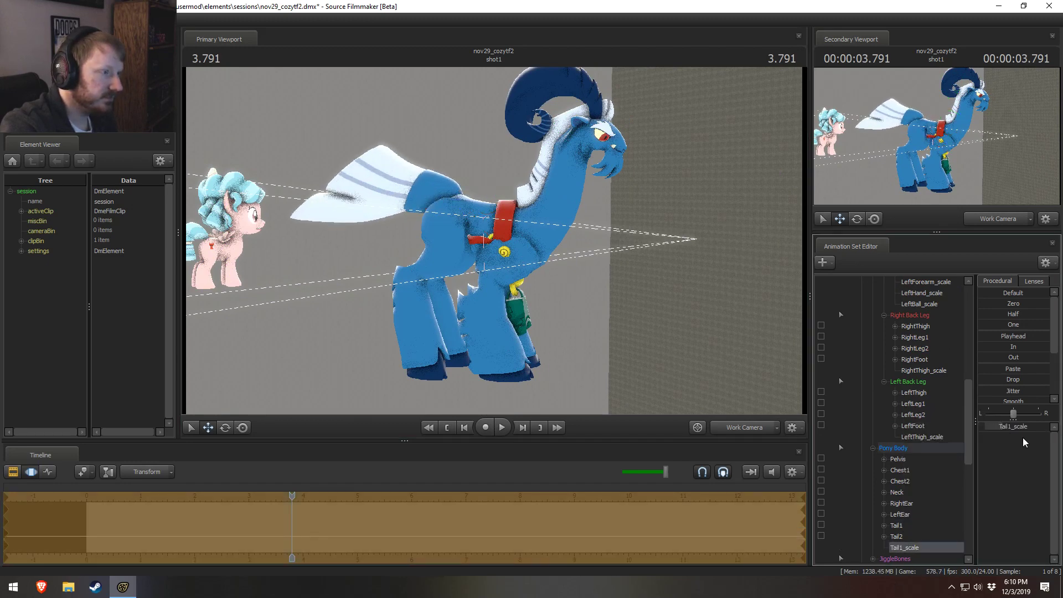
Step: Rotate grogar1's Tail2 and Tail1 so the enlarged tail slopes down behind the back legs
{"action": "key", "text": "a"}
{"action": "left_click_drag", "start_coordinate": [449, 259], "coordinate": [501, 194]}
{"action": "key", "text": "d"}
{"action": "key", "text": "ctrl"}
{"action": "left_click", "coordinate": [469, 206], "text": "ctrl"}
{"action": "key", "text": "e"}
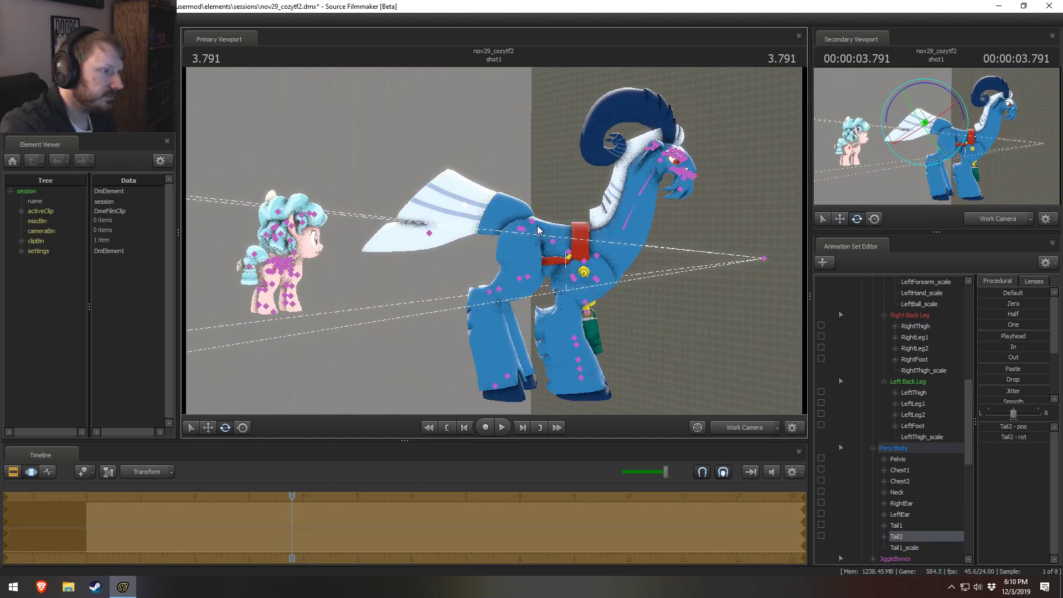
{"action": "left_click", "coordinate": [532, 223], "text": "ctrl"}
{"action": "left_click_drag", "start_coordinate": [564, 199], "coordinate": [555, 191]}
{"action": "left_click_drag", "start_coordinate": [681, 205], "coordinate": [494, 242]}
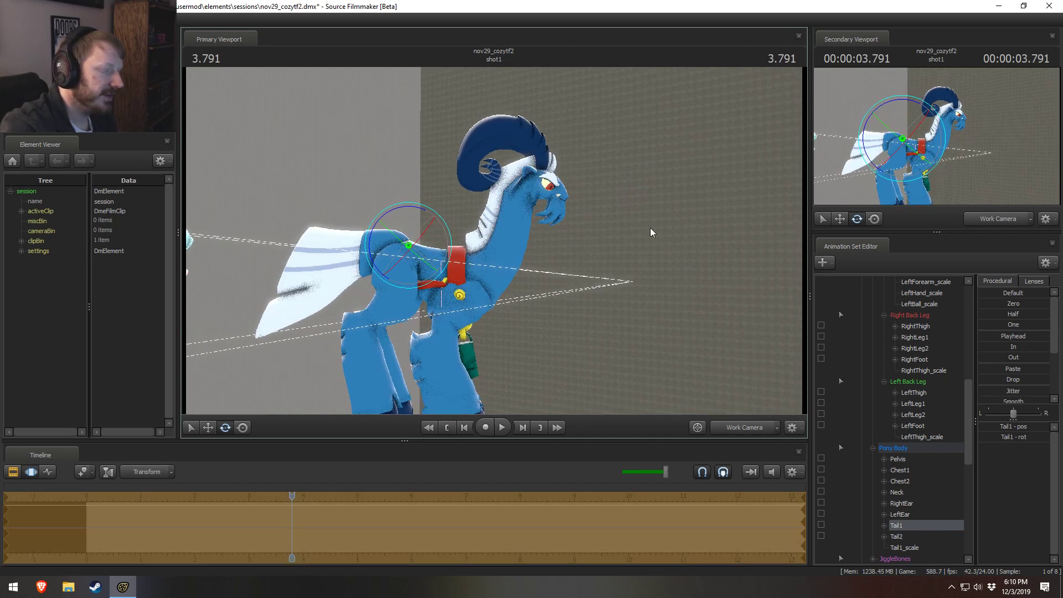
{"action": "key", "text": "ctrl"}
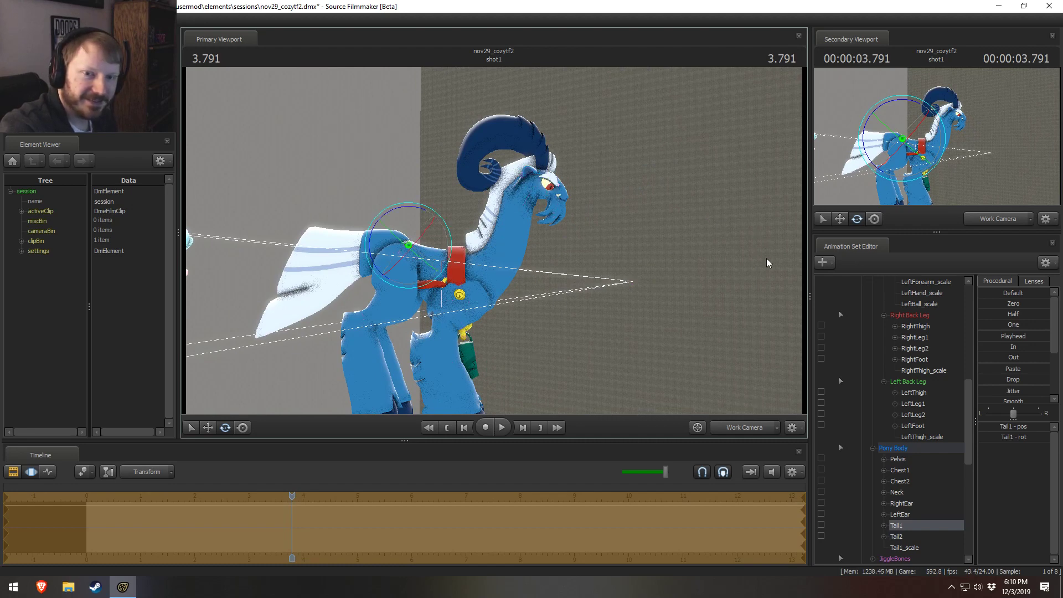
{"action": "left_click_drag", "start_coordinate": [700, 274], "coordinate": [494, 241]}
{"action": "key", "text": "ctrl"}
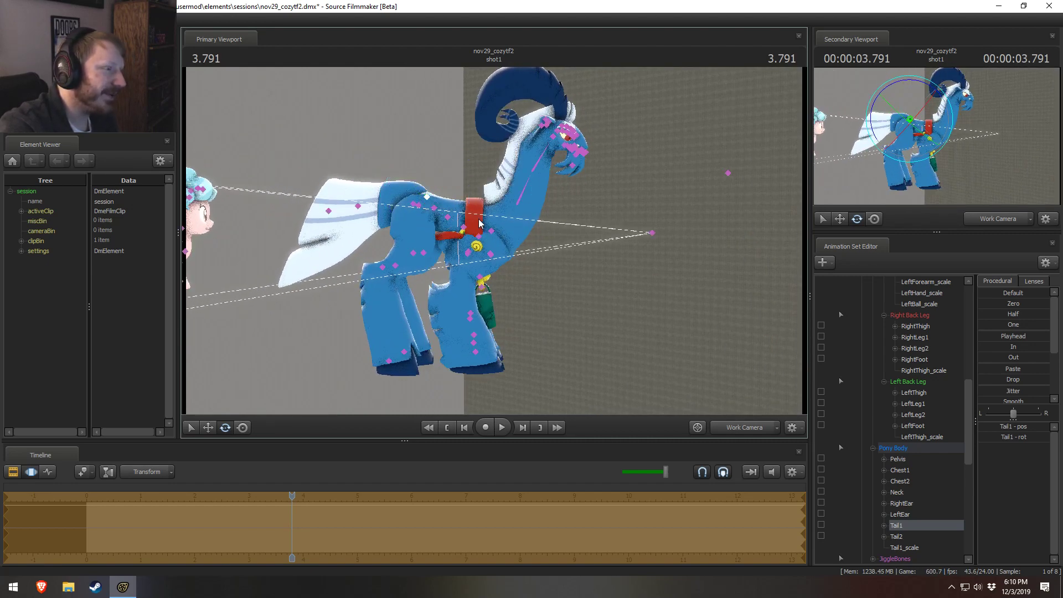
Step: Add a scale control to grogar1's jaw bone in the Lower Face (Bones) group
{"action": "left_click", "coordinate": [520, 207], "text": "ctrl"}
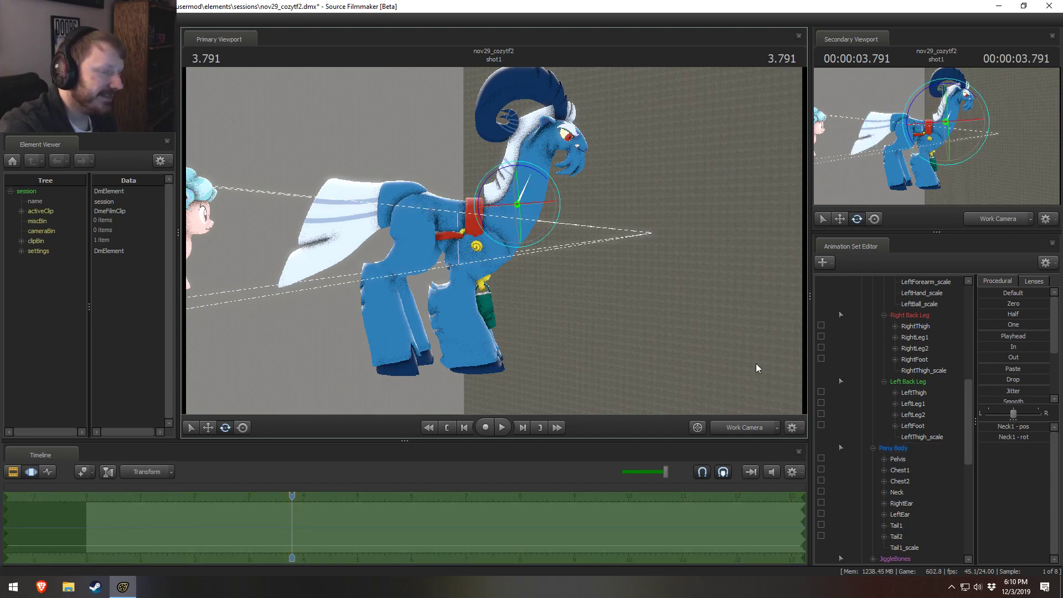
{"action": "scroll", "coordinate": [888, 537], "scroll_direction": "down", "scroll_amount": 3}
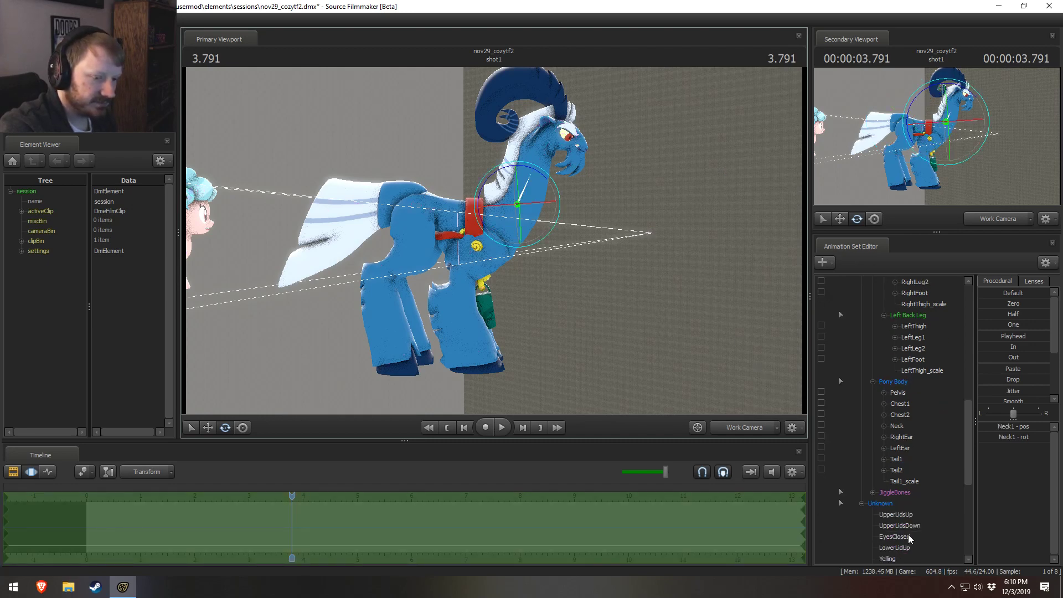
{"action": "scroll", "coordinate": [908, 534], "scroll_direction": "up", "scroll_amount": 4}
{"action": "scroll", "coordinate": [908, 534], "scroll_direction": "down", "scroll_amount": 7}
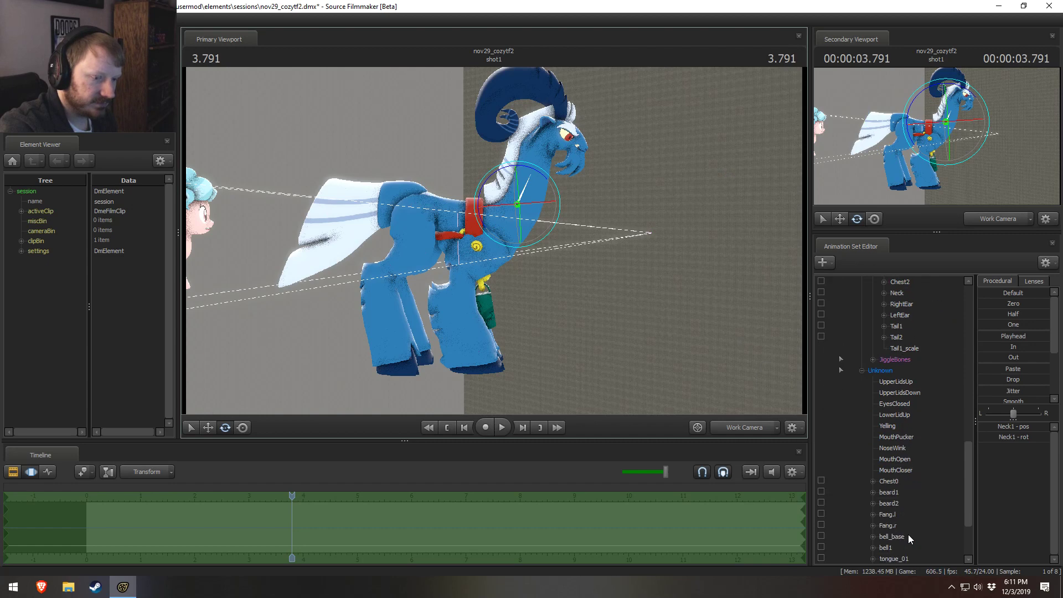
{"action": "key", "text": "ctrl"}
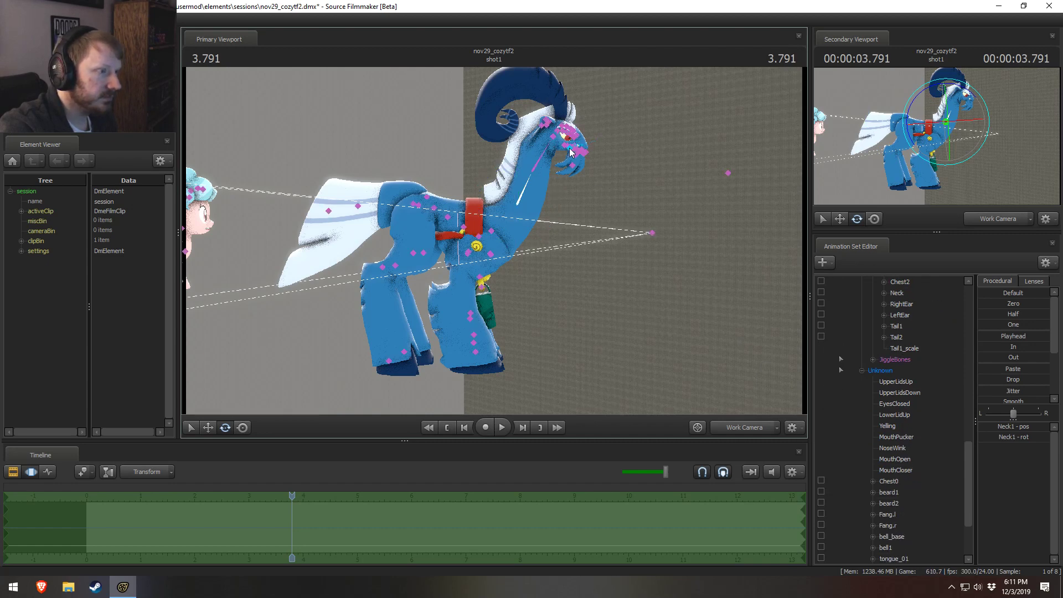
{"action": "left_click", "coordinate": [571, 149], "text": "ctrl"}
{"action": "scroll", "coordinate": [954, 477], "scroll_direction": "up", "scroll_amount": 16}
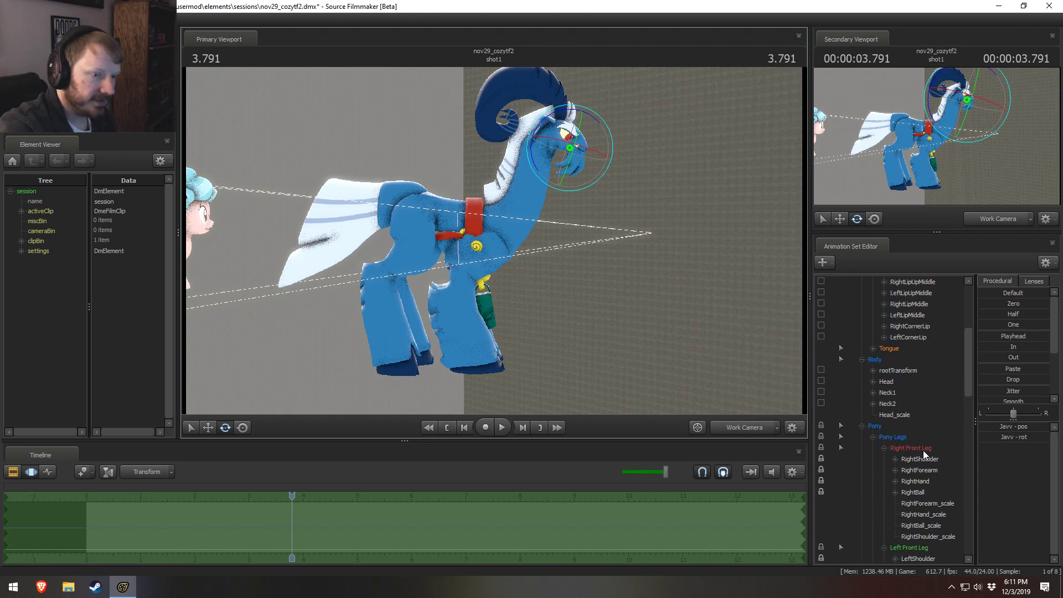
{"action": "scroll", "coordinate": [922, 450], "scroll_direction": "up", "scroll_amount": 5}
{"action": "right_click", "coordinate": [910, 391]}
{"action": "mouse_move", "coordinate": [930, 420]}
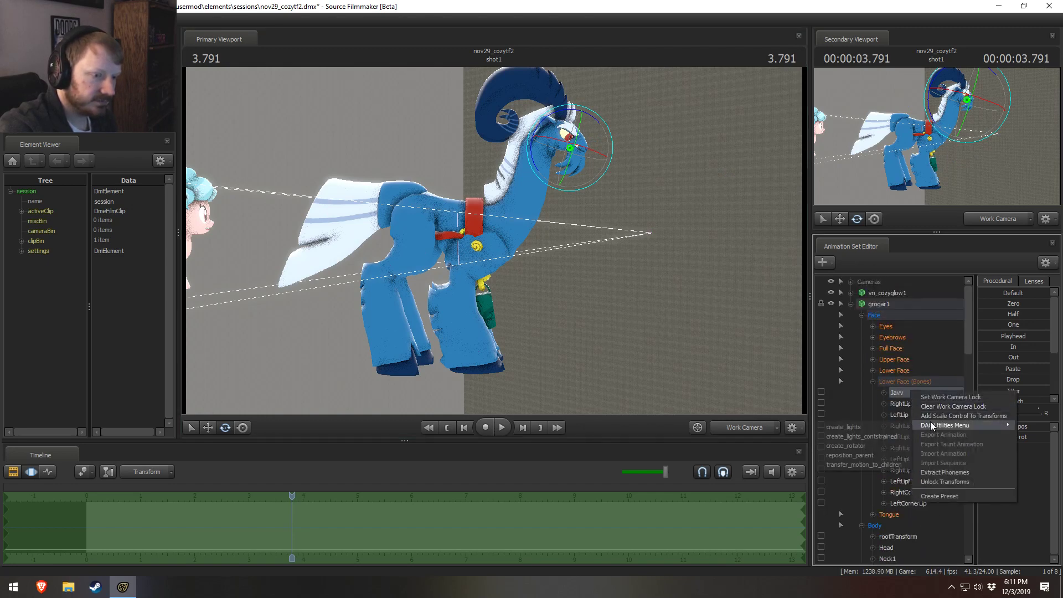
{"action": "left_click", "coordinate": [935, 416]}
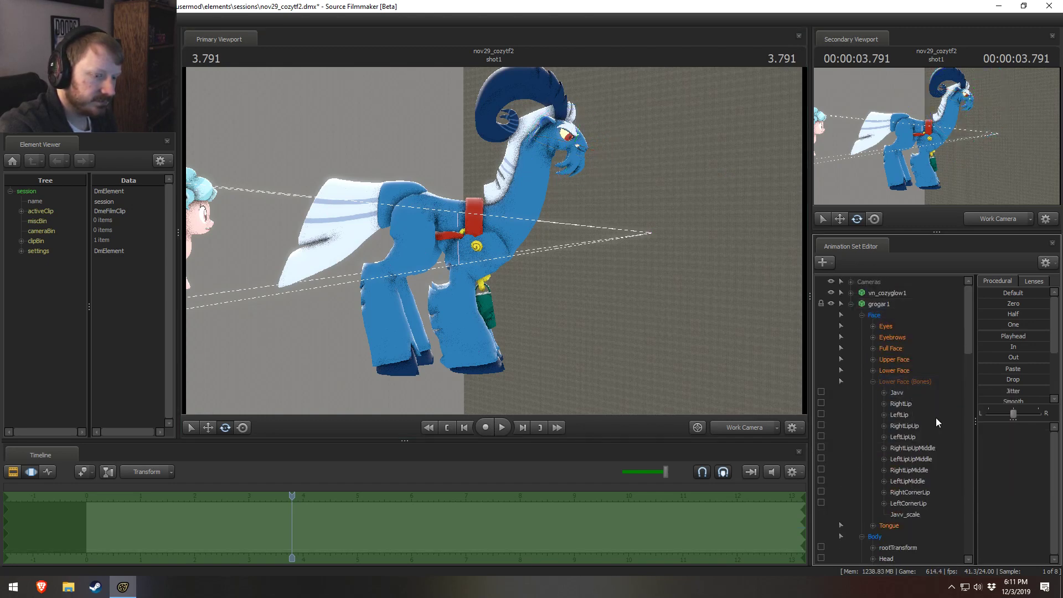
Step: Increase Javv_scale to enlarge grogar1's jaw and beard, and move the enlarged Javv back toward the neck
{"action": "left_click", "coordinate": [906, 515]}
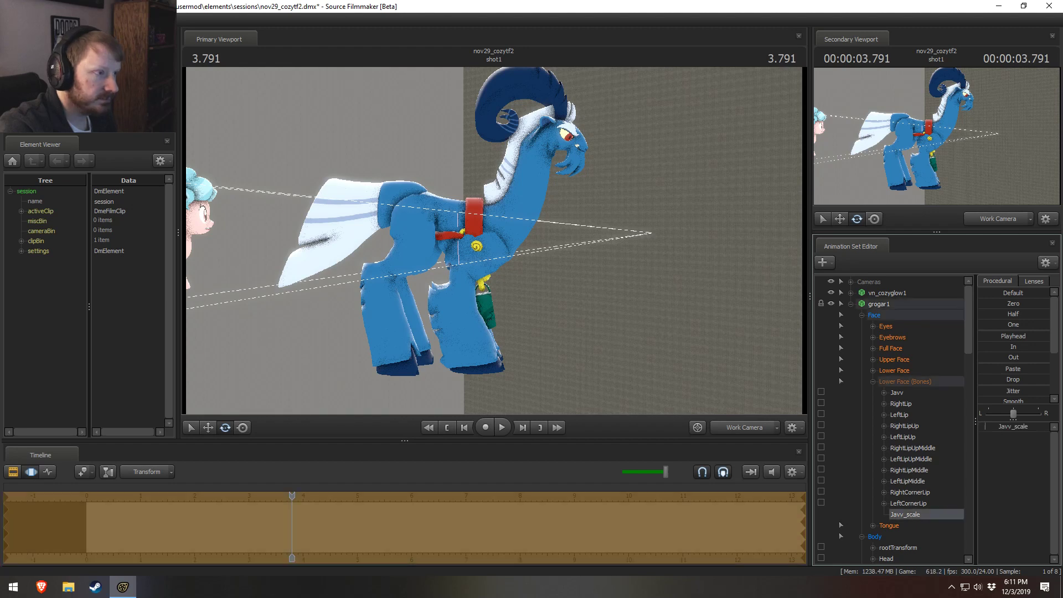
{"action": "left_click_drag", "start_coordinate": [984, 426], "coordinate": [989, 426]}
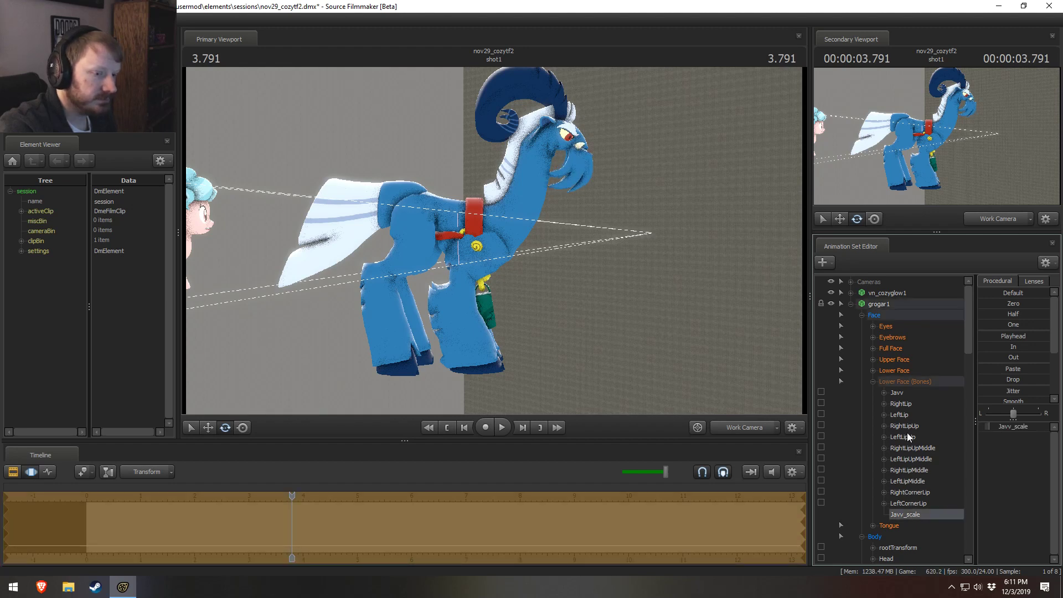
{"action": "left_click", "coordinate": [897, 392]}
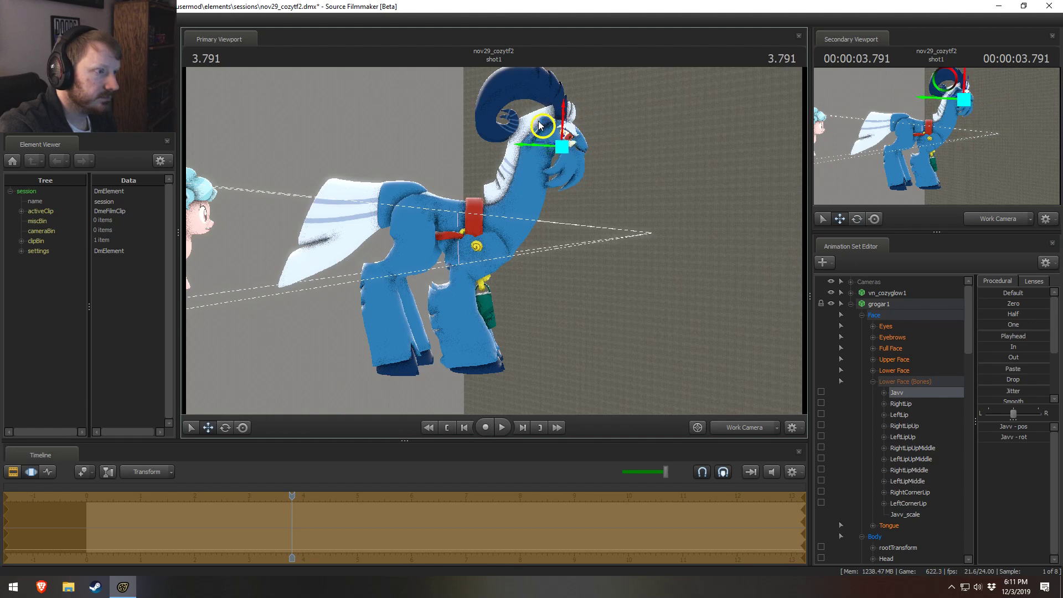
Step: Rotate grogar1's Head control slightly so the face tilts upward and the horns tip back
{"action": "key", "text": "F2"}
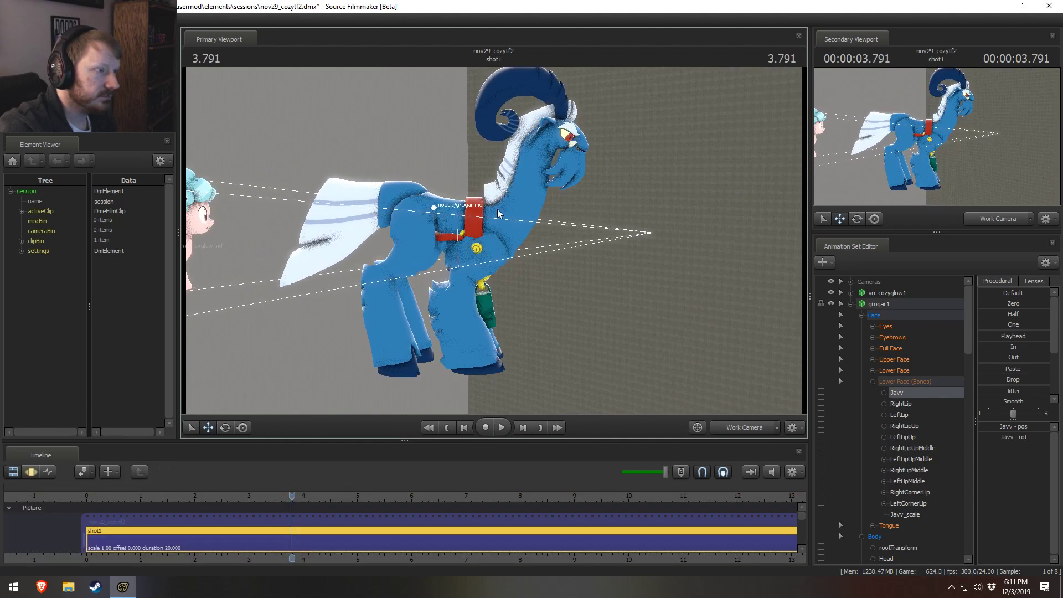
{"action": "key", "text": "F3"}
{"action": "left_click", "coordinate": [556, 136], "text": "ctrl"}
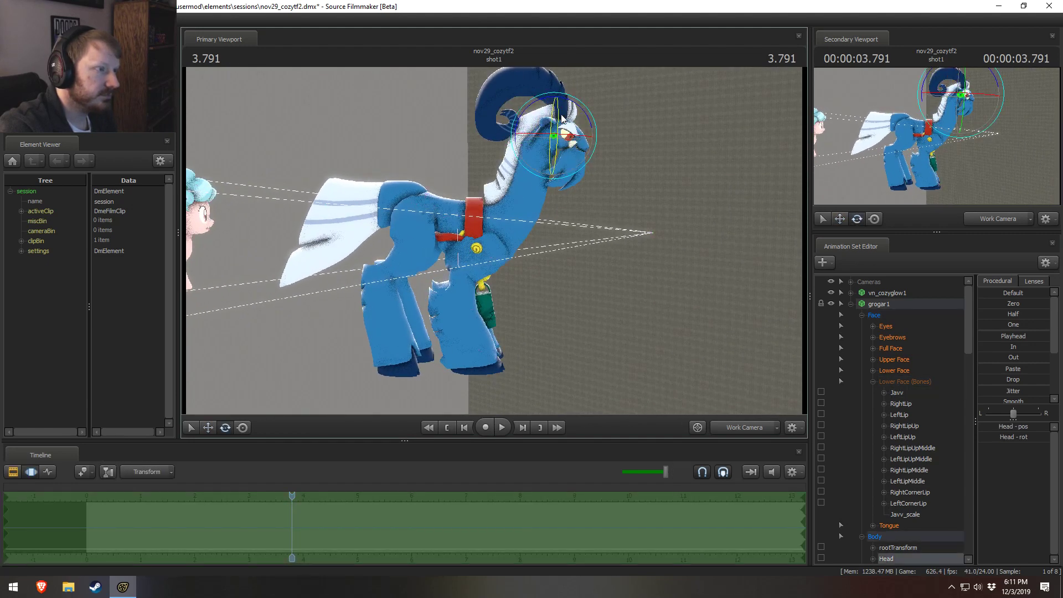
{"action": "key", "text": "F4"}
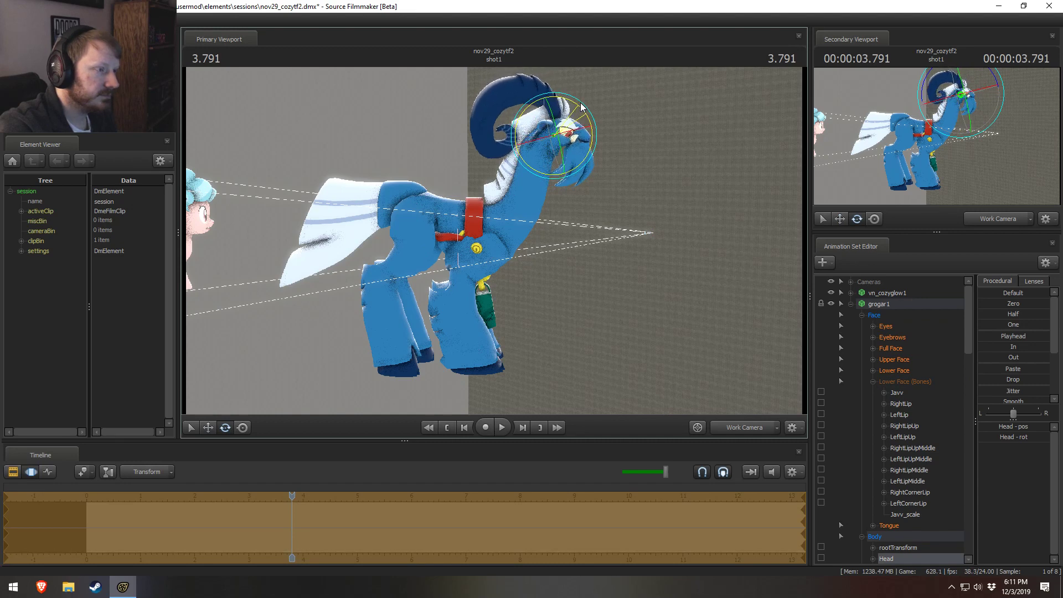
Step: Move the viewTarget in grogar1's Eyes group higher in front of the face
{"action": "left_click", "coordinate": [875, 315]}
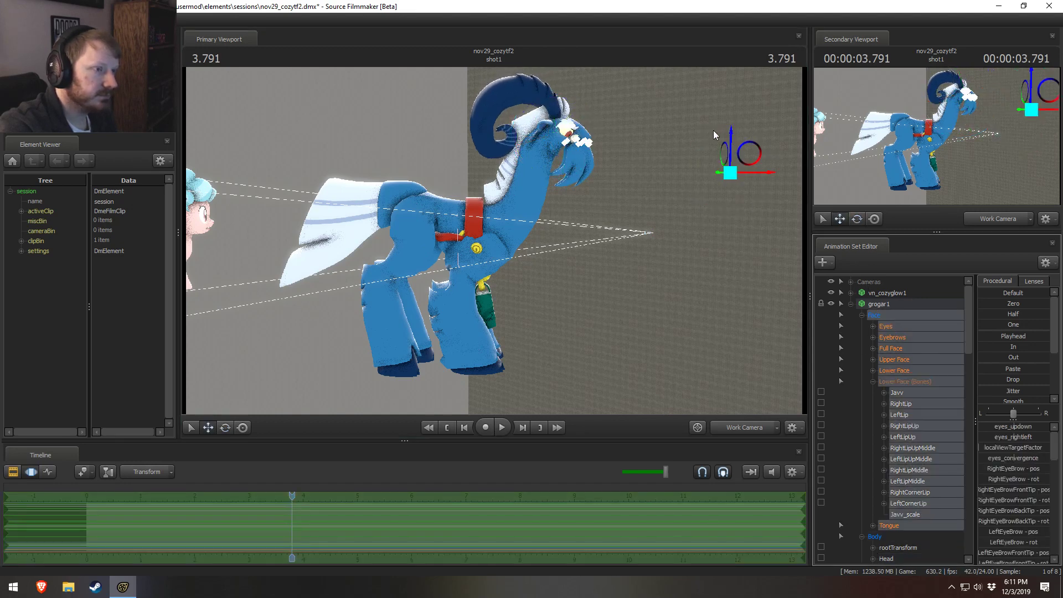
{"action": "key", "text": "F3"}
{"action": "left_click", "coordinate": [897, 326]}
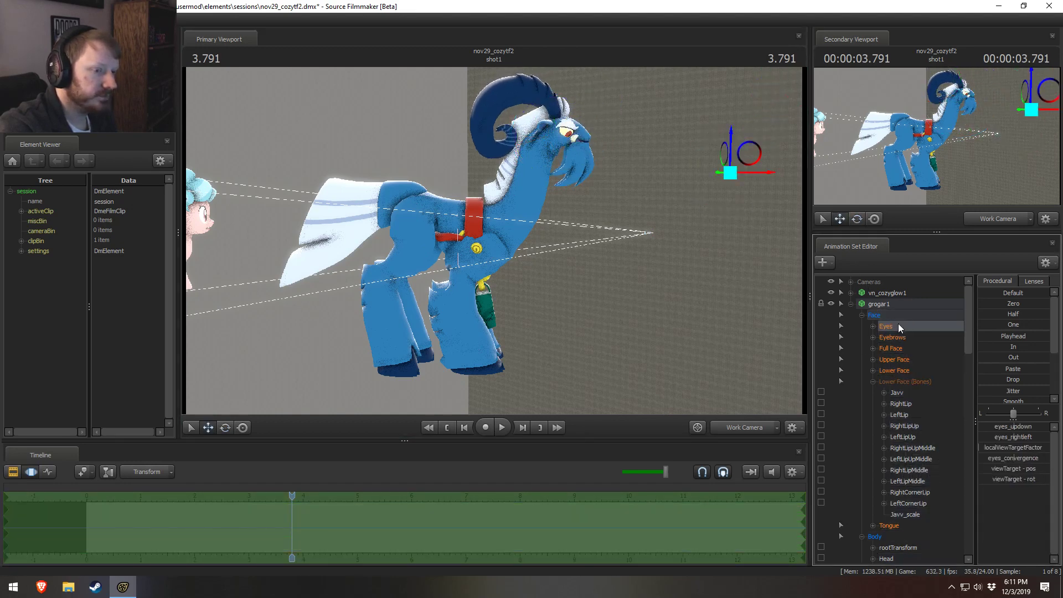
{"action": "key", "text": "F4"}
{"action": "left_click_drag", "start_coordinate": [749, 145], "coordinate": [609, 78]}
{"action": "mouse_move", "coordinate": [493, 240]}
{"action": "left_mouse_down"}
{"action": "mouse_move", "coordinate": [537, 241]}
{"action": "mouse_move", "coordinate": [499, 241]}
{"action": "left_mouse_up"}
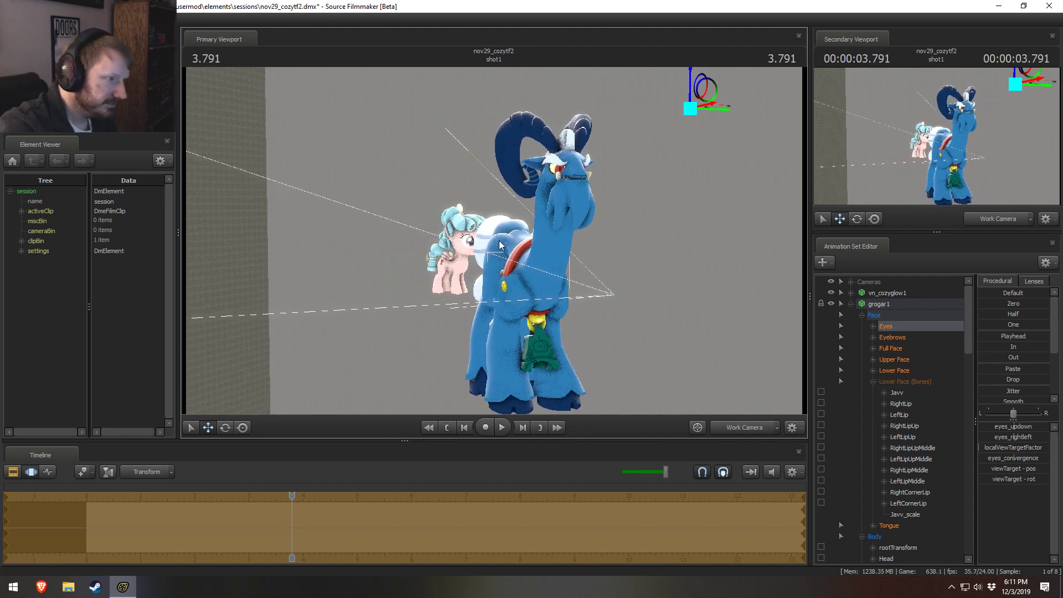
Step: Adjust the MouthOpen control in grogar1's Unknown group after looking through the Javv and Lower Face controls
{"action": "left_click", "coordinate": [893, 393]}
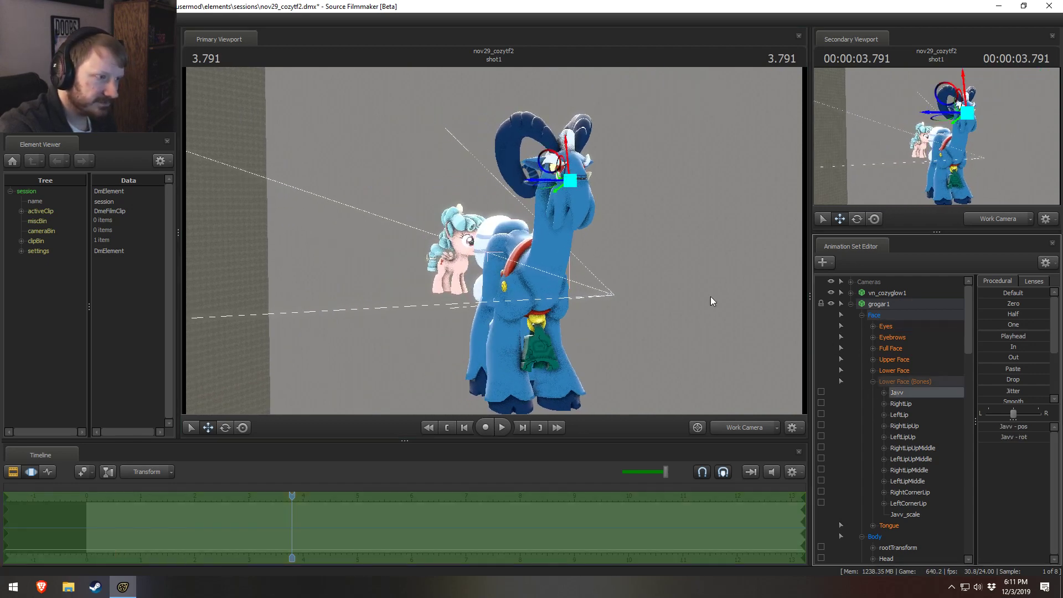
{"action": "left_click_drag", "start_coordinate": [711, 298], "coordinate": [739, 295]}
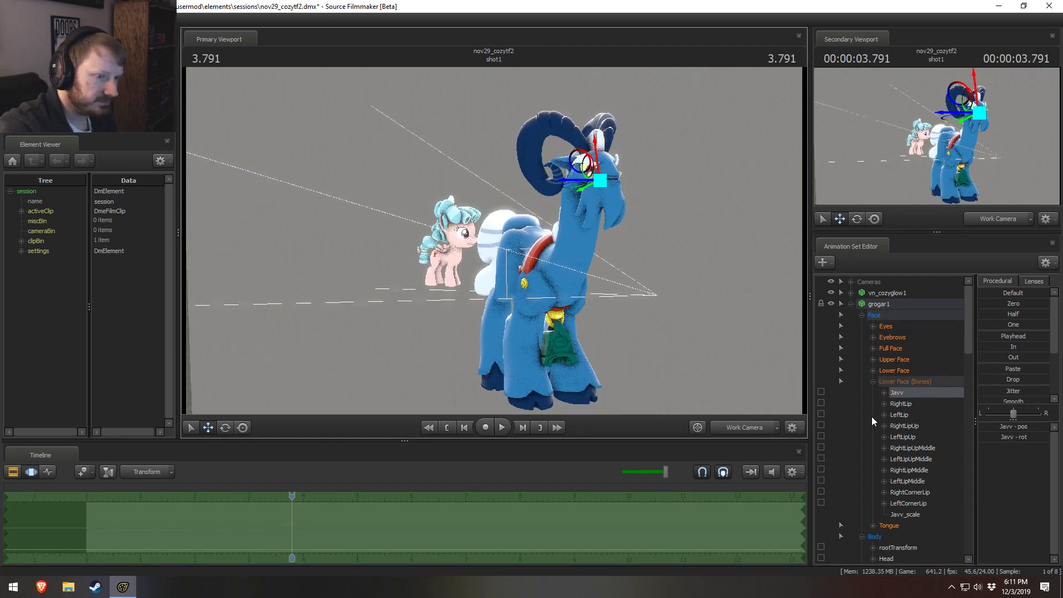
{"action": "left_click", "coordinate": [885, 371]}
{"action": "scroll", "coordinate": [926, 474], "scroll_direction": "down", "scroll_amount": 2}
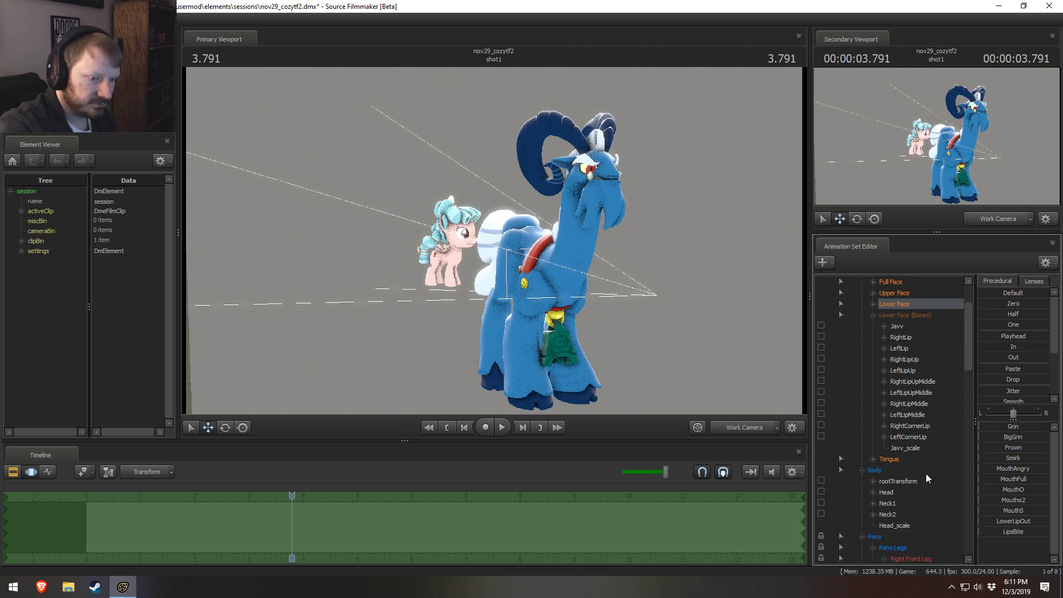
{"action": "scroll", "coordinate": [888, 492], "scroll_direction": "down", "scroll_amount": 12}
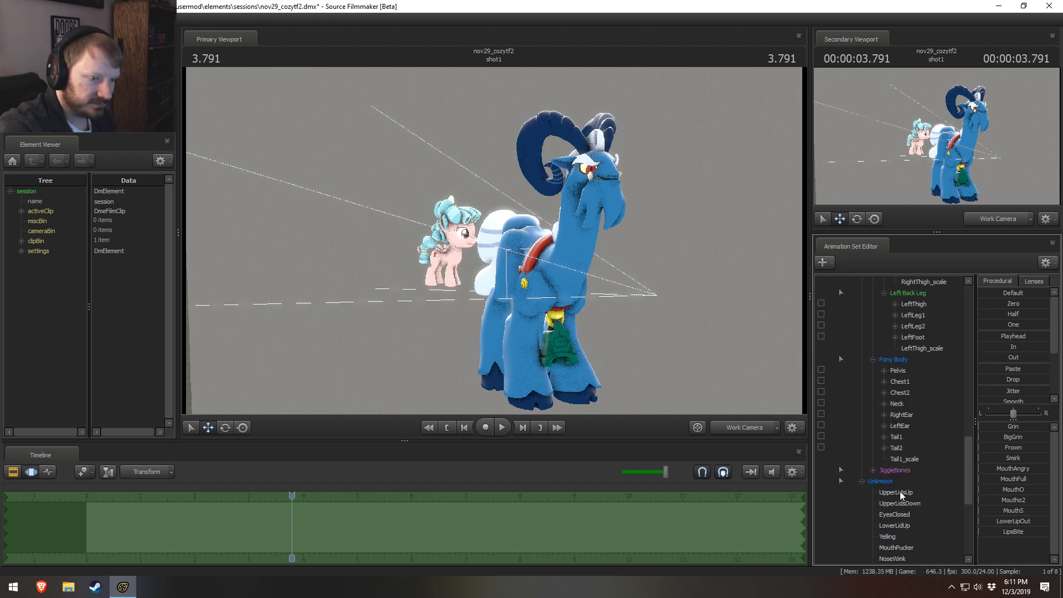
{"action": "scroll", "coordinate": [898, 490], "scroll_direction": "down", "scroll_amount": 4}
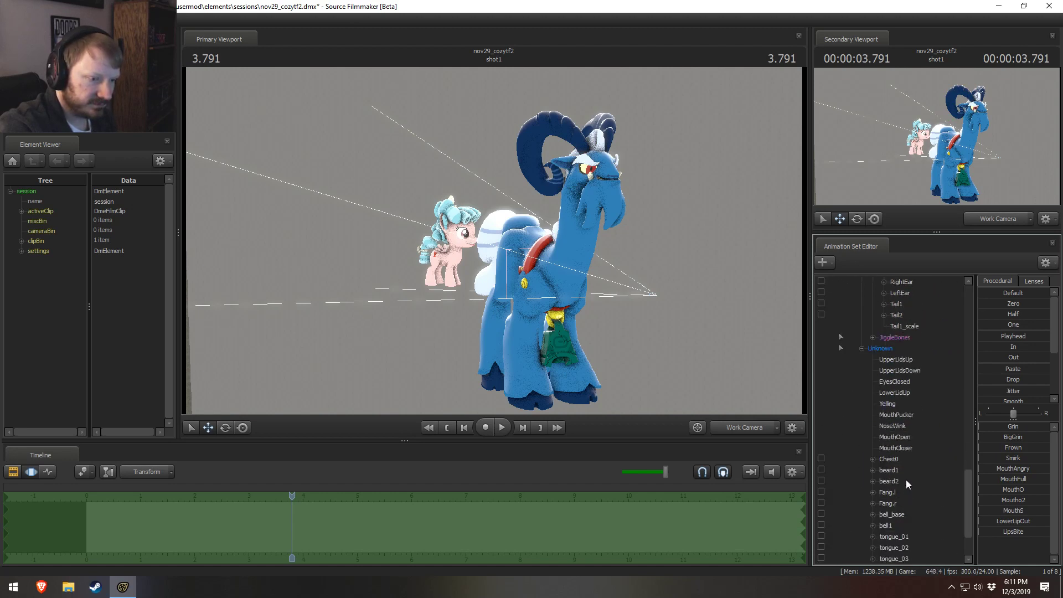
{"action": "left_click", "coordinate": [906, 442]}
{"action": "key", "text": "w"}
{"action": "left_click_drag", "start_coordinate": [743, 345], "coordinate": [495, 245]}
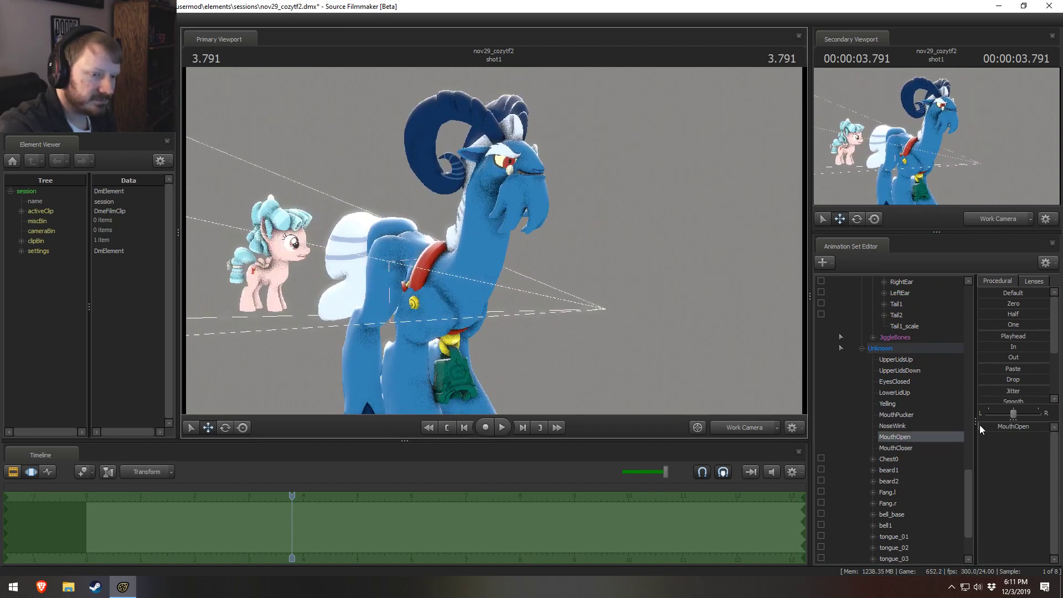
{"action": "mouse_move", "coordinate": [982, 424]}
{"action": "left_mouse_down"}
{"action": "mouse_move", "coordinate": [1012, 424]}
{"action": "mouse_move", "coordinate": [981, 424]}
{"action": "left_mouse_up"}
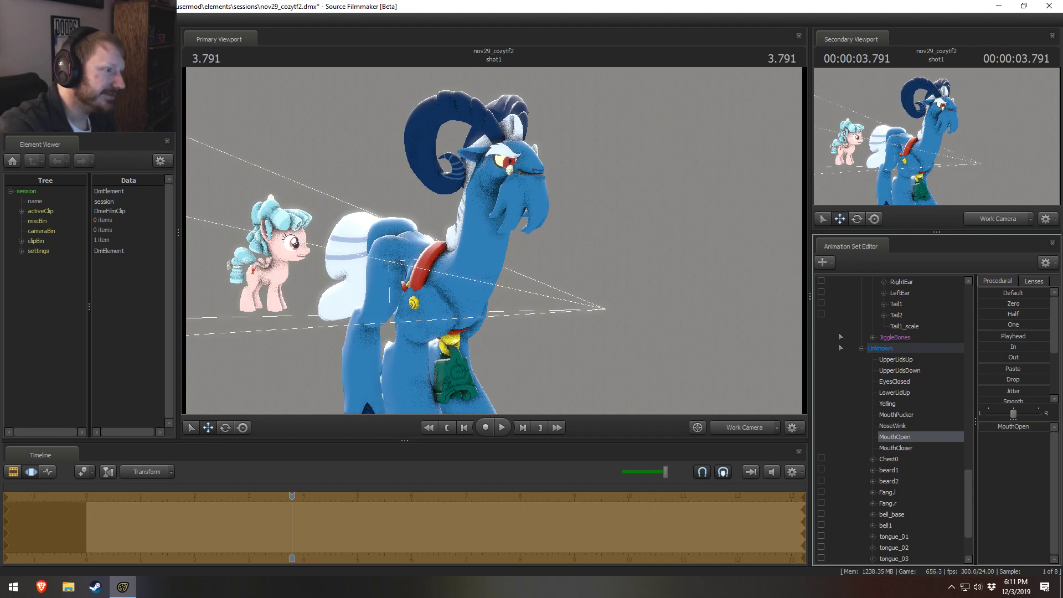
{"action": "mouse_move", "coordinate": [775, 371]}
{"action": "left_mouse_down"}
{"action": "mouse_move", "coordinate": [781, 388]}
{"action": "mouse_move", "coordinate": [756, 368]}
{"action": "left_mouse_up"}
{"action": "key", "text": "s"}
{"action": "mouse_move", "coordinate": [494, 242]}
{"action": "left_mouse_down"}
{"action": "mouse_move", "coordinate": [469, 238]}
{"action": "mouse_move", "coordinate": [494, 240]}
{"action": "left_mouse_up"}
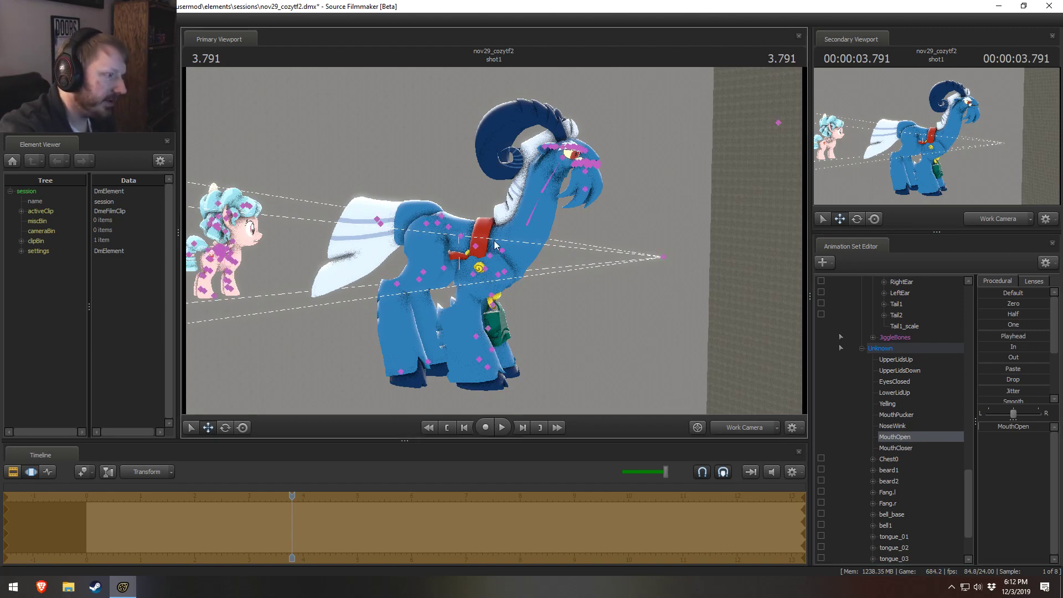
Step: Undo the whole series of scaling and posing edits on grogar1, back to the model's original standing pose
{"action": "key", "text": "ctrl+z"}
{"action": "key", "text": "ctrl+z"}
{"action": "key", "text": "ctrl+z"}
{"action": "key", "text": "ctrl+z"}
{"action": "key", "text": "ctrl+z"}
{"action": "key", "text": "ctrl+z"}
{"action": "key", "text": "ctrl+z"}
{"action": "key", "text": "ctrl+z"}
{"action": "key", "text": "ctrl+z"}
{"action": "key", "text": "ctrl+z"}
{"action": "key", "text": "ctrl+z"}
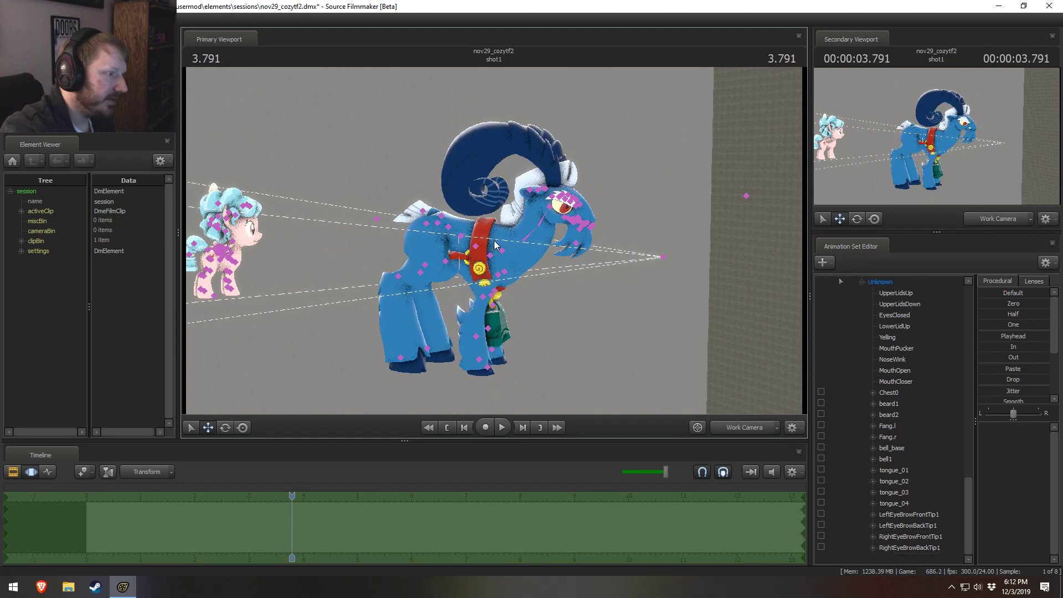
{"action": "key", "text": "ctrl+z"}
{"action": "key", "text": "ctrl+z"}
{"action": "key", "text": "ctrl+z"}
{"action": "key", "text": "ctrl+z"}
{"action": "key", "text": "ctrl+z"}
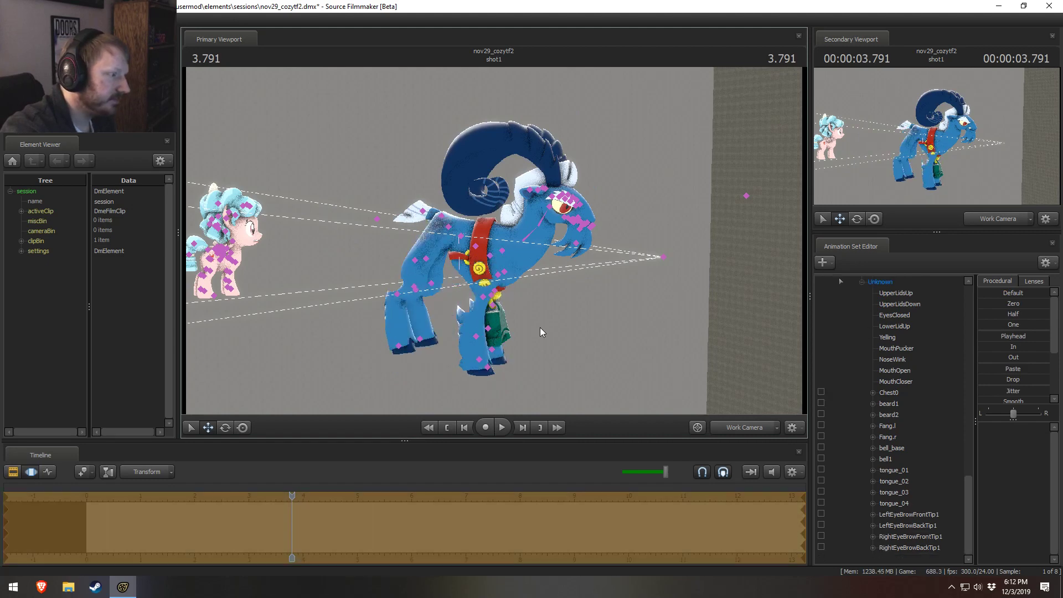
{"action": "key", "text": "ctrl+z"}
{"action": "key", "text": "ctrl+z"}
{"action": "key", "text": "ctrl+z"}
{"action": "key", "text": "ctrl+z"}
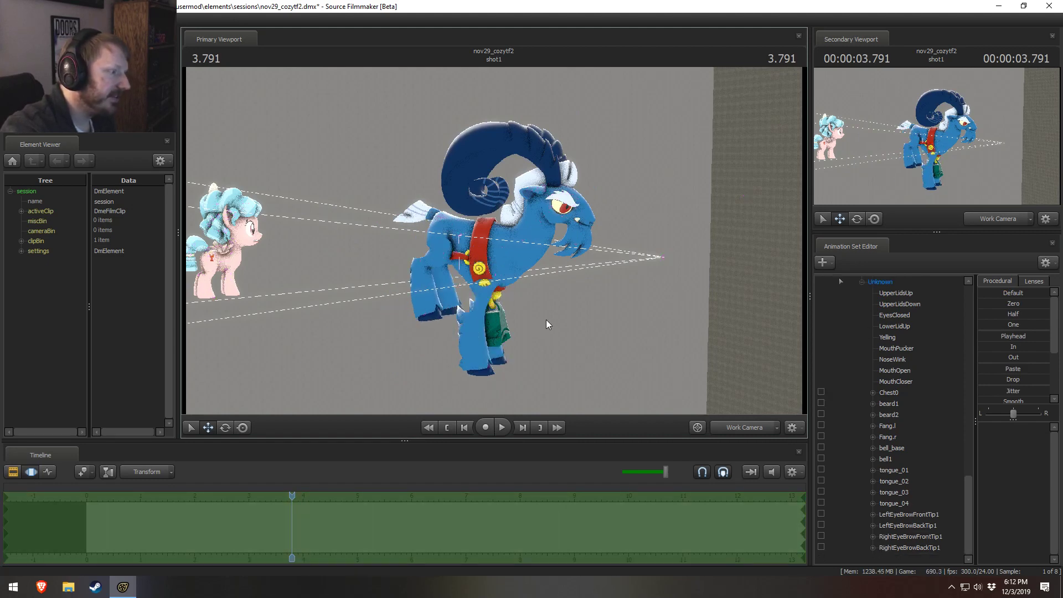
{"action": "key", "text": "ctrl+z"}
{"action": "key", "text": "ctrl+z"}
{"action": "key", "text": "ctrl+z"}
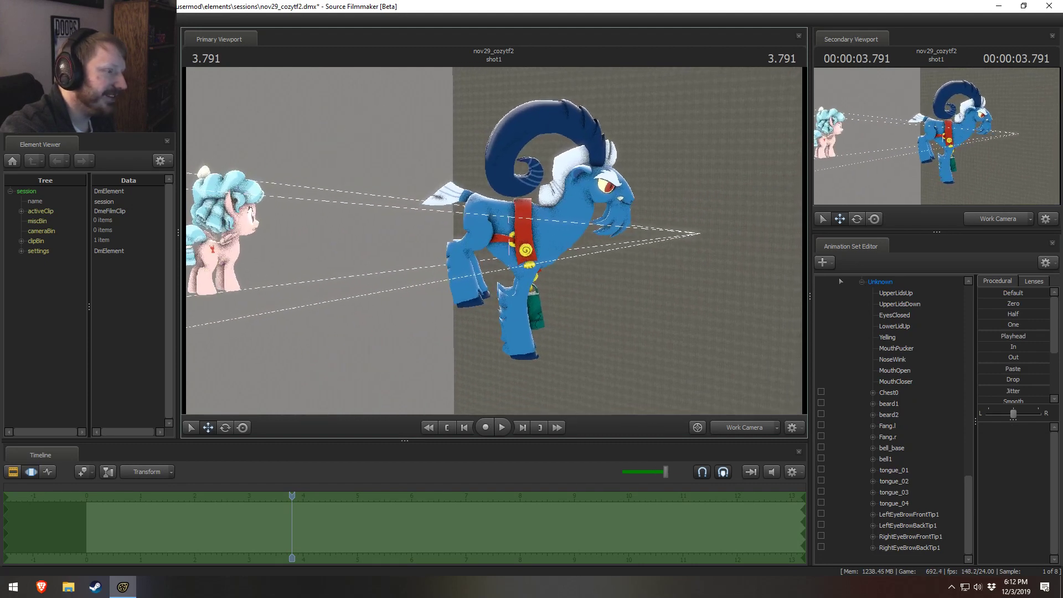
{"action": "key", "text": "ctrl+z"}
{"action": "key", "text": "ctrl+z"}
{"action": "key", "text": "ctrl+z"}
{"action": "key", "text": "ctrl+z"}
{"action": "key", "text": "ctrl+z"}
{"action": "key", "text": "ctrl+z"}
{"action": "key", "text": "ctrl+z"}
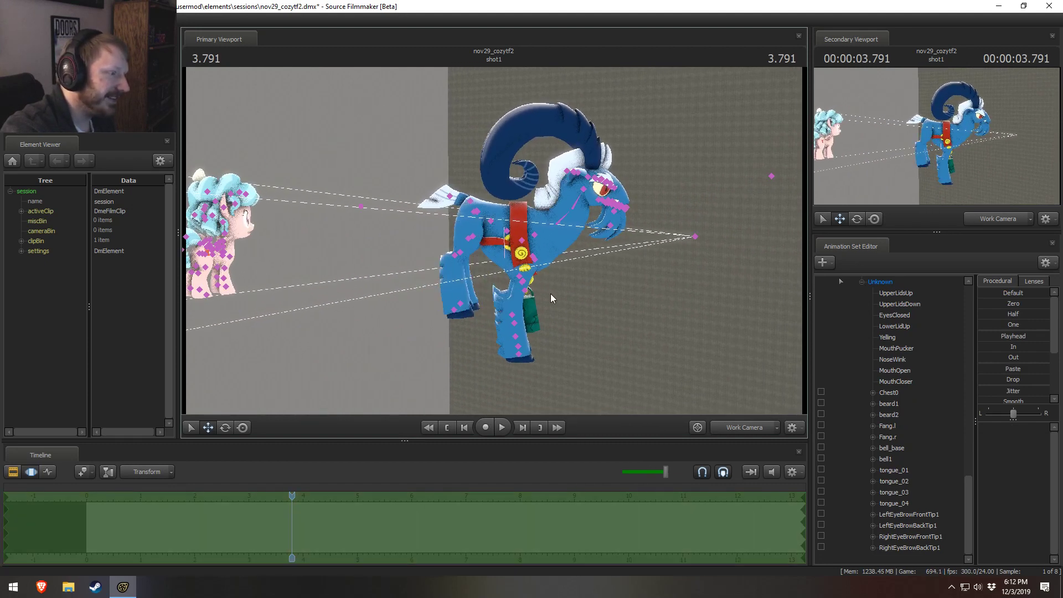
{"action": "key", "text": "ctrl+z"}
{"action": "key", "text": "ctrl+z"}
{"action": "key", "text": "ctrl+z"}
{"action": "key", "text": "ctrl+z"}
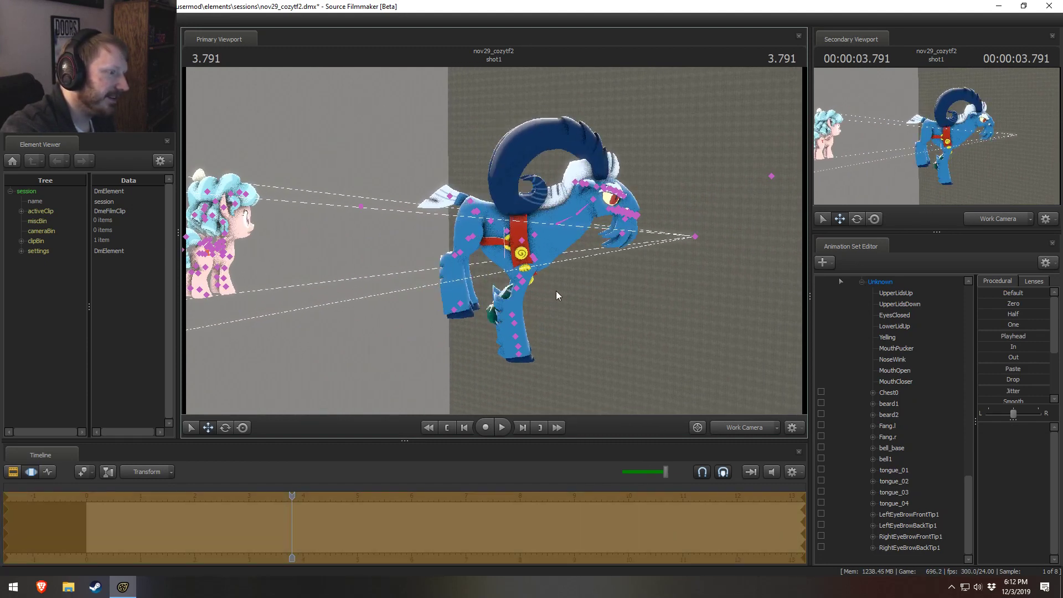
{"action": "key", "text": "ctrl+z"}
{"action": "key", "text": "ctrl+z"}
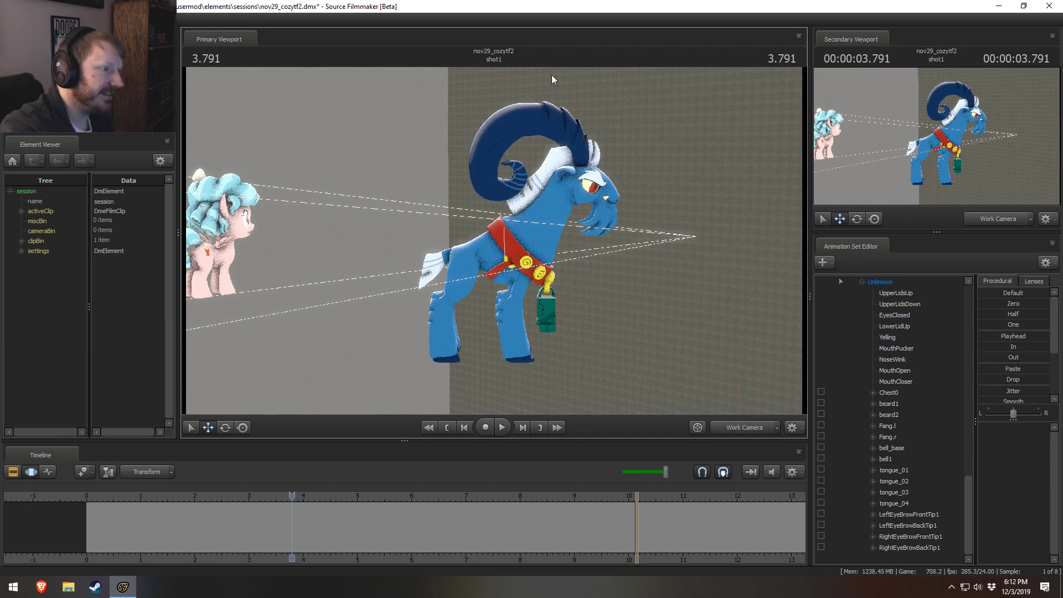
Step: Collapse grogar1's Unknown group and rotate the Pelvis so the body tips forward until the back is roughly horizontal
{"action": "left_click_drag", "start_coordinate": [588, 191], "coordinate": [476, 228]}
{"action": "key", "text": "d"}
{"action": "key", "text": "a"}
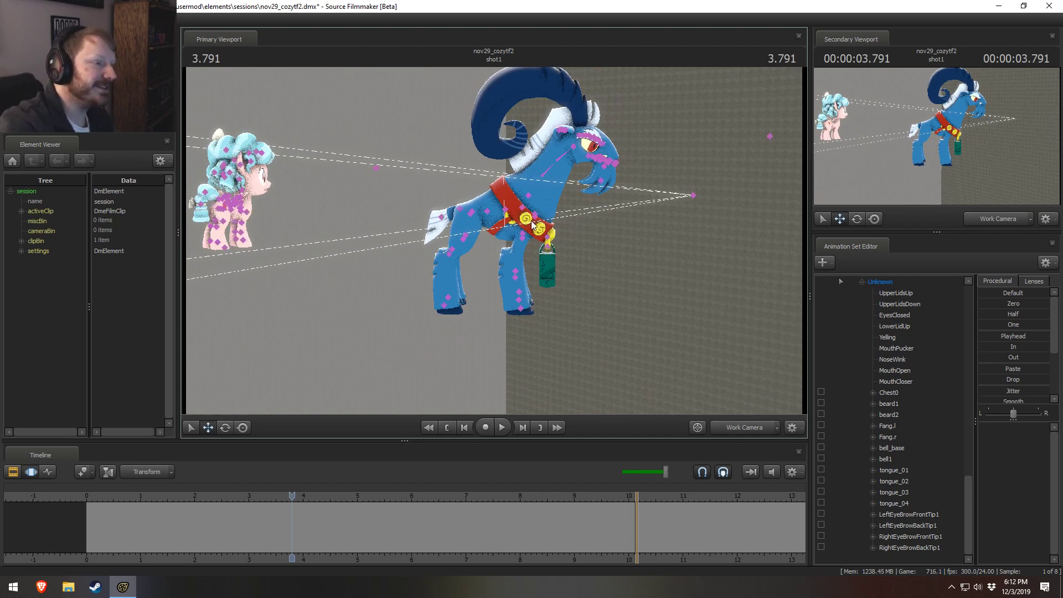
{"action": "left_click", "coordinate": [862, 282]}
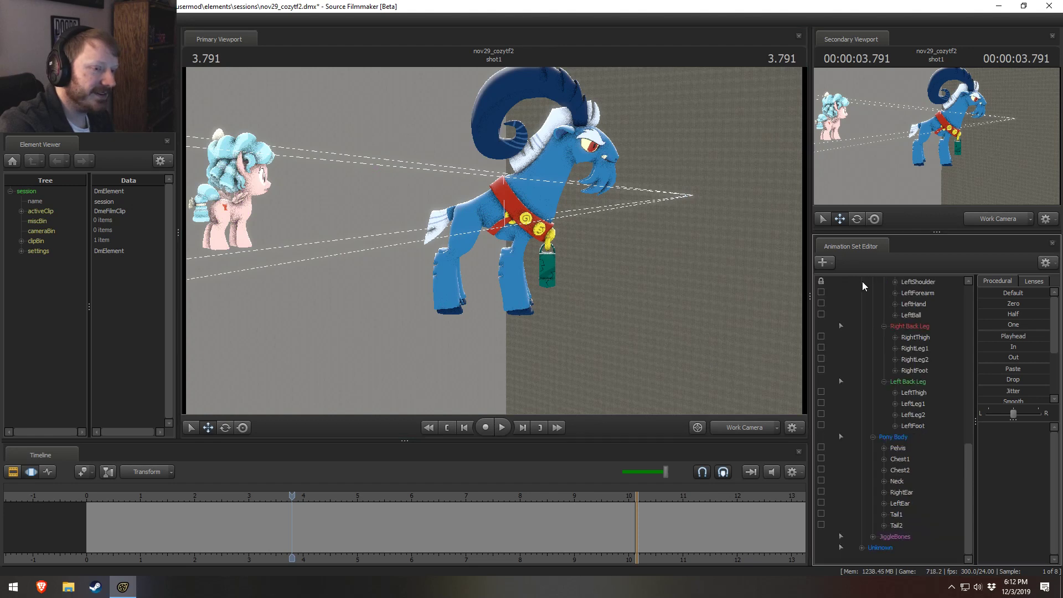
{"action": "scroll", "coordinate": [914, 421], "scroll_direction": "up", "scroll_amount": 5}
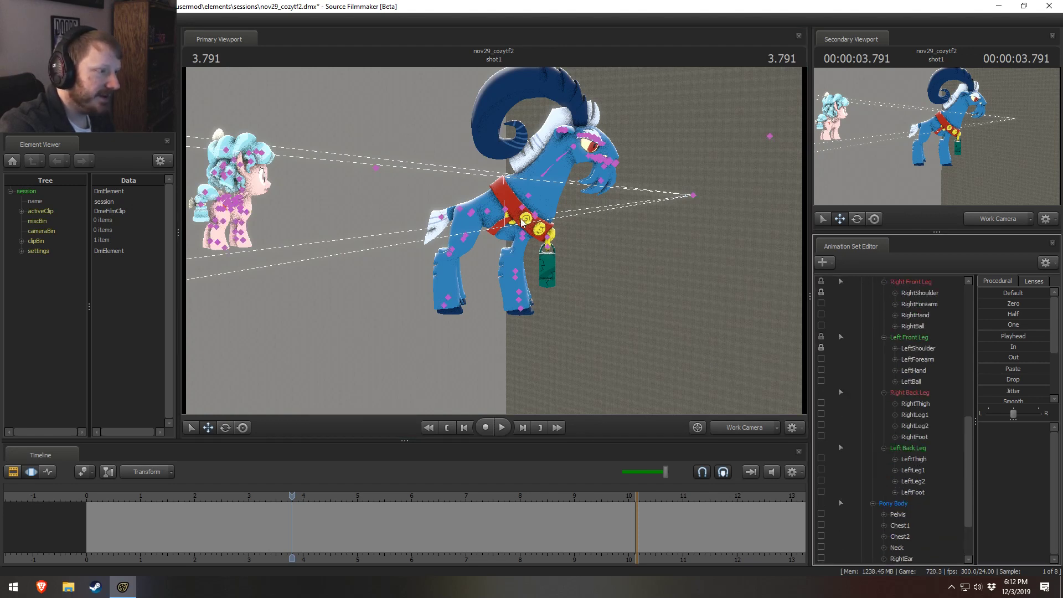
{"action": "left_click", "coordinate": [472, 218], "text": "ctrl"}
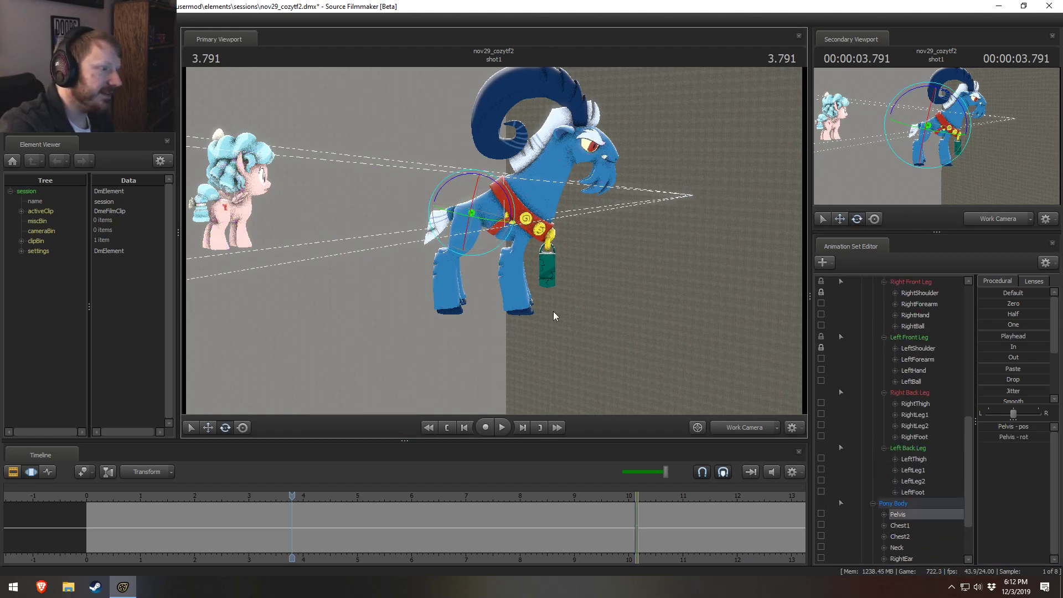
{"action": "key", "text": "e"}
{"action": "left_click_drag", "start_coordinate": [505, 194], "coordinate": [500, 244]}
Step: Rotate grogar1's RightThigh and LeftThigh together so the back legs hang downward beneath the level body
{"action": "left_click", "coordinate": [479, 168], "text": "ctrl"}
{"action": "left_click", "coordinate": [481, 169], "text": "ctrl+shift"}
{"action": "key", "text": "e"}
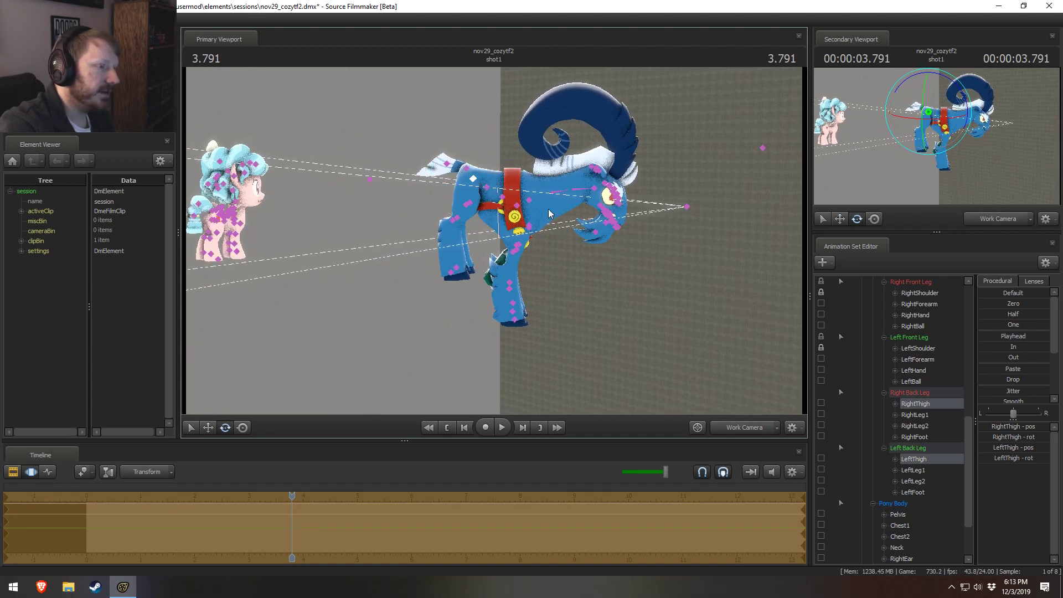
Step: Rotate grogar1's Neck1 and Neck2 together to raise the lowered neck and head so the face looks forward
{"action": "left_click", "coordinate": [550, 192], "text": "ctrl"}
{"action": "left_click", "coordinate": [577, 191], "text": "ctrl+shift"}
{"action": "mouse_move", "coordinate": [608, 169]}
{"action": "left_mouse_down"}
{"action": "mouse_move", "coordinate": [595, 158]}
{"action": "mouse_move", "coordinate": [592, 171]}
{"action": "mouse_move", "coordinate": [601, 152]}
{"action": "left_mouse_up"}
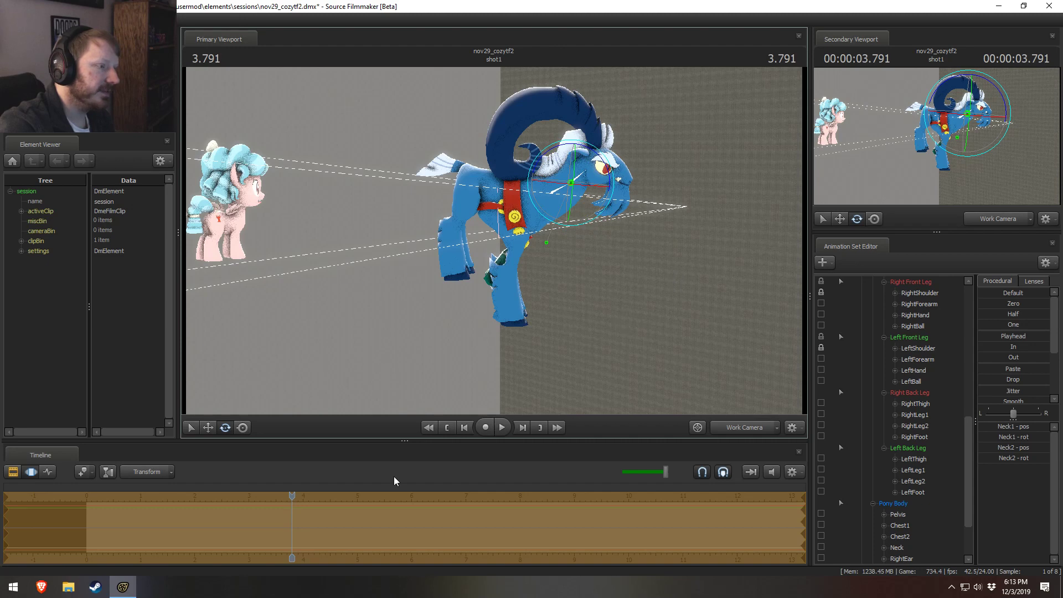
Step: Rotate grogar1's RightShoulder and LeftShoulder together to swing the front legs
{"action": "key", "text": "ctrl"}
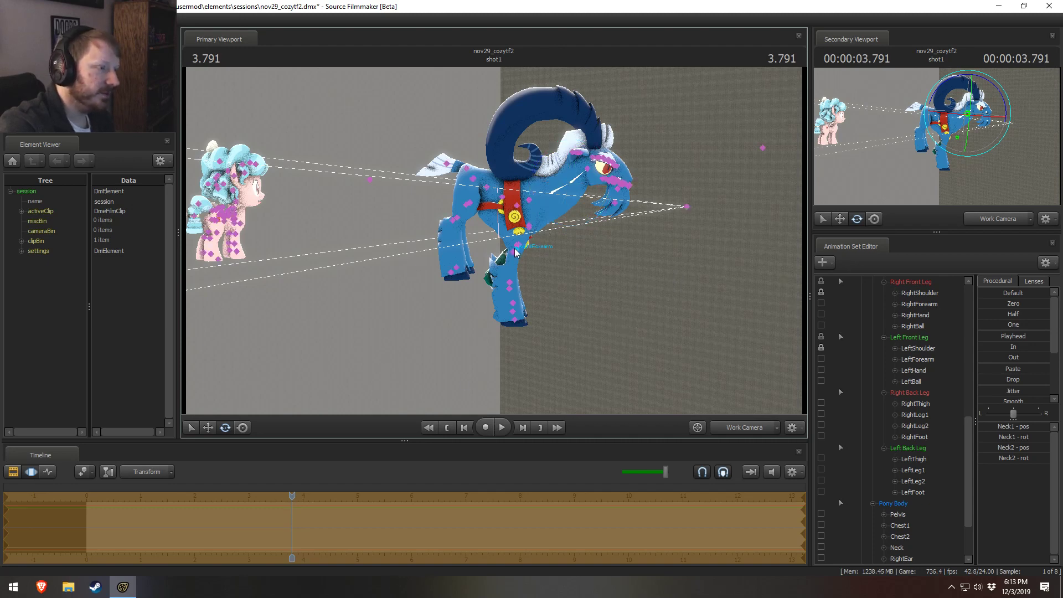
{"action": "left_click", "coordinate": [530, 227], "text": "ctrl"}
{"action": "left_click", "coordinate": [530, 227], "text": "ctrl+shift"}
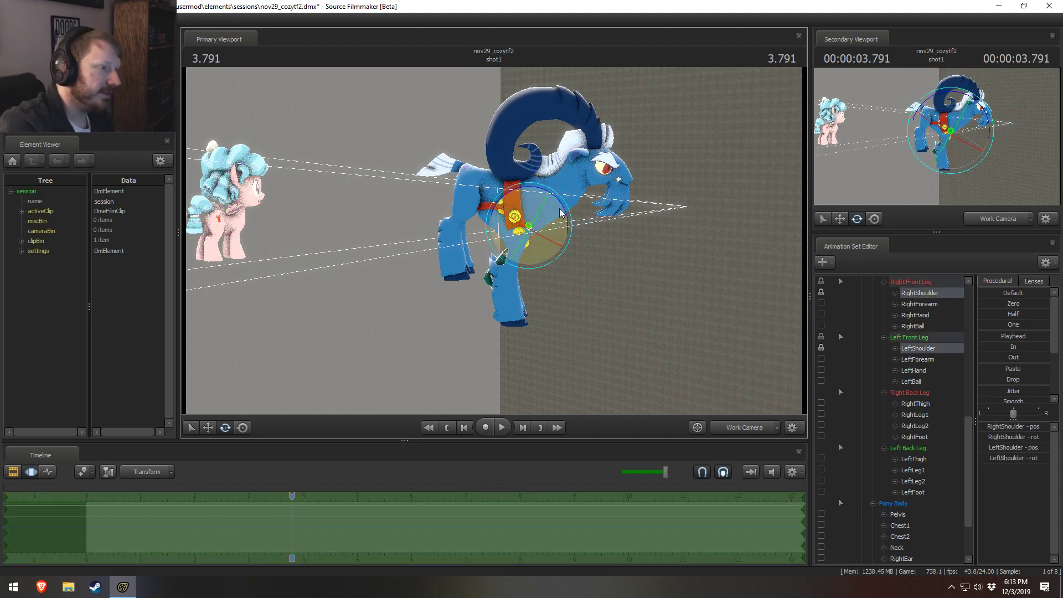
{"action": "left_click_drag", "start_coordinate": [564, 208], "coordinate": [573, 232]}
{"action": "key", "text": "ctrl+z"}
Step: Rotate grogar1's LeftShoulder on its own to swing that front leg forward alongside the other one
{"action": "left_click", "coordinate": [530, 227], "text": "ctrl"}
{"action": "left_click", "coordinate": [529, 226], "text": "ctrl"}
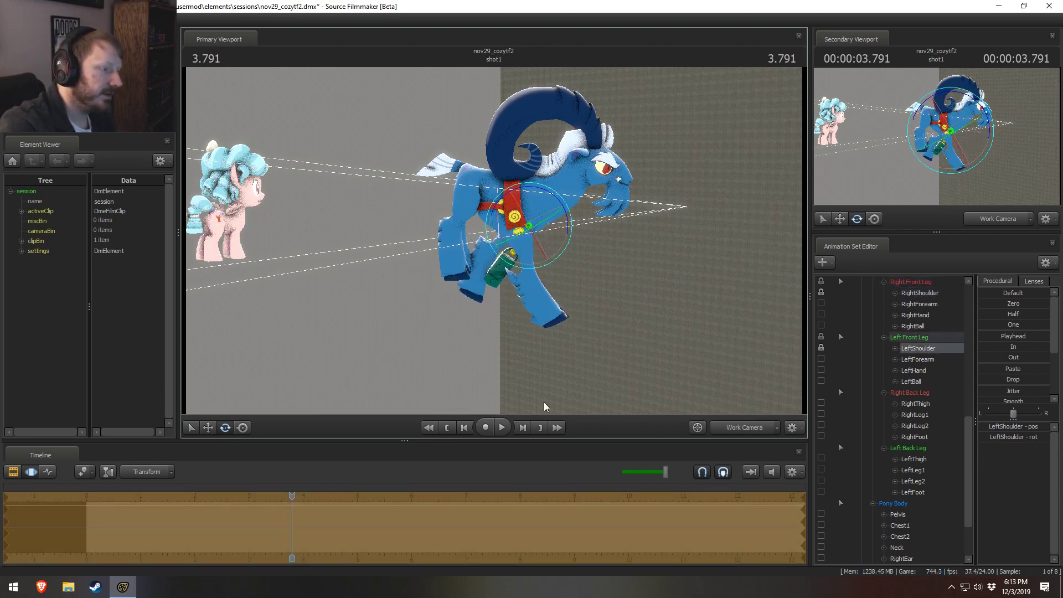
{"action": "key", "text": "ctrl+z"}
{"action": "left_click", "coordinate": [532, 228]}
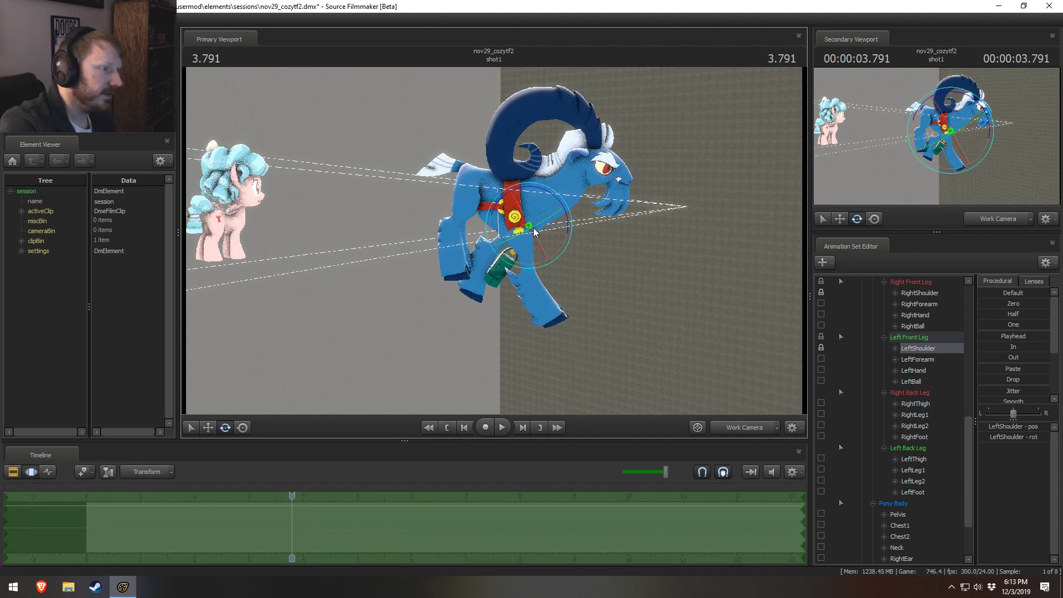
{"action": "left_click_drag", "start_coordinate": [567, 219], "coordinate": [541, 187]}
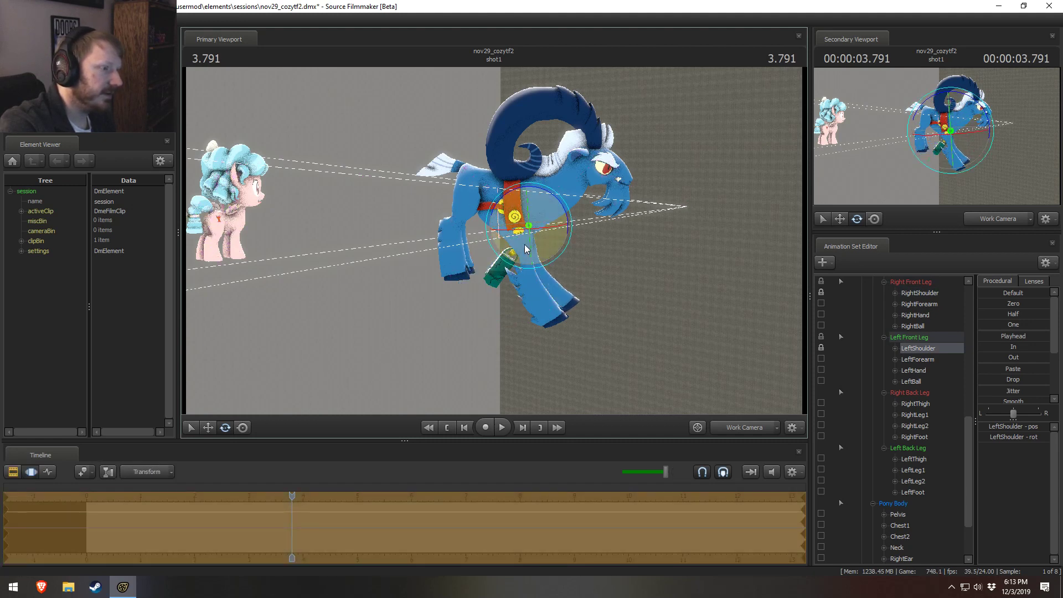
Step: Undo the separate LeftShoulder rotation and try to swing grogar1's RightShoulder and LeftShoulder together, blending the result with the Drop procedural
{"action": "key", "text": "ctrl+z"}
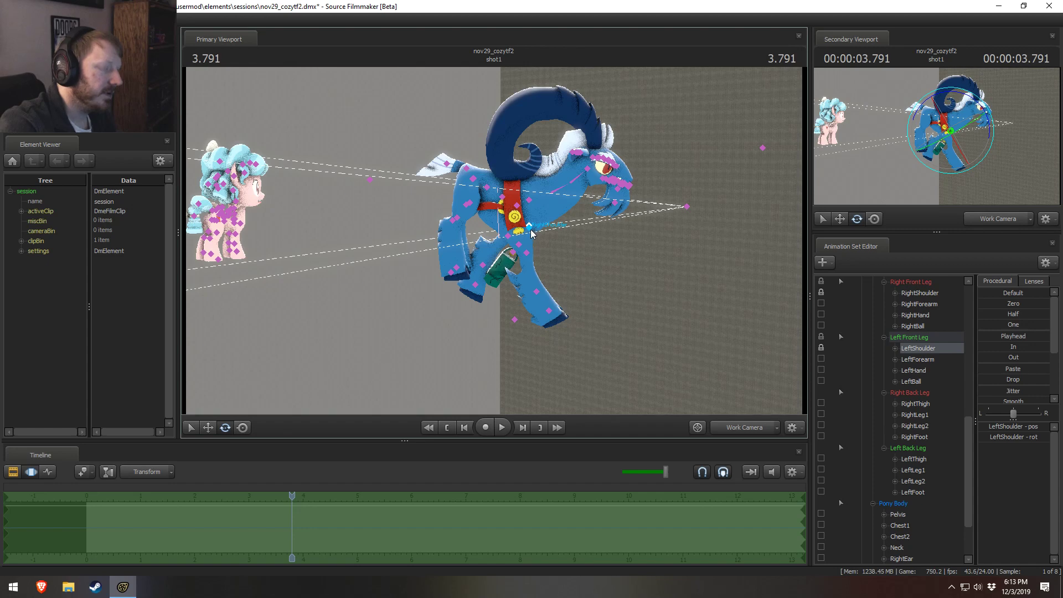
{"action": "left_click", "coordinate": [529, 228], "text": "ctrl"}
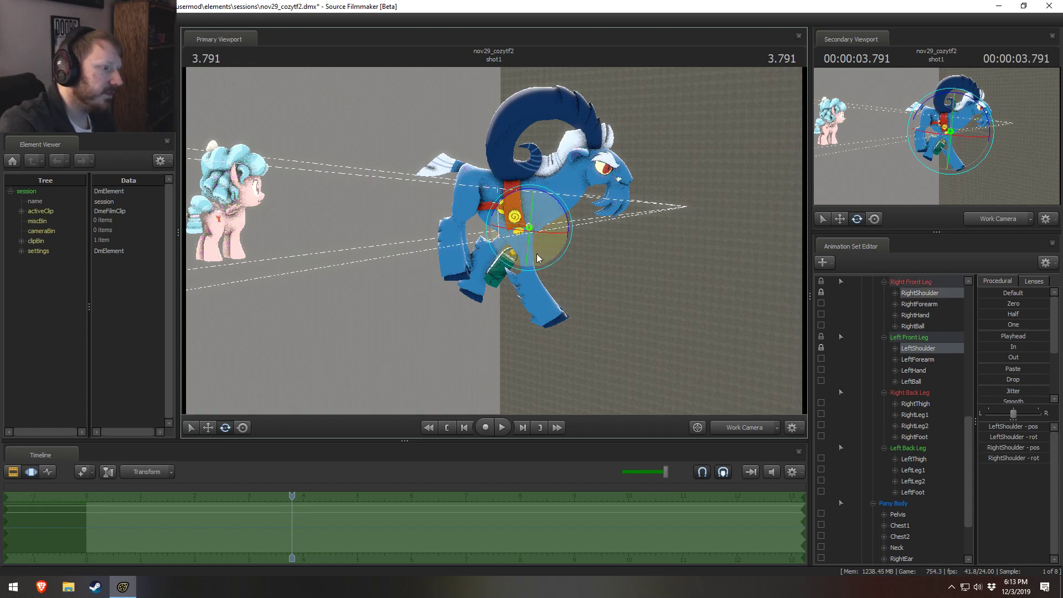
{"action": "mouse_move", "coordinate": [566, 219]}
{"action": "left_mouse_down"}
{"action": "mouse_move", "coordinate": [564, 202]}
{"action": "mouse_move", "coordinate": [563, 221]}
{"action": "mouse_move", "coordinate": [548, 223]}
{"action": "left_mouse_up"}
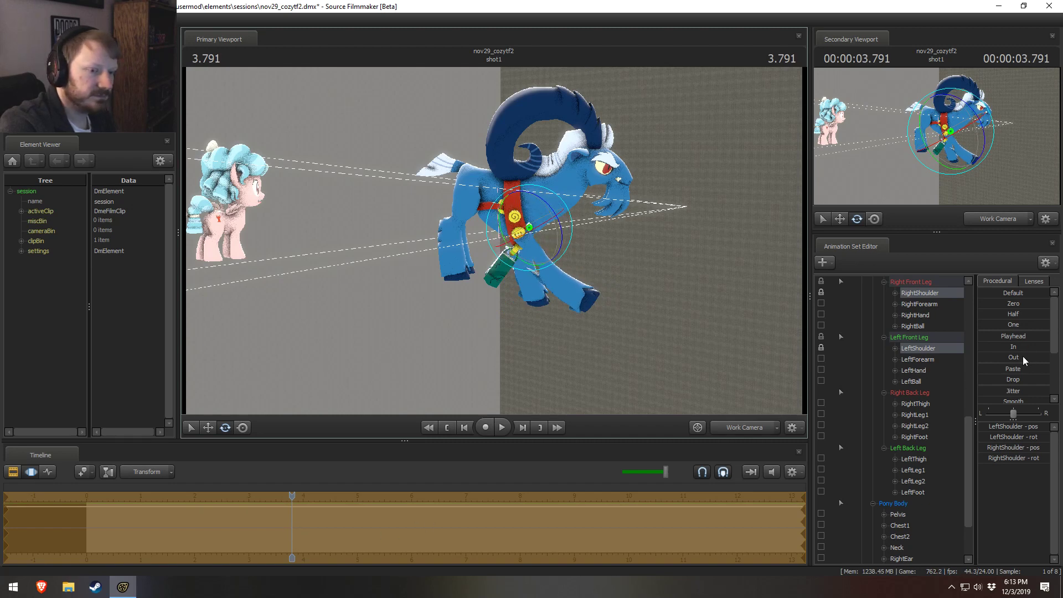
{"action": "left_click_drag", "start_coordinate": [1004, 373], "coordinate": [1035, 377]}
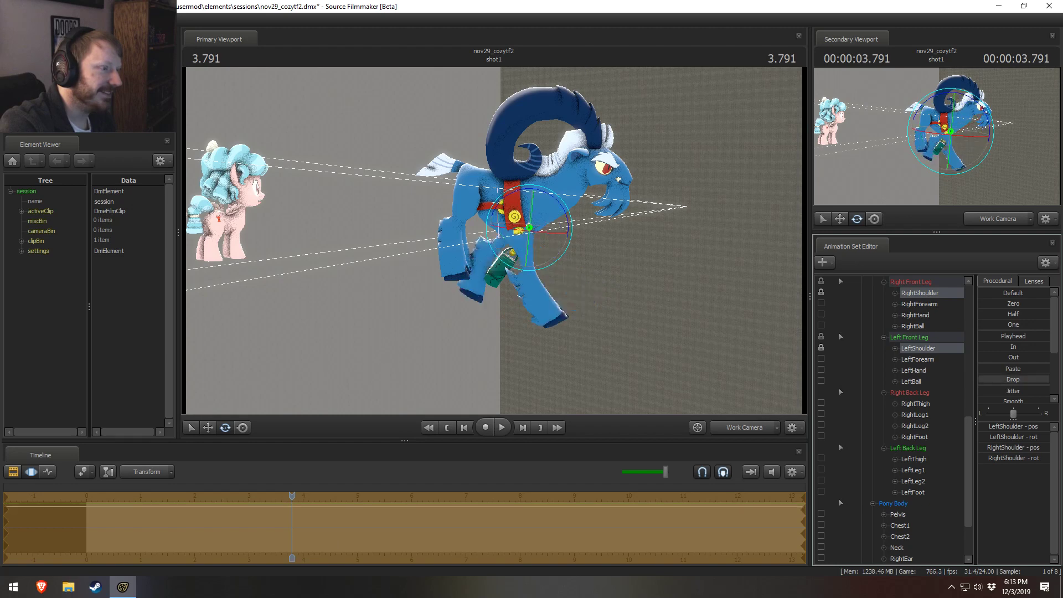
Step: Undo grogar1's posing changes one after another until the model is back in its original standing pose
{"action": "key", "text": "ctrl+z"}
{"action": "key", "text": "ctrl+z"}
{"action": "key", "text": "ctrl+z"}
{"action": "key", "text": "ctrl+z"}
{"action": "key", "text": "ctrl+z"}
{"action": "key", "text": "ctrl+z"}
{"action": "key", "text": "ctrl+z"}
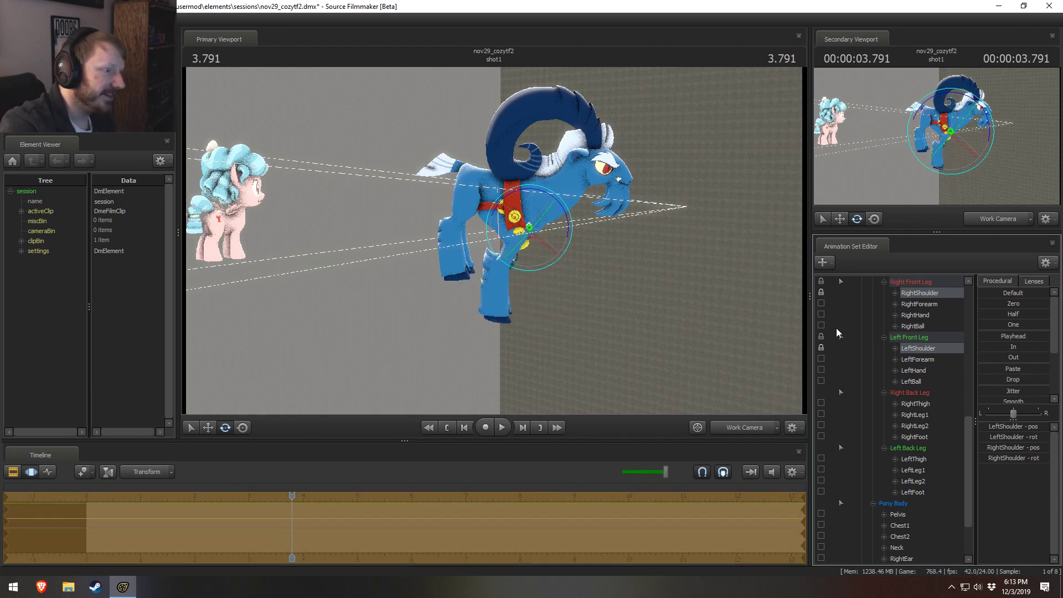
{"action": "key", "text": "ctrl+z"}
{"action": "key", "text": "ctrl+z"}
{"action": "key", "text": "ctrl+z"}
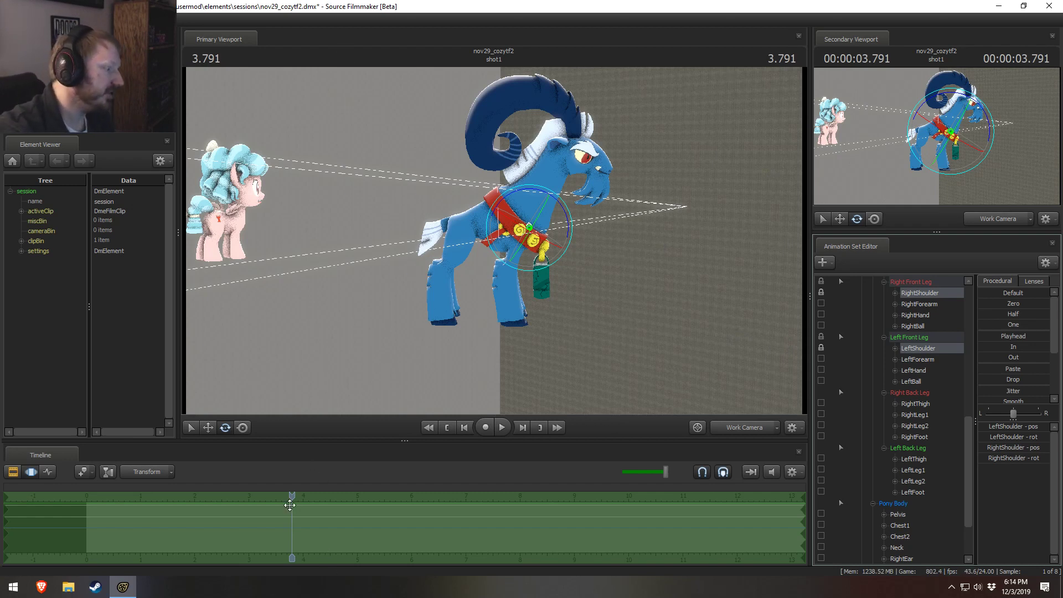
Step: Scrub the playhead to about 4.05 s in the shot and back to 0.250 s
{"action": "left_click_drag", "start_coordinate": [295, 502], "coordinate": [308, 525]}
{"action": "scroll", "coordinate": [313, 530], "scroll_direction": "down", "scroll_amount": 2}
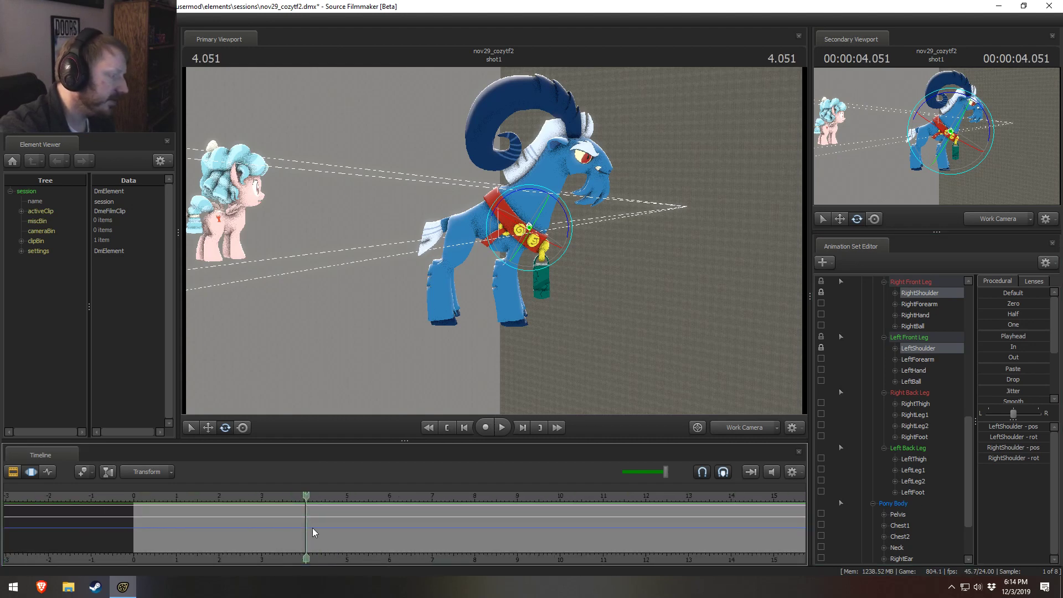
{"action": "scroll", "coordinate": [354, 549], "scroll_direction": "down", "scroll_amount": 1}
{"action": "middle_click_drag", "start_coordinate": [358, 557], "coordinate": [270, 551]}
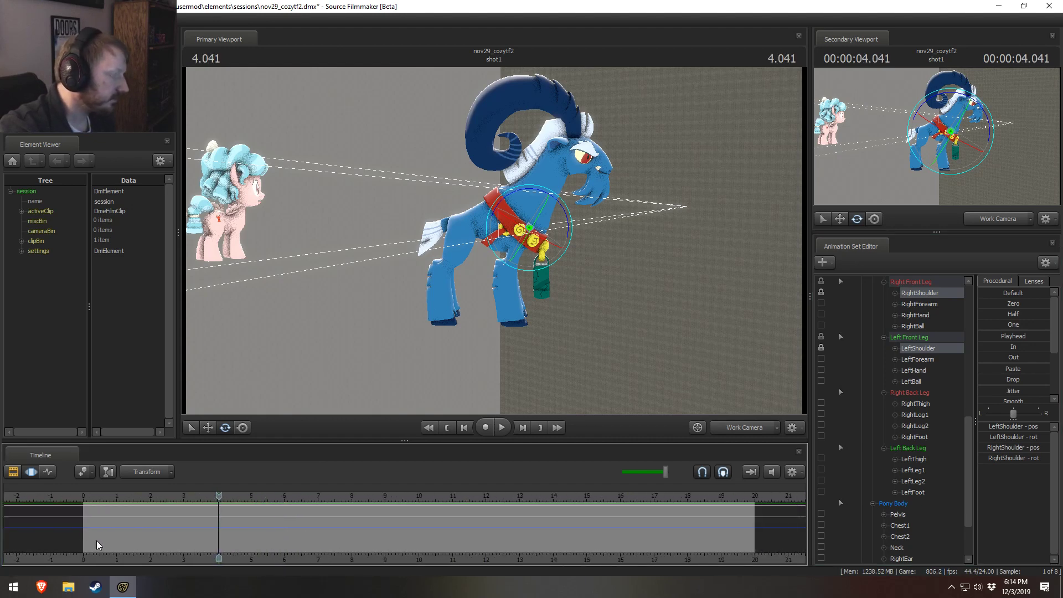
{"action": "mouse_move", "coordinate": [91, 504]}
{"action": "left_mouse_down"}
{"action": "mouse_move", "coordinate": [269, 534]}
{"action": "mouse_move", "coordinate": [136, 531]}
{"action": "left_mouse_up"}
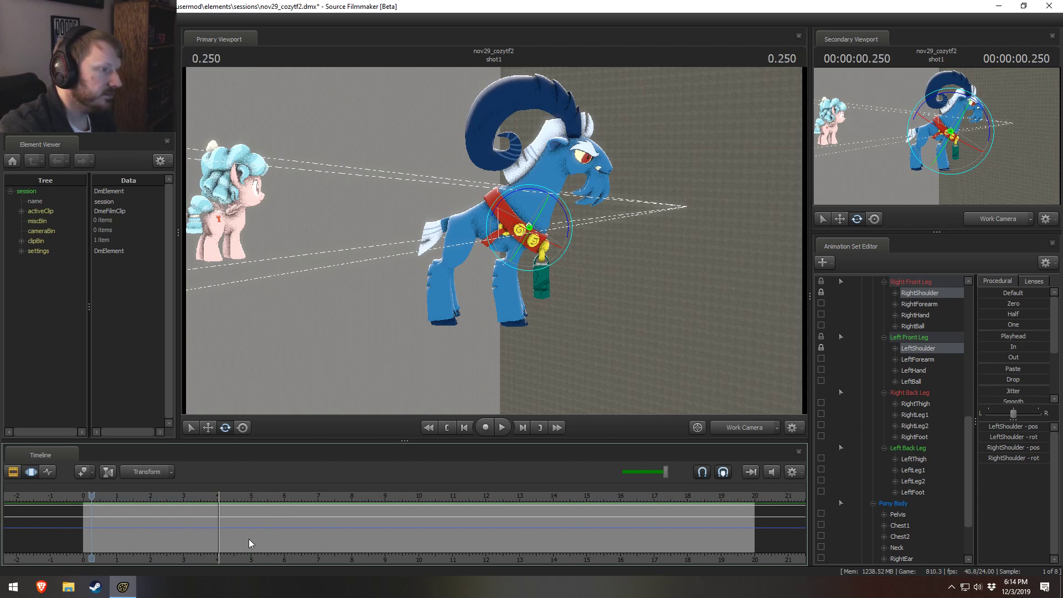
Step: Collapse grogar1's Body and Pony control groups in the animation set tree
{"action": "scroll", "coordinate": [899, 372], "scroll_direction": "up", "scroll_amount": 5}
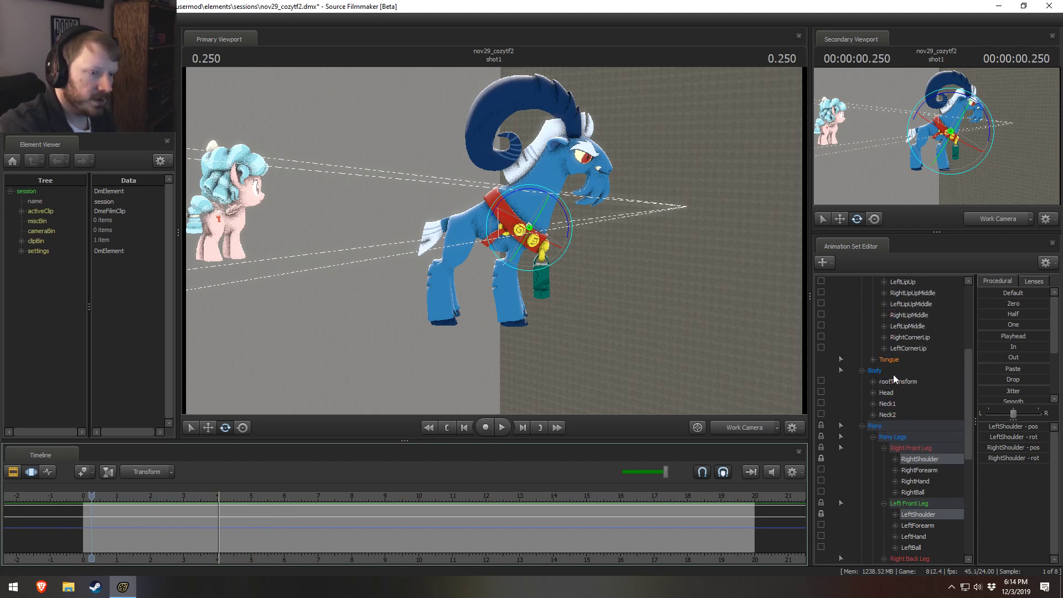
{"action": "left_click", "coordinate": [862, 427]}
{"action": "left_click", "coordinate": [862, 478]}
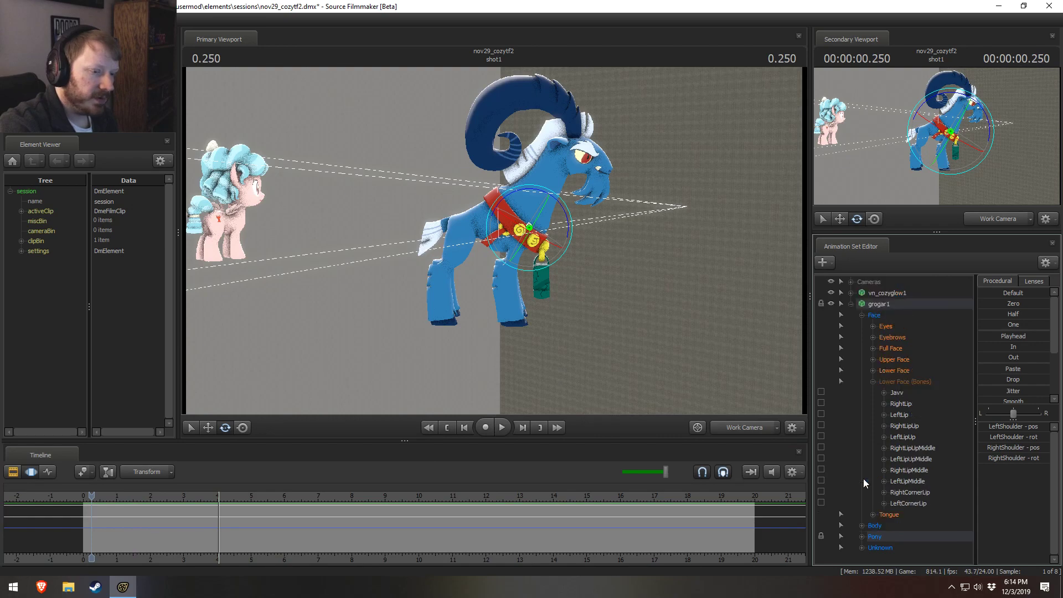
Step: Play the shot from 0.666 s to about 3.9 s to review vn_cozyglow1's facial animation
{"action": "left_click", "coordinate": [105, 497]}
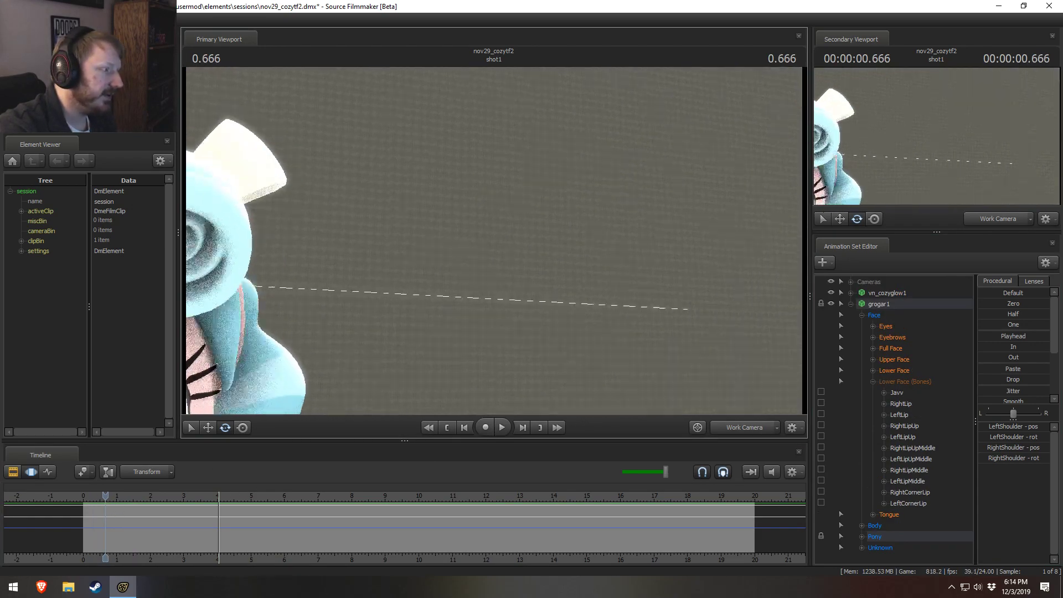
{"action": "key", "text": "s"}
{"action": "mouse_move", "coordinate": [493, 241]}
{"action": "left_mouse_down"}
{"action": "mouse_move", "coordinate": [504, 243]}
{"action": "mouse_move", "coordinate": [493, 241]}
{"action": "left_mouse_up"}
{"action": "key", "text": "space"}
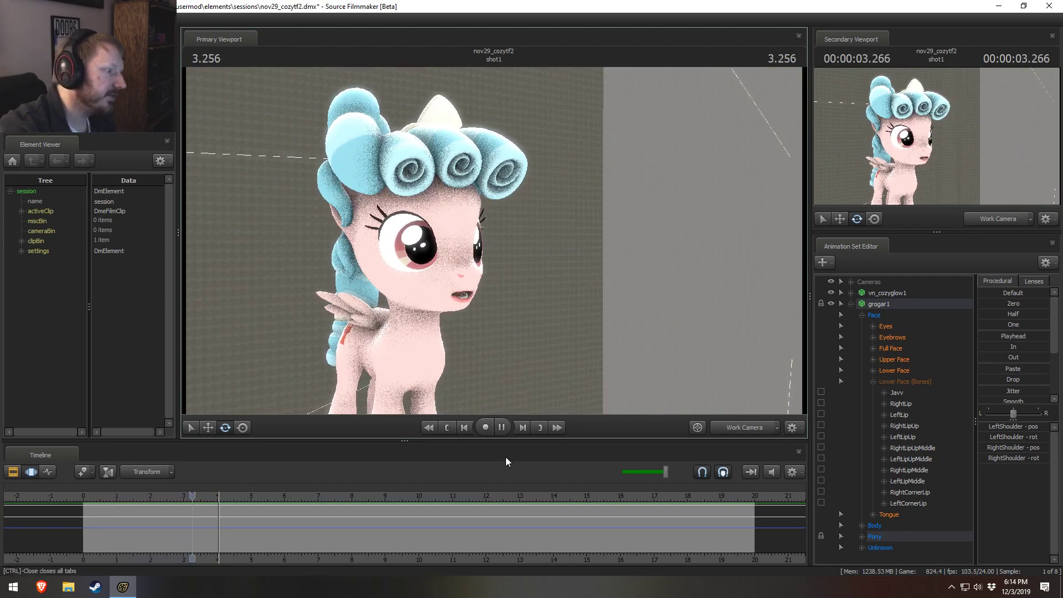
{"action": "key", "text": "space"}
{"action": "key", "text": "s"}
{"action": "mouse_move", "coordinate": [494, 240]}
{"action": "left_mouse_down"}
{"action": "mouse_move", "coordinate": [531, 240]}
{"action": "mouse_move", "coordinate": [493, 240]}
{"action": "left_mouse_up"}
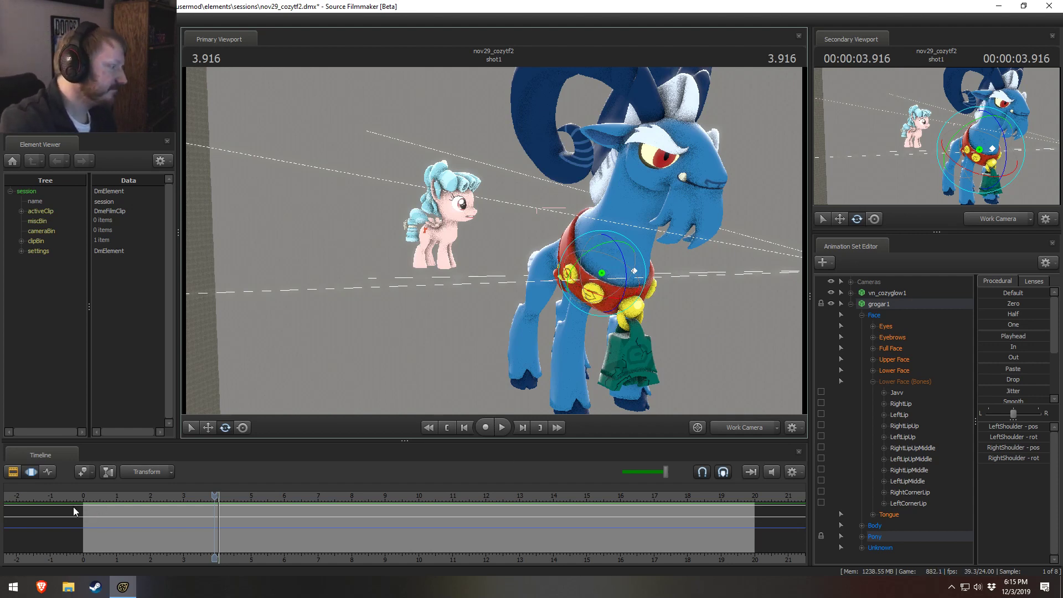
Step: Set the playhead to 0.500 s and examine grogar1's red collar, chest and front legs up close
{"action": "left_click_drag", "start_coordinate": [88, 499], "coordinate": [100, 503]}
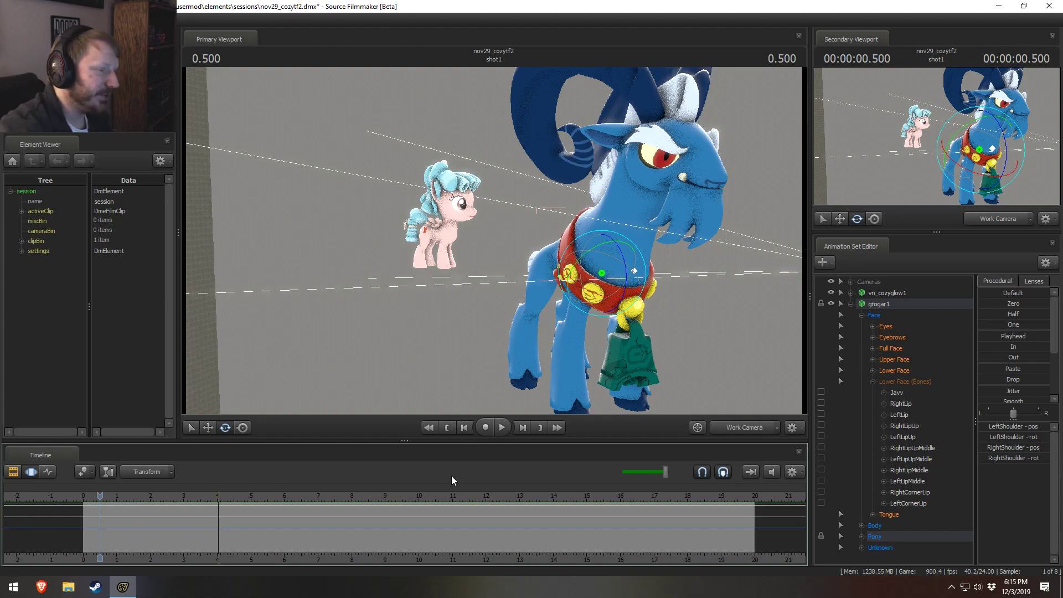
{"action": "left_click_drag", "start_coordinate": [559, 357], "coordinate": [653, 357]}
{"action": "key", "text": "w"}
{"action": "key", "text": "a"}
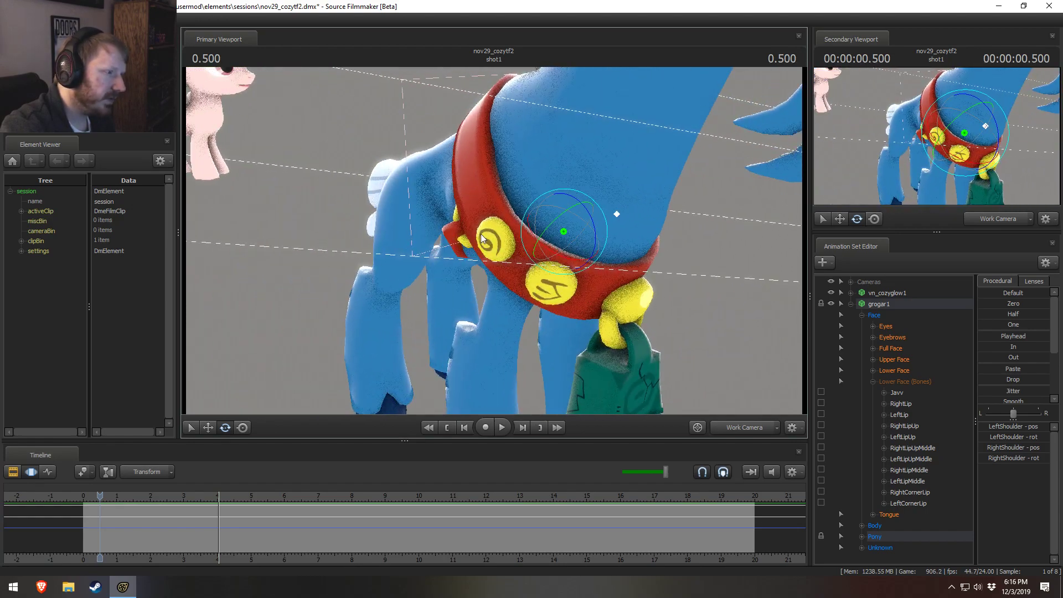
{"action": "key", "text": "a"}
{"action": "left_click_drag", "start_coordinate": [482, 239], "coordinate": [512, 276]}
{"action": "key", "text": "d"}
{"action": "key", "text": "a"}
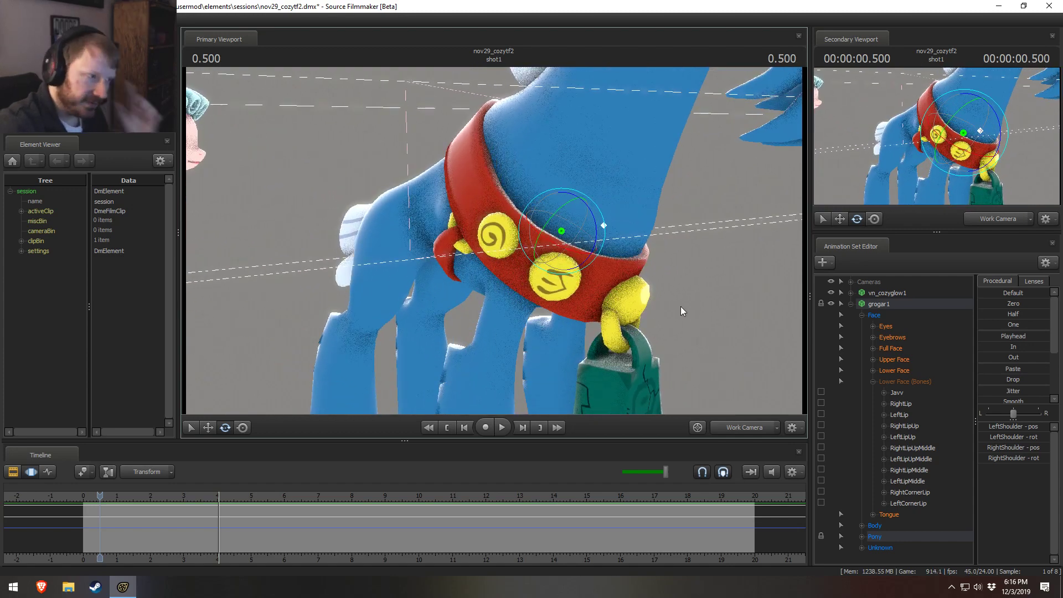
Step: Examine the vn_cozyglow1 model up close from the front and from the side
{"action": "left_click_drag", "start_coordinate": [679, 307], "coordinate": [371, 246]}
{"action": "key", "text": "w"}
{"action": "key", "text": "d"}
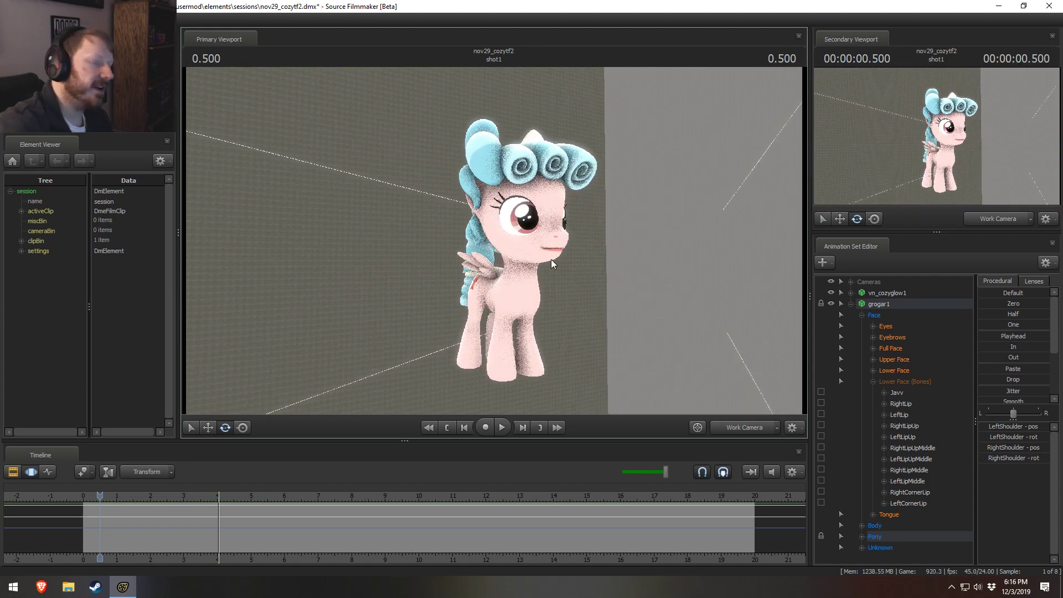
{"action": "left_click_drag", "start_coordinate": [550, 261], "coordinate": [473, 238]}
{"action": "key", "text": "a"}
{"action": "key", "text": "s"}
{"action": "key", "text": "w"}
{"action": "key", "text": "a"}
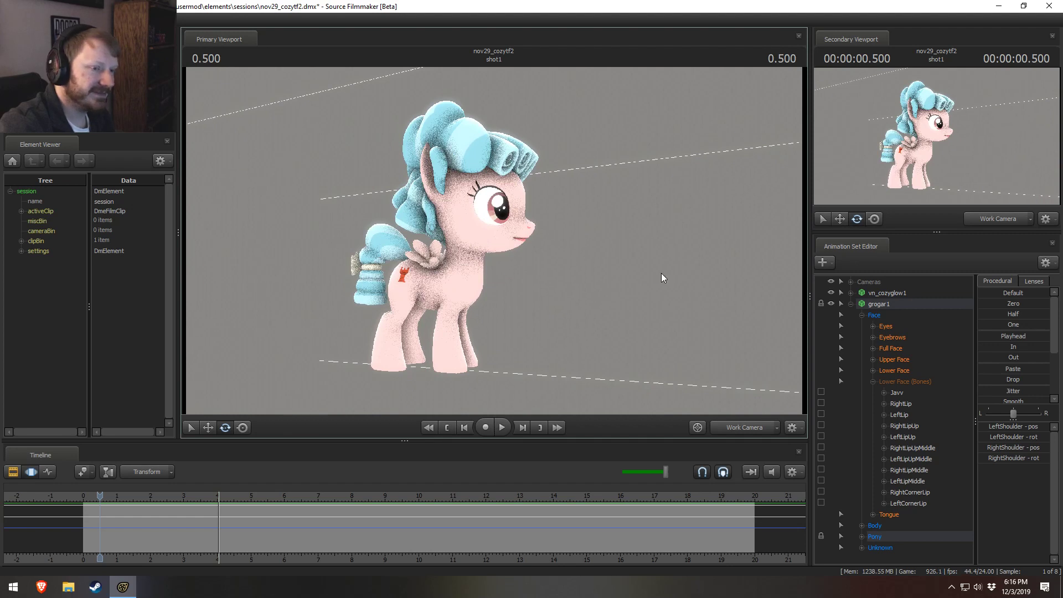
Step: Collapse grogar1's Lower Face (Bones) group and frame vn_cozyglow1 with grogar1's hindquarters in the viewport
{"action": "left_click", "coordinate": [872, 382]}
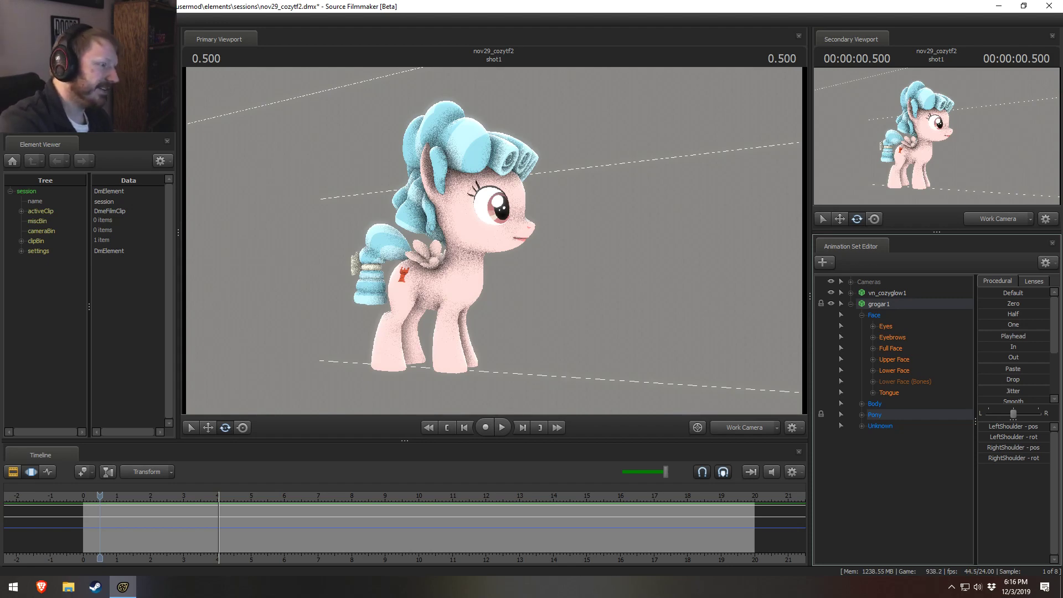
{"action": "mouse_move", "coordinate": [498, 244]}
{"action": "left_mouse_down"}
{"action": "mouse_move", "coordinate": [496, 255]}
{"action": "mouse_move", "coordinate": [498, 232]}
{"action": "mouse_move", "coordinate": [496, 244]}
{"action": "left_mouse_up"}
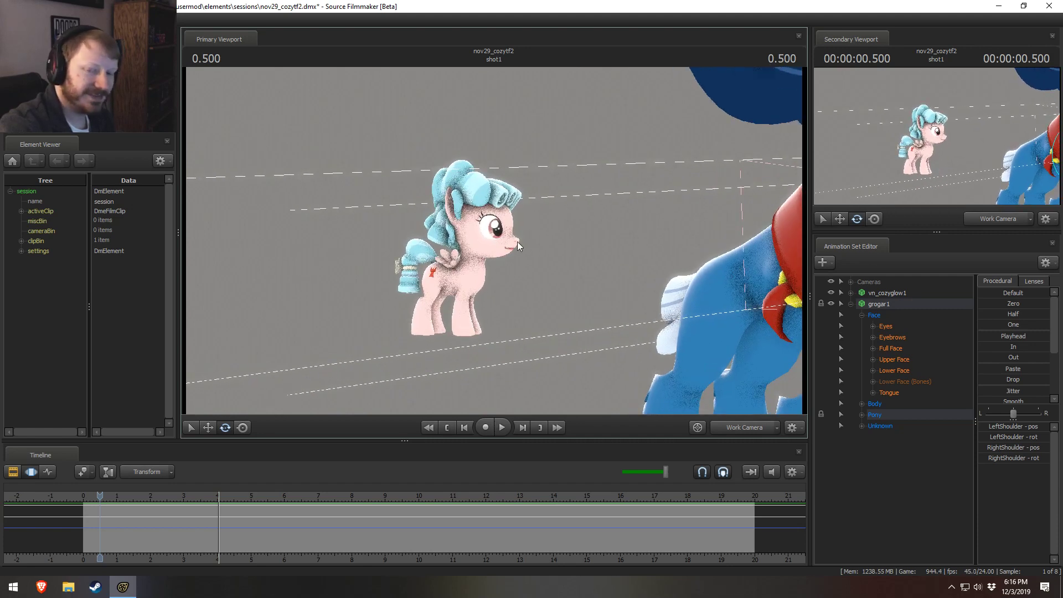
{"action": "left_click_drag", "start_coordinate": [530, 296], "coordinate": [494, 244]}
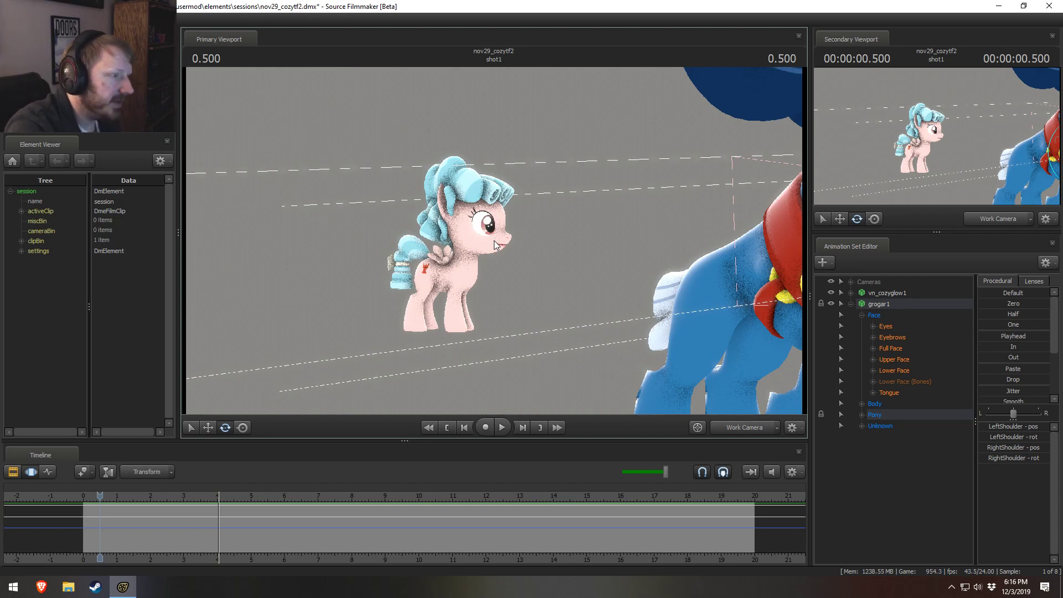
Step: Switch to File Explorer, open the materials folder inside usermod, and minimize the window again
{"action": "left_click", "coordinate": [73, 586]}
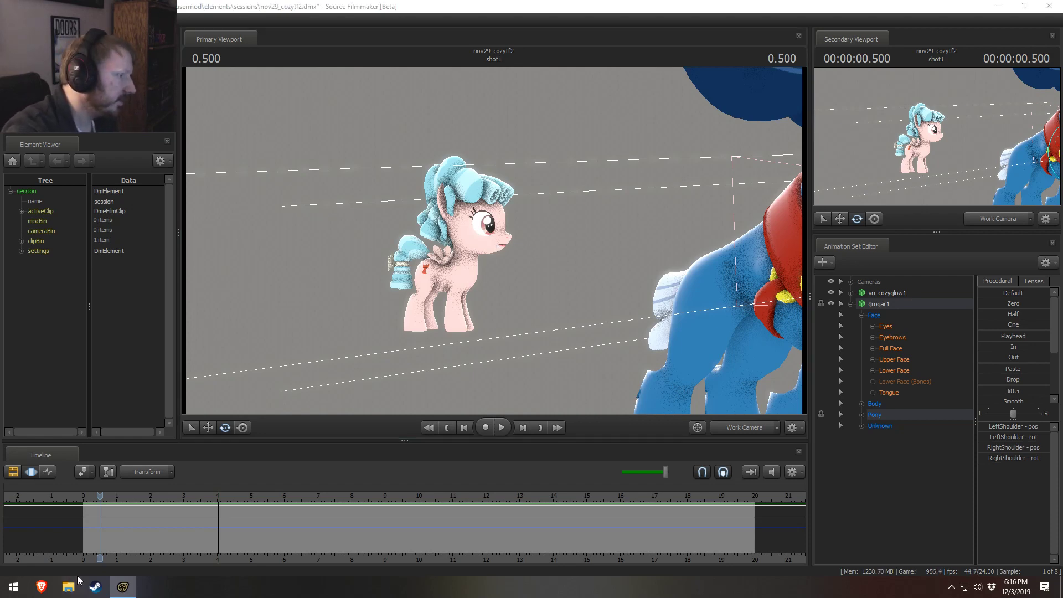
{"action": "left_click", "coordinate": [352, 224]}
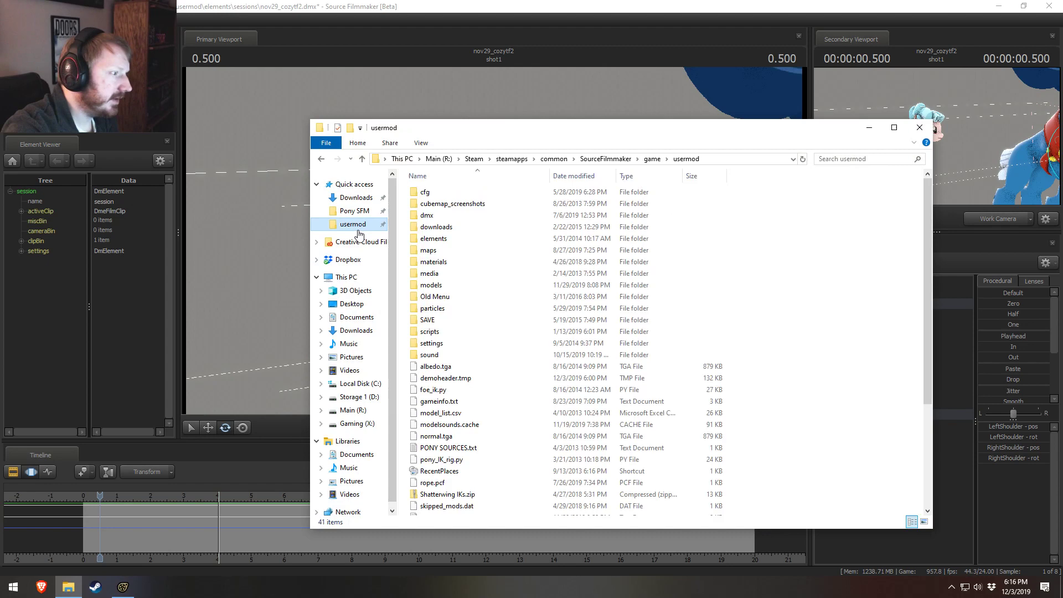
{"action": "double_click", "coordinate": [445, 264]}
{"action": "scroll", "coordinate": [448, 464], "scroll_direction": "down", "scroll_amount": 14}
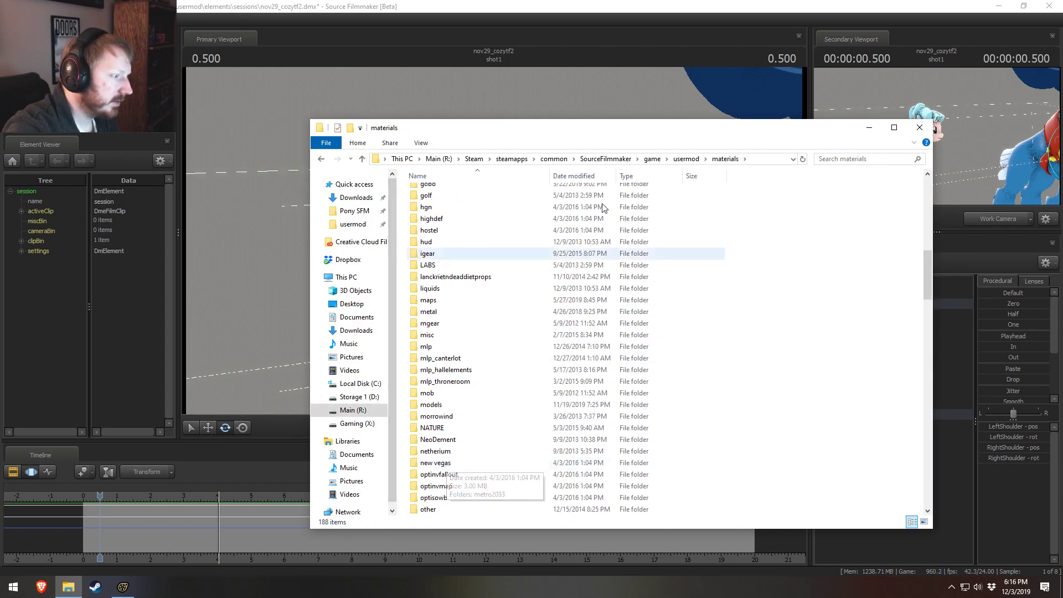
{"action": "left_click", "coordinate": [869, 128]}
Step: Add override materials to vn_cozyglow1 and expand the eyeball_l material of its model in the Element Viewer
{"action": "left_click", "coordinate": [885, 293]}
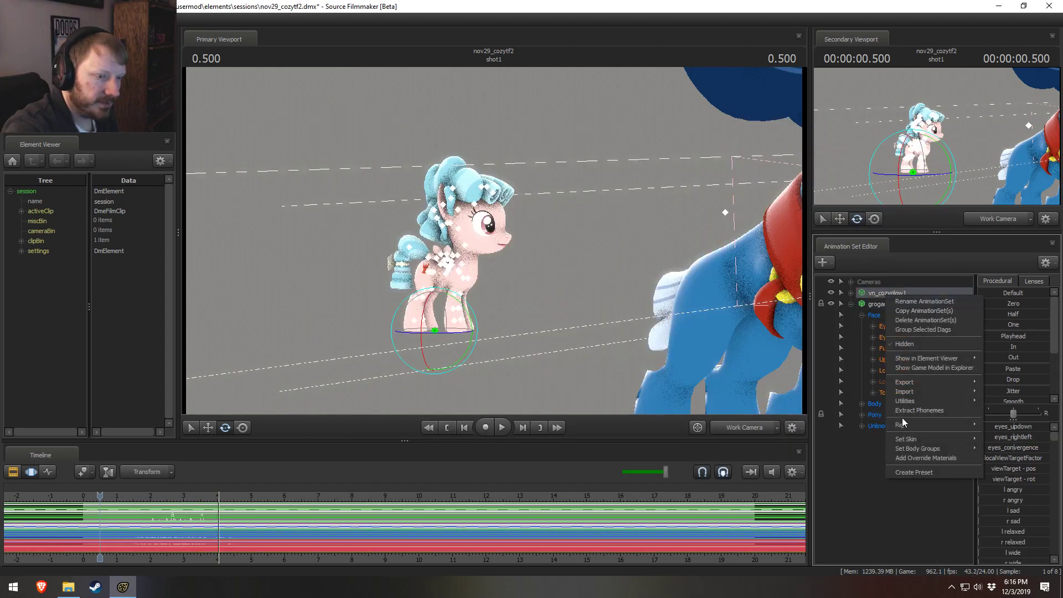
{"action": "right_click", "coordinate": [890, 295]}
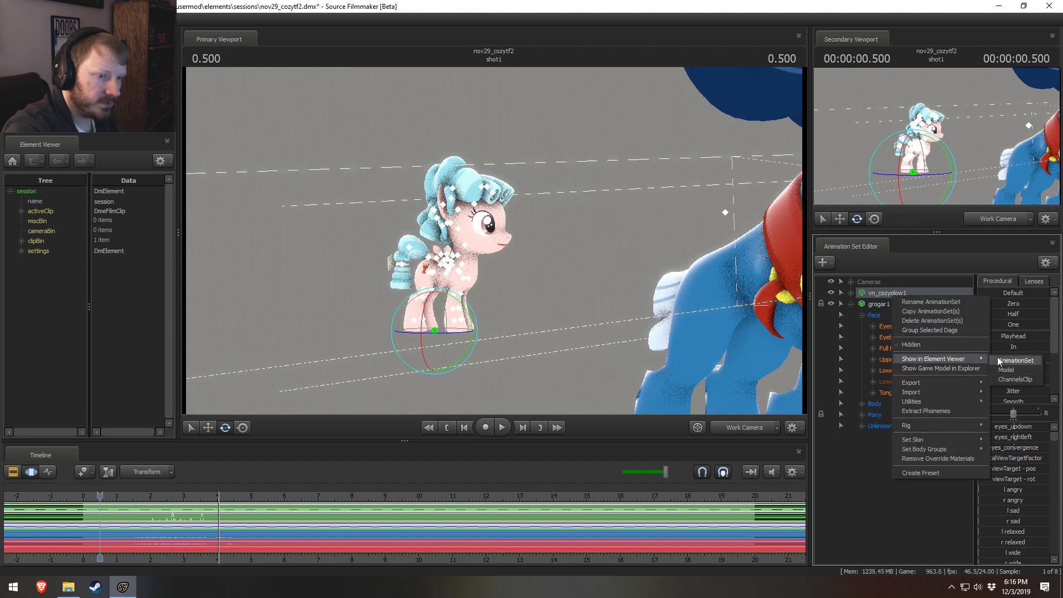
{"action": "left_click", "coordinate": [1014, 373]}
{"action": "left_click", "coordinate": [21, 410]}
{"action": "scroll", "coordinate": [34, 425], "scroll_direction": "down", "scroll_amount": 3}
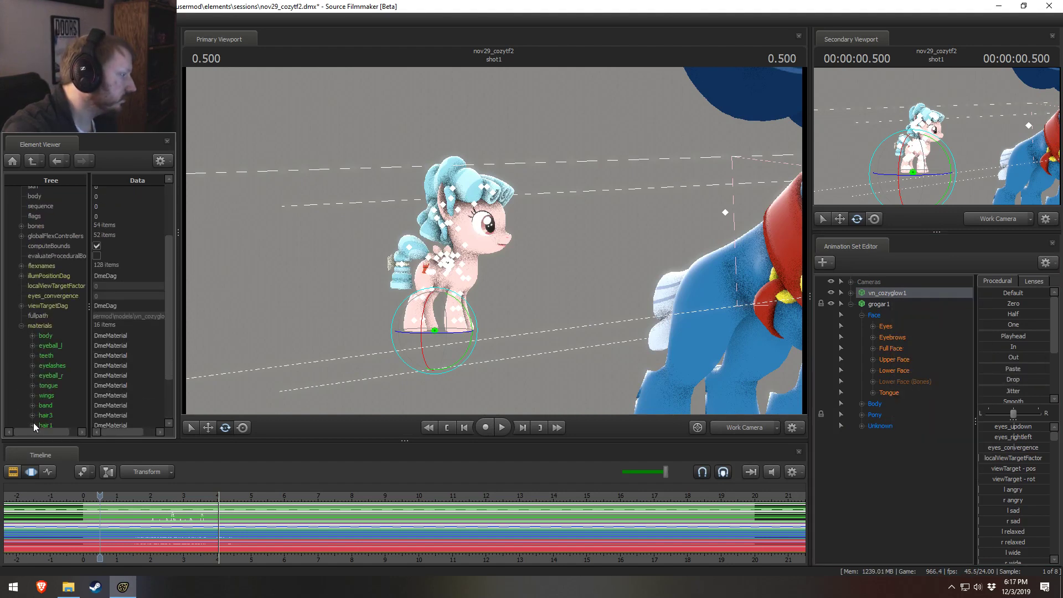
{"action": "left_click", "coordinate": [32, 346]}
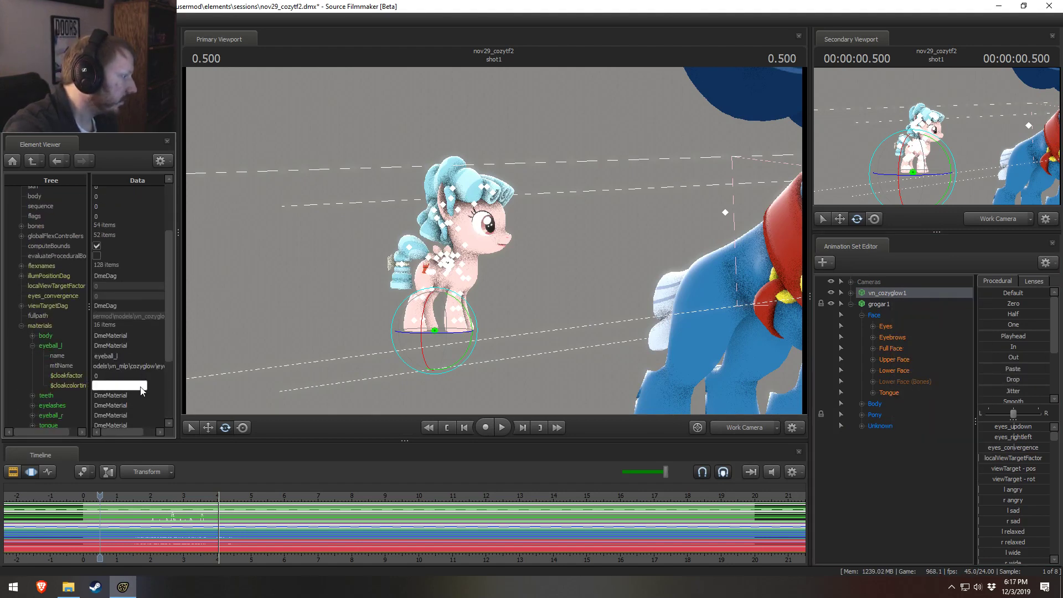
Step: Switch to File Explorer and browse from the materials folder into models, VN_mlp and CozyGlow to look through its texture files
{"action": "key", "text": "alt+Tab"}
{"action": "scroll", "coordinate": [441, 360], "scroll_direction": "down", "scroll_amount": 15}
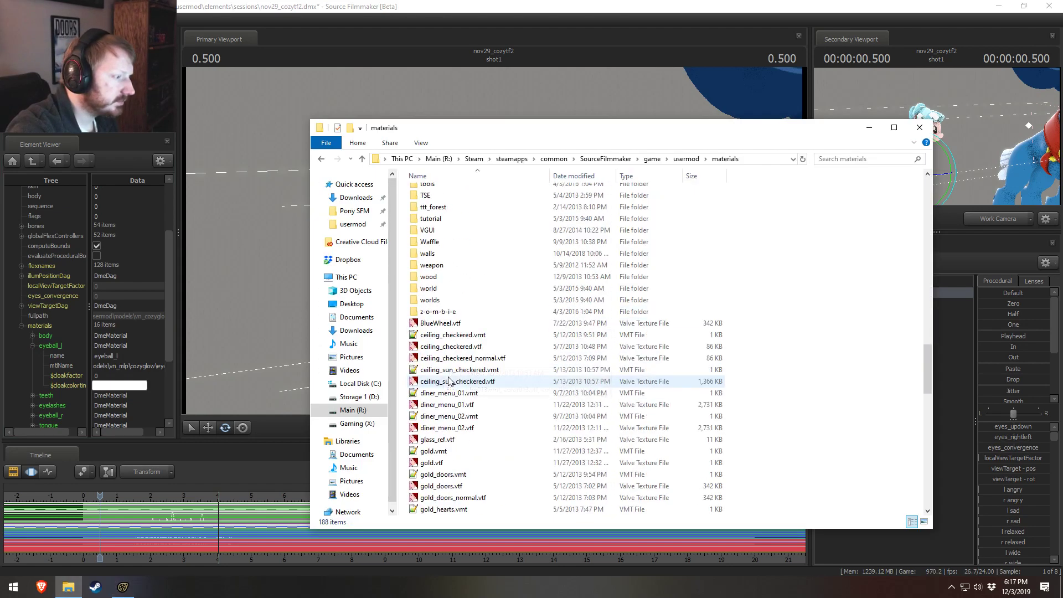
{"action": "scroll", "coordinate": [451, 359], "scroll_direction": "up", "scroll_amount": 20}
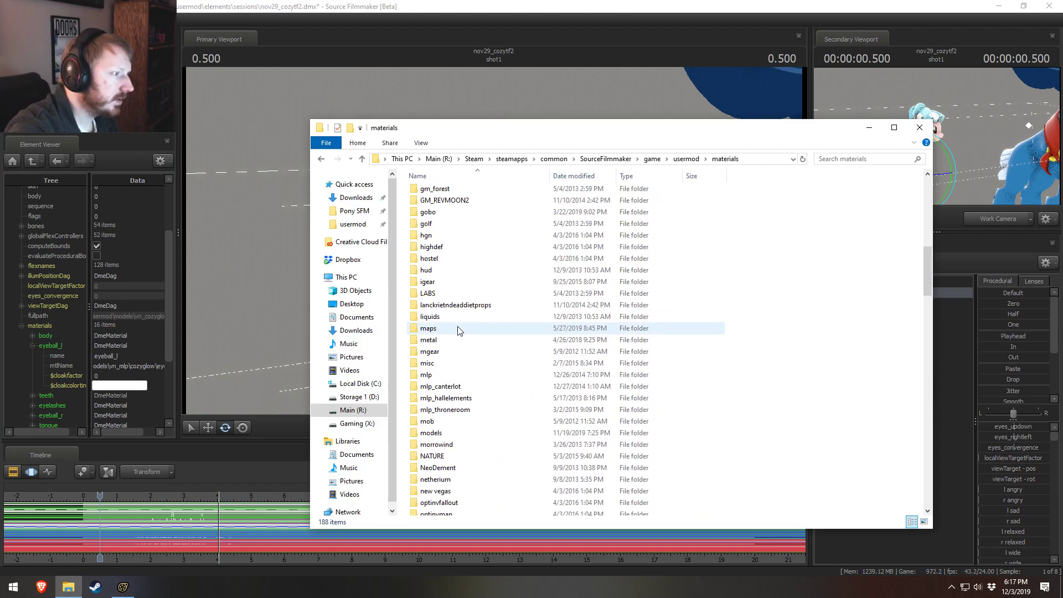
{"action": "double_click", "coordinate": [440, 434]}
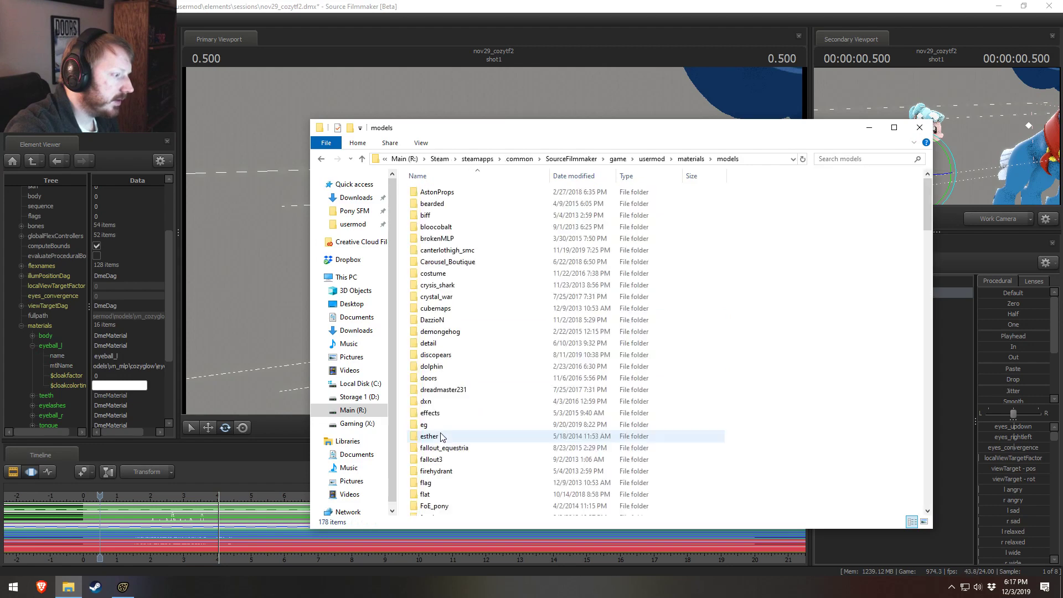
{"action": "scroll", "coordinate": [441, 436], "scroll_direction": "down", "scroll_amount": 20}
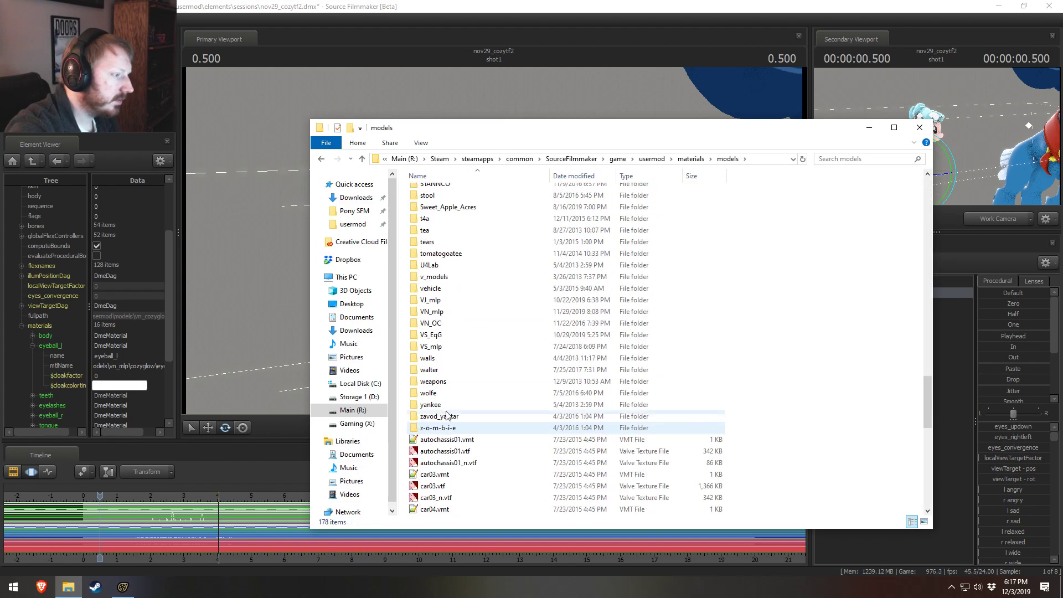
{"action": "double_click", "coordinate": [432, 311]}
{"action": "scroll", "coordinate": [436, 390], "scroll_direction": "down", "scroll_amount": 5}
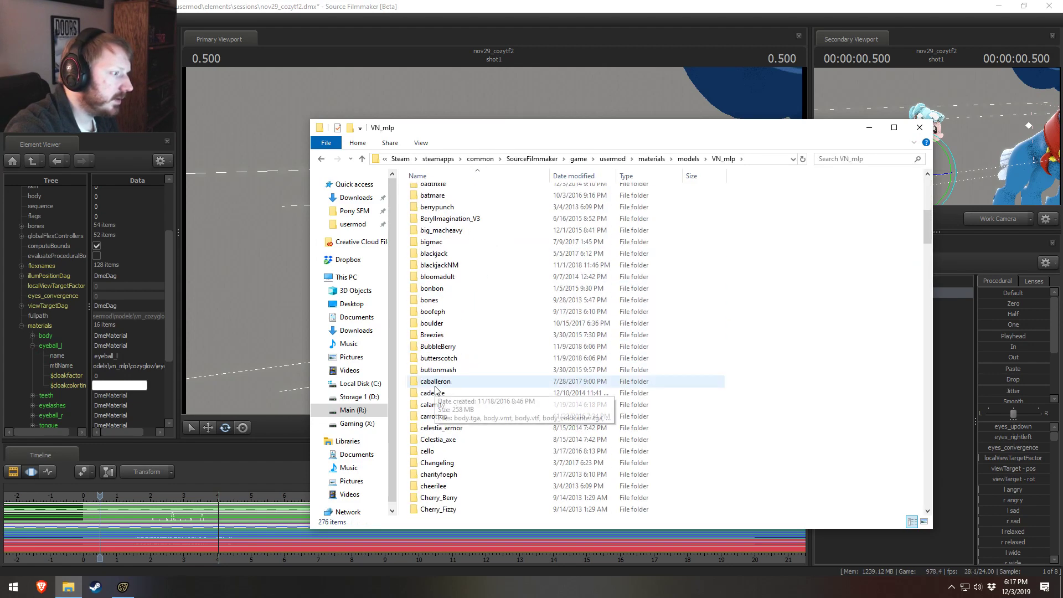
{"action": "scroll", "coordinate": [435, 389], "scroll_direction": "down", "scroll_amount": 8}
{"action": "double_click", "coordinate": [438, 300]}
{"action": "scroll", "coordinate": [471, 247], "scroll_direction": "down", "scroll_amount": 4}
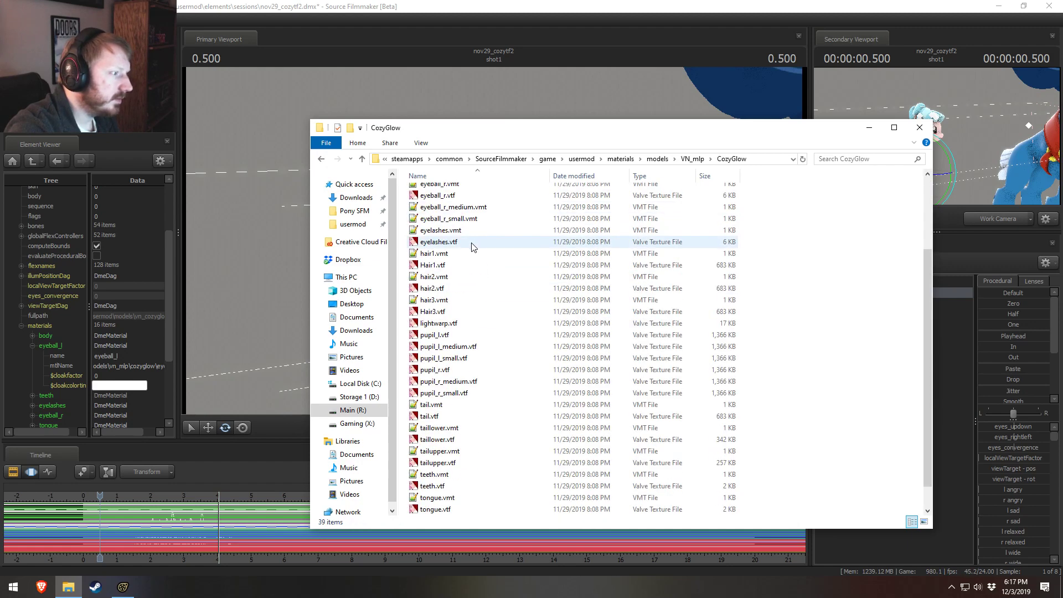
Step: Open pupil_r.vtf from the CozyGlow folder, turn on its No Mipmap and No Level Of Detail flags, and save the texture
{"action": "scroll", "coordinate": [476, 288], "scroll_direction": "down", "scroll_amount": 1}
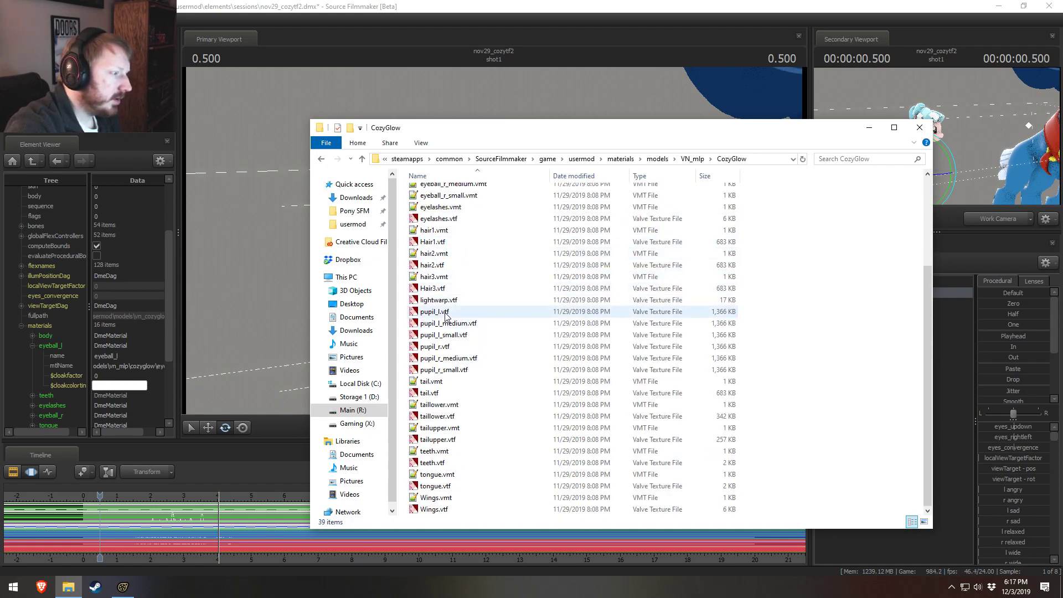
{"action": "double_click", "coordinate": [434, 346]}
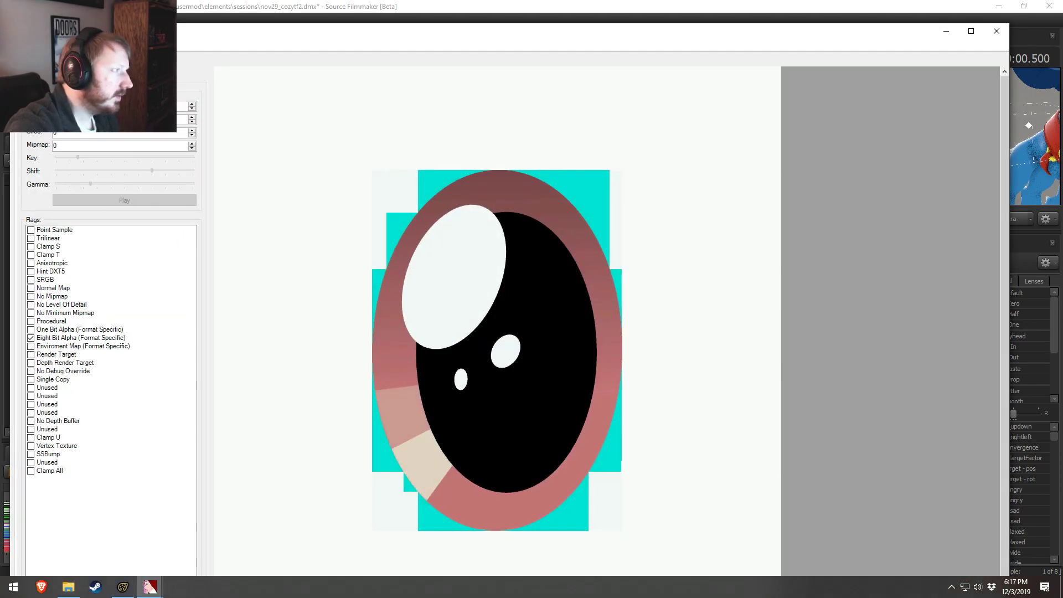
{"action": "key", "text": "alt+Tab"}
{"action": "key", "text": "alt+Tab"}
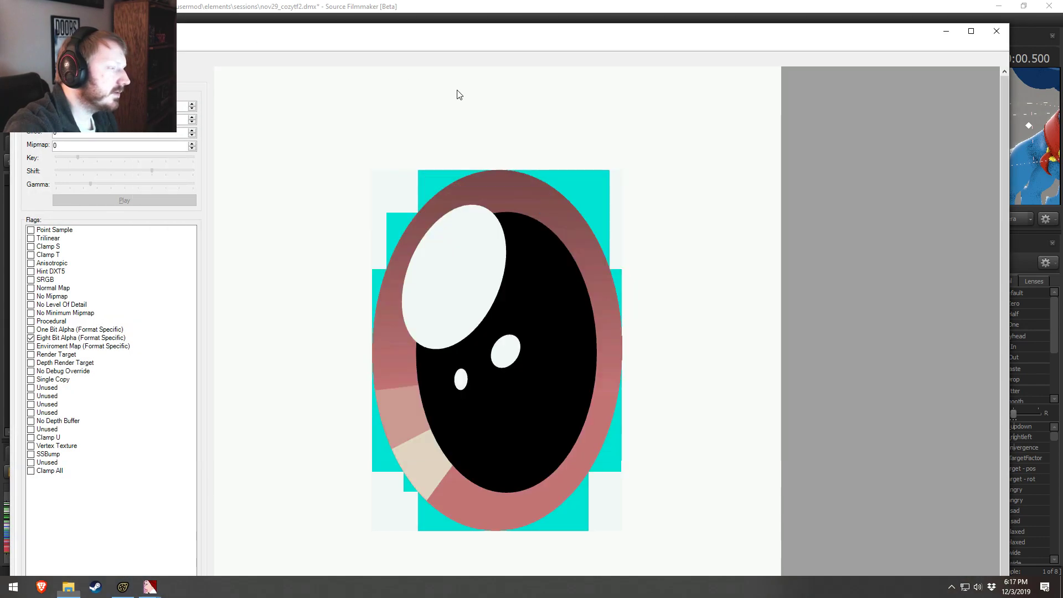
{"action": "key", "text": "alt+Tab"}
{"action": "key", "text": "alt+Tab"}
{"action": "key", "text": "alt+Tab"}
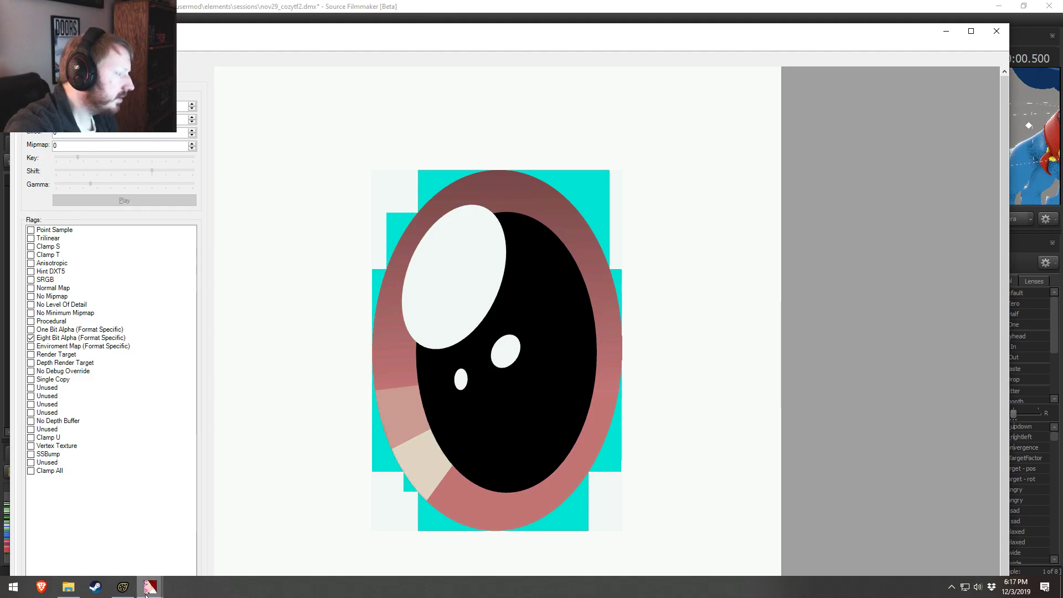
{"action": "mouse_move", "coordinate": [151, 586]}
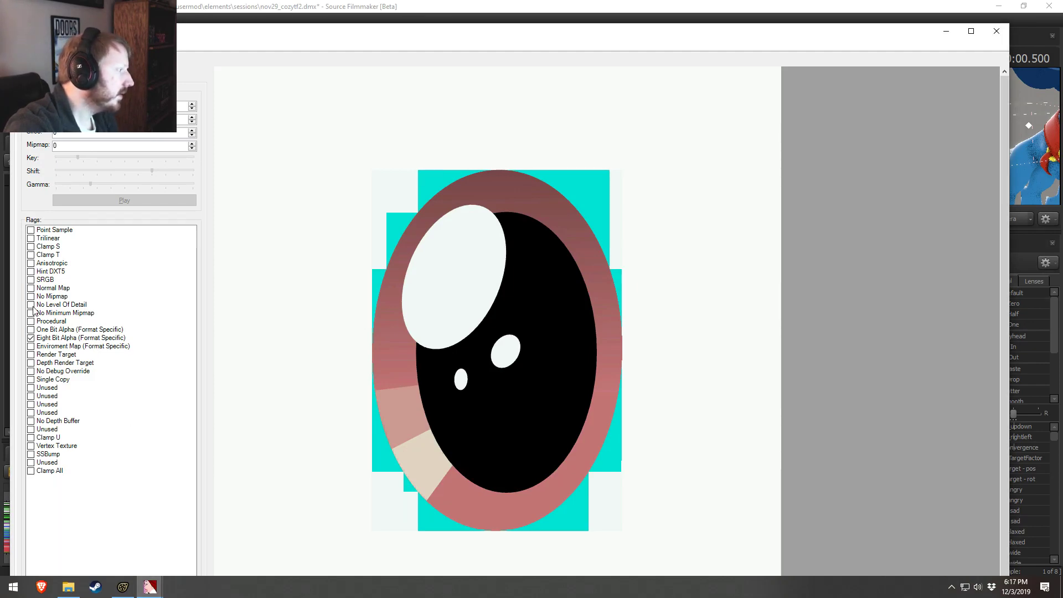
{"action": "left_click", "coordinate": [31, 296]}
{"action": "left_click", "coordinate": [31, 305]}
{"action": "key", "text": "alt+Tab"}
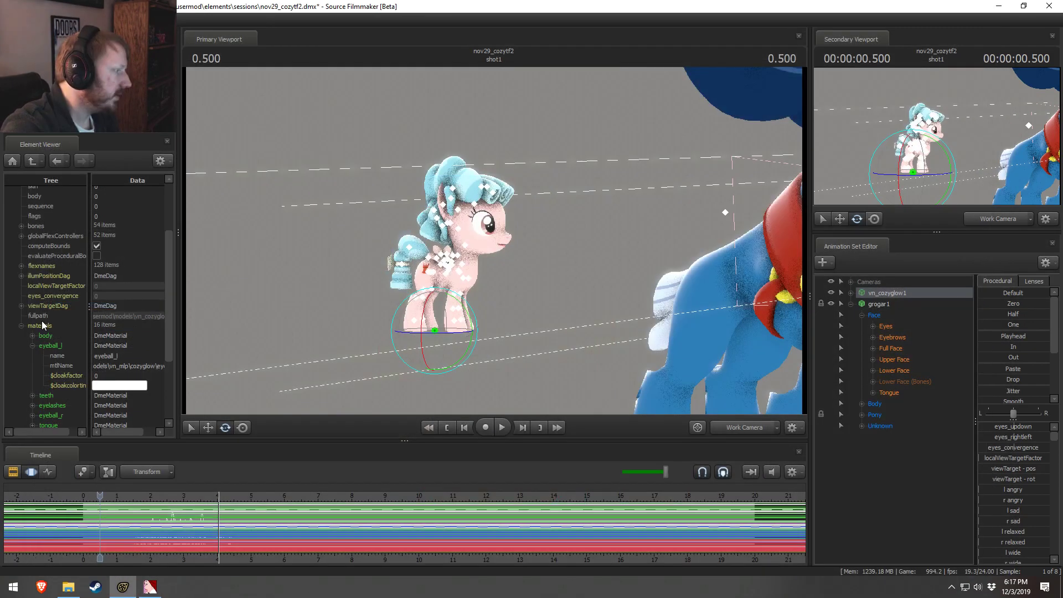
Step: Check the No Mipmap and No Level Of Detail flags of pupil_l.vtf and pupil_r.vtf, and close each texture
{"action": "left_click", "coordinate": [159, 586]}
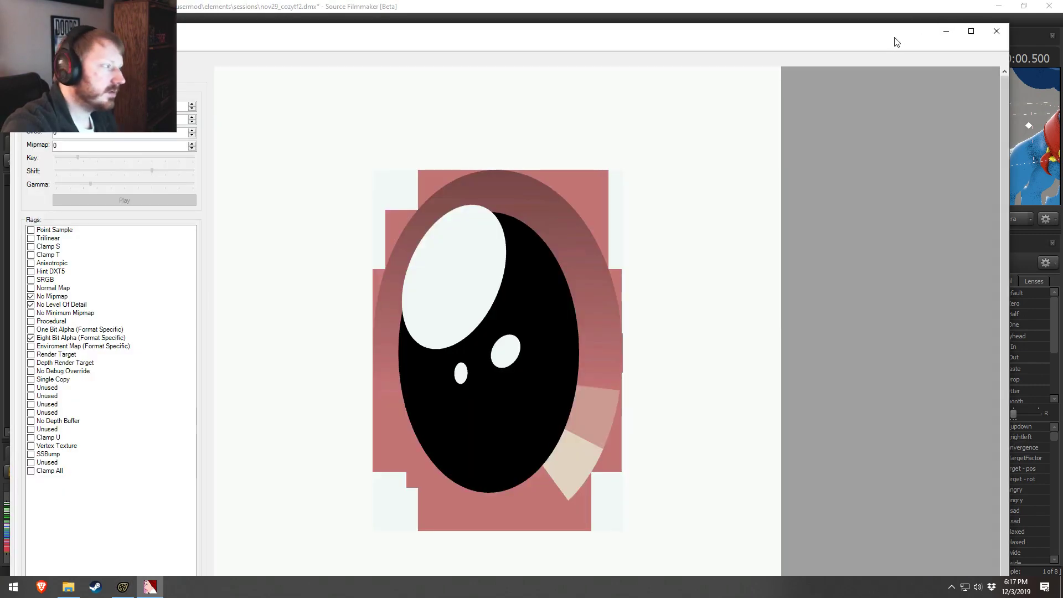
{"action": "left_click", "coordinate": [1005, 35]}
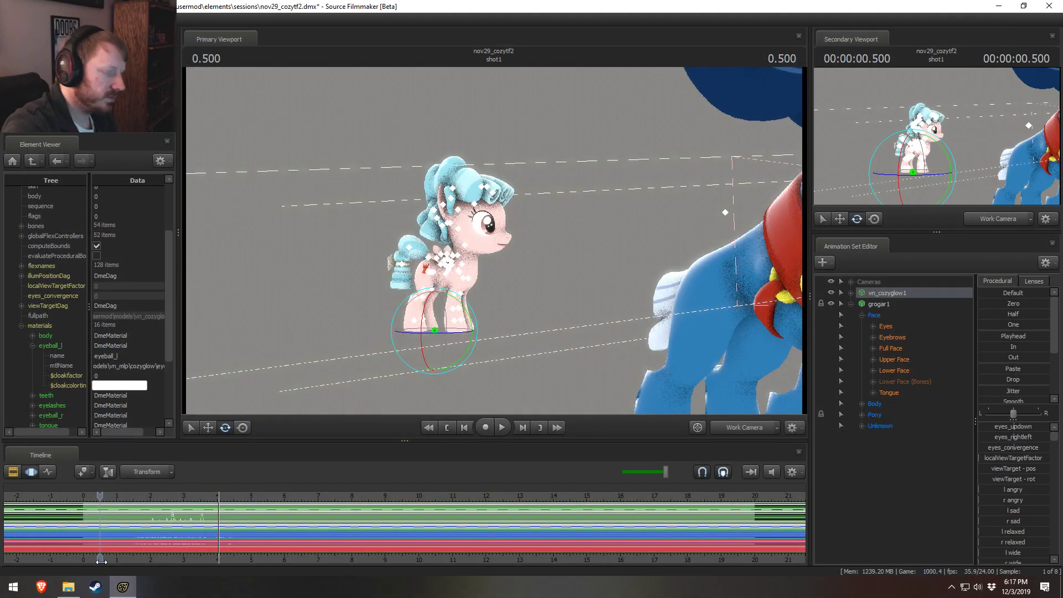
{"action": "left_click", "coordinate": [68, 585]}
{"action": "double_click", "coordinate": [438, 313]}
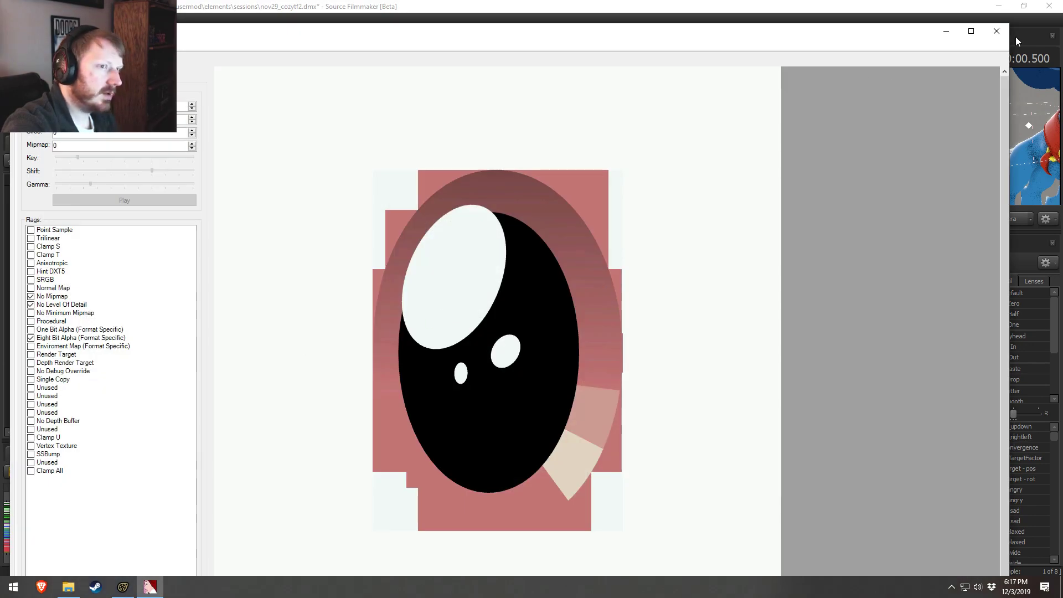
{"action": "left_click", "coordinate": [997, 31]}
{"action": "left_click", "coordinate": [442, 348]}
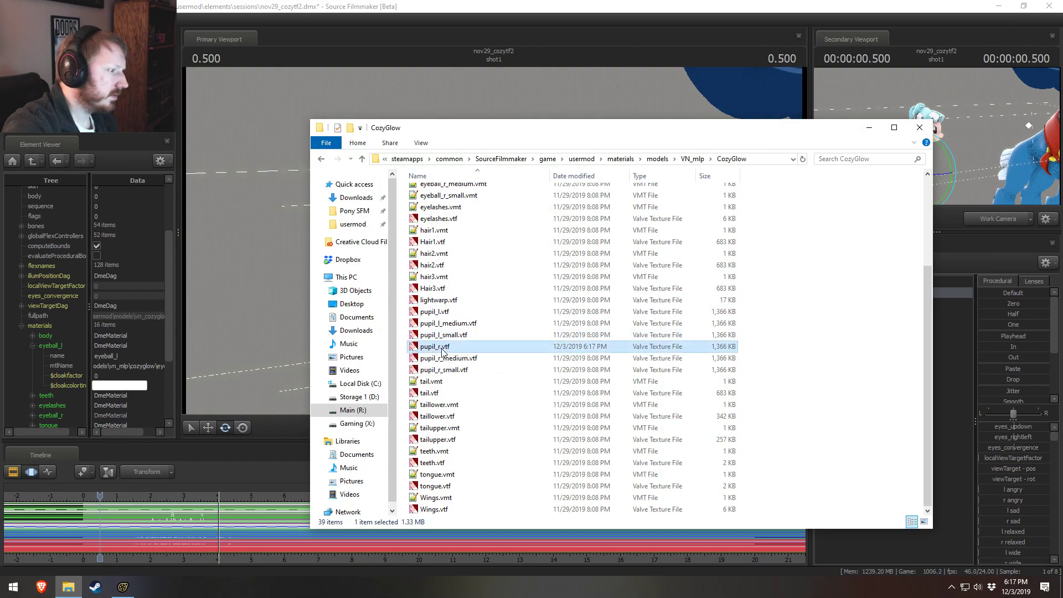
{"action": "double_click", "coordinate": [442, 348]}
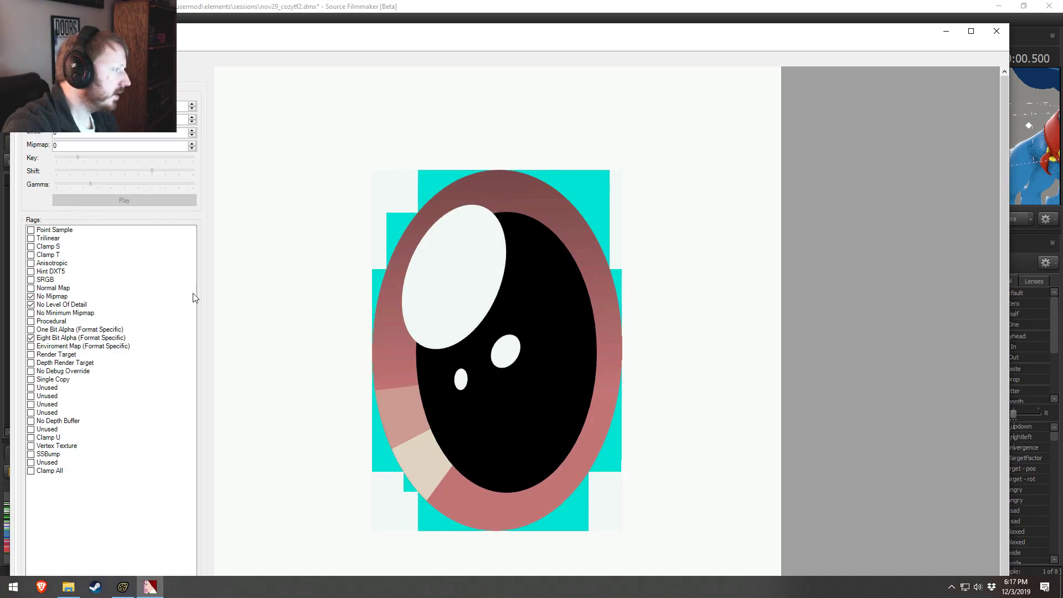
{"action": "left_click", "coordinate": [1000, 33]}
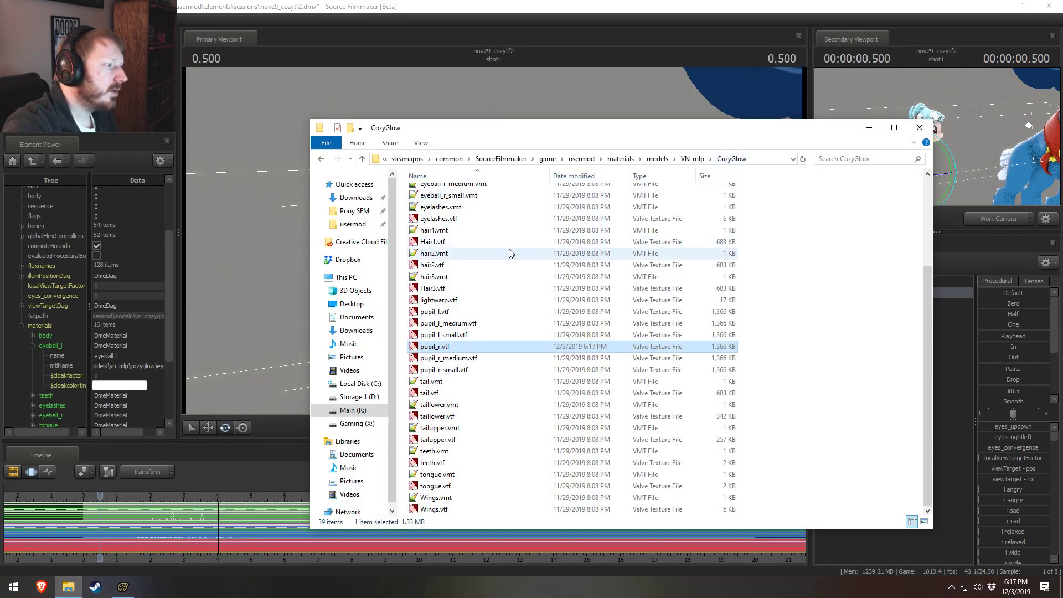
Step: Switch to Source Filmmaker, frame vn_cozyglow1 beside grogar1's chest in the viewport, and return to File Explorer
{"action": "left_click", "coordinate": [472, 113]}
{"action": "left_click_drag", "start_coordinate": [537, 313], "coordinate": [496, 246]}
{"action": "key", "text": "alt+Tab"}
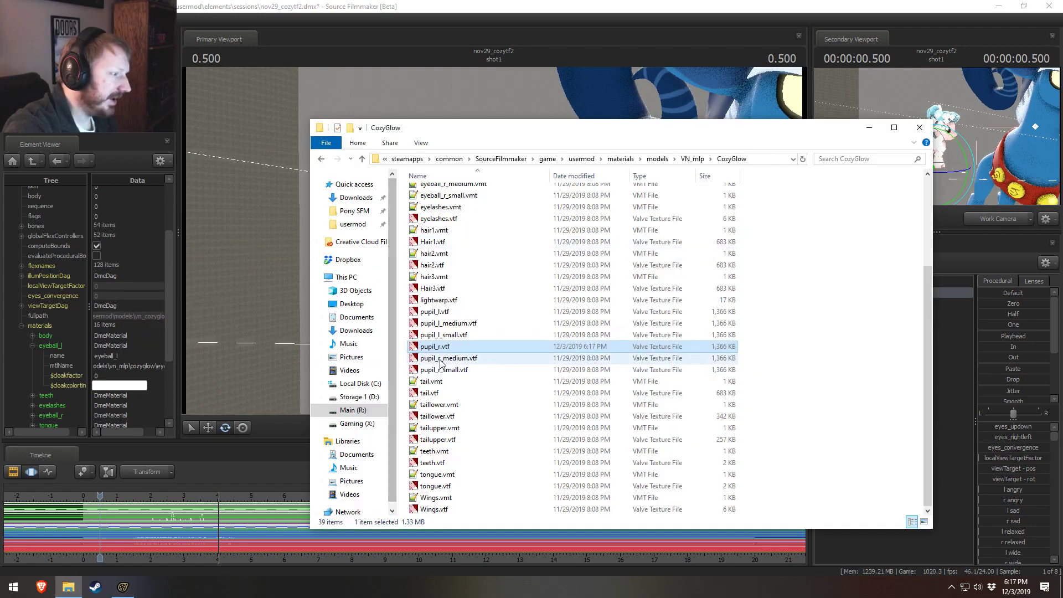
Step: Check the flags of pupil_l_medium.vtf and turn on No Mipmap and No Level Of Detail for pupil_r_medium.vtf, saving the texture
{"action": "double_click", "coordinate": [450, 325]}
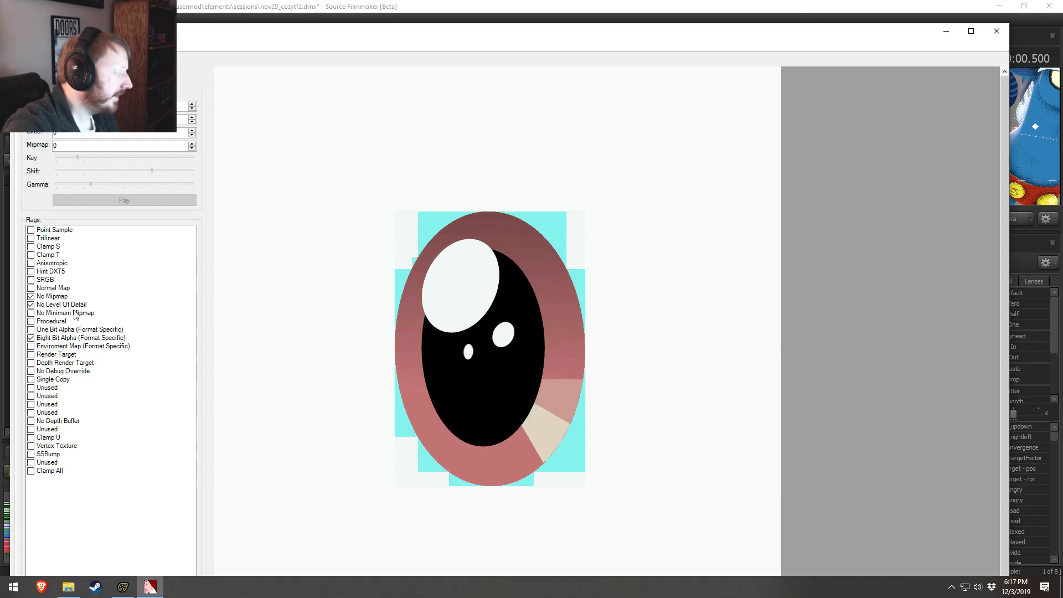
{"action": "key", "text": "alt+F4"}
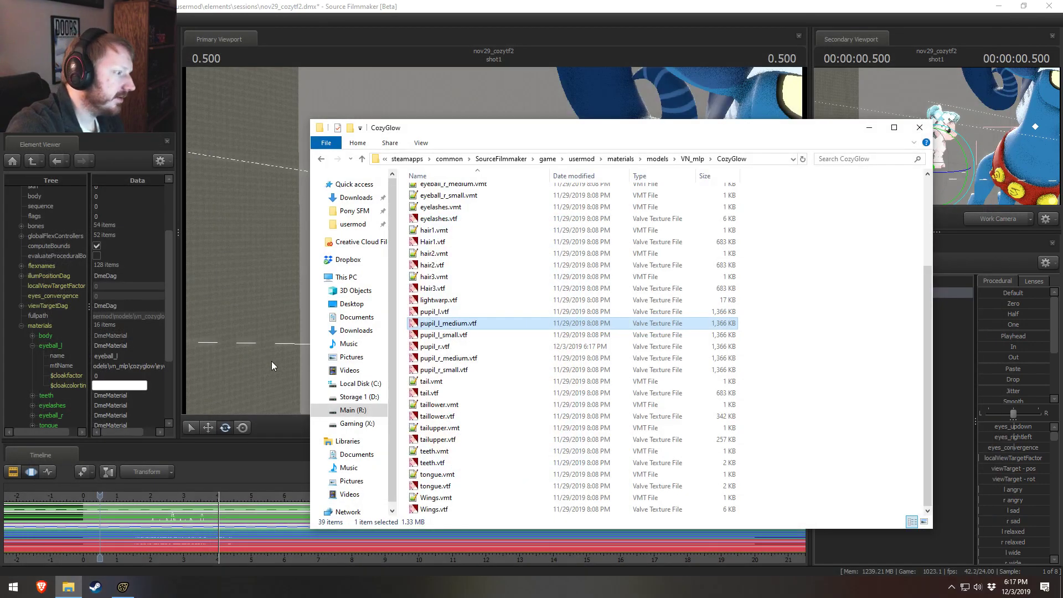
{"action": "left_click", "coordinate": [460, 359]}
{"action": "double_click", "coordinate": [459, 360]}
{"action": "left_click", "coordinate": [34, 297]}
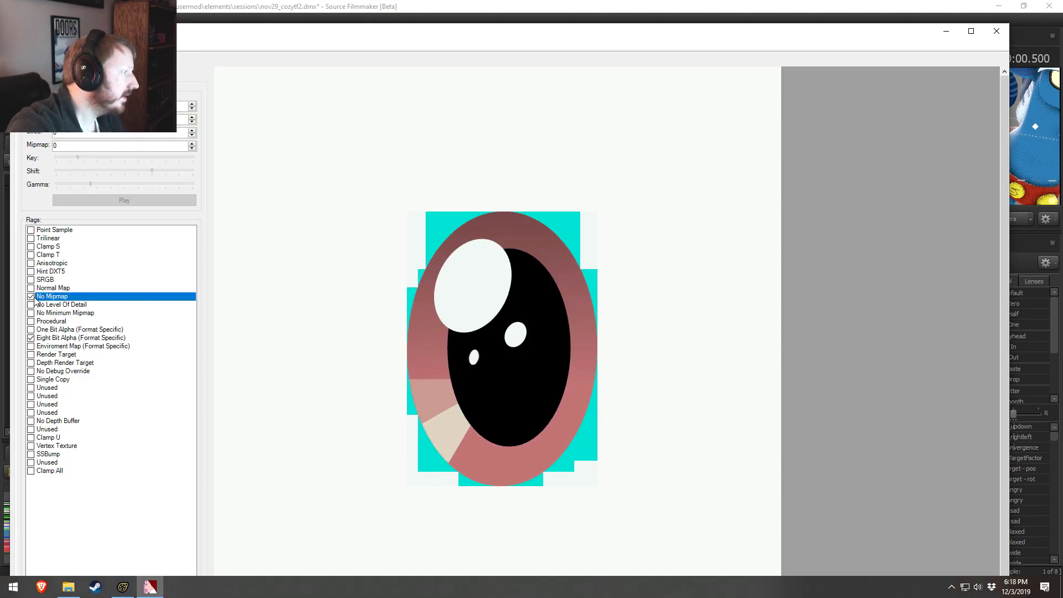
{"action": "left_click", "coordinate": [33, 305]}
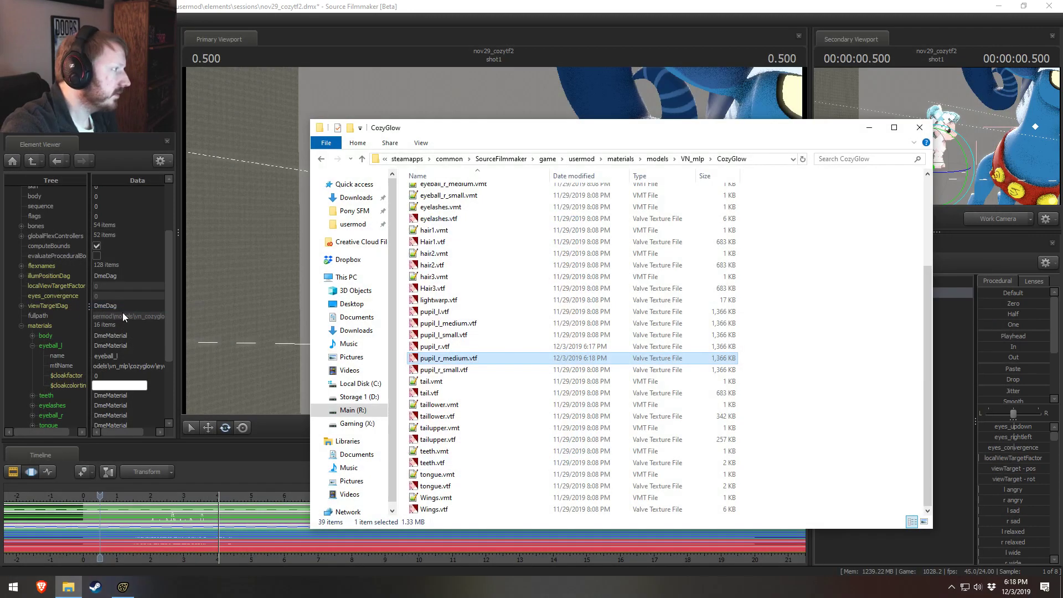
Step: Check the flags of pupil_l_small.vtf and turn on No Mipmap and No Level Of Detail for pupil_r_small.vtf
{"action": "left_click", "coordinate": [438, 335]}
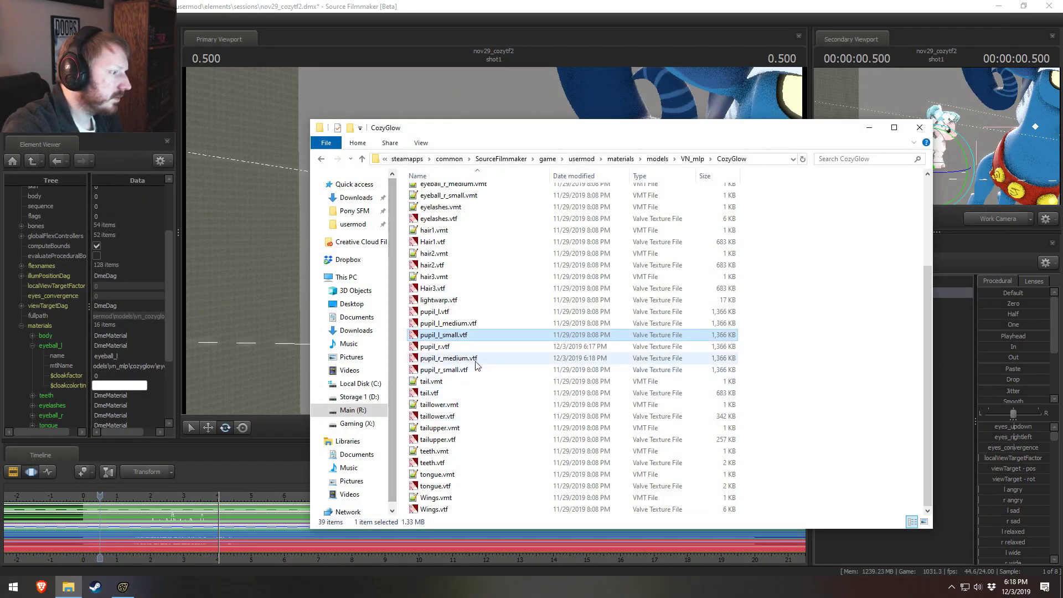
{"action": "left_click", "coordinate": [450, 369]}
{"action": "double_click", "coordinate": [449, 369]}
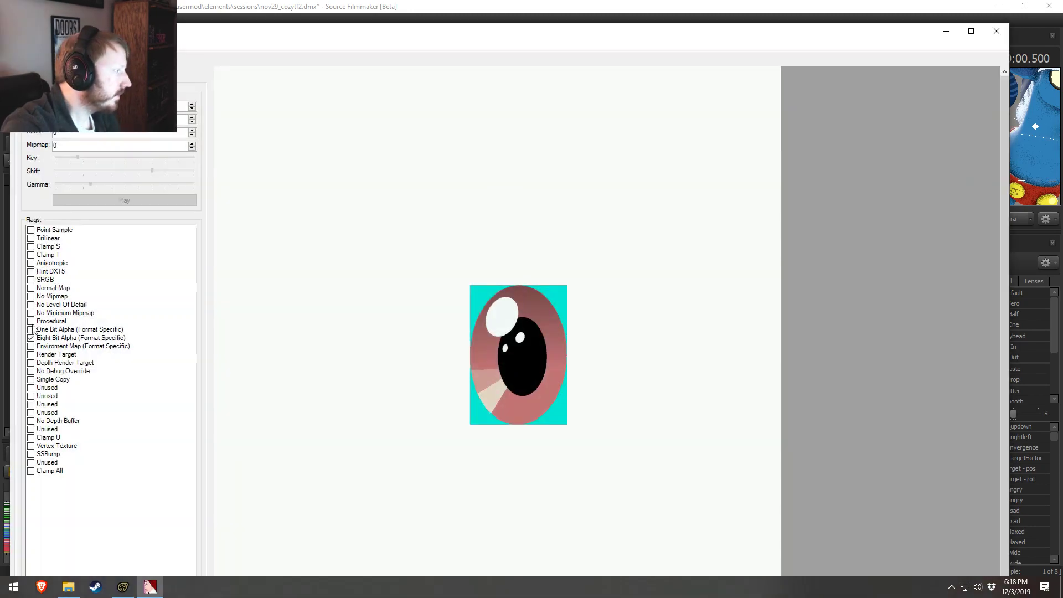
{"action": "left_click", "coordinate": [31, 305]}
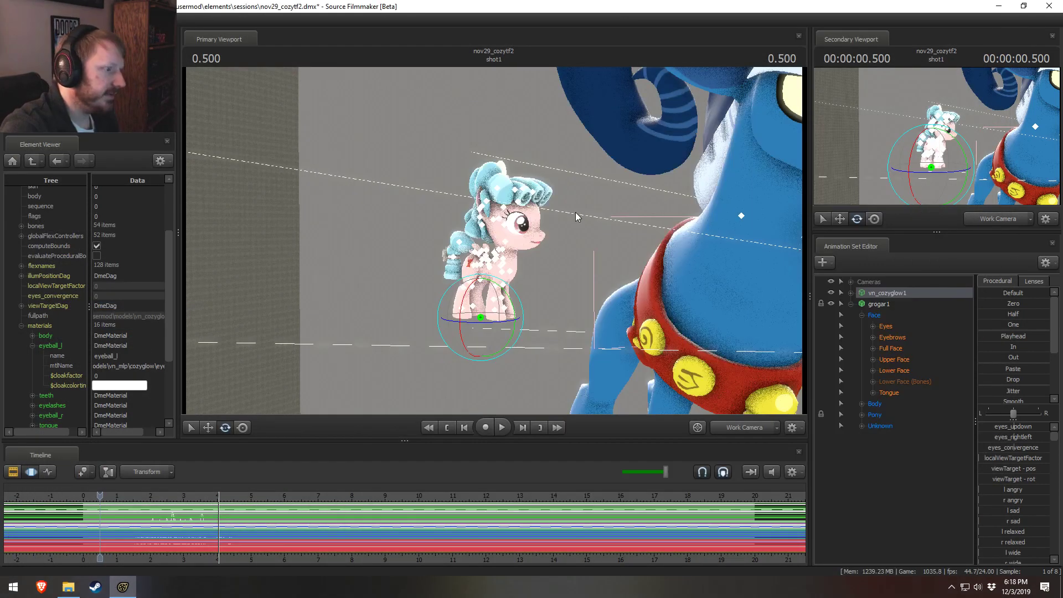
{"action": "right_click", "coordinate": [574, 214]}
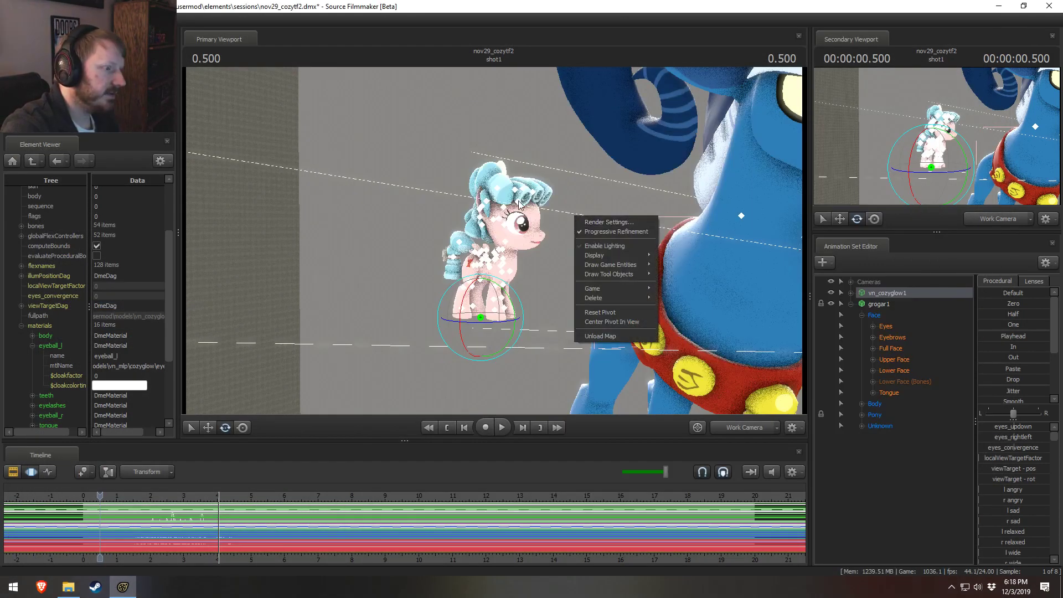
{"action": "left_click", "coordinate": [46, 20]}
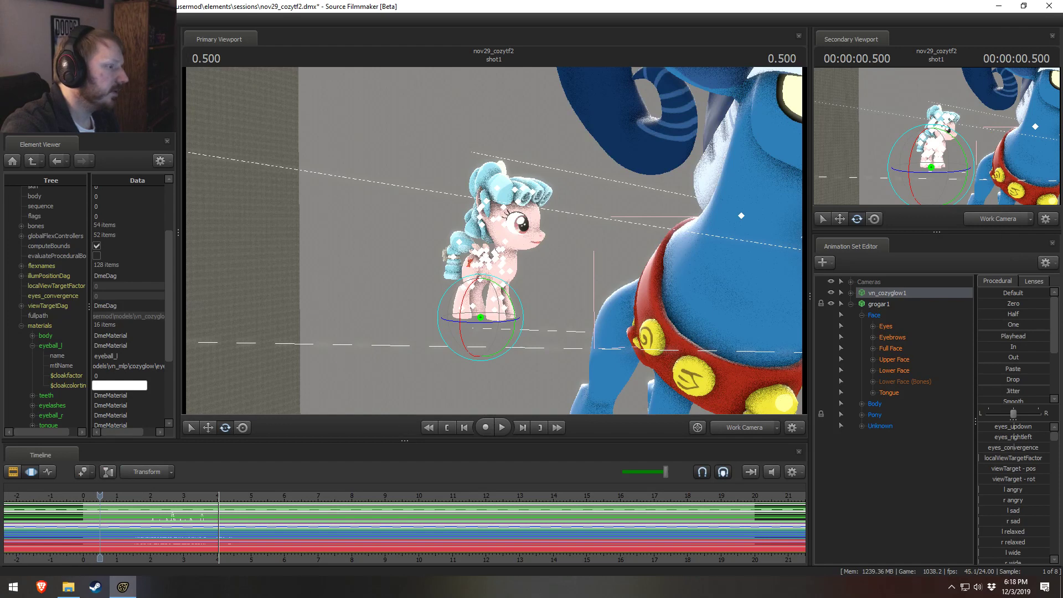
{"action": "left_click", "coordinate": [7, 590]}
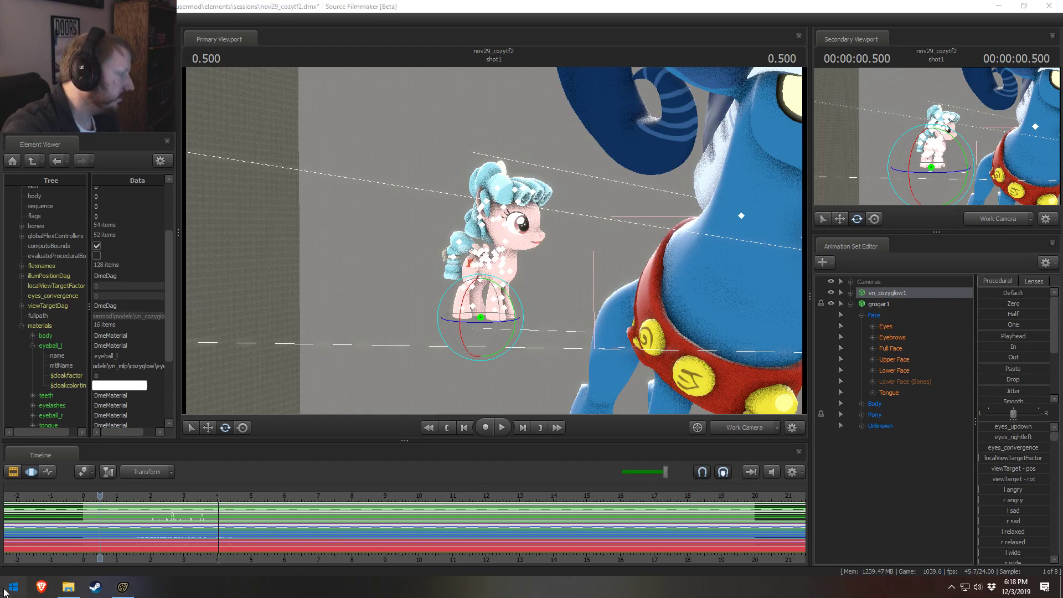
{"action": "left_click", "coordinate": [410, 464]}
Step: Capture a 95 x 78 px screenshot of vn_cozyglow1's eye and muzzle in the primary viewport
{"action": "key", "text": "ctrl+Print"}
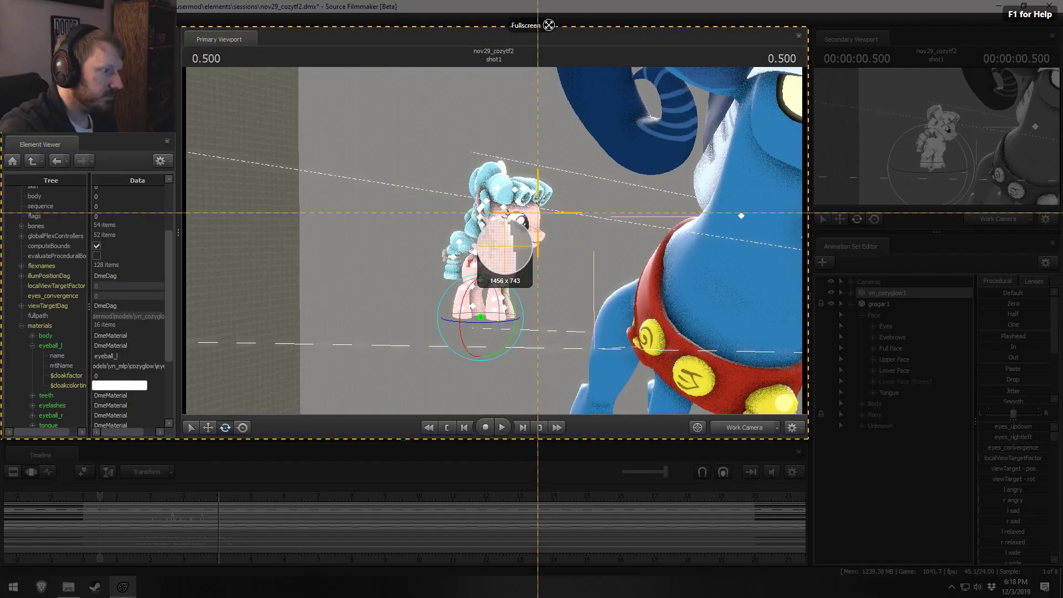
{"action": "left_click_drag", "start_coordinate": [552, 197], "coordinate": [504, 242]}
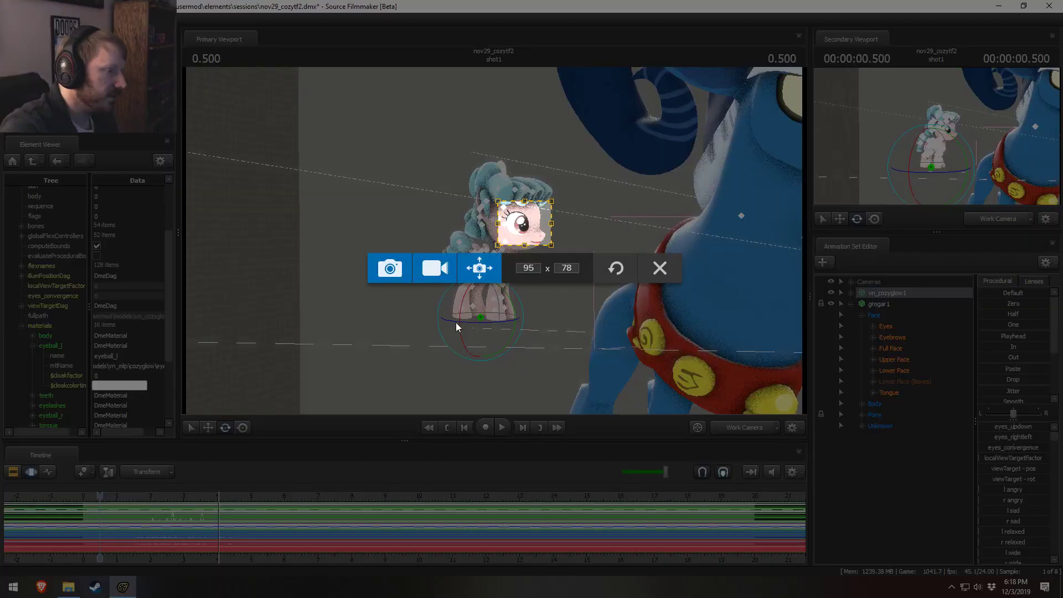
{"action": "left_click", "coordinate": [388, 268]}
{"action": "key", "text": "alt+Tab"}
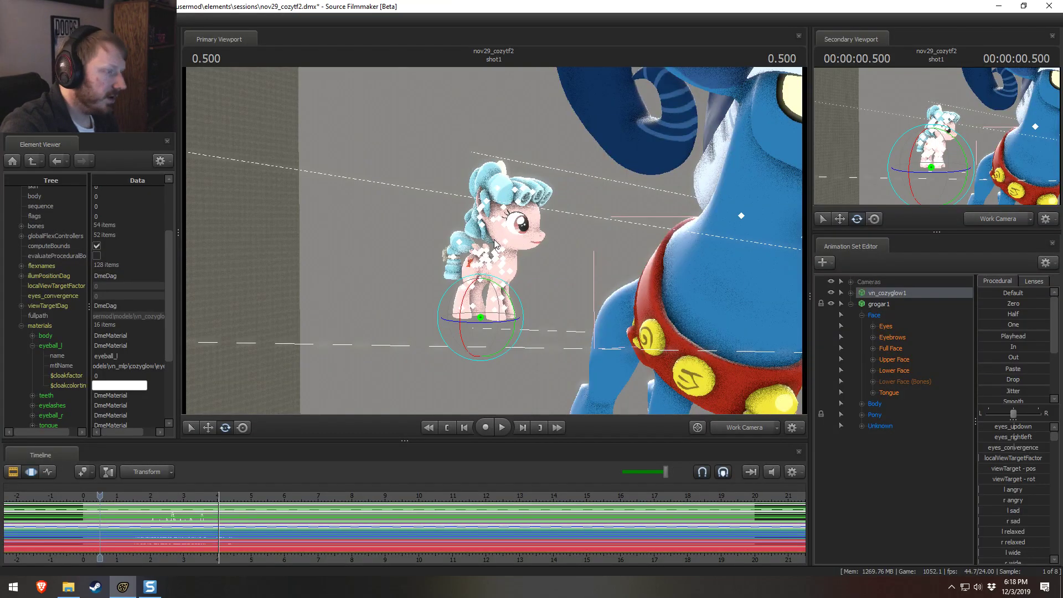
Step: Show the session in the Clip Editor and capture a 104 x 84 px screenshot of vn_cozyglow1's eye and muzzle
{"action": "key", "text": "F2"}
{"action": "key", "text": "Print"}
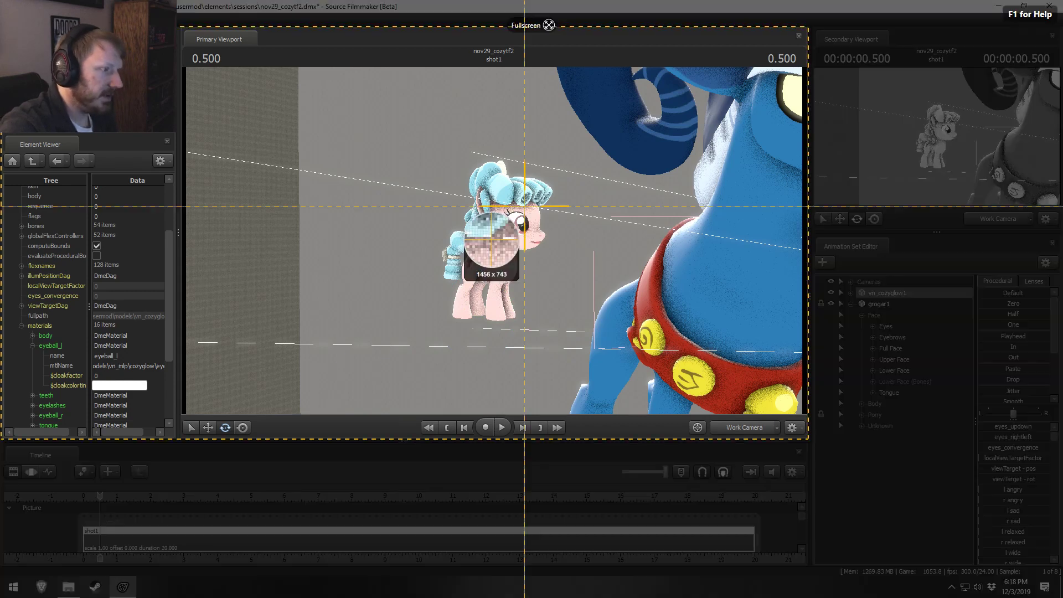
{"action": "left_click_drag", "start_coordinate": [550, 199], "coordinate": [491, 246]}
{"action": "left_click", "coordinate": [399, 275]}
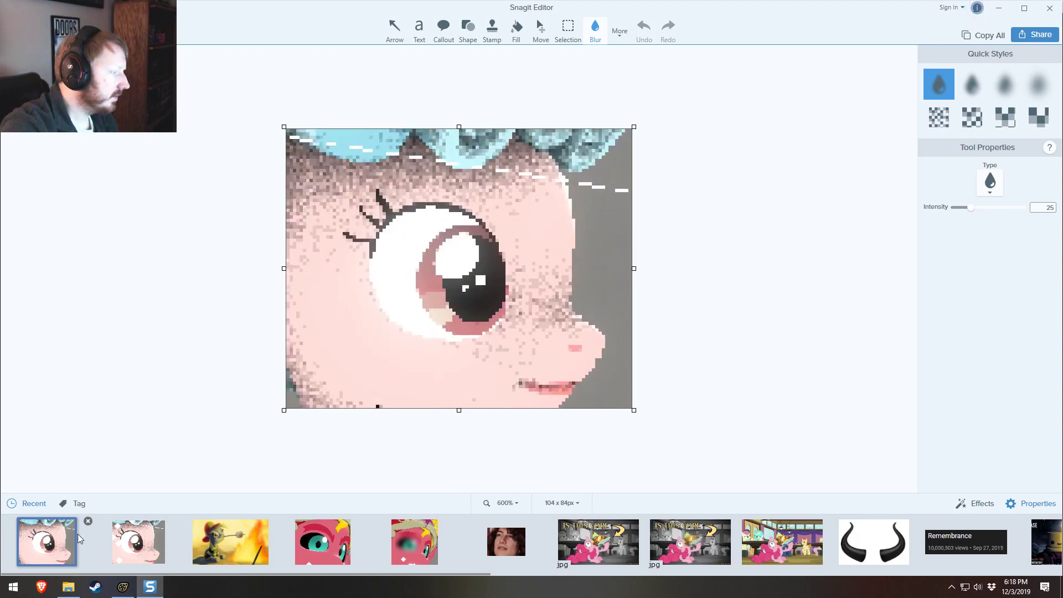
Step: Compare the eye's pixel detail between the two vn_cozyglow1 captures in Snagit Editor, and close the editor
{"action": "left_click", "coordinate": [139, 542]}
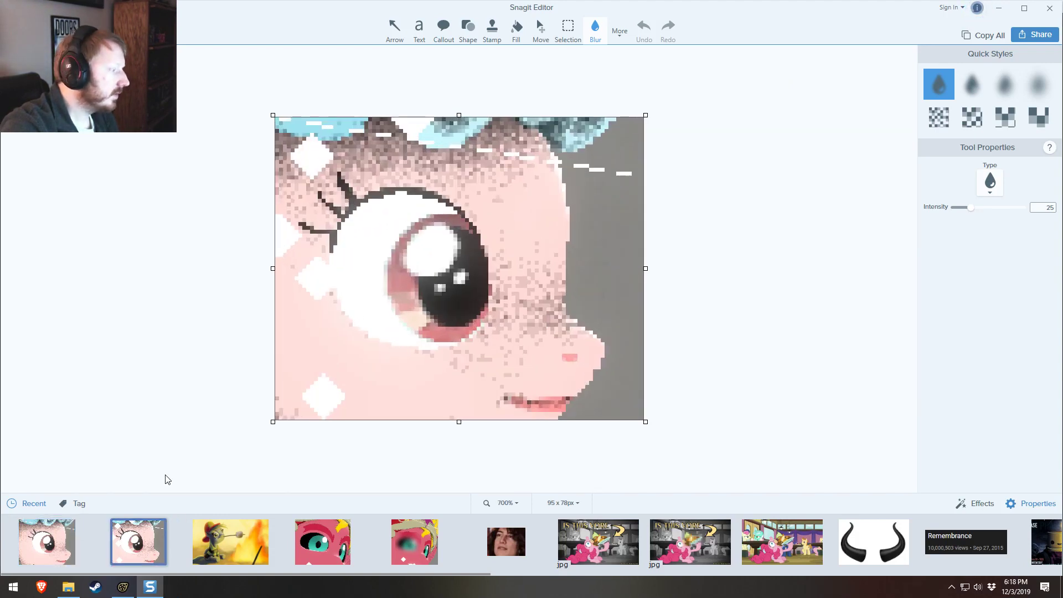
{"action": "left_click", "coordinate": [72, 530]}
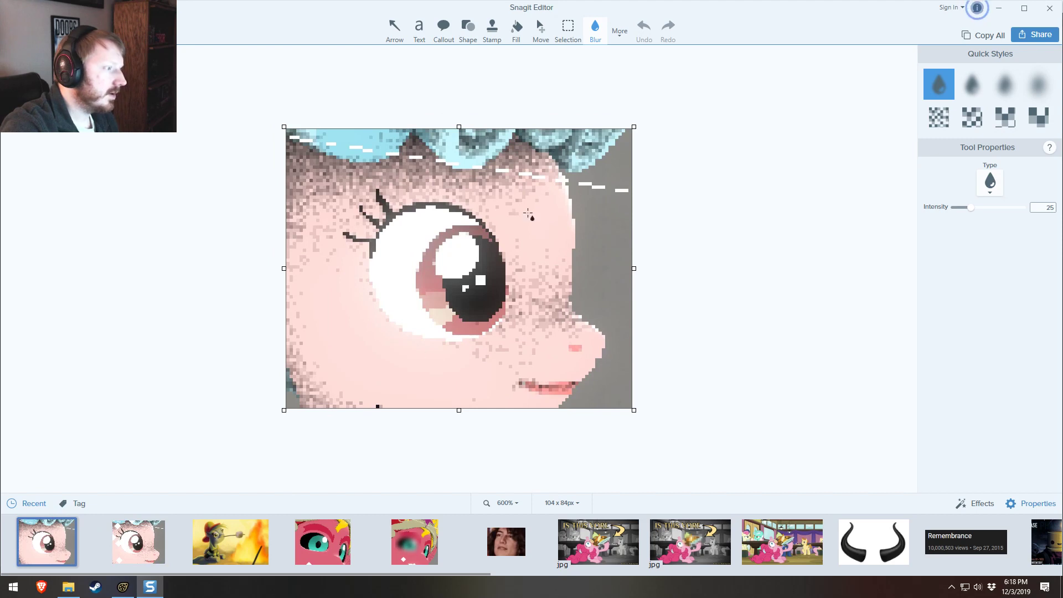
{"action": "left_click", "coordinate": [146, 533]}
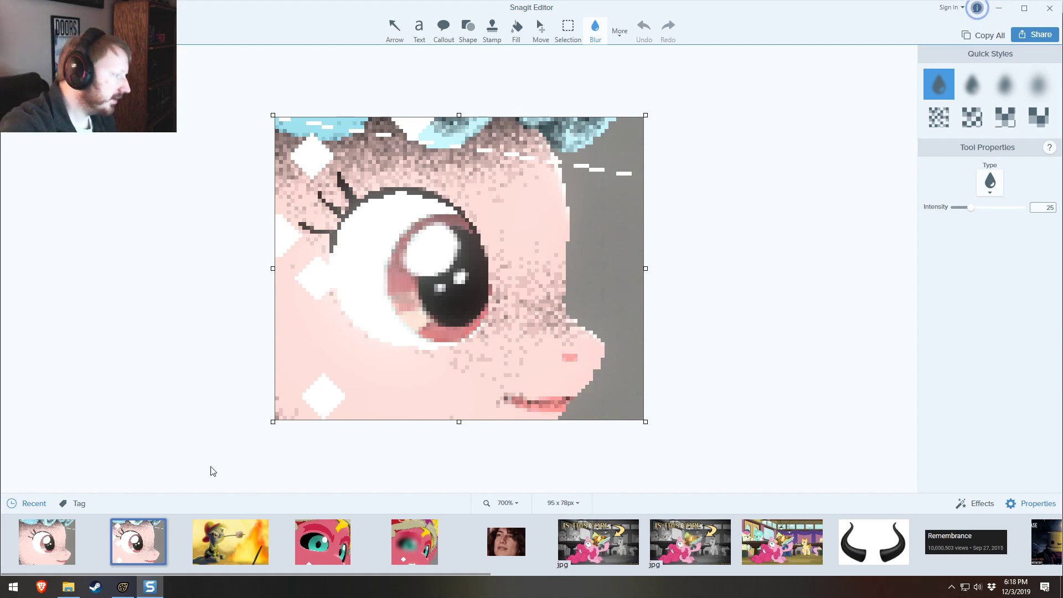
{"action": "left_click", "coordinate": [49, 540]}
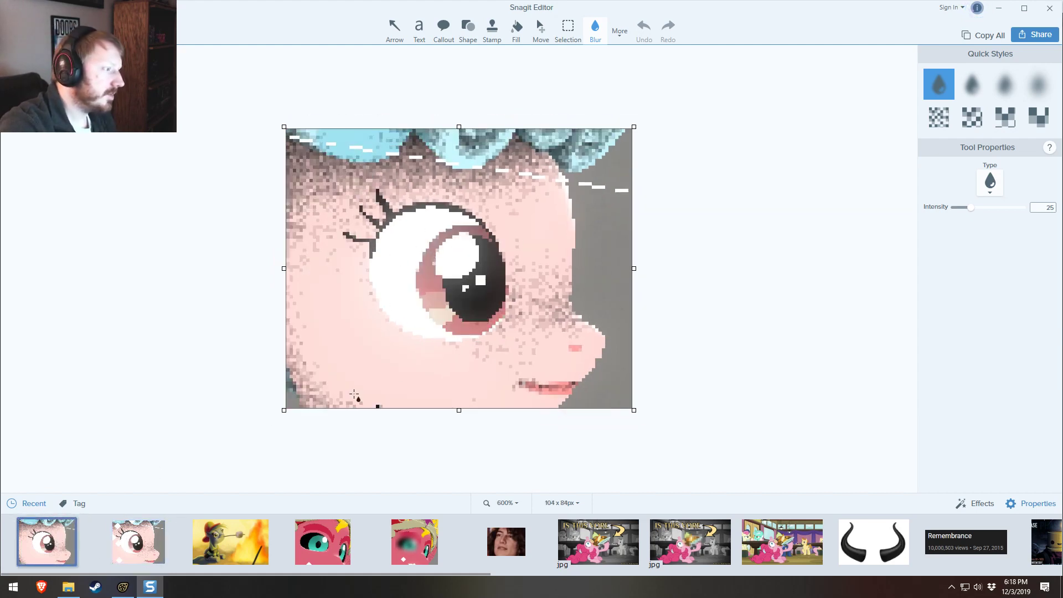
{"action": "left_click", "coordinate": [141, 540]}
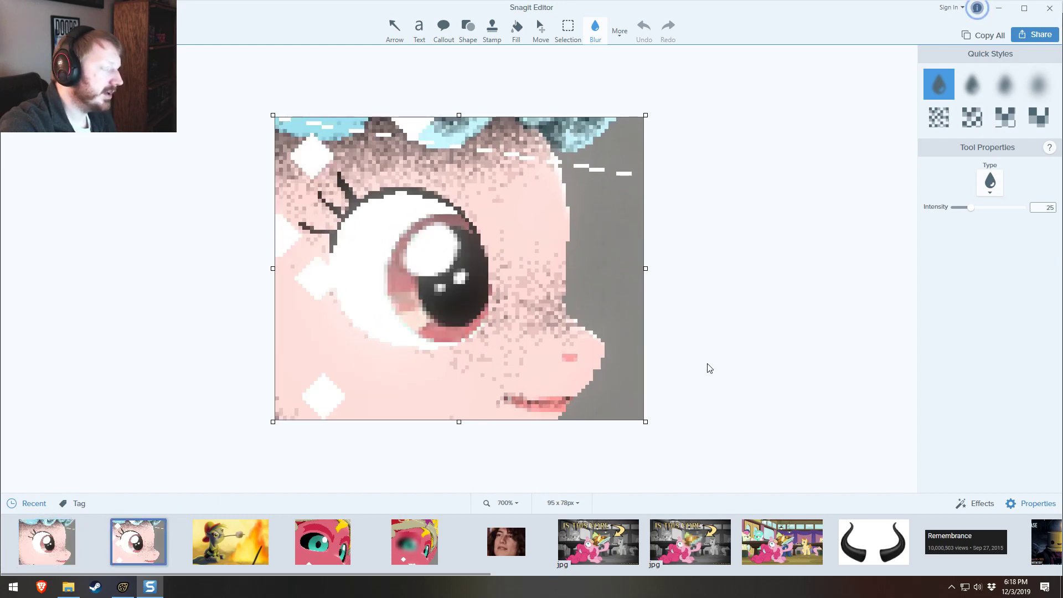
{"action": "left_click", "coordinate": [1049, 7]}
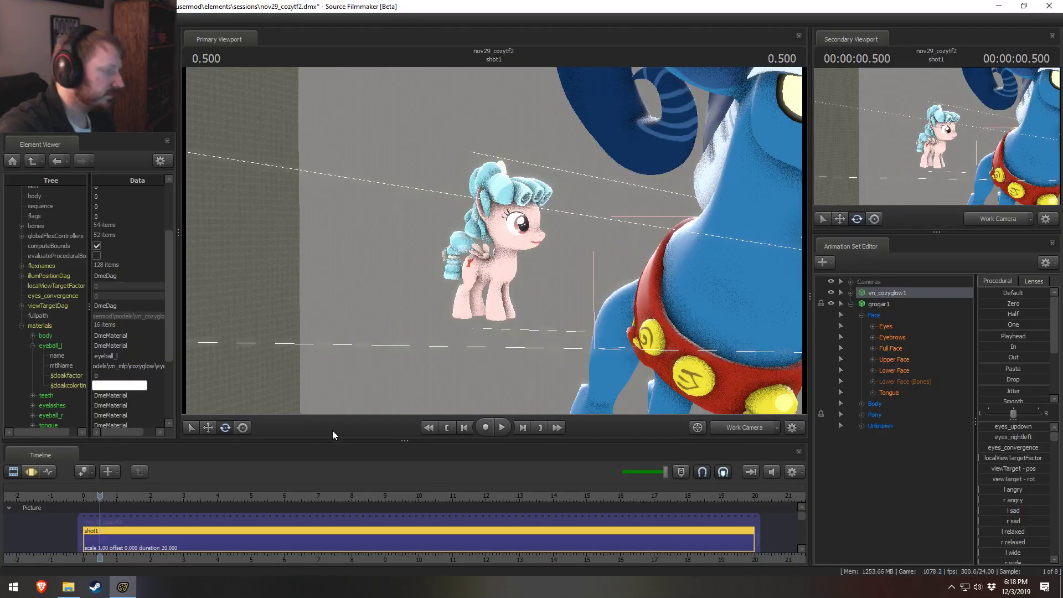
{"action": "left_click", "coordinate": [68, 587]}
{"action": "left_click", "coordinate": [995, 437]}
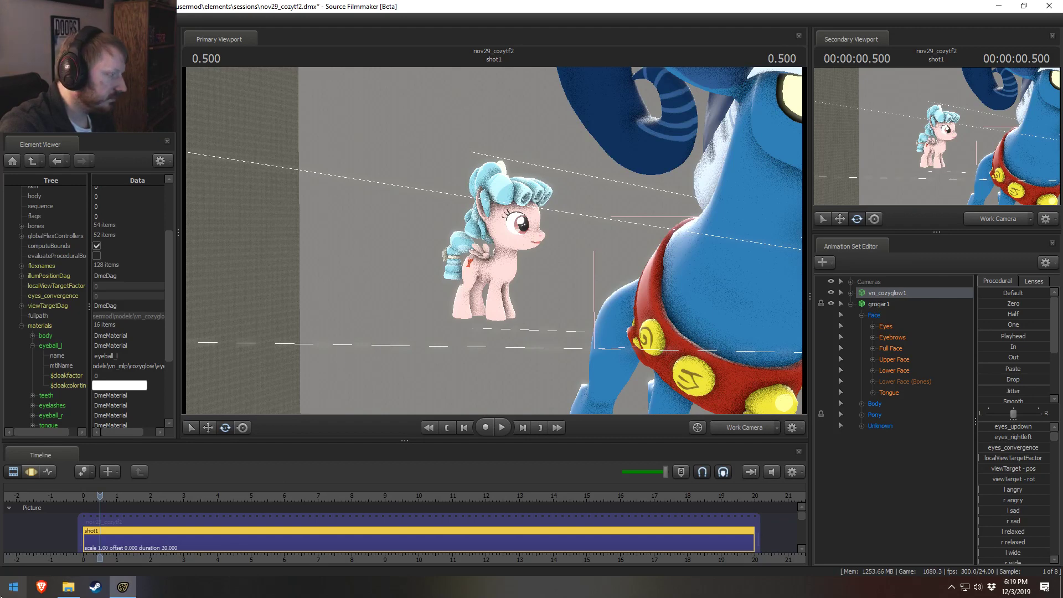
{"action": "left_click", "coordinate": [13, 587]}
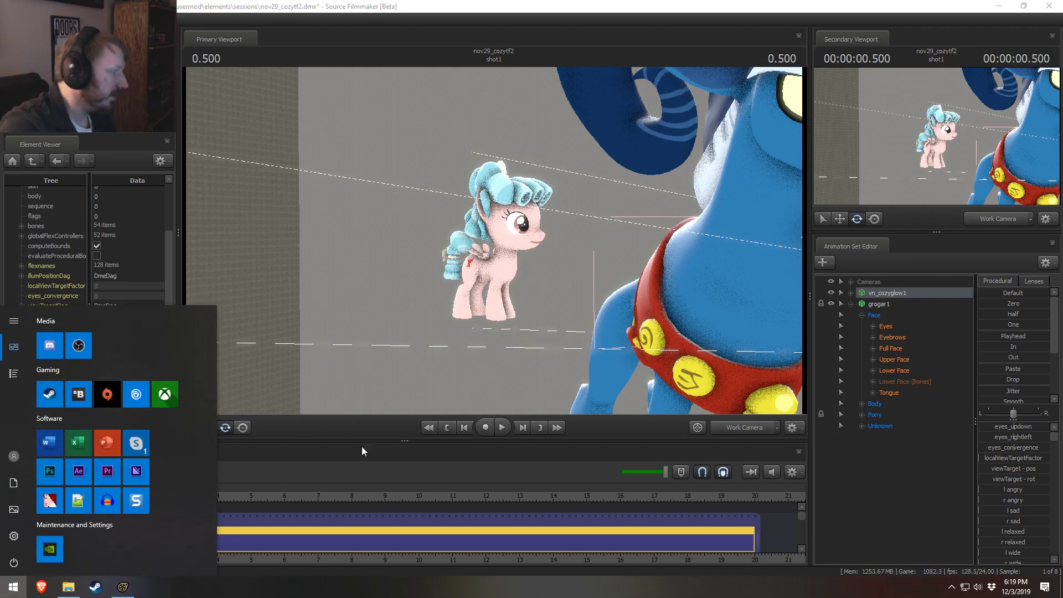
{"action": "left_click", "coordinate": [423, 2]}
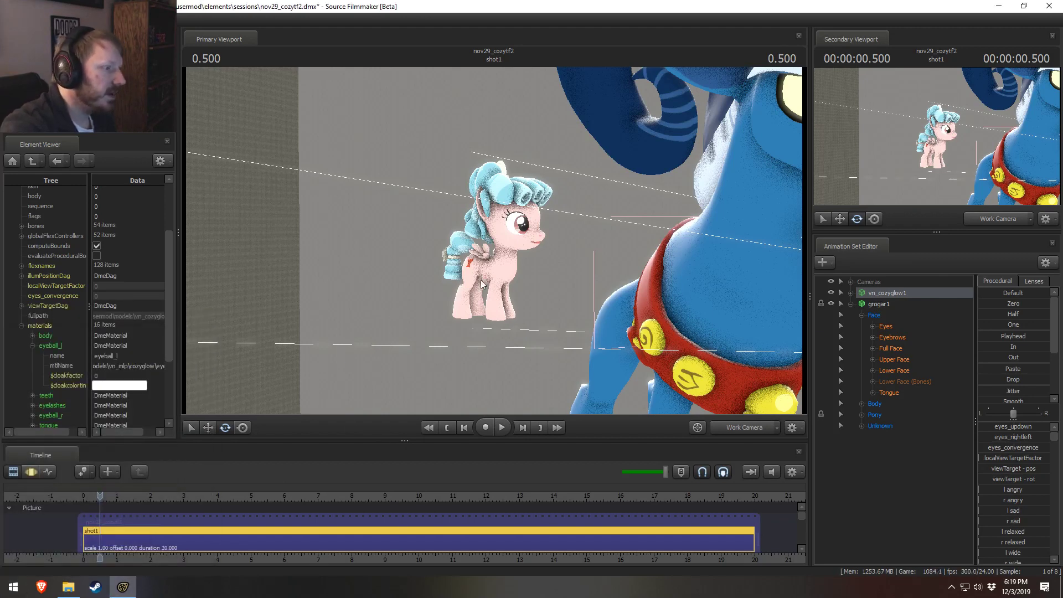
Step: View vn_cozyglow1 and grogar1 together from farther away and from the opposite side in the primary viewport
{"action": "left_click_drag", "start_coordinate": [561, 245], "coordinate": [672, 235]}
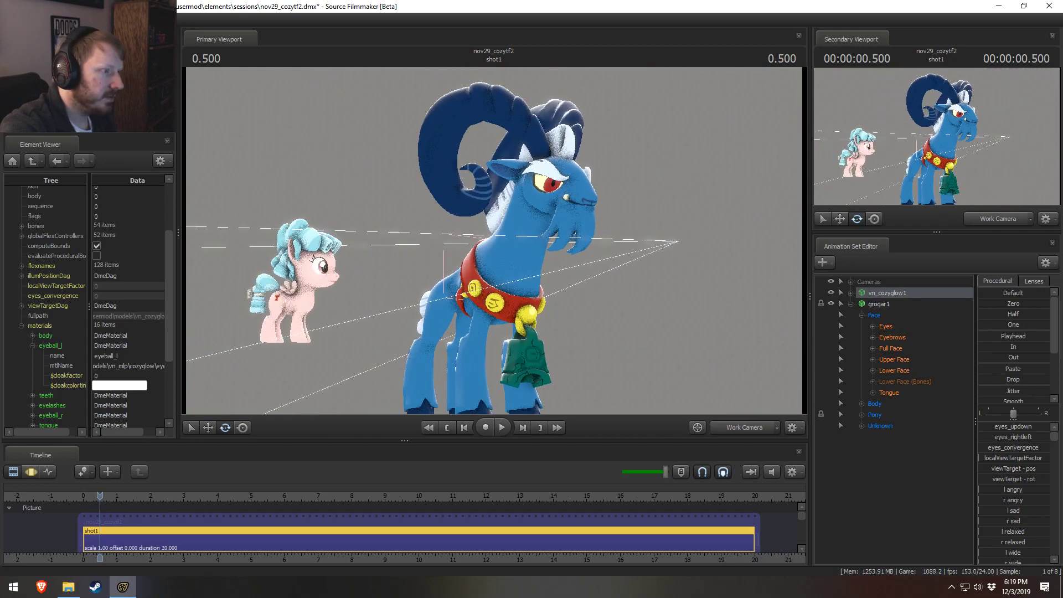
{"action": "key", "text": "s"}
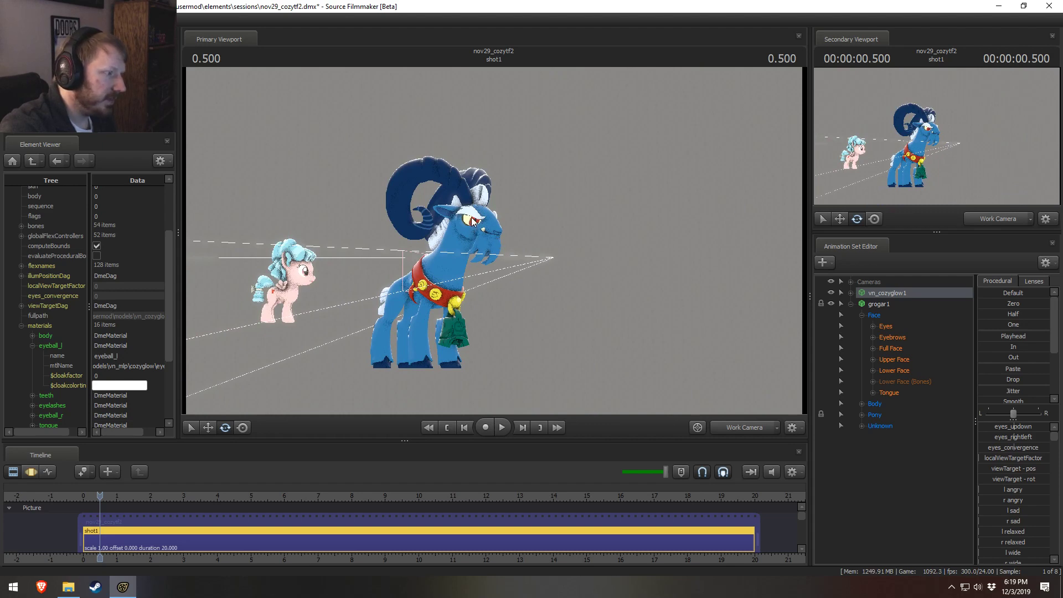
{"action": "key", "text": "d"}
{"action": "left_click_drag", "start_coordinate": [477, 224], "coordinate": [418, 258]}
{"action": "key", "text": "d"}
{"action": "left_click_drag", "start_coordinate": [354, 255], "coordinate": [310, 265]}
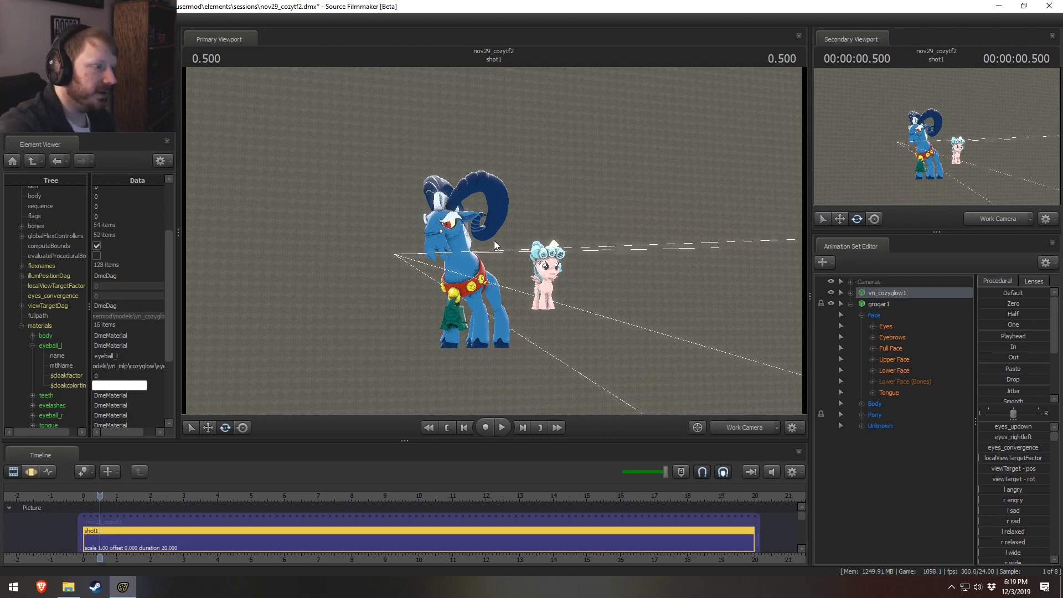
Step: Look through the main camera, return to the work camera, and check the Progressive Refinement settings without changing them
{"action": "left_click", "coordinate": [743, 430]}
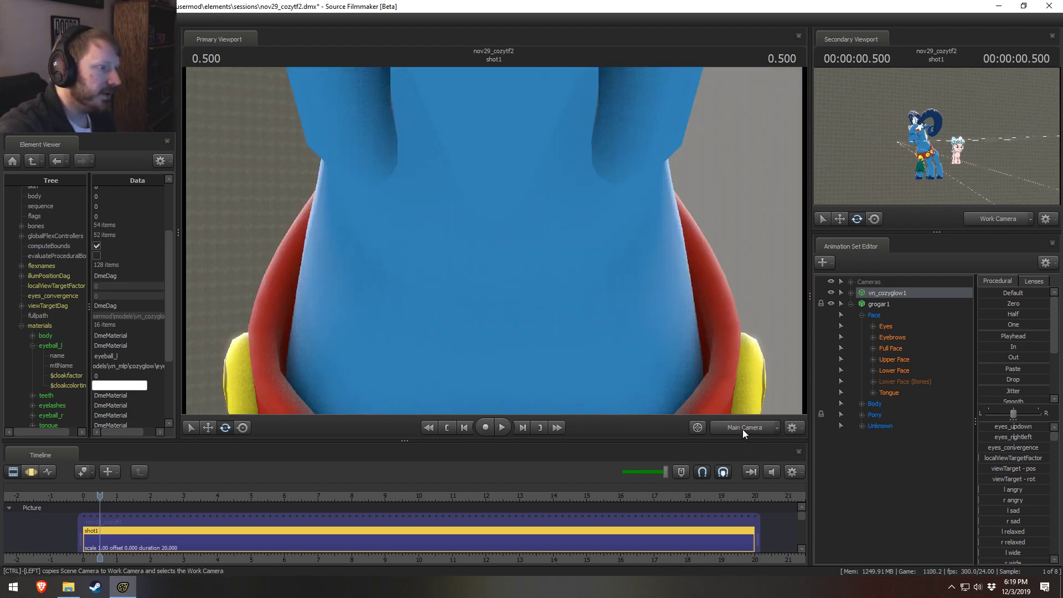
{"action": "left_click", "coordinate": [730, 428]}
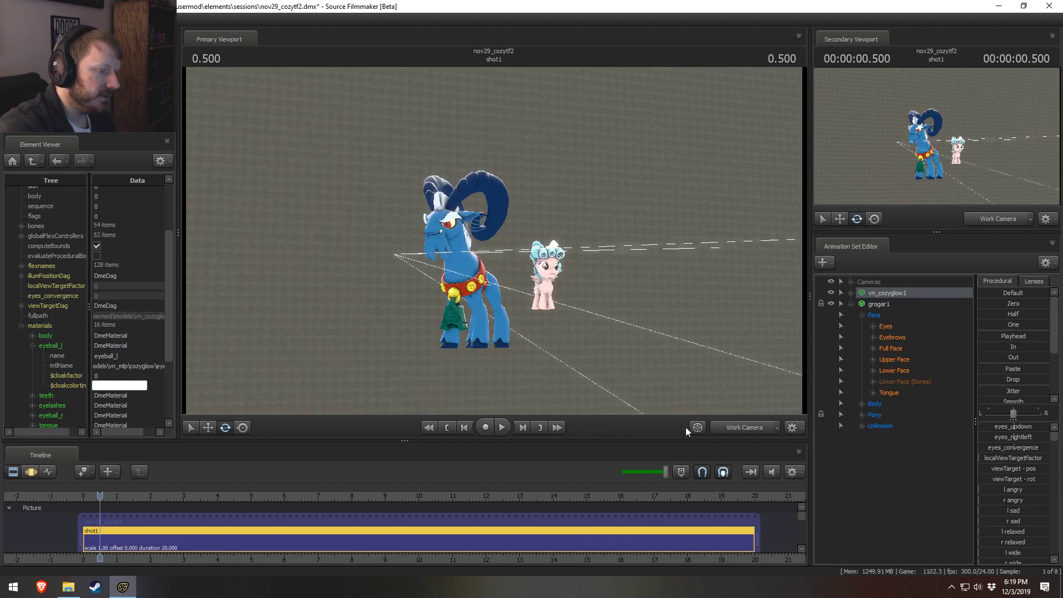
{"action": "right_click", "coordinate": [598, 350]}
{"action": "left_click", "coordinate": [628, 353]}
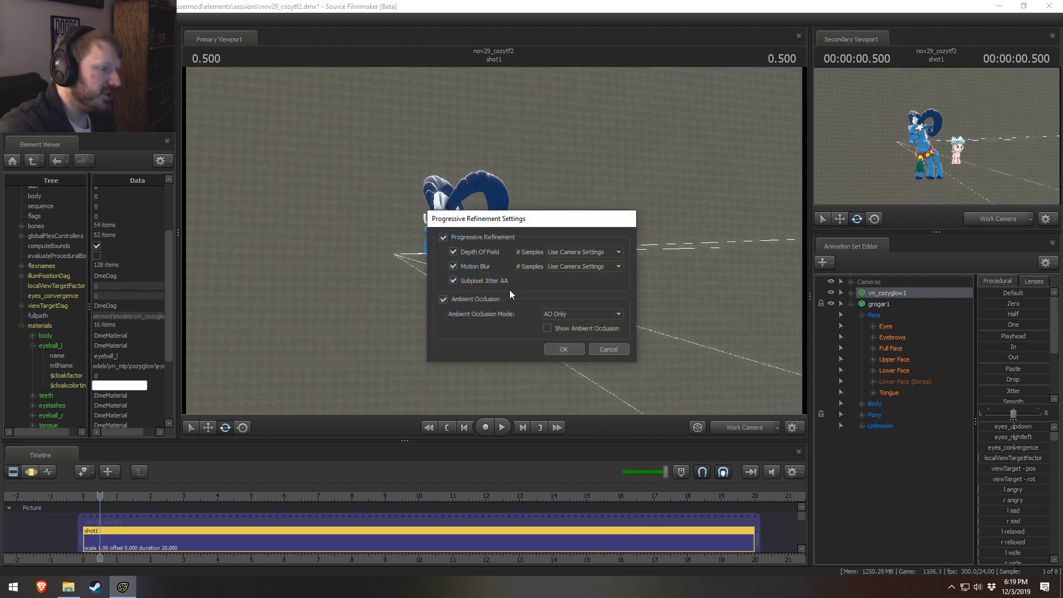
{"action": "left_click", "coordinate": [609, 351]}
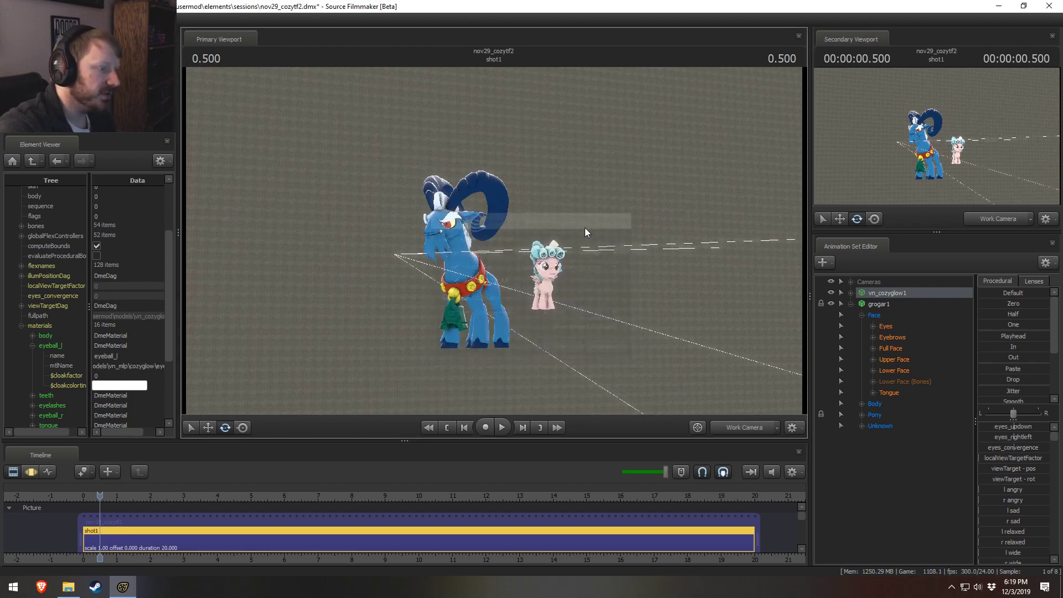
Step: Look closely at vn_cozyglow1 beside grogar1 and view its animation by switching between the Graph Editor and Motion Editor
{"action": "left_click_drag", "start_coordinate": [584, 228], "coordinate": [515, 244]}
{"action": "key", "text": "s"}
{"action": "key", "text": "w"}
{"action": "key", "text": "a"}
{"action": "key", "text": "F3"}
{"action": "key", "text": "F2"}
{"action": "key", "text": "F3"}
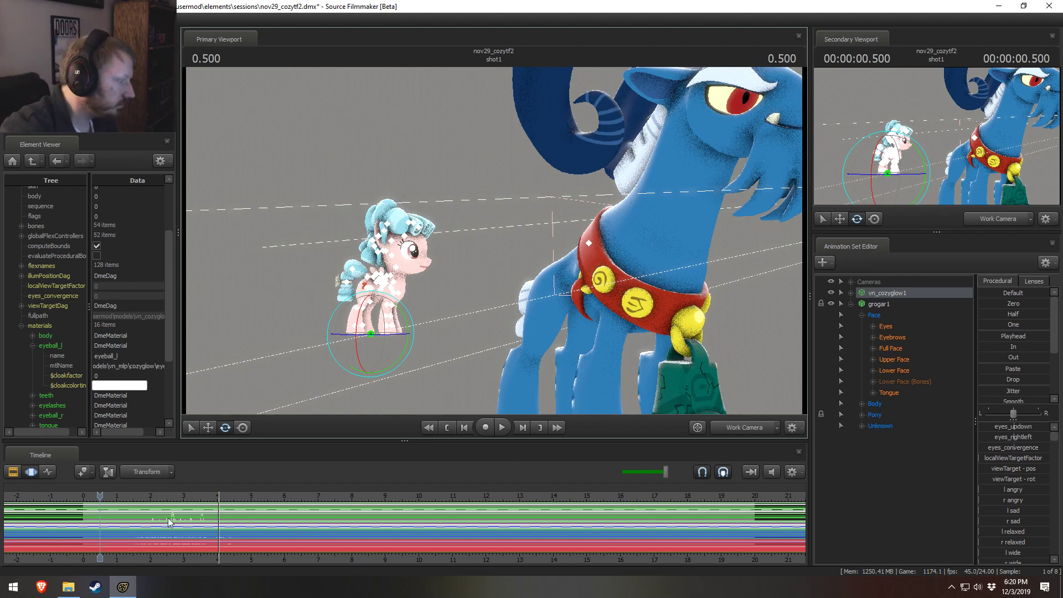
Step: Play the first Dialog clip in the Clip Editor from 1.291 and watch vn_cozyglow1's lip sync
{"action": "left_click", "coordinate": [126, 497]}
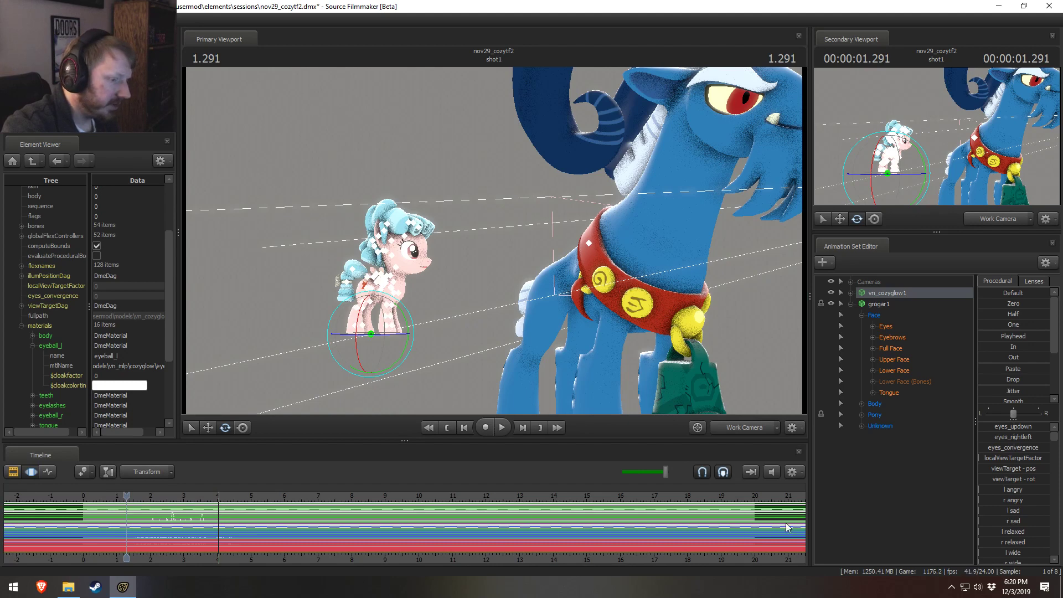
{"action": "key", "text": "F1"}
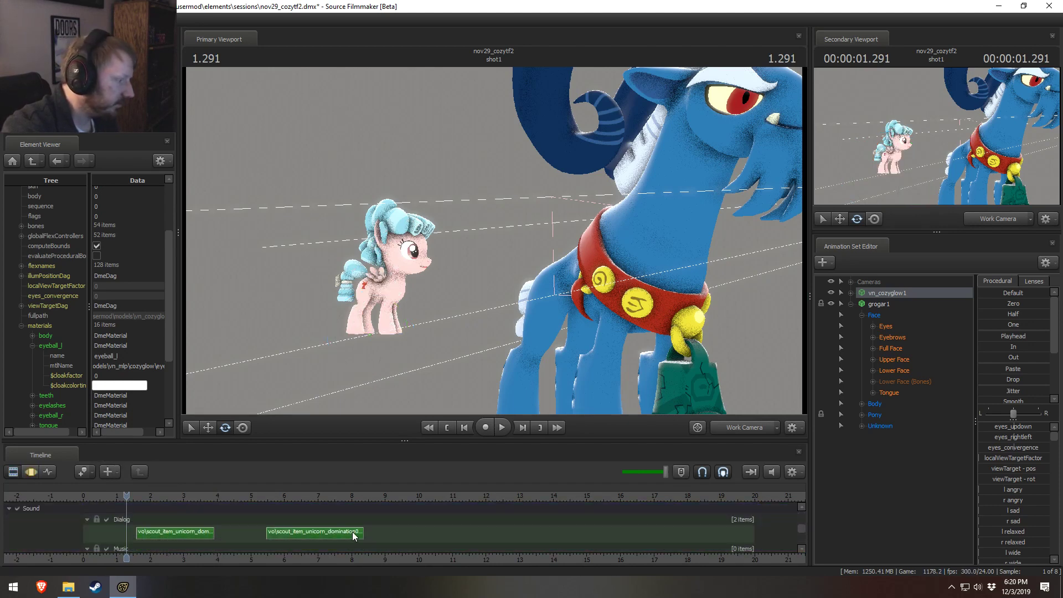
{"action": "right_click", "coordinate": [341, 534]}
{"action": "left_click_drag", "start_coordinate": [136, 497], "coordinate": [128, 495]}
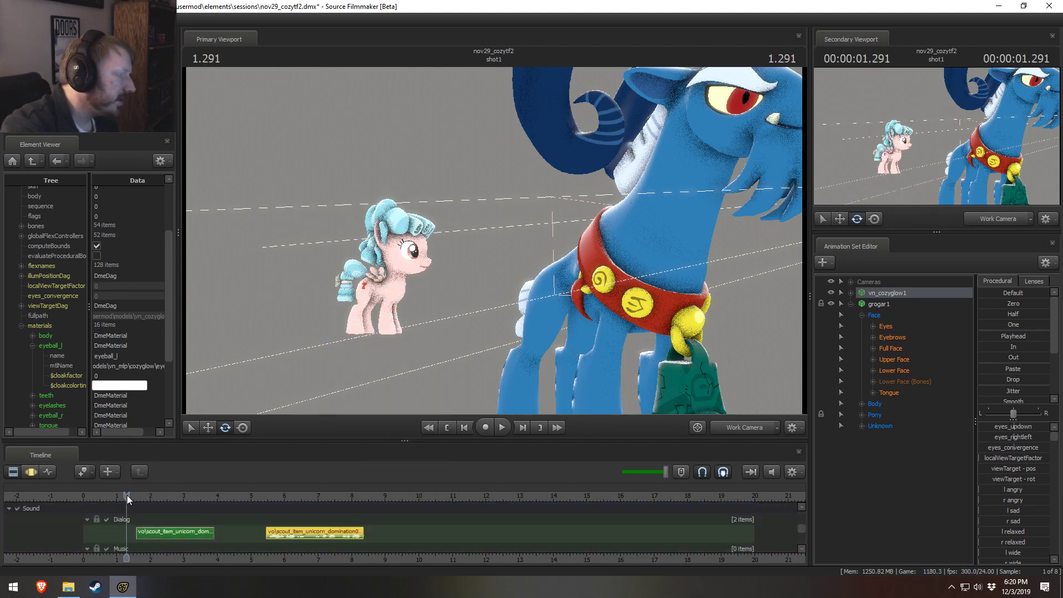
{"action": "key", "text": "space"}
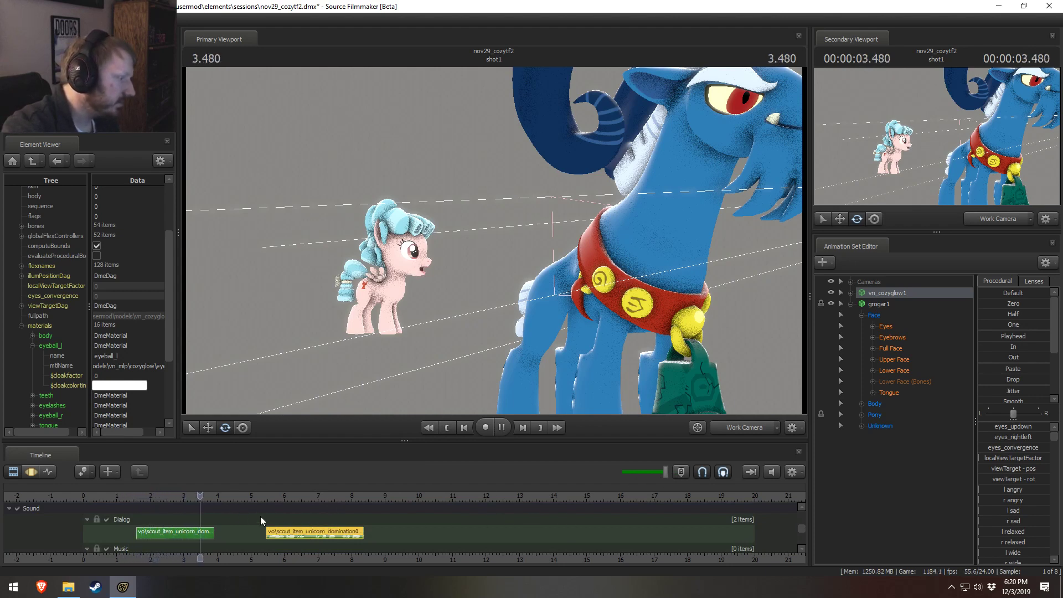
{"action": "key", "text": "space"}
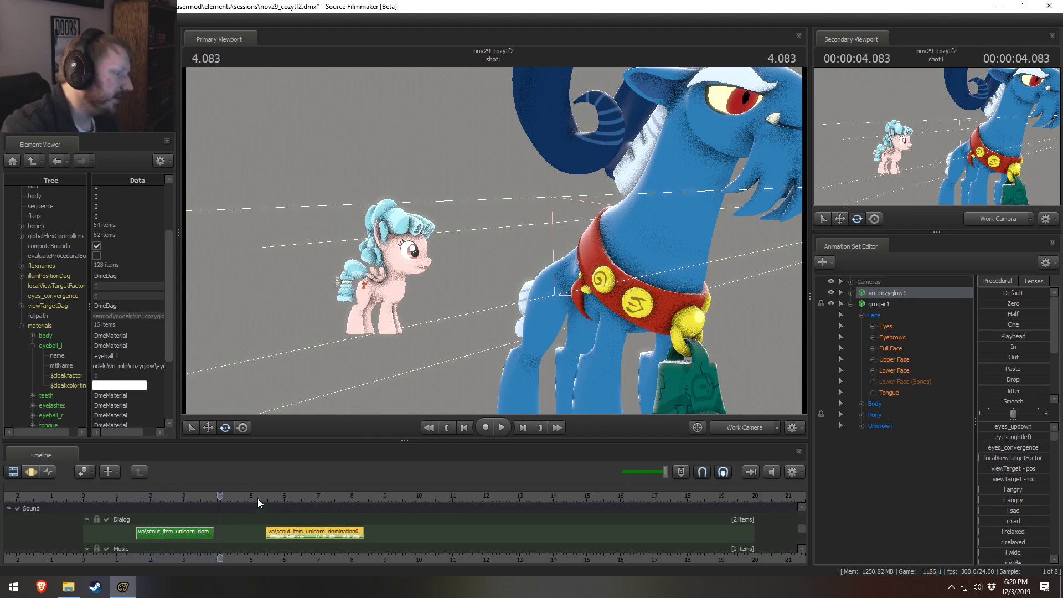
Step: Play the second Dialog clip from just before its start and stop playback after it ends
{"action": "left_click", "coordinate": [258, 497]}
{"action": "key", "text": "space"}
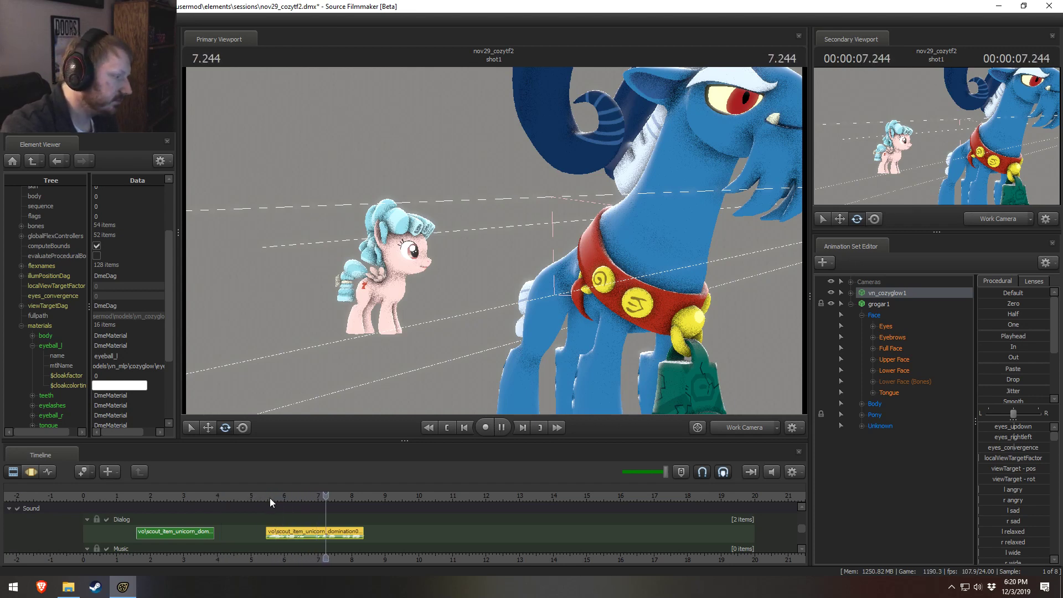
{"action": "key", "text": "space"}
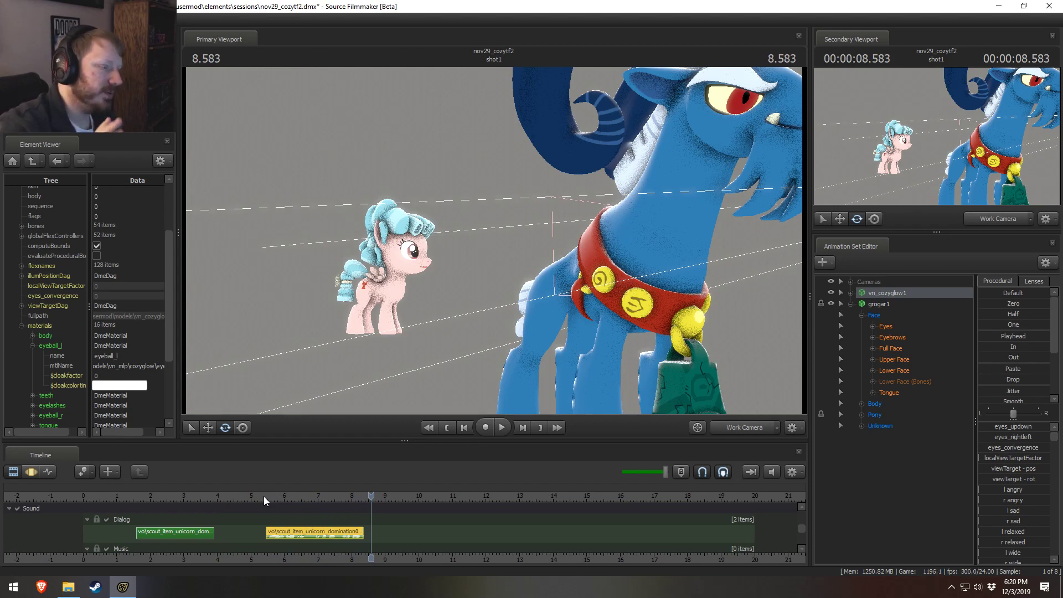
{"action": "right_click", "coordinate": [310, 536]}
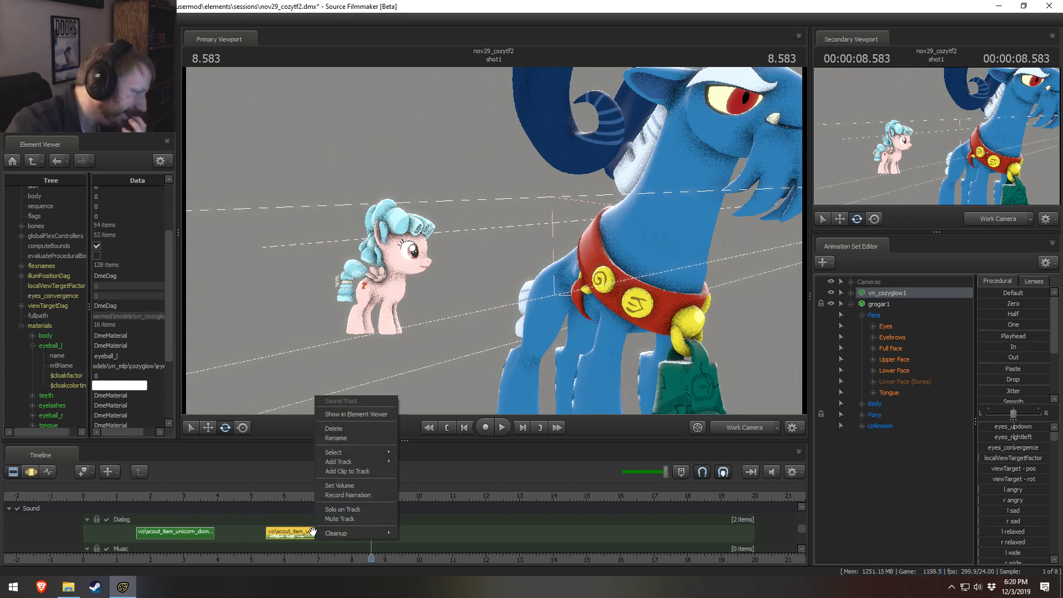
{"action": "left_click", "coordinate": [344, 428]}
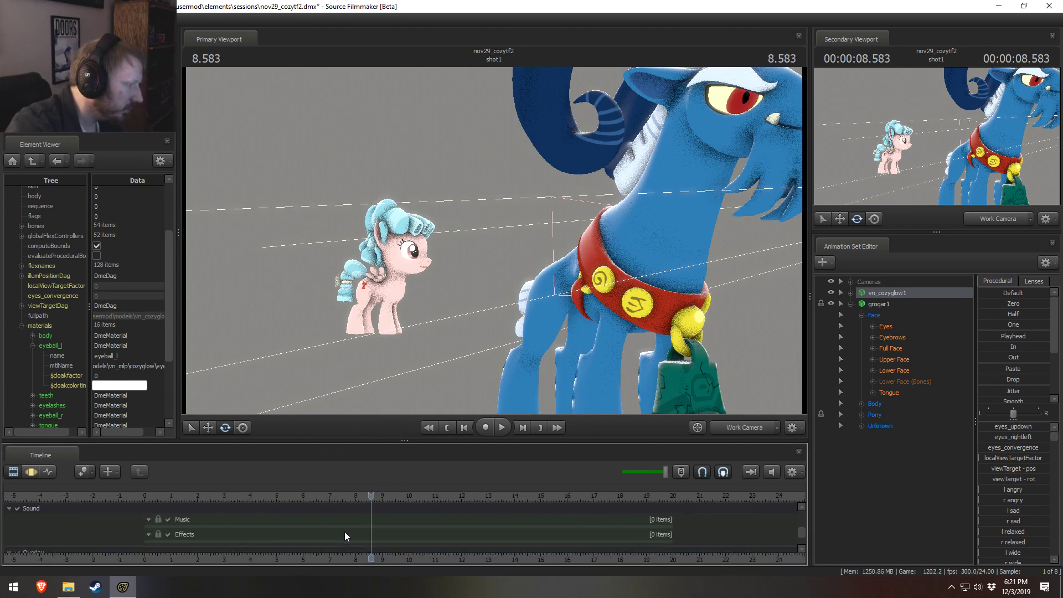
{"action": "key", "text": "ctrl+z"}
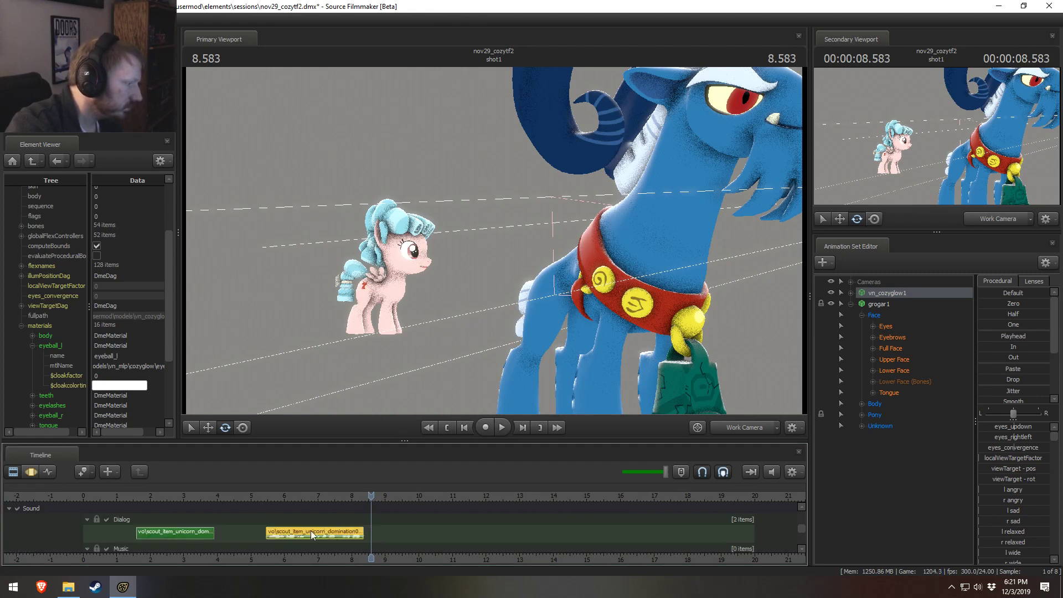
Step: Delete the second scout unicorn domination sound clip from the Dialog track
{"action": "right_click", "coordinate": [326, 532]}
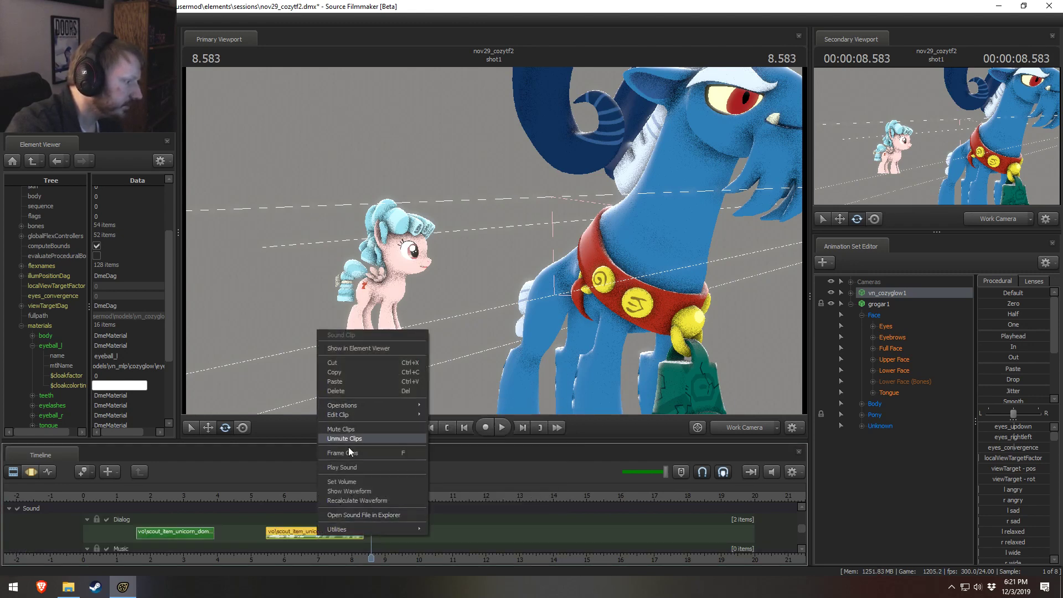
{"action": "right_click", "coordinate": [303, 530]}
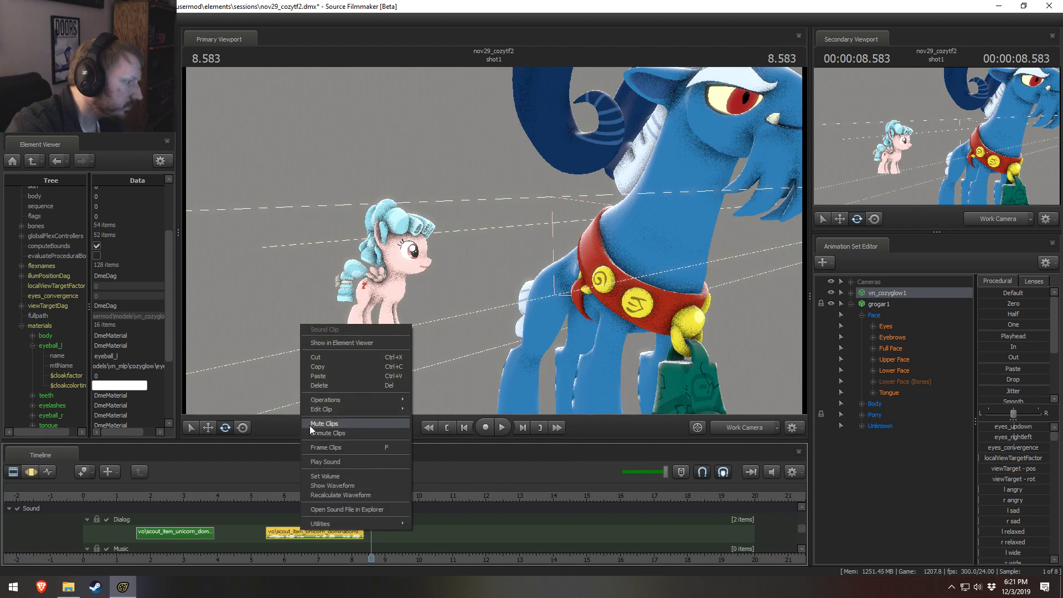
{"action": "left_click", "coordinate": [330, 384]}
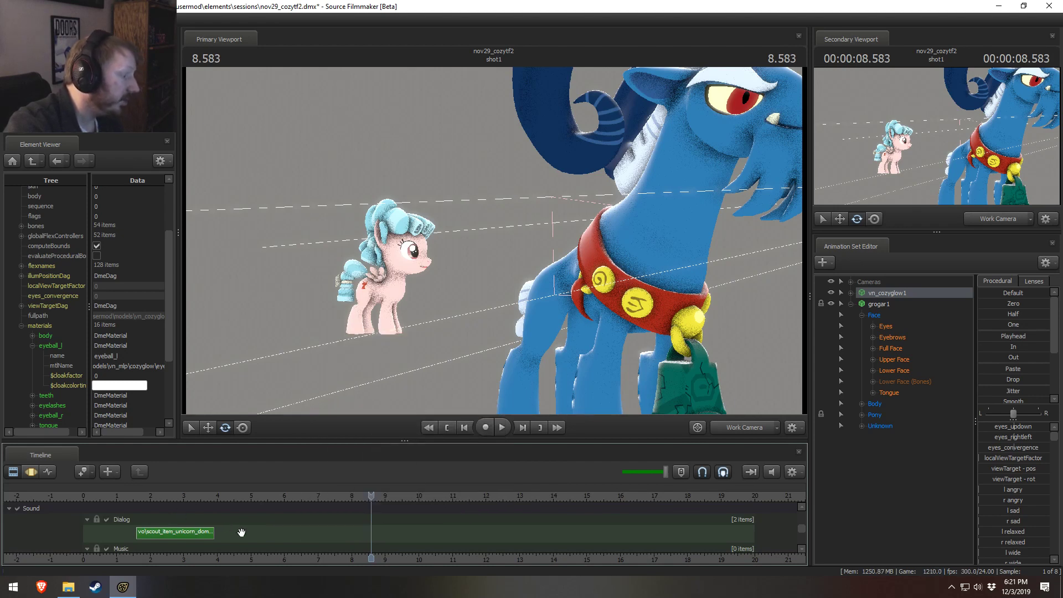
Step: Place the playhead at 5.291 and save the session
{"action": "left_click", "coordinate": [260, 495]}
{"action": "scroll", "coordinate": [257, 517], "scroll_direction": "up", "scroll_amount": 3}
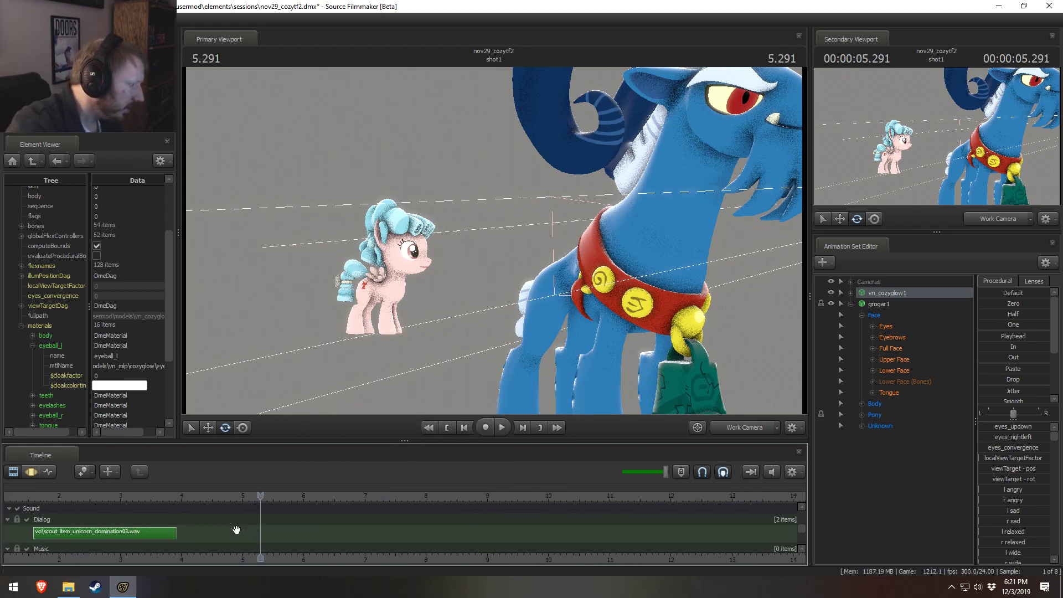
{"action": "key", "text": "ctrl+s"}
Step: Start adding a clip to the Dialog track and filter the WAV sound files by "unicorn"
{"action": "right_click", "coordinate": [232, 533]}
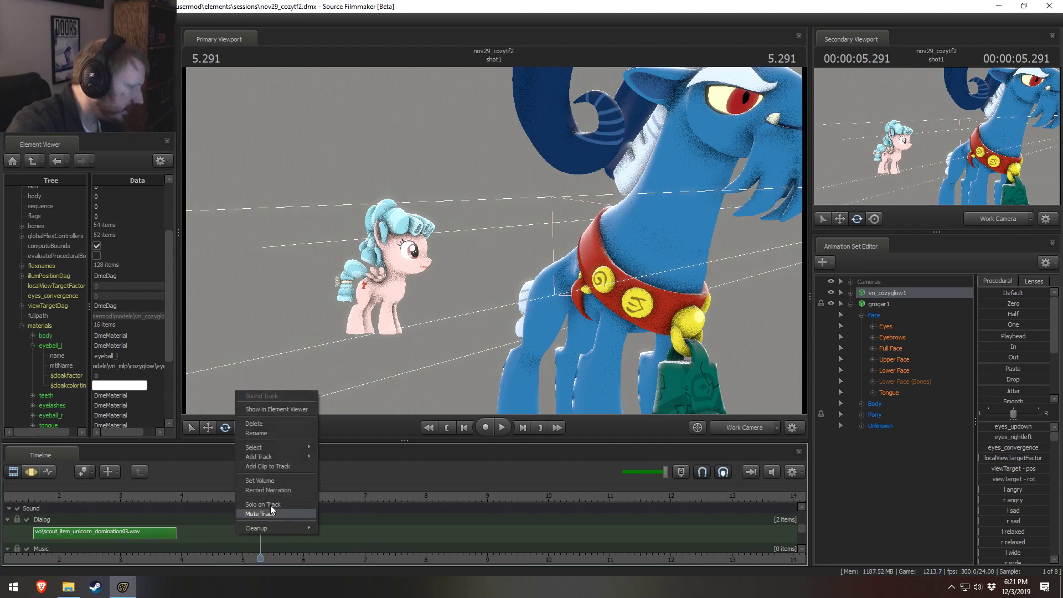
{"action": "left_click", "coordinate": [274, 467]}
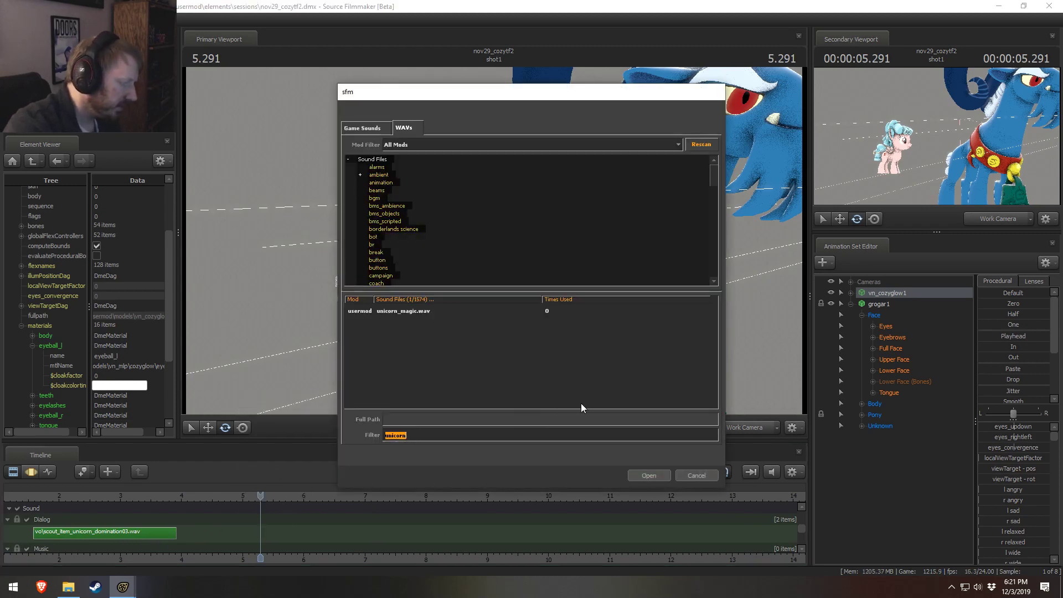
{"action": "type", "text": "scout"}
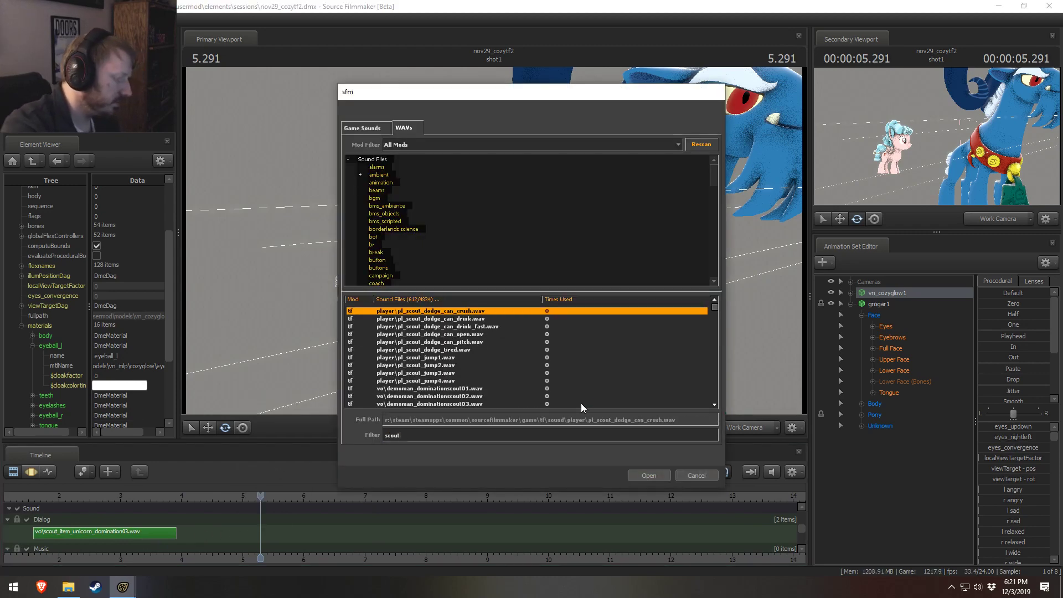
{"action": "key", "text": "BackSpace"}
{"action": "key", "text": "BackSpace"}
{"action": "key", "text": "BackSpace"}
{"action": "key", "text": "BackSpace"}
{"action": "key", "text": "BackSpace"}
{"action": "type", "text": "unico"}
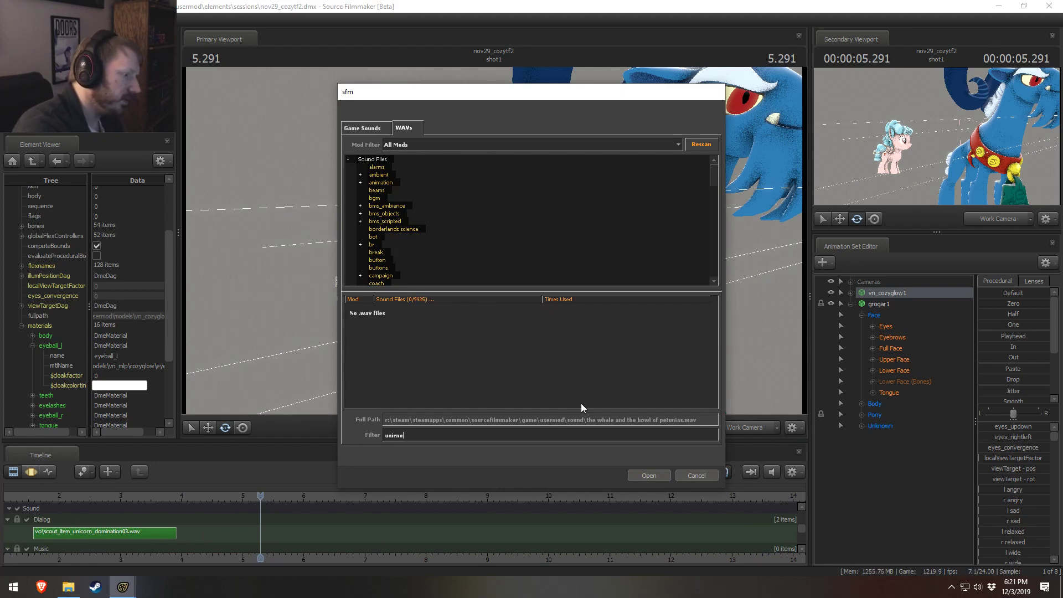
{"action": "type", "text": "rn"}
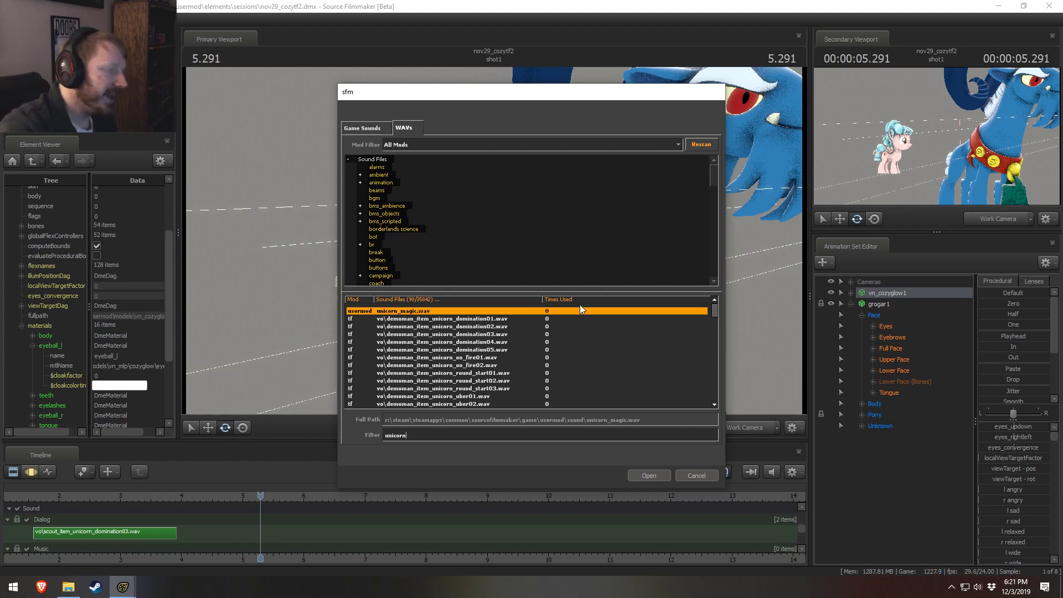
Step: Look through the filtered unicorn sound files for the different Team Fortress 2 classes, from engineer and heavy to scout, sniper and soldier
{"action": "scroll", "coordinate": [438, 389], "scroll_direction": "down", "scroll_amount": 15}
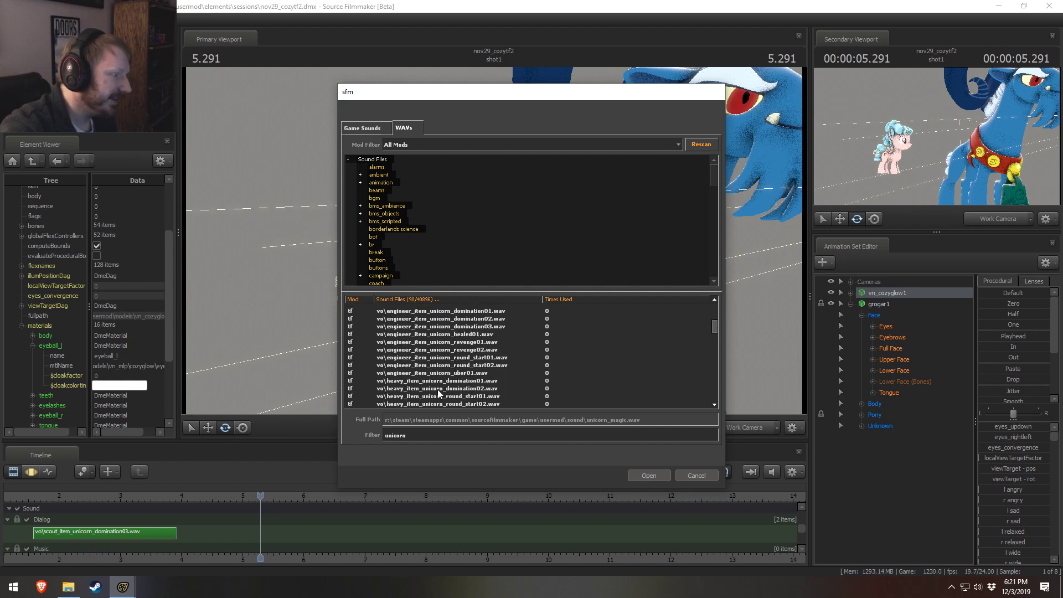
{"action": "scroll", "coordinate": [443, 385], "scroll_direction": "up", "scroll_amount": 3}
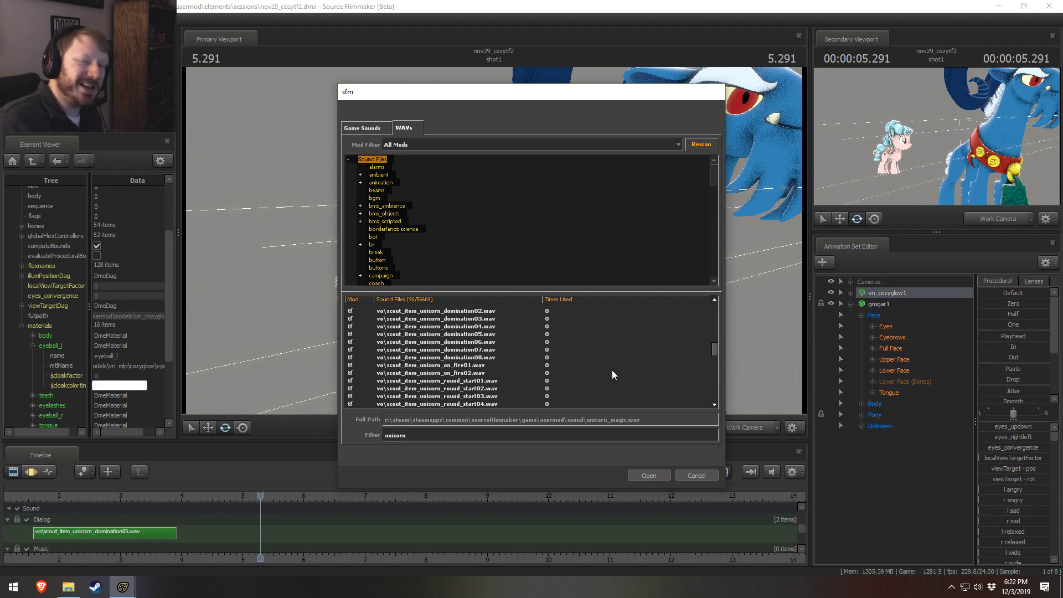
{"action": "scroll", "coordinate": [546, 359], "scroll_direction": "down", "scroll_amount": 8}
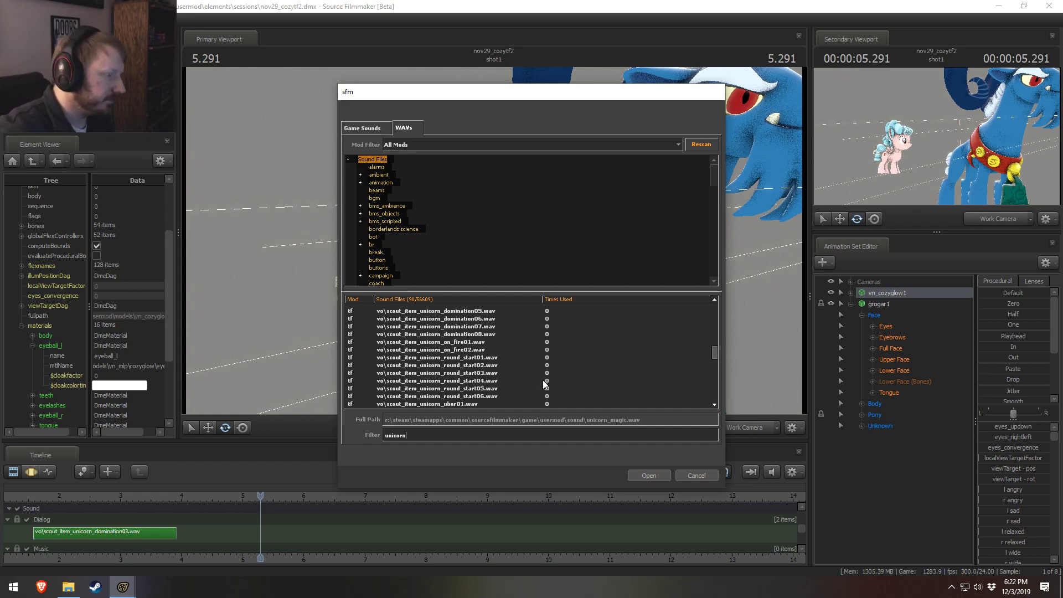
{"action": "scroll", "coordinate": [526, 357], "scroll_direction": "up", "scroll_amount": 5}
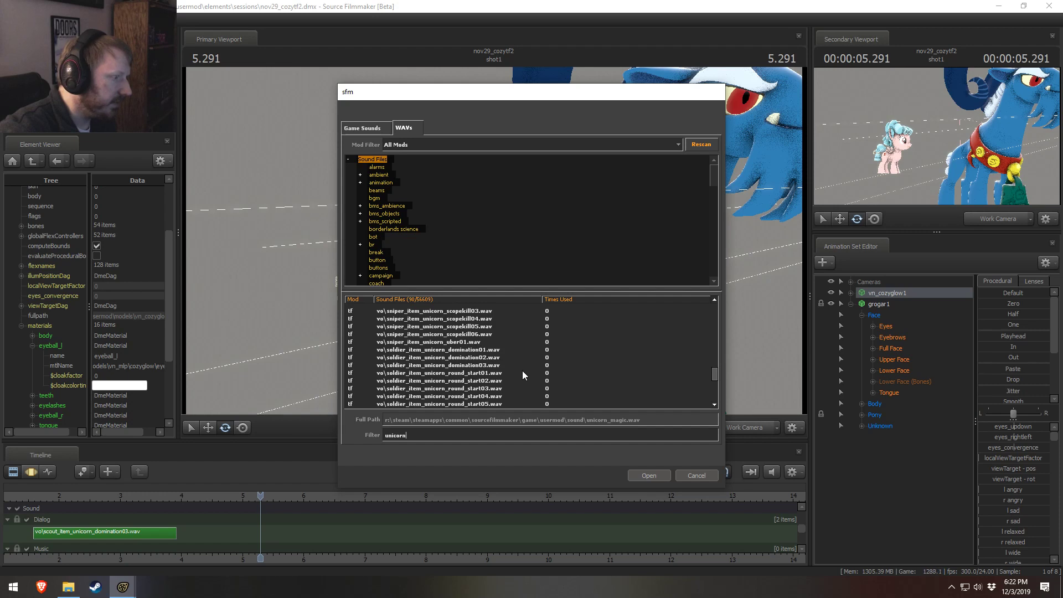
{"action": "scroll", "coordinate": [523, 370], "scroll_direction": "up", "scroll_amount": 6}
{"action": "scroll", "coordinate": [517, 375], "scroll_direction": "down", "scroll_amount": 8}
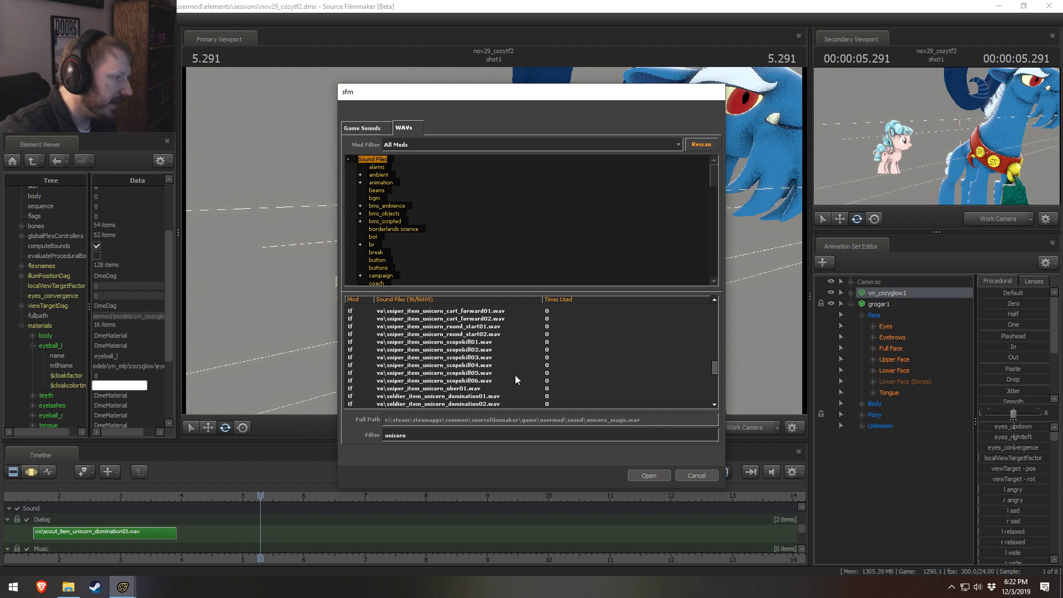
{"action": "scroll", "coordinate": [514, 377], "scroll_direction": "up", "scroll_amount": 10}
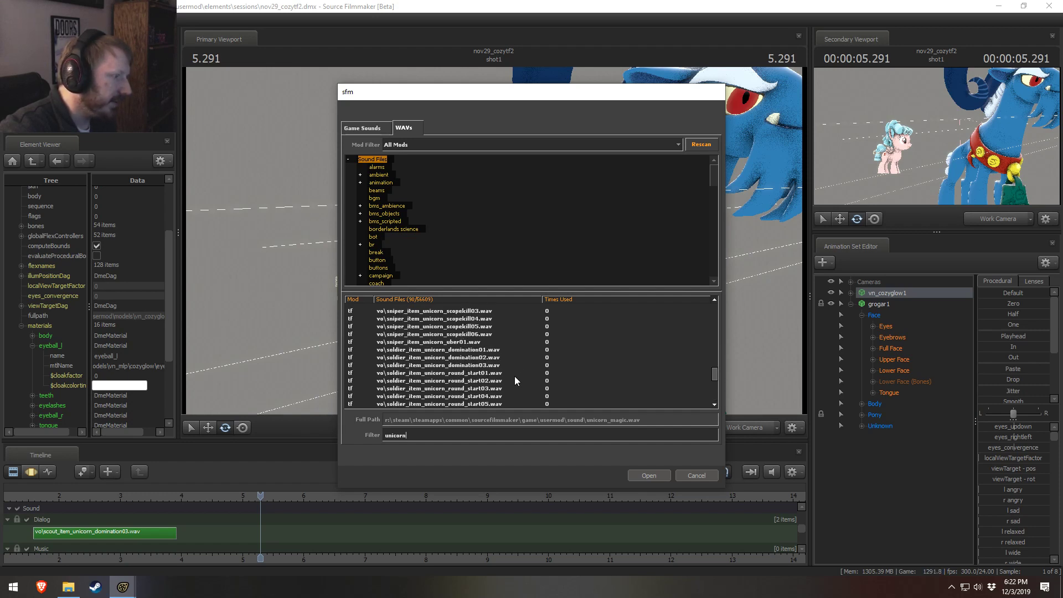
{"action": "scroll", "coordinate": [492, 376], "scroll_direction": "down", "scroll_amount": 5}
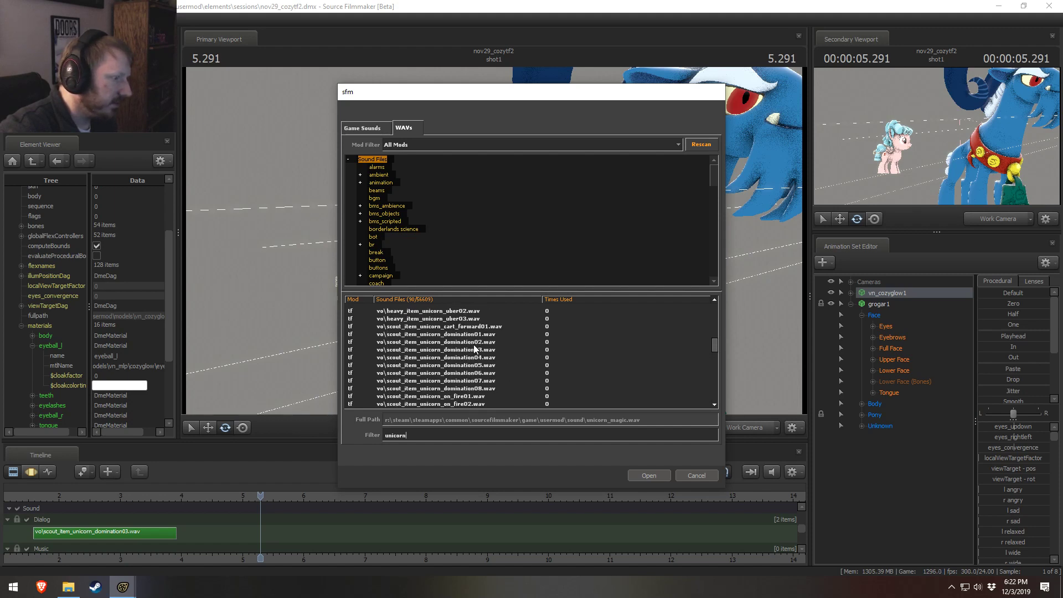
Step: Preview the scout unicorn clips domination01 through domination08, plus cart_forward01
{"action": "left_click", "coordinate": [430, 336]}
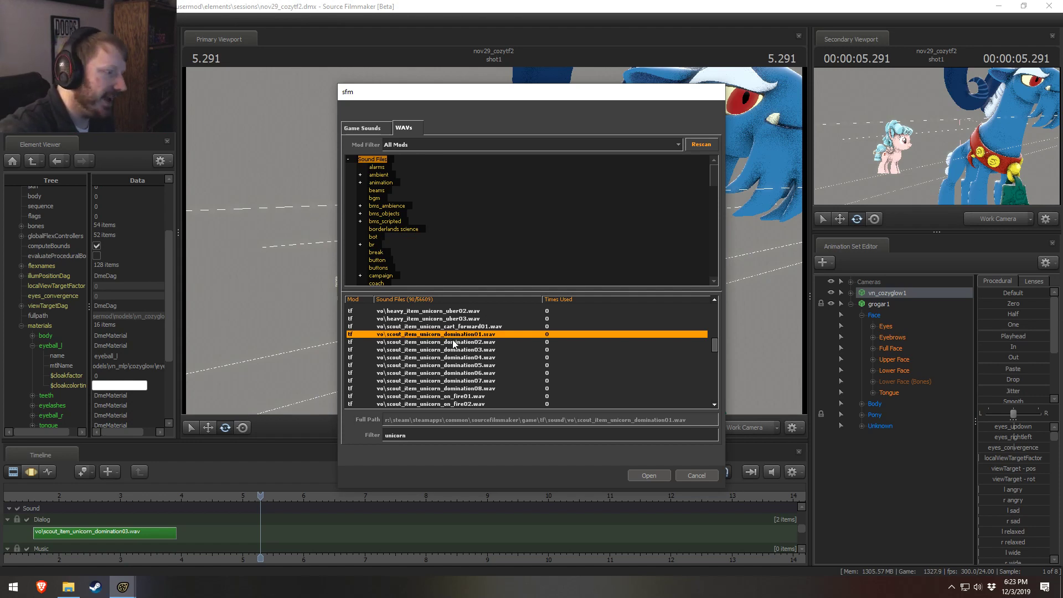
{"action": "left_click", "coordinate": [454, 343]}
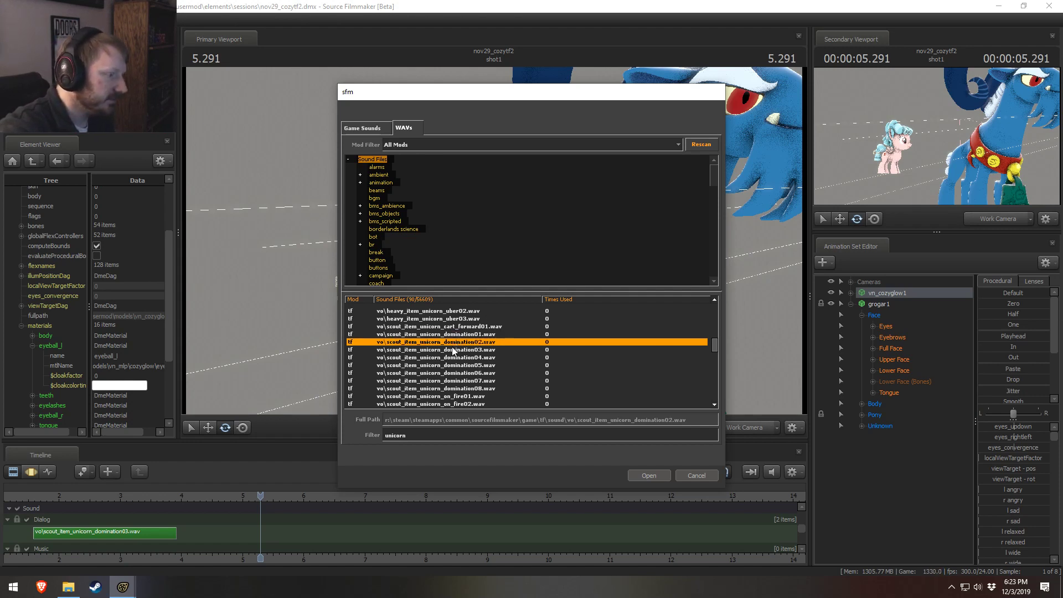
{"action": "left_click", "coordinate": [452, 350]}
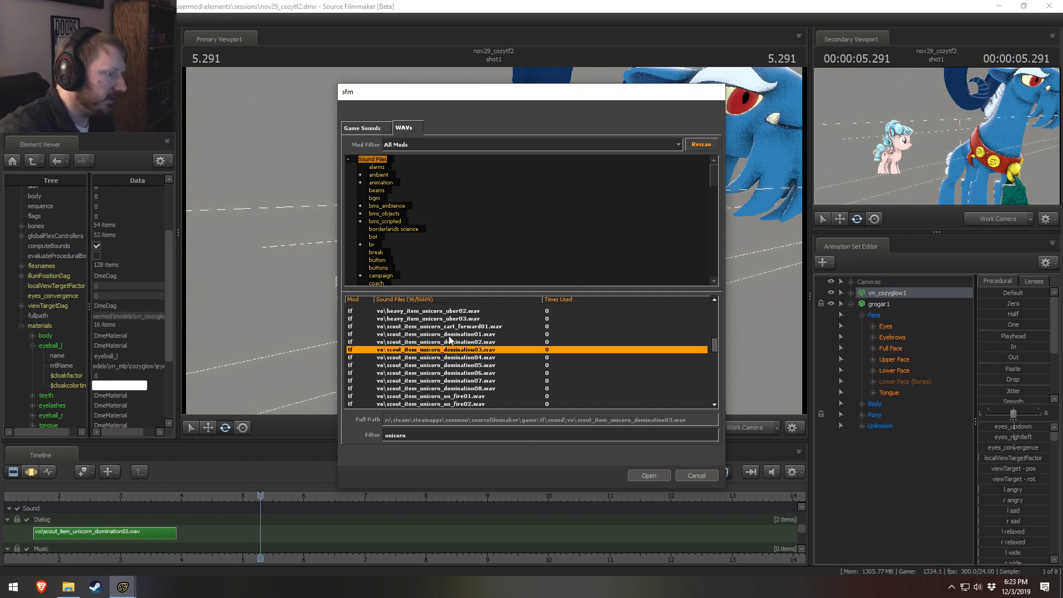
{"action": "left_click", "coordinate": [451, 328]}
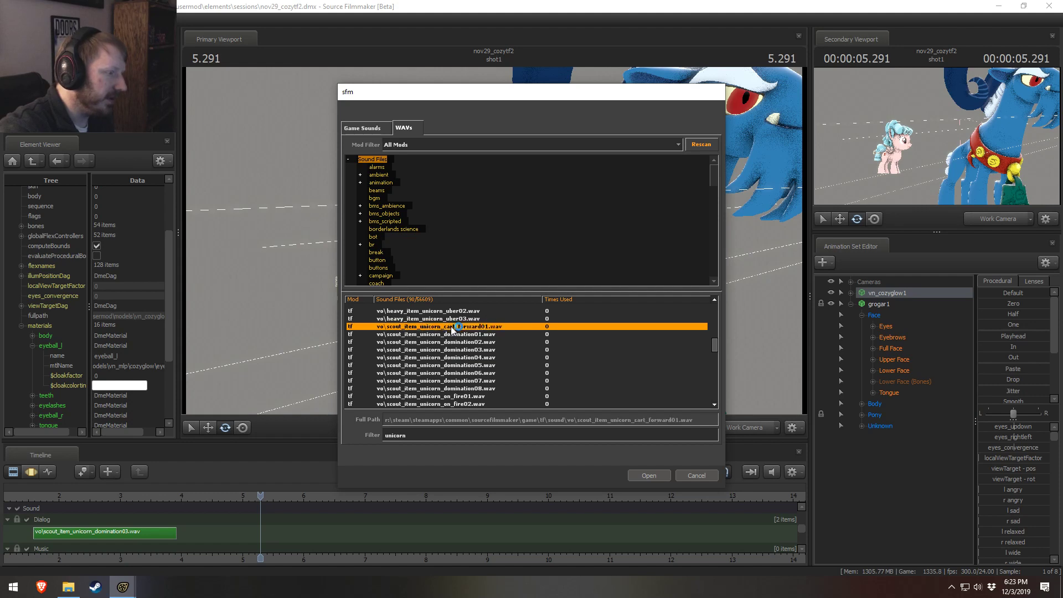
{"action": "left_click", "coordinate": [457, 357]}
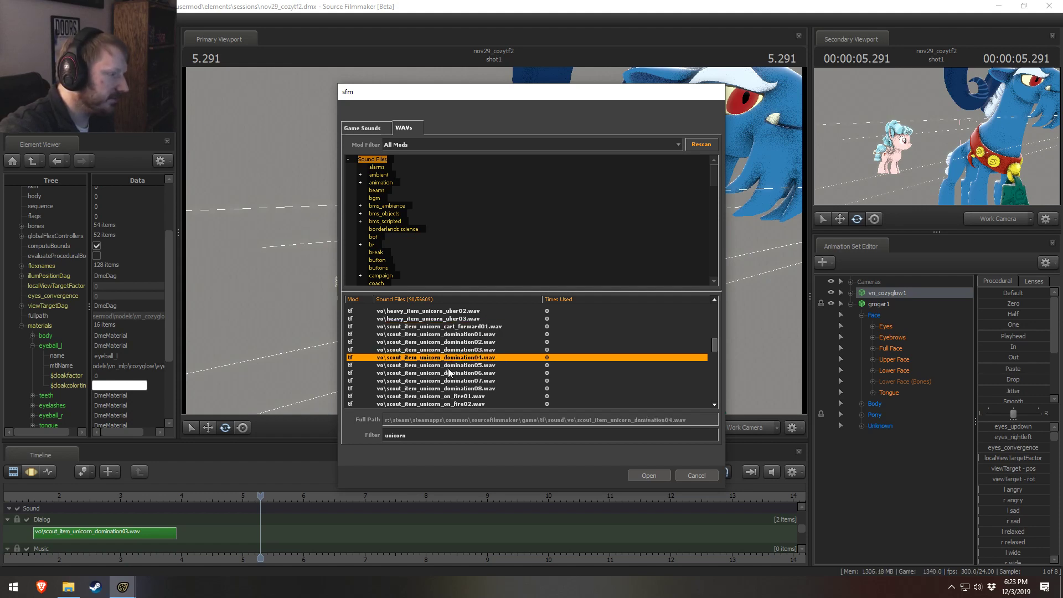
{"action": "left_click", "coordinate": [453, 366]}
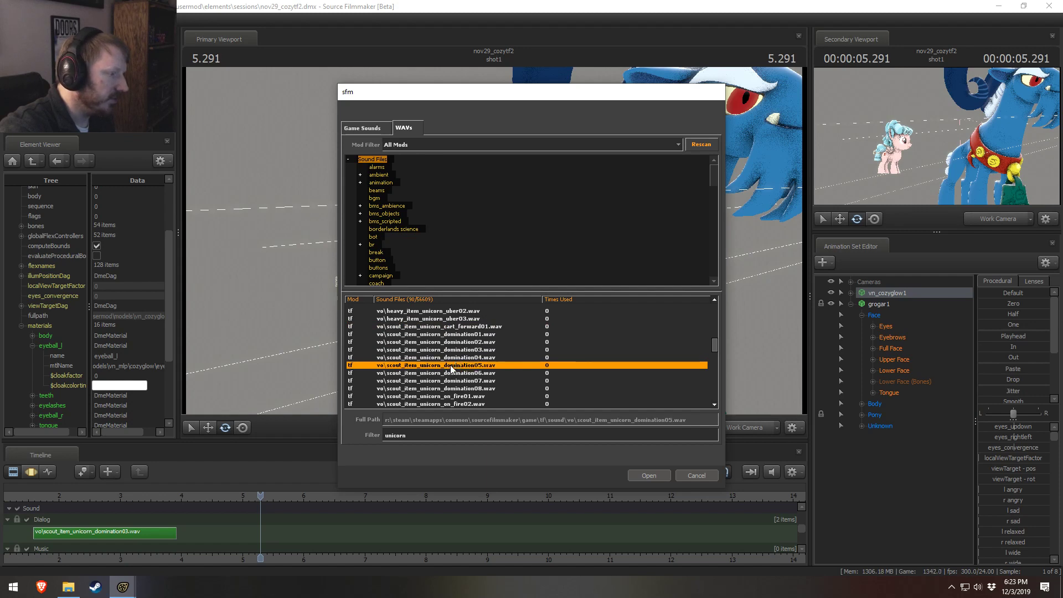
{"action": "left_click", "coordinate": [433, 373]}
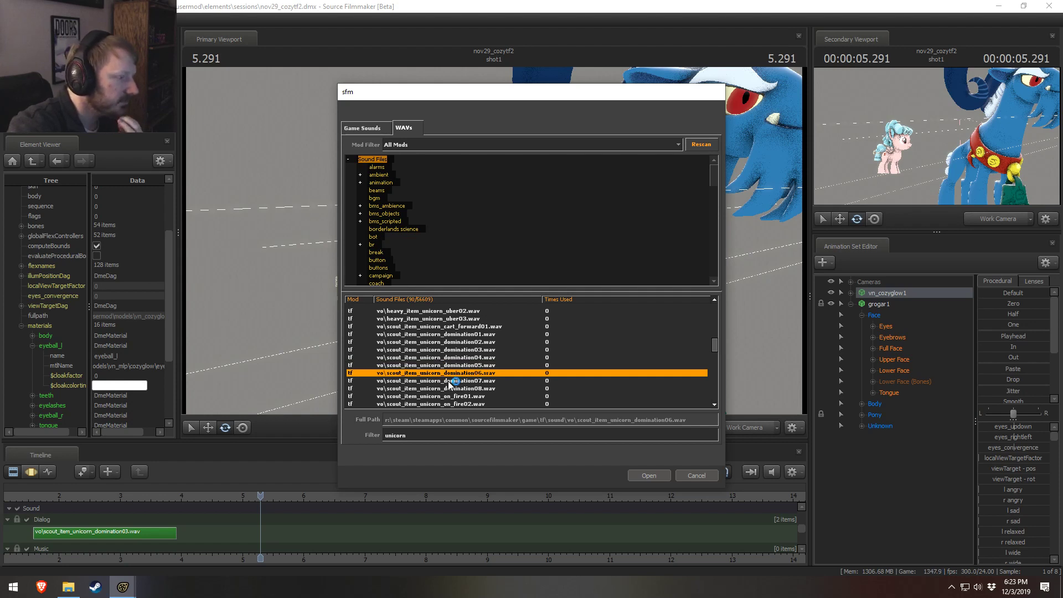
{"action": "left_click", "coordinate": [449, 383]}
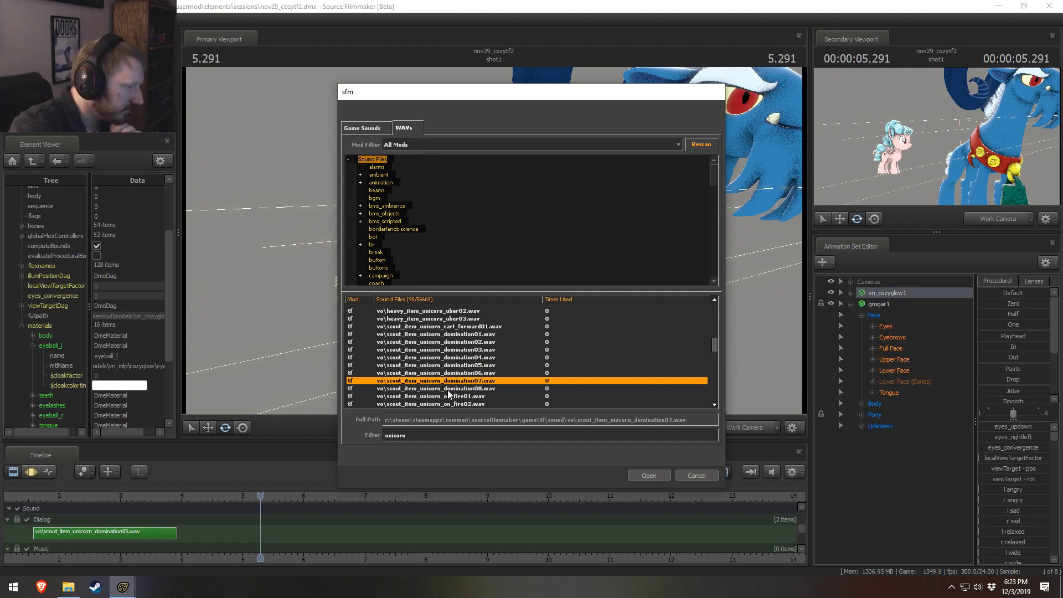
{"action": "left_click", "coordinate": [447, 391]}
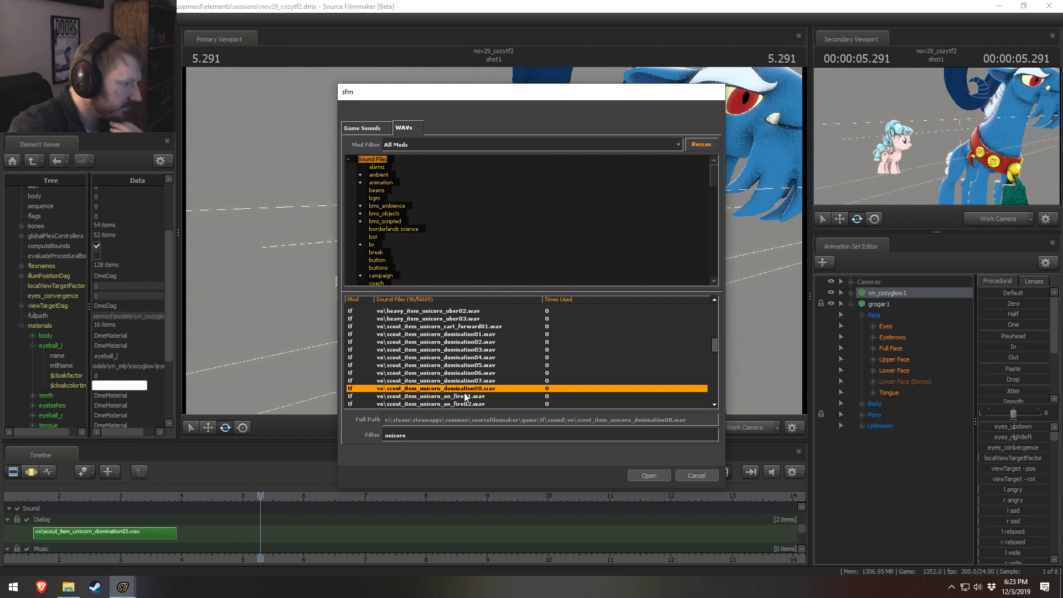
Step: Preview the scout unicorn clips on_fire01, on_fire02, round_start01 and round_start02
{"action": "scroll", "coordinate": [477, 383], "scroll_direction": "down", "scroll_amount": 1}
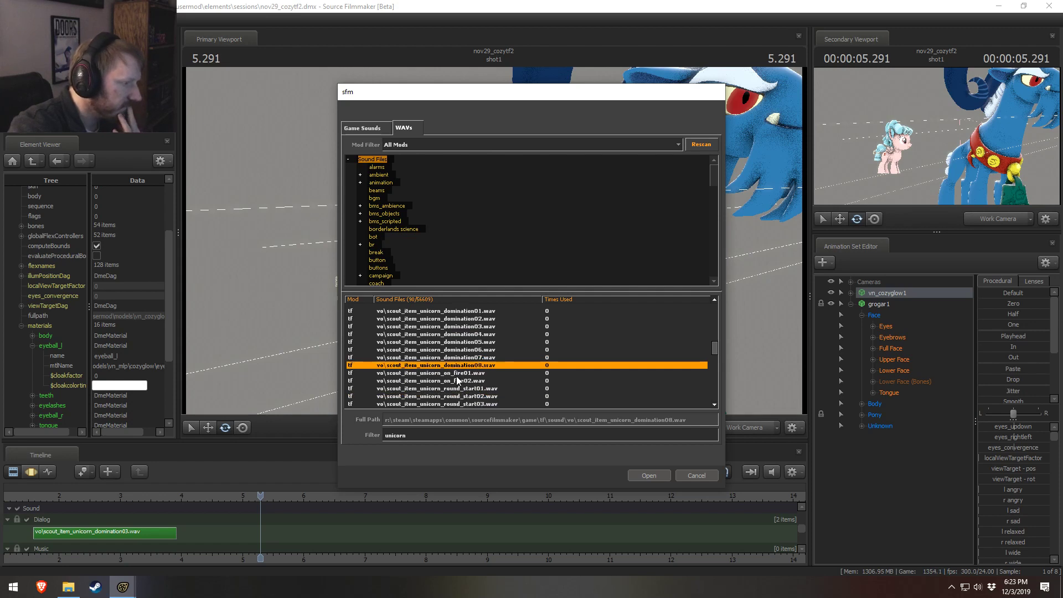
{"action": "left_click", "coordinate": [456, 375]}
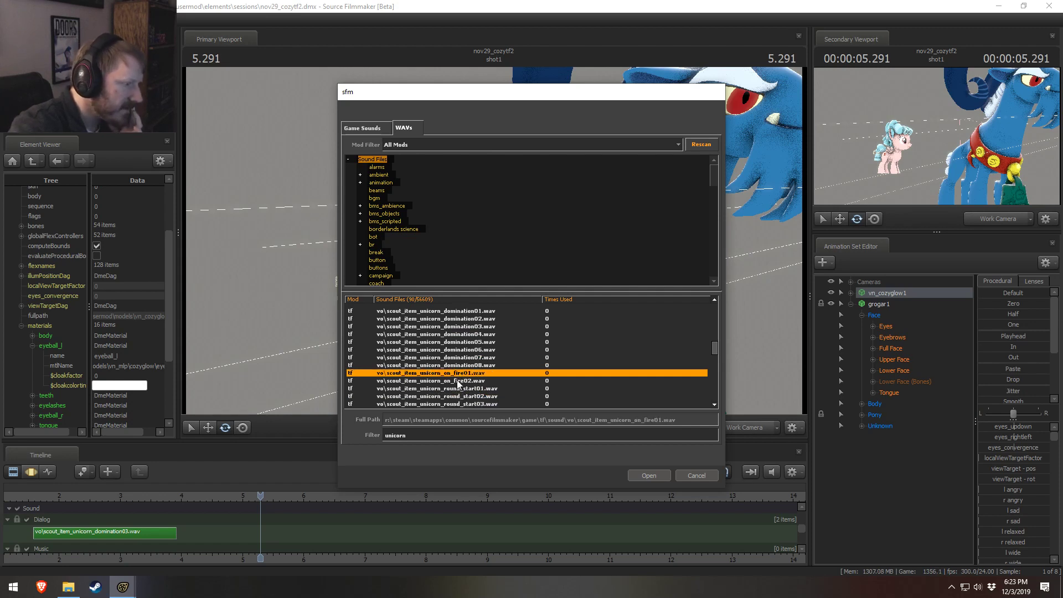
{"action": "scroll", "coordinate": [458, 382], "scroll_direction": "down", "scroll_amount": 1}
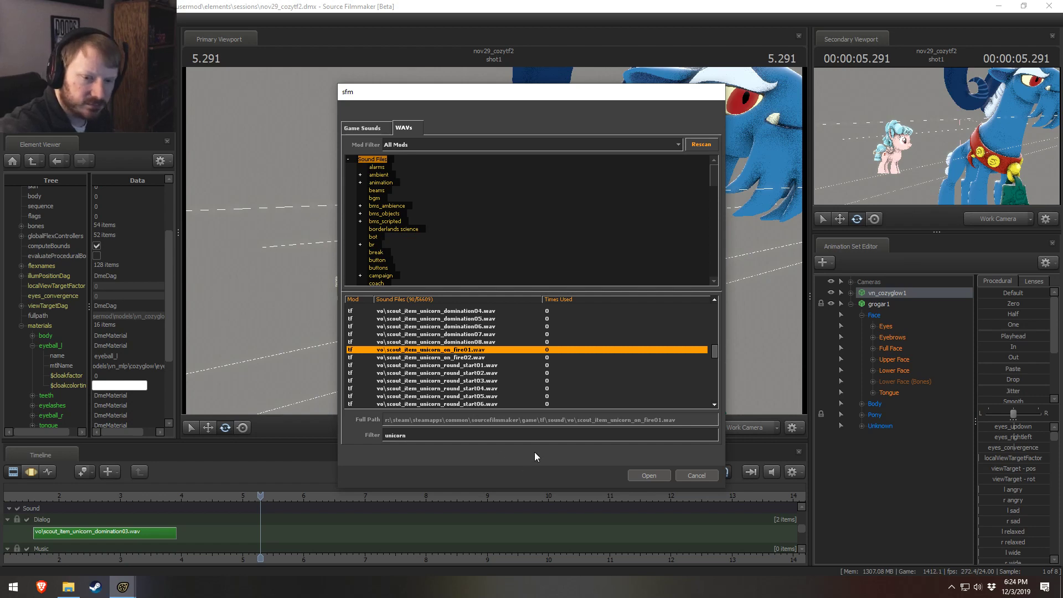
{"action": "left_click", "coordinate": [472, 358]}
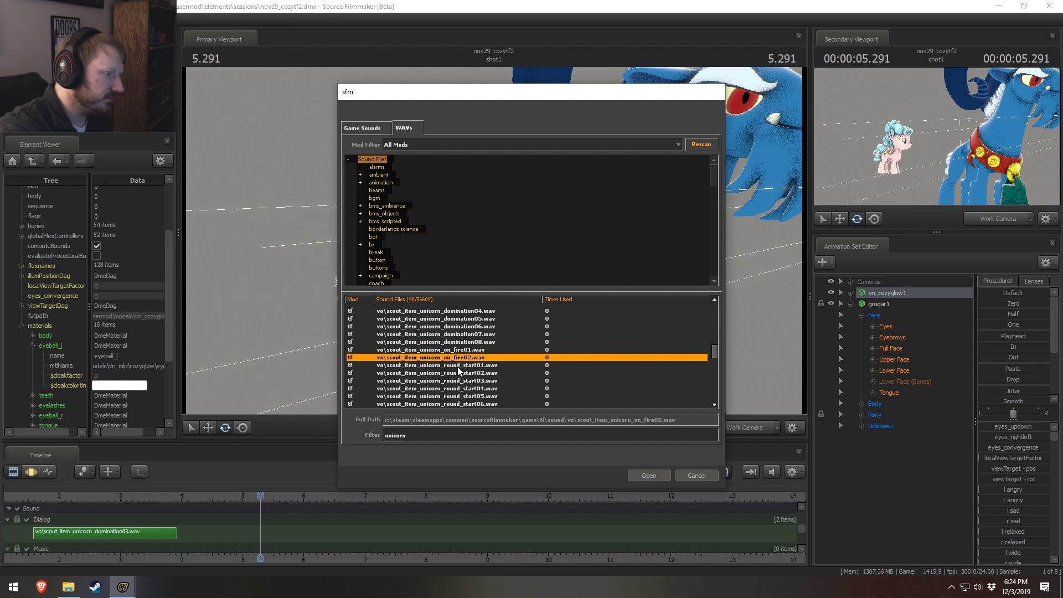
{"action": "left_click", "coordinate": [458, 366]}
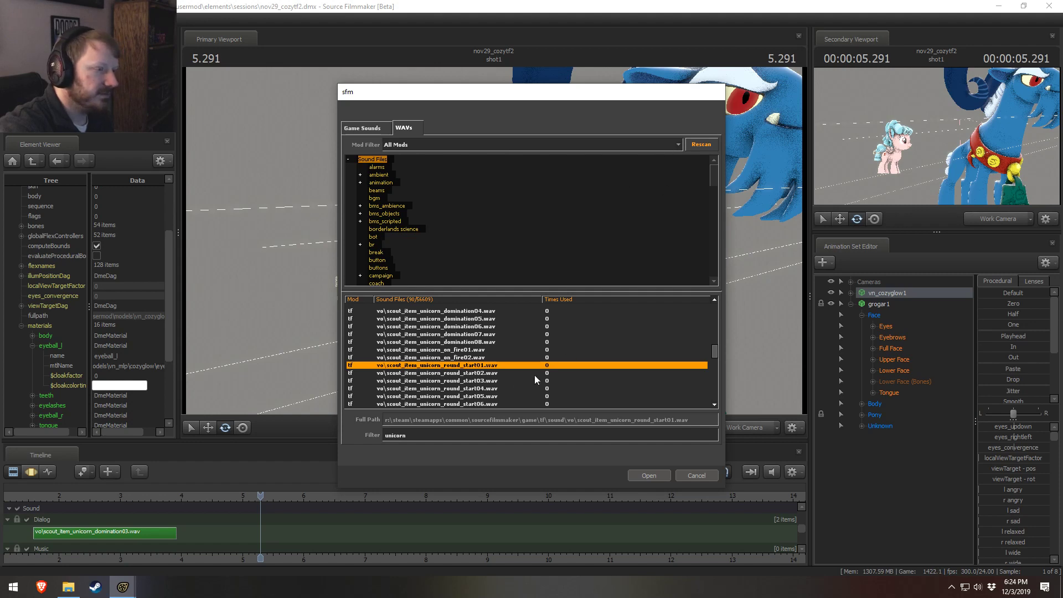
{"action": "left_click", "coordinate": [467, 374]}
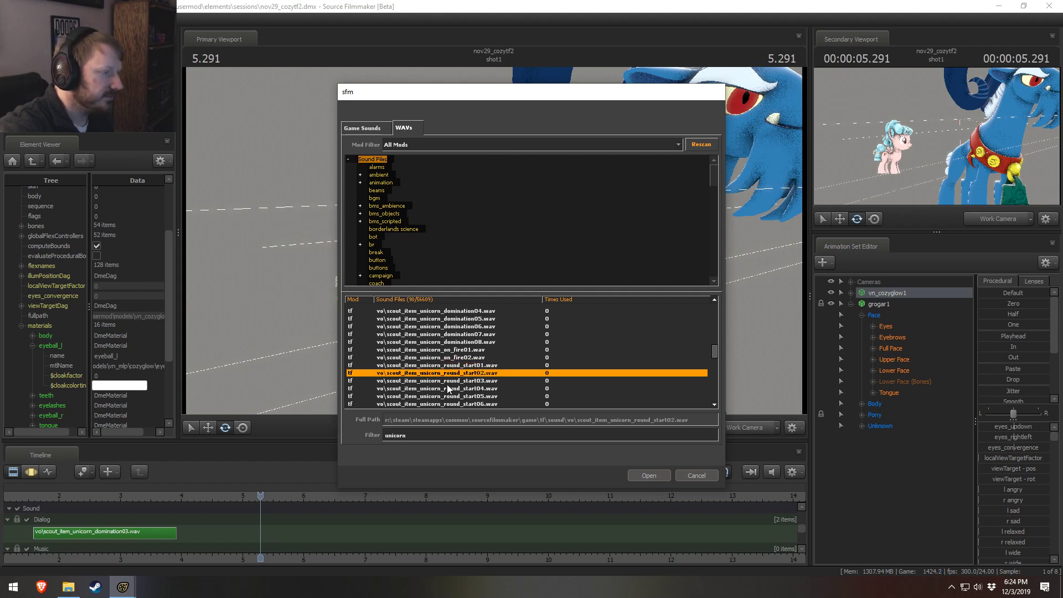
Step: Preview the scout unicorn clips uber01 and uber02, and close the sound browser without adding a clip
{"action": "scroll", "coordinate": [447, 383], "scroll_direction": "down", "scroll_amount": 1}
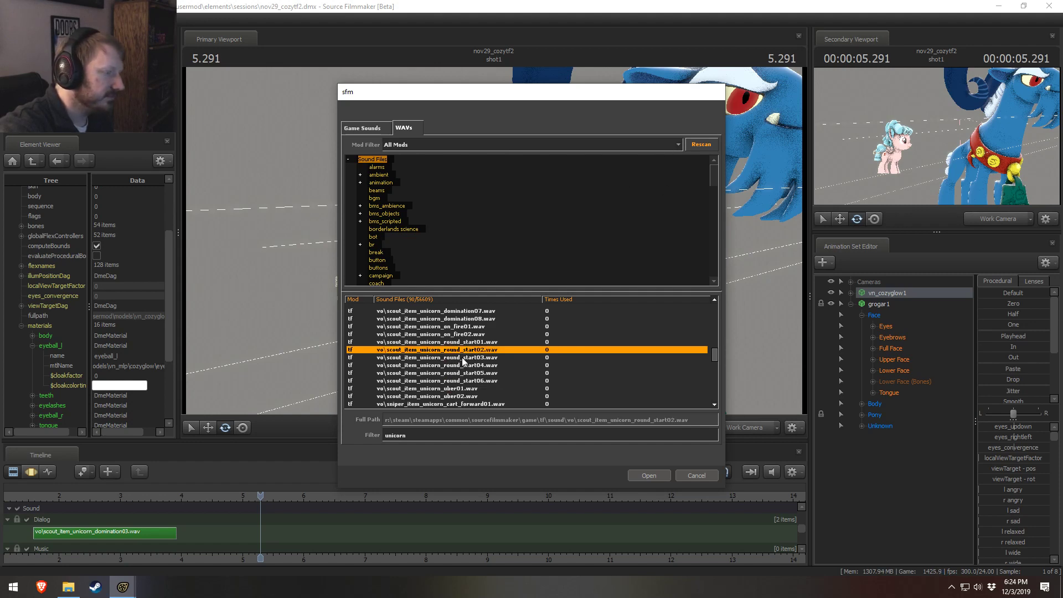
{"action": "scroll", "coordinate": [454, 384], "scroll_direction": "down", "scroll_amount": 1}
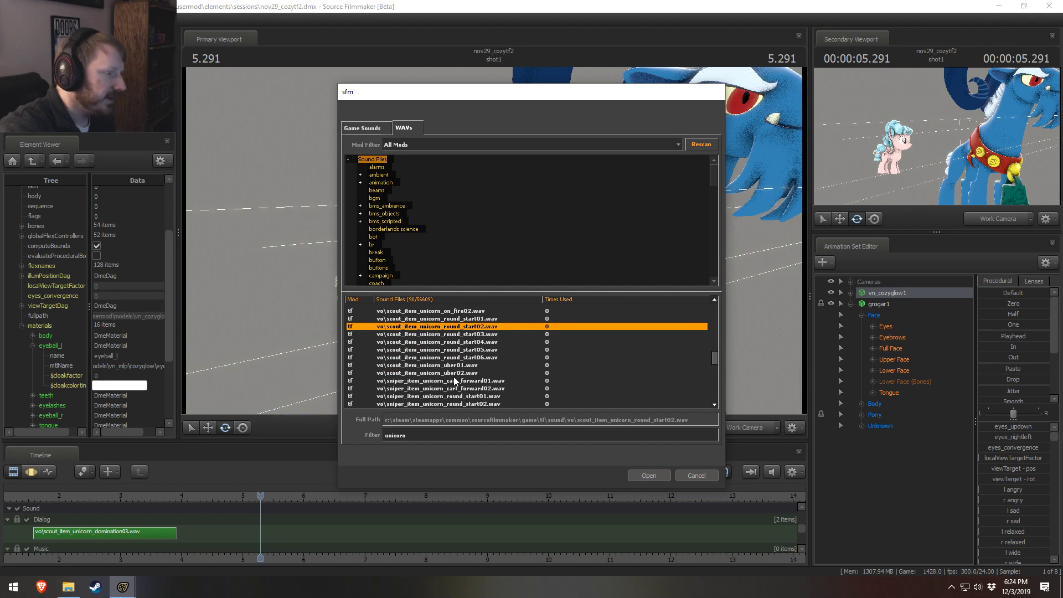
{"action": "left_click", "coordinate": [457, 365]}
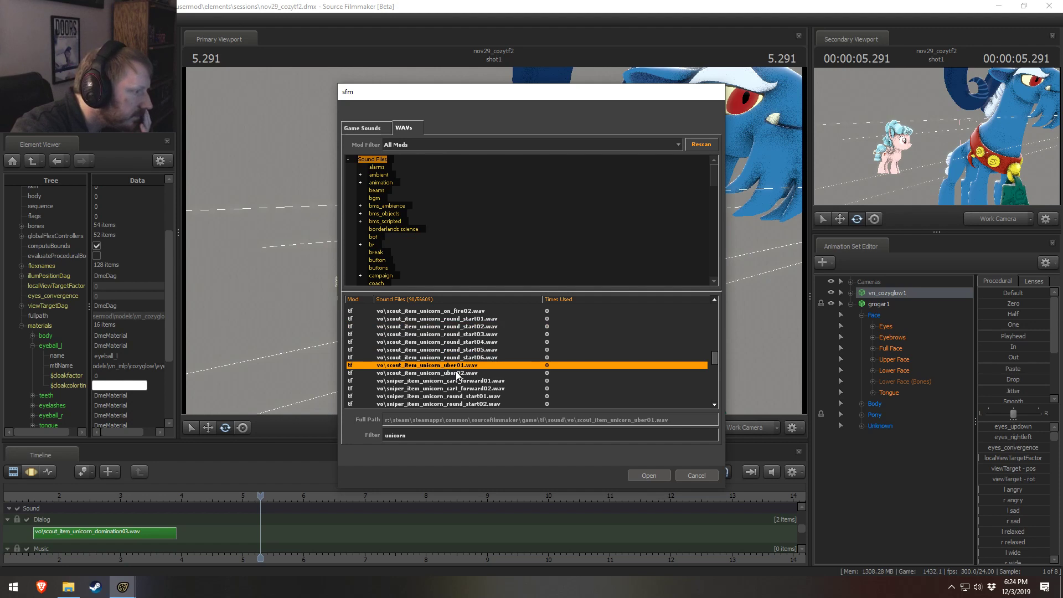
{"action": "left_click", "coordinate": [458, 373]}
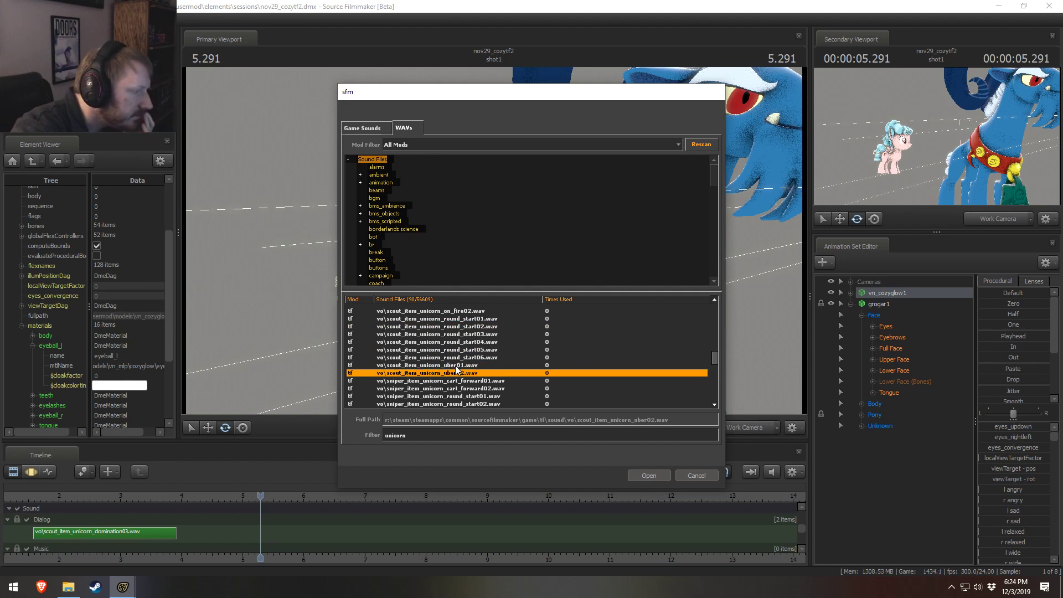
{"action": "left_click", "coordinate": [456, 366]}
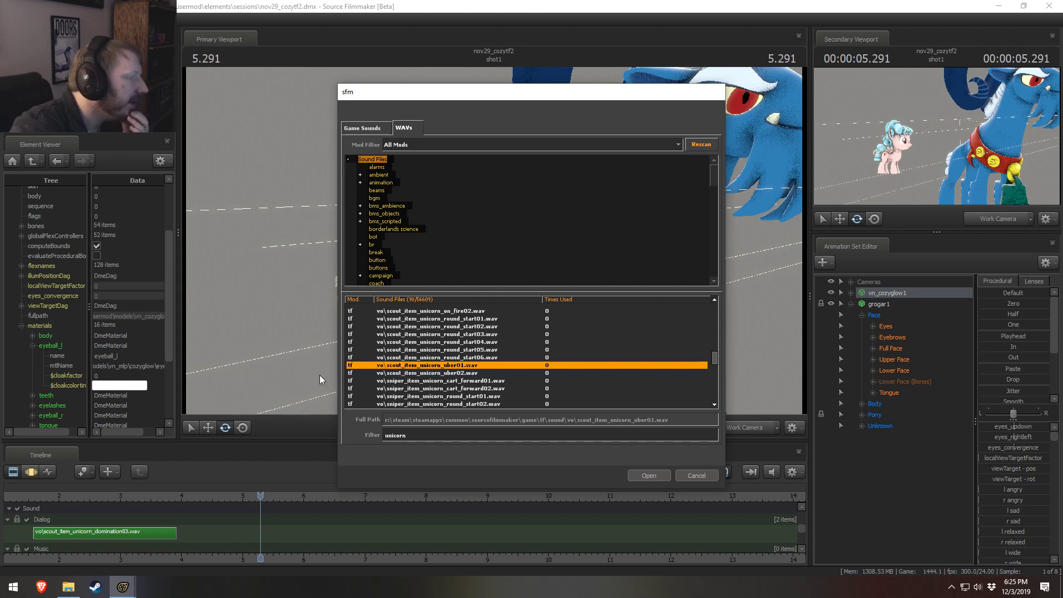
{"action": "left_click", "coordinate": [697, 476]}
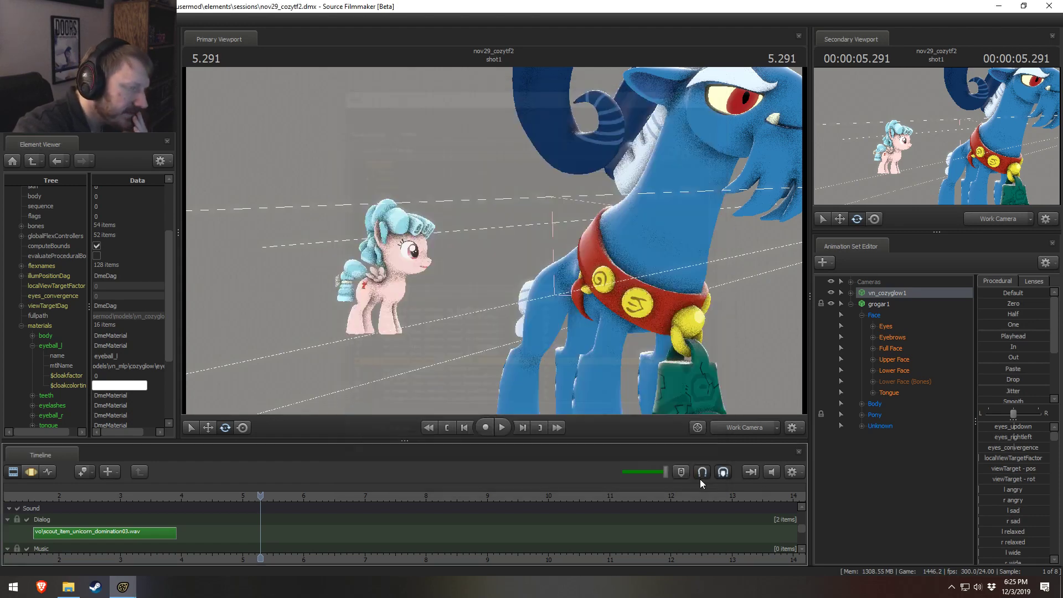
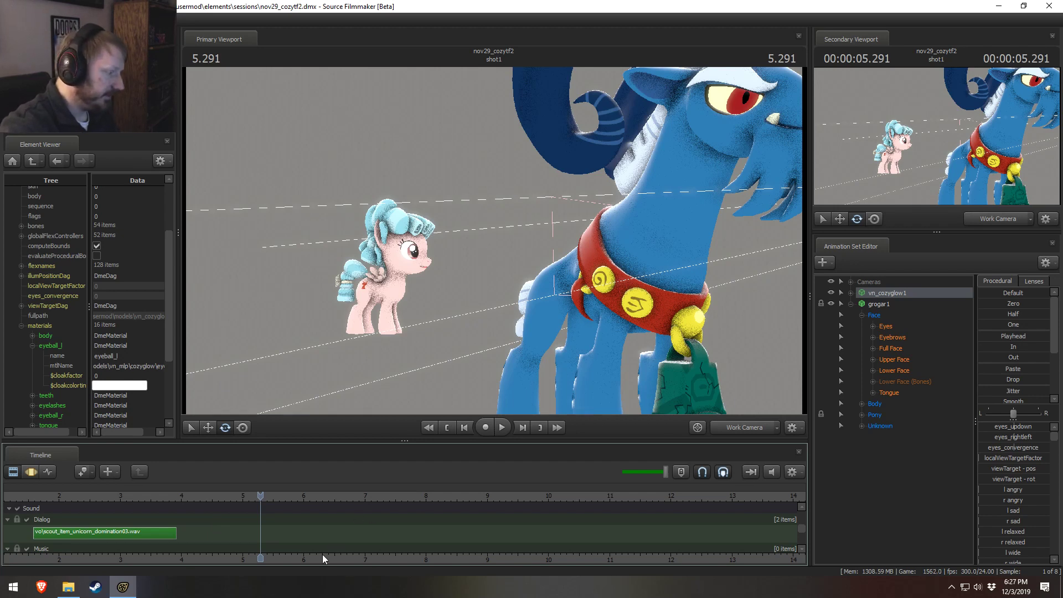
Step: Move the playhead to the end of the scout unicorn domination03 clip on the Dialog track
{"action": "middle_click_drag", "start_coordinate": [322, 553], "coordinate": [455, 560]}
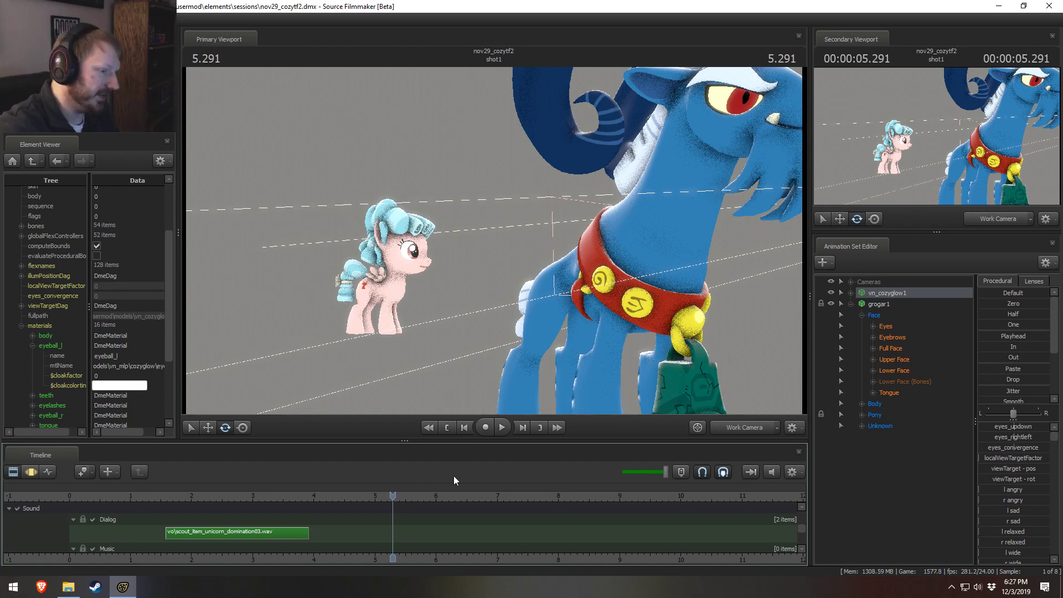
{"action": "left_click", "coordinate": [311, 495]}
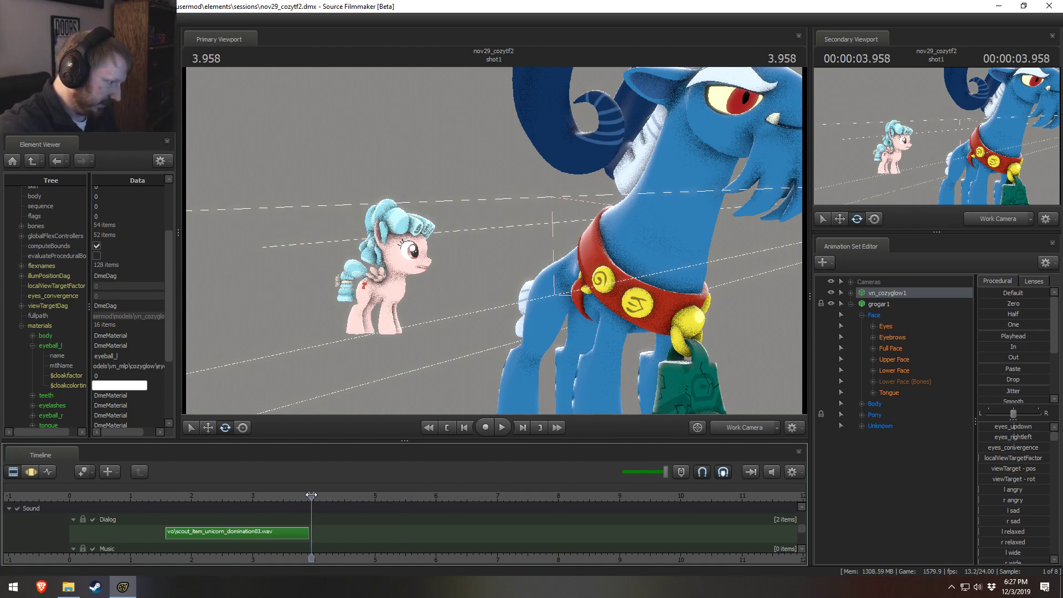
{"action": "scroll", "coordinate": [349, 557], "scroll_direction": "up", "scroll_amount": 2}
{"action": "middle_click_drag", "start_coordinate": [349, 557], "coordinate": [315, 557]}
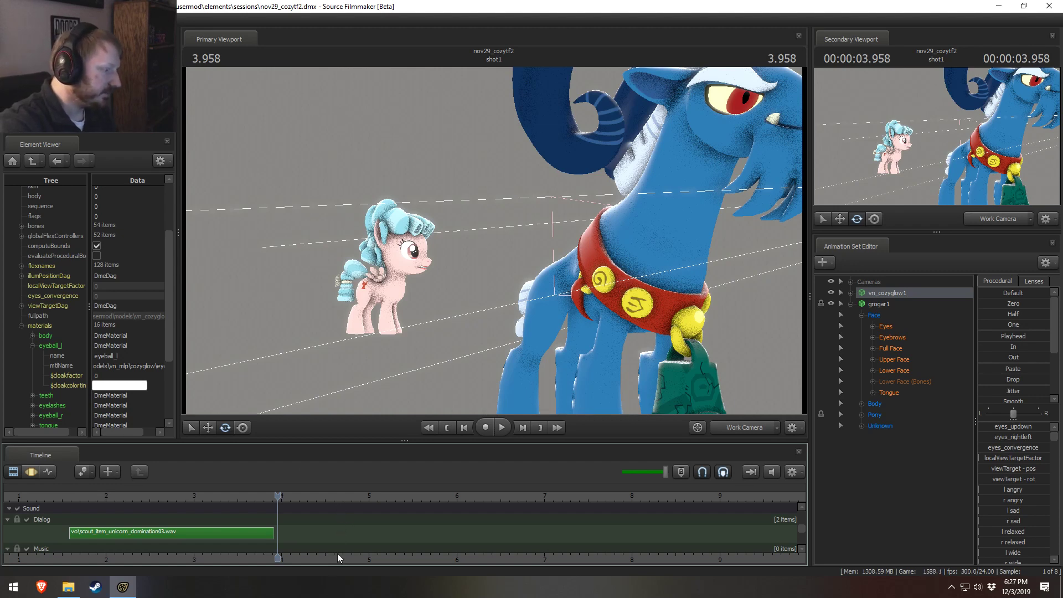
{"action": "middle_click_drag", "start_coordinate": [337, 553], "coordinate": [159, 513]}
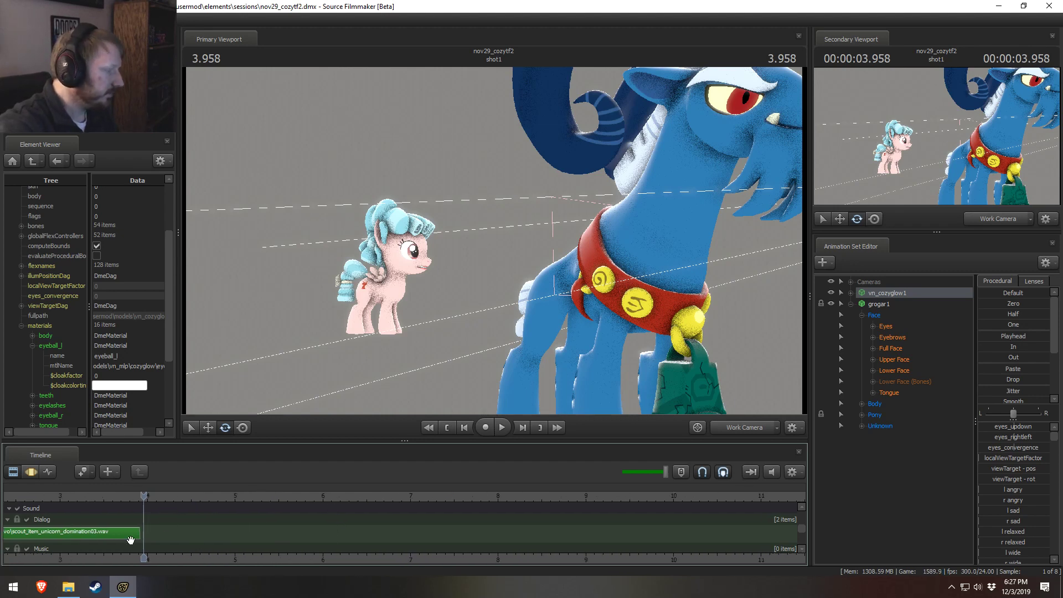
{"action": "middle_click_drag", "start_coordinate": [179, 551], "coordinate": [264, 546]}
{"action": "scroll", "coordinate": [249, 537], "scroll_direction": "down", "scroll_amount": 2}
{"action": "scroll", "coordinate": [239, 532], "scroll_direction": "down", "scroll_amount": 2}
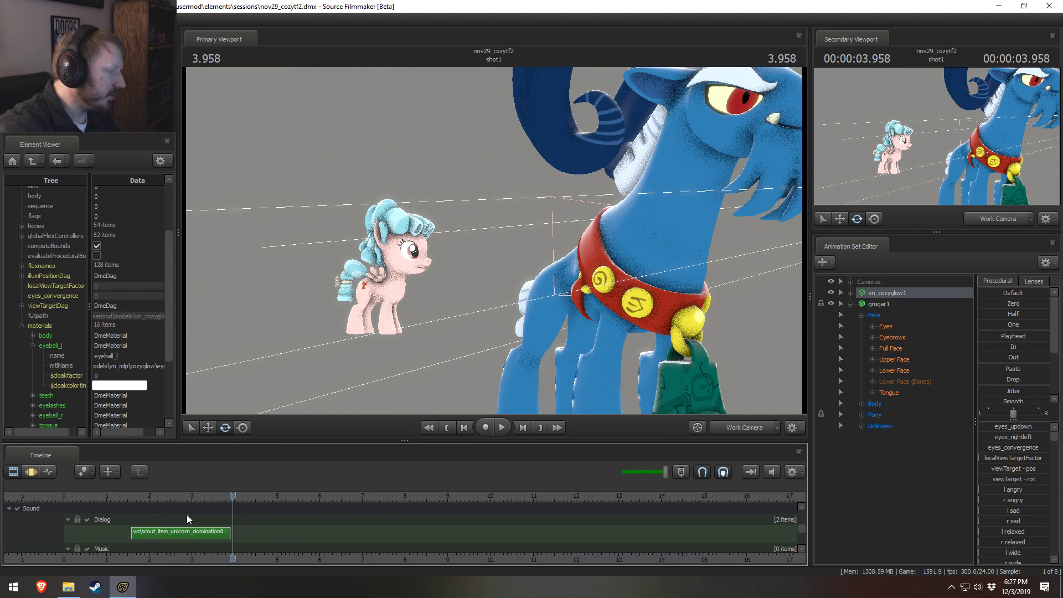
Step: Play the scout unicorn domination03 clip several times from its beginning to check vn_cozyglow1's lip movement
{"action": "left_click", "coordinate": [143, 498]}
{"action": "key", "text": "space"}
{"action": "key", "text": "space"}
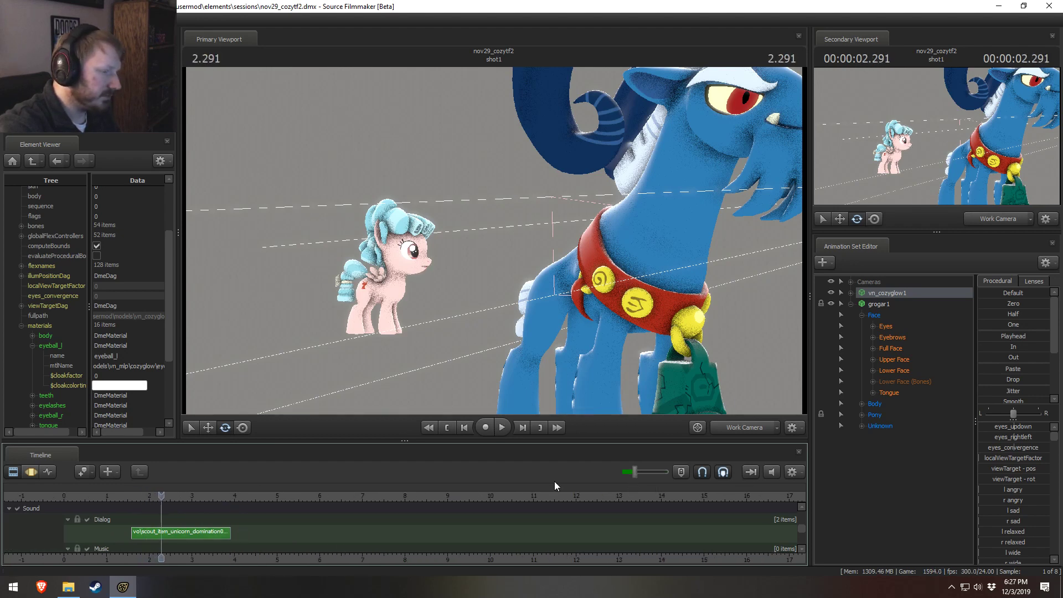
{"action": "left_click", "coordinate": [142, 497]}
{"action": "key", "text": "space"}
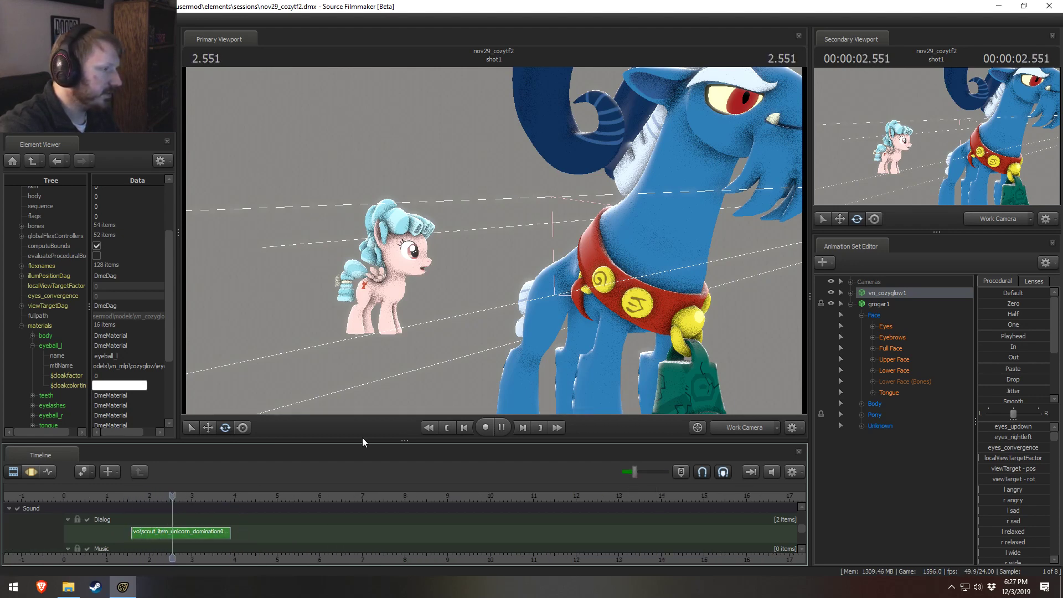
{"action": "key", "text": "space"}
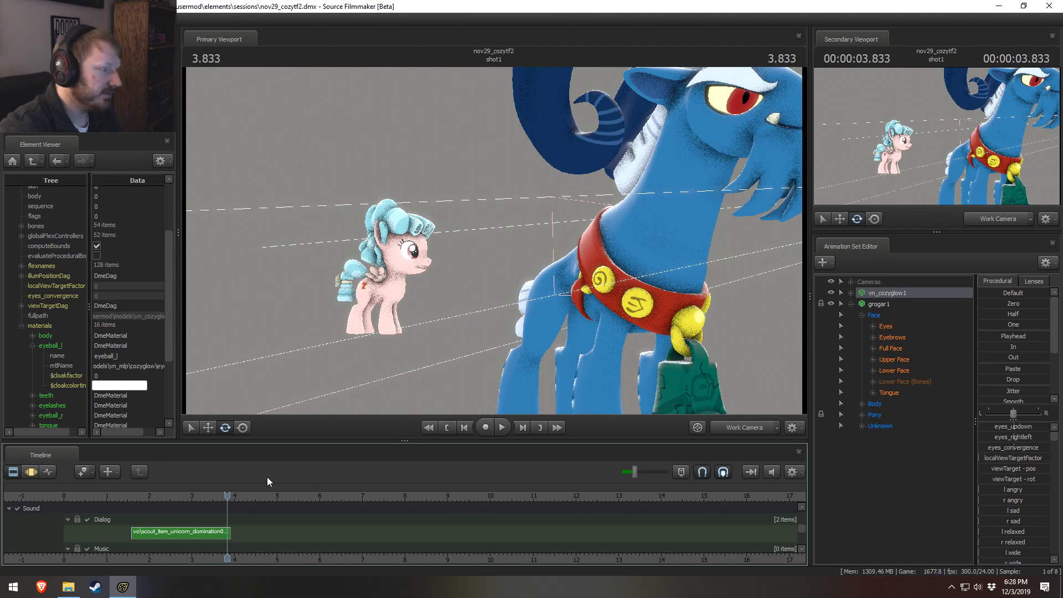
{"action": "left_click", "coordinate": [135, 495]}
{"action": "key", "text": "space"}
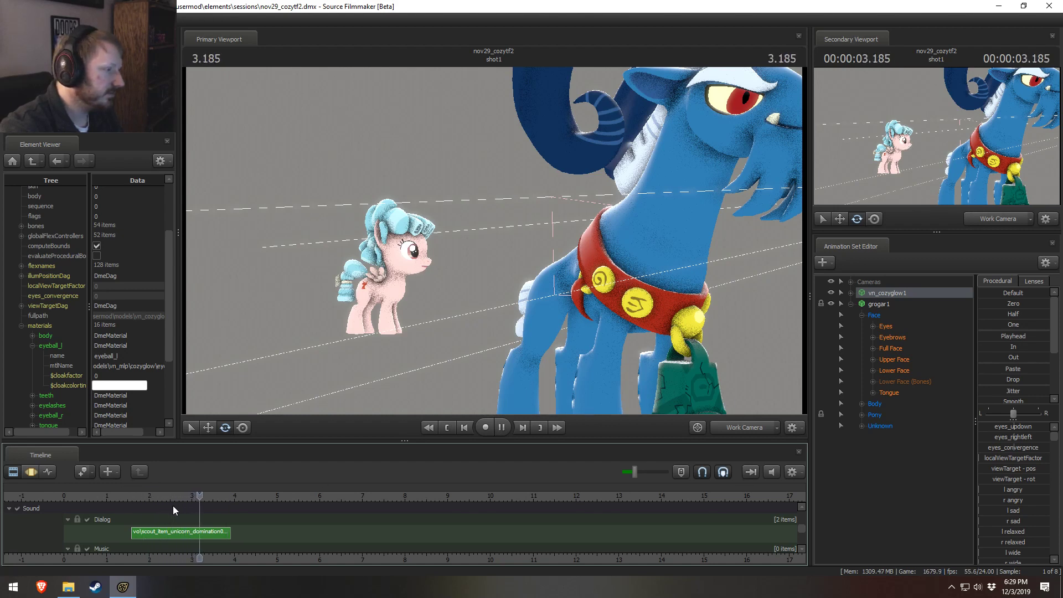
{"action": "key", "text": "space"}
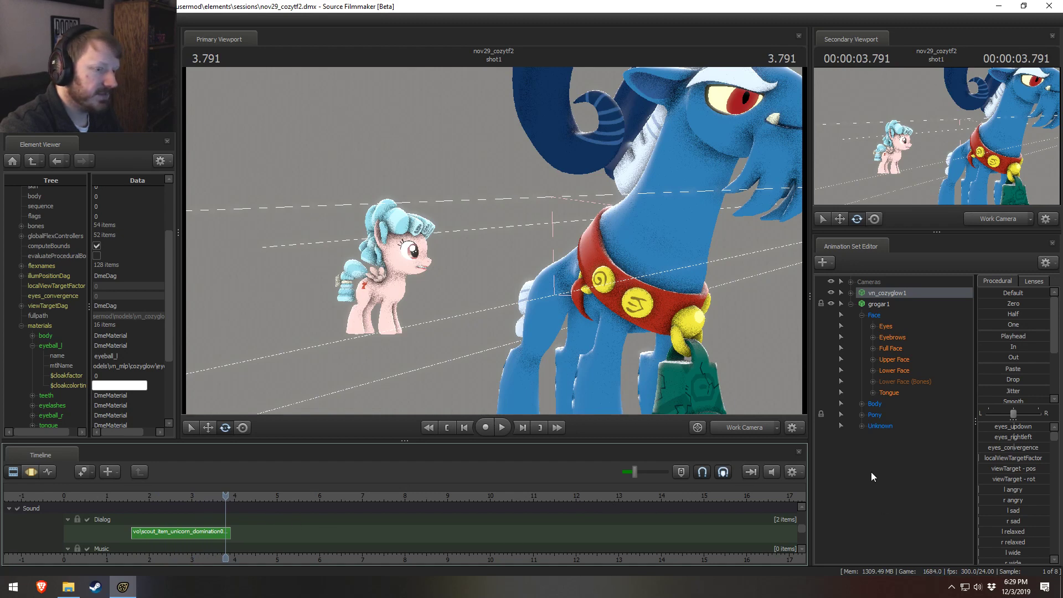
Step: Collapse grogar1 in the animation set list and try to create an animation set for a new model
{"action": "left_click", "coordinate": [850, 304]}
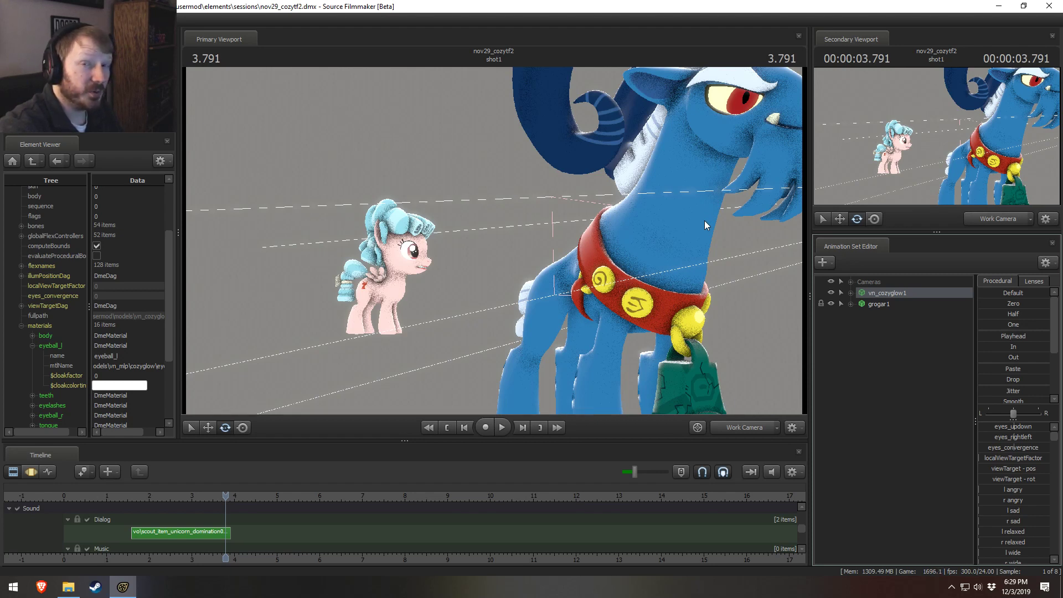
{"action": "right_click", "coordinate": [875, 304]}
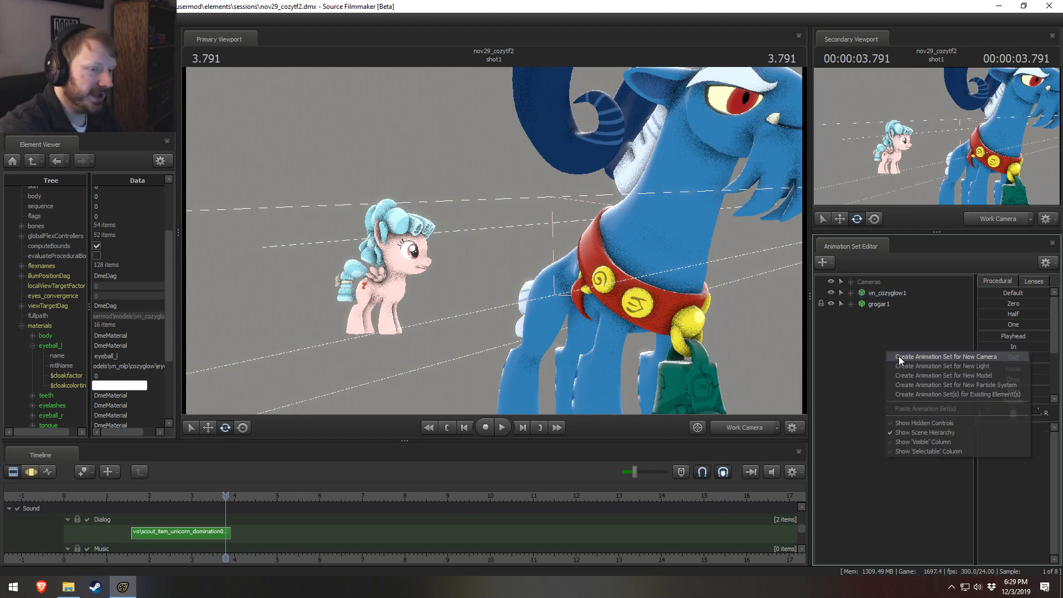
{"action": "left_click", "coordinate": [943, 374]}
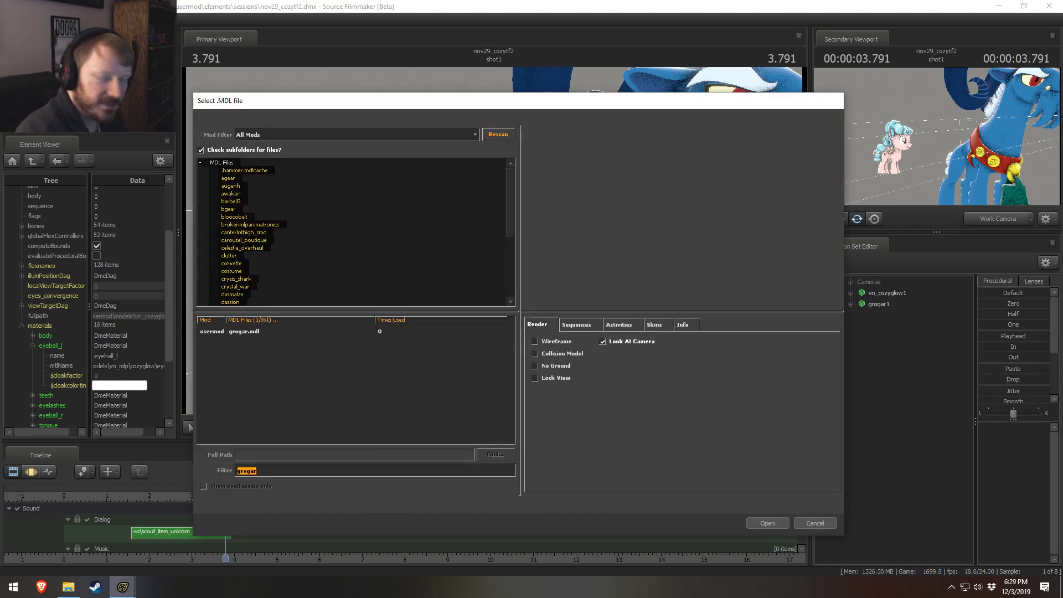
{"action": "type", "text": "b"}
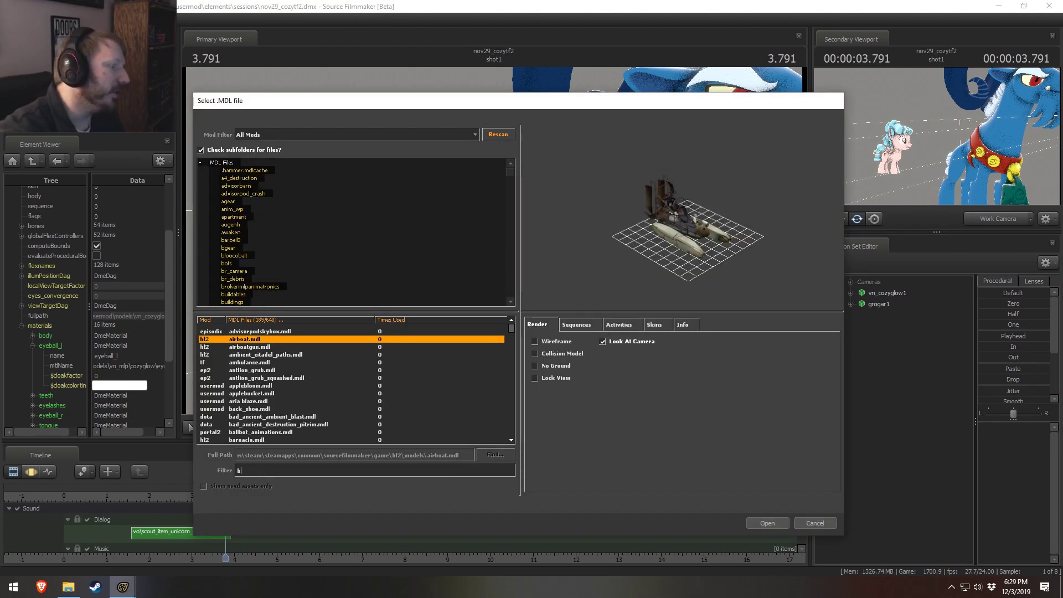
{"action": "key", "text": "Escape"}
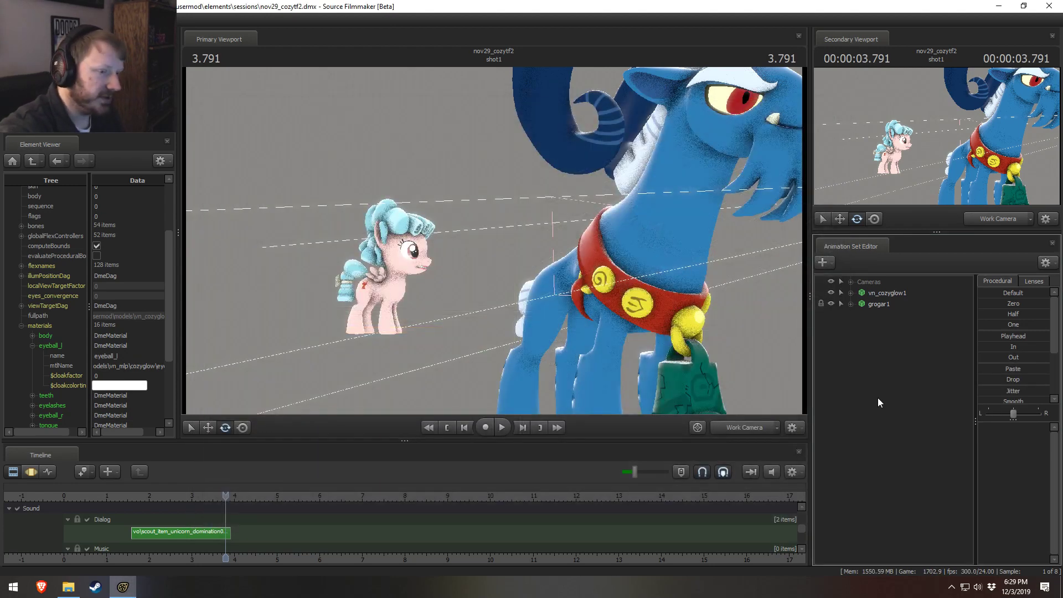
Step: Start an animation set for a new model, filter the model list by "bat" and preview matches such as bathroom_vanity01 and laser_rifle_unicorn_batterie
{"action": "right_click", "coordinate": [879, 369]}
{"action": "left_click", "coordinate": [934, 397]}
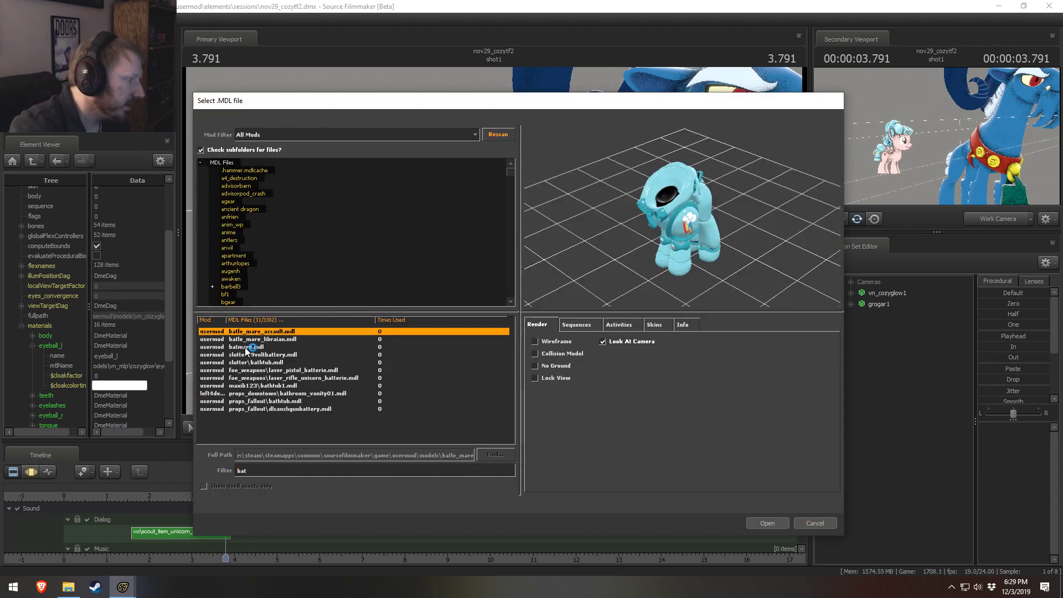
{"action": "left_click", "coordinate": [249, 347]}
{"action": "left_click", "coordinate": [252, 377]}
{"action": "key", "text": "Down"}
{"action": "key", "text": "Down"}
{"action": "key", "text": "Down"}
{"action": "key", "text": "Down"}
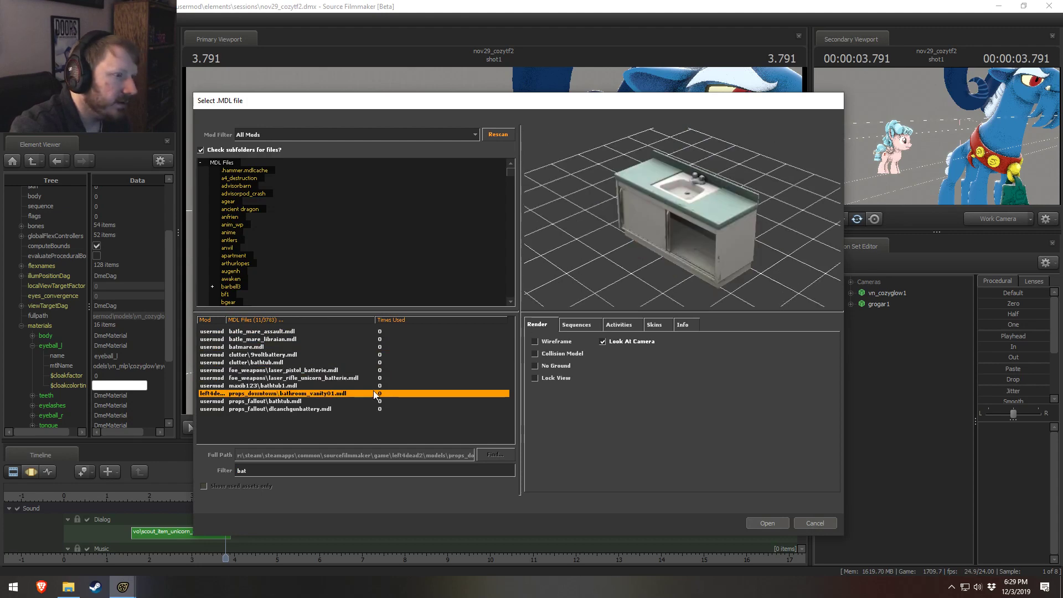
{"action": "key", "text": "Up"}
{"action": "key", "text": "Up"}
{"action": "key", "text": "Up"}
{"action": "key", "text": "Up"}
{"action": "key", "text": "Up"}
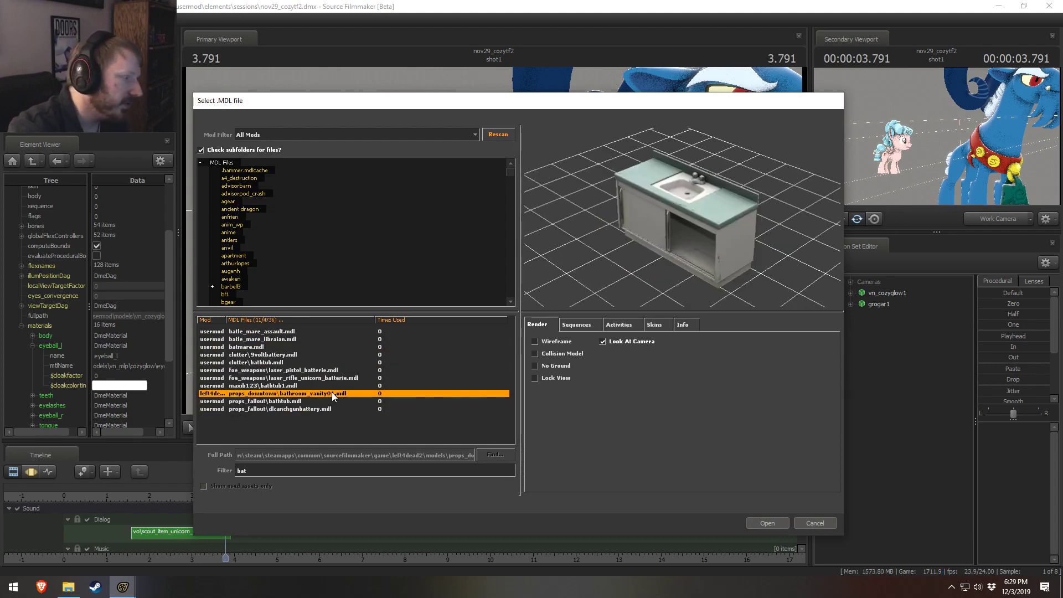
{"action": "key", "text": "Down"}
{"action": "key", "text": "Down"}
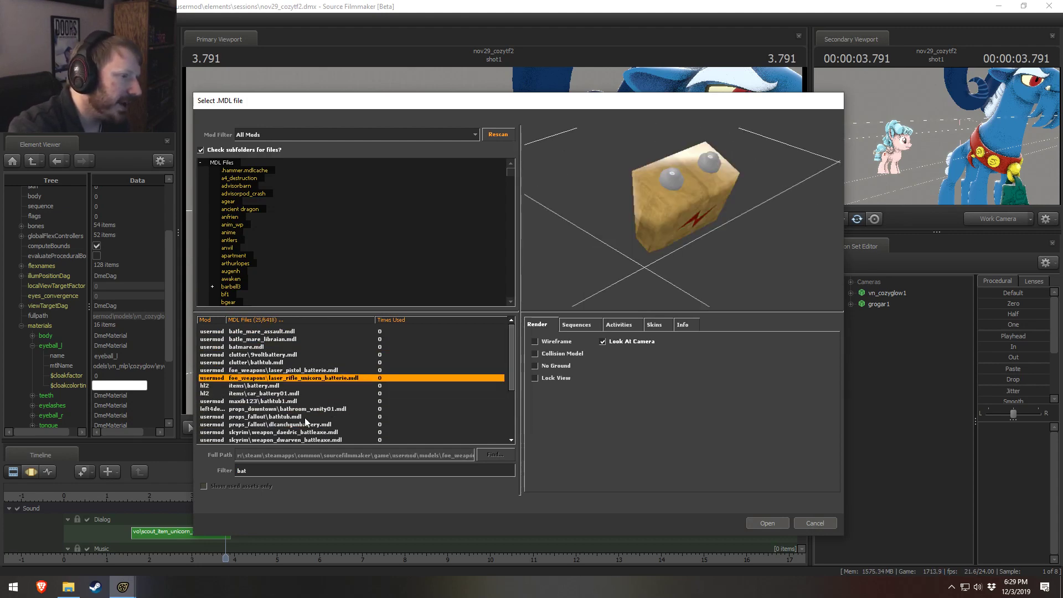
Step: Preview more "bat" models, including maxib123's bathtub1, the dwarven battleaxe and hotel_bathroom_light001
{"action": "left_click", "coordinate": [272, 432]}
{"action": "left_click", "coordinate": [272, 425]}
{"action": "left_click", "coordinate": [273, 403]}
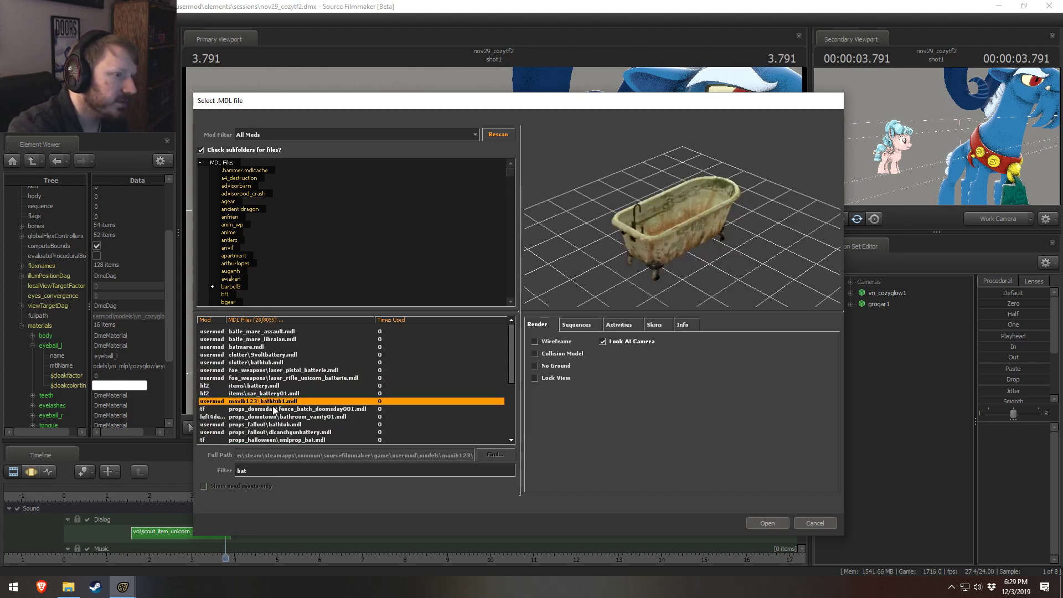
{"action": "left_click", "coordinate": [273, 410]}
{"action": "left_click", "coordinate": [273, 417]}
{"action": "scroll", "coordinate": [272, 429], "scroll_direction": "down", "scroll_amount": 4}
{"action": "left_click", "coordinate": [269, 401]}
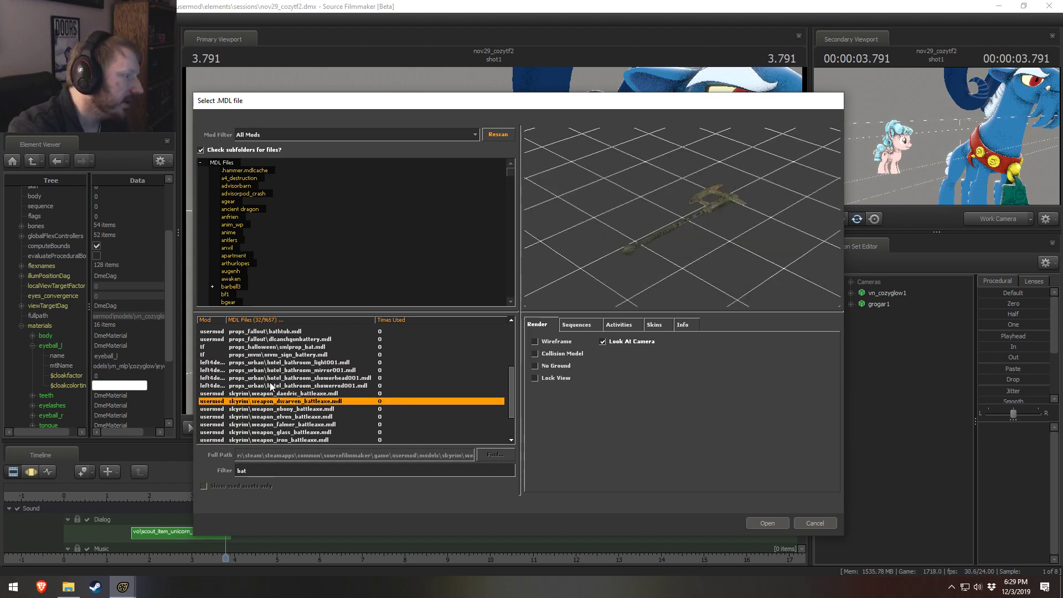
{"action": "left_click", "coordinate": [271, 425]}
{"action": "scroll", "coordinate": [272, 400], "scroll_direction": "down", "scroll_amount": 5}
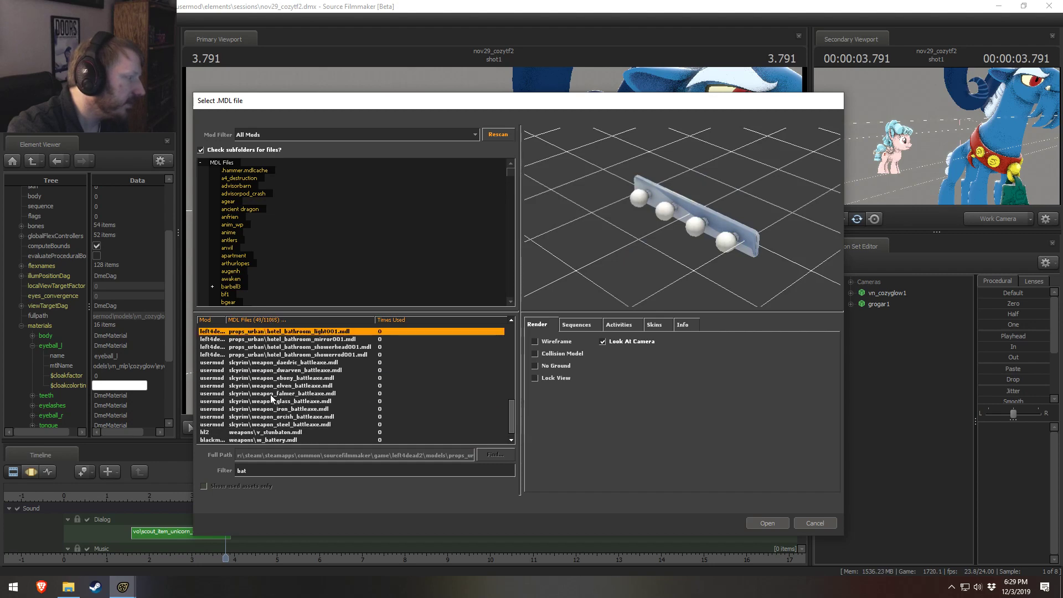
Step: Continue through the "bat" models, previewing w_battery, the Halloween bat prop, bathtub1 and fence_batch_doomsday001
{"action": "scroll", "coordinate": [272, 399], "scroll_direction": "up", "scroll_amount": 2}
{"action": "scroll", "coordinate": [272, 403], "scroll_direction": "down", "scroll_amount": 2}
{"action": "left_click", "coordinate": [278, 433]}
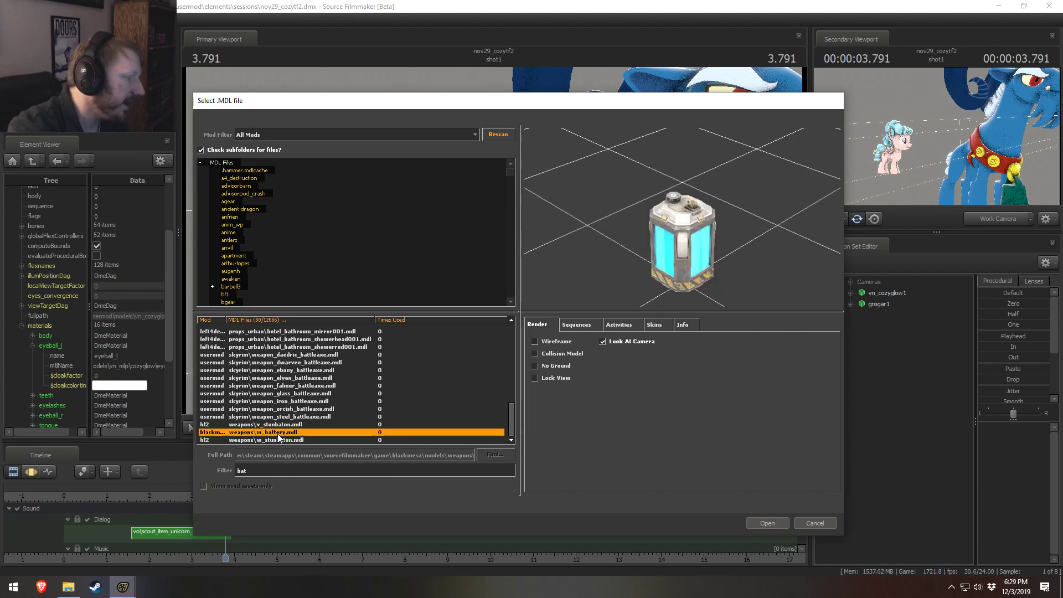
{"action": "scroll", "coordinate": [279, 435], "scroll_direction": "up", "scroll_amount": 5}
{"action": "left_click", "coordinate": [260, 364]}
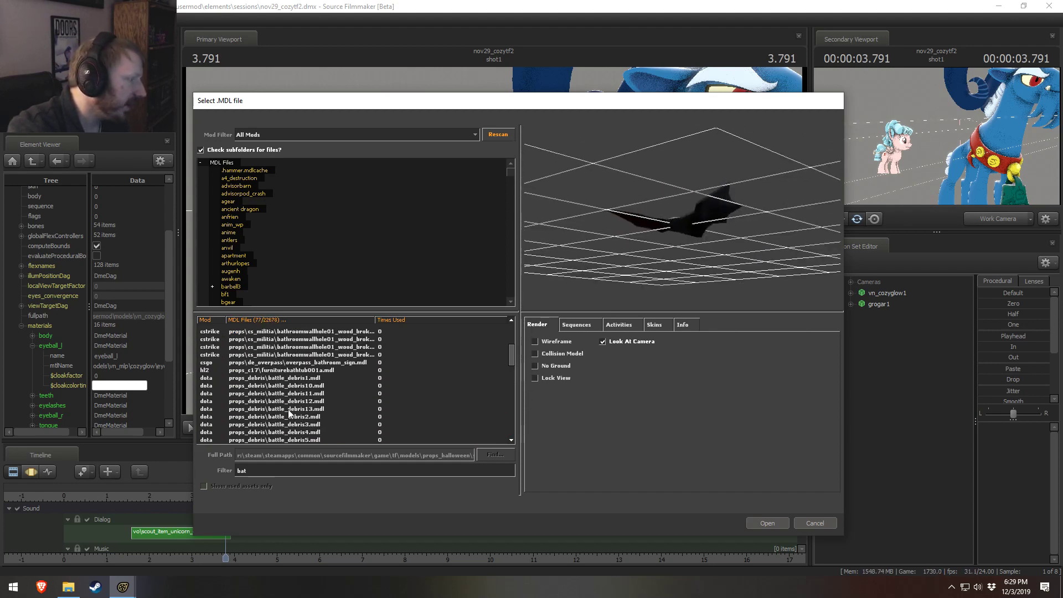
{"action": "left_click", "coordinate": [297, 370]}
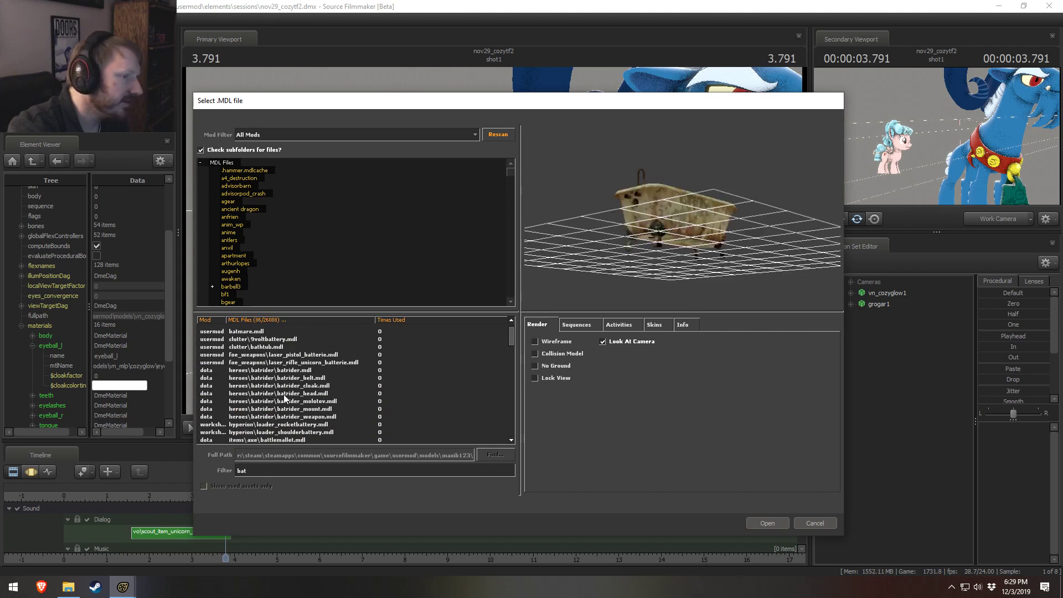
{"action": "scroll", "coordinate": [284, 397], "scroll_direction": "down", "scroll_amount": 10}
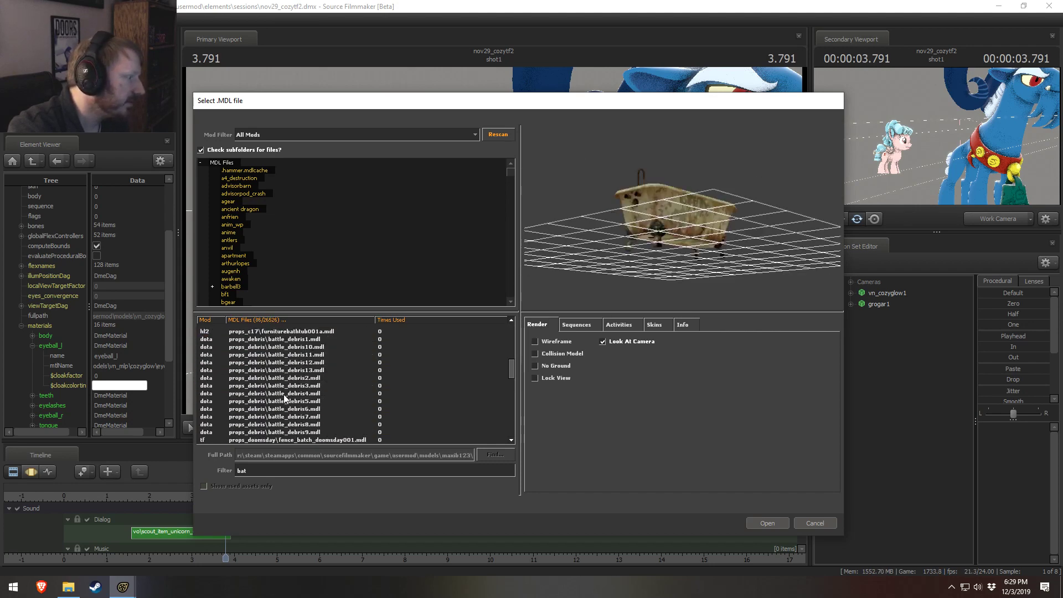
{"action": "left_click", "coordinate": [287, 370]}
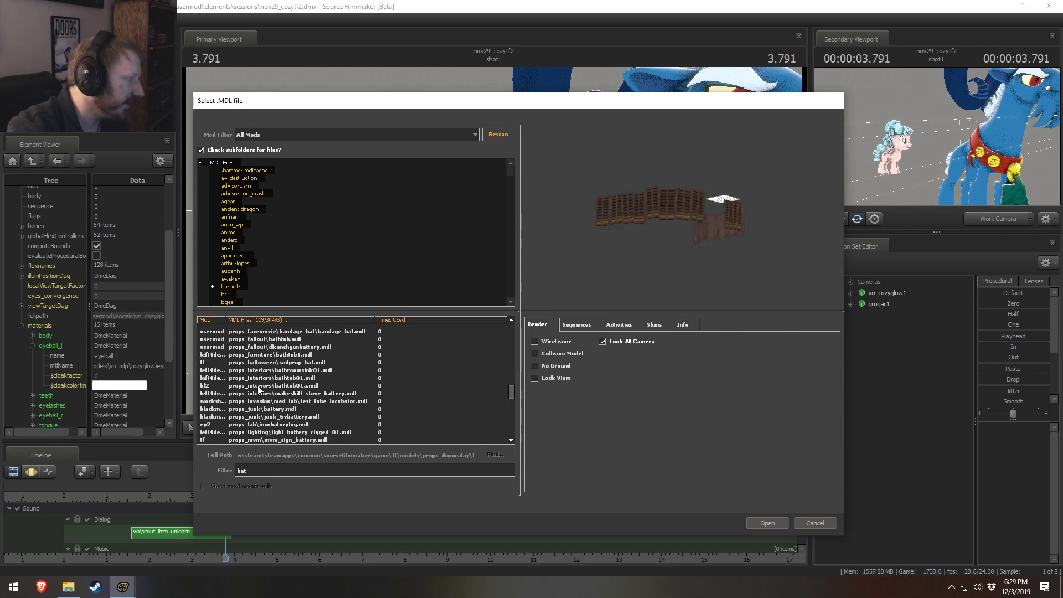
{"action": "left_click", "coordinate": [263, 363]}
{"action": "scroll", "coordinate": [362, 399], "scroll_direction": "down", "scroll_amount": 2}
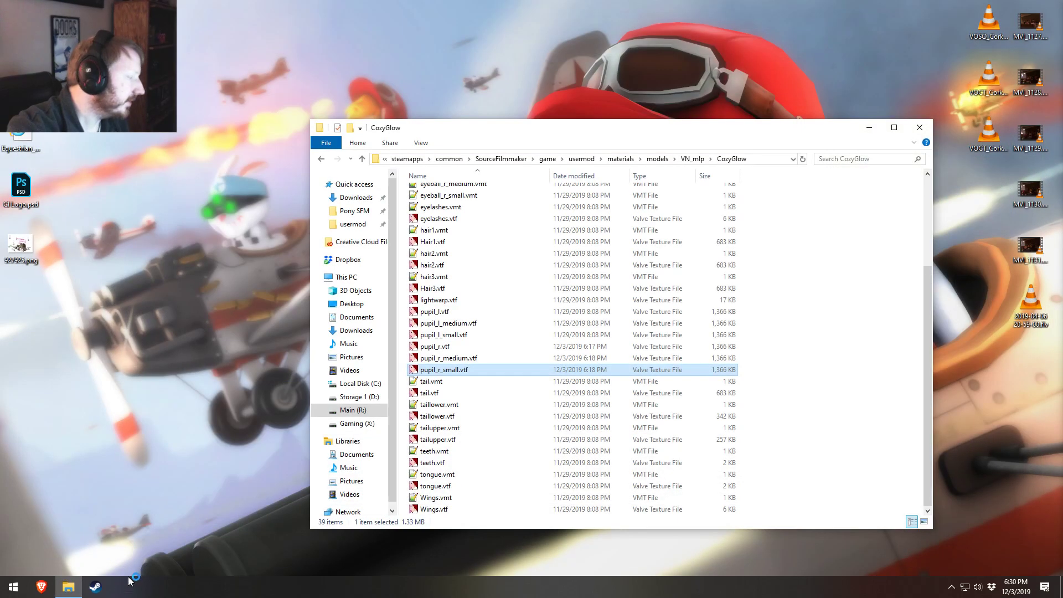
Step: Relaunch Source Filmmaker from the pinned Steam entries
{"action": "right_click", "coordinate": [99, 586]}
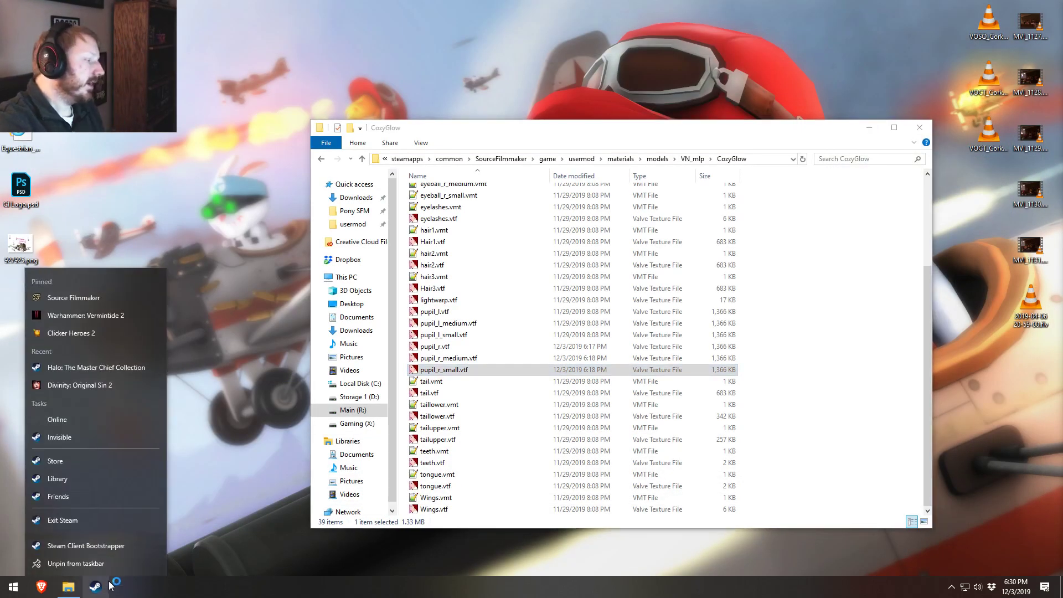
{"action": "left_click", "coordinate": [182, 517]}
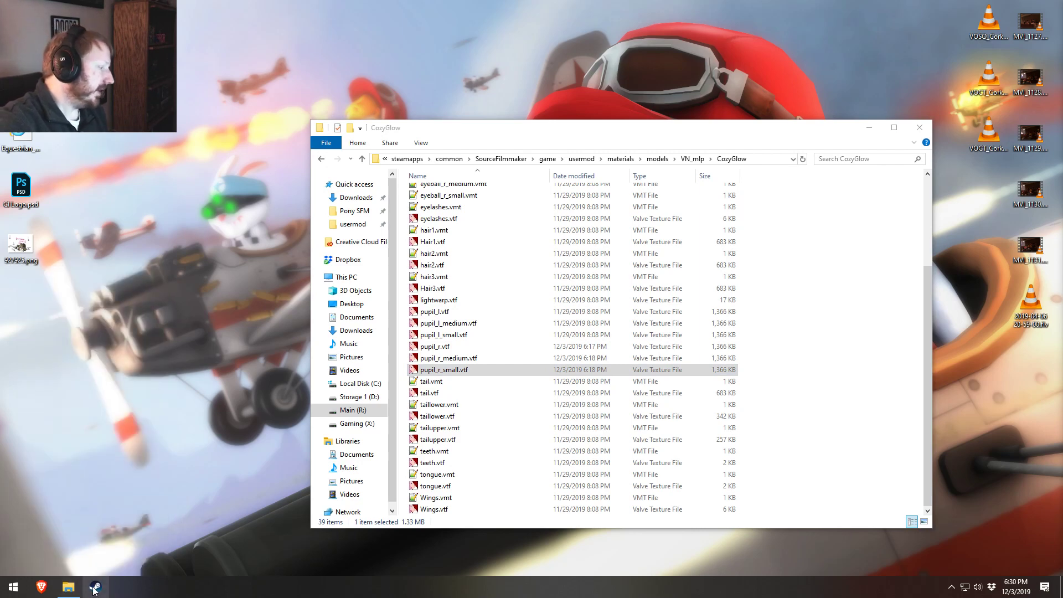
{"action": "right_click", "coordinate": [95, 588]}
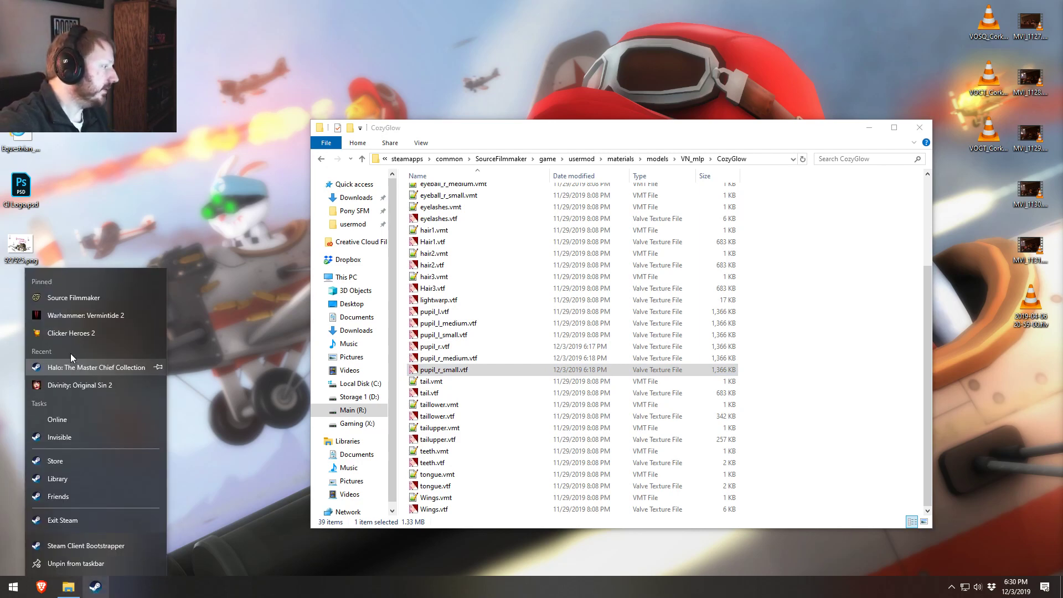
{"action": "left_click", "coordinate": [59, 297]}
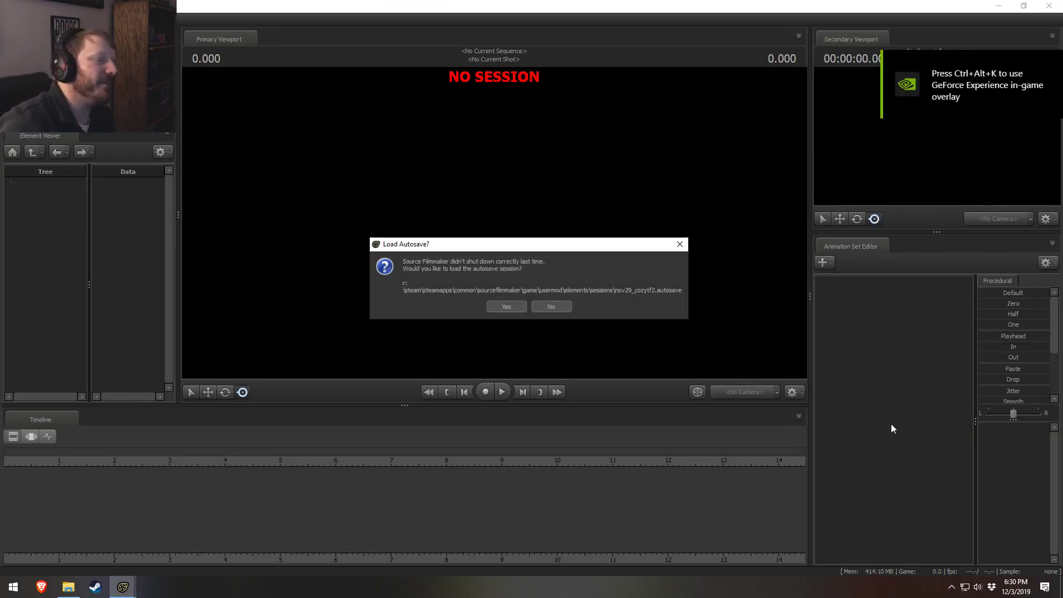
Step: Reopen the recent session nov29_cozytf2.dmx without the autosave and load its map in the primary viewport
{"action": "left_click", "coordinate": [551, 307]}
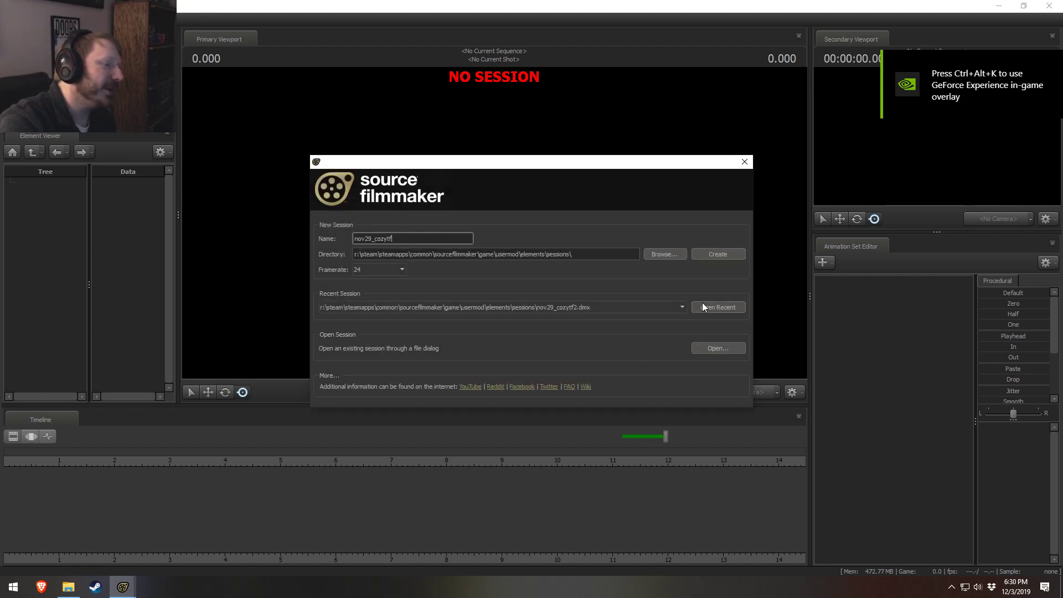
{"action": "left_click", "coordinate": [710, 307]}
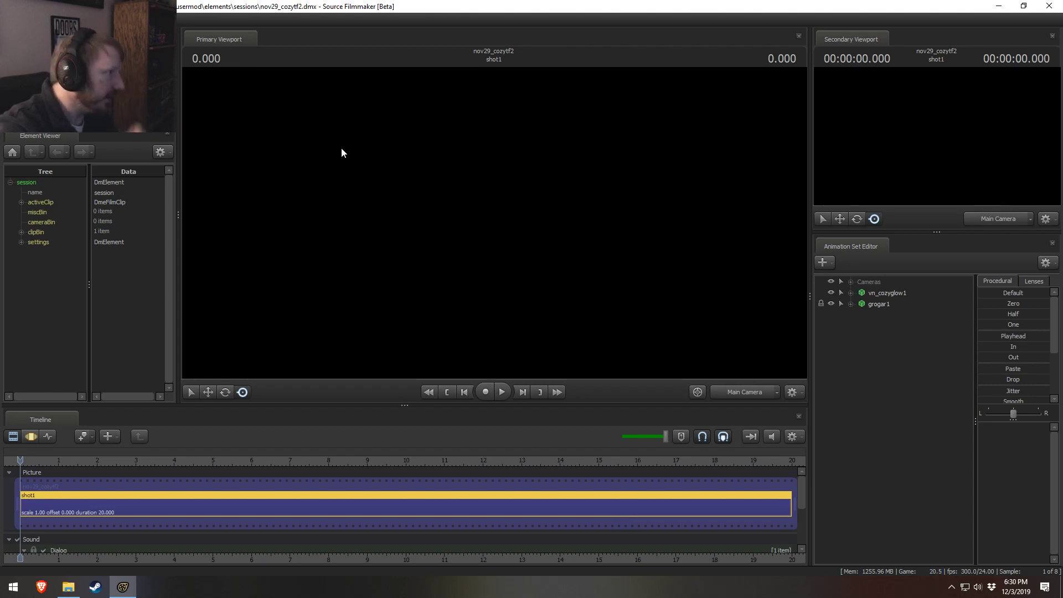
{"action": "right_click", "coordinate": [370, 152]}
{"action": "left_click", "coordinate": [386, 178]}
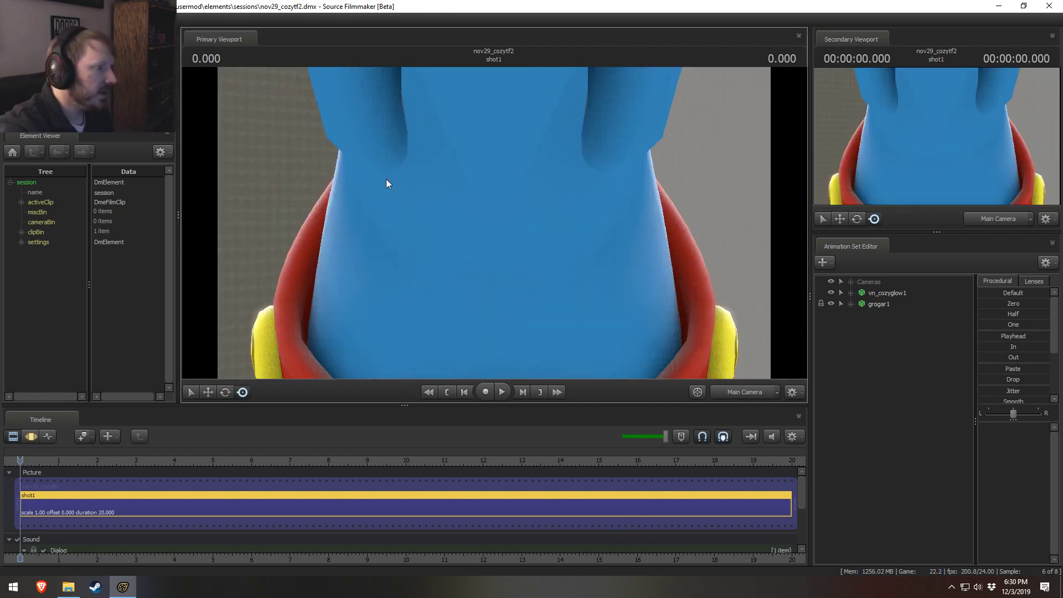
Step: Switch the primary viewport to the Work Camera and frame the small pink pony beside Grogar
{"action": "left_click", "coordinate": [554, 251]}
{"action": "left_click", "coordinate": [521, 309]}
{"action": "left_click", "coordinate": [757, 395]}
{"action": "key", "text": "s"}
{"action": "left_click_drag", "start_coordinate": [631, 260], "coordinate": [494, 222]}
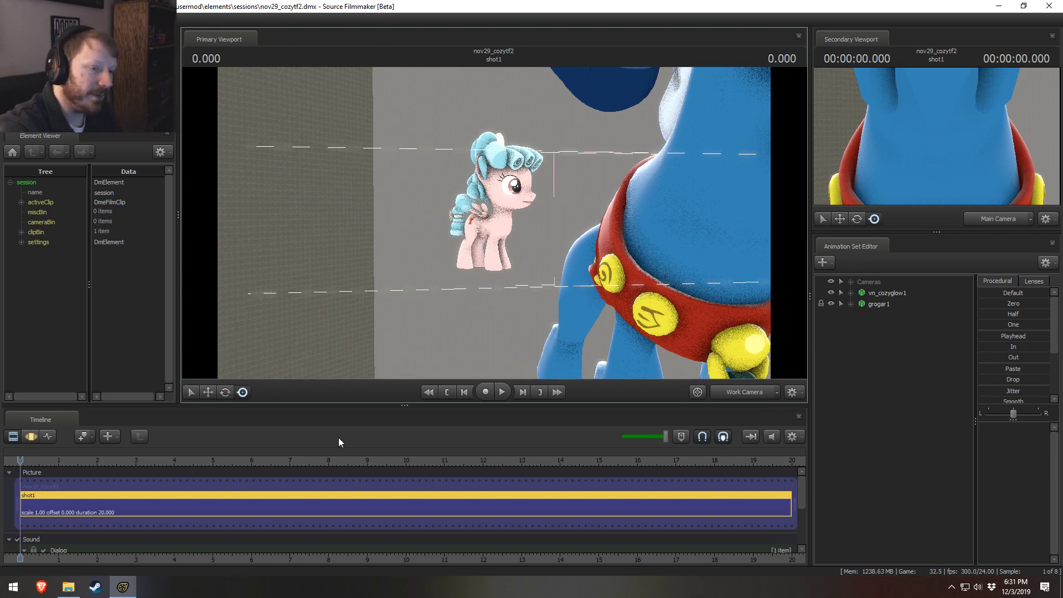
Step: Start an animation set for a new model and filter the model files by "bat"
{"action": "right_click", "coordinate": [883, 338]}
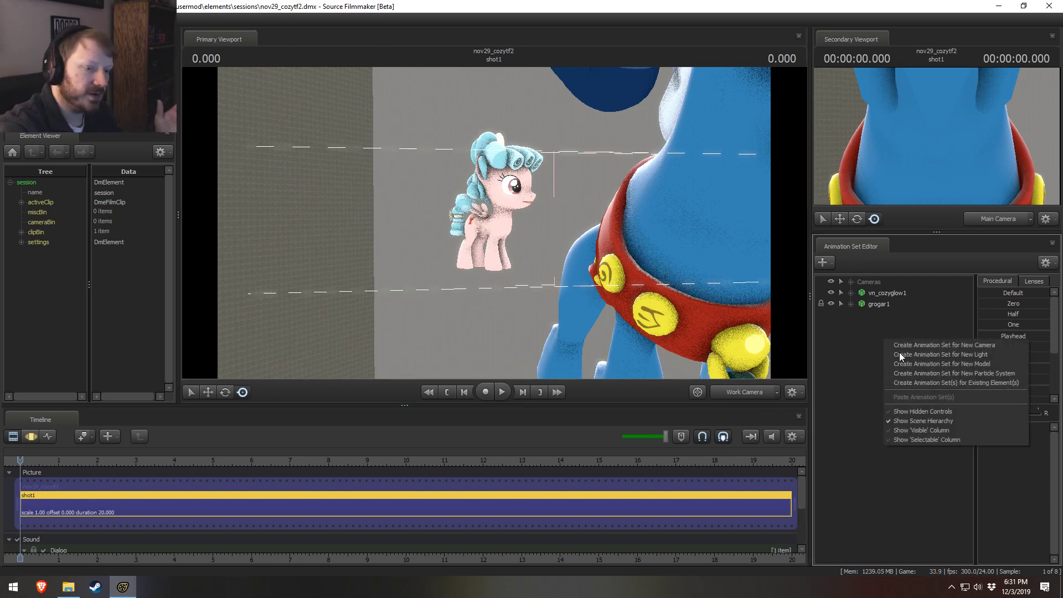
{"action": "left_click", "coordinate": [948, 363]}
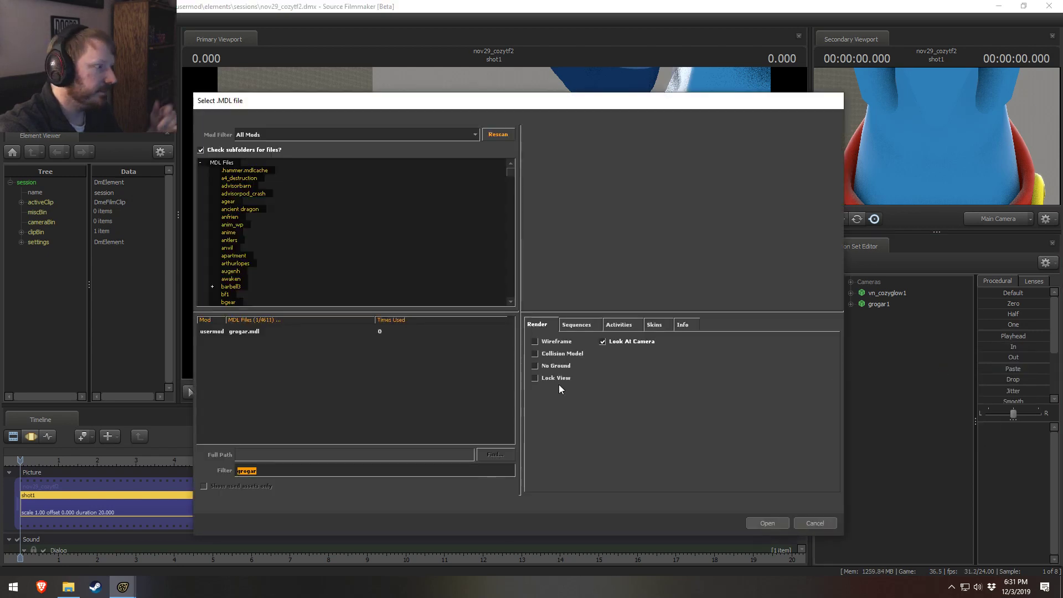
{"action": "type", "text": "ba"}
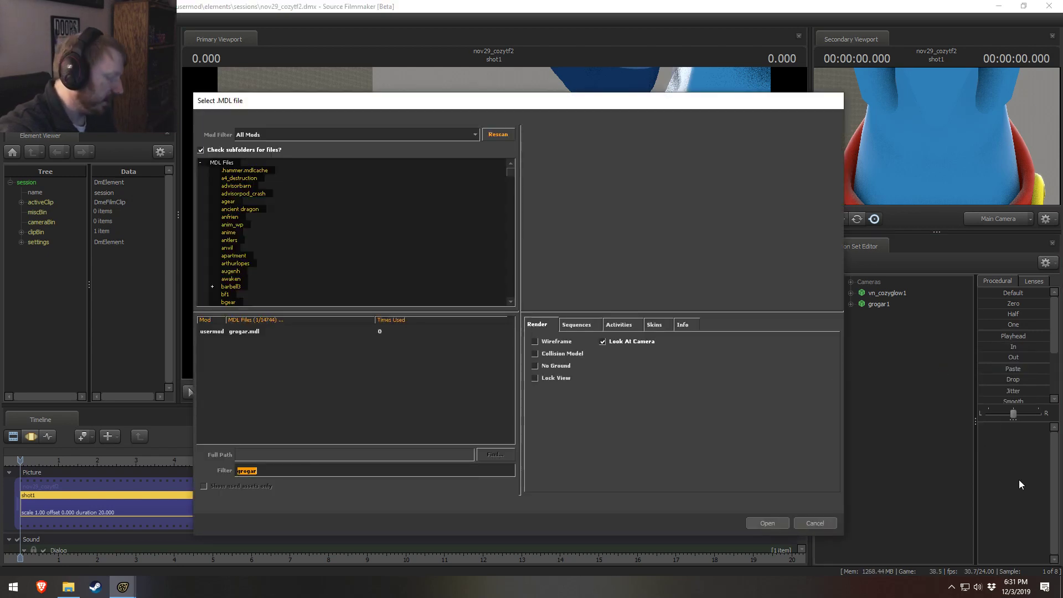
{"action": "type", "text": "t"}
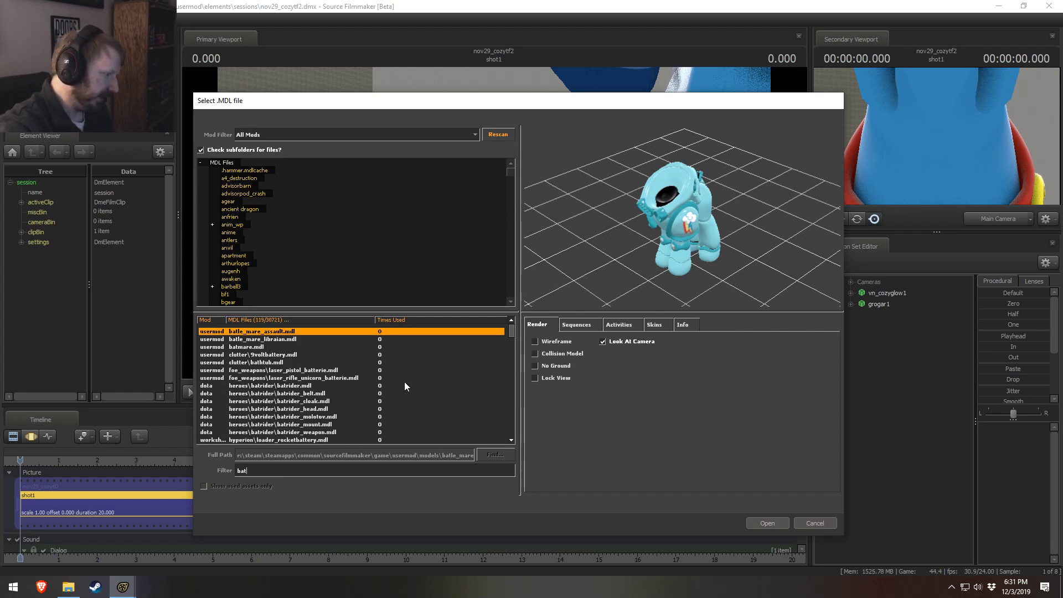
Step: Look through the "bat" models and preview the scout items batter_helmet.mdl and xms_bat.mdl
{"action": "scroll", "coordinate": [405, 386], "scroll_direction": "down", "scroll_amount": 1}
{"action": "scroll", "coordinate": [403, 388], "scroll_direction": "down", "scroll_amount": 5}
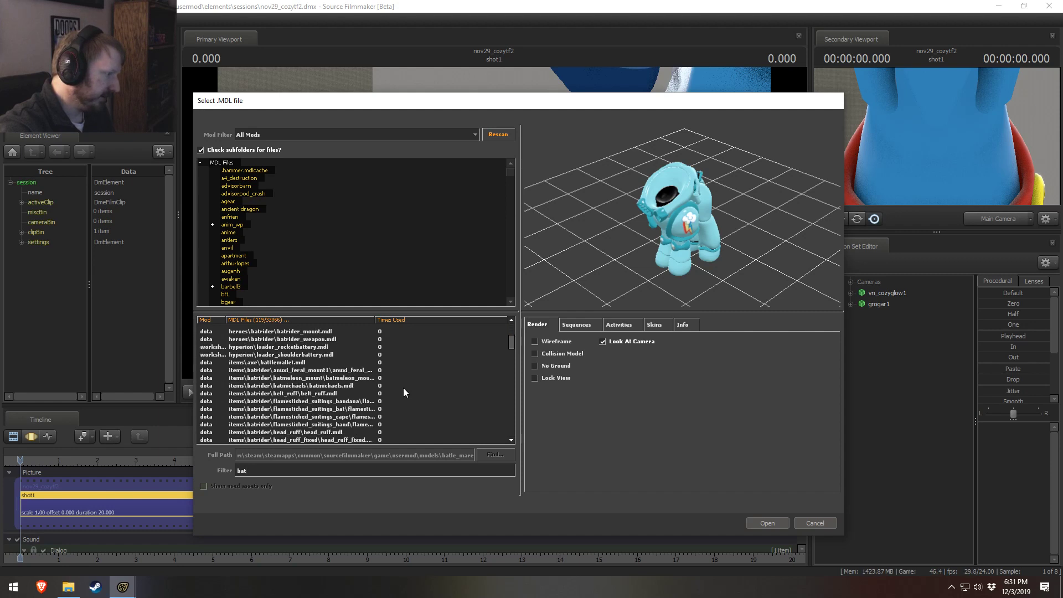
{"action": "scroll", "coordinate": [309, 403], "scroll_direction": "down", "scroll_amount": 6}
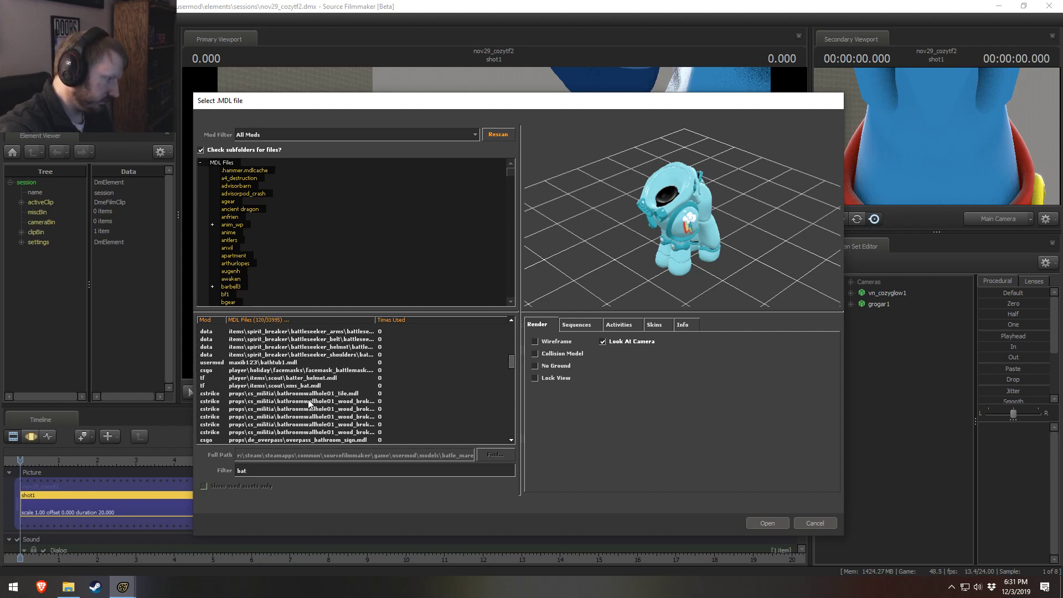
{"action": "scroll", "coordinate": [311, 403], "scroll_direction": "up", "scroll_amount": 4}
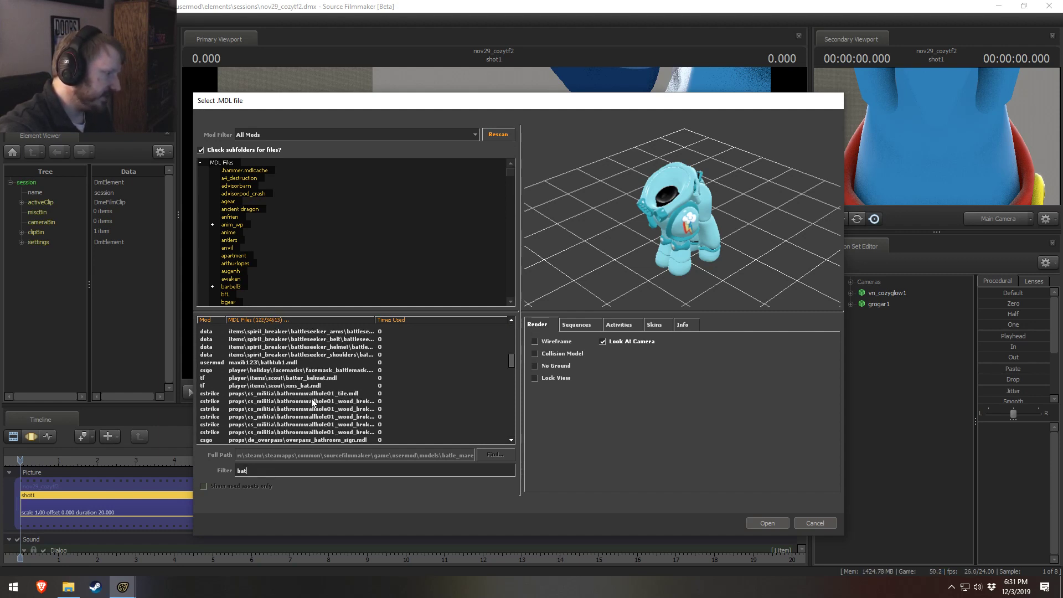
{"action": "left_click", "coordinate": [298, 379]}
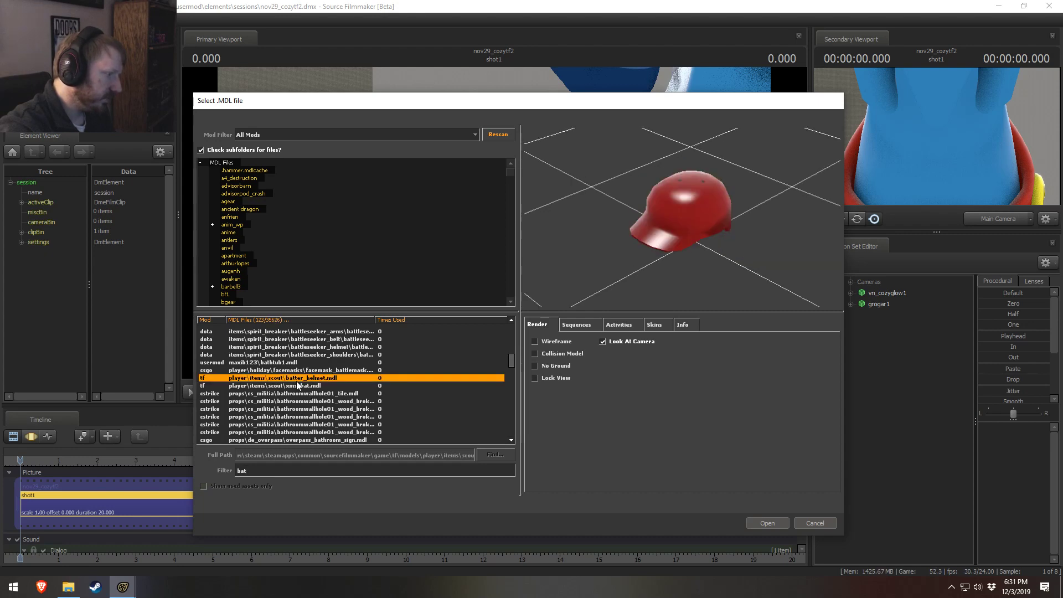
{"action": "left_click", "coordinate": [300, 386]}
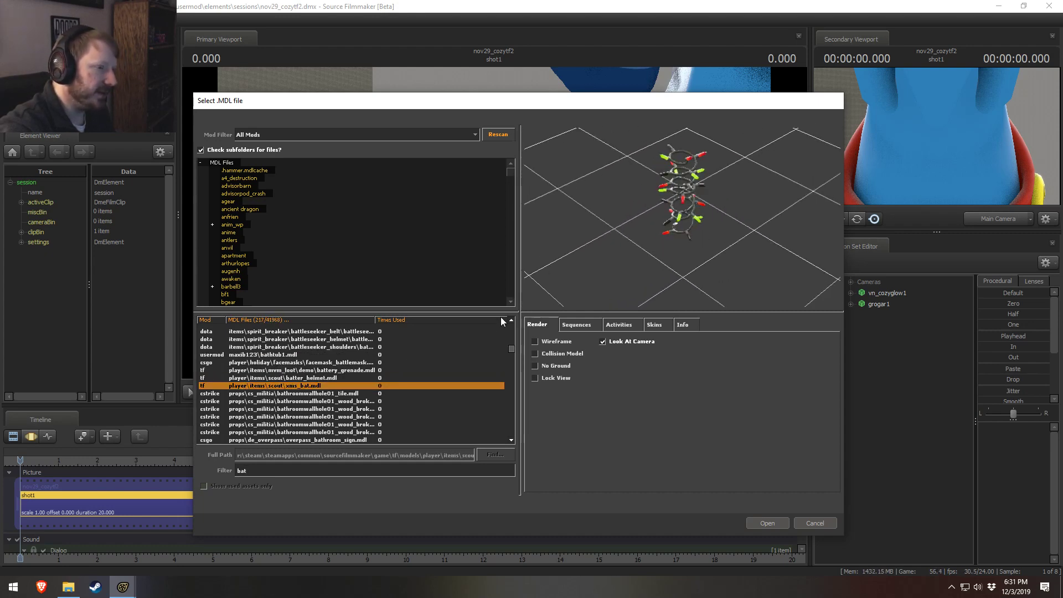
Step: Preview the props_c17 model furniturebathtub001a.mdl further along the "bat" models
{"action": "scroll", "coordinate": [387, 376], "scroll_direction": "down", "scroll_amount": 2}
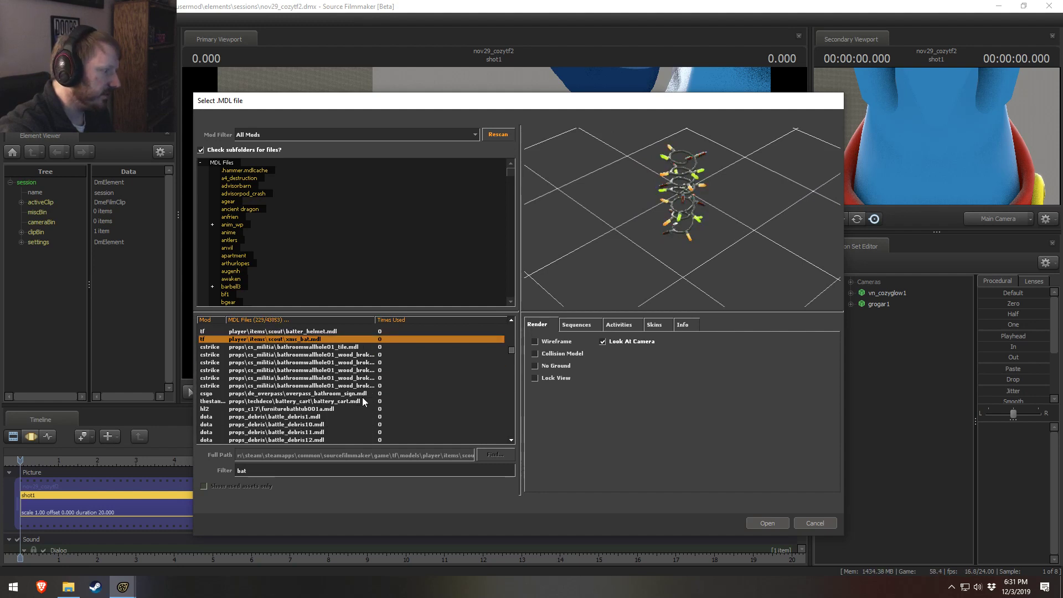
{"action": "scroll", "coordinate": [331, 406], "scroll_direction": "down", "scroll_amount": 2}
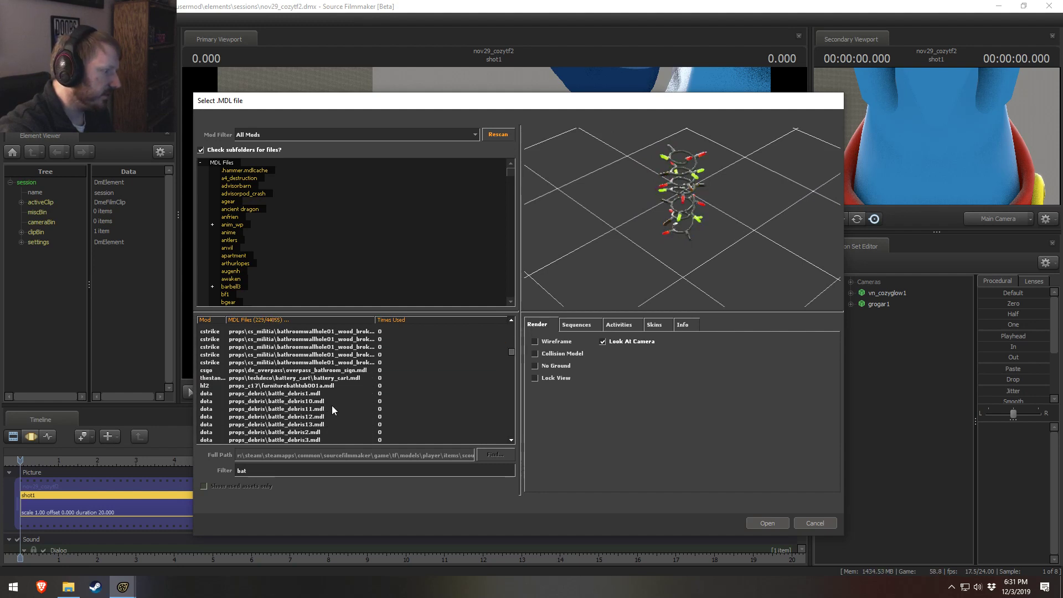
{"action": "left_click", "coordinate": [303, 364]}
{"action": "scroll", "coordinate": [332, 388], "scroll_direction": "down", "scroll_amount": 5}
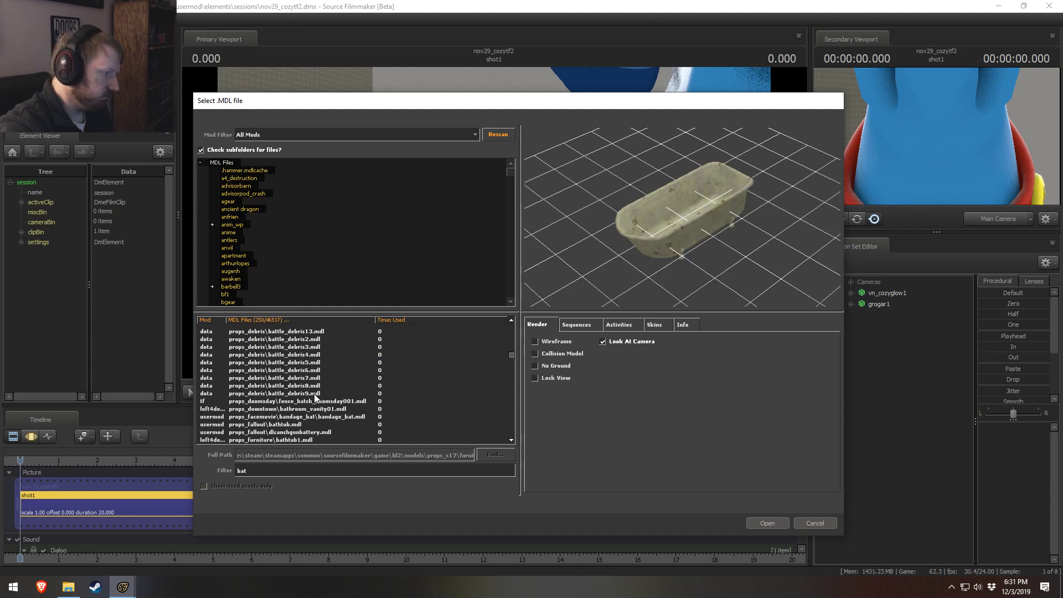
Step: Preview the Skyrim elven and glass battleaxes, examining the glass one more closely
{"action": "scroll", "coordinate": [315, 397], "scroll_direction": "down", "scroll_amount": 3}
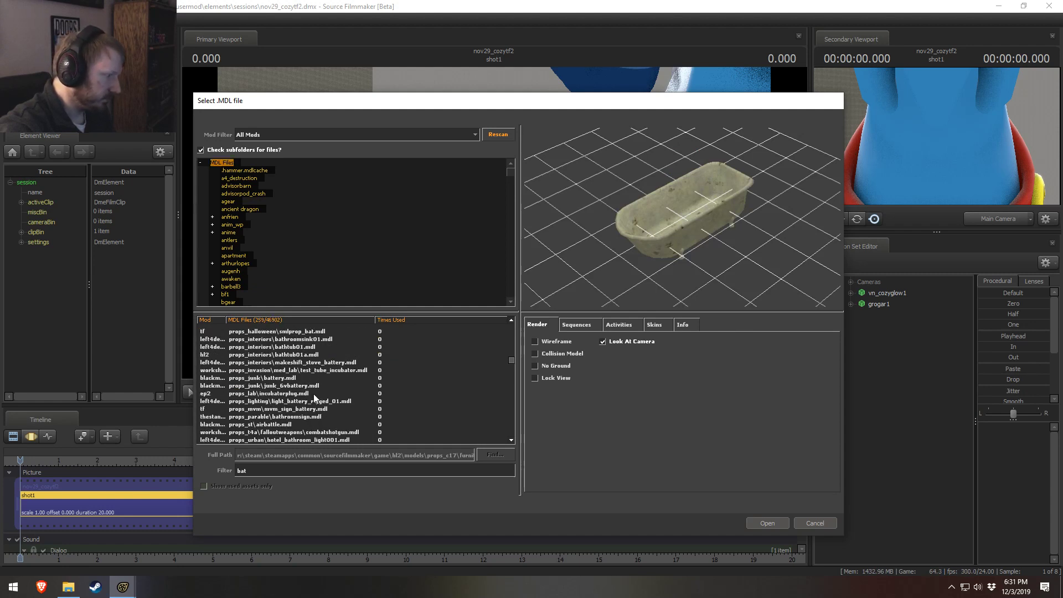
{"action": "scroll", "coordinate": [296, 422], "scroll_direction": "down", "scroll_amount": 5}
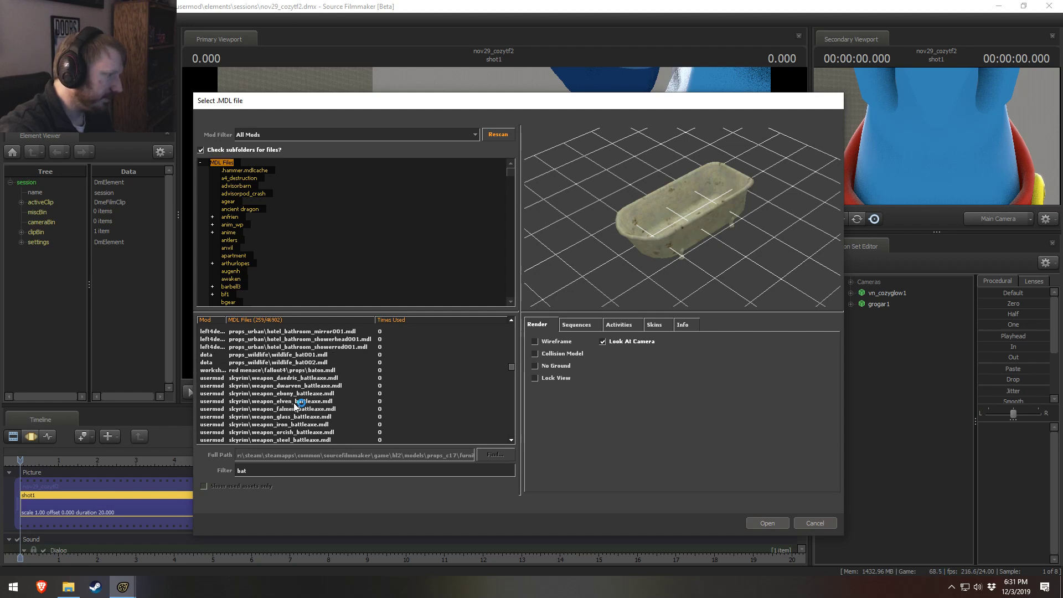
{"action": "left_click", "coordinate": [297, 401]}
{"action": "left_click", "coordinate": [298, 417]}
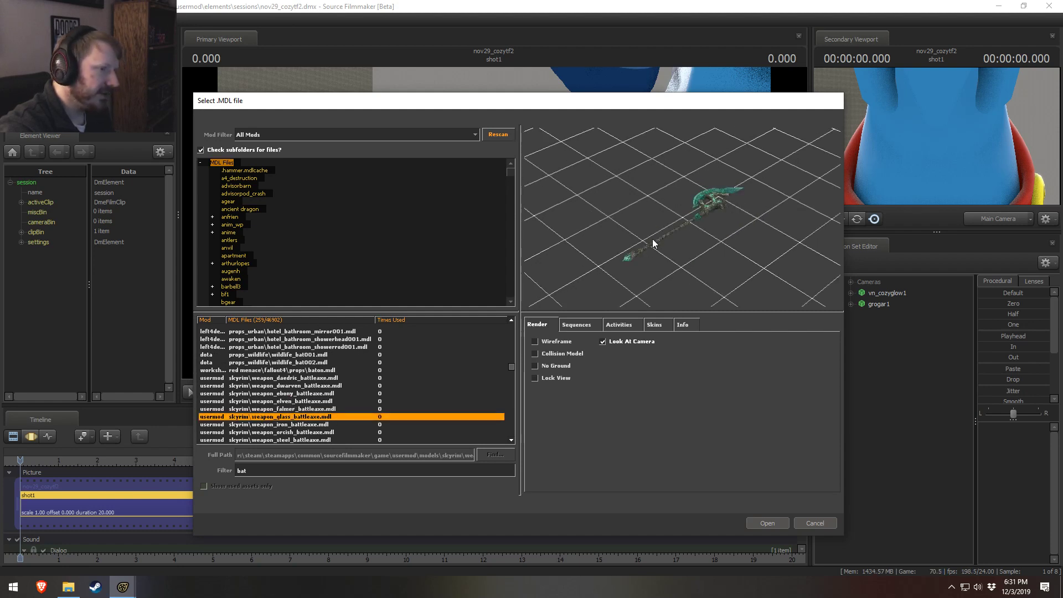
{"action": "left_click_drag", "start_coordinate": [655, 239], "coordinate": [655, 249]}
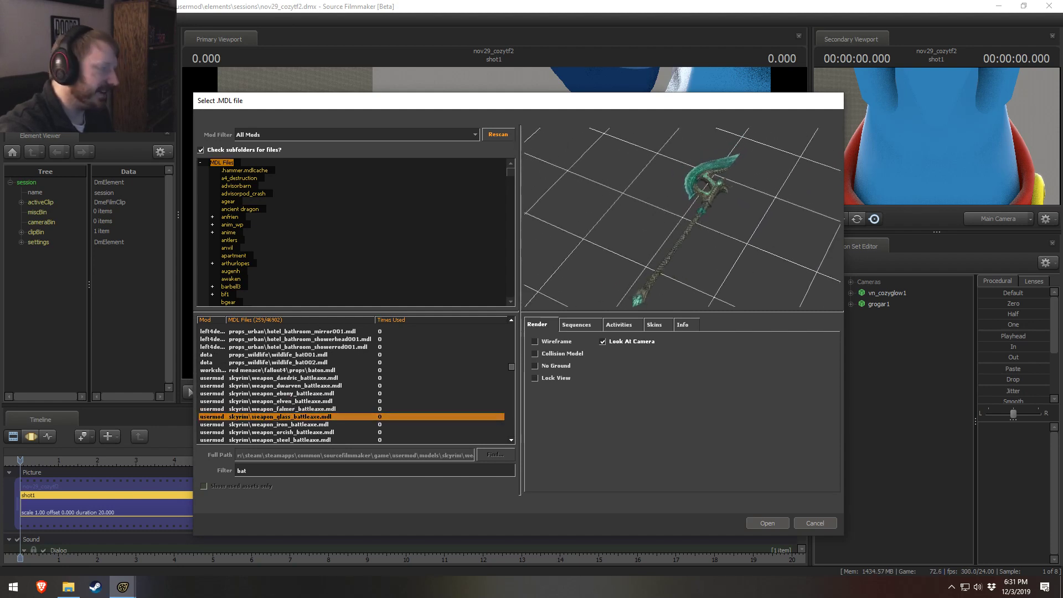
Step: Preview a set_cornus building model from the pabs mod and continue to the c_models weapons
{"action": "scroll", "coordinate": [379, 394], "scroll_direction": "down", "scroll_amount": 5}
{"action": "left_click", "coordinate": [320, 362]}
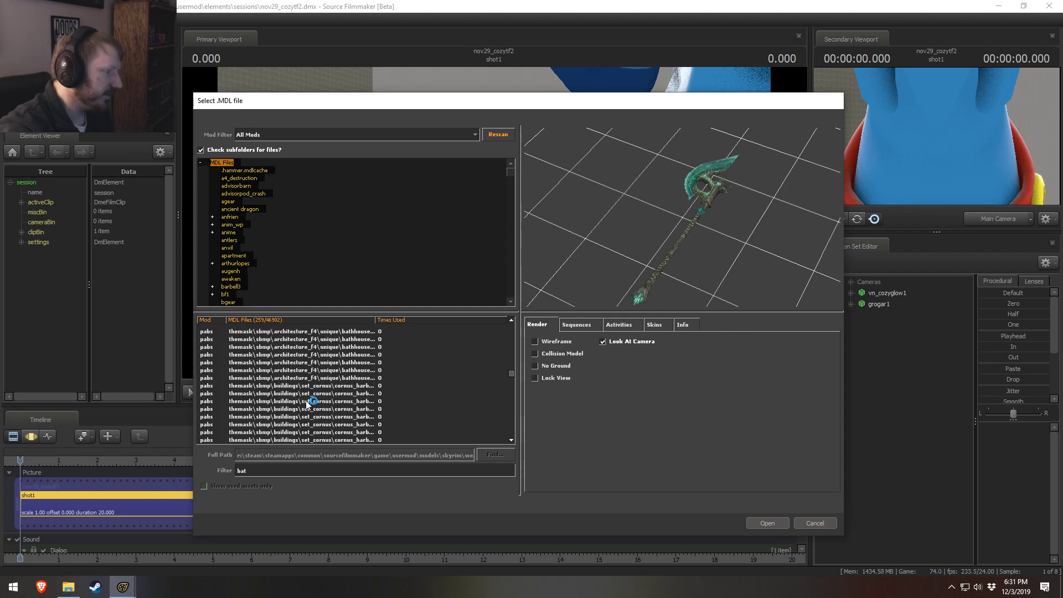
{"action": "left_click", "coordinate": [302, 409]}
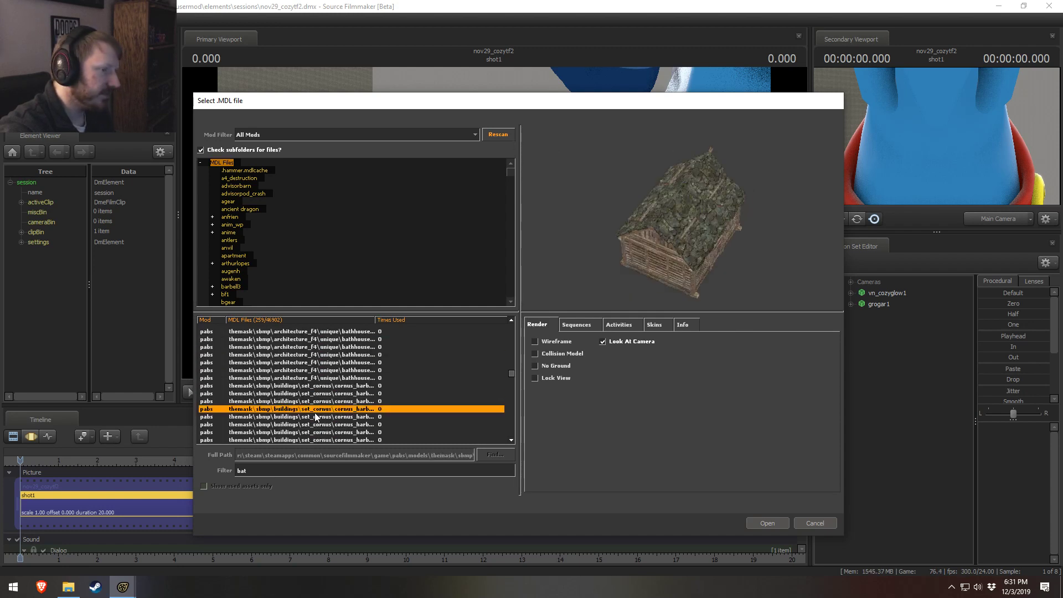
{"action": "scroll", "coordinate": [317, 416], "scroll_direction": "down", "scroll_amount": 12}
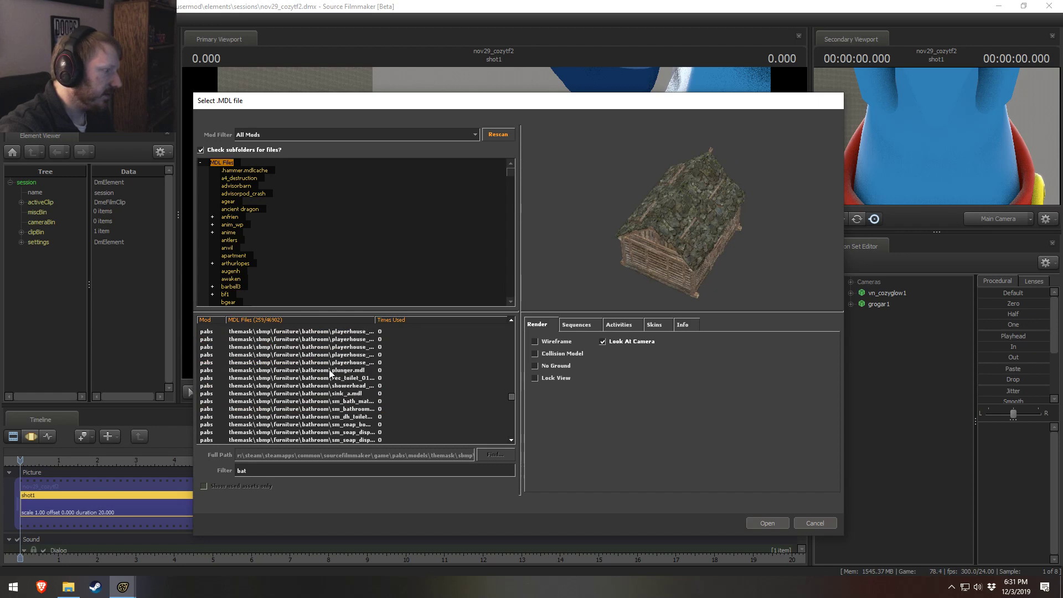
{"action": "scroll", "coordinate": [330, 374], "scroll_direction": "down", "scroll_amount": 15}
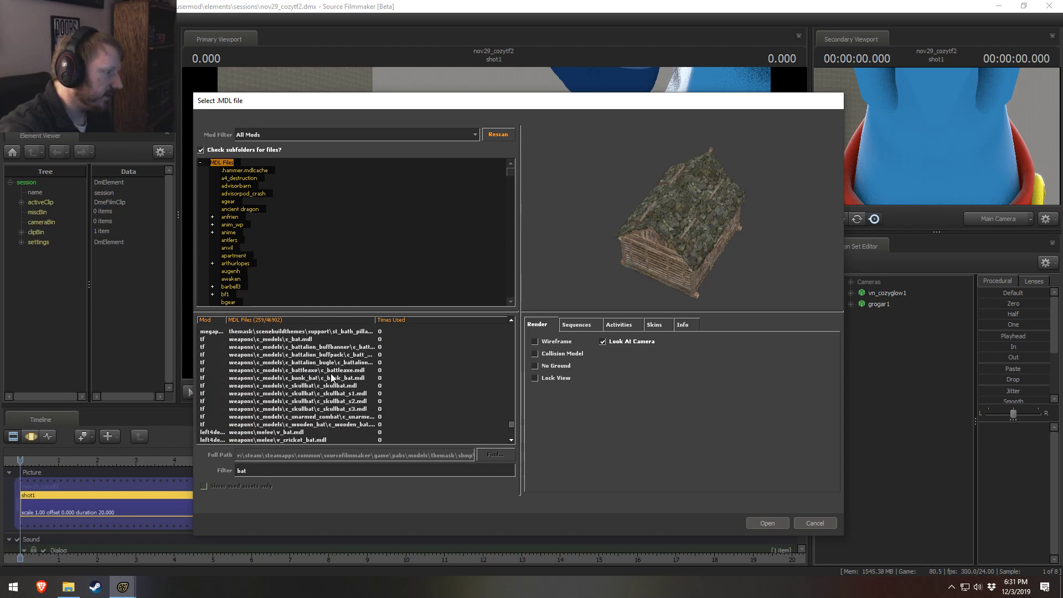
Step: Preview c_bat.mdl and the battalion buffbanner and buffpack among the TF c_models weapons
{"action": "scroll", "coordinate": [331, 374], "scroll_direction": "up", "scroll_amount": 1}
{"action": "left_click", "coordinate": [316, 393]}
{"action": "left_click", "coordinate": [309, 364]}
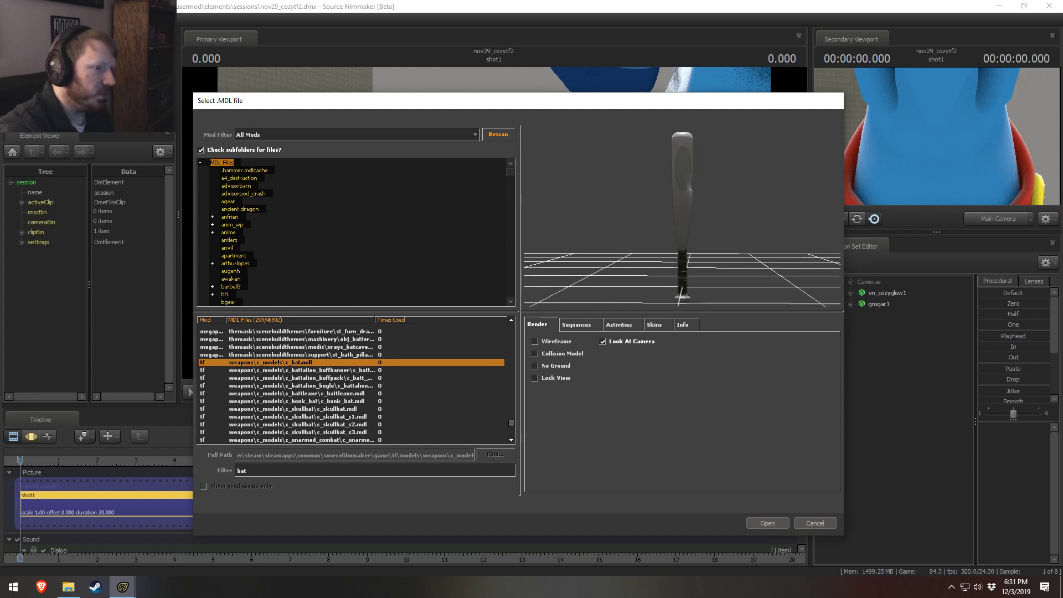
{"action": "left_click", "coordinate": [347, 371]}
{"action": "left_click", "coordinate": [337, 378]}
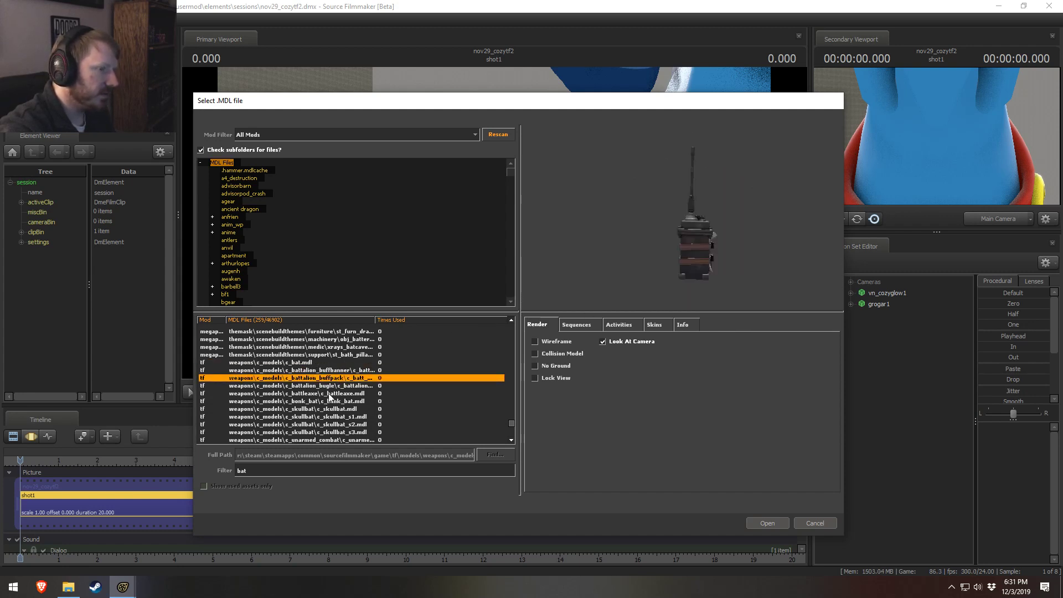
Step: Preview c_battleaxe.mdl and the c_skullbat variants, including s1 and s2
{"action": "left_click", "coordinate": [329, 393]}
{"action": "left_click", "coordinate": [322, 416]}
{"action": "left_click", "coordinate": [330, 408]}
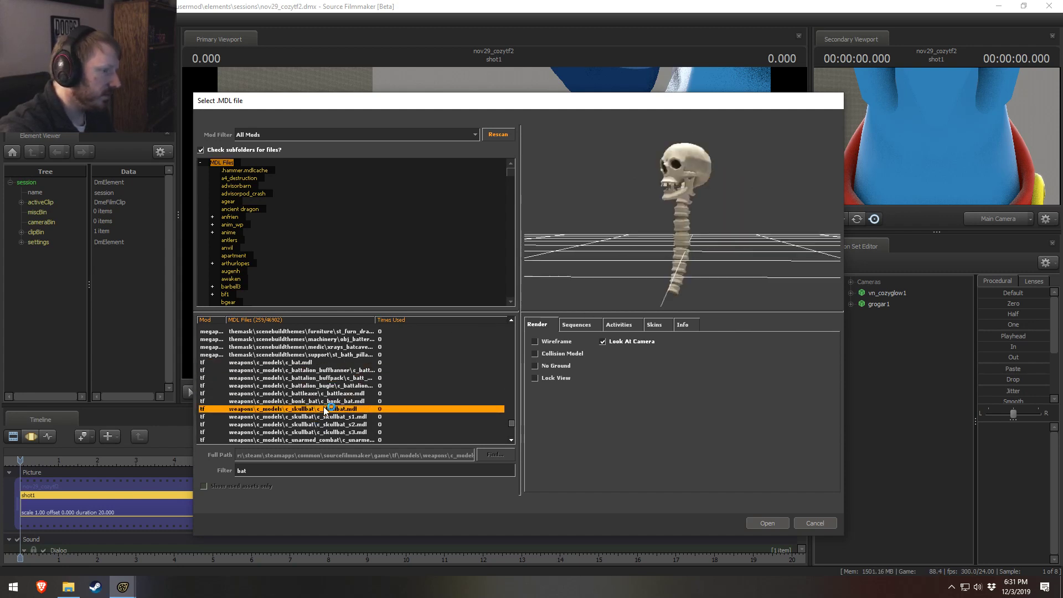
{"action": "left_click", "coordinate": [329, 416]}
{"action": "left_click", "coordinate": [326, 424]}
{"action": "scroll", "coordinate": [321, 429], "scroll_direction": "down", "scroll_amount": 2}
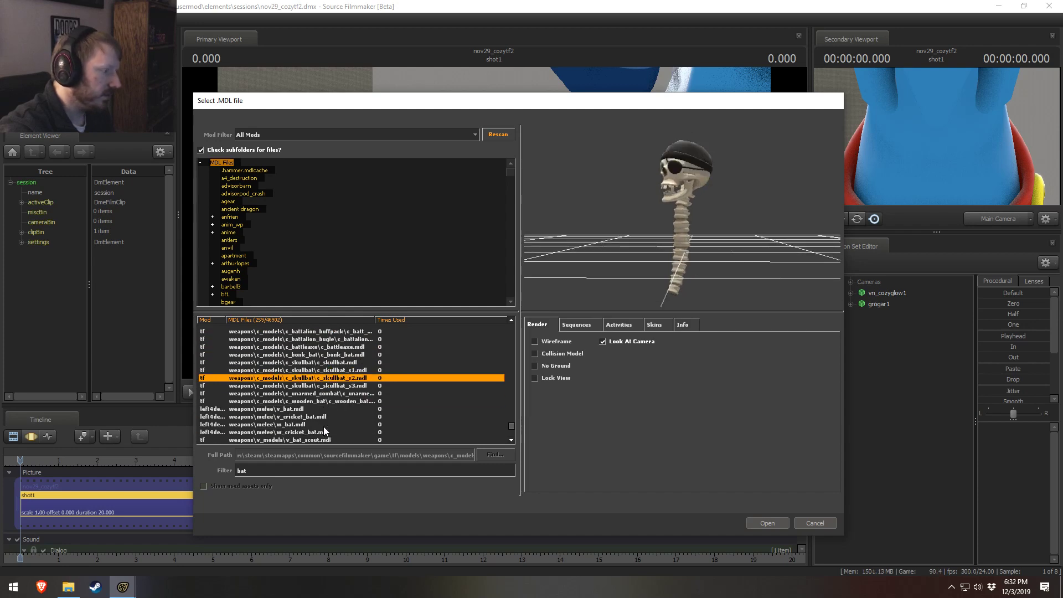
Step: Compare the Left 4 Dead melee models v_bat, w_bat, v_cricket_bat and w_cricket_bat
{"action": "left_click", "coordinate": [313, 410]}
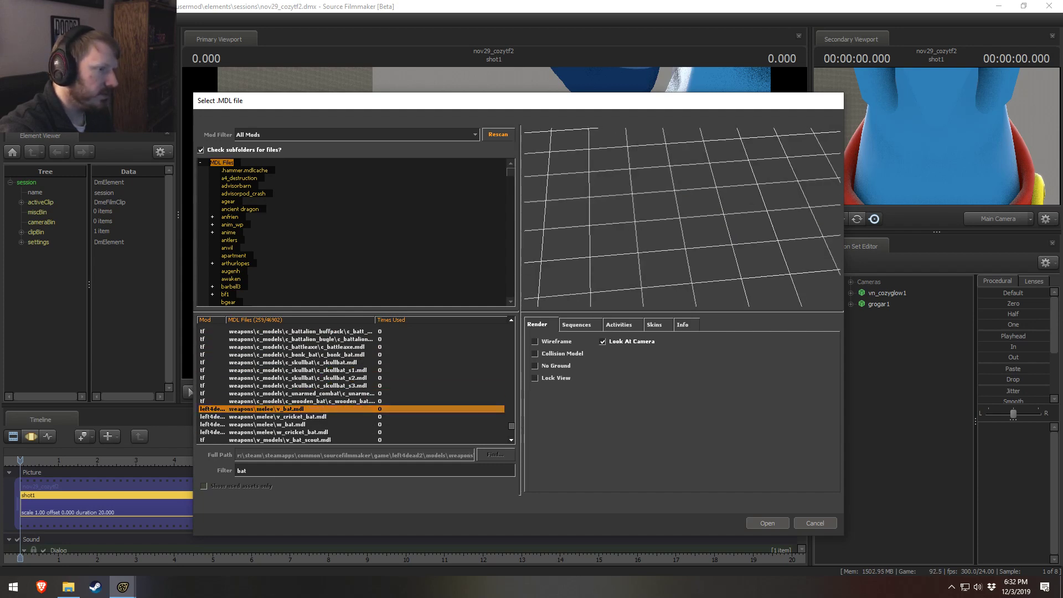
{"action": "scroll", "coordinate": [332, 408], "scroll_direction": "down", "scroll_amount": 2}
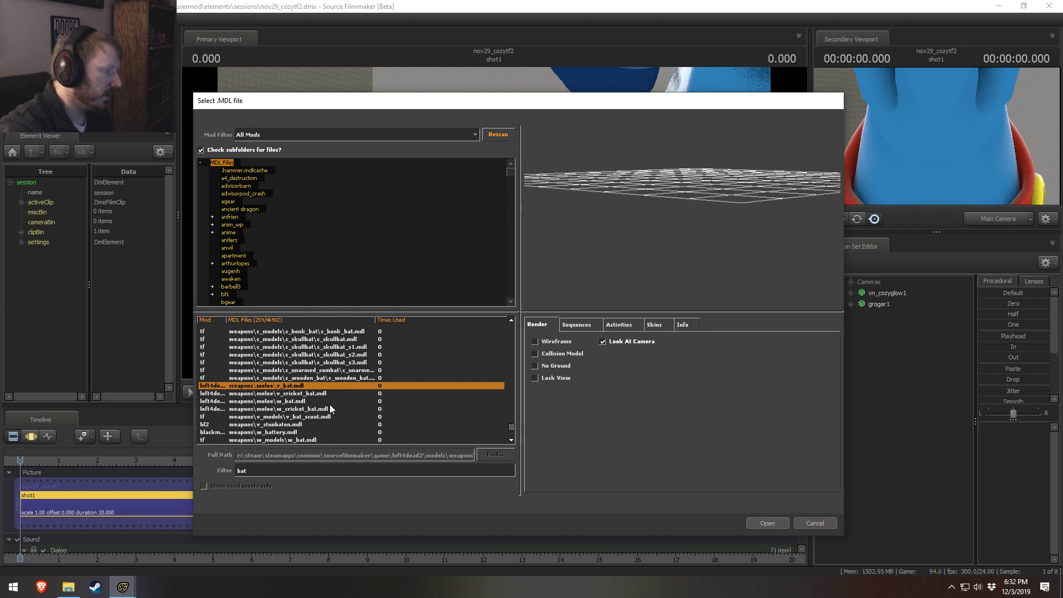
{"action": "left_click", "coordinate": [288, 378]}
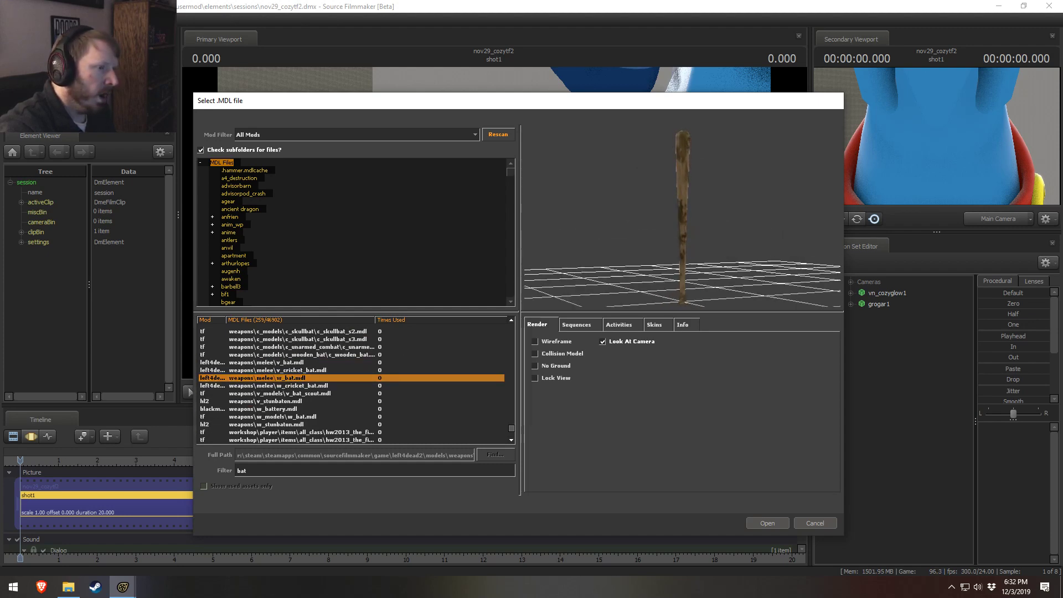
{"action": "left_click", "coordinate": [327, 370]}
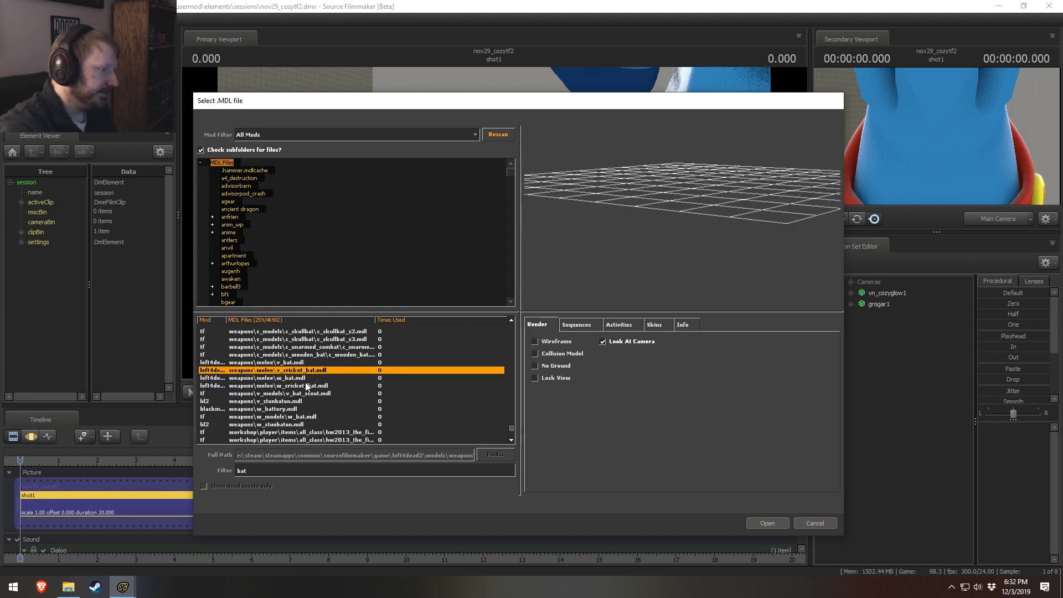
{"action": "left_click", "coordinate": [303, 386]}
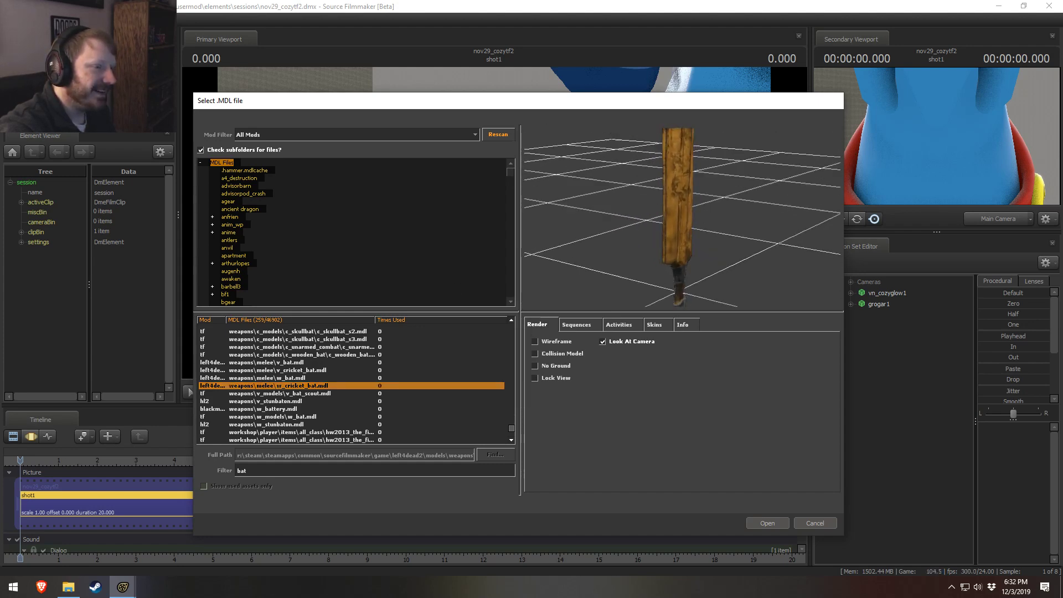
Step: Preview the all_class hw2013 workshop models, briefly showing one in wireframe
{"action": "scroll", "coordinate": [250, 430], "scroll_direction": "down", "scroll_amount": 1}
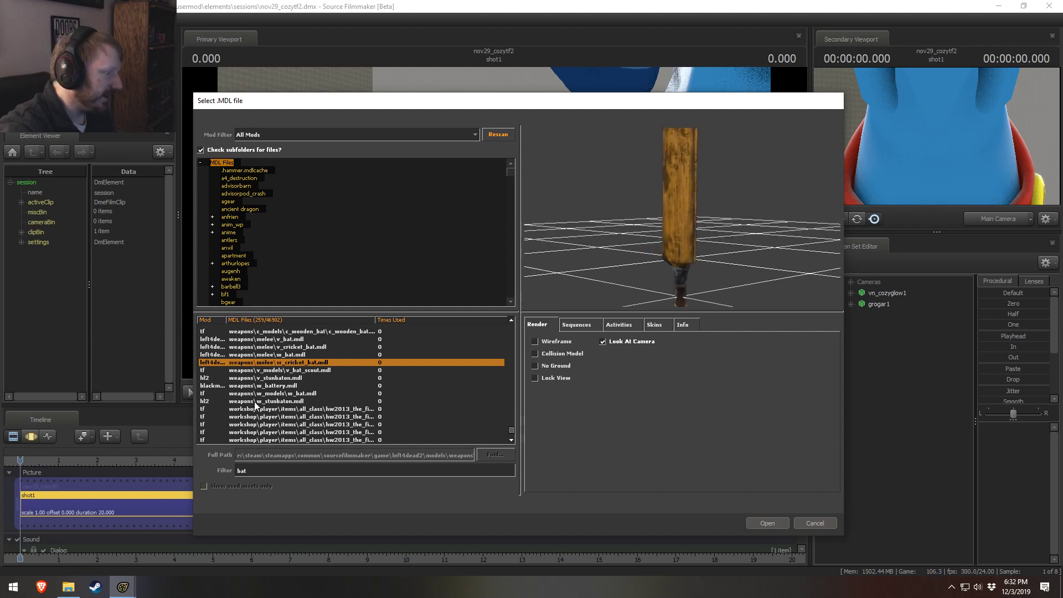
{"action": "left_click", "coordinate": [255, 409]}
{"action": "left_click", "coordinate": [287, 432]}
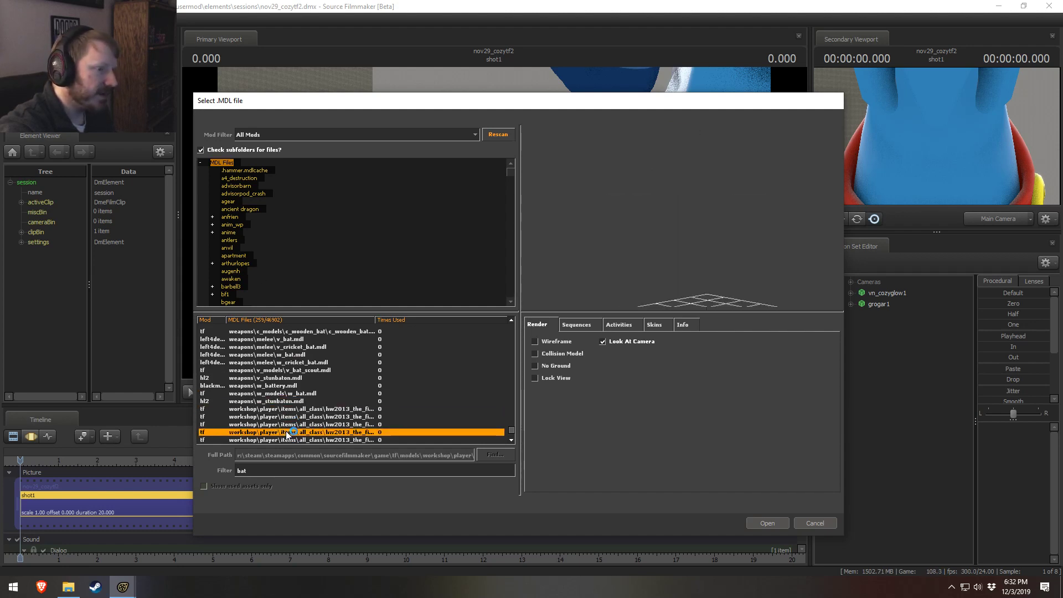
{"action": "scroll", "coordinate": [332, 437], "scroll_direction": "down", "scroll_amount": 1}
{"action": "left_click", "coordinate": [555, 343]}
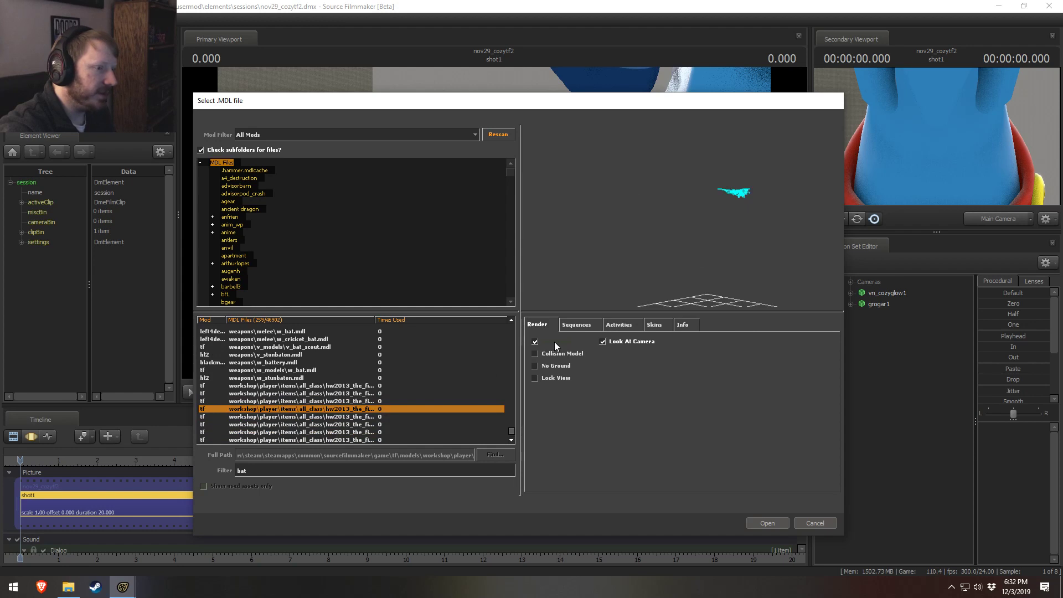
{"action": "left_click", "coordinate": [555, 343]}
Step: Preview the soldier workshop models hw2013_combat and sf14_the_battle at the end of the matches
{"action": "scroll", "coordinate": [322, 419], "scroll_direction": "down", "scroll_amount": 1}
{"action": "left_click", "coordinate": [283, 433]}
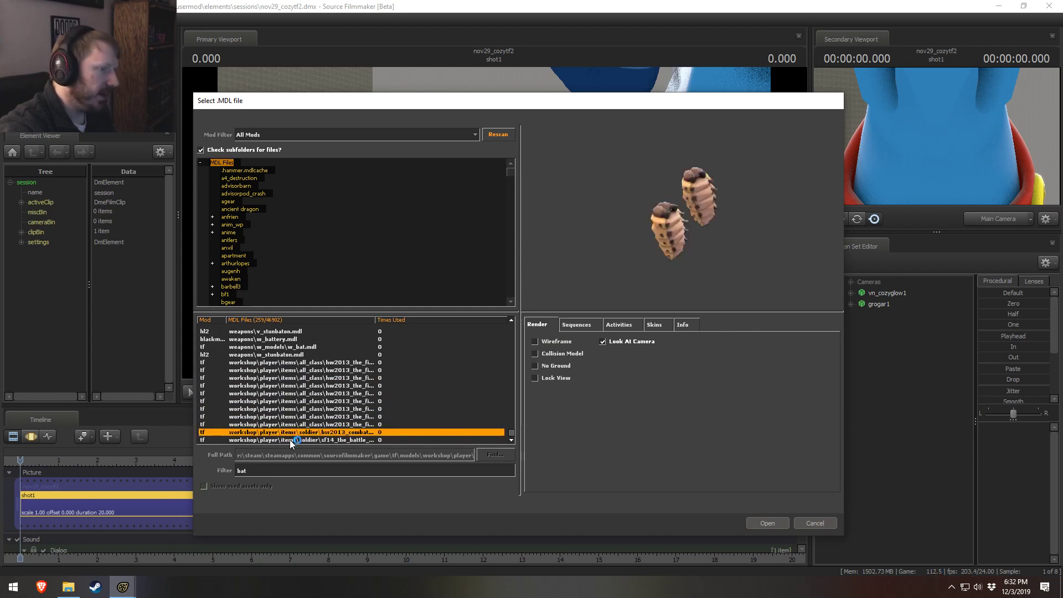
{"action": "left_click", "coordinate": [288, 439]}
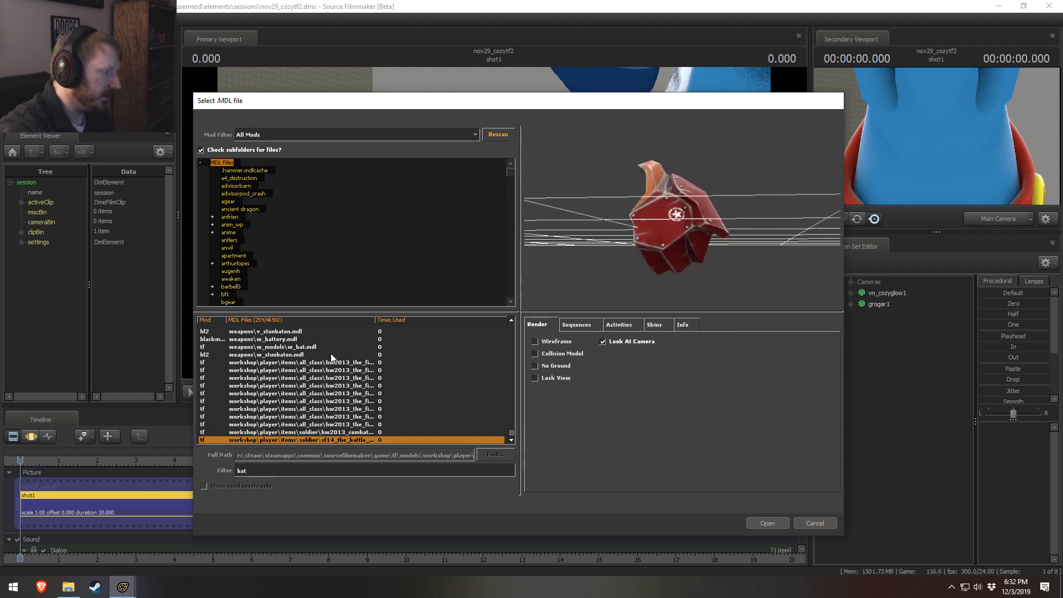
Step: Preview w_stunbaton.mdl, w_models w_bat.mdl and melee v_bat.mdl, and select weapons\c_models\c_bat.mdl
{"action": "scroll", "coordinate": [287, 388], "scroll_direction": "up", "scroll_amount": 3}
{"action": "left_click", "coordinate": [270, 426]}
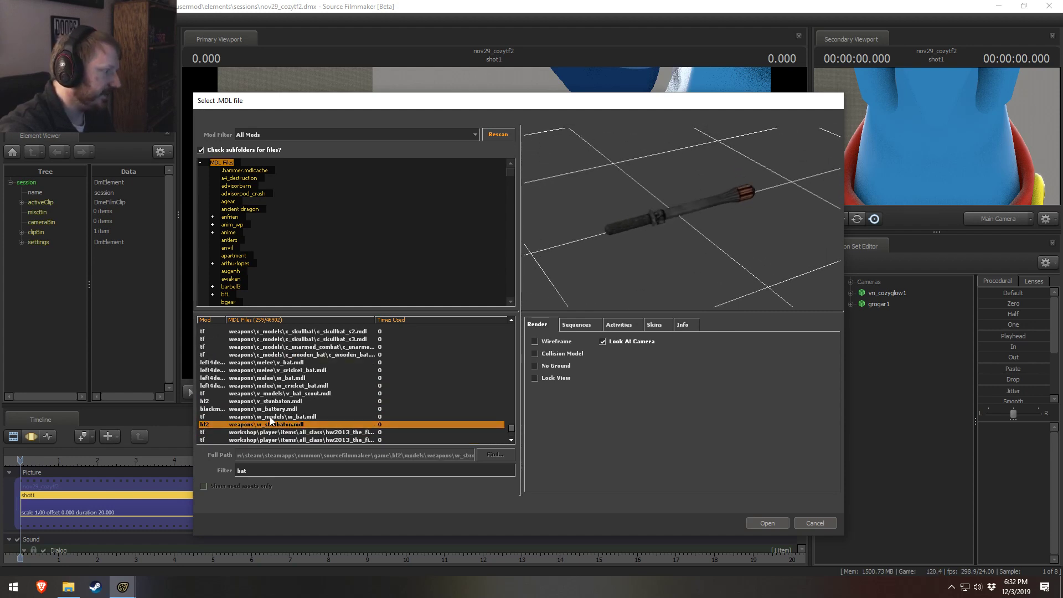
{"action": "left_click", "coordinate": [273, 417]}
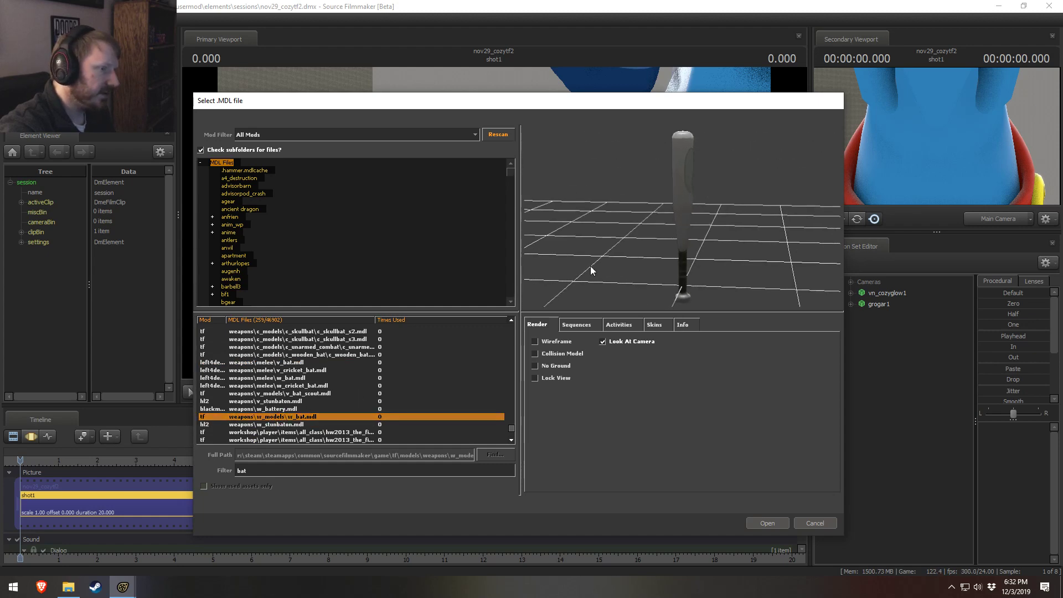
{"action": "left_click", "coordinate": [279, 363]}
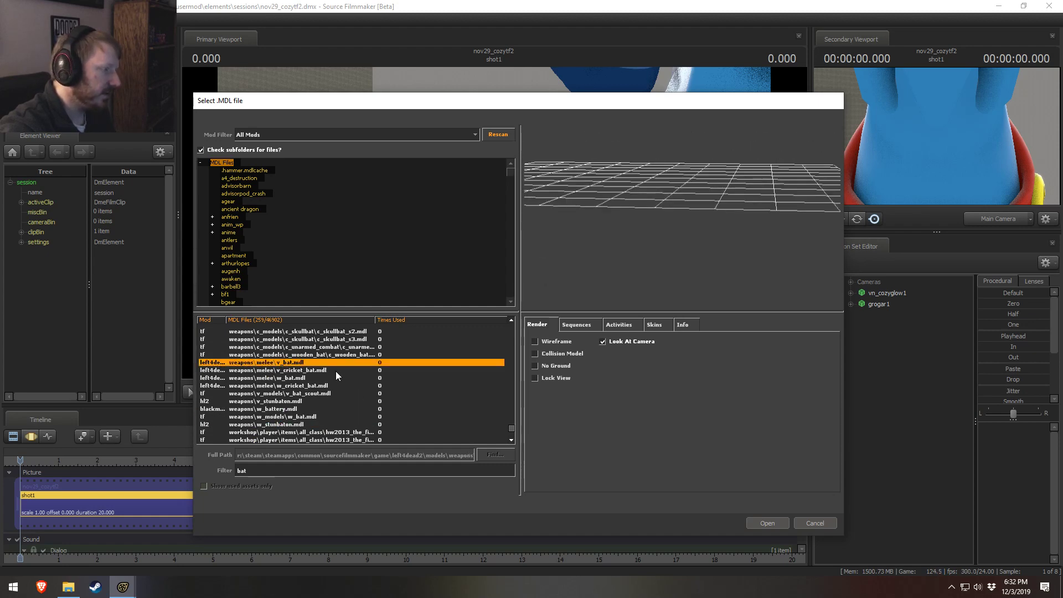
{"action": "scroll", "coordinate": [339, 382], "scroll_direction": "up", "scroll_amount": 3}
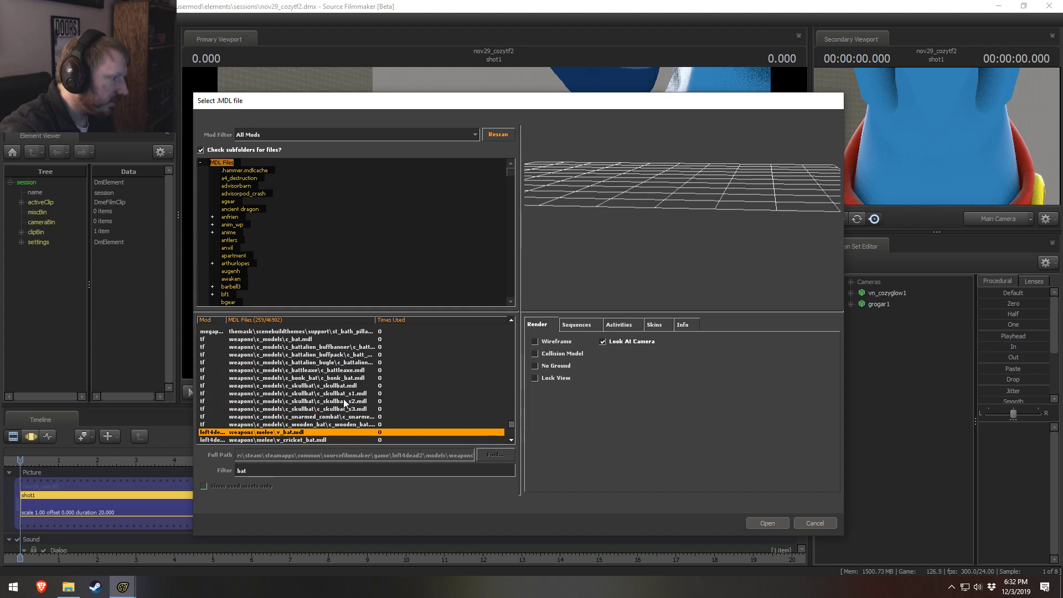
{"action": "left_click", "coordinate": [284, 339]}
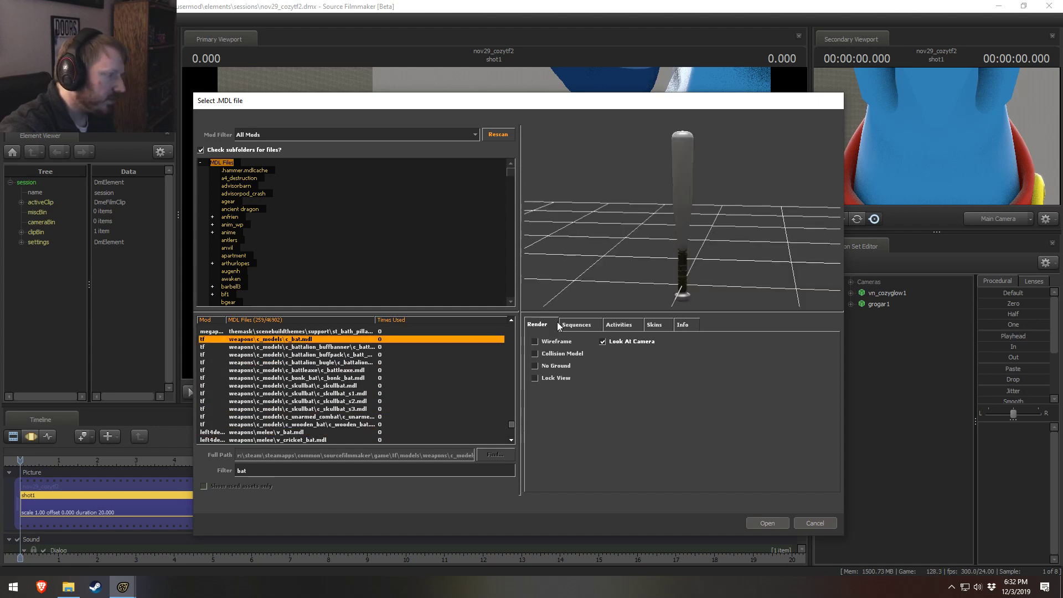
Step: Switch to Steam and open the Workshop page for Source Filmmaker from the game library
{"action": "left_click", "coordinate": [96, 586]}
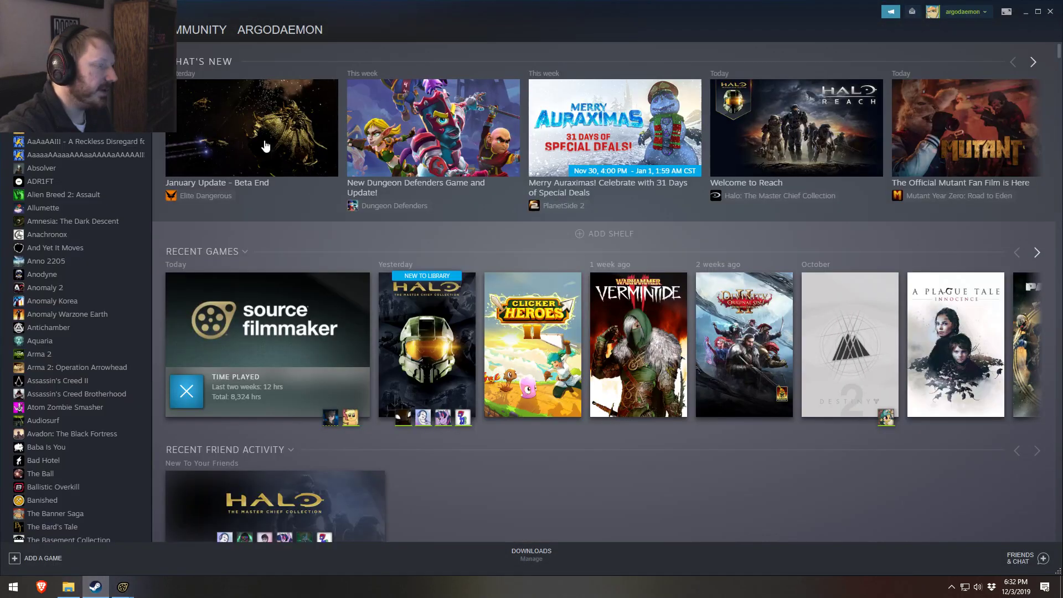
{"action": "mouse_move", "coordinate": [258, 32]}
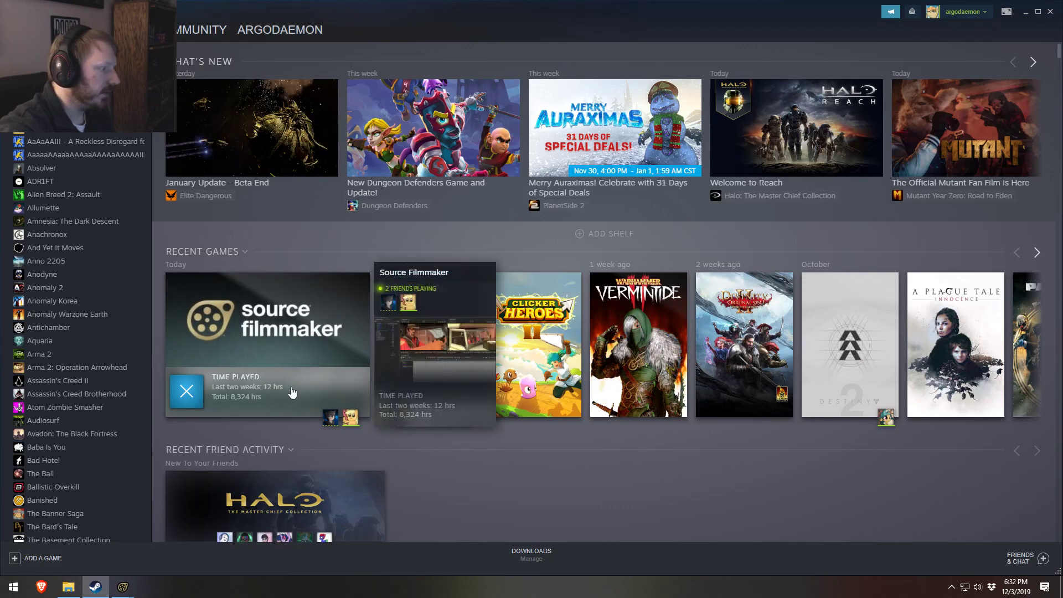
{"action": "right_click", "coordinate": [288, 363]}
{"action": "mouse_move", "coordinate": [311, 419]}
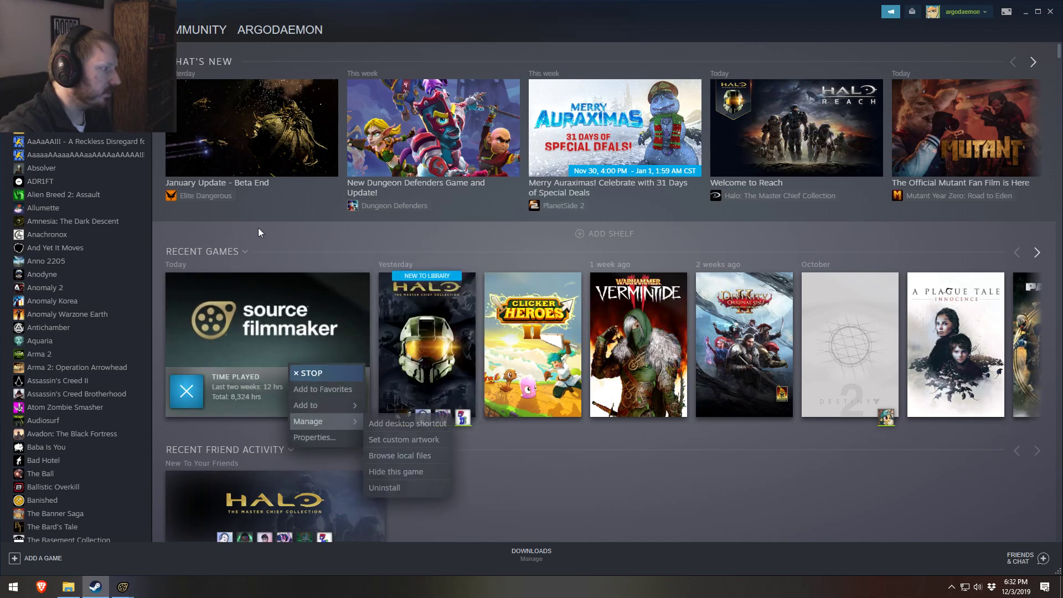
{"action": "left_click", "coordinate": [296, 246]}
{"action": "left_click", "coordinate": [354, 338]}
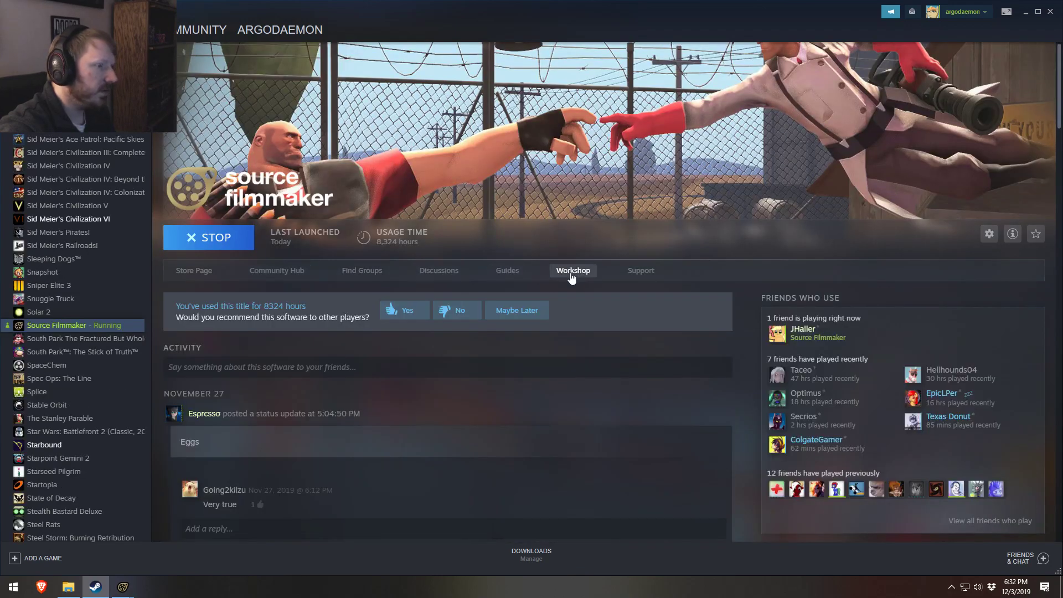
{"action": "left_click", "coordinate": [573, 271]}
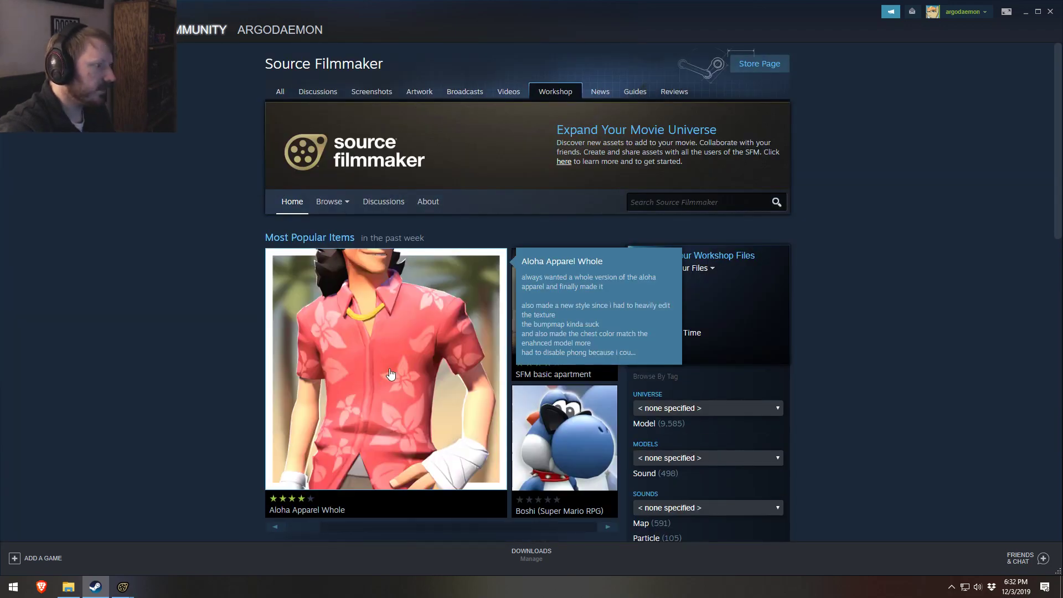
Step: Search the Source Filmmaker Workshop for "bat"
{"action": "scroll", "coordinate": [575, 346], "scroll_direction": "down", "scroll_amount": 1}
{"action": "scroll", "coordinate": [575, 346], "scroll_direction": "down", "scroll_amount": 2}
{"action": "scroll", "coordinate": [852, 182], "scroll_direction": "up", "scroll_amount": 2}
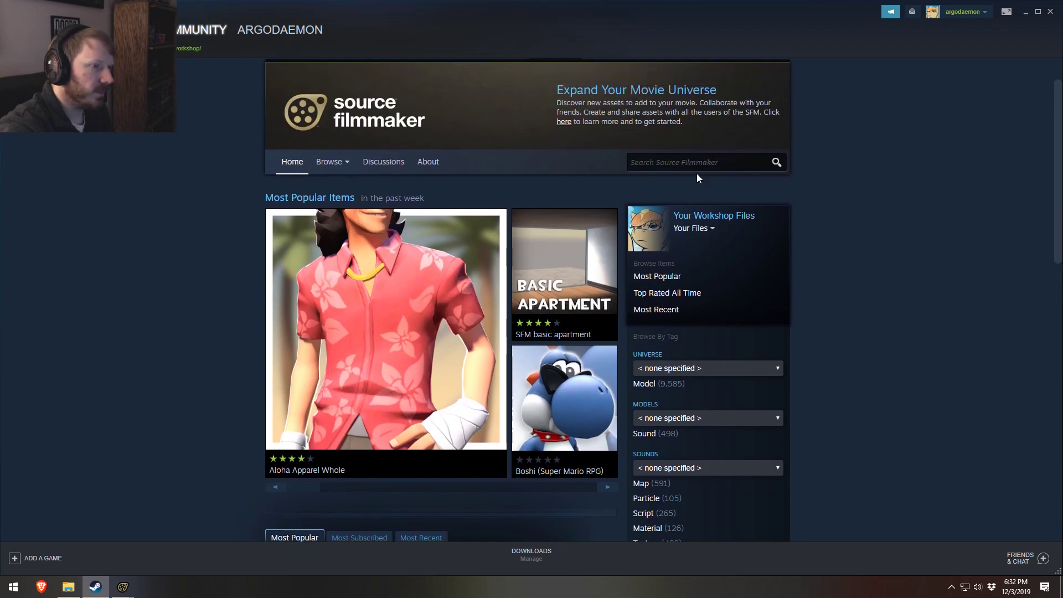
{"action": "left_click", "coordinate": [693, 167]}
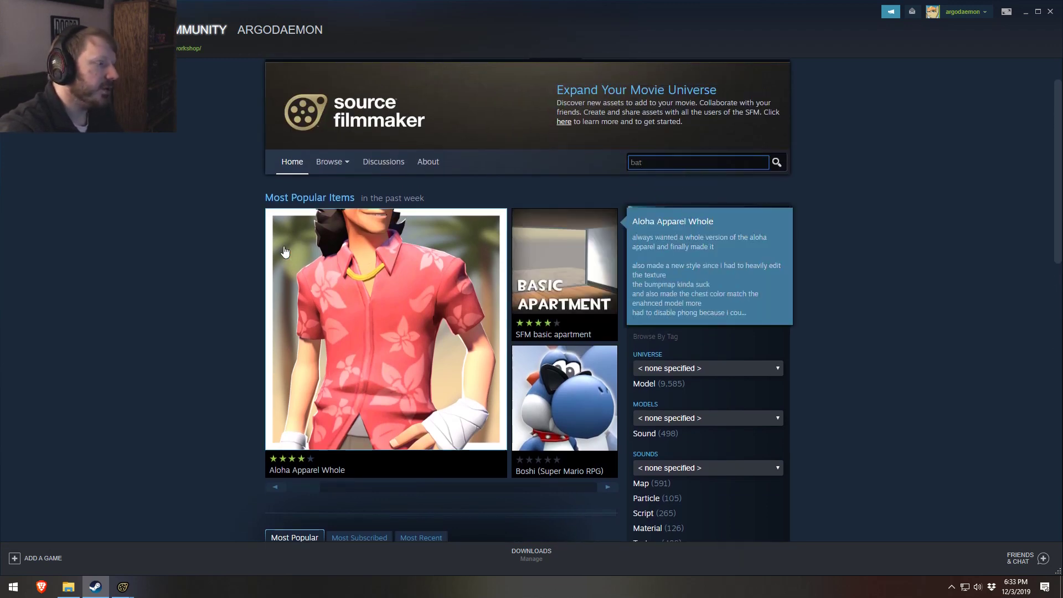
{"action": "mouse_move", "coordinate": [474, 307]}
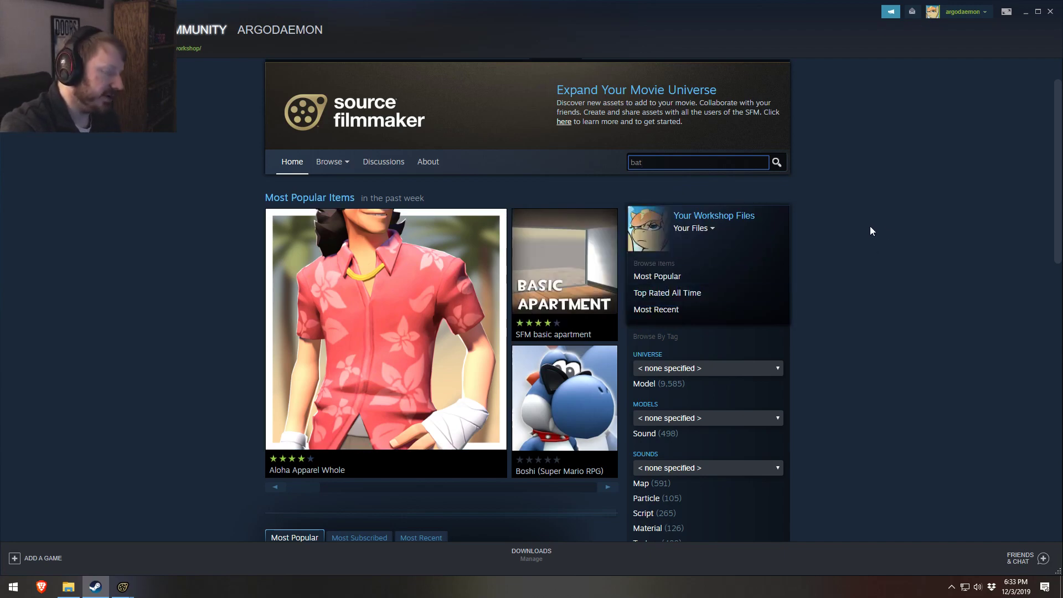
{"action": "key", "text": "Return"}
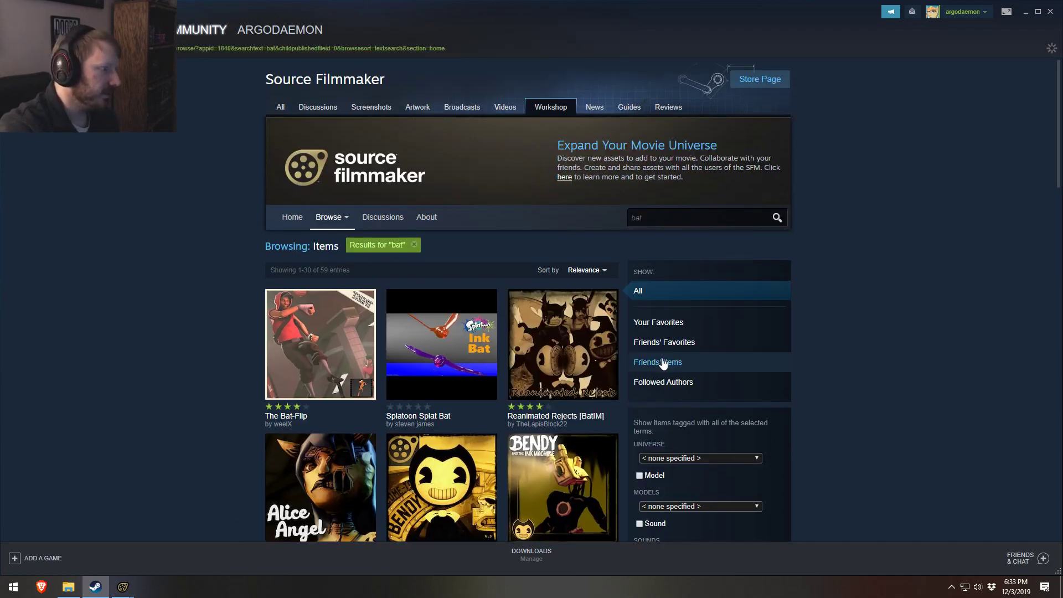
Step: Look through the first page of Workshop results for a usable bat model, checking item descriptions
{"action": "scroll", "coordinate": [852, 389], "scroll_direction": "down", "scroll_amount": 1}
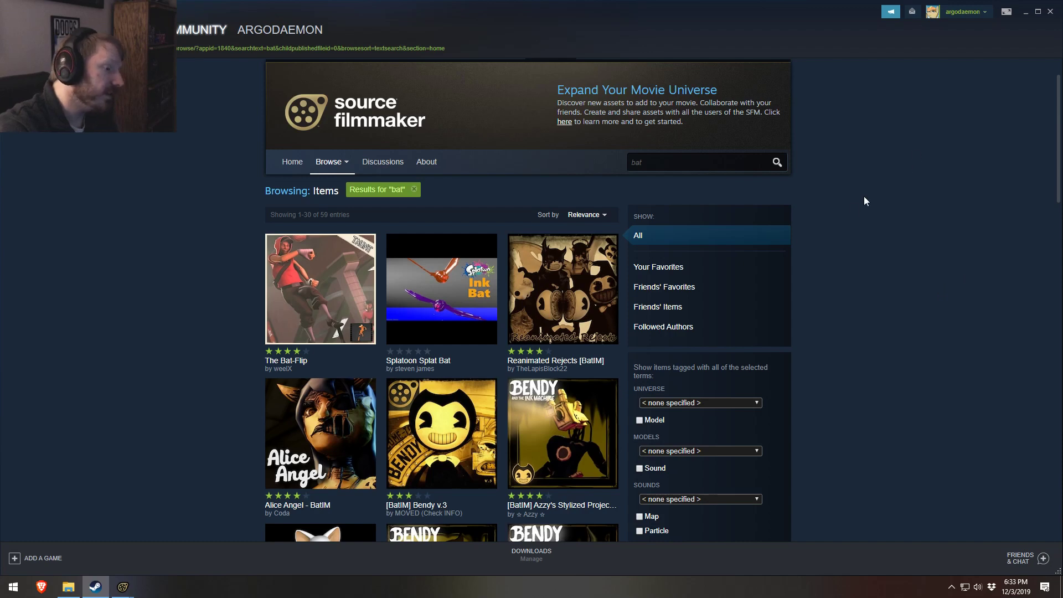
{"action": "mouse_move", "coordinate": [615, 344]}
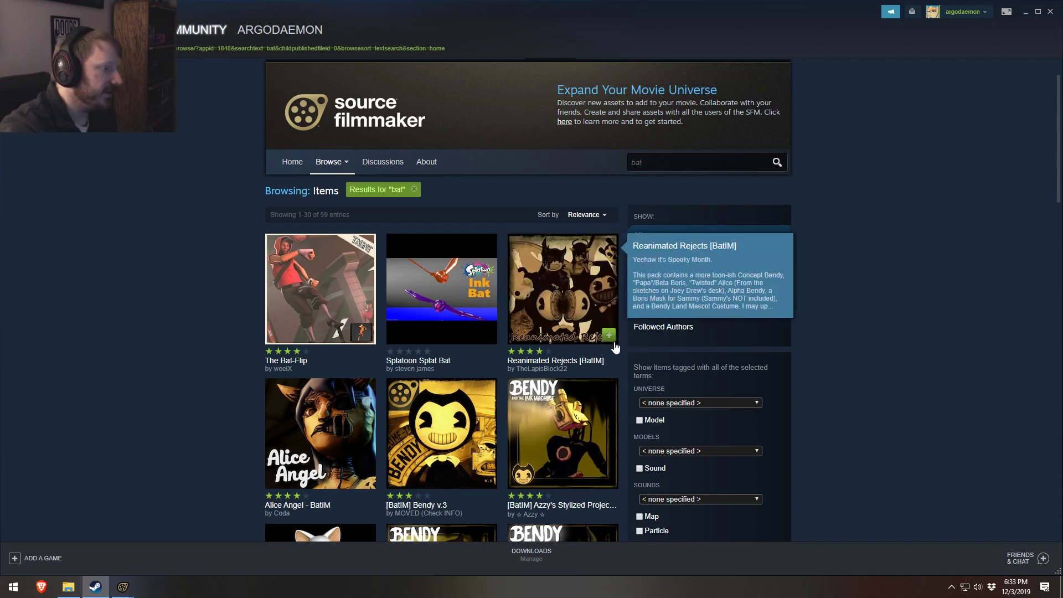
{"action": "scroll", "coordinate": [700, 346], "scroll_direction": "down", "scroll_amount": 10}
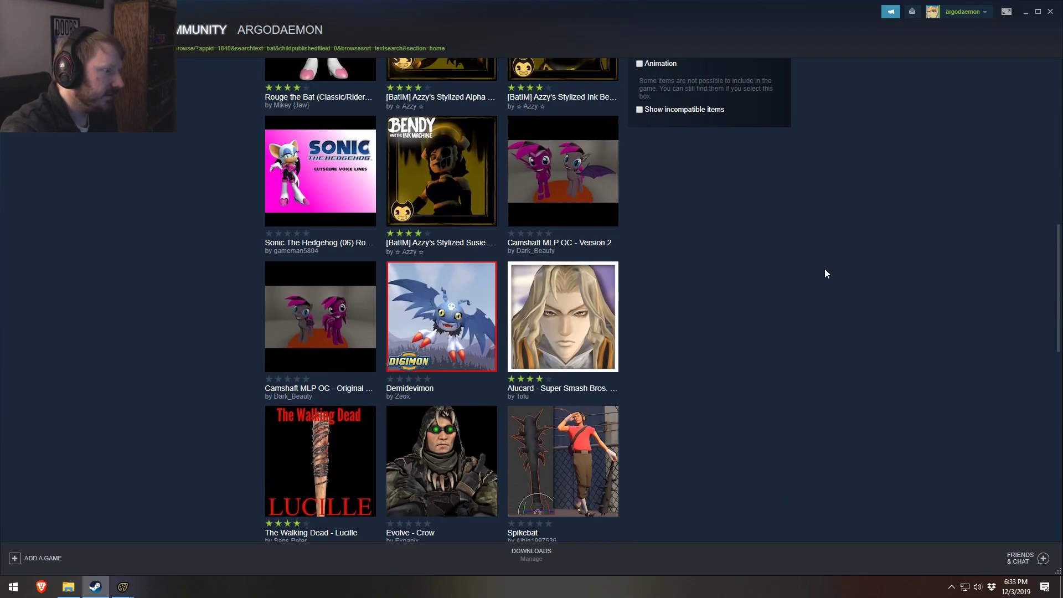
{"action": "scroll", "coordinate": [825, 274], "scroll_direction": "down", "scroll_amount": 4}
{"action": "mouse_move", "coordinate": [308, 229]}
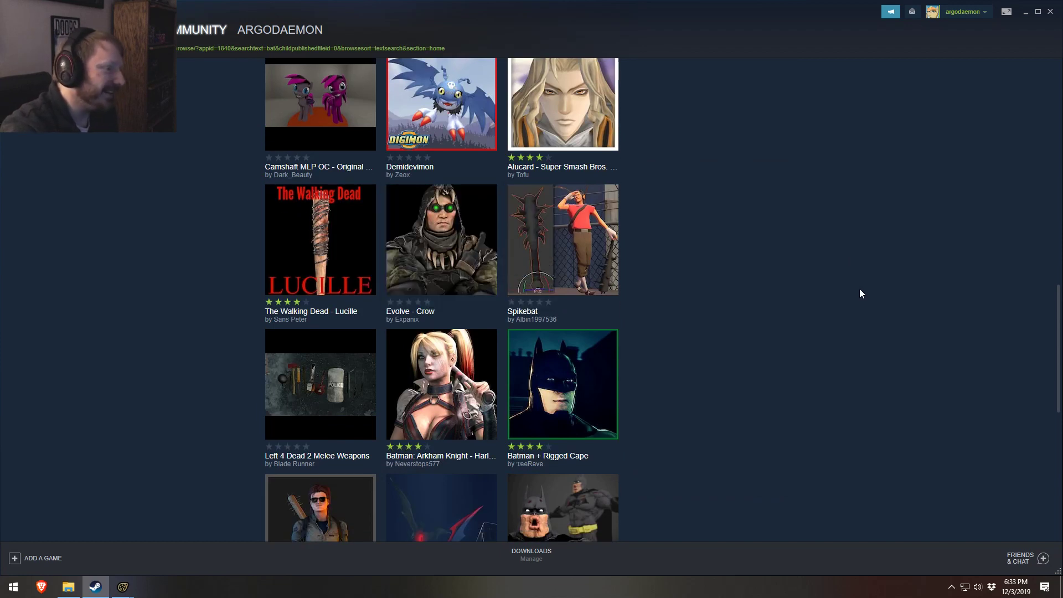
{"action": "scroll", "coordinate": [859, 288], "scroll_direction": "down", "scroll_amount": 4}
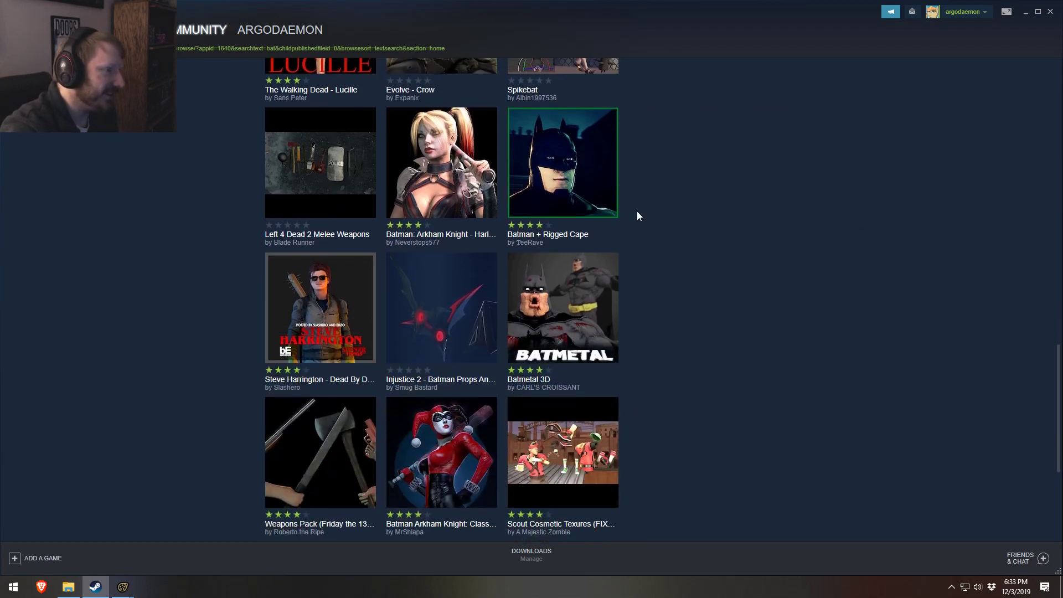
{"action": "mouse_move", "coordinate": [607, 204]}
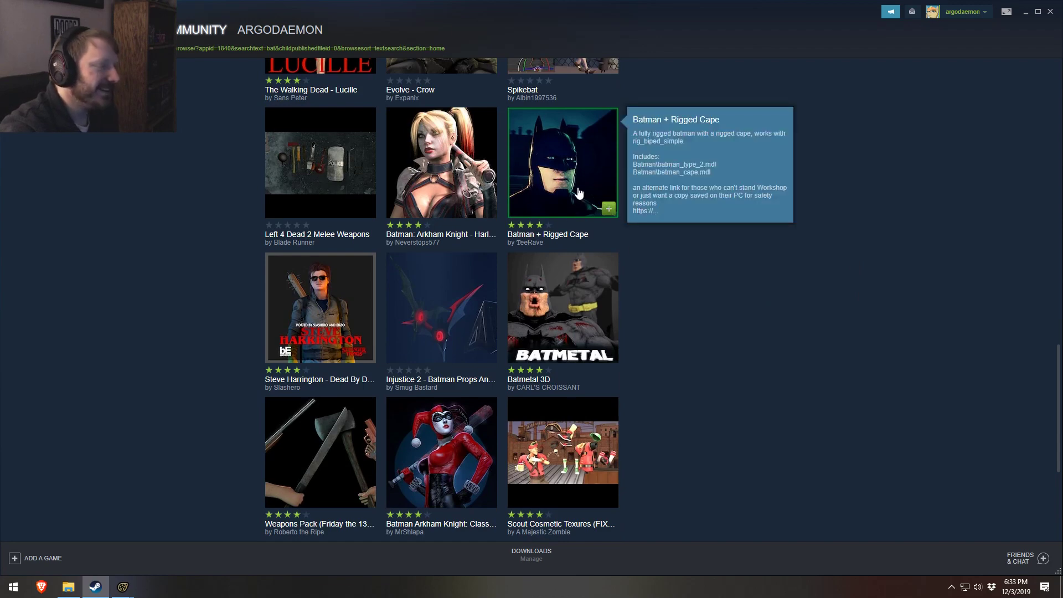
{"action": "mouse_move", "coordinate": [581, 323]}
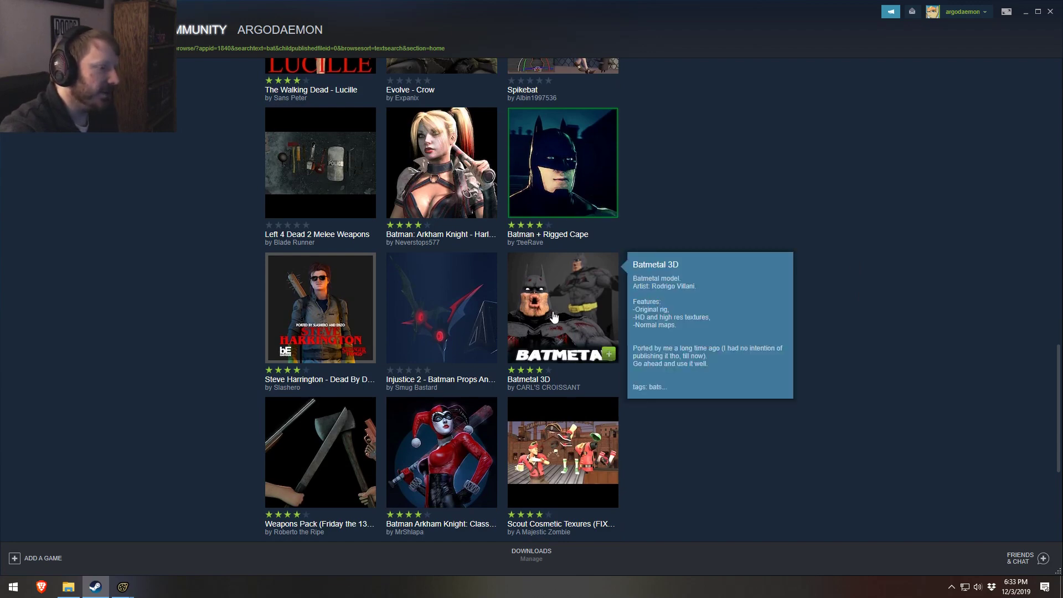
{"action": "scroll", "coordinate": [587, 344], "scroll_direction": "down", "scroll_amount": 4}
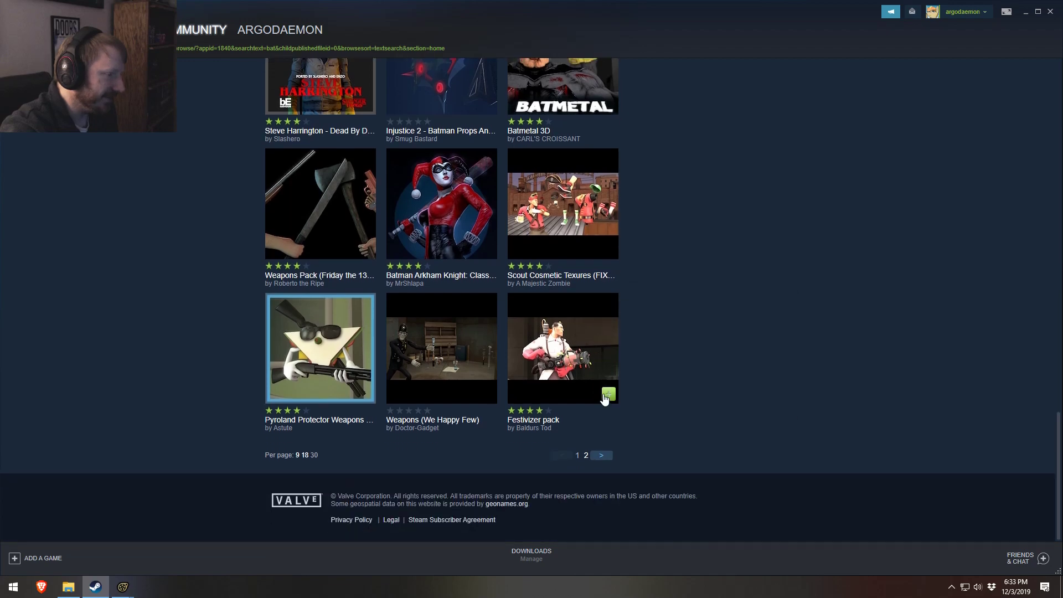
Step: Go to the second page of bat results and open the High Poly Weapons item
{"action": "left_click", "coordinate": [602, 455]}
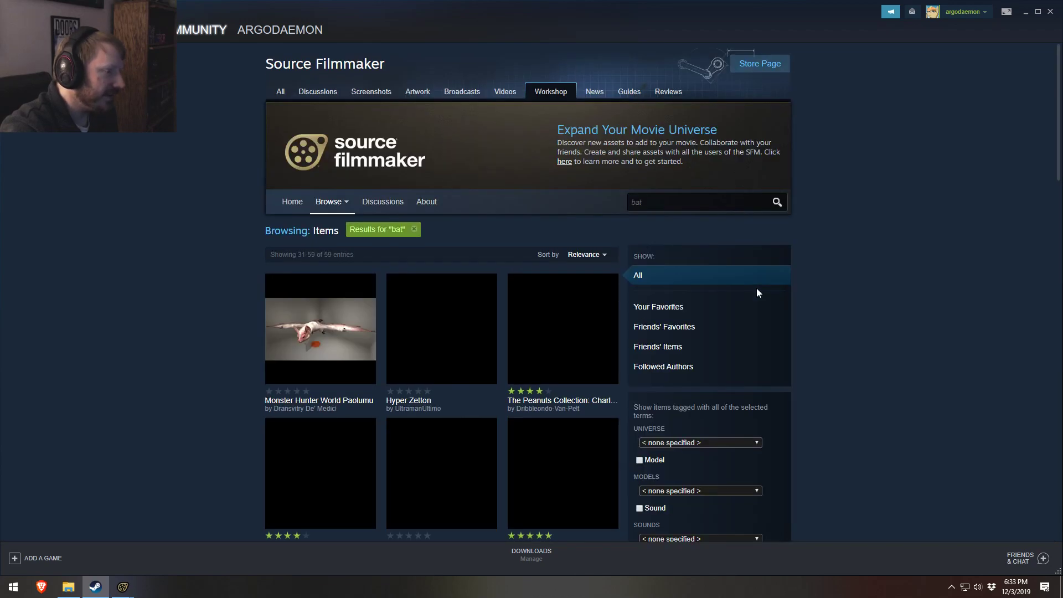
{"action": "scroll", "coordinate": [818, 327], "scroll_direction": "down", "scroll_amount": 4}
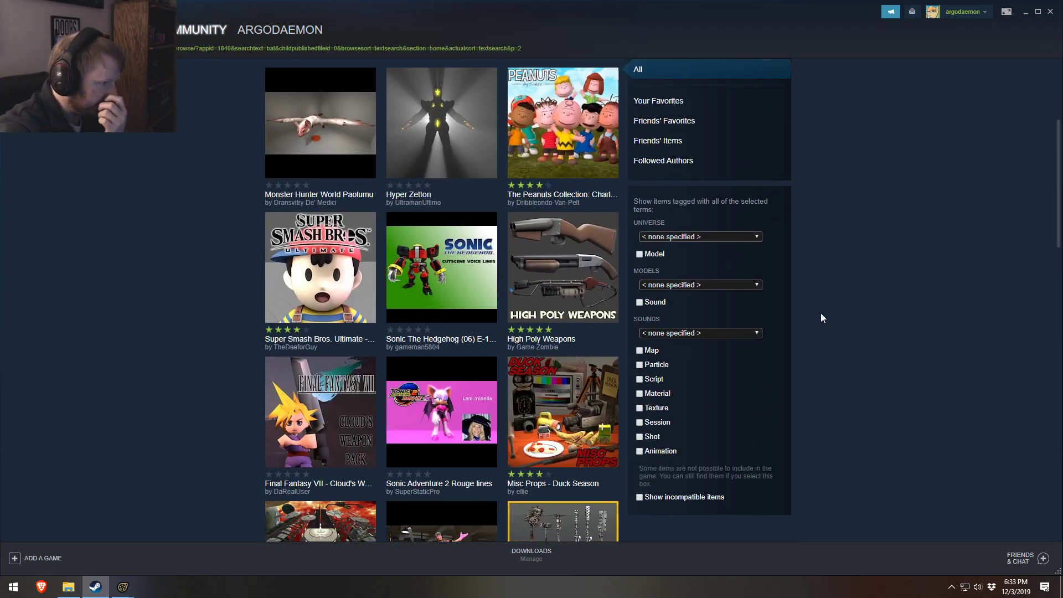
{"action": "mouse_move", "coordinate": [561, 281]}
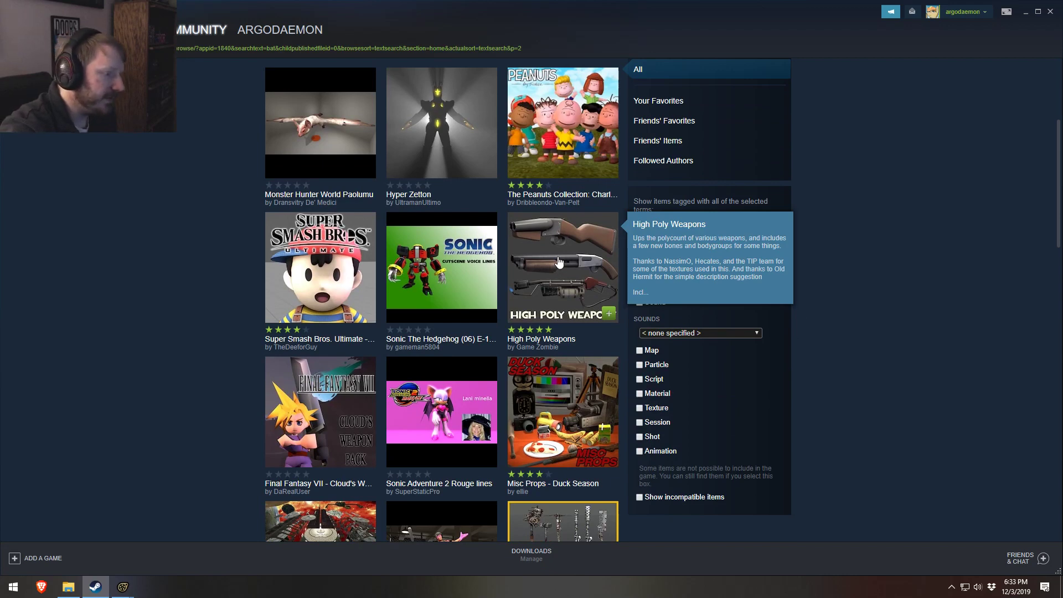
{"action": "left_click", "coordinate": [560, 262]}
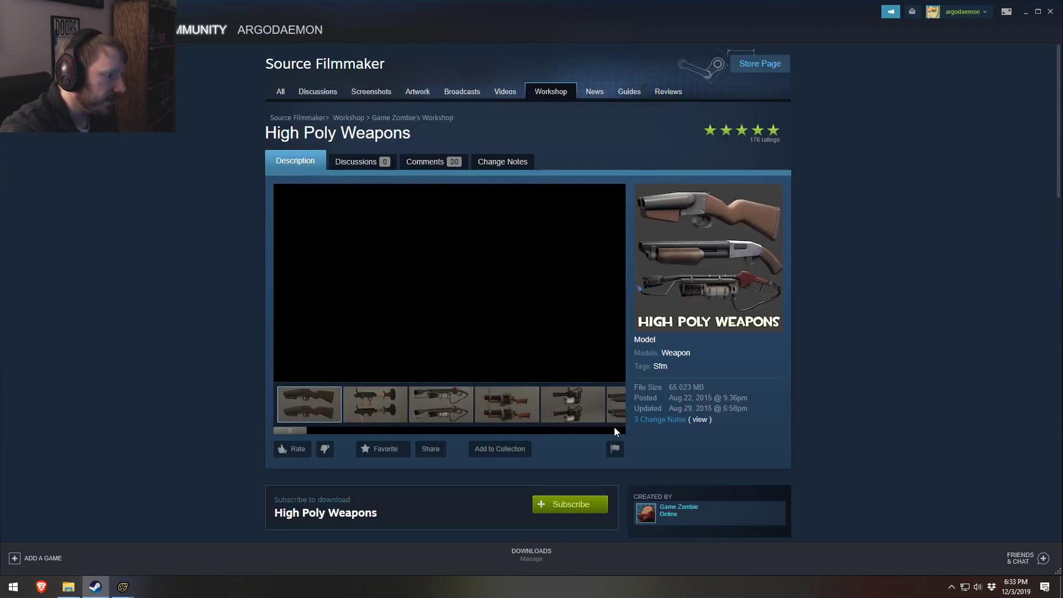
Step: Examine the High Poly Weapons preview images and its list of included models for a bat
{"action": "left_click_drag", "start_coordinate": [289, 430], "coordinate": [207, 405]}
{"action": "scroll", "coordinate": [207, 405], "scroll_direction": "down", "scroll_amount": 1}
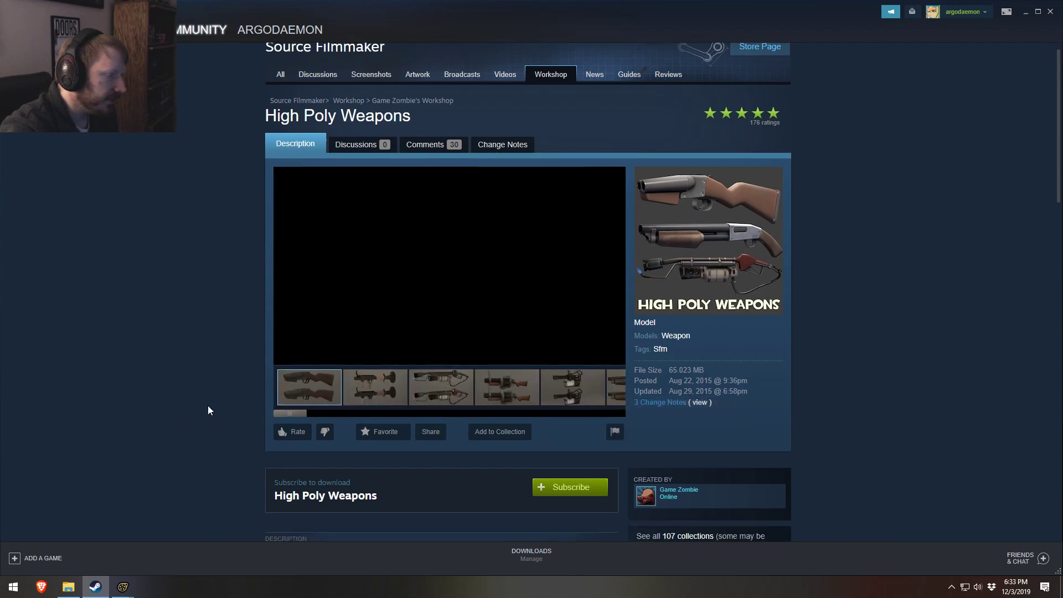
{"action": "scroll", "coordinate": [209, 410], "scroll_direction": "down", "scroll_amount": 8}
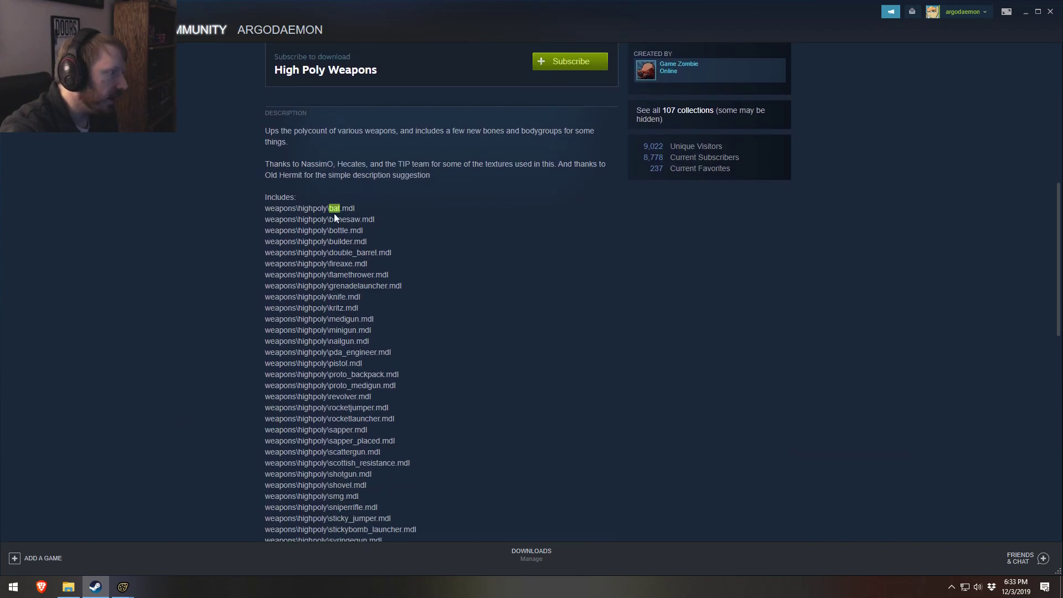
{"action": "scroll", "coordinate": [334, 214], "scroll_direction": "up", "scroll_amount": 8}
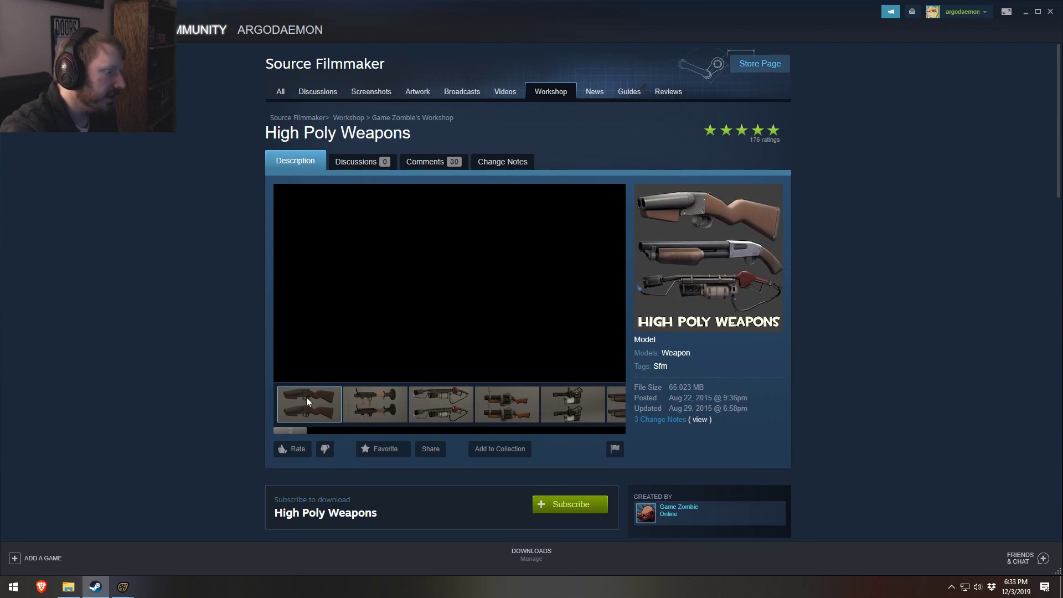
{"action": "left_click", "coordinate": [364, 397]}
{"action": "left_click", "coordinate": [427, 400]}
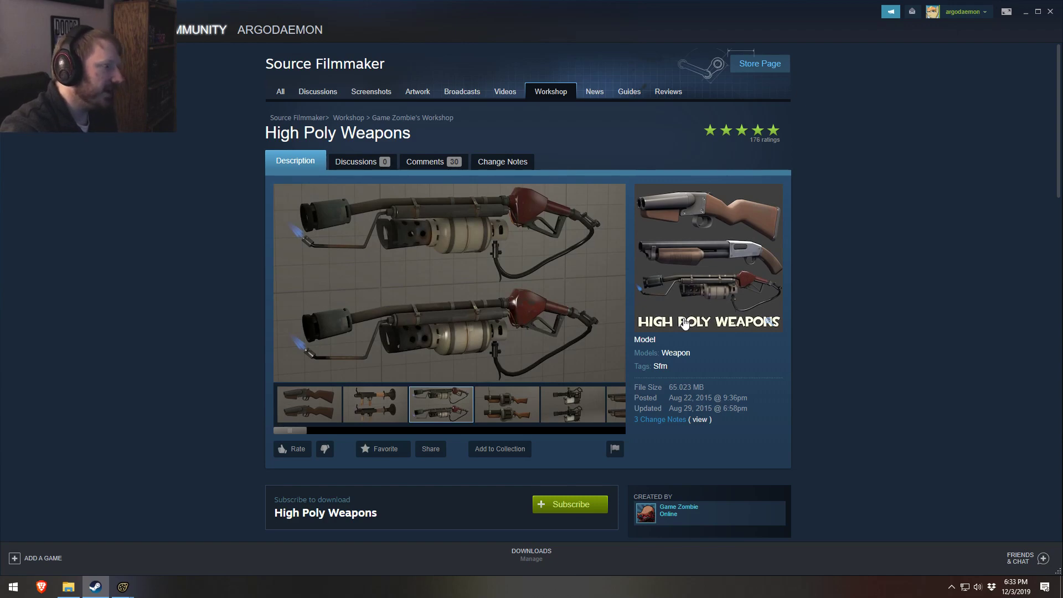
{"action": "scroll", "coordinate": [529, 378], "scroll_direction": "down", "scroll_amount": 14}
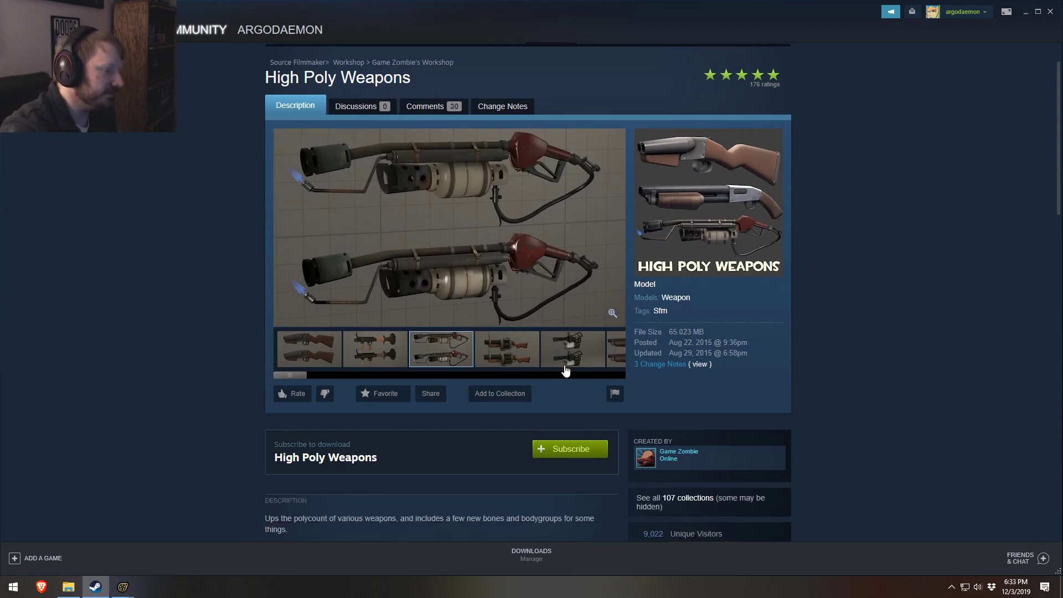
{"action": "scroll", "coordinate": [806, 373], "scroll_direction": "up", "scroll_amount": 14}
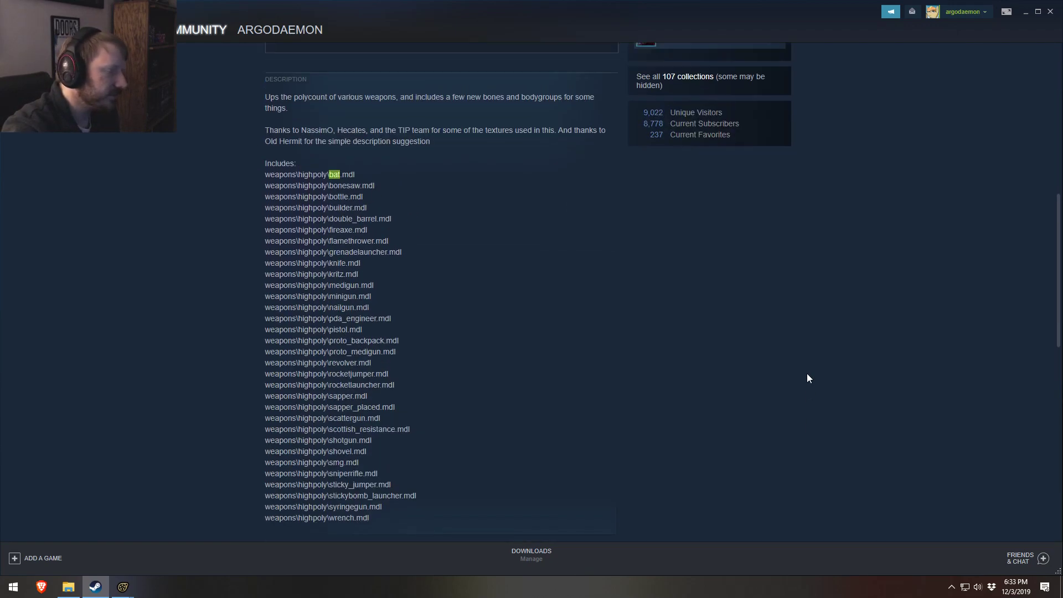
Step: Return to Source Filmmaker and add the selected c_bat.mdl model to the session
{"action": "left_click", "coordinate": [1027, 12]}
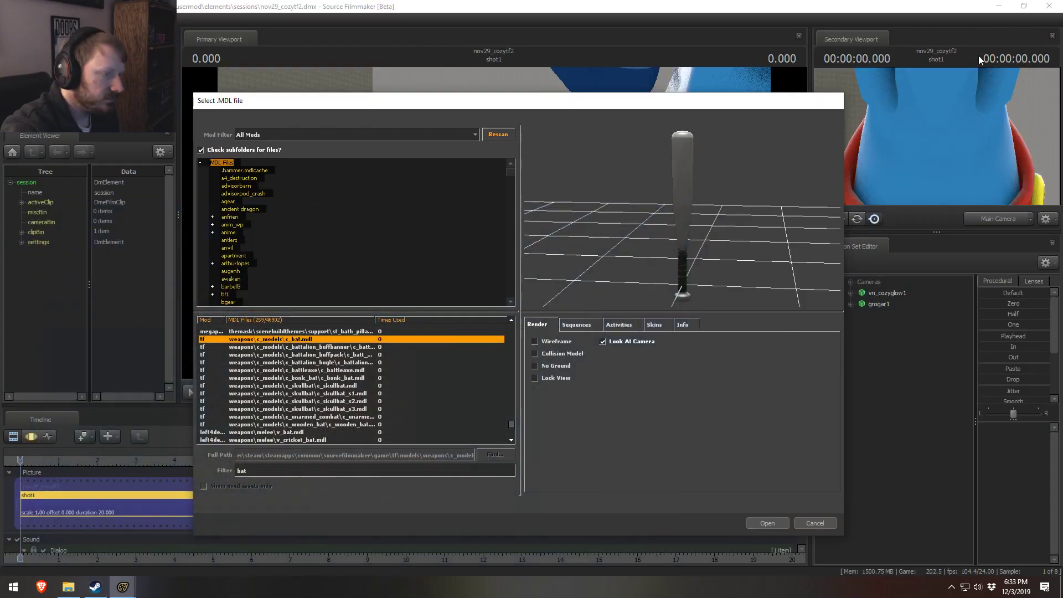
{"action": "left_click", "coordinate": [773, 522]}
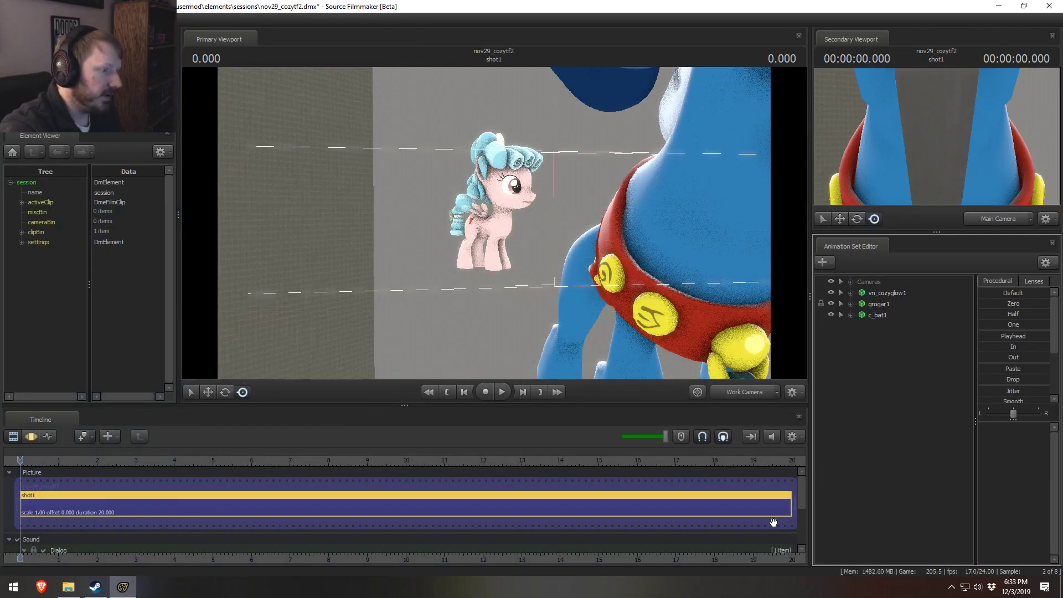
Step: Rename the c_bat1 animation set to Bat and the grogar1 animation set to Grogar
{"action": "right_click", "coordinate": [884, 313]}
{"action": "left_click", "coordinate": [897, 317]}
{"action": "type", "text": "Bat"}
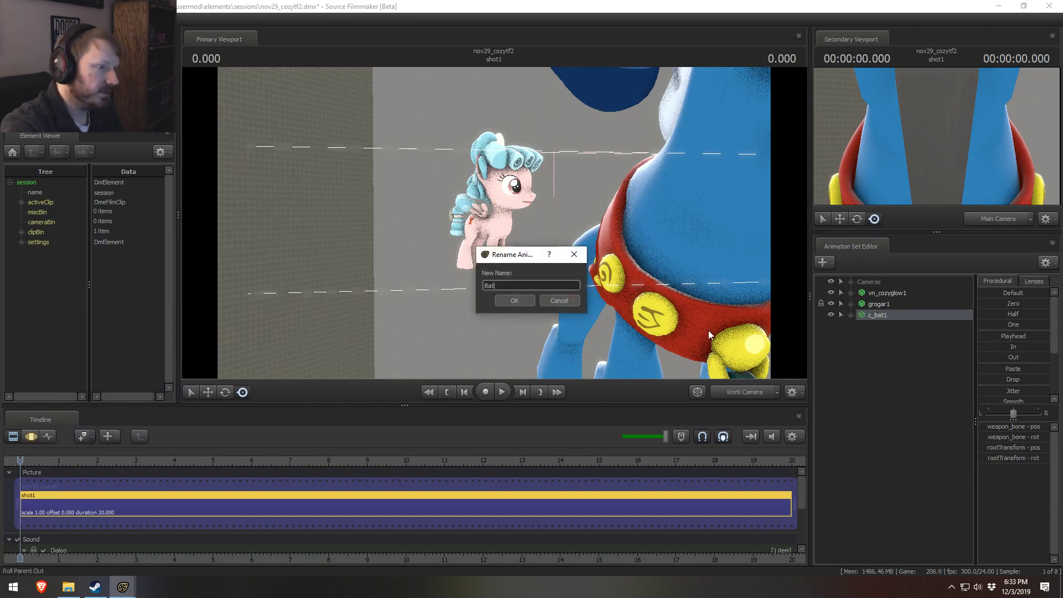
{"action": "key", "text": "Return"}
{"action": "right_click", "coordinate": [886, 304]}
{"action": "left_click", "coordinate": [898, 313]}
{"action": "type", "text": "Grogar"}
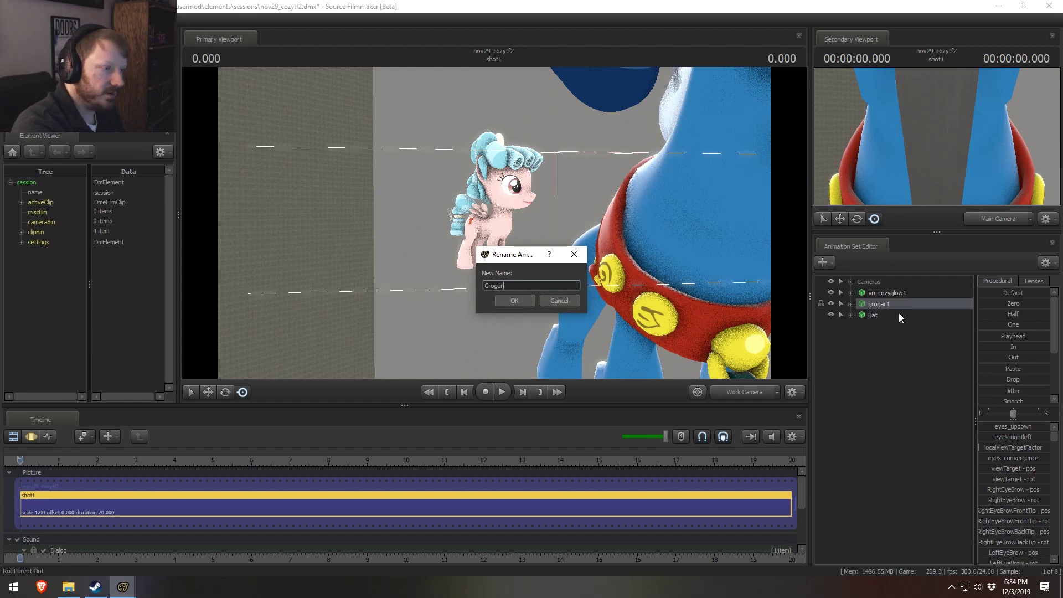
{"action": "key", "text": "Return"}
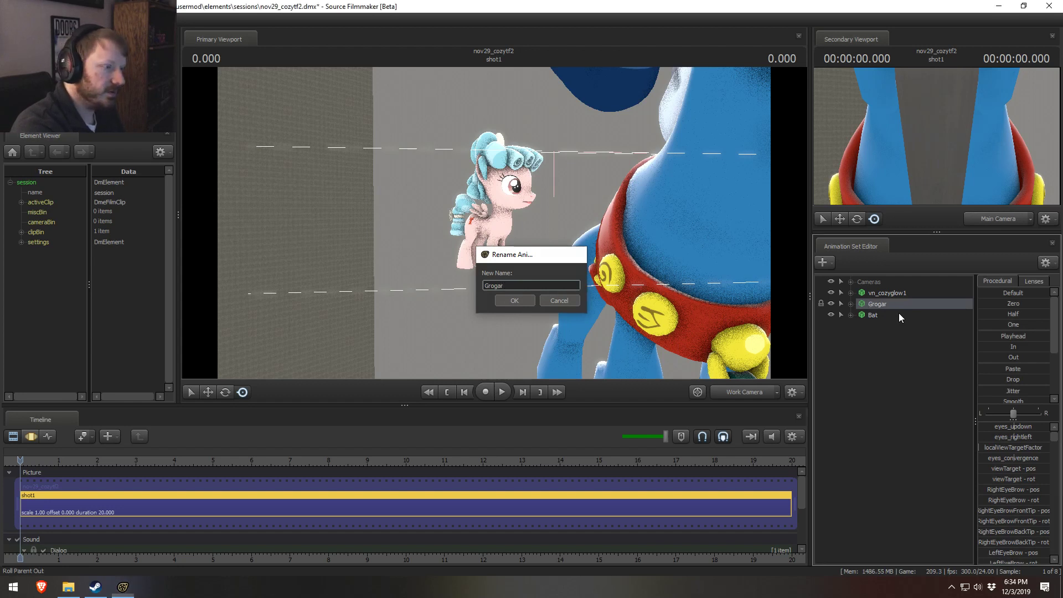
Step: Rename the vn_cozyglow1 animation set to Cozy Glow
{"action": "right_click", "coordinate": [895, 293]}
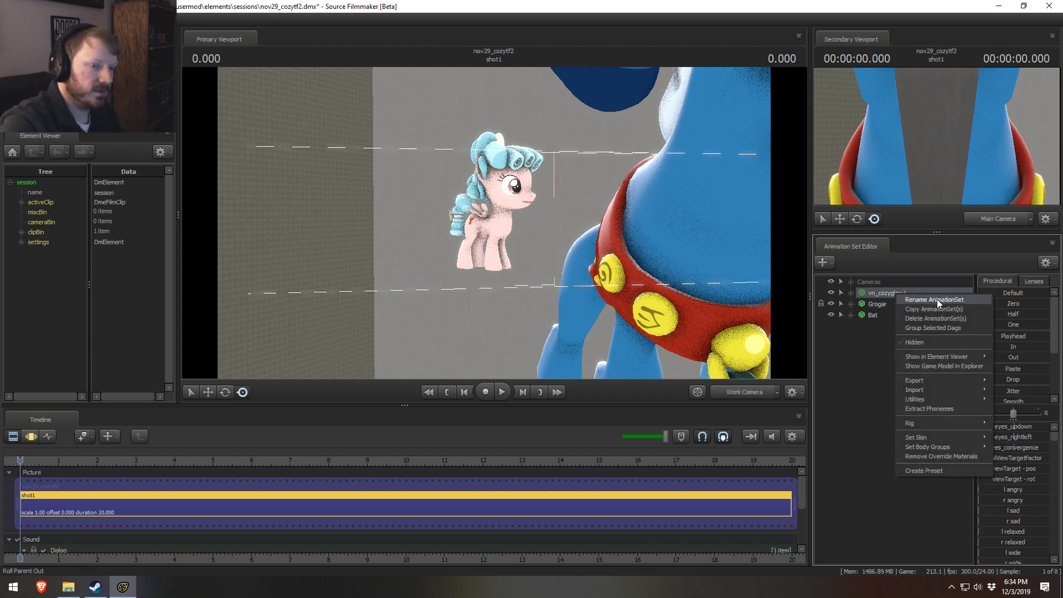
{"action": "left_click", "coordinate": [938, 300]}
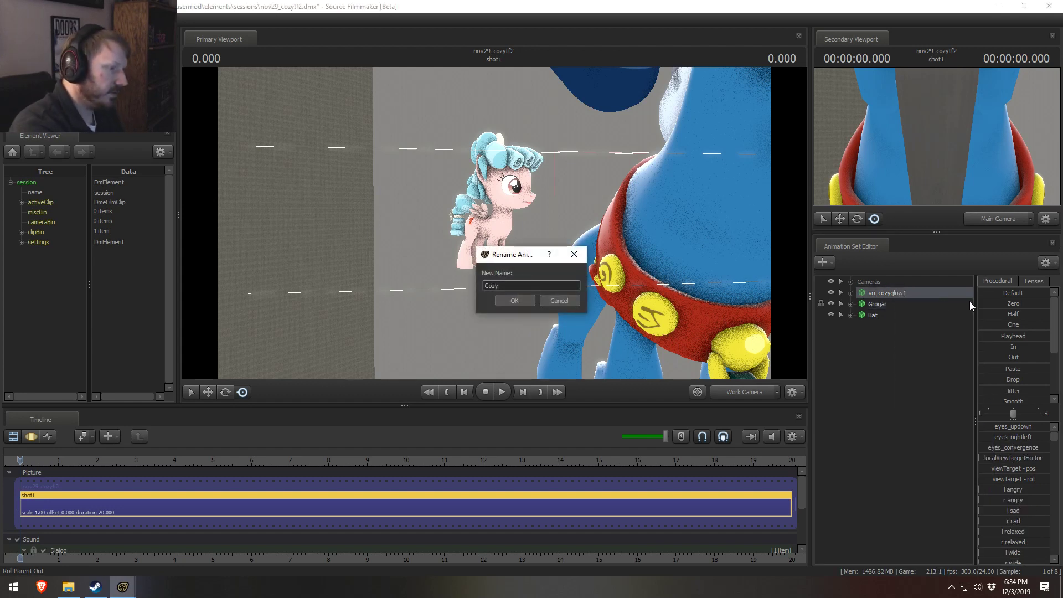
{"action": "type", "text": "Cozy Glow"}
{"action": "key", "text": "Return"}
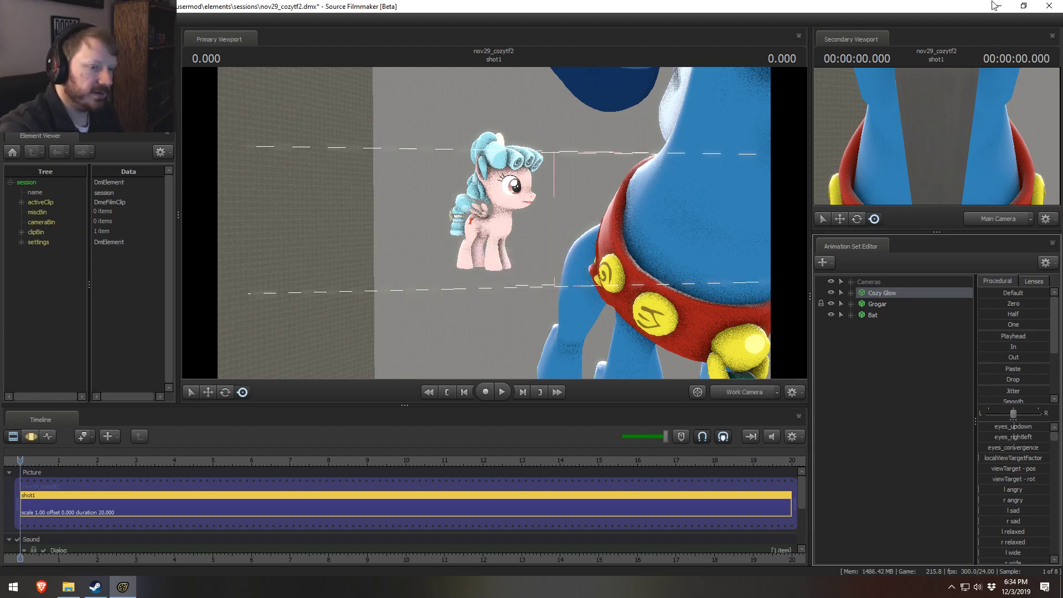
Step: Group the Cozy Glow and Grogar animation sets together and name the group Actors
{"action": "left_click", "coordinate": [880, 304], "text": "ctrl"}
{"action": "right_click", "coordinate": [885, 305]}
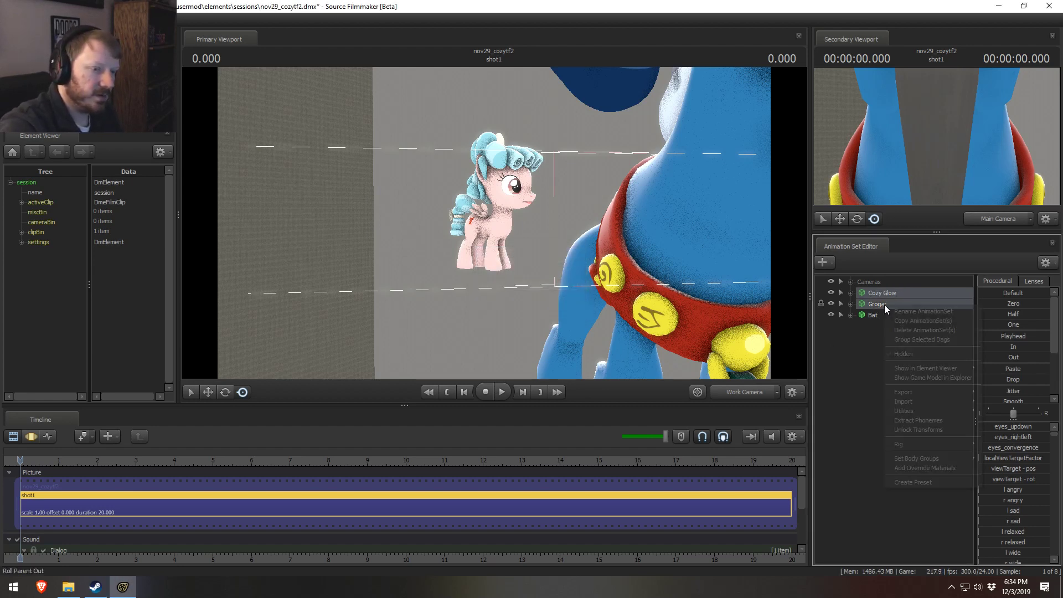
{"action": "left_click", "coordinate": [890, 319]}
{"action": "right_click", "coordinate": [880, 293]}
{"action": "left_click", "coordinate": [889, 301]}
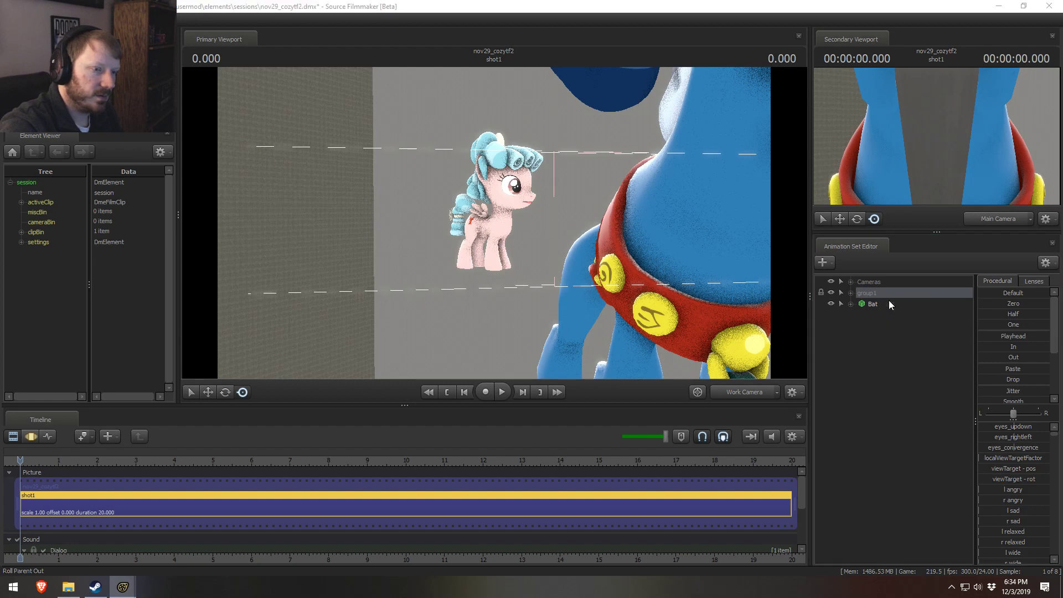
{"action": "type", "text": "act"}
{"action": "type", "text": "ctors"}
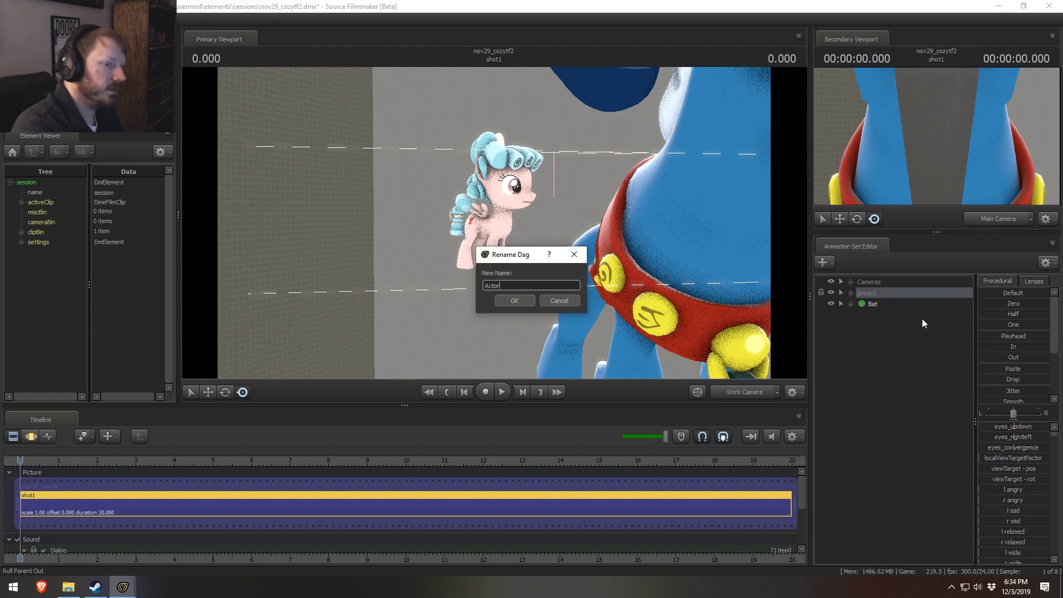
{"action": "key", "text": "Return"}
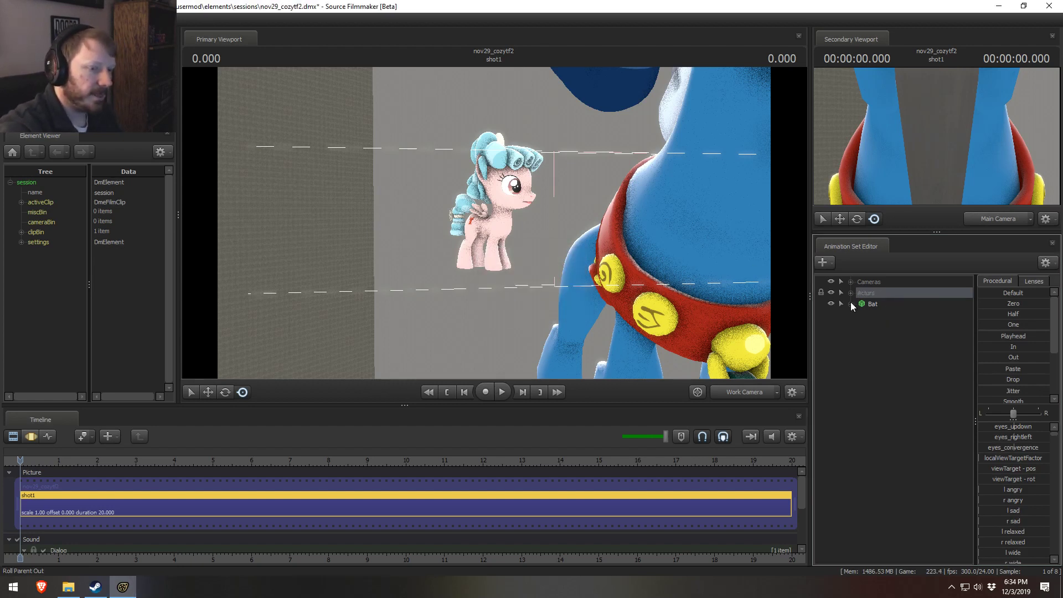
Step: Reposition the Main Camera over the shot's full time range to frame Grogar's head in profile beside the upright bat
{"action": "left_click", "coordinate": [851, 282]}
{"action": "left_click", "coordinate": [892, 292]}
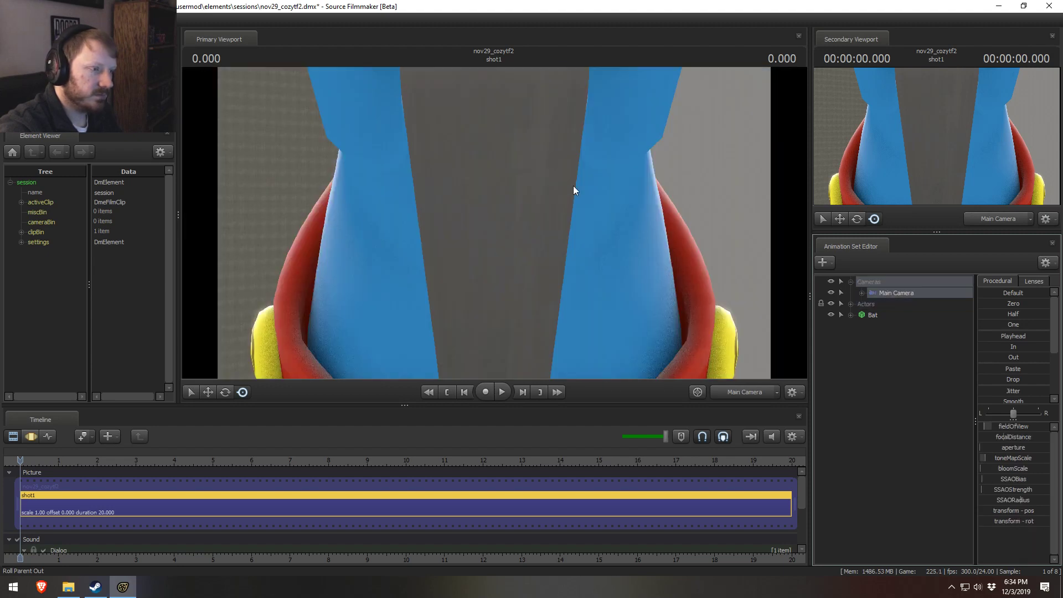
{"action": "left_click", "coordinate": [557, 235]}
{"action": "left_click", "coordinate": [531, 308]}
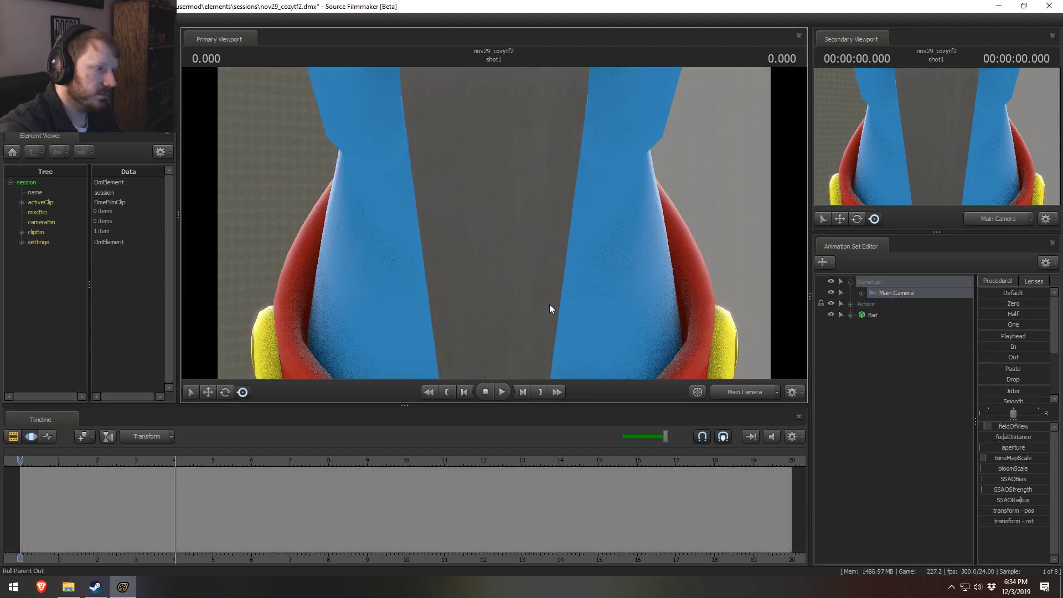
{"action": "key", "text": "ctrl+a"}
{"action": "key", "text": "s"}
{"action": "left_click_drag", "start_coordinate": [535, 212], "coordinate": [510, 236]}
{"action": "key", "text": "w"}
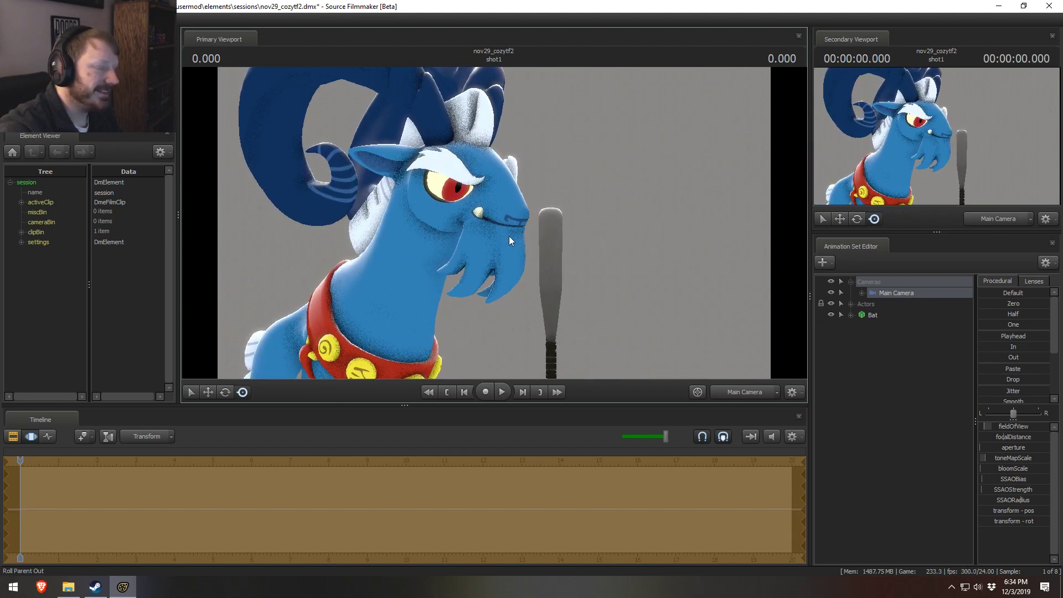
Step: Open Grogar's mouth with the MouthOpen control in his Unknown control group
{"action": "left_click", "coordinate": [851, 304]}
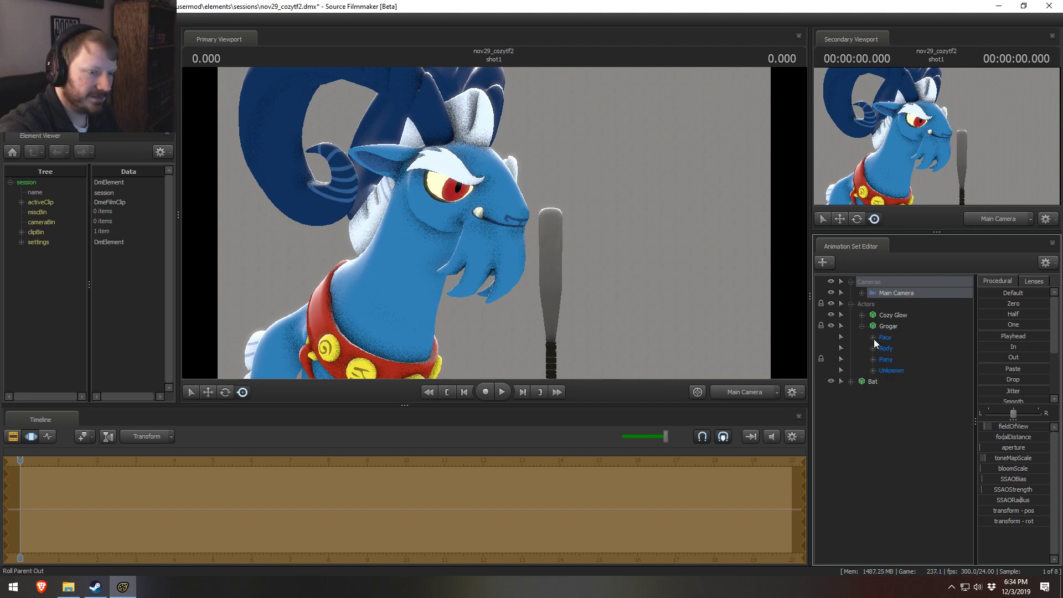
{"action": "left_click", "coordinate": [873, 338]}
{"action": "left_click", "coordinate": [905, 393]}
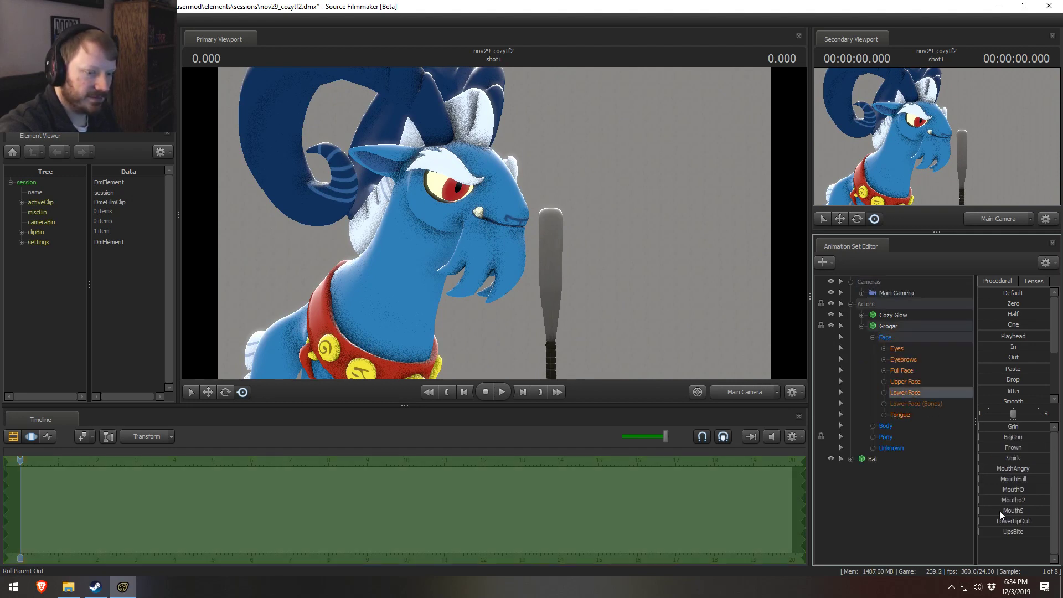
{"action": "left_click", "coordinate": [873, 448]}
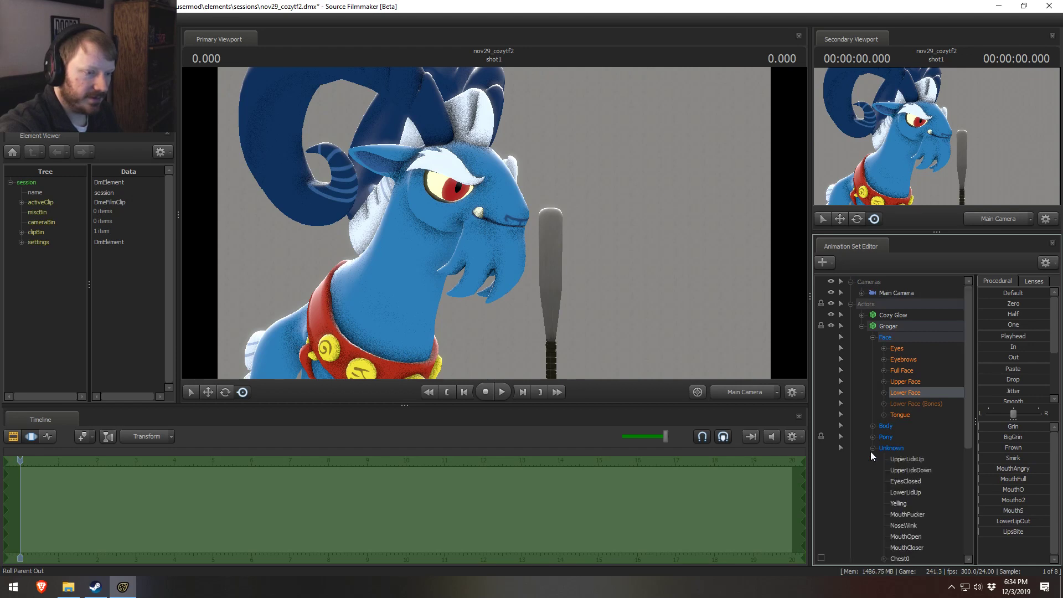
{"action": "scroll", "coordinate": [891, 457], "scroll_direction": "down", "scroll_amount": 3}
{"action": "left_click", "coordinate": [907, 447]}
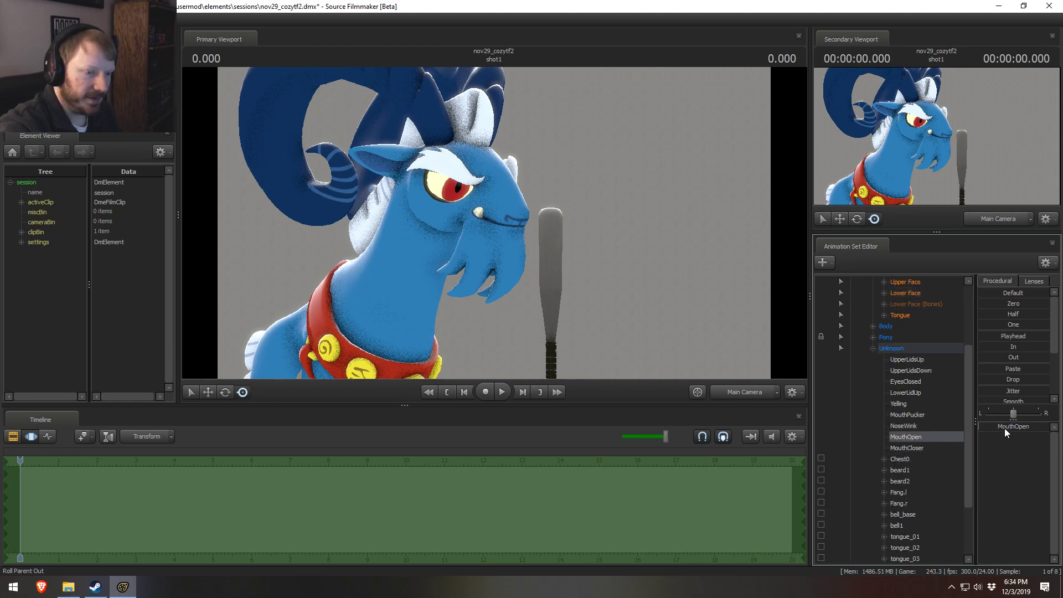
{"action": "left_click_drag", "start_coordinate": [1005, 427], "coordinate": [1020, 417]}
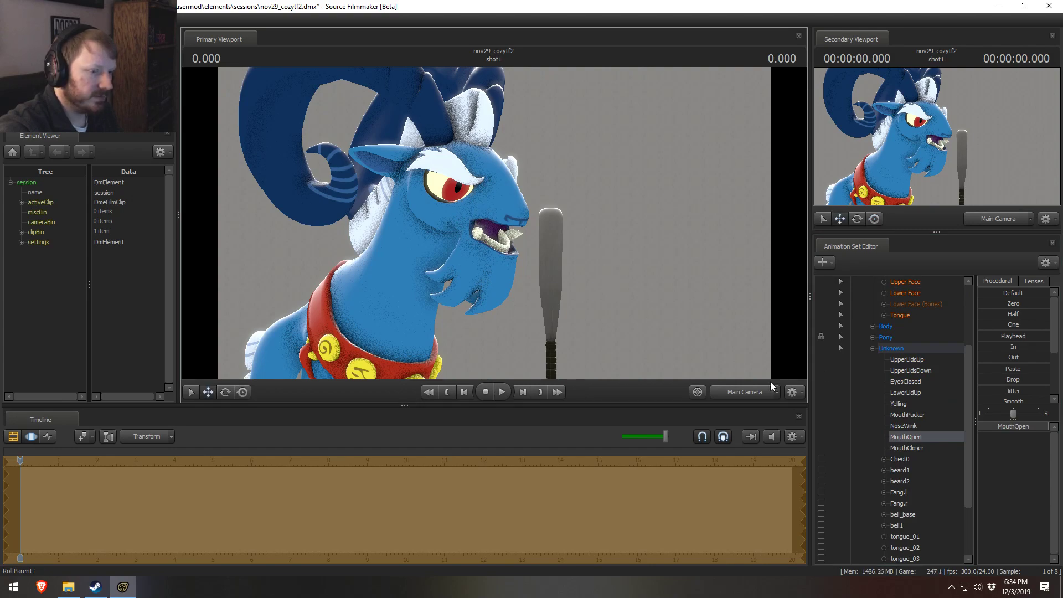
Step: Inspect Grogar's open mouth through the Work Camera and rotate his tongue bone down toward the lower jaw
{"action": "mouse_move", "coordinate": [693, 351]}
{"action": "left_mouse_down"}
{"action": "mouse_move", "coordinate": [687, 370]}
{"action": "mouse_move", "coordinate": [687, 356]}
{"action": "left_mouse_up"}
{"action": "key", "text": "w"}
{"action": "key", "text": "x"}
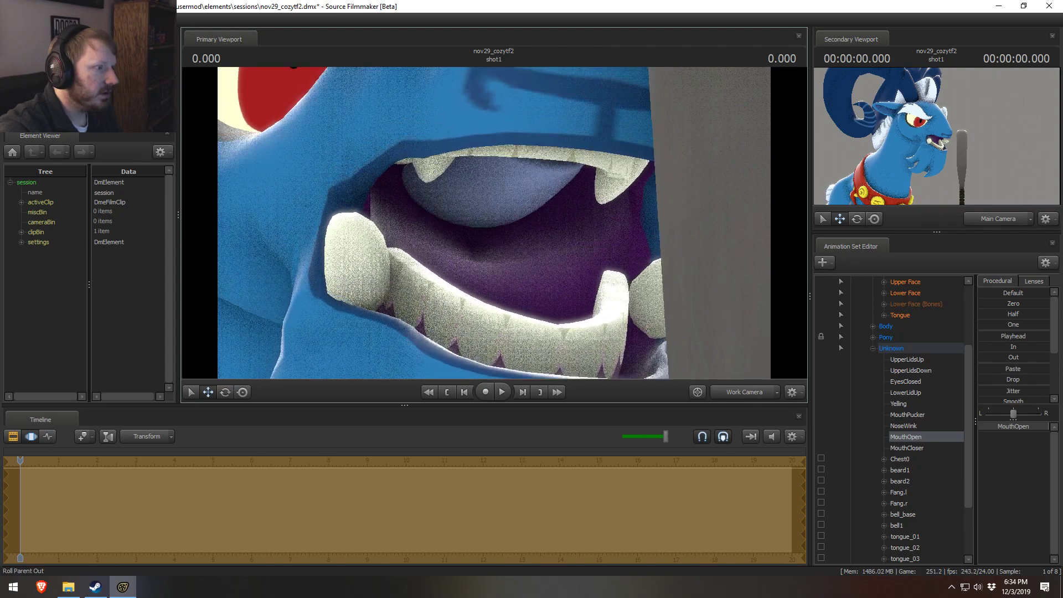
{"action": "key", "text": "x"}
{"action": "mouse_move", "coordinate": [494, 223]}
{"action": "left_mouse_down"}
{"action": "mouse_move", "coordinate": [494, 238]}
{"action": "mouse_move", "coordinate": [496, 224]}
{"action": "mouse_move", "coordinate": [509, 232]}
{"action": "left_mouse_up"}
{"action": "left_click", "coordinate": [883, 315]}
{"action": "left_click", "coordinate": [908, 325]}
{"action": "key", "text": "s"}
{"action": "key", "text": "e"}
{"action": "left_click_drag", "start_coordinate": [403, 191], "coordinate": [400, 200]}
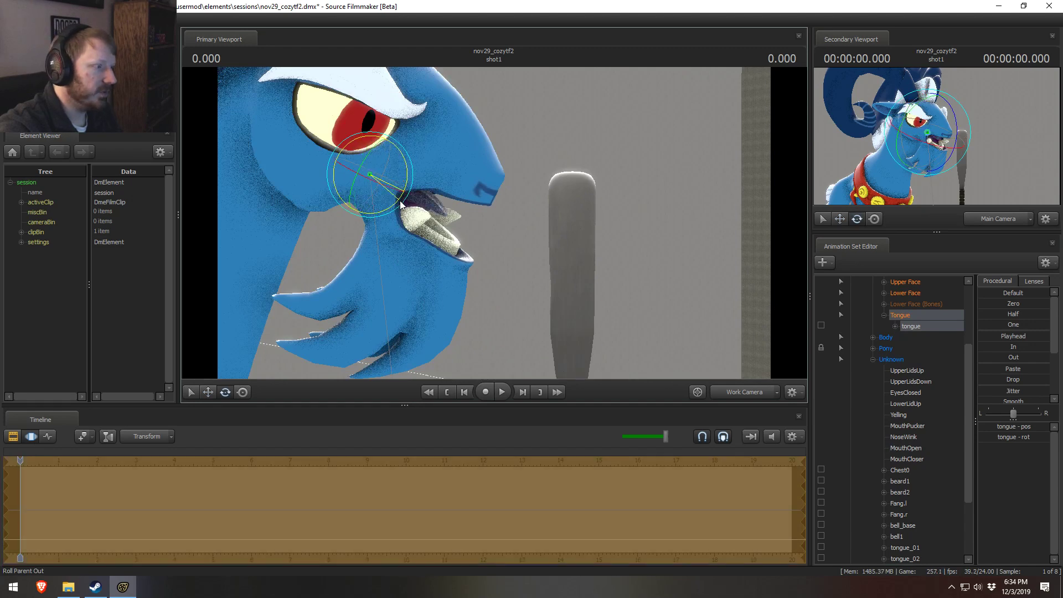
Step: Try moving Grogar's tongue bone, undo the move, and rotate the bone further so the tongue lies along the lower teeth
{"action": "key", "text": "w"}
{"action": "left_click_drag", "start_coordinate": [359, 156], "coordinate": [470, 215]}
{"action": "key", "text": "ctrl+z"}
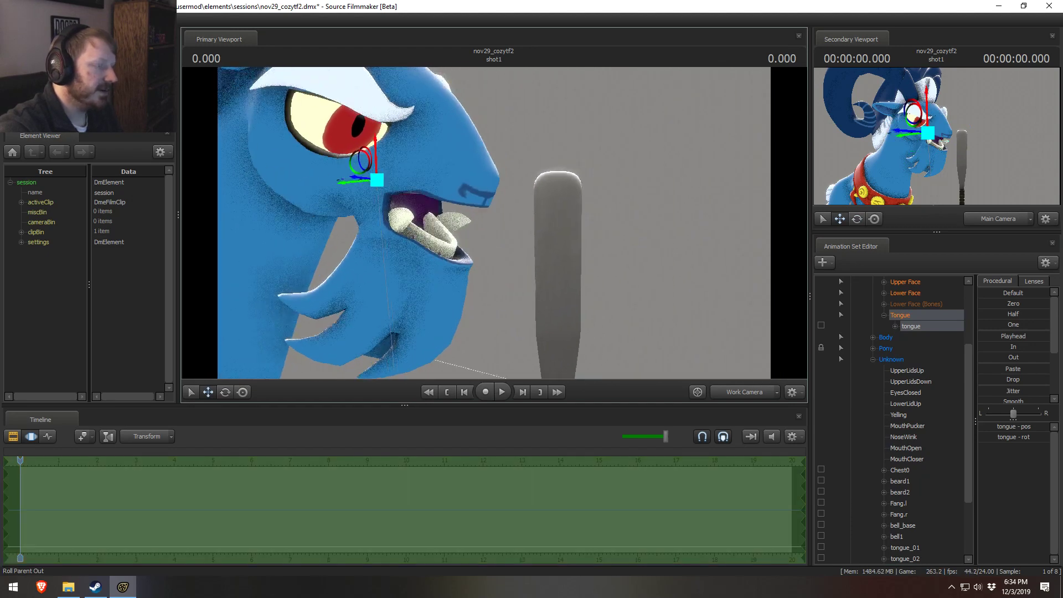
{"action": "key", "text": "e"}
{"action": "left_click_drag", "start_coordinate": [397, 163], "coordinate": [407, 196]}
{"action": "mouse_move", "coordinate": [407, 195]}
{"action": "left_mouse_down", "text": "alt"}
{"action": "mouse_move", "coordinate": [332, 195]}
{"action": "mouse_move", "coordinate": [390, 197]}
{"action": "left_mouse_up", "text": "alt"}
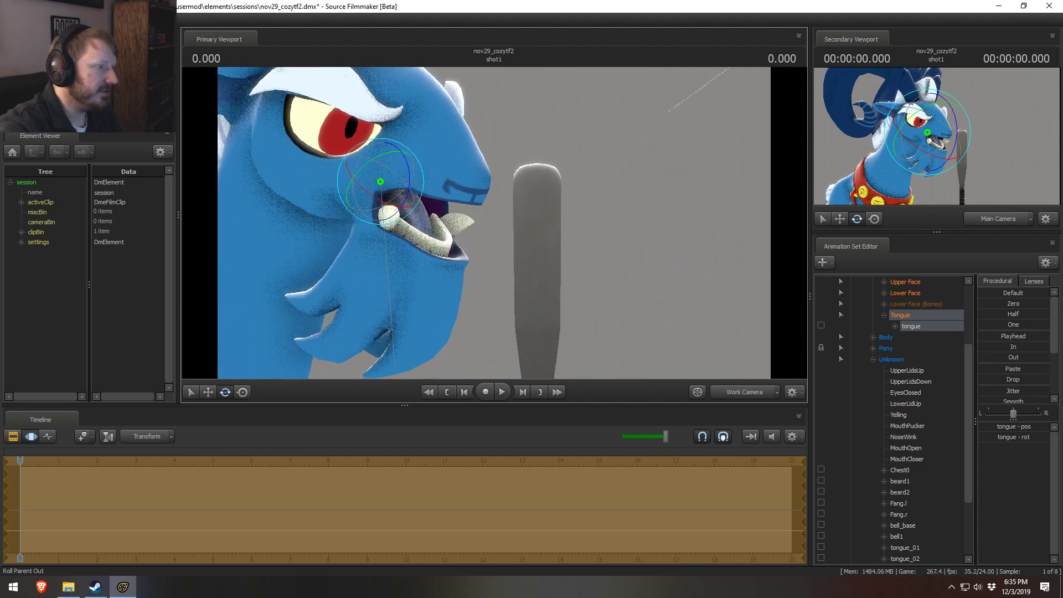
{"action": "left_click_drag", "start_coordinate": [550, 213], "coordinate": [498, 221]}
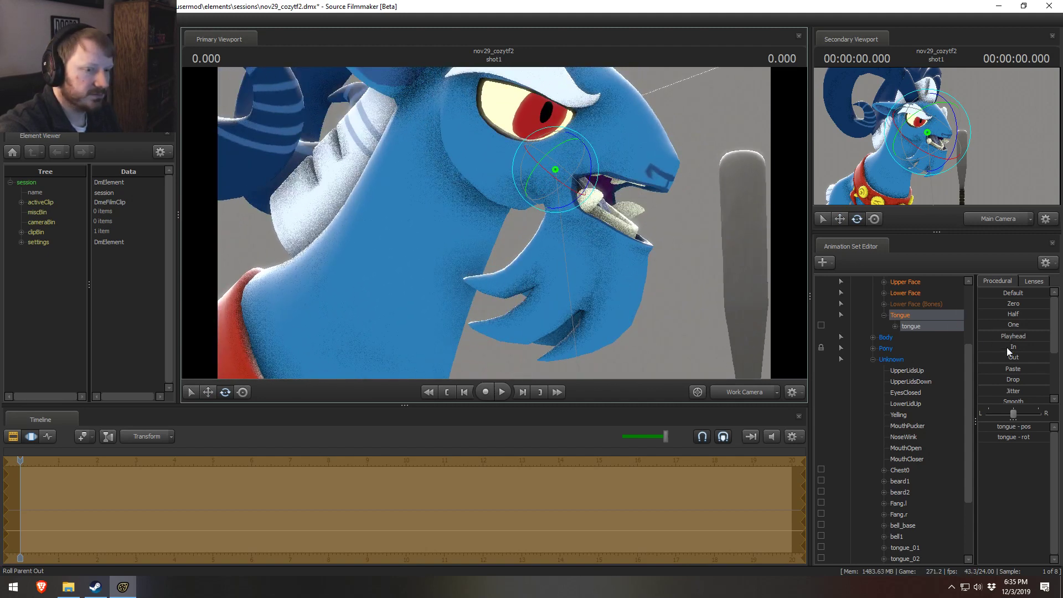
{"action": "left_click_drag", "start_coordinate": [582, 243], "coordinate": [579, 190]}
{"action": "key", "text": "w"}
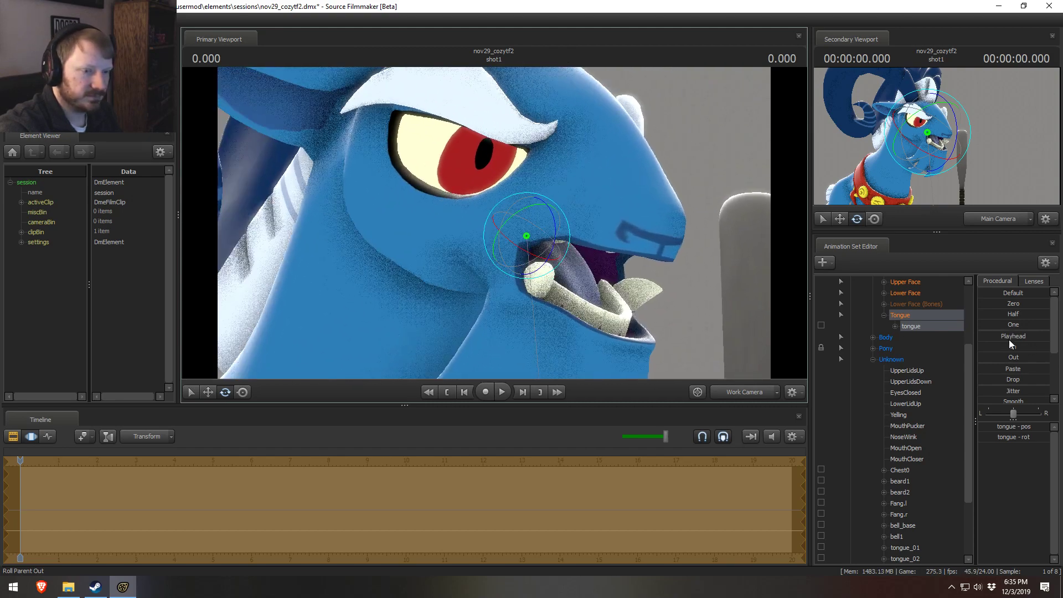
Step: Undo the tongue bone adjustments and the mouth opening on Grogar
{"action": "left_click", "coordinate": [997, 378]}
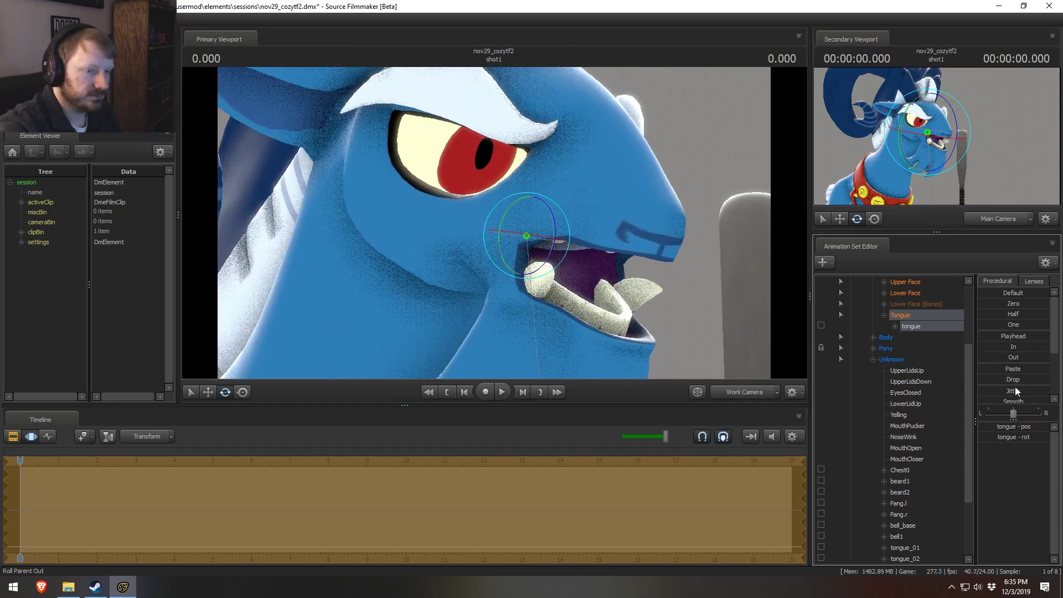
{"action": "key", "text": "ctrl+z"}
{"action": "key", "text": "ctrl+z"}
{"action": "key", "text": "ctrl+z"}
{"action": "key", "text": "ctrl+z"}
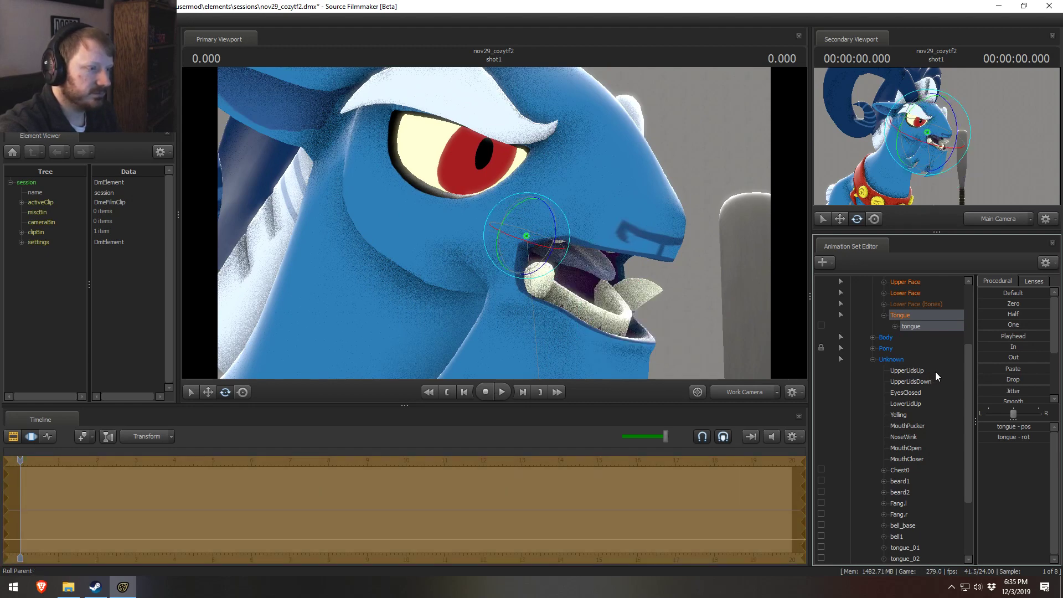
{"action": "key", "text": "ctrl+z"}
{"action": "key", "text": "ctrl+z"}
{"action": "key", "text": "ctrl+z"}
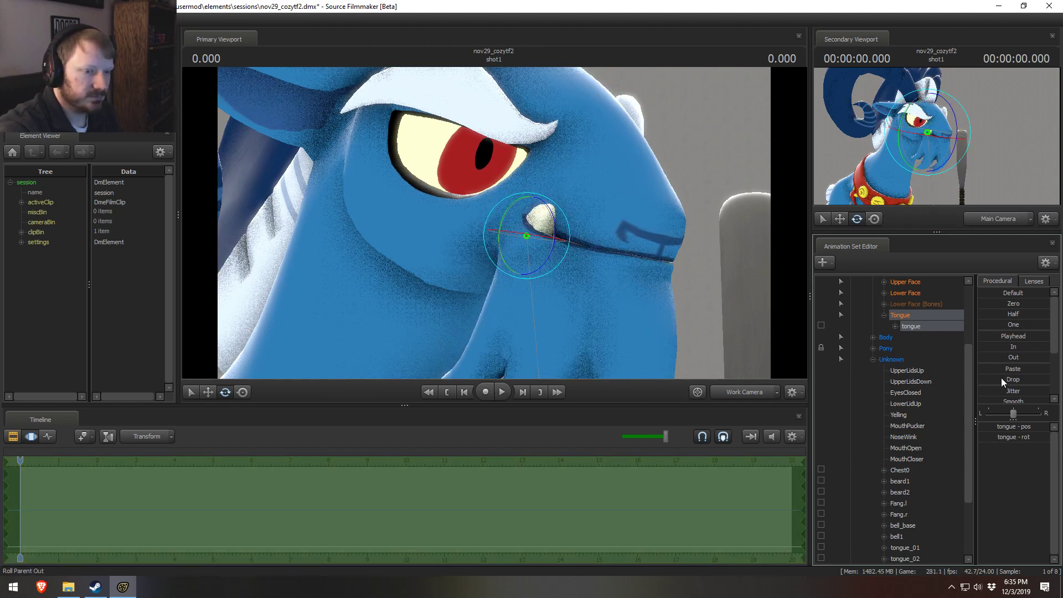
Step: Test Grogar's MouthOpen control again and review his head from a wider view
{"action": "scroll", "coordinate": [916, 410], "scroll_direction": "down", "scroll_amount": 3}
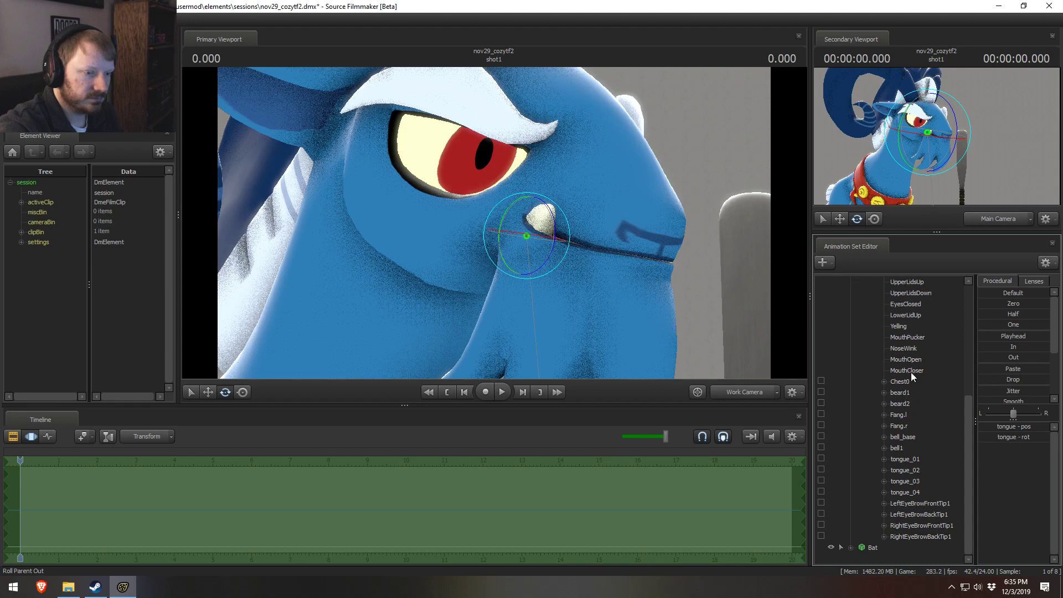
{"action": "left_click", "coordinate": [906, 359]}
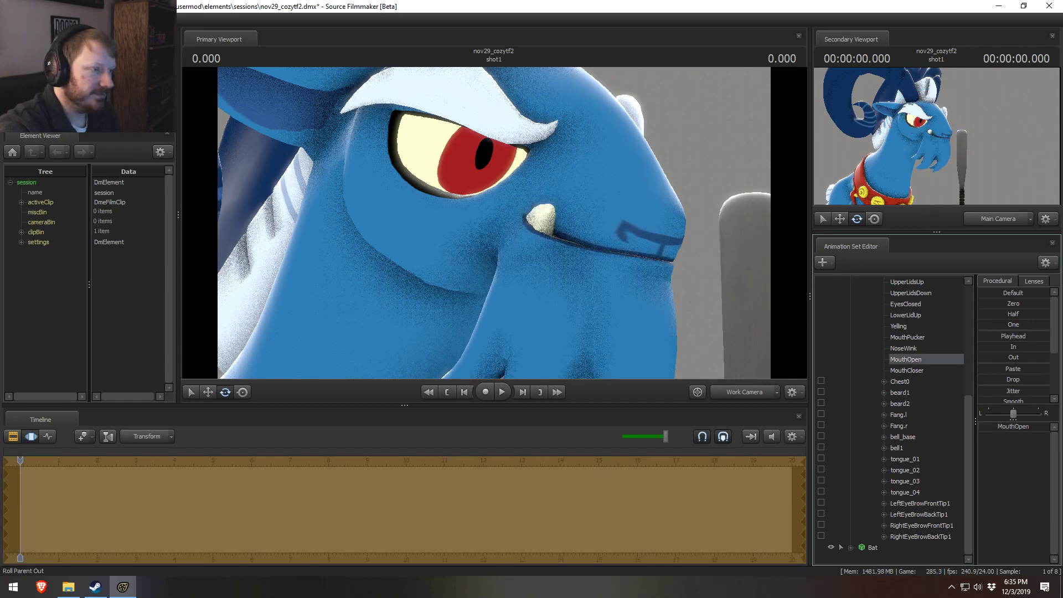
{"action": "mouse_move", "coordinate": [996, 427]}
{"action": "left_mouse_down"}
{"action": "mouse_move", "coordinate": [1040, 427]}
{"action": "mouse_move", "coordinate": [997, 427]}
{"action": "left_mouse_up"}
{"action": "key", "text": "s"}
{"action": "mouse_move", "coordinate": [494, 223]}
{"action": "left_mouse_down"}
{"action": "mouse_move", "coordinate": [493, 235]}
{"action": "mouse_move", "coordinate": [494, 223]}
{"action": "left_mouse_up"}
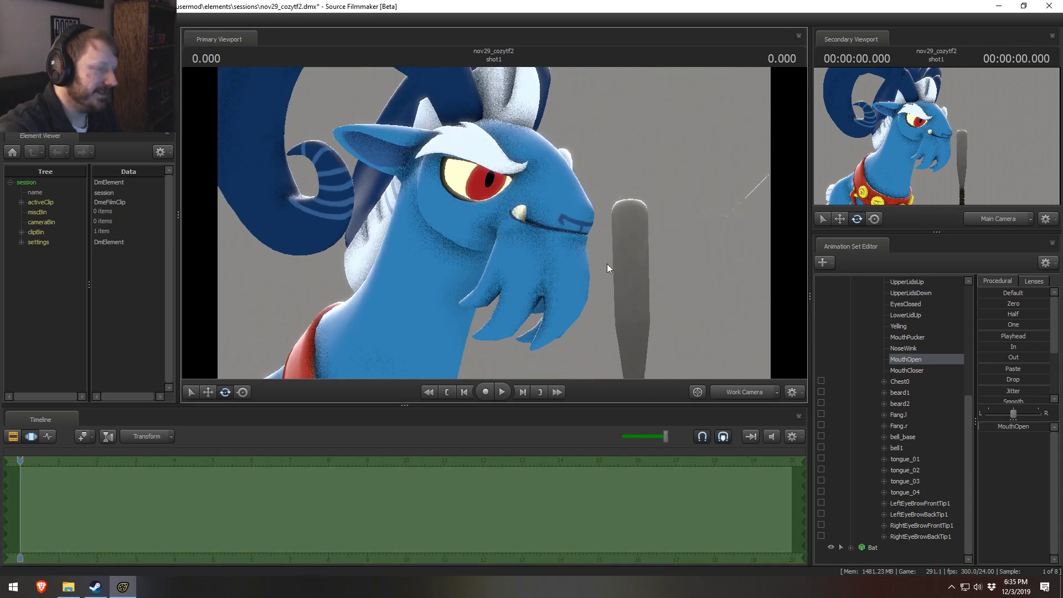
{"action": "scroll", "coordinate": [922, 365], "scroll_direction": "up", "scroll_amount": 2}
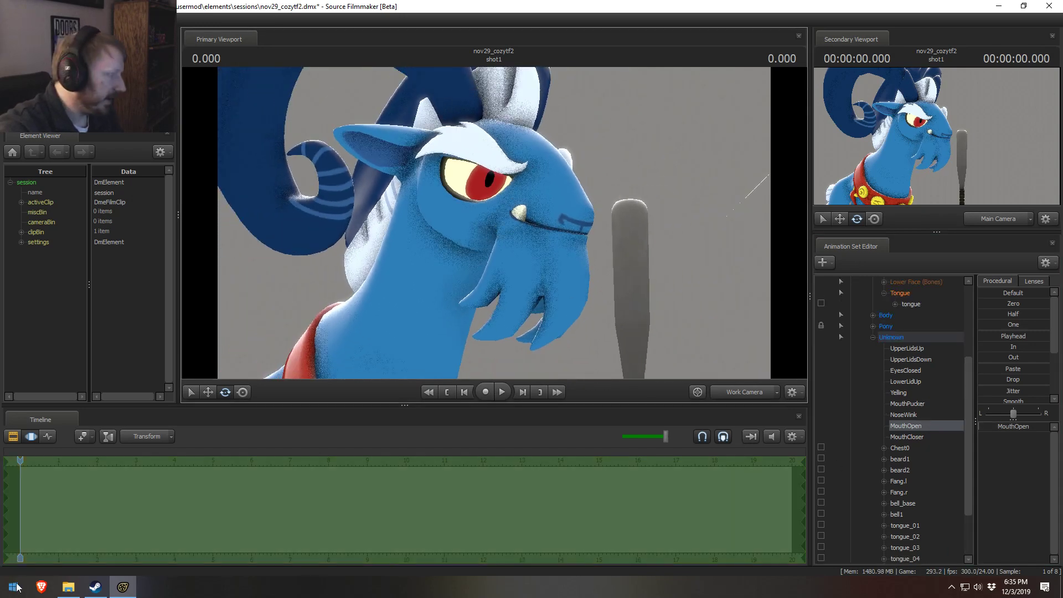
Step: Switch to File Explorer and open the cfg folder inside SourceFilmmaker's usermod folder
{"action": "left_click", "coordinate": [68, 587]}
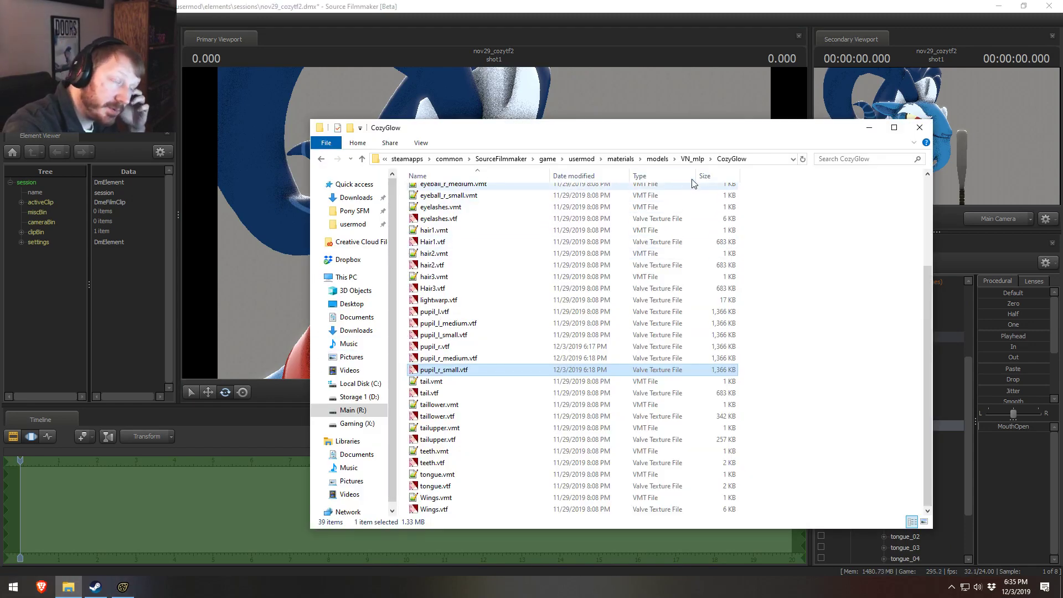
{"action": "left_click", "coordinate": [692, 159]}
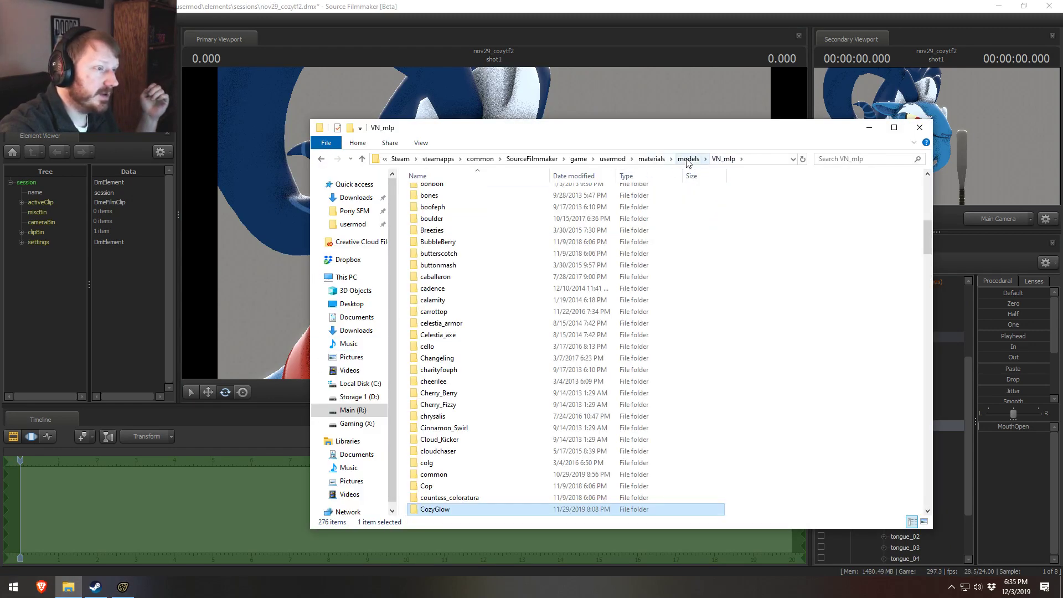
{"action": "left_click", "coordinate": [613, 159]}
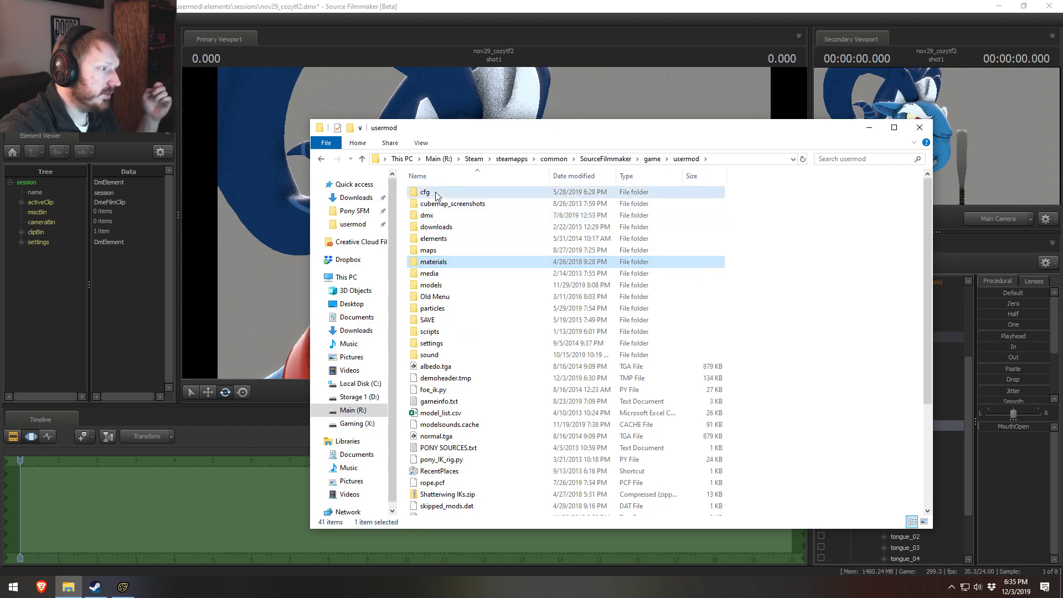
{"action": "double_click", "coordinate": [434, 194]}
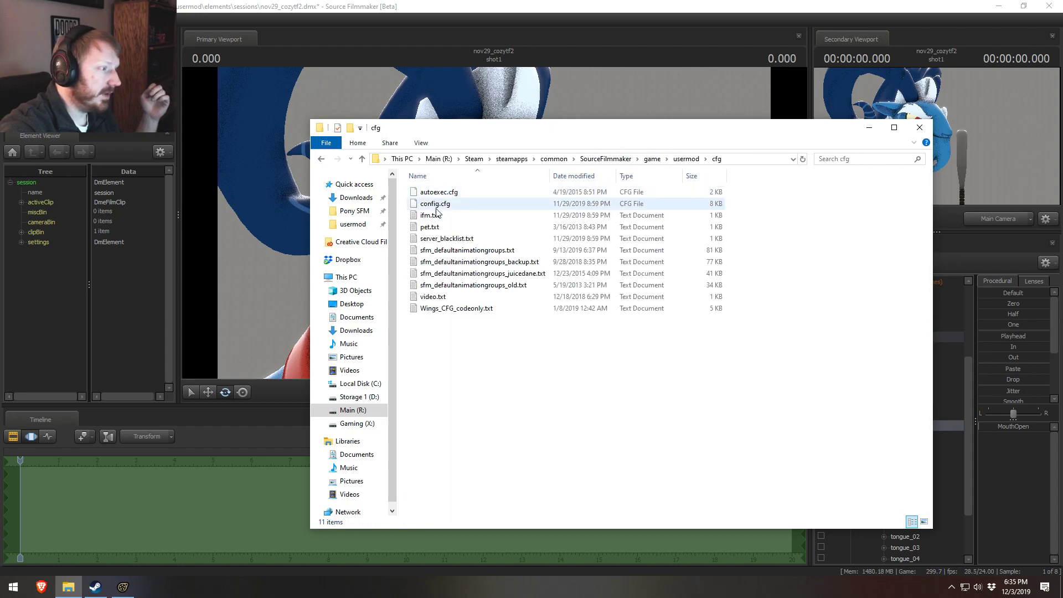
Step: Open sfm_defaultanimationgroups.txt from the cfg folder, dock it beside Source Filmmaker and widen its window
{"action": "double_click", "coordinate": [496, 252]}
{"action": "key", "text": "super+Left"}
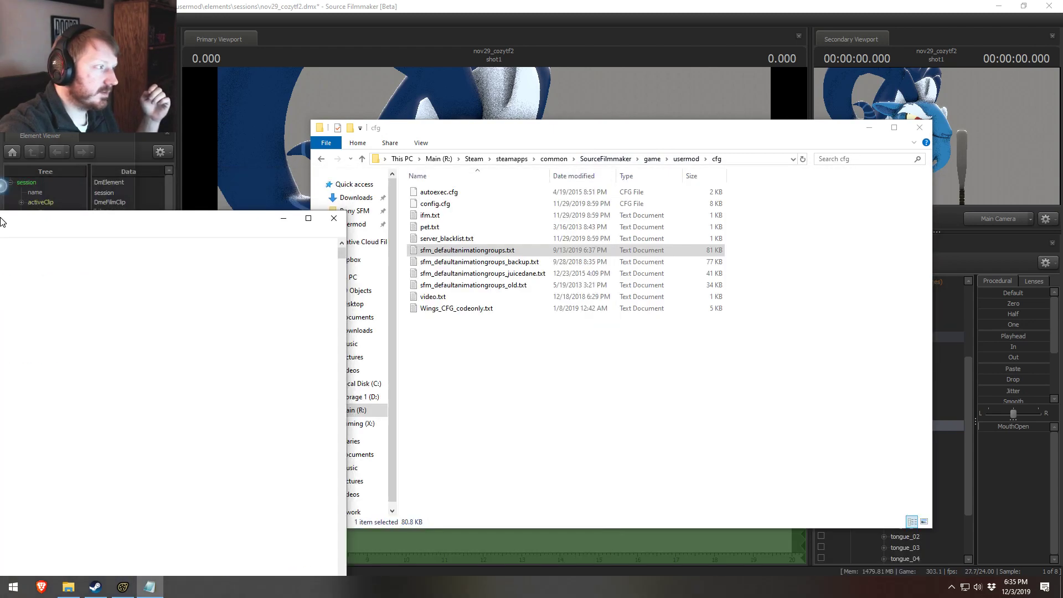
{"action": "key", "text": "Escape"}
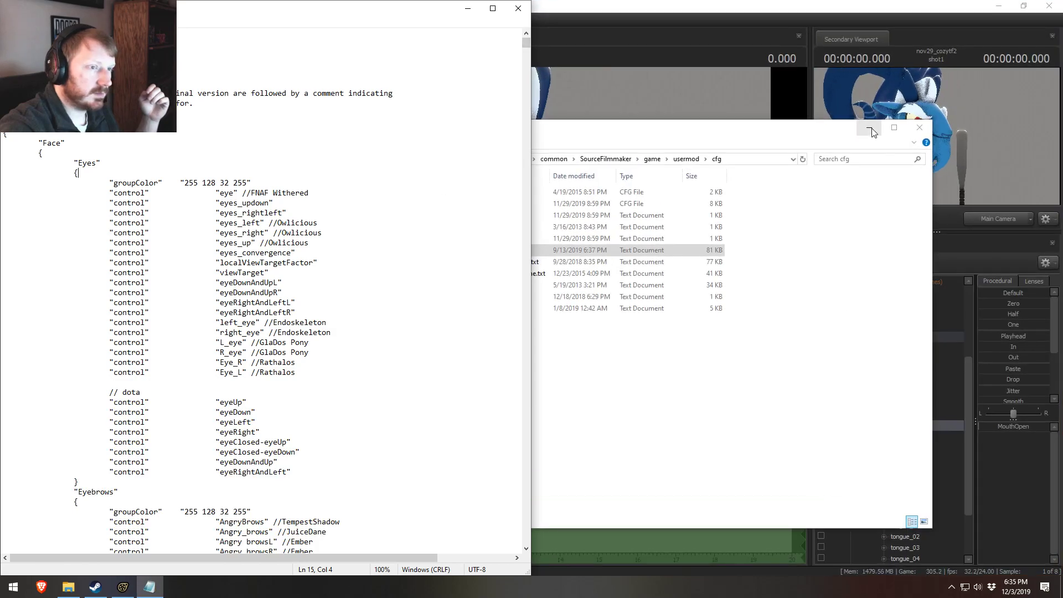
{"action": "left_click", "coordinate": [870, 130]}
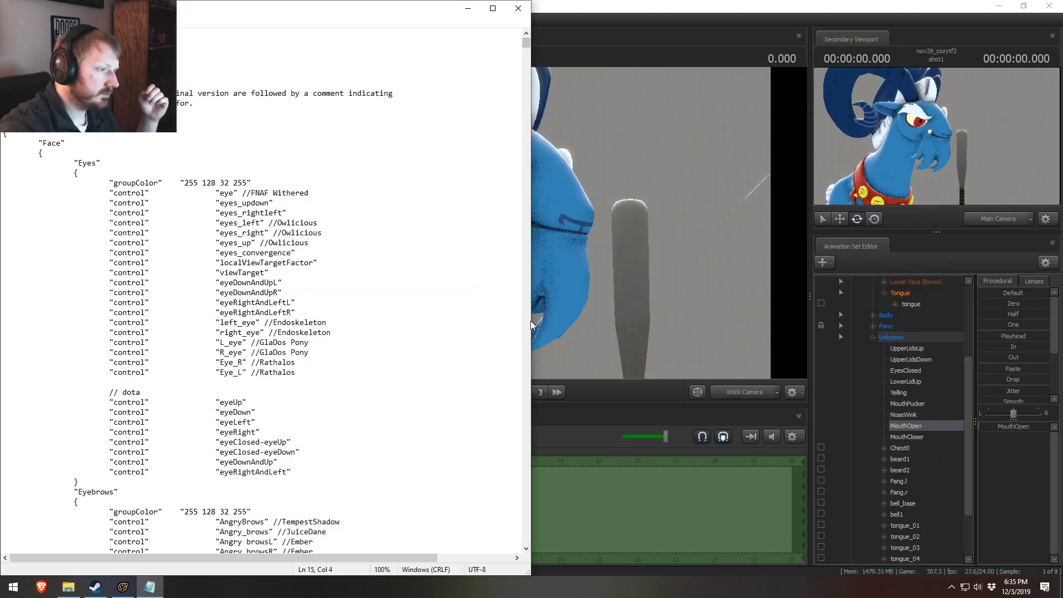
{"action": "left_click_drag", "start_coordinate": [528, 321], "coordinate": [717, 321]}
Step: Look through the Face control groups in the animation groups file, from Eyes down to Lower Face
{"action": "scroll", "coordinate": [368, 375], "scroll_direction": "down", "scroll_amount": 1}
{"action": "scroll", "coordinate": [369, 374], "scroll_direction": "down", "scroll_amount": 20}
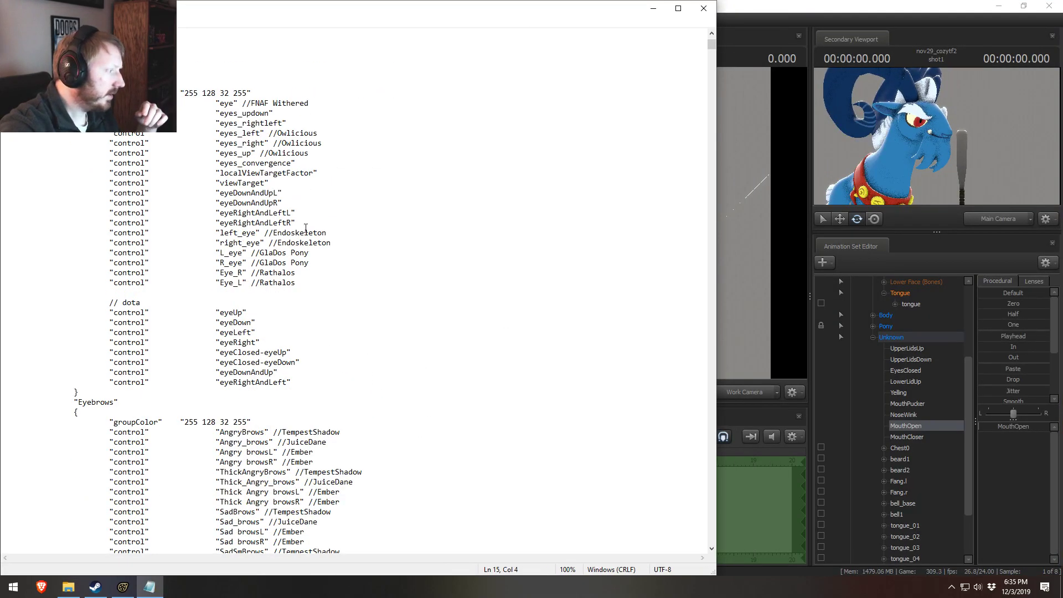
{"action": "scroll", "coordinate": [310, 250], "scroll_direction": "down", "scroll_amount": 20}
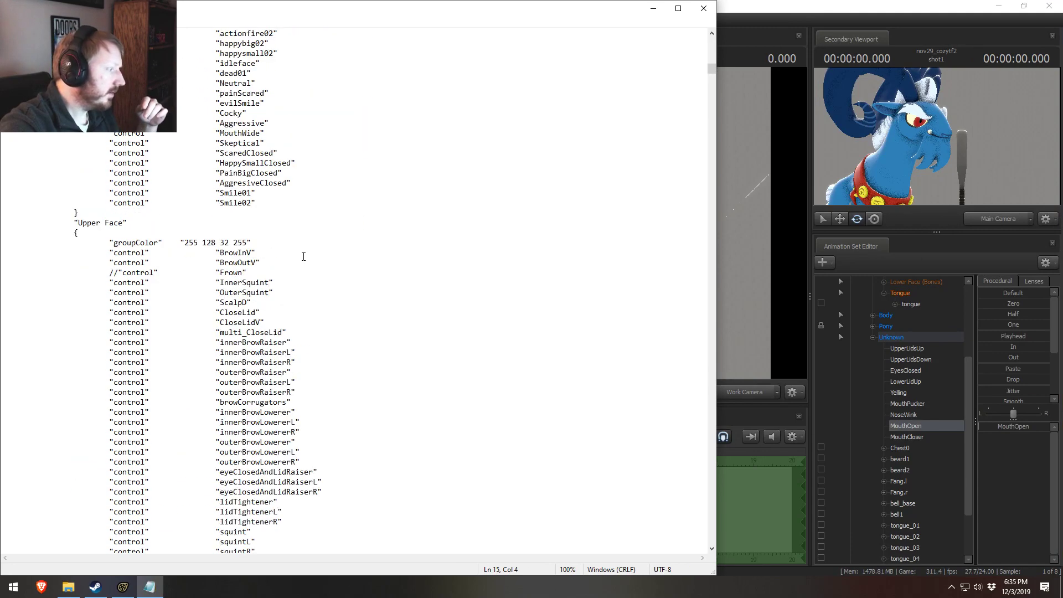
{"action": "scroll", "coordinate": [307, 253], "scroll_direction": "down", "scroll_amount": 20}
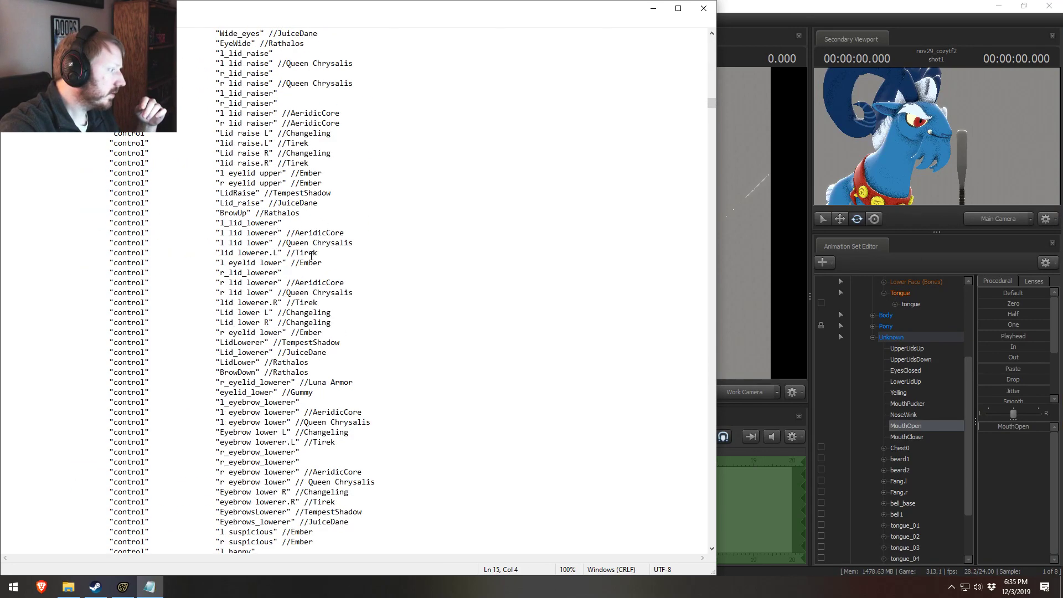
{"action": "scroll", "coordinate": [315, 260], "scroll_direction": "down", "scroll_amount": 20}
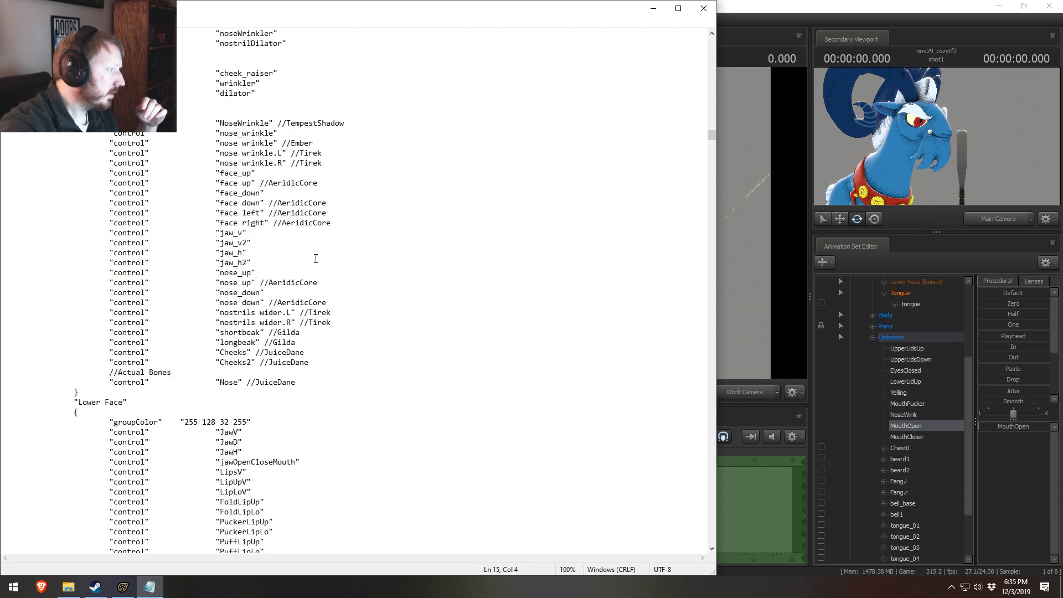
{"action": "left_click", "coordinate": [343, 279]}
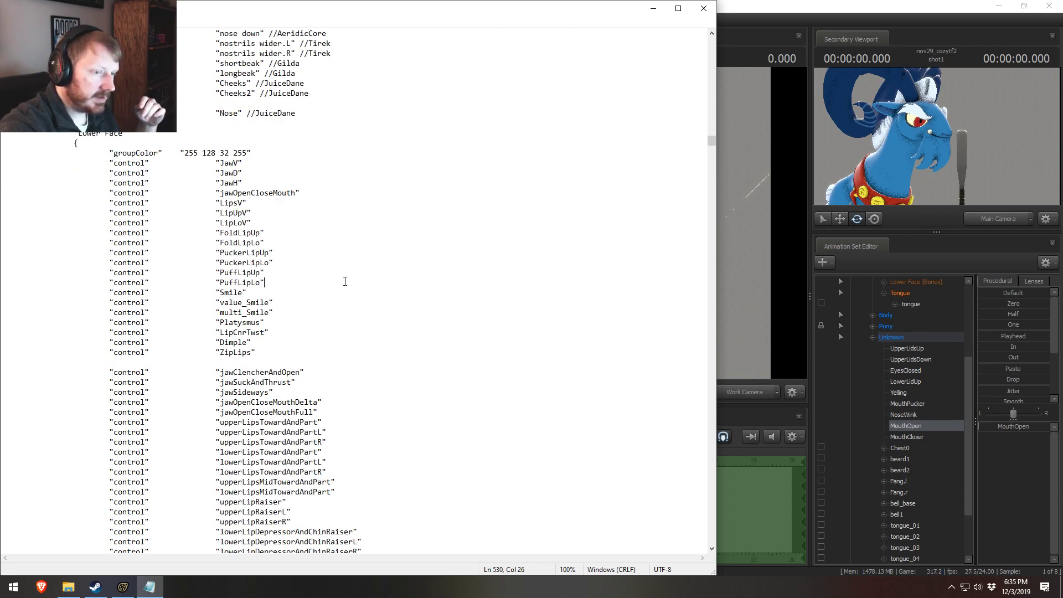
Step: Test Grogar's Yelling control, then try the Sad control in his Upper Face group
{"action": "left_click", "coordinate": [902, 392]}
{"action": "left_click_drag", "start_coordinate": [1029, 427], "coordinate": [978, 427]}
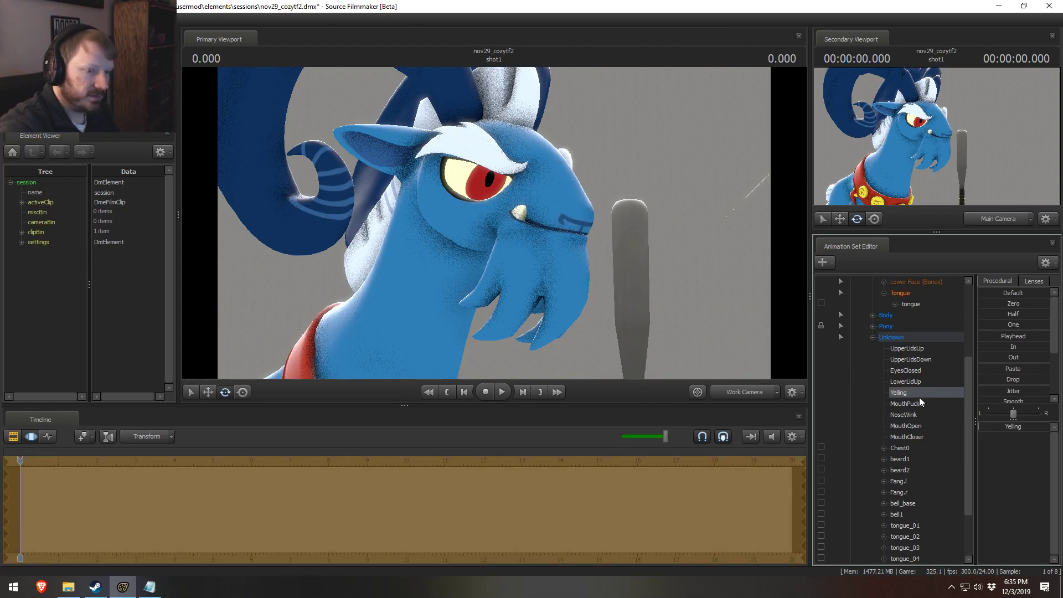
{"action": "scroll", "coordinate": [909, 389], "scroll_direction": "up", "scroll_amount": 4}
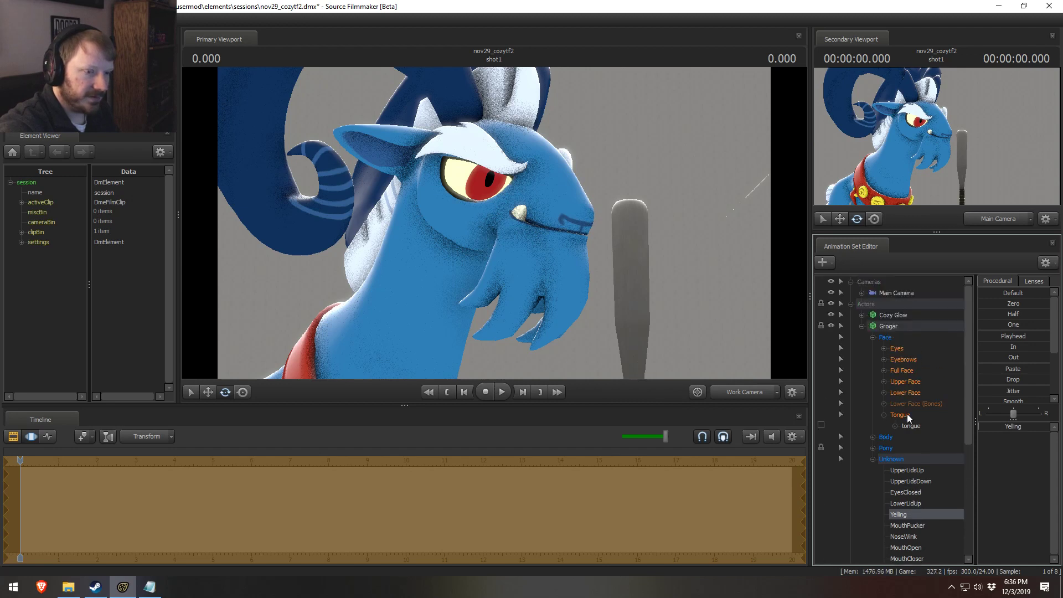
{"action": "left_click", "coordinate": [885, 382]}
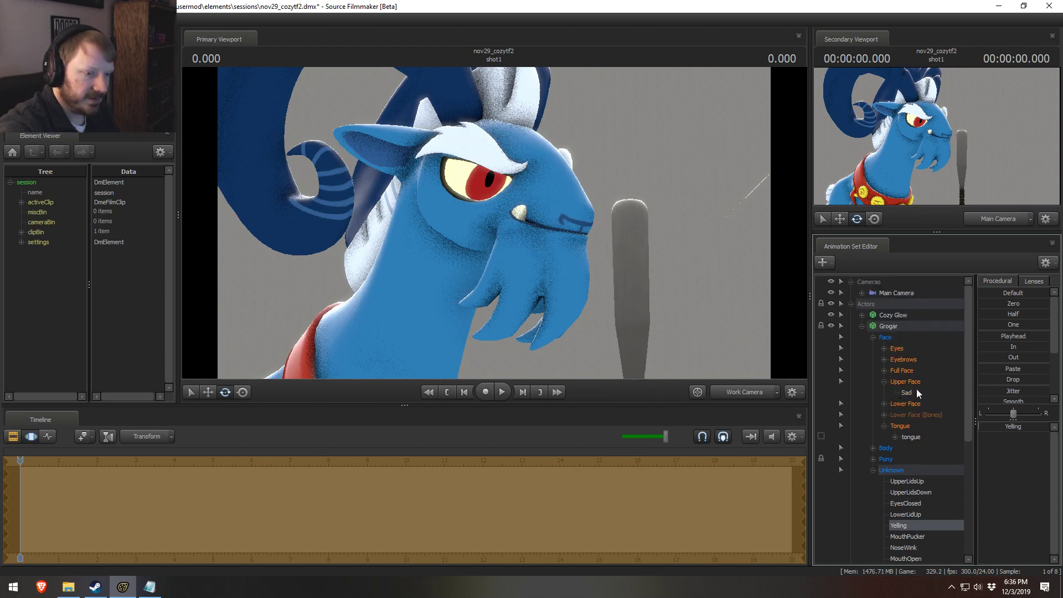
{"action": "left_click", "coordinate": [908, 393]}
{"action": "mouse_move", "coordinate": [983, 426]}
{"action": "left_mouse_down"}
{"action": "mouse_move", "coordinate": [1049, 426]}
{"action": "mouse_move", "coordinate": [1001, 428]}
{"action": "left_mouse_up"}
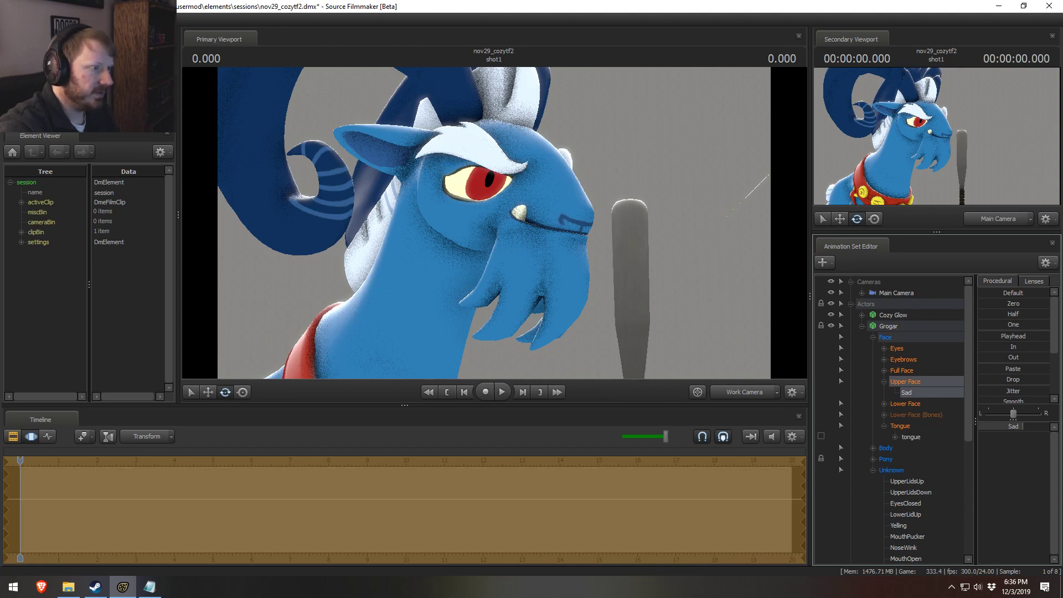
Step: Try raising Grogar's Yelling control in the Unknown group together with the Sad expression
{"action": "scroll", "coordinate": [941, 446], "scroll_direction": "down", "scroll_amount": 3}
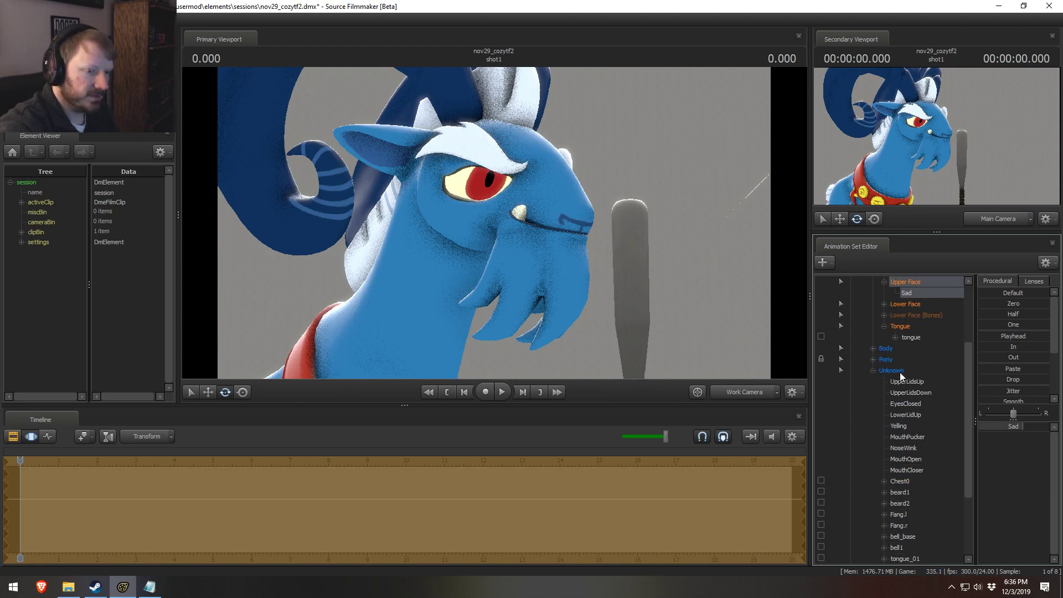
{"action": "left_click", "coordinate": [897, 371]}
{"action": "left_click", "coordinate": [903, 426]}
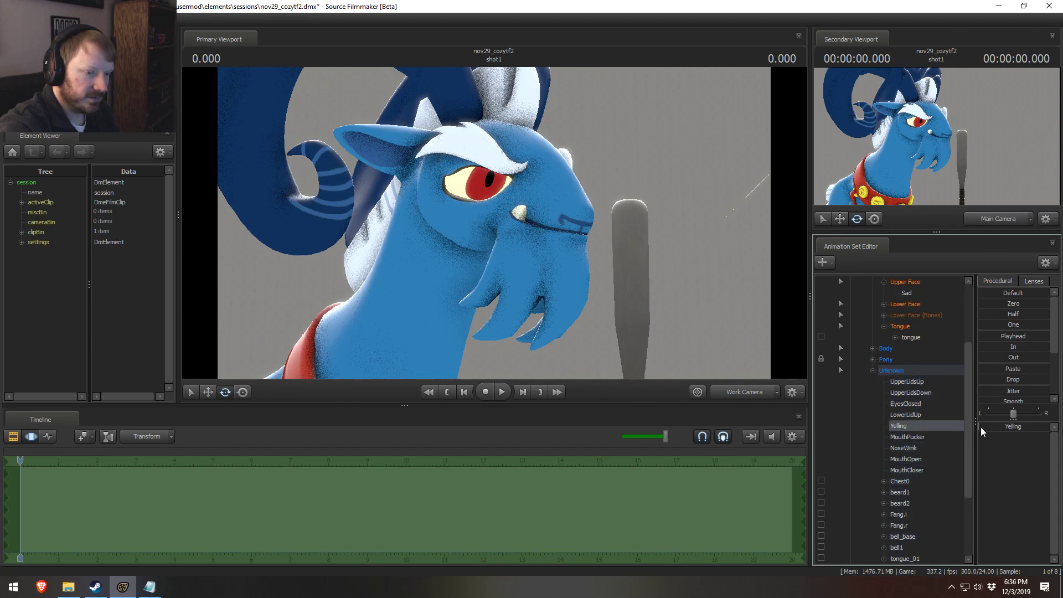
{"action": "left_click_drag", "start_coordinate": [1041, 426], "coordinate": [1051, 427]}
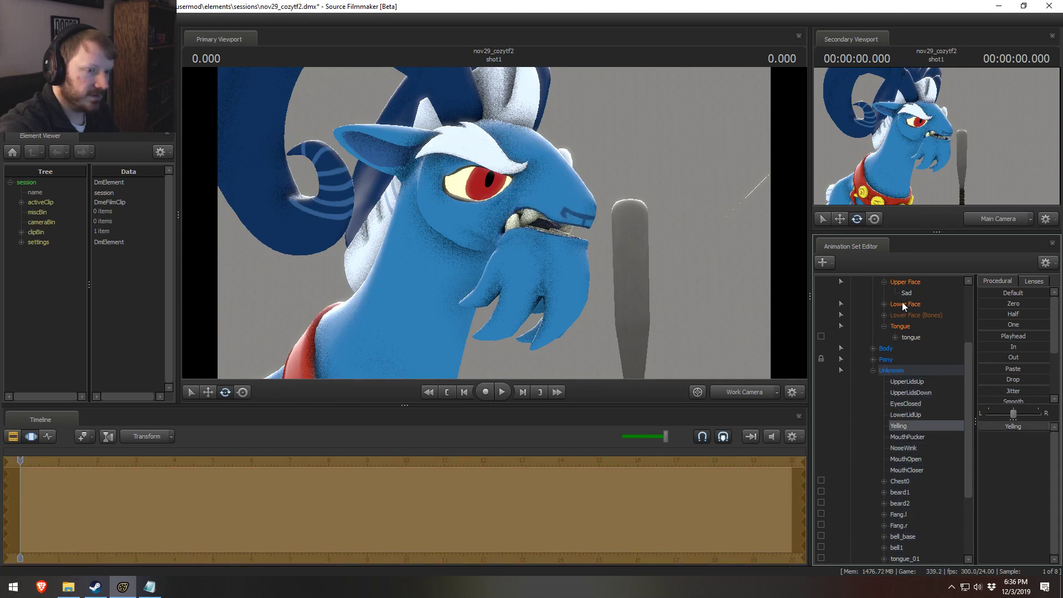
Step: Check which body groups Grogar's model offers and leave the list without choosing any
{"action": "scroll", "coordinate": [901, 303], "scroll_direction": "up", "scroll_amount": 4}
{"action": "left_click", "coordinate": [888, 326]}
{"action": "right_click", "coordinate": [891, 327]}
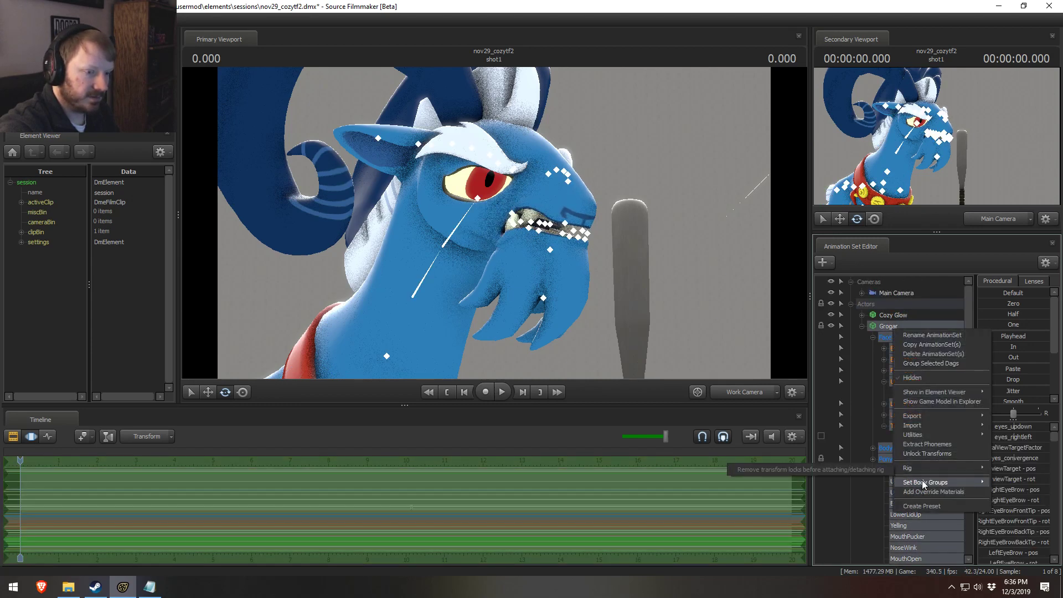
{"action": "mouse_move", "coordinate": [924, 484]}
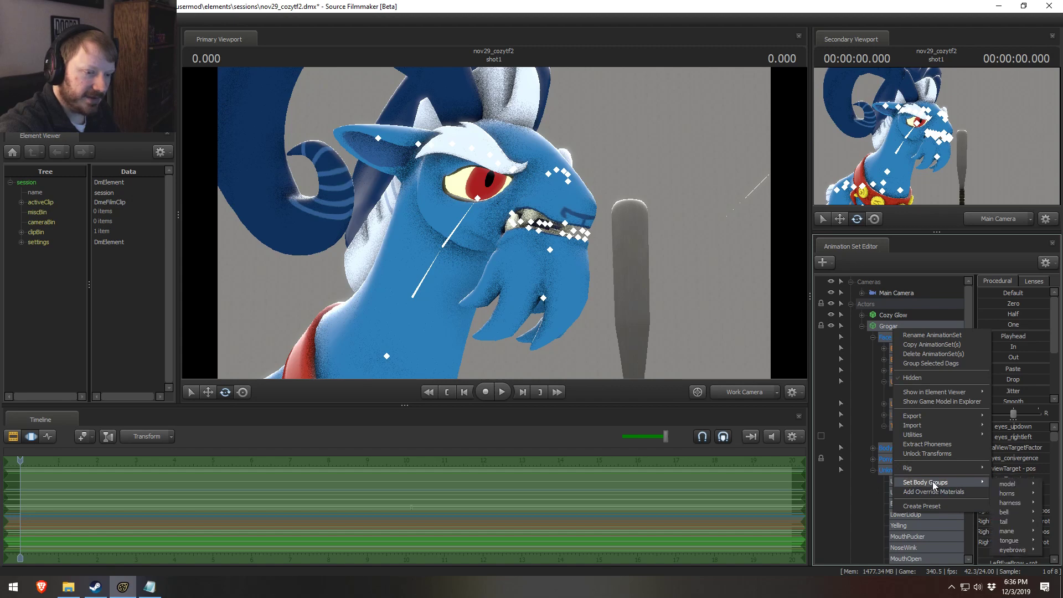
{"action": "left_click", "coordinate": [710, 380]}
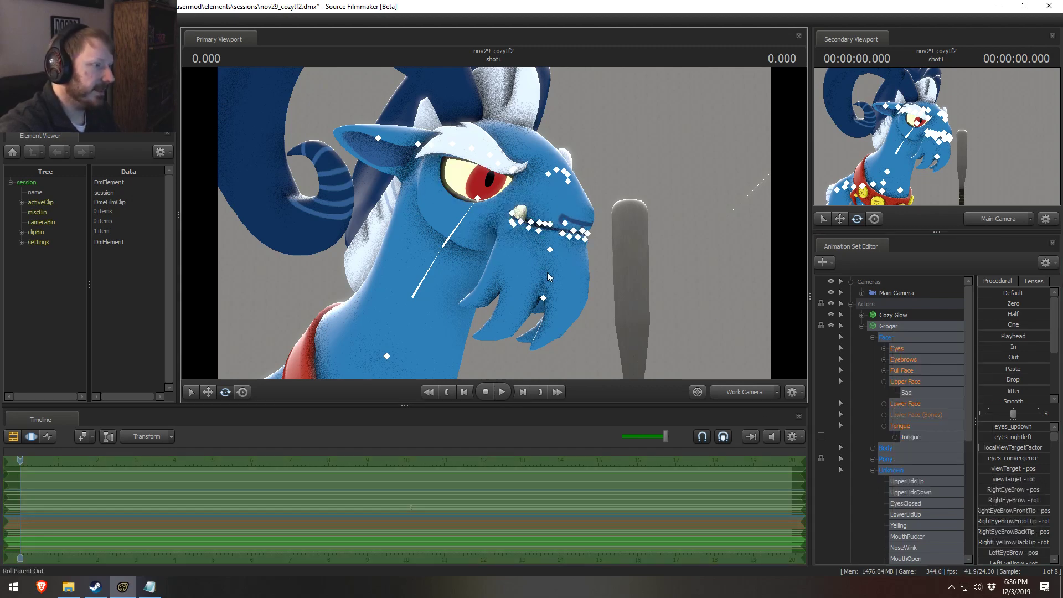
Step: Return to the animation groups file and compare its Lower Face entries with Grogar's Unknown controls
{"action": "key", "text": "alt+Tab"}
{"action": "scroll", "coordinate": [306, 400], "scroll_direction": "down", "scroll_amount": 3}
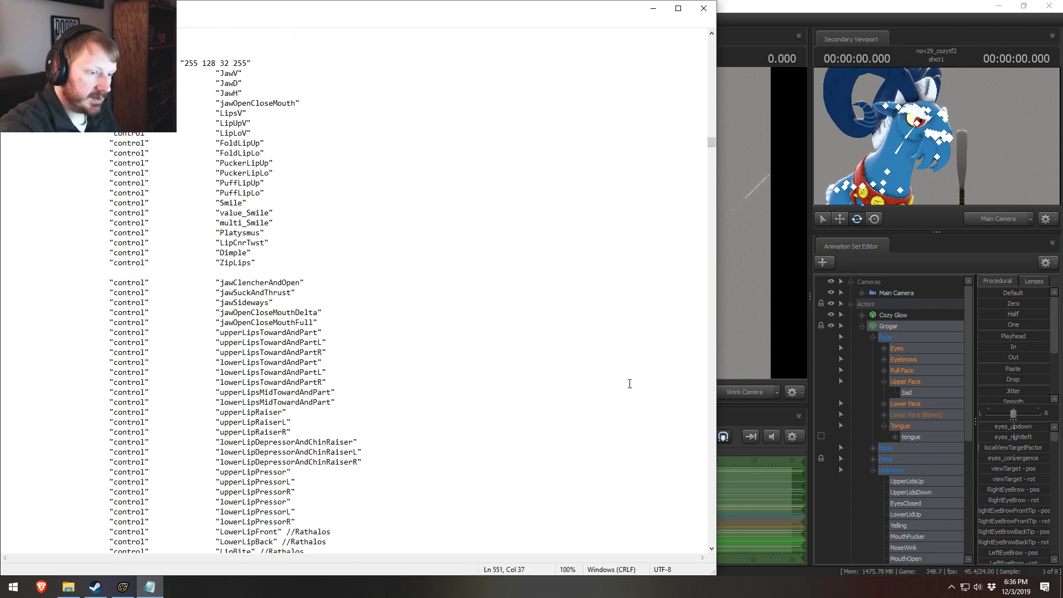
{"action": "scroll", "coordinate": [905, 473], "scroll_direction": "down", "scroll_amount": 4}
{"action": "left_click", "coordinate": [407, 380]}
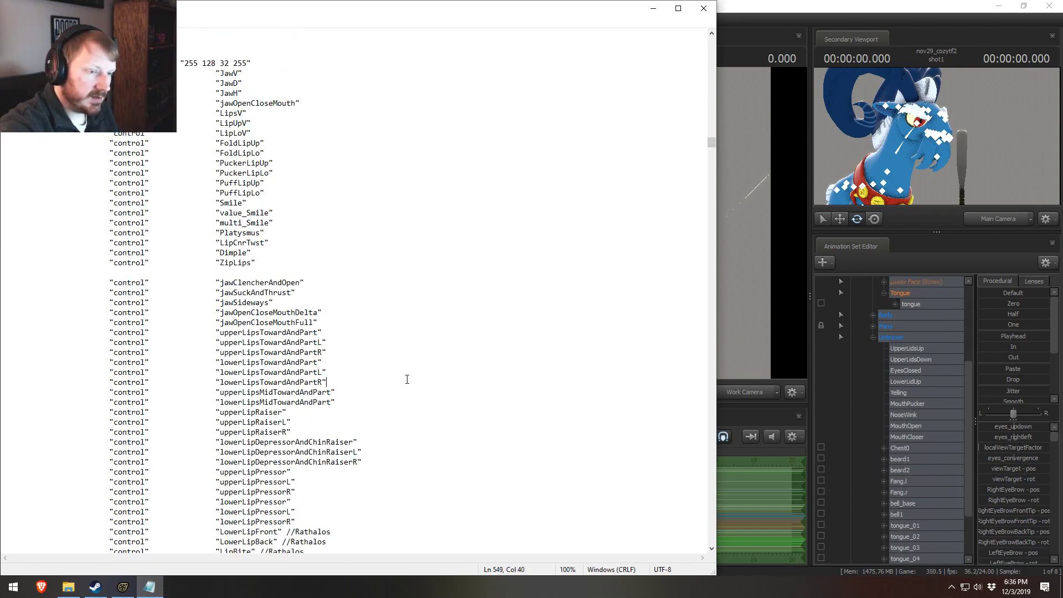
Step: Try the UpperLidsUp control on Grogar's face and undo the change
{"action": "left_click", "coordinate": [882, 363]}
{"action": "left_click", "coordinate": [903, 350]}
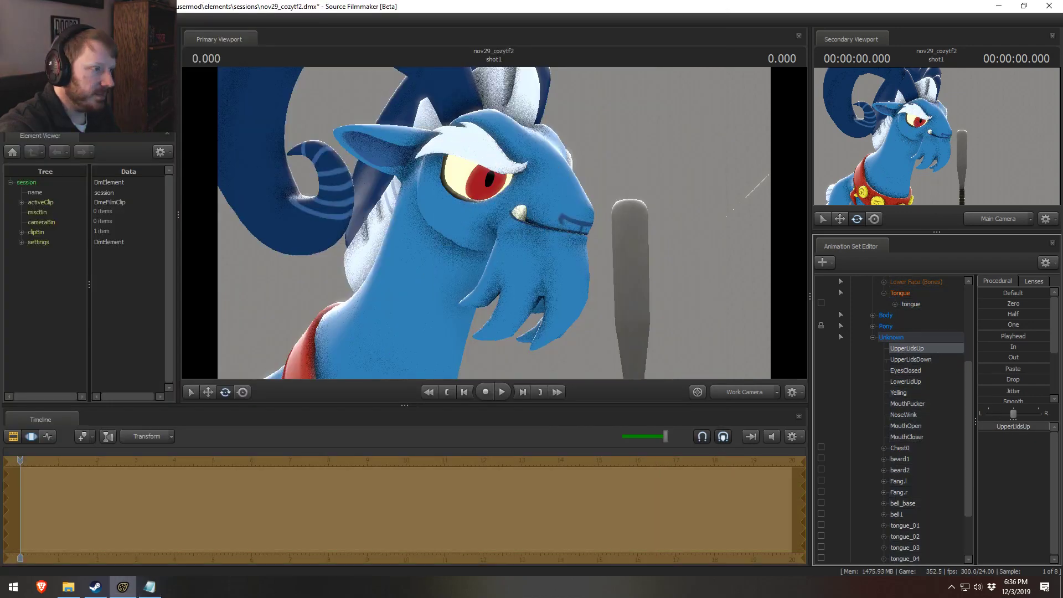
{"action": "left_click_drag", "start_coordinate": [1046, 427], "coordinate": [980, 426]}
{"action": "key", "text": "ctrl+z"}
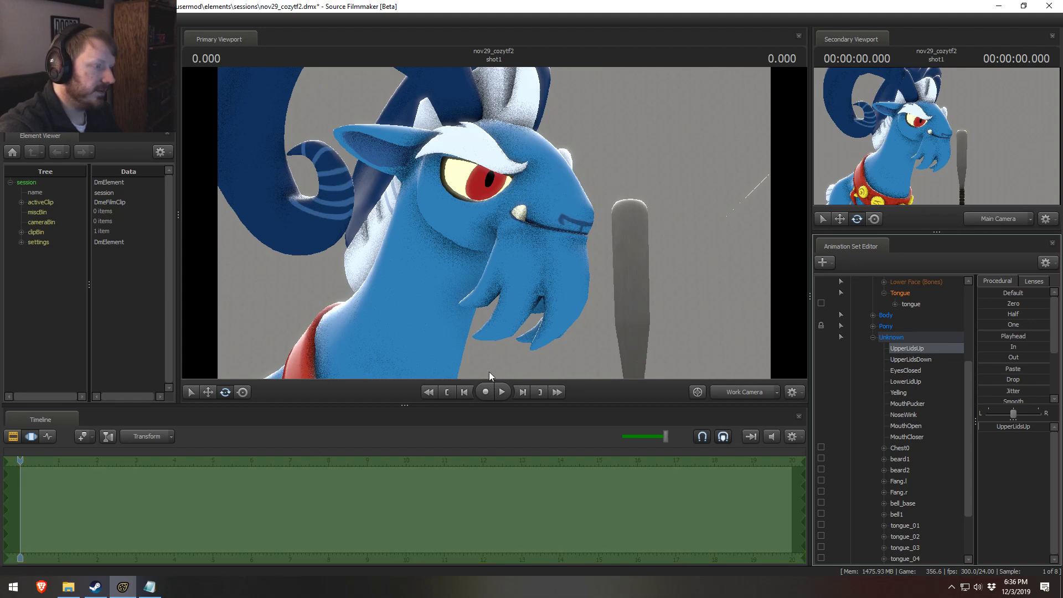
Step: Try UpperLidsUp again from the front of Grogar's face, undo it, and frame his eye up close
{"action": "left_click_drag", "start_coordinate": [483, 288], "coordinate": [387, 280]}
{"action": "left_click_drag", "start_coordinate": [576, 234], "coordinate": [673, 304]}
{"action": "mouse_move", "coordinate": [996, 426]}
{"action": "left_mouse_down"}
{"action": "mouse_move", "coordinate": [1028, 427]}
{"action": "mouse_move", "coordinate": [980, 427]}
{"action": "left_mouse_up"}
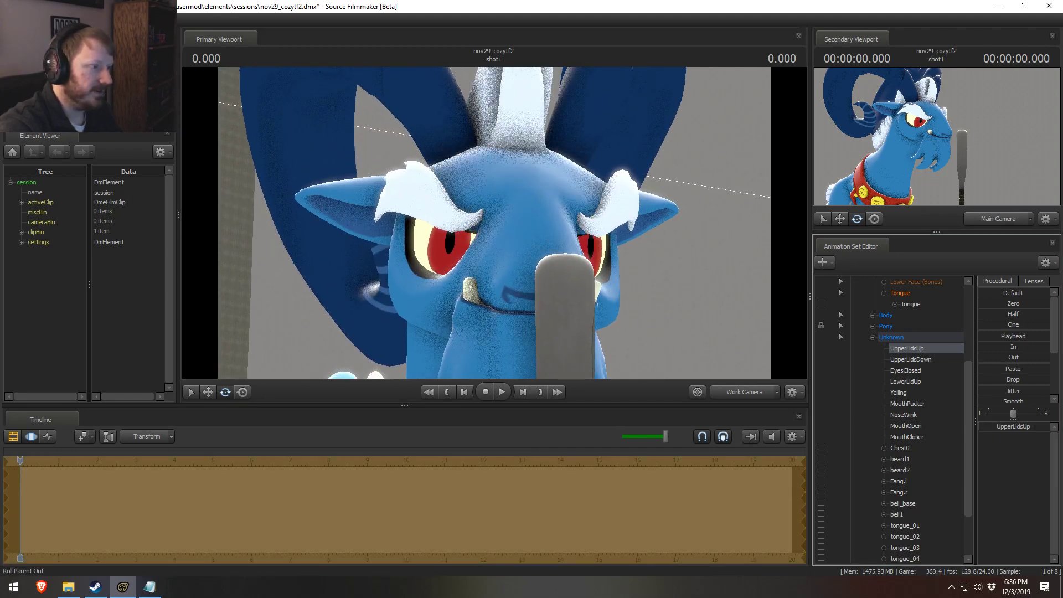
{"action": "key", "text": "ctrl+z"}
{"action": "left_click_drag", "start_coordinate": [514, 322], "coordinate": [526, 338]}
{"action": "left_click_drag", "start_coordinate": [526, 244], "coordinate": [547, 238]}
Step: Look through the eyelid and eyebrow entries of the Upper Face group in the animation groups file
{"action": "key", "text": "alt+Tab"}
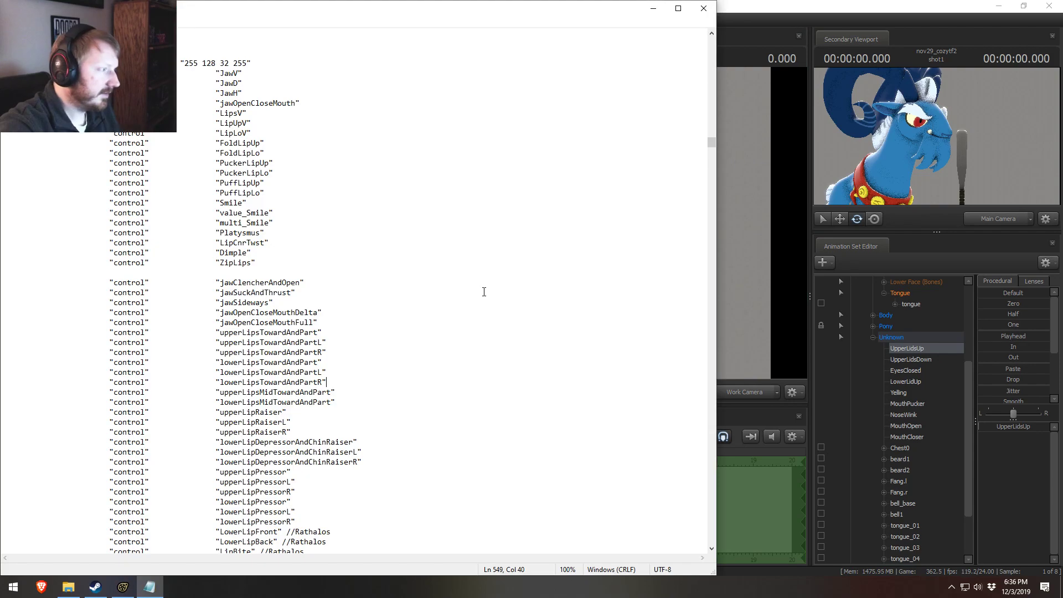
{"action": "scroll", "coordinate": [299, 298], "scroll_direction": "up", "scroll_amount": 6}
{"action": "scroll", "coordinate": [296, 300], "scroll_direction": "up", "scroll_amount": 20}
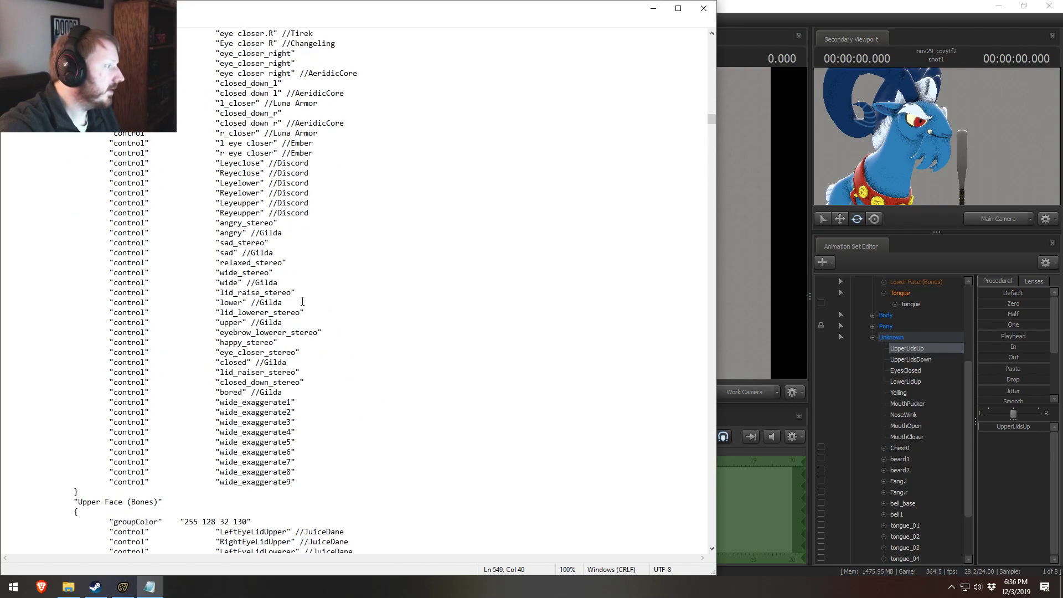
{"action": "scroll", "coordinate": [303, 301], "scroll_direction": "up", "scroll_amount": 2}
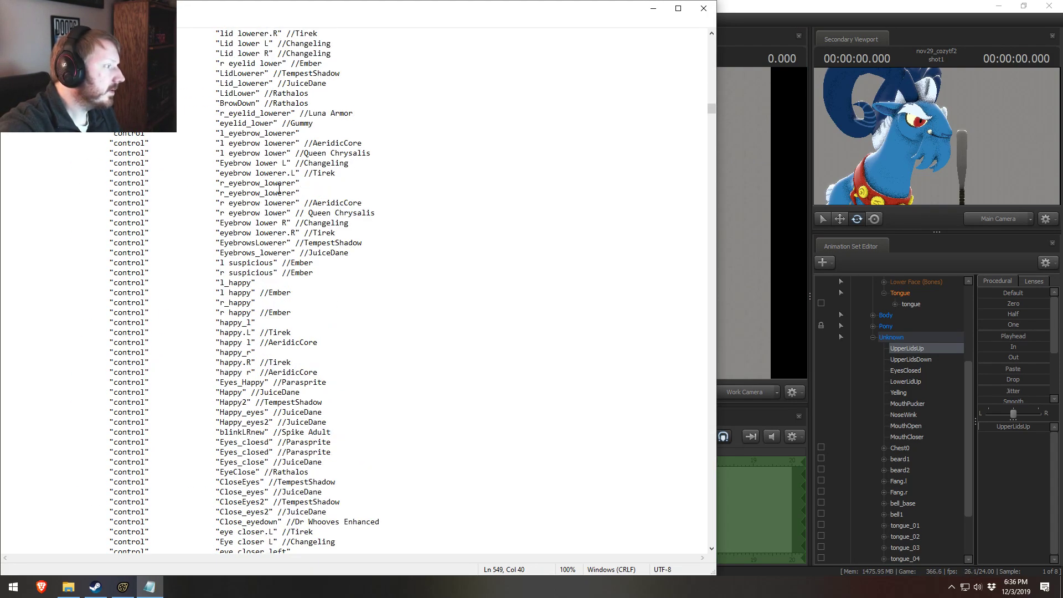
{"action": "scroll", "coordinate": [279, 190], "scroll_direction": "up", "scroll_amount": 3}
{"action": "scroll", "coordinate": [337, 246], "scroll_direction": "up", "scroll_amount": 4}
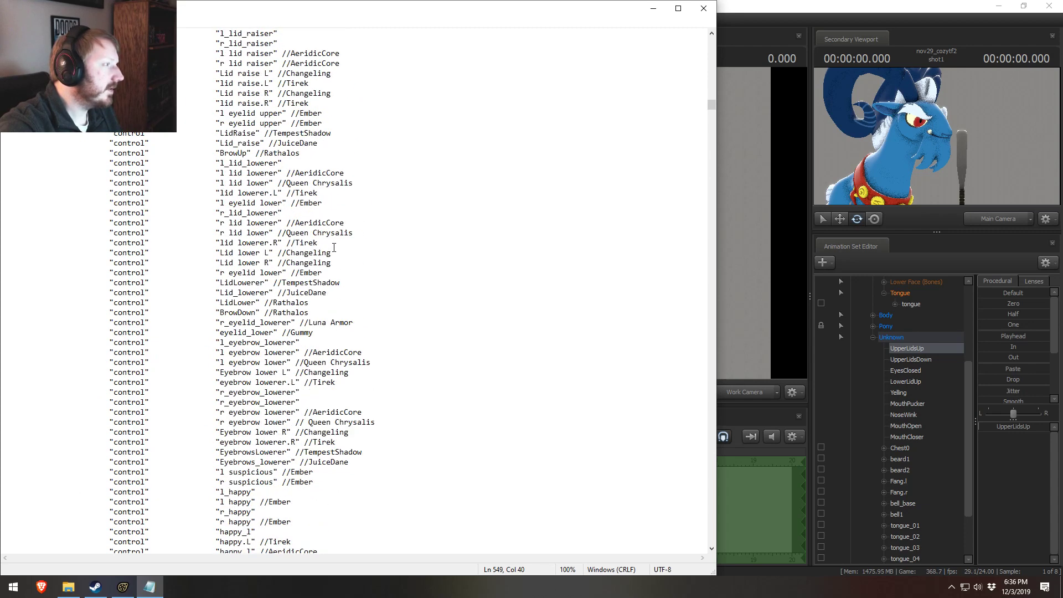
Step: Recheck Grogar's UpperLidsUp control against the lid raise entries in the animation groups file
{"action": "key", "text": "alt+Tab"}
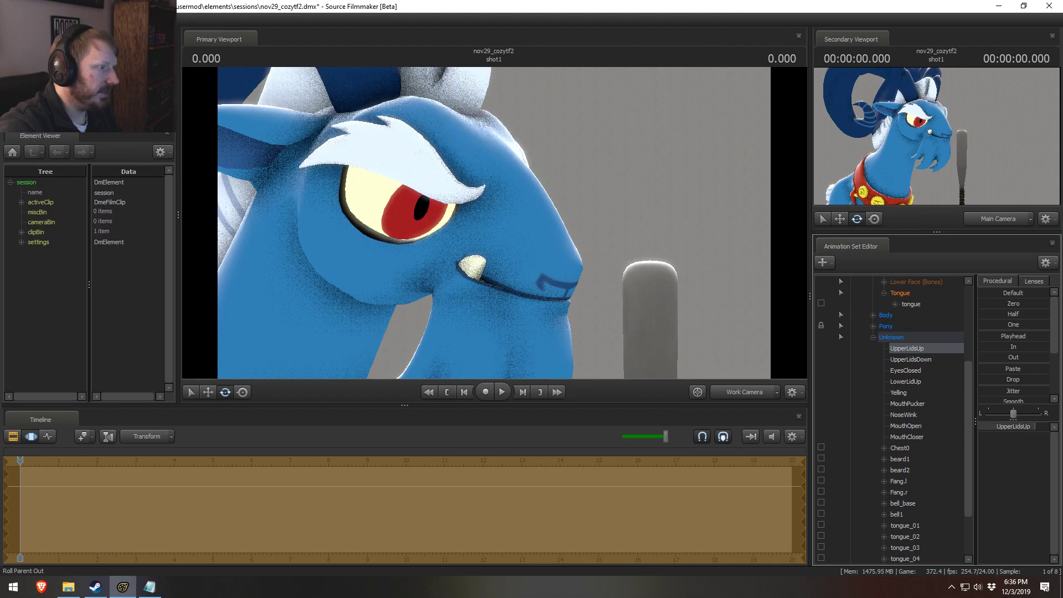
{"action": "key", "text": "alt+Tab"}
{"action": "scroll", "coordinate": [272, 220], "scroll_direction": "up", "scroll_amount": 4}
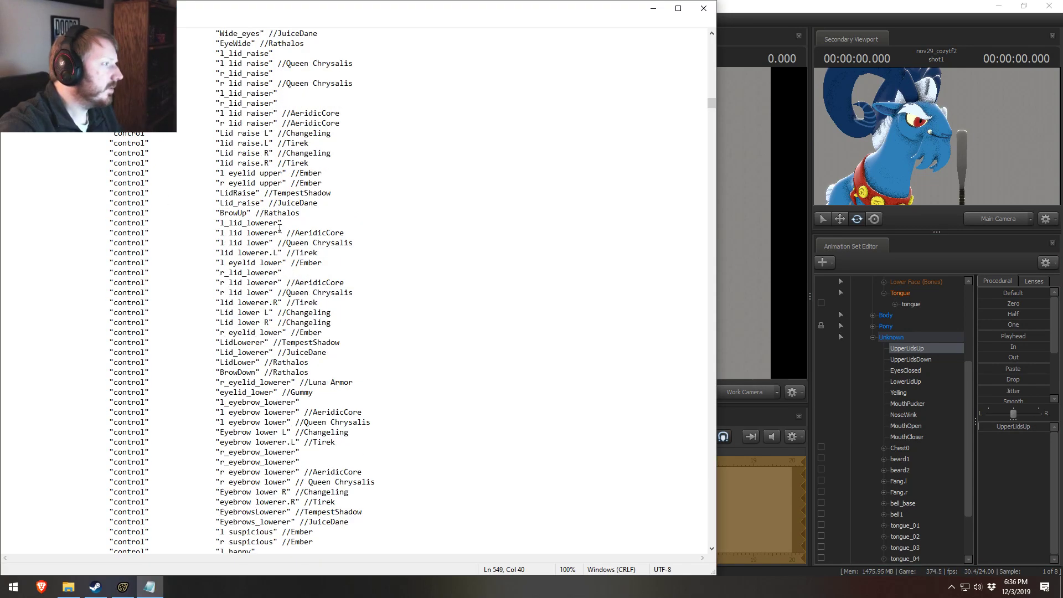
{"action": "left_click", "coordinate": [289, 119]}
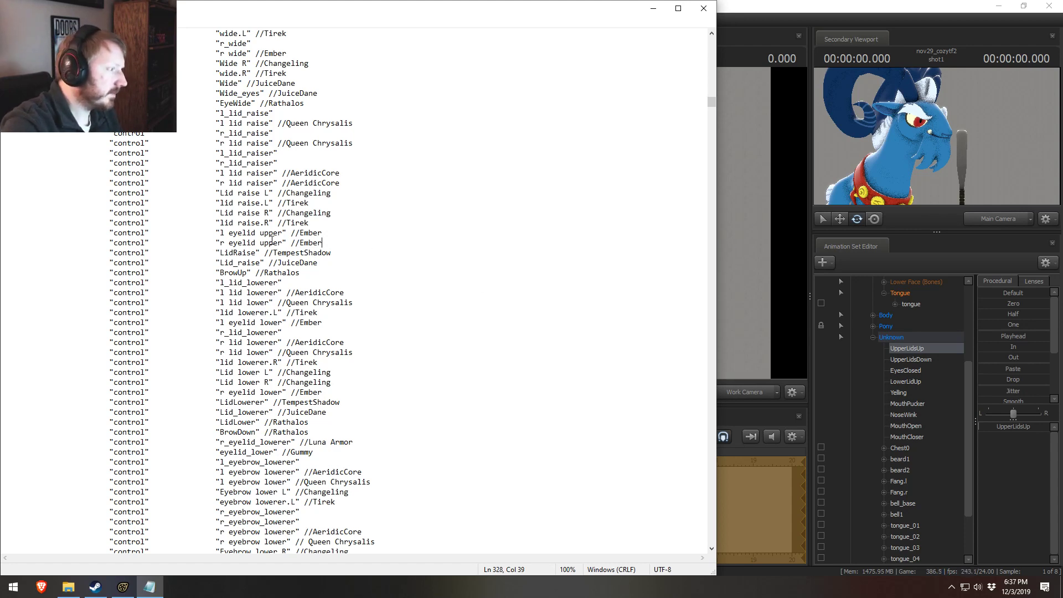
Step: Close the plain text view, reopen sfm_defaultanimationgroups.txt in Notepad++ docked beside Source Filmmaker, and minimize the cfg folder window
{"action": "left_click", "coordinate": [703, 9]}
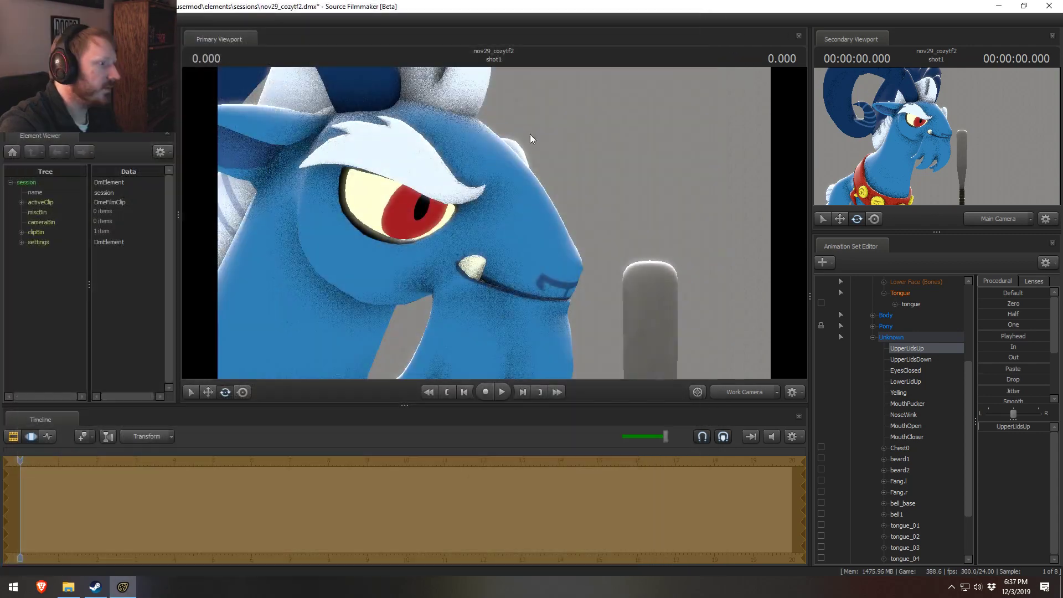
{"action": "left_click", "coordinate": [68, 587]}
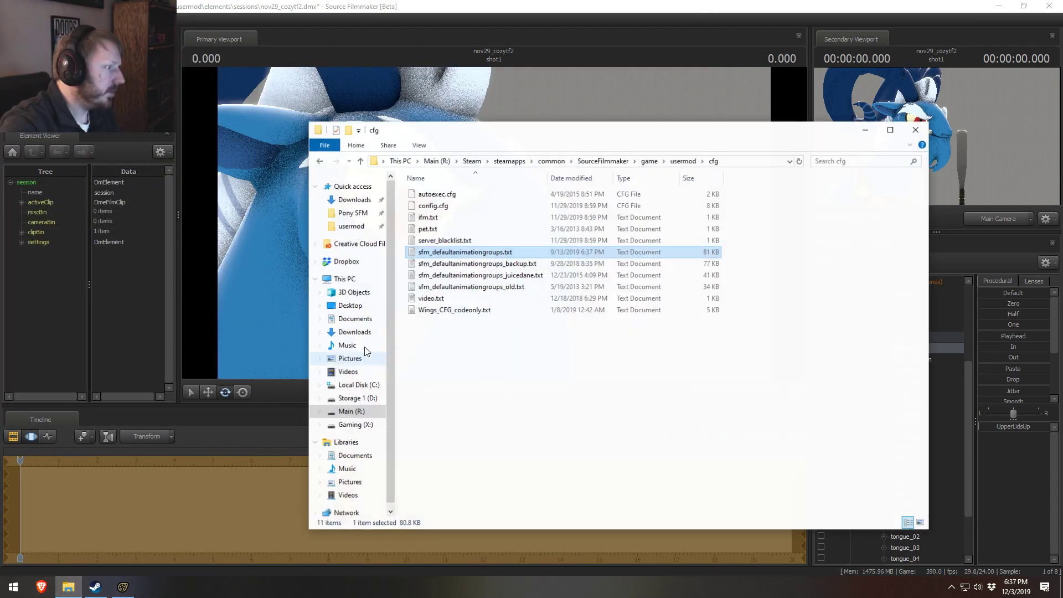
{"action": "right_click", "coordinate": [508, 254]}
{"action": "left_click", "coordinate": [595, 354]}
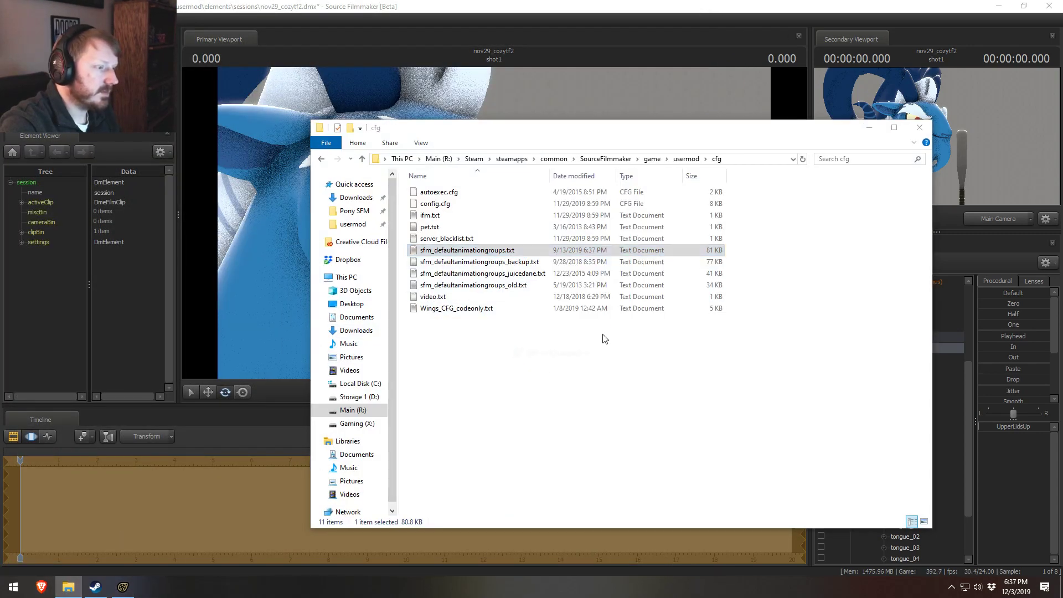
{"action": "key", "text": "super+Left"}
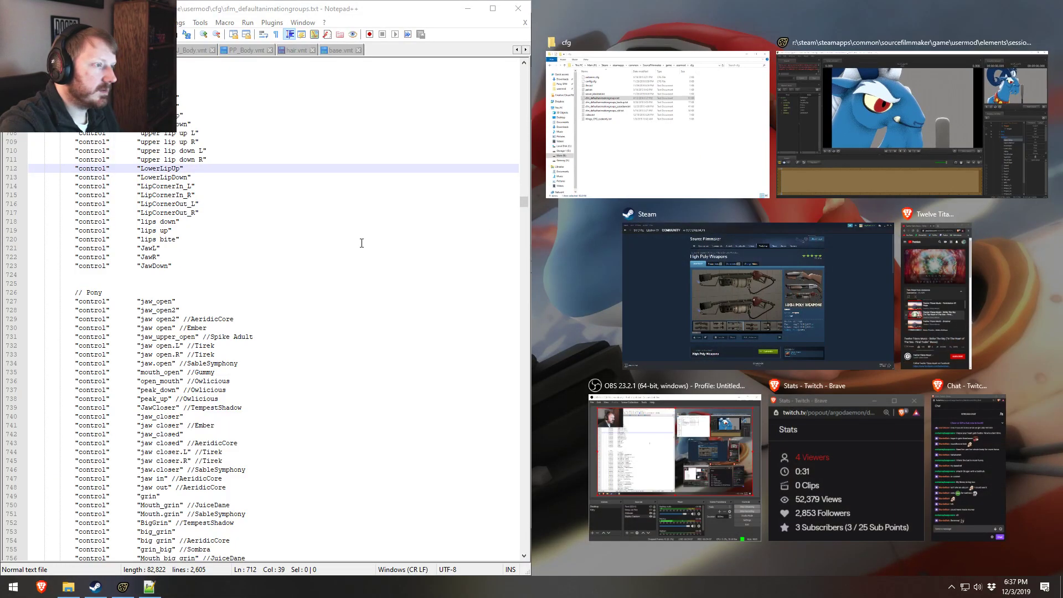
{"action": "left_click", "coordinate": [360, 257]}
{"action": "left_click", "coordinate": [865, 131]}
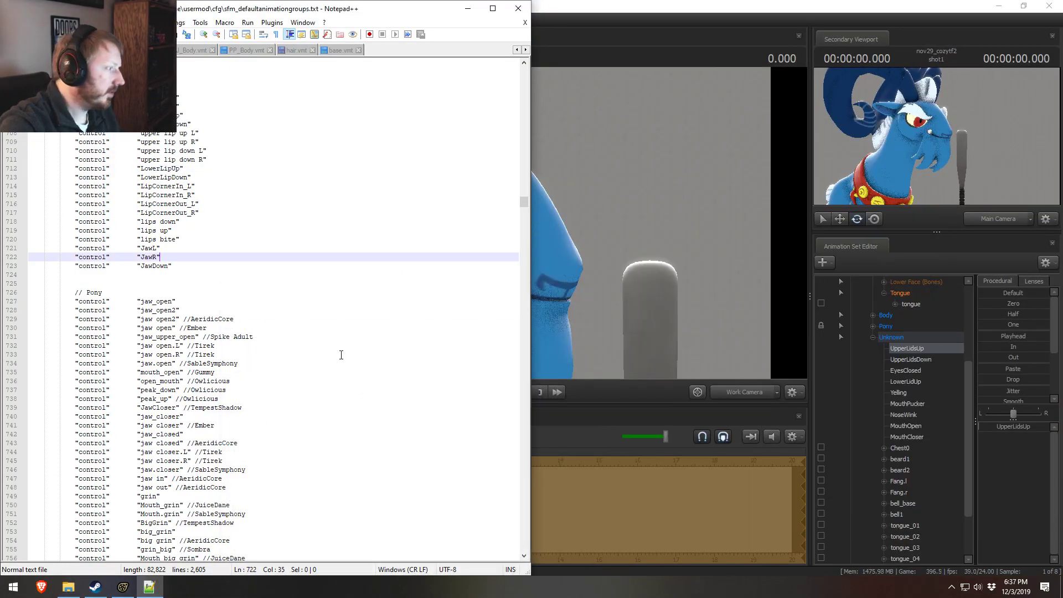
Step: Duplicate the "lid raise.R" entry in the Upper Face group, rename the copy UpperLidsUp, and set its comment to Grogar
{"action": "scroll", "coordinate": [222, 356], "scroll_direction": "up", "scroll_amount": 20}
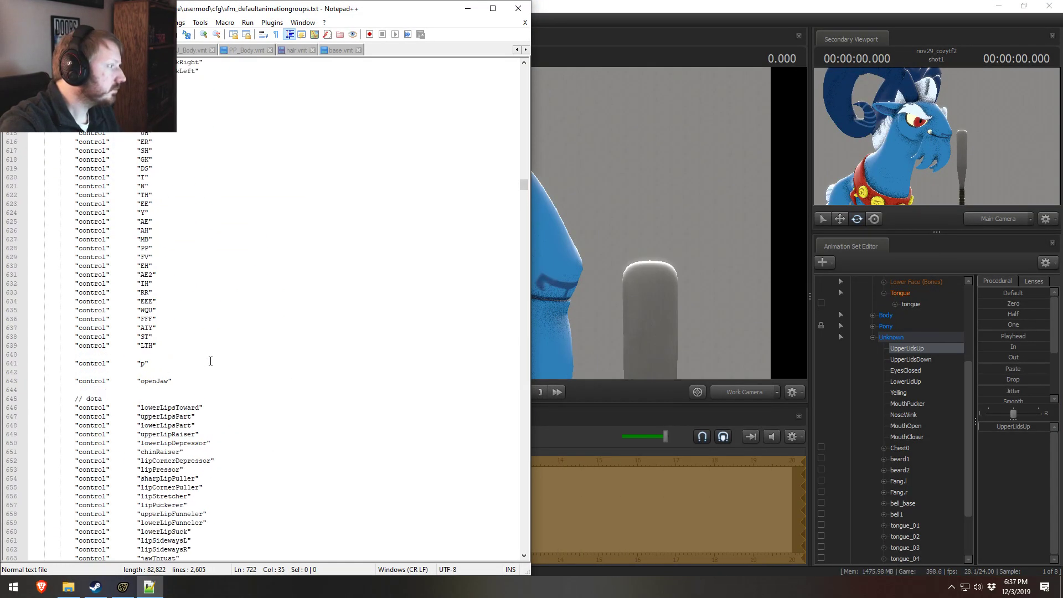
{"action": "scroll", "coordinate": [211, 361], "scroll_direction": "up", "scroll_amount": 20}
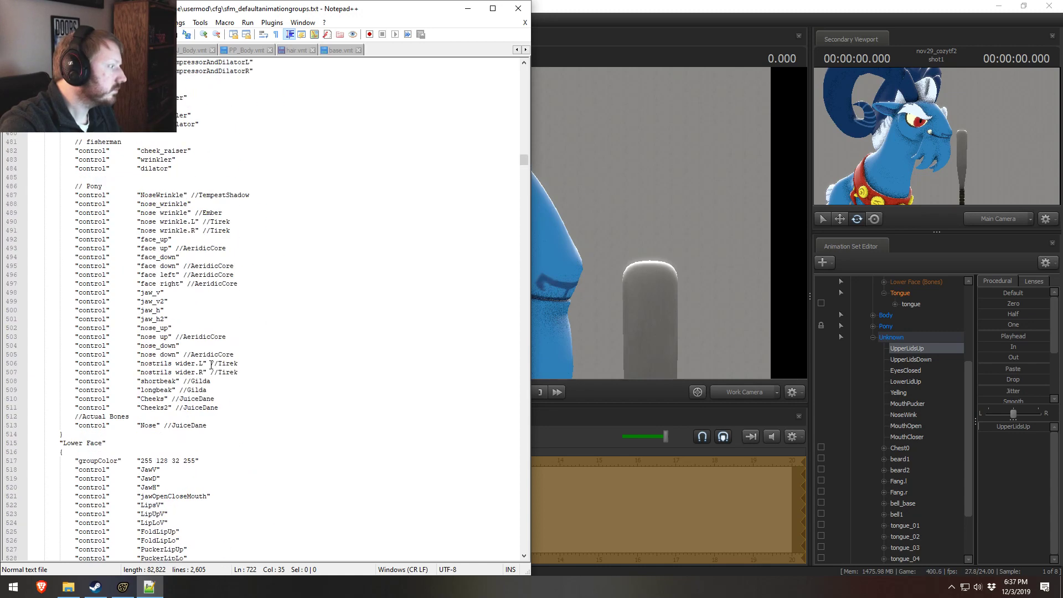
{"action": "scroll", "coordinate": [184, 348], "scroll_direction": "up", "scroll_amount": 20}
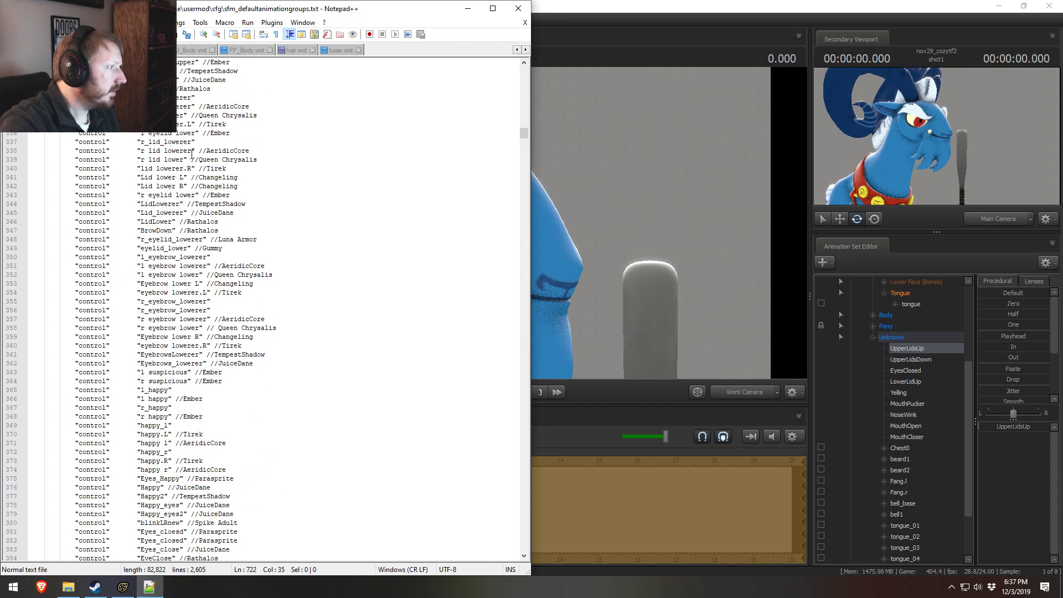
{"action": "scroll", "coordinate": [192, 152], "scroll_direction": "up", "scroll_amount": 9}
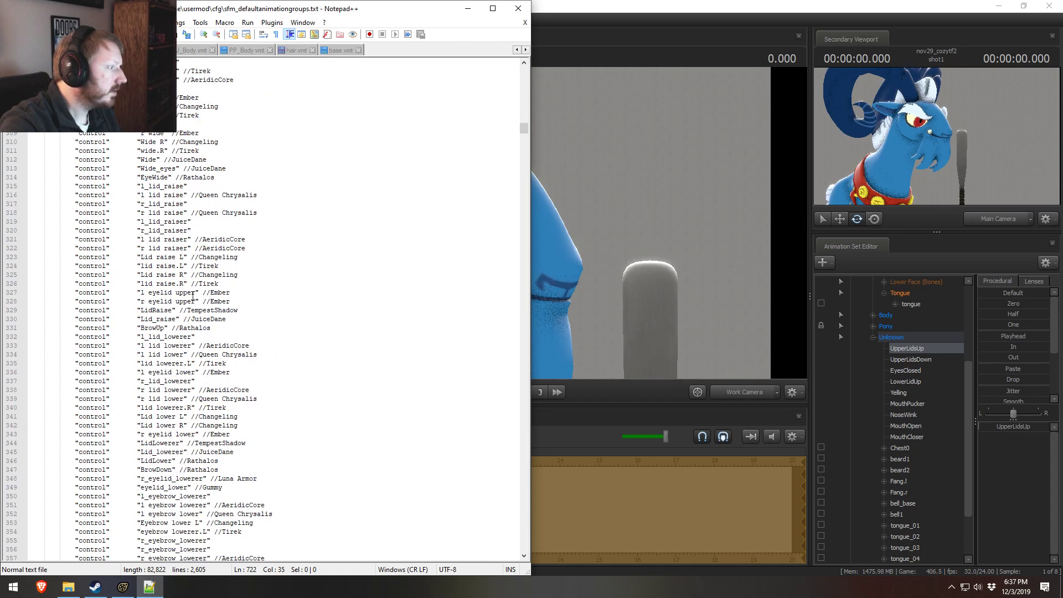
{"action": "left_click", "coordinate": [278, 287]}
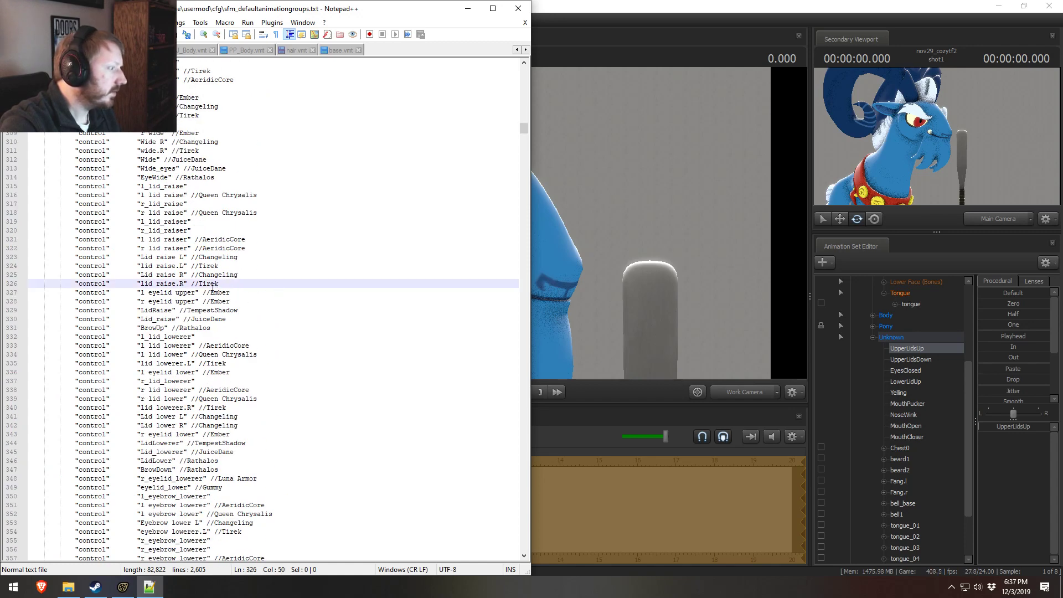
{"action": "left_click", "coordinate": [178, 301]}
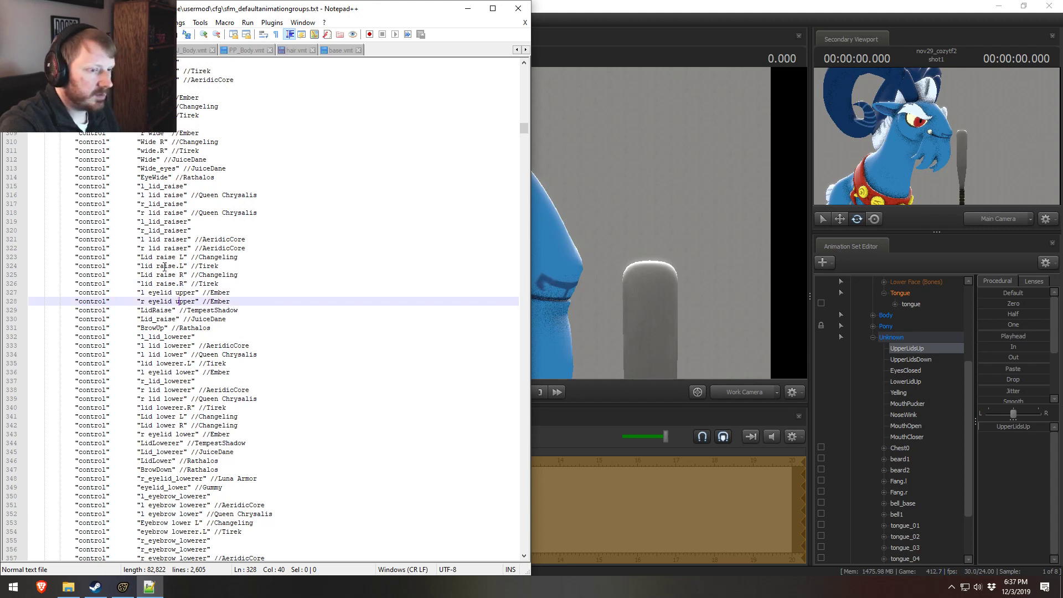
{"action": "left_click", "coordinate": [176, 285]}
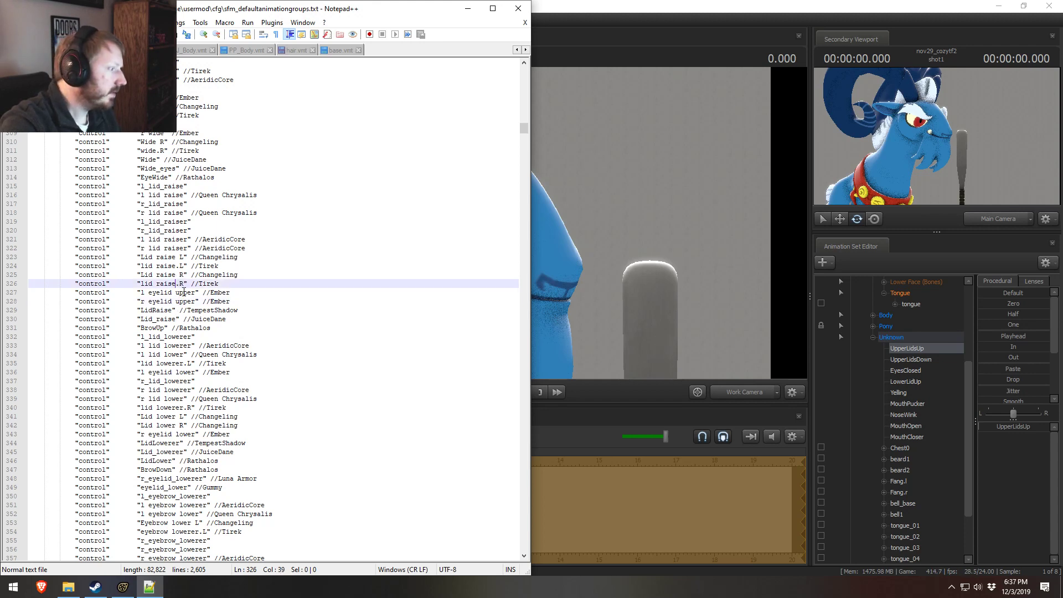
{"action": "key", "text": "ctrl+d"}
{"action": "left_click_drag", "start_coordinate": [184, 293], "coordinate": [140, 292]}
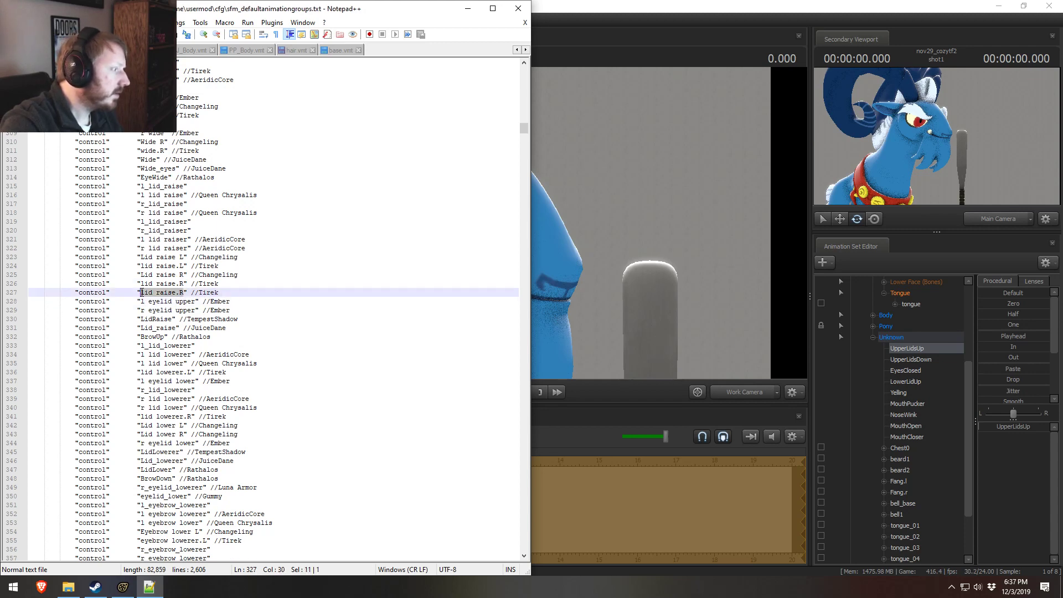
{"action": "type", "text": "Upper"}
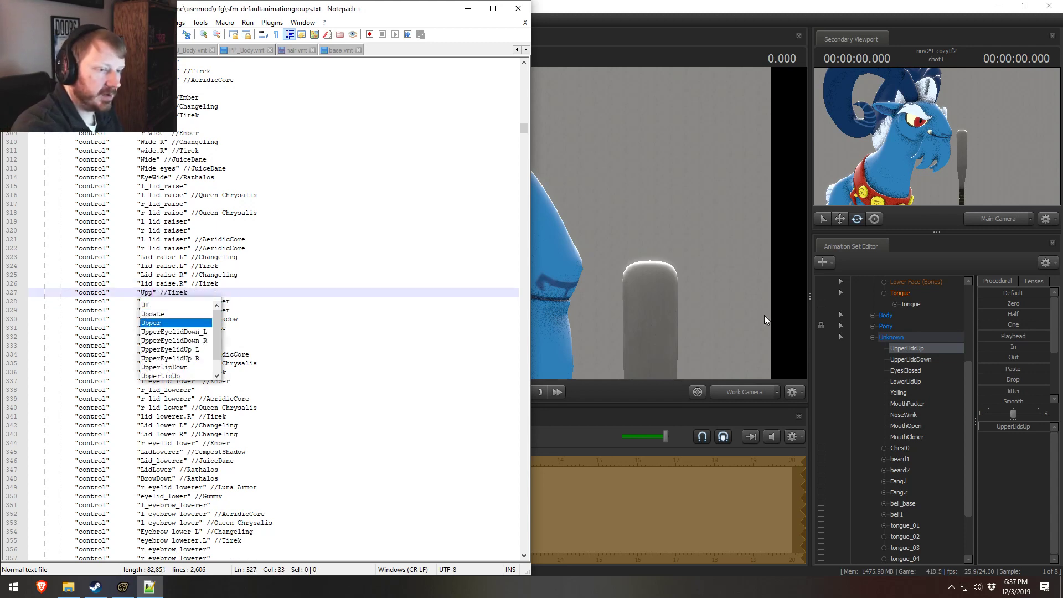
{"action": "type", "text": "LidsUp"}
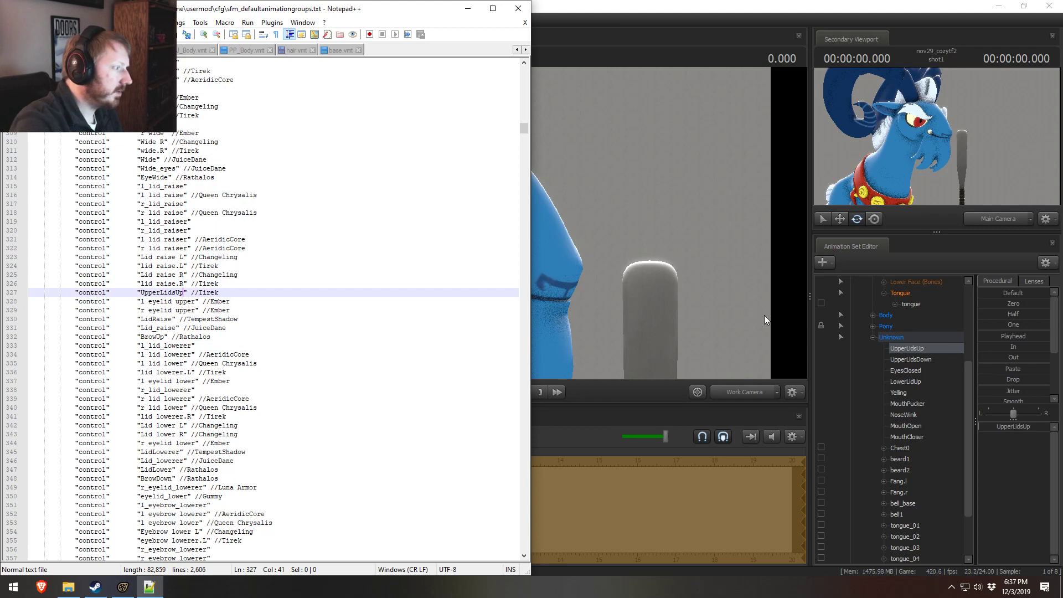
{"action": "double_click", "coordinate": [208, 293]}
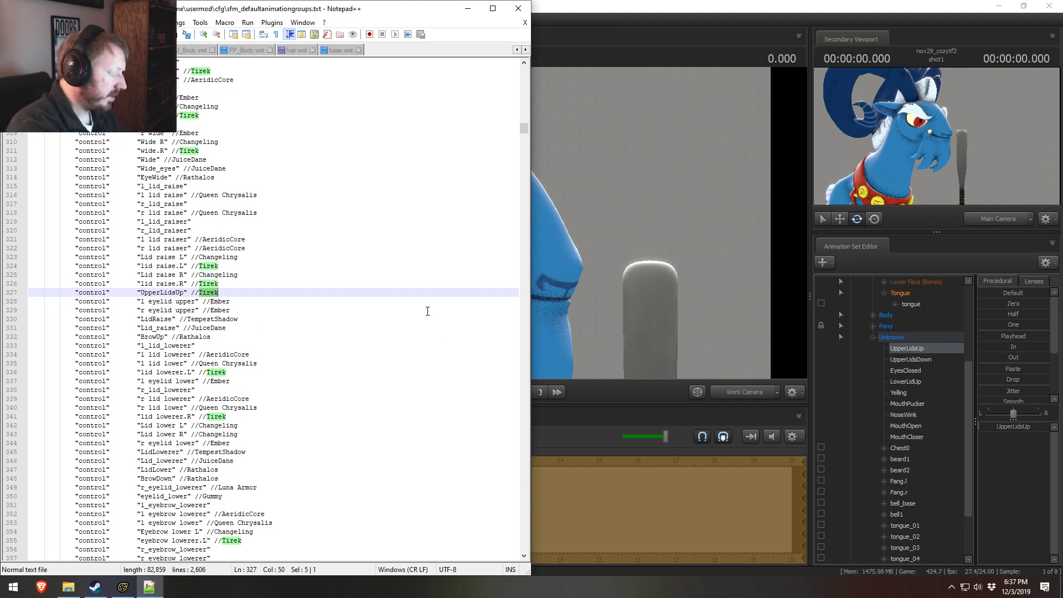
{"action": "type", "text": "Grogar"}
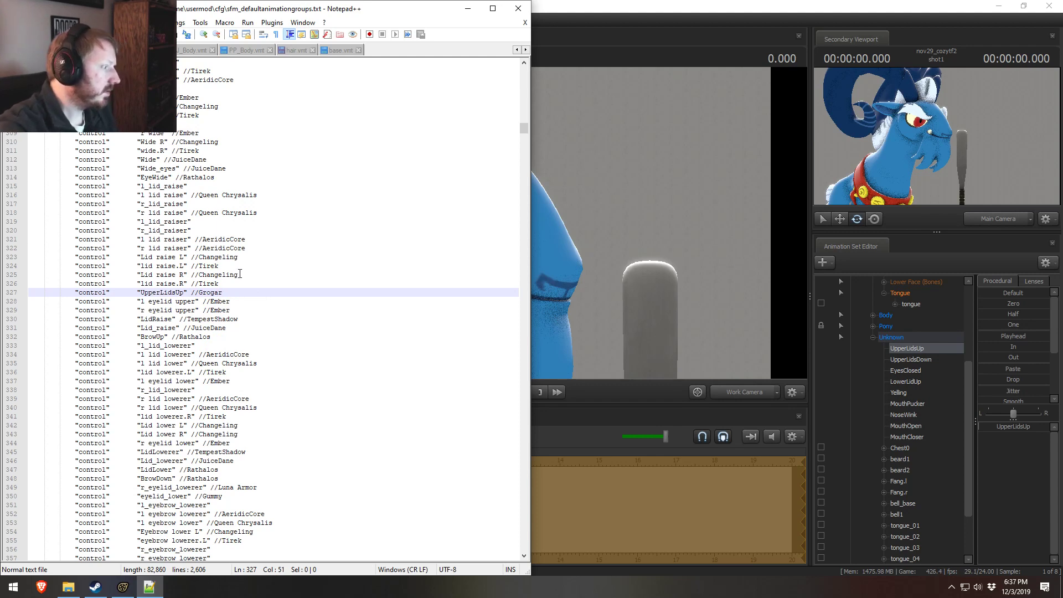
Step: Move the UpperLidsUp entry below the "r eyelid upper" line and align its indentation with the neighbouring entries
{"action": "left_click_drag", "start_coordinate": [238, 292], "coordinate": [28, 294]}
{"action": "key", "text": "ctrl+x"}
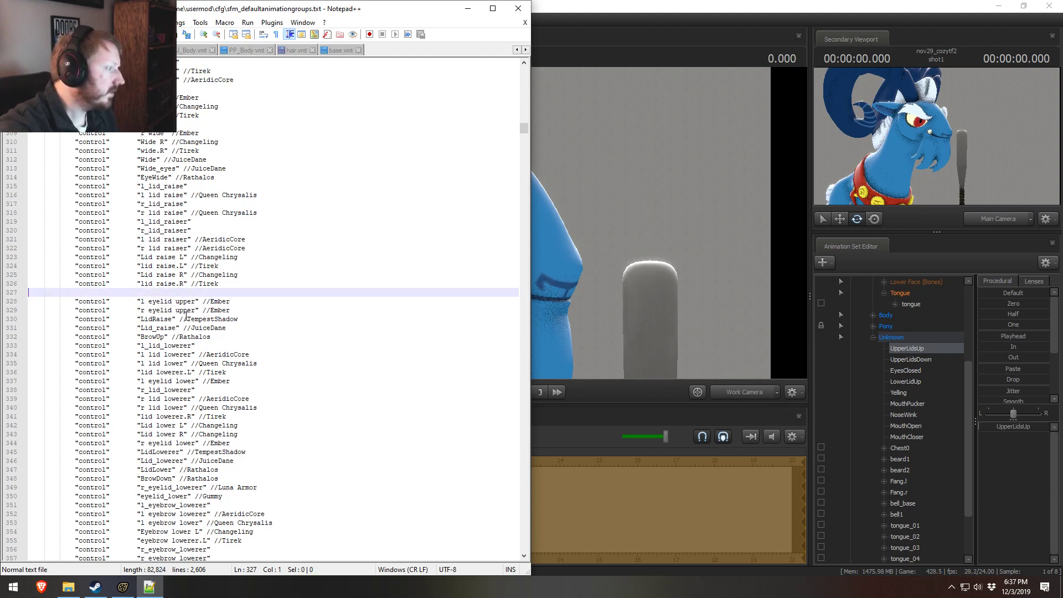
{"action": "key", "text": "BackSpace"}
{"action": "left_click", "coordinate": [239, 301]}
{"action": "key", "text": "Return"}
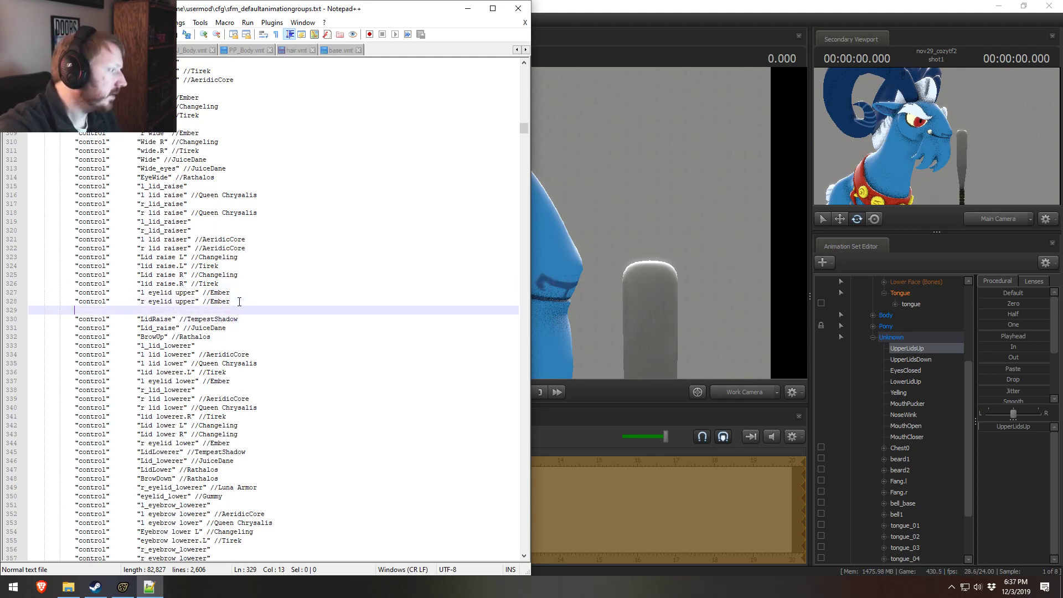
{"action": "key", "text": "ctrl+v"}
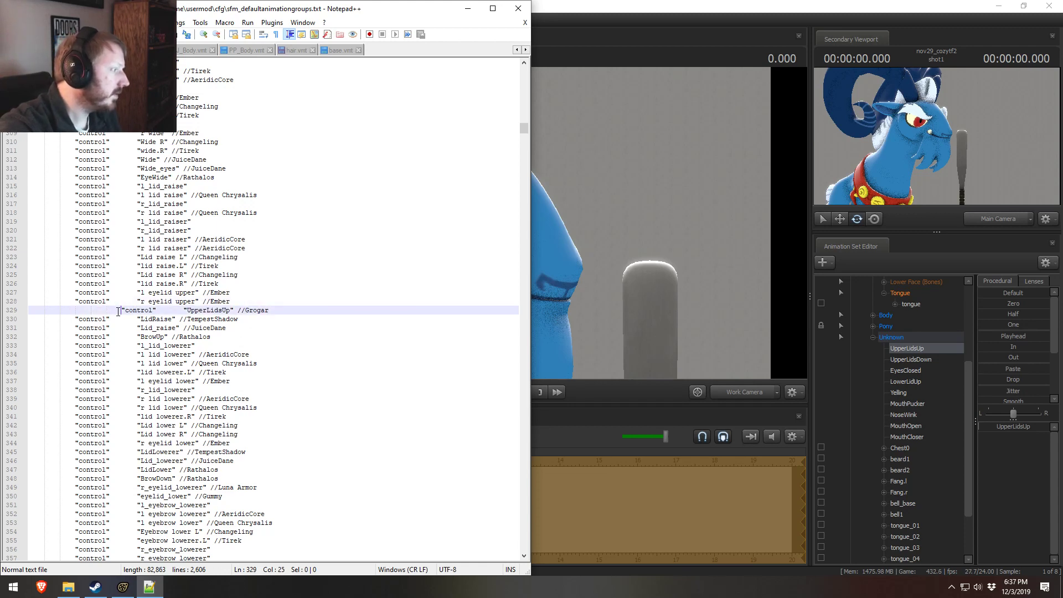
{"action": "key", "text": "Home"}
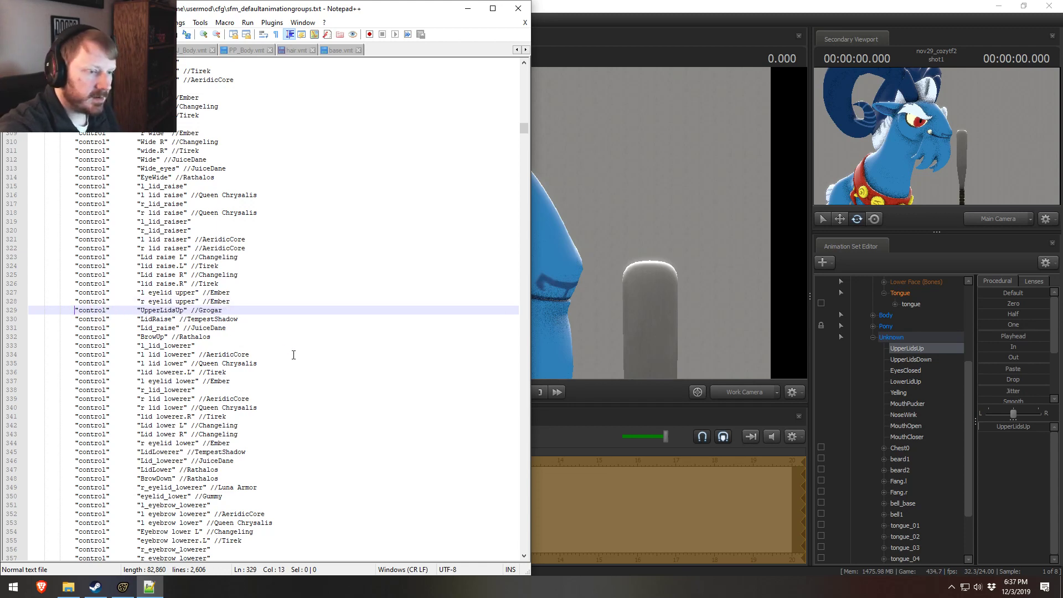
Step: Select Grogar's UpperLidsDown control in Source Filmmaker and review the lid lowering entries in the animation groups file
{"action": "left_click", "coordinate": [921, 359]}
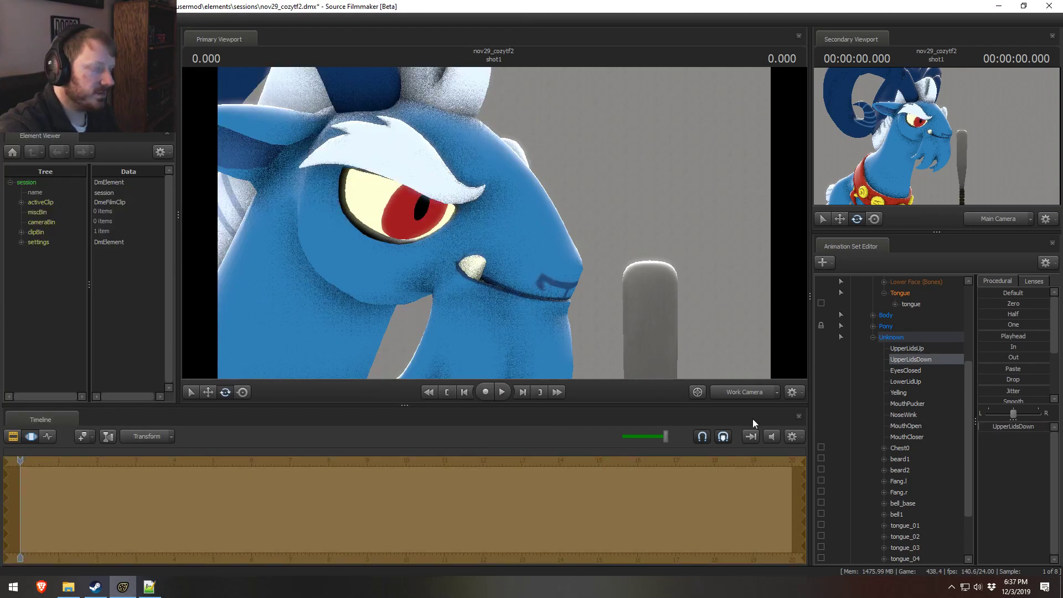
{"action": "key", "text": "alt+Tab"}
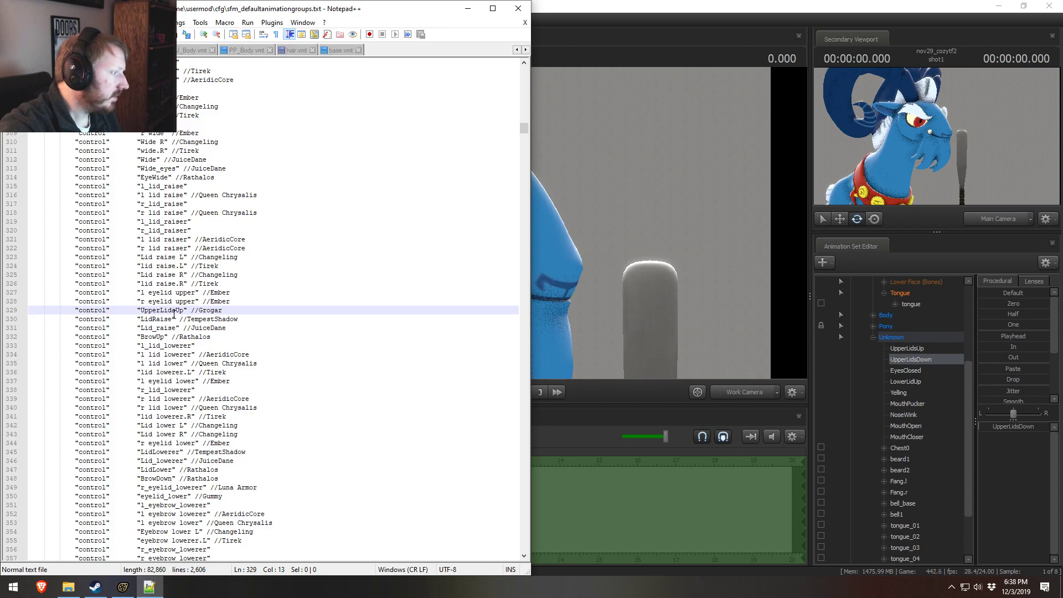
{"action": "left_click", "coordinate": [164, 345]}
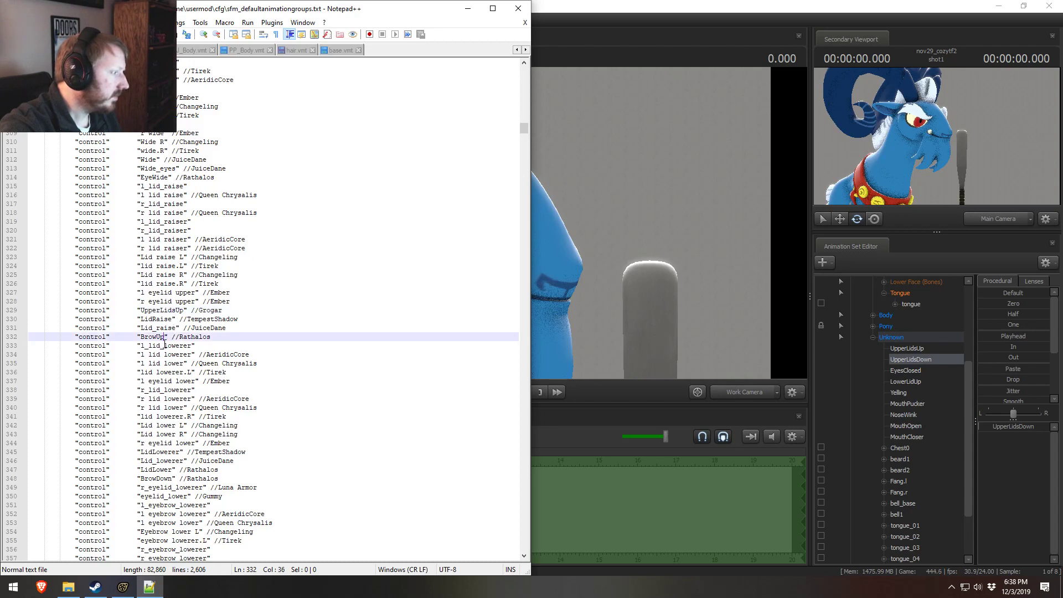
{"action": "left_click", "coordinate": [169, 451]}
{"action": "left_click", "coordinate": [169, 434]}
{"action": "left_click", "coordinate": [167, 451]}
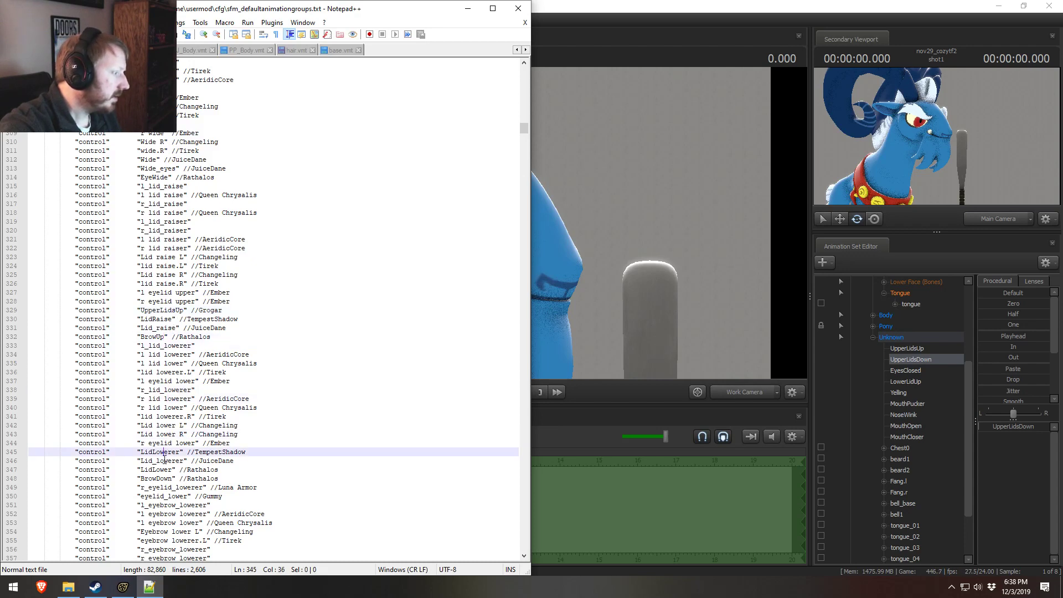
{"action": "left_click", "coordinate": [165, 480]}
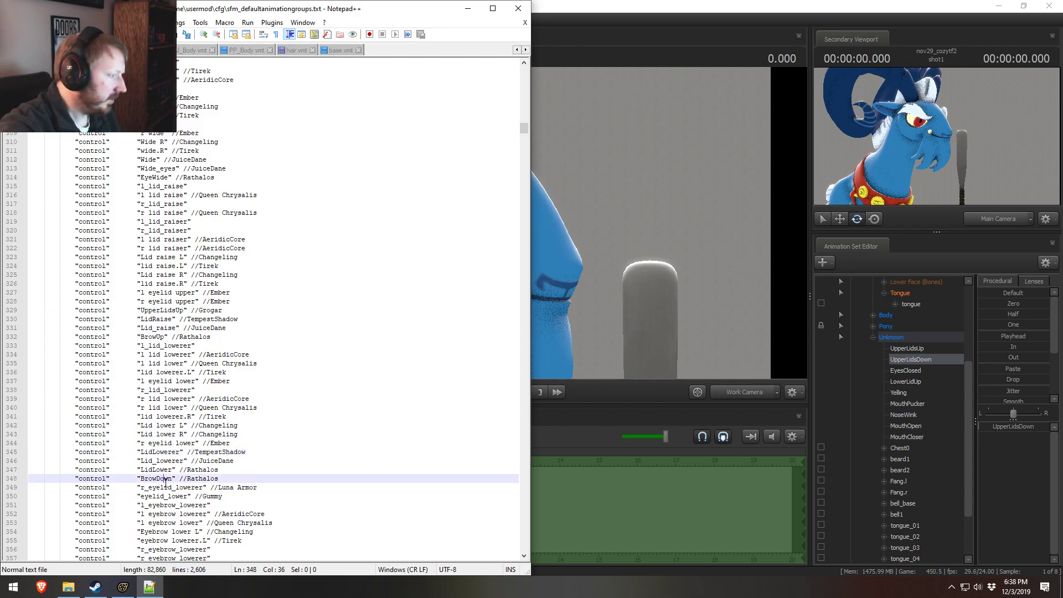
{"action": "left_click", "coordinate": [188, 461]}
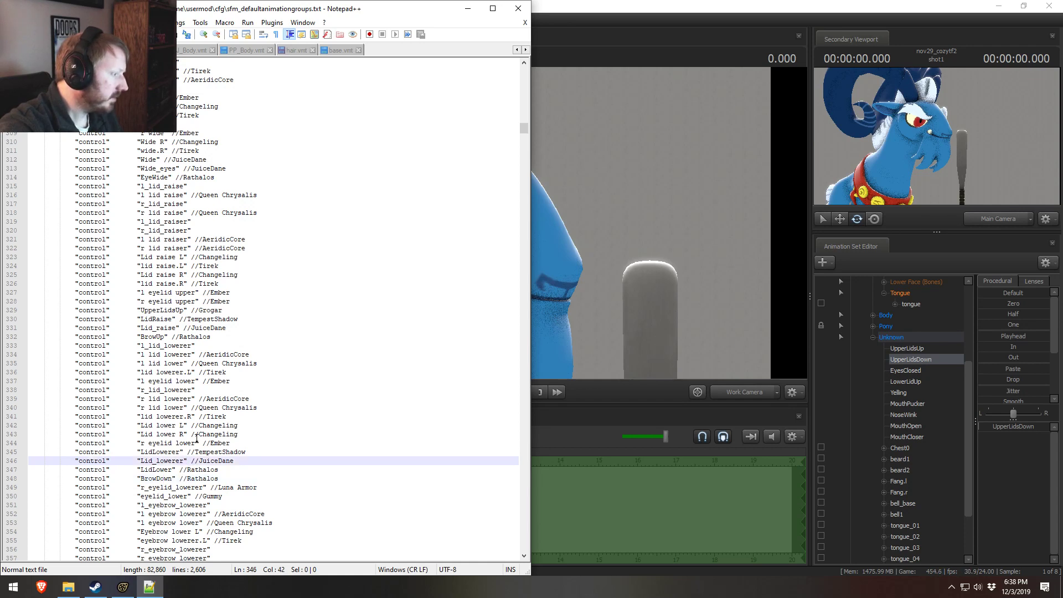
Step: Duplicate the "Lid lower R" entry, rename the copy UpperLidsDown, and set its comment to Grogar
{"action": "left_click", "coordinate": [197, 435]}
{"action": "key", "text": "ctrl+d"}
{"action": "left_click", "coordinate": [179, 443]}
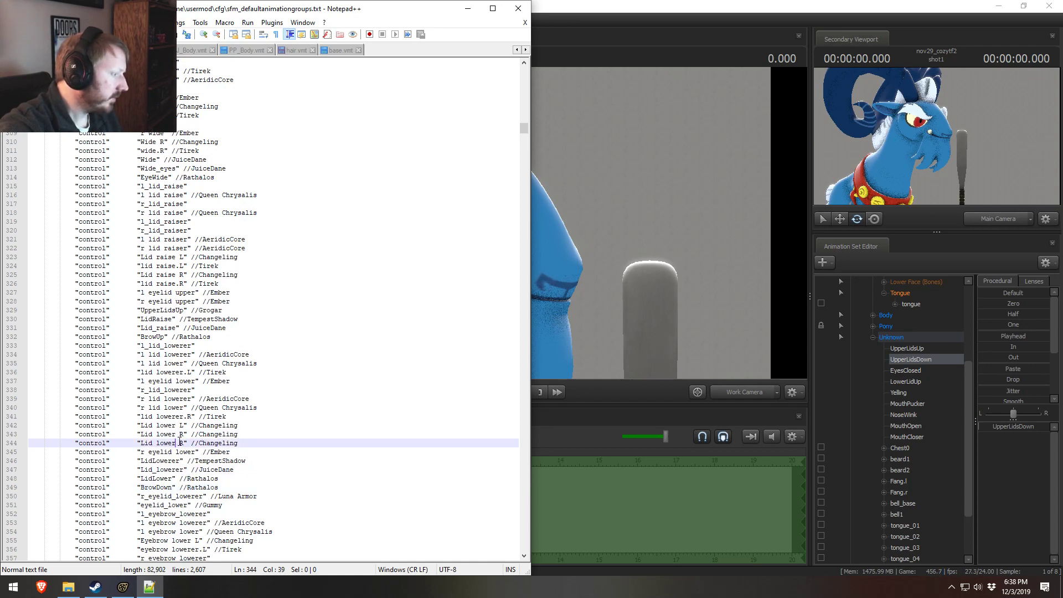
{"action": "left_click_drag", "start_coordinate": [186, 444], "coordinate": [140, 444]}
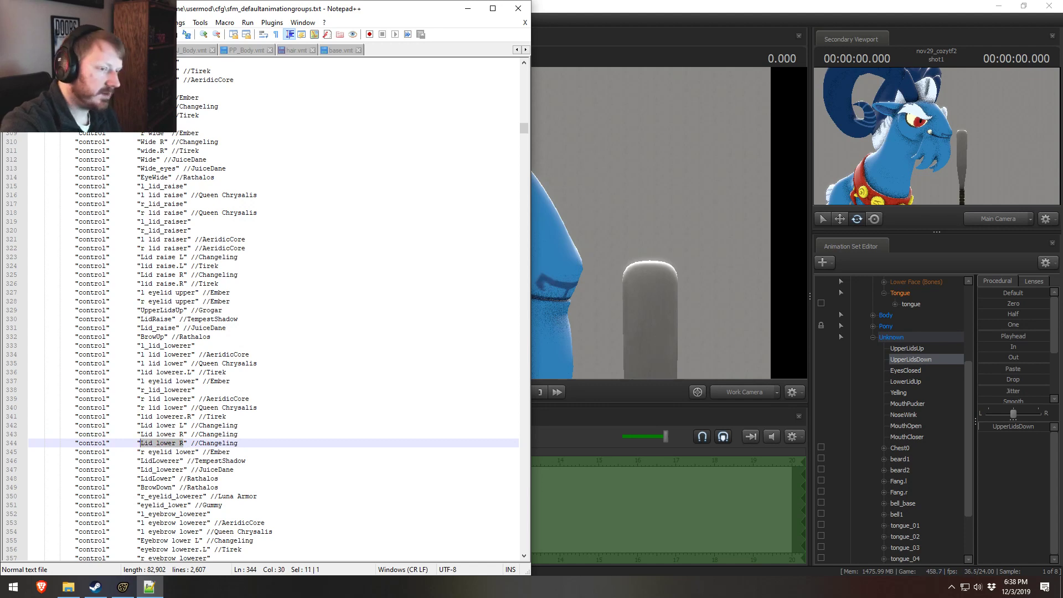
{"action": "type", "text": "UpperLidsDown"}
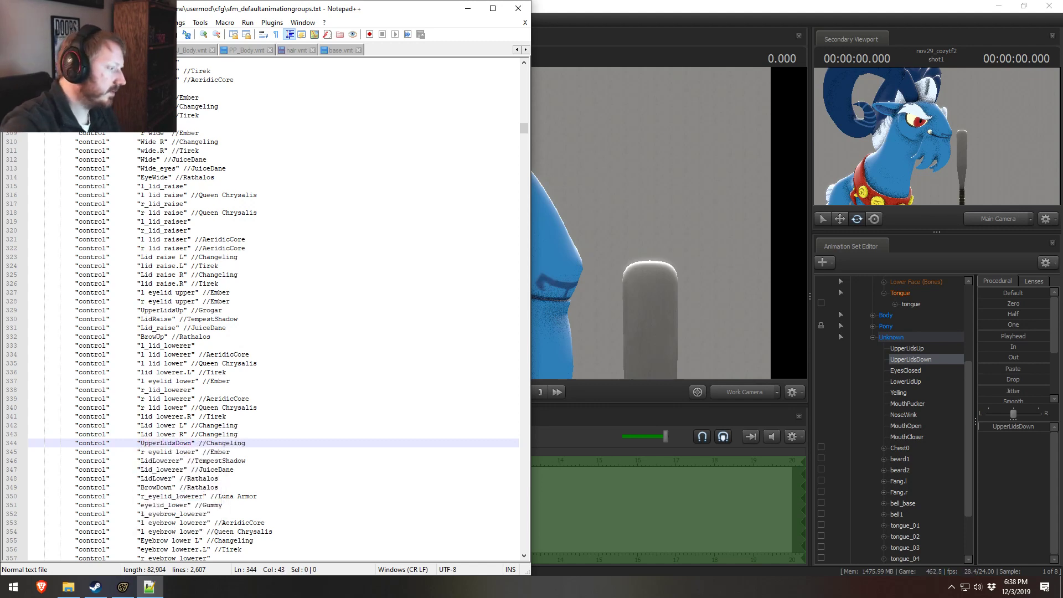
{"action": "double_click", "coordinate": [220, 443]}
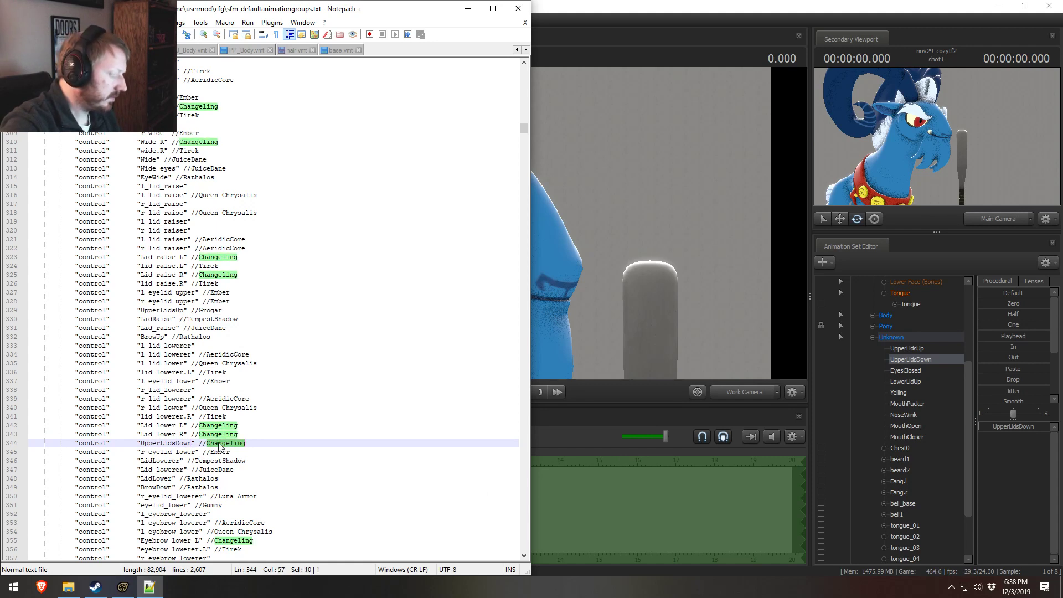
{"action": "type", "text": "Grogar"}
Step: Look through the Pony eye expression entries of the Upper Face group, down to the eye closing controls
{"action": "left_click", "coordinate": [330, 408]}
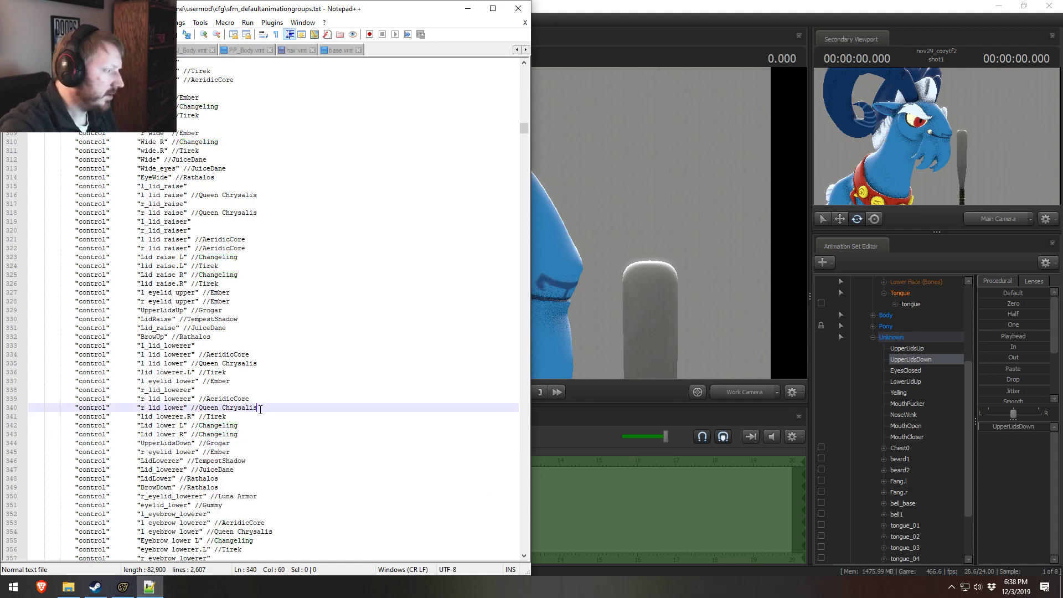
{"action": "left_click", "coordinate": [277, 361]}
{"action": "scroll", "coordinate": [279, 371], "scroll_direction": "up", "scroll_amount": 14}
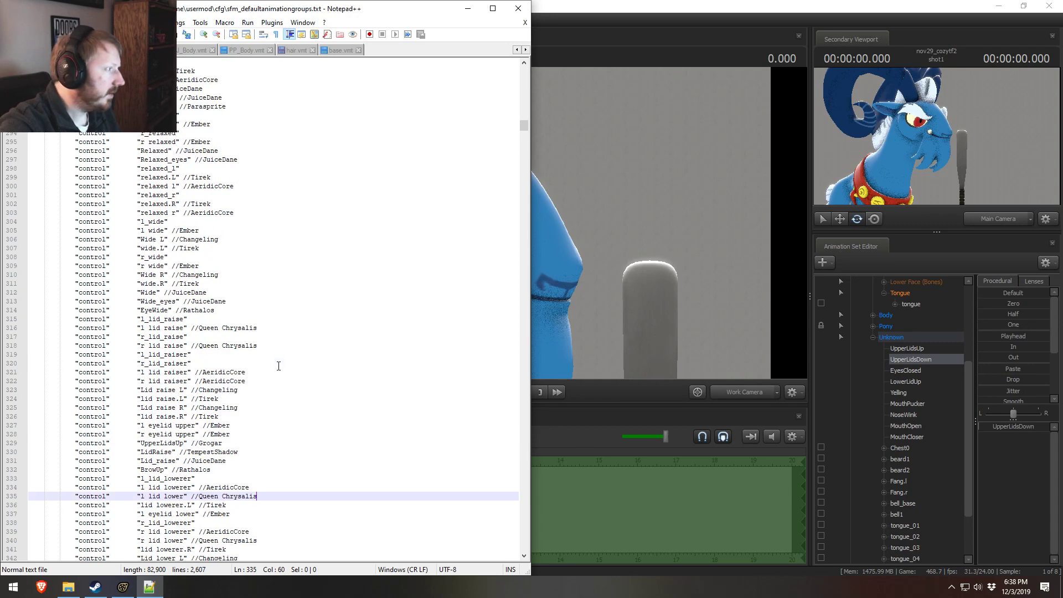
{"action": "scroll", "coordinate": [283, 376], "scroll_direction": "down", "scroll_amount": 8}
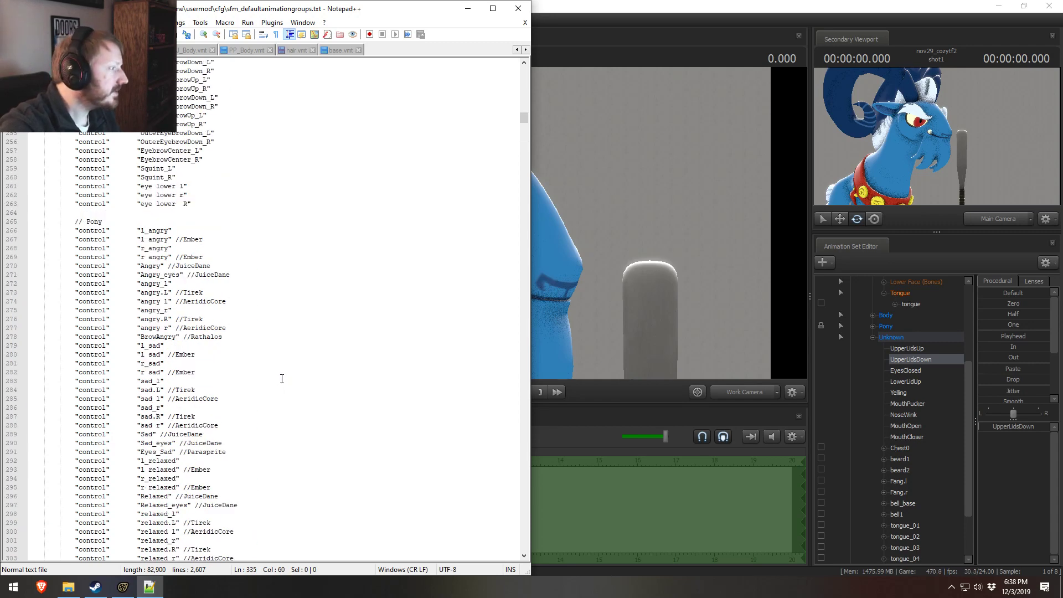
{"action": "scroll", "coordinate": [290, 367], "scroll_direction": "down", "scroll_amount": 13}
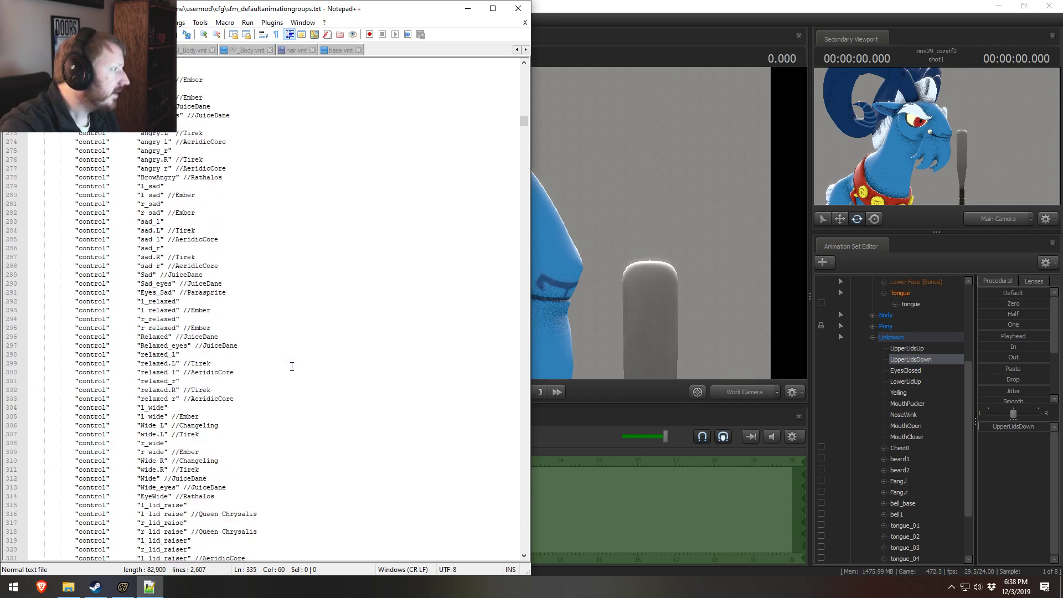
{"action": "scroll", "coordinate": [287, 368], "scroll_direction": "down", "scroll_amount": 15}
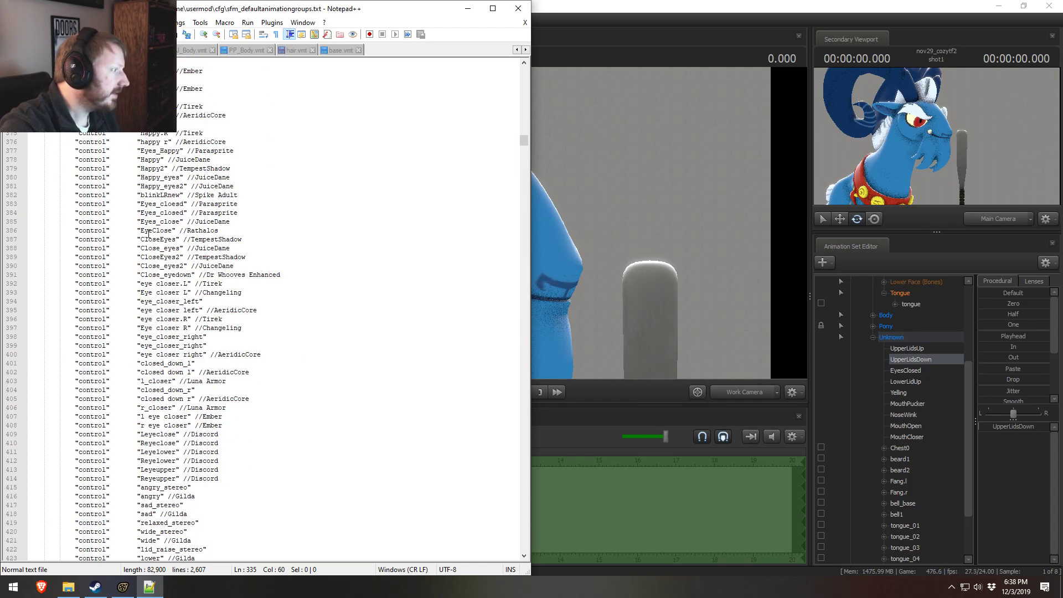
{"action": "left_click_drag", "start_coordinate": [155, 204], "coordinate": [190, 442]}
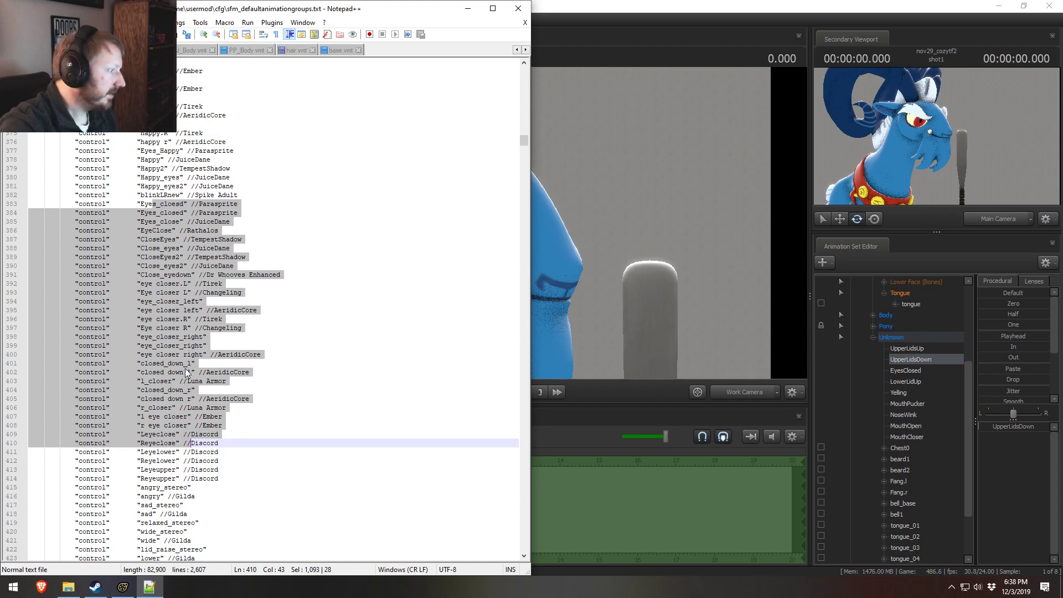
Step: Duplicate the "EyeClose" entry among the eye closing controls and rename the copy EyesClose
{"action": "left_click", "coordinate": [164, 231]}
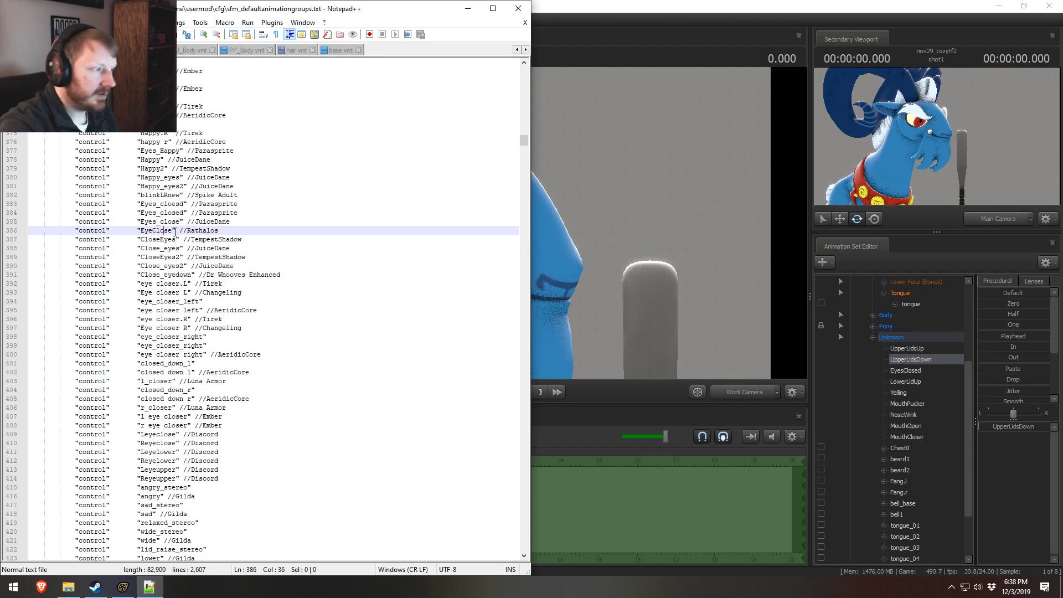
{"action": "key", "text": "ctrl+d"}
{"action": "double_click", "coordinate": [158, 239]}
{"action": "type", "text": "s"}
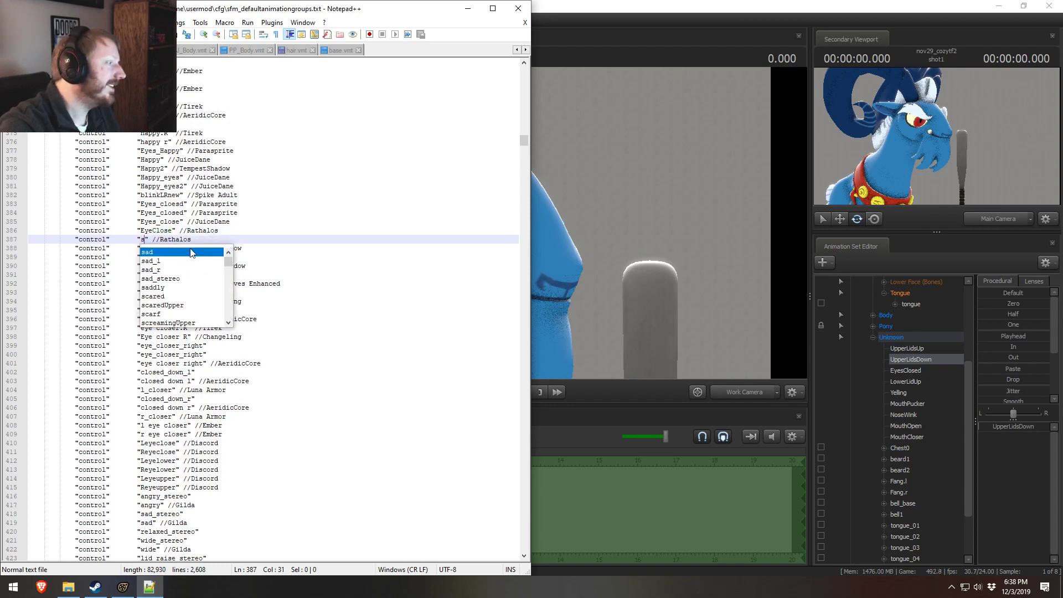
{"action": "key", "text": "ctrl+z"}
{"action": "left_click", "coordinate": [151, 240]}
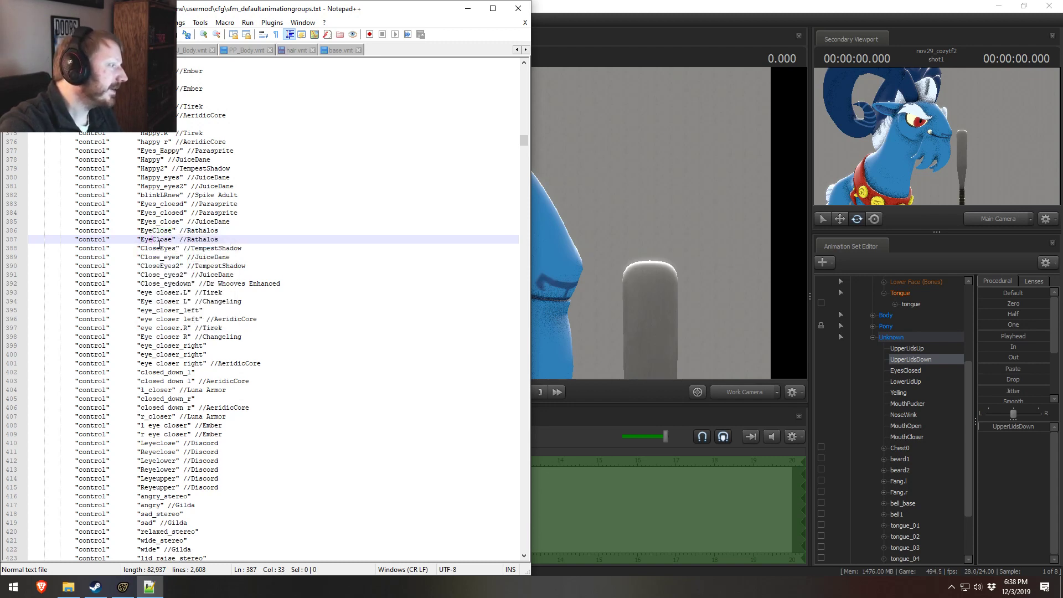
{"action": "type", "text": "s"}
Step: Set the comment of the EyesClose entry to Grogar and save the animation groups file
{"action": "double_click", "coordinate": [202, 239]}
{"action": "type", "text": "Groga"}
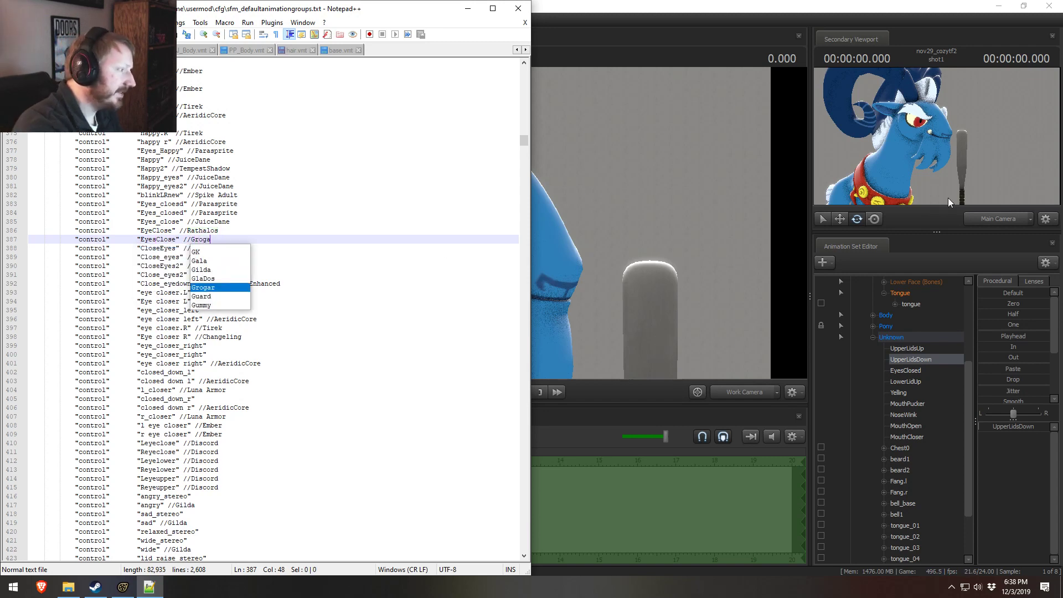
{"action": "type", "text": "r"}
{"action": "left_click", "coordinate": [199, 204]}
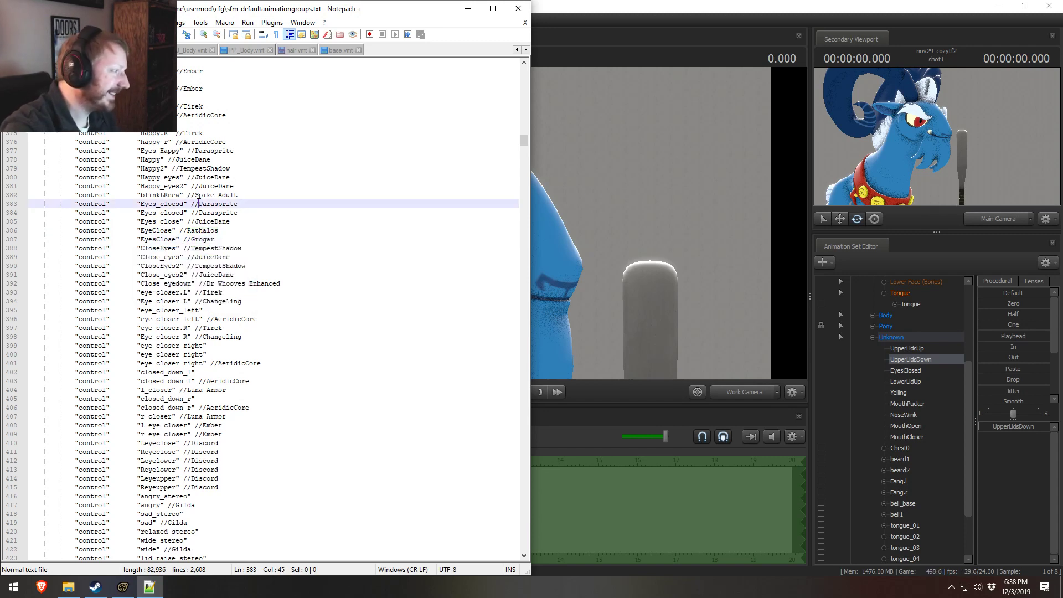
{"action": "key", "text": "ctrl+s"}
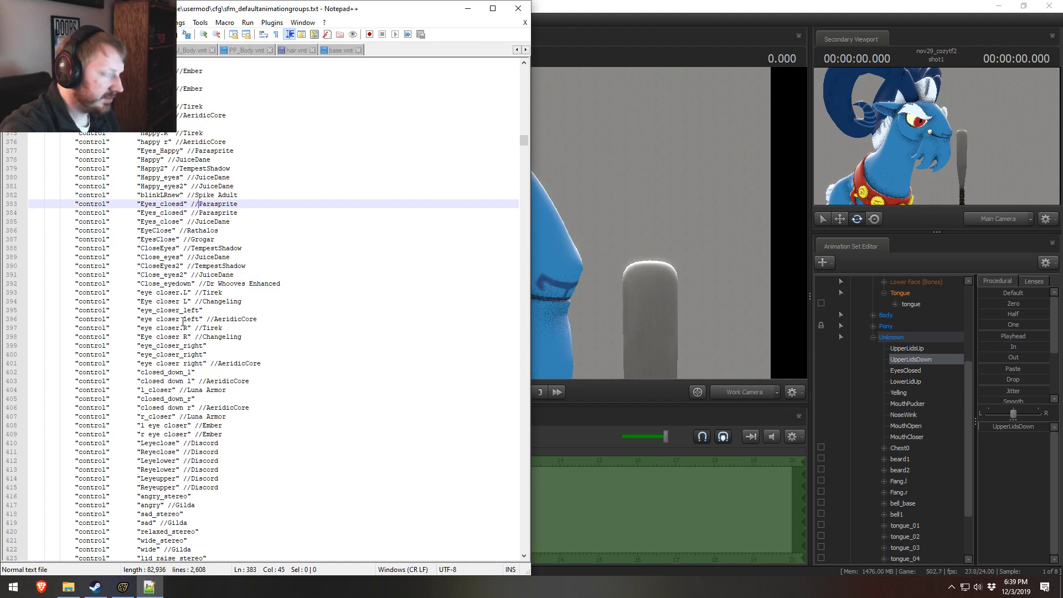
Step: Duplicate Grogar's UpperLidsDown entry among the lid lowering controls and rename the copy LowerLidUp
{"action": "left_click", "coordinate": [189, 283]}
{"action": "scroll", "coordinate": [190, 287], "scroll_direction": "up", "scroll_amount": 20}
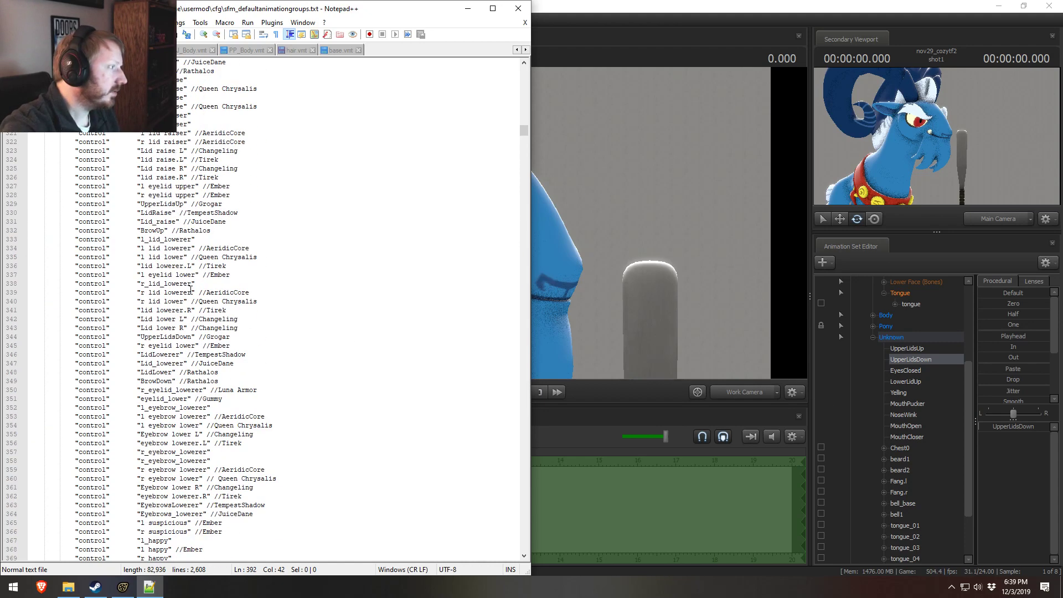
{"action": "scroll", "coordinate": [189, 294], "scroll_direction": "down", "scroll_amount": 8}
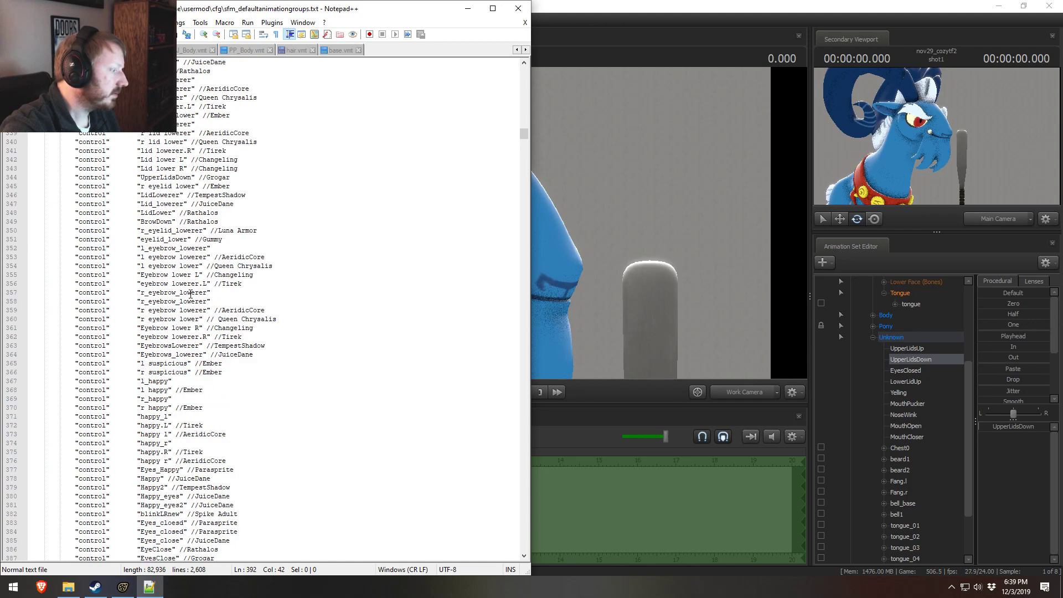
{"action": "scroll", "coordinate": [190, 294], "scroll_direction": "up", "scroll_amount": 2}
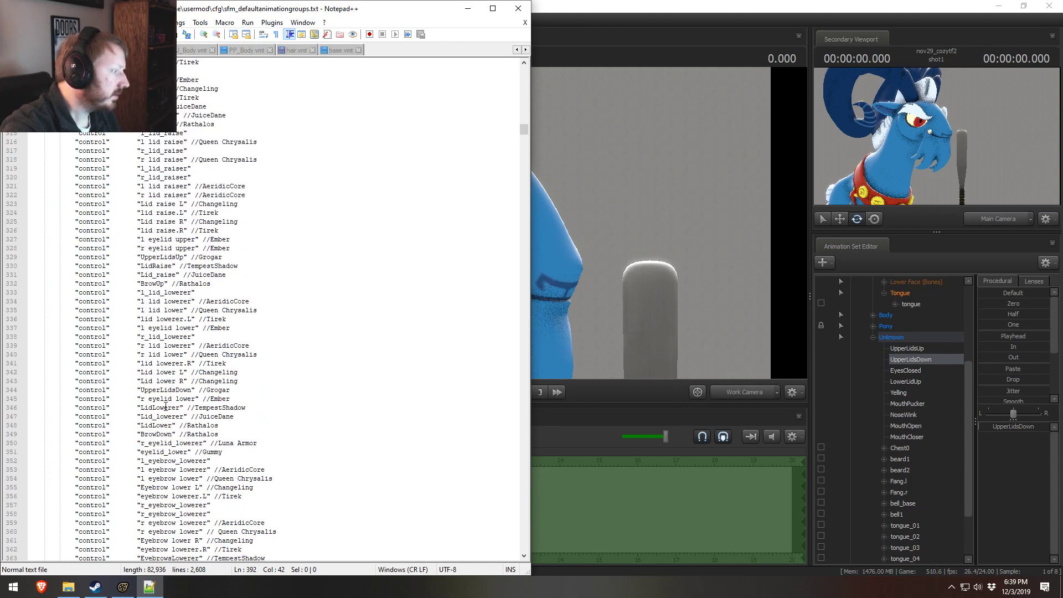
{"action": "left_click", "coordinate": [160, 432]}
{"action": "left_click", "coordinate": [160, 426]}
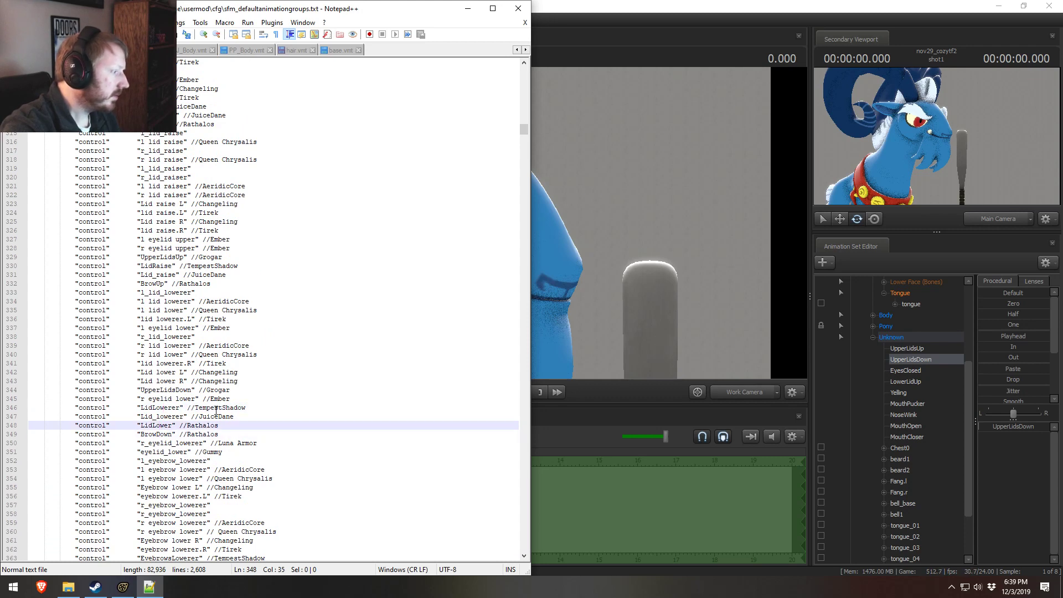
{"action": "left_click", "coordinate": [185, 390]}
{"action": "key", "text": "ctrl+d"}
{"action": "double_click", "coordinate": [166, 399]}
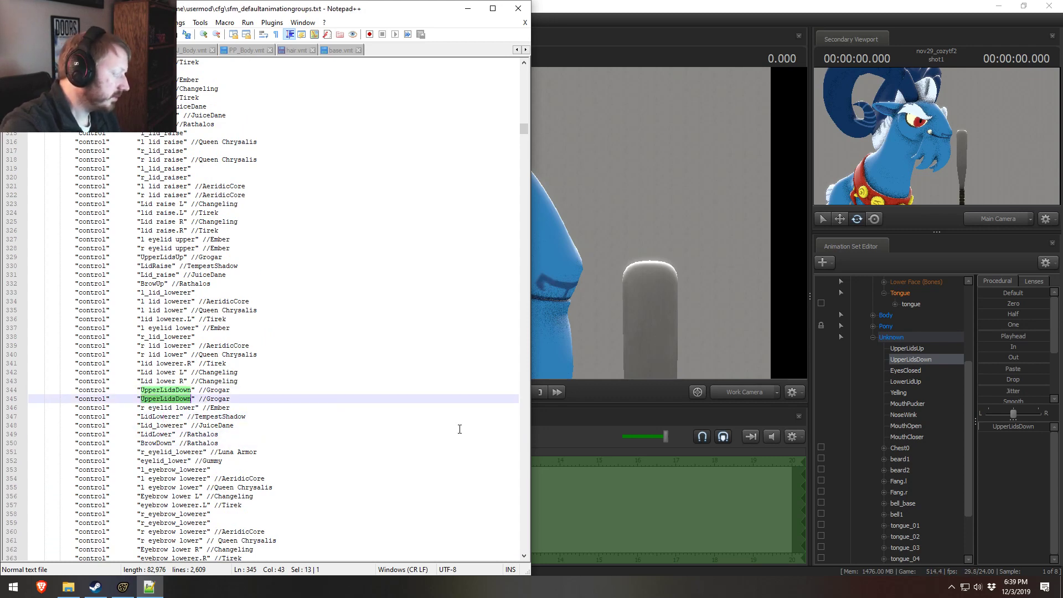
{"action": "type", "text": "LowerLidUp"}
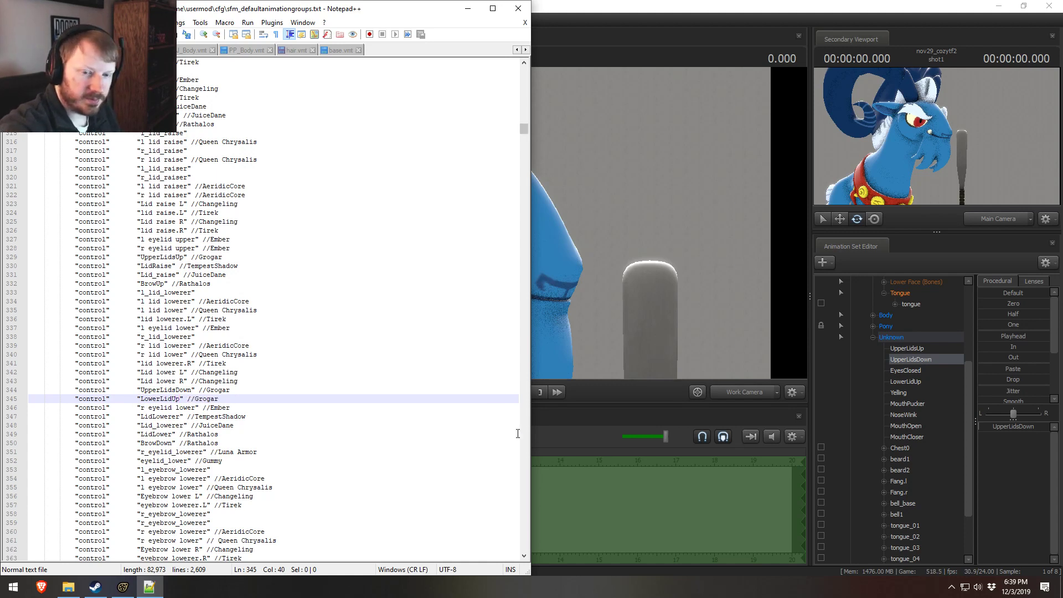
{"action": "left_click", "coordinate": [285, 372]}
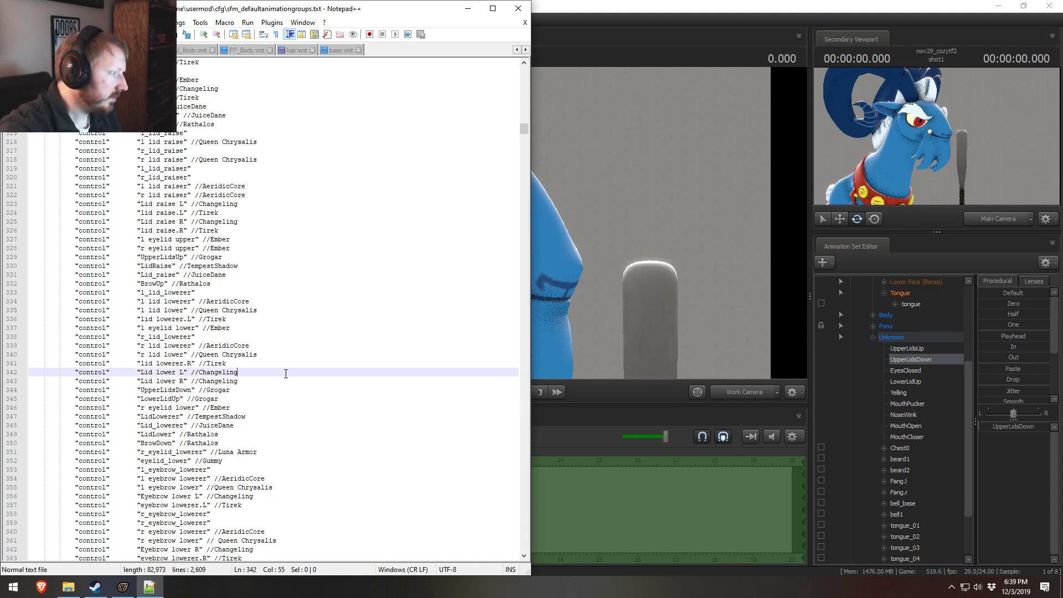
{"action": "left_click", "coordinate": [167, 399]}
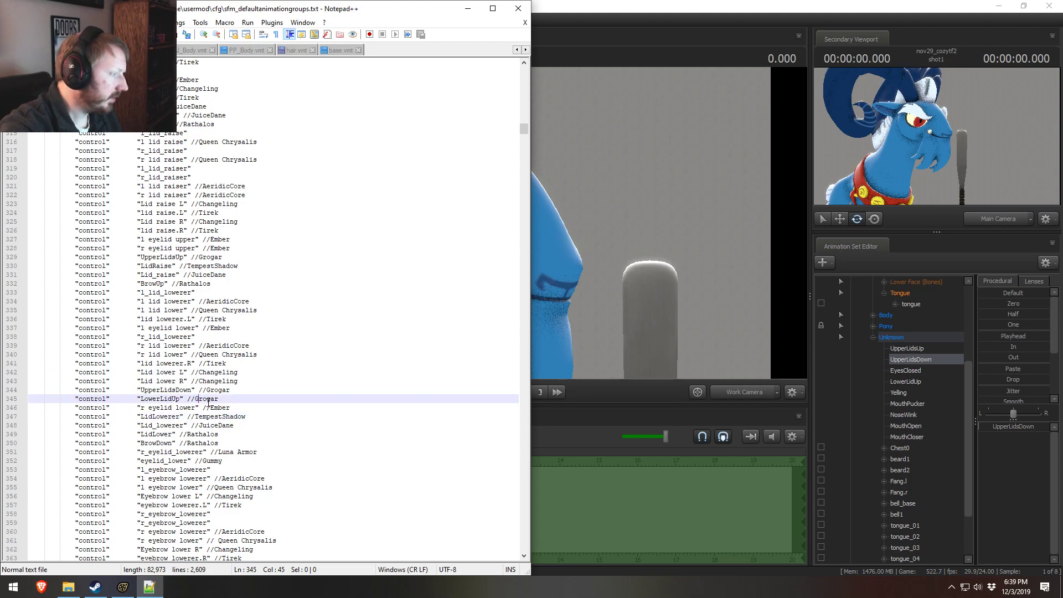
{"action": "left_click", "coordinate": [182, 327]}
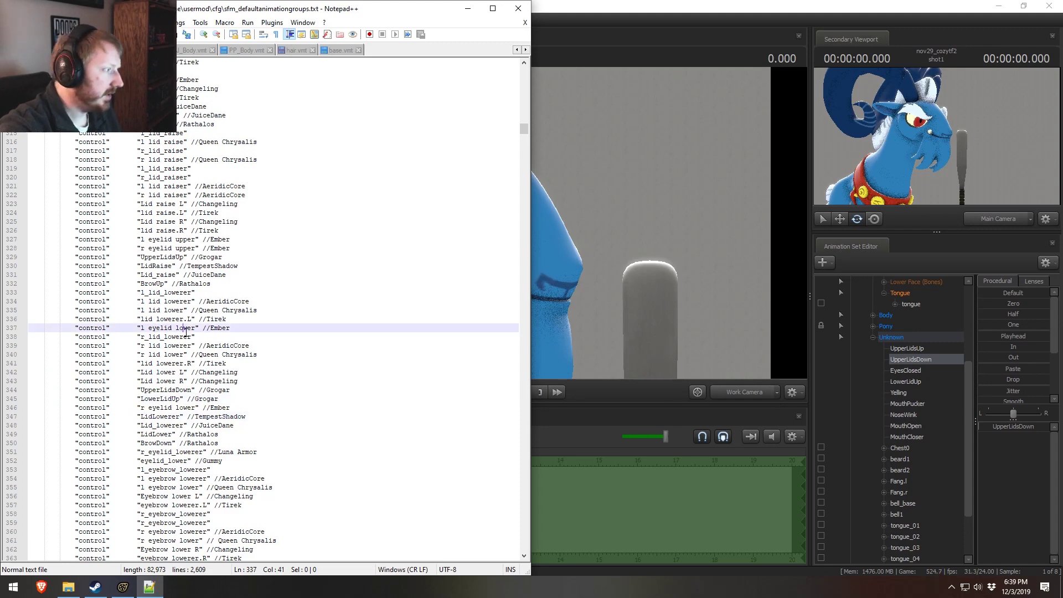
Step: Look through the nose and Lower Face entries, down to the Pony mouth expressions, for a place suited to Grogar's Yelling control
{"action": "scroll", "coordinate": [188, 333], "scroll_direction": "down", "scroll_amount": 20}
{"action": "scroll", "coordinate": [189, 332], "scroll_direction": "down", "scroll_amount": 20}
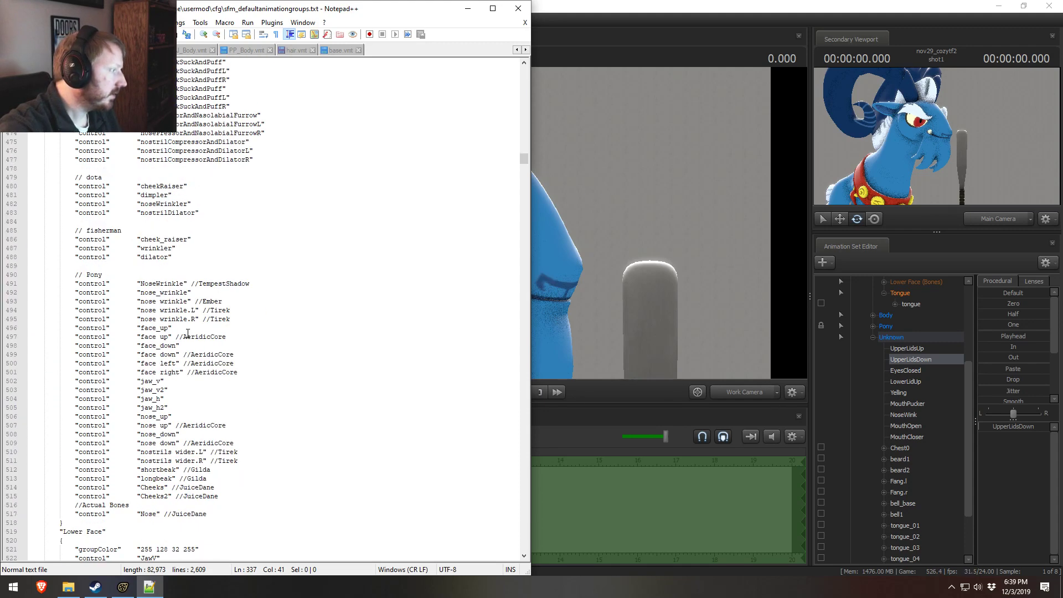
{"action": "scroll", "coordinate": [187, 333], "scroll_direction": "down", "scroll_amount": 20}
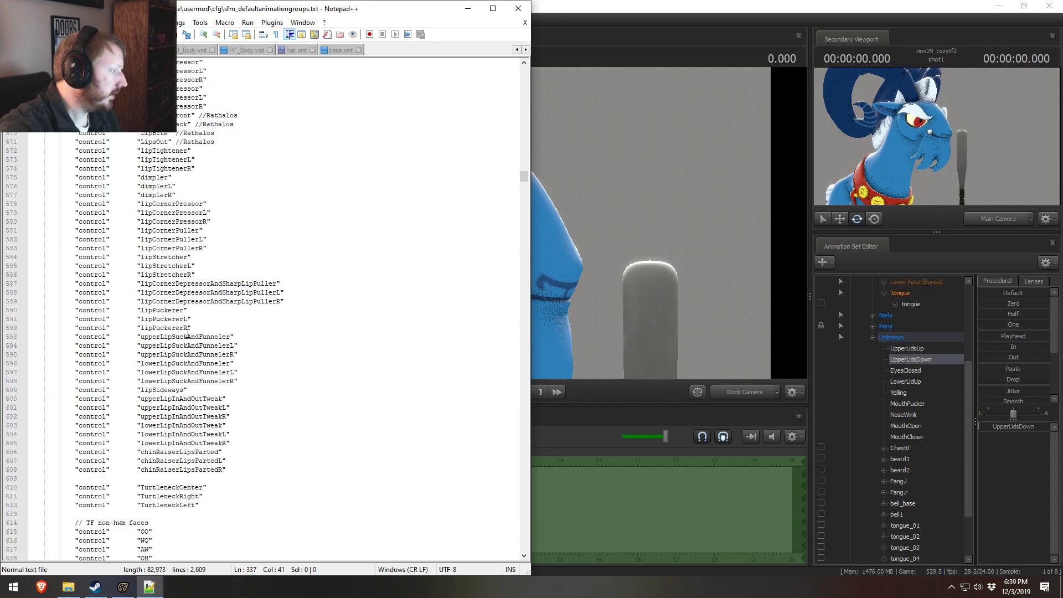
{"action": "scroll", "coordinate": [187, 332], "scroll_direction": "down", "scroll_amount": 20}
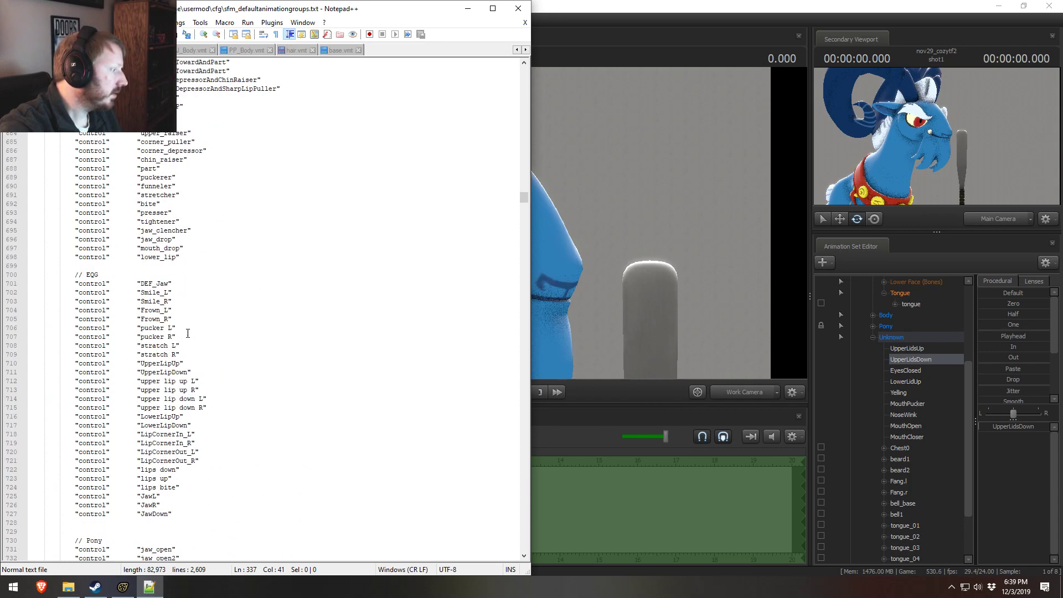
{"action": "scroll", "coordinate": [187, 332], "scroll_direction": "down", "scroll_amount": 6}
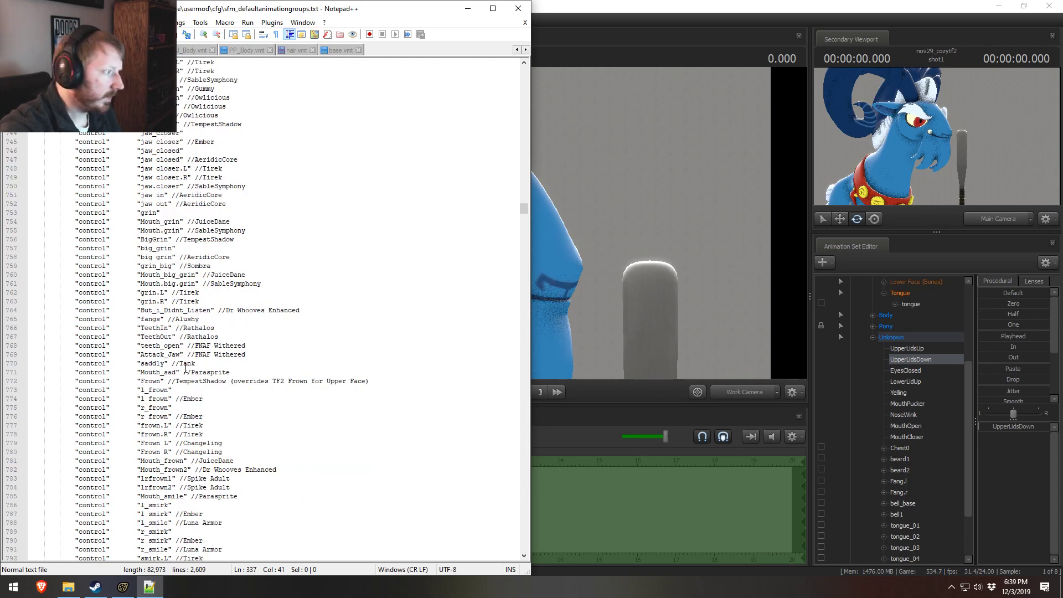
{"action": "scroll", "coordinate": [186, 367], "scroll_direction": "down", "scroll_amount": 2}
{"action": "scroll", "coordinate": [182, 367], "scroll_direction": "down", "scroll_amount": 6}
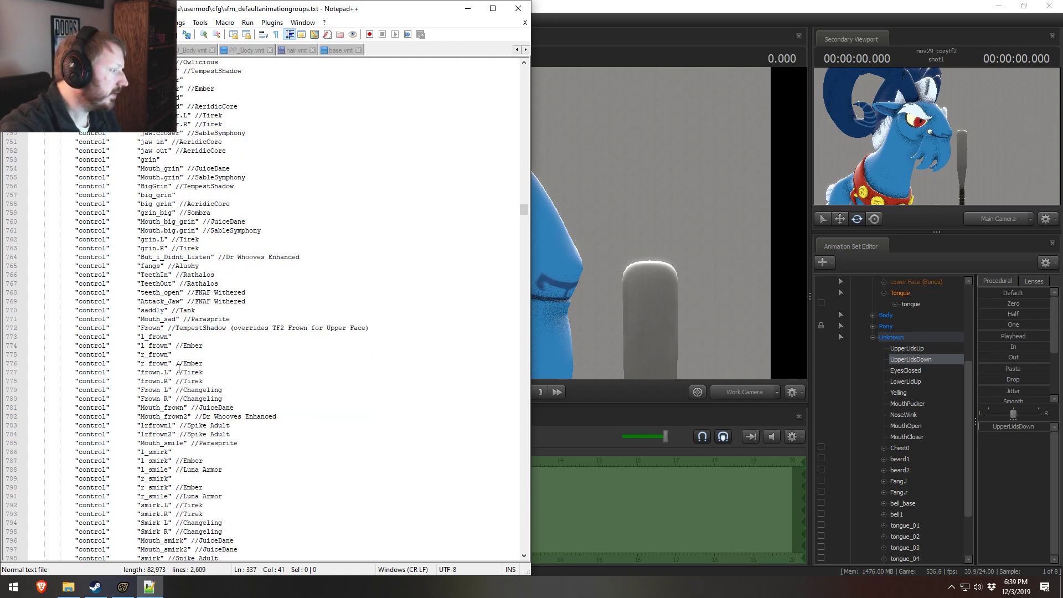
{"action": "scroll", "coordinate": [178, 367], "scroll_direction": "down", "scroll_amount": 3}
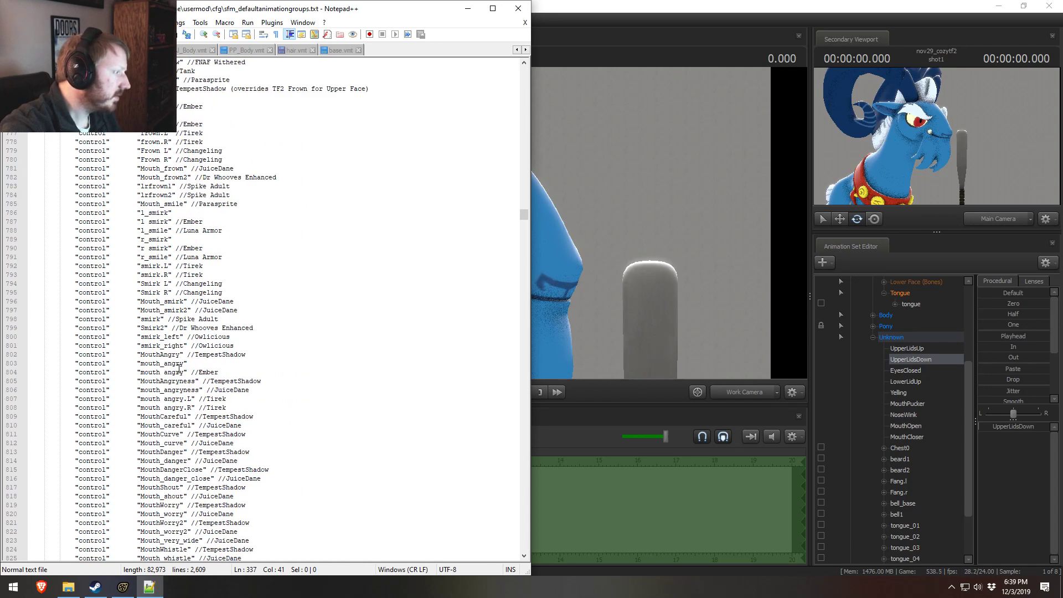
{"action": "scroll", "coordinate": [177, 346], "scroll_direction": "down", "scroll_amount": 19}
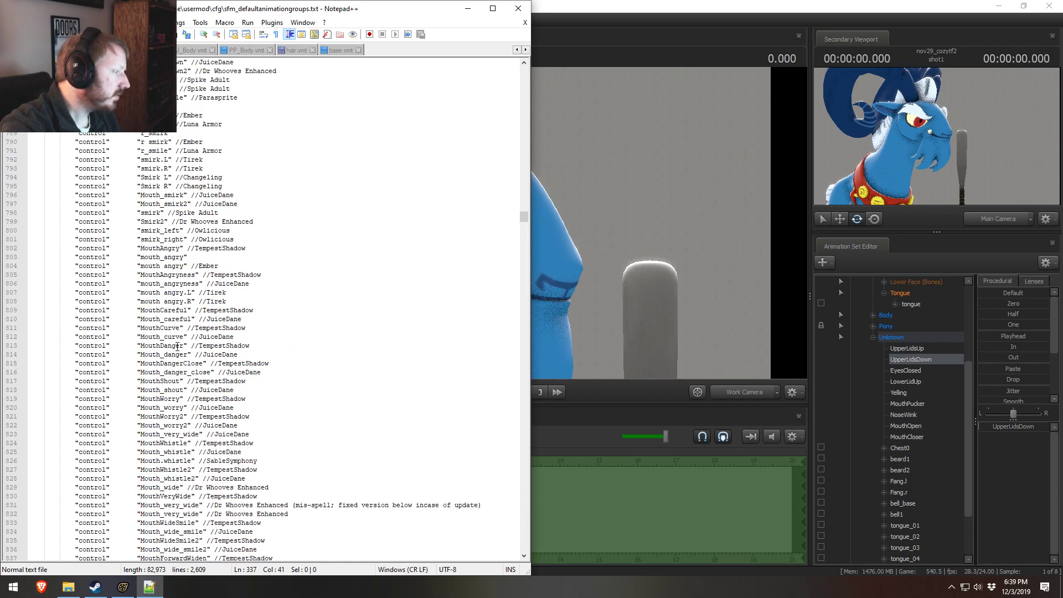
{"action": "scroll", "coordinate": [177, 346], "scroll_direction": "down", "scroll_amount": 1}
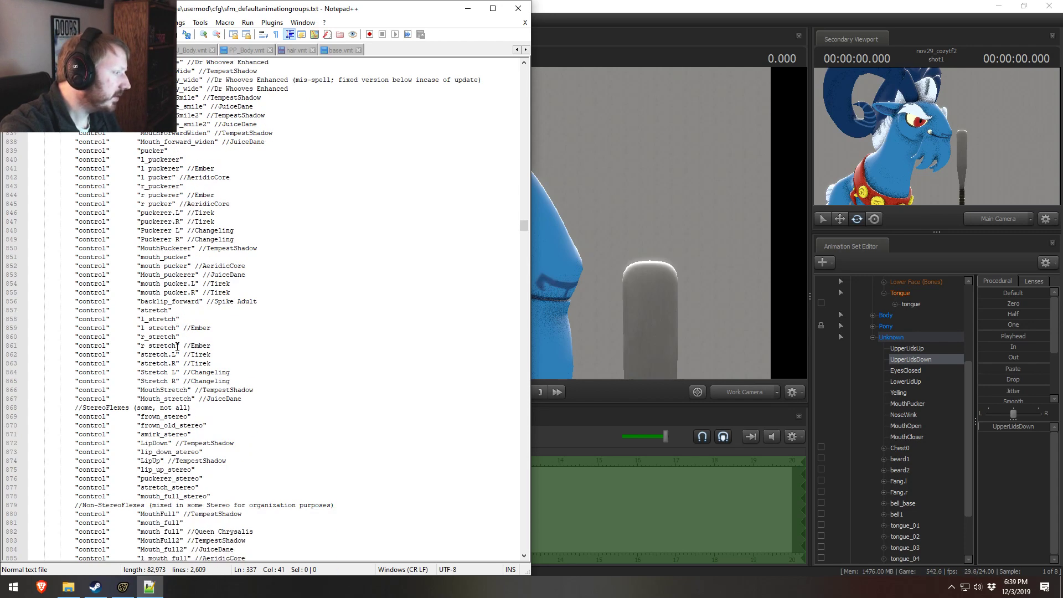
{"action": "scroll", "coordinate": [148, 341], "scroll_direction": "down", "scroll_amount": 20}
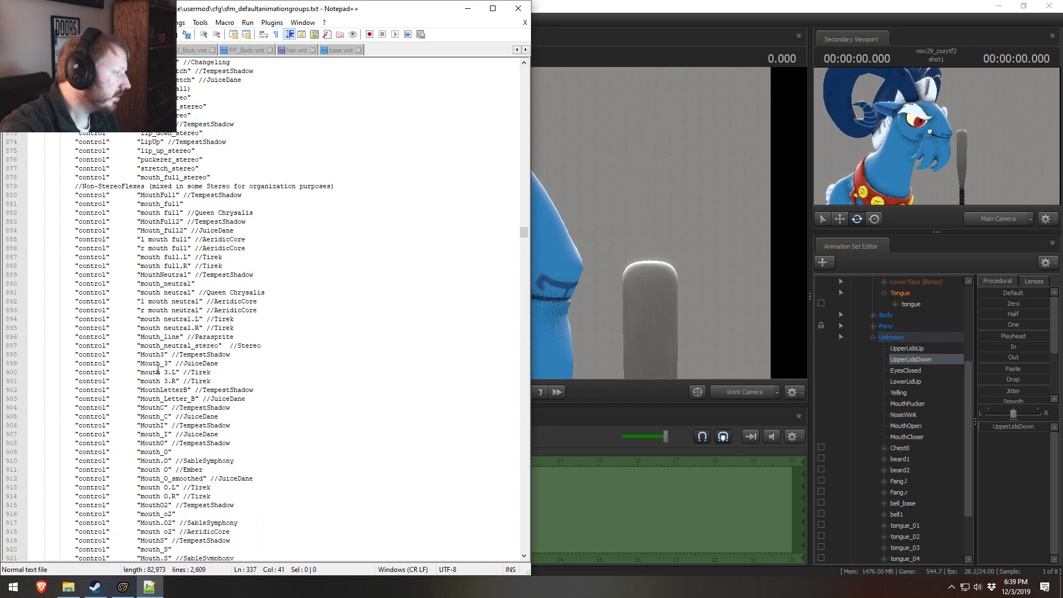
{"action": "scroll", "coordinate": [159, 367], "scroll_direction": "up", "scroll_amount": 2}
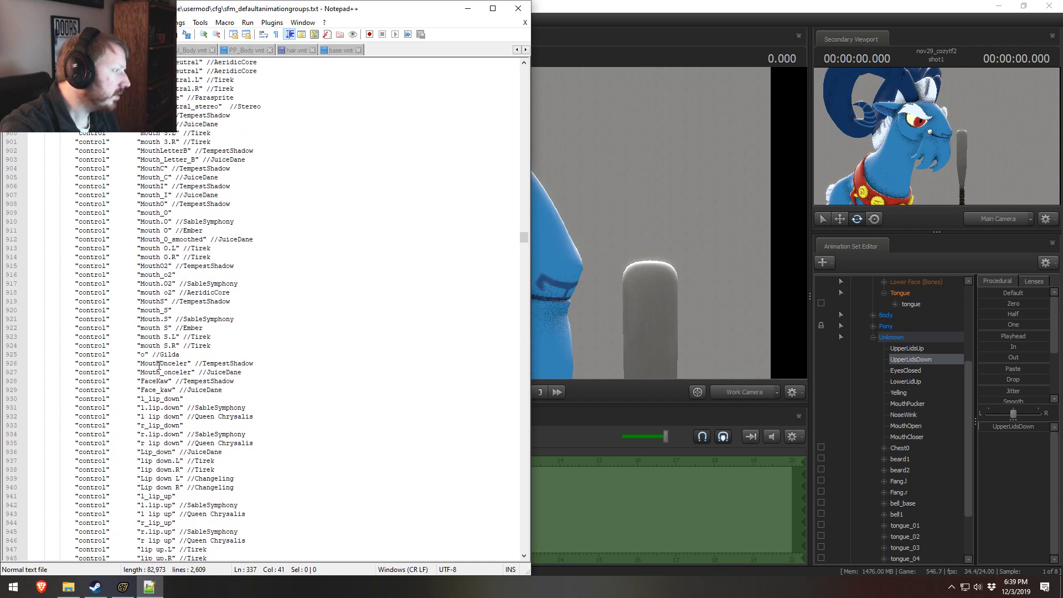
{"action": "scroll", "coordinate": [159, 367], "scroll_direction": "up", "scroll_amount": 18}
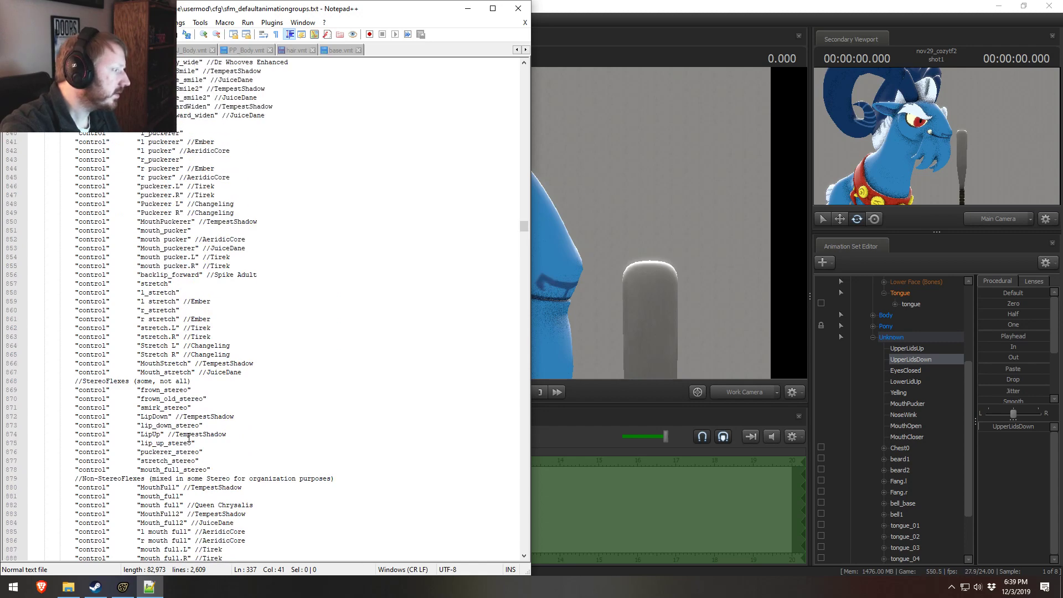
{"action": "scroll", "coordinate": [189, 437], "scroll_direction": "up", "scroll_amount": 16}
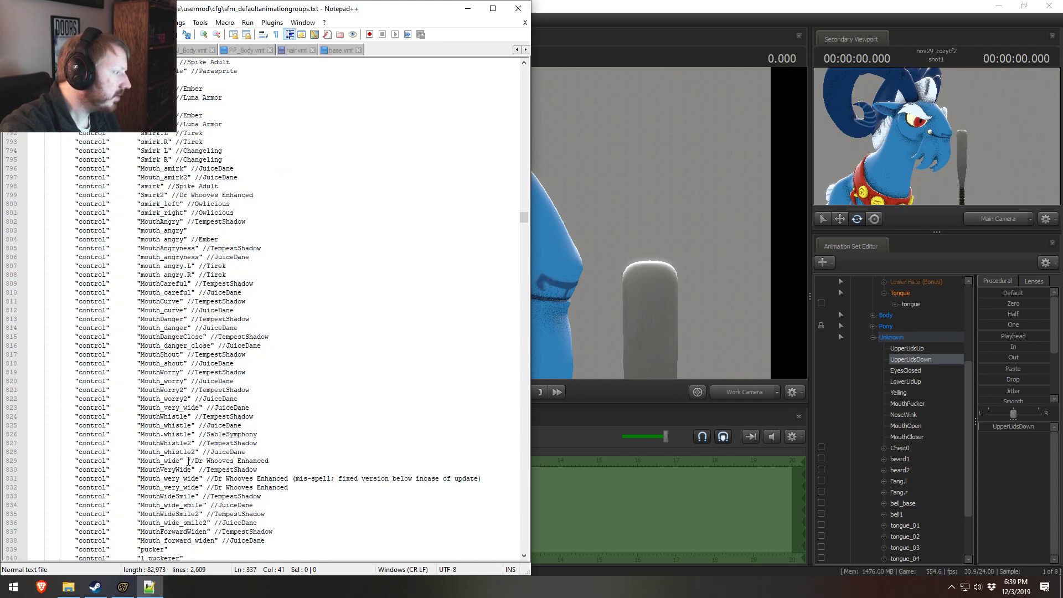
Step: Duplicate the "Mouth_shout" entry, rename the copy Yelling, and set its comment to Grogar
{"action": "left_click", "coordinate": [194, 367]}
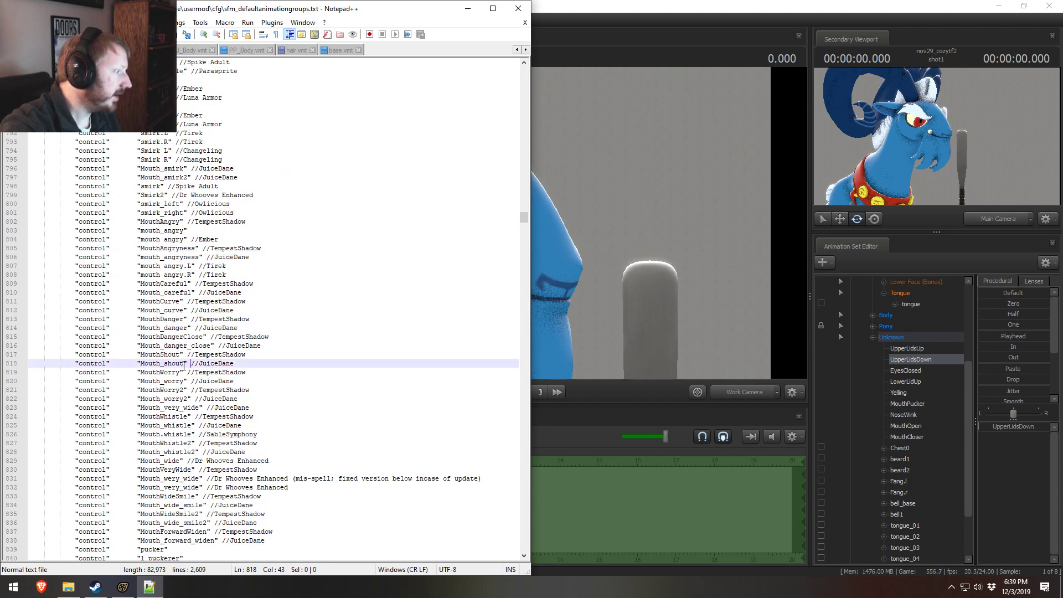
{"action": "key", "text": "ctrl+d"}
{"action": "double_click", "coordinate": [166, 372]}
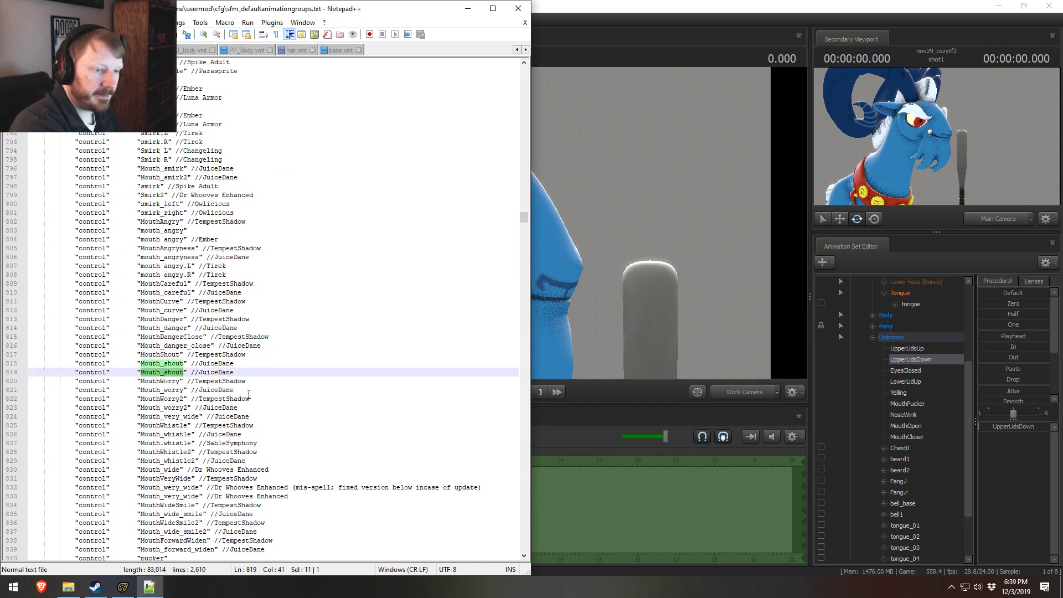
{"action": "type", "text": "Yelling"}
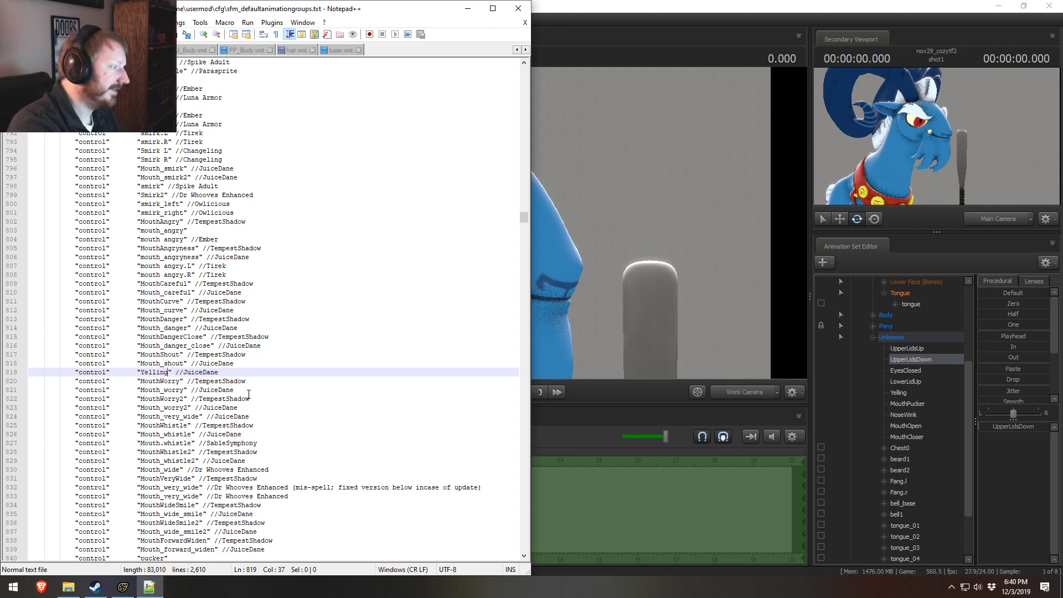
{"action": "double_click", "coordinate": [201, 372]}
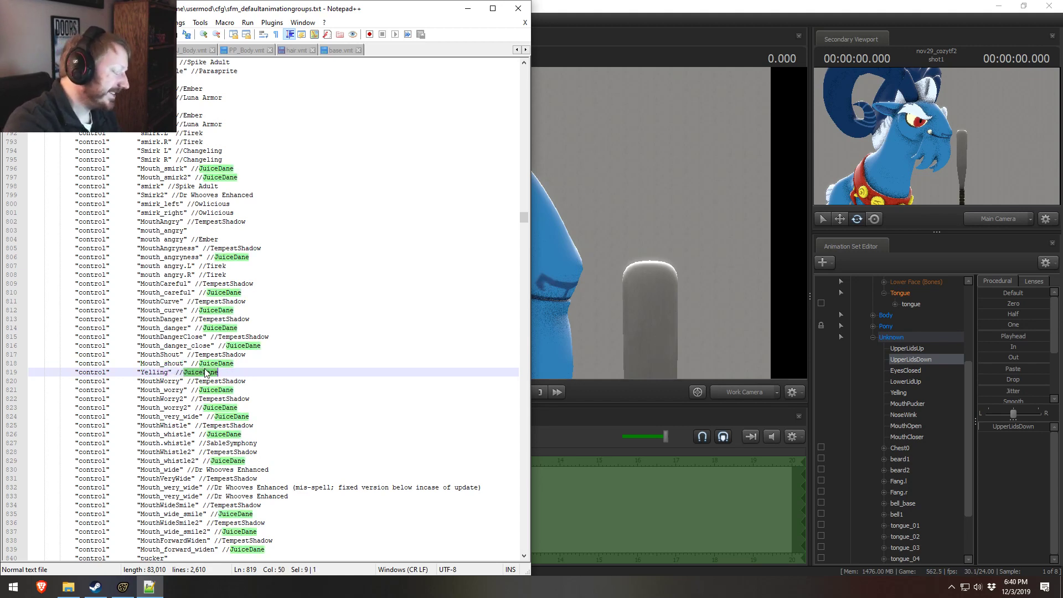
{"action": "type", "text": "Go"}
{"action": "key", "text": "BackSpace"}
{"action": "type", "text": "rogar"}
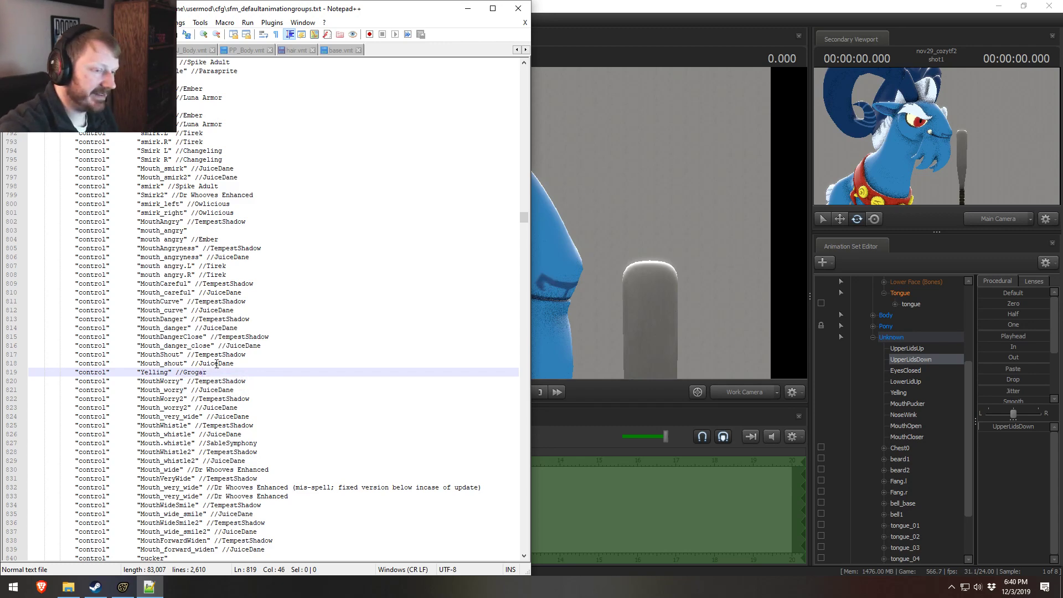
Step: Duplicate TempestShadow's "MouthPuckerer" entry among the Pony mouth controls and rename the copy MouthPucker
{"action": "left_click", "coordinate": [244, 408]}
{"action": "scroll", "coordinate": [244, 408], "scroll_direction": "down", "scroll_amount": 7}
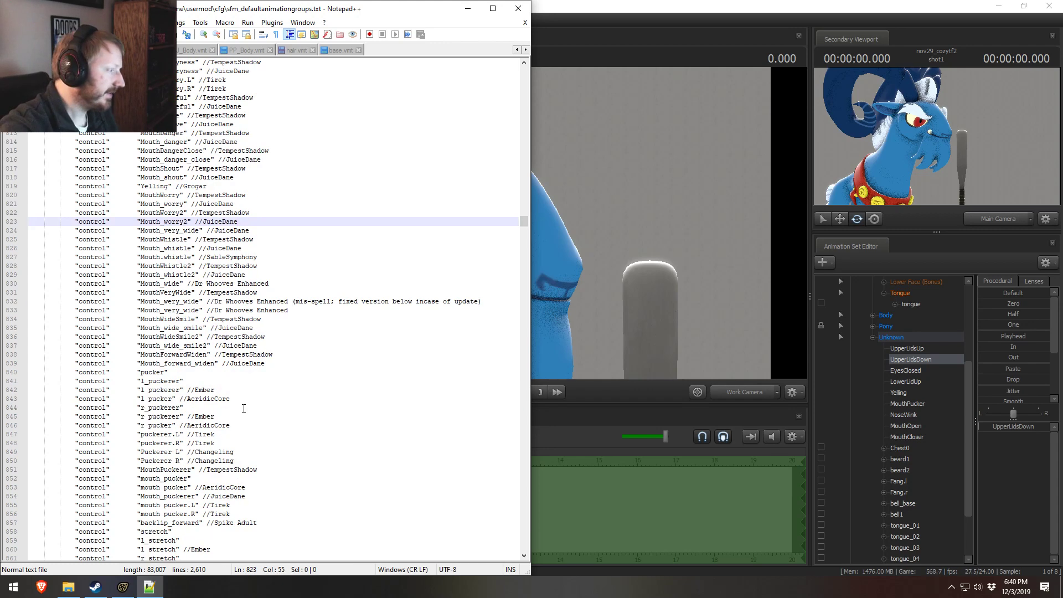
{"action": "scroll", "coordinate": [244, 408], "scroll_direction": "down", "scroll_amount": 15}
{"action": "scroll", "coordinate": [245, 408], "scroll_direction": "down", "scroll_amount": 6}
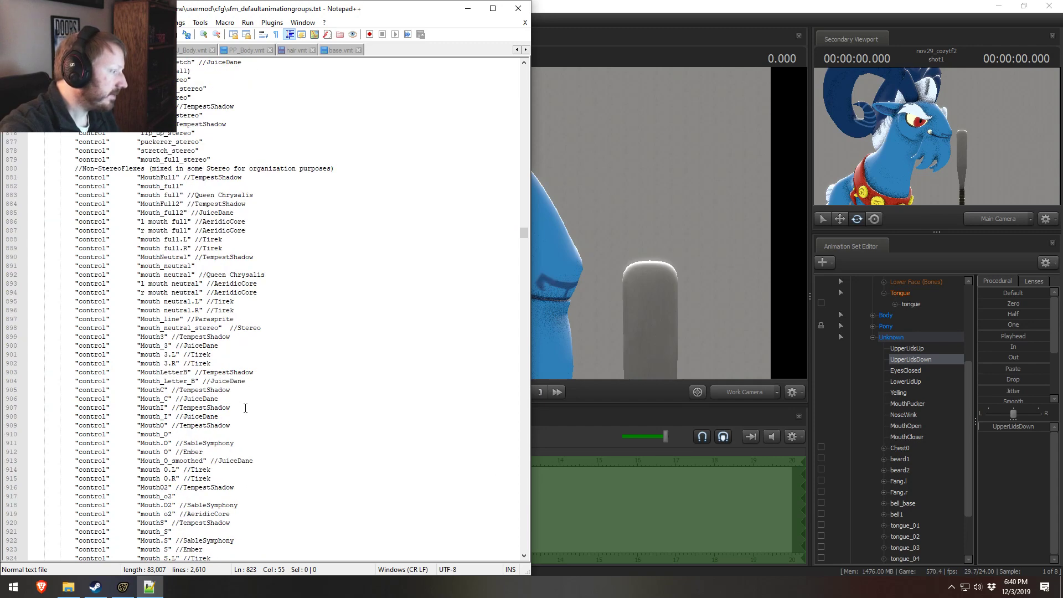
{"action": "scroll", "coordinate": [245, 408], "scroll_direction": "up", "scroll_amount": 13}
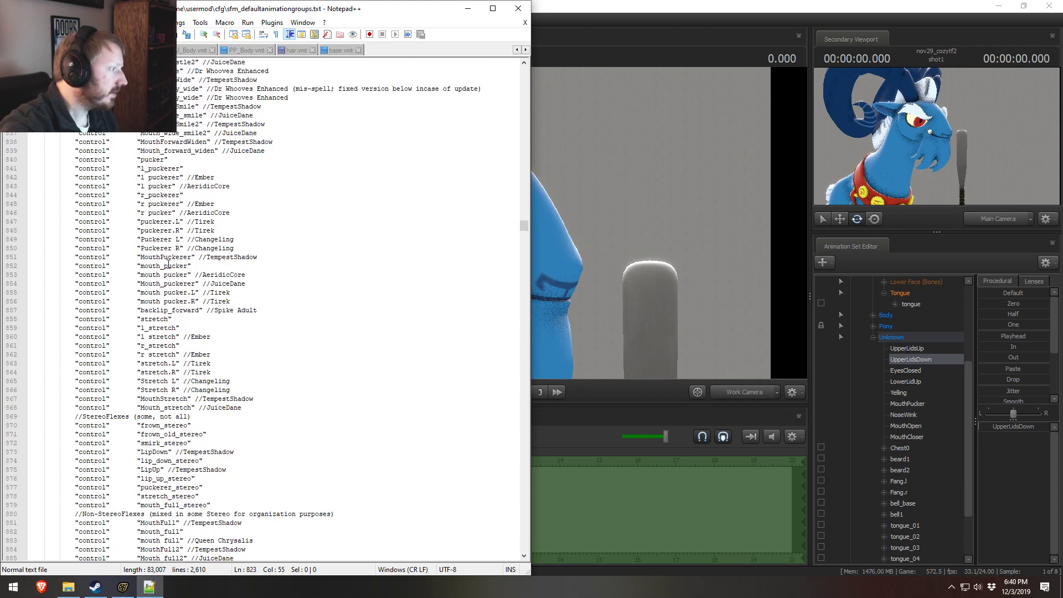
{"action": "left_click", "coordinate": [172, 258]}
{"action": "left_click", "coordinate": [167, 266]}
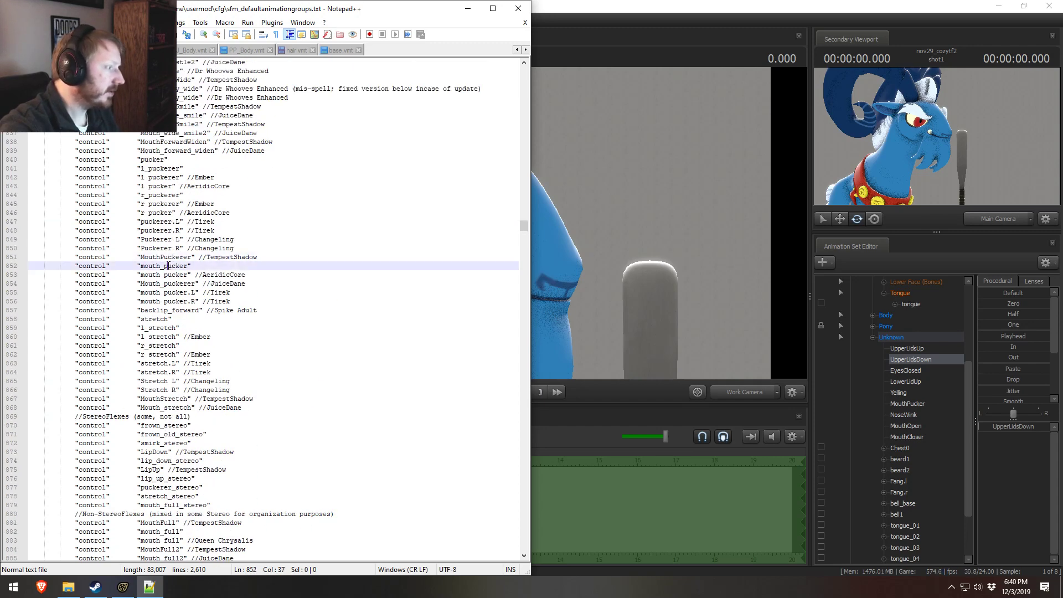
{"action": "left_click", "coordinate": [168, 258]}
{"action": "key", "text": "ctrl+d"}
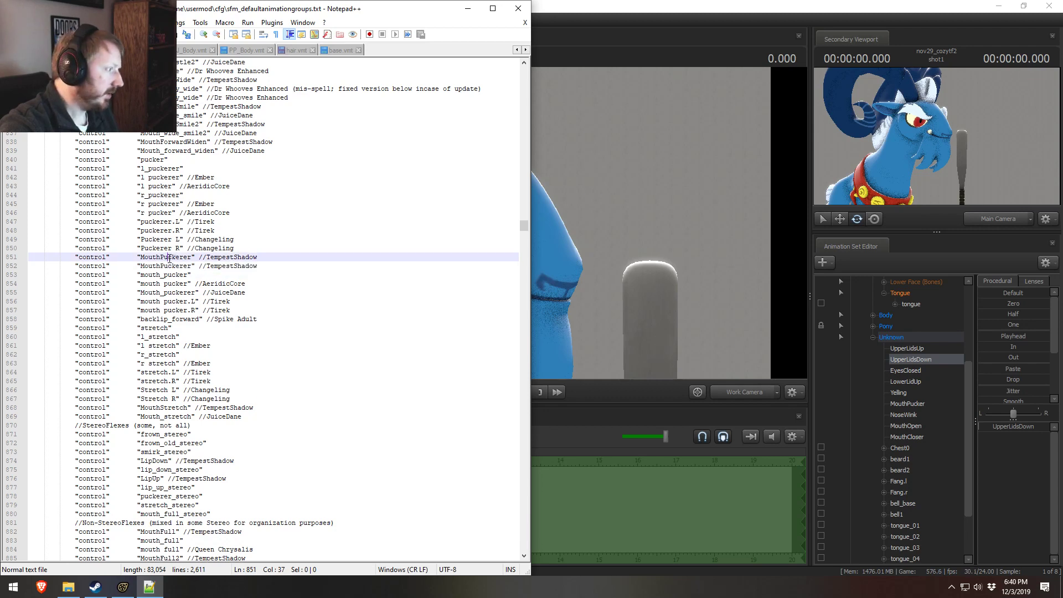
{"action": "double_click", "coordinate": [176, 258]}
{"action": "type", "text": "Mouth"}
{"action": "type", "text": "Pucker"}
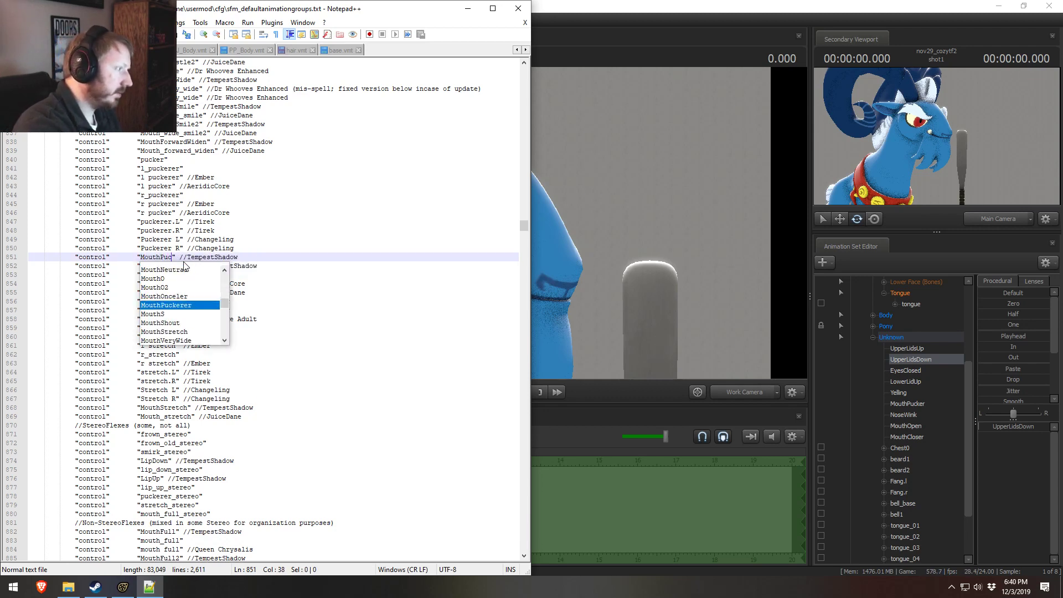
Step: Set the comment of the MouthPucker entry to Grogar
{"action": "left_click", "coordinate": [217, 257]}
{"action": "double_click", "coordinate": [217, 257]}
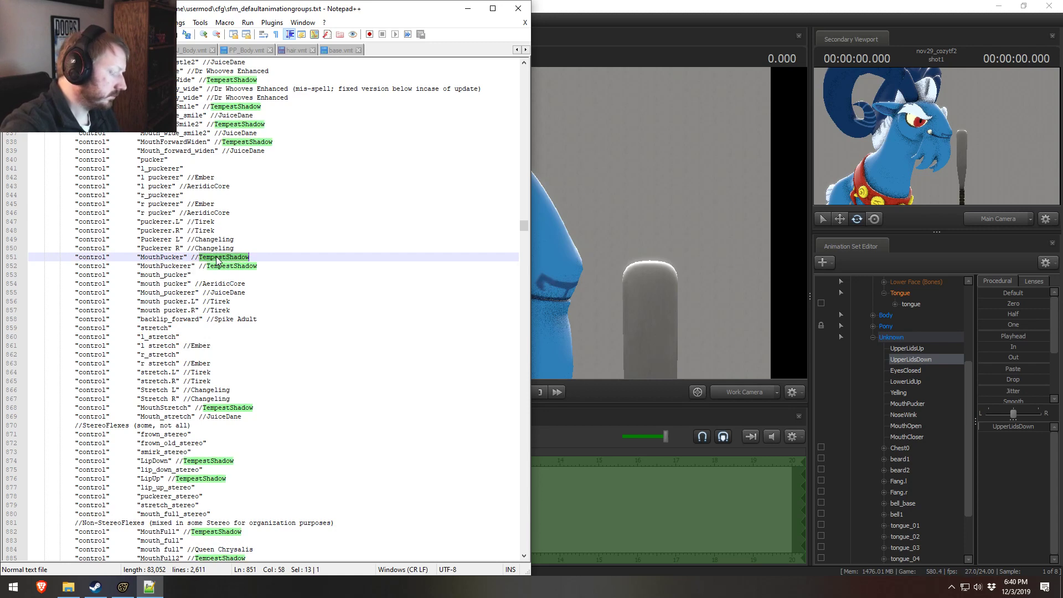
{"action": "type", "text": "Grtogar"}
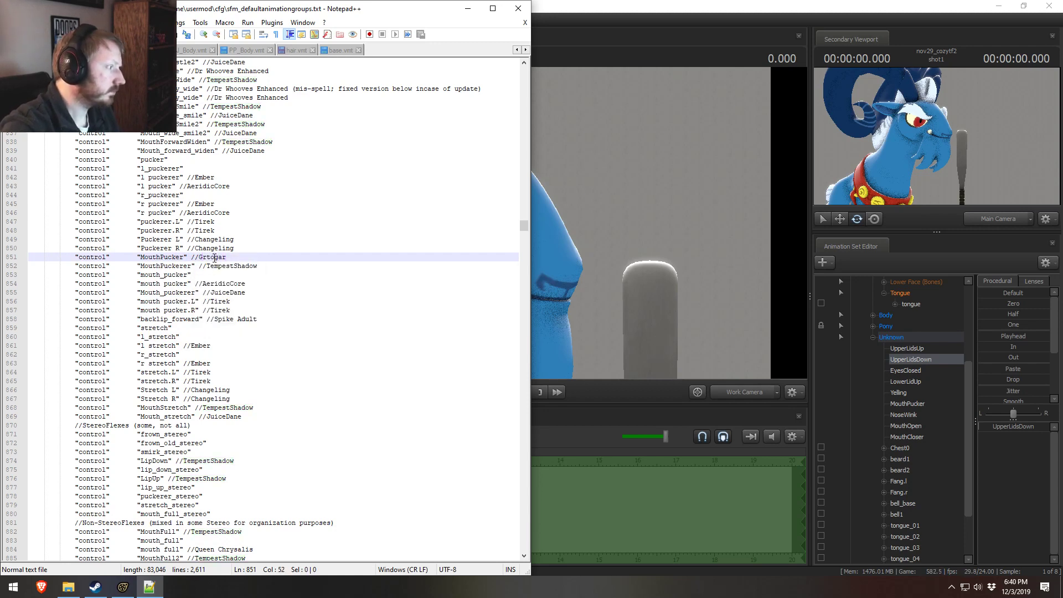
{"action": "left_click", "coordinate": [211, 257]}
{"action": "key", "text": "BackSpace"}
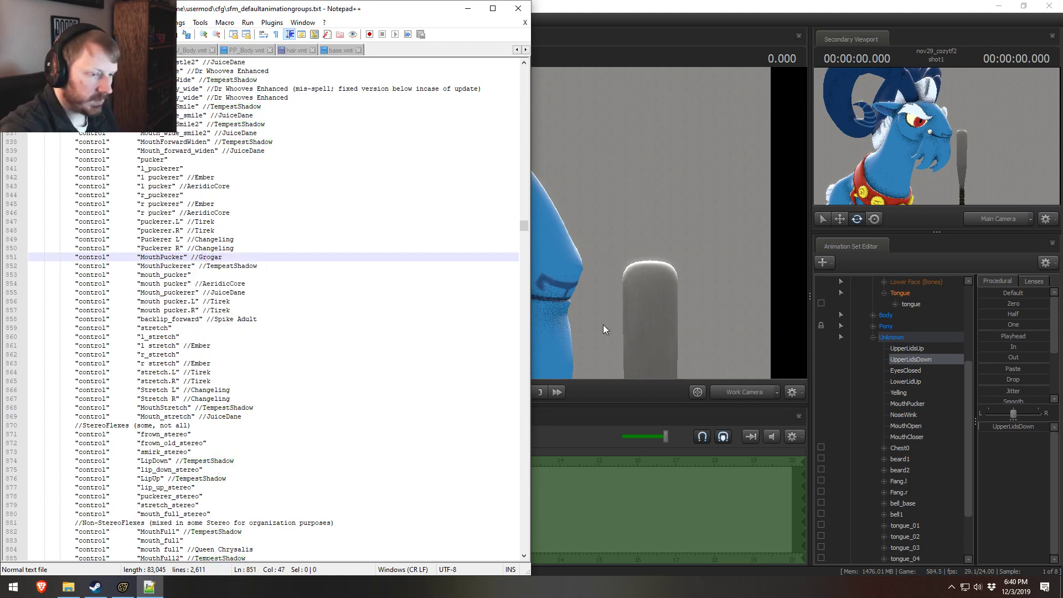
{"action": "left_click", "coordinate": [238, 320]}
Step: Switch to Source Filmmaker, try the NoseWink control's slider on Grogar's face, and return to the animation groups file
{"action": "left_click", "coordinate": [904, 415]}
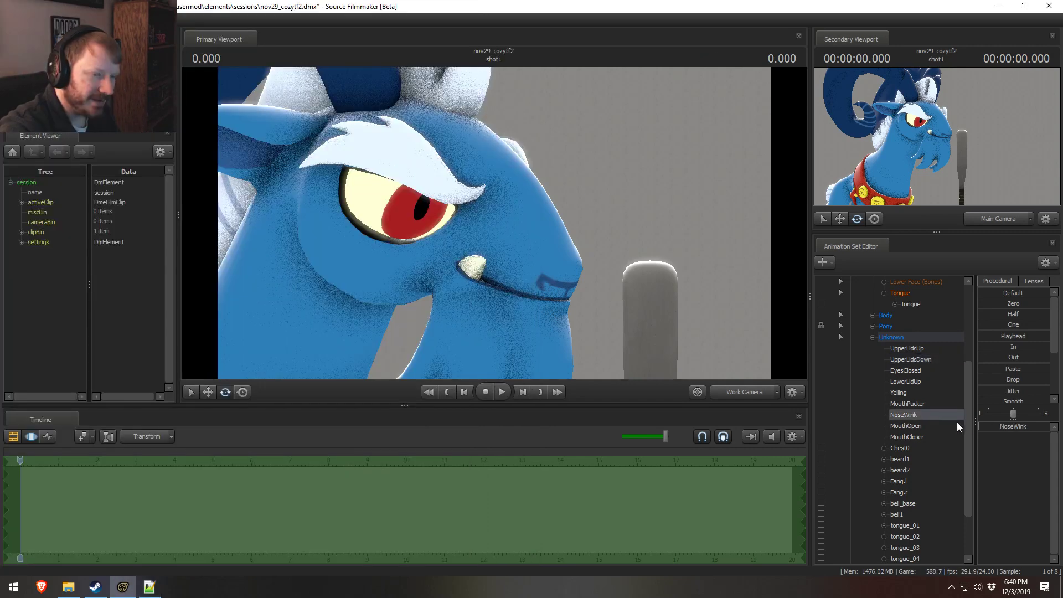
{"action": "left_click_drag", "start_coordinate": [1047, 426], "coordinate": [980, 426]}
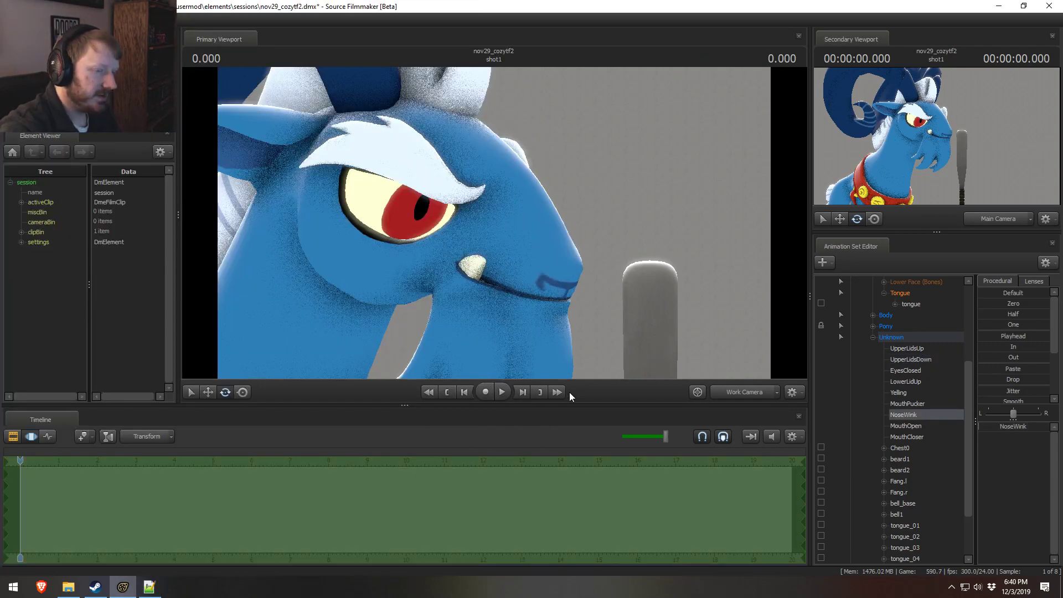
{"action": "key", "text": "alt+Tab"}
Step: Duplicate Tirek's "nose wrinkle.R" entry among the Pony nose controls and rename the copy NoseWink
{"action": "left_click_drag", "start_coordinate": [128, 310], "coordinate": [135, 310]}
{"action": "scroll", "coordinate": [188, 318], "scroll_direction": "up", "scroll_amount": 20}
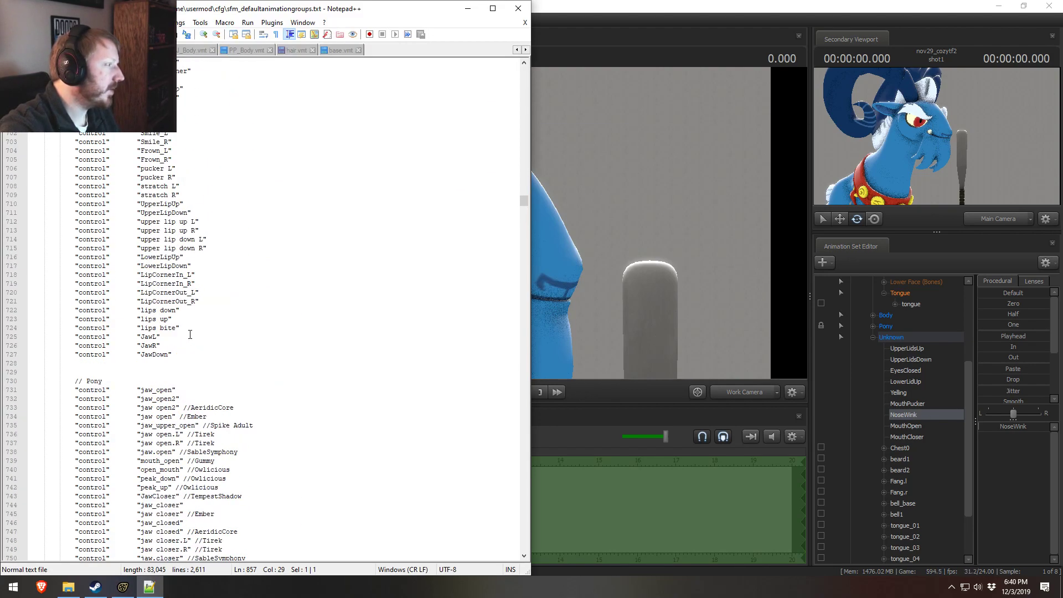
{"action": "scroll", "coordinate": [190, 334], "scroll_direction": "up", "scroll_amount": 20}
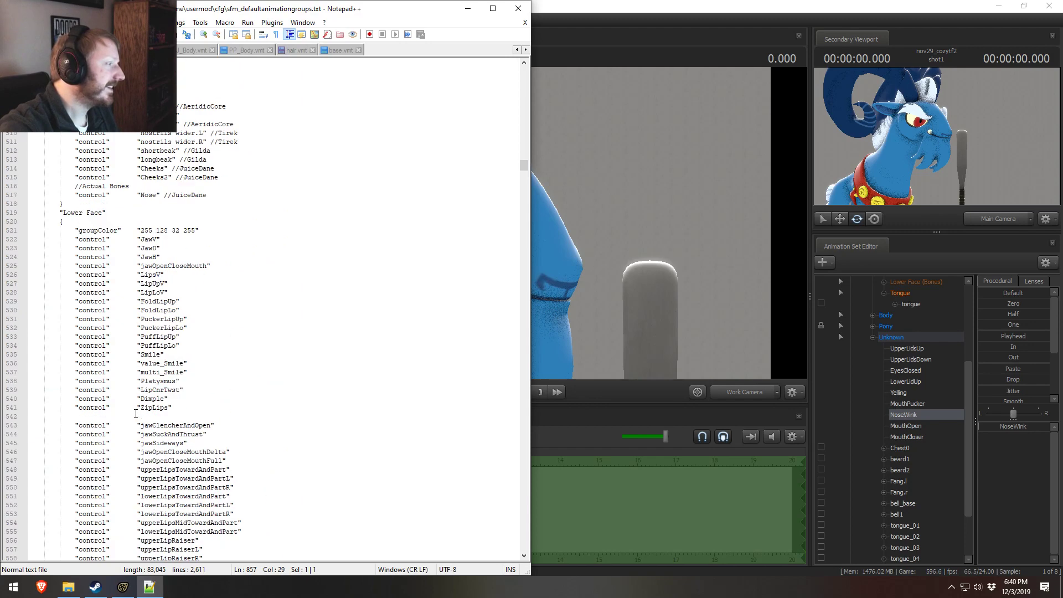
{"action": "scroll", "coordinate": [136, 414], "scroll_direction": "up", "scroll_amount": 17}
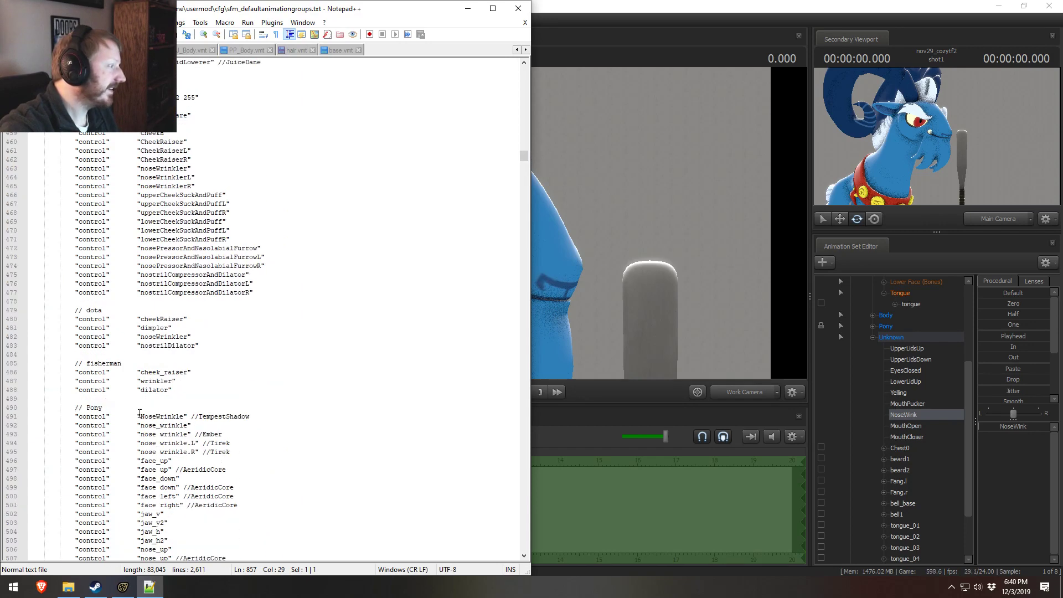
{"action": "scroll", "coordinate": [139, 412], "scroll_direction": "down", "scroll_amount": 5}
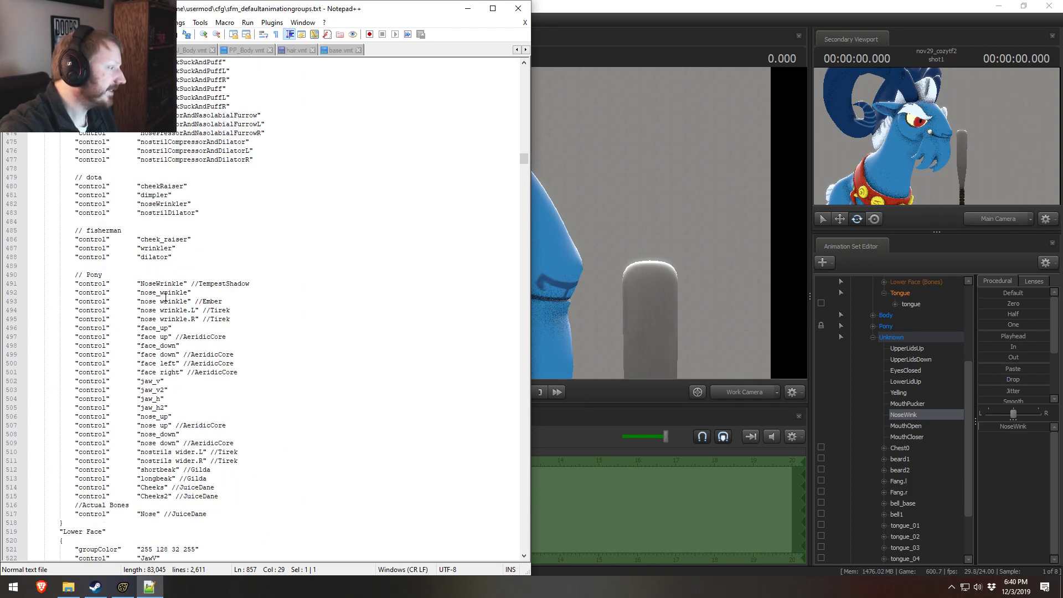
{"action": "left_click", "coordinate": [164, 318]}
{"action": "key", "text": "ctrl+d"}
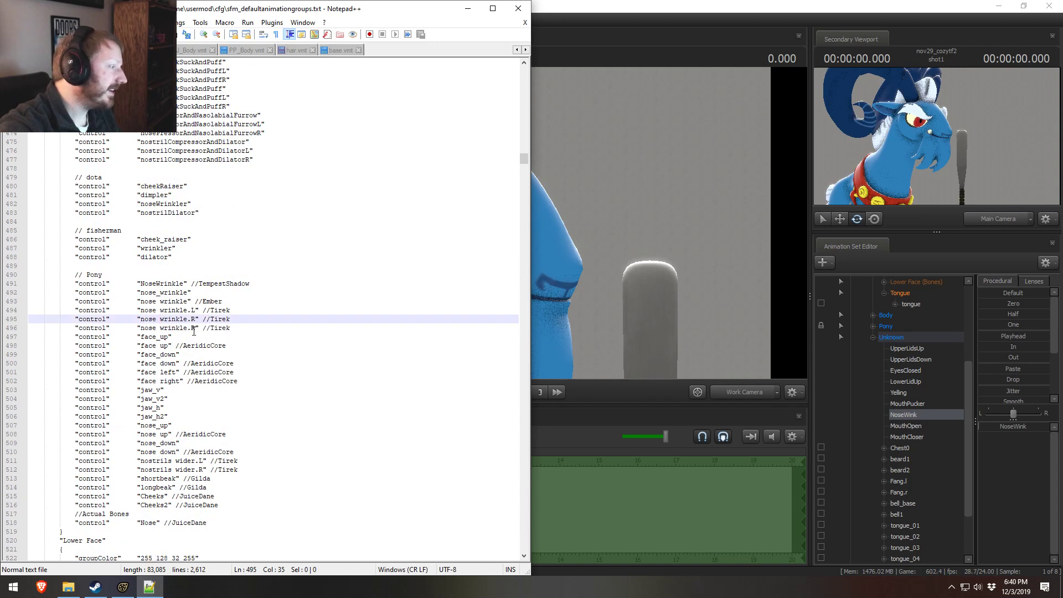
{"action": "left_click_drag", "start_coordinate": [195, 327], "coordinate": [143, 327]}
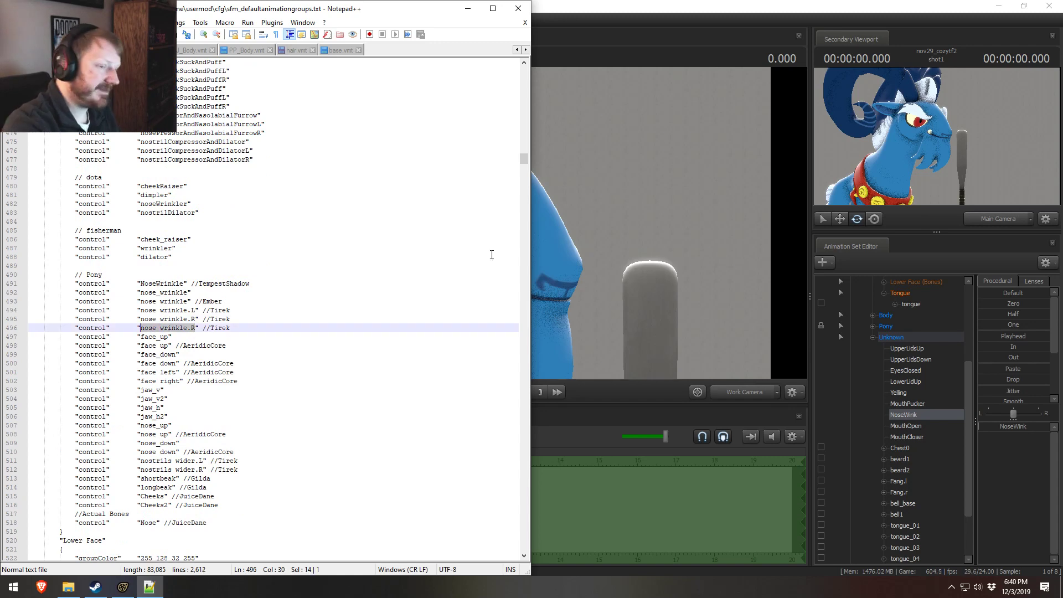
{"action": "type", "text": "NoseWink"}
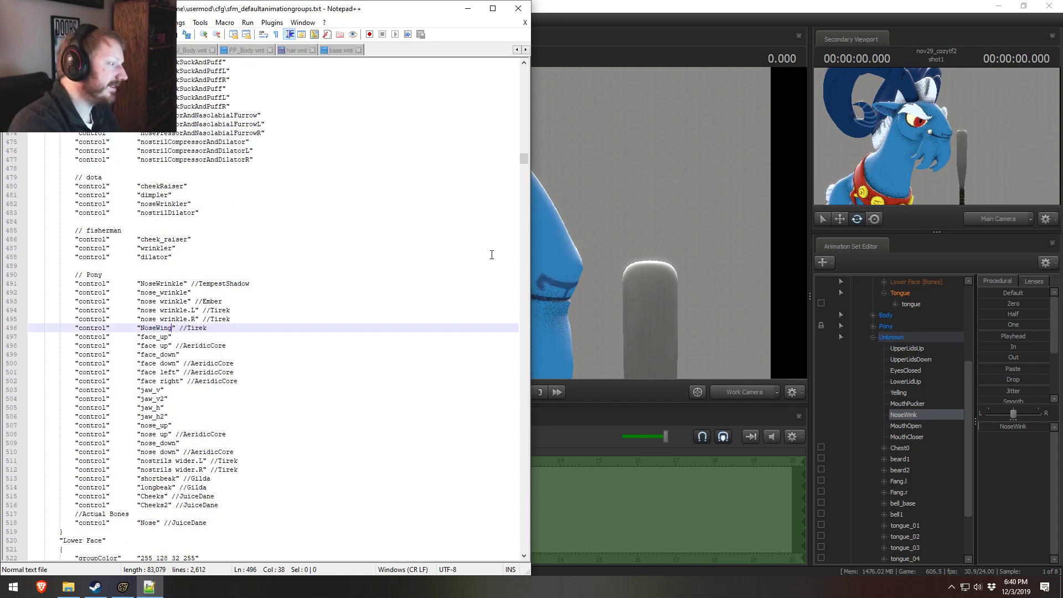
Step: Replace the Tirek comment on the NoseWink entry with Grogar
{"action": "key", "text": "Right"}
{"action": "key", "text": "Right"}
{"action": "key", "text": "Right"}
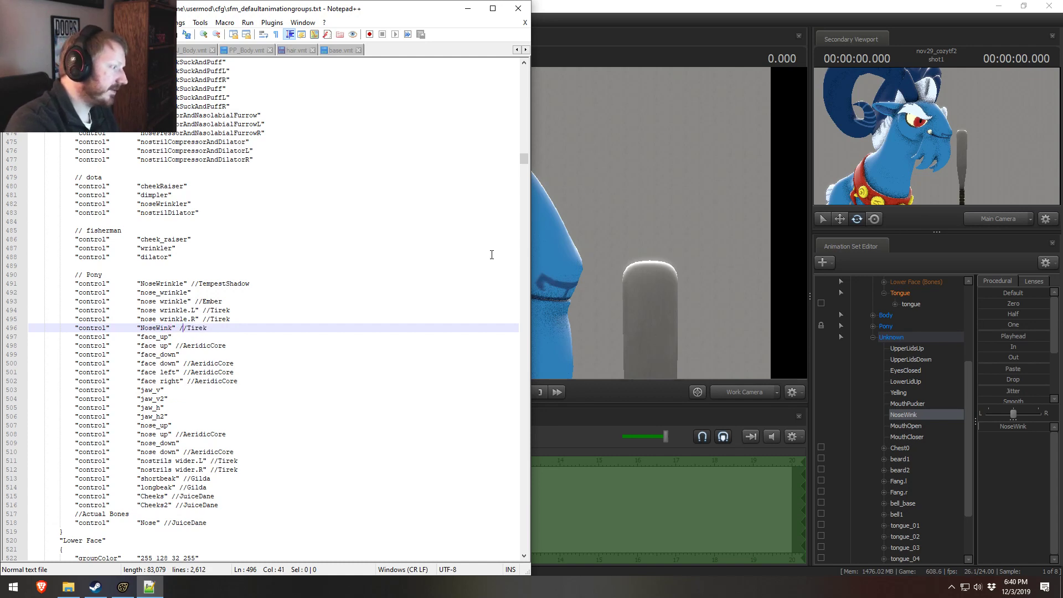
{"action": "key", "text": "BackSpace"}
{"action": "key", "text": "Delete"}
{"action": "key", "text": "Delete"}
{"action": "key", "text": "Delete"}
{"action": "key", "text": "Delete"}
{"action": "type", "text": "Grogar"}
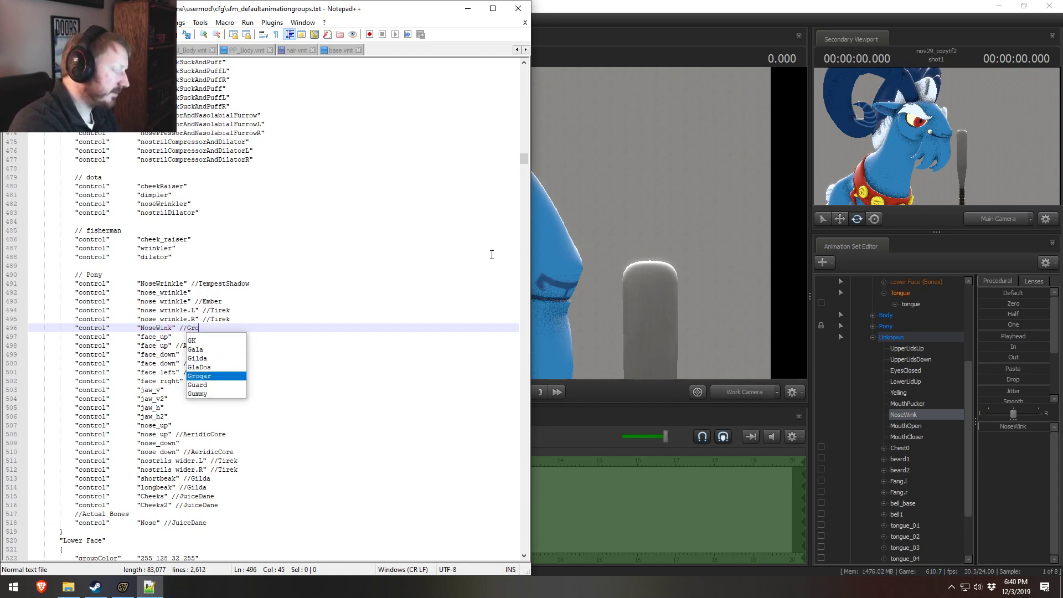
Step: Select MouthOpen in Source Filmmaker, return to the groups file, duplicate Gummy's "mouth_open" entry under Lower Face, and rename the copy MouthOpen
{"action": "left_click", "coordinate": [942, 425]}
{"action": "key", "text": "alt+Tab"}
{"action": "left_click", "coordinate": [321, 320]}
{"action": "scroll", "coordinate": [294, 386], "scroll_direction": "down", "scroll_amount": 18}
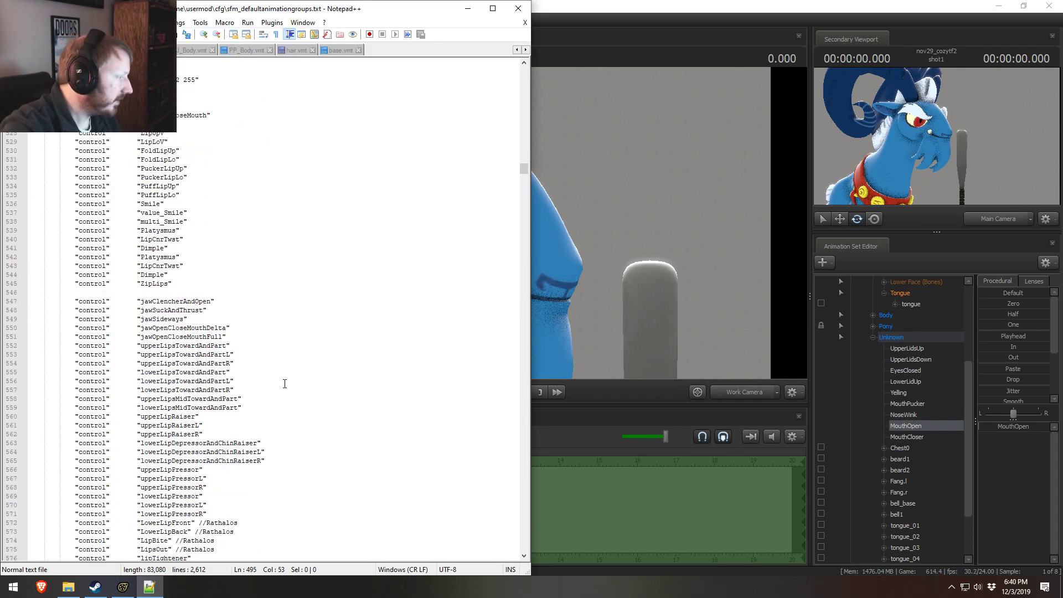
{"action": "scroll", "coordinate": [285, 383], "scroll_direction": "down", "scroll_amount": 20}
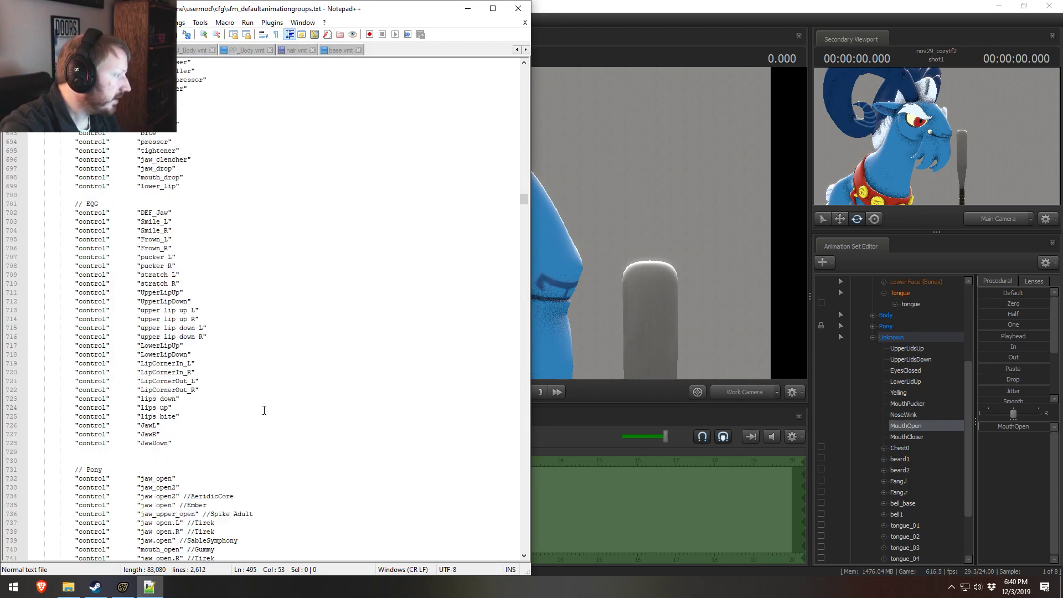
{"action": "scroll", "coordinate": [264, 410], "scroll_direction": "down", "scroll_amount": 10}
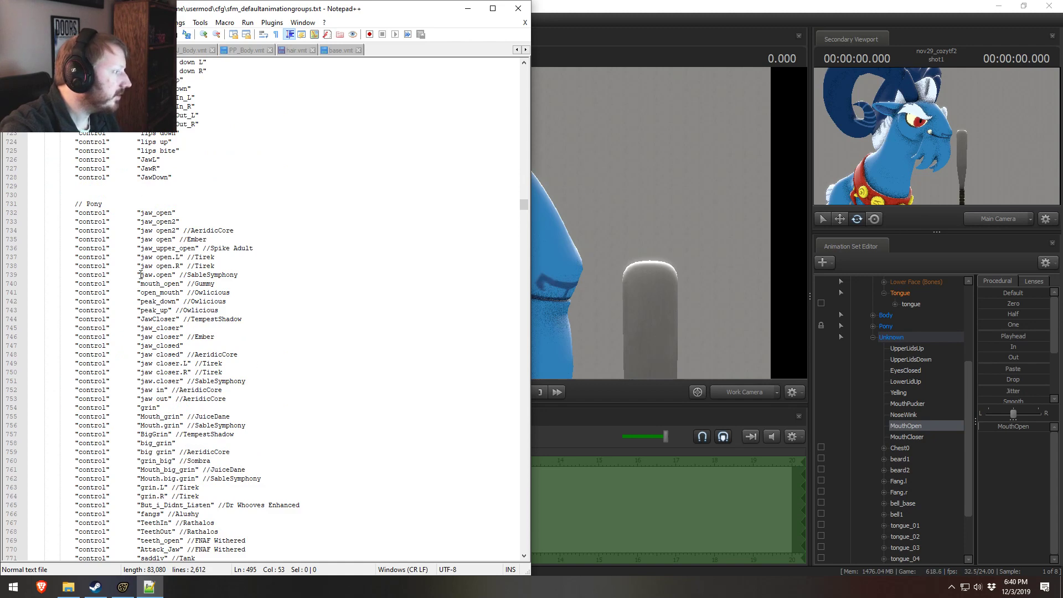
{"action": "left_click", "coordinate": [156, 286]}
{"action": "key", "text": "ctrl+d"}
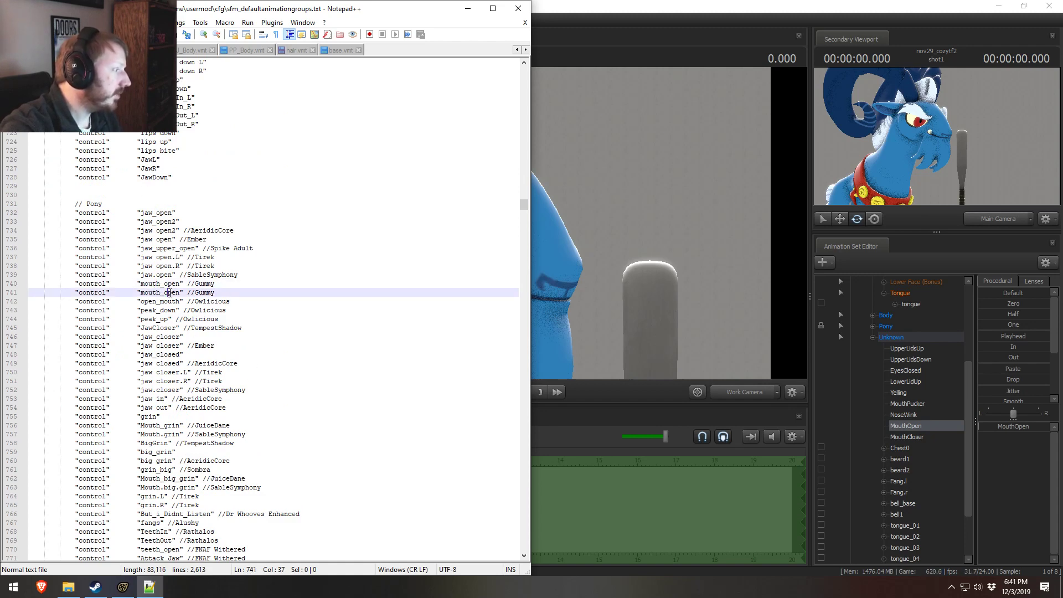
{"action": "double_click", "coordinate": [160, 292]}
{"action": "type", "text": "MouthOpen"}
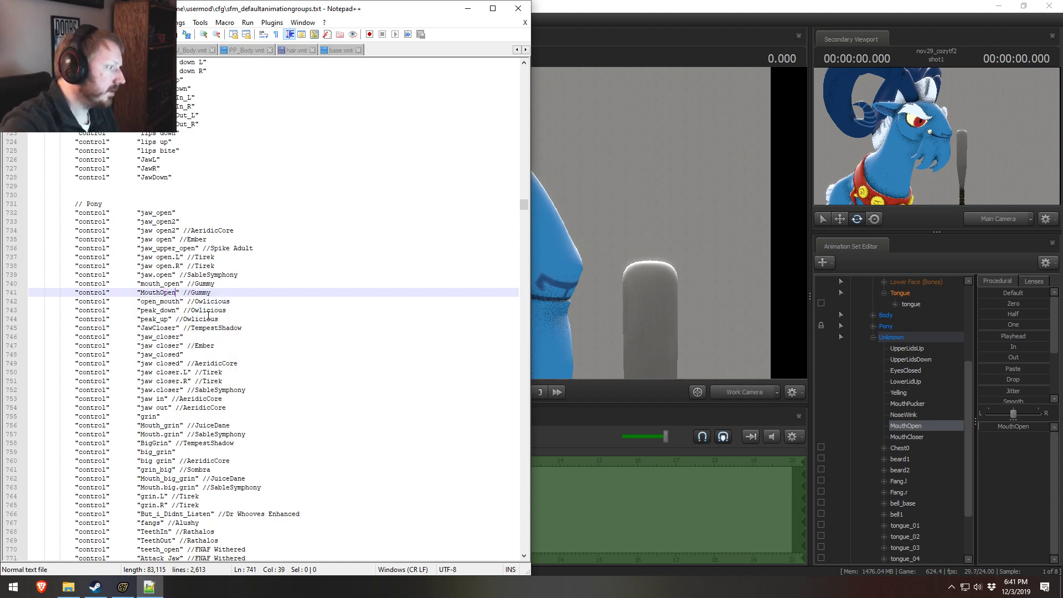
Step: Change the comment of the MouthOpen entry to Grogar
{"action": "double_click", "coordinate": [203, 293]}
{"action": "type", "text": "G"}
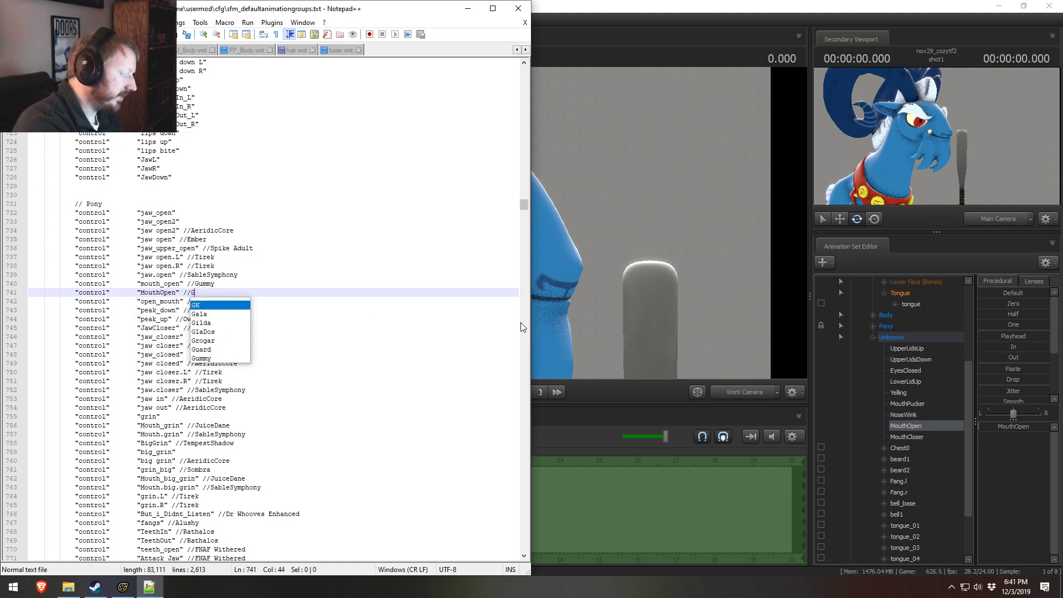
{"action": "type", "text": "rogar"}
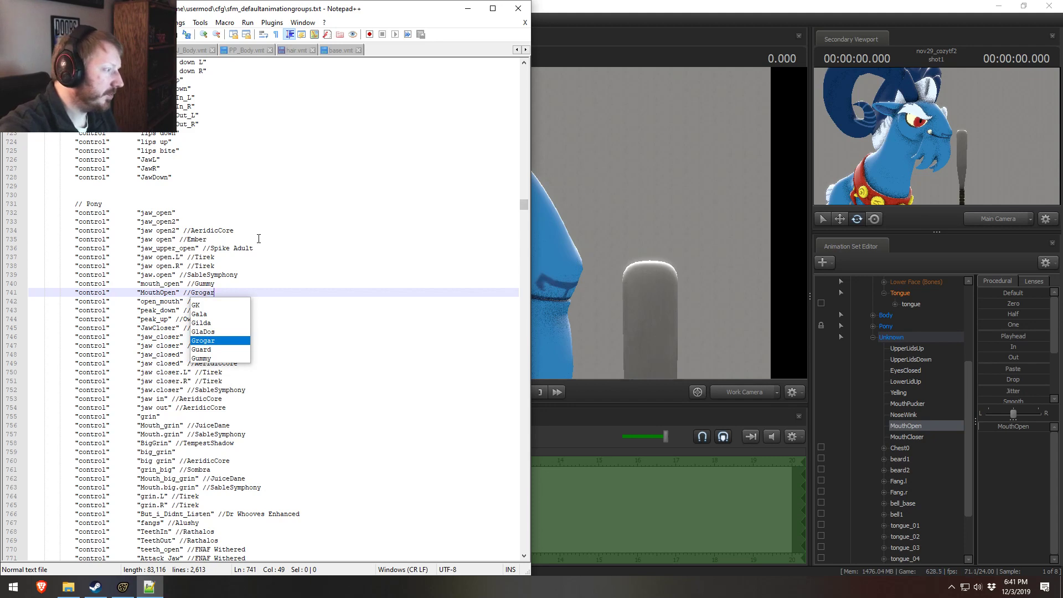
{"action": "left_click", "coordinate": [258, 238]}
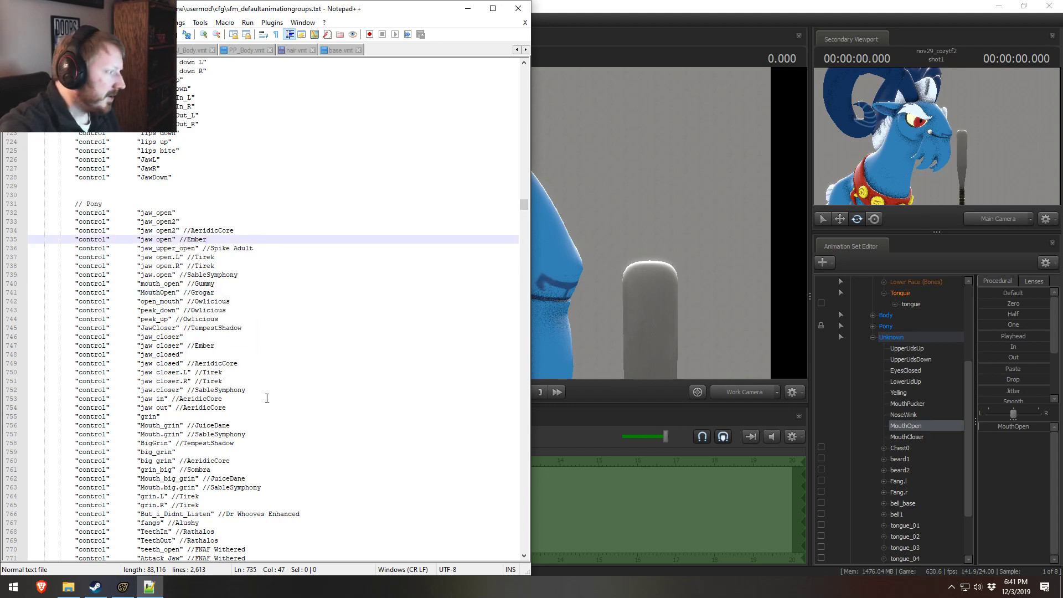
Step: Duplicate the "jaw out" entry below the jaw closing controls, rename the copy MouthClose, and set its comment to Grogar
{"action": "left_click", "coordinate": [240, 375]}
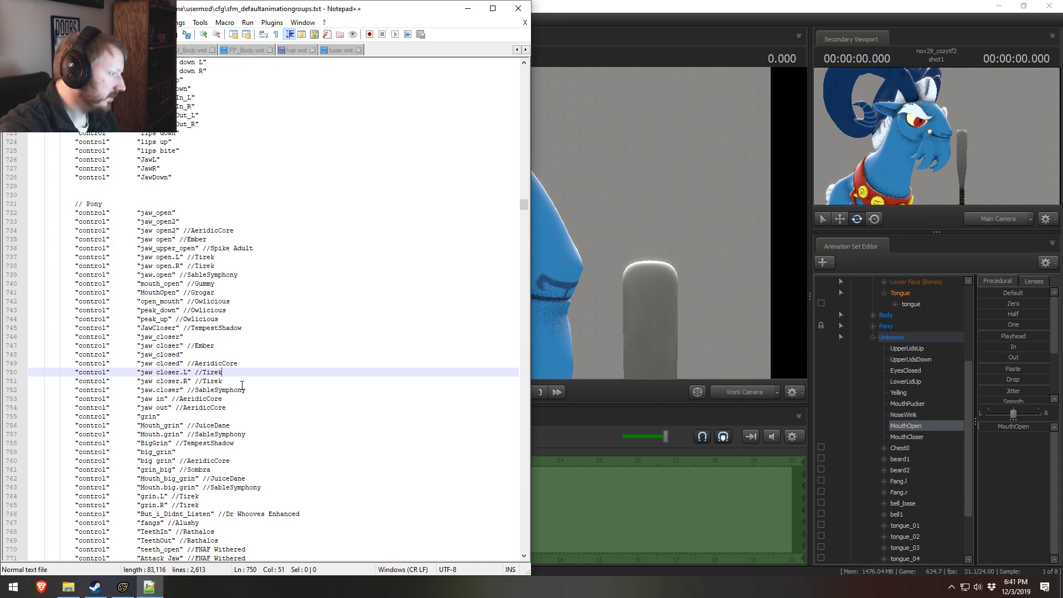
{"action": "left_click", "coordinate": [163, 408]}
{"action": "key", "text": "ctrl+d"}
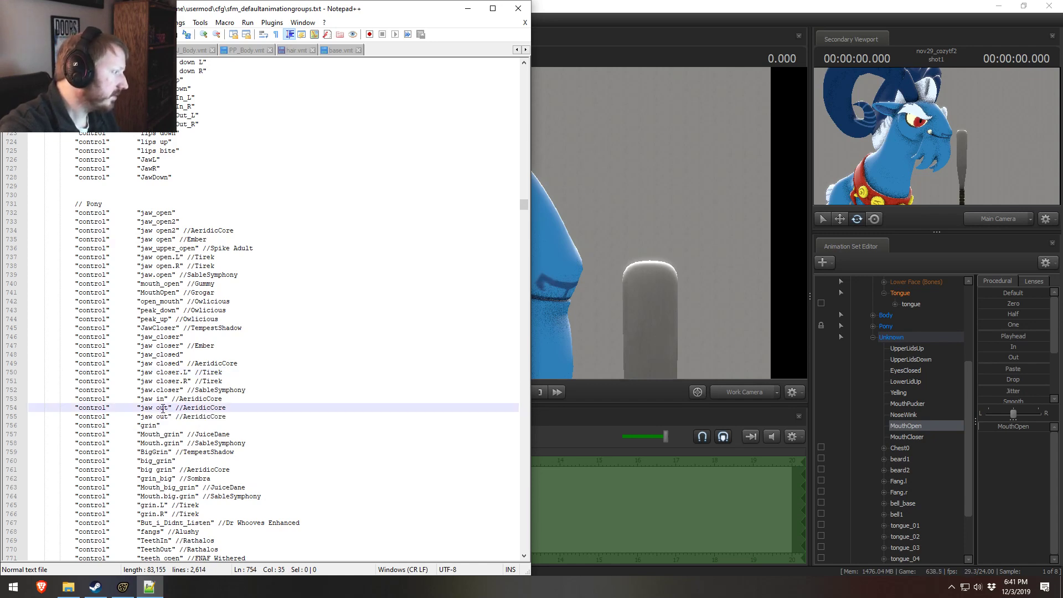
{"action": "left_click_drag", "start_coordinate": [170, 416], "coordinate": [141, 416]}
{"action": "type", "text": "MouthClose"}
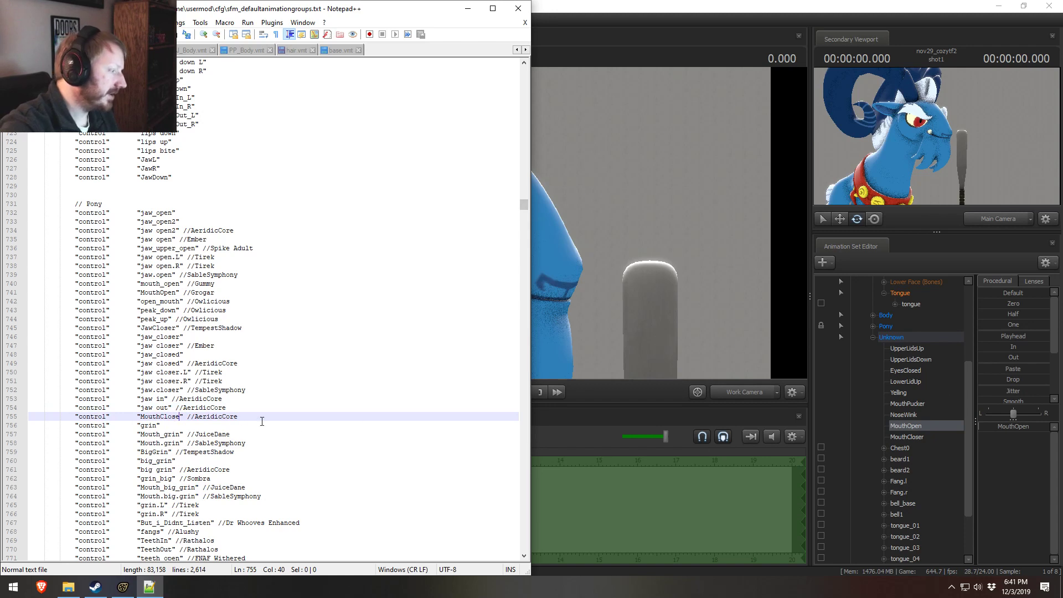
{"action": "double_click", "coordinate": [231, 417]}
{"action": "type", "text": "Grogar"}
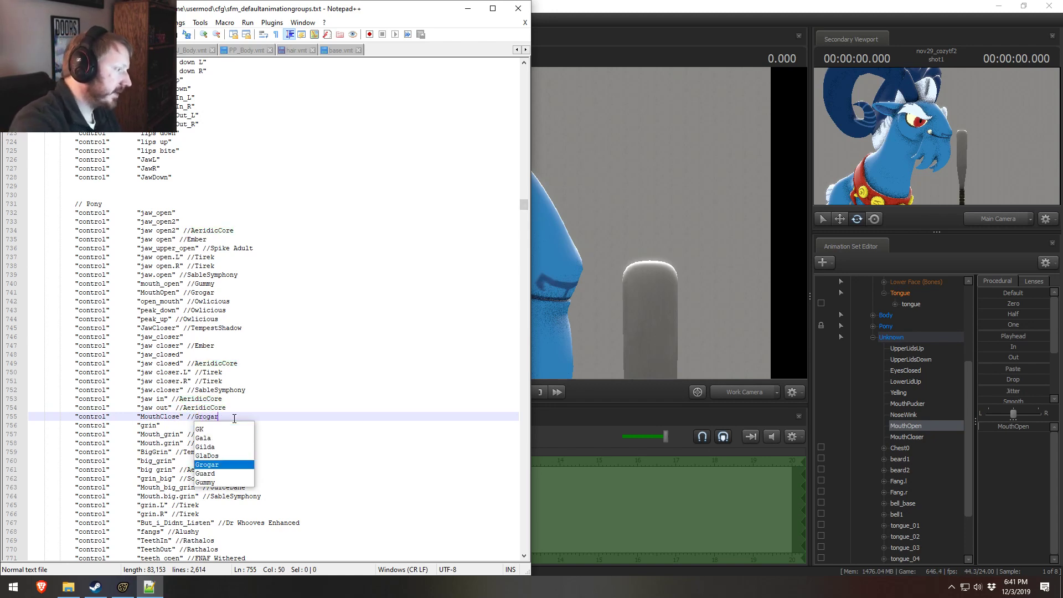
{"action": "left_click", "coordinate": [312, 323]}
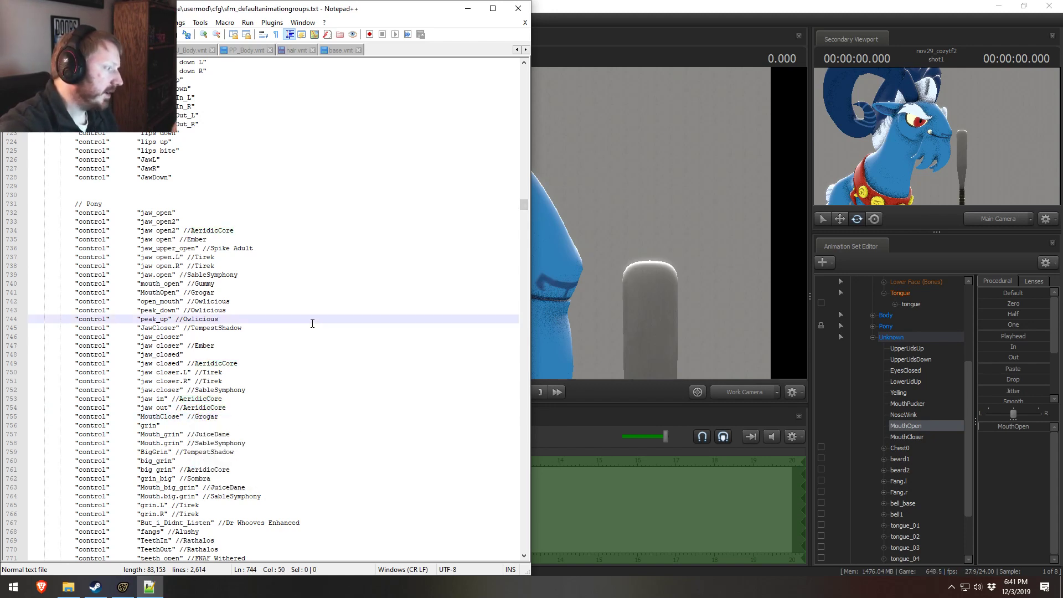
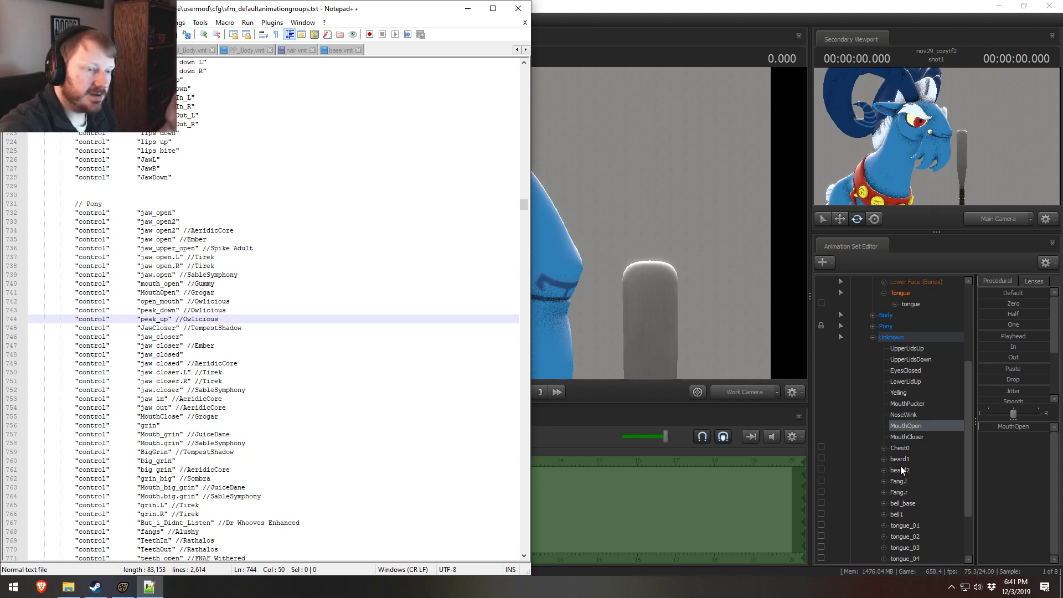
Step: Switch to Source Filmmaker and rebuild the control groups of the Grogar animation set
{"action": "left_click", "coordinate": [908, 340]}
{"action": "right_click", "coordinate": [908, 340]}
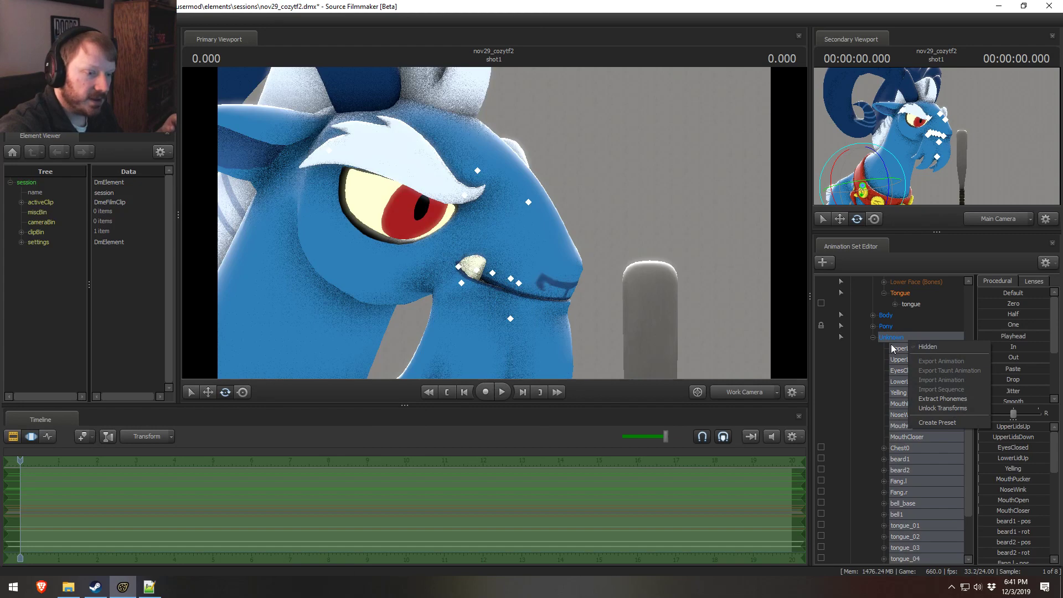
{"action": "left_click", "coordinate": [918, 491]}
{"action": "scroll", "coordinate": [916, 480], "scroll_direction": "down", "scroll_amount": 2}
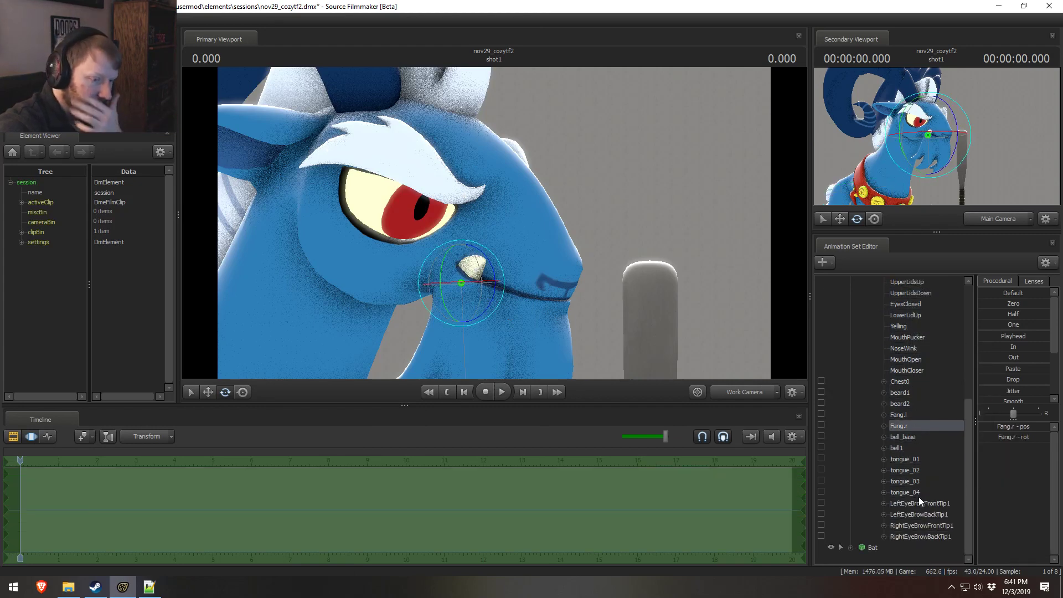
{"action": "scroll", "coordinate": [912, 490], "scroll_direction": "up", "scroll_amount": 6}
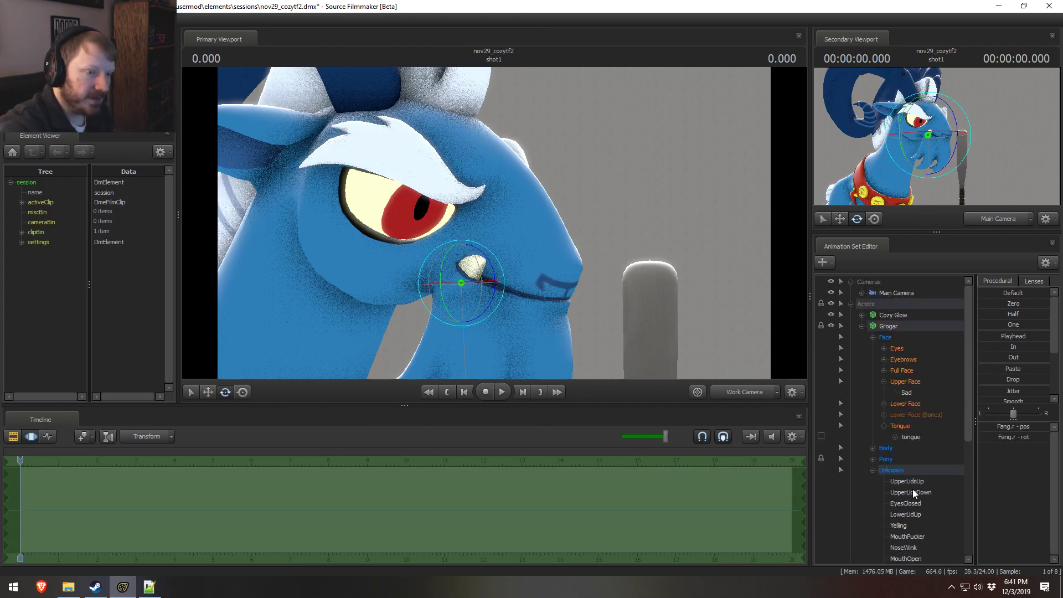
{"action": "right_click", "coordinate": [895, 322]}
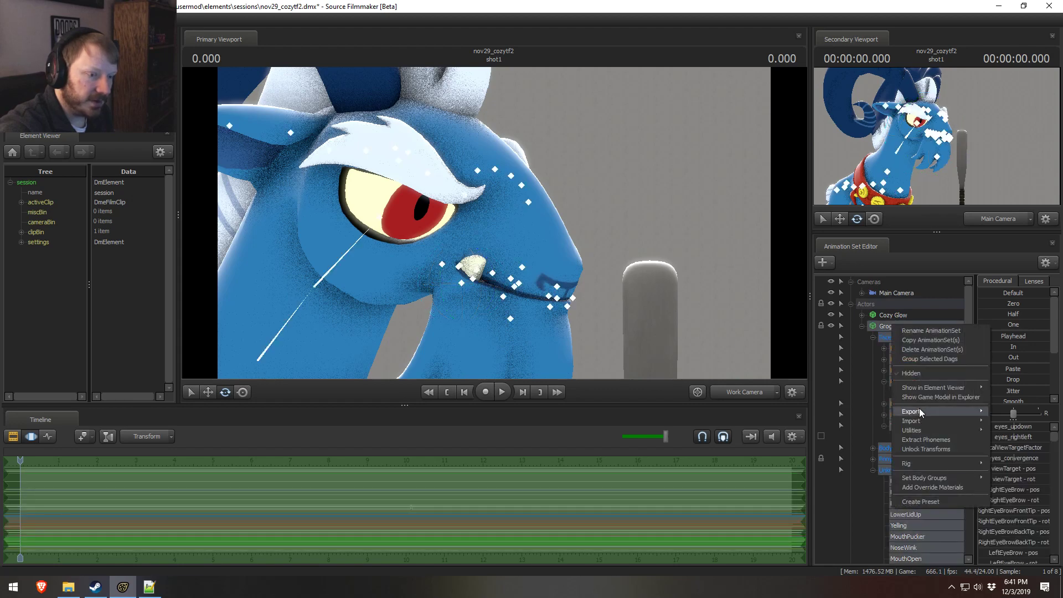
{"action": "mouse_move", "coordinate": [928, 387]}
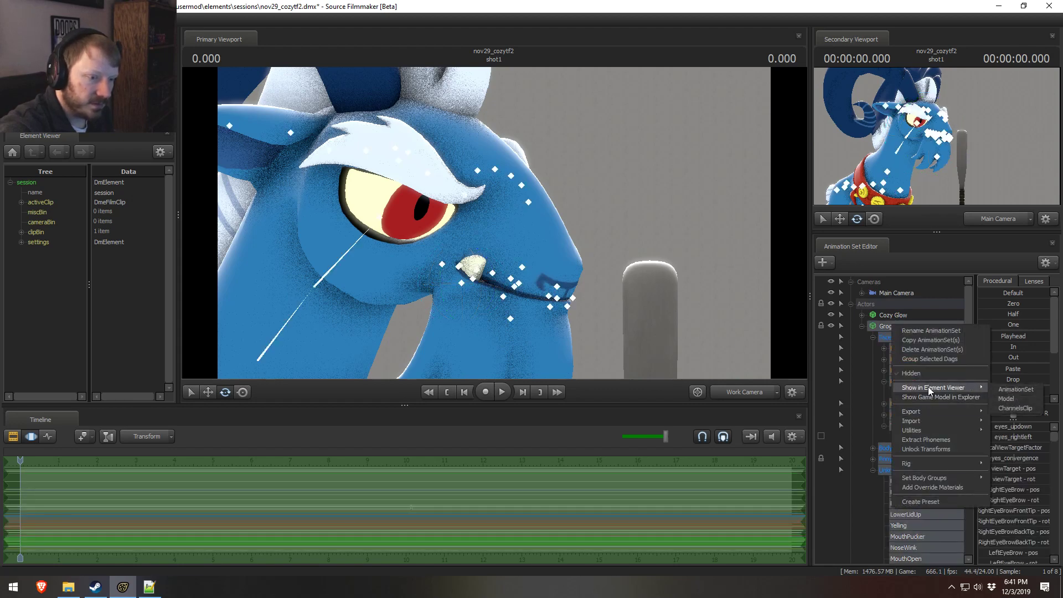
{"action": "mouse_move", "coordinate": [920, 428]}
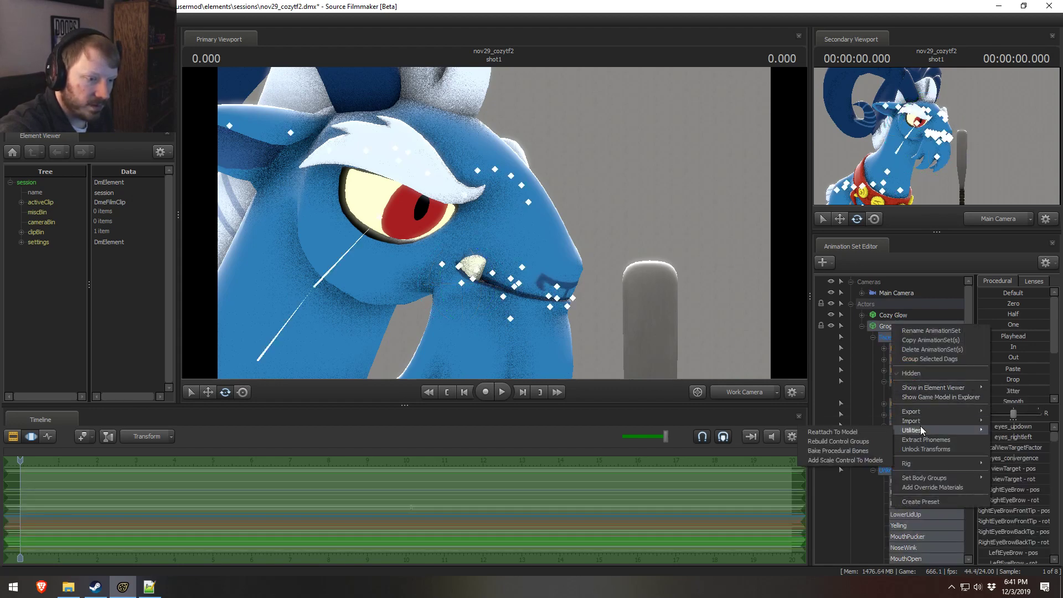
{"action": "left_click", "coordinate": [835, 441]}
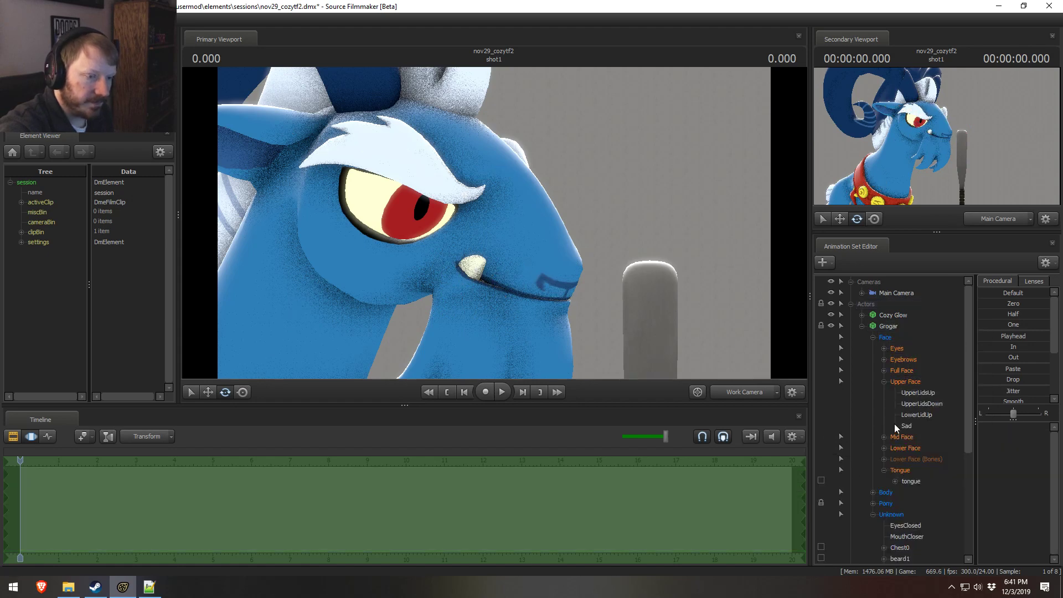
Step: Check which controls are in Grogar's Upper Face and Lower Face groups and which are still under Unknown
{"action": "left_click", "coordinate": [903, 383]}
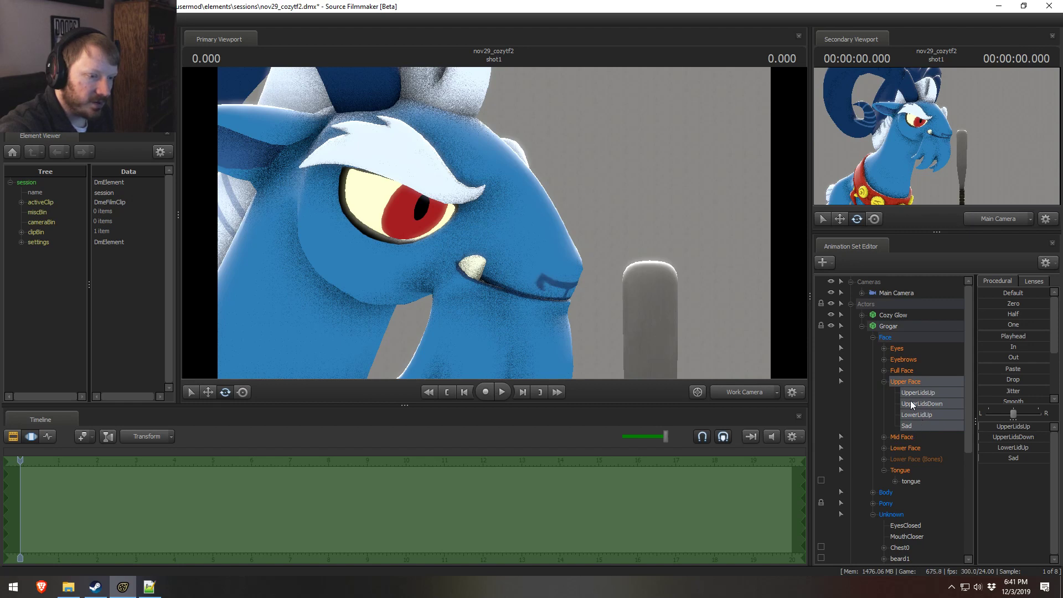
{"action": "left_click", "coordinate": [883, 448]}
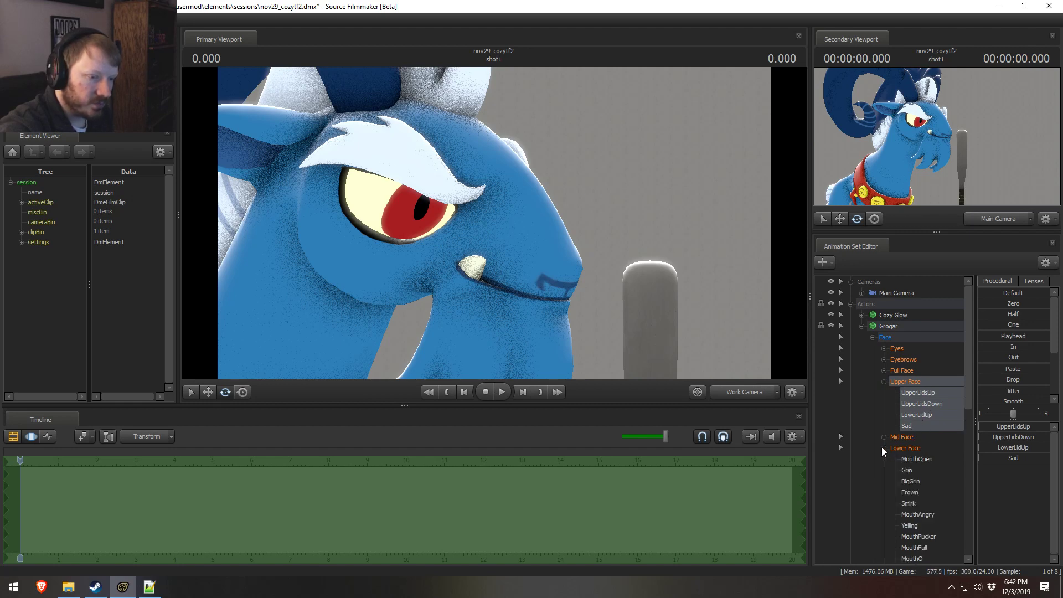
{"action": "scroll", "coordinate": [941, 462], "scroll_direction": "down", "scroll_amount": 3}
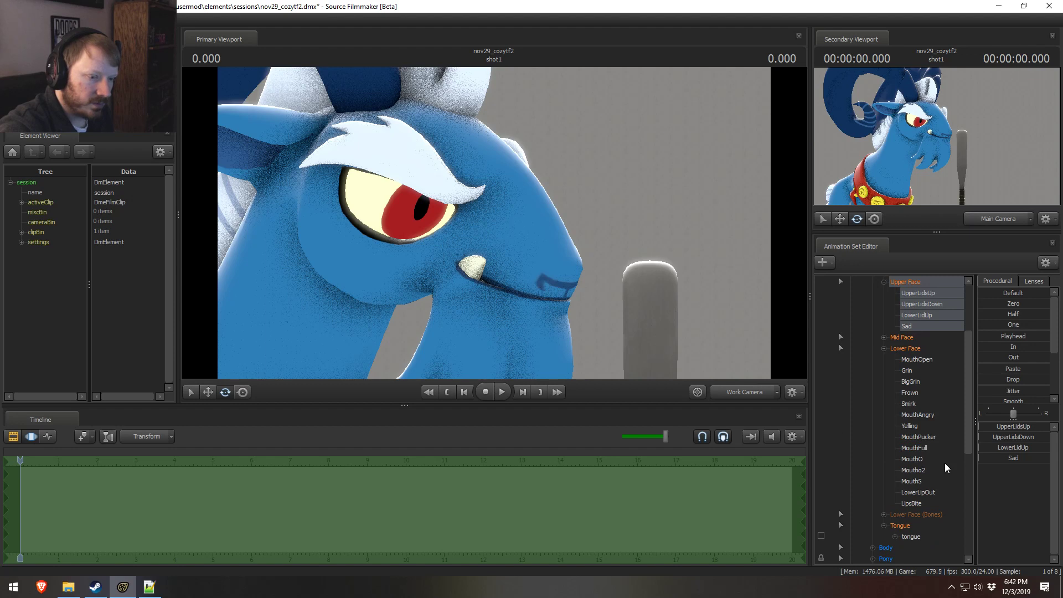
{"action": "left_click", "coordinate": [921, 360]}
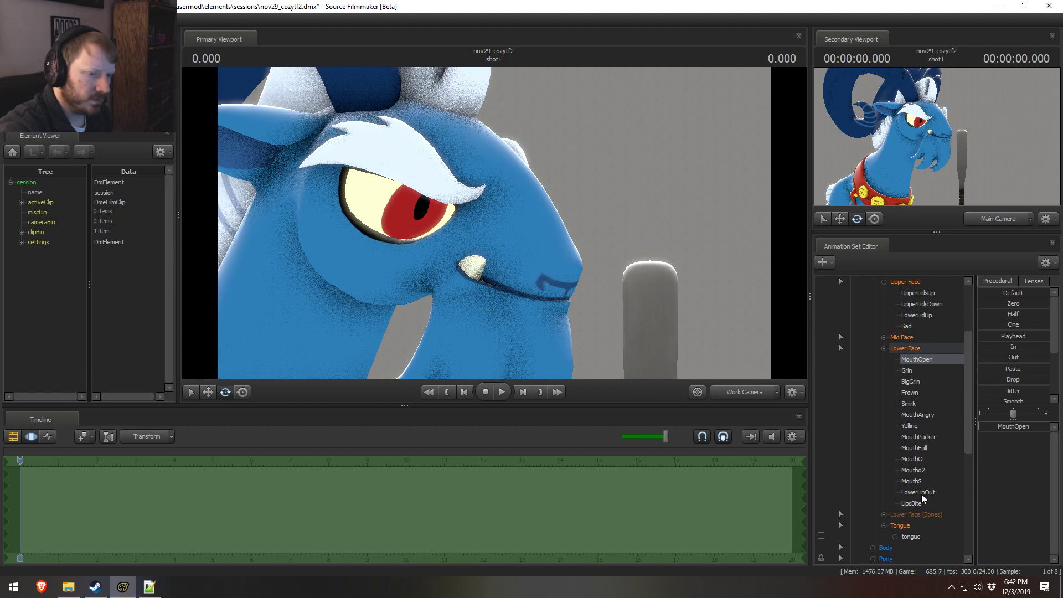
{"action": "scroll", "coordinate": [918, 494], "scroll_direction": "down", "scroll_amount": 2}
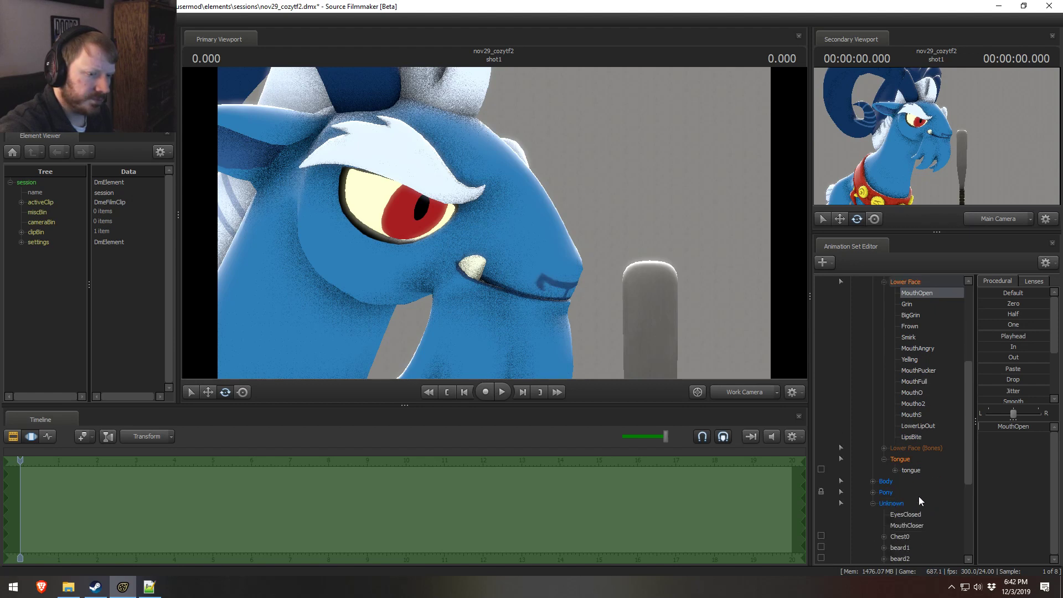
{"action": "left_click", "coordinate": [884, 449]}
{"action": "left_click", "coordinate": [881, 447]}
{"action": "scroll", "coordinate": [900, 470], "scroll_direction": "down", "scroll_amount": 3}
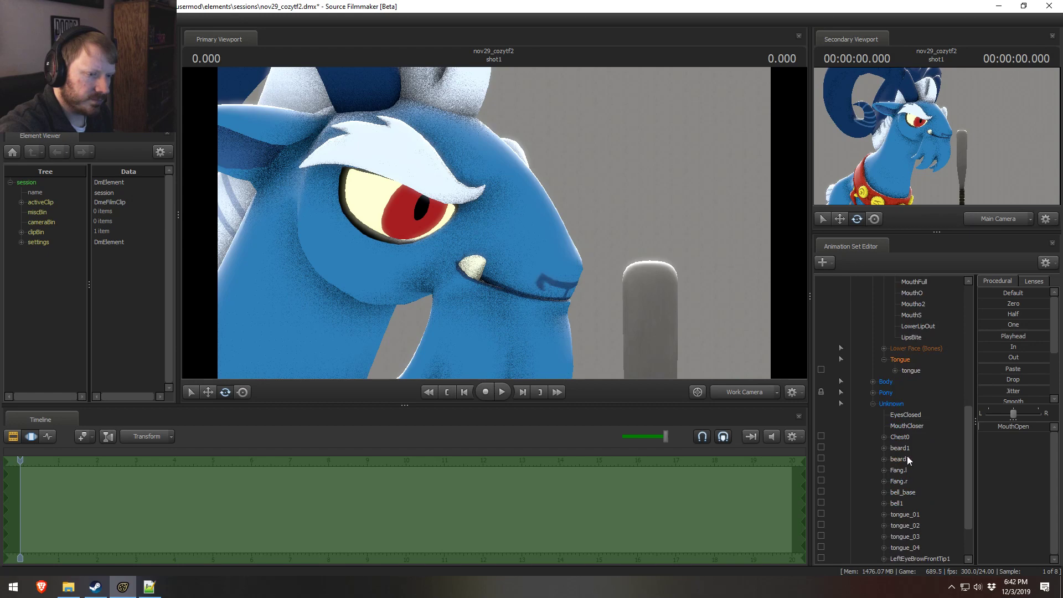
Step: Select MouthCloser under Unknown, return to the groups file in Notepad++, and rename the MouthClose entry to MouthCloser
{"action": "left_click", "coordinate": [912, 426]}
{"action": "key", "text": "alt+Tab"}
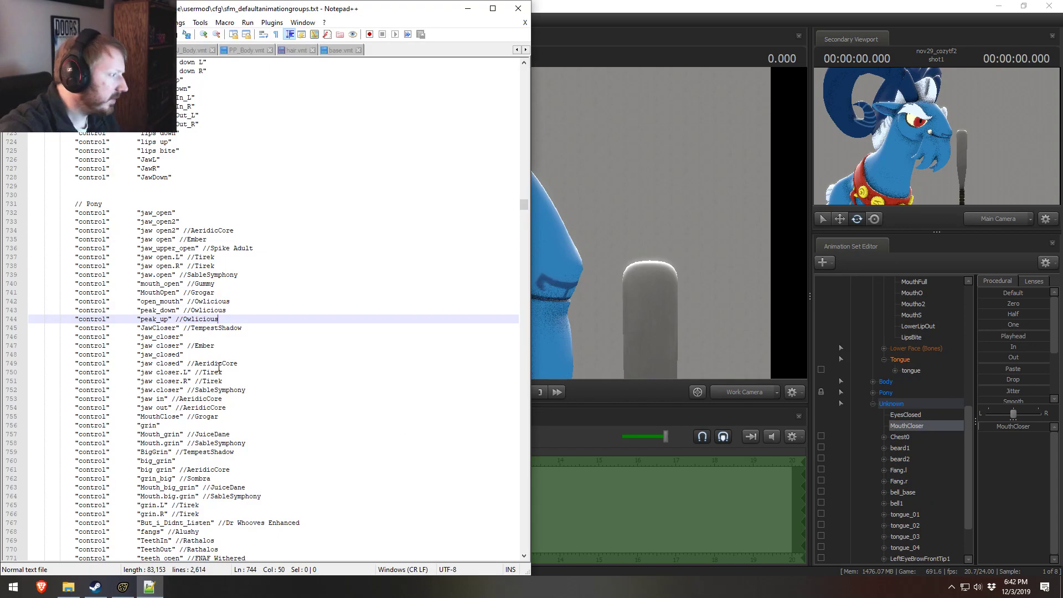
{"action": "left_click", "coordinate": [170, 328]}
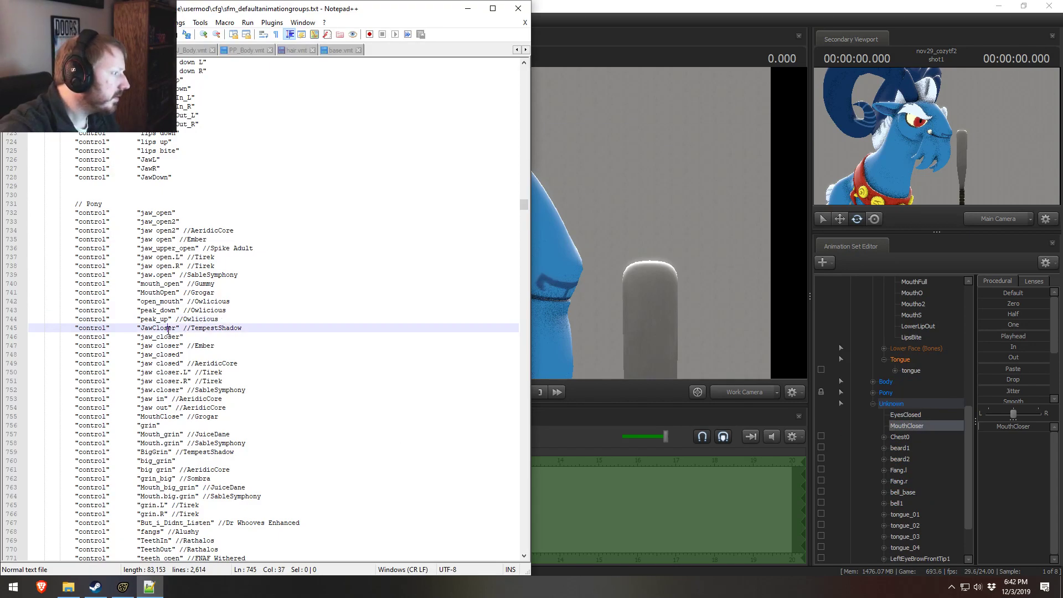
{"action": "double_click", "coordinate": [170, 329]}
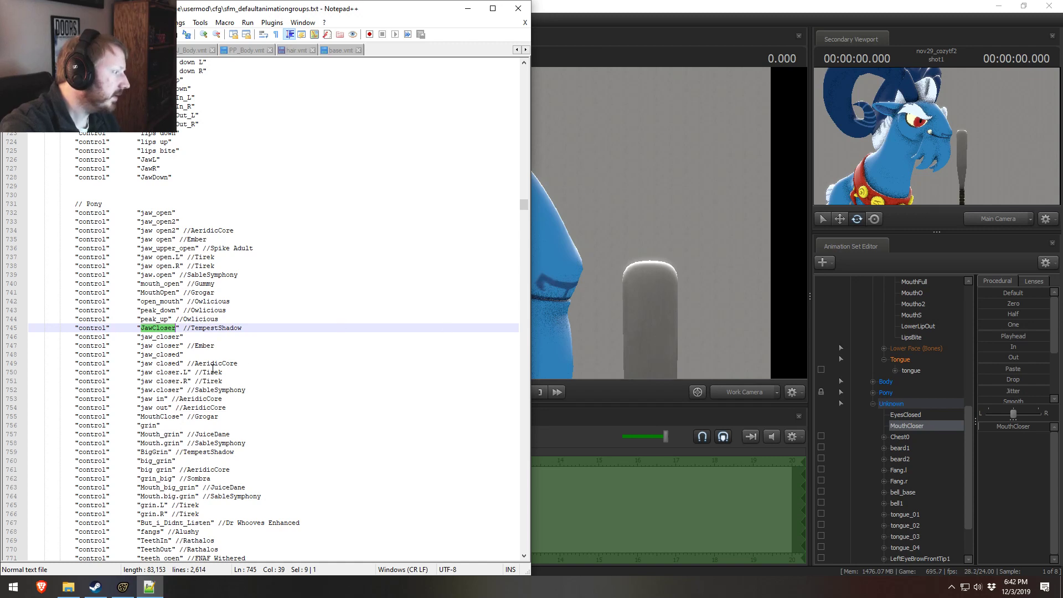
{"action": "left_click", "coordinate": [172, 382]}
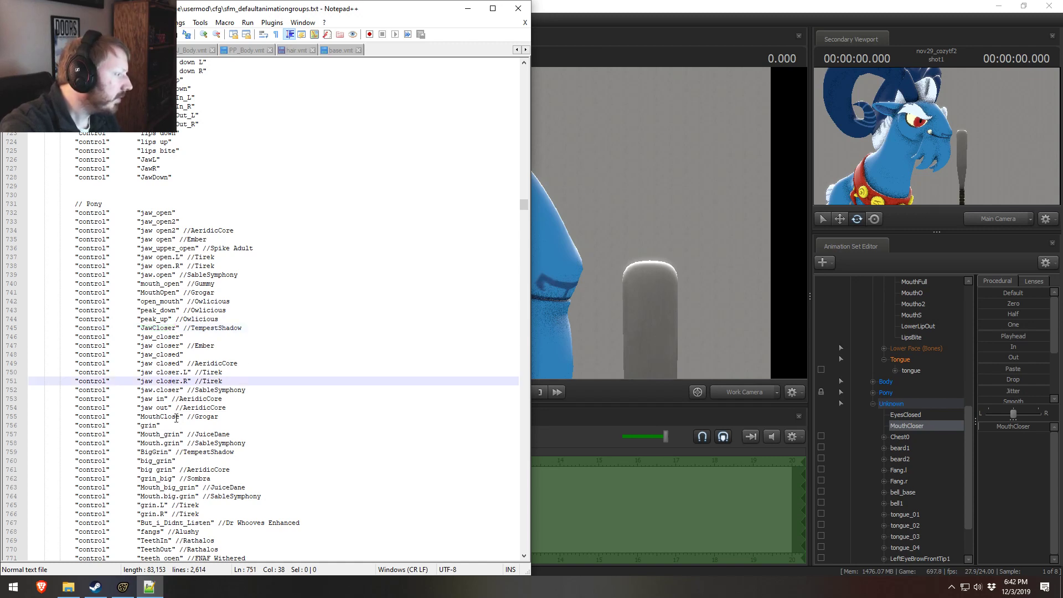
{"action": "left_click", "coordinate": [177, 417]}
{"action": "type", "text": "r"}
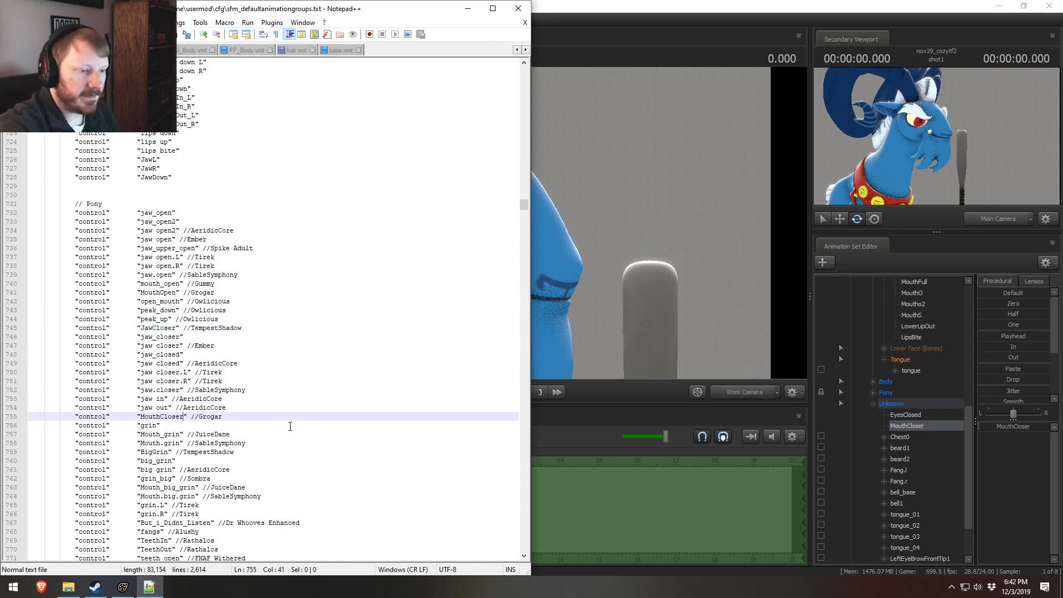
Step: Duplicate AeridicCore's "eye closer right" entry among the eye closing controls and rename the copy EyesClosed
{"action": "left_click", "coordinate": [260, 363]}
{"action": "scroll", "coordinate": [222, 360], "scroll_direction": "up", "scroll_amount": 20}
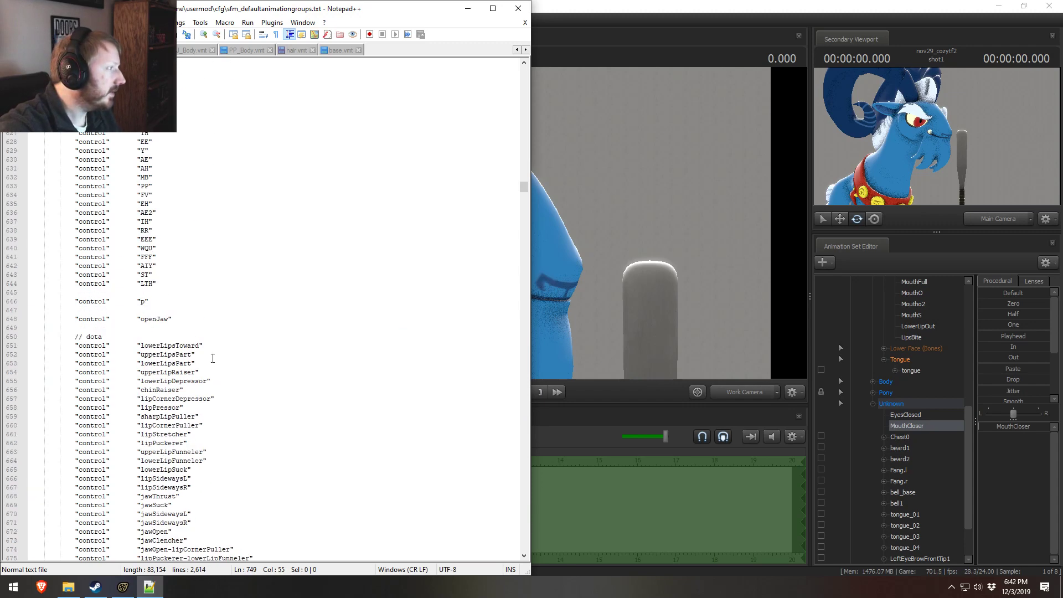
{"action": "scroll", "coordinate": [212, 358], "scroll_direction": "up", "scroll_amount": 20}
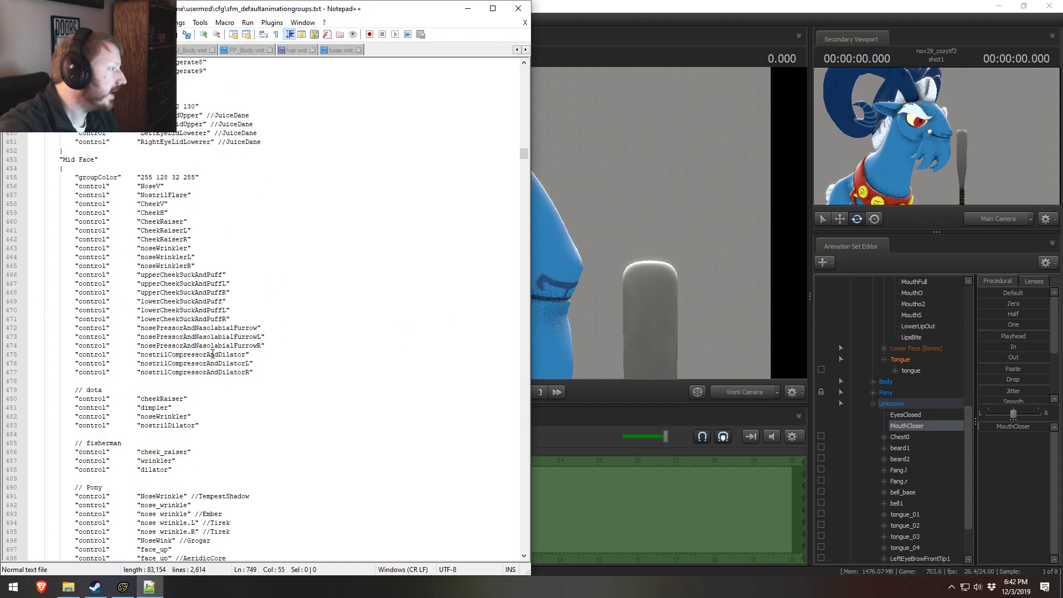
{"action": "scroll", "coordinate": [212, 354], "scroll_direction": "up", "scroll_amount": 5}
{"action": "scroll", "coordinate": [213, 353], "scroll_direction": "up", "scroll_amount": 19}
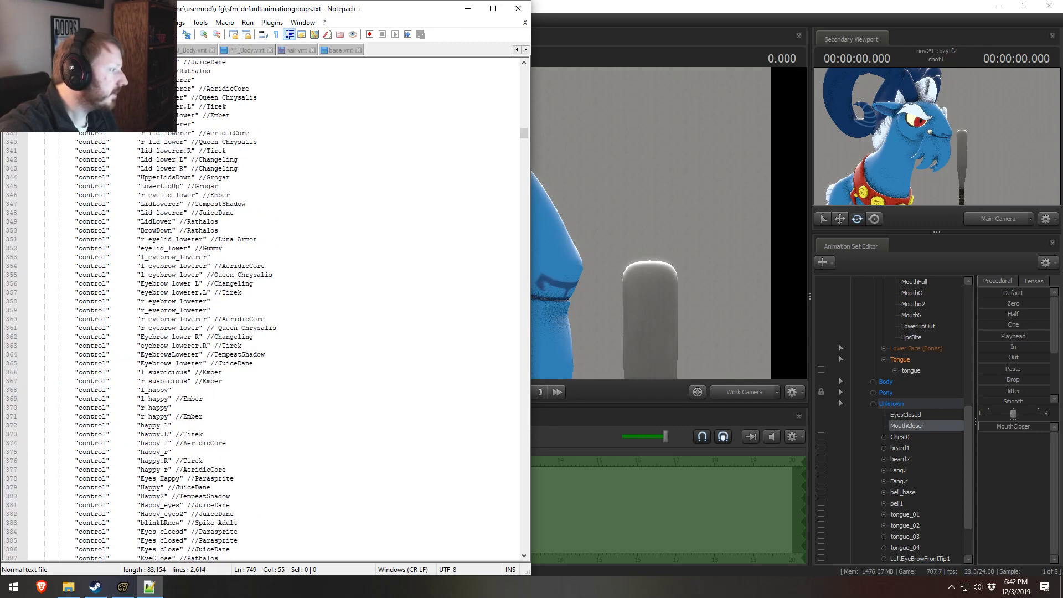
{"action": "scroll", "coordinate": [187, 313], "scroll_direction": "down", "scroll_amount": 4}
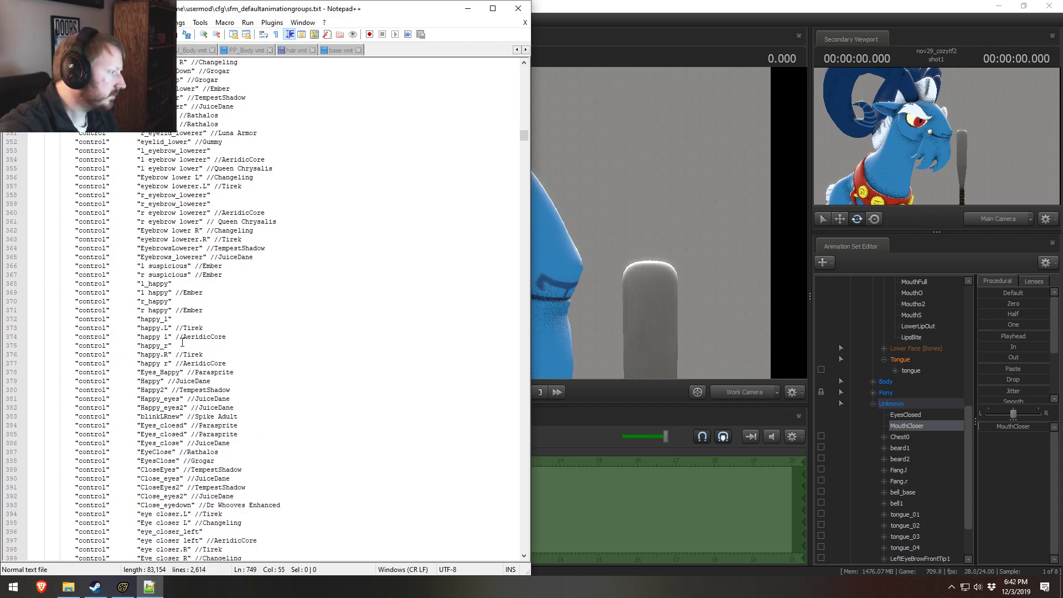
{"action": "scroll", "coordinate": [188, 340], "scroll_direction": "up", "scroll_amount": 20}
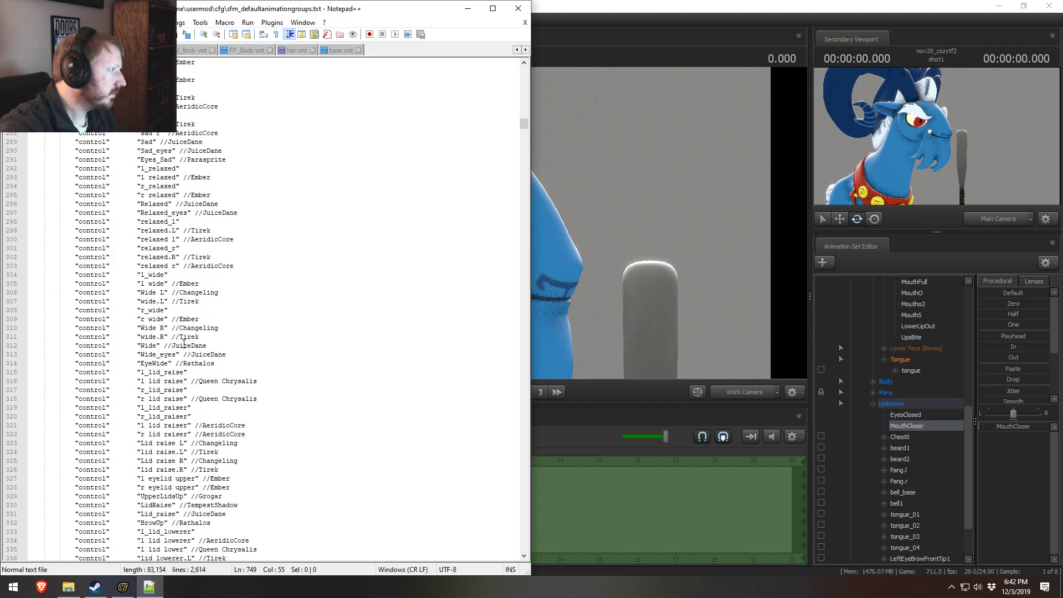
{"action": "scroll", "coordinate": [184, 343], "scroll_direction": "down", "scroll_amount": 20}
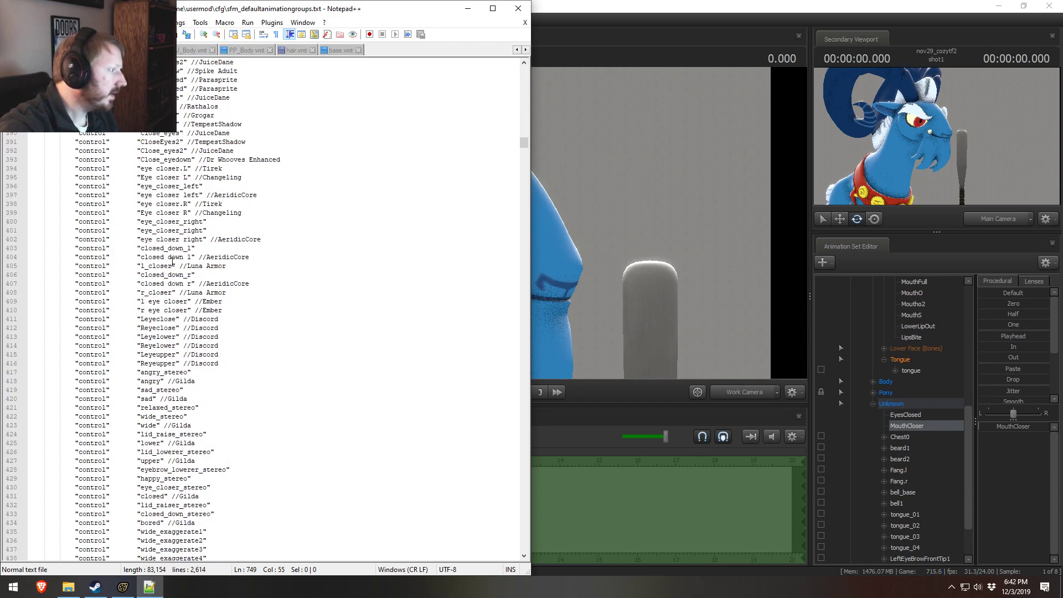
{"action": "left_click", "coordinate": [167, 241]}
{"action": "key", "text": "ctrl+d"}
{"action": "double_click", "coordinate": [165, 248]}
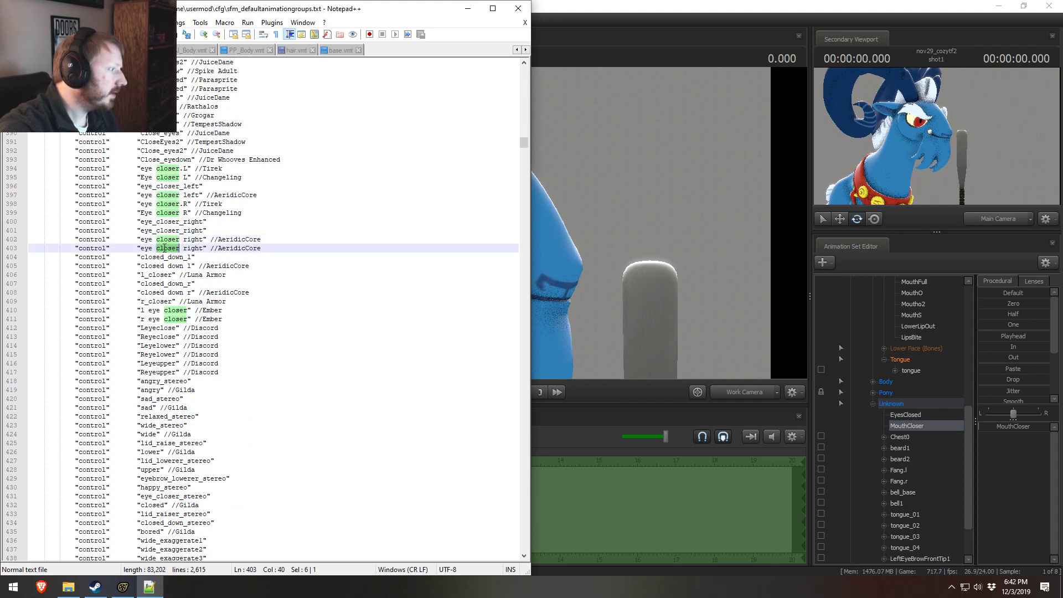
{"action": "left_click_drag", "start_coordinate": [197, 248], "coordinate": [143, 249]}
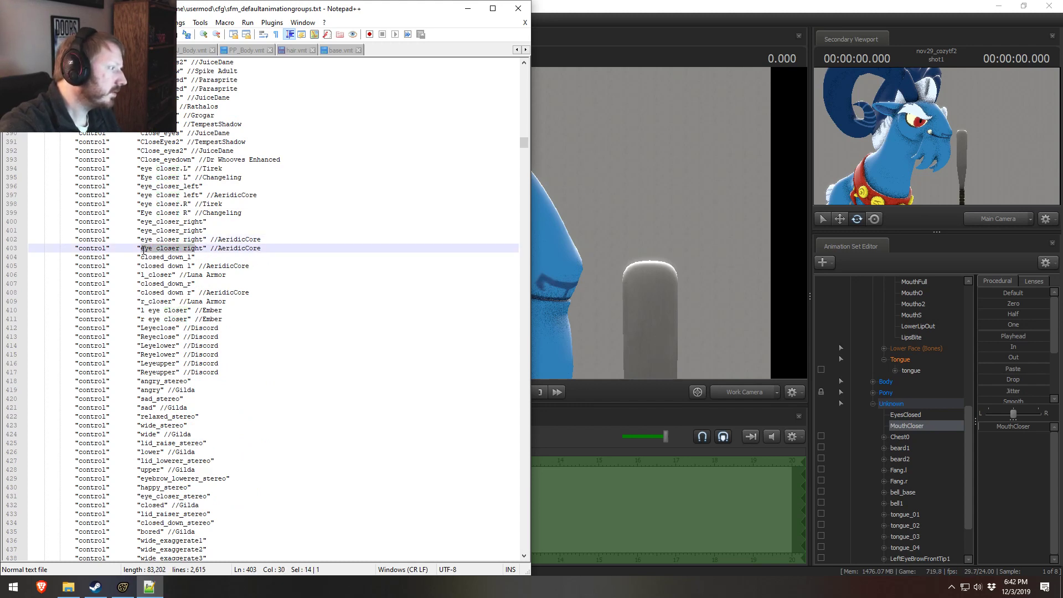
{"action": "key", "text": "Delete"}
{"action": "key", "text": "Delete"}
{"action": "key", "text": "Delete"}
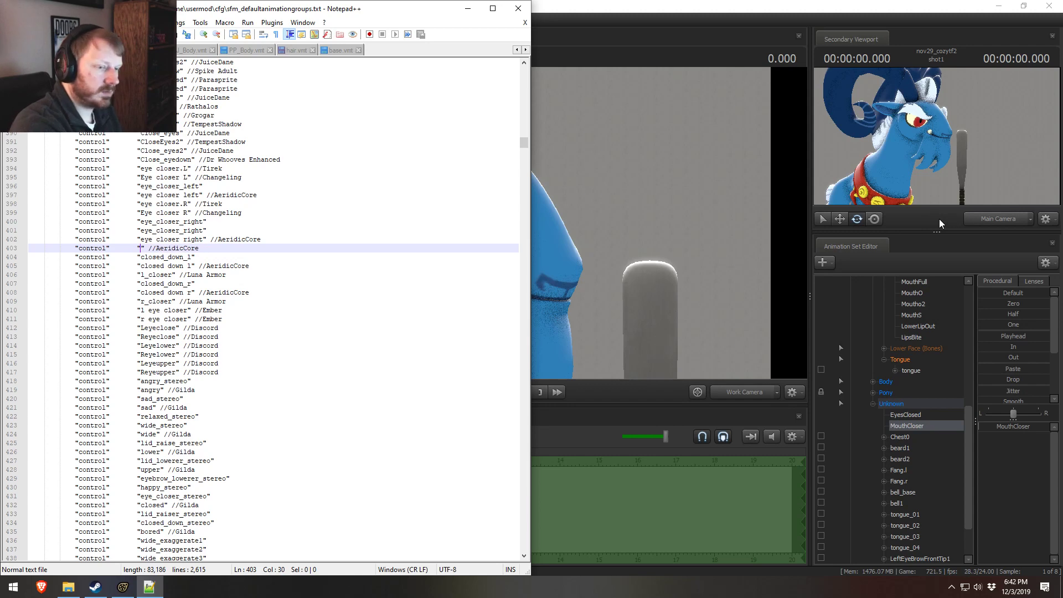
{"action": "type", "text": "EyesClosed"}
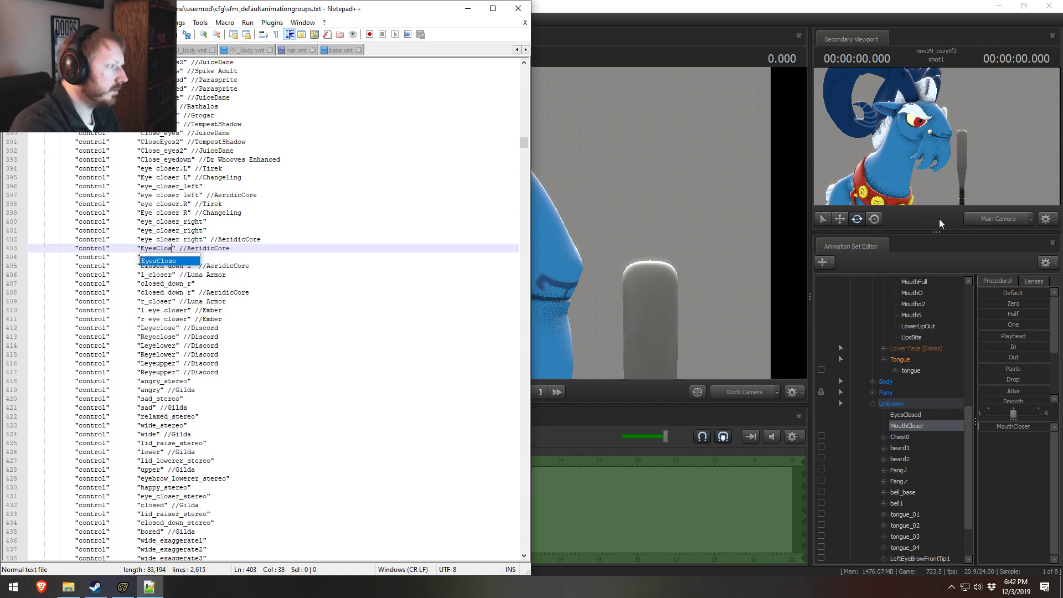
Step: Replace the AeridicCore comment on the EyesClosed entry with Grogar
{"action": "double_click", "coordinate": [217, 250]}
{"action": "type", "text": "Grogare"}
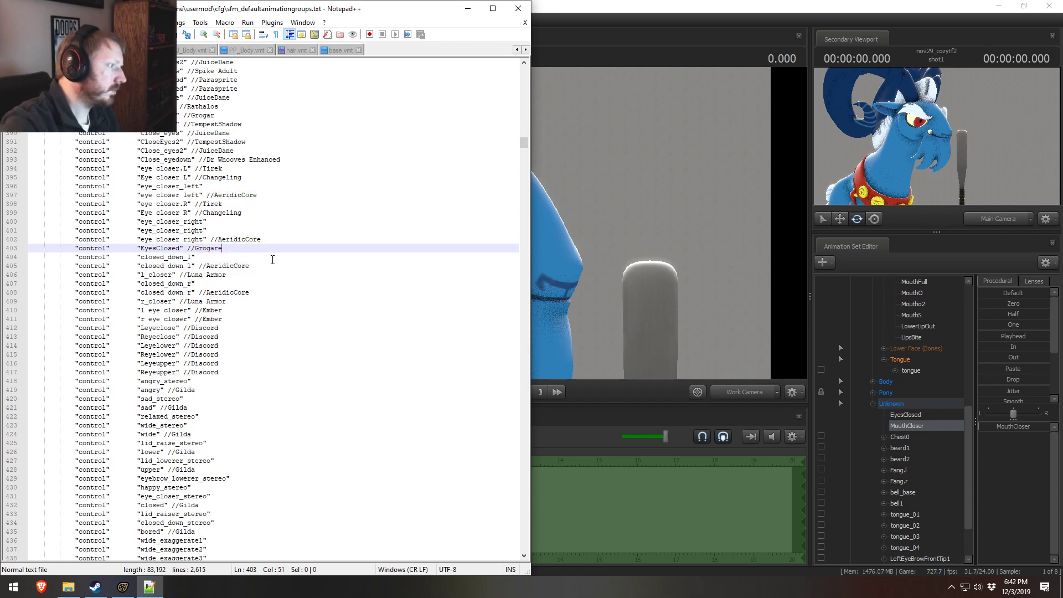
{"action": "key", "text": "BackSpace"}
{"action": "left_click", "coordinate": [272, 259]}
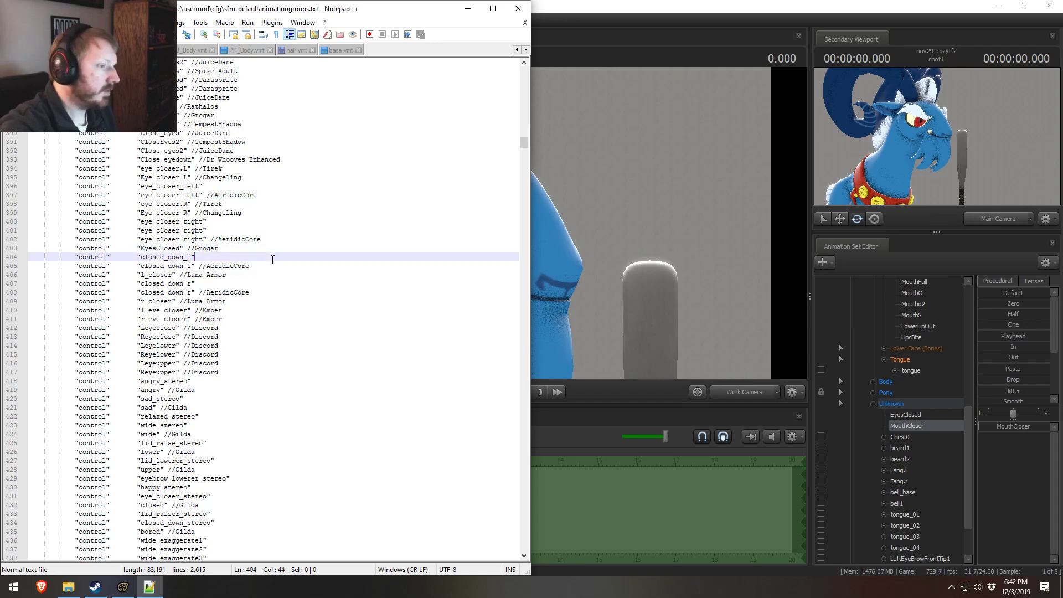
Step: Return to Source Filmmaker and rebuild Grogar's control groups with the MouthCloser and EyesClosed entries
{"action": "scroll", "coordinate": [925, 374], "scroll_direction": "up", "scroll_amount": 8}
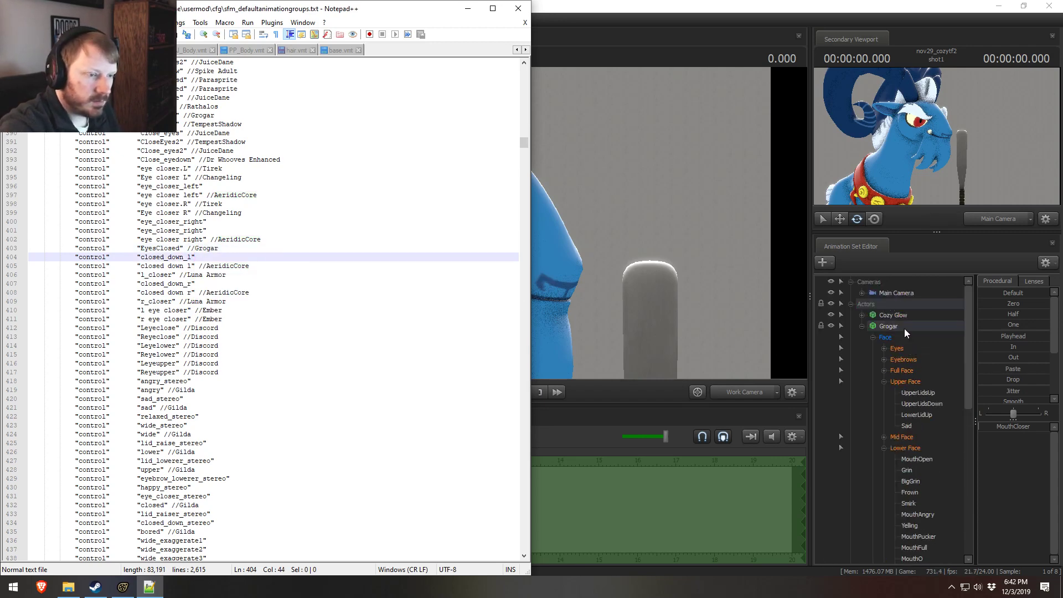
{"action": "right_click", "coordinate": [904, 330]}
{"action": "mouse_move", "coordinate": [938, 435]}
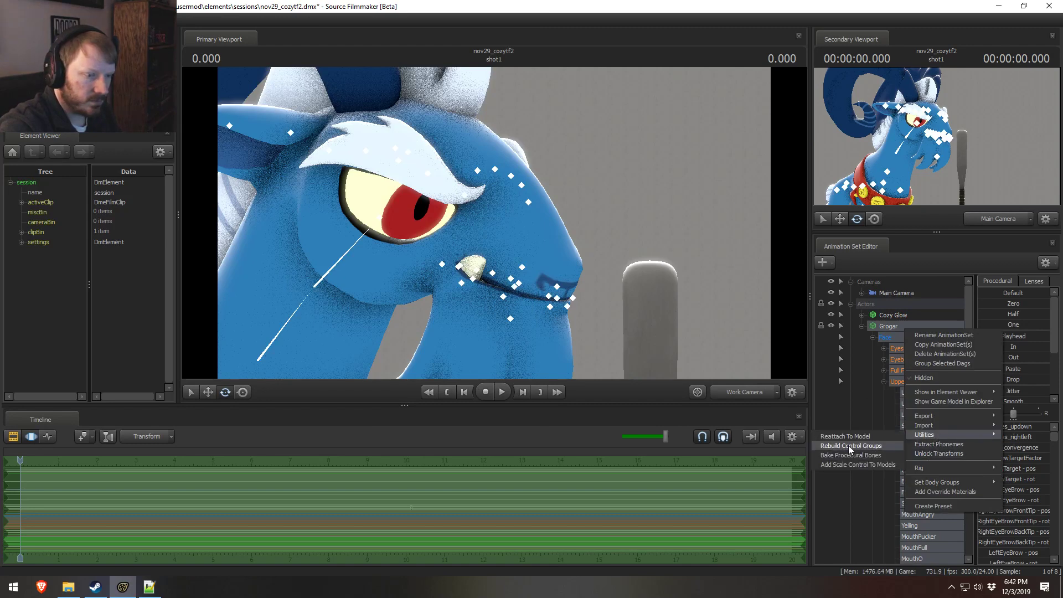
{"action": "left_click", "coordinate": [848, 445]}
Step: Select LeftEyeBrowFrontTip1 under Unknown, try moving the bone in the viewport, and undo the move
{"action": "scroll", "coordinate": [918, 438], "scroll_direction": "down", "scroll_amount": 8}
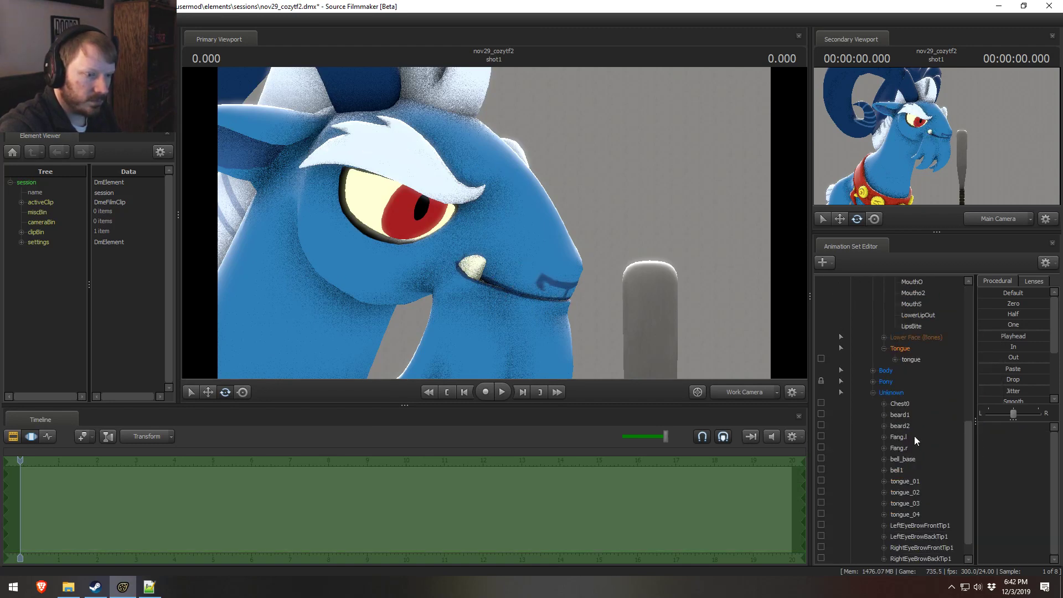
{"action": "scroll", "coordinate": [915, 507], "scroll_direction": "down", "scroll_amount": 1}
{"action": "left_click", "coordinate": [917, 503]}
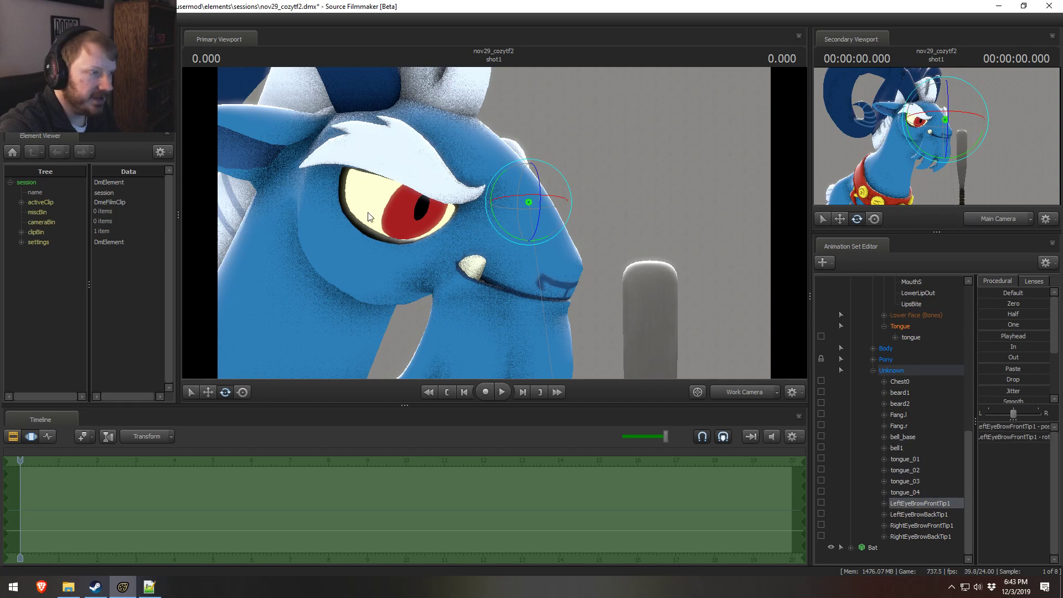
{"action": "key", "text": "f"}
{"action": "key", "text": "w"}
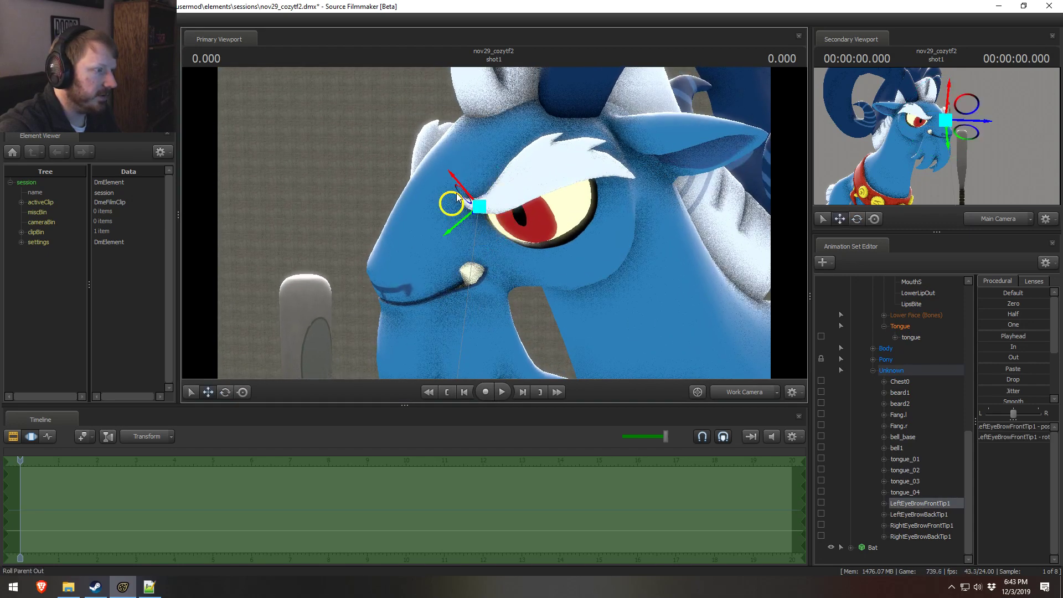
{"action": "left_click_drag", "start_coordinate": [465, 204], "coordinate": [358, 124]}
{"action": "key", "text": "ctrl+z"}
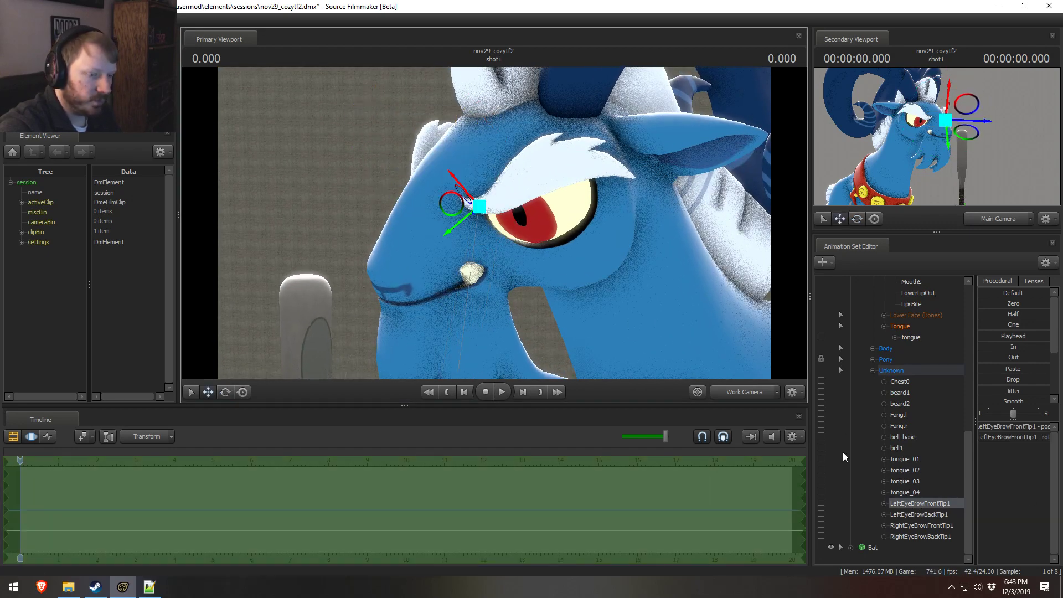
Step: Select Chest0 under Unknown and examine where the bone sits on Grogar's body
{"action": "left_click", "coordinate": [899, 382]}
{"action": "key", "text": "f"}
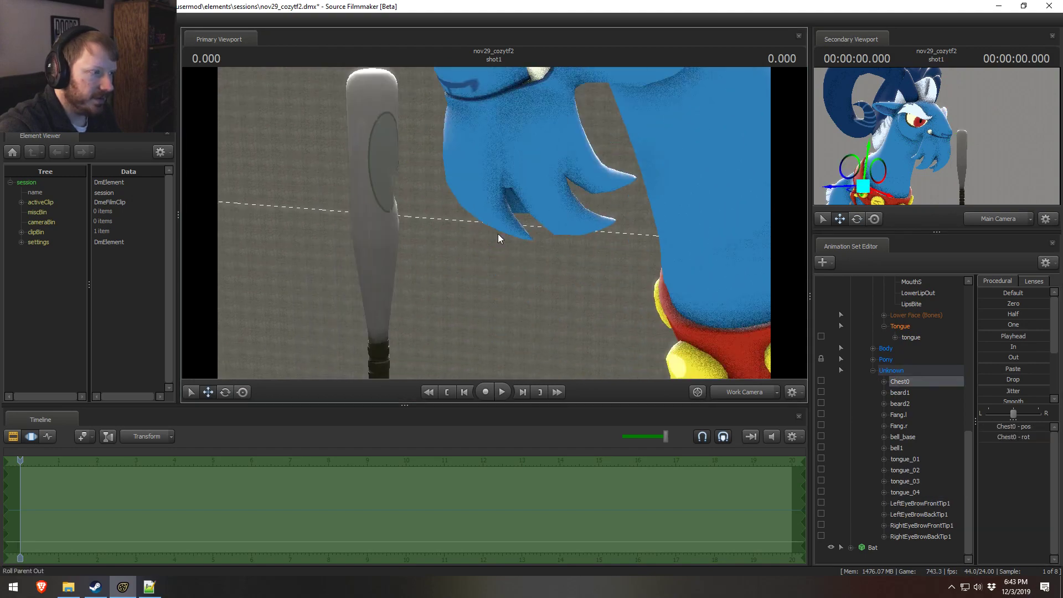
{"action": "key", "text": "a"}
{"action": "left_click_drag", "start_coordinate": [494, 223], "coordinate": [553, 219]}
{"action": "key", "text": "e"}
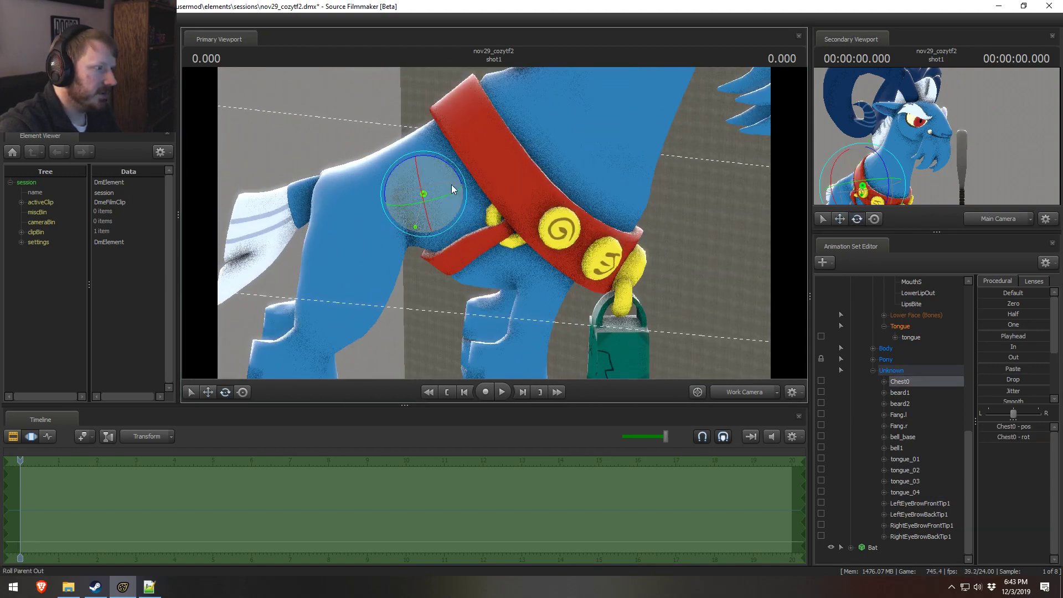
{"action": "left_click_drag", "start_coordinate": [456, 182], "coordinate": [391, 243]}
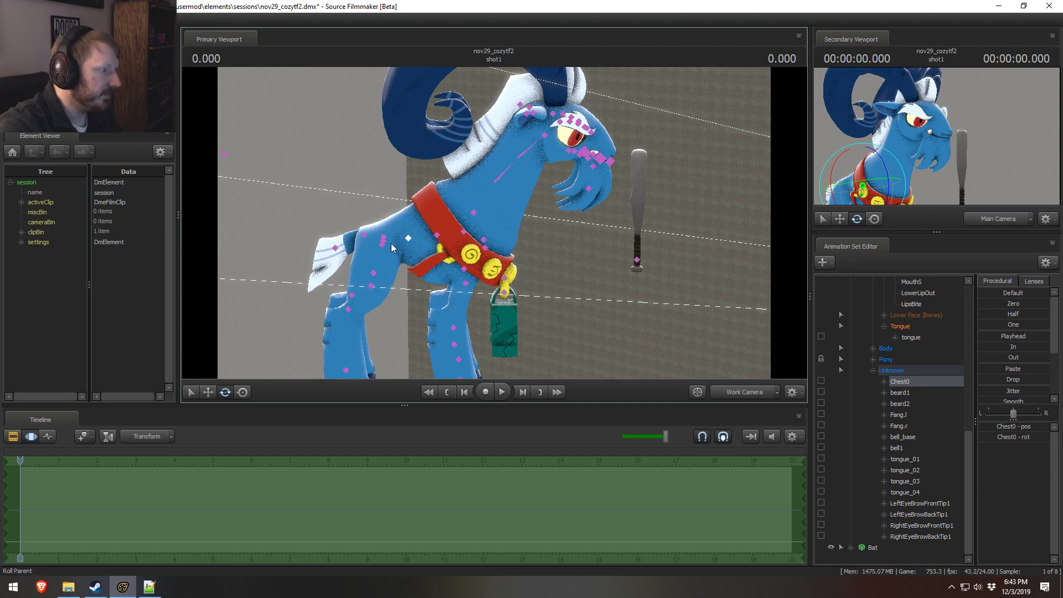
Step: Add Chest1, Chest2 and Neck to the Chest0 selection and rotate the bones together to test how Grogar's torso bends
{"action": "left_click", "coordinate": [438, 236]}
{"action": "left_click", "coordinate": [465, 233], "text": "ctrl"}
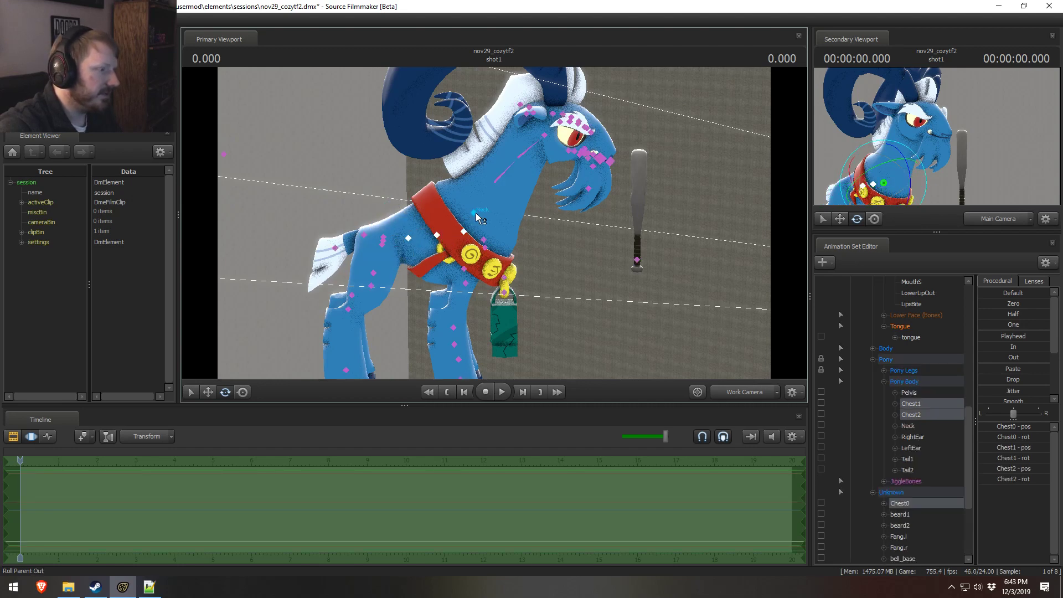
{"action": "left_click", "coordinate": [475, 213], "text": "ctrl"}
{"action": "left_click_drag", "start_coordinate": [504, 187], "coordinate": [496, 217]}
{"action": "right_click", "coordinate": [496, 217]}
{"action": "mouse_move", "coordinate": [536, 241]}
{"action": "left_click", "coordinate": [608, 249]}
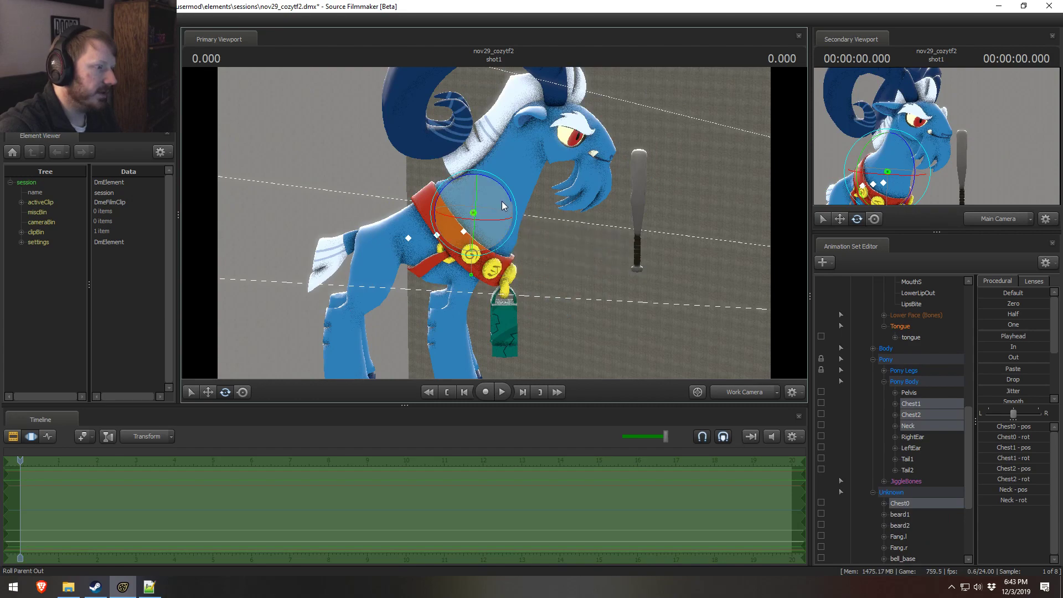
{"action": "left_click_drag", "start_coordinate": [515, 183], "coordinate": [370, 313]}
Step: Switch to the groups file in Notepad++ and examine the Body group's chest, neck and spine entries
{"action": "key", "text": "alt+Tab"}
{"action": "key", "text": "shift+Down"}
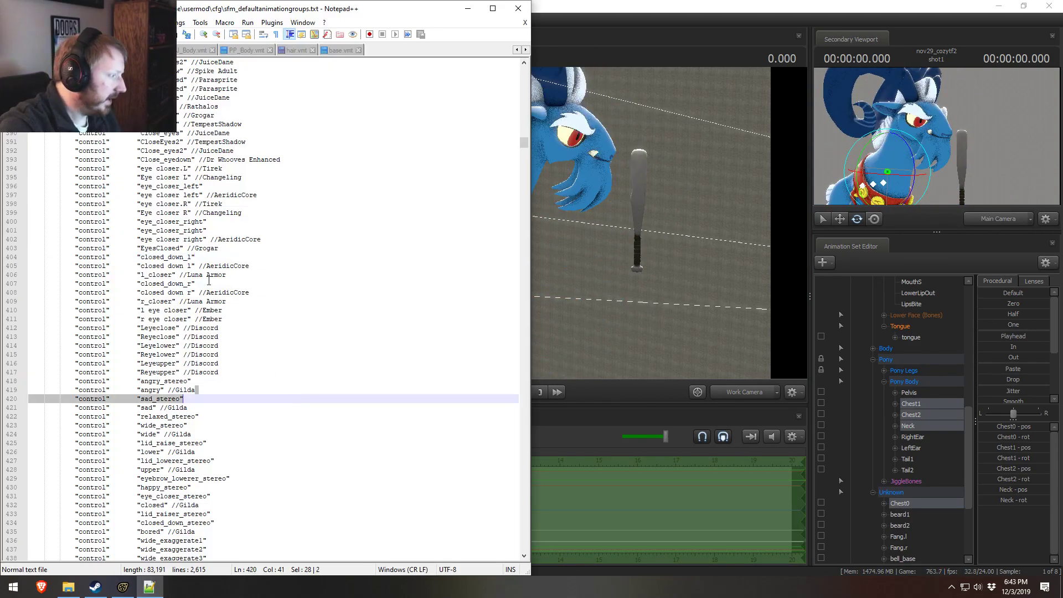
{"action": "scroll", "coordinate": [299, 359], "scroll_direction": "down", "scroll_amount": 20}
{"action": "scroll", "coordinate": [287, 360], "scroll_direction": "down", "scroll_amount": 20}
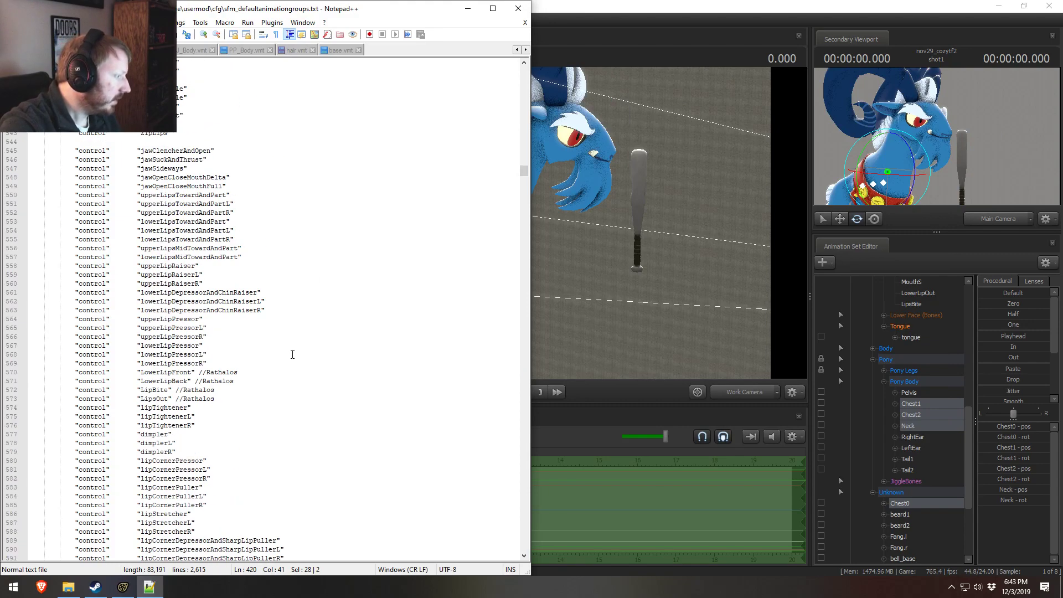
{"action": "scroll", "coordinate": [264, 364], "scroll_direction": "down", "scroll_amount": 20}
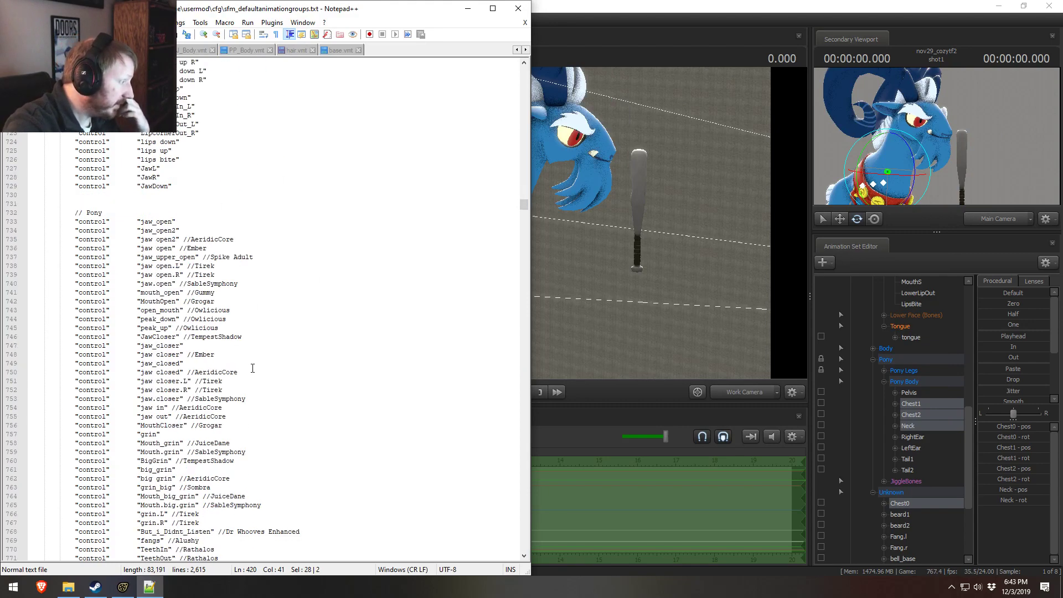
{"action": "scroll", "coordinate": [271, 382], "scroll_direction": "down", "scroll_amount": 17}
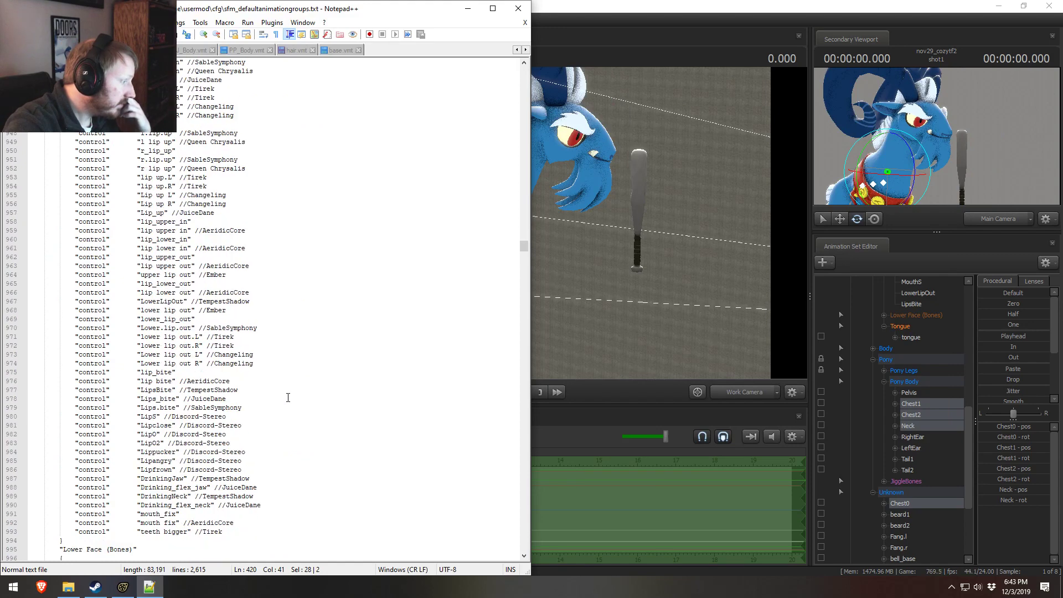
{"action": "scroll", "coordinate": [528, 457], "scroll_direction": "down", "scroll_amount": 20}
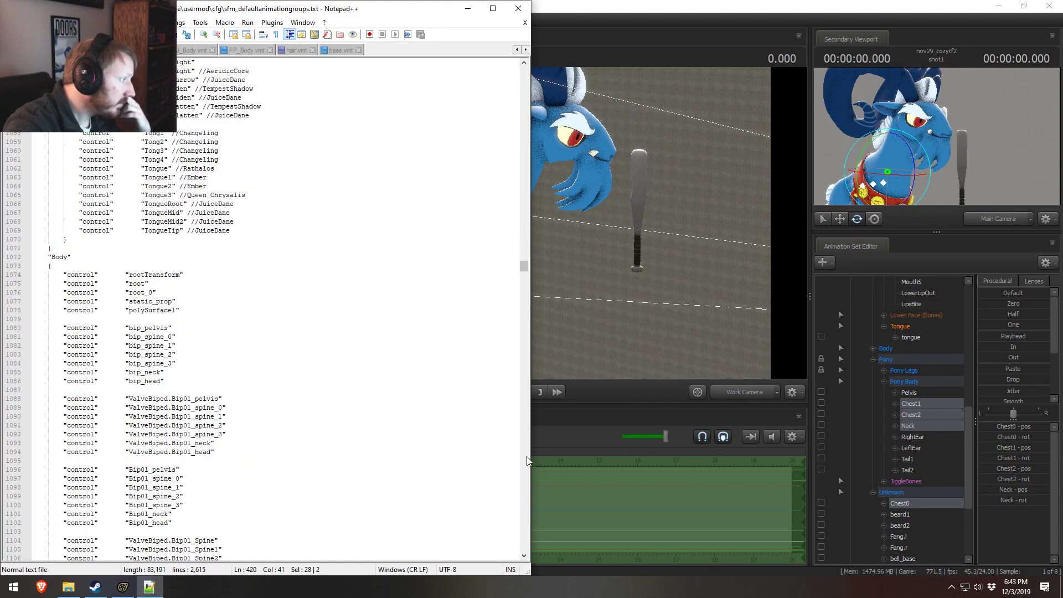
{"action": "scroll", "coordinate": [528, 460], "scroll_direction": "down", "scroll_amount": 9}
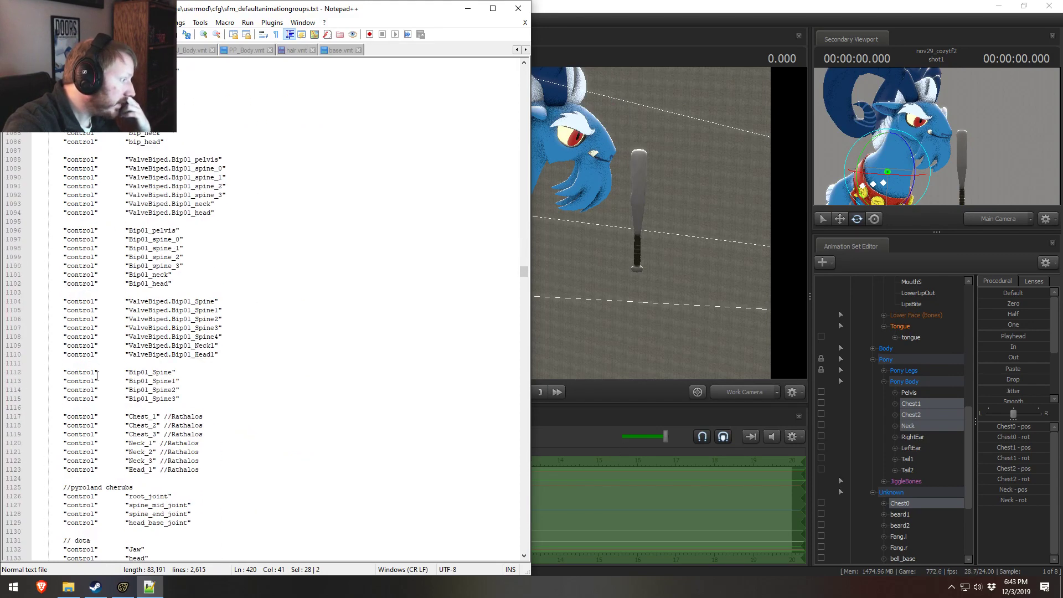
{"action": "left_click", "coordinate": [139, 425]}
{"action": "scroll", "coordinate": [143, 425], "scroll_direction": "down", "scroll_amount": 15}
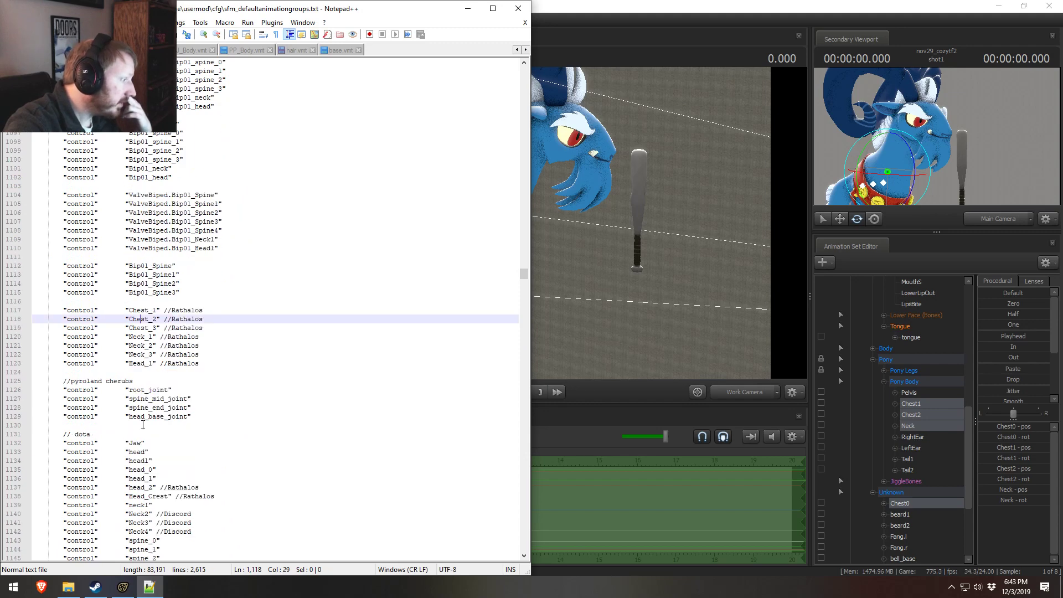
{"action": "scroll", "coordinate": [143, 424], "scroll_direction": "up", "scroll_amount": 20}
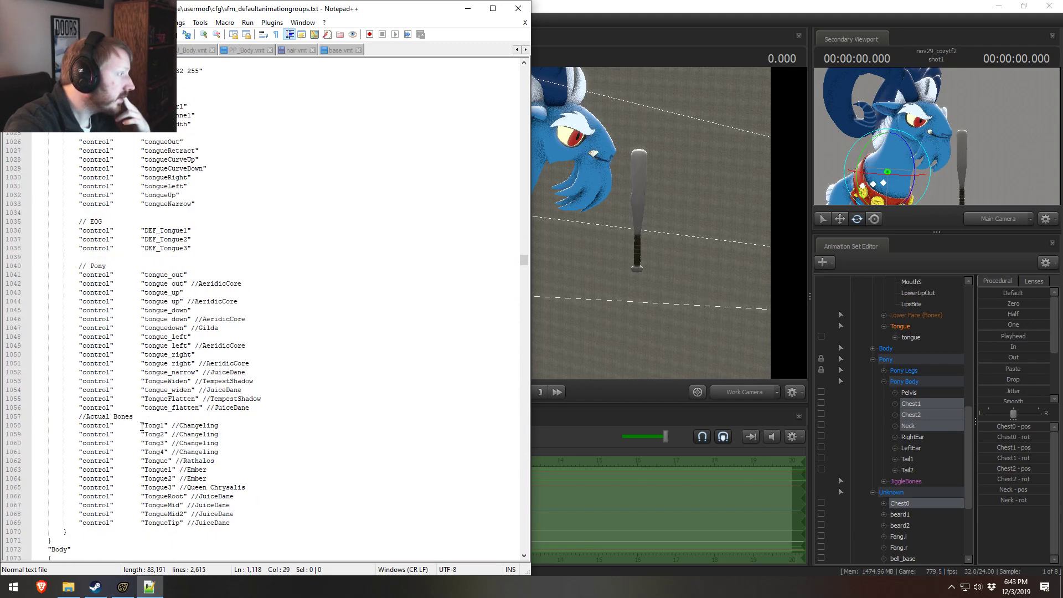
{"action": "scroll", "coordinate": [142, 426], "scroll_direction": "up", "scroll_amount": 6}
{"action": "scroll", "coordinate": [142, 427], "scroll_direction": "down", "scroll_amount": 19}
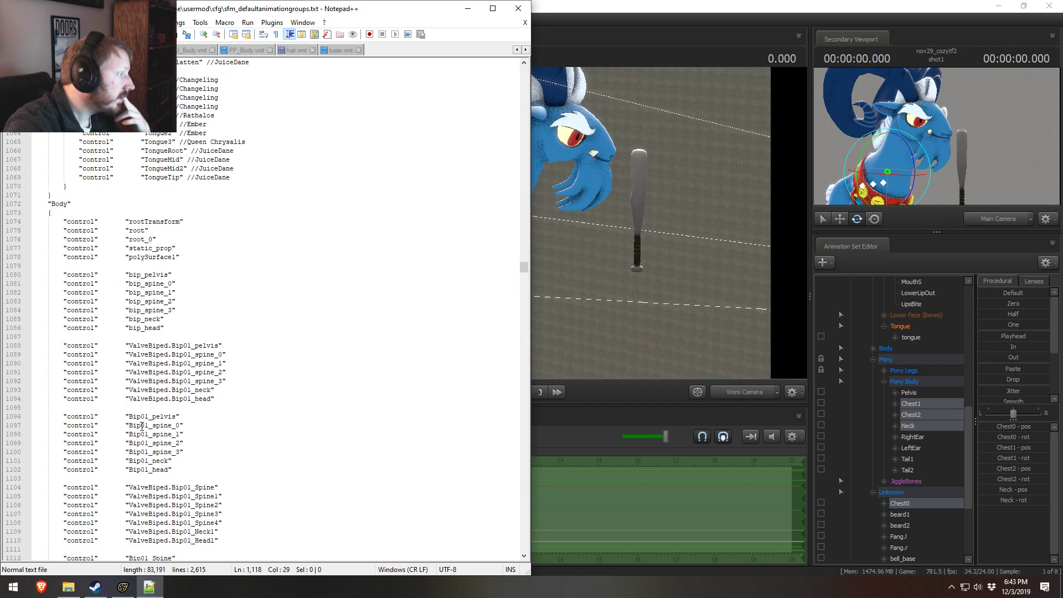
{"action": "scroll", "coordinate": [142, 427], "scroll_direction": "down", "scroll_amount": 17}
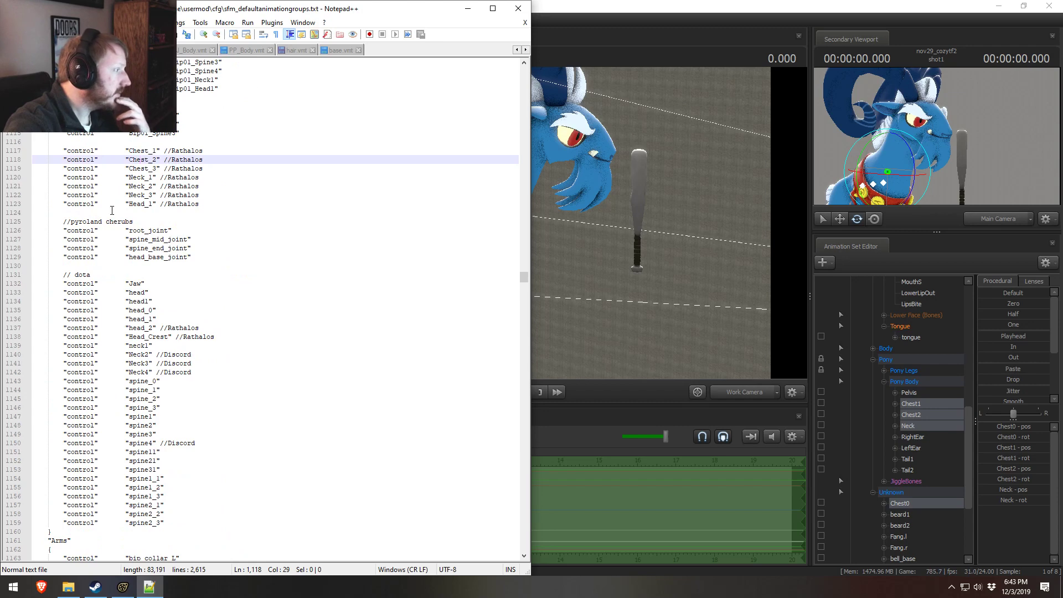
{"action": "scroll", "coordinate": [112, 210], "scroll_direction": "down", "scroll_amount": 9}
{"action": "scroll", "coordinate": [119, 261], "scroll_direction": "up", "scroll_amount": 12}
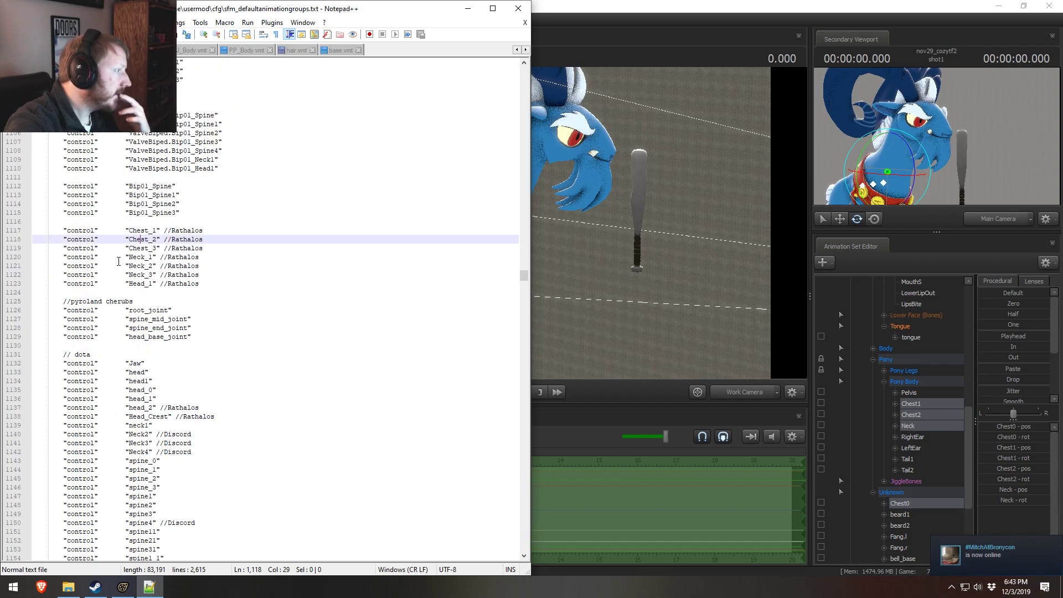
{"action": "scroll", "coordinate": [118, 261], "scroll_direction": "up", "scroll_amount": 18}
{"action": "scroll", "coordinate": [148, 355], "scroll_direction": "down", "scroll_amount": 20}
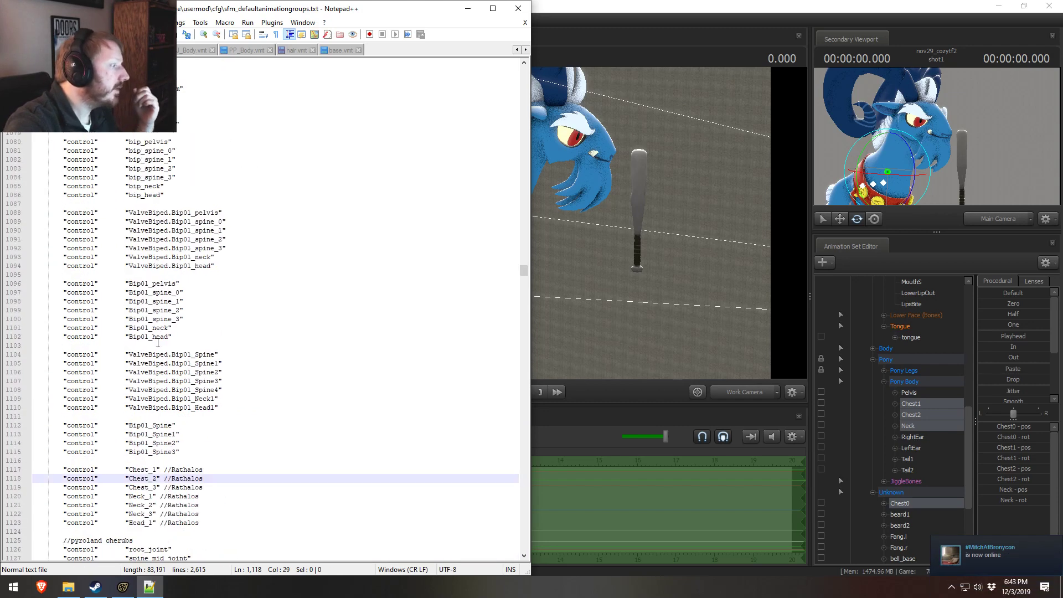
Step: Look through the Pony group's subgroups for the existing Chest1 and Chest2 entries
{"action": "scroll", "coordinate": [148, 355], "scroll_direction": "down", "scroll_amount": 20}
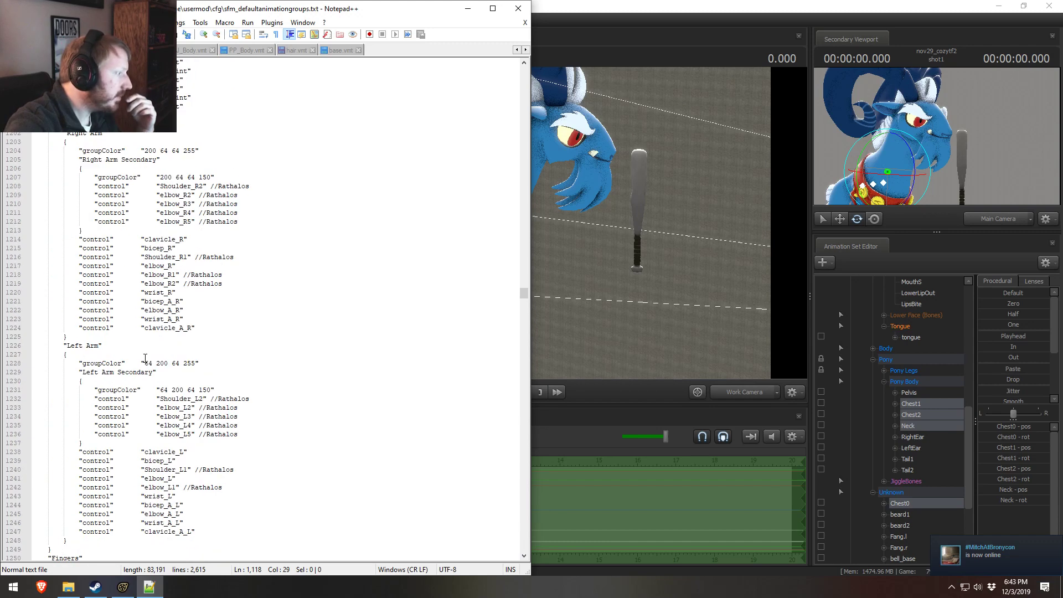
{"action": "scroll", "coordinate": [140, 375], "scroll_direction": "down", "scroll_amount": 20}
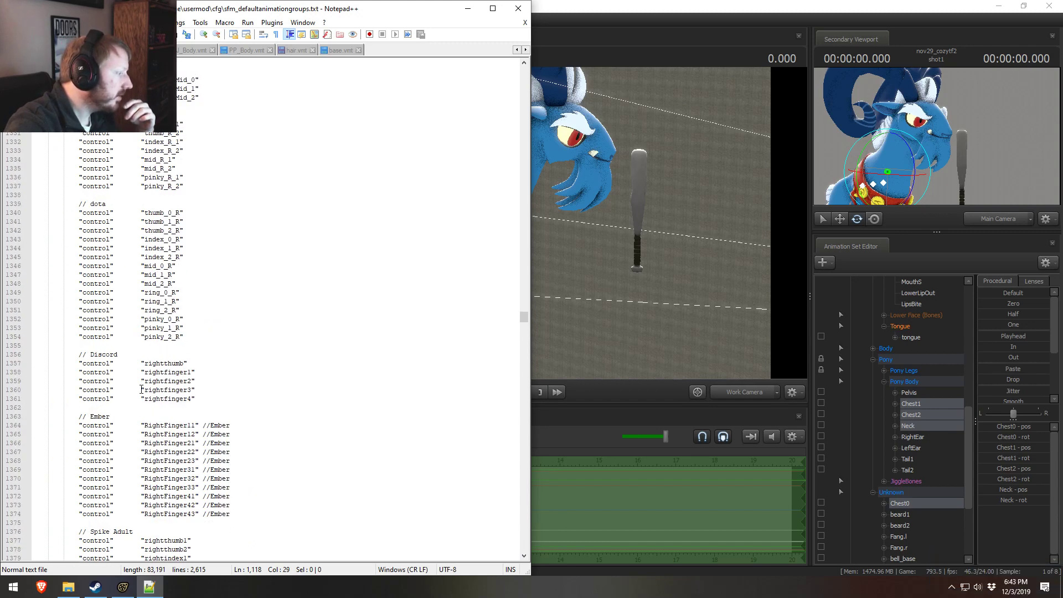
{"action": "scroll", "coordinate": [141, 389], "scroll_direction": "down", "scroll_amount": 7}
{"action": "scroll", "coordinate": [142, 390], "scroll_direction": "down", "scroll_amount": 20}
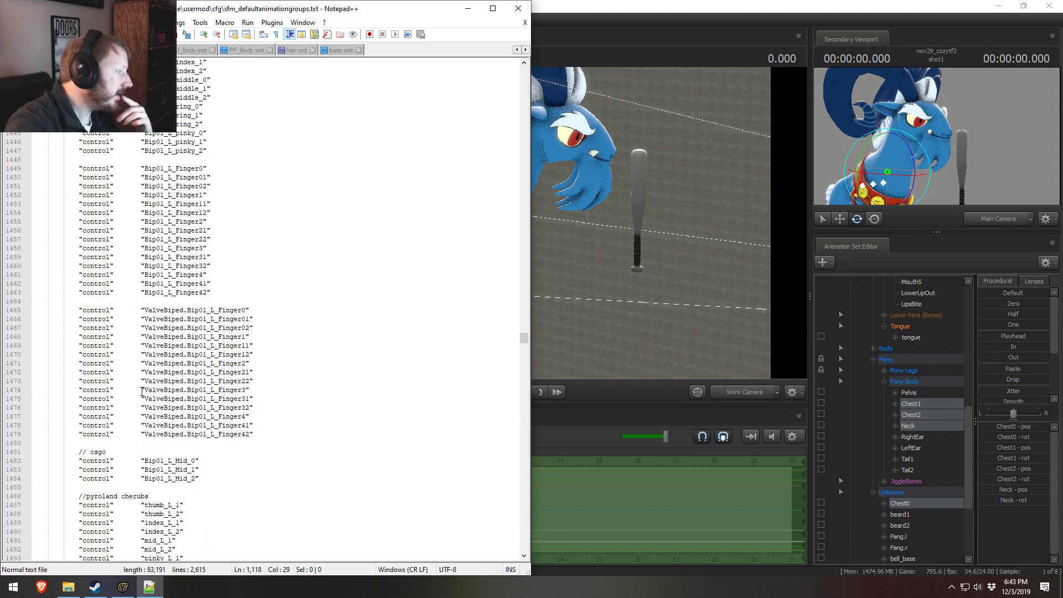
{"action": "scroll", "coordinate": [140, 399], "scroll_direction": "down", "scroll_amount": 20}
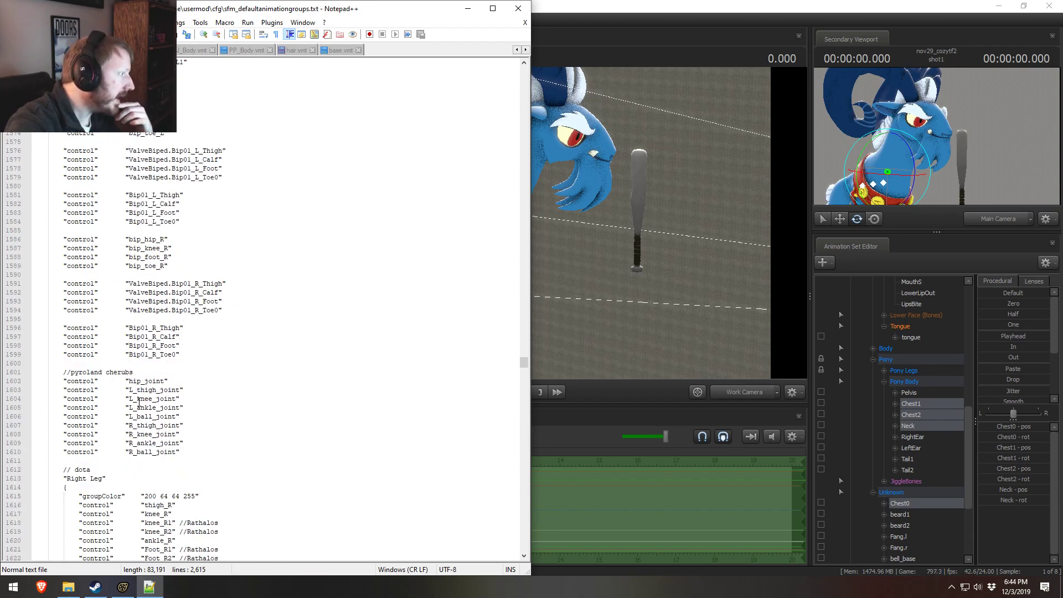
{"action": "scroll", "coordinate": [137, 403], "scroll_direction": "down", "scroll_amount": 19}
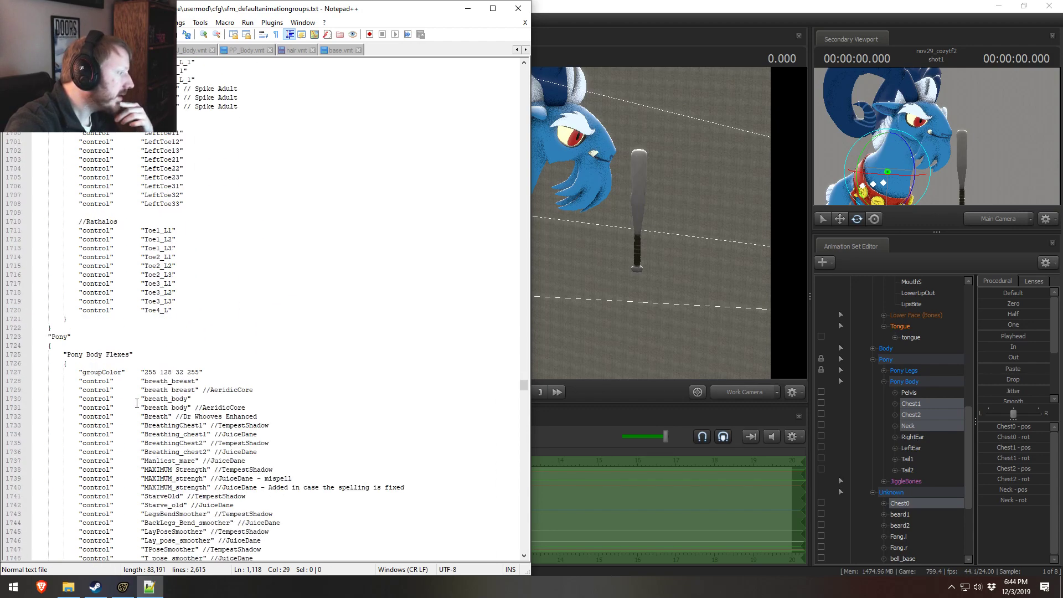
{"action": "scroll", "coordinate": [130, 250], "scroll_direction": "down", "scroll_amount": 14}
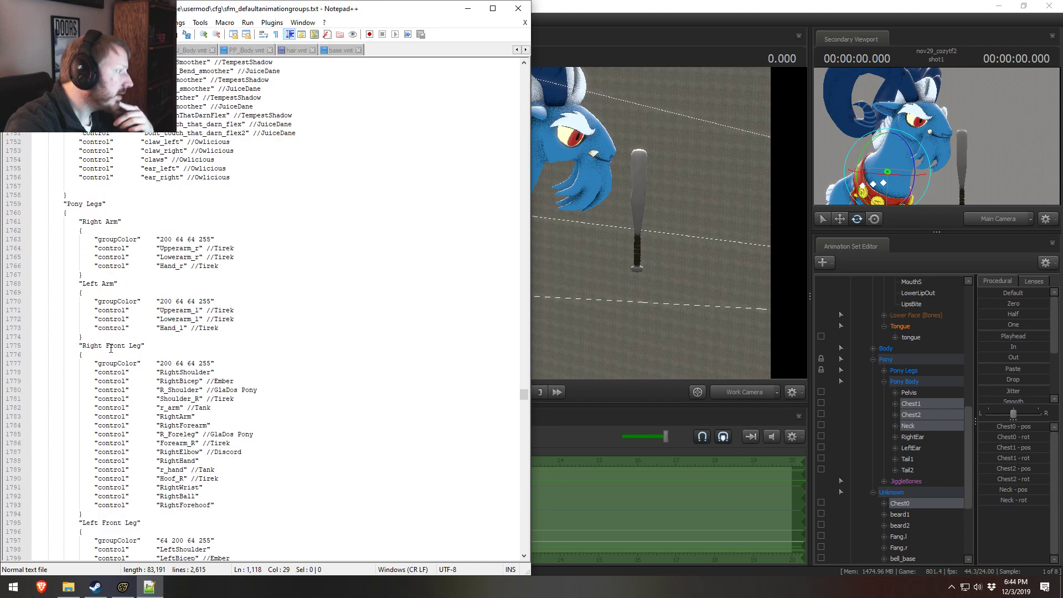
{"action": "scroll", "coordinate": [109, 322], "scroll_direction": "down", "scroll_amount": 20}
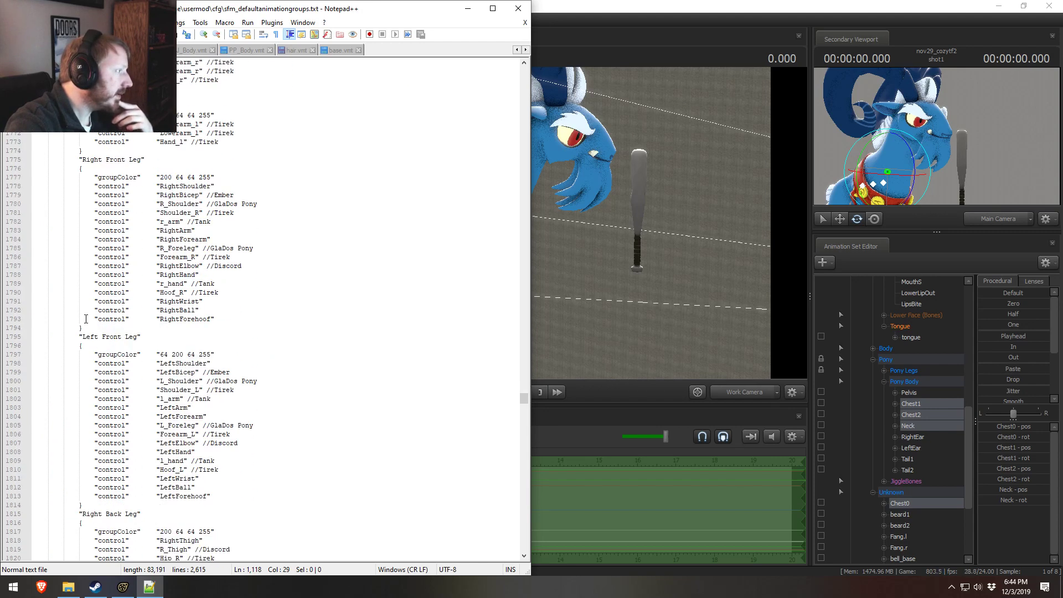
{"action": "scroll", "coordinate": [95, 320], "scroll_direction": "down", "scroll_amount": 20}
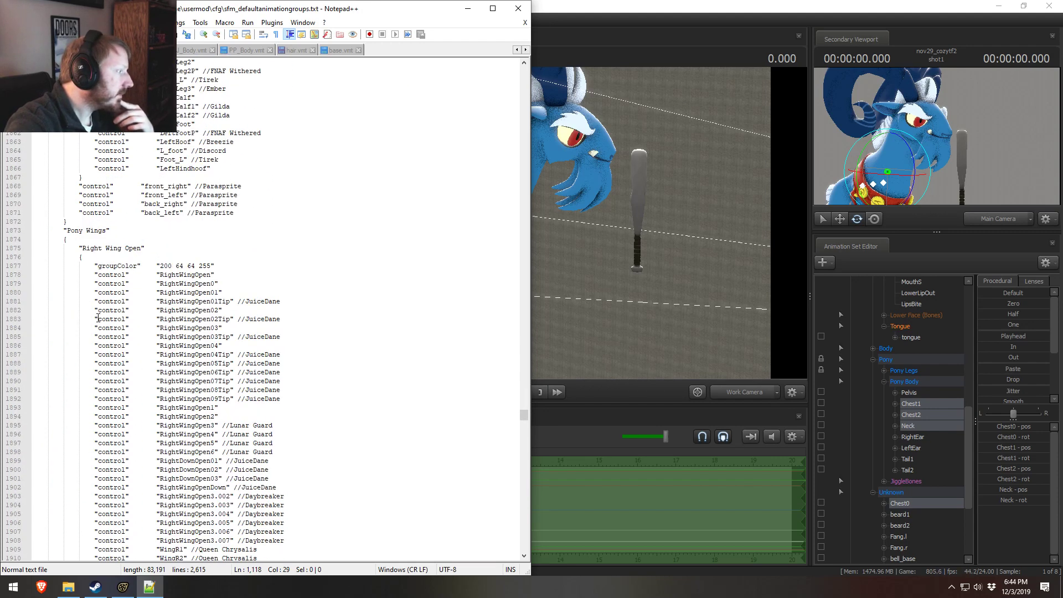
{"action": "scroll", "coordinate": [97, 333], "scroll_direction": "down", "scroll_amount": 20}
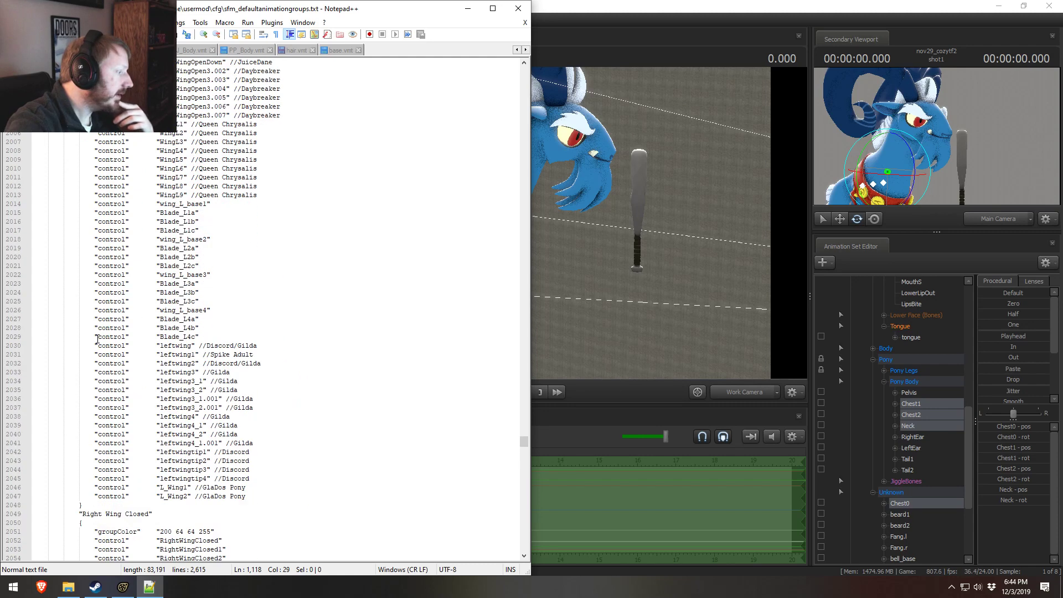
{"action": "scroll", "coordinate": [99, 338], "scroll_direction": "up", "scroll_amount": 9}
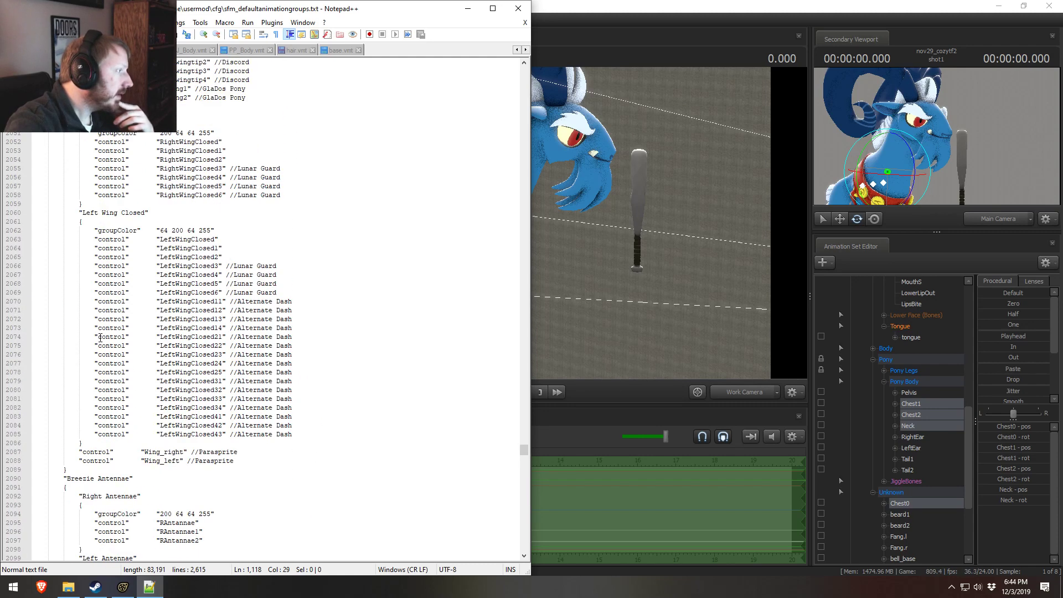
{"action": "scroll", "coordinate": [99, 338], "scroll_direction": "down", "scroll_amount": 19}
{"action": "scroll", "coordinate": [100, 338], "scroll_direction": "down", "scroll_amount": 3}
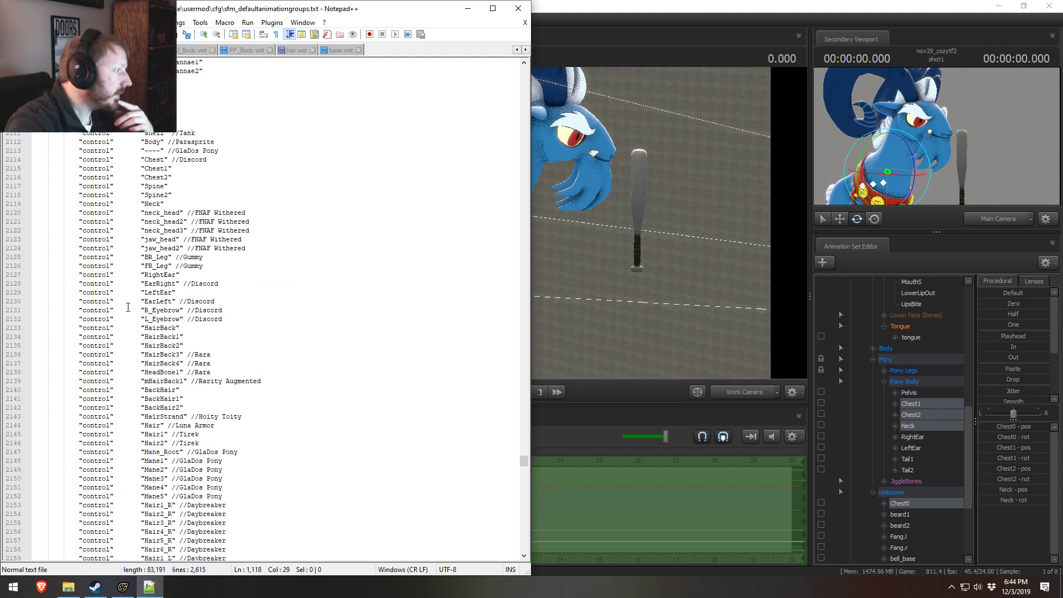
Step: Duplicate the Chest1 entry among the pony body controls, rename the first copy Chest0, and add the comment //Grogar
{"action": "left_click", "coordinate": [153, 167]}
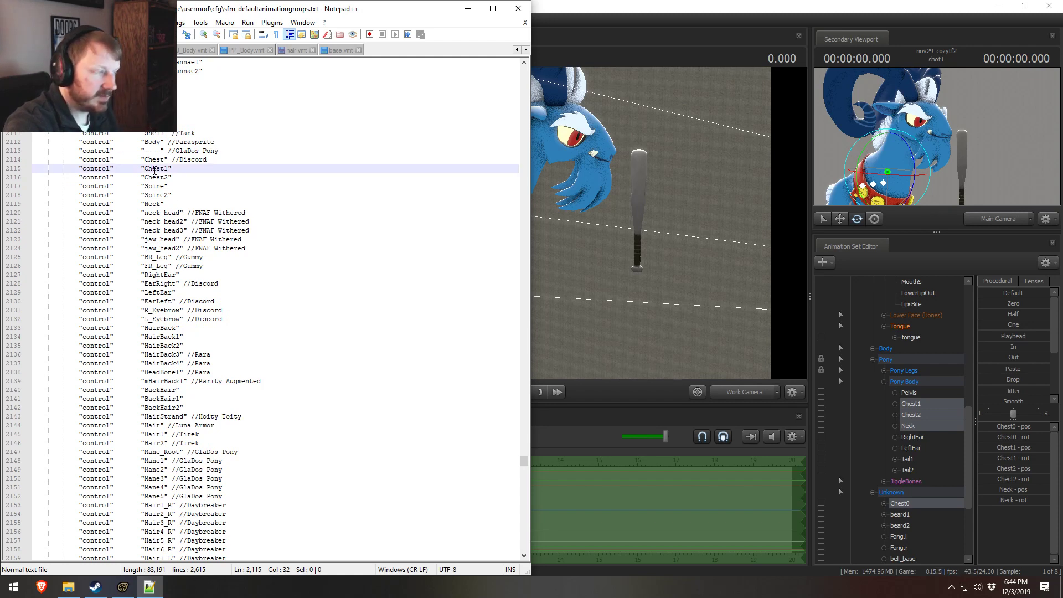
{"action": "key", "text": "ctrl+d"}
{"action": "type", "text": "0"}
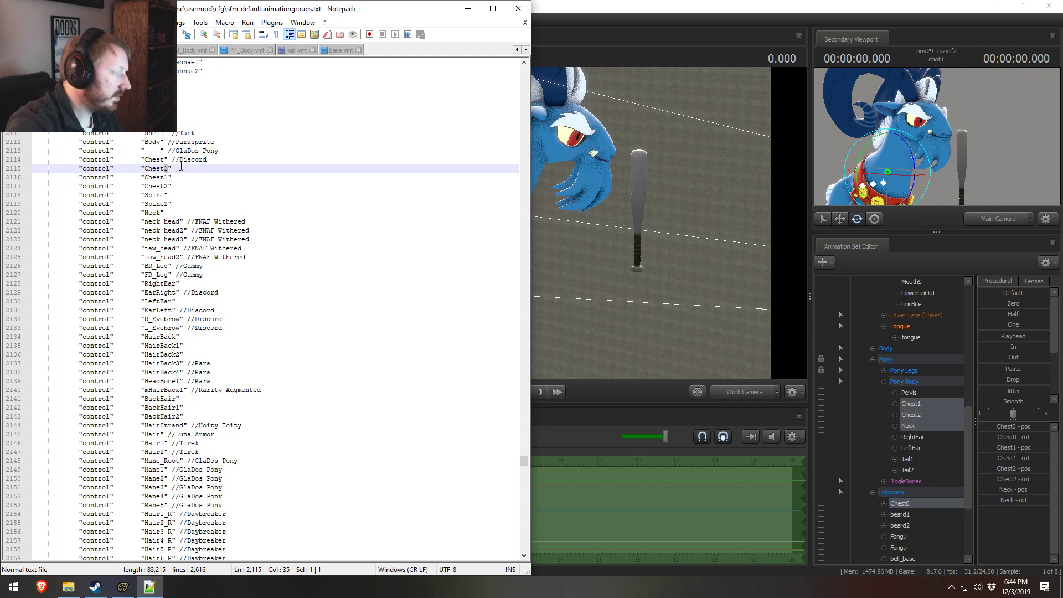
{"action": "key", "text": "End"}
{"action": "type", "text": "//Grogar"}
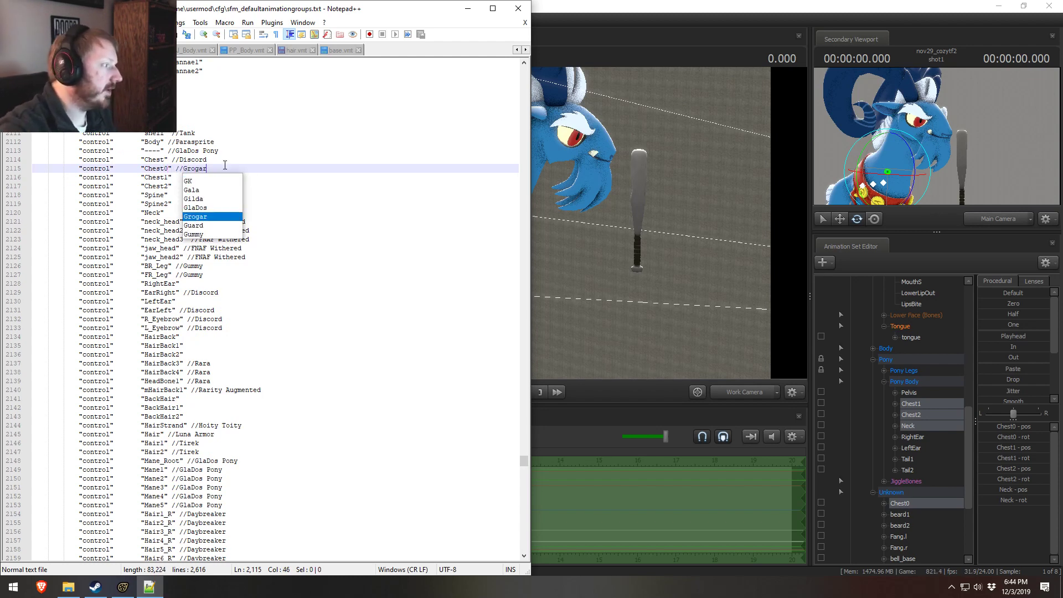
Step: Select the Unknown group's bell_base and bell1 bones to check which part of Grogar they control
{"action": "left_click", "coordinate": [239, 150]}
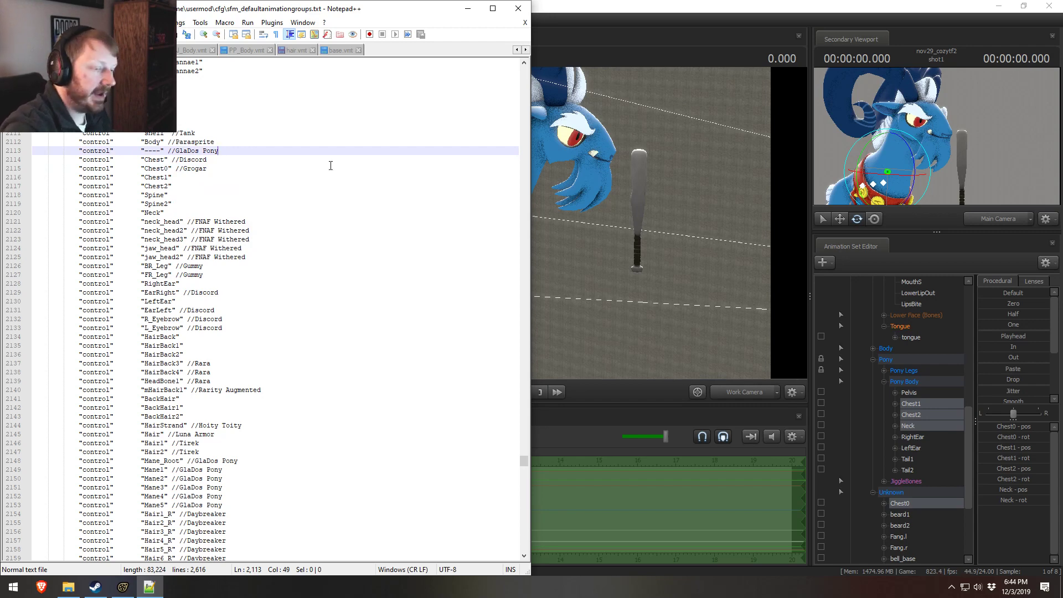
{"action": "scroll", "coordinate": [934, 504], "scroll_direction": "down", "scroll_amount": 2}
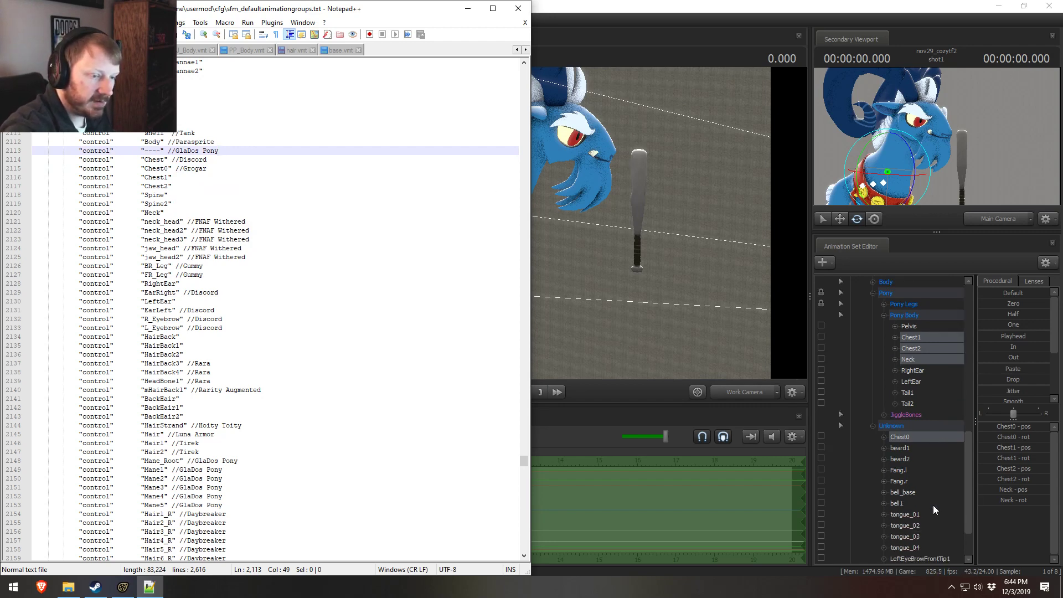
{"action": "left_click", "coordinate": [915, 488]}
{"action": "left_click", "coordinate": [901, 502]}
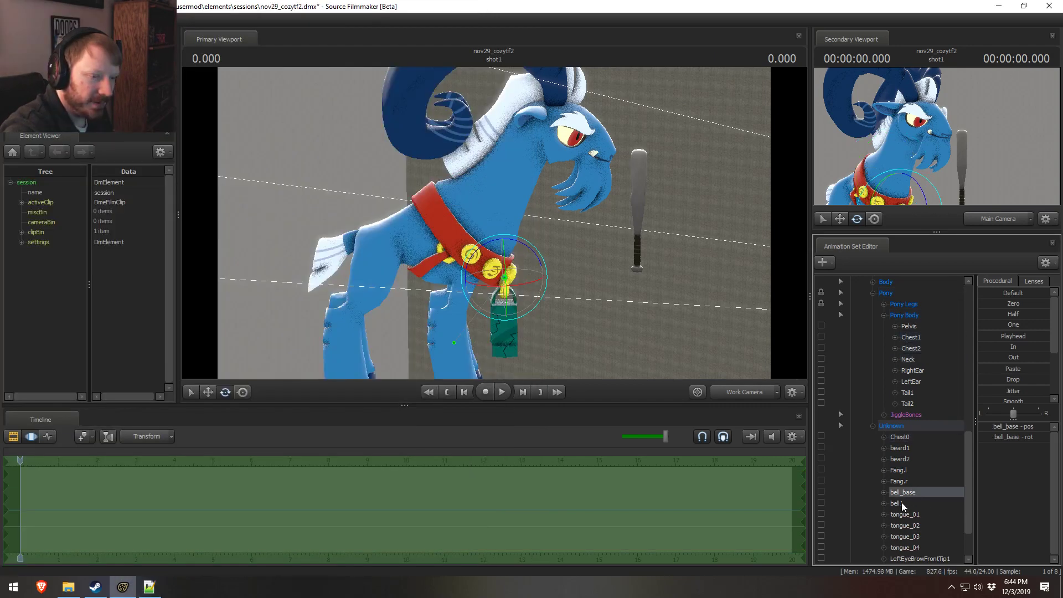
{"action": "left_click", "coordinate": [902, 493]}
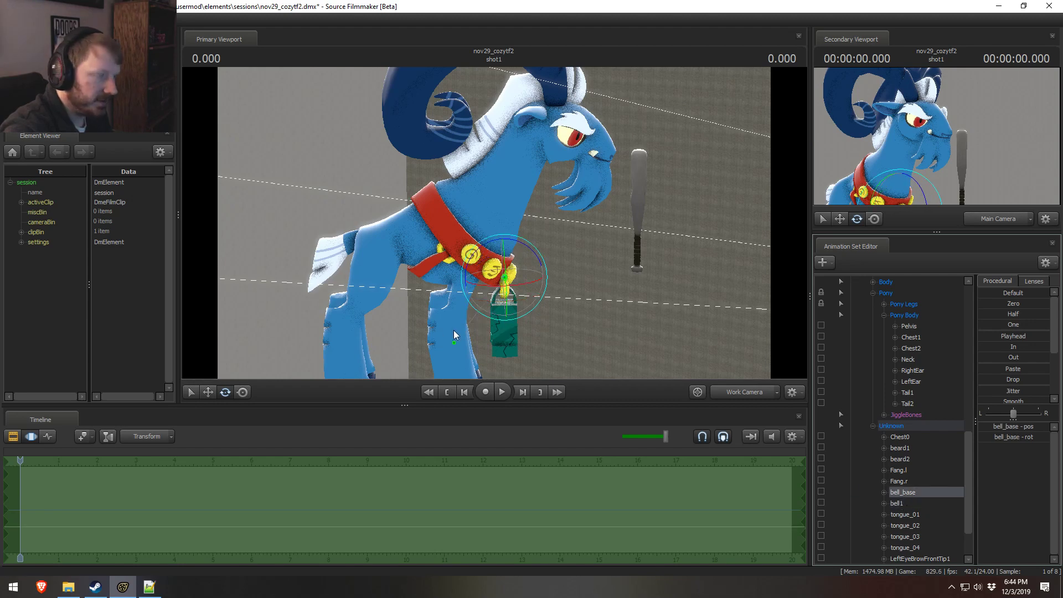
Step: Rebuild the control groups of the Grogar animation set in Source Filmmaker
{"action": "key", "text": "alt+Tab"}
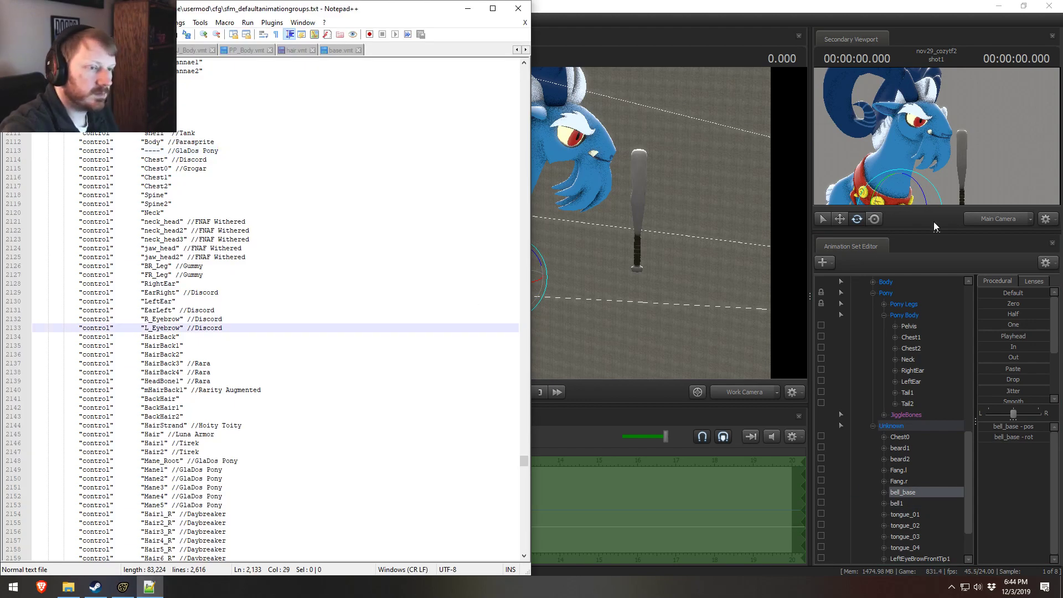
{"action": "scroll", "coordinate": [900, 317], "scroll_direction": "up", "scroll_amount": 12}
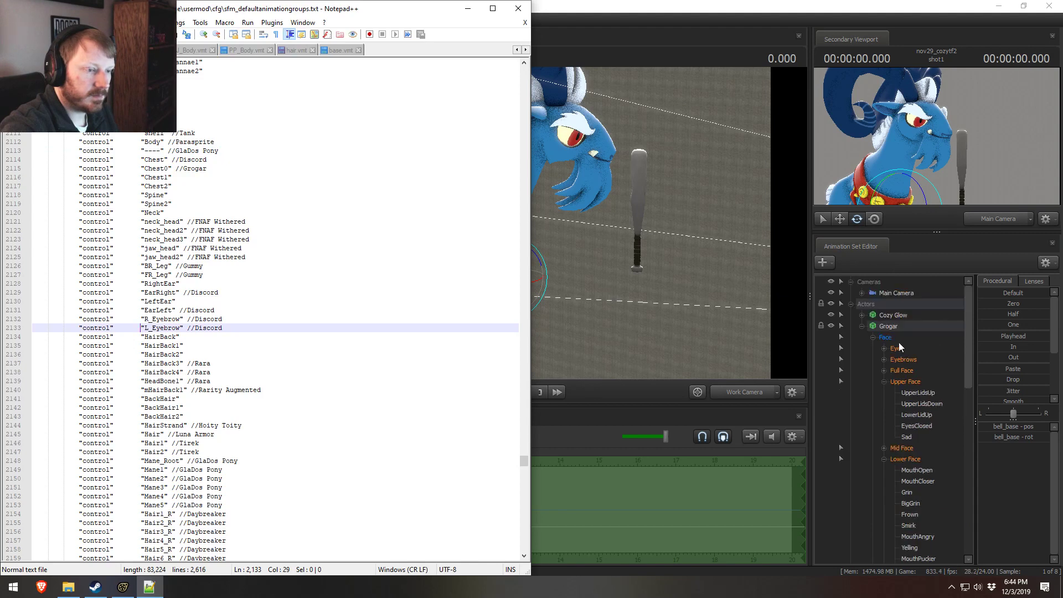
{"action": "right_click", "coordinate": [895, 327]}
{"action": "mouse_move", "coordinate": [919, 432]}
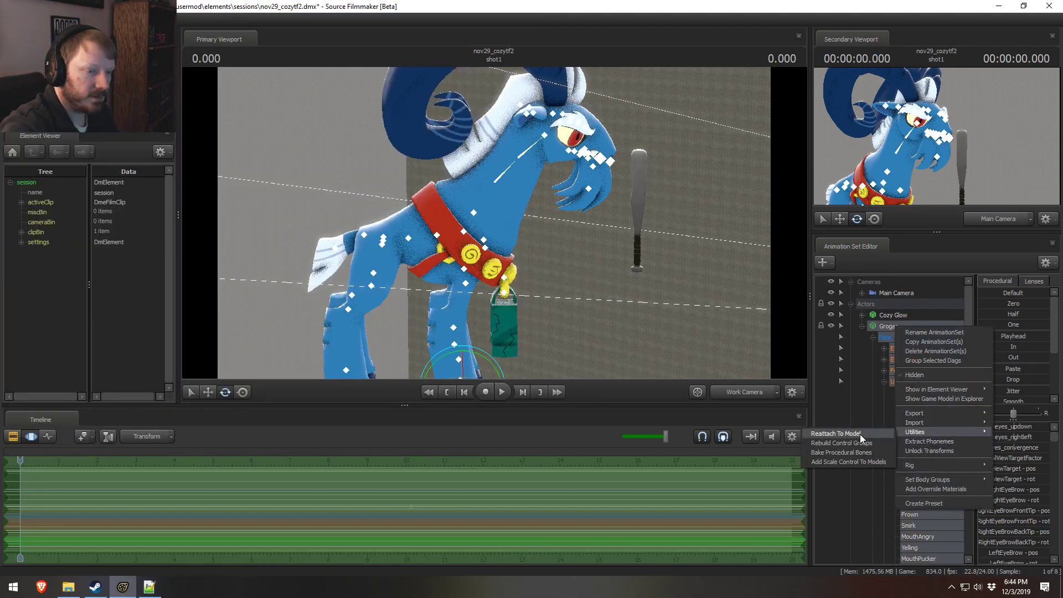
{"action": "left_click", "coordinate": [855, 451]}
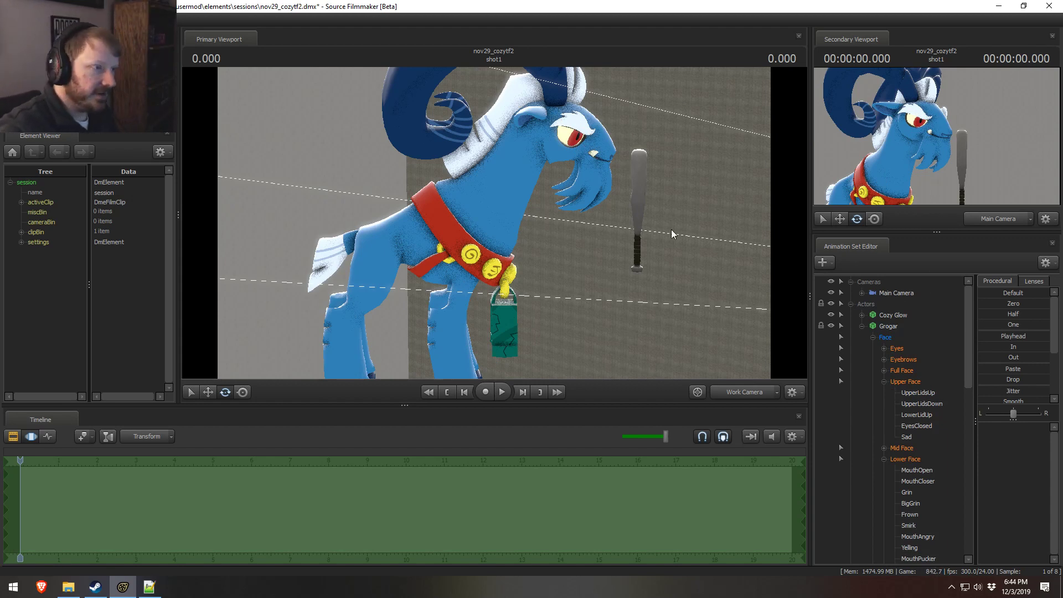
Step: Examine Grogar's model around the head and face in the work camera view, from close up and further back
{"action": "left_click_drag", "start_coordinate": [670, 229], "coordinate": [736, 203]}
{"action": "mouse_move", "coordinate": [714, 332]}
{"action": "left_mouse_down"}
{"action": "mouse_move", "coordinate": [493, 225]}
{"action": "mouse_move", "coordinate": [720, 331]}
{"action": "left_mouse_up"}
{"action": "key", "text": "w"}
{"action": "mouse_move", "coordinate": [494, 222]}
{"action": "left_mouse_down"}
{"action": "mouse_move", "coordinate": [412, 189]}
{"action": "mouse_move", "coordinate": [479, 203]}
{"action": "mouse_move", "coordinate": [496, 222]}
{"action": "left_mouse_up"}
{"action": "key", "text": "d"}
{"action": "key", "text": "a"}
{"action": "key", "text": "a"}
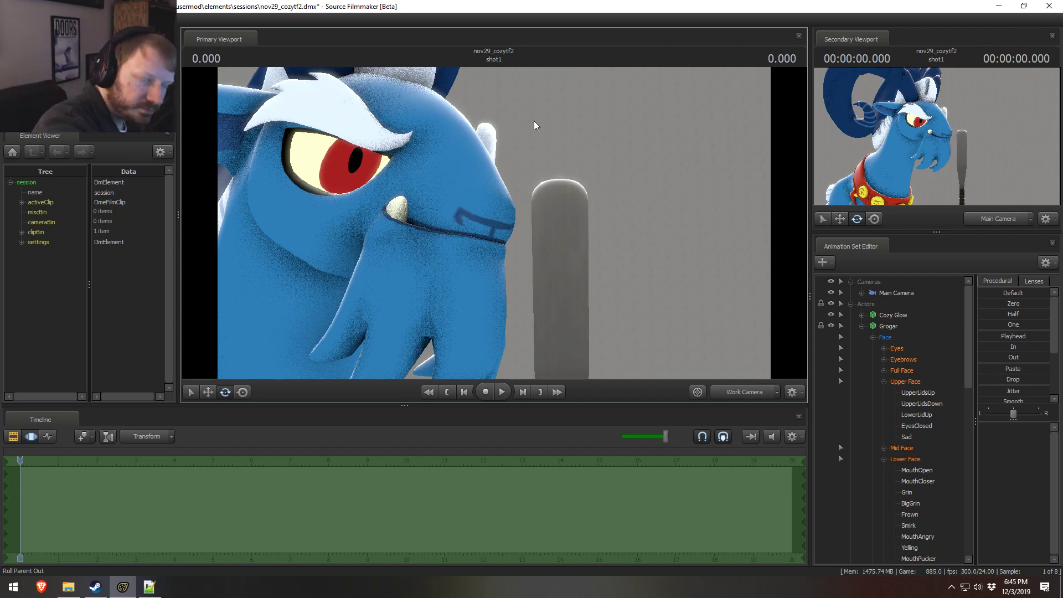
{"action": "mouse_move", "coordinate": [494, 216]}
{"action": "left_mouse_down"}
{"action": "mouse_move", "coordinate": [494, 244]}
{"action": "mouse_move", "coordinate": [494, 223]}
{"action": "left_mouse_up"}
{"action": "key", "text": "s"}
{"action": "left_click_drag", "start_coordinate": [536, 254], "coordinate": [543, 225]}
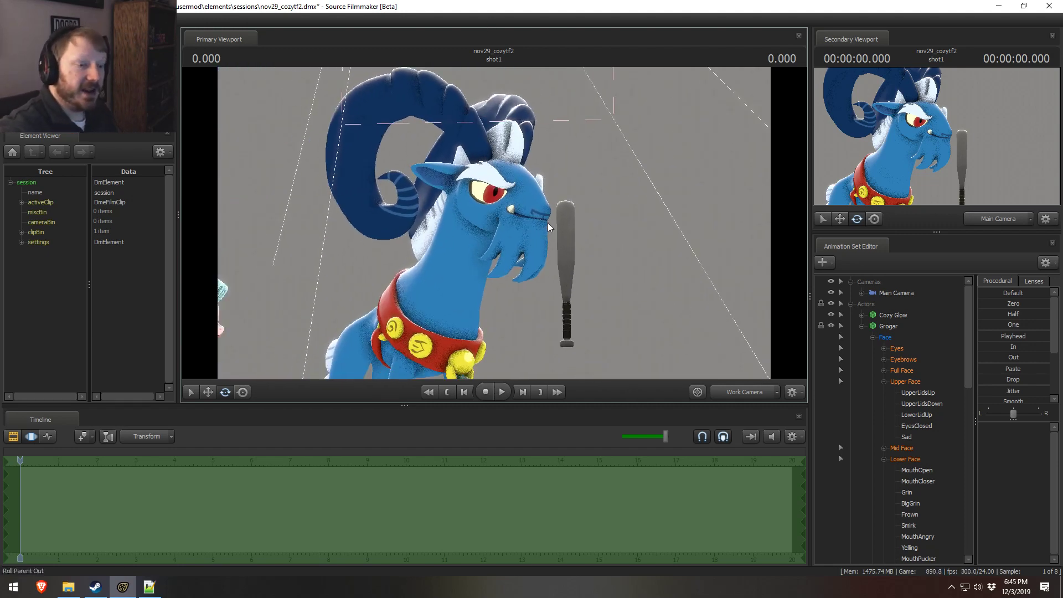
Step: Collapse Grogar's Upper Face and Lower Face control groups
{"action": "left_click", "coordinate": [884, 382]}
{"action": "left_click", "coordinate": [884, 404]}
Step: Try rotating and raising Grogar's Pelvis bone to test how the body deforms, and undo the test pose
{"action": "key", "text": "s"}
{"action": "left_click_drag", "start_coordinate": [463, 356], "coordinate": [429, 378]}
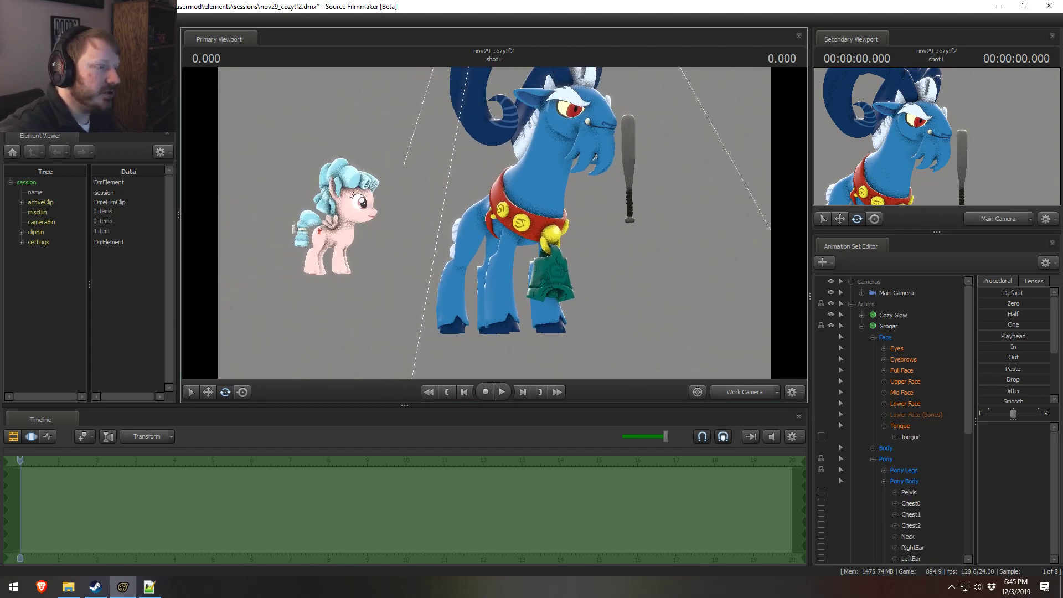
{"action": "key", "text": "s"}
{"action": "mouse_move", "coordinate": [494, 223]}
{"action": "left_mouse_down"}
{"action": "mouse_move", "coordinate": [519, 228]}
{"action": "mouse_move", "coordinate": [498, 226]}
{"action": "left_mouse_up"}
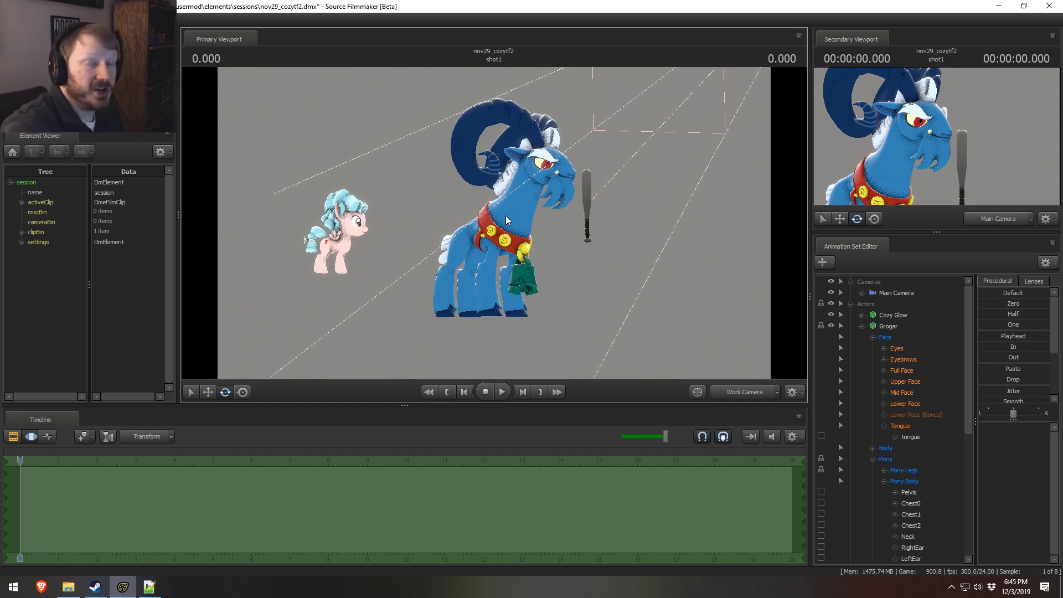
{"action": "left_click", "coordinate": [477, 232], "text": "ctrl"}
{"action": "left_click_drag", "start_coordinate": [507, 257], "coordinate": [524, 257]}
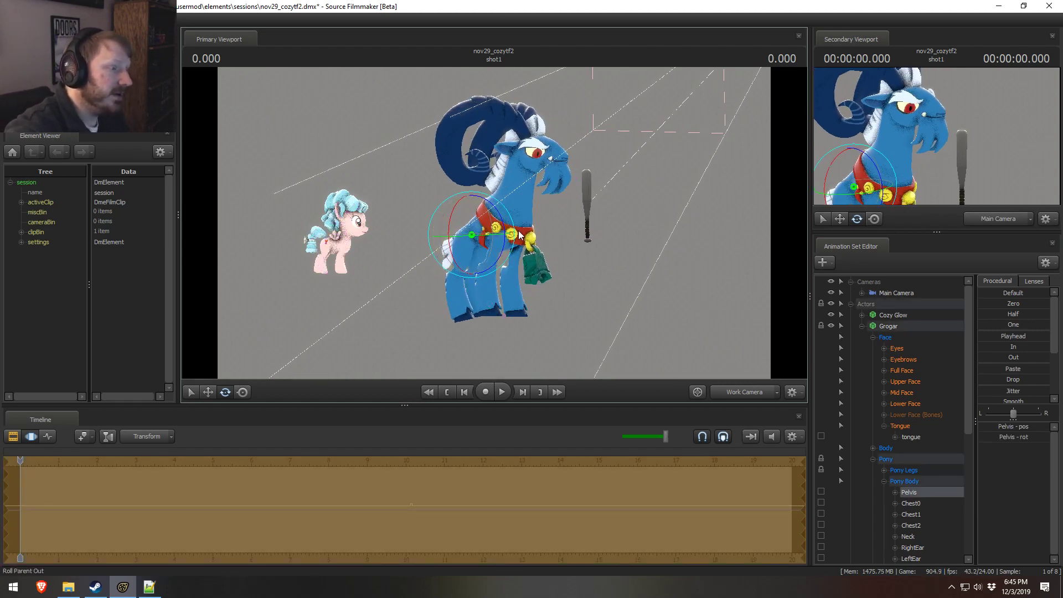
{"action": "left_click_drag", "start_coordinate": [516, 231], "coordinate": [437, 195]}
{"action": "key", "text": "w"}
{"action": "left_click_drag", "start_coordinate": [550, 273], "coordinate": [586, 249], "text": "alt"}
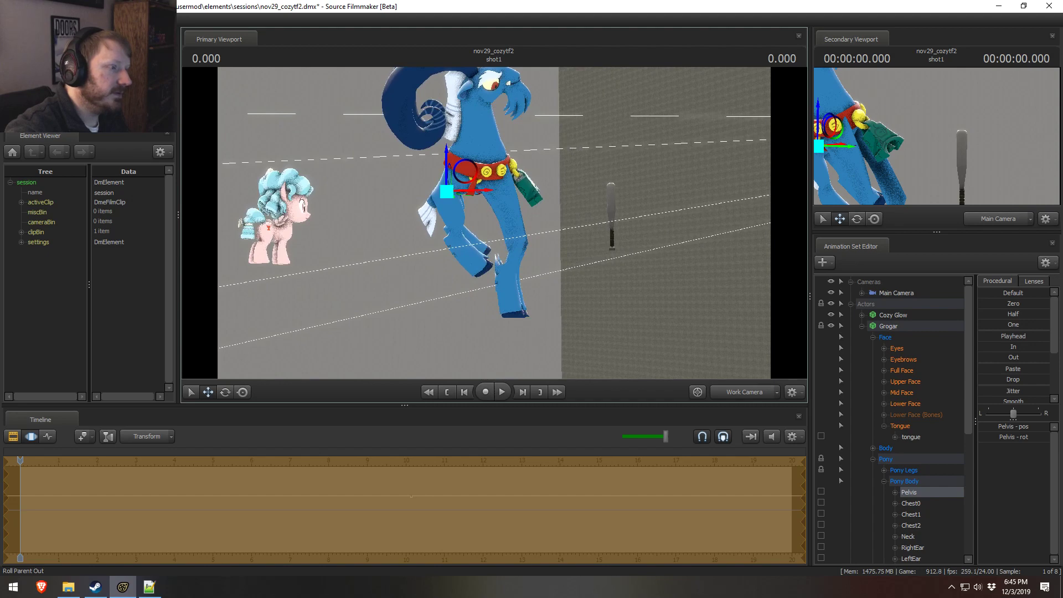
{"action": "key", "text": "ctrl+z"}
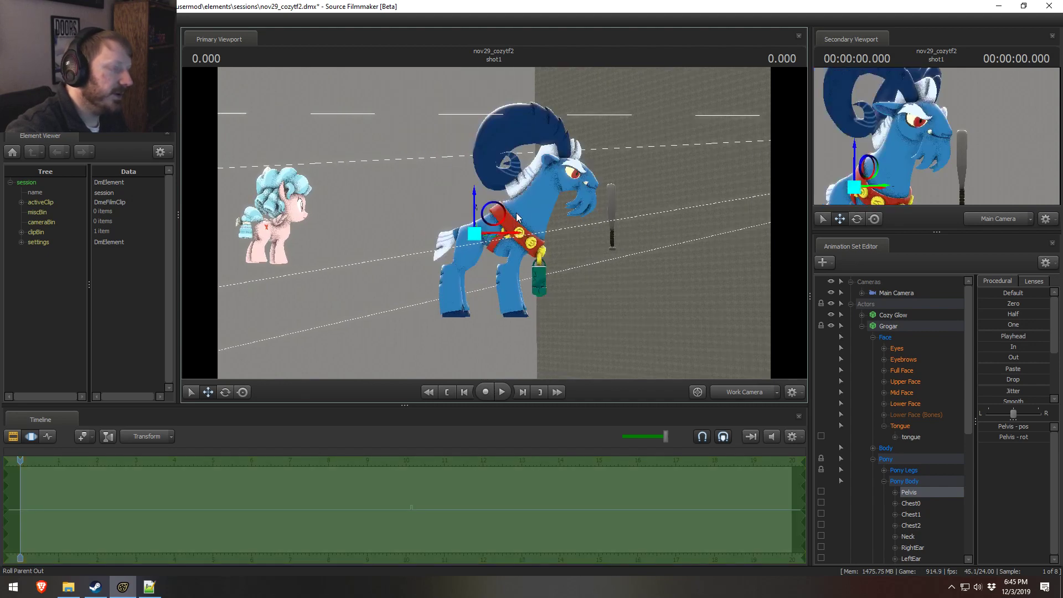
Step: Raise Grogar's Pelvis bone so the hindquarters lift off the ground, and lock the Chest2 bone
{"action": "left_click_drag", "start_coordinate": [476, 208], "coordinate": [478, 164]}
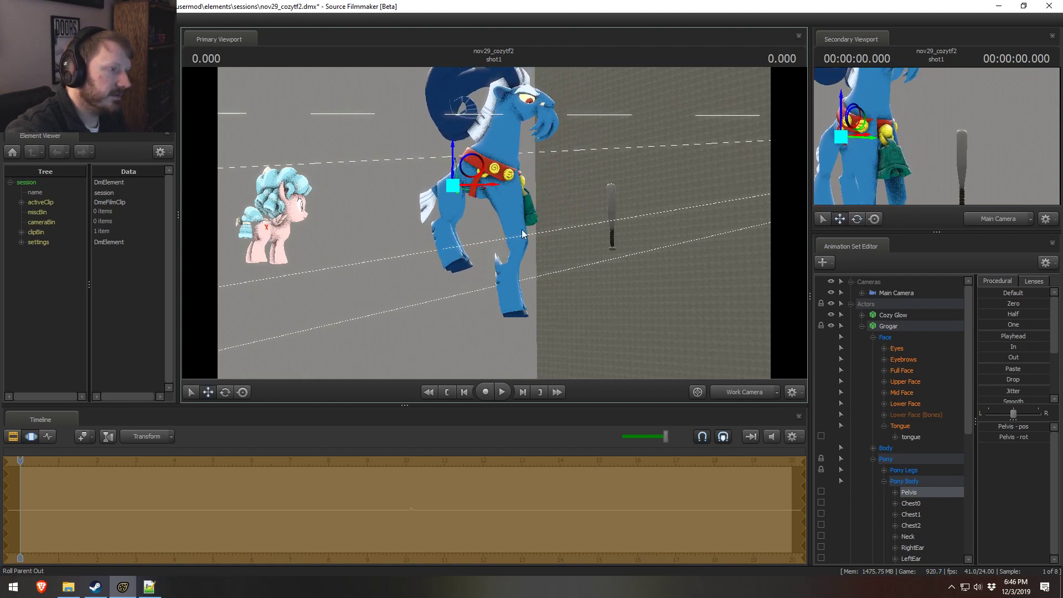
{"action": "left_click", "coordinate": [492, 169], "text": "ctrl"}
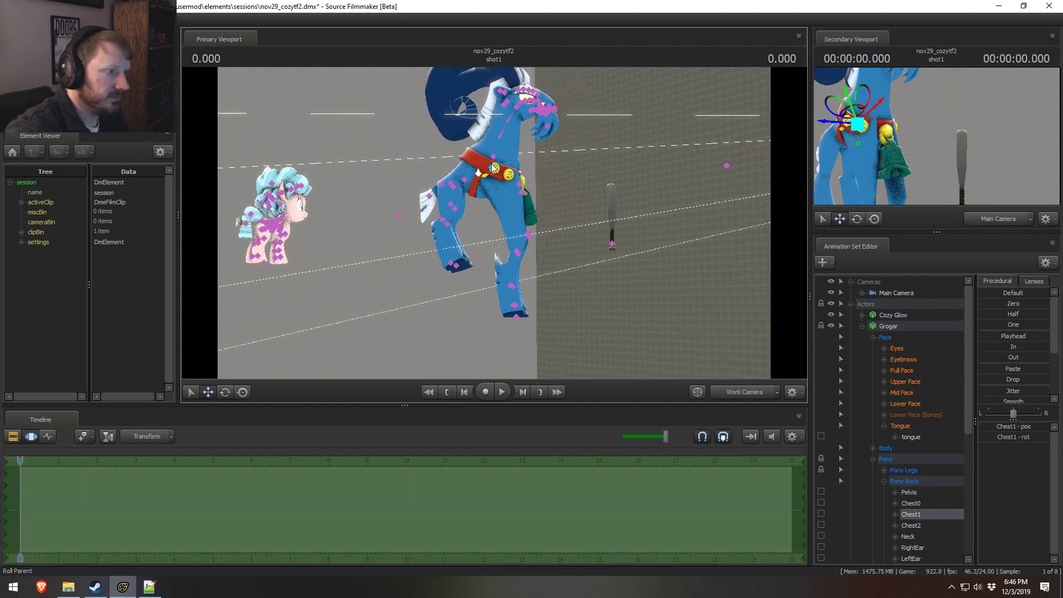
{"action": "scroll", "coordinate": [889, 481], "scroll_direction": "down", "scroll_amount": 2}
{"action": "left_click", "coordinate": [902, 459]}
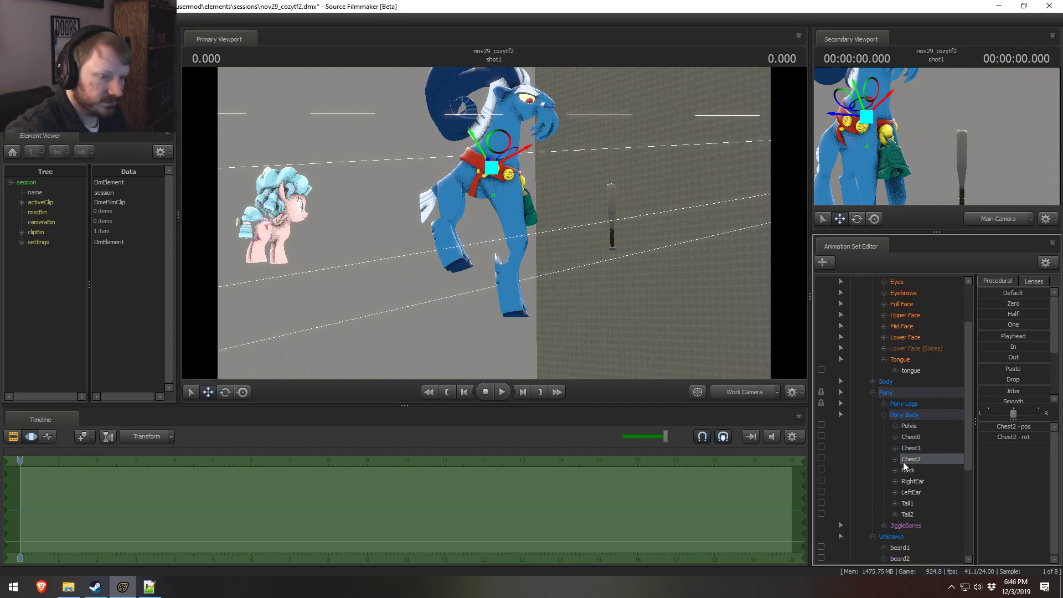
Step: Try adding a scale control to the Pelvis transforms and shrinking Pelvis_scale until the hindquarters collapse
{"action": "left_click", "coordinate": [895, 425]}
{"action": "left_click", "coordinate": [895, 425]}
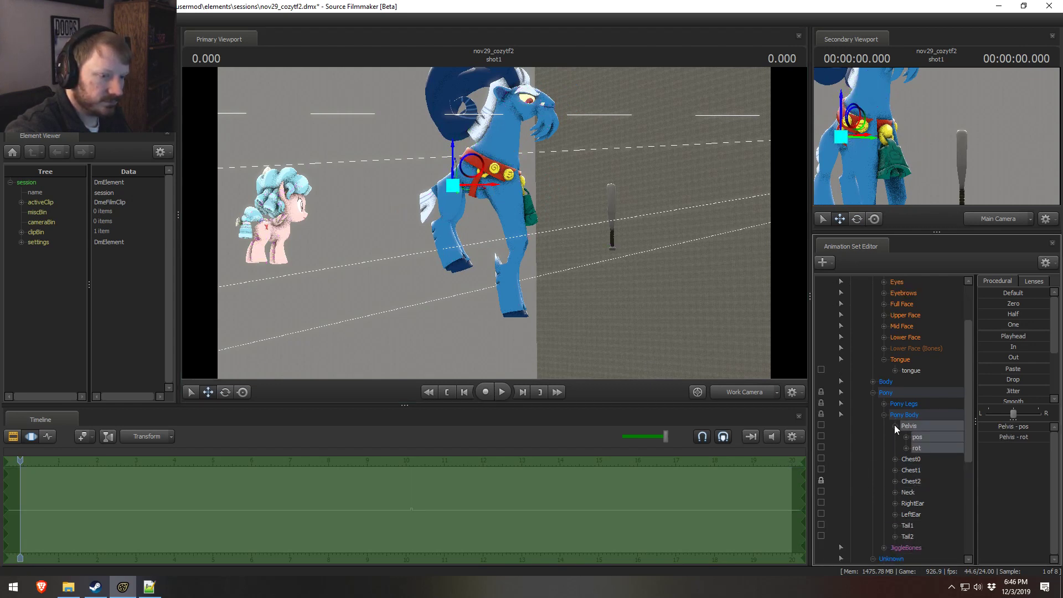
{"action": "right_click", "coordinate": [922, 428]}
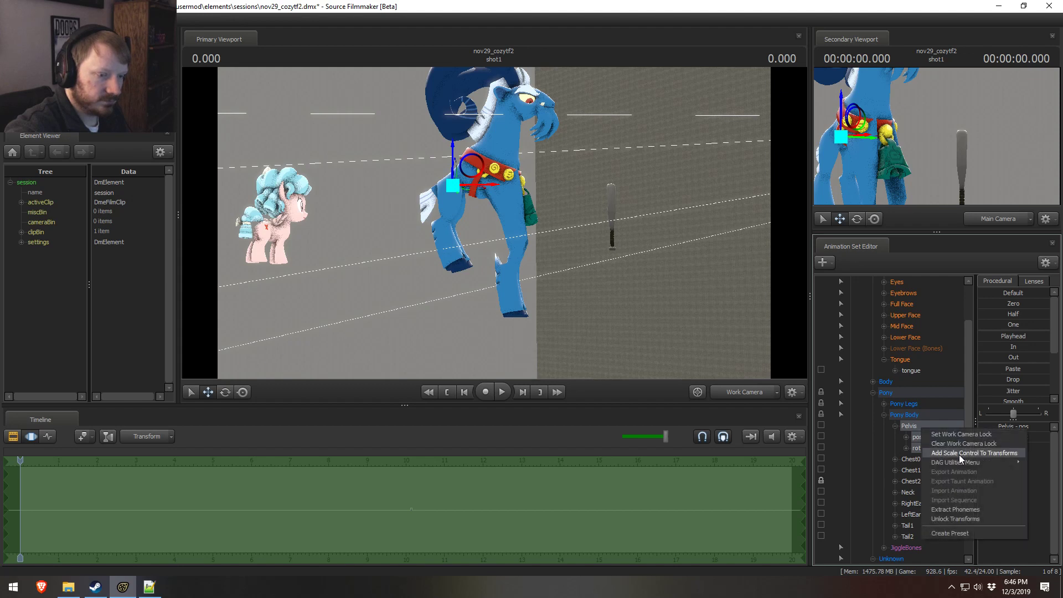
{"action": "left_click", "coordinate": [946, 457]}
{"action": "left_click", "coordinate": [918, 547]}
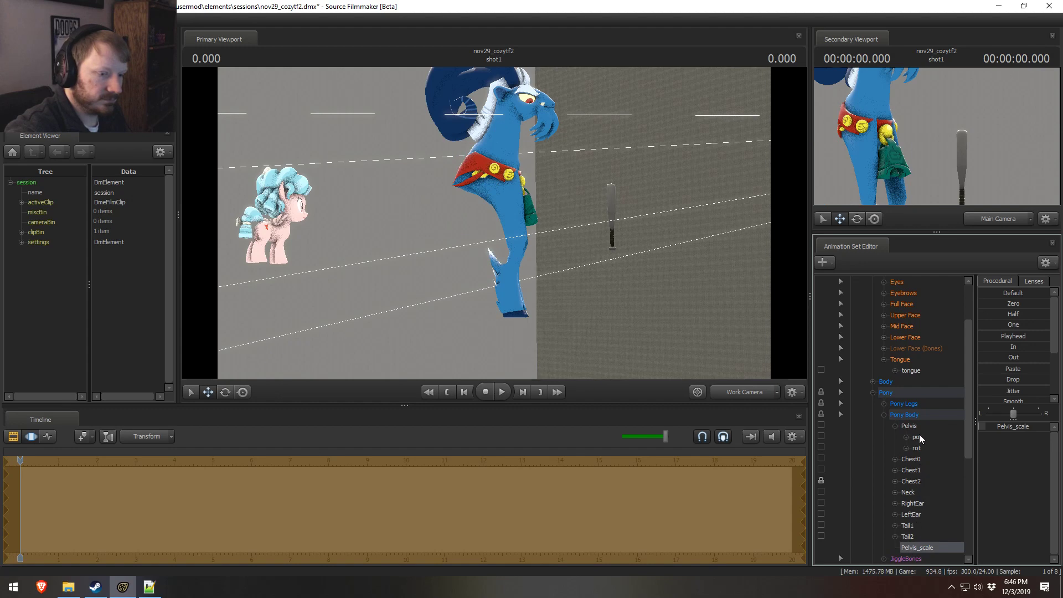
Step: Try shifting the scaled-down Pelvis bone toward Grogar's chest, and undo the last adjustment
{"action": "left_click", "coordinate": [919, 427]}
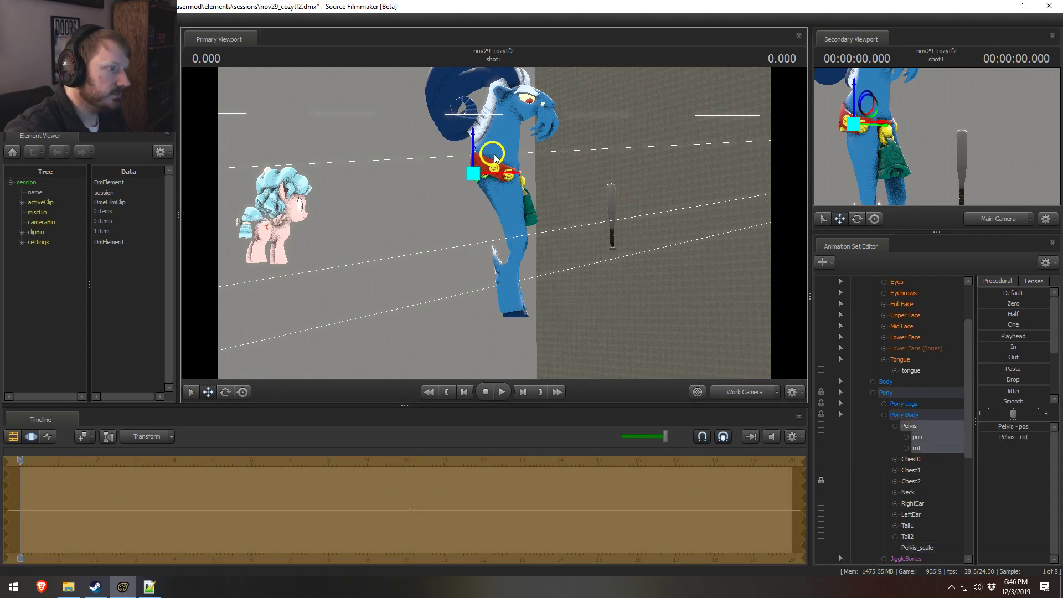
{"action": "left_click_drag", "start_coordinate": [494, 159], "coordinate": [495, 157]}
{"action": "mouse_move", "coordinate": [495, 156]}
{"action": "left_mouse_down", "text": "alt"}
{"action": "mouse_move", "coordinate": [415, 152]}
{"action": "mouse_move", "coordinate": [462, 171]}
{"action": "mouse_move", "coordinate": [492, 161]}
{"action": "mouse_move", "coordinate": [500, 170]}
{"action": "left_mouse_up", "text": "alt"}
{"action": "left_click", "coordinate": [492, 170]}
{"action": "key", "text": "ctrl+z"}
Step: Try rotating the Neck1 and Neck2 bones together to change the angle of Grogar's head
{"action": "left_click_drag", "start_coordinate": [545, 206], "coordinate": [521, 194], "text": "alt"}
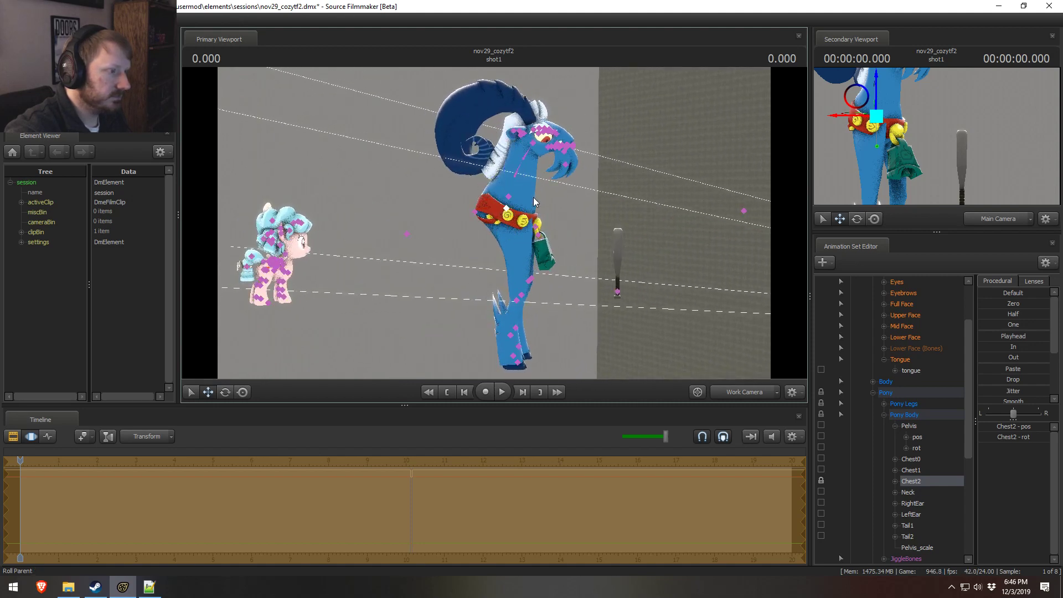
{"action": "left_click", "coordinate": [523, 168], "text": "ctrl"}
{"action": "left_click", "coordinate": [527, 152], "text": "ctrl+shift"}
{"action": "key", "text": "e"}
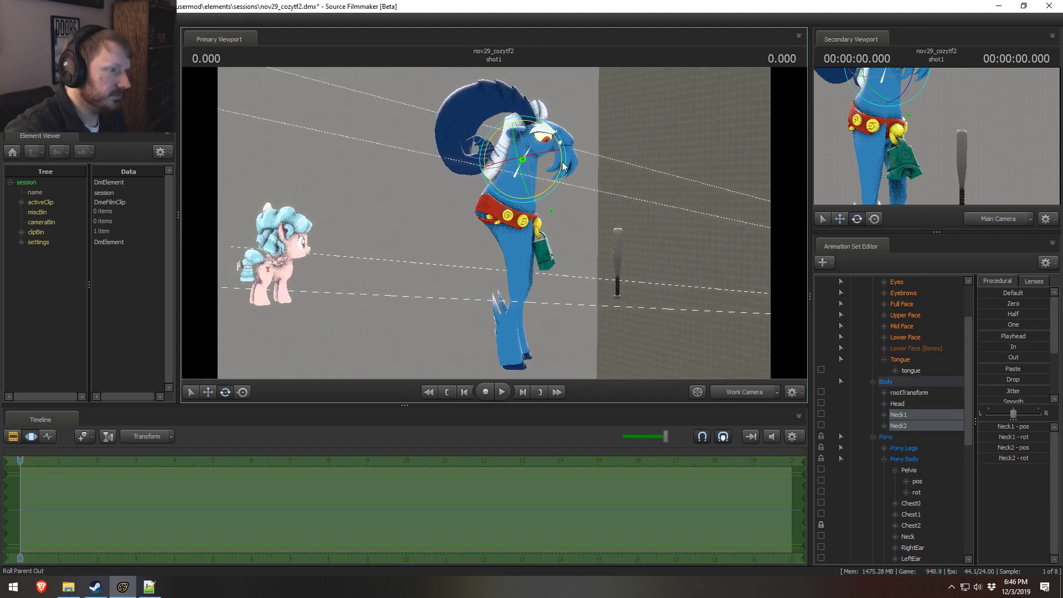
{"action": "left_click_drag", "start_coordinate": [559, 160], "coordinate": [501, 189]}
Step: Try repositioning the view target of Grogar's Eyes group in front of the face
{"action": "scroll", "coordinate": [908, 413], "scroll_direction": "up", "scroll_amount": 2}
{"action": "left_click", "coordinate": [897, 349]}
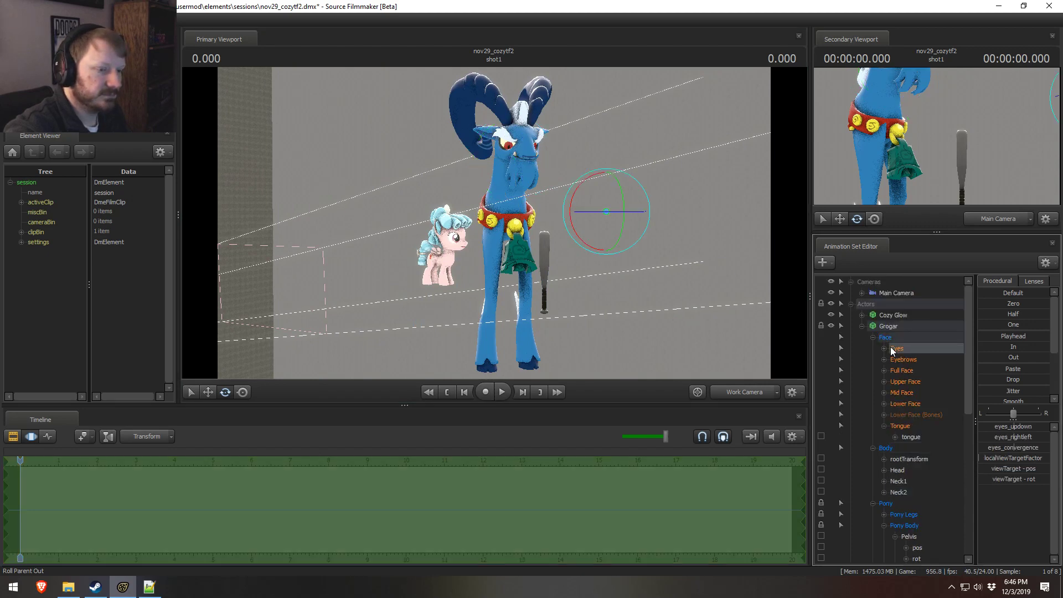
{"action": "key", "text": "f"}
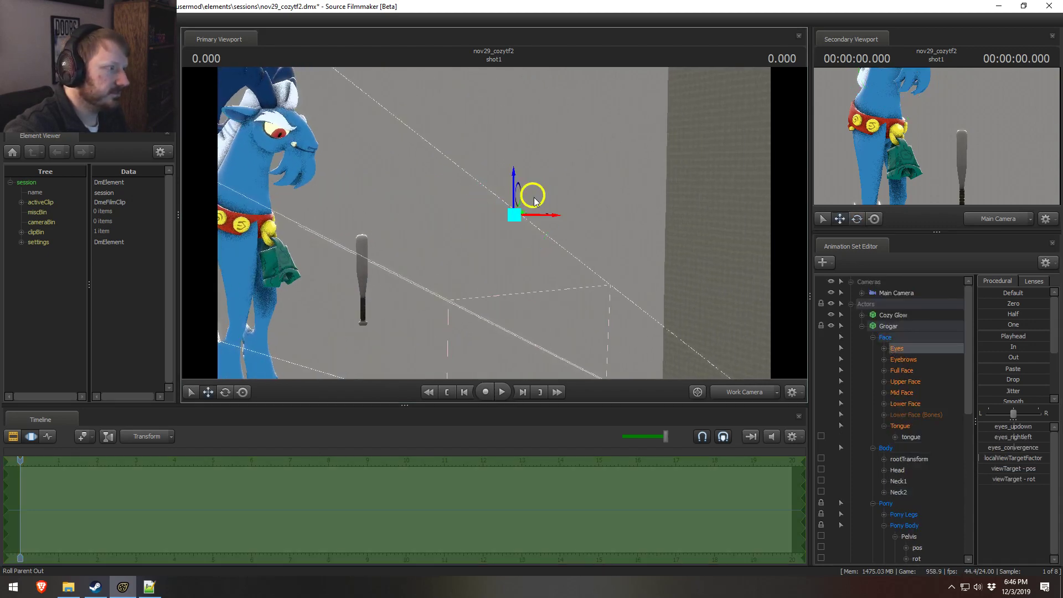
{"action": "left_click_drag", "start_coordinate": [534, 197], "coordinate": [545, 104]}
{"action": "left_click_drag", "start_coordinate": [498, 230], "coordinate": [480, 237]}
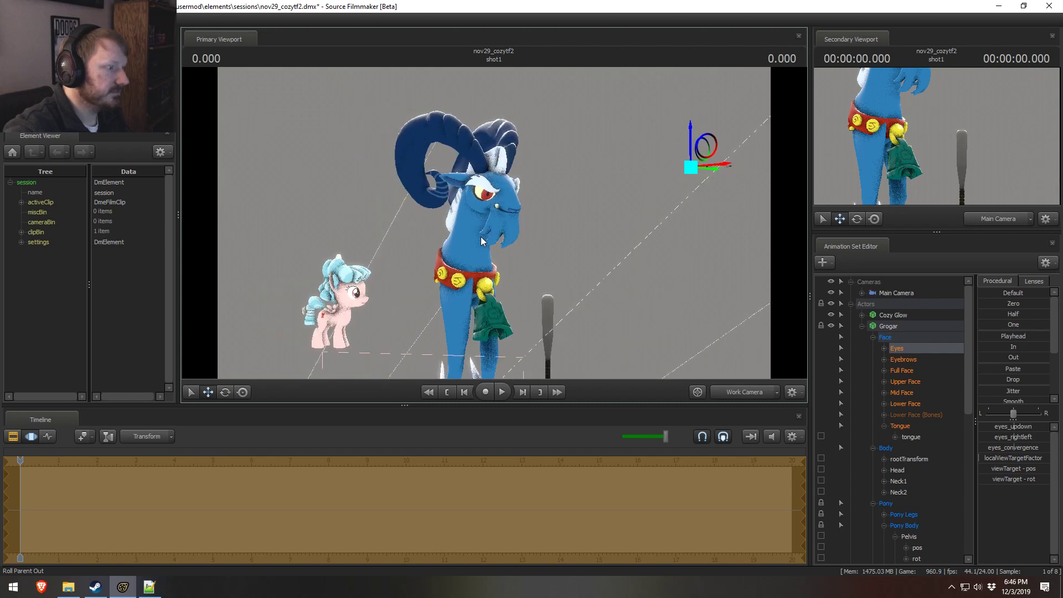
Step: Try moving Grogar's Pelvis bone once more while checking the upright pose, and undo the move
{"action": "left_click", "coordinate": [861, 326]}
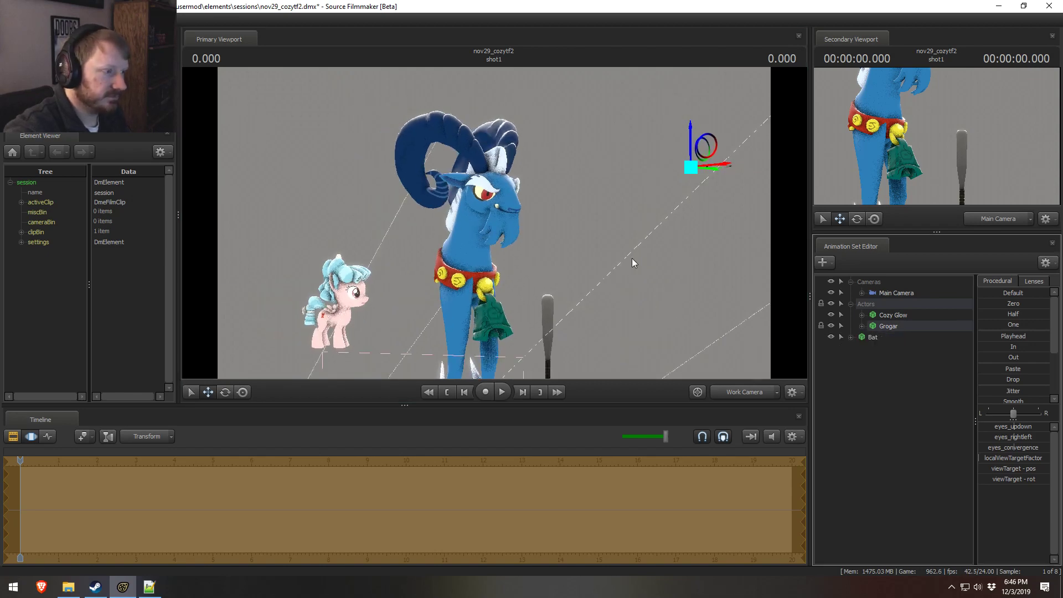
{"action": "left_click_drag", "start_coordinate": [495, 223], "coordinate": [432, 254]}
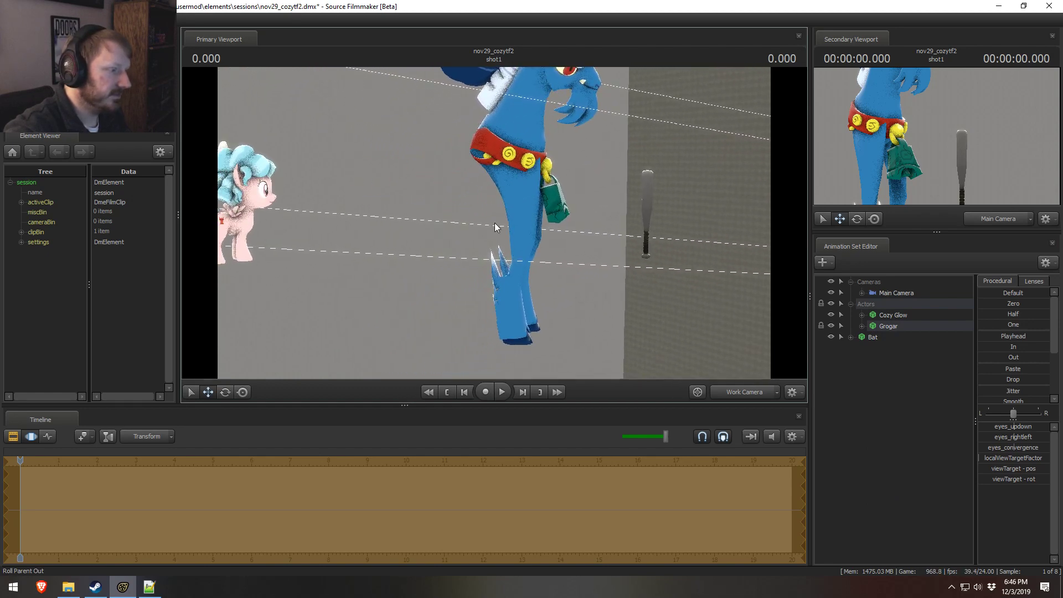
{"action": "key", "text": "ctrl"}
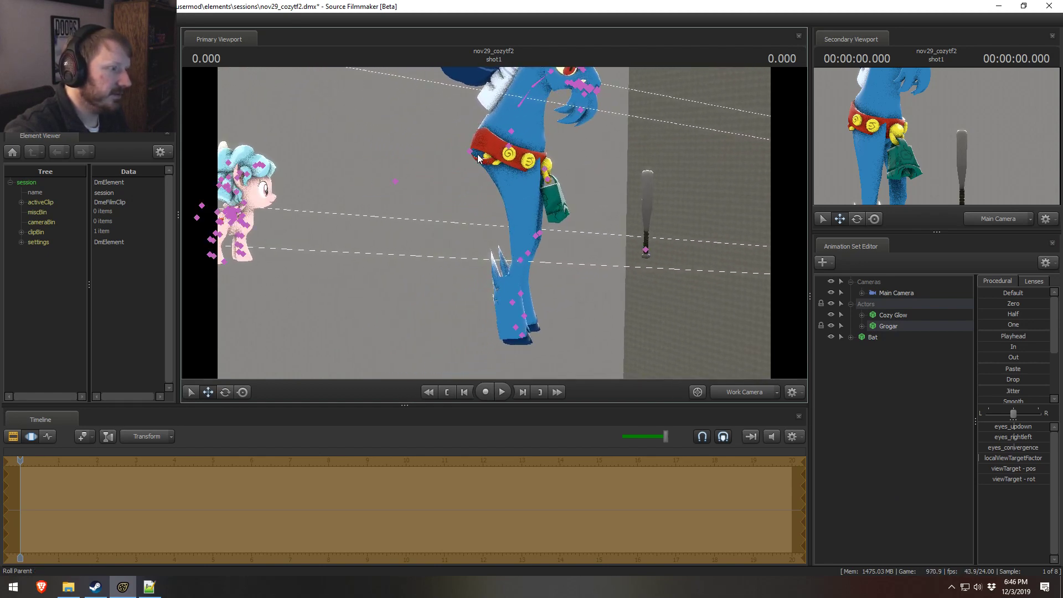
{"action": "left_click", "coordinate": [862, 326]}
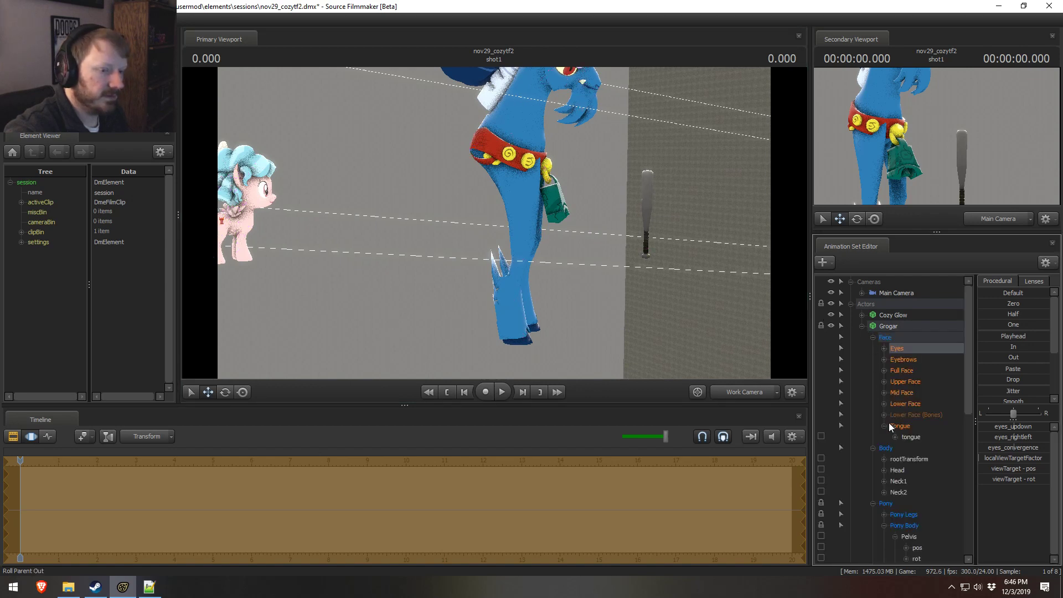
{"action": "scroll", "coordinate": [908, 476], "scroll_direction": "down", "scroll_amount": 3}
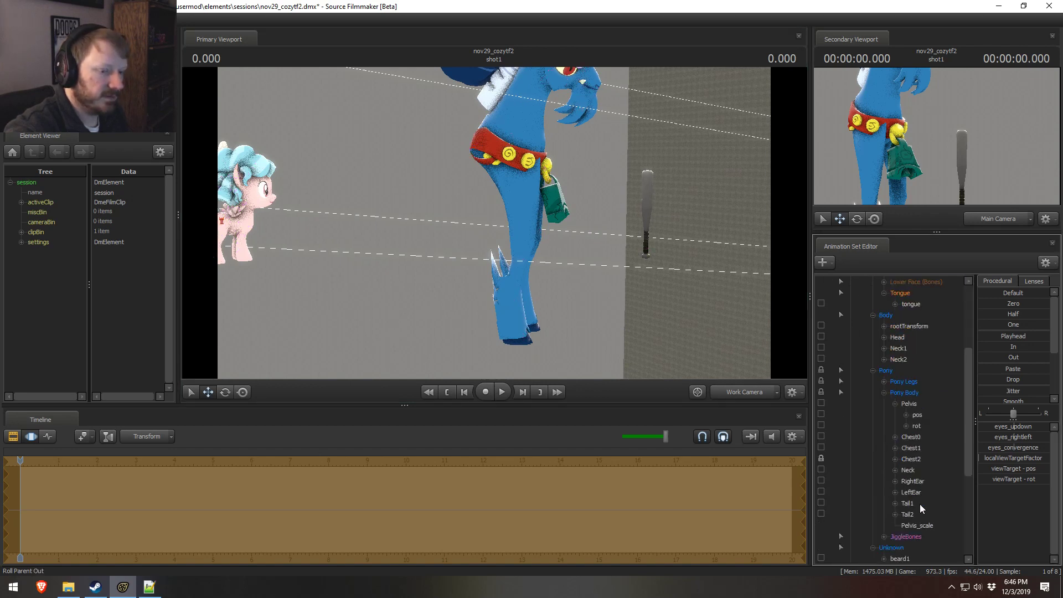
{"action": "left_click", "coordinate": [919, 404]}
{"action": "left_click_drag", "start_coordinate": [490, 122], "coordinate": [327, 128]}
{"action": "key", "text": "ctrl+z"}
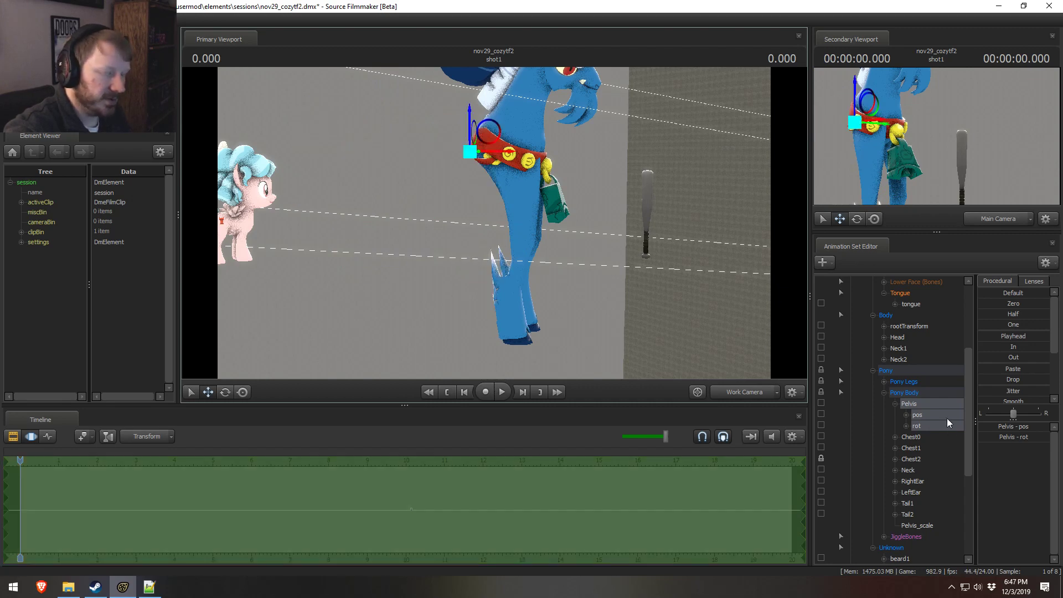
Step: Undo the recent pose edits back to before the Pelvis scale control was added
{"action": "key", "text": "ctrl+z"}
{"action": "key", "text": "ctrl+z"}
{"action": "key", "text": "ctrl+z"}
{"action": "key", "text": "ctrl+z"}
{"action": "key", "text": "ctrl+z"}
{"action": "key", "text": "ctrl+z"}
{"action": "key", "text": "ctrl+z"}
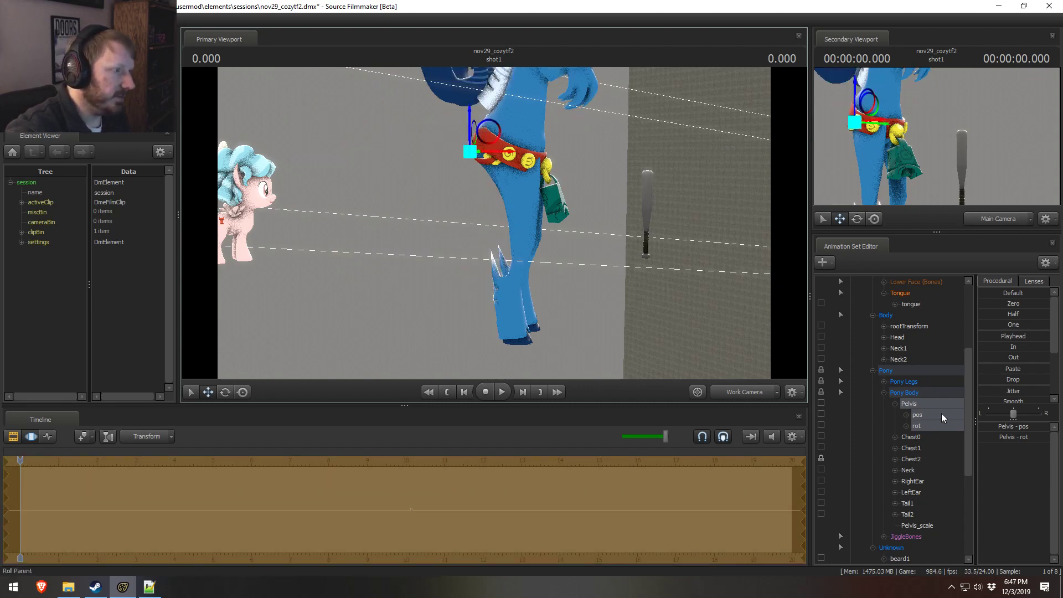
{"action": "key", "text": "ctrl+z"}
{"action": "key", "text": "ctrl+z"}
{"action": "key", "text": "ctrl+z"}
{"action": "key", "text": "ctrl+z"}
{"action": "key", "text": "ctrl+z"}
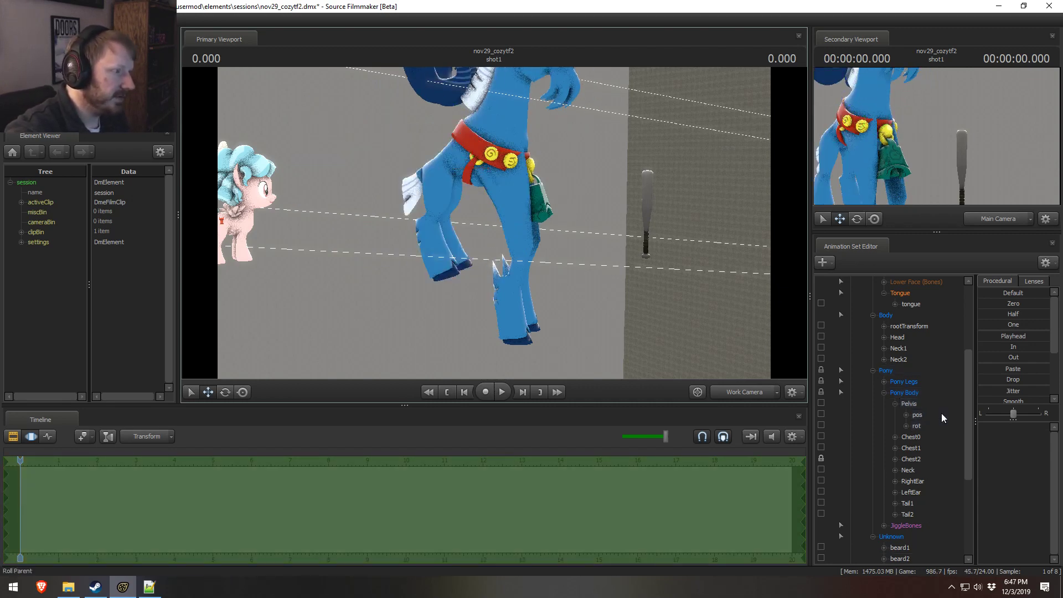
Step: Undo the upright pose edits and the Chest2 lock on Grogar
{"action": "key", "text": "ctrl+z"}
{"action": "key", "text": "ctrl+z"}
{"action": "key", "text": "ctrl+z"}
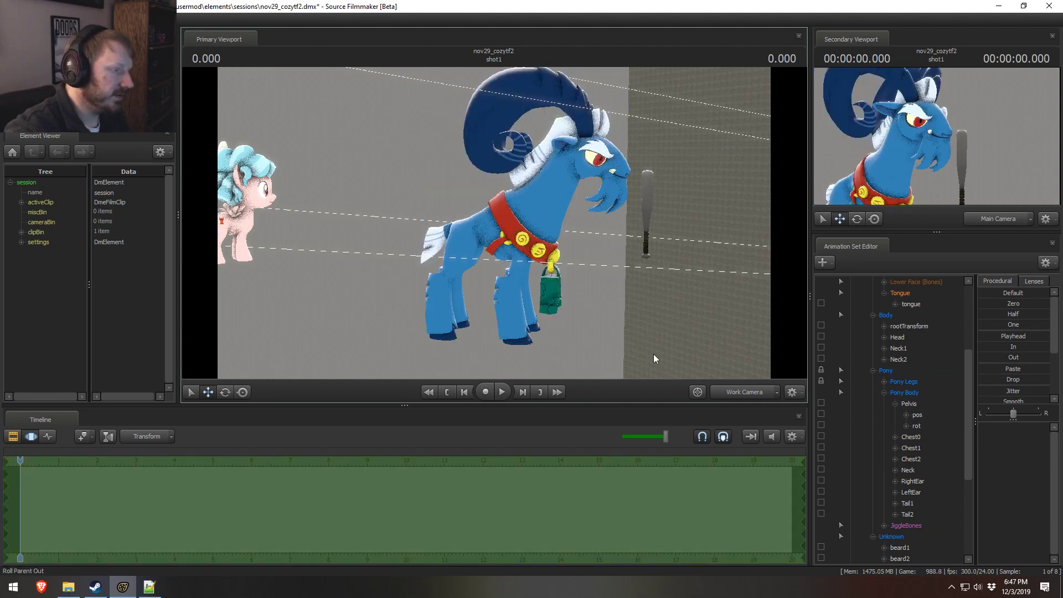
Step: Try rotating Grogar's chest bones in turn, starting with Chest0, and undo each rotation
{"action": "left_click_drag", "start_coordinate": [654, 357], "coordinate": [539, 197]}
{"action": "left_click", "coordinate": [546, 169], "text": "ctrl"}
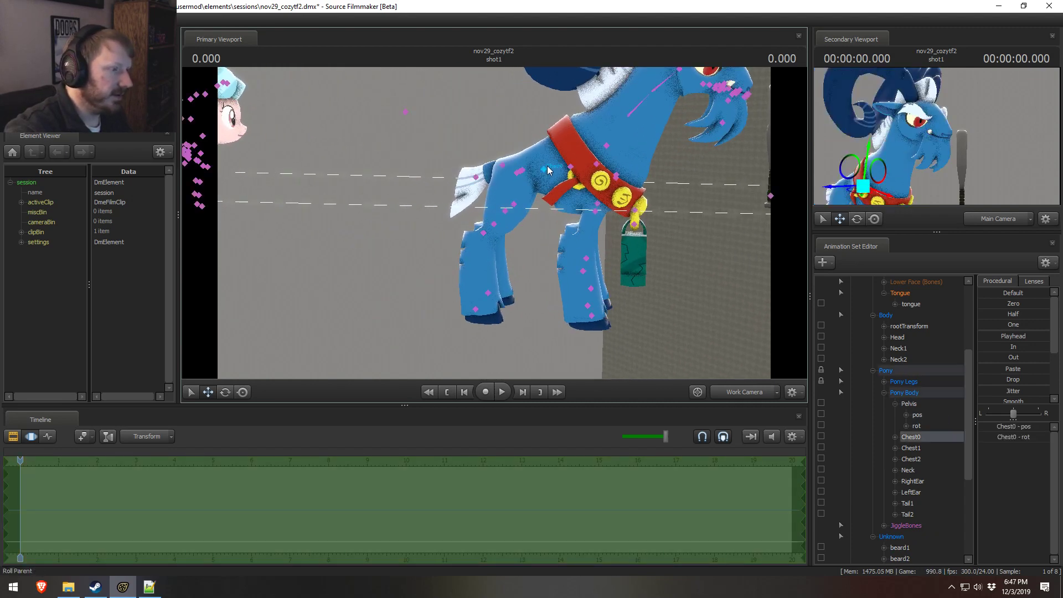
{"action": "key", "text": "e"}
{"action": "left_click_drag", "start_coordinate": [579, 167], "coordinate": [638, 163]}
{"action": "key", "text": "ctrl+z"}
{"action": "left_click", "coordinate": [573, 169], "text": "ctrl"}
{"action": "key", "text": "ctrl+z"}
{"action": "key", "text": "ctrl"}
{"action": "left_click", "coordinate": [602, 167], "text": "ctrl"}
{"action": "key", "text": "ctrl+z"}
{"action": "key", "text": "ctrl"}
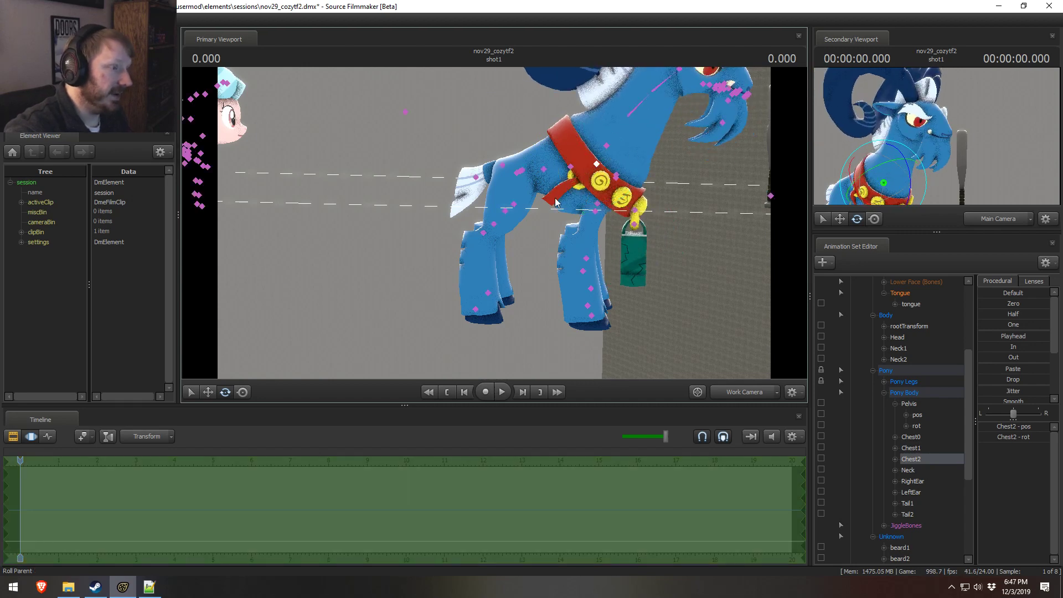
Step: Try rotating Grogar's Chest1 bone to raise his upper body, and undo the rotation
{"action": "left_click", "coordinate": [573, 167], "text": "ctrl"}
{"action": "mouse_move", "coordinate": [573, 167]}
{"action": "left_mouse_down"}
{"action": "mouse_move", "coordinate": [600, 202]}
{"action": "mouse_move", "coordinate": [605, 155]}
{"action": "mouse_move", "coordinate": [566, 242]}
{"action": "left_mouse_up"}
{"action": "key", "text": "ctrl+z"}
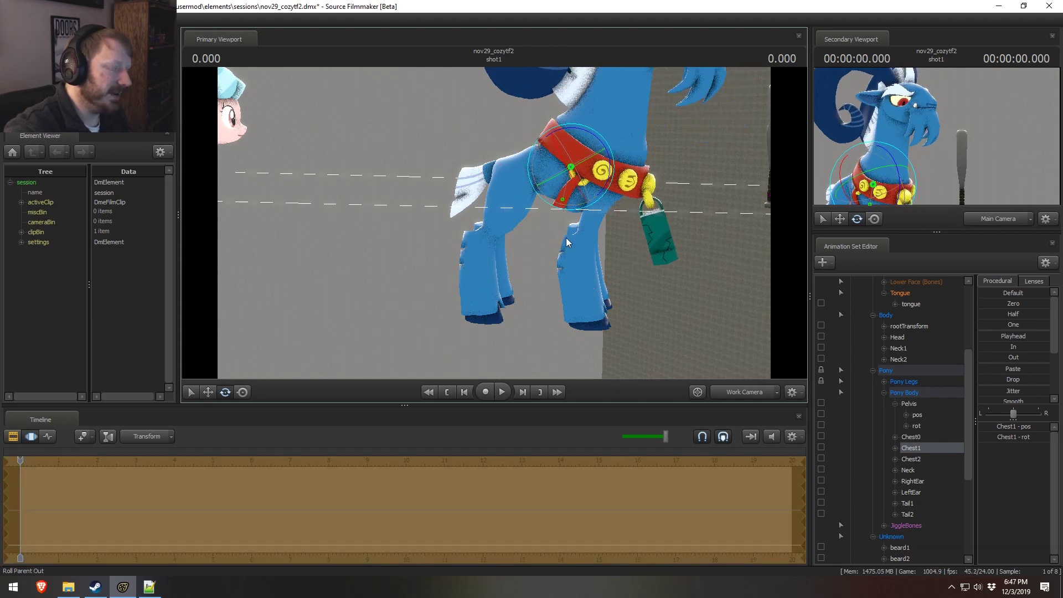
{"action": "key", "text": "ctrl+z"}
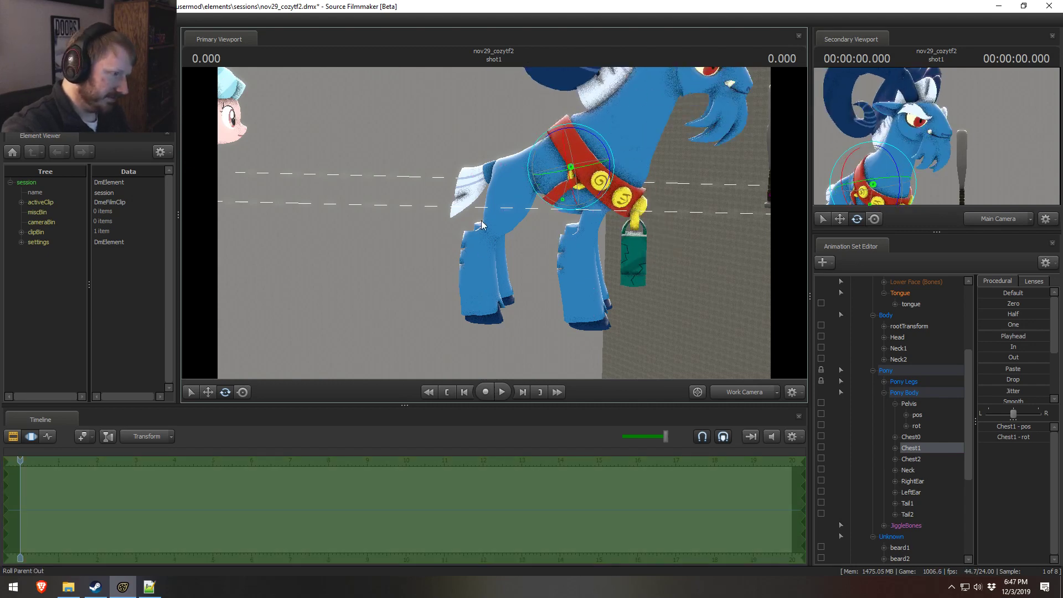
Step: Lock Grogar's LeftThigh and RightThigh bones, try transforming the Pelvis with them locked, and undo the edits
{"action": "left_click", "coordinate": [519, 171]}
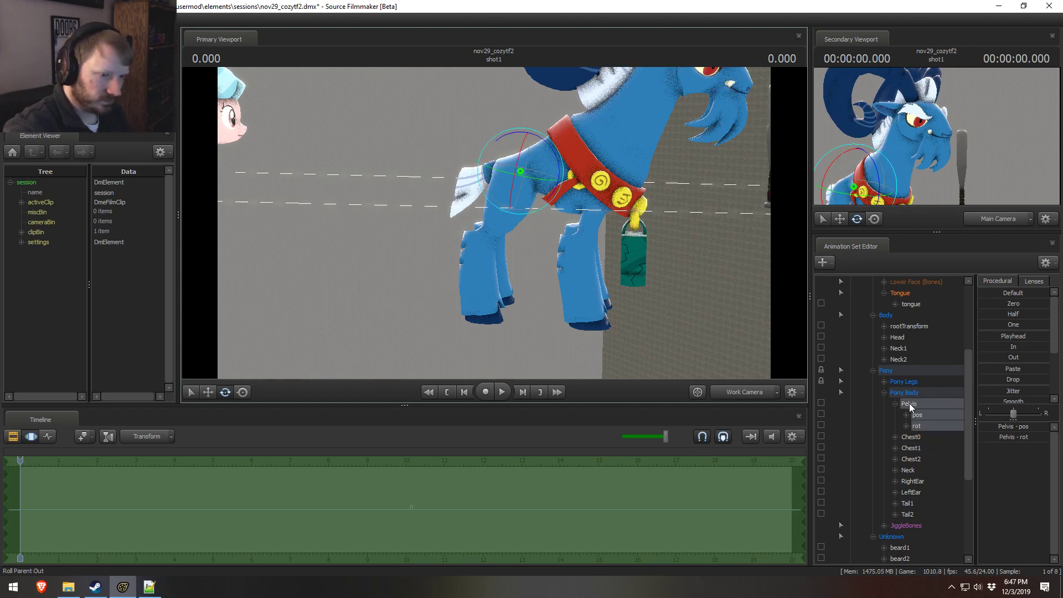
{"action": "scroll", "coordinate": [908, 404], "scroll_direction": "down", "scroll_amount": 3}
{"action": "left_click", "coordinate": [522, 171]}
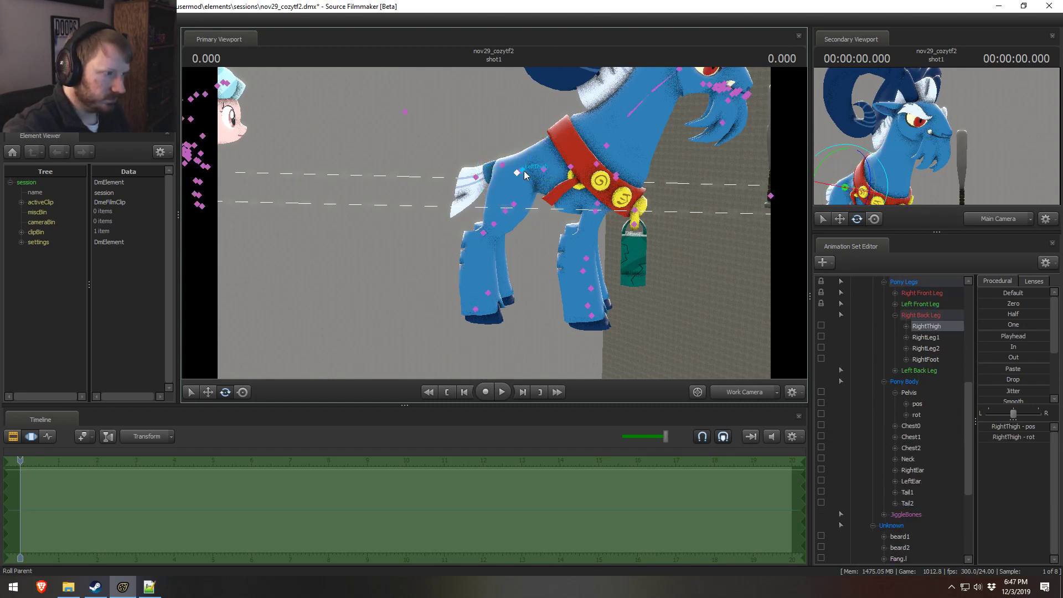
{"action": "scroll", "coordinate": [912, 400], "scroll_direction": "down", "scroll_amount": 1}
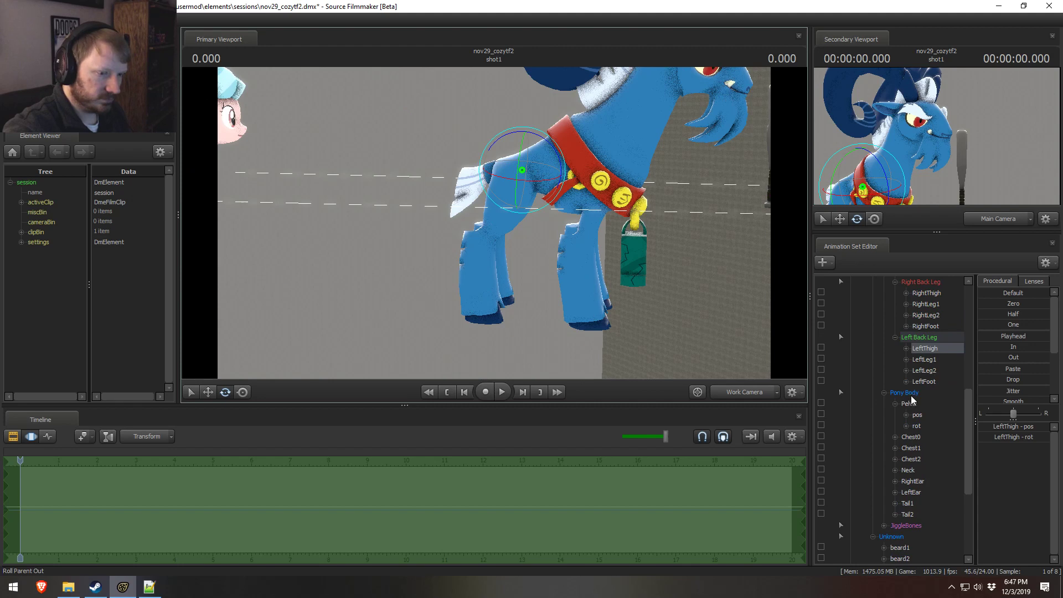
{"action": "left_click", "coordinate": [822, 347]}
{"action": "left_click", "coordinate": [821, 291]}
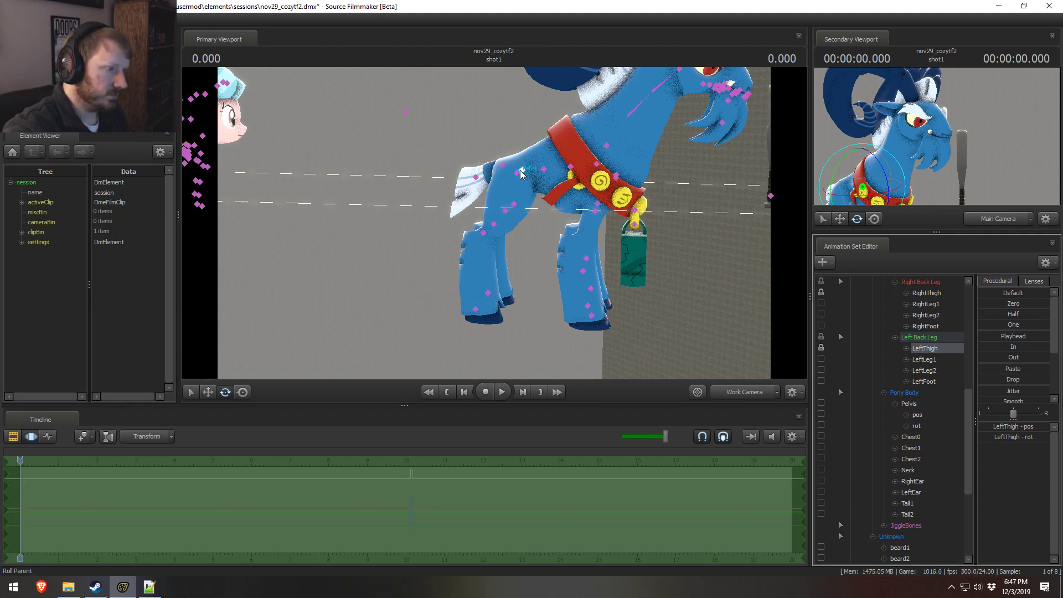
{"action": "left_click", "coordinate": [521, 174]}
{"action": "mouse_move", "coordinate": [521, 174]}
{"action": "left_mouse_down"}
{"action": "mouse_move", "coordinate": [539, 168]}
{"action": "mouse_move", "coordinate": [498, 108]}
{"action": "mouse_move", "coordinate": [436, 139]}
{"action": "mouse_move", "coordinate": [529, 93]}
{"action": "mouse_move", "coordinate": [717, 74]}
{"action": "mouse_move", "coordinate": [344, 105]}
{"action": "mouse_move", "coordinate": [572, 98]}
{"action": "left_mouse_up"}
{"action": "key", "text": "Escape"}
{"action": "key", "text": "ctrl+z"}
{"action": "key", "text": "ctrl+z"}
{"action": "key", "text": "ctrl+z"}
{"action": "key", "text": "ctrl+z"}
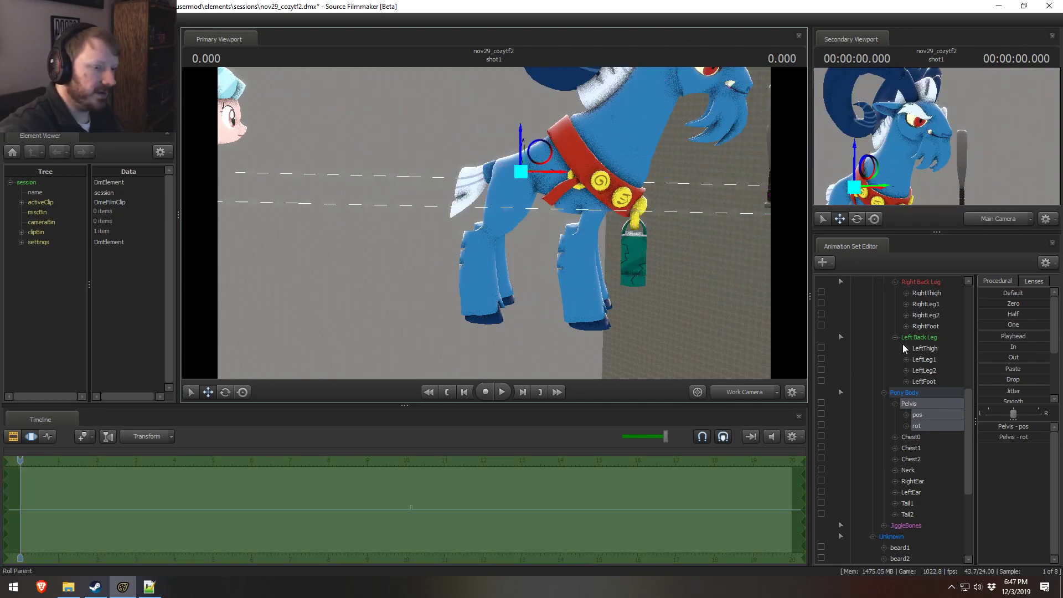
Step: Collapse Grogar's Right Back Leg, Left Back Leg and Pony Body control groups
{"action": "scroll", "coordinate": [888, 389], "scroll_direction": "up", "scroll_amount": 3}
{"action": "left_click", "coordinate": [895, 382]}
{"action": "left_click", "coordinate": [895, 393]}
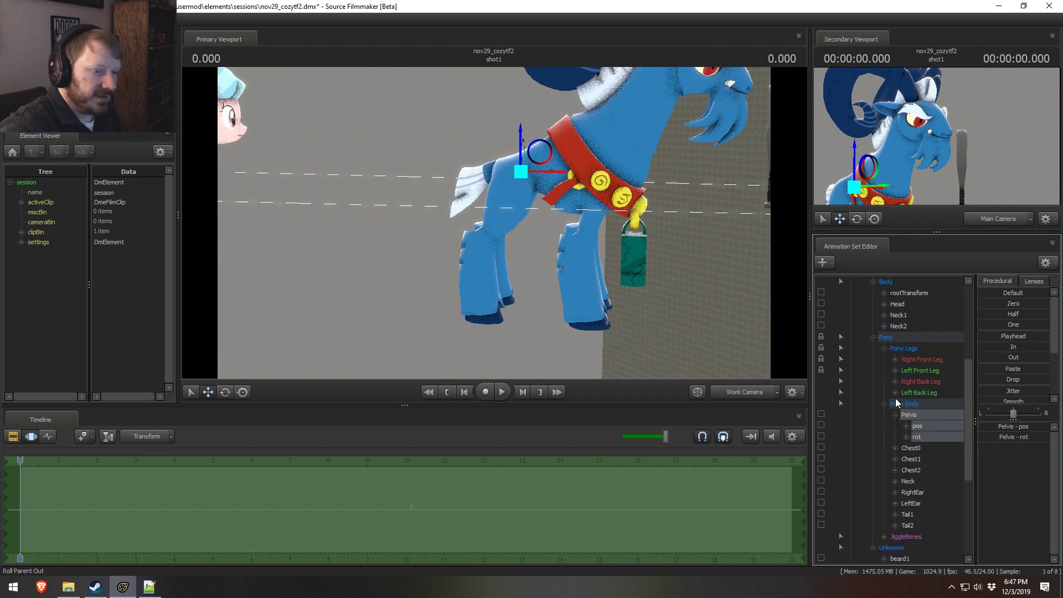
{"action": "left_click", "coordinate": [884, 405]}
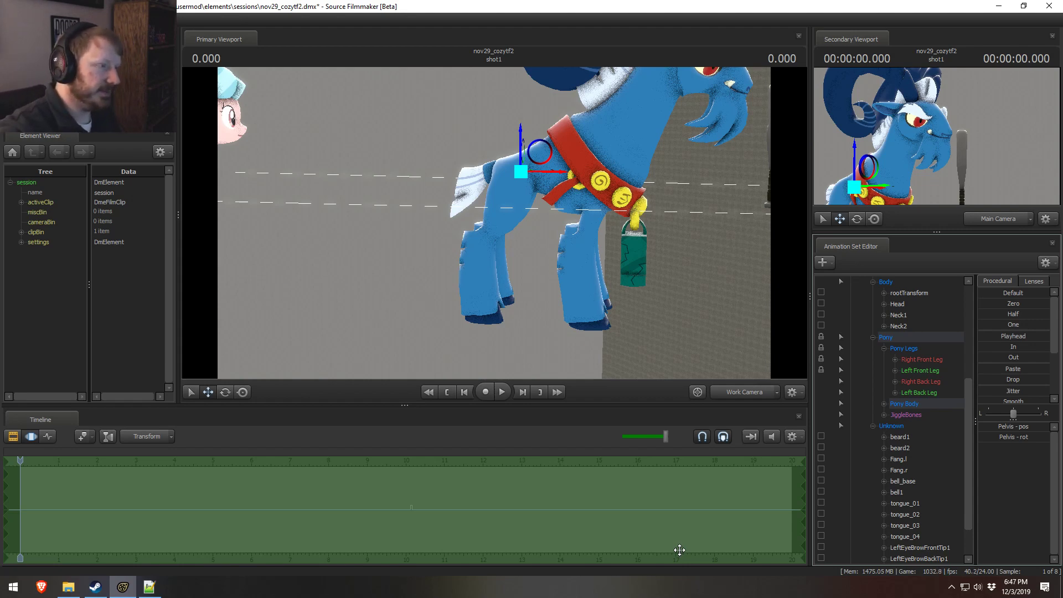
Step: Try pulling Grogar's Tail1 bone far away from his body toward Cozy Glow, and undo the move
{"action": "left_click_drag", "start_coordinate": [544, 245], "coordinate": [449, 195]}
{"action": "left_click", "coordinate": [493, 229], "text": "ctrl"}
{"action": "key", "text": "e"}
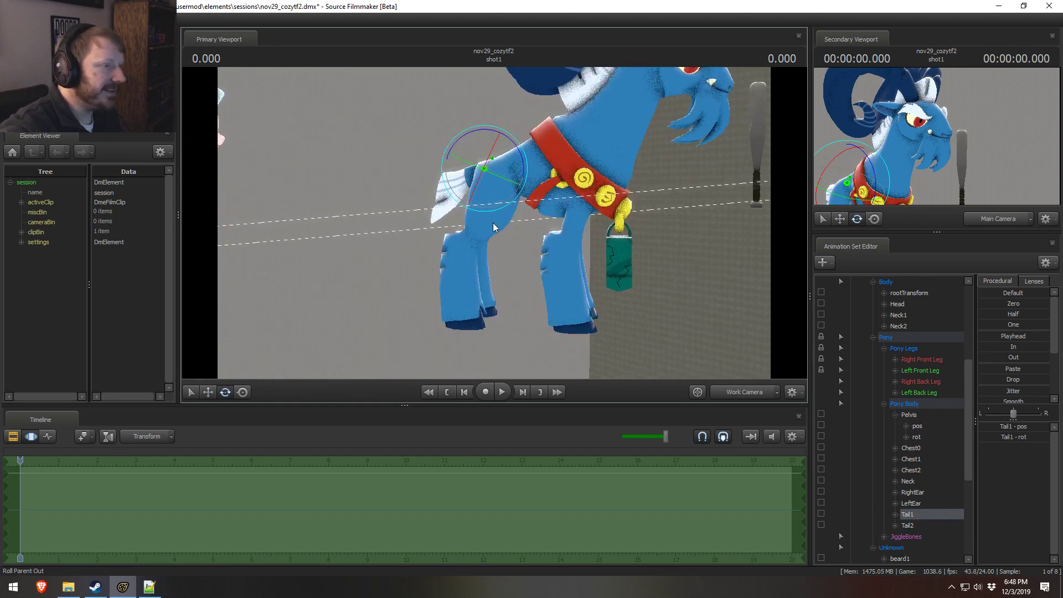
{"action": "left_click_drag", "start_coordinate": [530, 216], "coordinate": [558, 181], "text": "alt"}
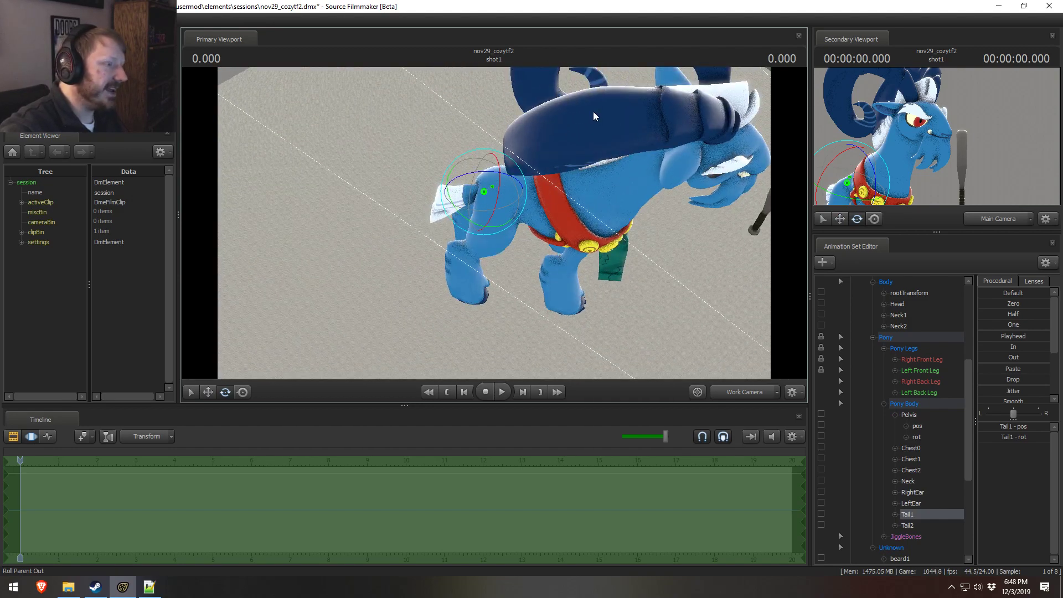
{"action": "left_click_drag", "start_coordinate": [593, 111], "coordinate": [553, 208], "text": "alt"}
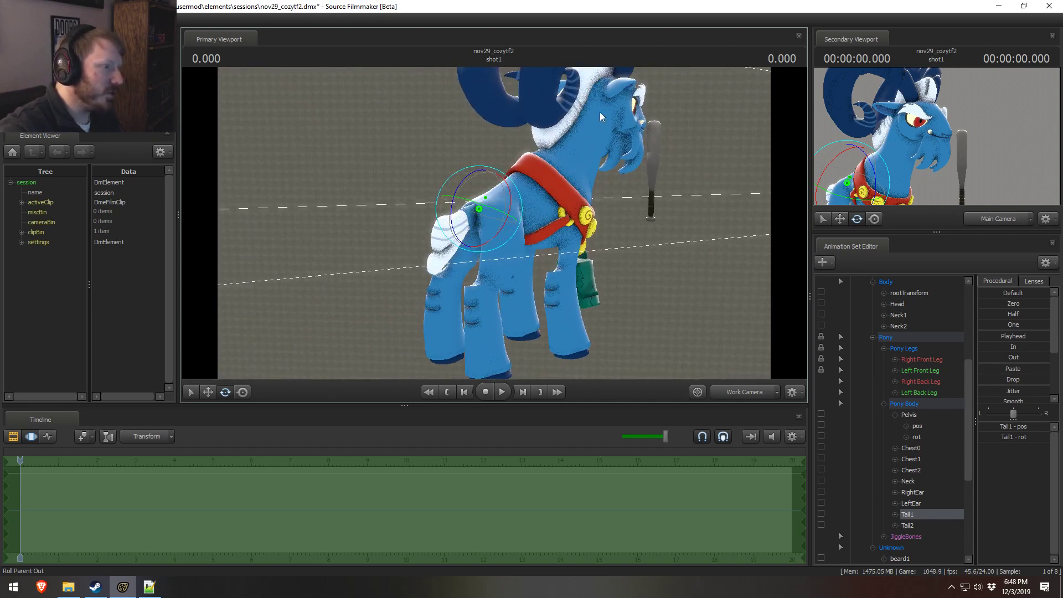
{"action": "key", "text": "w"}
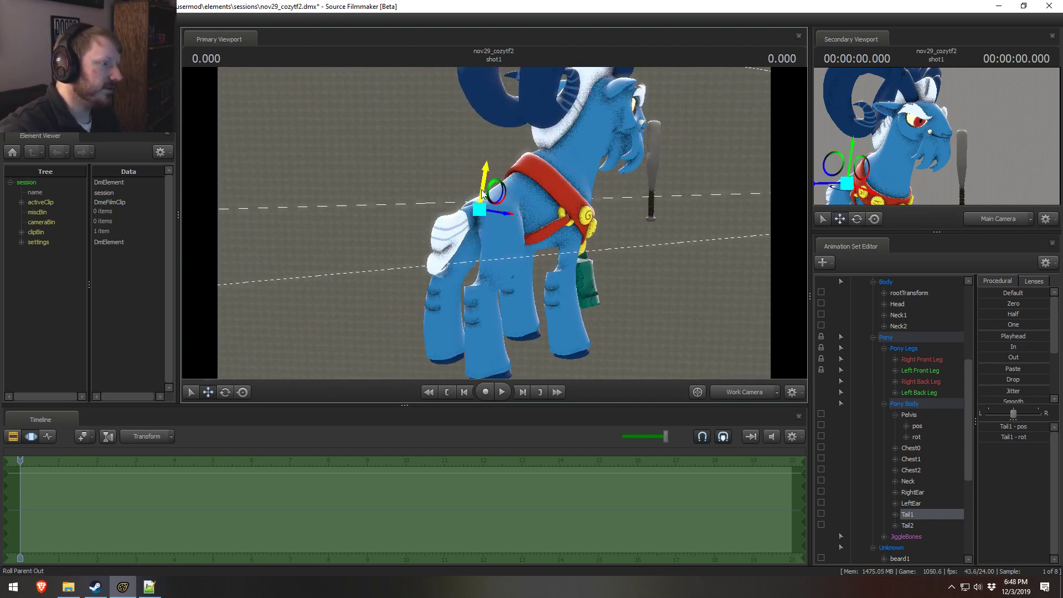
{"action": "left_click_drag", "start_coordinate": [502, 226], "coordinate": [440, 205], "text": "alt"}
{"action": "left_click_drag", "start_coordinate": [520, 210], "coordinate": [1, 244]}
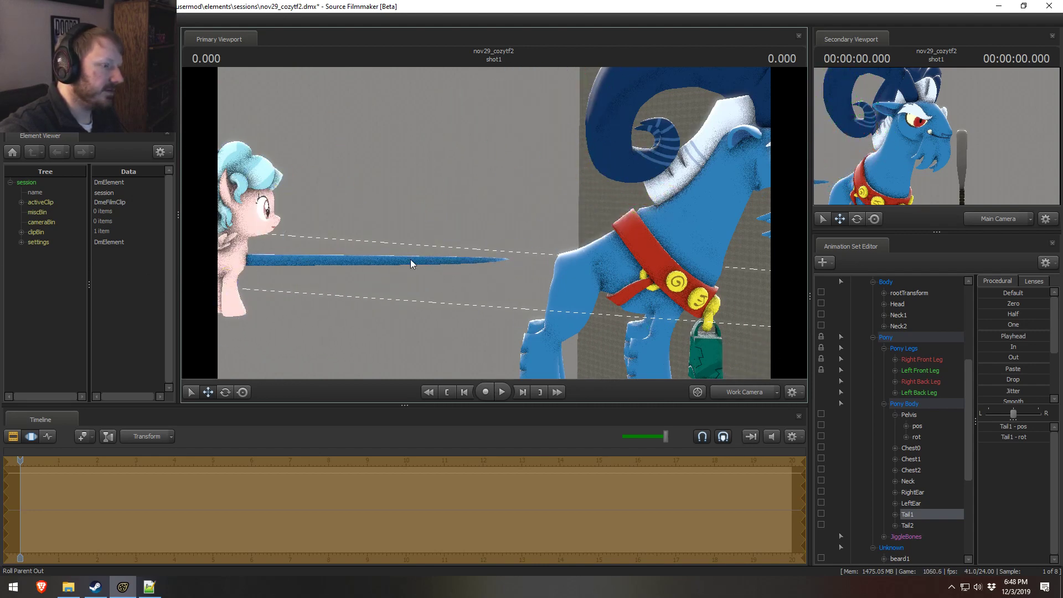
{"action": "left_click_drag", "start_coordinate": [412, 260], "coordinate": [498, 263], "text": "alt"}
{"action": "mouse_move", "coordinate": [494, 224]}
{"action": "left_mouse_down"}
{"action": "mouse_move", "coordinate": [487, 344]}
{"action": "mouse_move", "coordinate": [498, 261]}
{"action": "mouse_move", "coordinate": [515, 249]}
{"action": "mouse_move", "coordinate": [598, 326]}
{"action": "mouse_move", "coordinate": [509, 238]}
{"action": "mouse_move", "coordinate": [601, 283]}
{"action": "mouse_move", "coordinate": [483, 235]}
{"action": "mouse_move", "coordinate": [432, 235]}
{"action": "mouse_move", "coordinate": [495, 224]}
{"action": "left_mouse_up"}
{"action": "key", "text": "w"}
{"action": "key", "text": "ctrl+z"}
{"action": "key", "text": "ctrl+z"}
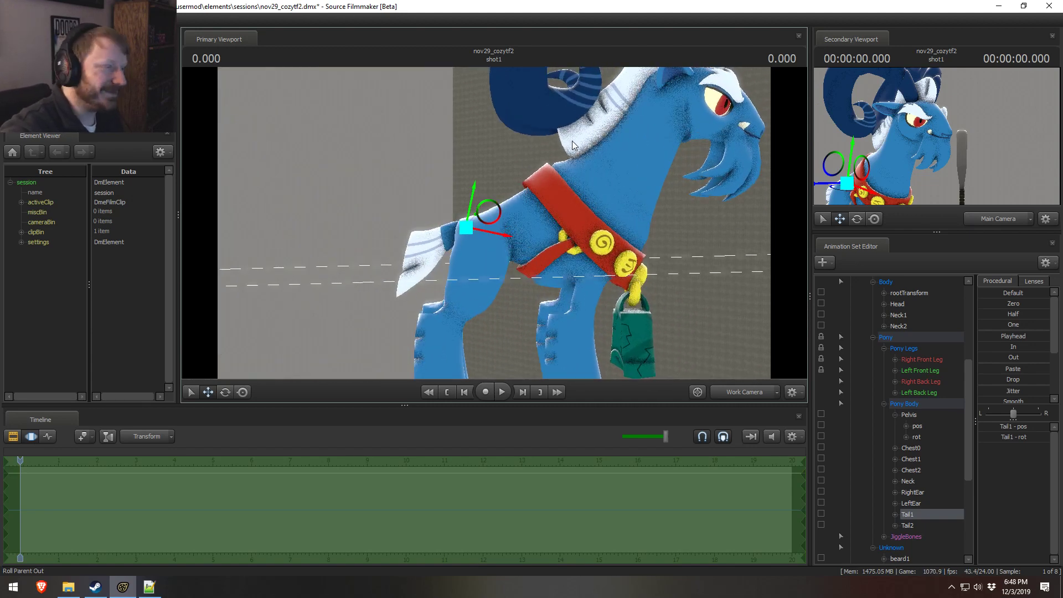
Step: Collapse Grogar's Pony, Unknown and Body control groups and the whole Grogar animation set
{"action": "left_click_drag", "start_coordinate": [512, 136], "coordinate": [494, 223]}
{"action": "key", "text": "F3"}
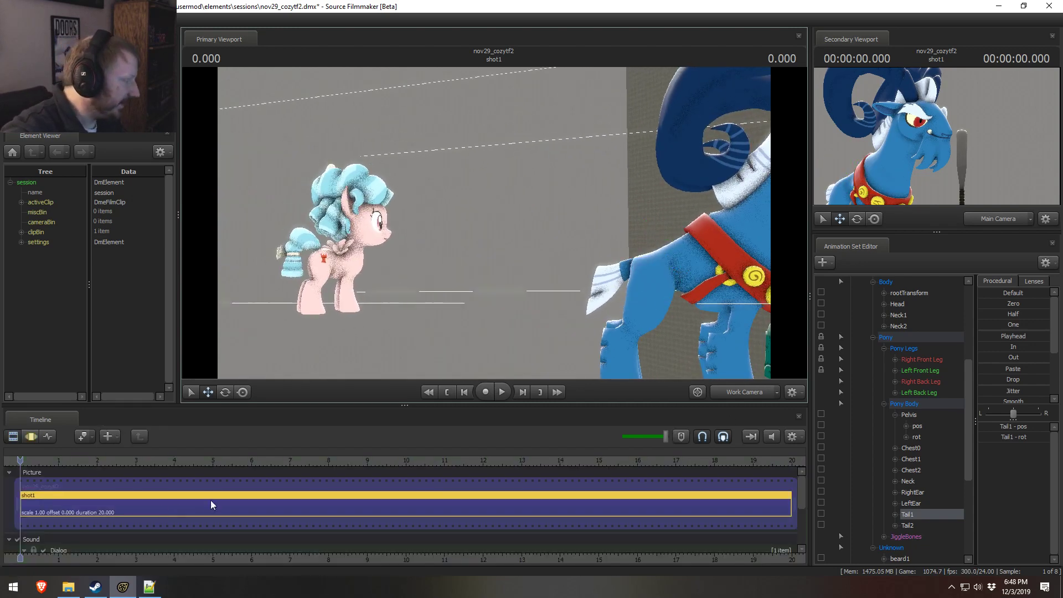
{"action": "key", "text": "F3"}
{"action": "left_click", "coordinate": [874, 337]}
{"action": "left_click", "coordinate": [875, 381]}
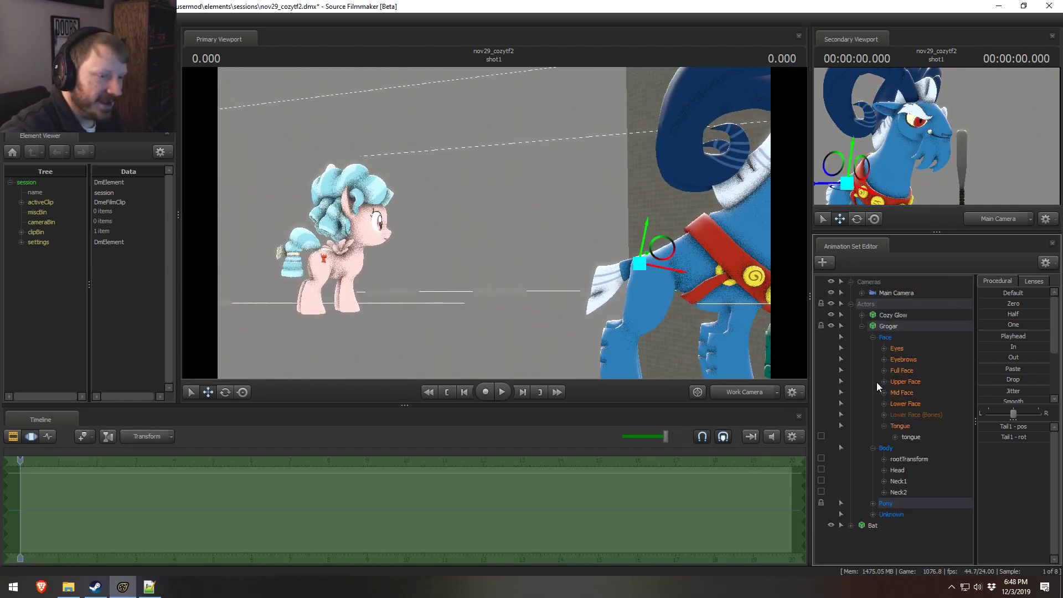
{"action": "left_click", "coordinate": [873, 448]}
{"action": "left_click", "coordinate": [861, 326]}
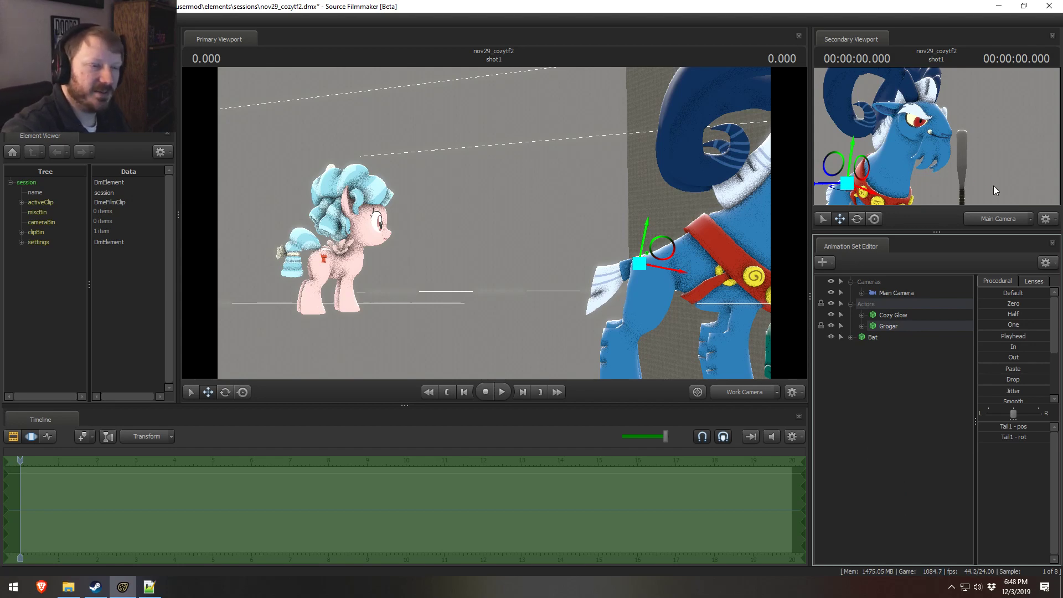
Step: Check the shot through the Main Camera, and return to the Work Camera with Cozy Glow, Grogar and the bat framed
{"action": "left_click", "coordinate": [756, 394]}
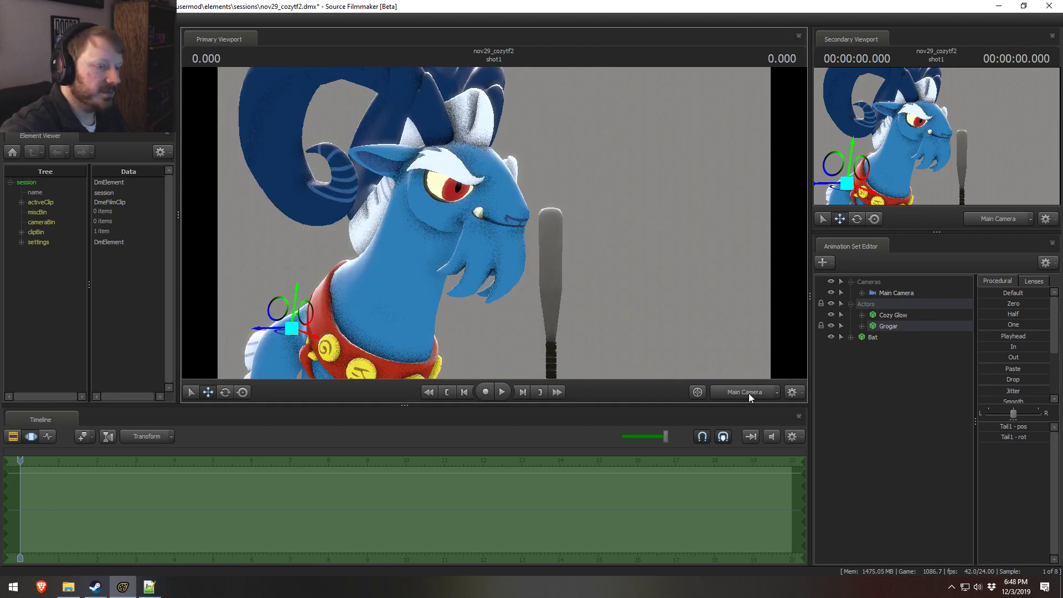
{"action": "key", "text": "s"}
{"action": "left_click_drag", "start_coordinate": [653, 310], "coordinate": [667, 330]}
{"action": "left_click_drag", "start_coordinate": [507, 217], "coordinate": [496, 217]}
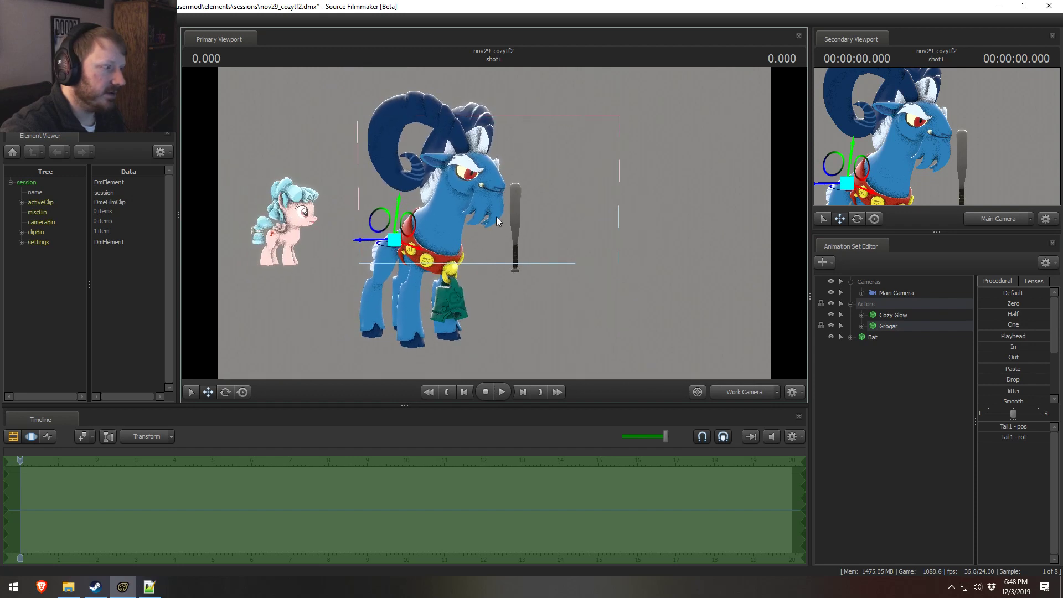
Step: Duplicate the Cozy Glow animation set by copying and pasting it in the session
{"action": "double_click", "coordinate": [866, 317]}
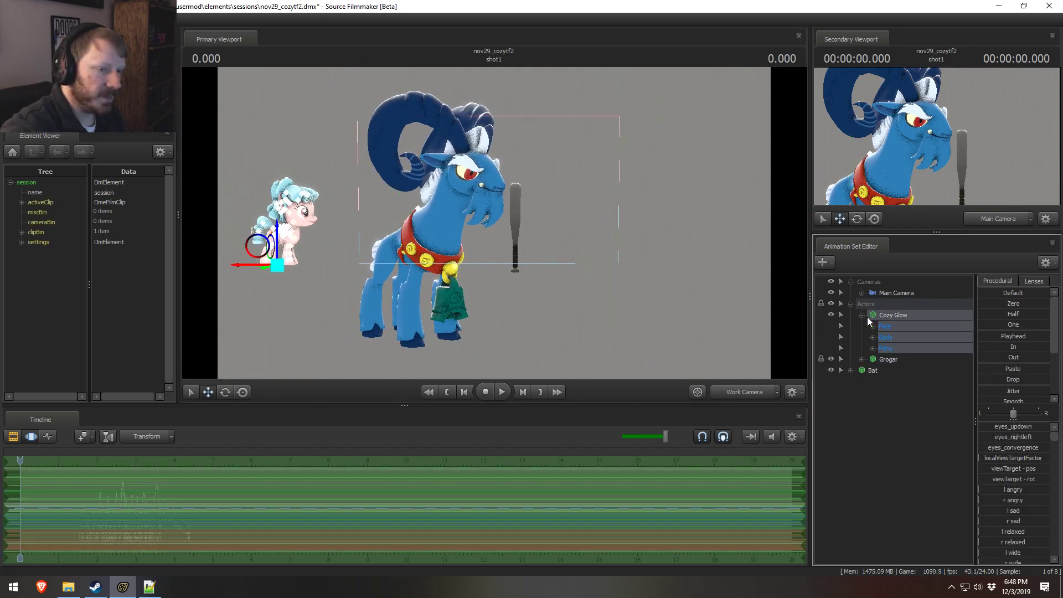
{"action": "right_click", "coordinate": [889, 316]}
{"action": "left_click", "coordinate": [879, 375]}
{"action": "right_click", "coordinate": [869, 427]}
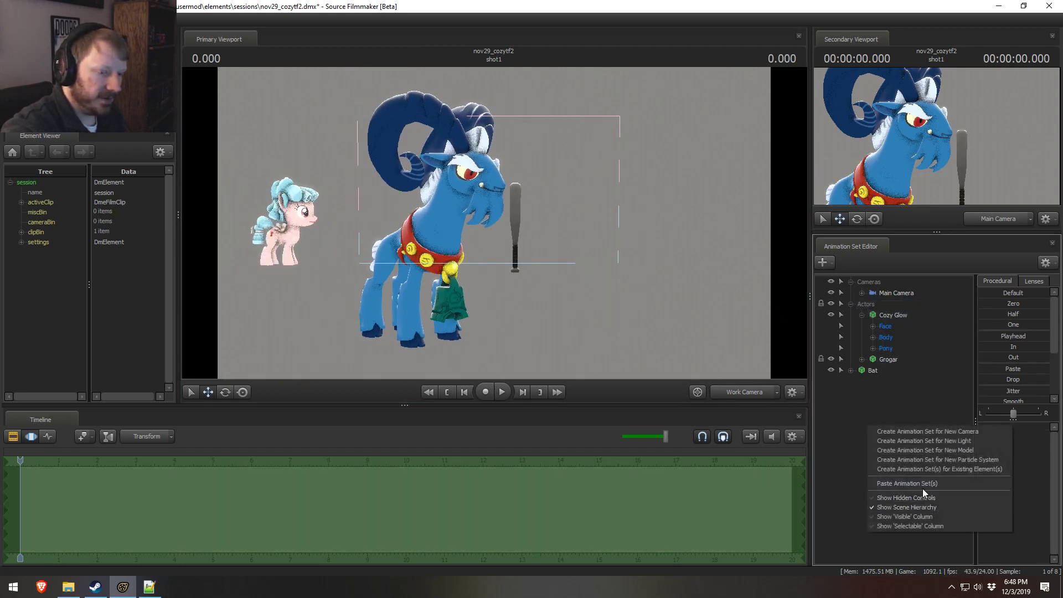
{"action": "left_click", "coordinate": [923, 485]}
Step: Rename the duplicated Cozy Glow animation set as BASE LIPSYNC COZY
{"action": "left_click", "coordinate": [891, 384]}
{"action": "right_click", "coordinate": [892, 383]}
{"action": "left_click", "coordinate": [925, 386]}
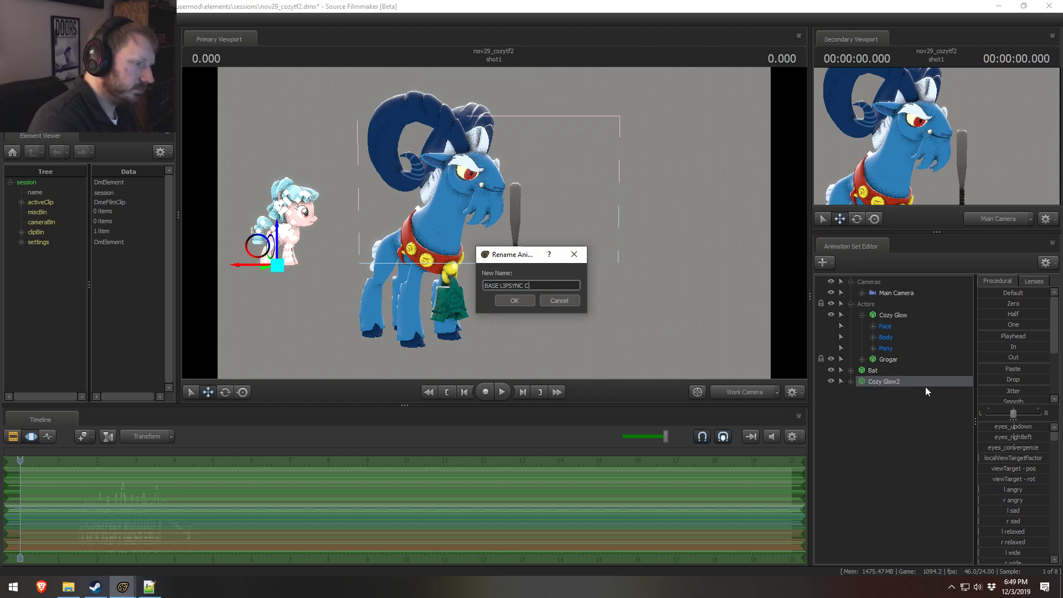
{"action": "type", "text": "Y"}
{"action": "key", "text": "Return"}
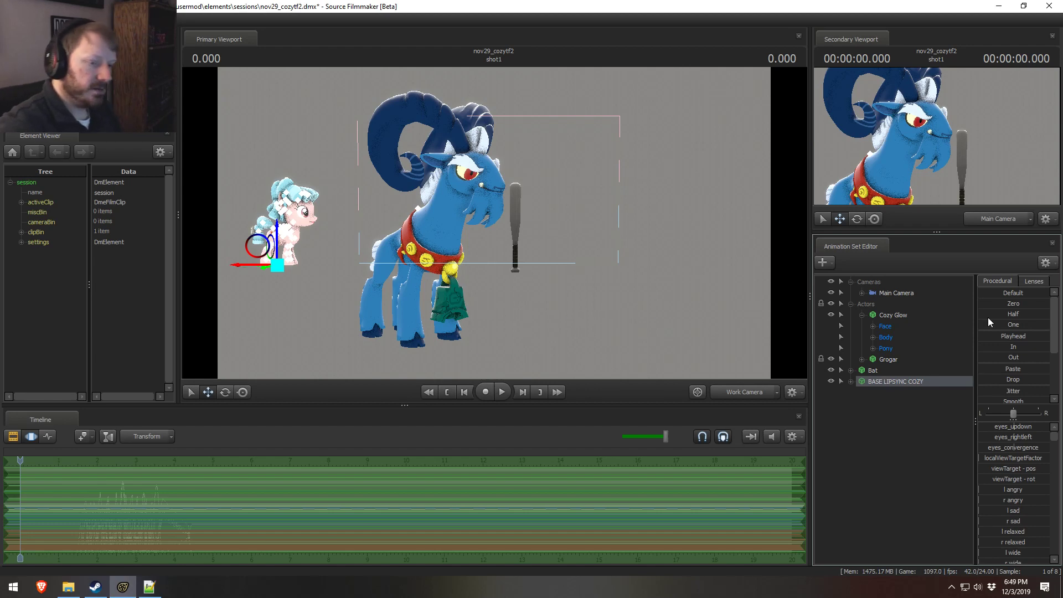
Step: Move BASE LIPSYNC COZY into the Actors group below Cozy Glow, hide it, and collapse the Cozy Glow set
{"action": "left_click_drag", "start_coordinate": [854, 381], "coordinate": [874, 360]}
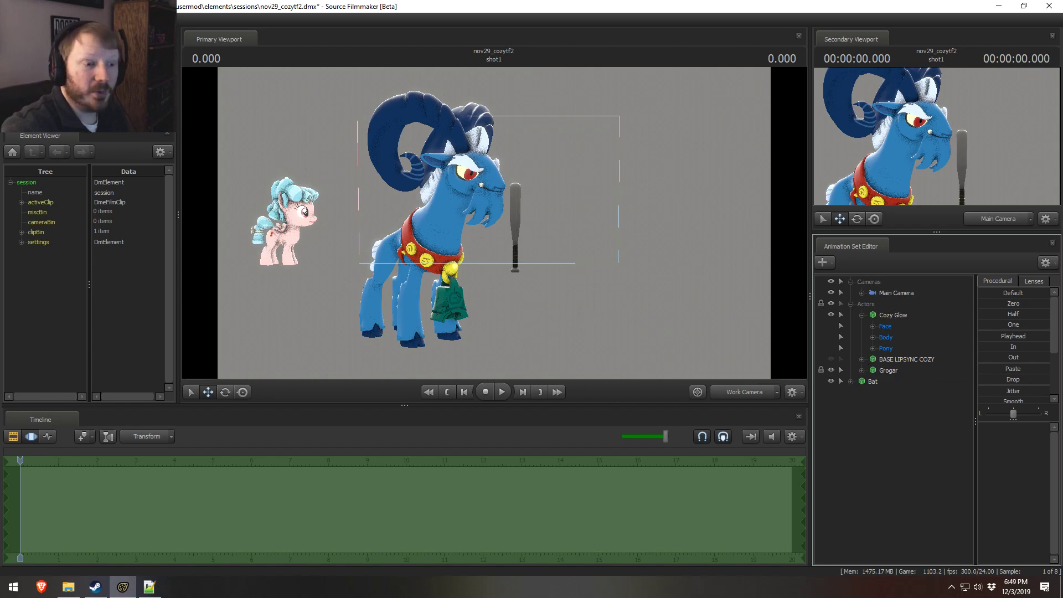
{"action": "left_click", "coordinate": [893, 316]}
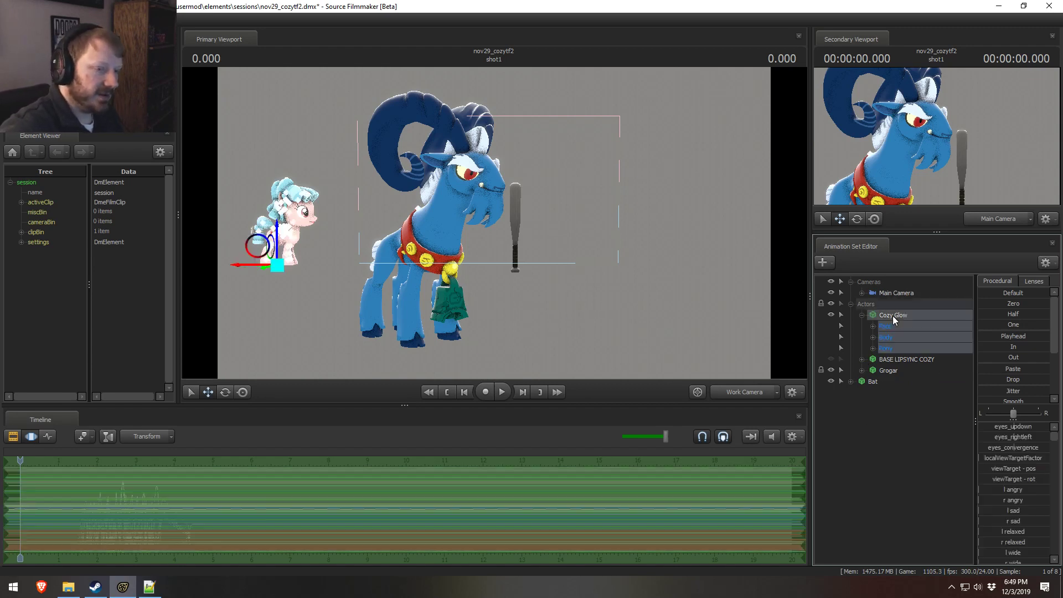
{"action": "left_click", "coordinate": [861, 314]}
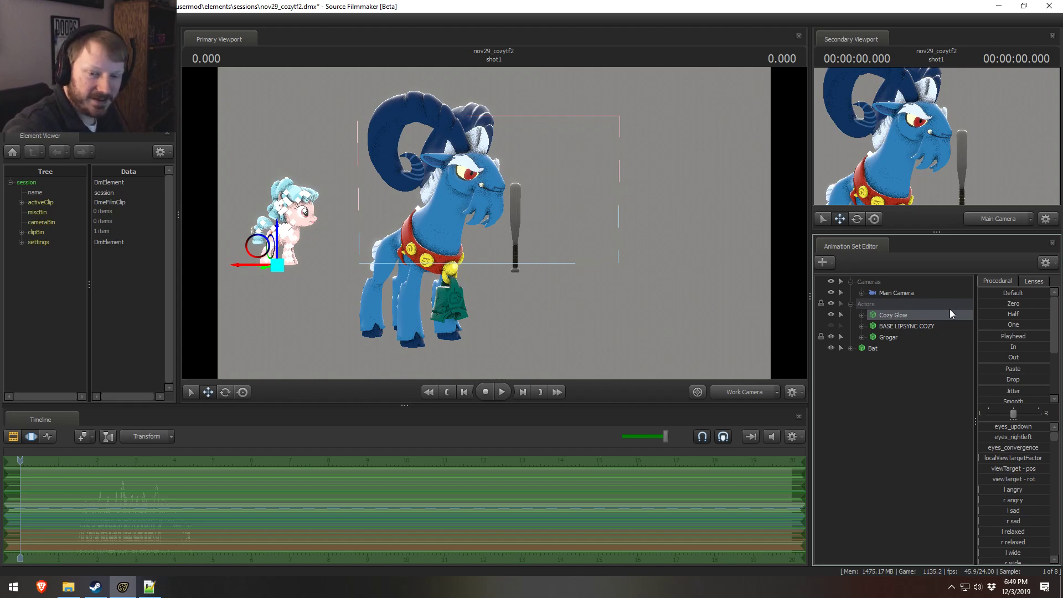
Step: Lock Grogar's Chest0 bone and select the Pelvis bone in the Pony Body group
{"action": "left_click_drag", "start_coordinate": [579, 271], "coordinate": [536, 210]}
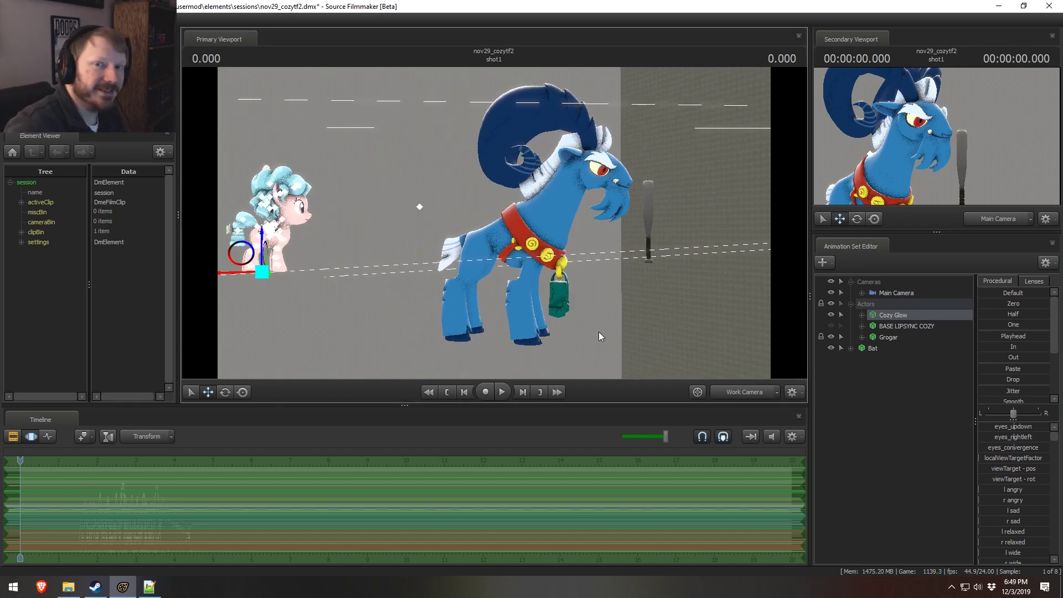
{"action": "left_click_drag", "start_coordinate": [421, 313], "coordinate": [480, 224]}
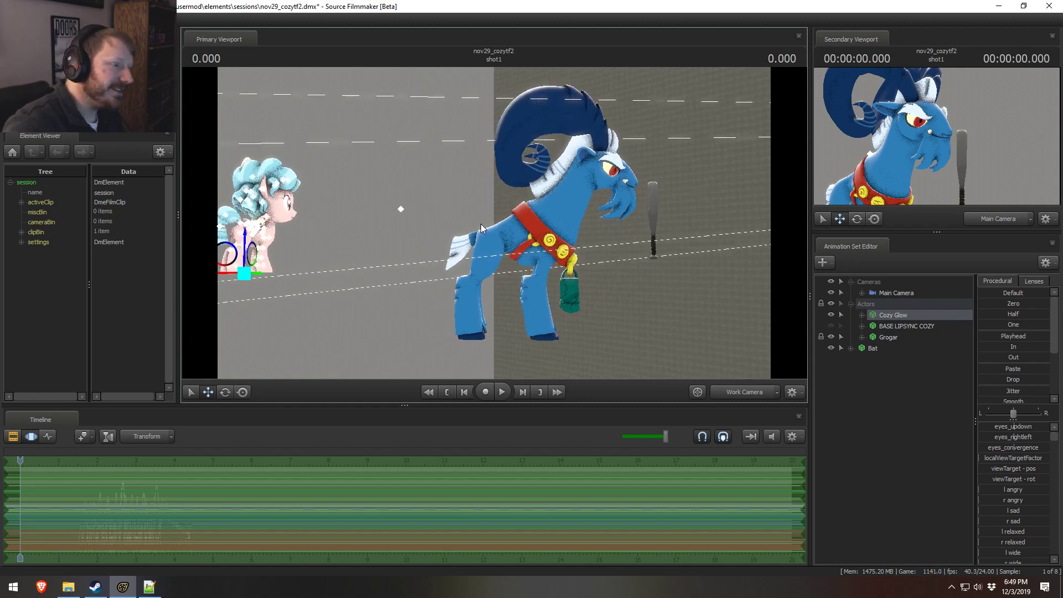
{"action": "key", "text": "ctrl"}
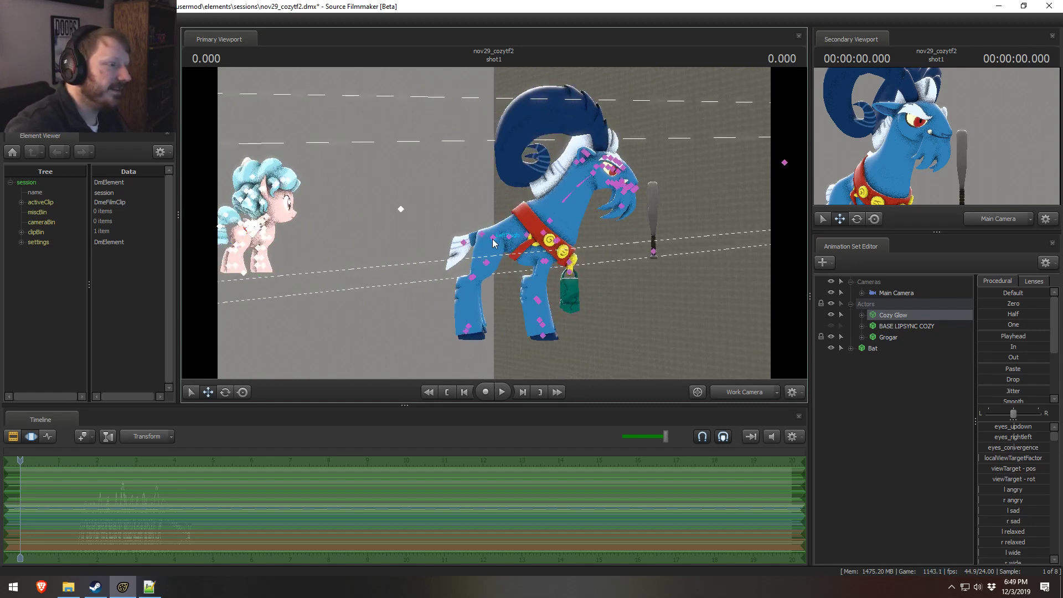
{"action": "left_click", "coordinate": [510, 238], "text": "ctrl"}
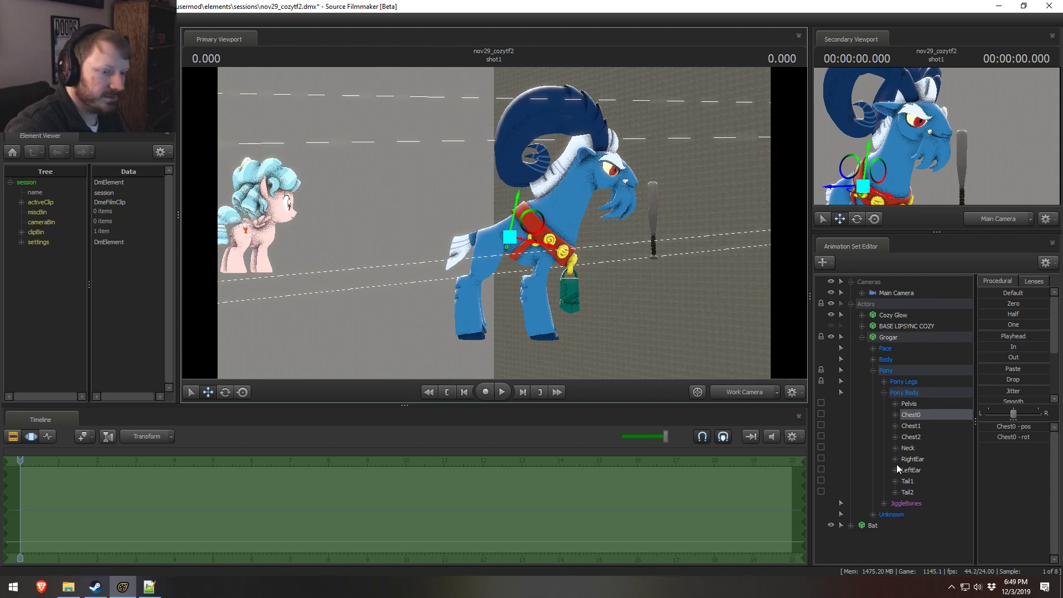
{"action": "left_click", "coordinate": [820, 414]}
{"action": "left_click", "coordinate": [919, 404]}
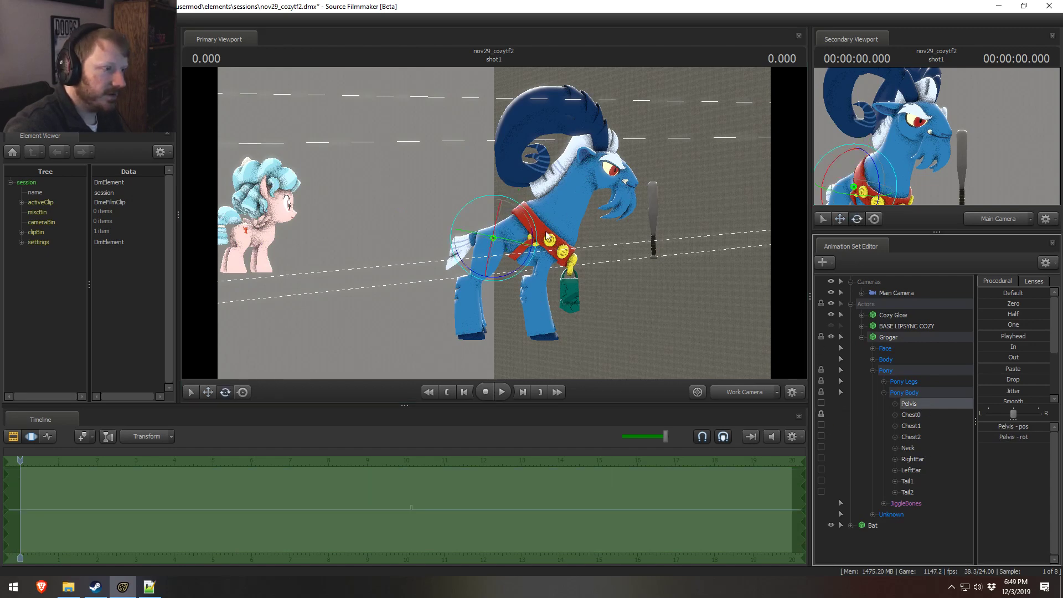
Step: Try rotating and lowering Grogar's pelvis against the locked Chest0 into a crouched pose, and undo the changes
{"action": "left_click_drag", "start_coordinate": [450, 332], "coordinate": [662, 359]}
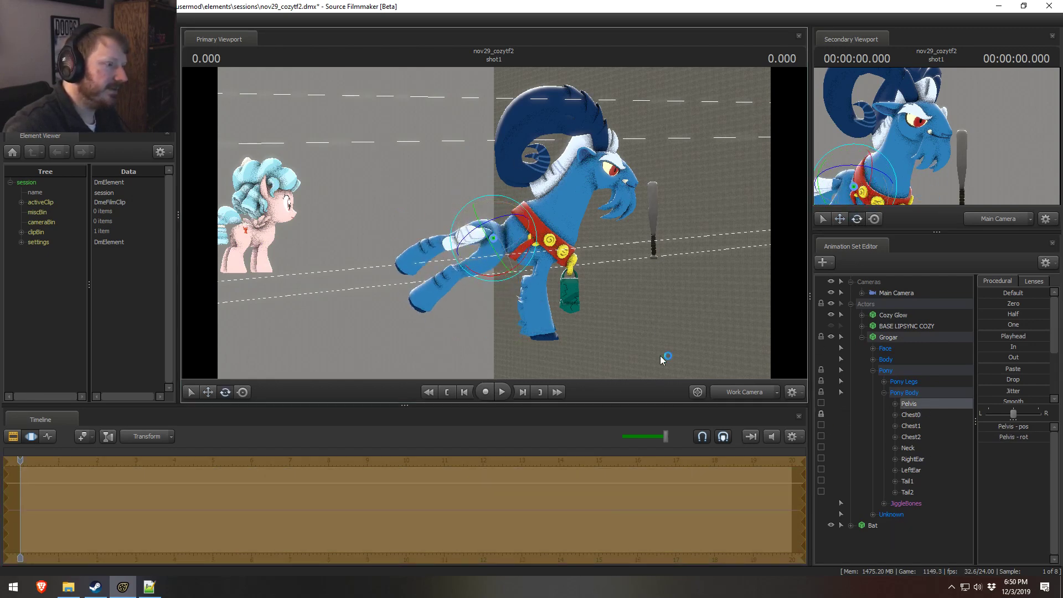
{"action": "key", "text": "ctrl+z"}
{"action": "left_click_drag", "start_coordinate": [559, 324], "coordinate": [715, 1]}
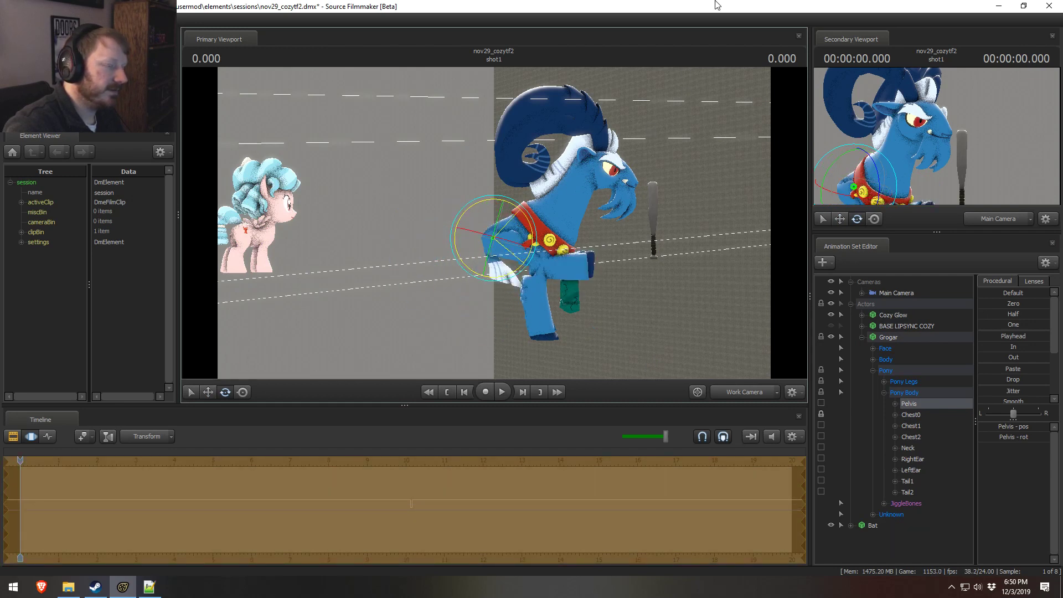
{"action": "key", "text": "w"}
{"action": "left_click_drag", "start_coordinate": [510, 231], "coordinate": [556, 237]}
{"action": "key", "text": "e"}
{"action": "key", "text": "w"}
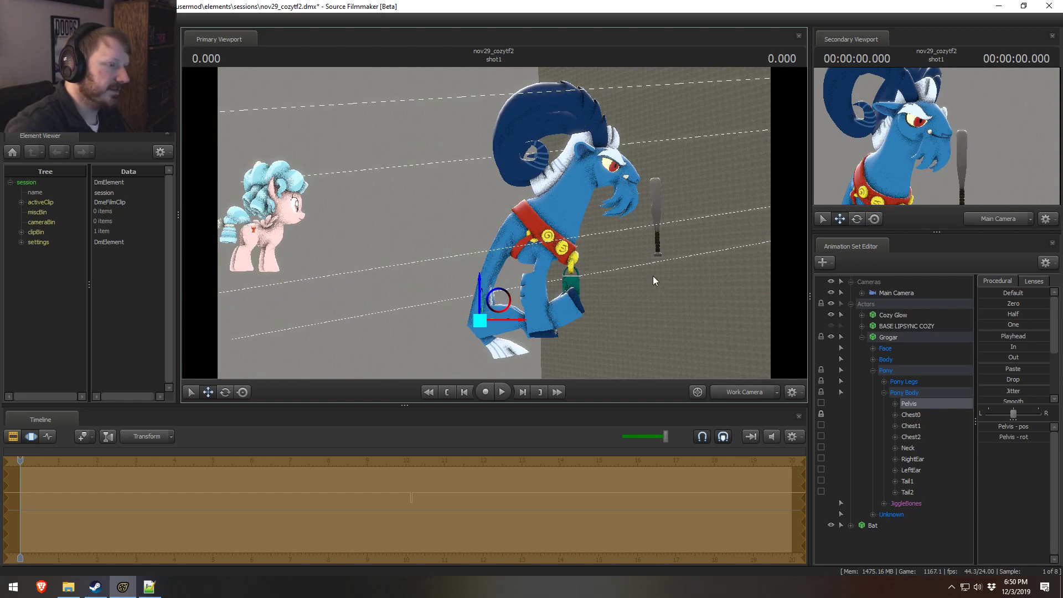
{"action": "mouse_move", "coordinate": [653, 281]}
{"action": "left_mouse_down", "text": "alt"}
{"action": "mouse_move", "coordinate": [692, 276]}
{"action": "mouse_move", "coordinate": [648, 277]}
{"action": "left_mouse_up", "text": "alt"}
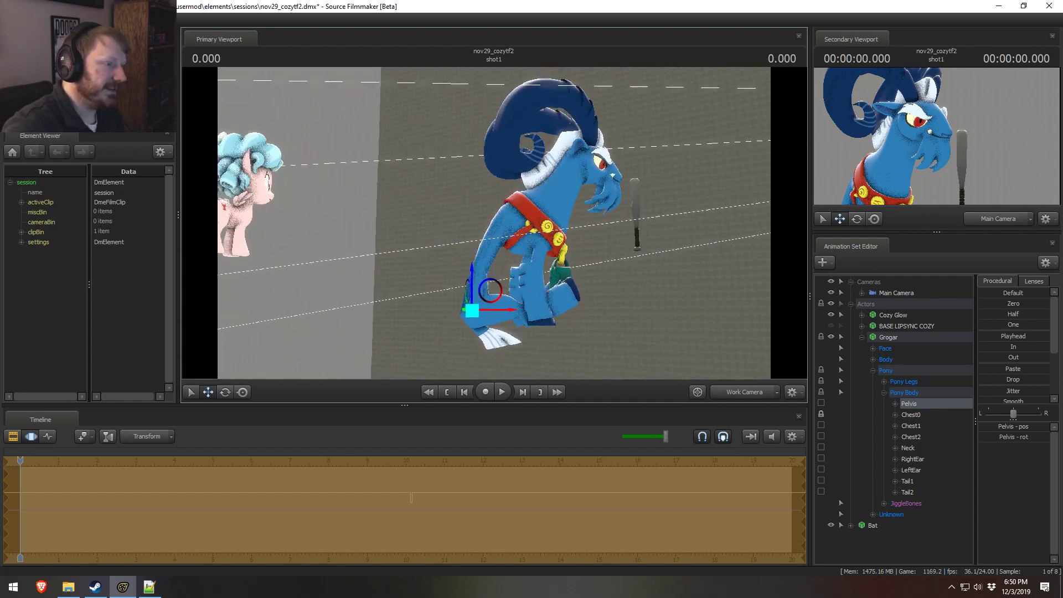
{"action": "left_click_drag", "start_coordinate": [480, 235], "coordinate": [502, 232], "text": "alt"}
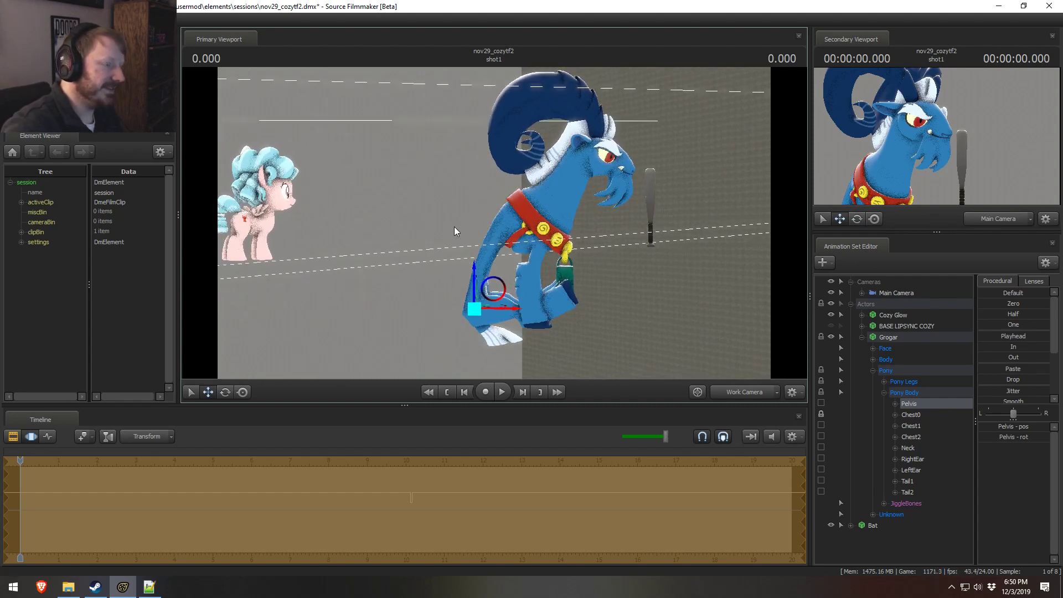
{"action": "key", "text": "ctrl+z"}
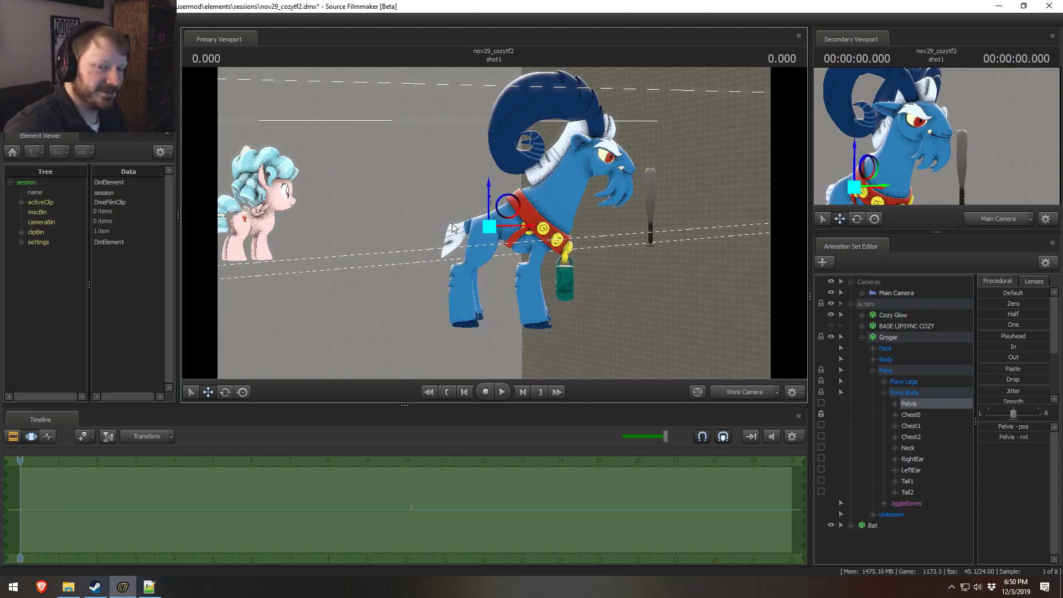
Step: Try pulling Grogar's pelvis far back behind the body and rotating it so the hind legs swing back, undoing each attempt
{"action": "left_click_drag", "start_coordinate": [509, 221], "coordinate": [314, 311]}
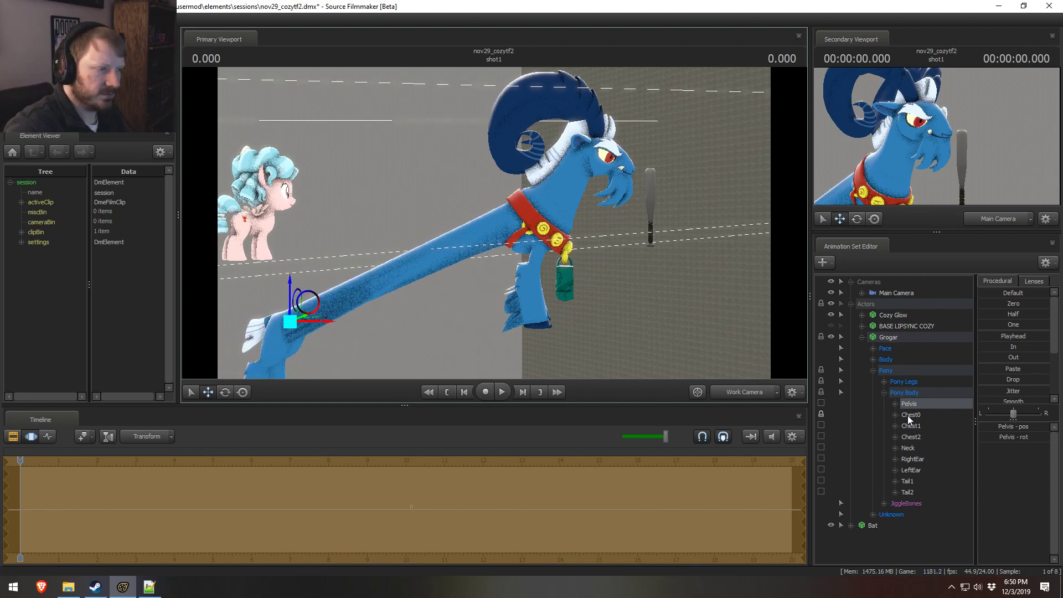
{"action": "key", "text": "ctrl+z"}
{"action": "key", "text": "e"}
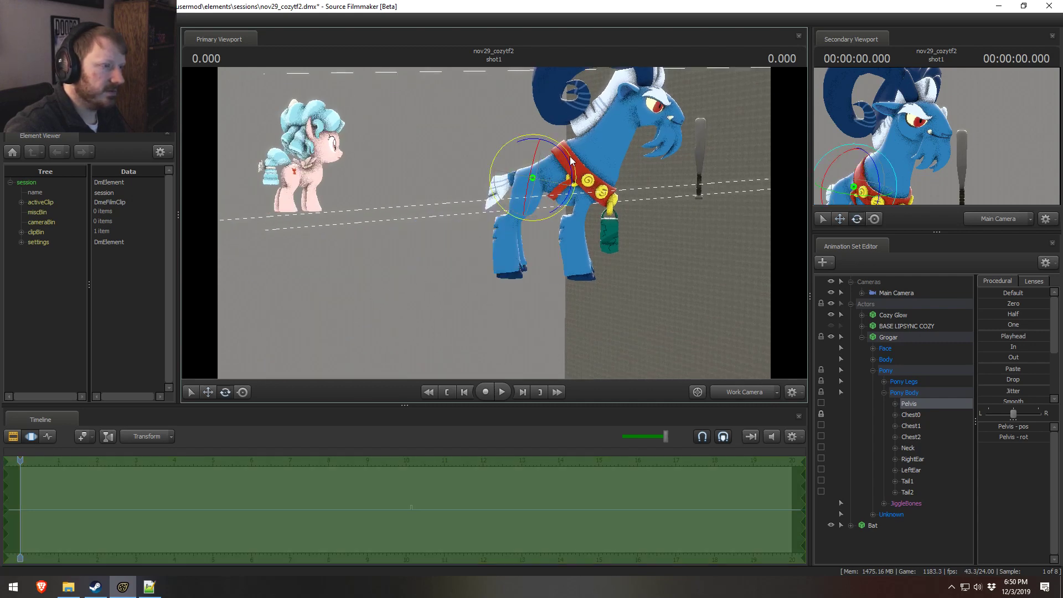
{"action": "left_click_drag", "start_coordinate": [570, 156], "coordinate": [573, 185]}
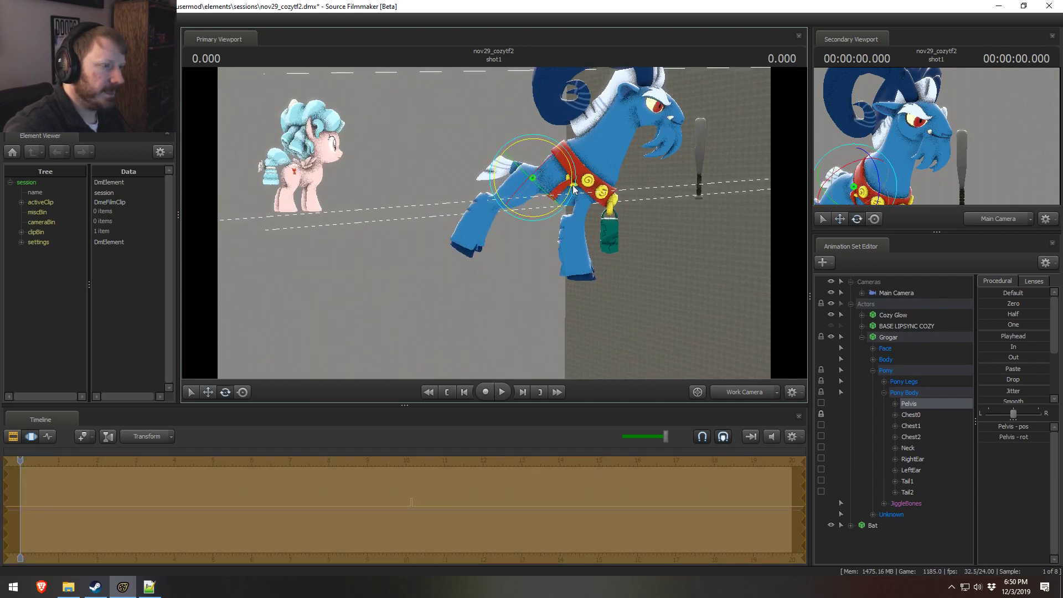
{"action": "key", "text": "ctrl+z"}
Step: Try rotating Grogar's RightLeg1 and LeftLeg1 bones together, and undo the rotation
{"action": "left_click", "coordinate": [523, 201], "text": "ctrl"}
{"action": "left_click", "coordinate": [537, 206], "text": "ctrl"}
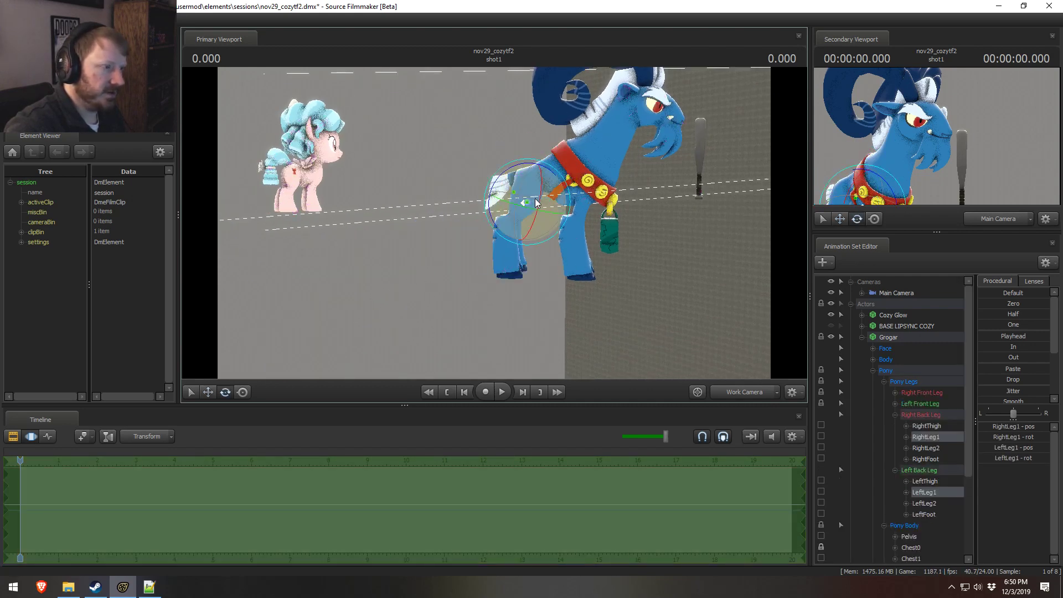
{"action": "left_click_drag", "start_coordinate": [554, 188], "coordinate": [556, 149]}
{"action": "left_click", "coordinate": [529, 184], "text": "ctrl"}
{"action": "left_click", "coordinate": [532, 182], "text": "ctrl+shift"}
{"action": "key", "text": "ctrl+z"}
Step: Try rotating Grogar's pelvis so the hind legs kick backward, and undo the rotation
{"action": "left_click", "coordinate": [523, 177], "text": "ctrl"}
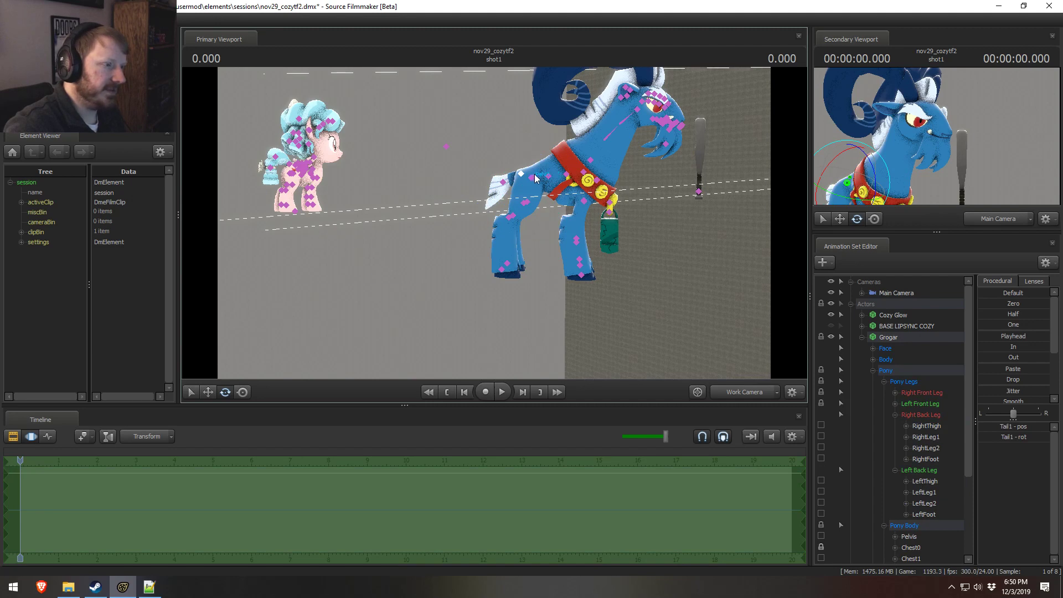
{"action": "left_click", "coordinate": [534, 179]}
{"action": "left_click_drag", "start_coordinate": [567, 157], "coordinate": [568, 198]}
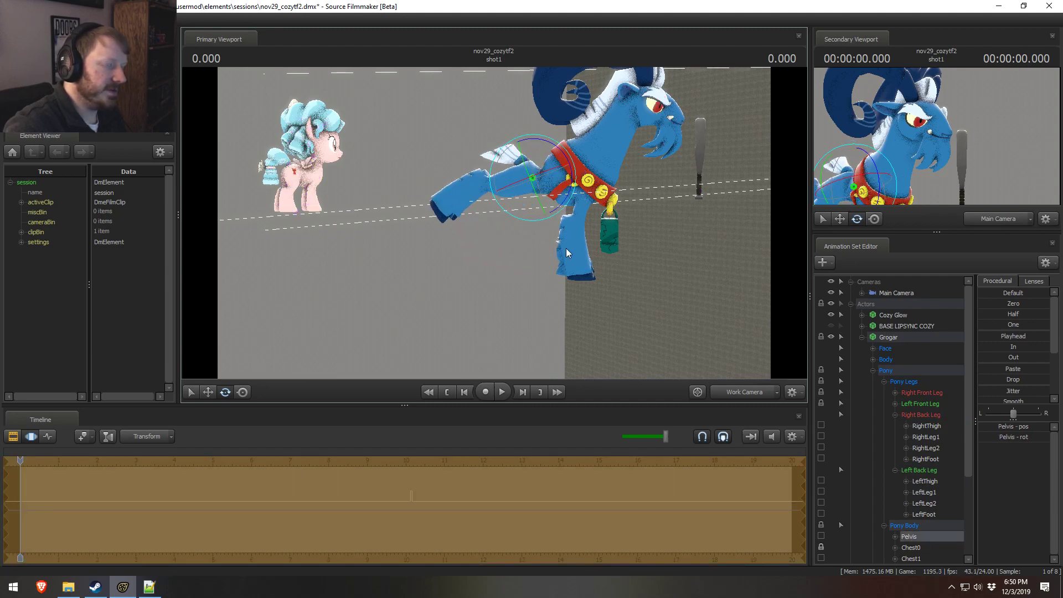
{"action": "left_click_drag", "start_coordinate": [573, 235], "coordinate": [503, 226], "text": "alt"}
{"action": "key", "text": "ctrl+z"}
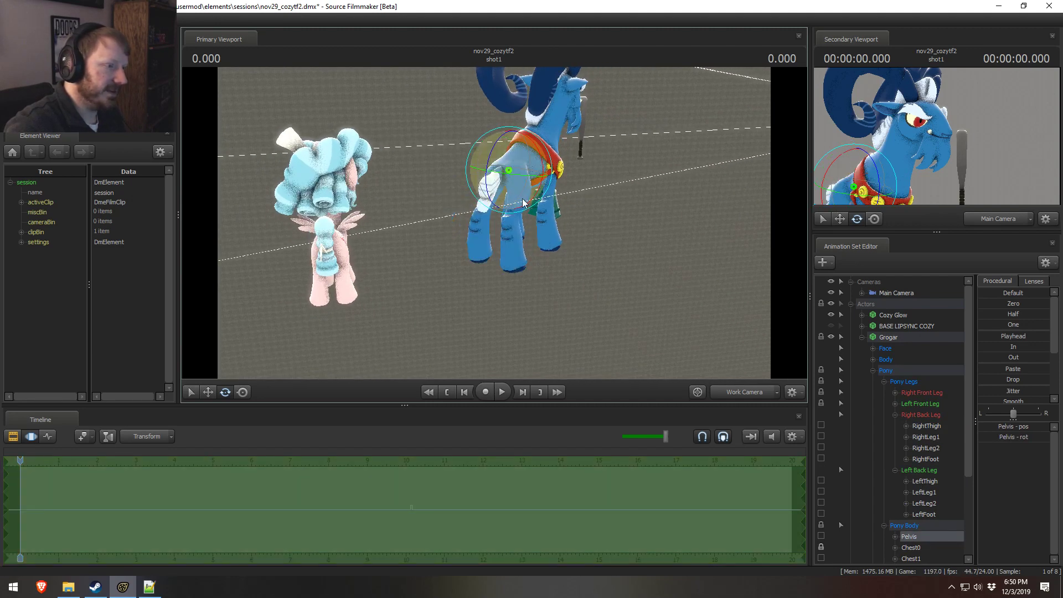
Step: Try rotating Grogar's Chest1 bone, and undo the rotation
{"action": "left_click_drag", "start_coordinate": [547, 175], "coordinate": [491, 203]}
{"action": "left_click", "coordinate": [551, 173], "text": "ctrl"}
{"action": "left_click_drag", "start_coordinate": [584, 145], "coordinate": [625, 166]}
{"action": "key", "text": "ctrl+z"}
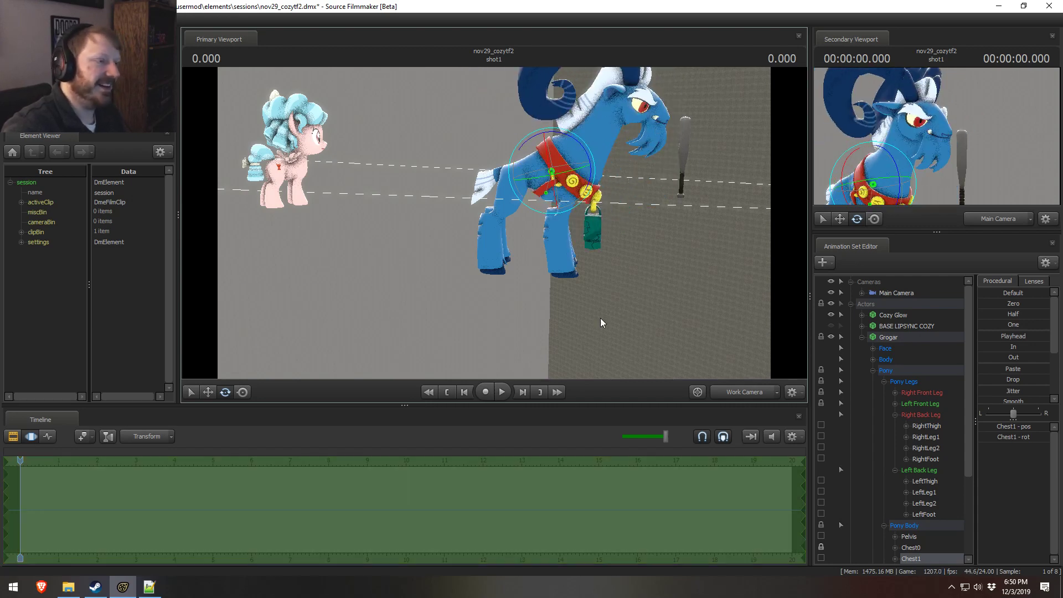
Step: Collapse Grogar's animation set, and expand and select the Cozy Glow set to show its Face, Body and Pony groups
{"action": "left_click_drag", "start_coordinate": [548, 244], "coordinate": [463, 217]}
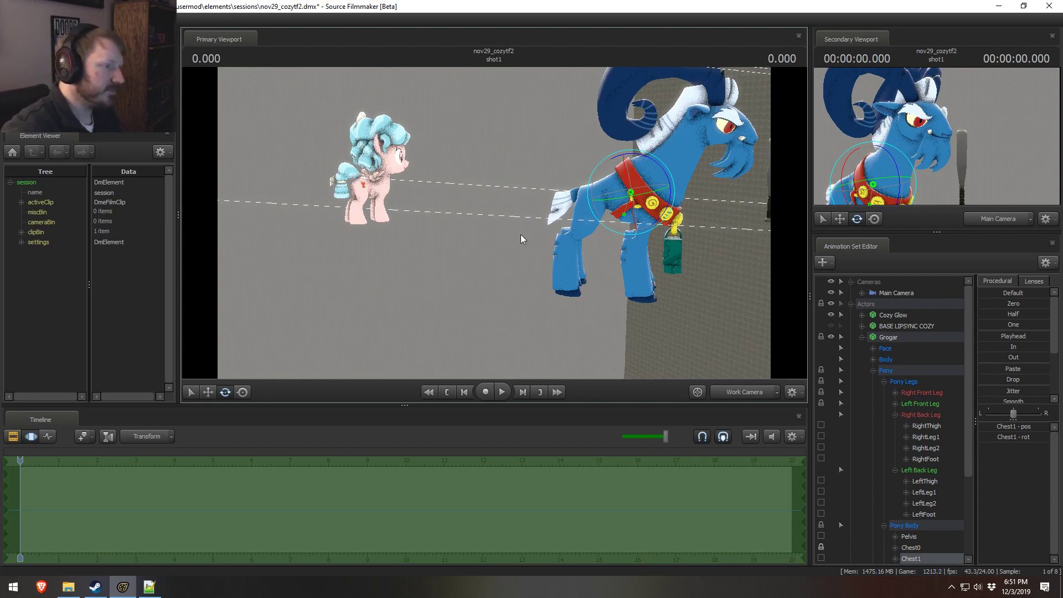
{"action": "left_click_drag", "start_coordinate": [507, 182], "coordinate": [848, 480]}
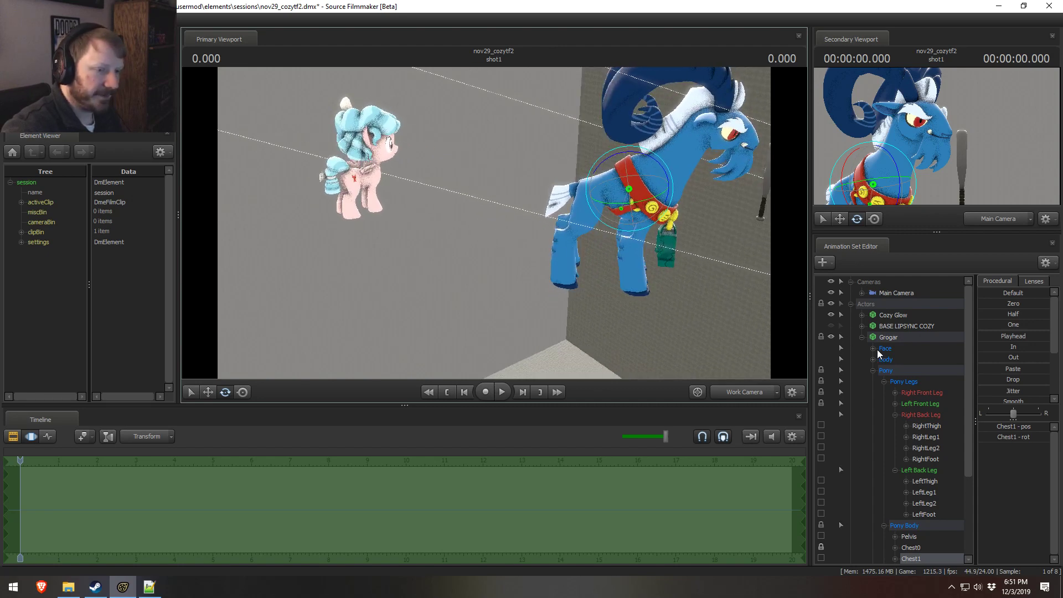
{"action": "left_click", "coordinate": [861, 338]}
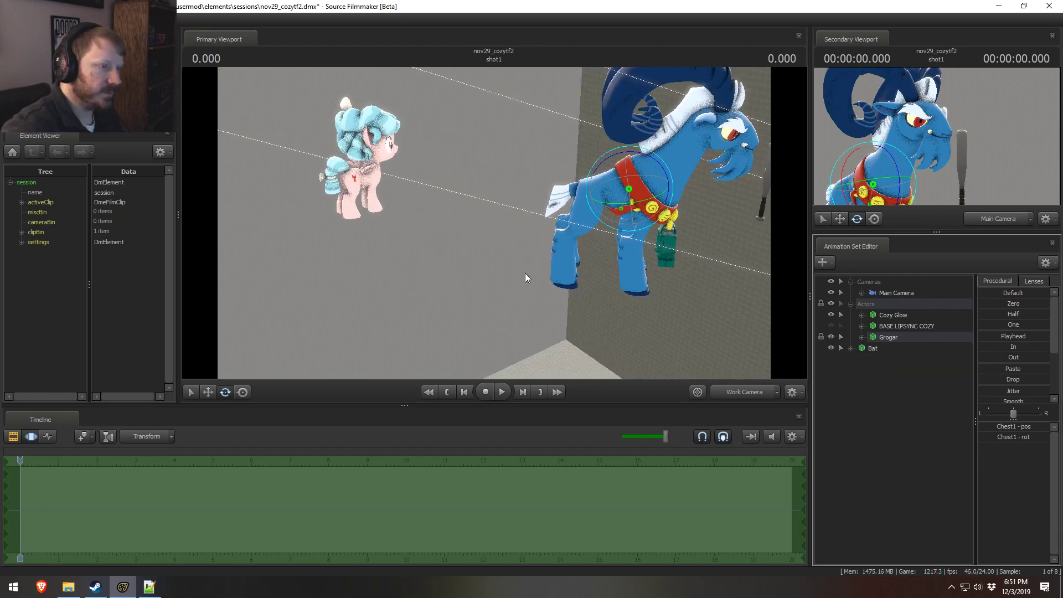
{"action": "left_click", "coordinate": [861, 314]}
{"action": "left_click", "coordinate": [893, 315]}
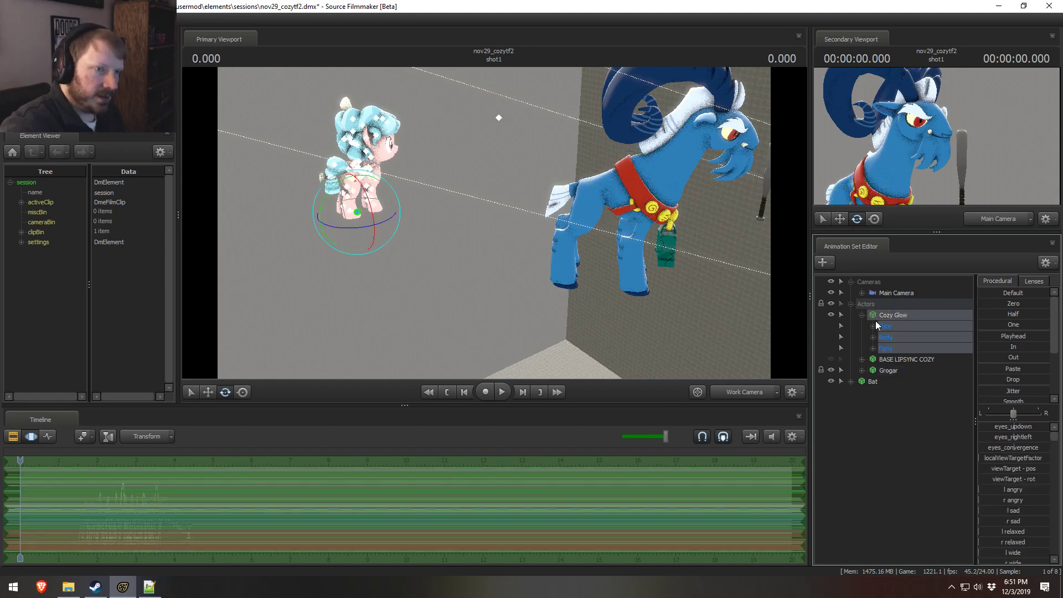
Step: View the shot through the Main Camera, select that camera and set its lens to 50 mm
{"action": "left_click", "coordinate": [895, 293]}
{"action": "left_click_drag", "start_coordinate": [895, 295], "coordinate": [602, 235]}
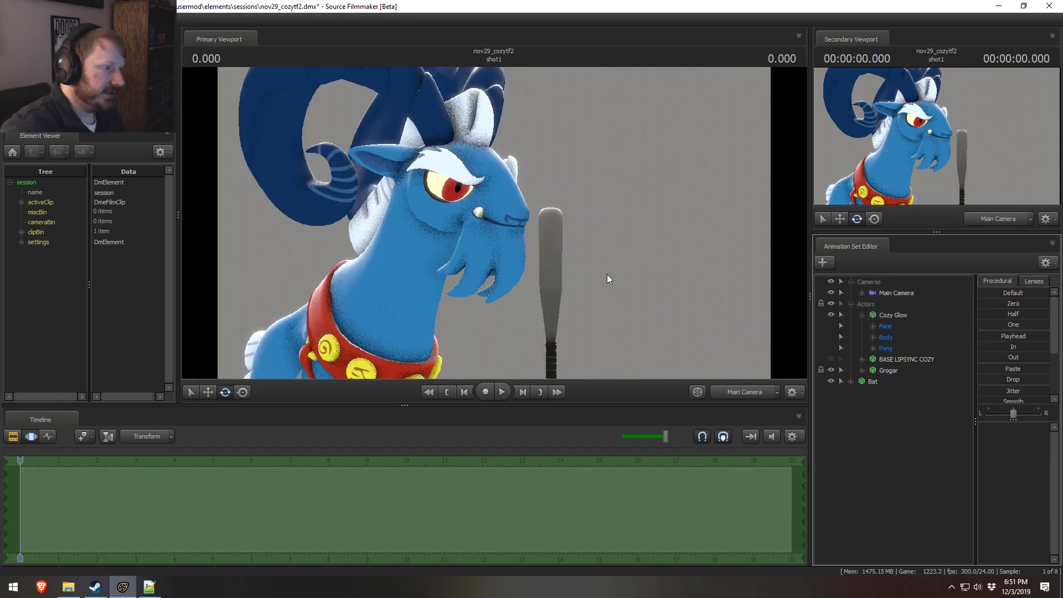
{"action": "left_click", "coordinate": [1033, 283]}
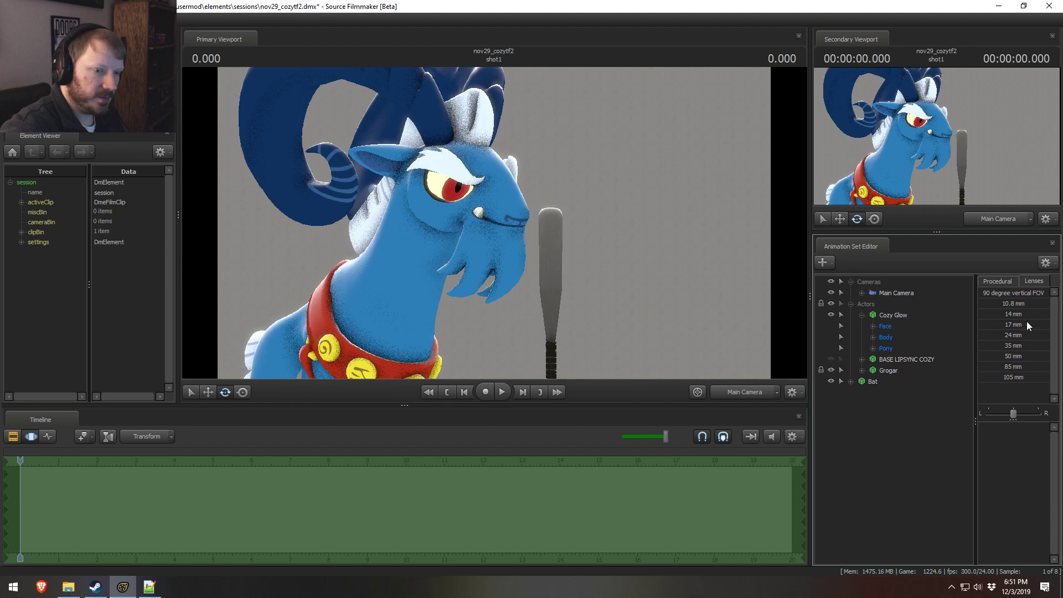
{"action": "left_click", "coordinate": [996, 355]}
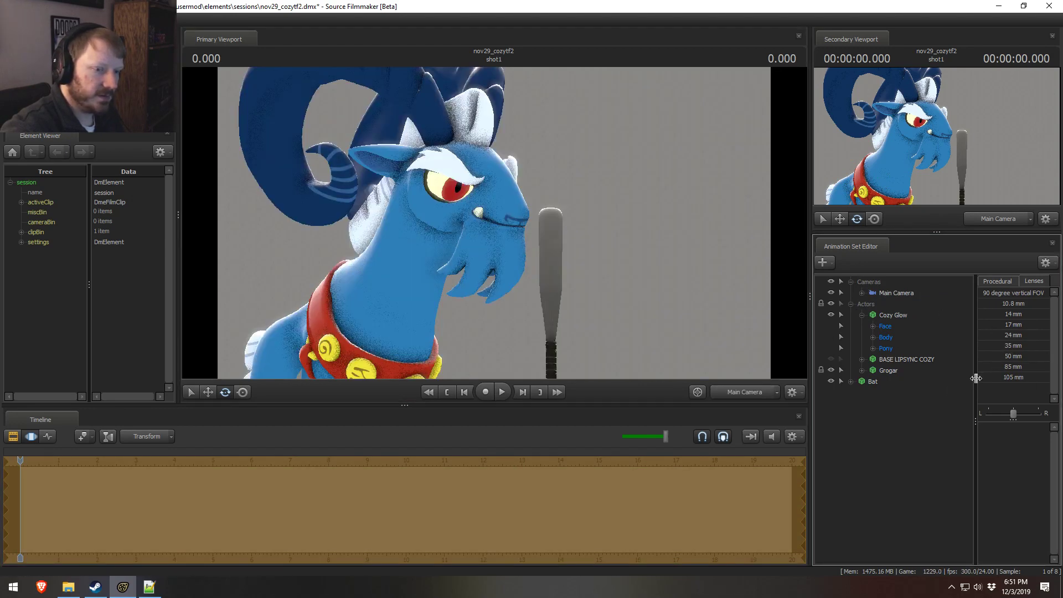
{"action": "left_click", "coordinate": [893, 295]}
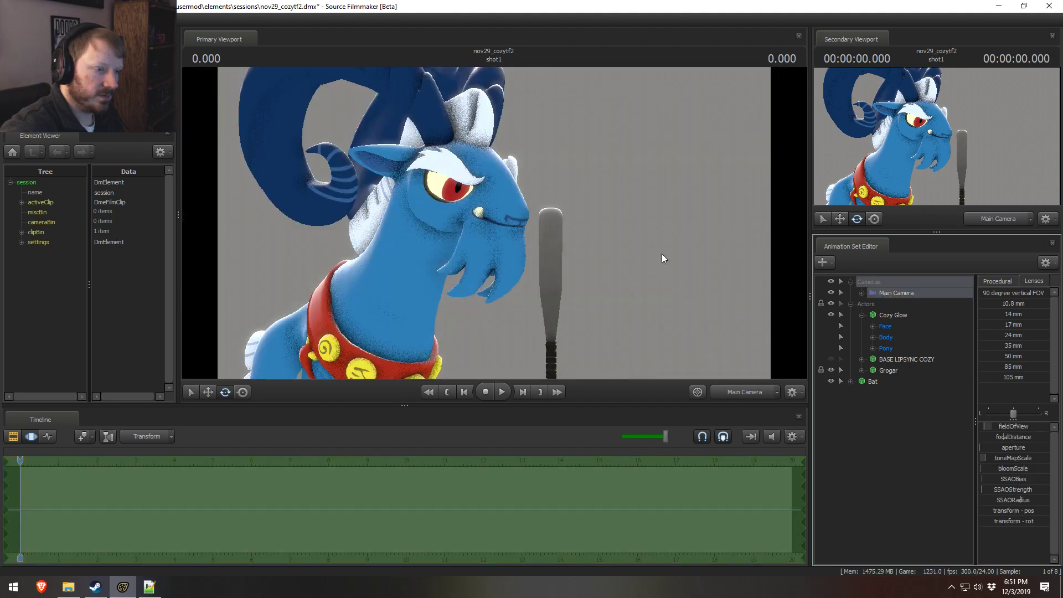
{"action": "left_click", "coordinate": [996, 347]}
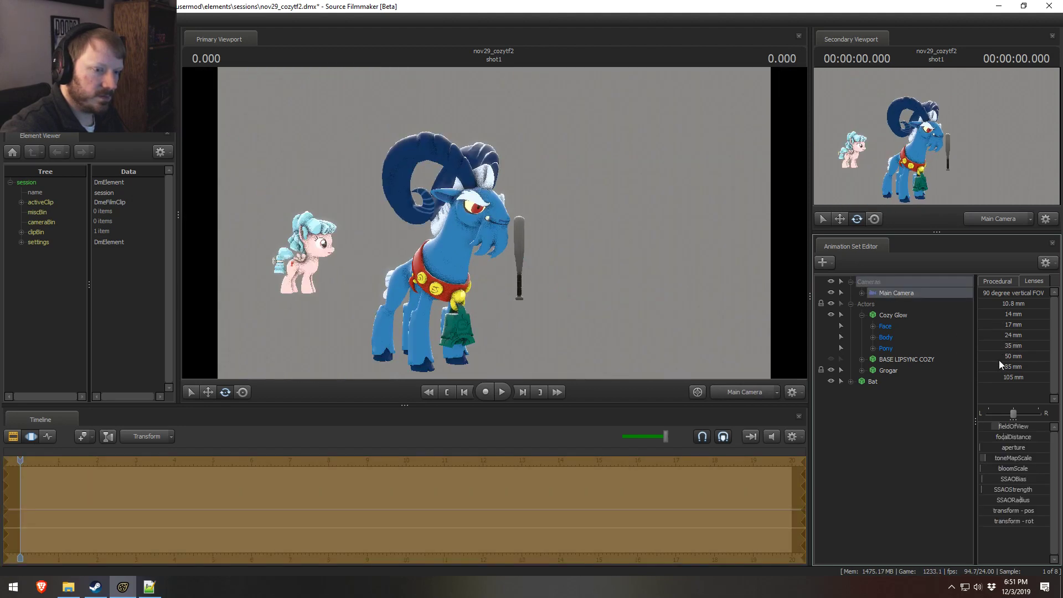
{"action": "left_click", "coordinate": [998, 357]}
Step: Reposition the Main Camera to frame Grogar's head, horns and collar together with the bat, leaving Cozy Glow out of frame
{"action": "left_click_drag", "start_coordinate": [792, 354], "coordinate": [793, 354]}
{"action": "left_click_drag", "start_coordinate": [513, 255], "coordinate": [432, 330]}
{"action": "key", "text": "w"}
{"action": "key", "text": "s"}
{"action": "key", "text": "w"}
{"action": "key", "text": "s"}
{"action": "key", "text": "s"}
{"action": "left_click_drag", "start_coordinate": [523, 215], "coordinate": [533, 184]}
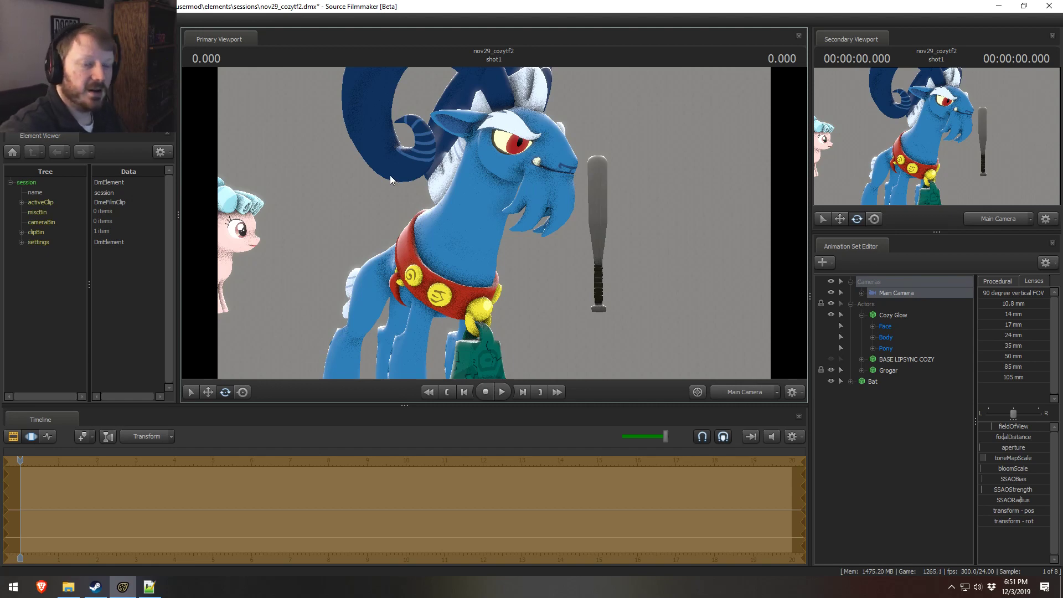
{"action": "left_click_drag", "start_coordinate": [507, 255], "coordinate": [493, 222]}
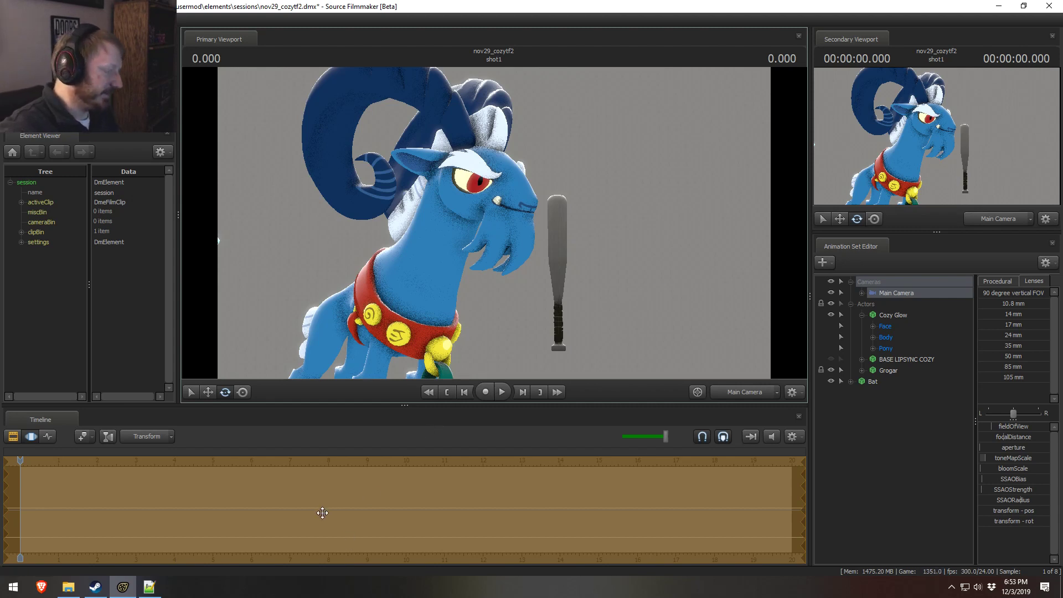
Step: Switch to the web browser and examine the Statue of Liberty stamp results, including the question "How much is the Statue of Liberty stamp?"
{"action": "left_click", "coordinate": [296, 493]}
{"action": "key", "text": "ctrl+a"}
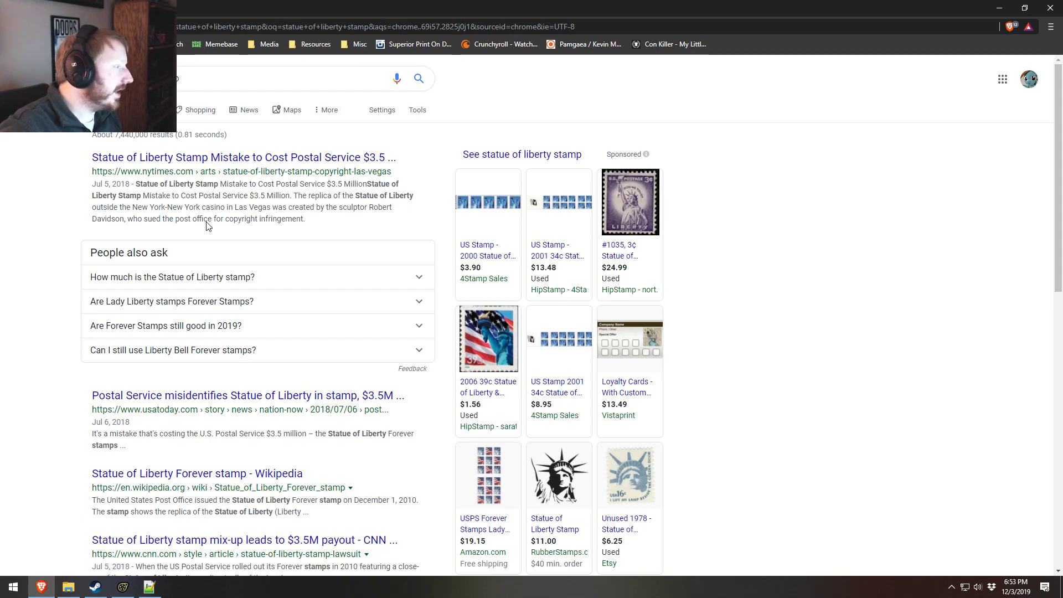
{"action": "left_click", "coordinate": [238, 279]}
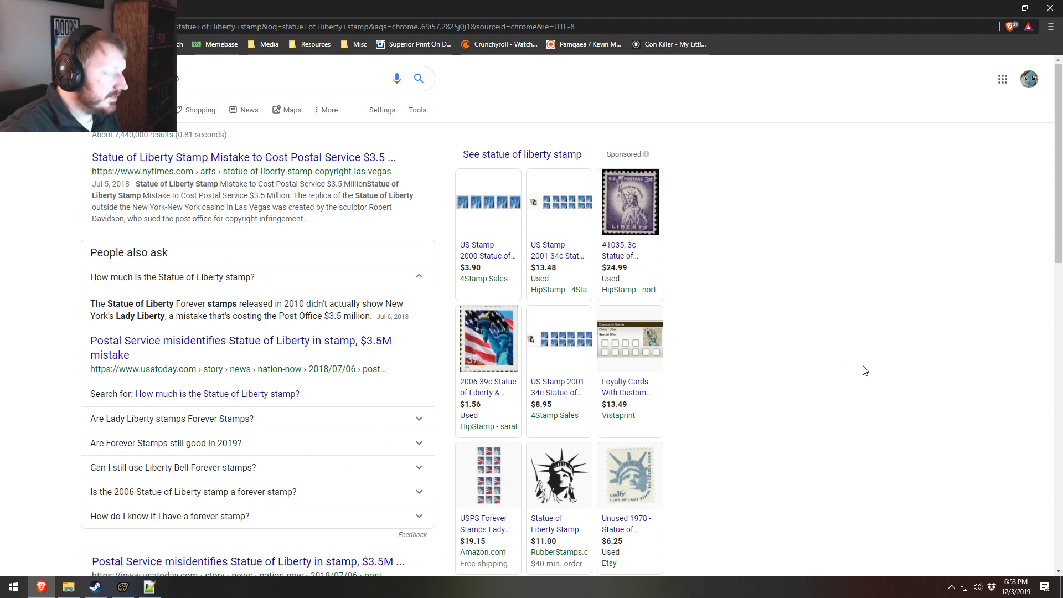
{"action": "scroll", "coordinate": [861, 371], "scroll_direction": "down", "scroll_amount": 5}
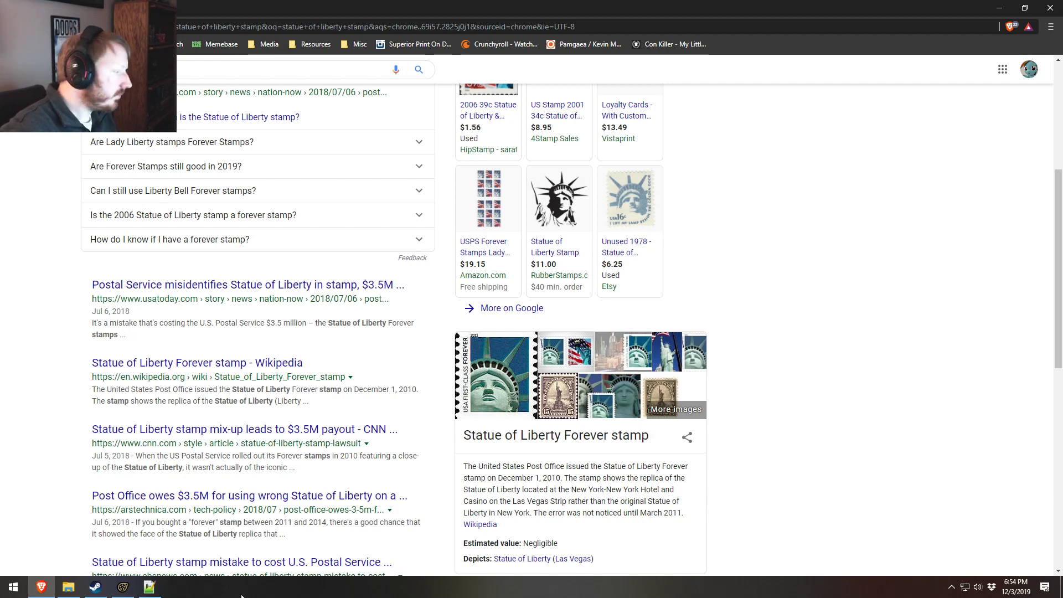
Step: Browse to the Pony SFM folder's Media RL Pictures in the file manager, look through the photos down to the end, and close the window
{"action": "left_click", "coordinate": [68, 586]}
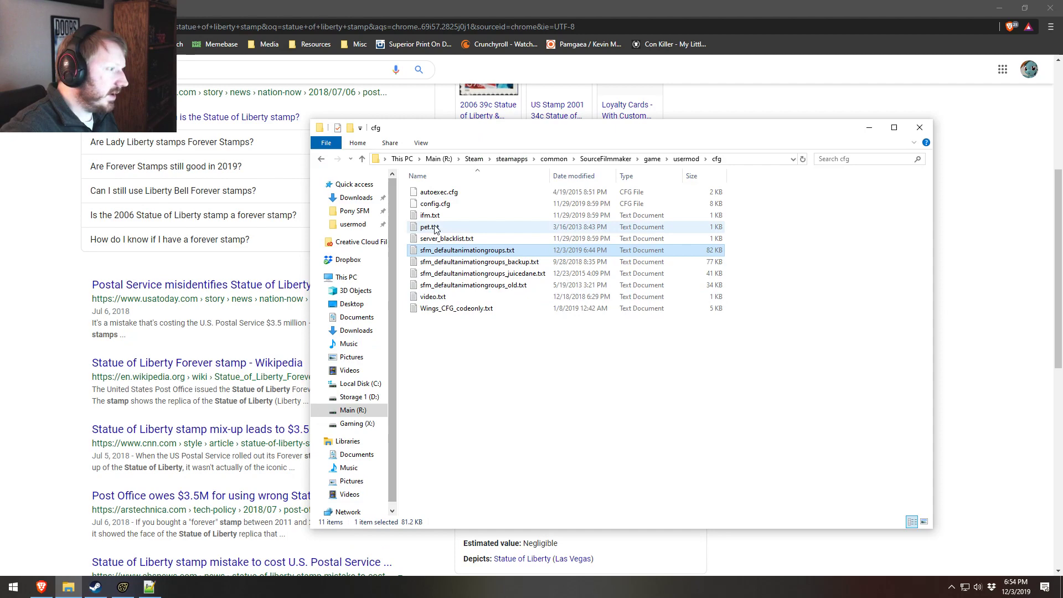
{"action": "left_click", "coordinate": [354, 211]}
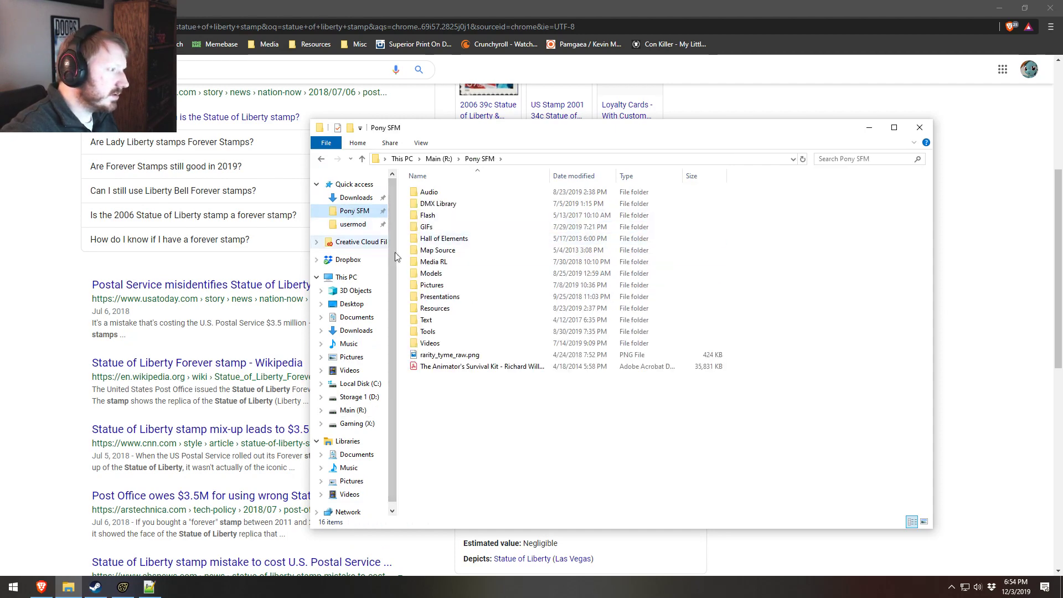
{"action": "left_click", "coordinate": [375, 225]}
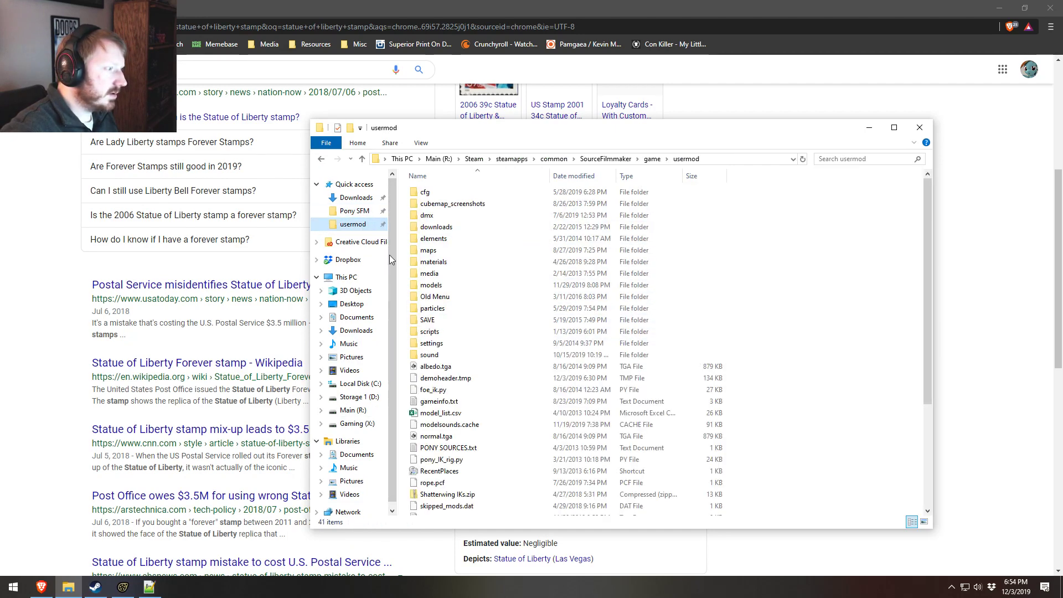
{"action": "left_click", "coordinate": [355, 211]}
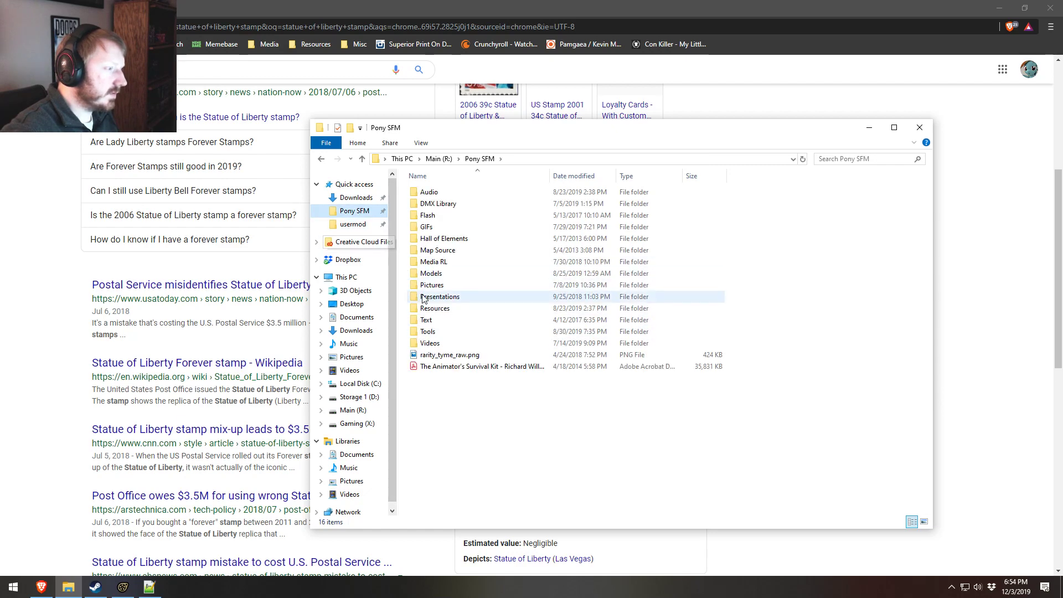
{"action": "double_click", "coordinate": [437, 262]}
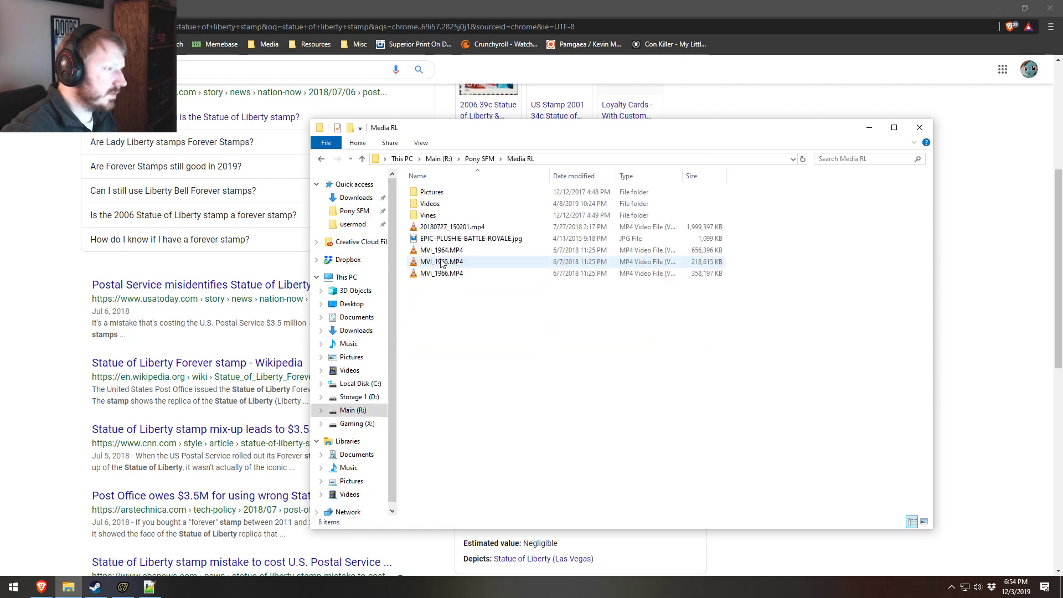
{"action": "double_click", "coordinate": [433, 192]}
{"action": "left_click_drag", "start_coordinate": [922, 189], "coordinate": [923, 531]}
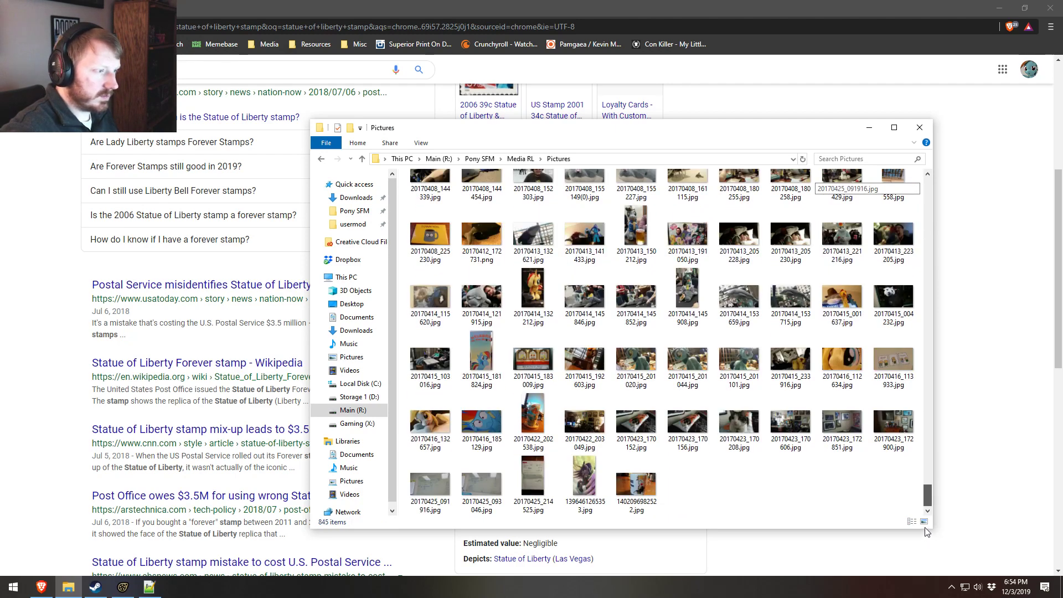
{"action": "left_click", "coordinate": [916, 127]}
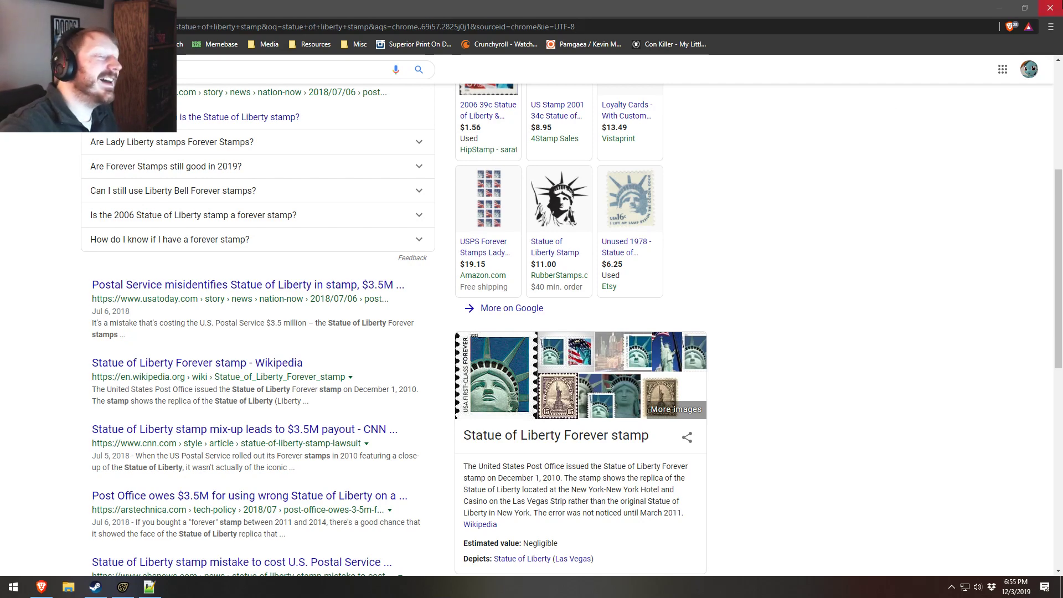
Step: Return to Source Filmmaker and pull the Main Camera back to frame Cozy Glow, Grogar and the bat together in full
{"action": "left_click", "coordinate": [999, 7]}
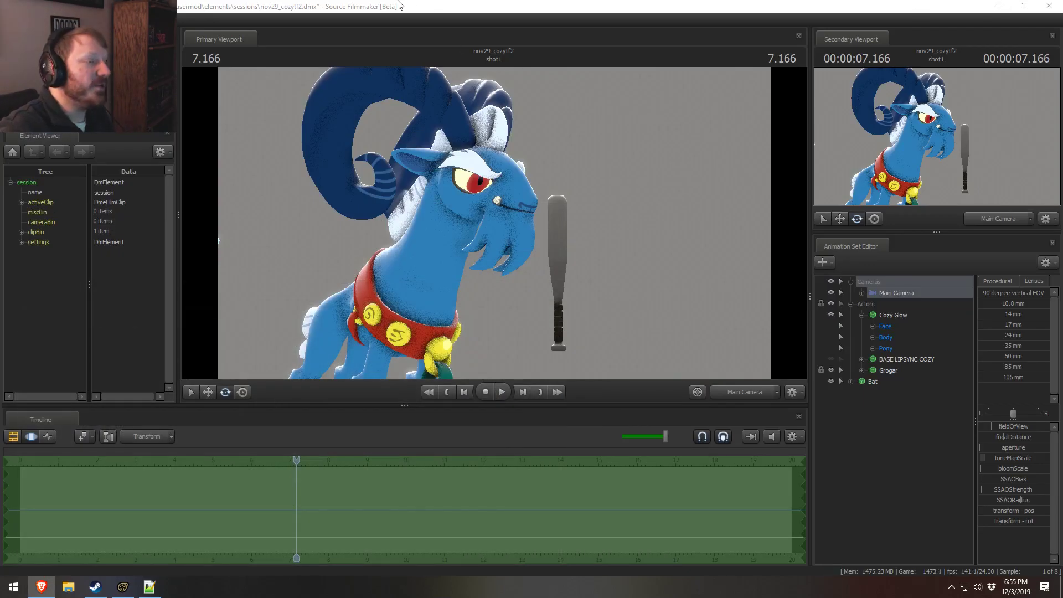
{"action": "left_click_drag", "start_coordinate": [625, 234], "coordinate": [577, 255]}
{"action": "scroll", "coordinate": [577, 256], "scroll_direction": "down", "scroll_amount": 6}
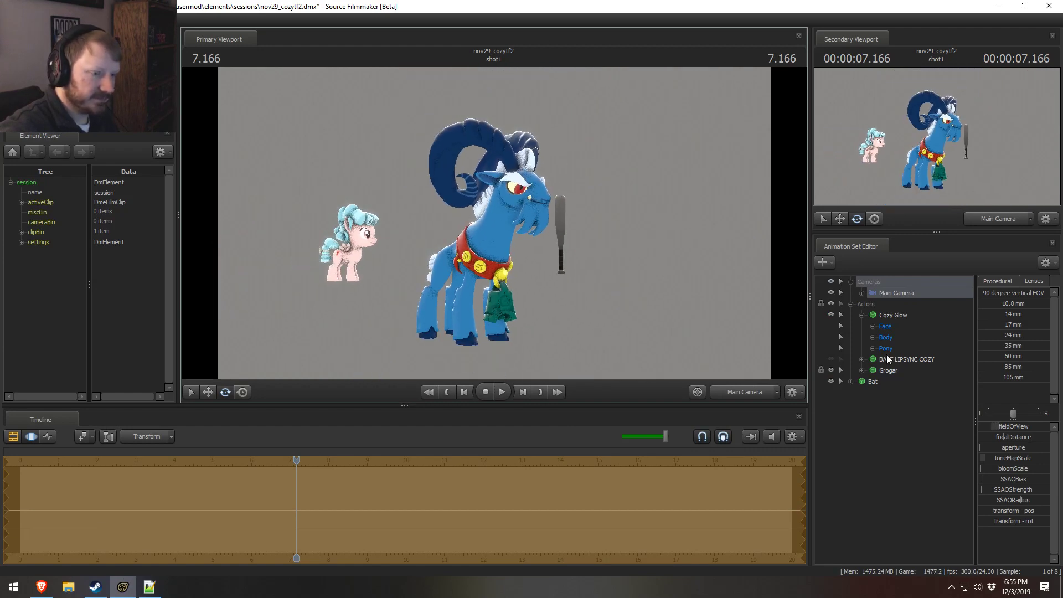
Step: Collapse the Cozy Glow set, select the Bat and play back the opening seconds of shot1 in the Clip Editor
{"action": "left_click", "coordinate": [862, 315]}
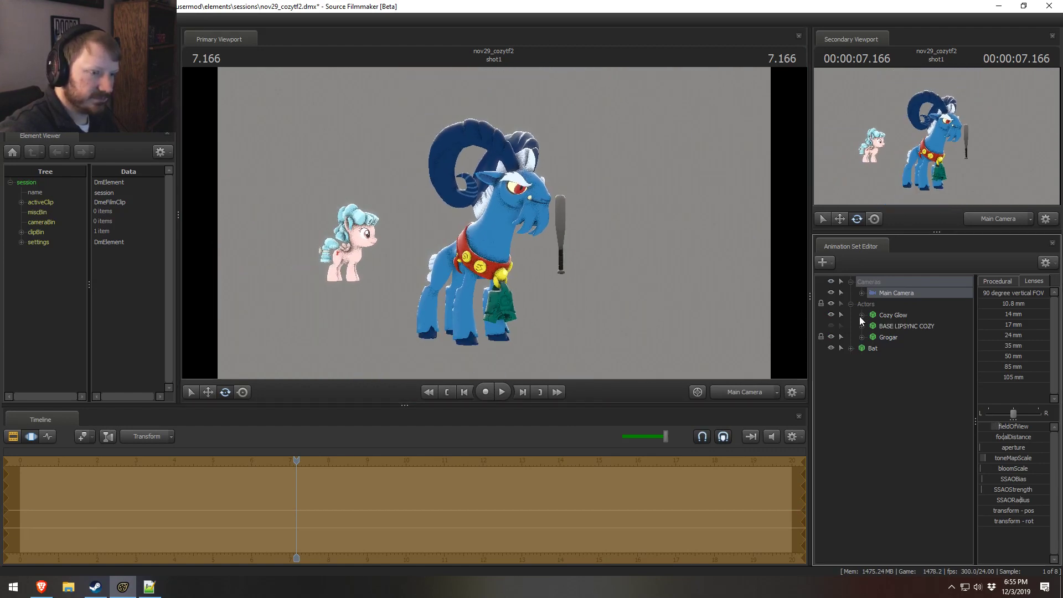
{"action": "left_click", "coordinate": [870, 351]}
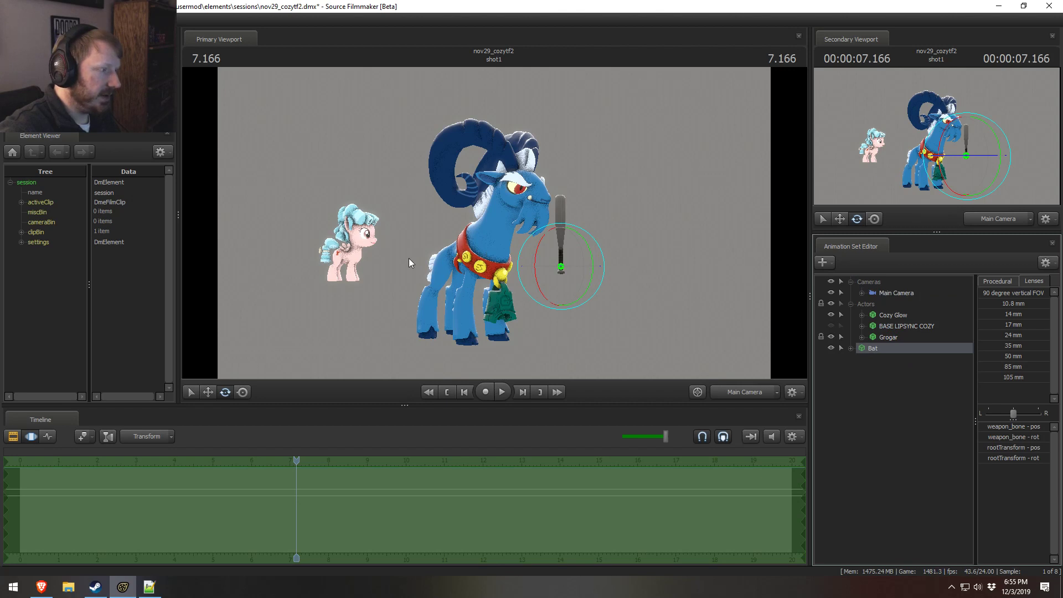
{"action": "key", "text": "F2"}
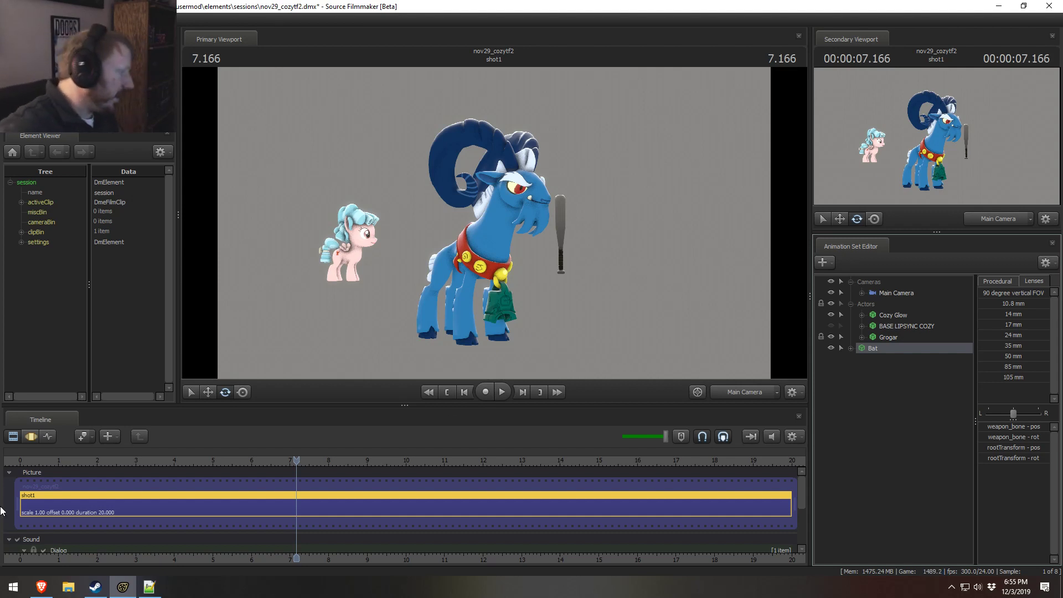
{"action": "left_click", "coordinate": [52, 460]}
{"action": "key", "text": "space"}
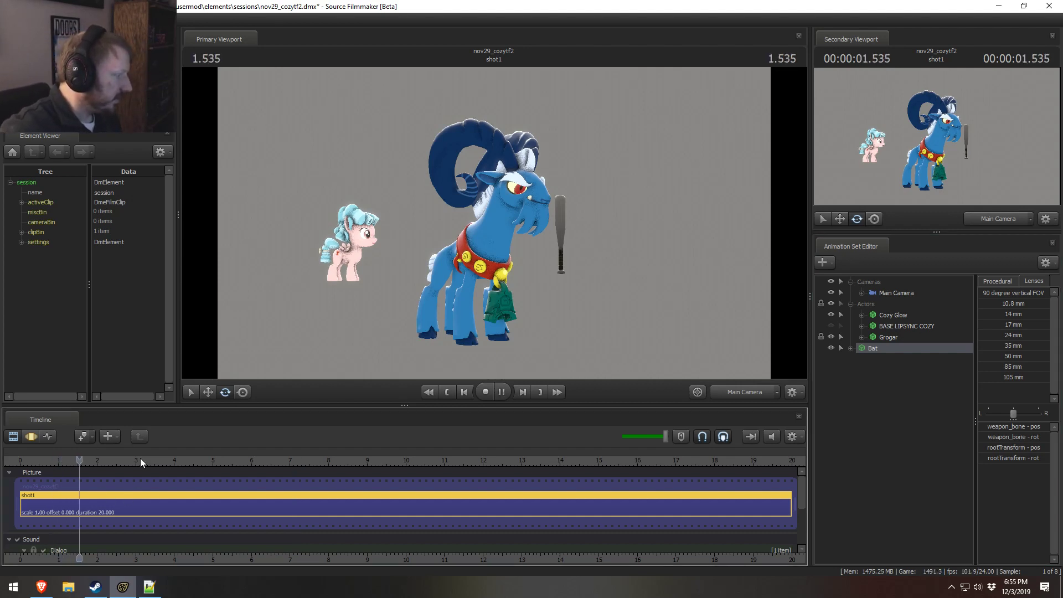
{"action": "key", "text": "space"}
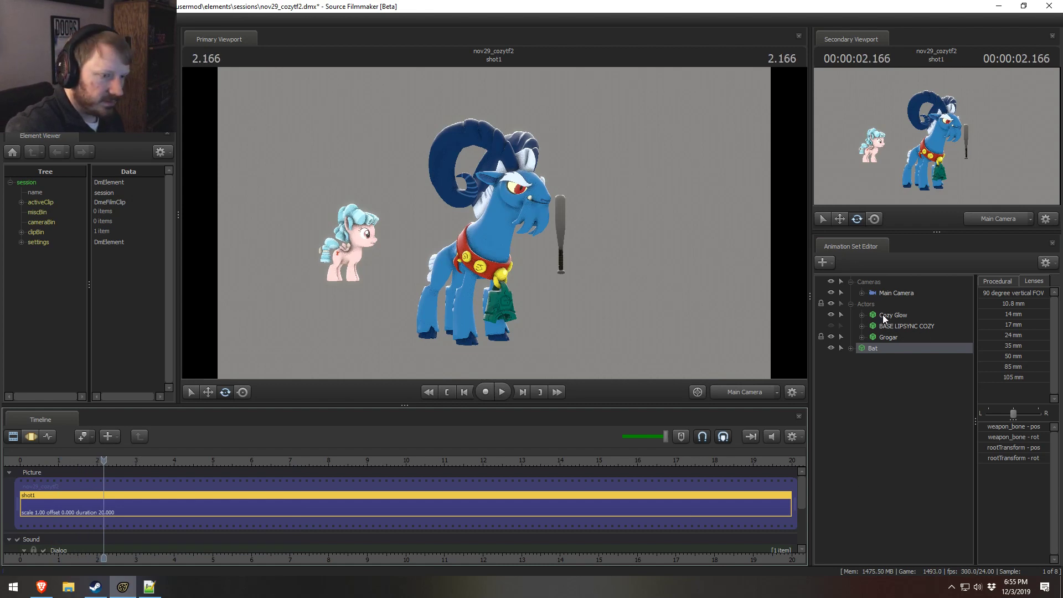
{"action": "key", "text": "space"}
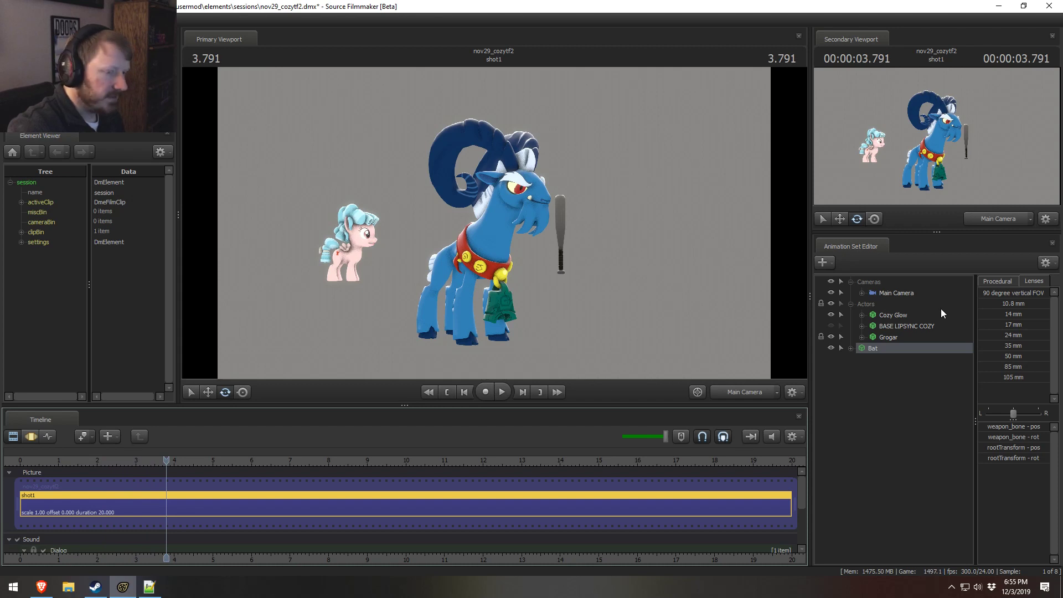
Step: Select Cozy Glow, set the playhead to about 0.29 s in the Motion Editor, and lower the playback volume while testing playback
{"action": "left_click", "coordinate": [886, 315]}
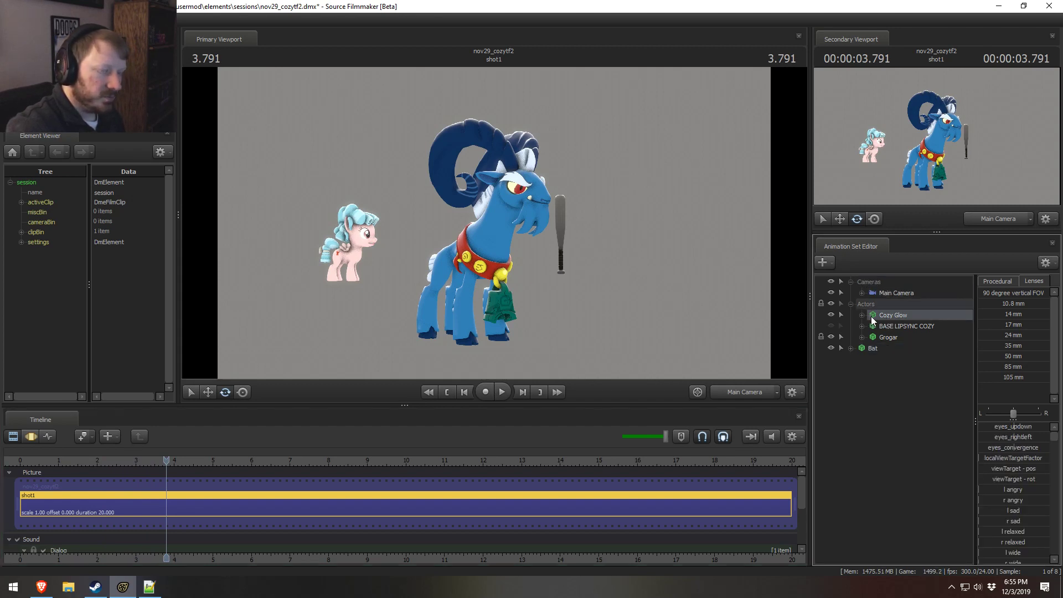
{"action": "key", "text": "F3"}
{"action": "left_click_drag", "start_coordinate": [166, 460], "coordinate": [31, 467]}
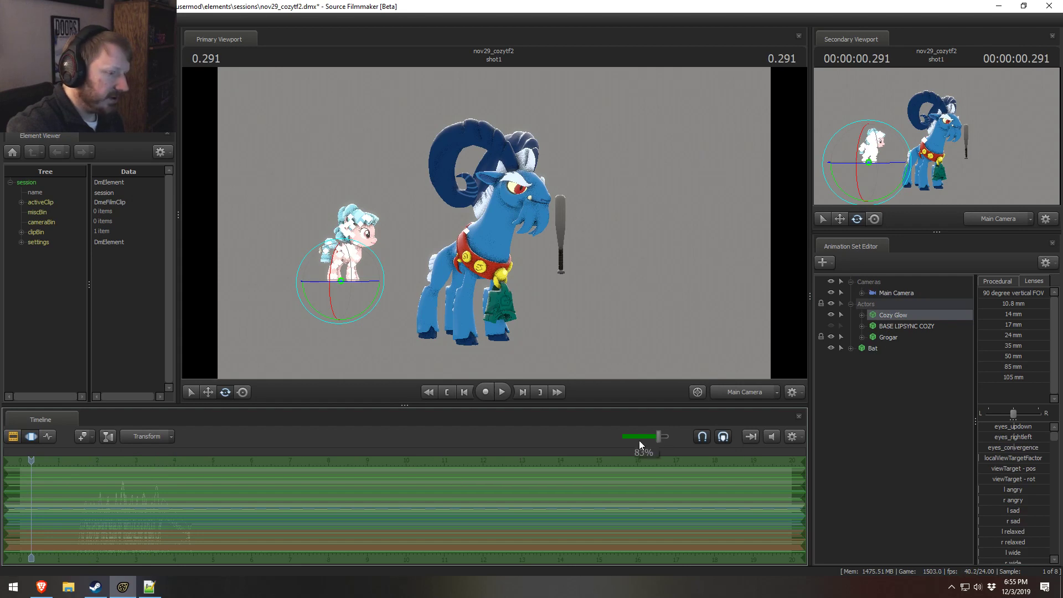
{"action": "key", "text": "space"}
{"action": "key", "text": "space"}
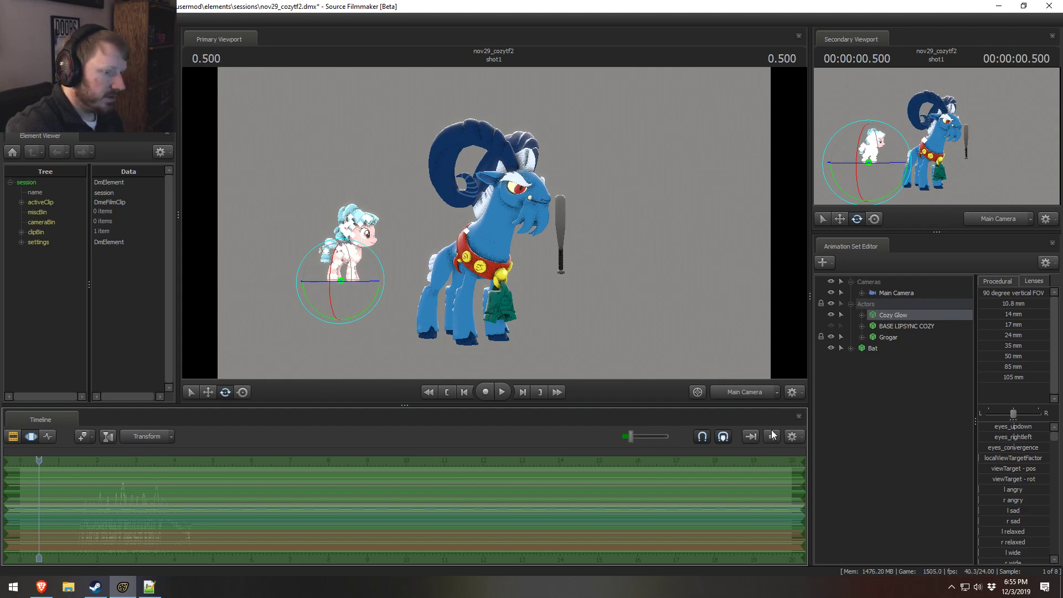
{"action": "key", "text": "space"}
Step: Play the shot from about 0.125 s to judge the dialog timing, and set the playhead at 6.000
{"action": "key", "text": "space"}
{"action": "key", "text": "F2"}
{"action": "left_click", "coordinate": [25, 461]}
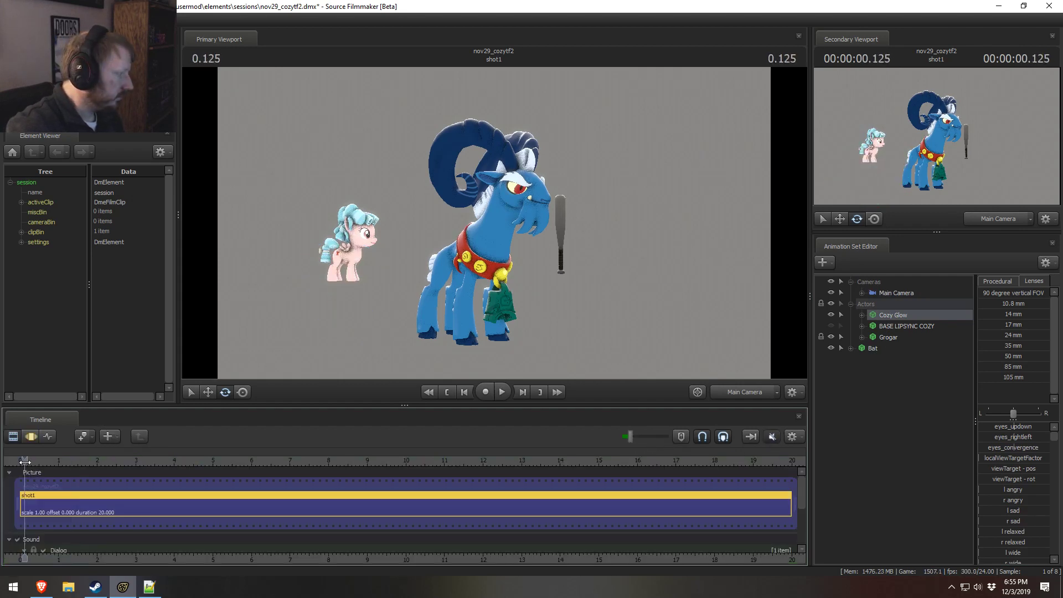
{"action": "key", "text": "space"}
{"action": "key", "text": "F3"}
{"action": "key", "text": "space"}
{"action": "key", "text": "F2"}
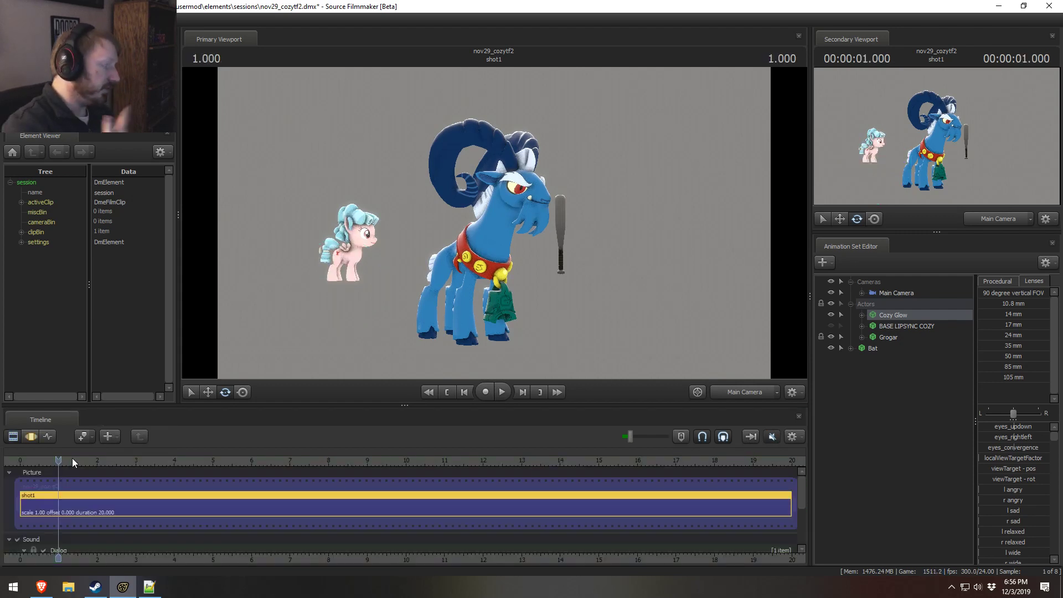
{"action": "key", "text": "space"}
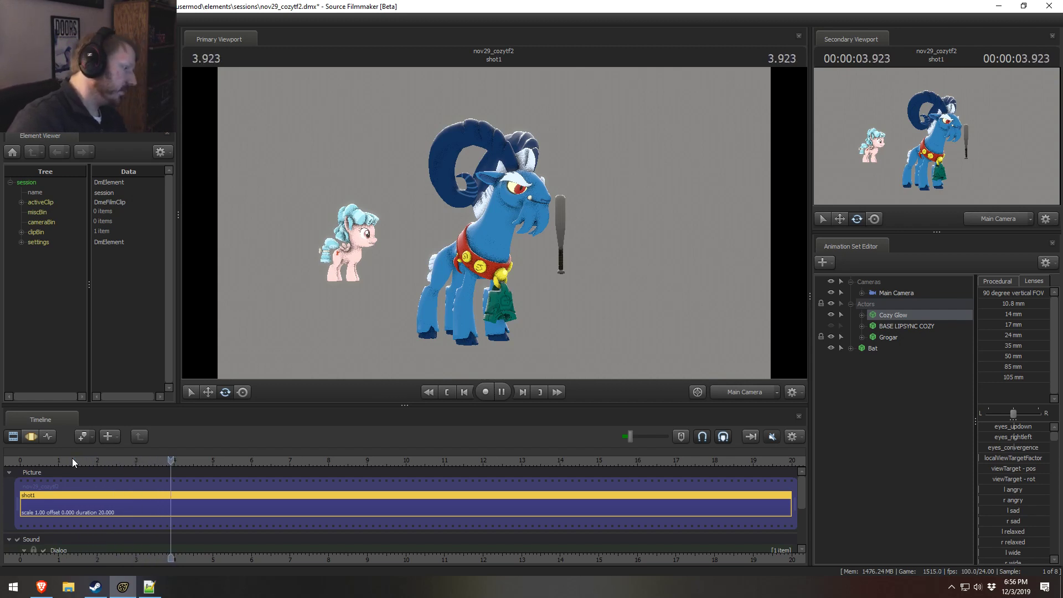
{"action": "key", "text": "space"}
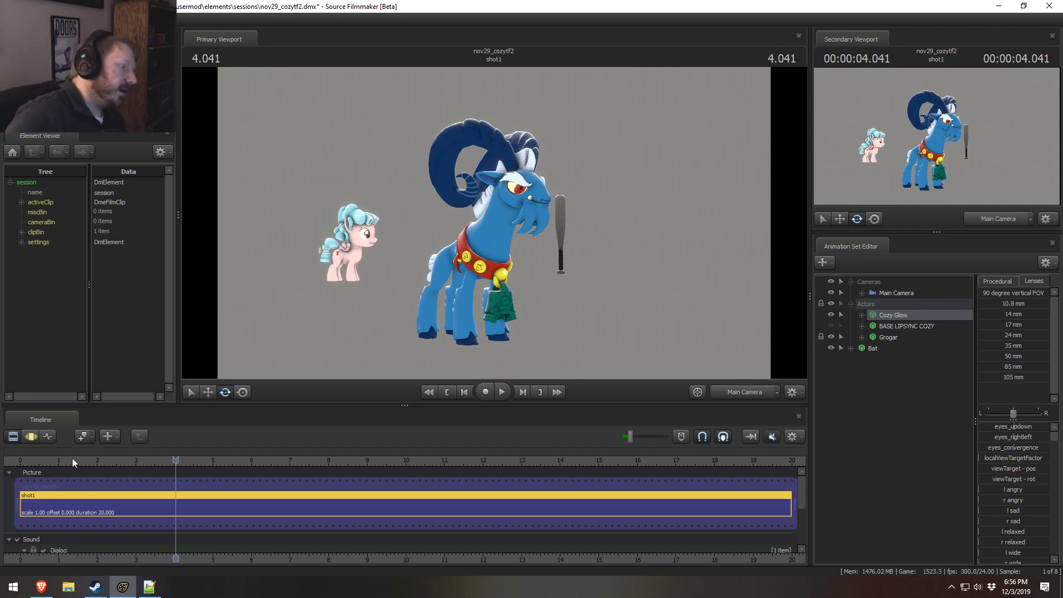
{"action": "key", "text": "space"}
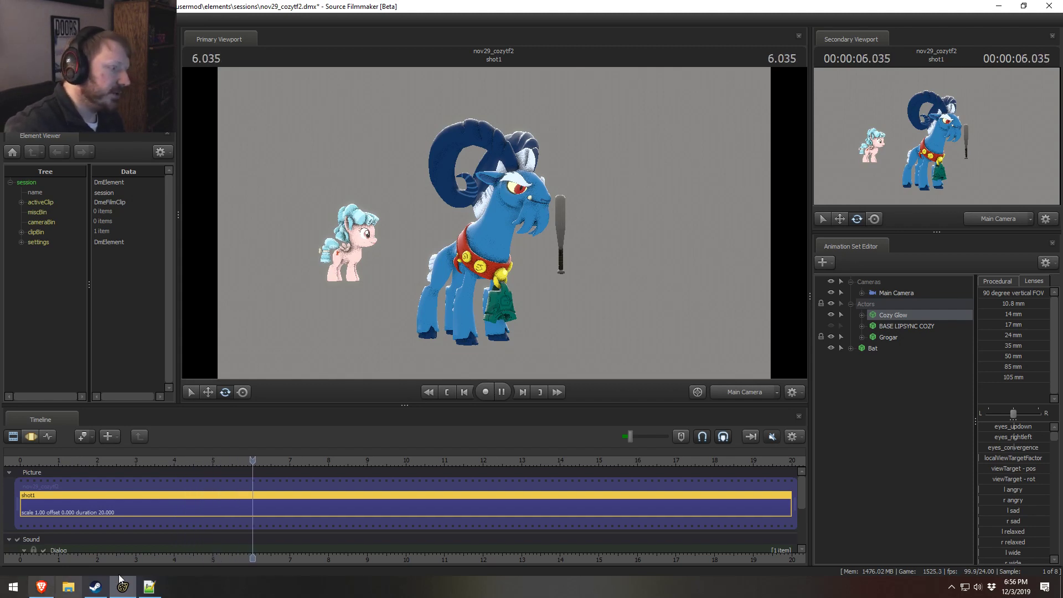
{"action": "key", "text": "space"}
{"action": "left_click_drag", "start_coordinate": [251, 460], "coordinate": [252, 459]}
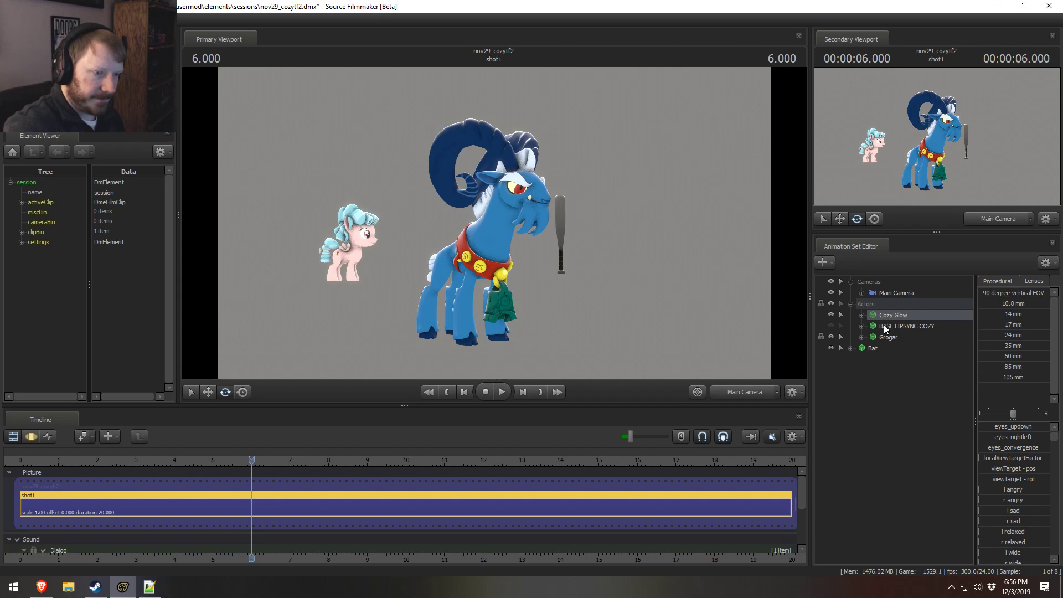
Step: Reveal the Dialog track and bookmark the timeline at 6.000 and at the dialog clip's start, 1.583
{"action": "key", "text": "F3"}
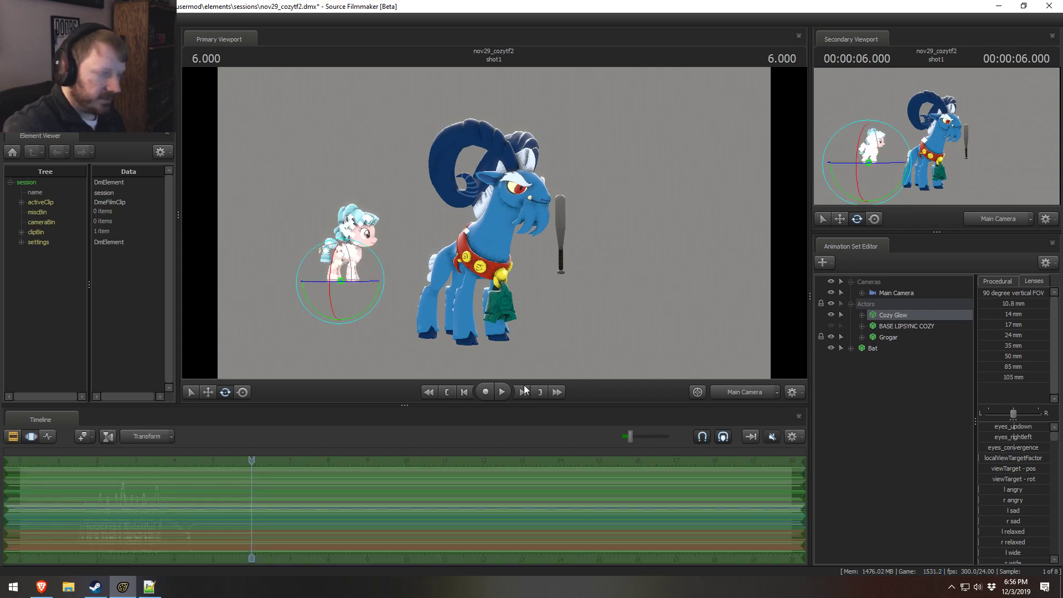
{"action": "key", "text": "F2"}
{"action": "key", "text": "F3"}
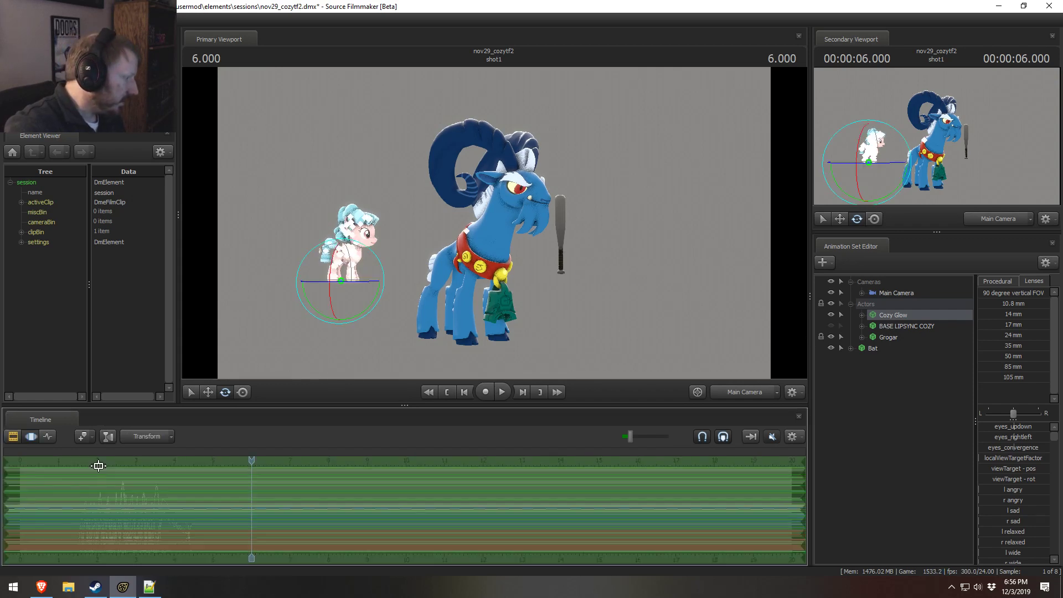
{"action": "key", "text": "F2"}
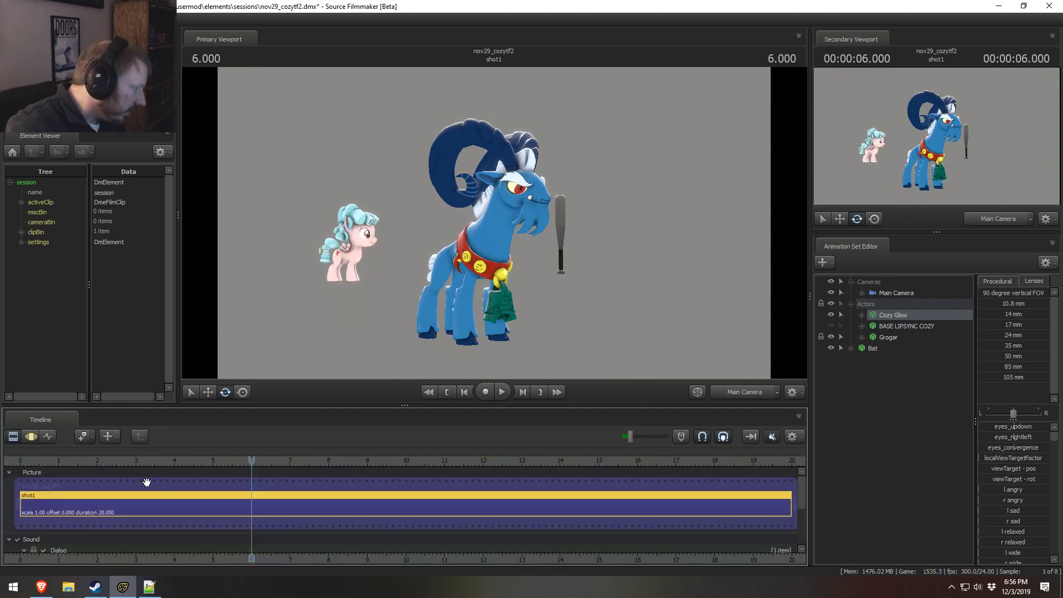
{"action": "left_click_drag", "start_coordinate": [804, 497], "coordinate": [801, 508]}
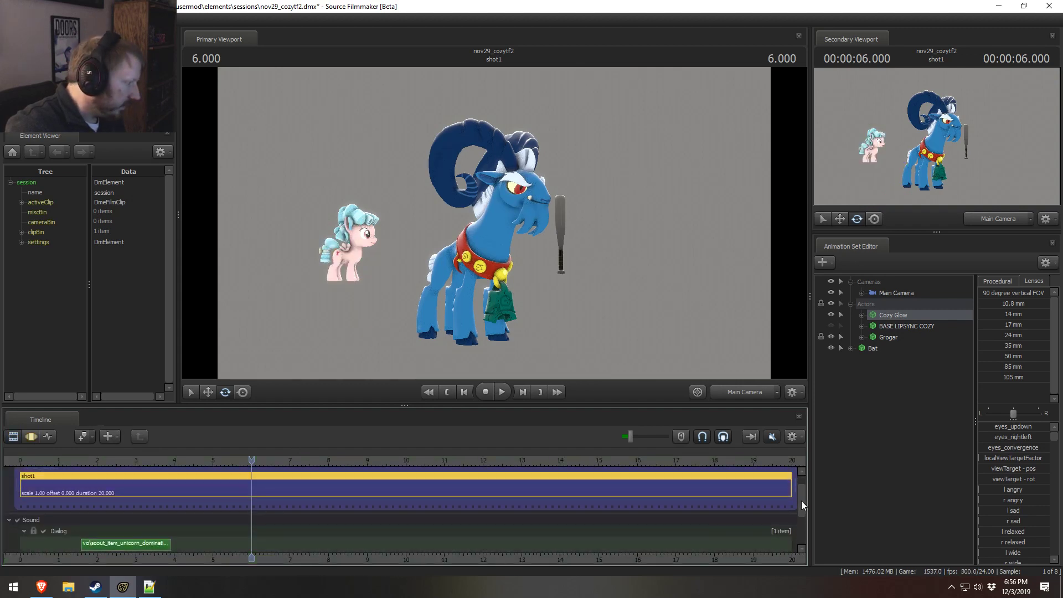
{"action": "left_click", "coordinate": [77, 459]}
{"action": "left_click_drag", "start_coordinate": [78, 460], "coordinate": [250, 491]}
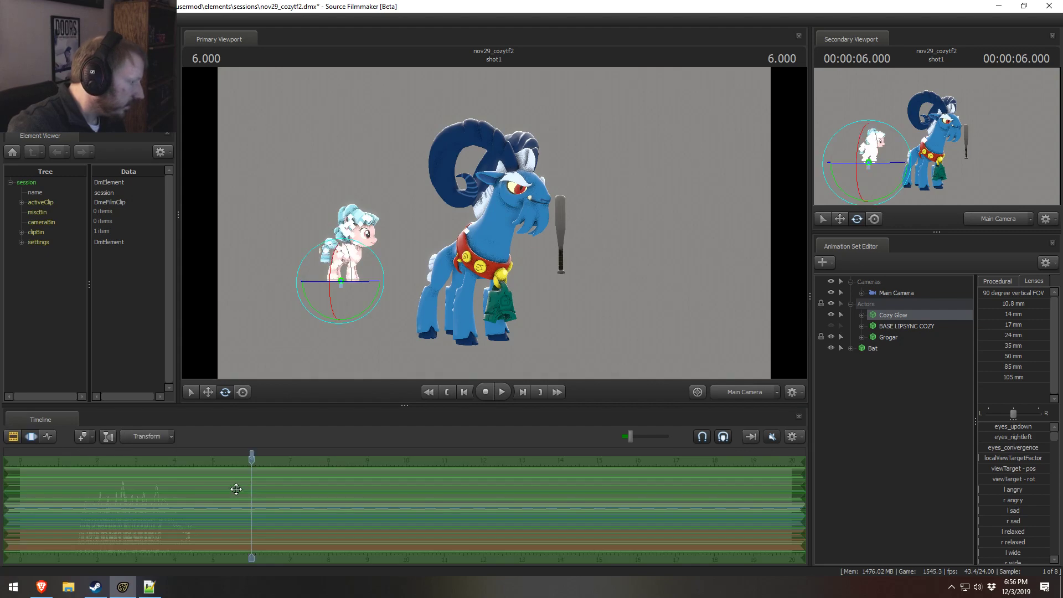
{"action": "left_click", "coordinate": [89, 459]}
{"action": "left_click_drag", "start_coordinate": [88, 459], "coordinate": [81, 460]}
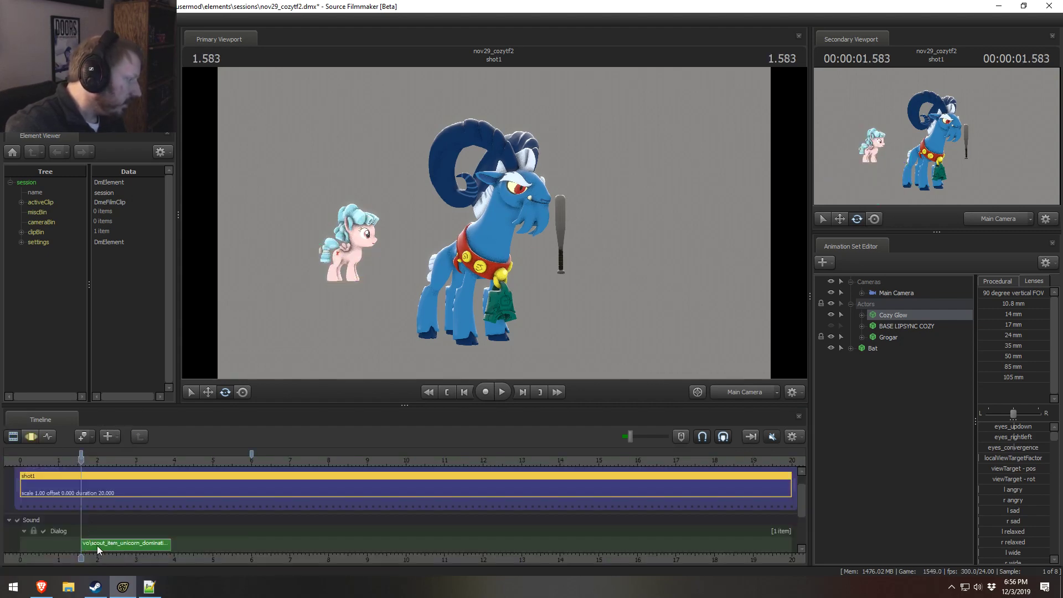
Step: Move the scout_item_unicorn dialog clip along the Dialog track so that it starts at the 6.000 bookmark
{"action": "left_click_drag", "start_coordinate": [97, 546], "coordinate": [216, 542]}
{"action": "left_click_drag", "start_coordinate": [242, 460], "coordinate": [251, 462]}
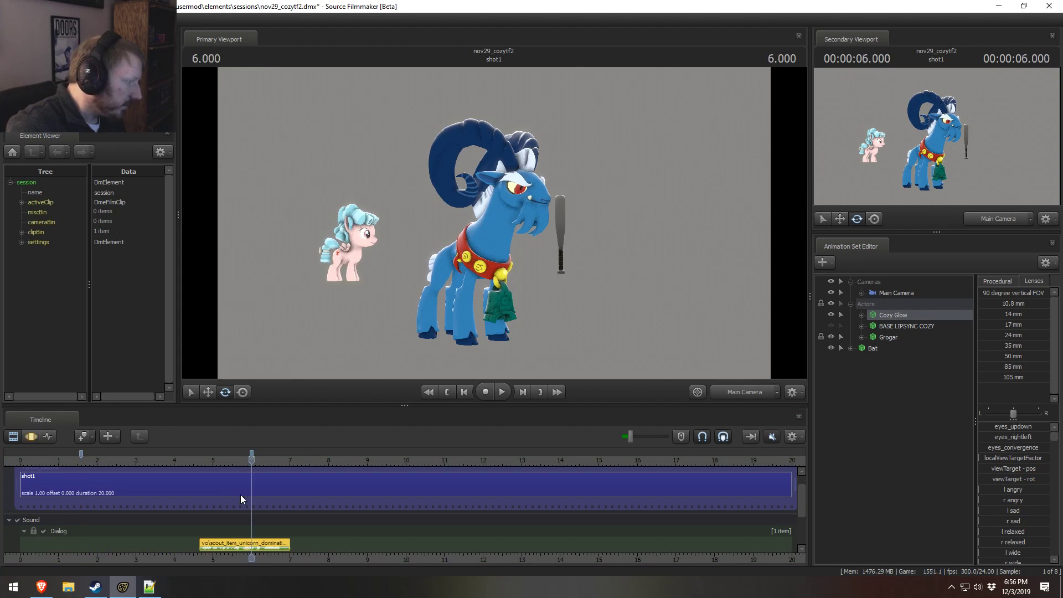
{"action": "left_click_drag", "start_coordinate": [220, 539], "coordinate": [272, 550]}
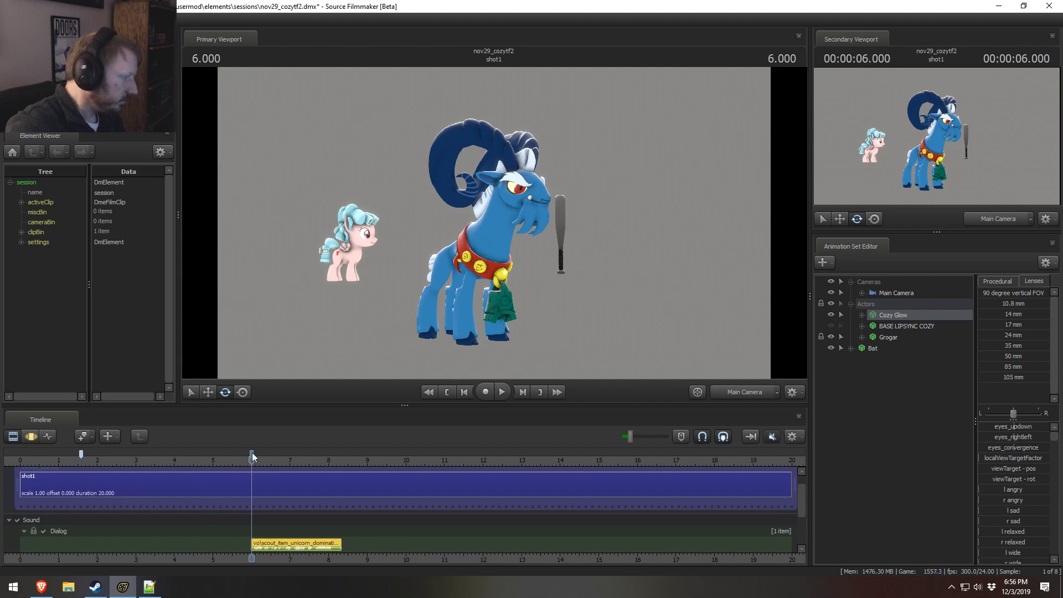
Step: Remove the bookmark at 1.583 and shift Cozy Glow's lip-sync animation in the Motion Editor so that it starts at 6.000
{"action": "right_click", "coordinate": [81, 456]}
{"action": "left_click", "coordinate": [115, 357]}
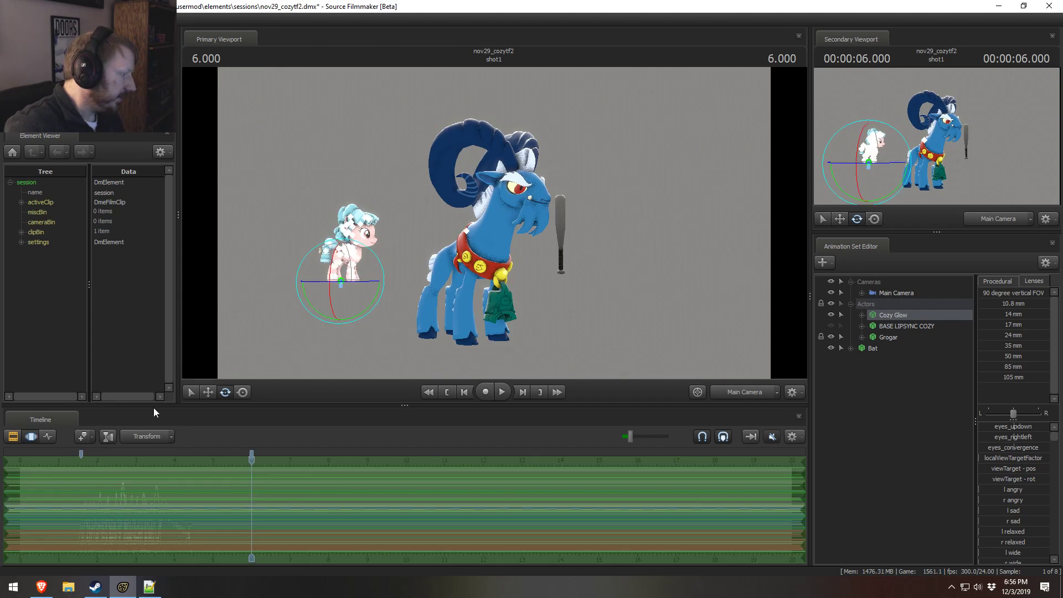
{"action": "key", "text": "shift"}
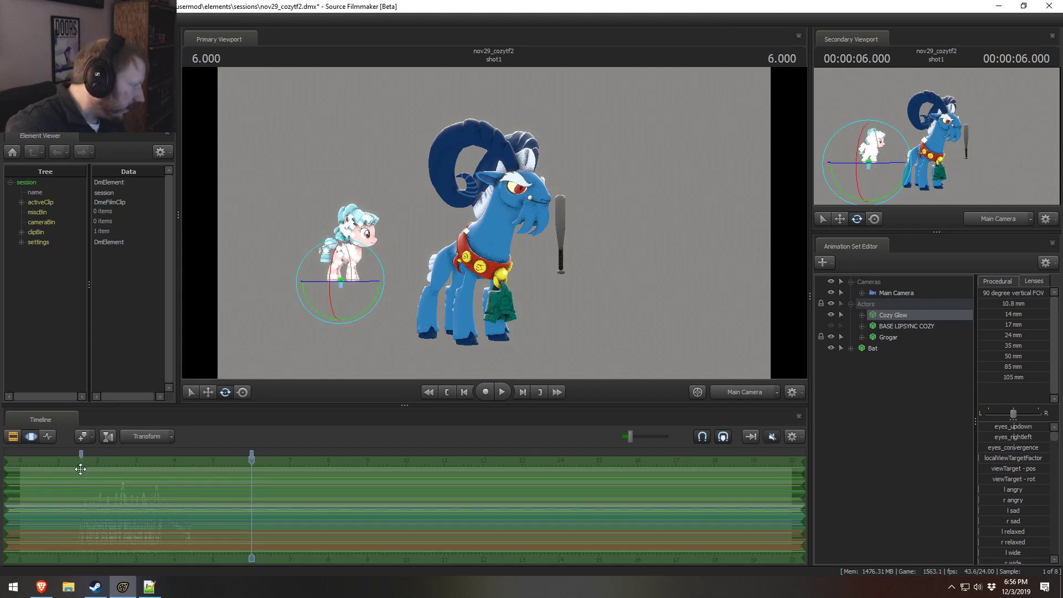
{"action": "key", "text": "shift"}
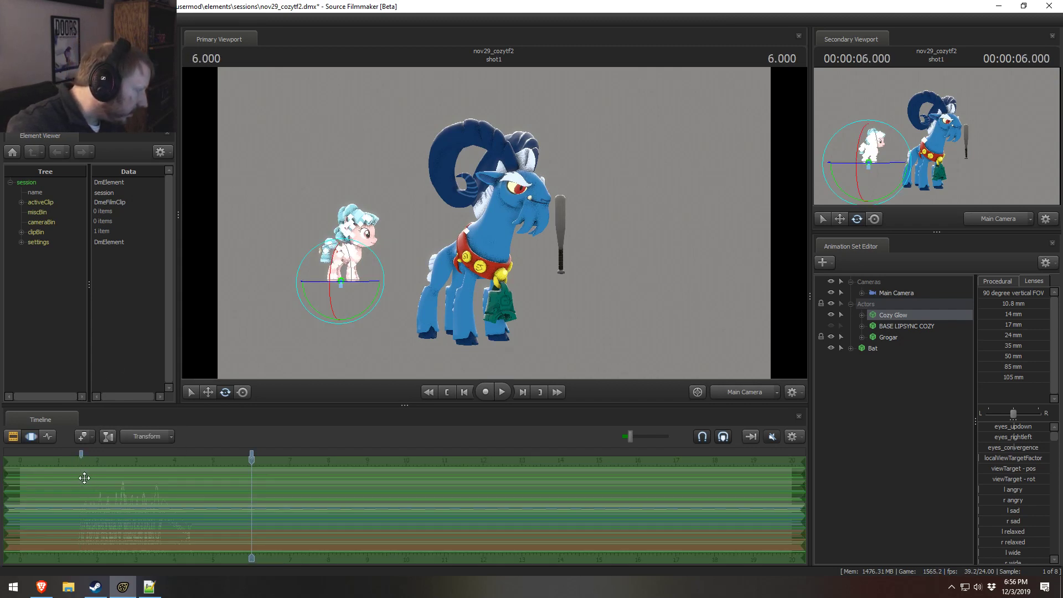
{"action": "left_click_drag", "start_coordinate": [81, 474], "coordinate": [249, 486]}
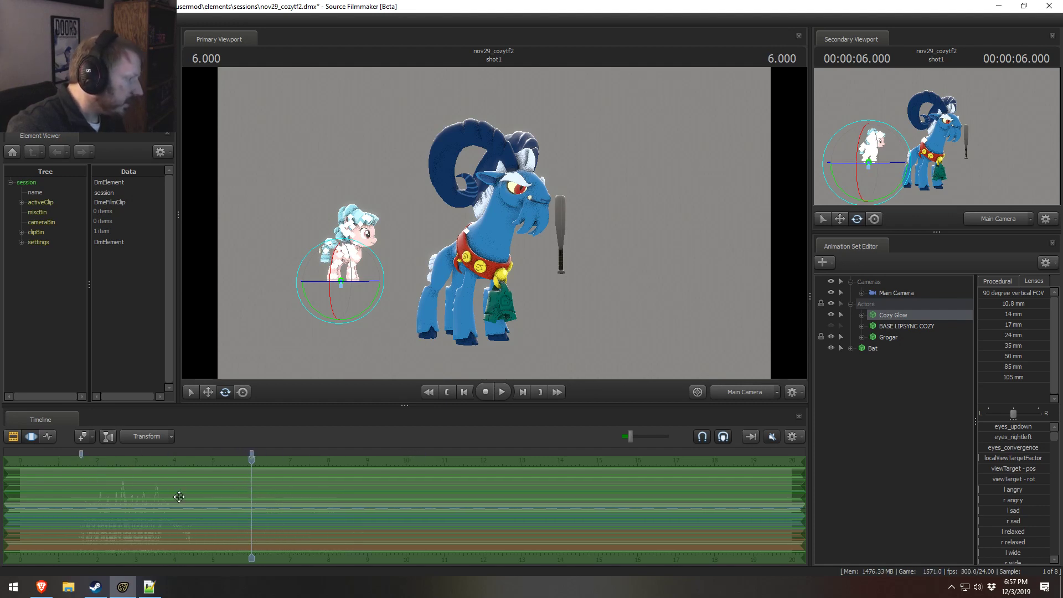
{"action": "left_click_drag", "start_coordinate": [268, 534], "coordinate": [272, 535]}
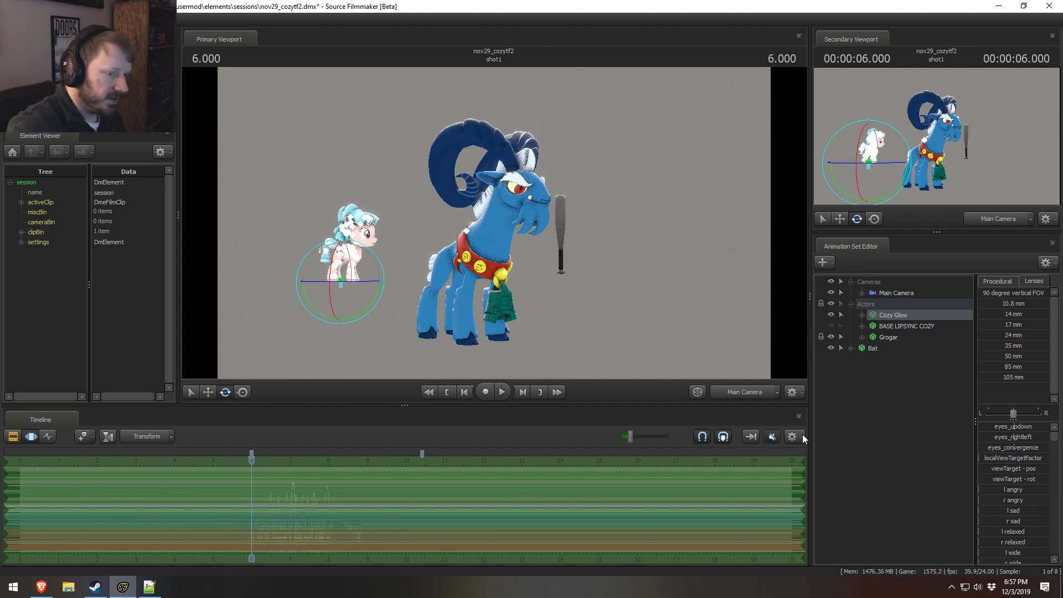
Step: Play the shot from just before the 6.000 bookmark to 6.500, and unmute the timeline audio
{"action": "key", "text": "F2"}
{"action": "left_click", "coordinate": [224, 459]}
{"action": "key", "text": "space"}
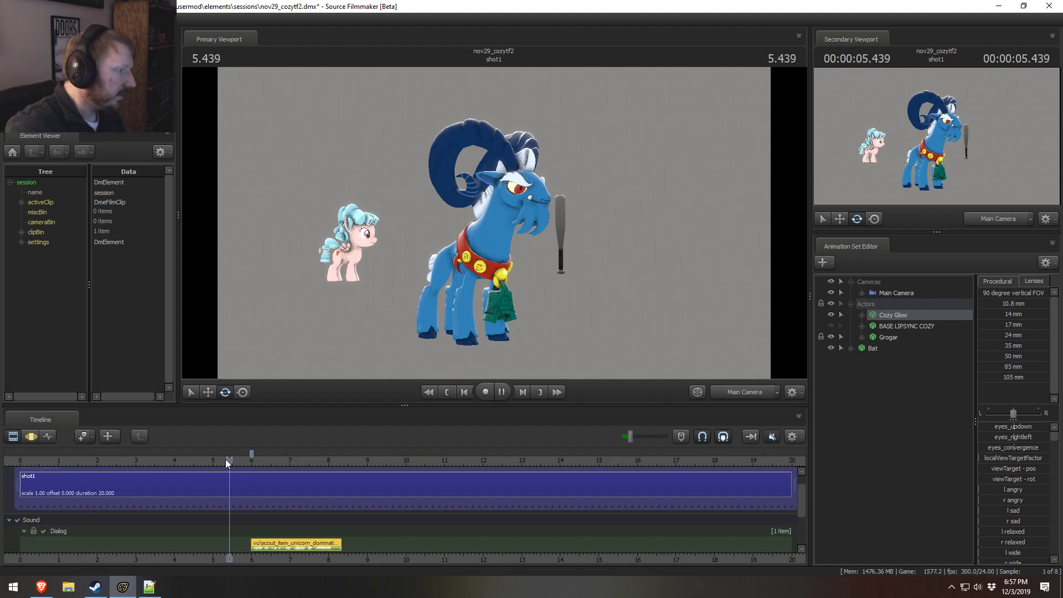
{"action": "key", "text": "space"}
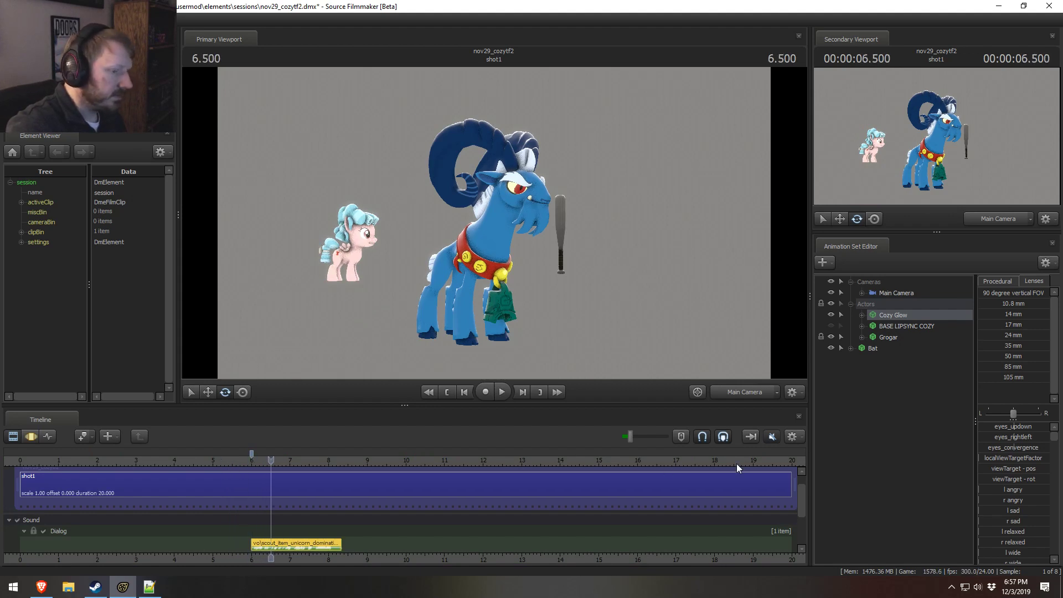
{"action": "left_click", "coordinate": [771, 436]}
Step: Play the dialog from just before 6 seconds with the work camera close on Cozy Glow to check her lip-sync
{"action": "left_click", "coordinate": [500, 248]}
{"action": "left_click", "coordinate": [526, 307]}
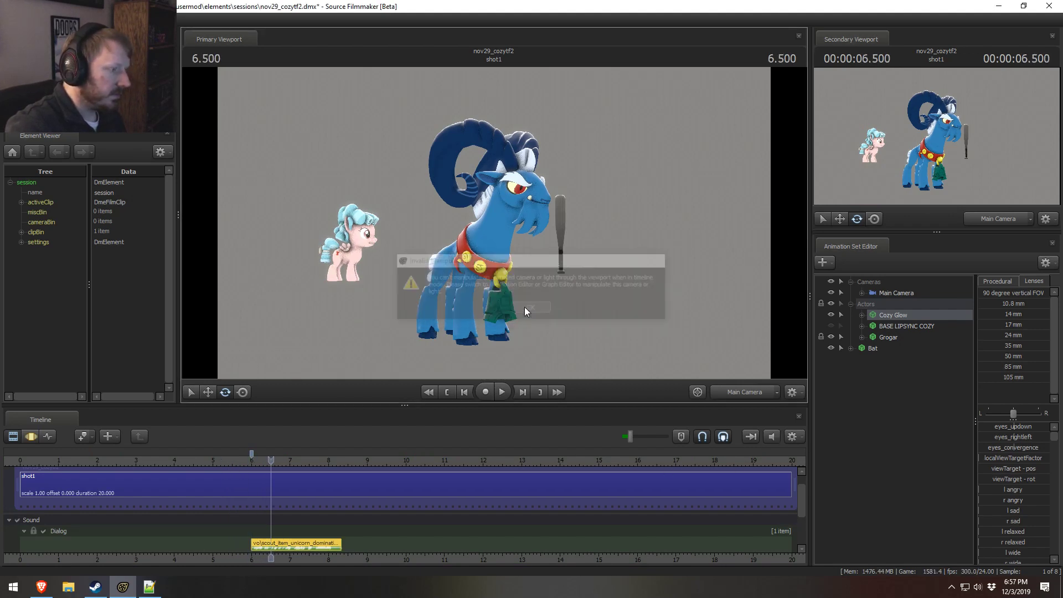
{"action": "key", "text": "F3"}
{"action": "left_click", "coordinate": [757, 397]}
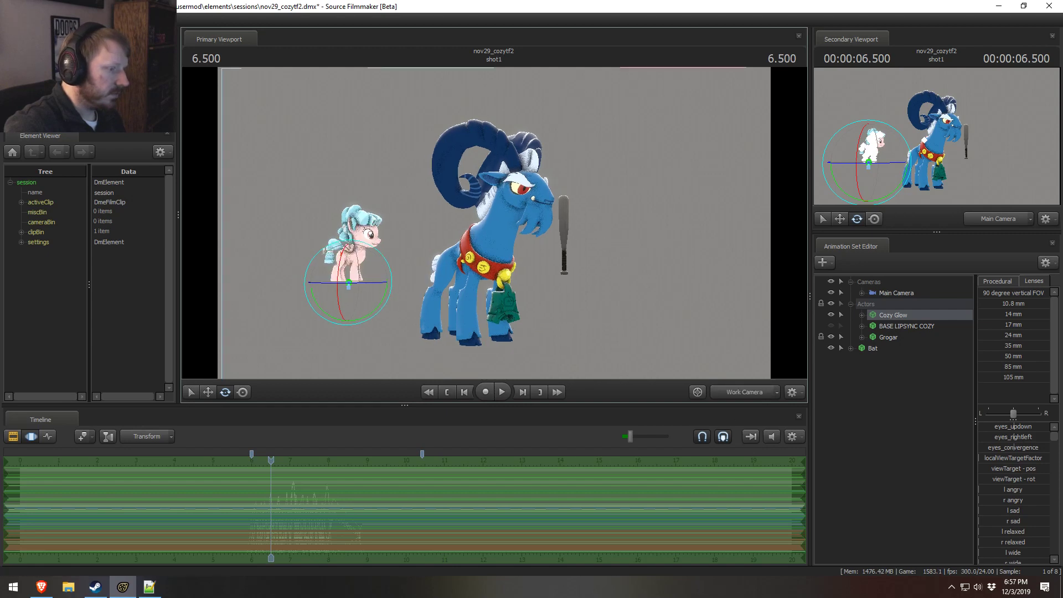
{"action": "key", "text": "w"}
{"action": "left_click_drag", "start_coordinate": [494, 223], "coordinate": [457, 244]}
{"action": "key", "text": "F2"}
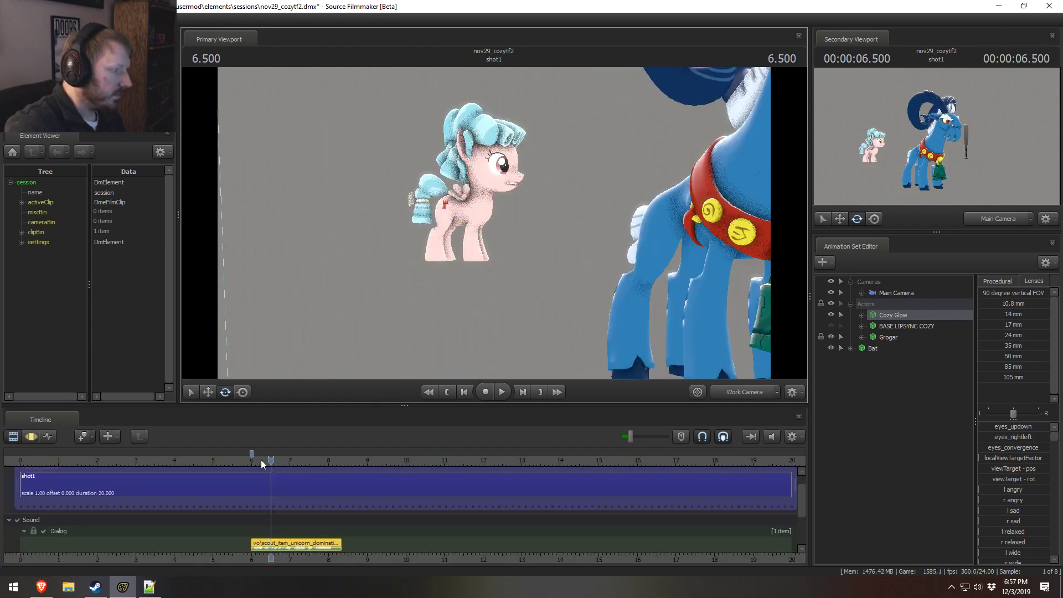
{"action": "left_click", "coordinate": [244, 461]}
{"action": "key", "text": "space"}
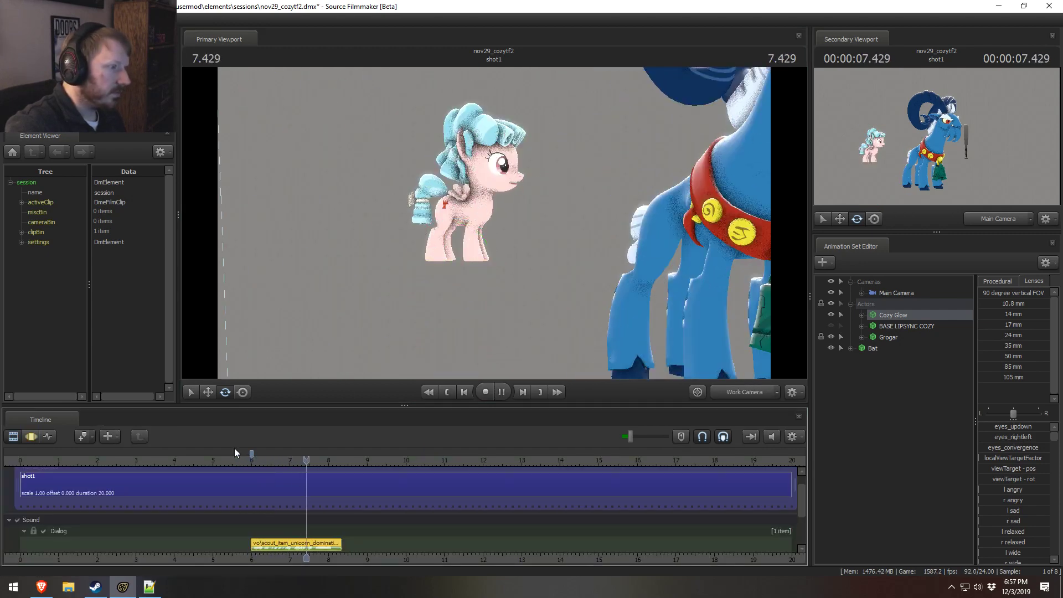
{"action": "key", "text": "space"}
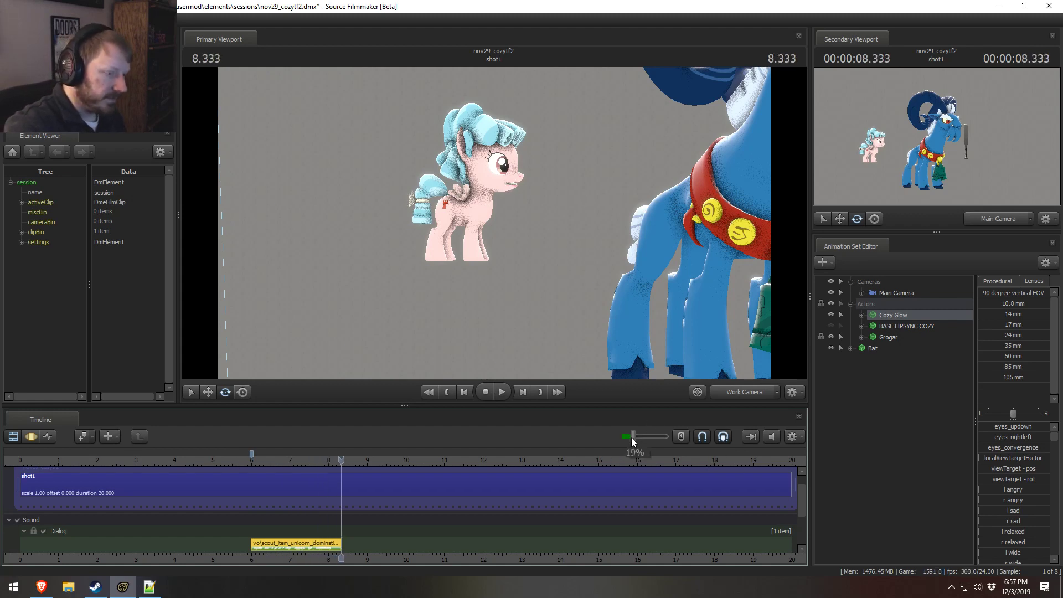
{"action": "key", "text": "F3"}
{"action": "key", "text": "F2"}
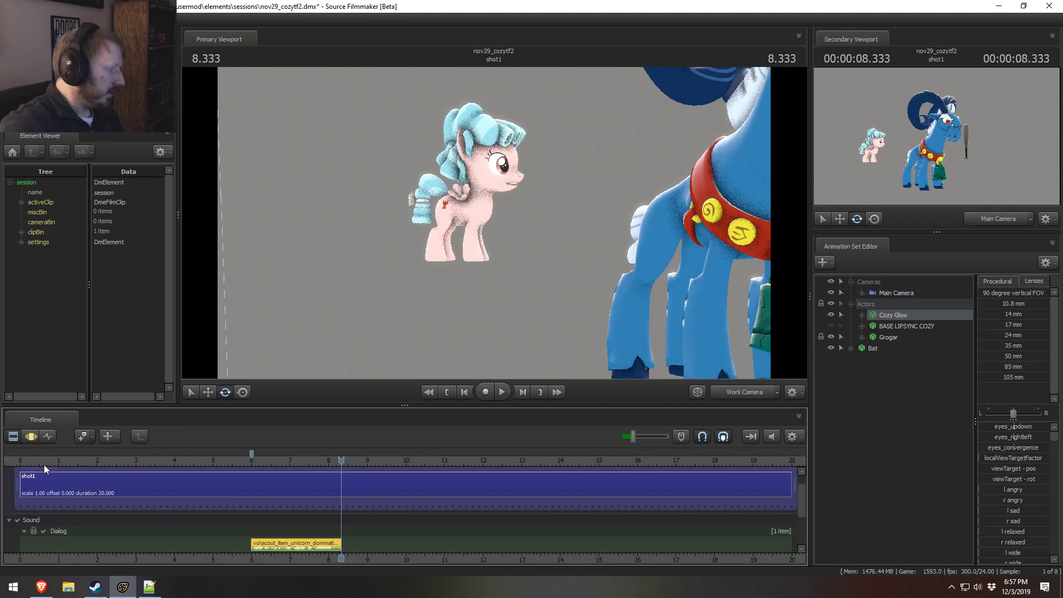
Step: Reframe the Main Camera closer on Grogar's upper body and the bat with the playhead at 1.000, and save the session
{"action": "left_click_drag", "start_coordinate": [35, 468], "coordinate": [58, 476]}
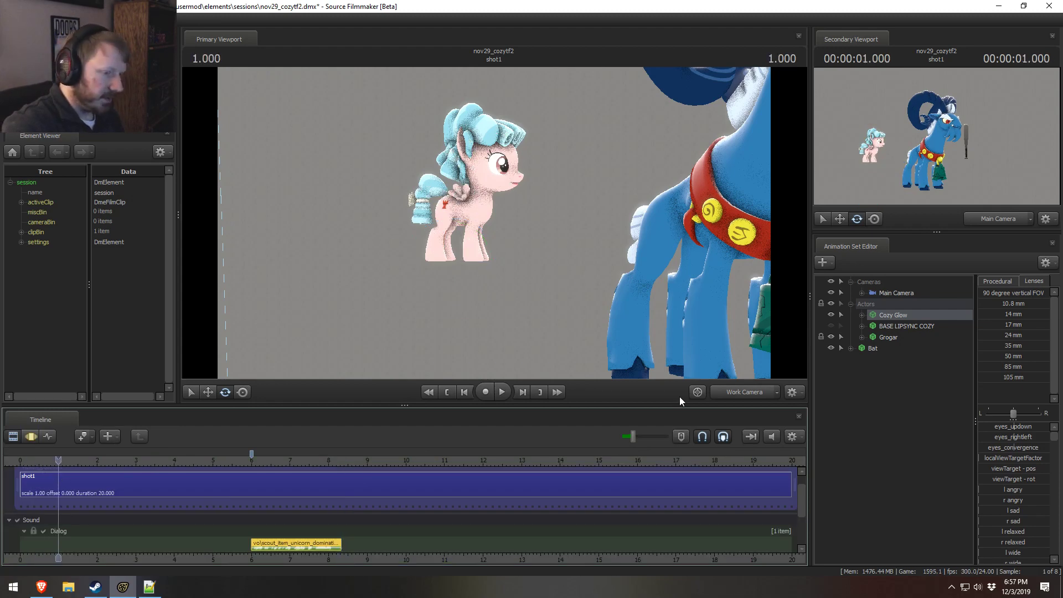
{"action": "left_click", "coordinate": [763, 390]}
{"action": "left_click_drag", "start_coordinate": [890, 292], "coordinate": [539, 244]}
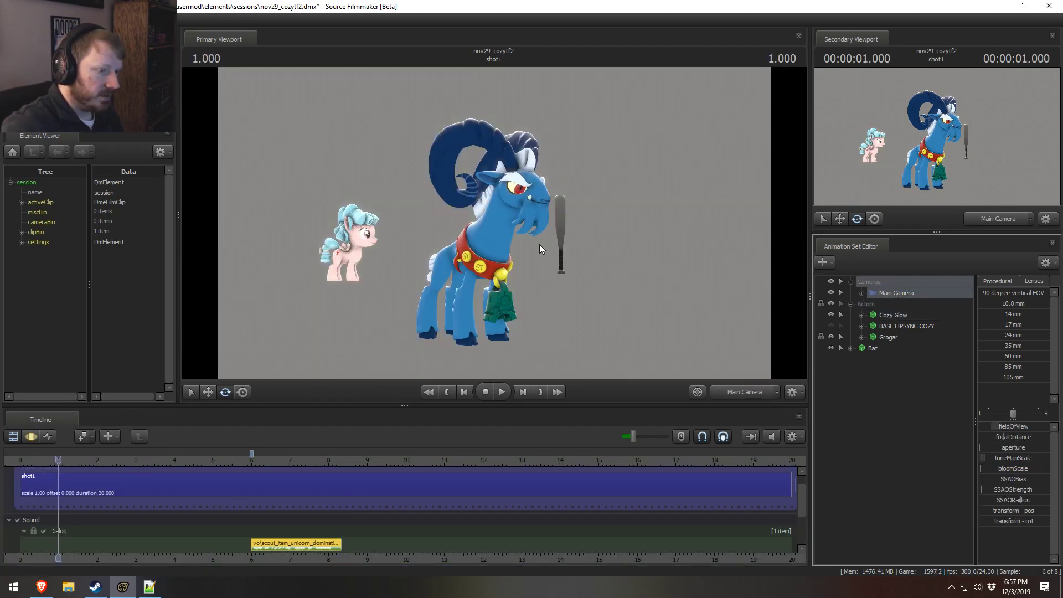
{"action": "left_click", "coordinate": [545, 308]}
{"action": "left_click_drag", "start_coordinate": [550, 297], "coordinate": [497, 219]}
{"action": "key", "text": "w"}
{"action": "key", "text": "s"}
{"action": "key", "text": "w"}
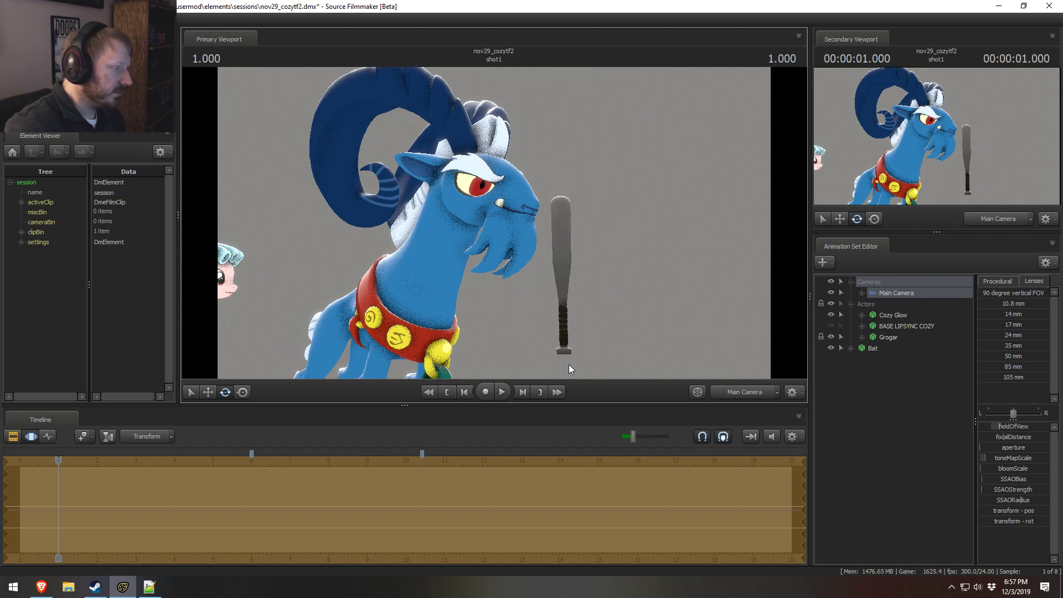
{"action": "key", "text": "F2"}
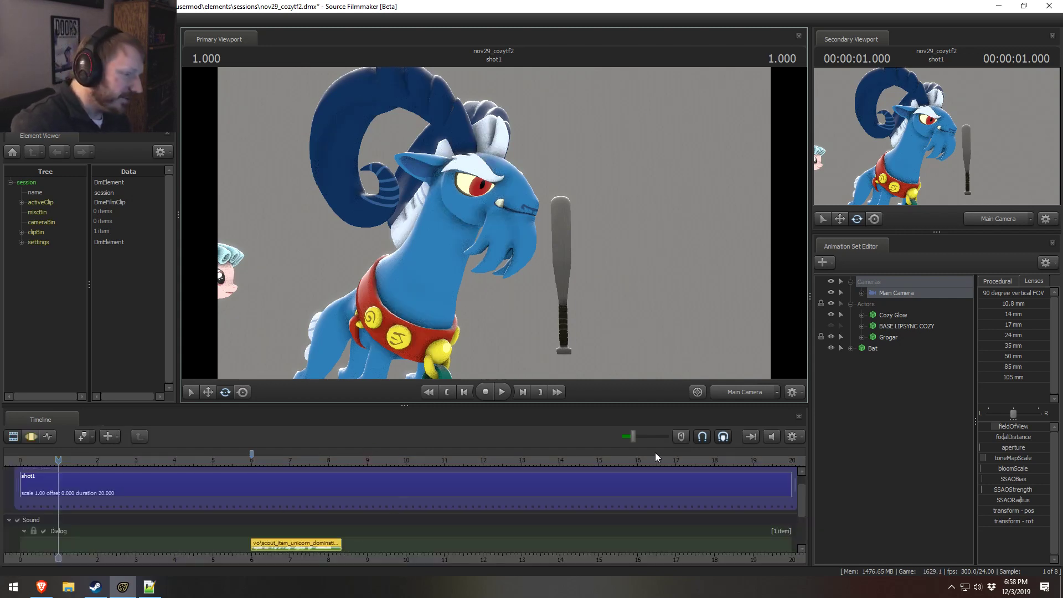
{"action": "key", "text": "ctrl+s"}
Step: Look for an Effects track sound by filtering the WAV files for "bell" and auditioning alarm, brass and railroad bells
{"action": "scroll", "coordinate": [805, 508], "scroll_direction": "down", "scroll_amount": 2}
{"action": "scroll", "coordinate": [804, 508], "scroll_direction": "down", "scroll_amount": 1}
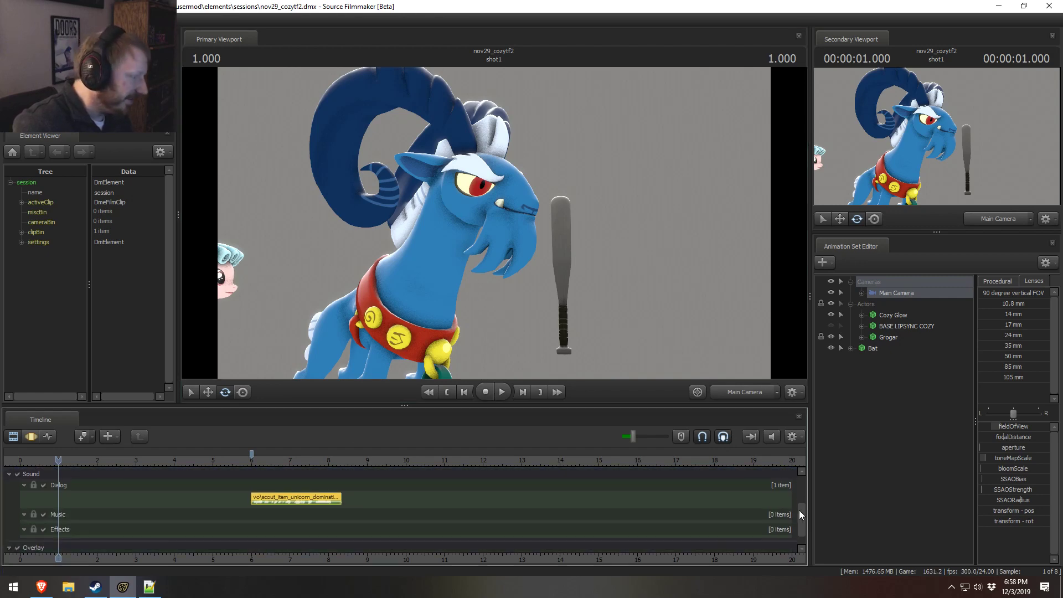
{"action": "left_click", "coordinate": [257, 459]}
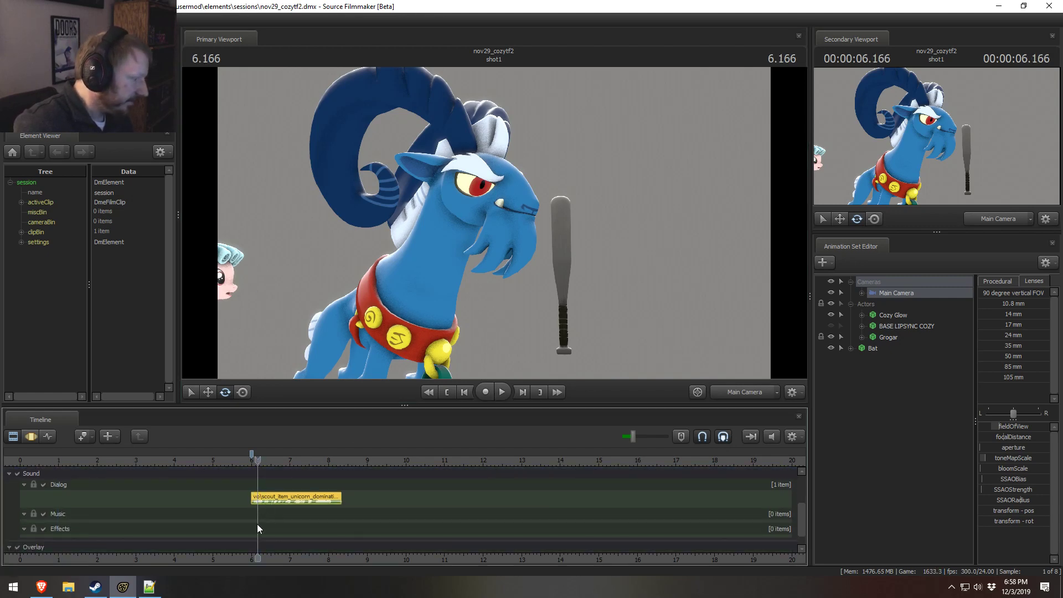
{"action": "right_click", "coordinate": [260, 524]}
{"action": "left_click", "coordinate": [280, 463]}
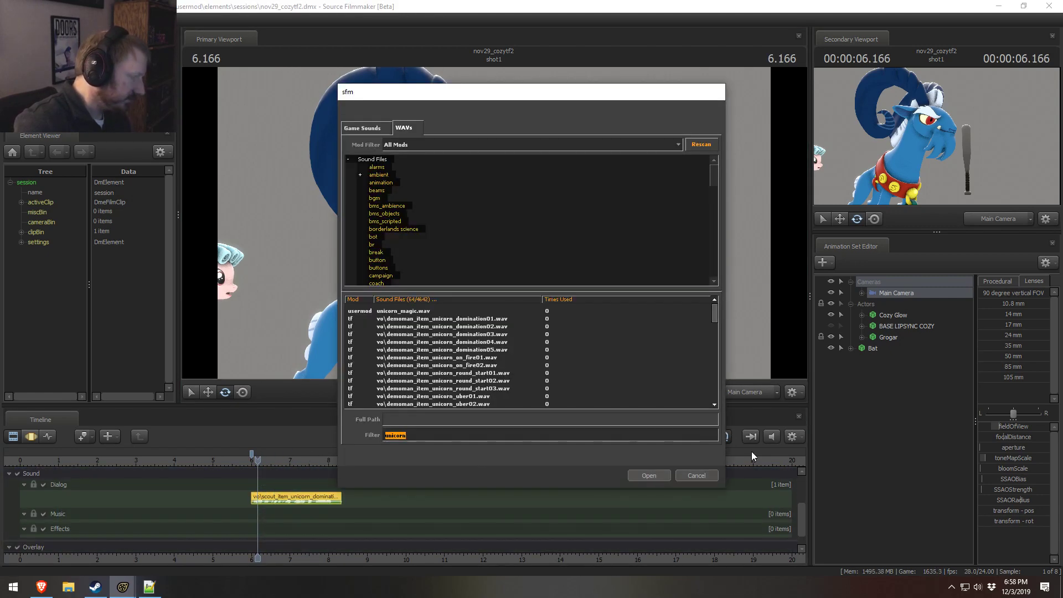
{"action": "type", "text": "bell"}
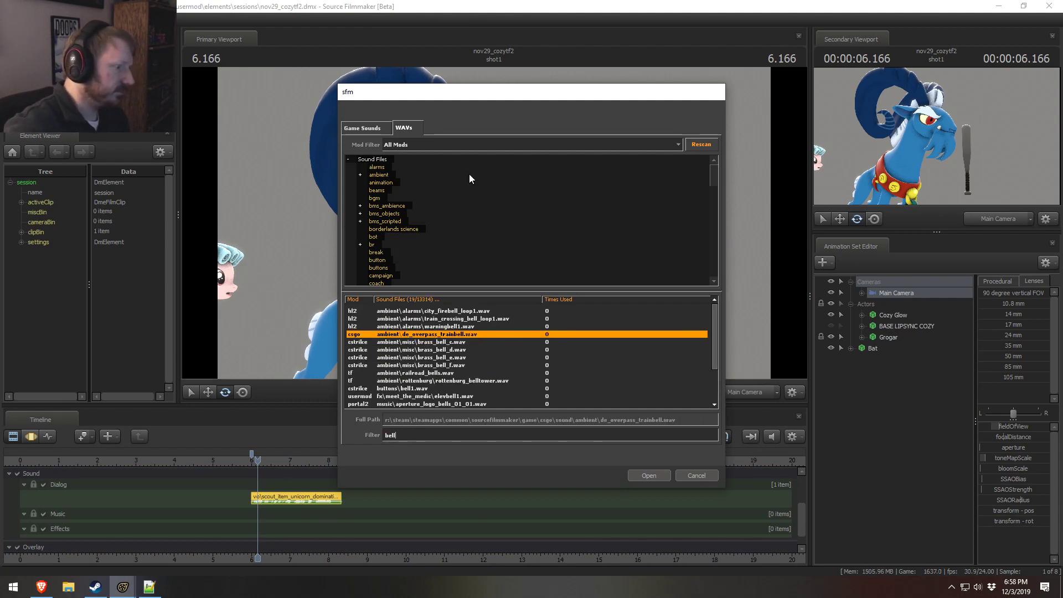
{"action": "left_click", "coordinate": [427, 326]}
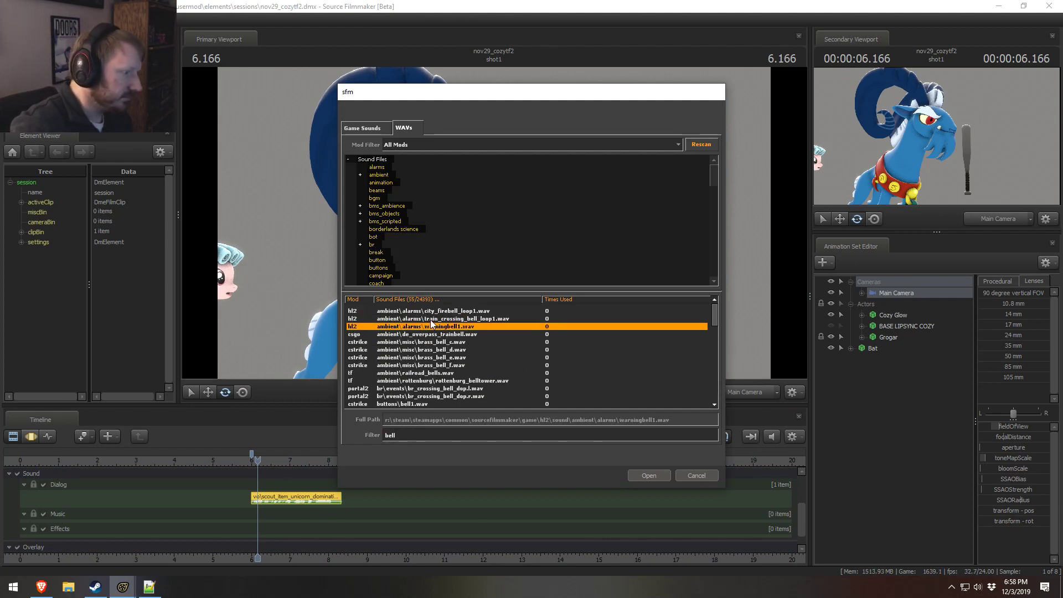
{"action": "left_click", "coordinate": [424, 365]}
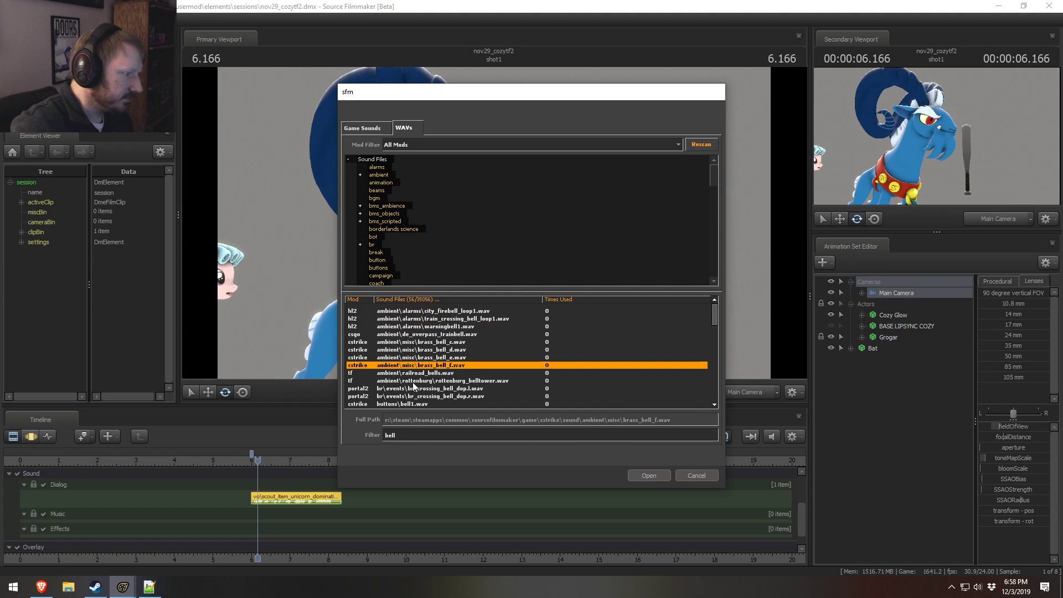
{"action": "left_click", "coordinate": [413, 382]}
{"action": "left_click", "coordinate": [417, 373]}
{"action": "left_click", "coordinate": [564, 321]}
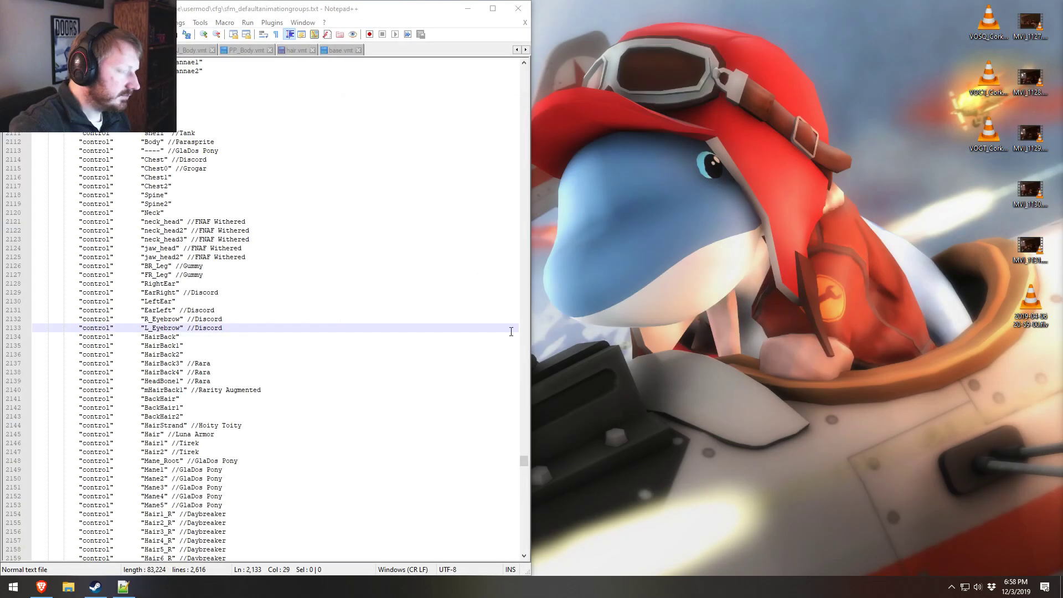
Step: Relaunch Source Filmmaker from Steam, load the nov29_cozytf2 autosave, and bring the scene up in the primary viewport
{"action": "right_click", "coordinate": [96, 586]}
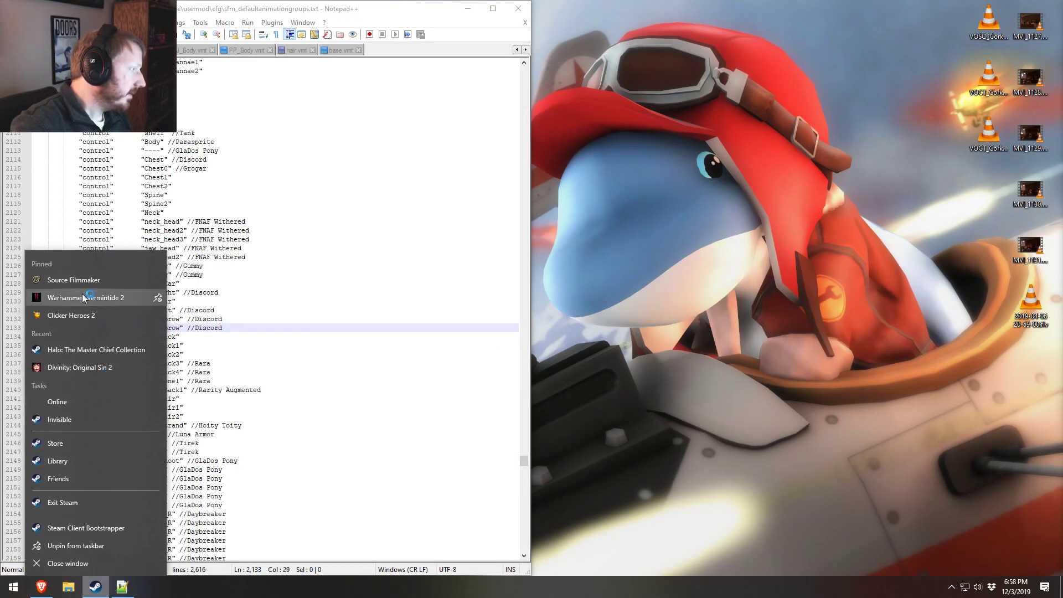
{"action": "left_click", "coordinate": [82, 281]}
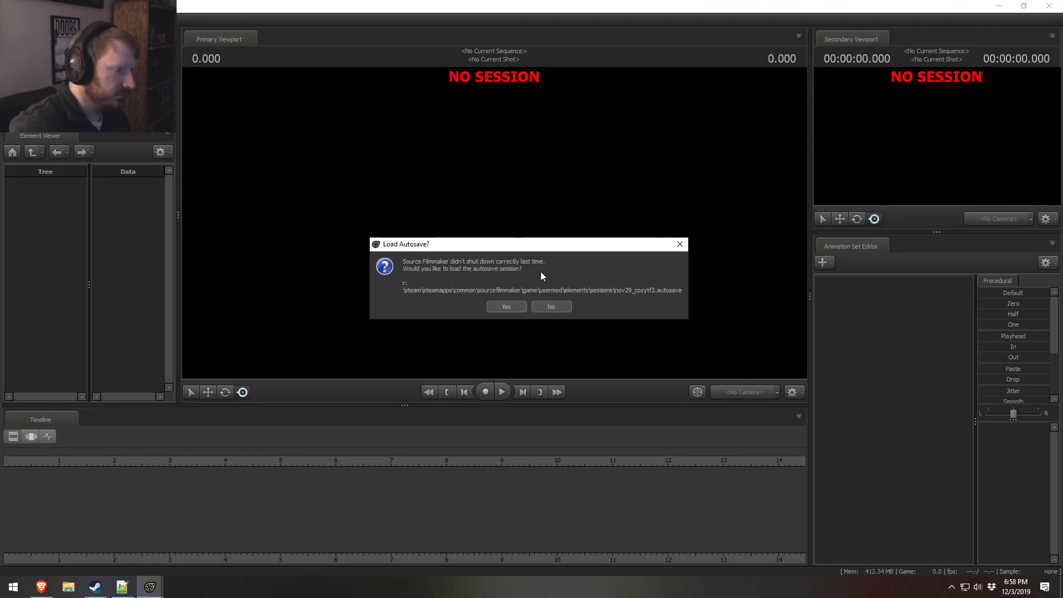
{"action": "left_click", "coordinate": [517, 306]}
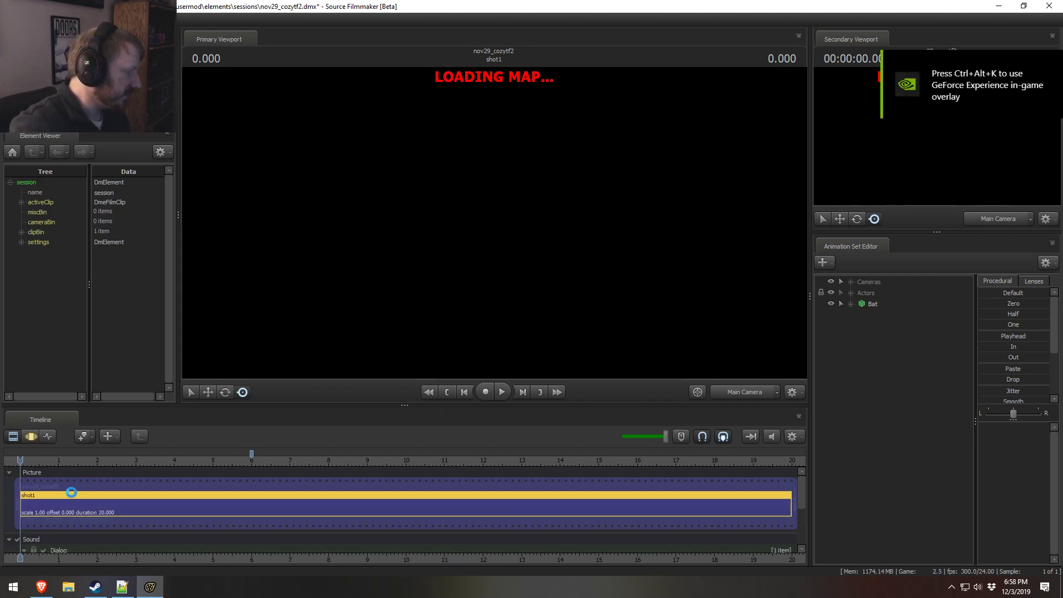
{"action": "left_click_drag", "start_coordinate": [227, 461], "coordinate": [144, 469]}
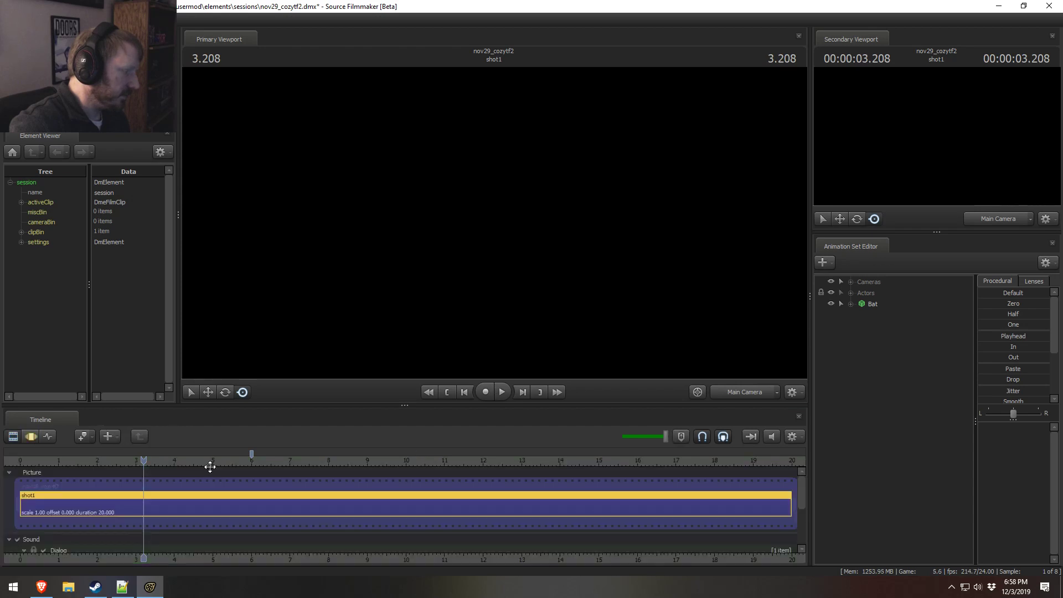
{"action": "right_click", "coordinate": [427, 273]}
{"action": "left_click", "coordinate": [476, 300]}
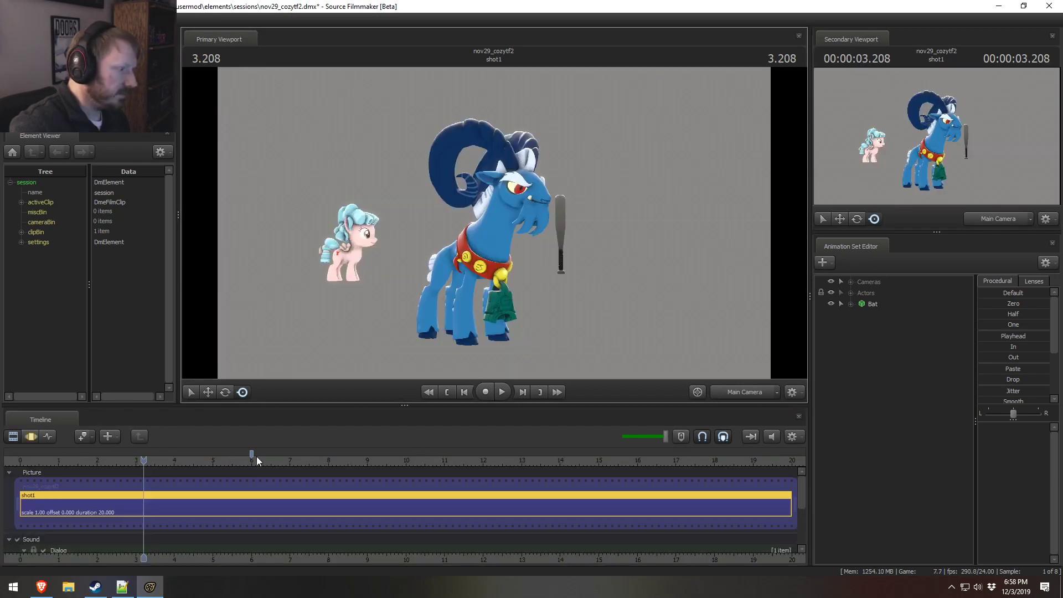
Step: Play the recovered shot from just before the 6.000 bookmark to 6.500, and save the session
{"action": "left_click", "coordinate": [244, 460]}
{"action": "key", "text": "space"}
{"action": "key", "text": "space"}
{"action": "key", "text": "F3"}
{"action": "key", "text": "F2"}
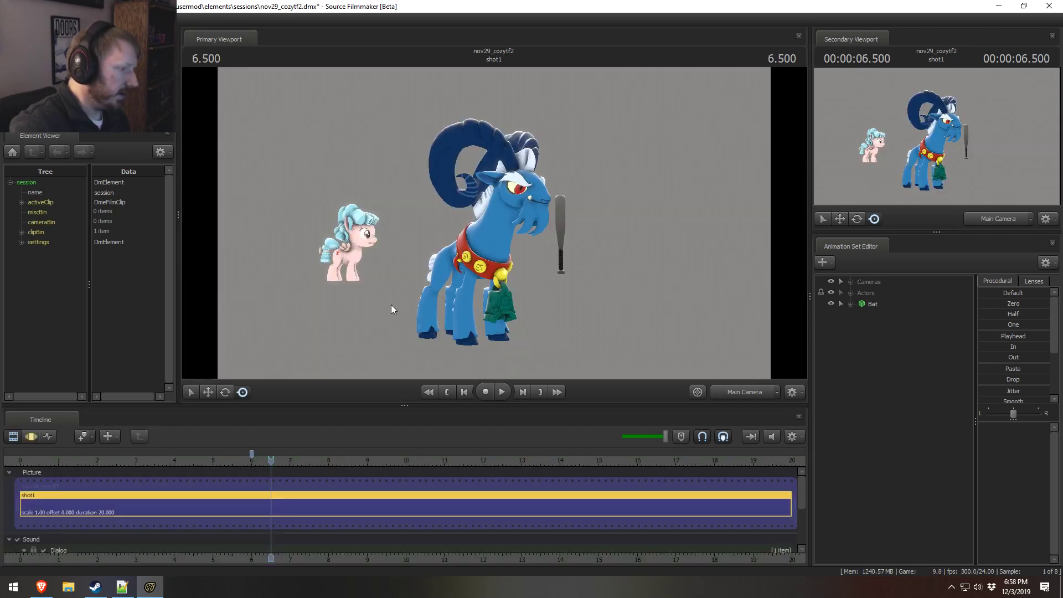
{"action": "key", "text": "F3"}
{"action": "key", "text": "F2"}
{"action": "key", "text": "ctrl+s"}
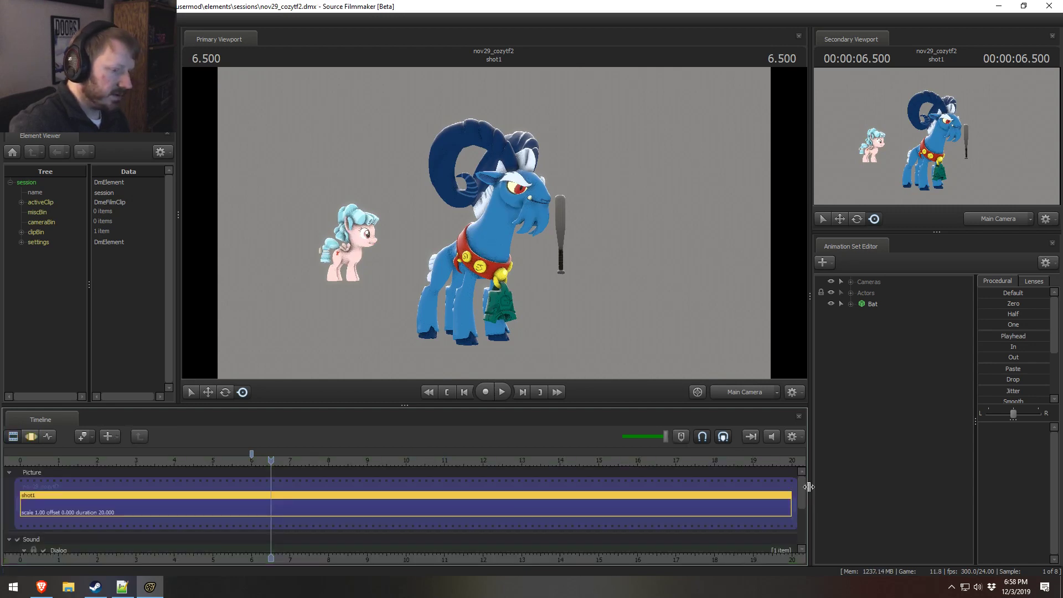
Step: Look for an Effects track clip by filtering the WAV files for "bell" and comparing brass_bell_c, d, e and f
{"action": "left_click_drag", "start_coordinate": [806, 494], "coordinate": [804, 523]}
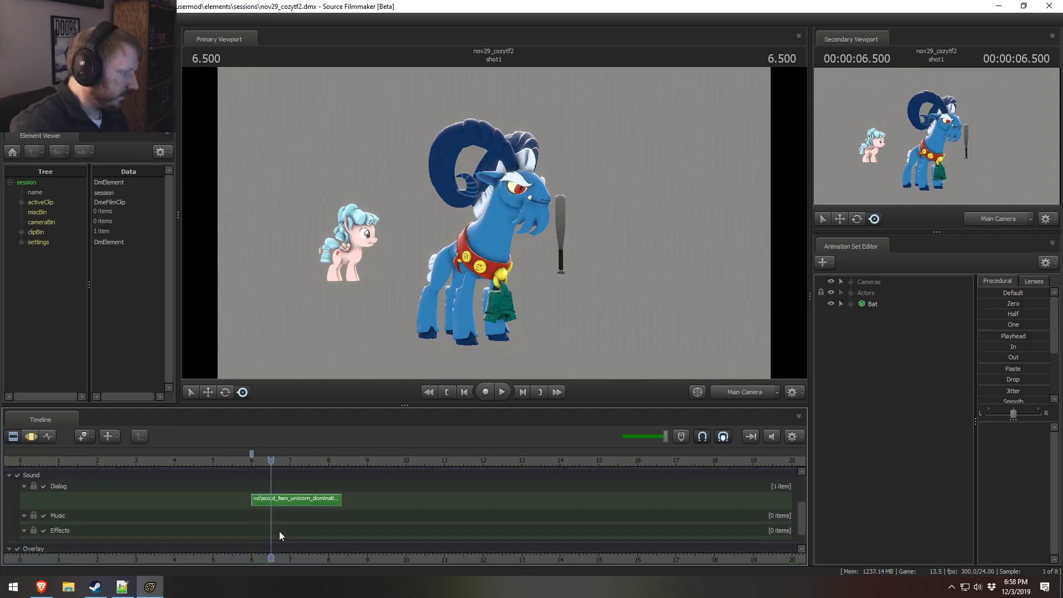
{"action": "right_click", "coordinate": [268, 517]}
{"action": "left_click", "coordinate": [314, 467]}
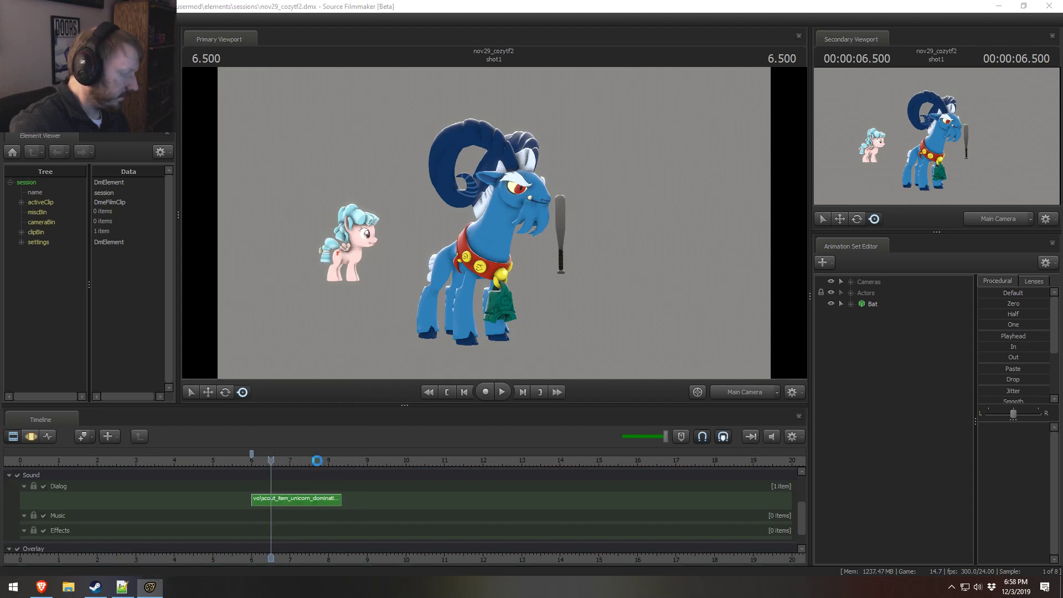
{"action": "type", "text": "bell"}
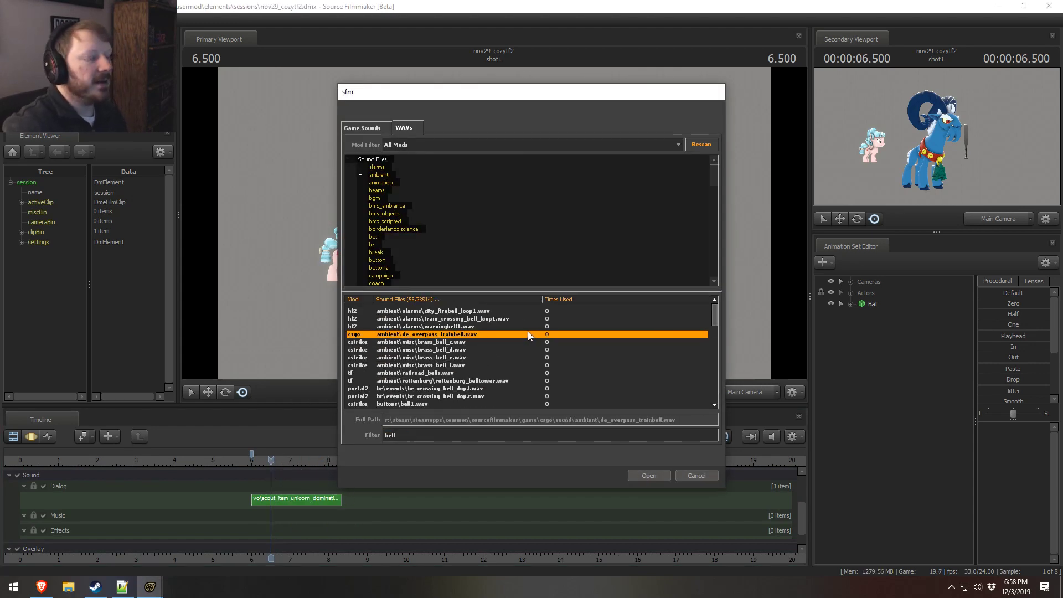
{"action": "left_click", "coordinate": [431, 342]}
{"action": "left_click", "coordinate": [425, 350]}
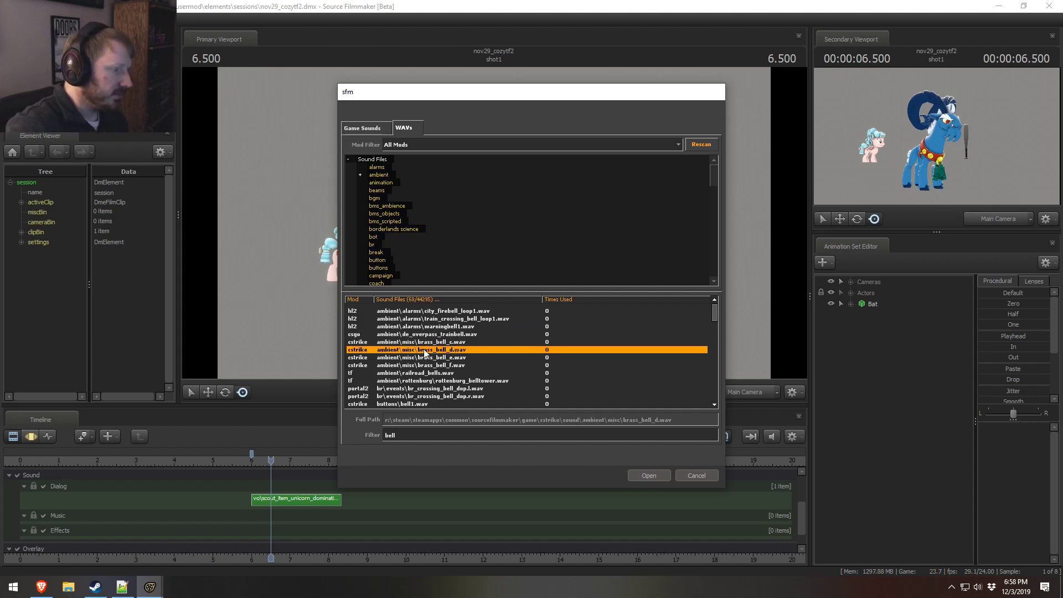
{"action": "left_click", "coordinate": [422, 359]}
{"action": "left_click", "coordinate": [424, 364]}
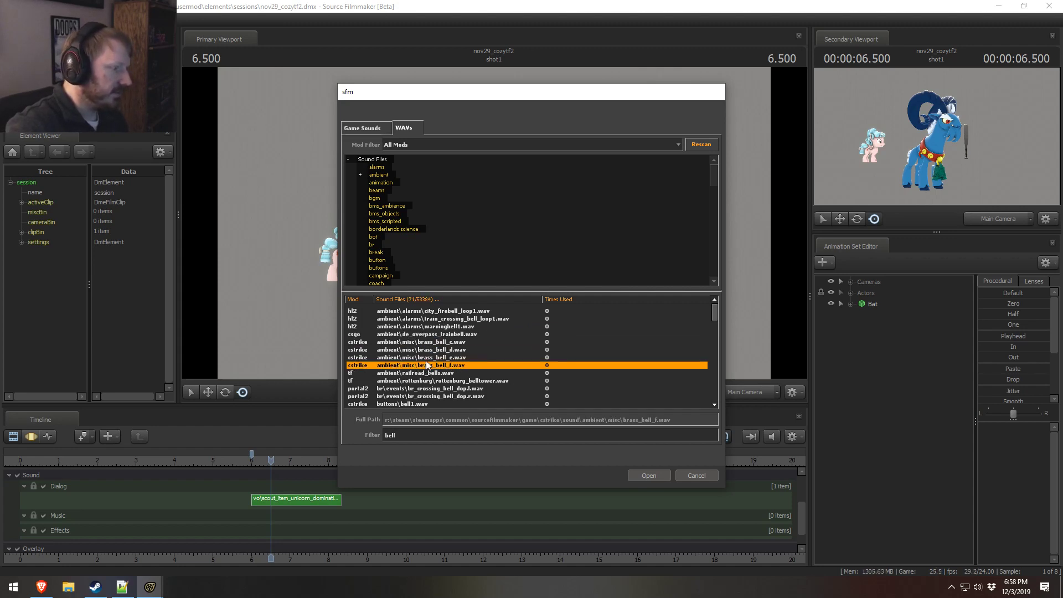
{"action": "left_click", "coordinate": [422, 352]}
{"action": "left_click", "coordinate": [423, 358]}
{"action": "left_click", "coordinate": [426, 342]}
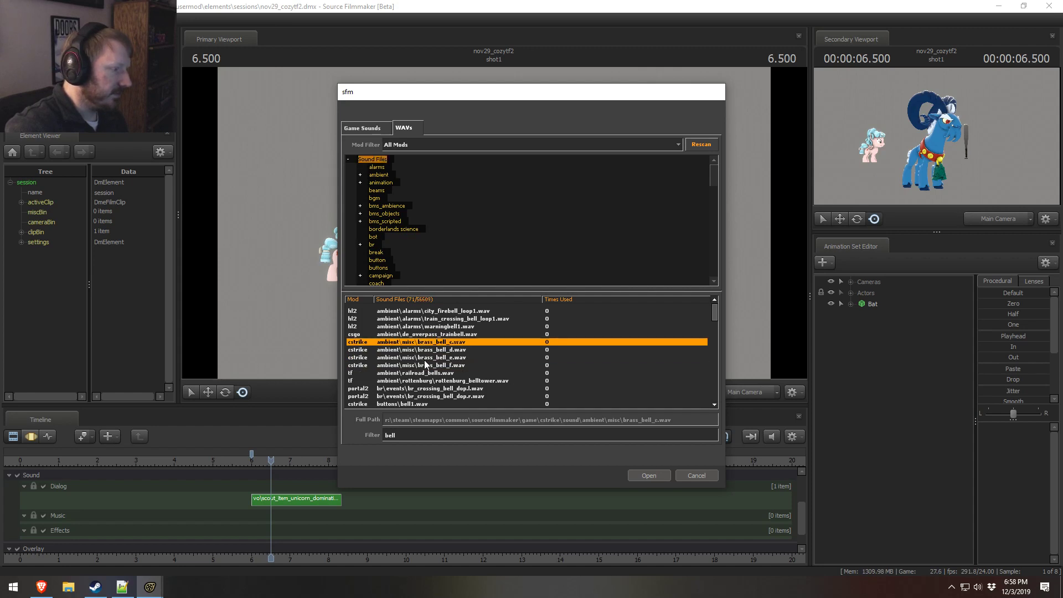
{"action": "left_click", "coordinate": [427, 357]}
{"action": "left_click", "coordinate": [430, 351]}
{"action": "left_click", "coordinate": [430, 365]}
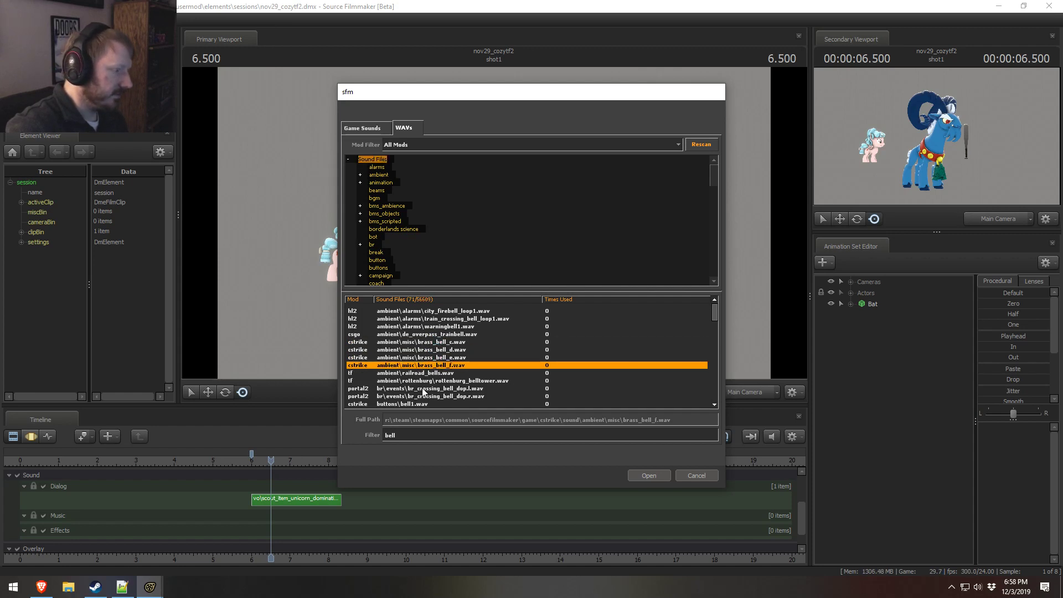
{"action": "left_click", "coordinate": [435, 358]}
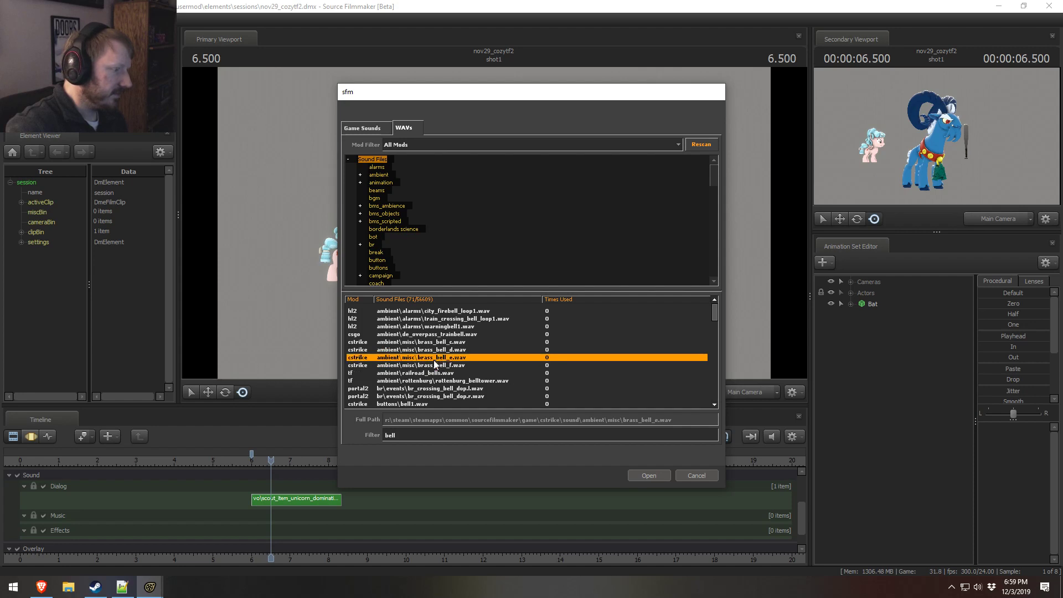
{"action": "left_click", "coordinate": [437, 344]}
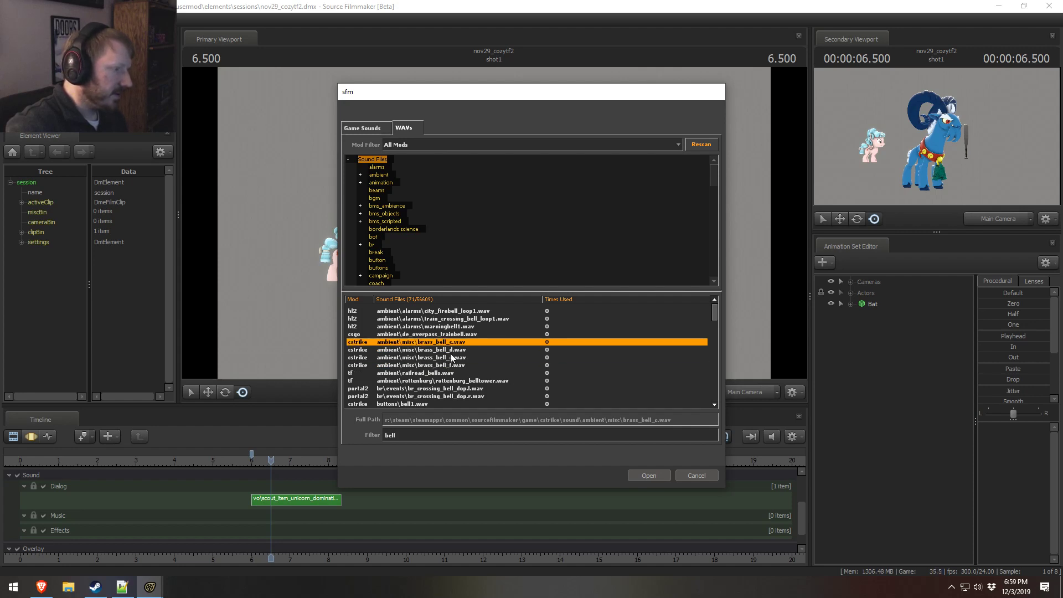
Step: Audition the button, elevator, crossing, belltower, zen and strongman bell sounds, and dismiss the sound picker without adding one
{"action": "scroll", "coordinate": [443, 351], "scroll_direction": "down", "scroll_amount": 3}
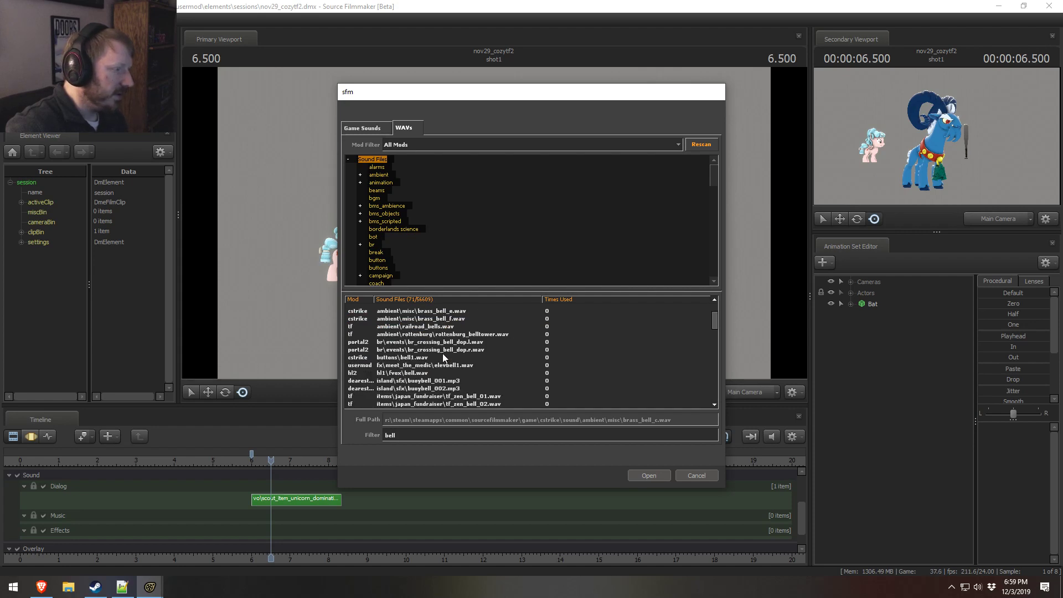
{"action": "left_click", "coordinate": [416, 359]}
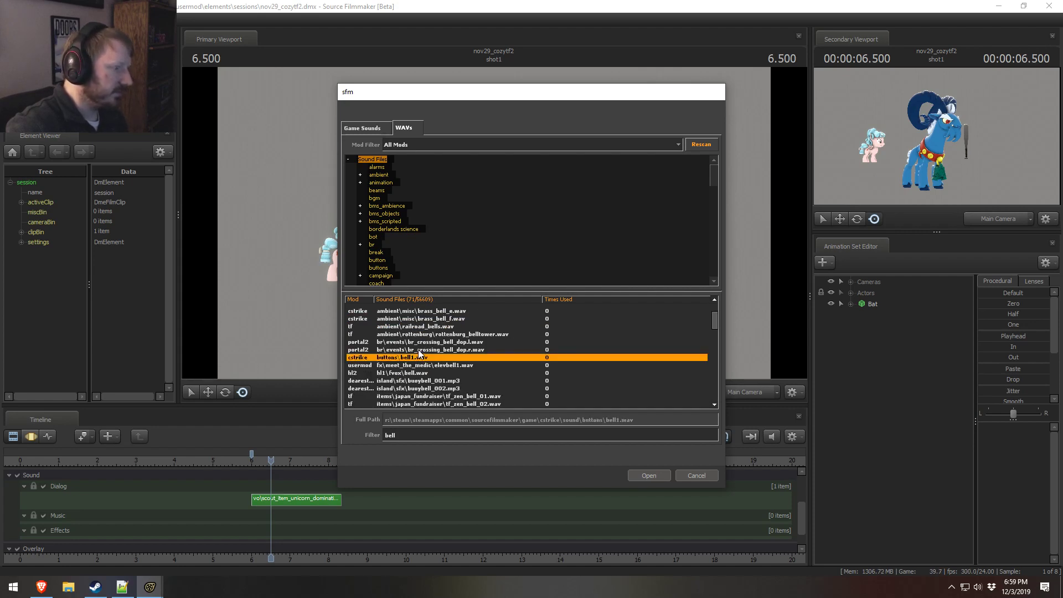
{"action": "left_click", "coordinate": [410, 374]}
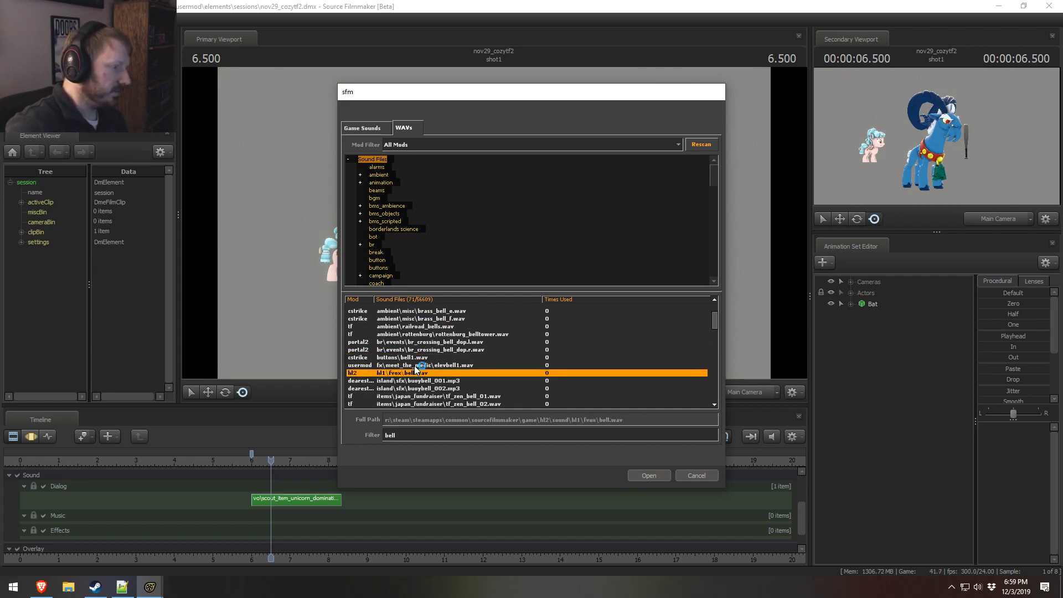
{"action": "left_click", "coordinate": [416, 365]}
{"action": "left_click", "coordinate": [422, 350]}
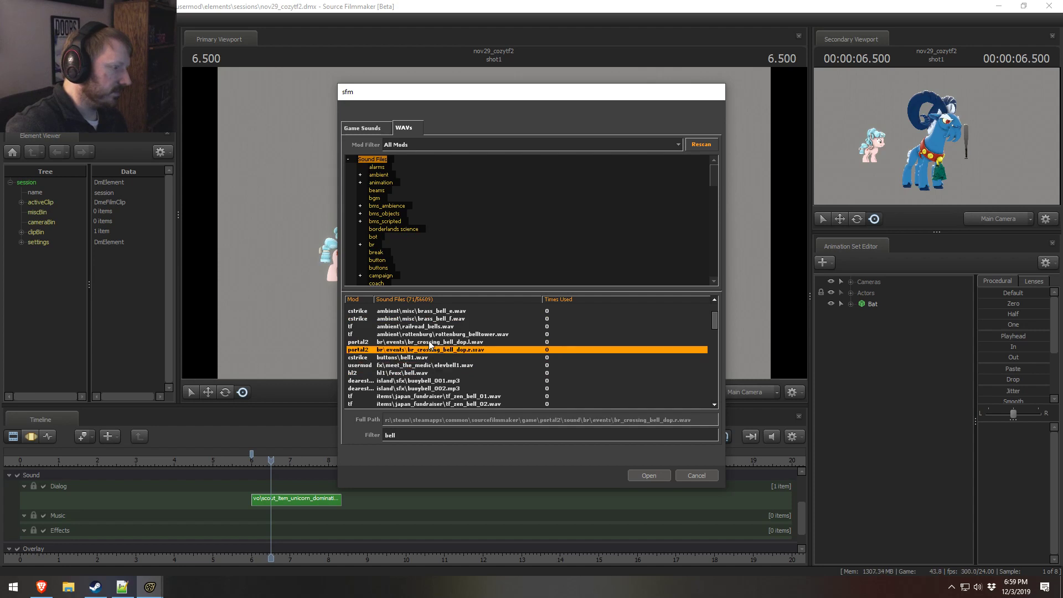
{"action": "left_click", "coordinate": [433, 334]}
{"action": "scroll", "coordinate": [423, 367], "scroll_direction": "down", "scroll_amount": 2}
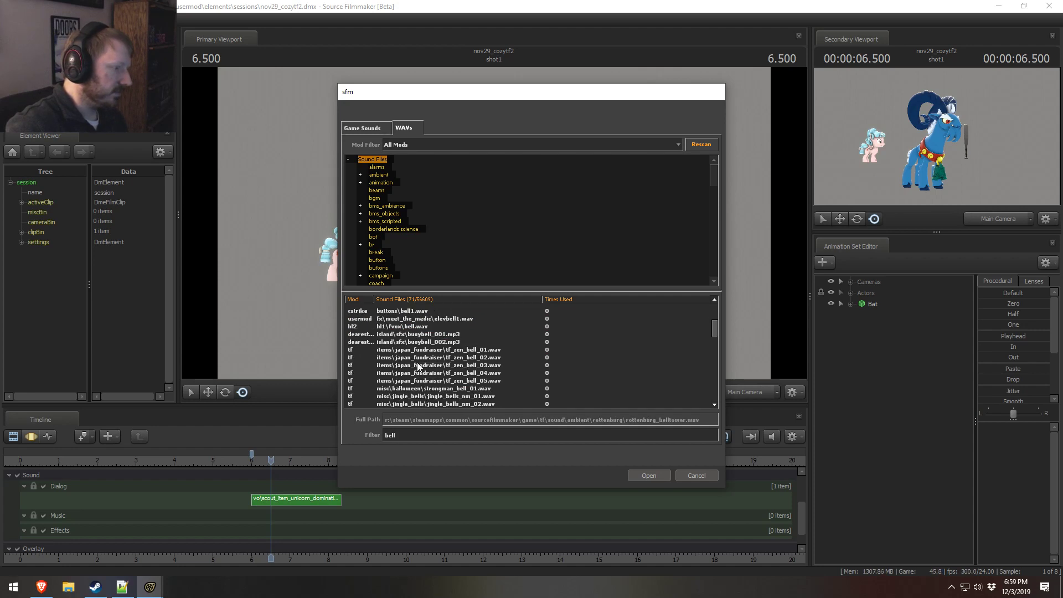
{"action": "left_click", "coordinate": [416, 349]}
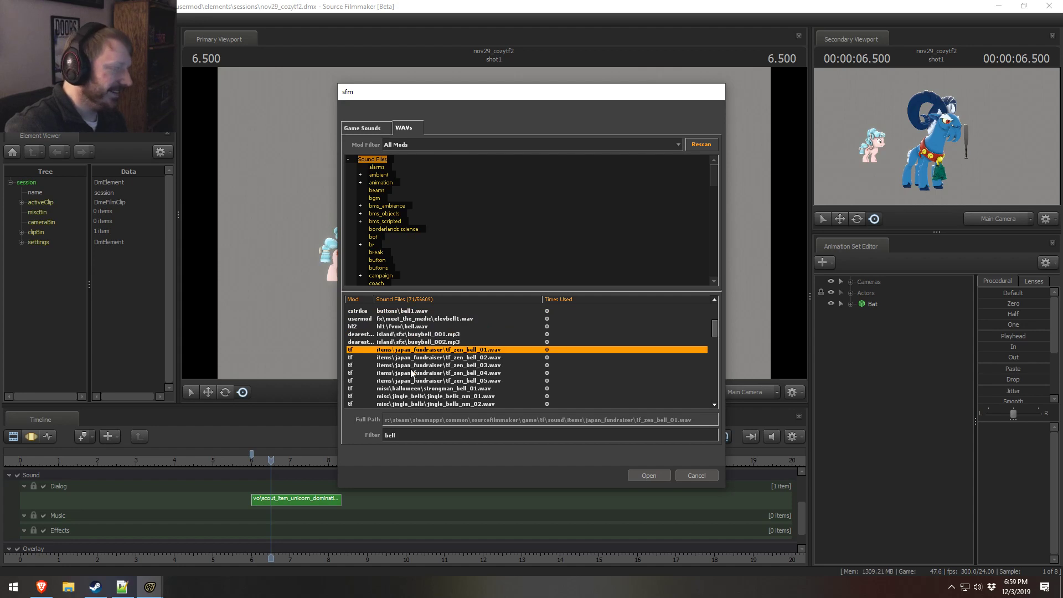
{"action": "left_click", "coordinate": [422, 388]}
{"action": "scroll", "coordinate": [431, 396], "scroll_direction": "down", "scroll_amount": 1}
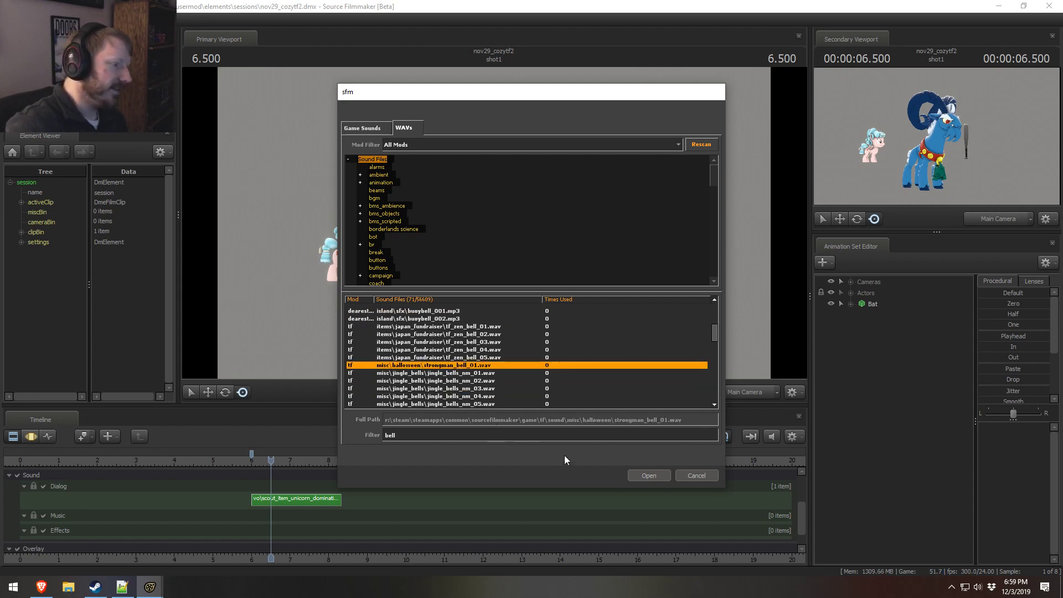
{"action": "scroll", "coordinate": [441, 375], "scroll_direction": "down", "scroll_amount": 3}
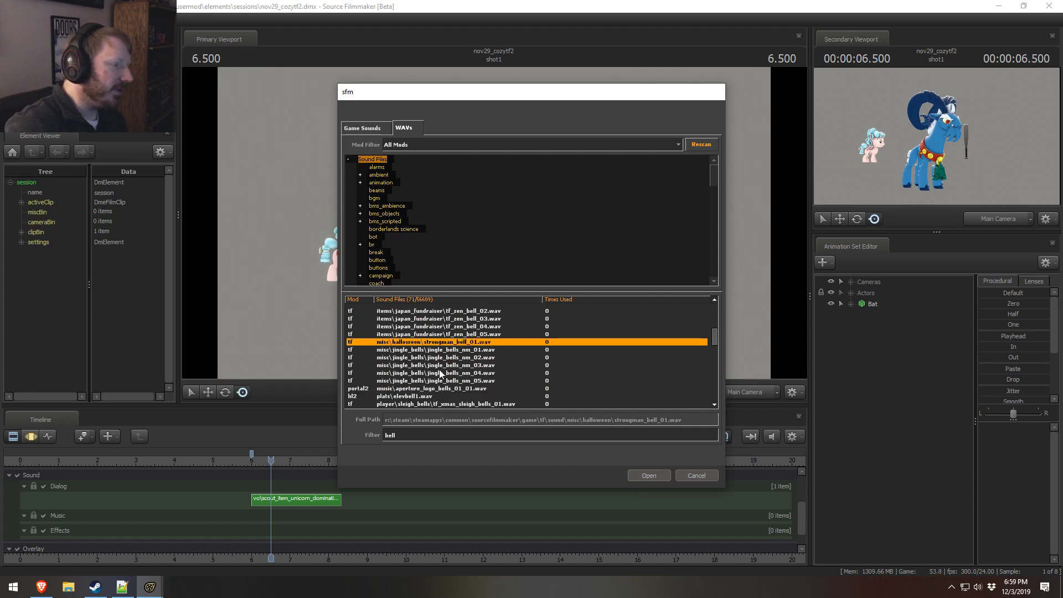
{"action": "left_click", "coordinate": [696, 476]}
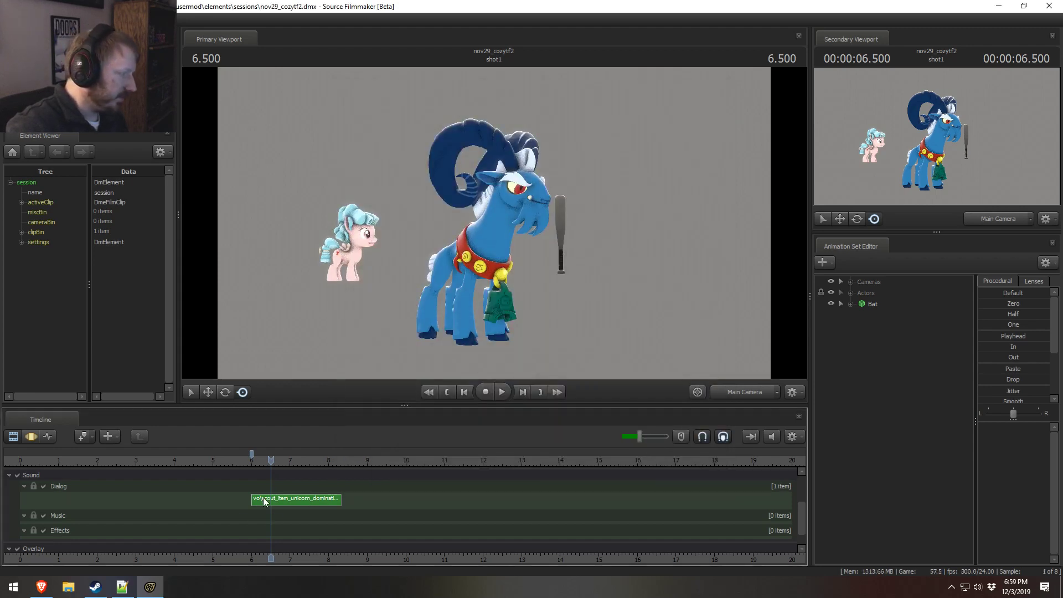
Step: Reopen the sound picker for the Effects track and audition the tf_xmas_sleigh_bells files
{"action": "right_click", "coordinate": [271, 530]}
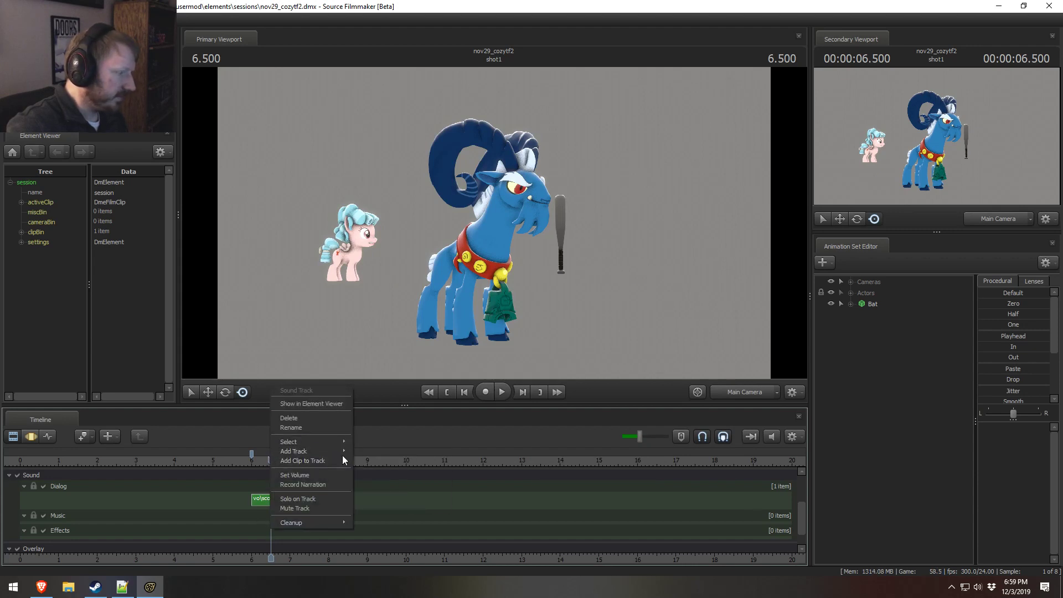
{"action": "left_click", "coordinate": [314, 461]}
{"action": "left_click", "coordinate": [441, 359]}
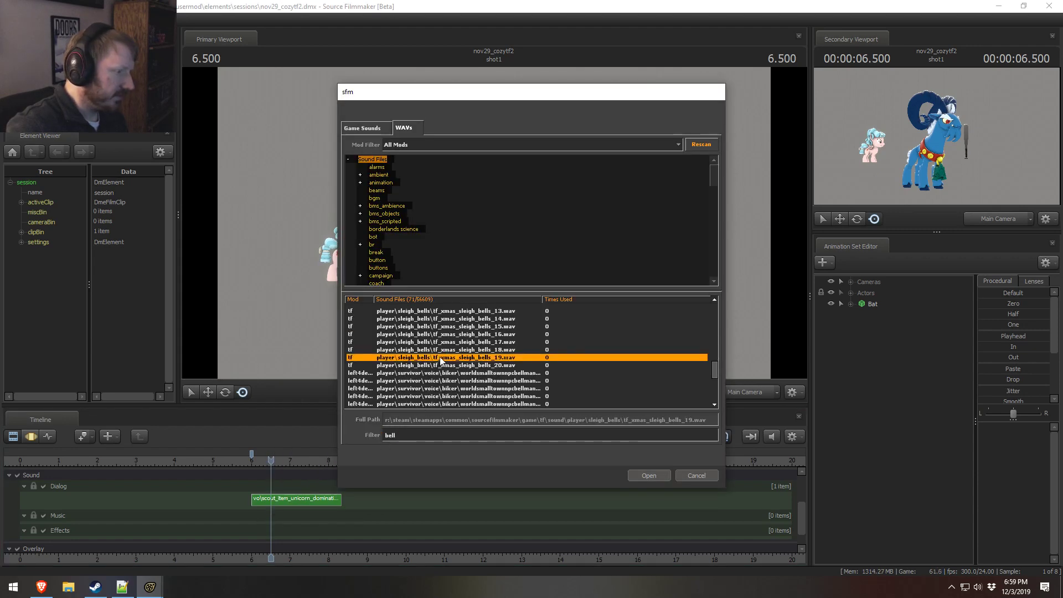
{"action": "left_click", "coordinate": [436, 326]}
{"action": "scroll", "coordinate": [443, 352], "scroll_direction": "up", "scroll_amount": 4}
{"action": "left_click", "coordinate": [437, 357]}
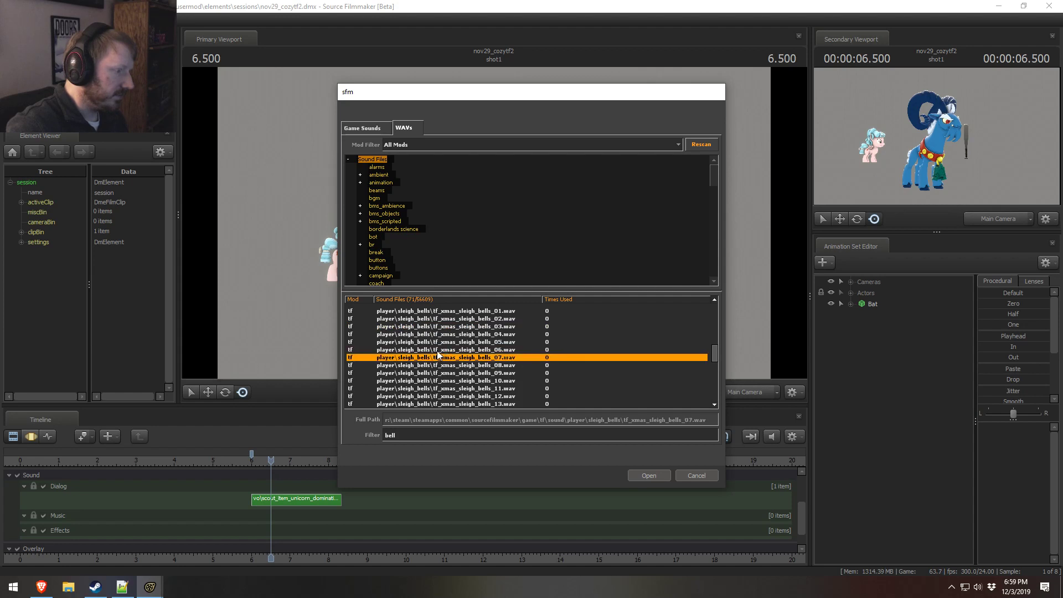
{"action": "left_click", "coordinate": [435, 340]}
{"action": "scroll", "coordinate": [437, 341], "scroll_direction": "up", "scroll_amount": 1}
{"action": "left_click", "coordinate": [437, 372]}
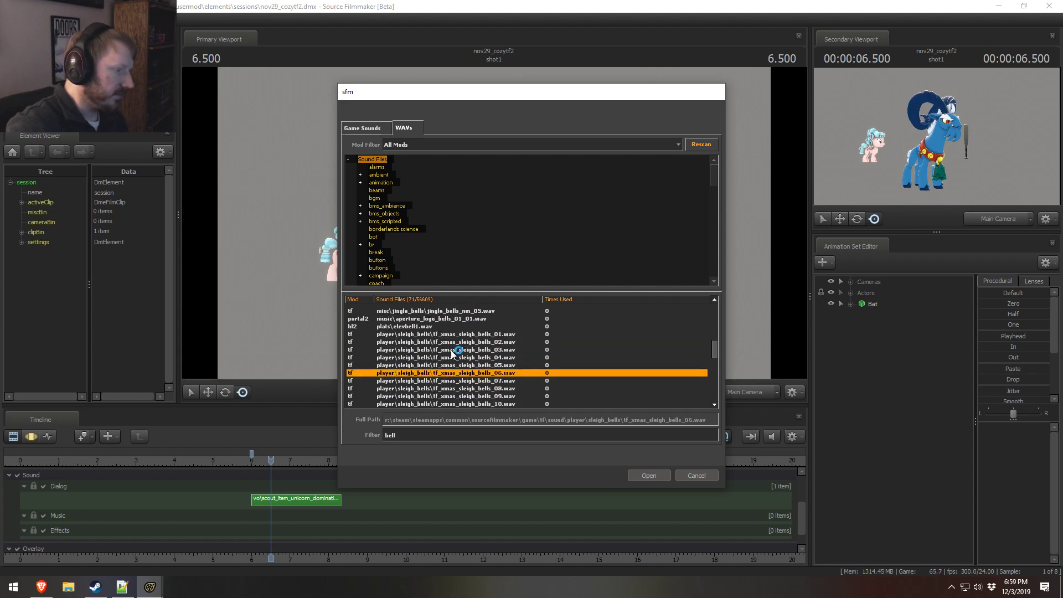
{"action": "left_click", "coordinate": [449, 349]}
{"action": "left_click", "coordinate": [449, 373]}
{"action": "left_click", "coordinate": [448, 357]}
{"action": "left_click", "coordinate": [447, 388]}
{"action": "left_click", "coordinate": [444, 349]}
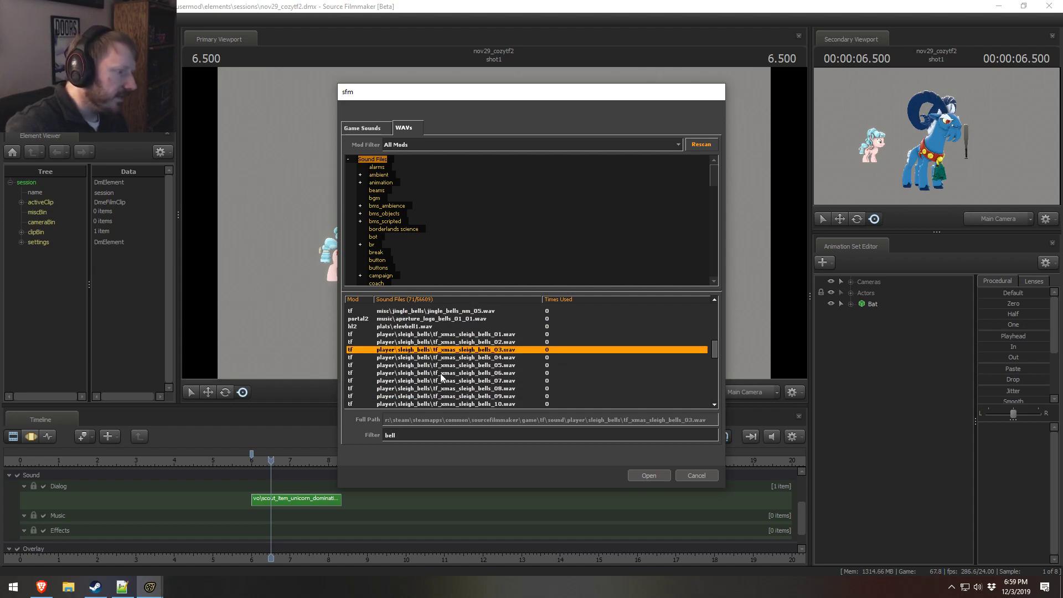
{"action": "left_click", "coordinate": [438, 381]}
{"action": "left_click", "coordinate": [440, 366]}
{"action": "left_click", "coordinate": [442, 380]}
{"action": "left_click", "coordinate": [449, 365]}
{"action": "left_click", "coordinate": [453, 389]}
{"action": "left_click", "coordinate": [448, 358]}
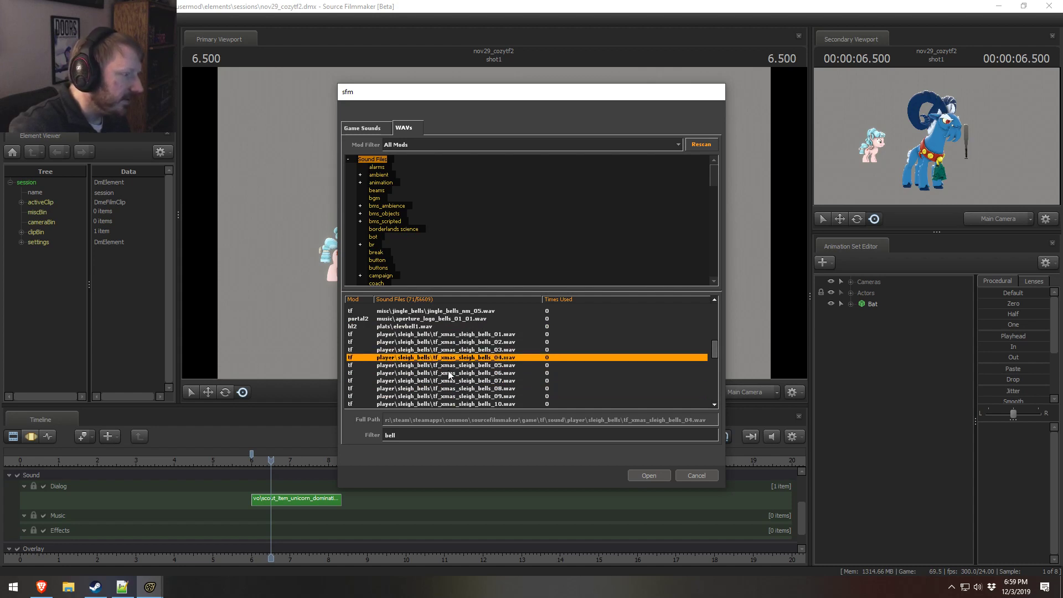
{"action": "left_click", "coordinate": [447, 380]}
{"action": "left_click", "coordinate": [441, 351]}
Step: Audition plats\elevbell1.wav, the jingle_bells_nm files, strongman_bell_01.wav and aperture_logo_bells_01_01.wav
{"action": "scroll", "coordinate": [435, 360], "scroll_direction": "up", "scroll_amount": 1}
{"action": "left_click", "coordinate": [430, 350]}
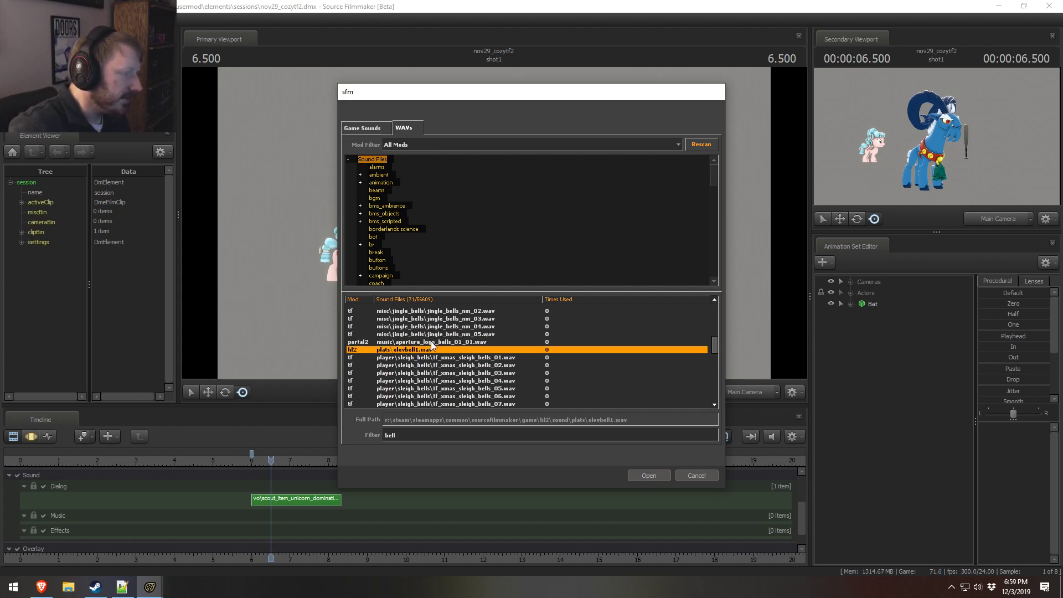
{"action": "left_click", "coordinate": [434, 342]}
{"action": "scroll", "coordinate": [436, 349], "scroll_direction": "up", "scroll_amount": 2}
{"action": "left_click", "coordinate": [439, 357]}
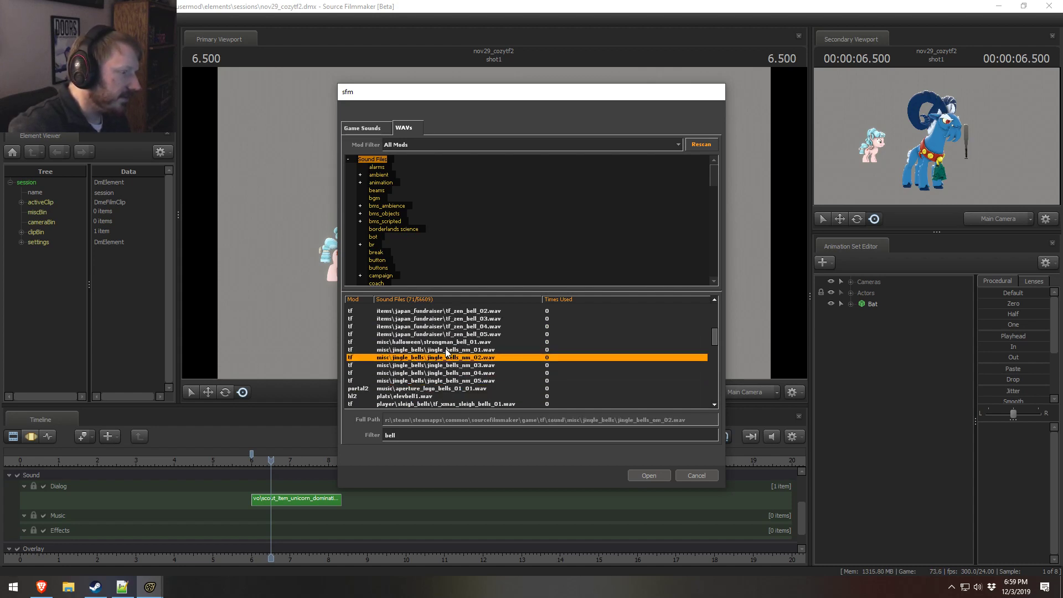
{"action": "left_click", "coordinate": [446, 342]}
{"action": "left_click", "coordinate": [446, 366]}
{"action": "left_click", "coordinate": [440, 388]}
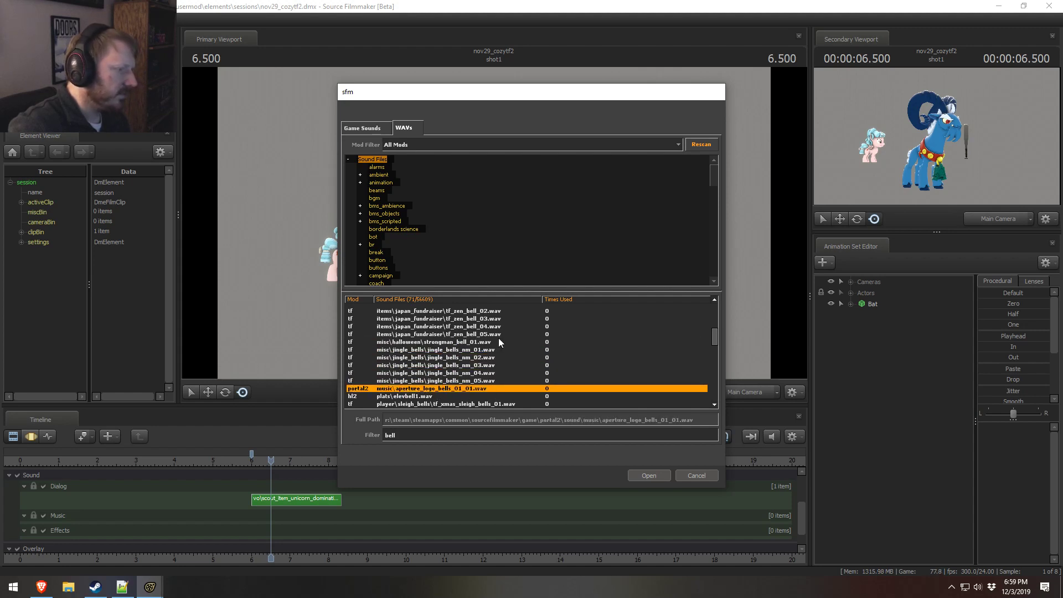
Step: Compare the taunt and training bell sounds, and add training\bell_impact.wav to the Effects track at 6.500
{"action": "scroll", "coordinate": [468, 357], "scroll_direction": "down", "scroll_amount": 10}
{"action": "left_click", "coordinate": [458, 366]}
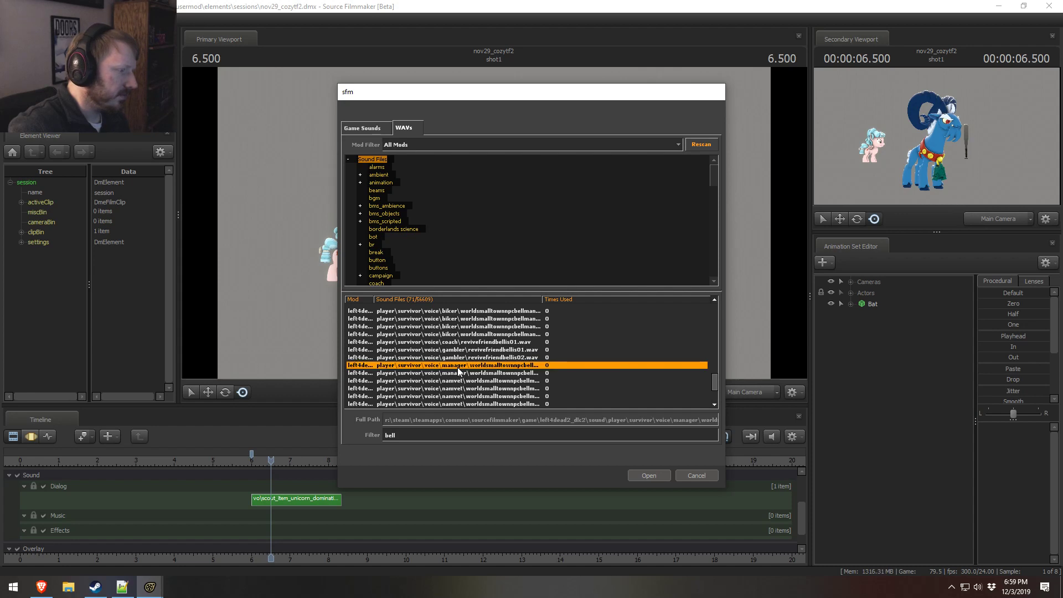
{"action": "scroll", "coordinate": [453, 372], "scroll_direction": "down", "scroll_amount": 3}
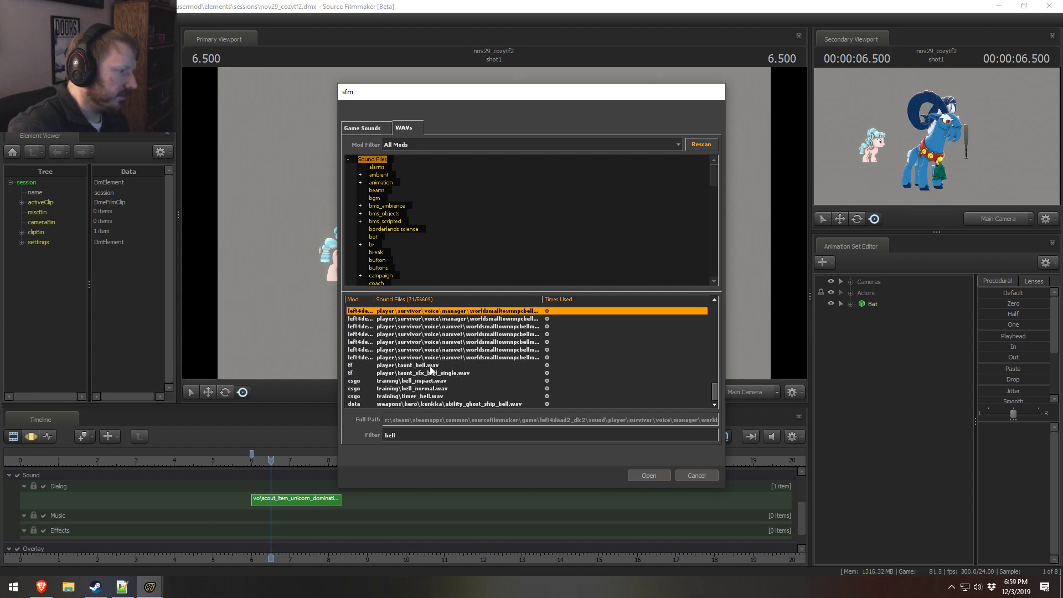
{"action": "left_click", "coordinate": [430, 366]}
{"action": "left_click", "coordinate": [429, 373]}
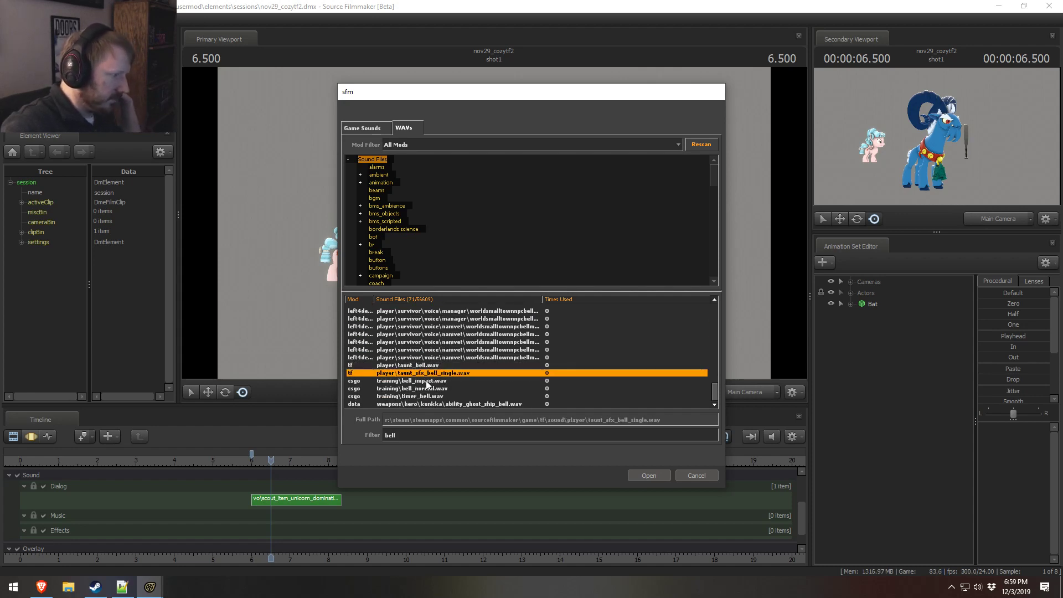
{"action": "left_click", "coordinate": [430, 381]}
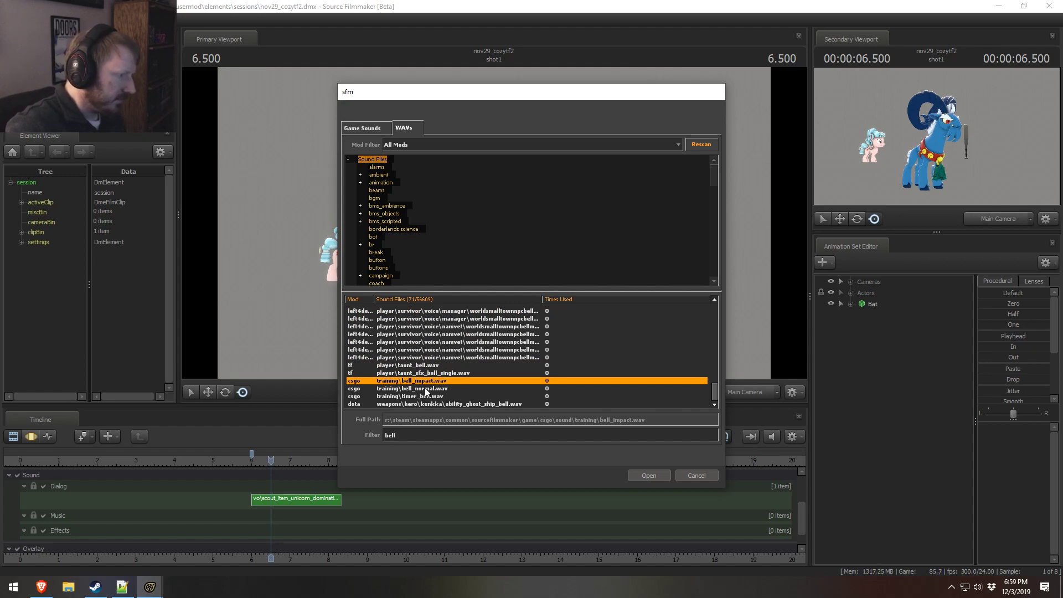
{"action": "left_click", "coordinate": [424, 388]}
{"action": "left_click", "coordinate": [427, 381]}
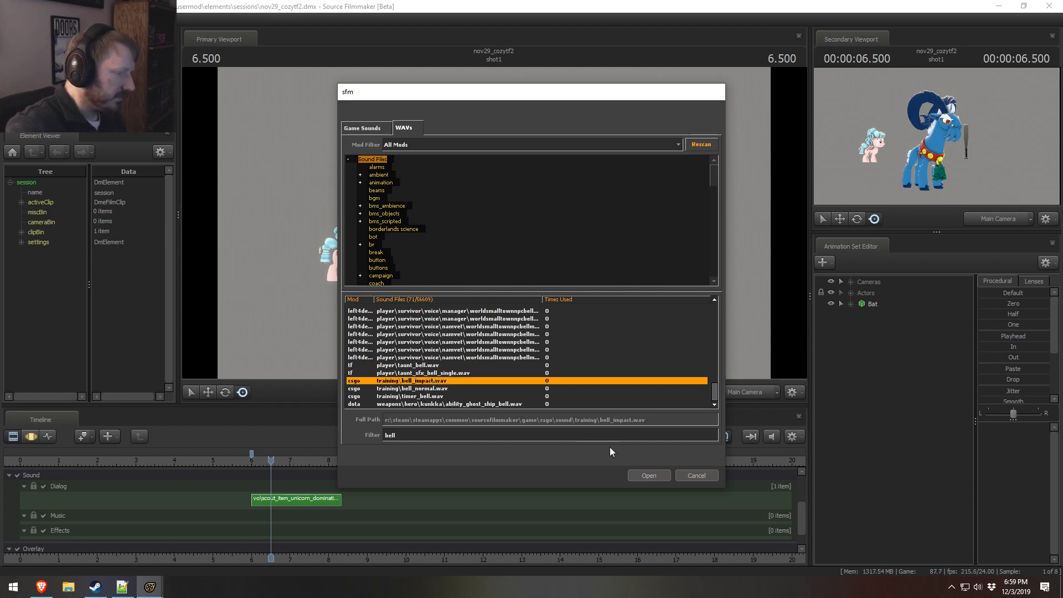
{"action": "left_click", "coordinate": [649, 475]}
Step: Move the bell_impact clip earlier on the Effects track so it ends at the 6.000 bookmark, and play it from before its start
{"action": "left_click", "coordinate": [224, 463]}
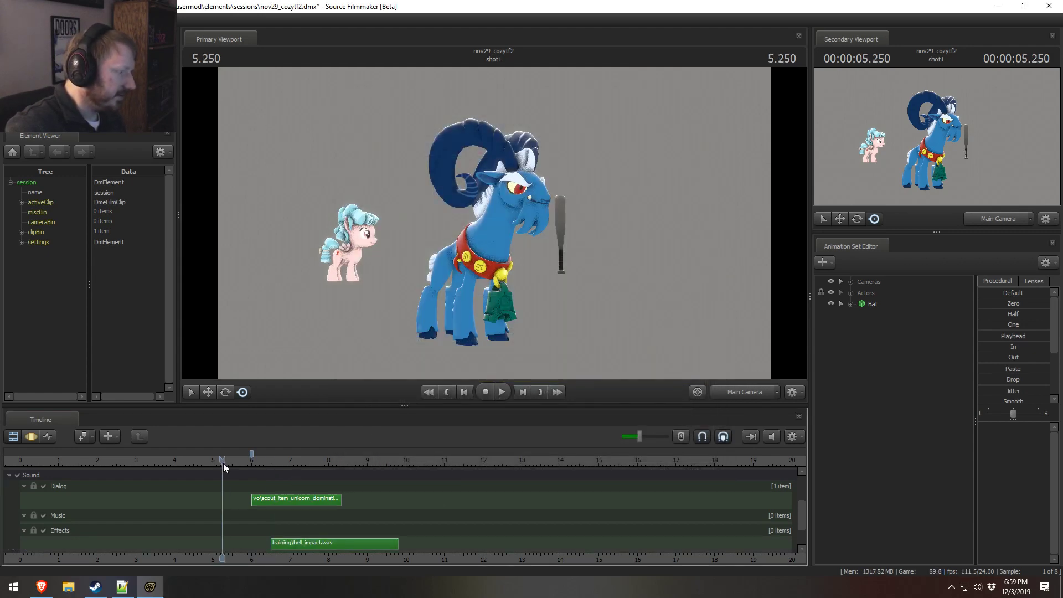
{"action": "key", "text": "space"}
{"action": "left_click_drag", "start_coordinate": [314, 537], "coordinate": [165, 541]}
{"action": "left_click", "coordinate": [80, 463]}
{"action": "key", "text": "space"}
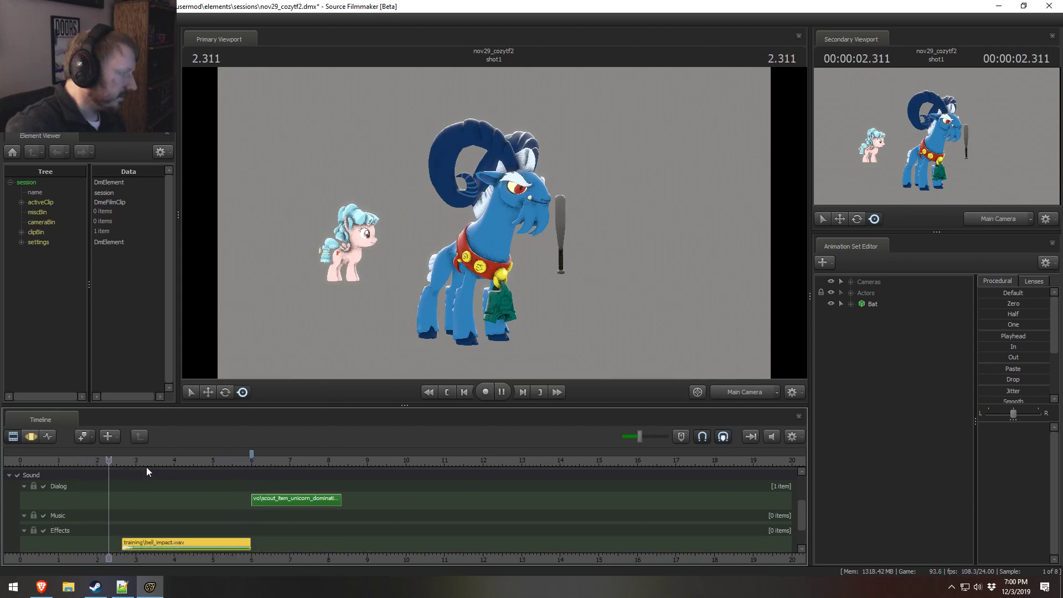
{"action": "key", "text": "space"}
Step: Stop playback, shorten the end of the bell_impact clip to about 3.8 seconds, and edit its fade-out time
{"action": "key", "text": "space"}
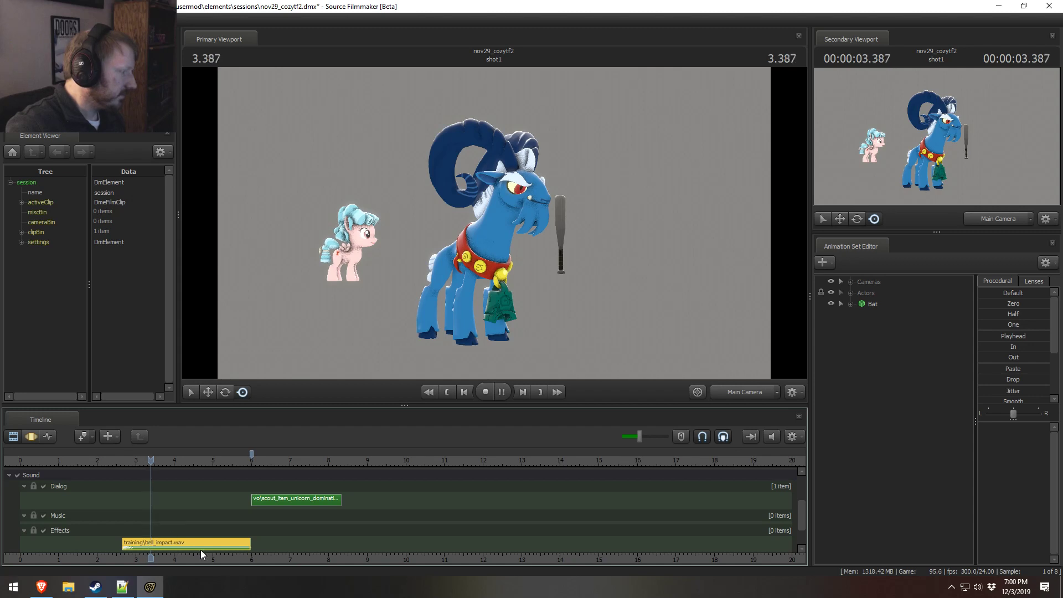
{"action": "key", "text": "space"}
{"action": "left_click_drag", "start_coordinate": [246, 542], "coordinate": [165, 542]}
{"action": "right_click", "coordinate": [162, 543]}
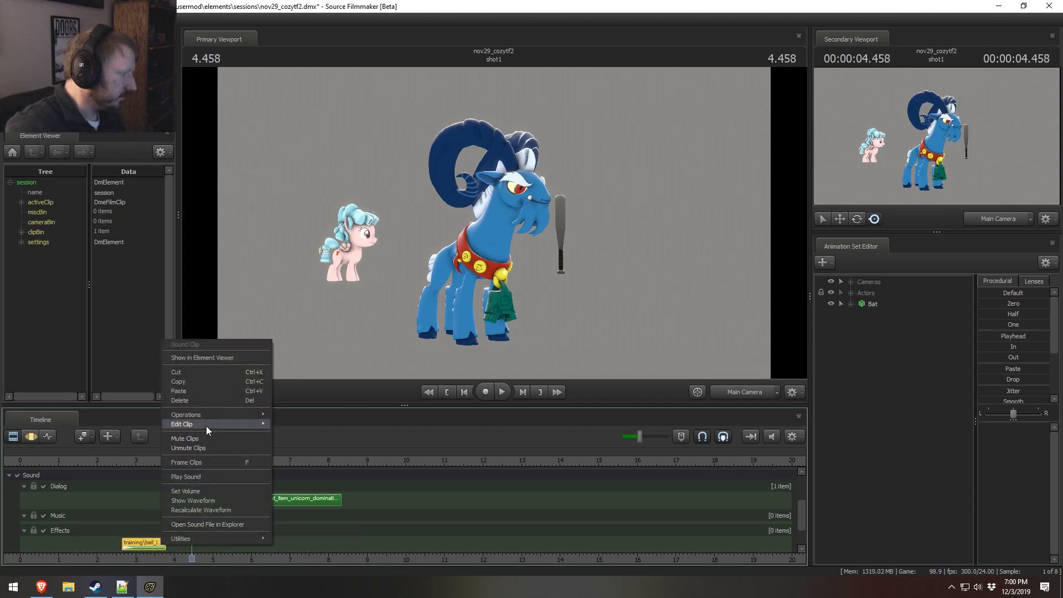
{"action": "mouse_move", "coordinate": [206, 425]}
{"action": "left_click", "coordinate": [300, 530]}
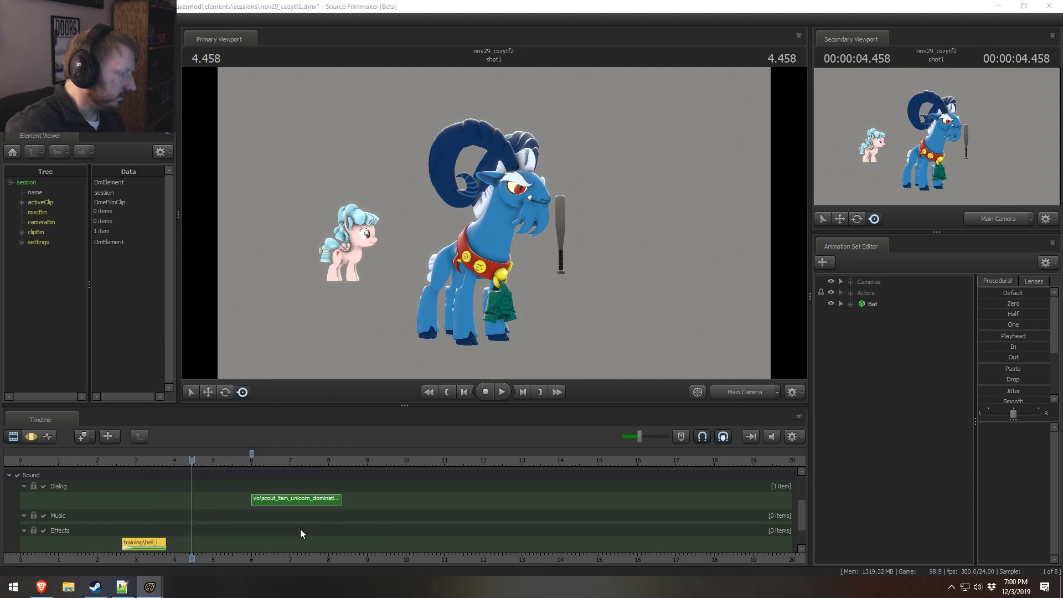
{"action": "key", "text": "Tab"}
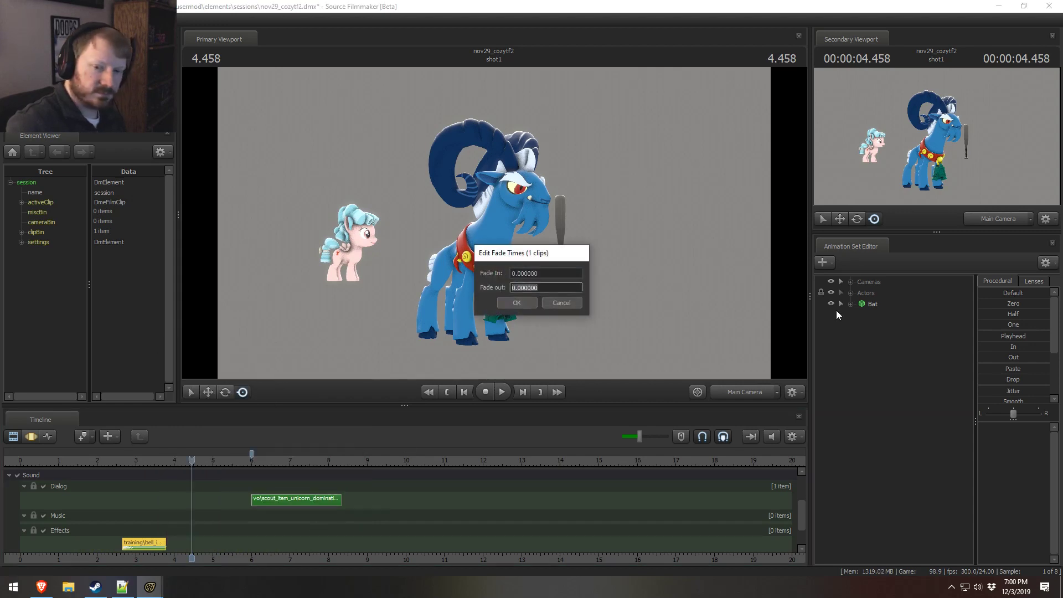
{"action": "key", "text": "Return"}
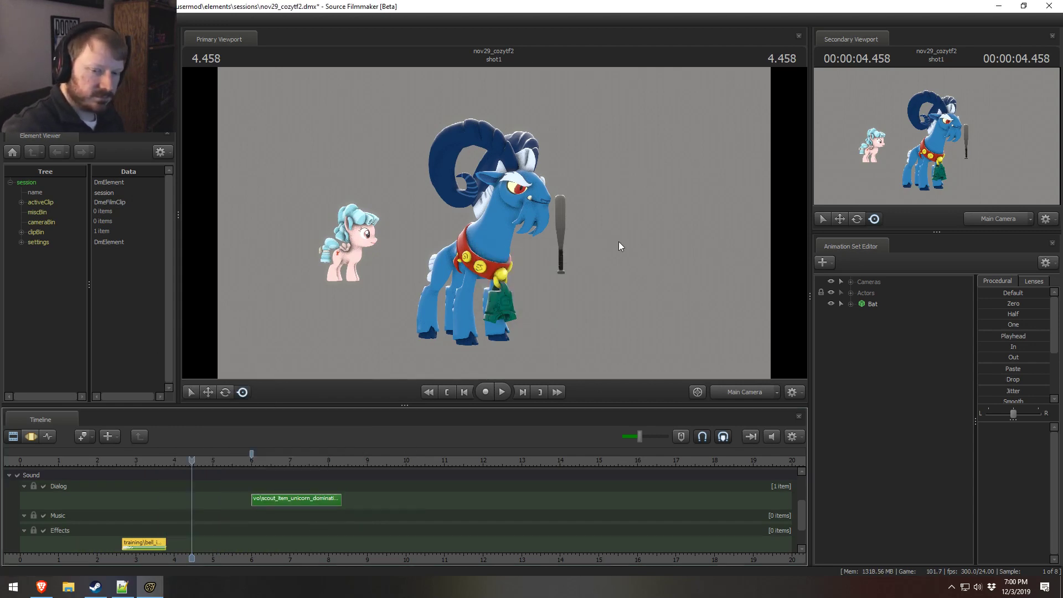
Step: Trim the end of the bell_impact clip further to about 3.6 seconds, and replay it from about 2.1 seconds to check the fade
{"action": "left_click", "coordinate": [125, 460]}
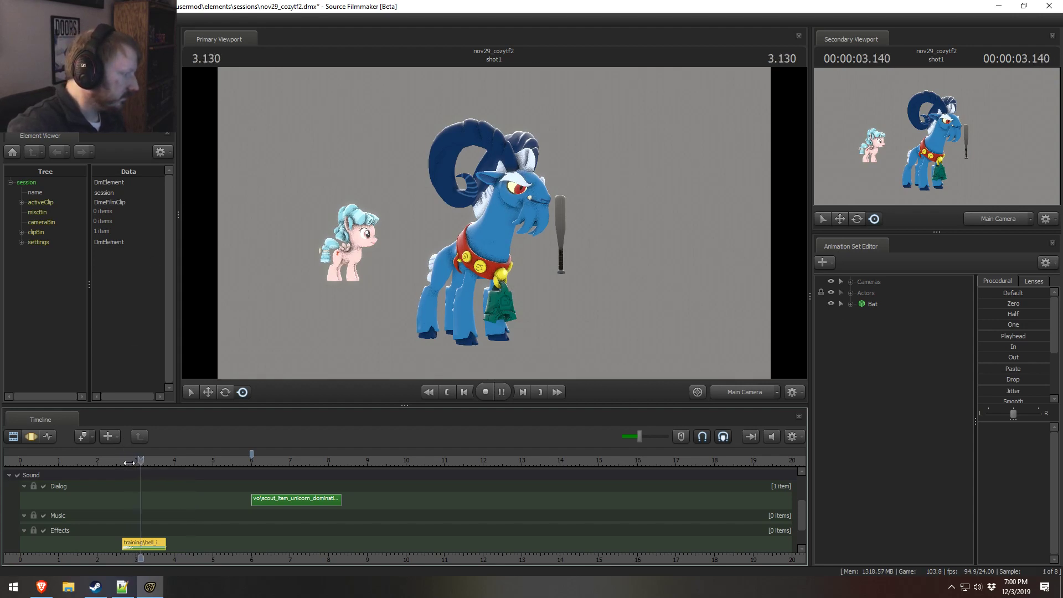
{"action": "left_click", "coordinate": [125, 462]}
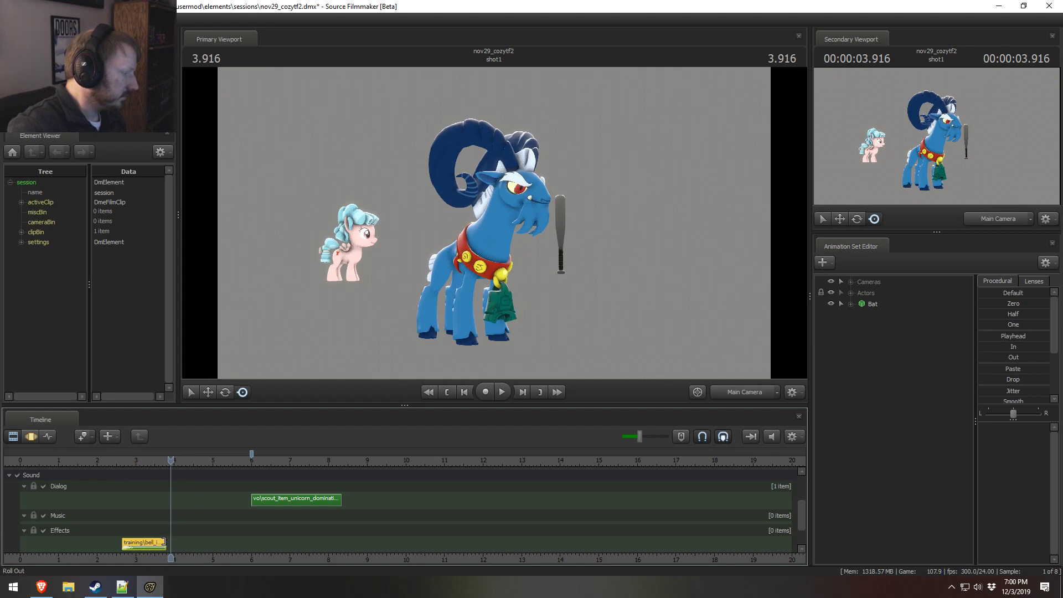
{"action": "left_click_drag", "start_coordinate": [165, 544], "coordinate": [159, 543]}
{"action": "left_click", "coordinate": [104, 460]}
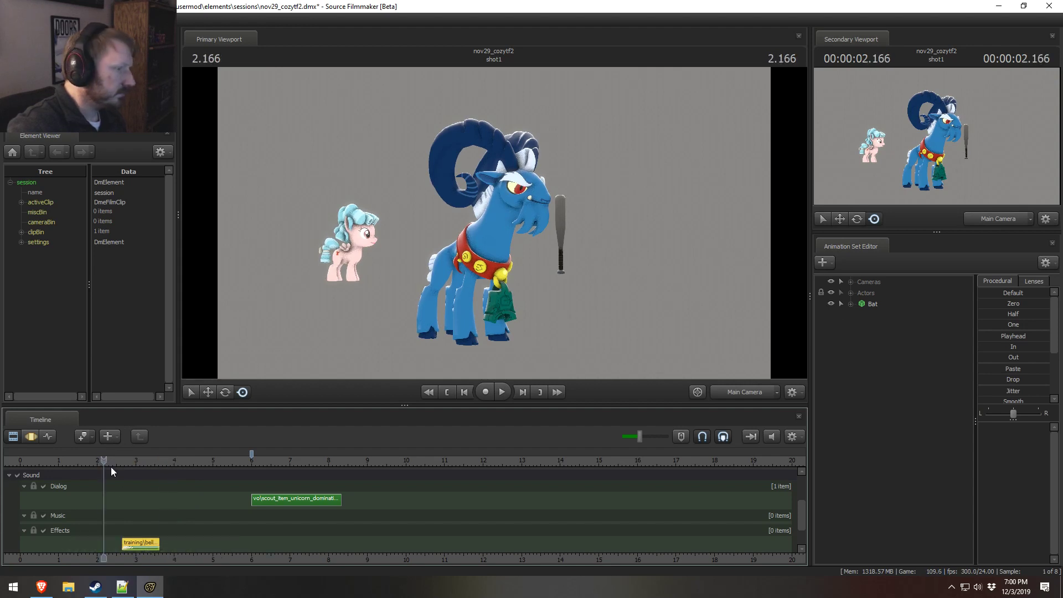
{"action": "key", "text": "space"}
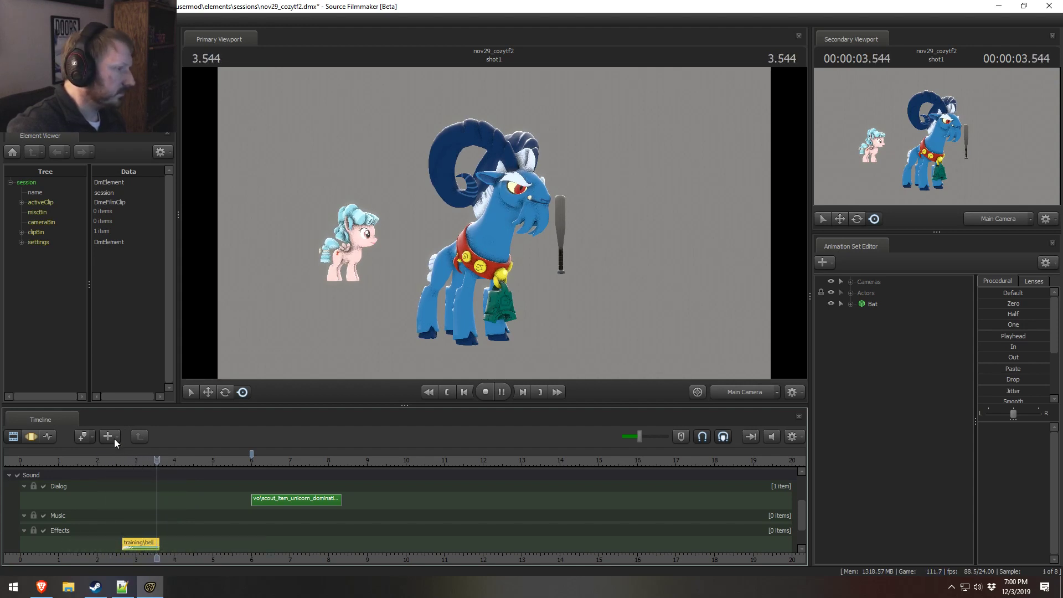
{"action": "key", "text": "space"}
{"action": "left_click", "coordinate": [101, 461]}
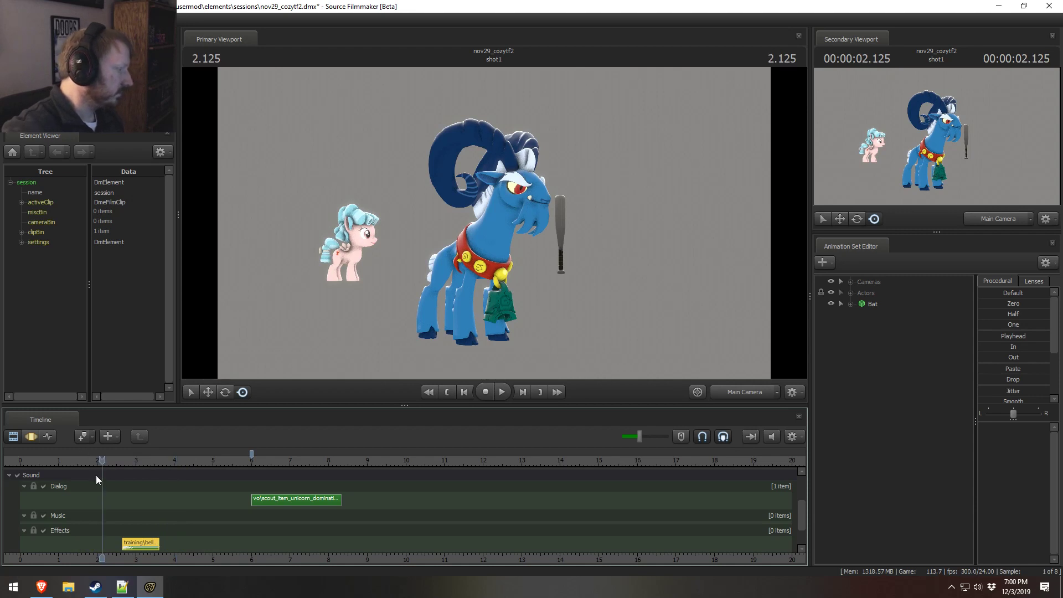
{"action": "key", "text": "space"}
{"action": "key", "text": "space"}
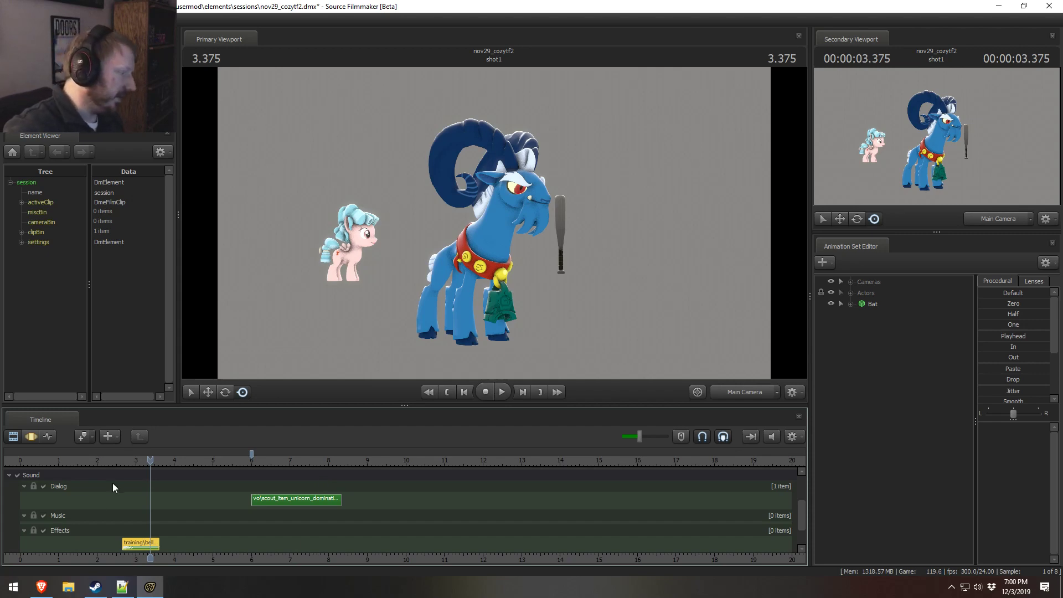
{"action": "middle_click_drag", "start_coordinate": [111, 466], "coordinate": [224, 559]}
Step: Switch to the web browser, open YouTube and search for "grogar is discord"
{"action": "left_click", "coordinate": [41, 587]}
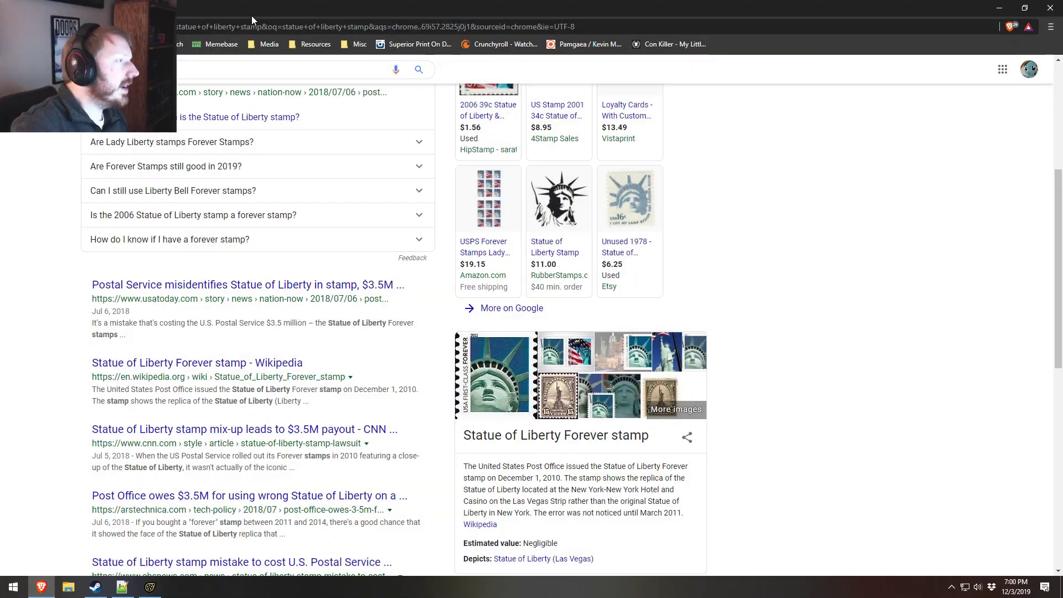
{"action": "left_click", "coordinate": [188, 26]}
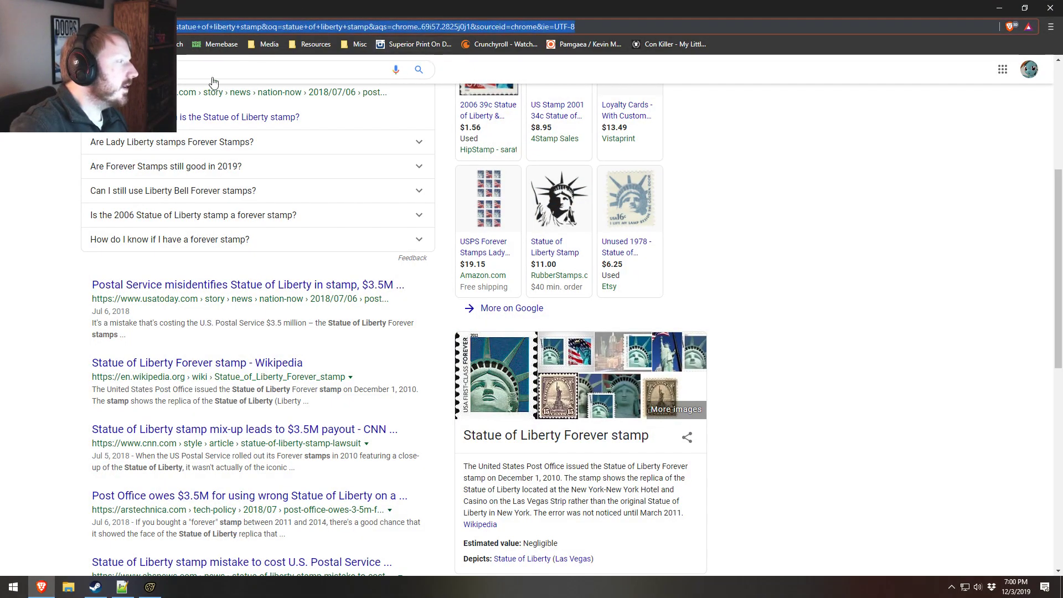
{"action": "left_click", "coordinate": [126, 44]}
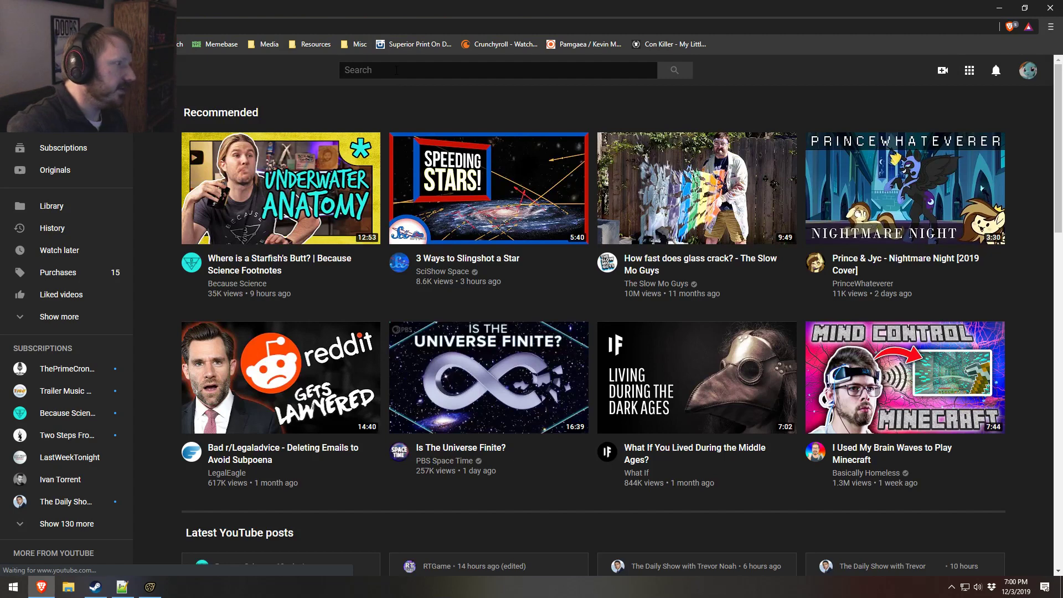
{"action": "left_click", "coordinate": [396, 70]}
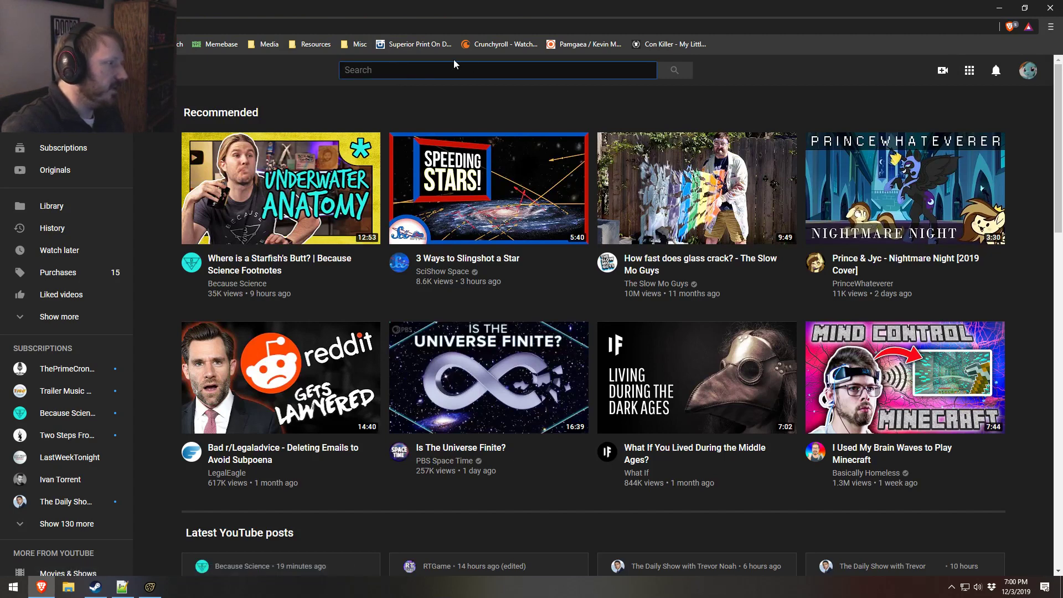
{"action": "type", "text": "gro"}
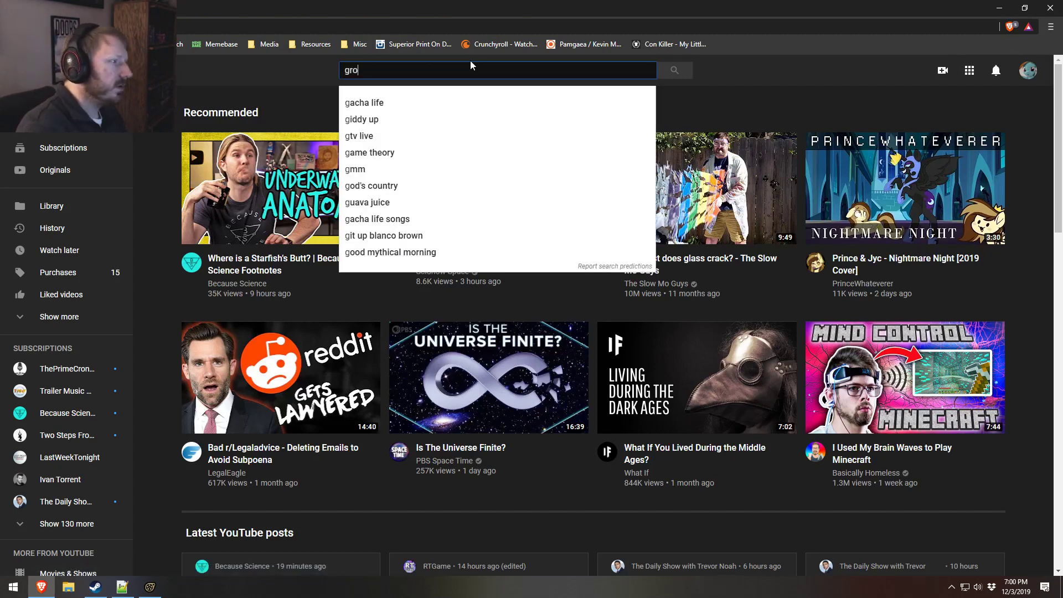
{"action": "type", "text": "gar "}
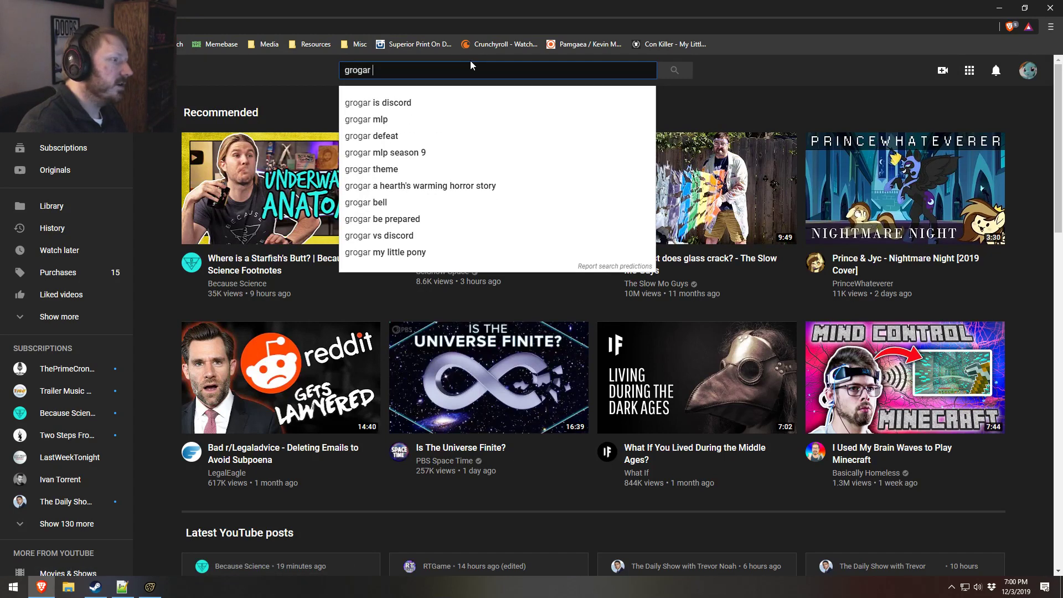
{"action": "type", "text": "is discor"}
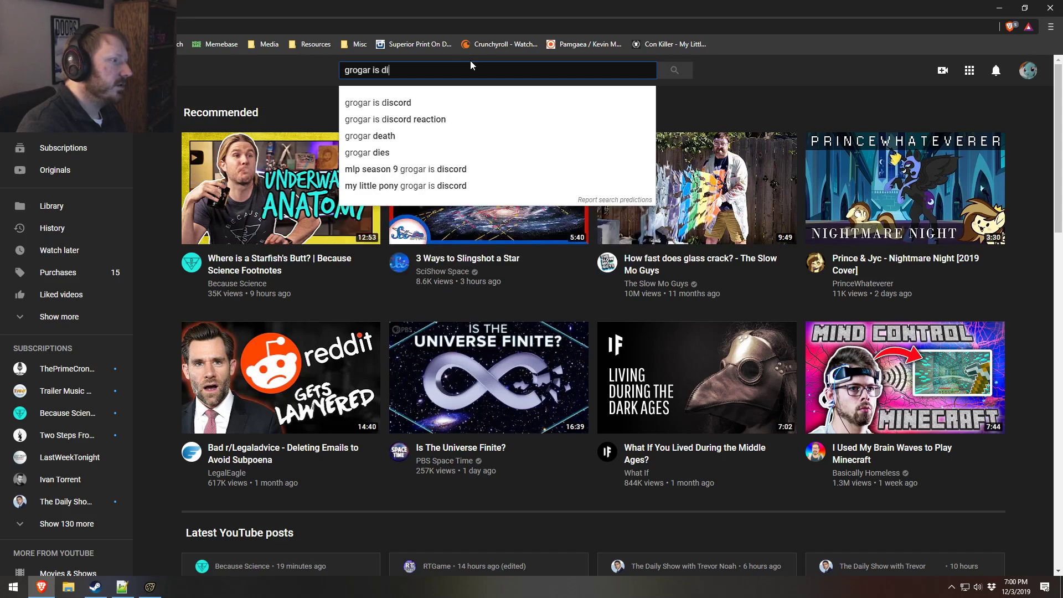
{"action": "type", "text": "d"}
{"action": "key", "text": "Return"}
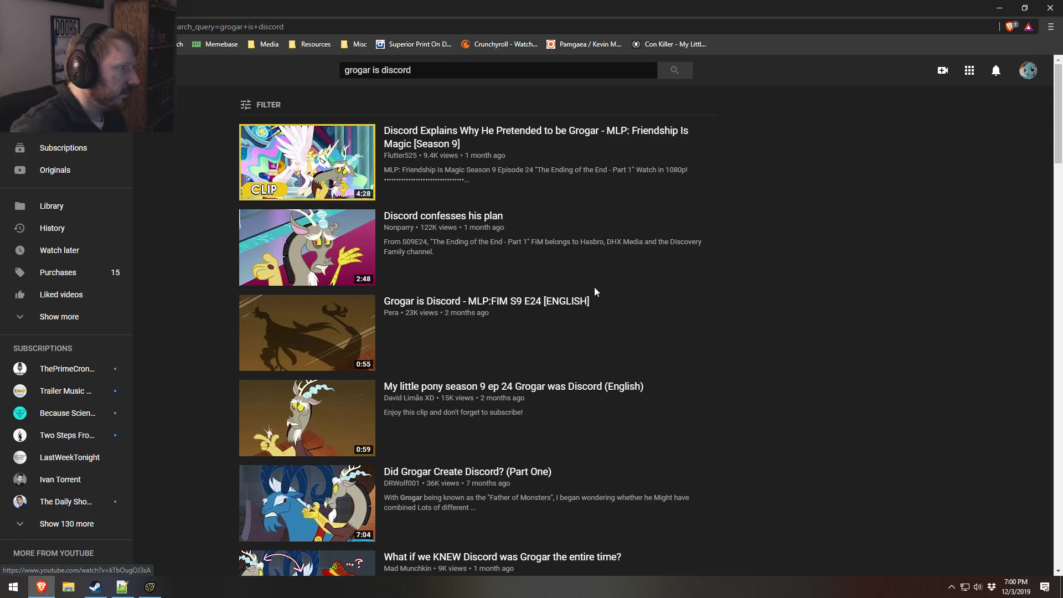
Step: Look through the search results for a Grogar reference clip and open "My little pony season 9 ep 24 Grogar was Discord (English)"
{"action": "scroll", "coordinate": [556, 429], "scroll_direction": "down", "scroll_amount": 3}
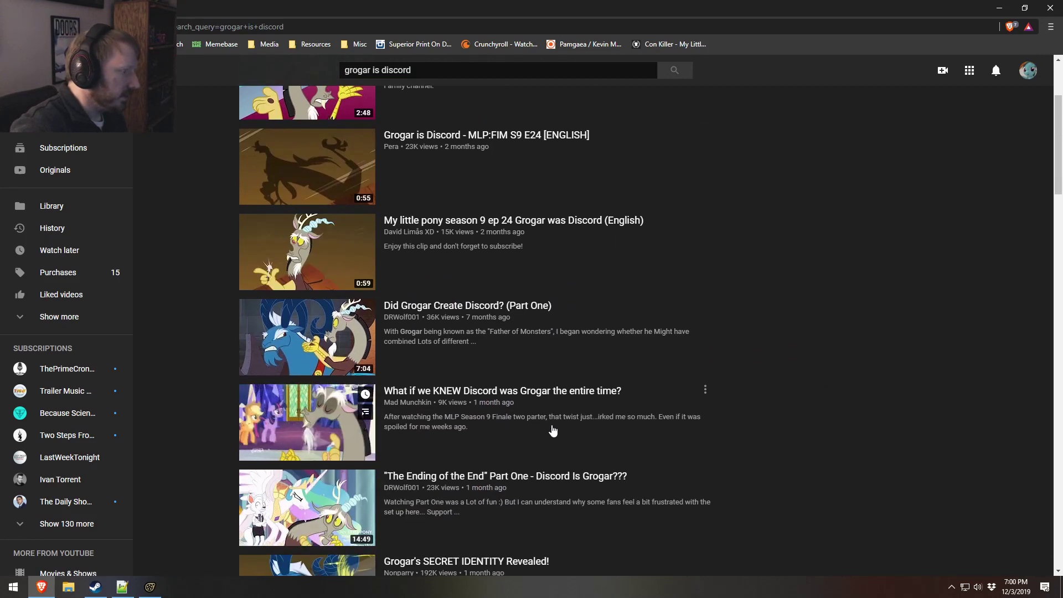
{"action": "scroll", "coordinate": [552, 430], "scroll_direction": "down", "scroll_amount": 3}
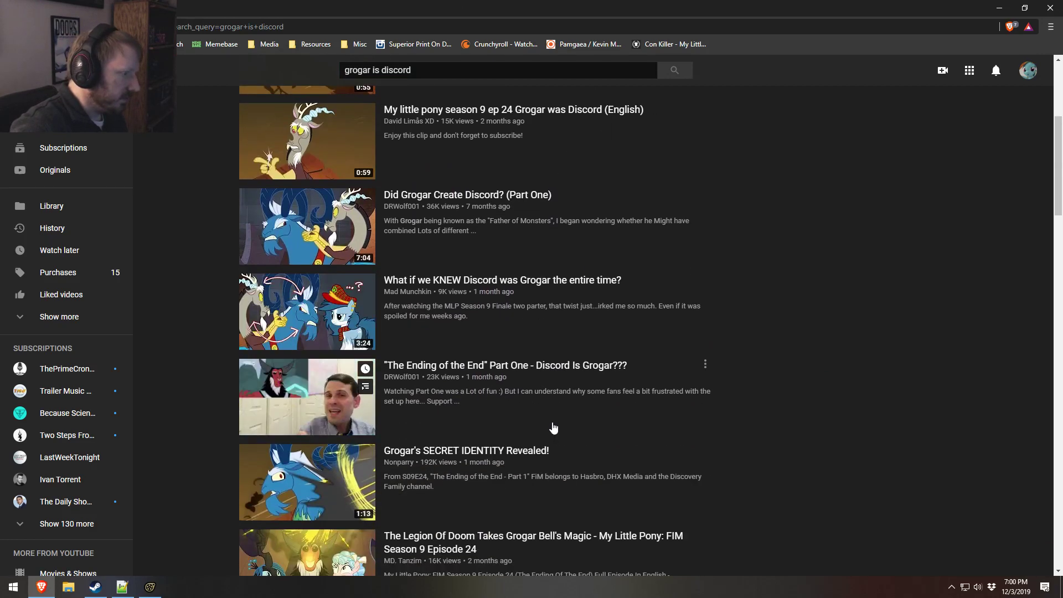
{"action": "scroll", "coordinate": [553, 421], "scroll_direction": "up", "scroll_amount": 6}
{"action": "scroll", "coordinate": [554, 418], "scroll_direction": "down", "scroll_amount": 6}
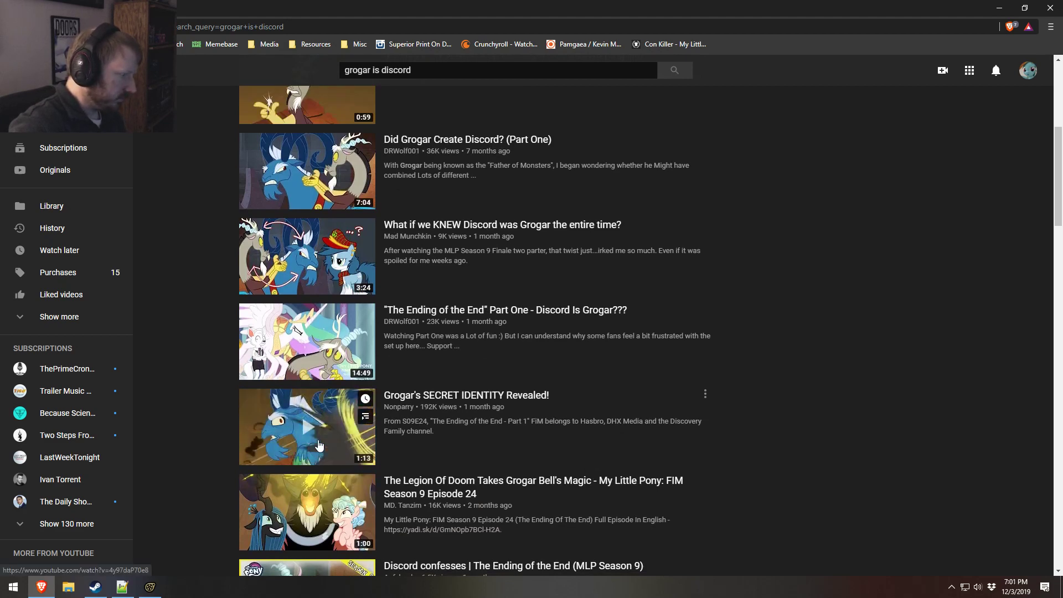
{"action": "scroll", "coordinate": [493, 454], "scroll_direction": "down", "scroll_amount": 3}
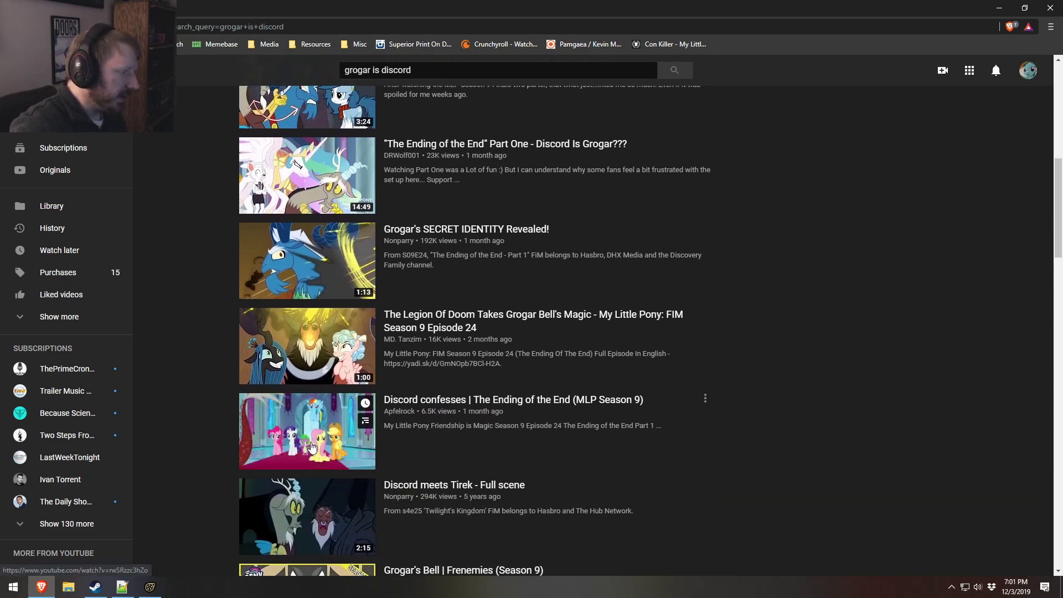
{"action": "scroll", "coordinate": [315, 443], "scroll_direction": "up", "scroll_amount": 5}
{"action": "scroll", "coordinate": [387, 440], "scroll_direction": "down", "scroll_amount": 10}
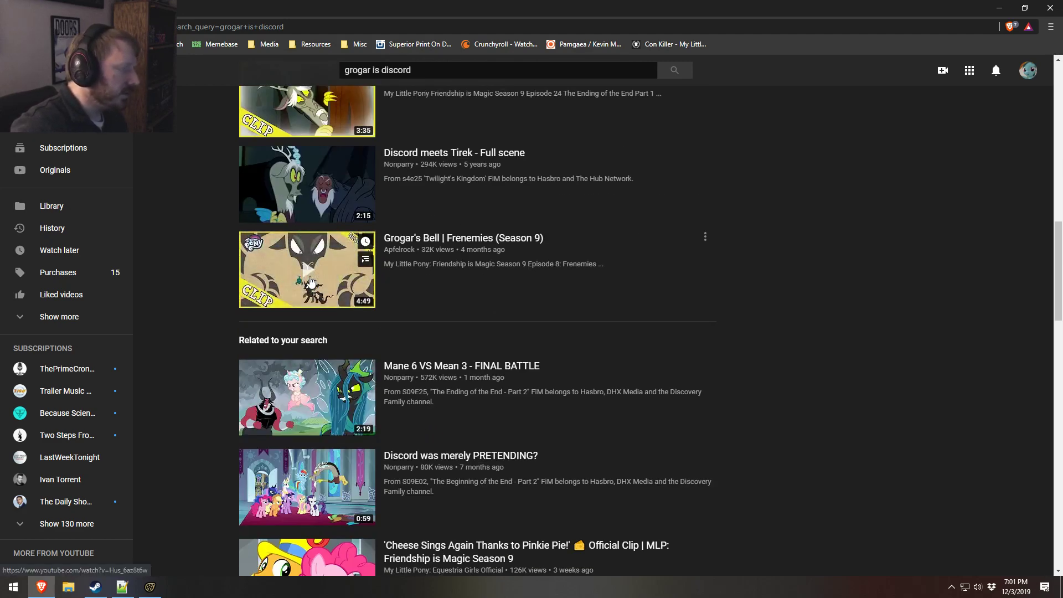
{"action": "scroll", "coordinate": [310, 283], "scroll_direction": "down", "scroll_amount": 6}
{"action": "scroll", "coordinate": [519, 282], "scroll_direction": "up", "scroll_amount": 1}
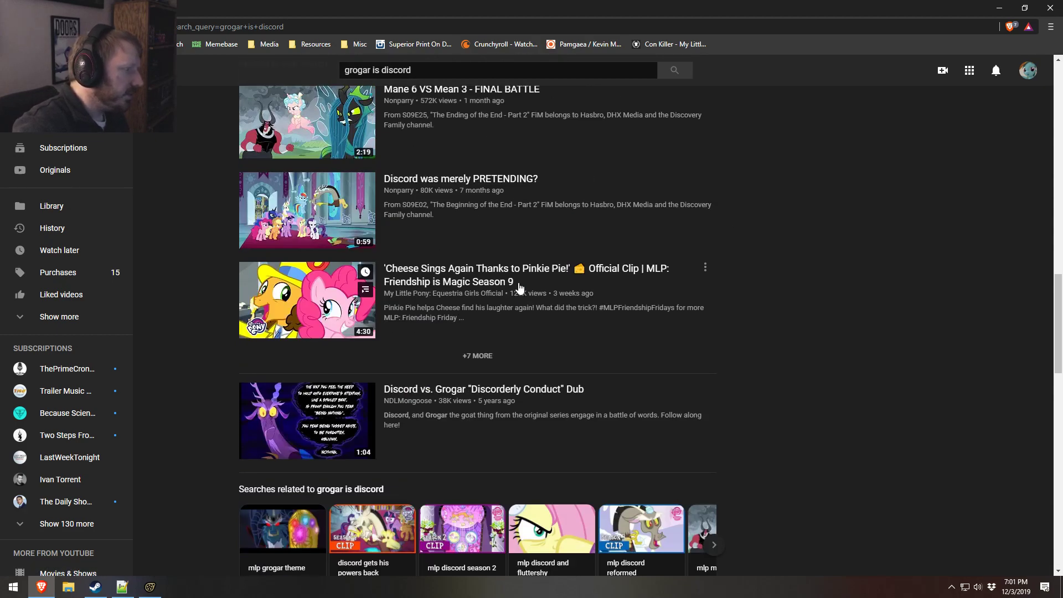
{"action": "scroll", "coordinate": [519, 287], "scroll_direction": "up", "scroll_amount": 15}
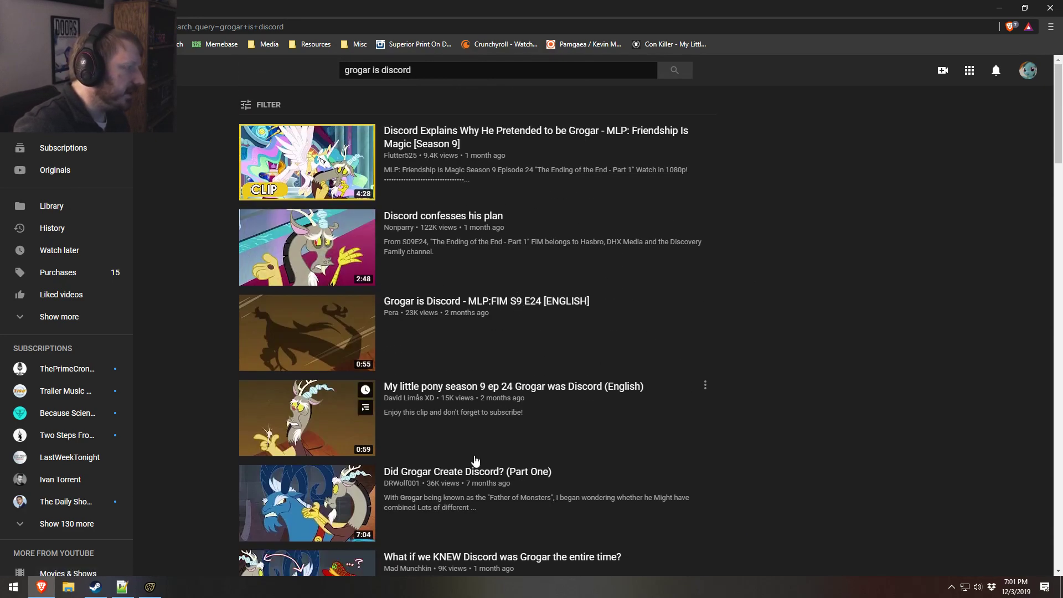
{"action": "left_click", "coordinate": [292, 427]}
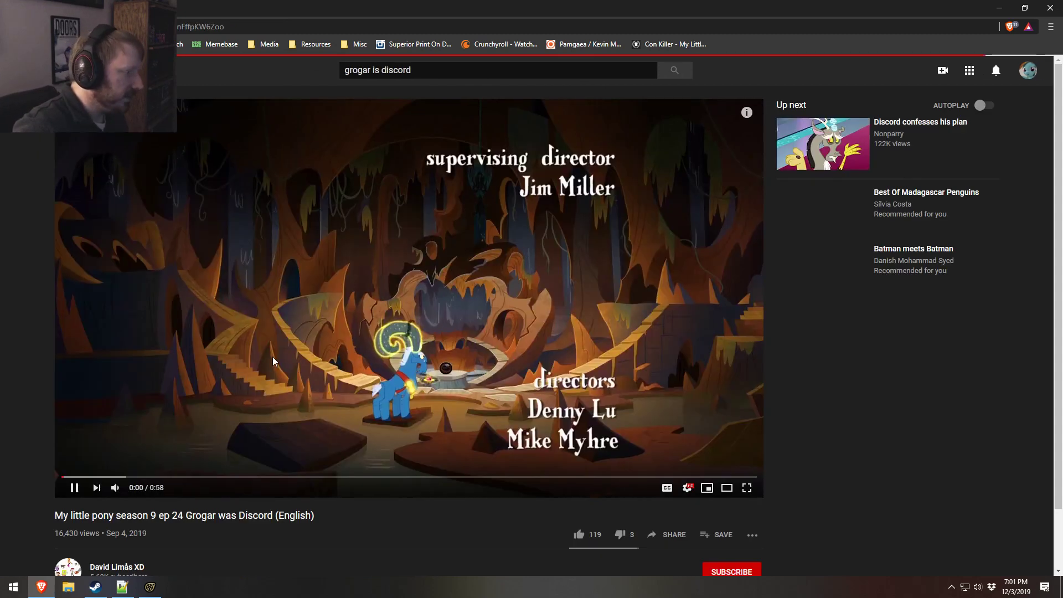
Step: Set the video volume to about half and skip ahead to Grogar's scene beside the glowing bell at about 0:18
{"action": "mouse_move", "coordinate": [119, 490]}
{"action": "left_click_drag", "start_coordinate": [131, 489], "coordinate": [143, 490]}
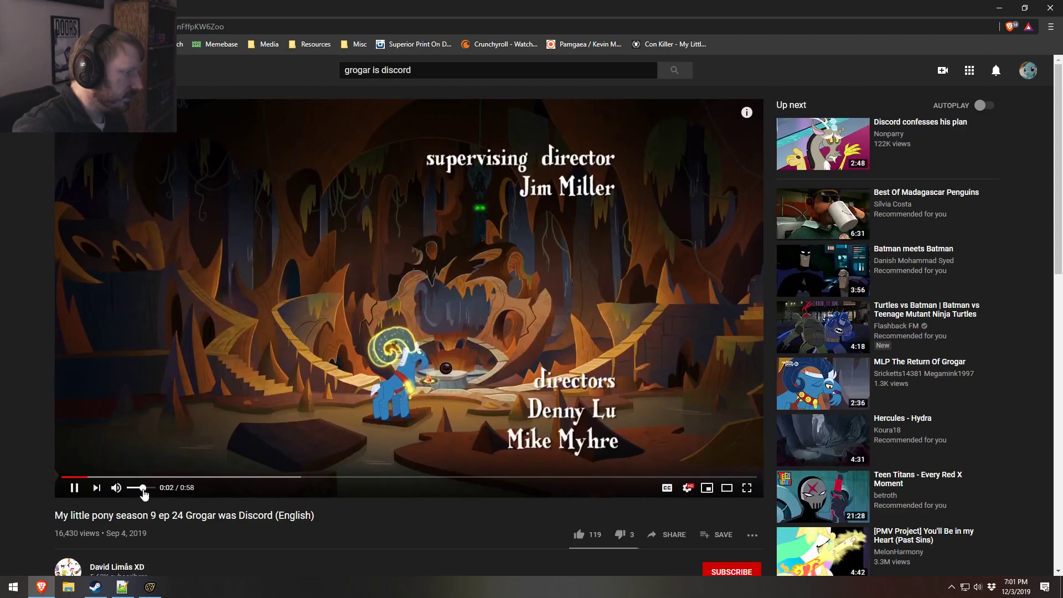
{"action": "left_click", "coordinate": [160, 476]}
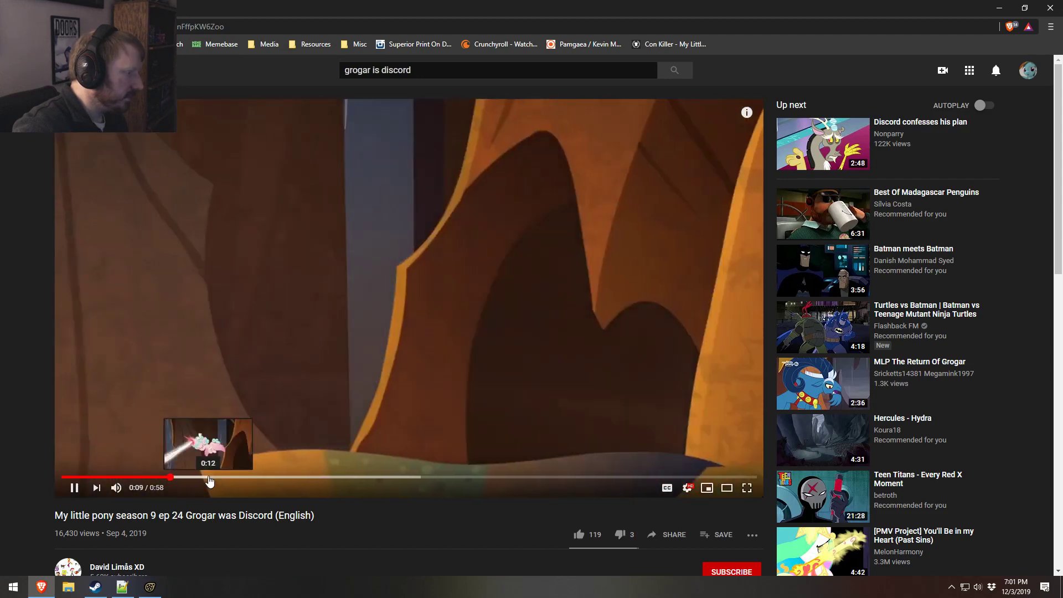
{"action": "left_click", "coordinate": [209, 477]}
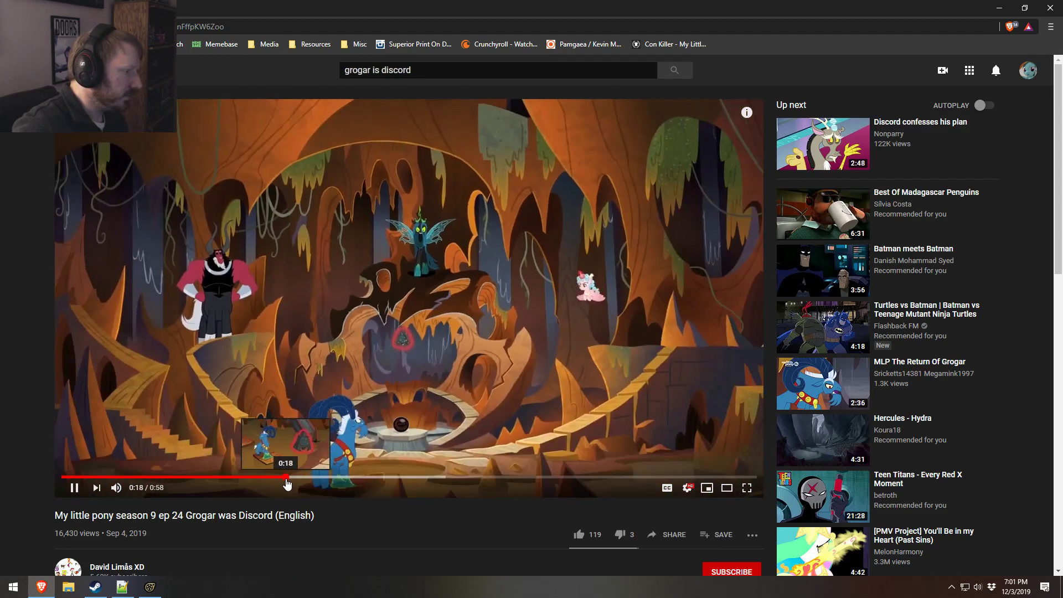
{"action": "left_click", "coordinate": [287, 480]}
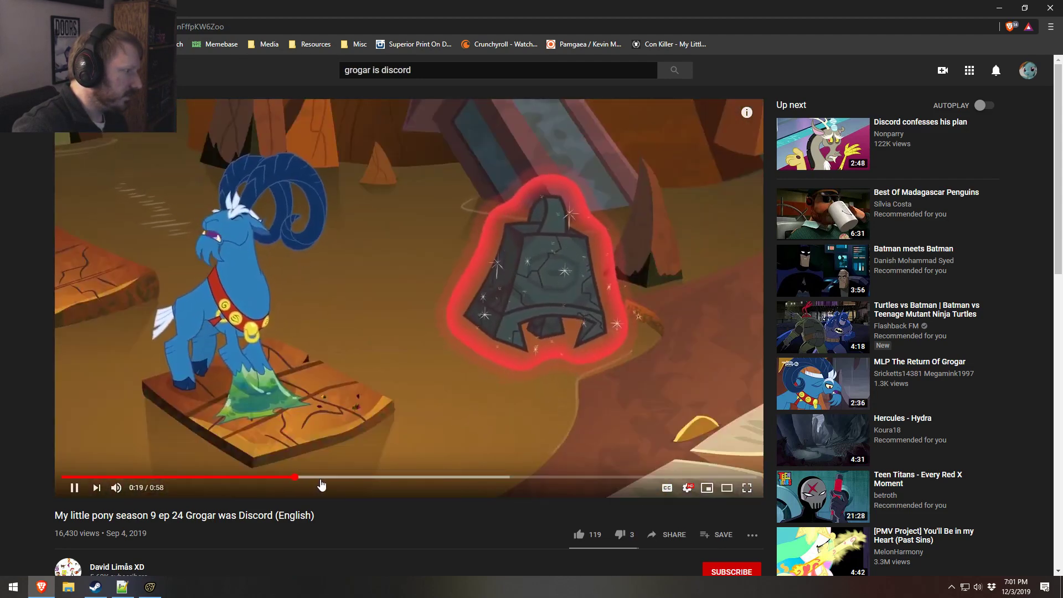
Step: Replay Grogar's movements beside the bell several times from between about 0:13 and 0:18, and pause the video at 0:19
{"action": "left_click", "coordinate": [287, 477]}
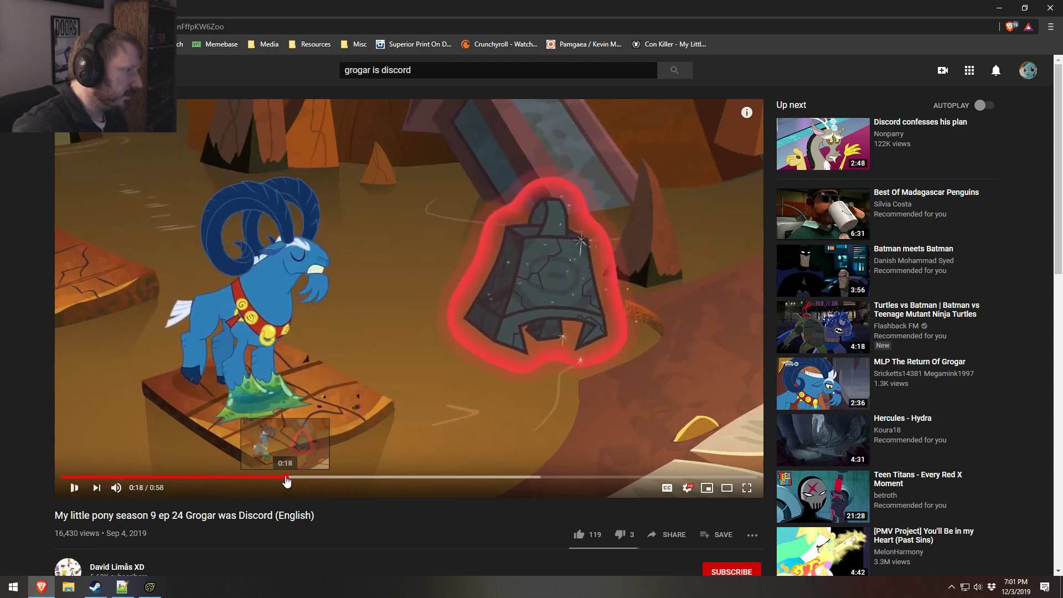
{"action": "left_click", "coordinate": [281, 478]}
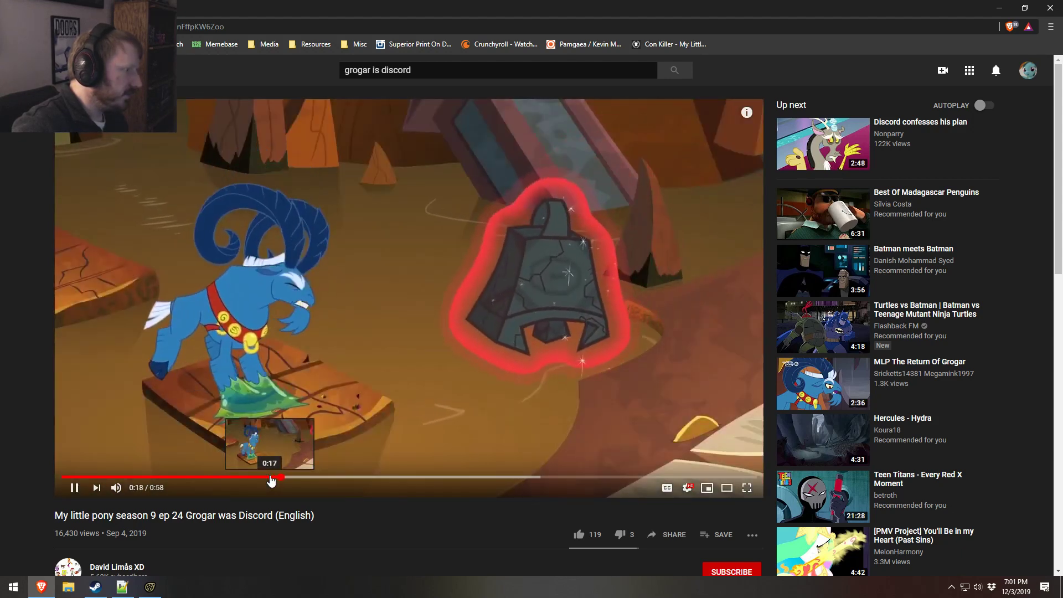
{"action": "left_click", "coordinate": [266, 478]}
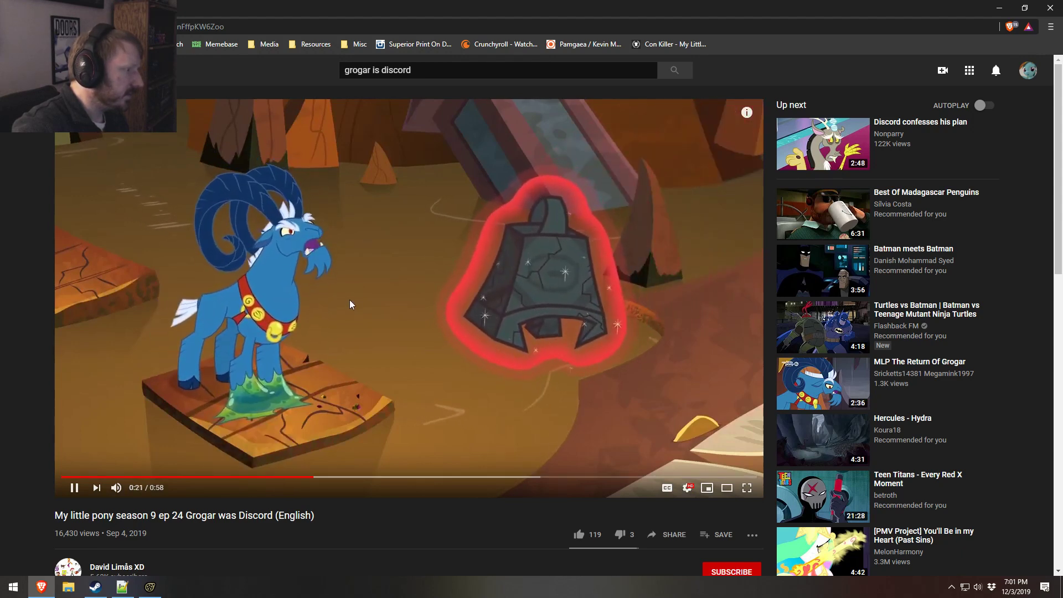
{"action": "left_click", "coordinate": [218, 477]}
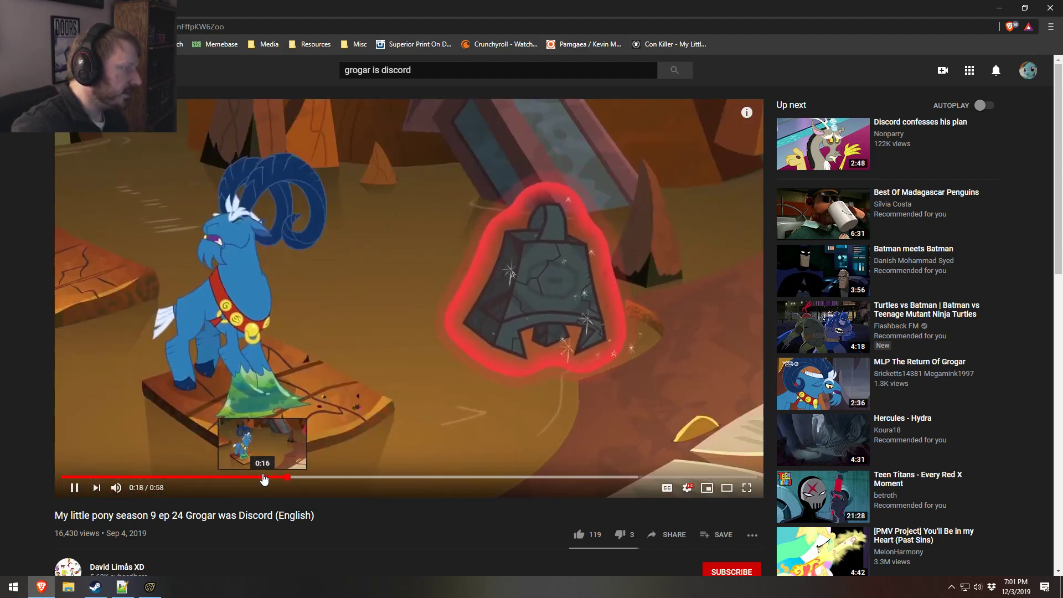
{"action": "left_click", "coordinate": [272, 460]}
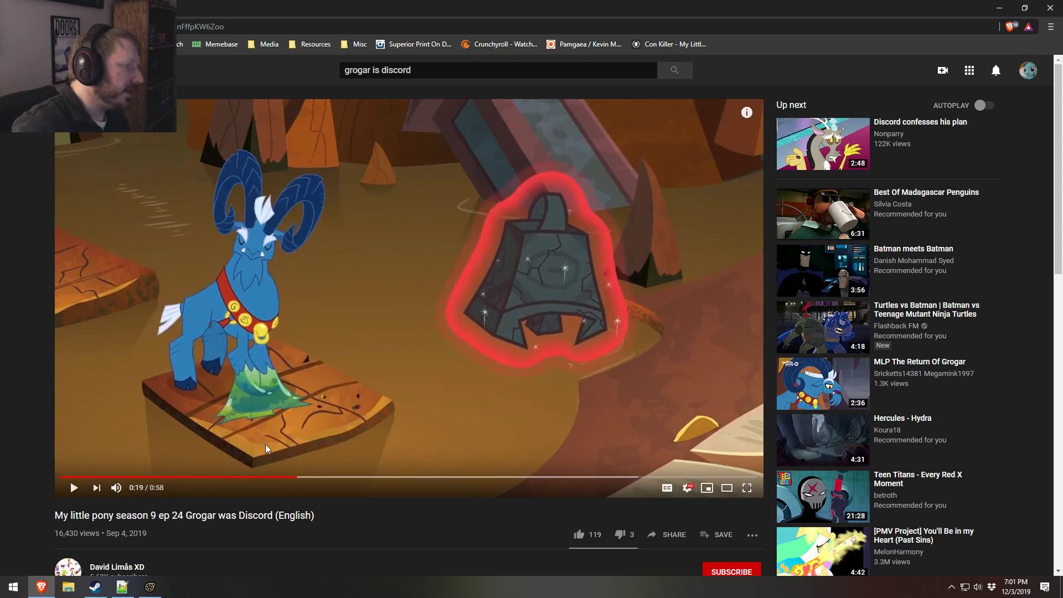
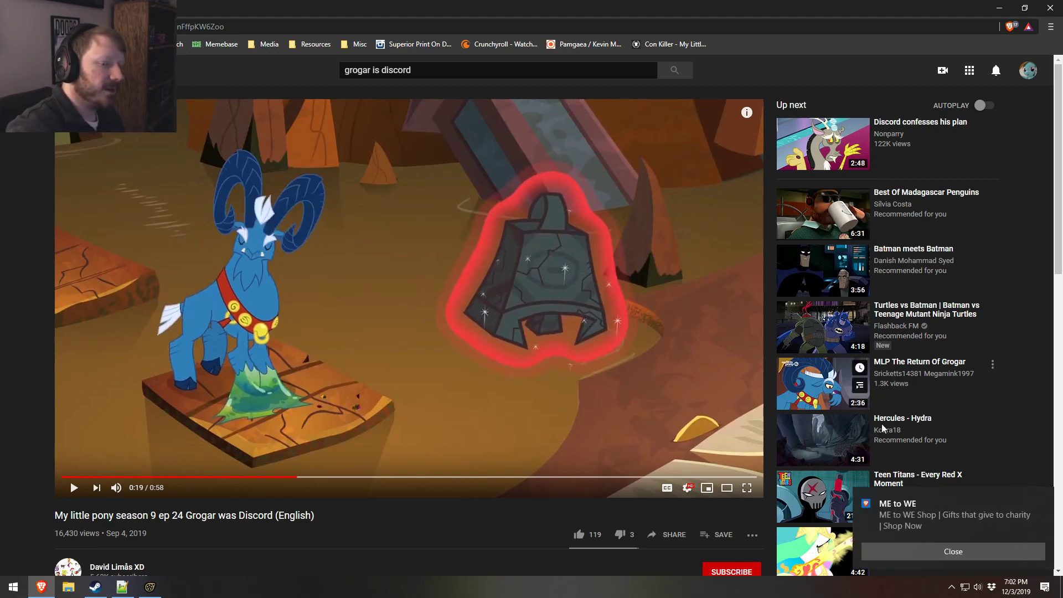
Step: Dismiss the browser notification and scrub the Grogar reference video back to its beginning
{"action": "left_click", "coordinate": [1043, 499]}
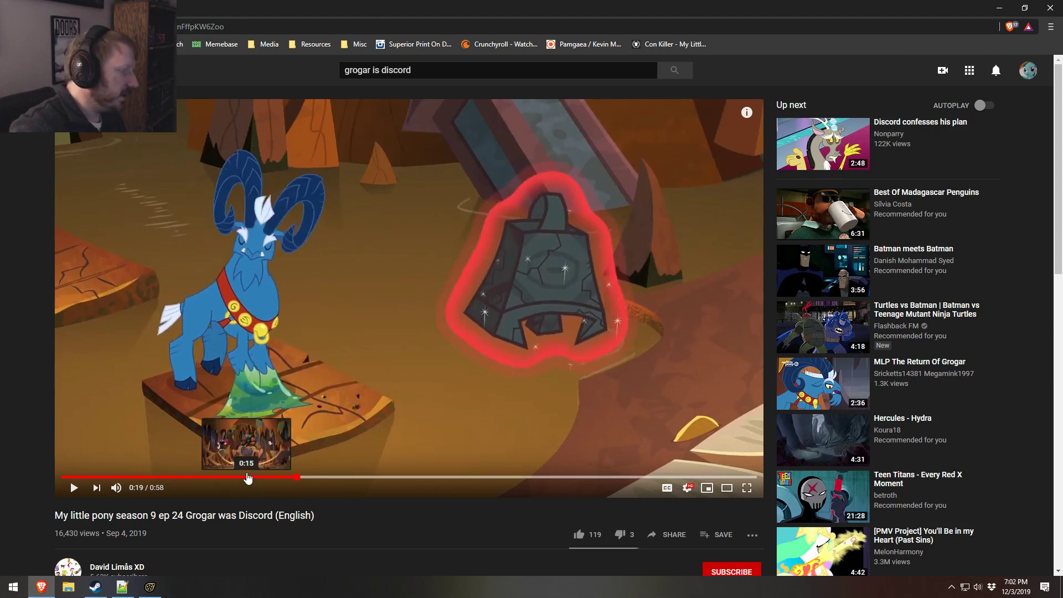
{"action": "left_click", "coordinate": [231, 477]}
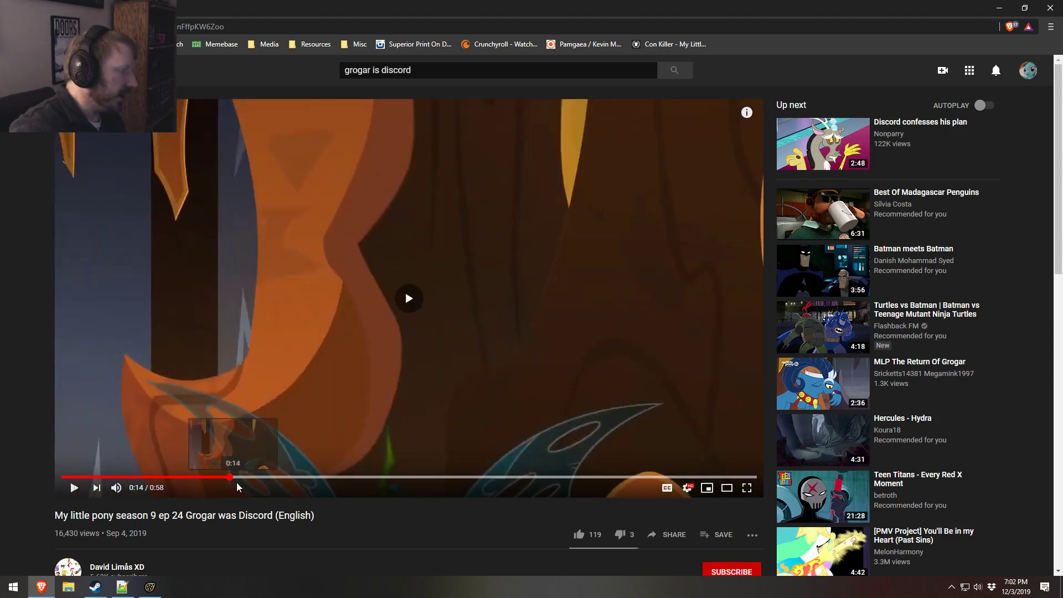
{"action": "key", "text": "space"}
{"action": "left_click", "coordinate": [190, 478]}
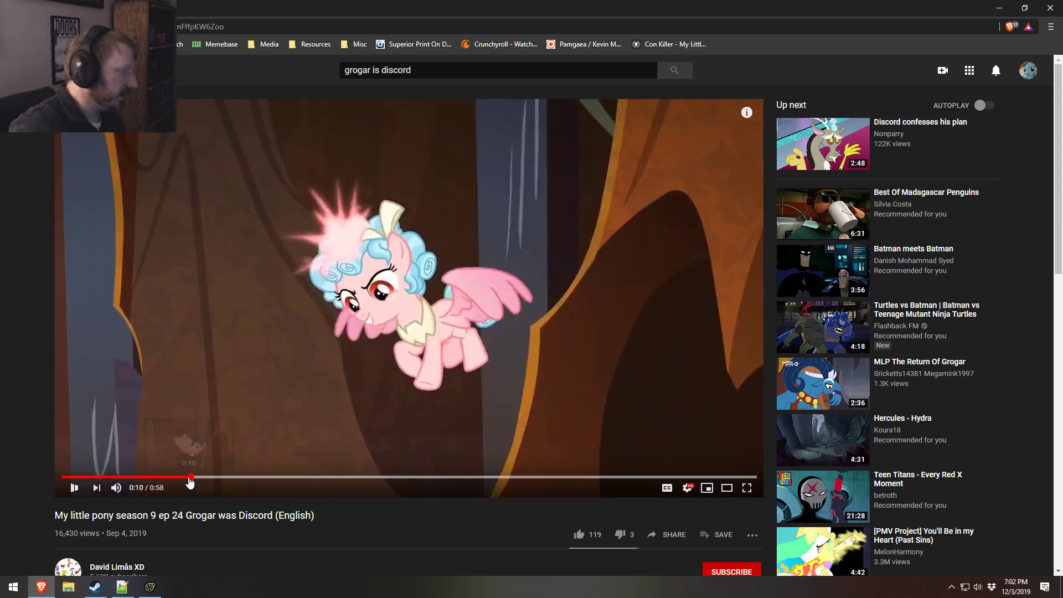
{"action": "left_click", "coordinate": [177, 478]}
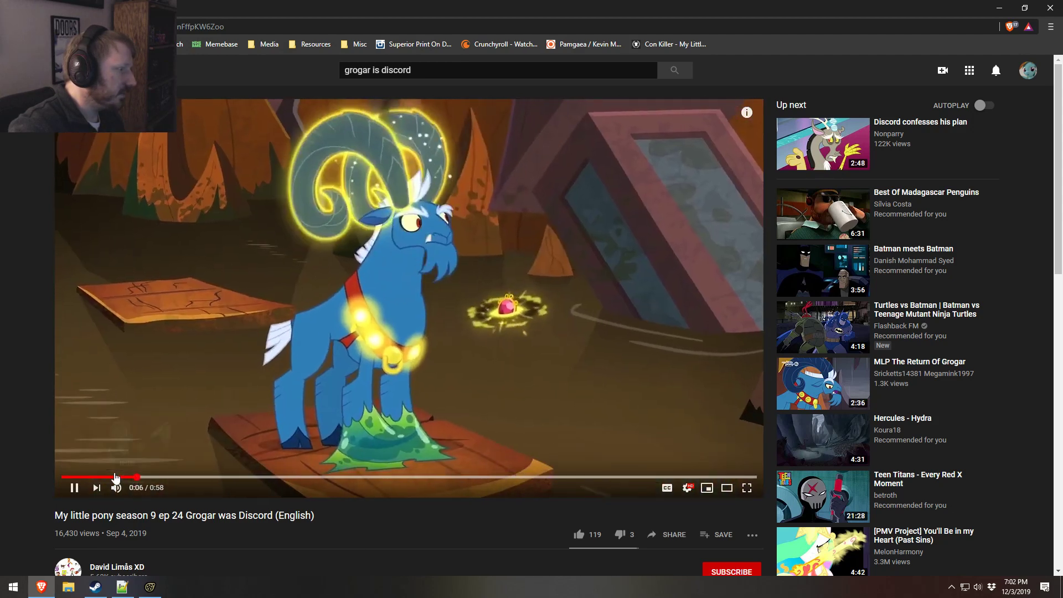
{"action": "left_click", "coordinate": [115, 476]}
{"action": "left_click", "coordinate": [89, 477]}
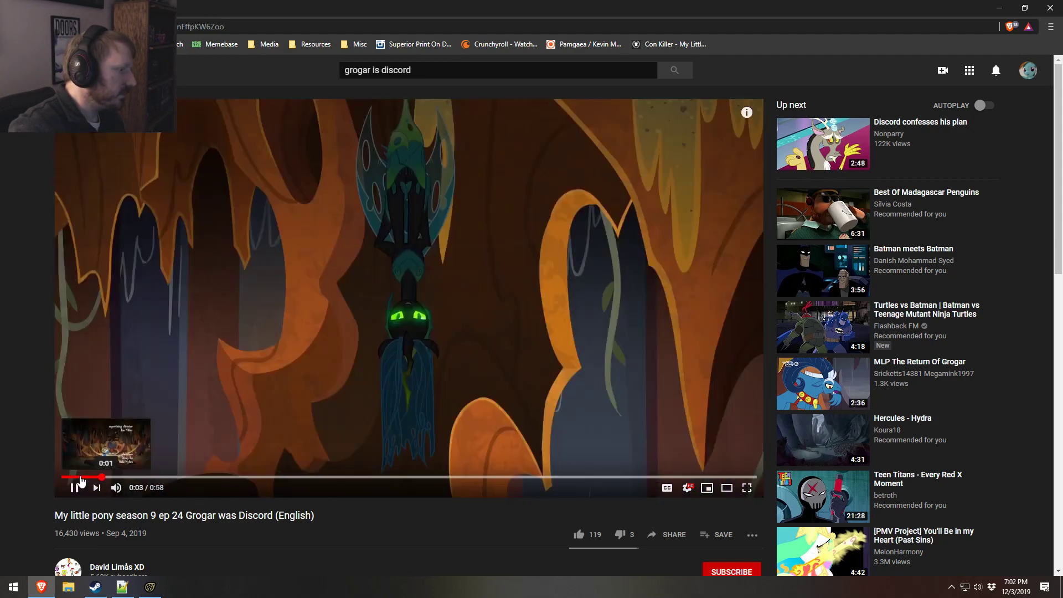
{"action": "left_click", "coordinate": [77, 477]}
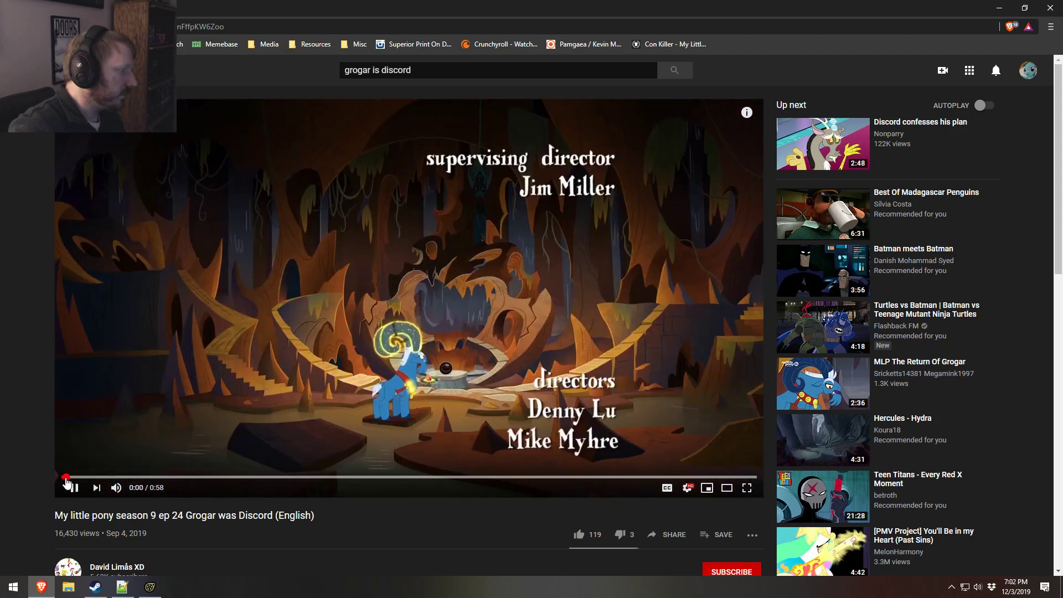
Step: Replay the opening second of the reference video repeatedly to study Grogar's pose, leaving it paused at 0:01
{"action": "left_click", "coordinate": [68, 477]}
{"action": "key", "text": "space"}
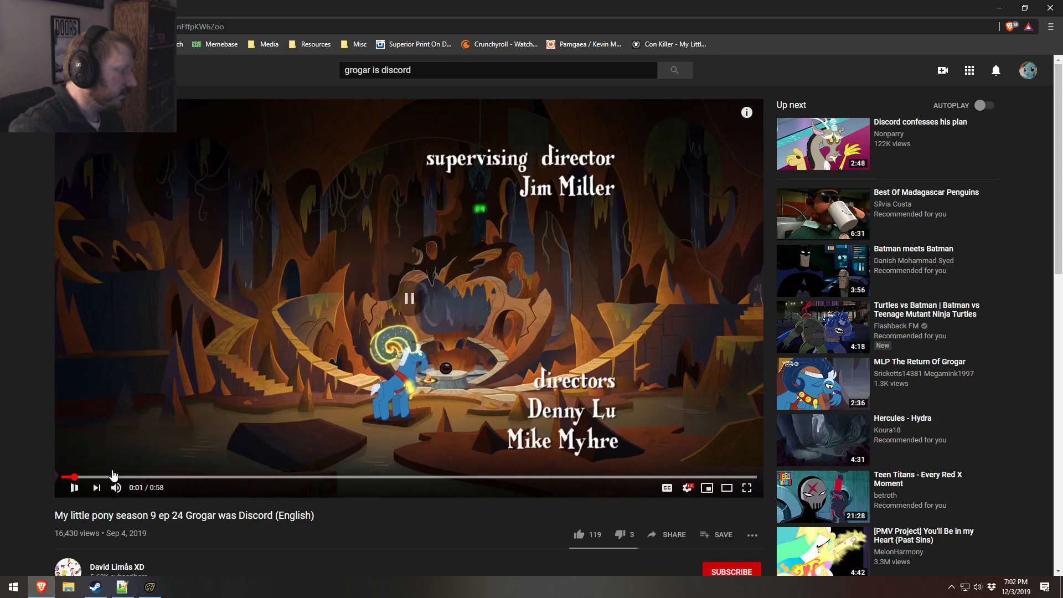
{"action": "left_click", "coordinate": [64, 477]}
{"action": "key", "text": "space"}
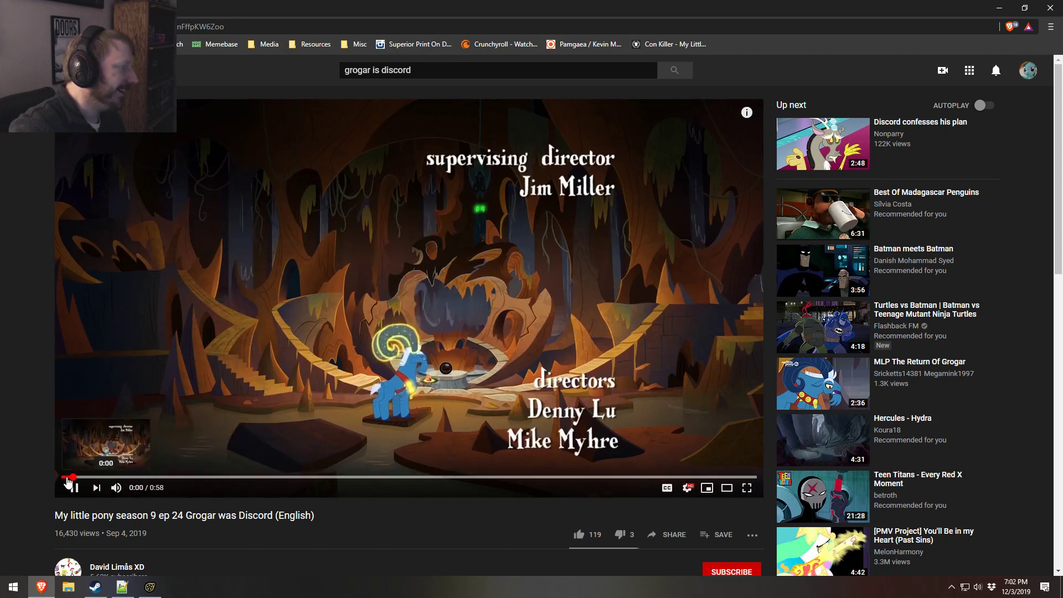
{"action": "left_click", "coordinate": [67, 479]}
{"action": "left_click", "coordinate": [67, 479]}
{"action": "left_click", "coordinate": [67, 478]}
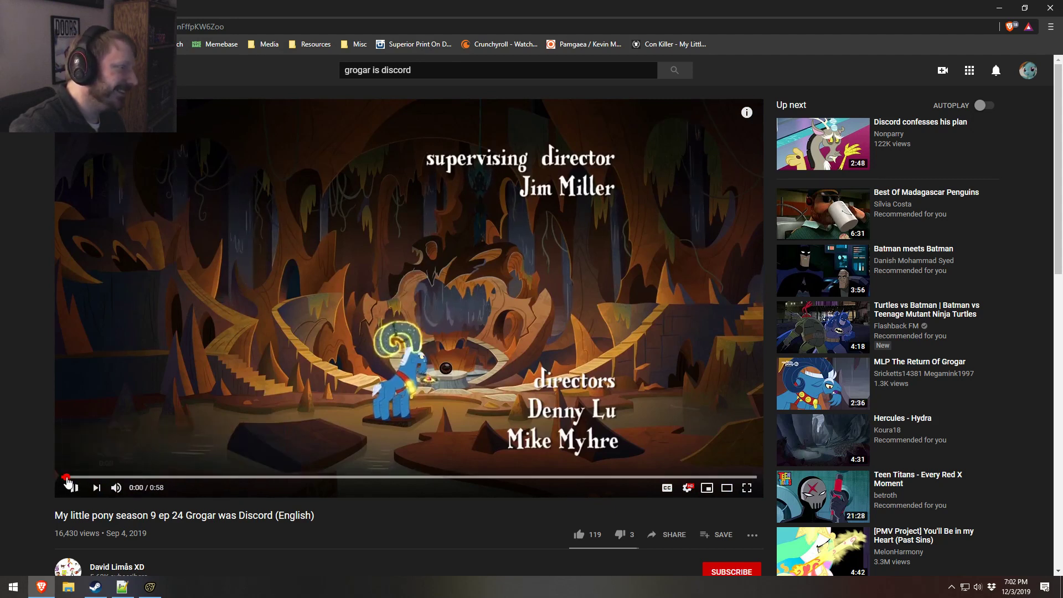
{"action": "left_click", "coordinate": [67, 478]}
{"action": "left_click", "coordinate": [67, 478]}
{"action": "left_click", "coordinate": [67, 479]}
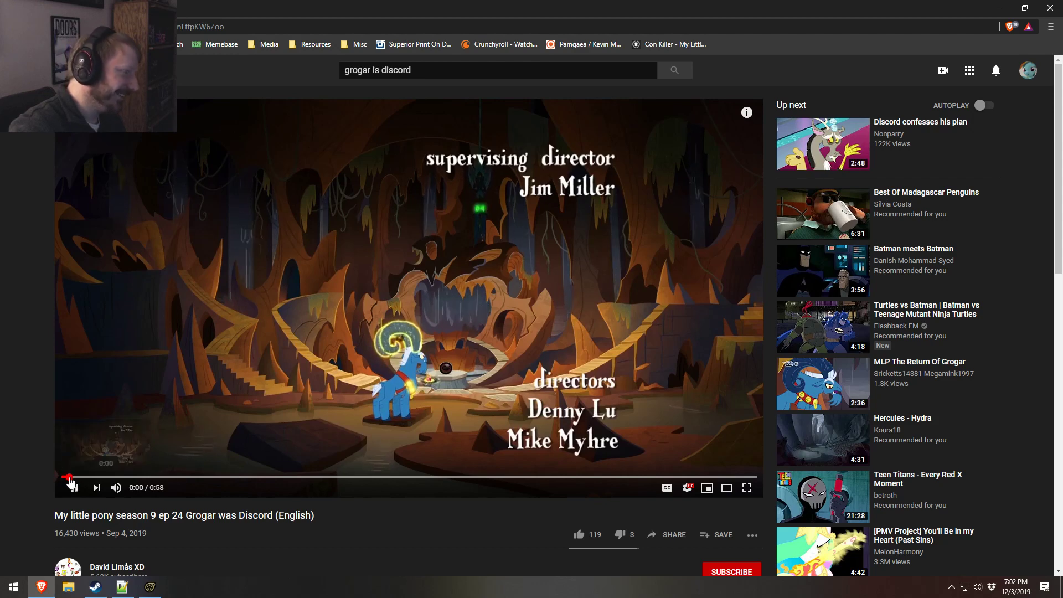
{"action": "left_click", "coordinate": [72, 478]}
{"action": "left_click", "coordinate": [73, 478]}
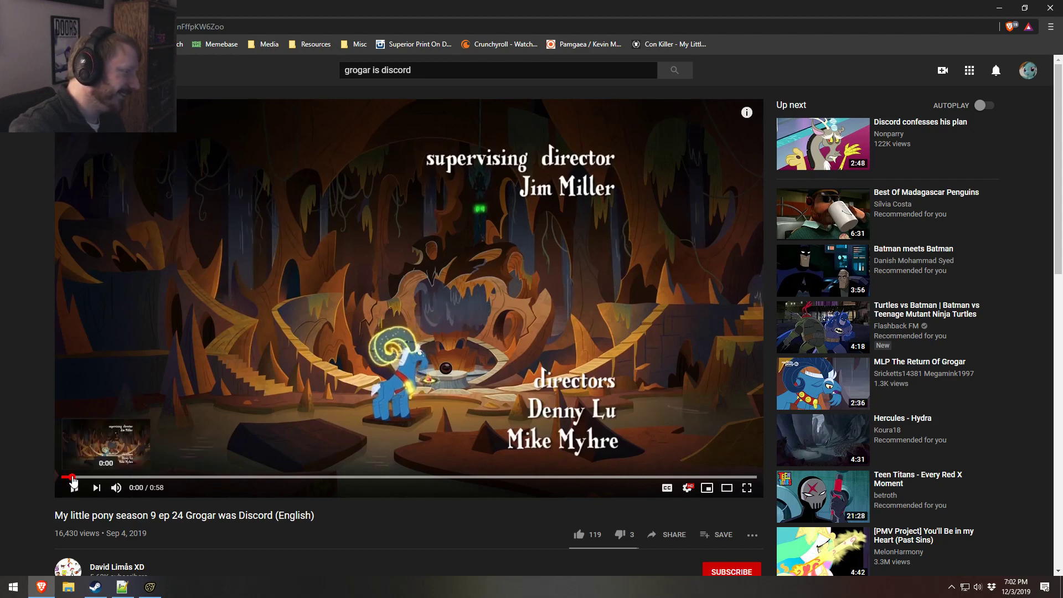
{"action": "left_click", "coordinate": [73, 485]}
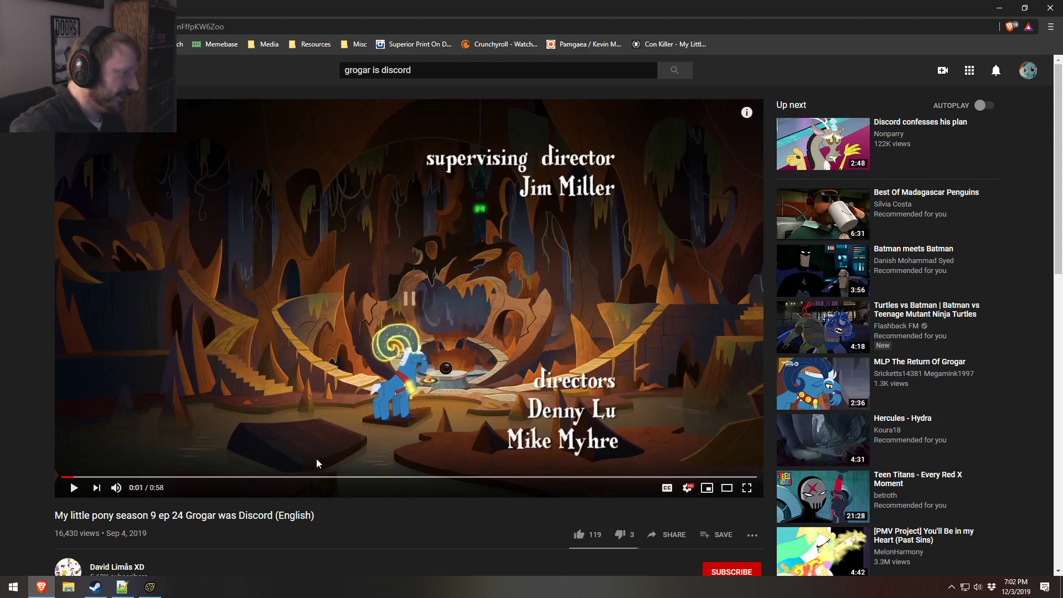
Step: Watch the reference video from about 0:12, skip ahead to Grogar's magic blast, and pause it at 0:31
{"action": "left_click", "coordinate": [206, 477]}
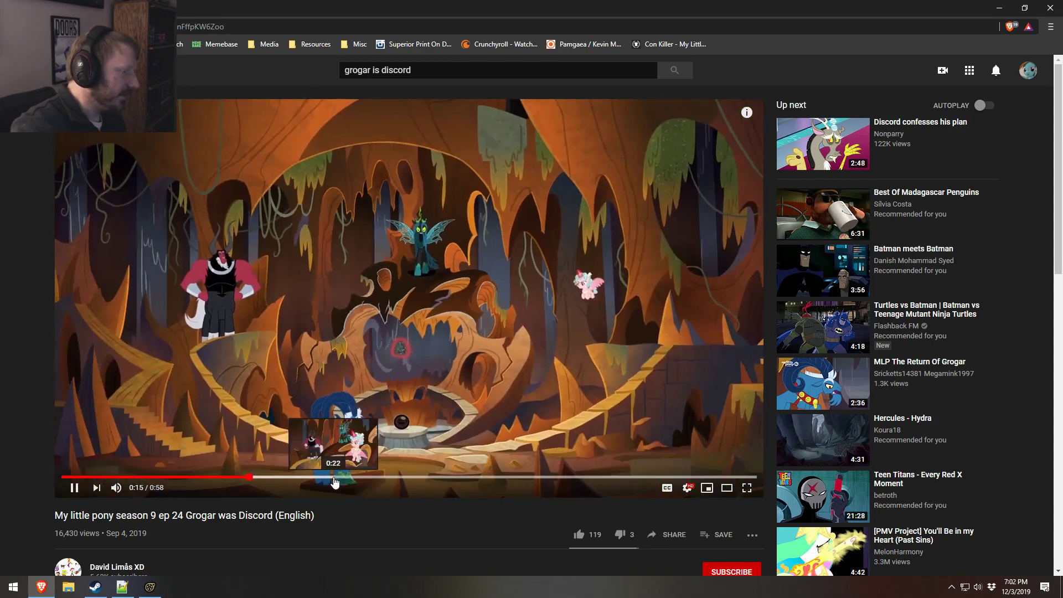
{"action": "left_click", "coordinate": [334, 477]}
{"action": "left_click", "coordinate": [354, 481]}
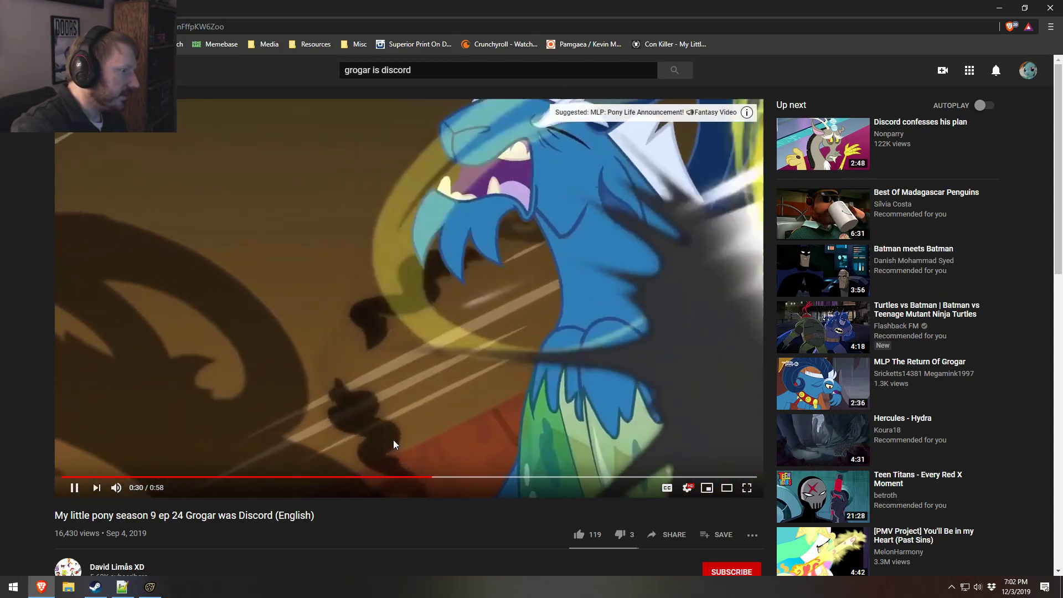
{"action": "left_click", "coordinate": [399, 438]}
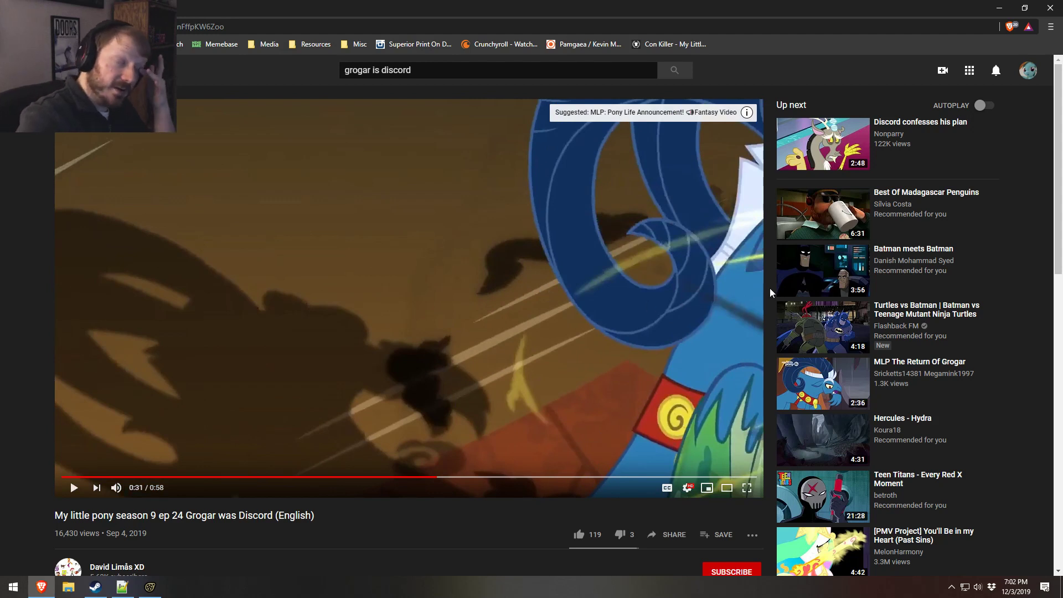
{"action": "mouse_move", "coordinate": [788, 336]}
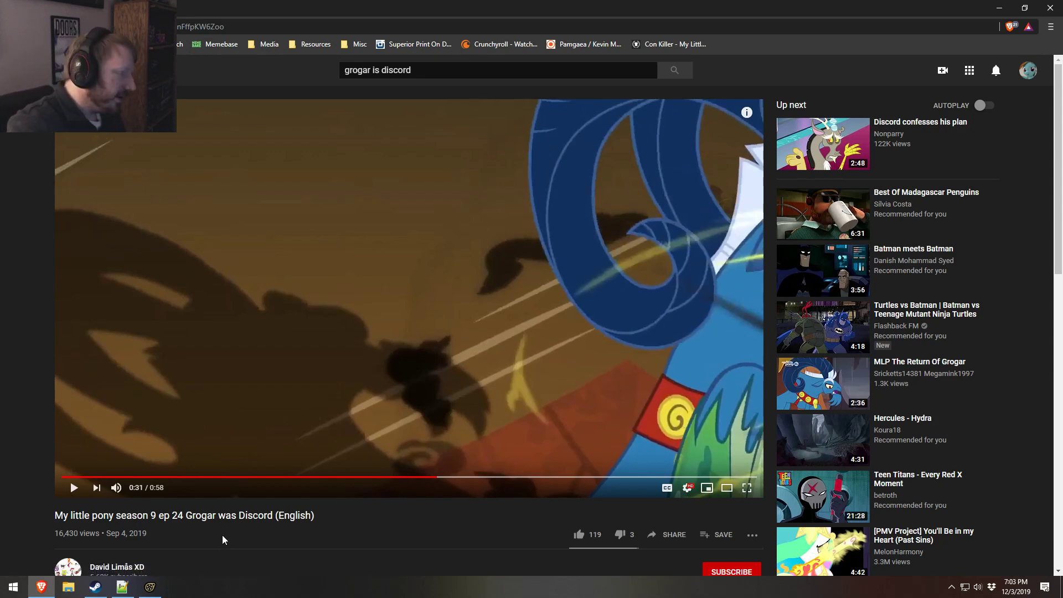
Step: Switch to Source Filmmaker and expand Grogar's Face controls down to the Upper Face group
{"action": "left_click", "coordinate": [148, 589]}
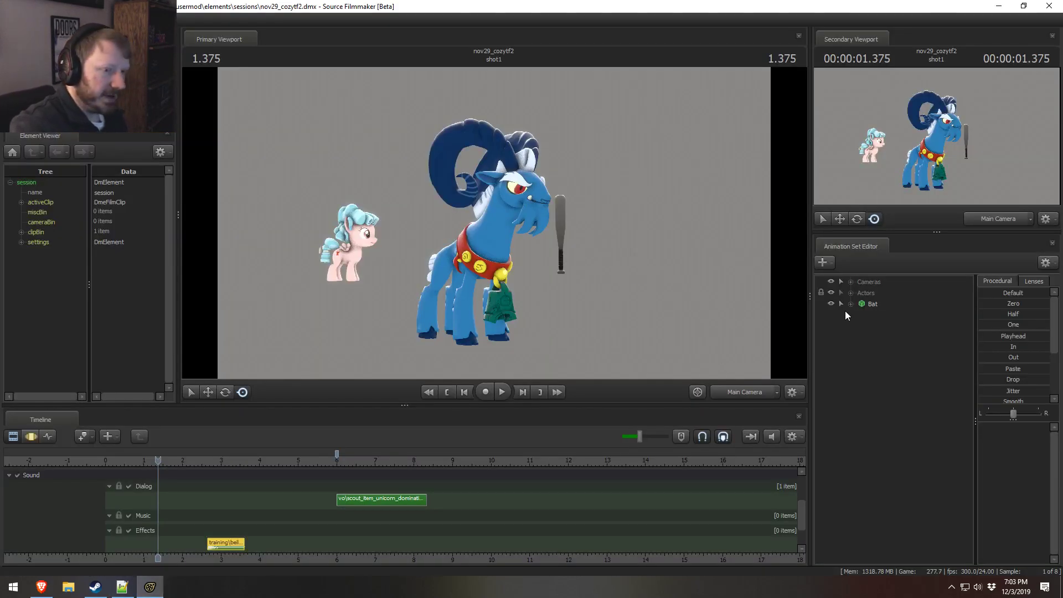
{"action": "left_click", "coordinate": [851, 293]}
{"action": "left_click", "coordinate": [862, 326]}
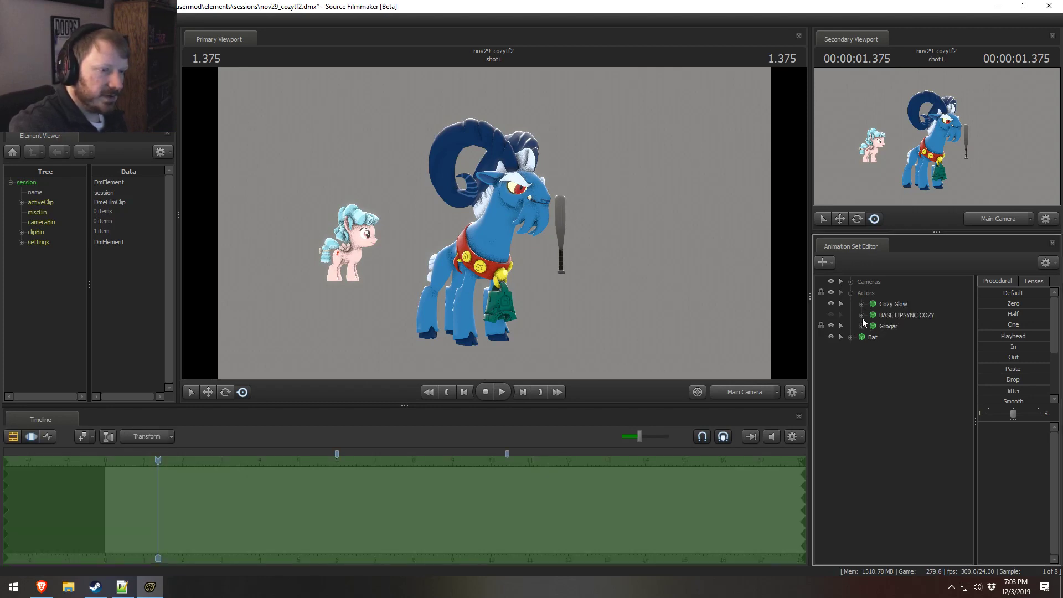
{"action": "left_click", "coordinate": [880, 338]}
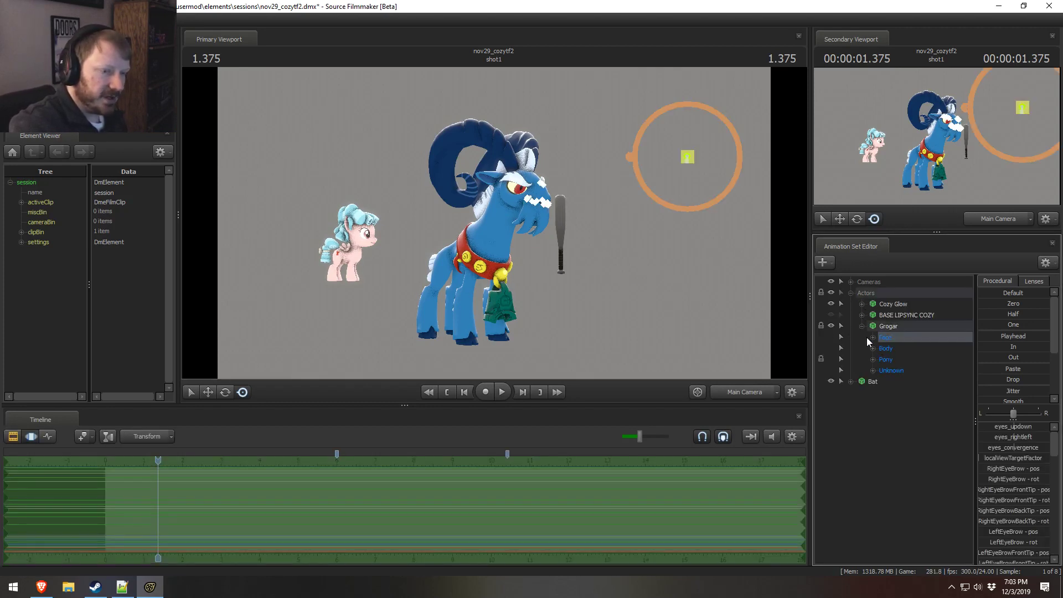
{"action": "left_click", "coordinate": [873, 338]}
{"action": "left_click", "coordinate": [901, 371]}
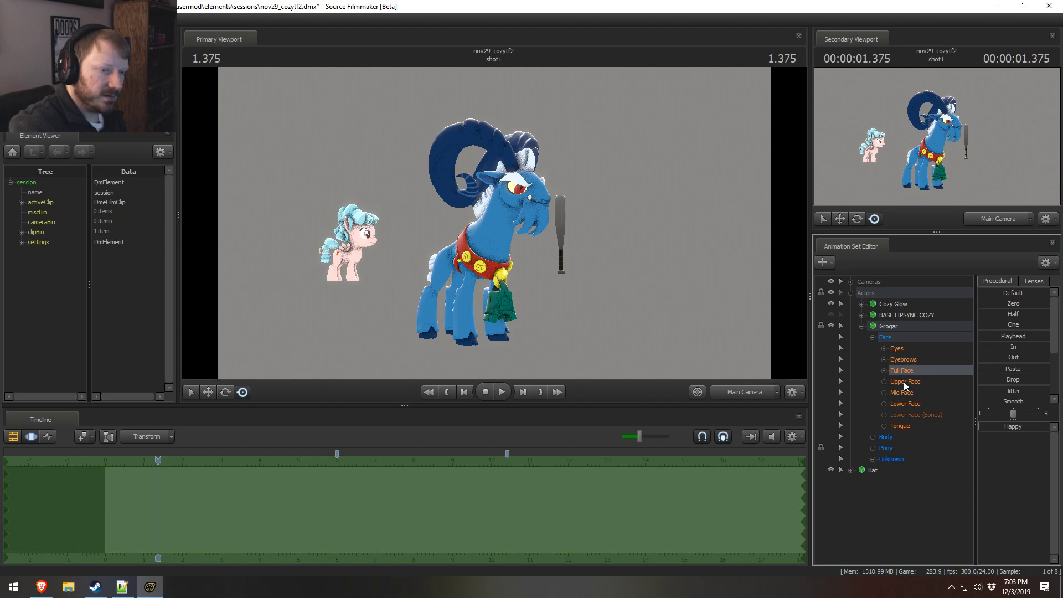
{"action": "left_click", "coordinate": [920, 383]}
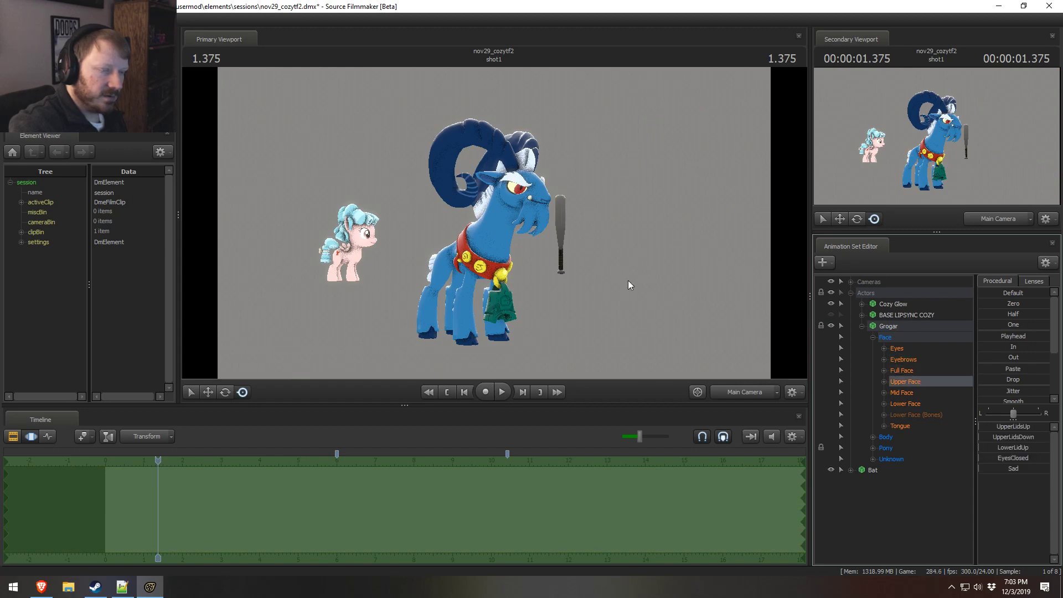
Step: Frame Grogar's face with the Work Camera and raise his lower eyelids using LowerLidUp
{"action": "left_click", "coordinate": [740, 391]}
{"action": "key", "text": "w"}
{"action": "left_click_drag", "start_coordinate": [494, 223], "coordinate": [494, 224]}
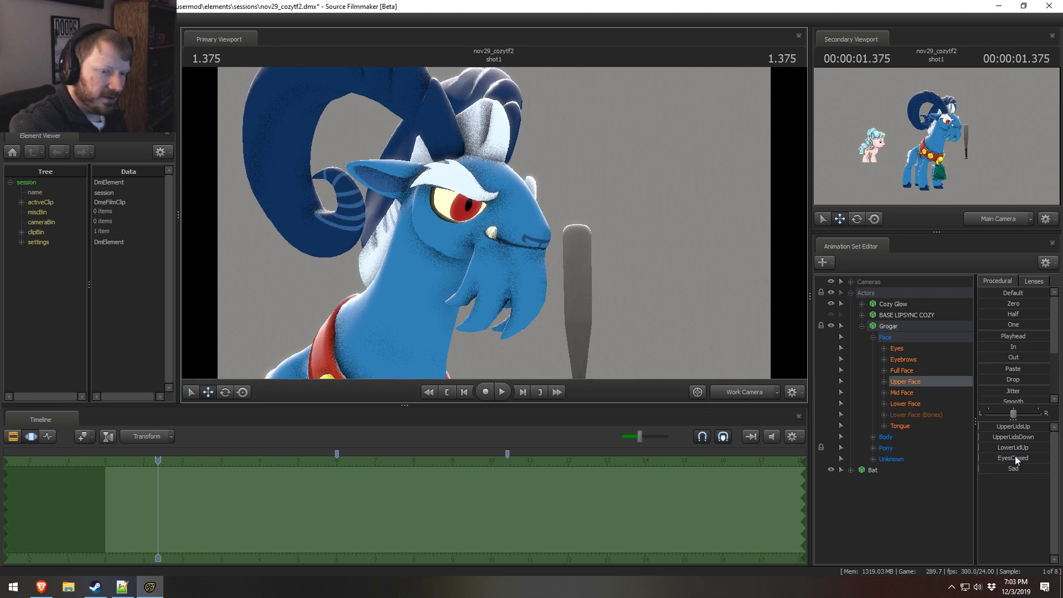
{"action": "mouse_move", "coordinate": [1012, 468]}
{"action": "left_mouse_down"}
{"action": "mouse_move", "coordinate": [1024, 468]}
{"action": "mouse_move", "coordinate": [1011, 468]}
{"action": "left_mouse_up"}
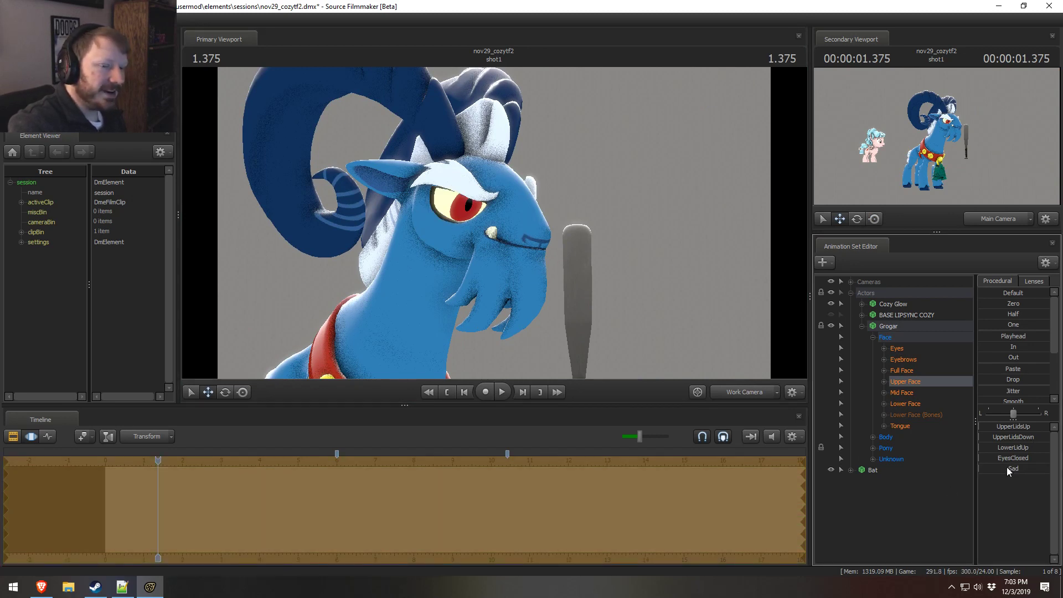
{"action": "mouse_move", "coordinate": [1015, 427]}
{"action": "left_mouse_down"}
{"action": "mouse_move", "coordinate": [1041, 428]}
{"action": "mouse_move", "coordinate": [1013, 427]}
{"action": "mouse_move", "coordinate": [1011, 437]}
{"action": "mouse_move", "coordinate": [1047, 437]}
{"action": "mouse_move", "coordinate": [1013, 437]}
{"action": "mouse_move", "coordinate": [1016, 448]}
{"action": "left_mouse_up"}
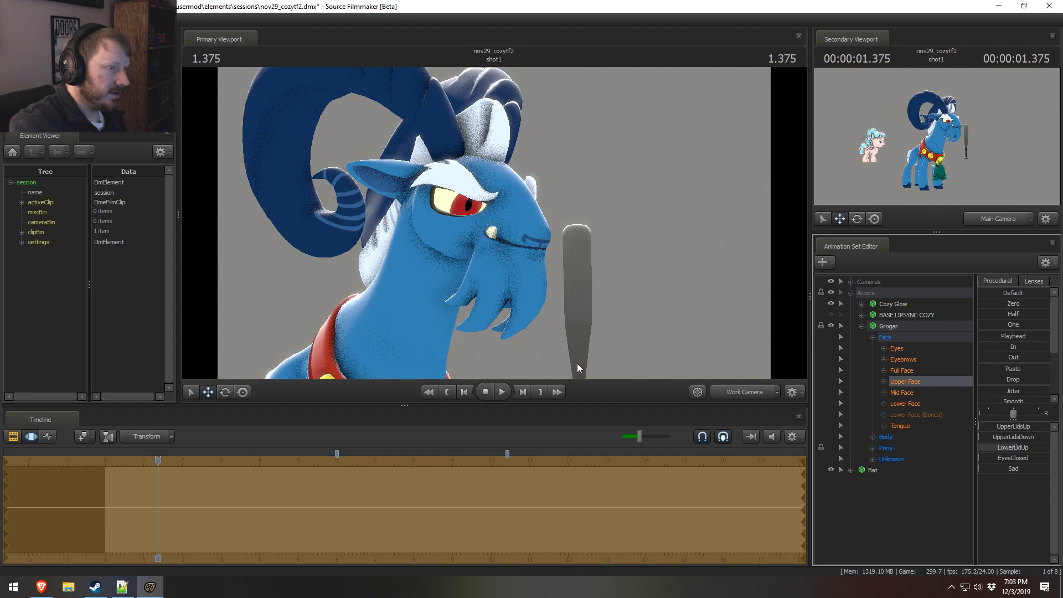
Step: Try rotating Grogar's LeftEyeBrowFrontTip1 and LeftEyeBrowBackTip1 controls together, and undo the rotation
{"action": "left_click", "coordinate": [873, 459]}
{"action": "scroll", "coordinate": [897, 481], "scroll_direction": "down", "scroll_amount": 3}
{"action": "left_click", "coordinate": [923, 504]}
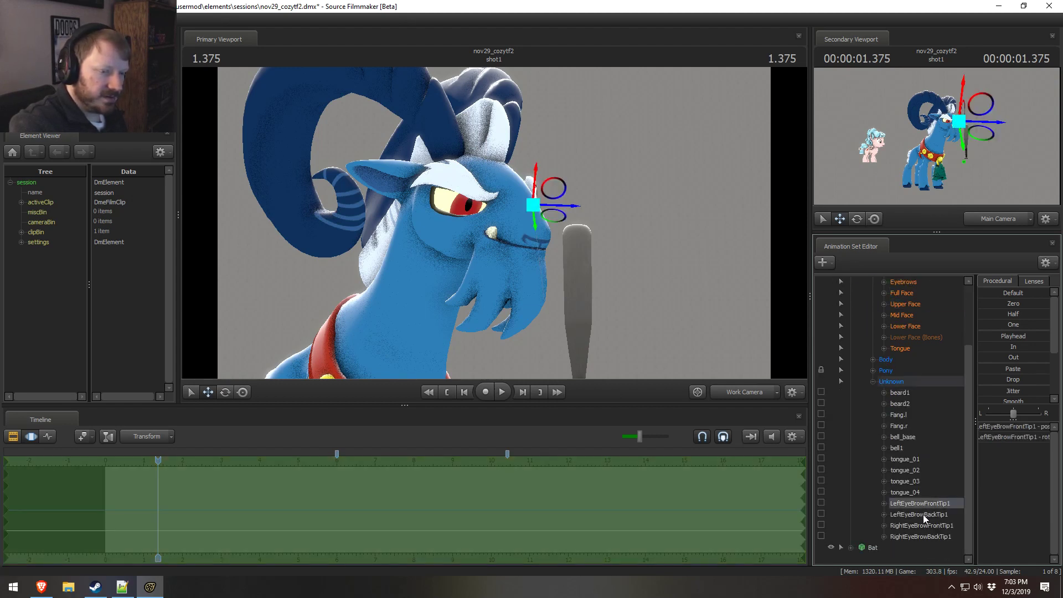
{"action": "left_click", "coordinate": [925, 512], "text": "ctrl"}
{"action": "left_click_drag", "start_coordinate": [603, 244], "coordinate": [489, 220], "text": "alt"}
{"action": "key", "text": "e"}
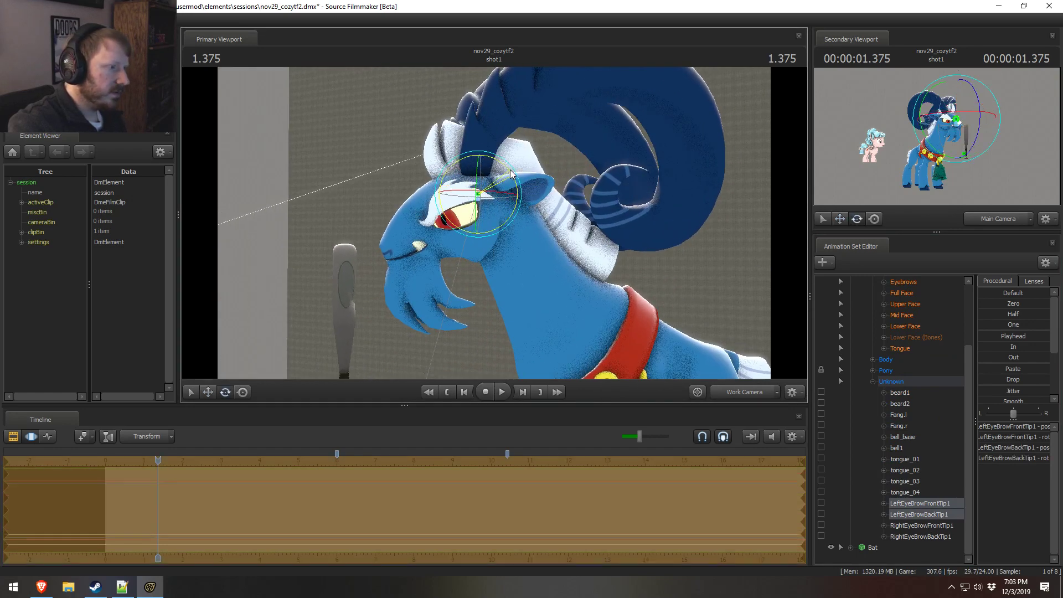
{"action": "left_click_drag", "start_coordinate": [519, 184], "coordinate": [508, 217]}
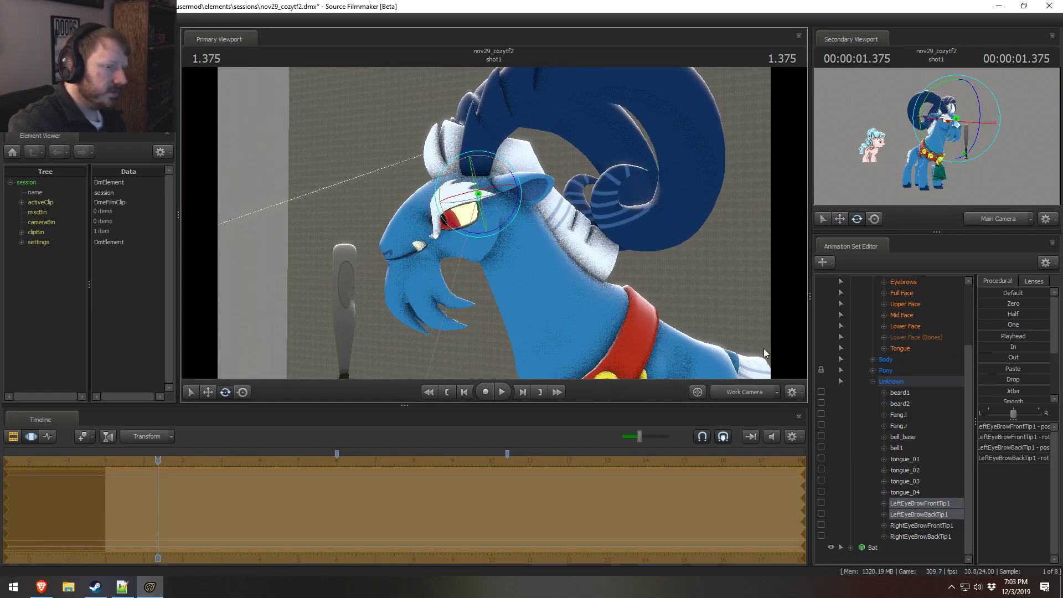
{"action": "key", "text": "ctrl+z"}
Step: Try repositioning Grogar's LeftEyeBrow control from the Eyebrows group, and undo the move
{"action": "scroll", "coordinate": [909, 417], "scroll_direction": "up", "scroll_amount": 3}
{"action": "left_click", "coordinate": [884, 358]}
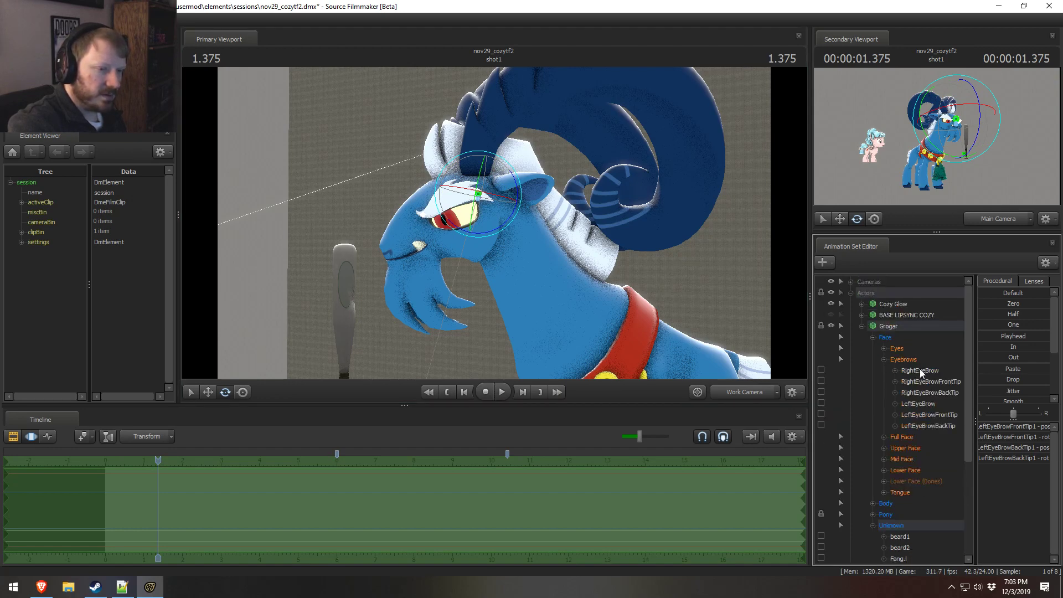
{"action": "left_click", "coordinate": [919, 369]}
{"action": "left_click", "coordinate": [923, 404]}
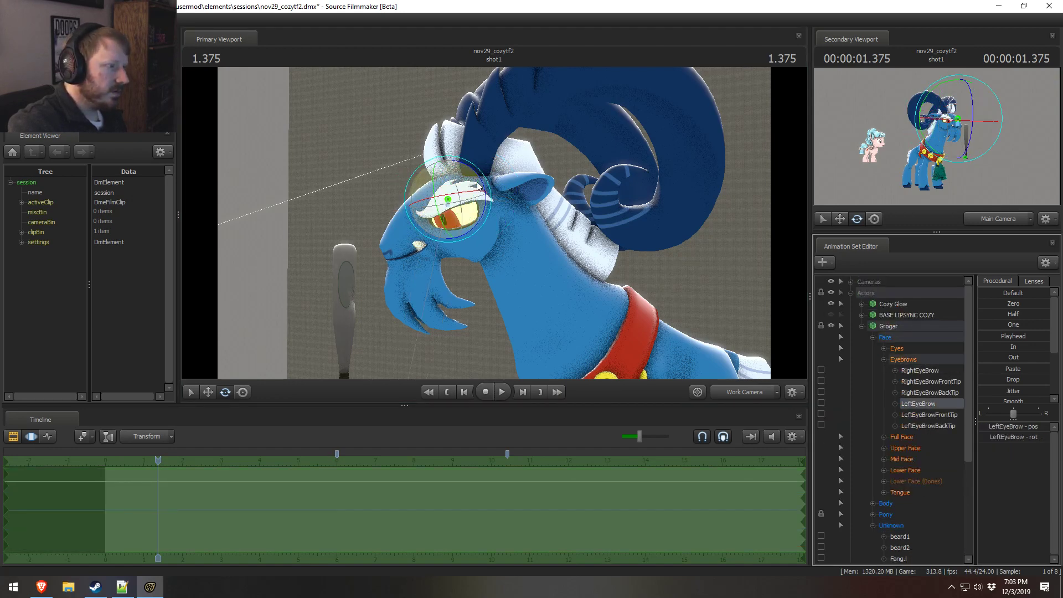
{"action": "key", "text": "w"}
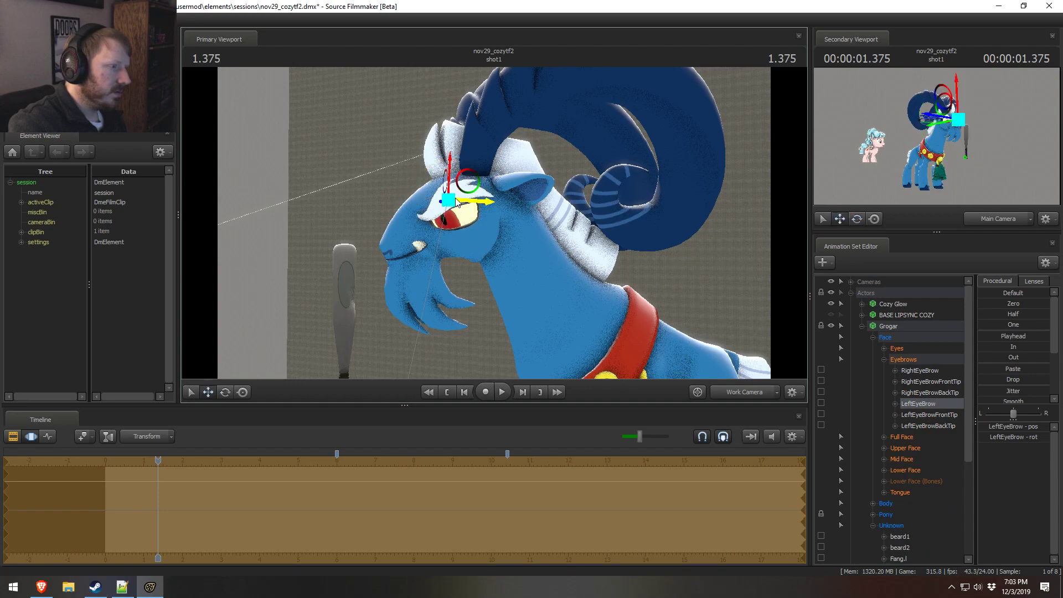
{"action": "left_click_drag", "start_coordinate": [451, 179], "coordinate": [451, 183]}
{"action": "left_click_drag", "start_coordinate": [476, 183], "coordinate": [615, 184], "text": "alt"}
{"action": "mouse_move", "coordinate": [494, 223]}
{"action": "left_mouse_down", "text": "alt"}
{"action": "mouse_move", "coordinate": [616, 224]}
{"action": "mouse_move", "coordinate": [266, 222]}
{"action": "mouse_move", "coordinate": [494, 223]}
{"action": "left_mouse_up", "text": "alt"}
{"action": "key", "text": "ctrl+z"}
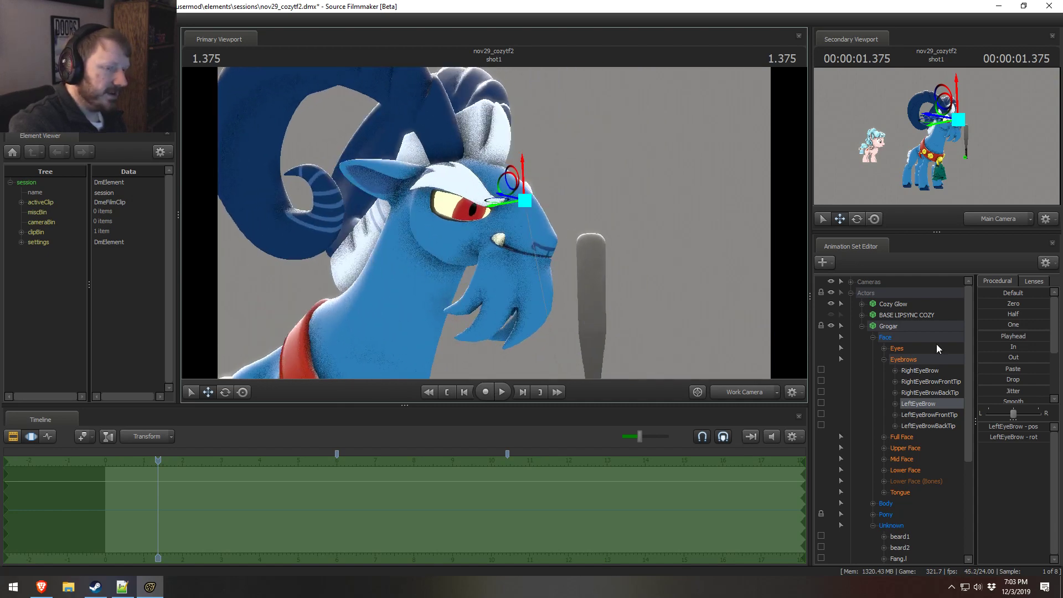
Step: Increase MouthAngry in Grogar's Lower Face group to give him an angry mouth
{"action": "left_click", "coordinate": [906, 470]}
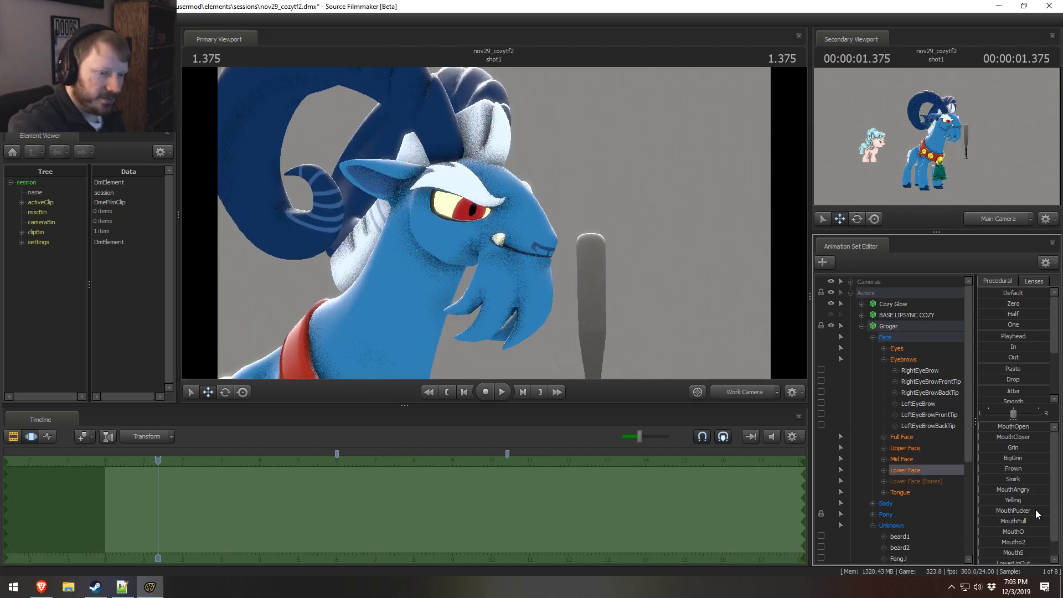
{"action": "mouse_move", "coordinate": [1016, 493]}
{"action": "left_mouse_down"}
{"action": "mouse_move", "coordinate": [1044, 493]}
{"action": "mouse_move", "coordinate": [1033, 490]}
{"action": "left_mouse_up"}
{"action": "left_click_drag", "start_coordinate": [481, 222], "coordinate": [543, 228], "text": "alt"}
Step: Switch to the browser and check Grogar's expression in the reference video, pausing at 0:20
{"action": "key", "text": "alt+Tab"}
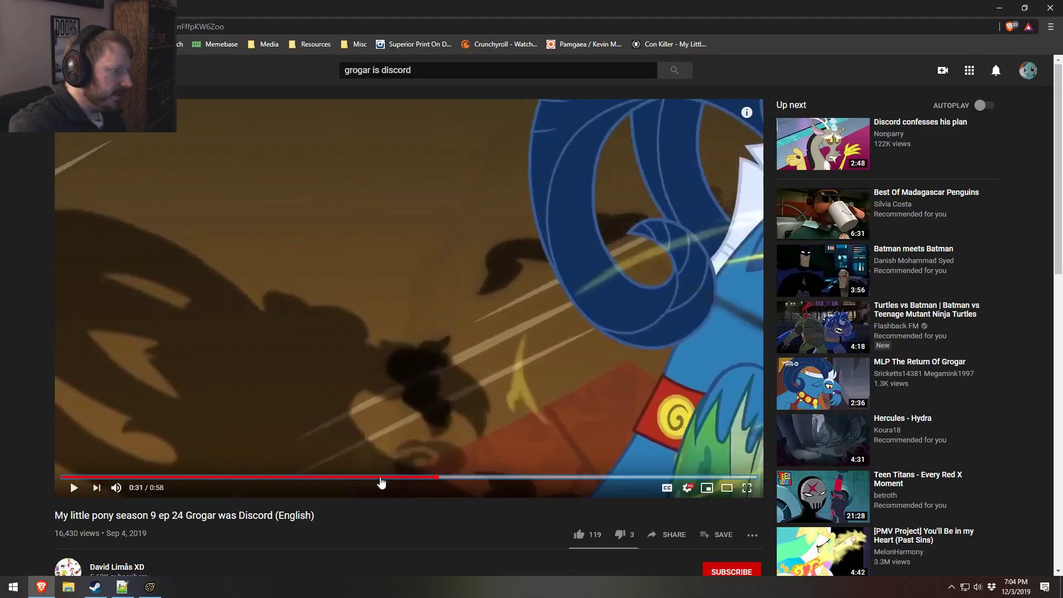
{"action": "left_click", "coordinate": [288, 478]}
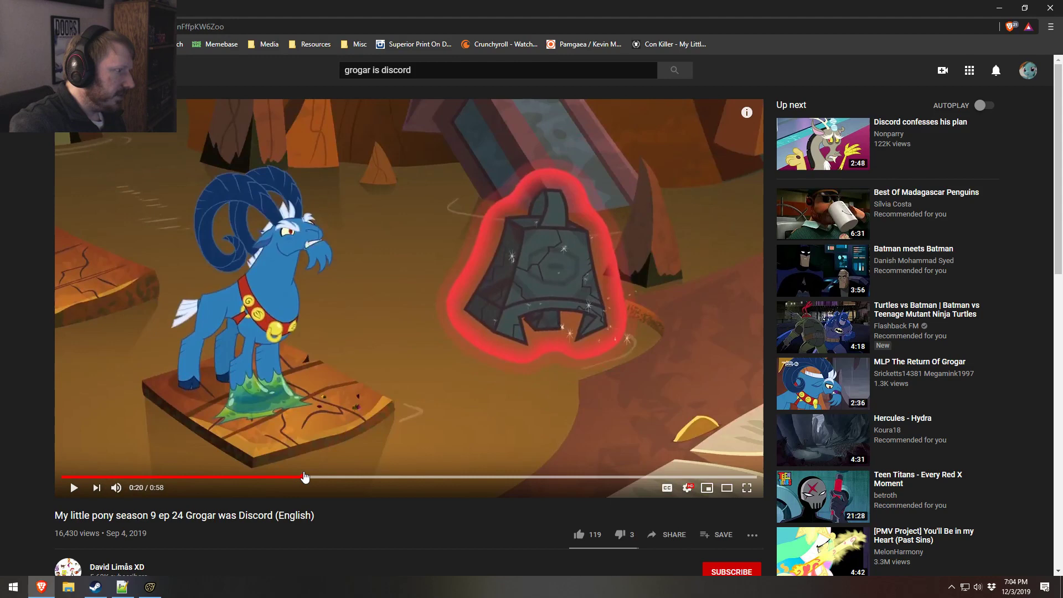
{"action": "left_click", "coordinate": [333, 282]}
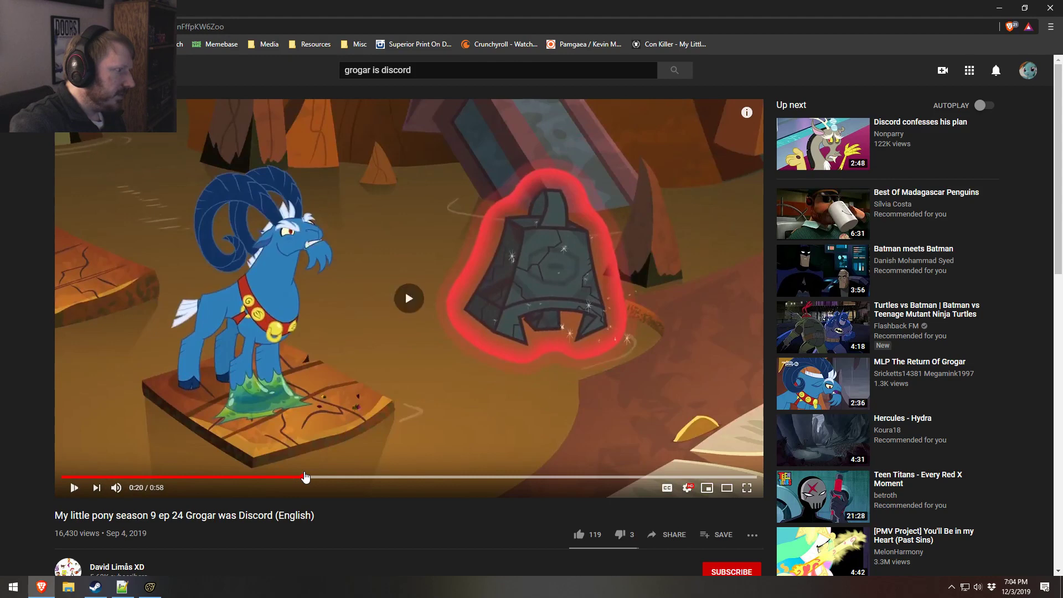
Step: Open a File Explorer window and go to the models folder inside usermod's materials folder
{"action": "key", "text": "alt+Tab"}
{"action": "left_click_drag", "start_coordinate": [514, 244], "coordinate": [514, 222]}
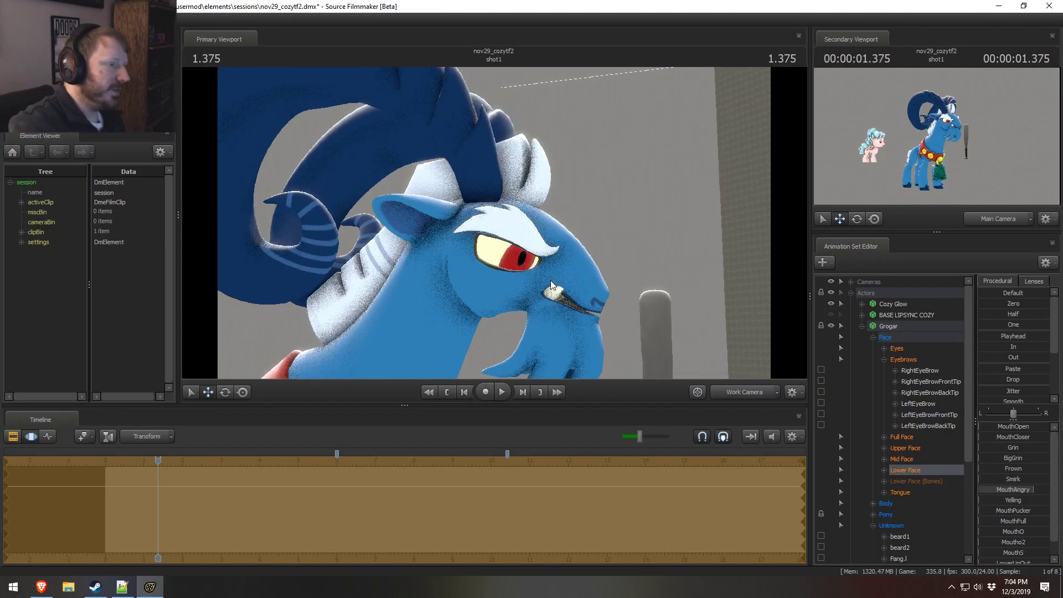
{"action": "key", "text": "super+e"}
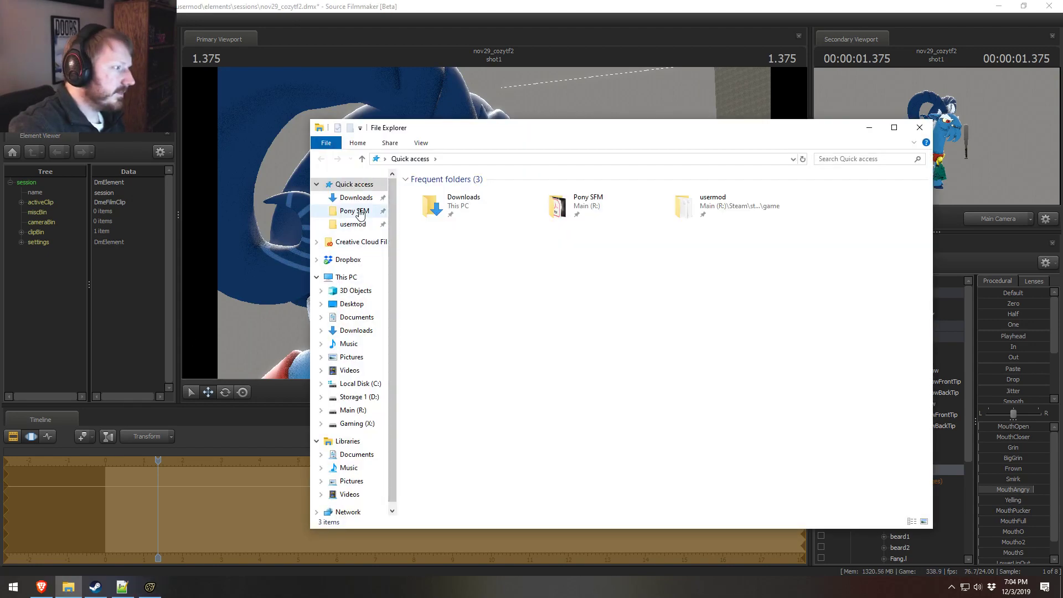
{"action": "left_click", "coordinate": [360, 214]}
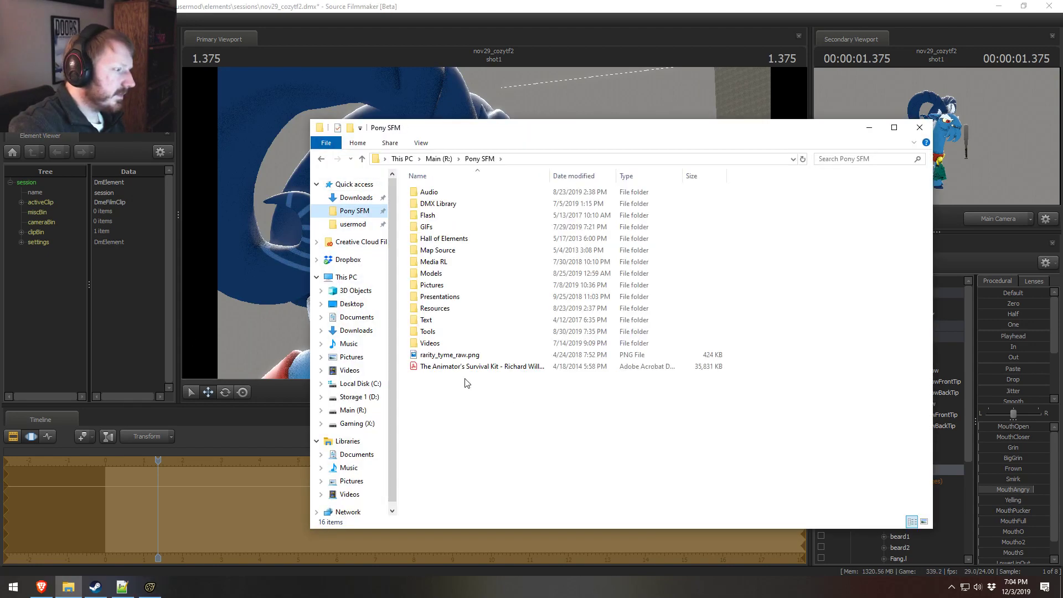
{"action": "left_click", "coordinate": [374, 224]}
{"action": "double_click", "coordinate": [435, 262]}
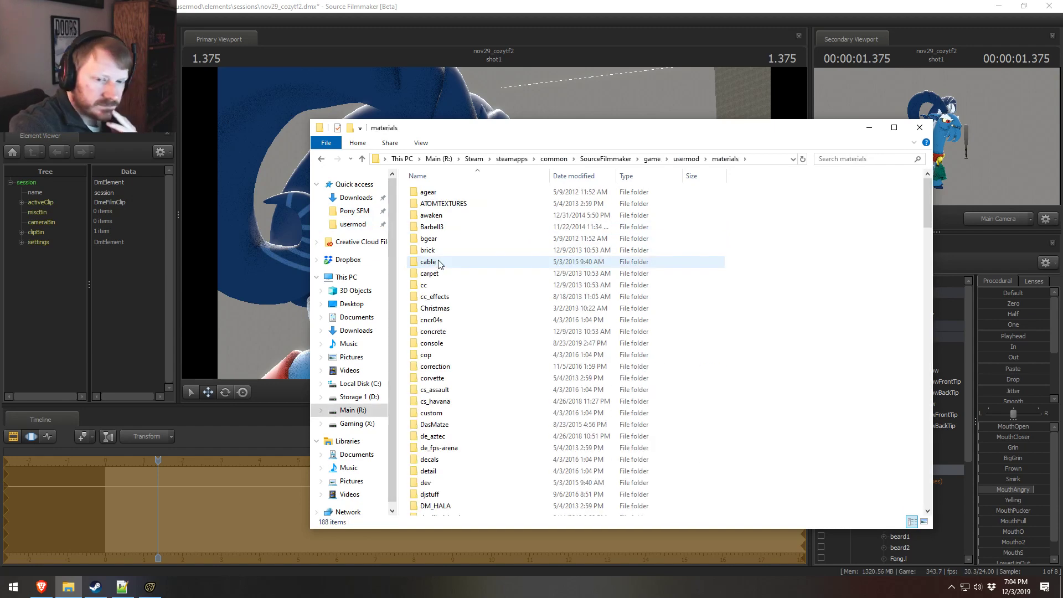
{"action": "scroll", "coordinate": [443, 332], "scroll_direction": "down", "scroll_amount": 15}
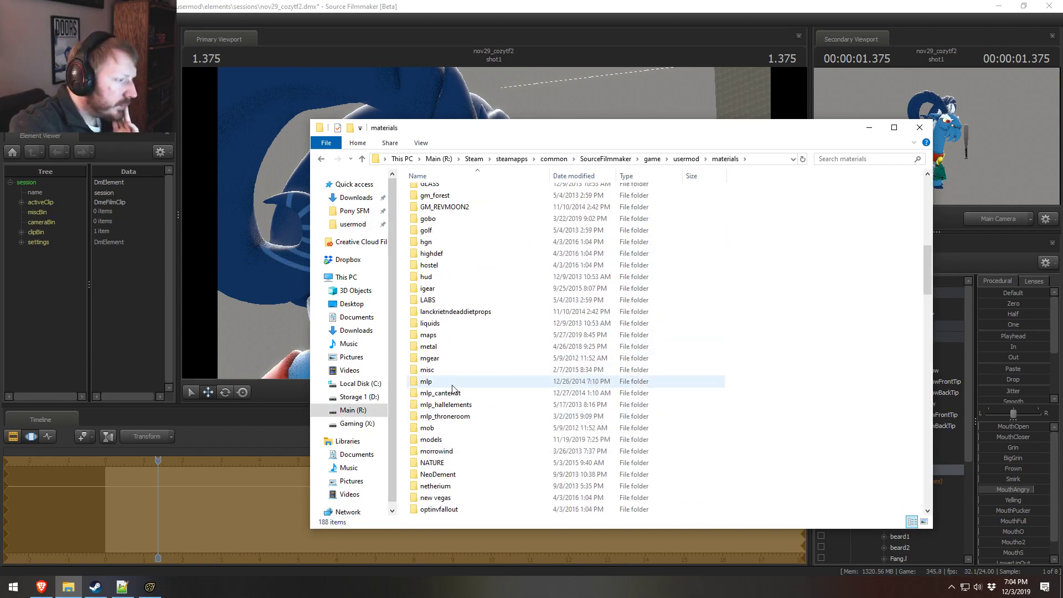
{"action": "double_click", "coordinate": [429, 439]}
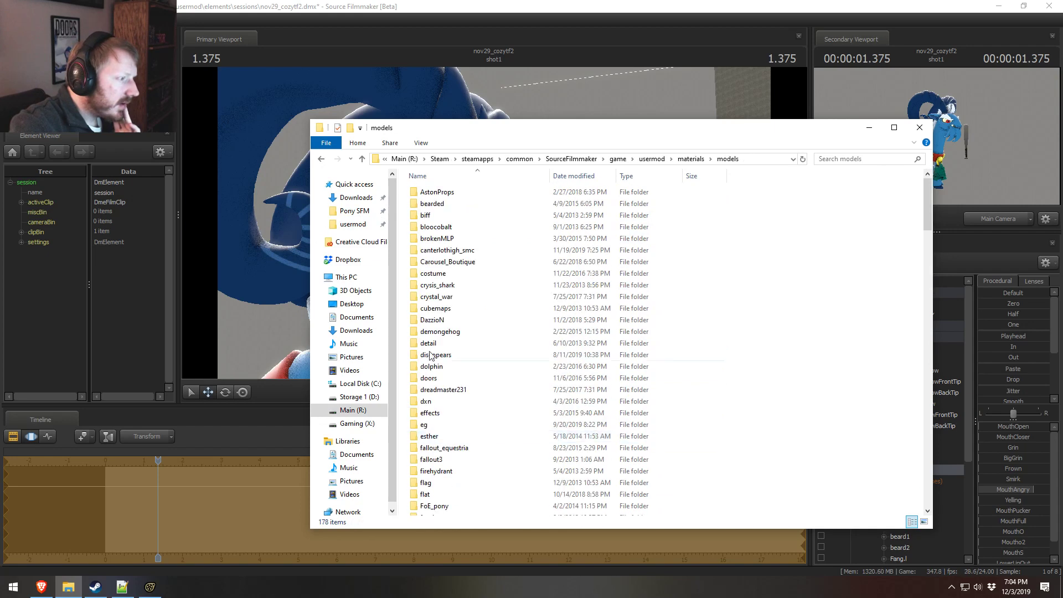
Step: Browse the VN_mlp folder for Grogar's texture files
{"action": "scroll", "coordinate": [431, 357], "scroll_direction": "down", "scroll_amount": 8}
{"action": "scroll", "coordinate": [430, 357], "scroll_direction": "down", "scroll_amount": 20}
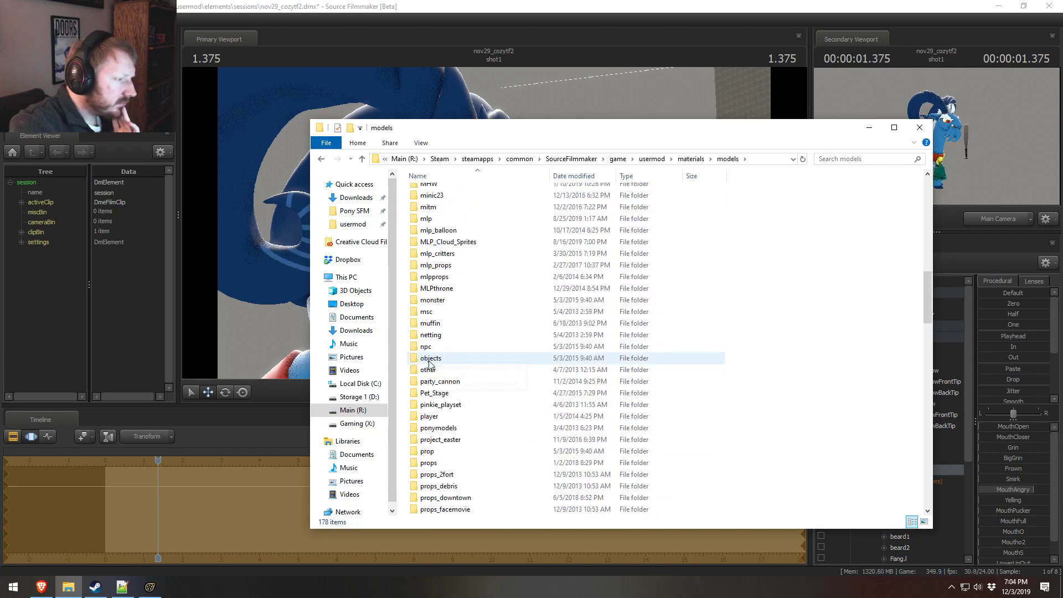
{"action": "double_click", "coordinate": [430, 381]}
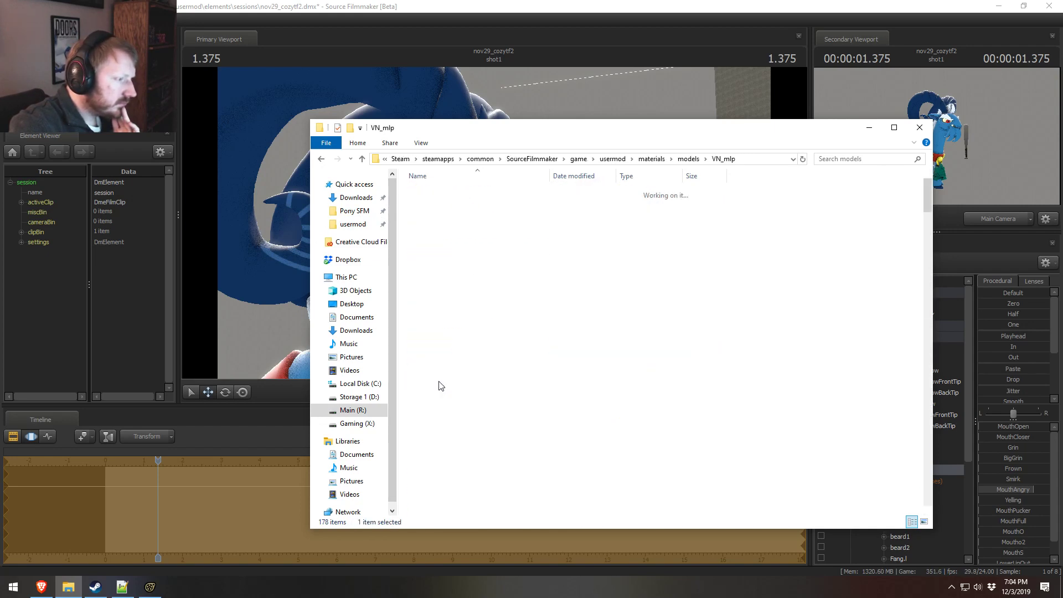
{"action": "scroll", "coordinate": [437, 388], "scroll_direction": "down", "scroll_amount": 6}
{"action": "scroll", "coordinate": [436, 387], "scroll_direction": "down", "scroll_amount": 8}
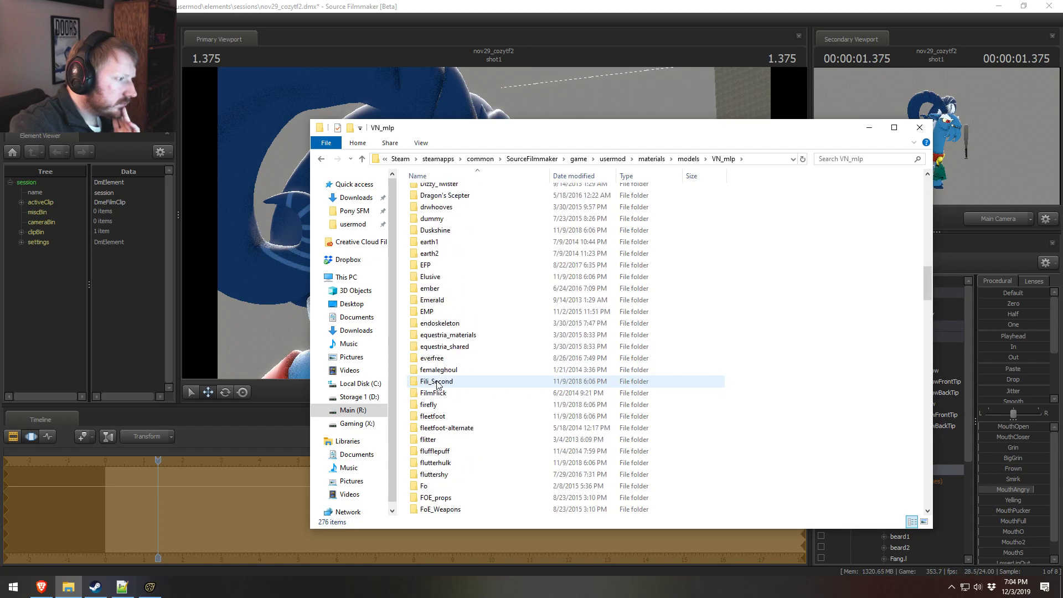
{"action": "scroll", "coordinate": [436, 388], "scroll_direction": "down", "scroll_amount": 6}
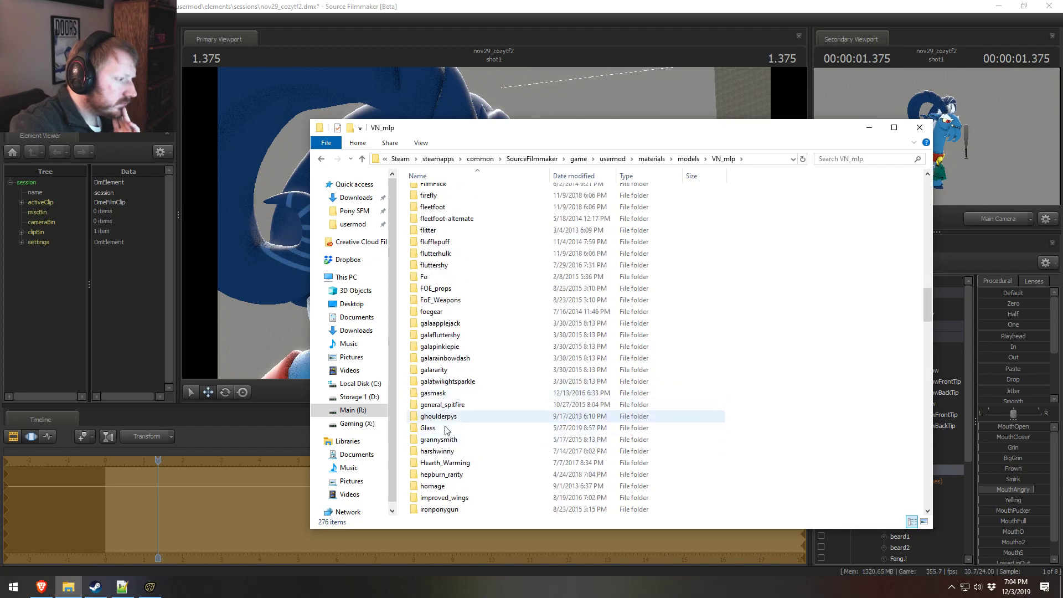
Step: Switch back to Source Filmmaker and add override materials to Grogar's animation set
{"action": "key", "text": "alt+Tab"}
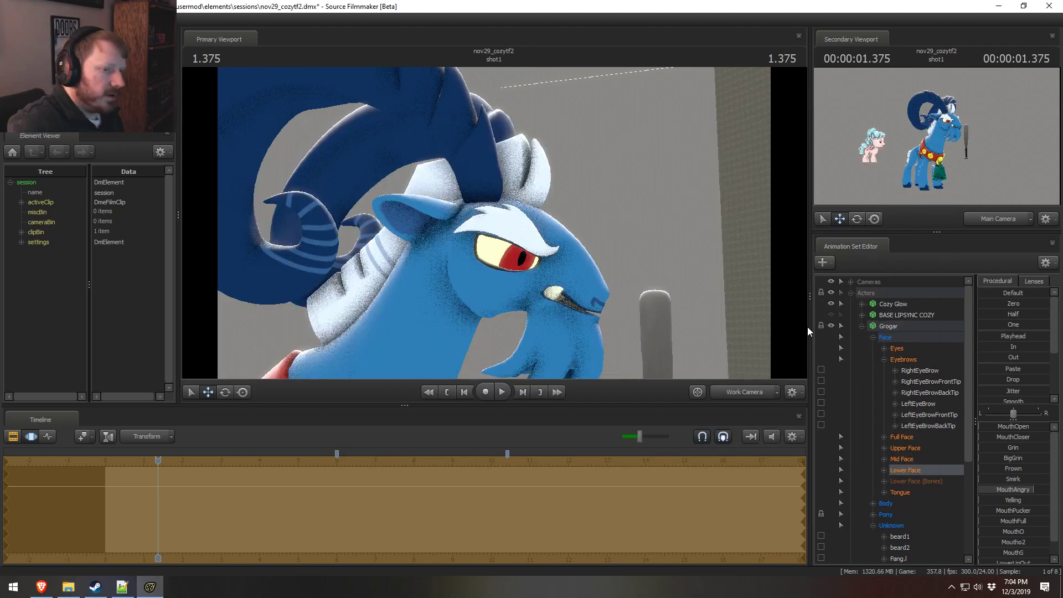
{"action": "left_click", "coordinate": [888, 326]}
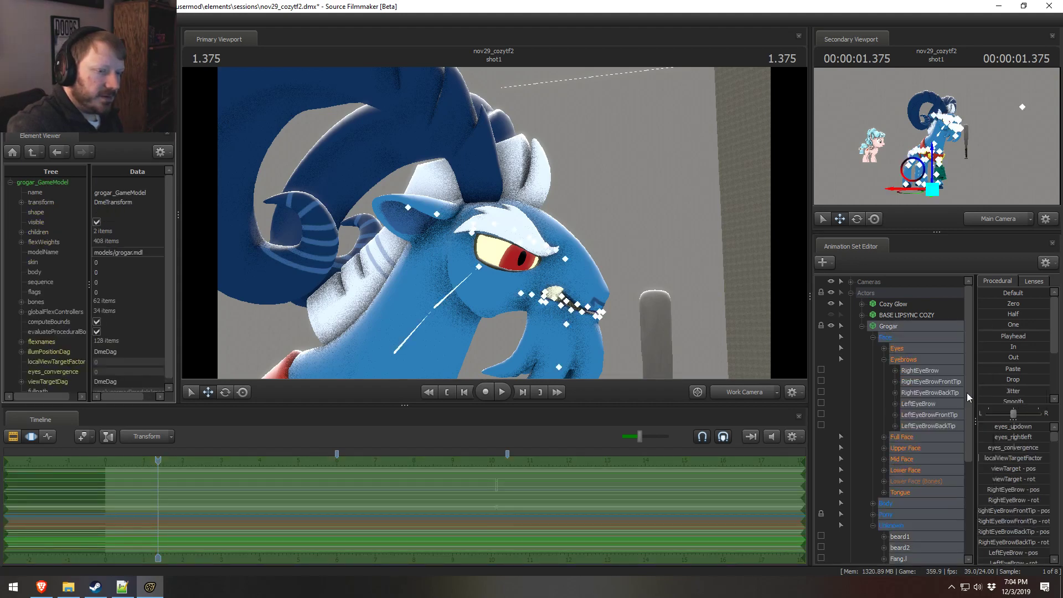
{"action": "right_click", "coordinate": [919, 326]}
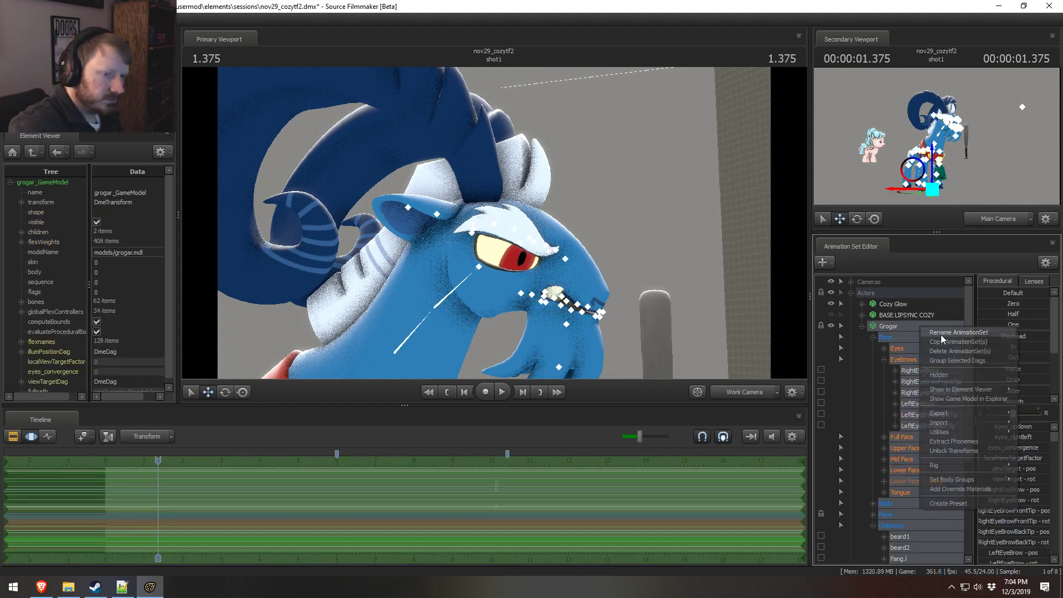
{"action": "left_click", "coordinate": [947, 488]}
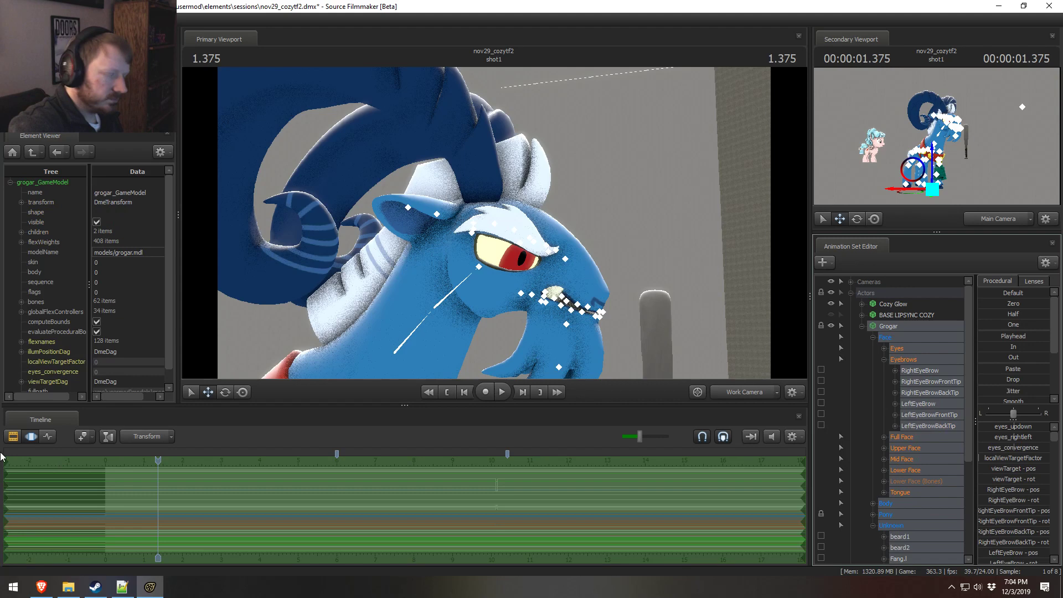
Step: Expand the materials list and its body entry in Grogar's game model to check the mtlName texture path
{"action": "scroll", "coordinate": [31, 386], "scroll_direction": "down", "scroll_amount": 1}
{"action": "left_click", "coordinate": [22, 383]}
{"action": "scroll", "coordinate": [29, 384], "scroll_direction": "down", "scroll_amount": 3}
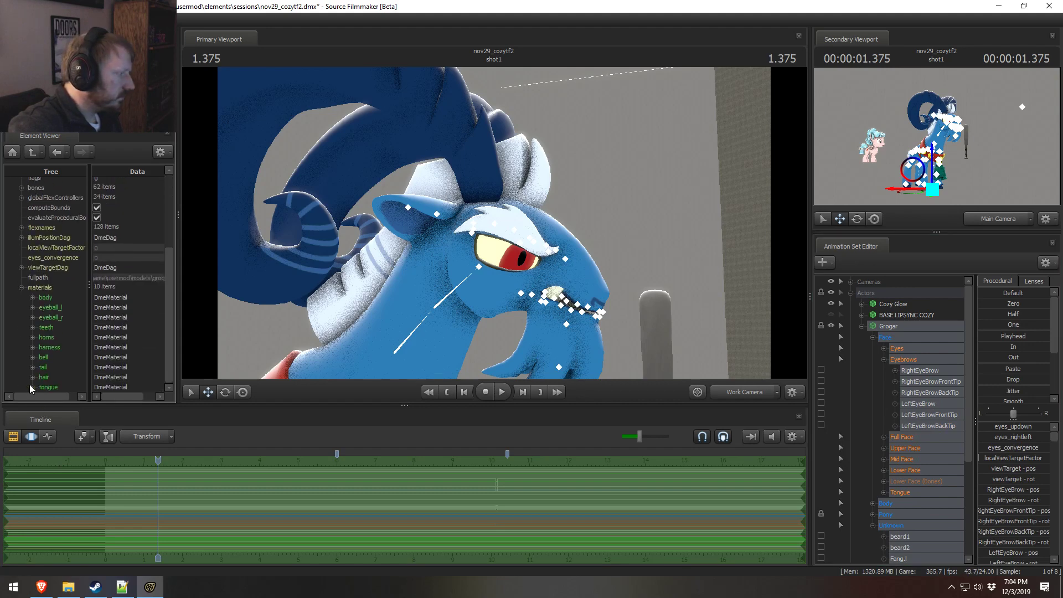
{"action": "left_click", "coordinate": [32, 297]}
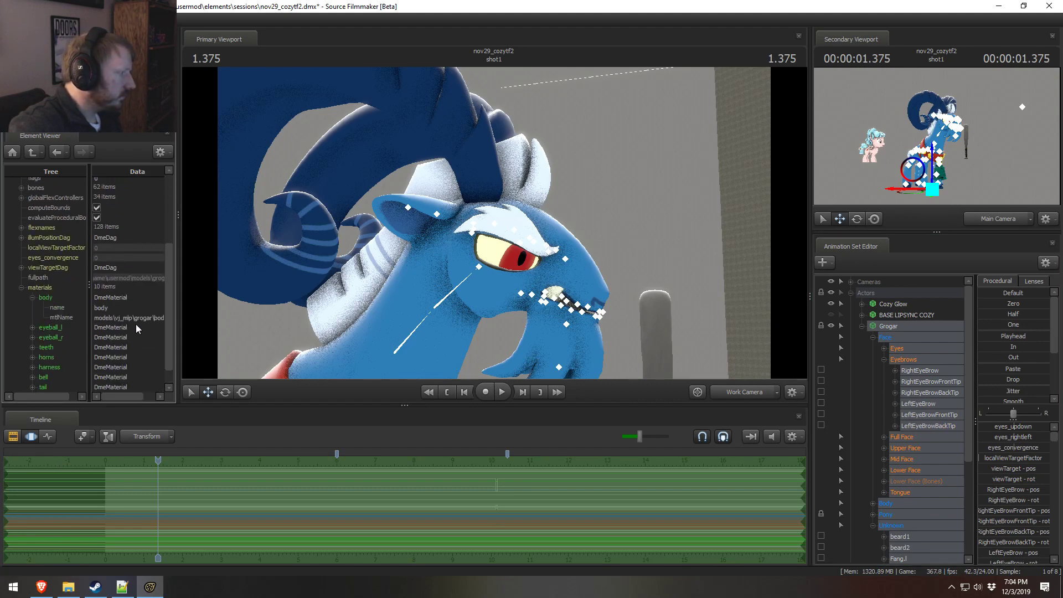
Step: Switch to File Explorer and open the Grogar folder inside models\VJ_mlp
{"action": "key", "text": "alt+Tab"}
{"action": "left_click", "coordinate": [688, 159]}
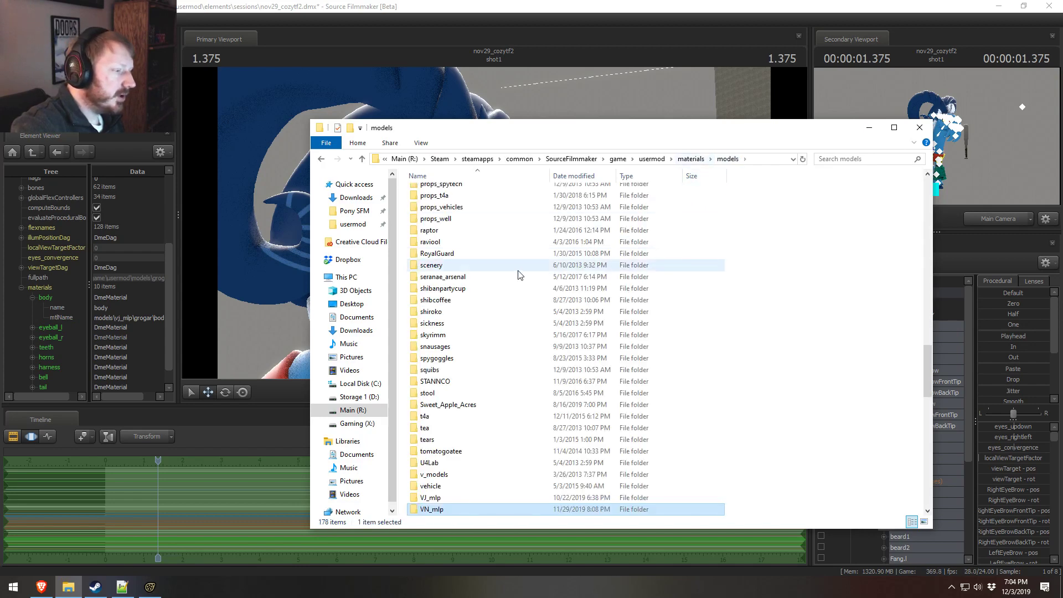
{"action": "scroll", "coordinate": [498, 332], "scroll_direction": "down", "scroll_amount": 5}
{"action": "double_click", "coordinate": [444, 395]}
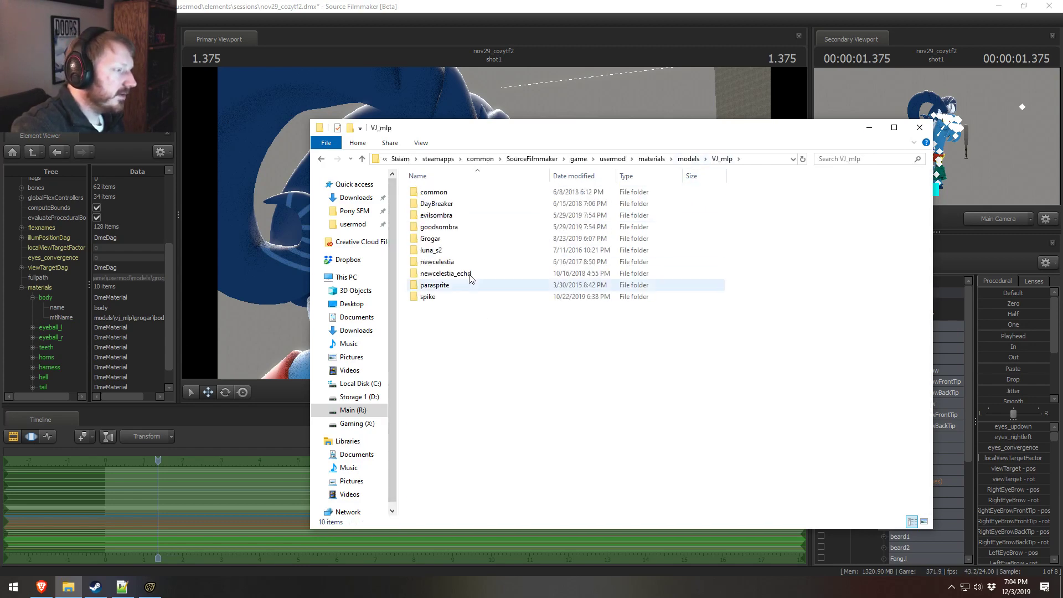
{"action": "double_click", "coordinate": [440, 238]}
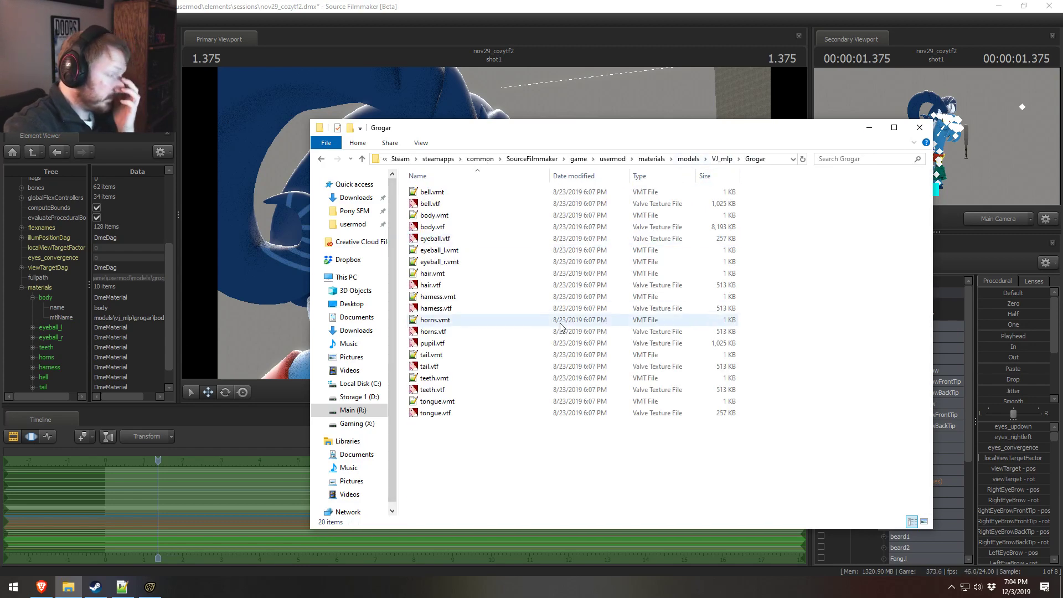
Step: Open pupil.vtf in the texture viewer and compare it with Grogar's eye in the Source Filmmaker scene
{"action": "double_click", "coordinate": [432, 344]}
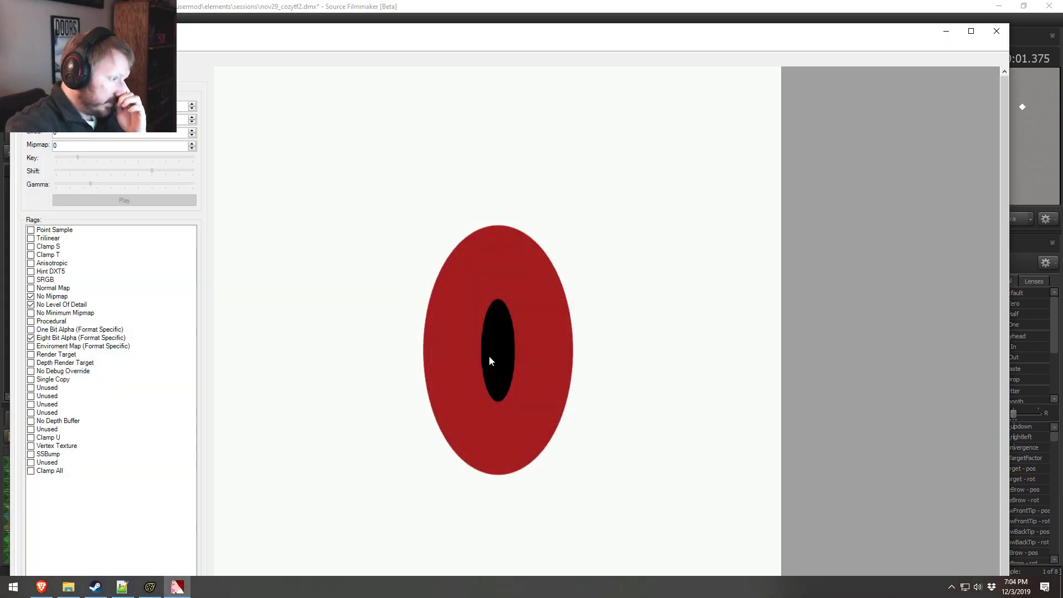
{"action": "key", "text": "alt+Tab"}
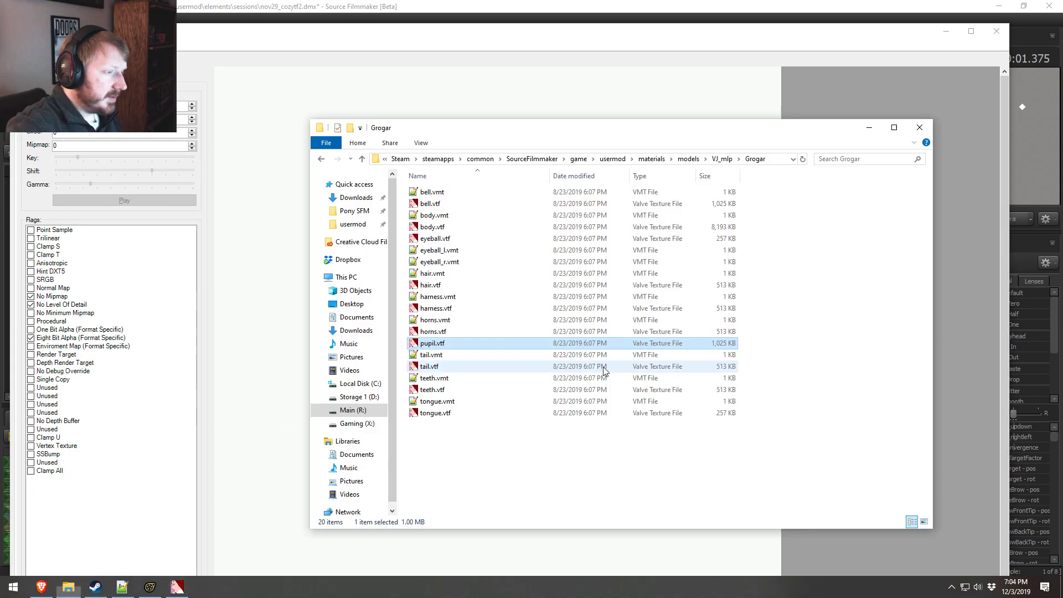
{"action": "key", "text": "alt+Tab"}
{"action": "key", "text": "alt+Tab"}
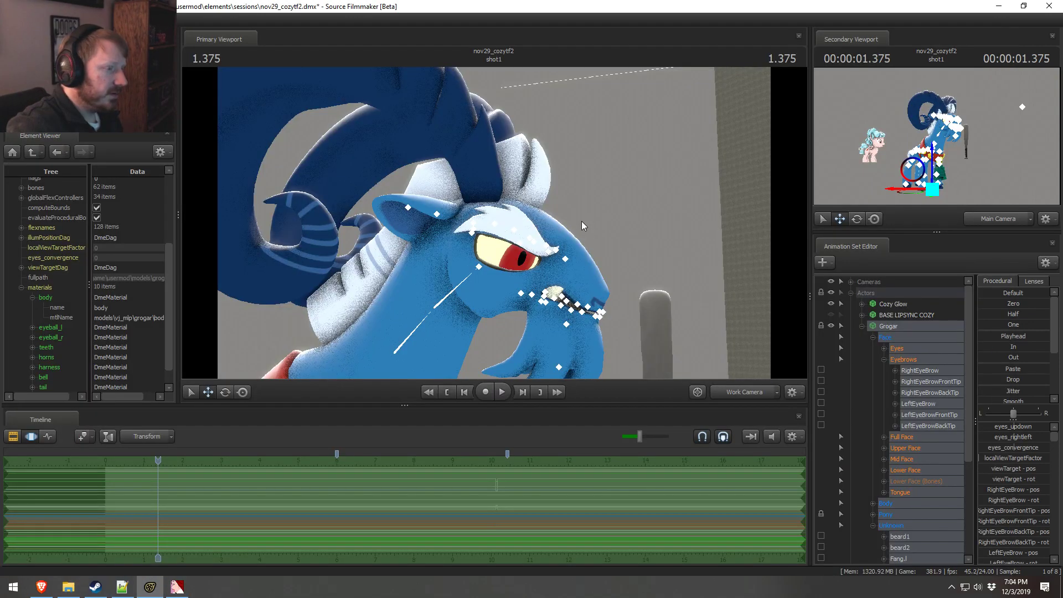
{"action": "key", "text": "alt+Tab"}
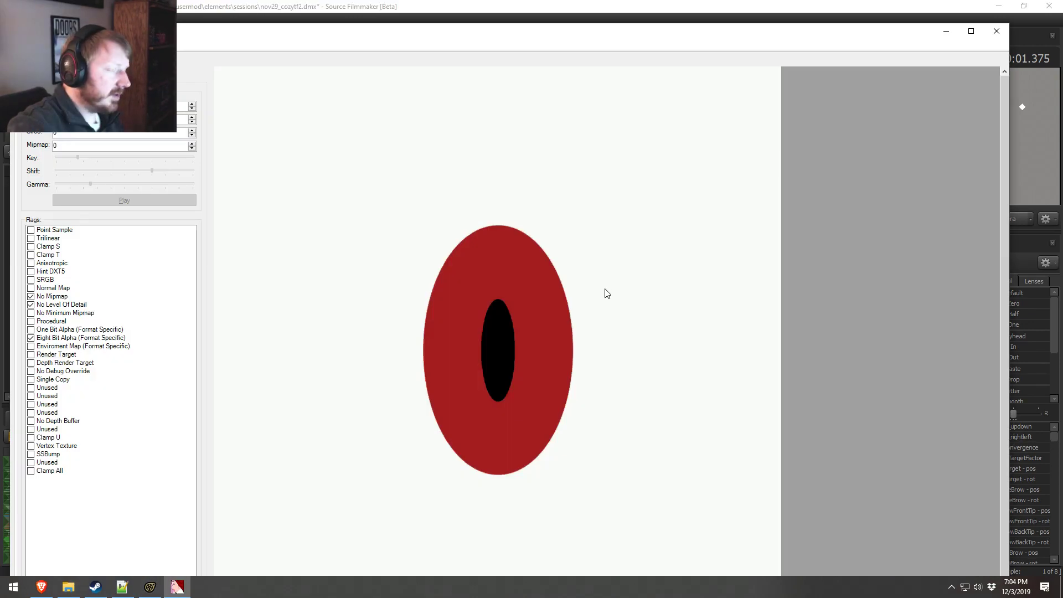
{"action": "key", "text": "alt+Tab"}
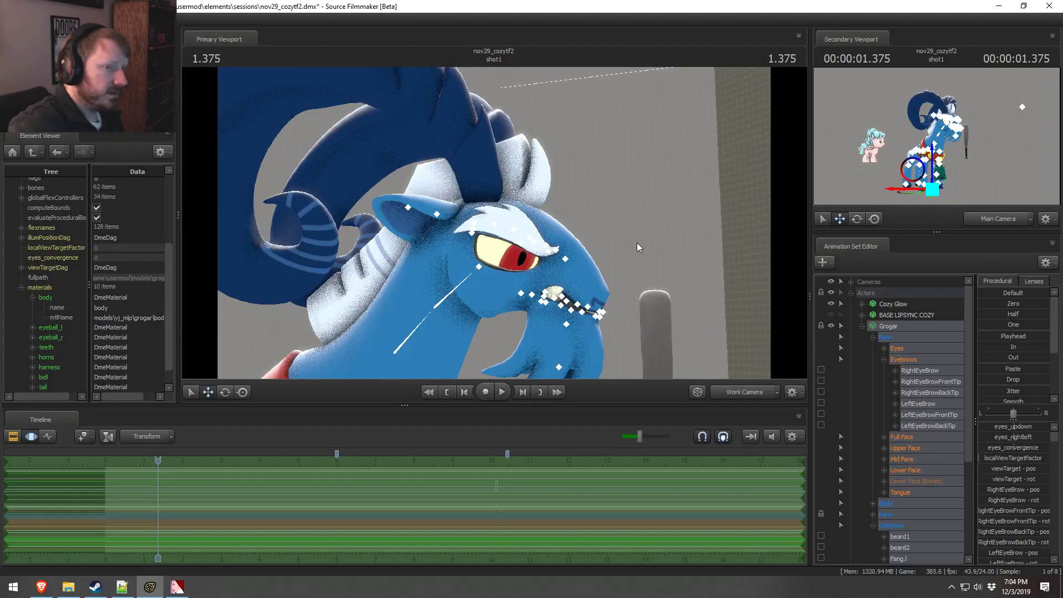
{"action": "key", "text": "alt+Tab"}
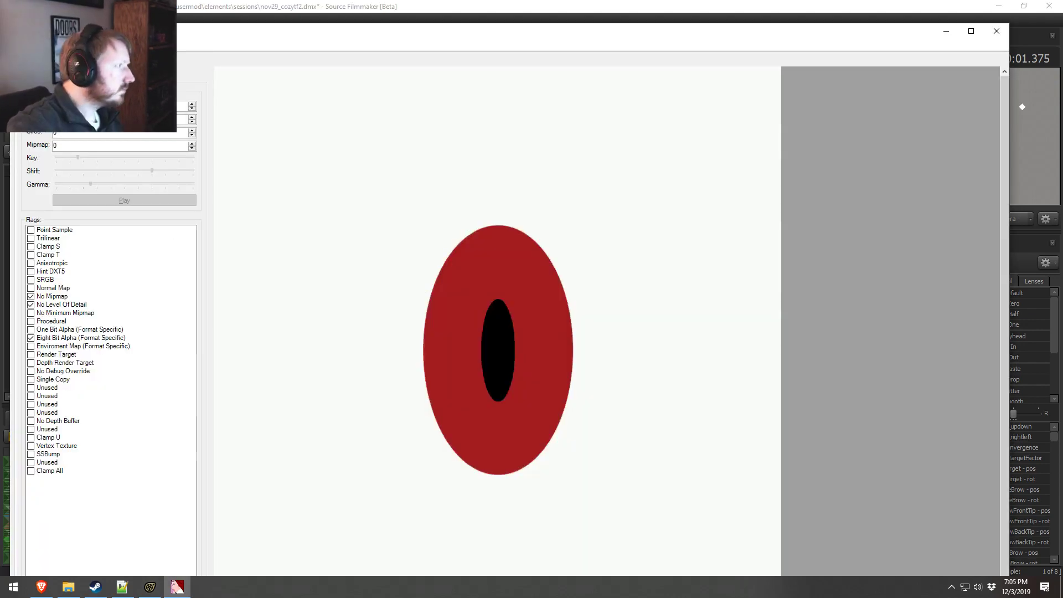
Step: Export the pupil texture as pupil.tga into the Grogar folder under models\VJ_mlp, reusing the folder path copied from File Explorer
{"action": "left_click", "coordinate": [20, 45]}
{"action": "left_click", "coordinate": [177, 38]}
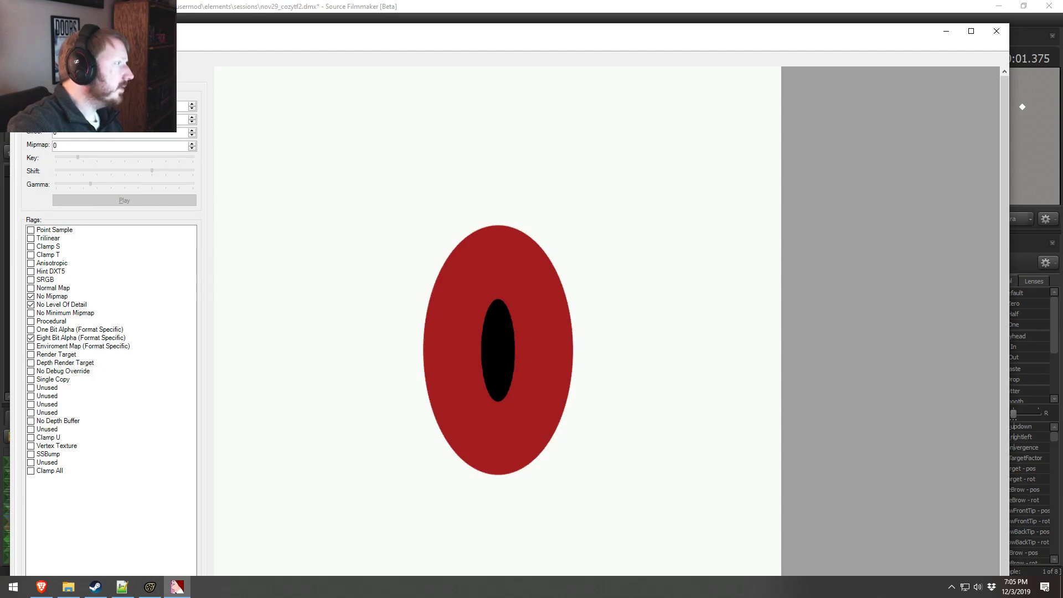
{"action": "left_click", "coordinate": [20, 46]}
{"action": "left_click", "coordinate": [56, 127]}
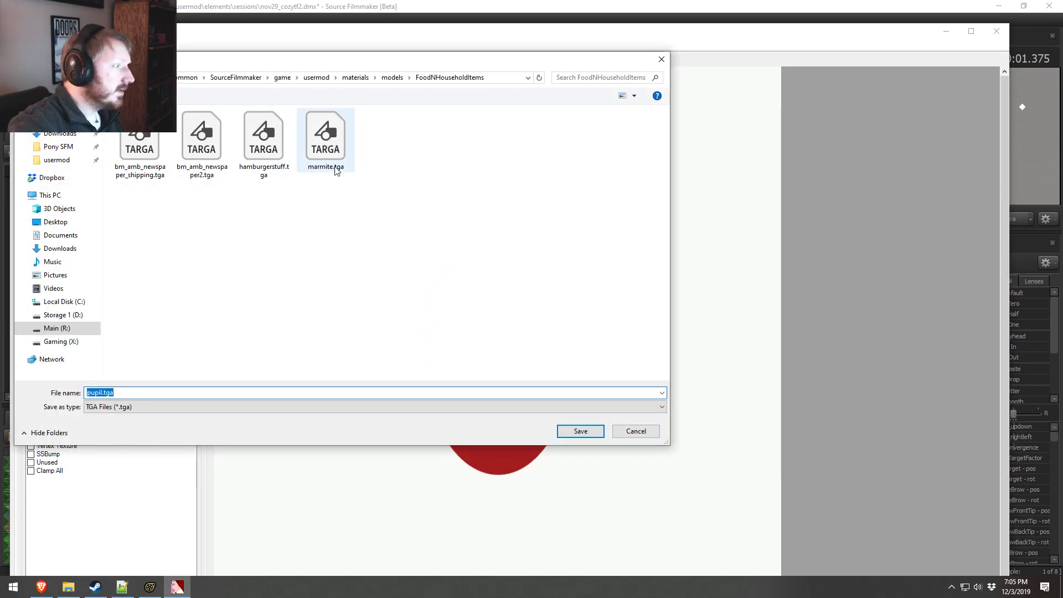
{"action": "key", "text": "alt+Tab"}
{"action": "key", "text": "Tab"}
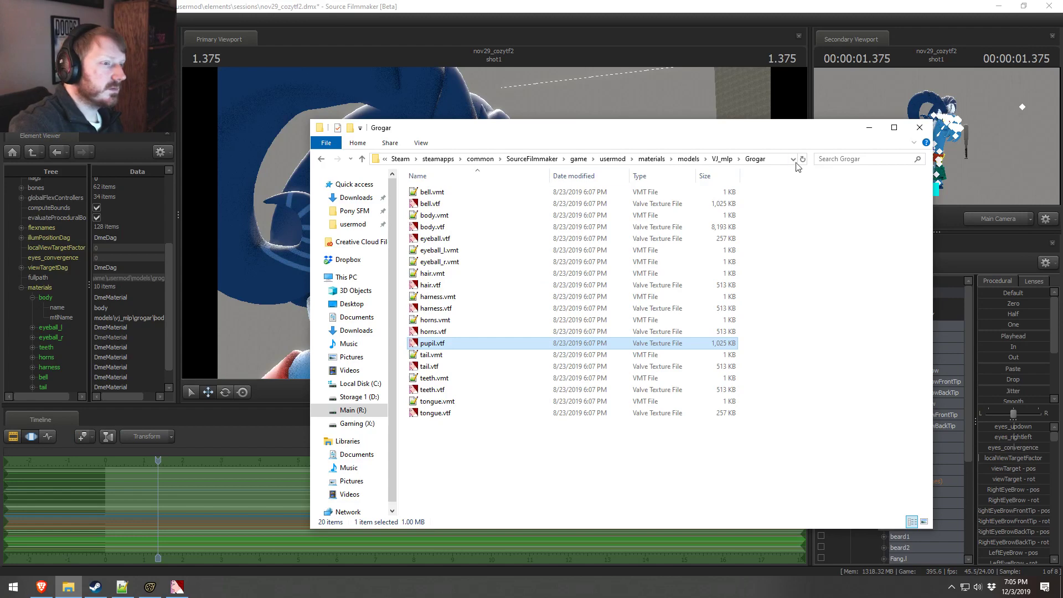
{"action": "left_click", "coordinate": [782, 159]}
{"action": "key", "text": "alt+Tab"}
{"action": "key", "text": "Tab"}
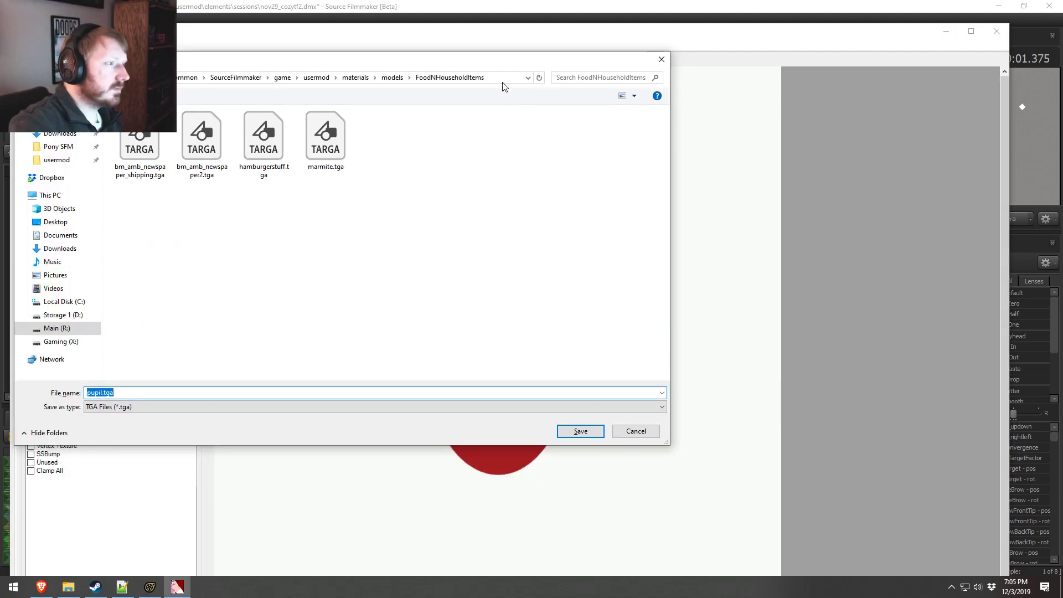
{"action": "left_click", "coordinate": [501, 76]}
{"action": "key", "text": "ctrl+v"}
{"action": "key", "text": "Return"}
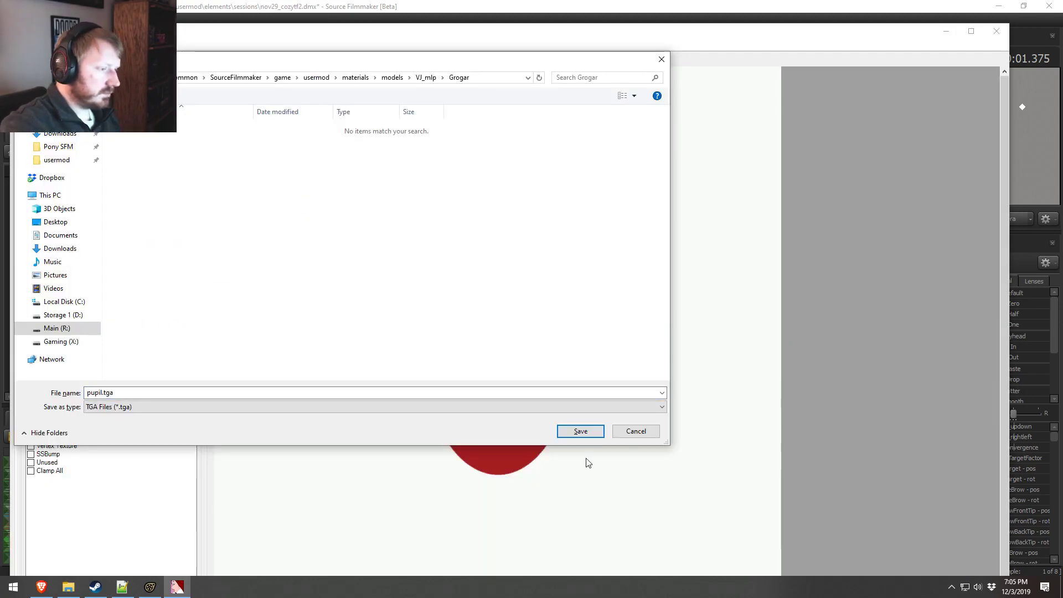
{"action": "left_click", "coordinate": [589, 434]}
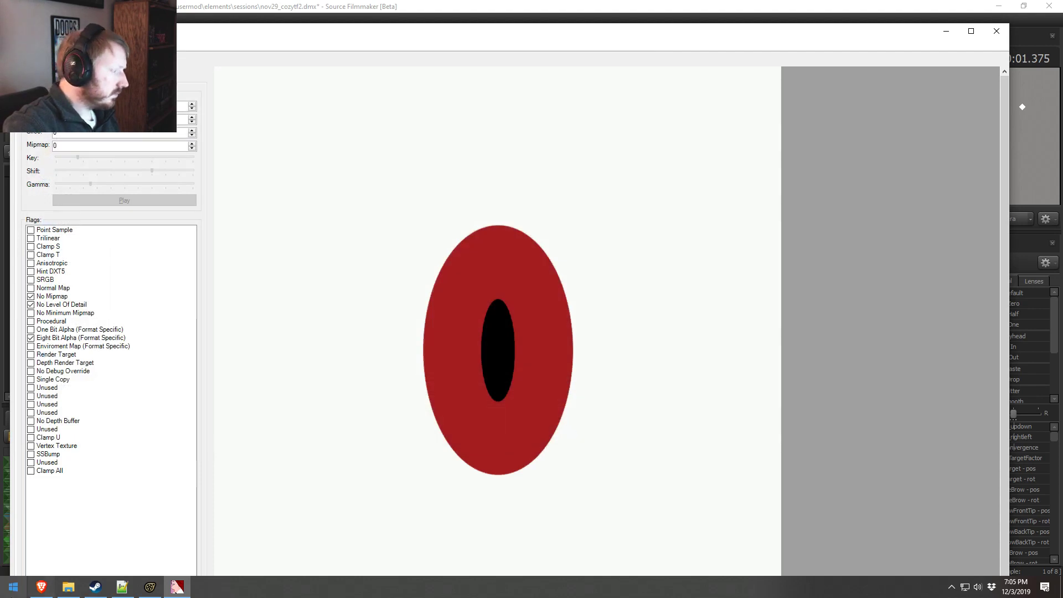
Step: Launch Photoshop and switch to the browser to view the paused Grogar reference video
{"action": "key", "text": "super"}
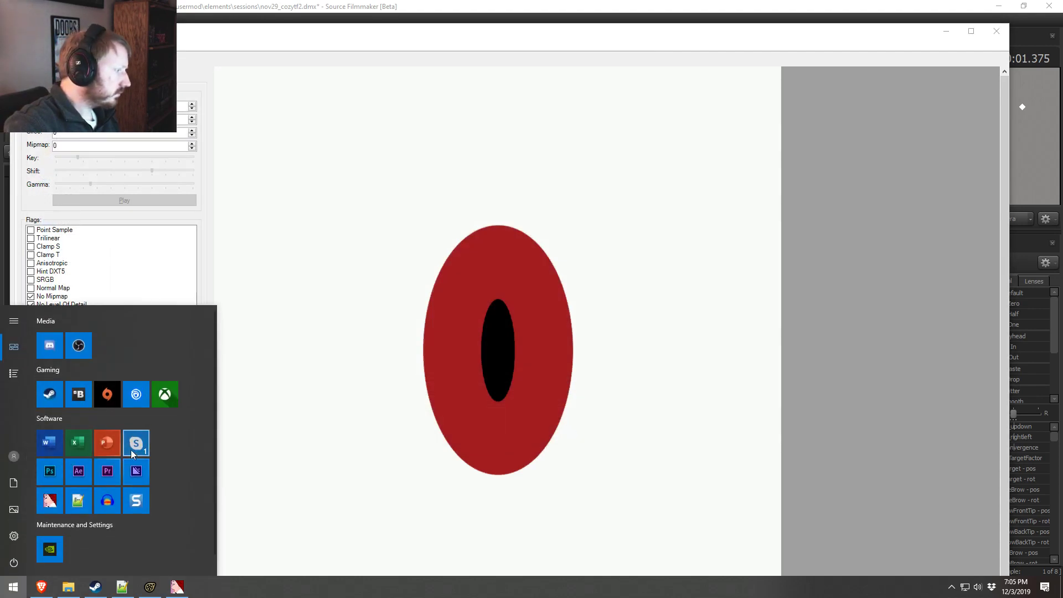
{"action": "left_click", "coordinate": [48, 470]}
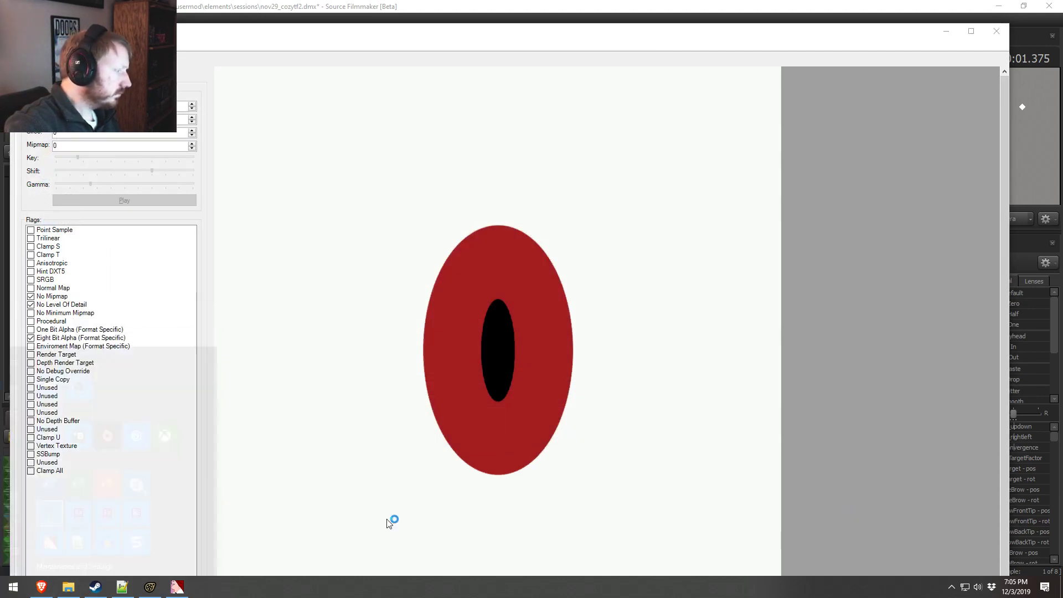
{"action": "left_click", "coordinate": [901, 40]}
{"action": "left_click", "coordinate": [1036, 107]}
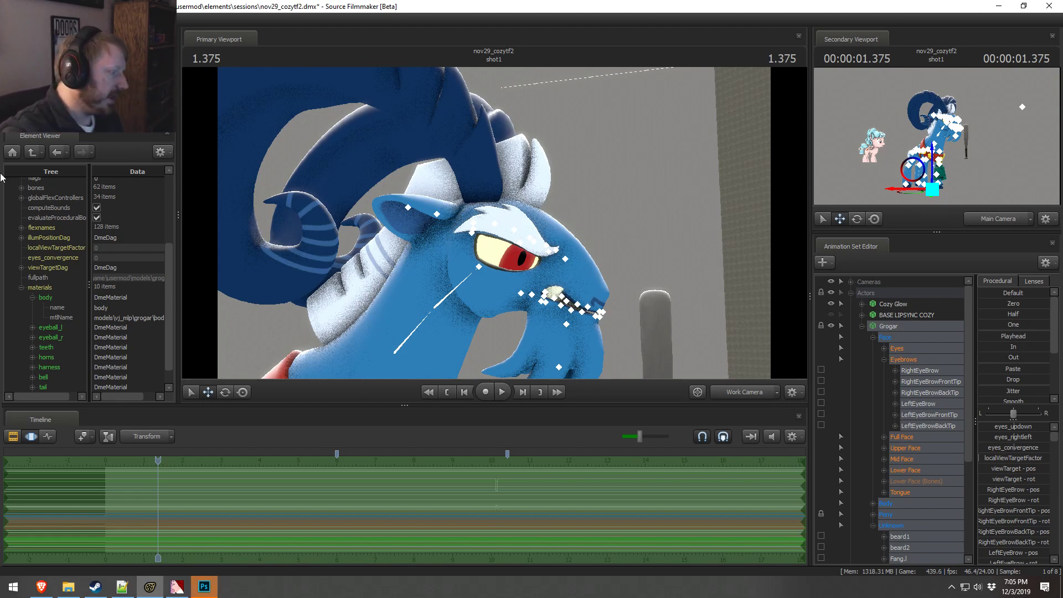
{"action": "left_click", "coordinate": [88, 557]}
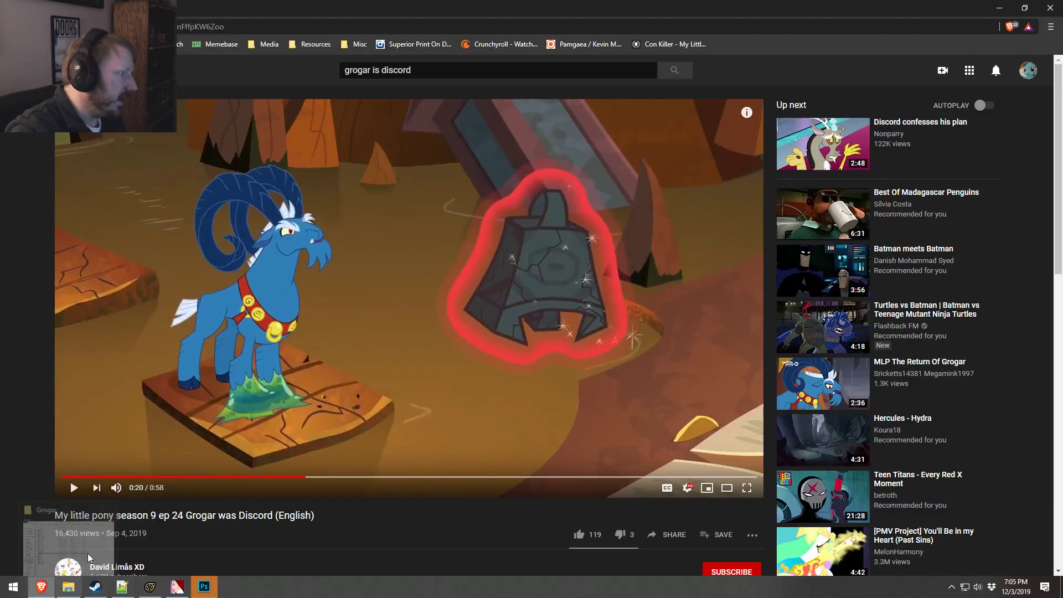
Step: Scrub and briefly play the reference video around 0:20 to examine Grogar's face and eye
{"action": "left_click_drag", "start_coordinate": [304, 477], "coordinate": [302, 477]}
{"action": "left_click", "coordinate": [302, 456]}
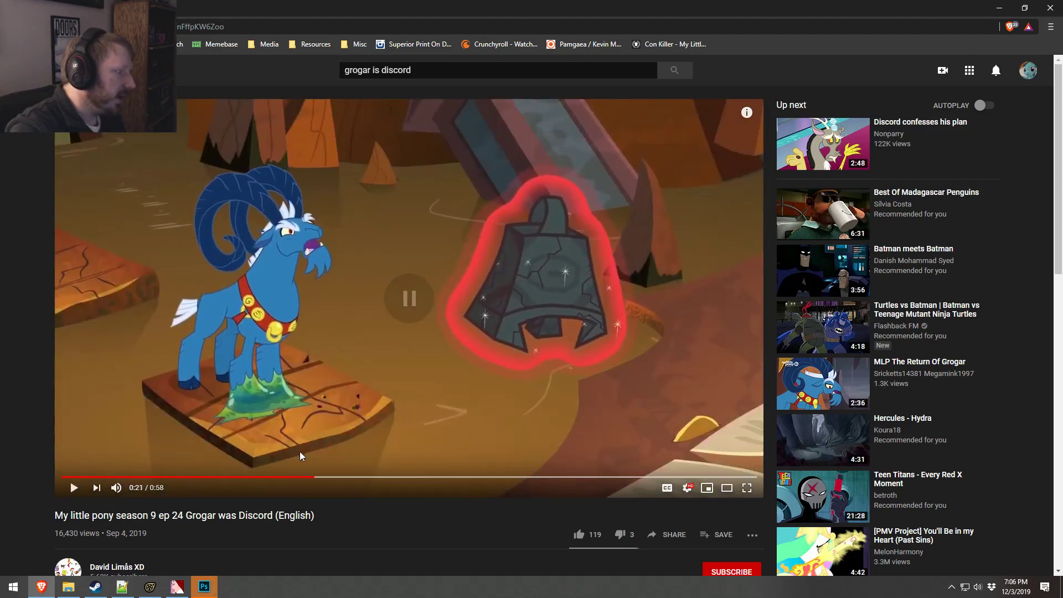
{"action": "left_click", "coordinate": [307, 477]}
{"action": "key", "text": "space"}
{"action": "key", "text": "space"}
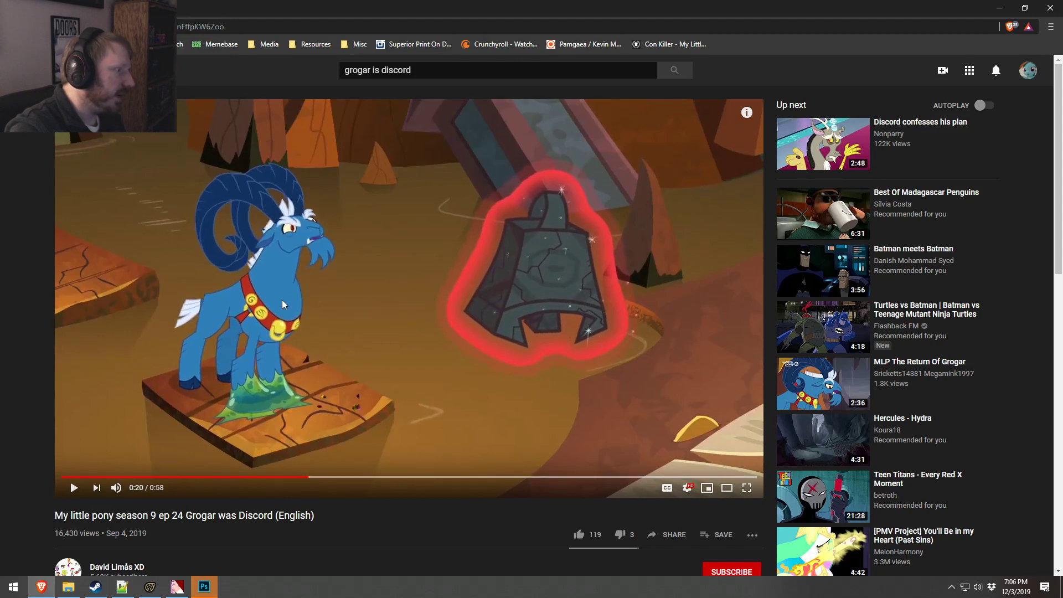
{"action": "key", "text": "space"}
{"action": "key", "text": "space"}
{"action": "left_click", "coordinate": [305, 477]}
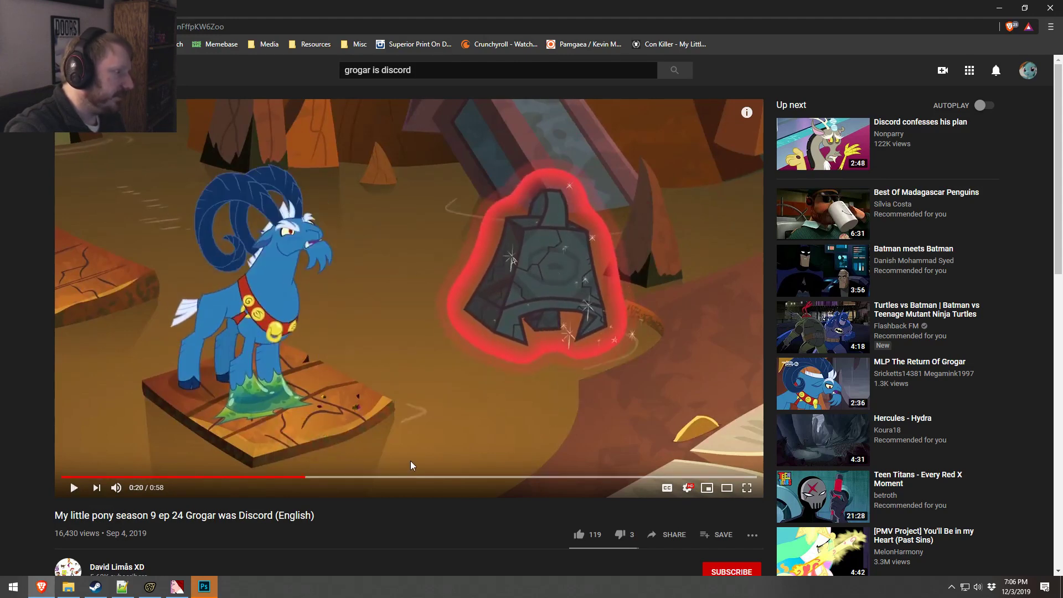
Step: Enlarge the reference video to theater mode and step through the moments around 0:20 to examine Grogar's iris and pupil size
{"action": "left_click", "coordinate": [727, 487]}
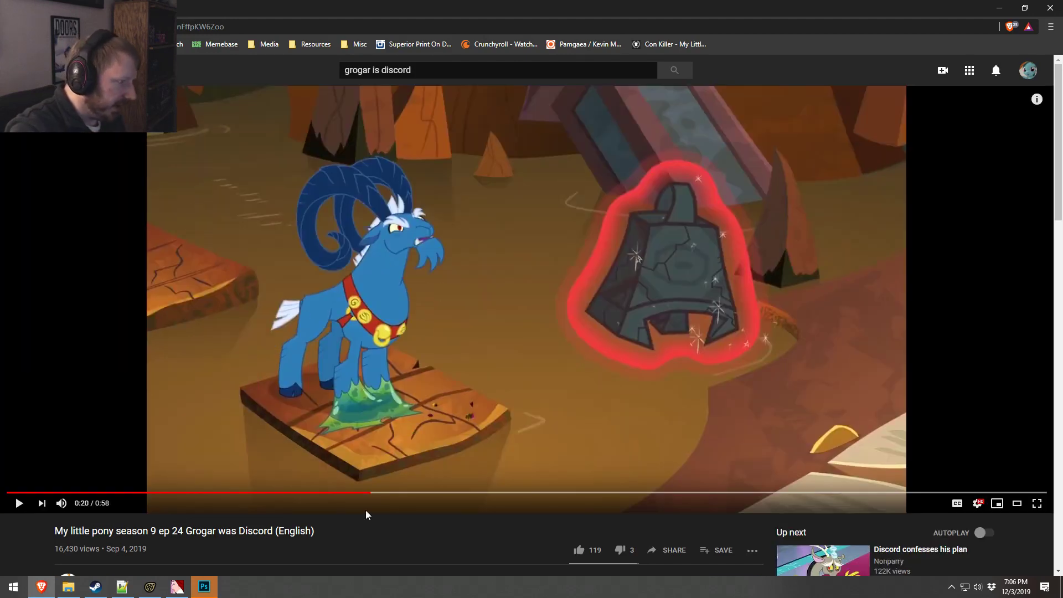
{"action": "left_click", "coordinate": [368, 493]}
{"action": "left_click", "coordinate": [369, 493]}
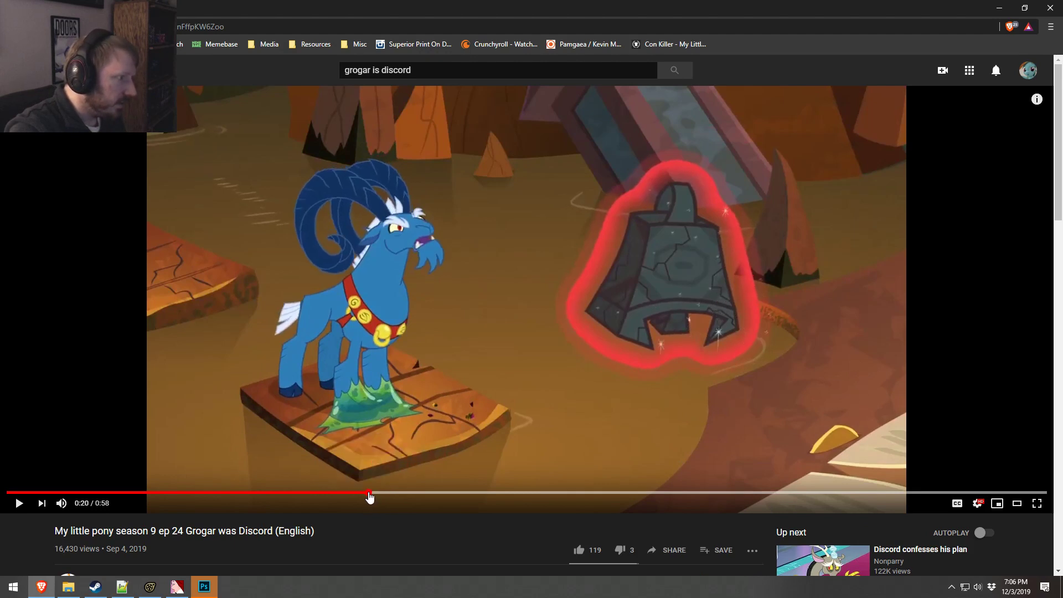
{"action": "left_click", "coordinate": [369, 493]}
{"action": "left_click", "coordinate": [371, 492]}
{"action": "left_click", "coordinate": [372, 493]}
{"action": "left_click", "coordinate": [373, 493]}
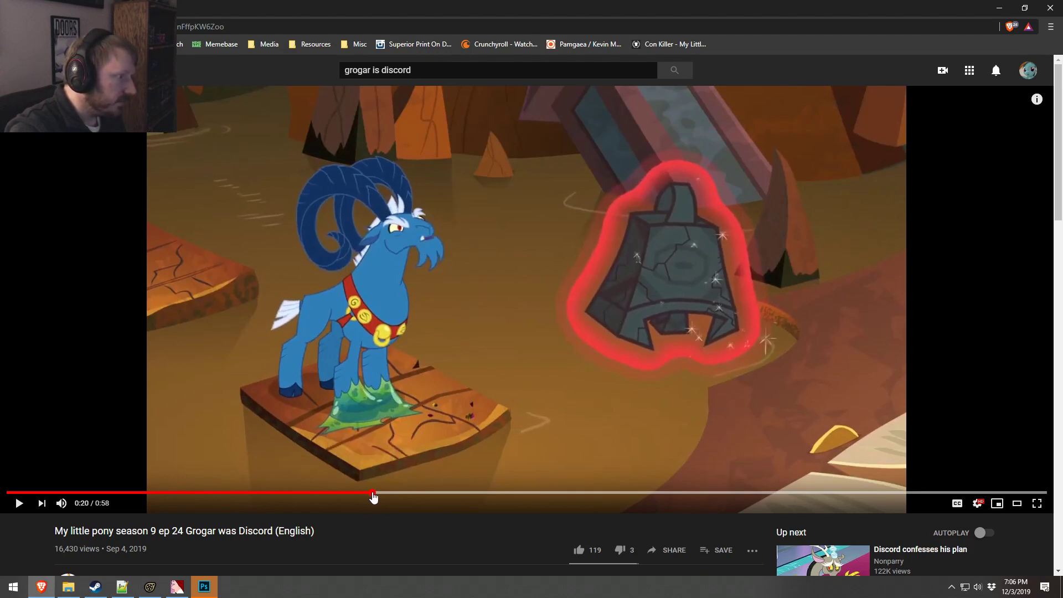
{"action": "left_click", "coordinate": [375, 492]}
{"action": "left_click", "coordinate": [376, 493]}
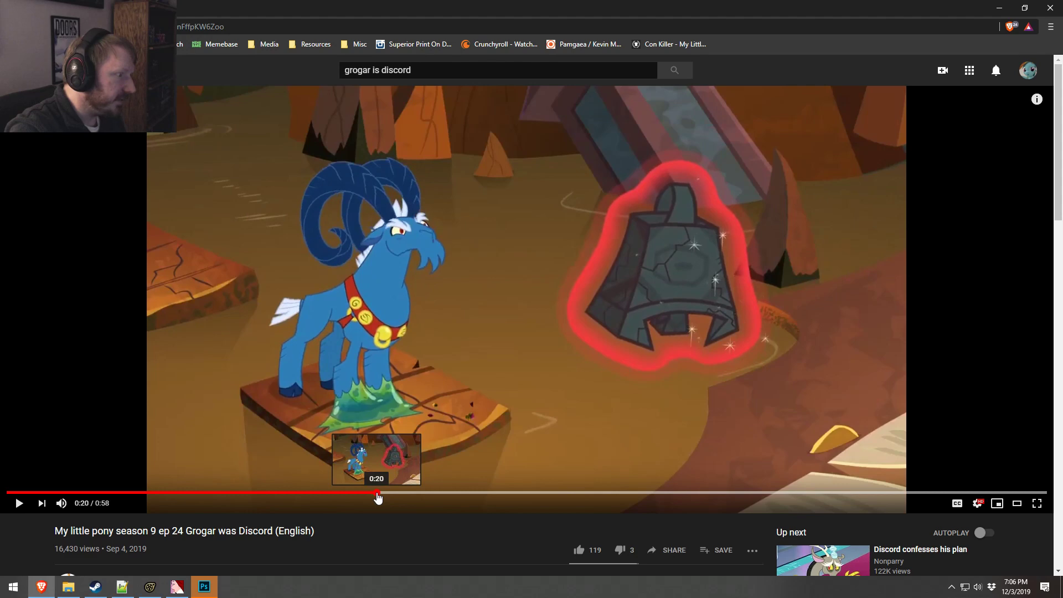
{"action": "left_click", "coordinate": [378, 492]}
{"action": "left_click", "coordinate": [380, 493]}
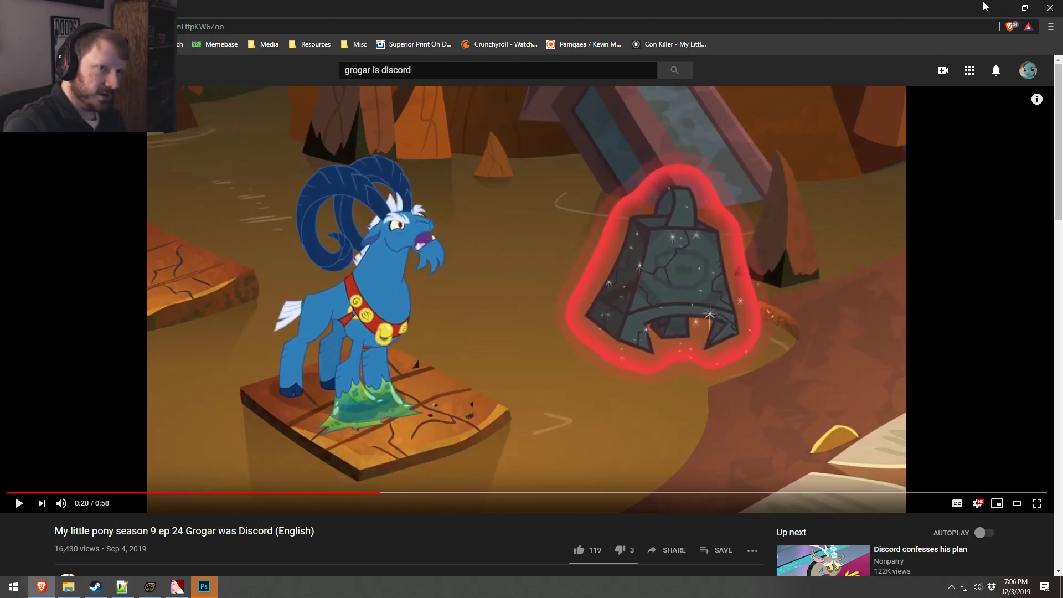
Step: Minimize the browser and compare Grogar's eye in the Source Filmmaker scene with the pupil texture in the texture viewer
{"action": "left_click", "coordinate": [999, 8]}
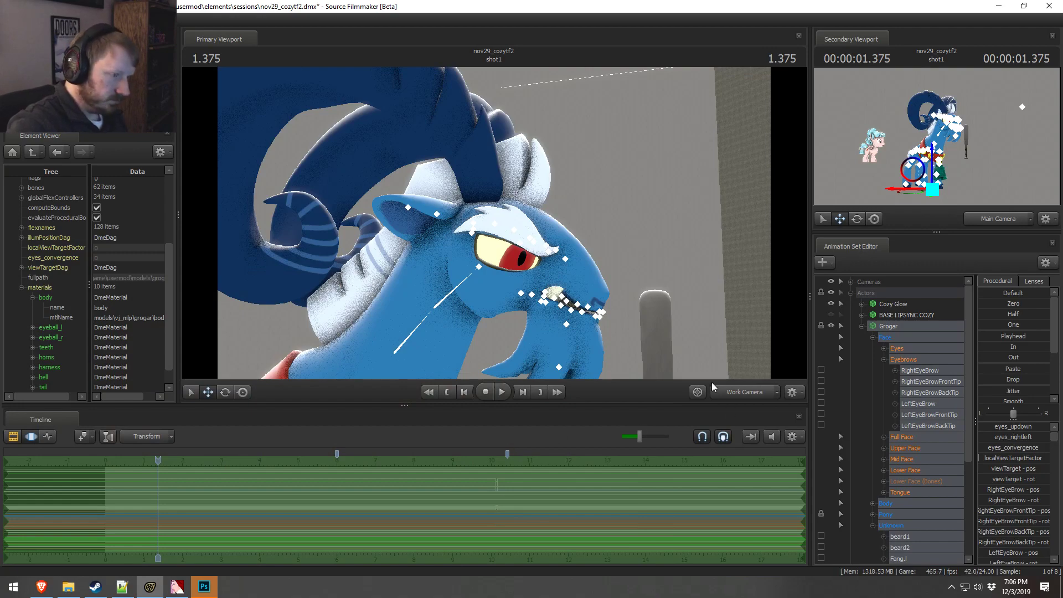
{"action": "key", "text": "alt+Tab"}
{"action": "key", "text": "alt+Tab"}
{"action": "key", "text": "alt+Tab"}
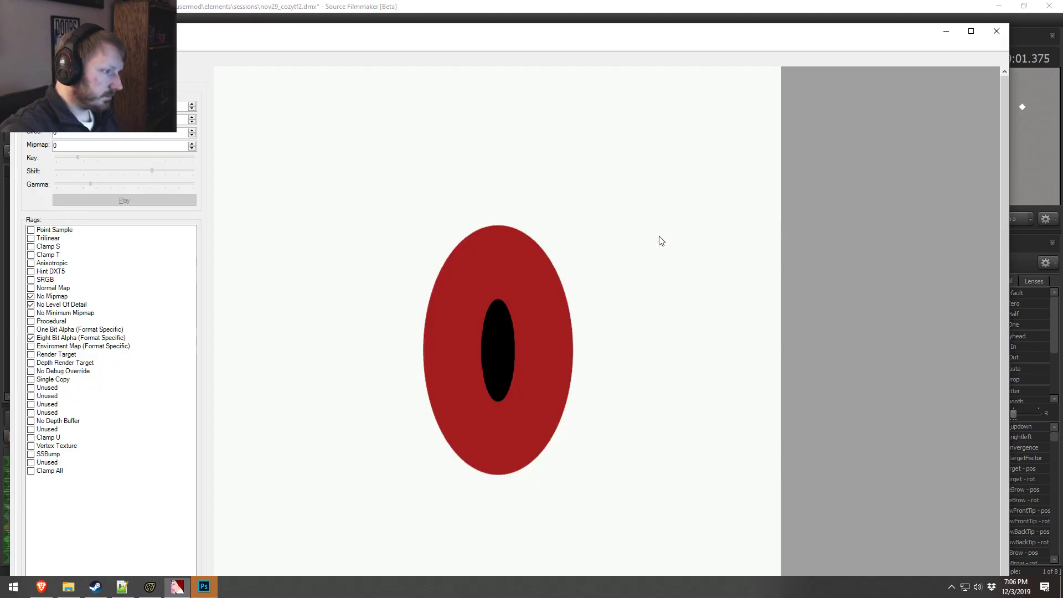
Step: Switch to File Explorer and open the exported pupil.tga in Photoshop
{"action": "left_click", "coordinate": [204, 586]}
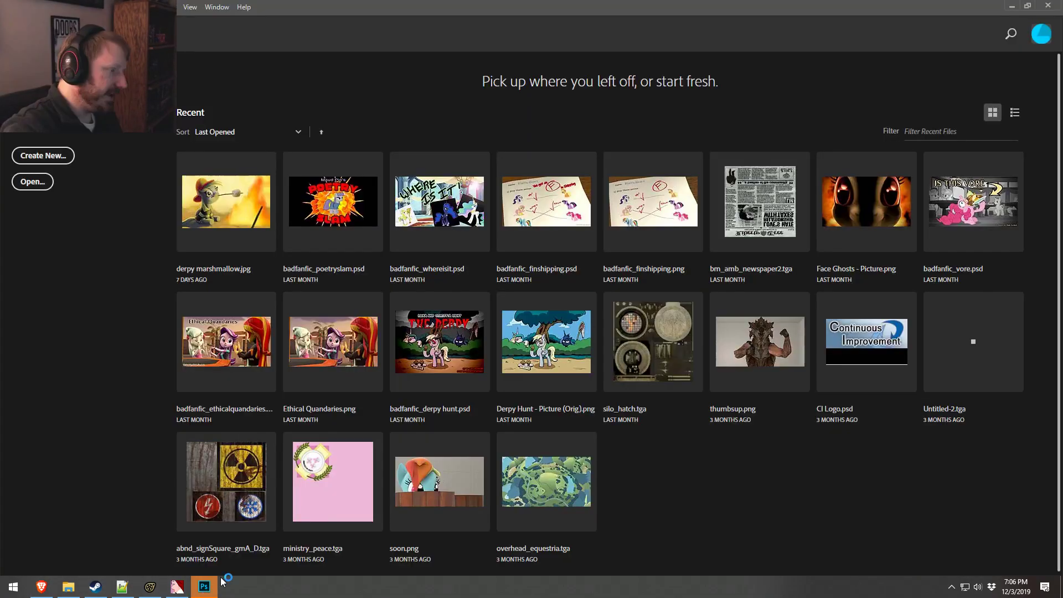
{"action": "left_click", "coordinate": [178, 586]}
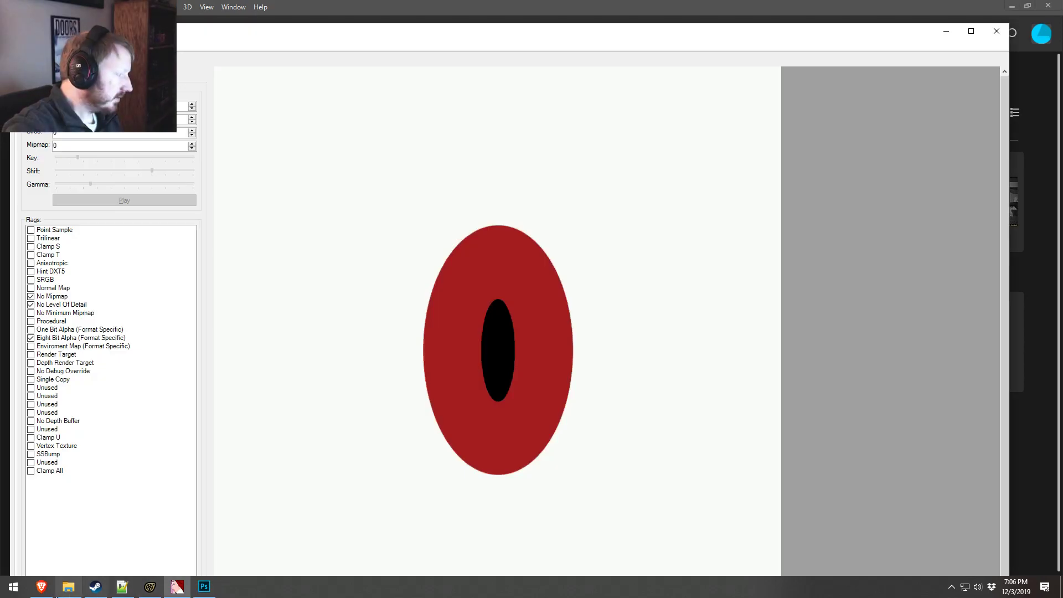
{"action": "left_click", "coordinate": [68, 586]}
{"action": "double_click", "coordinate": [443, 342]}
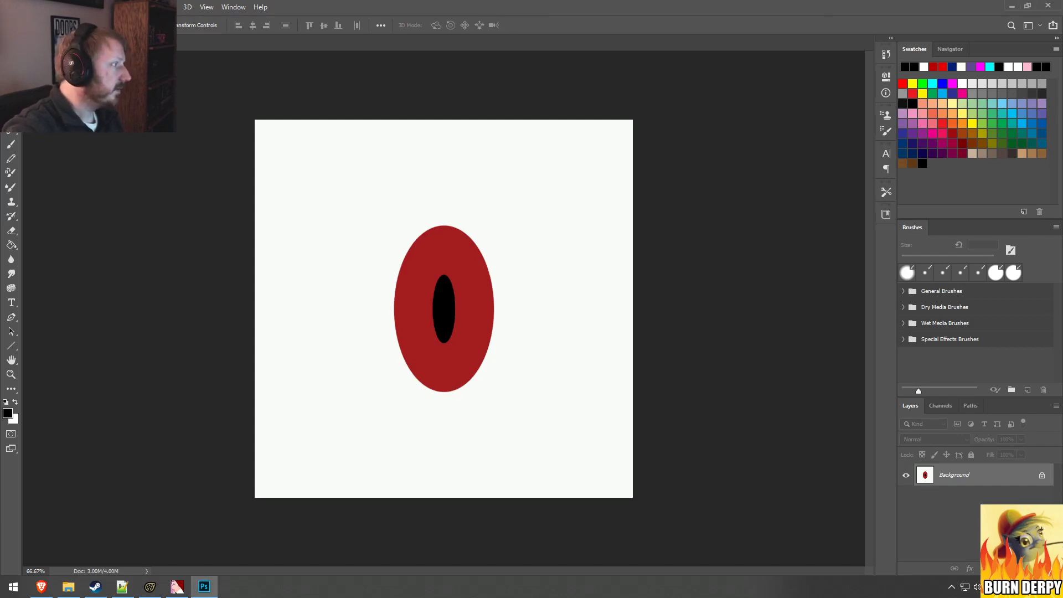
Step: Select the whole canvas, convert the pupil texture's background into a regular layer, and add an empty layer beneath it
{"action": "key", "text": "m"}
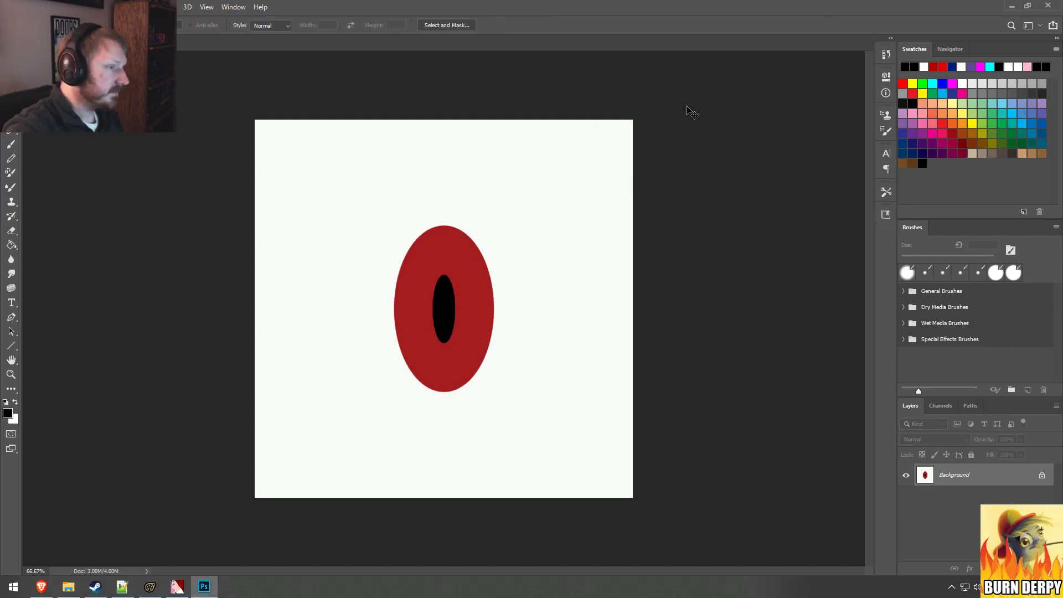
{"action": "key", "text": "ctrl+a"}
{"action": "right_click", "coordinate": [975, 481]}
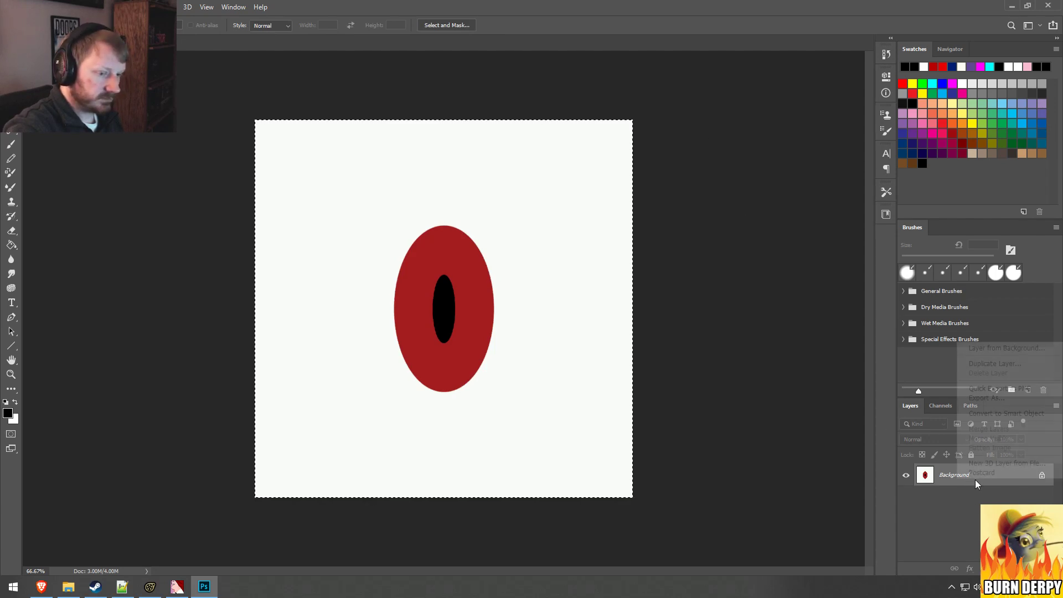
{"action": "left_click", "coordinate": [976, 349]}
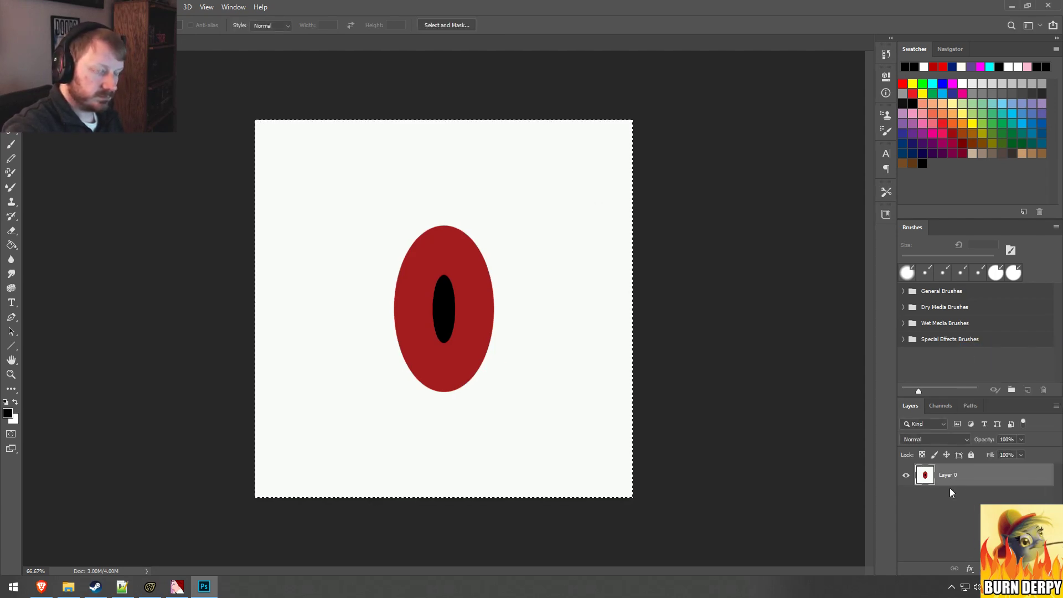
{"action": "right_click", "coordinate": [973, 482]}
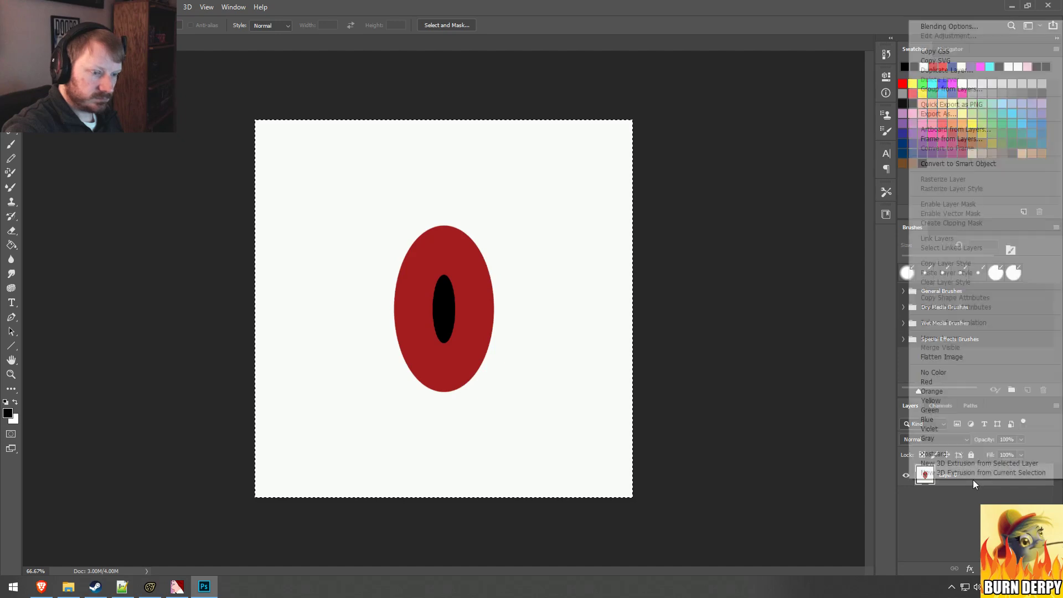
{"action": "left_click", "coordinate": [947, 525]}
{"action": "key", "text": "ctrl+shift+n"}
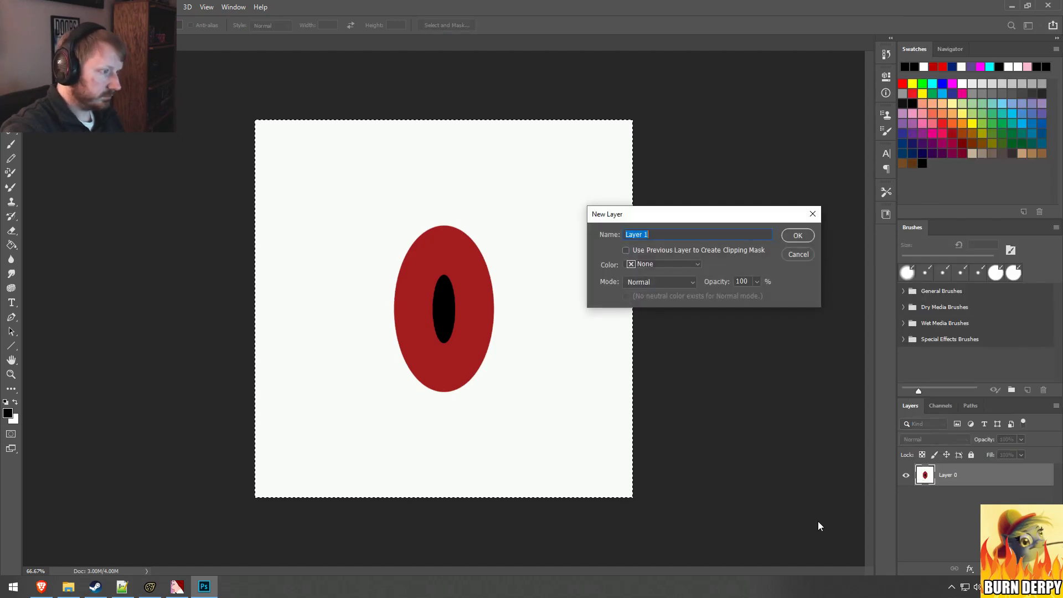
{"action": "key", "text": "Return"}
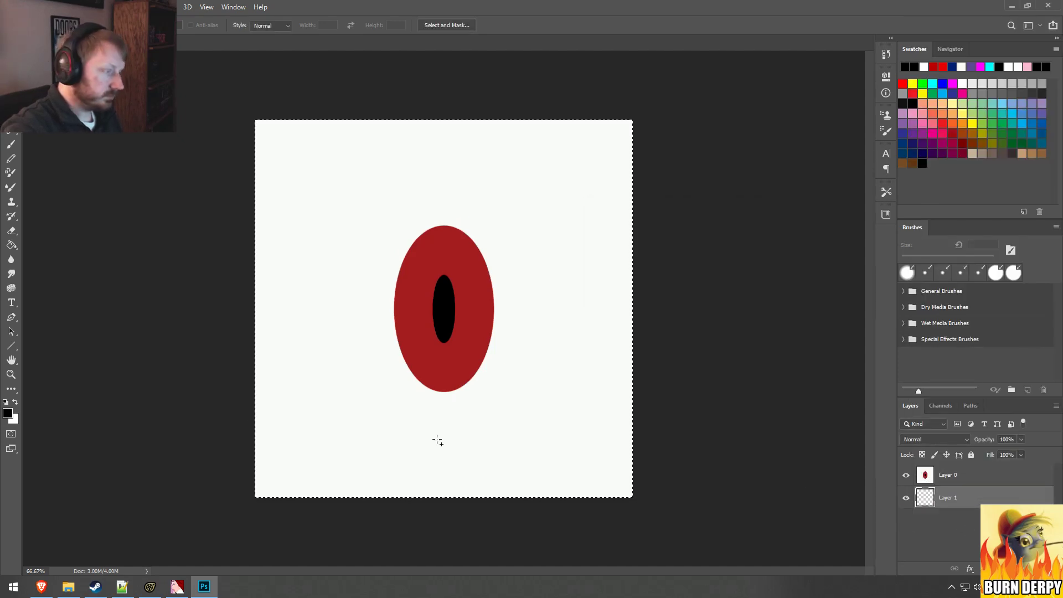
Step: Fill the lower layer with the off-white color sampled around the red iris using the Paint Bucket, and reselect the pupil layer
{"action": "left_click", "coordinate": [15, 402]}
{"action": "left_click", "coordinate": [11, 244]}
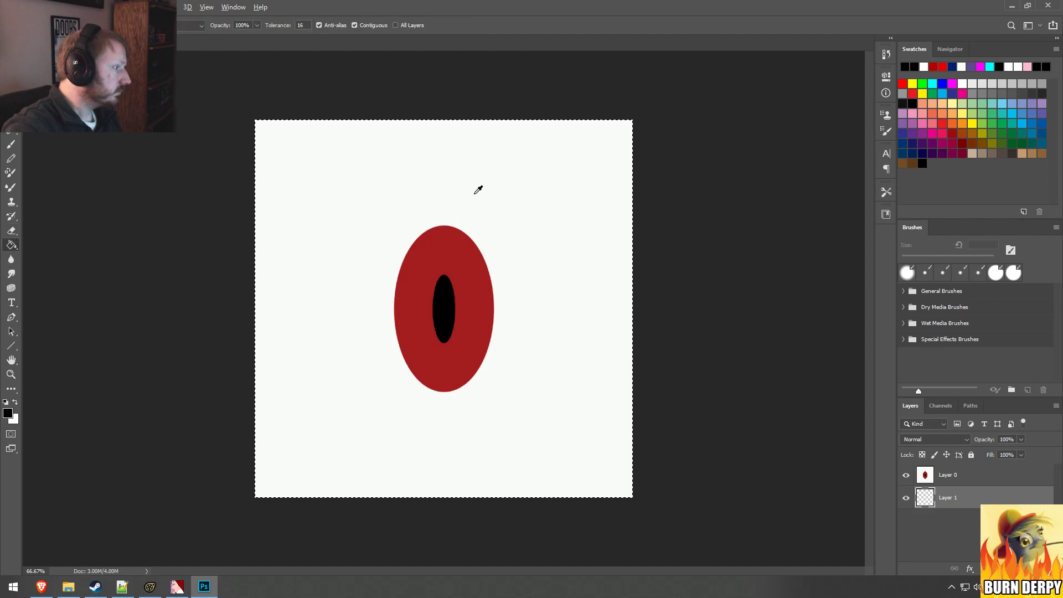
{"action": "left_click", "coordinate": [496, 195]}
{"action": "left_click", "coordinate": [978, 473]}
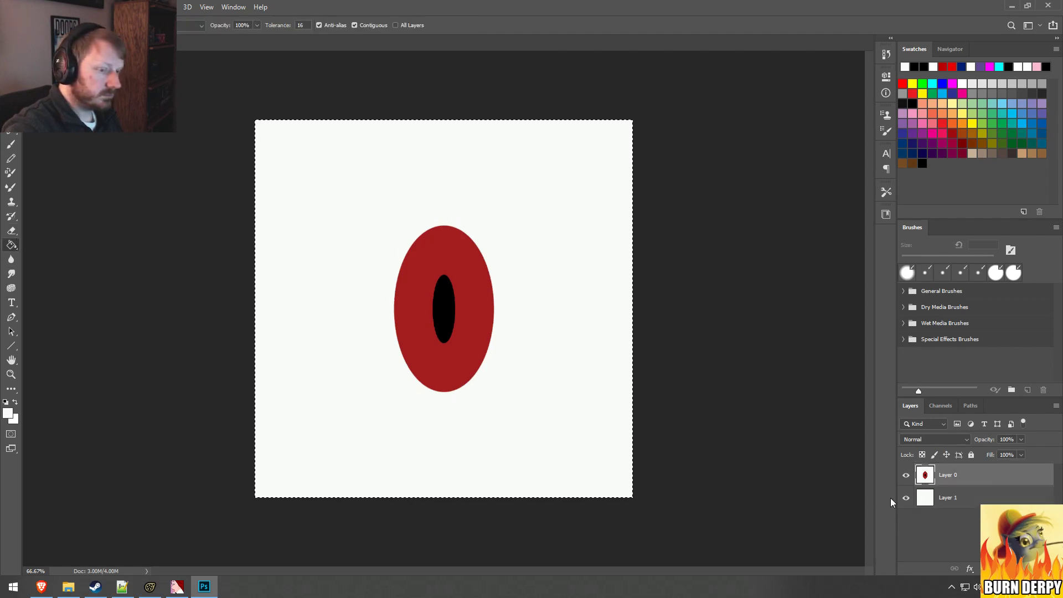
Step: Try scaling the pupil layer down proportionally around its center to about 50%
{"action": "key", "text": "v"}
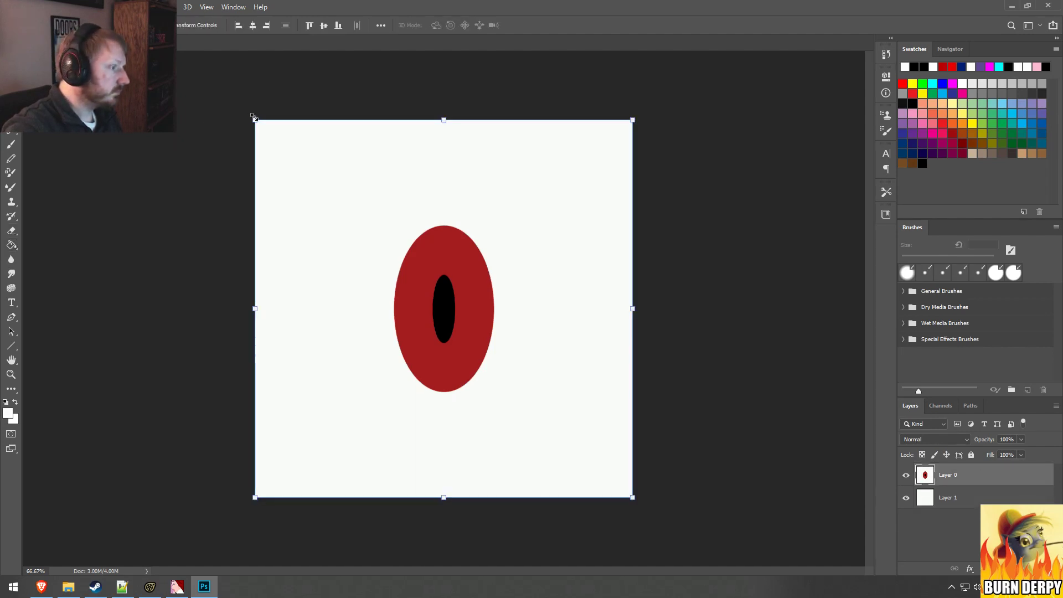
{"action": "left_click_drag", "start_coordinate": [253, 118], "coordinate": [263, 129]}
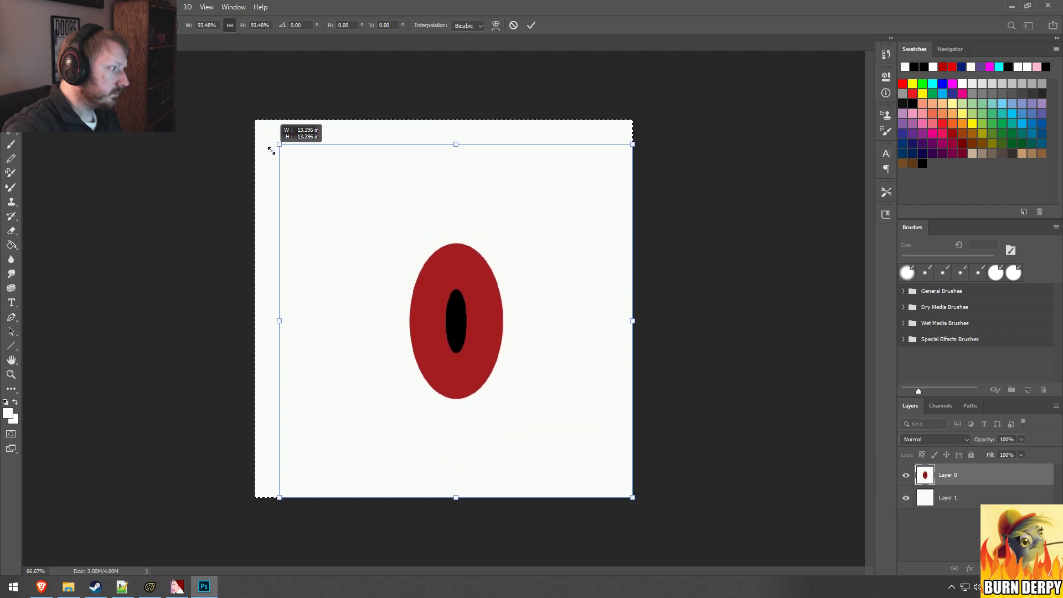
{"action": "left_click_drag", "start_coordinate": [281, 166], "coordinate": [232, 330]}
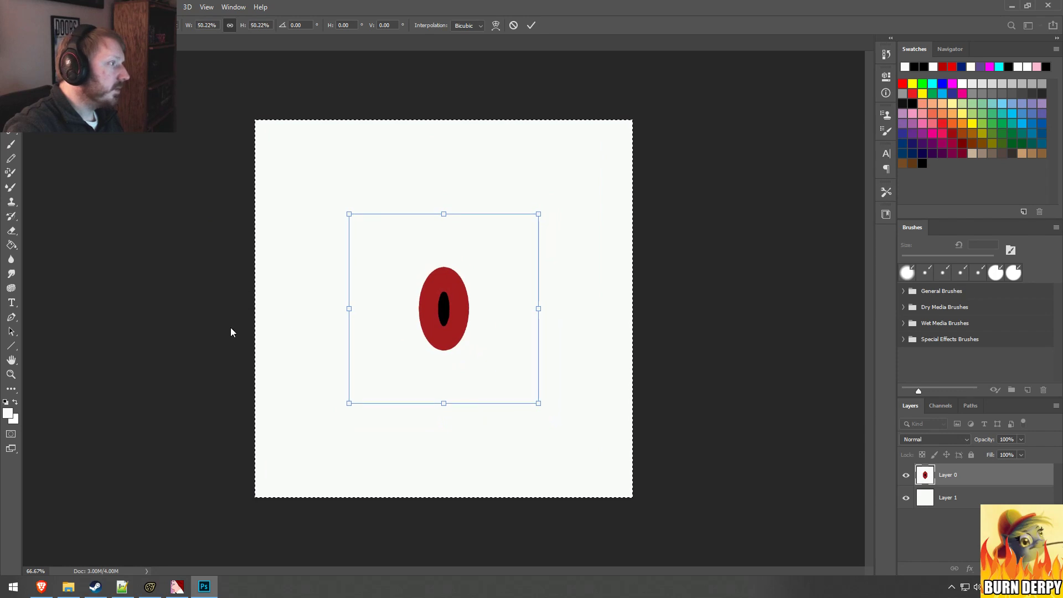
Step: Switch to Source Filmmaker to compare Grogar's eye in the scene with the resized pupil
{"action": "key", "text": "alt+Tab"}
{"action": "key", "text": "alt+Tab"}
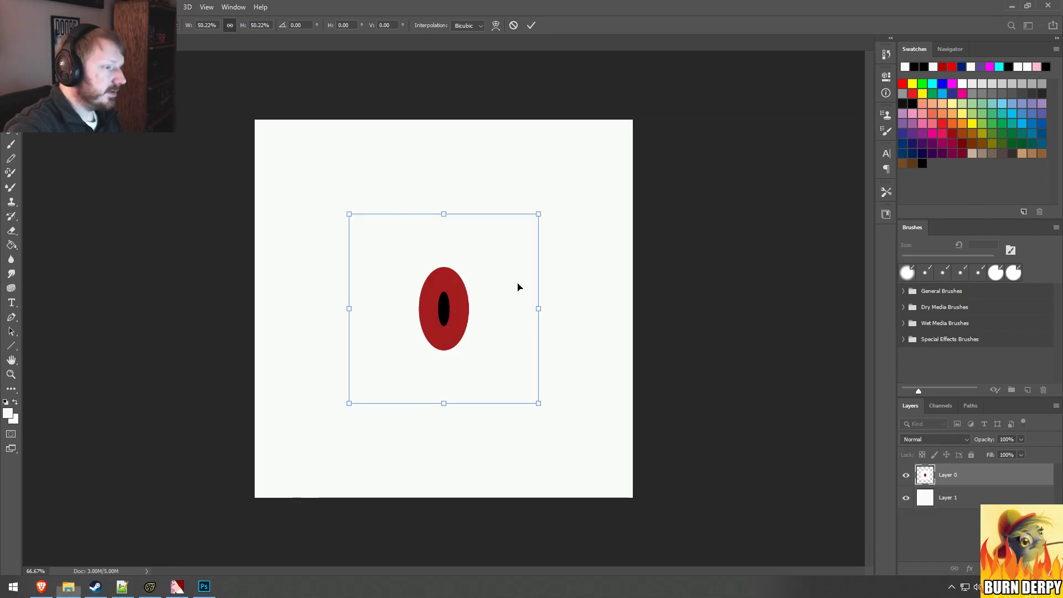
{"action": "key", "text": "alt+Tab"}
{"action": "key", "text": "Tab"}
{"action": "key", "text": "Tab"}
{"action": "key", "text": "alt+Tab"}
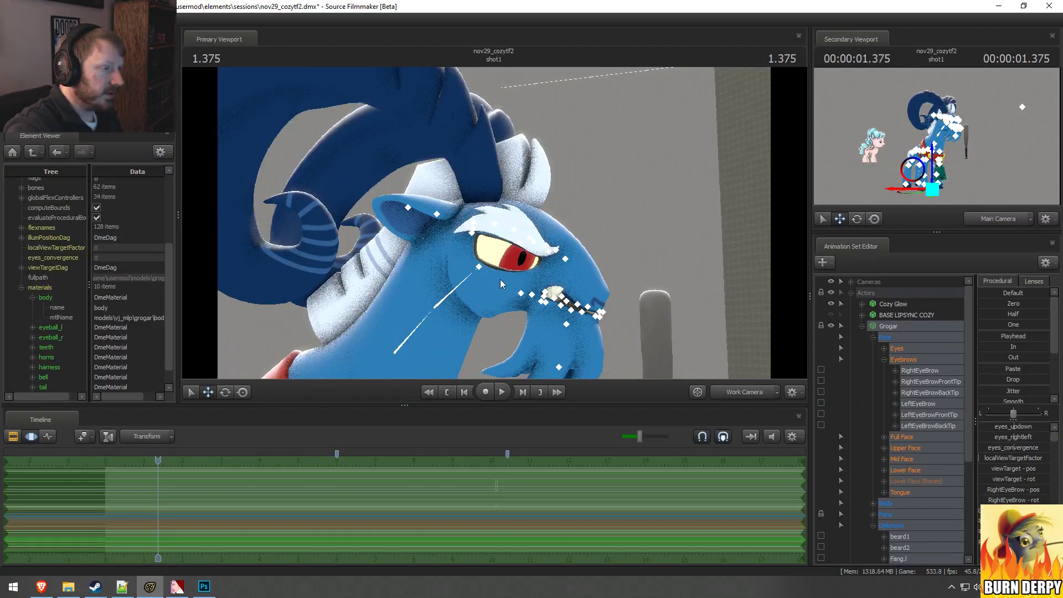
Step: Return to Photoshop, undo the last scaling, and scale the pupil layer proportionally around its center to about 60%
{"action": "key", "text": "alt+Tab"}
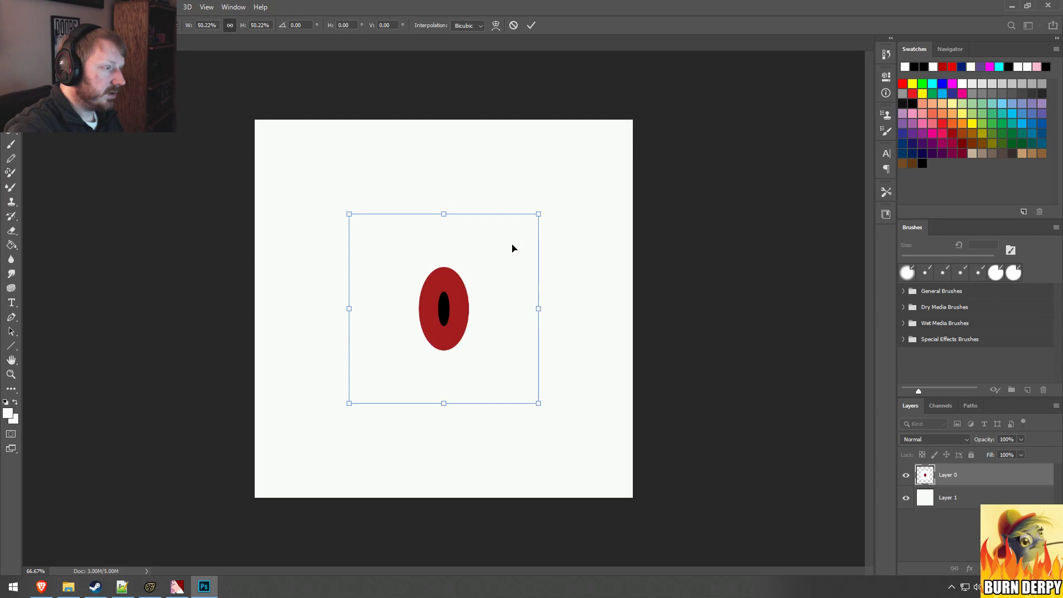
{"action": "key", "text": "ctrl+z"}
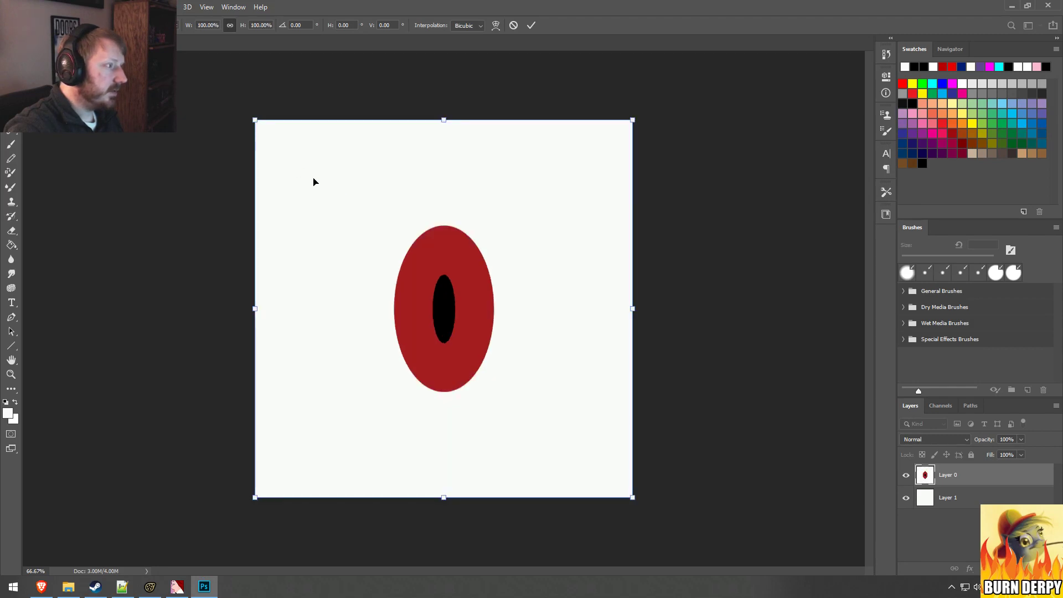
{"action": "left_click_drag", "start_coordinate": [256, 120], "coordinate": [305, 223], "text": "alt"}
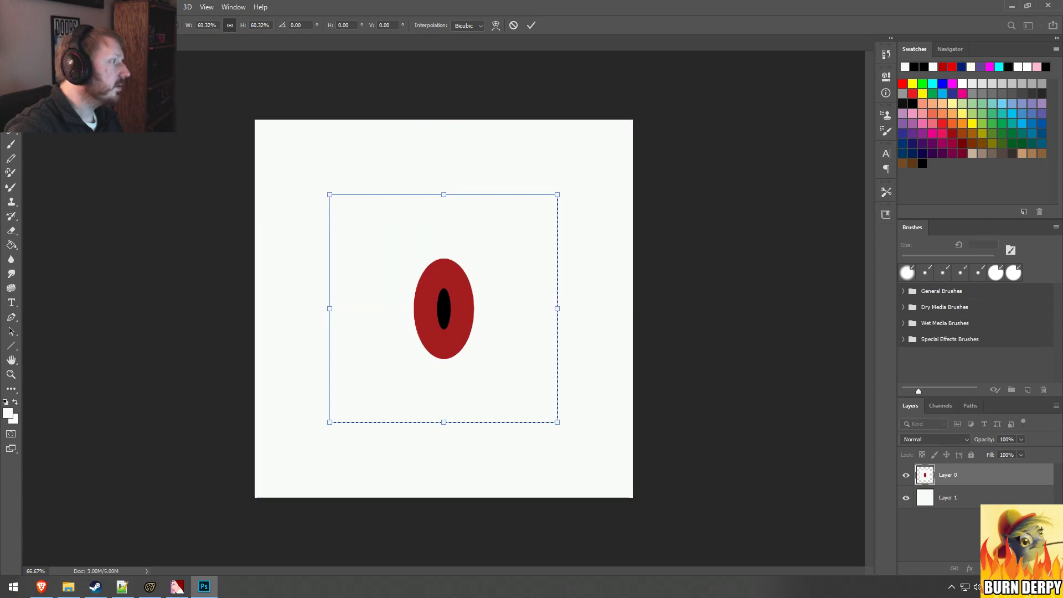
Step: Apply the transformation and save the texture as a 32 bits/pixel Targa file named pupil_small.tga in the Grogar folder
{"action": "left_click", "coordinate": [27, 7]}
{"action": "left_click", "coordinate": [54, 131]}
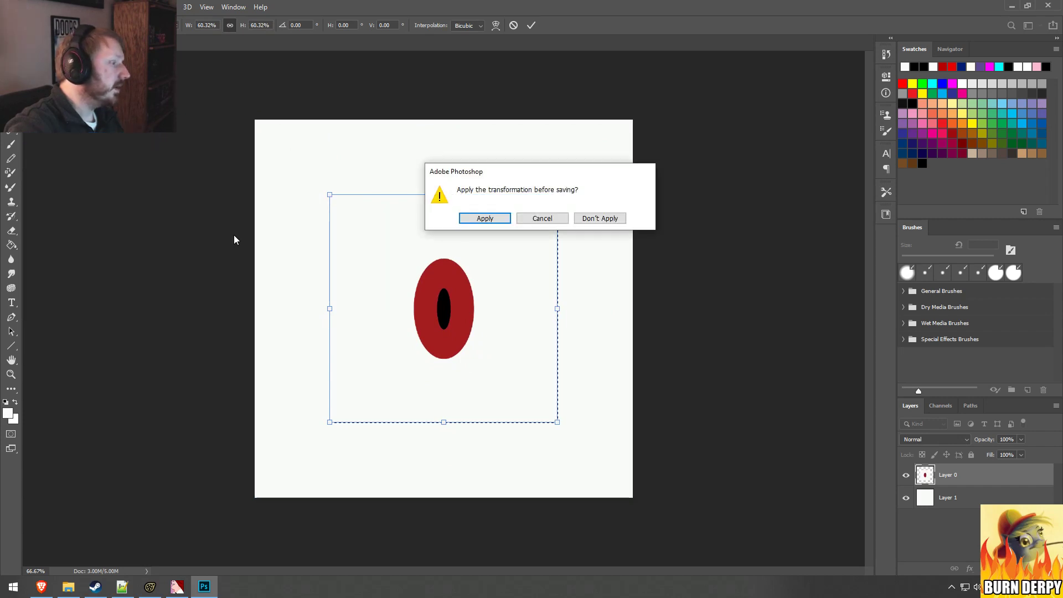
{"action": "left_click", "coordinate": [493, 218]}
{"action": "left_click", "coordinate": [387, 460]}
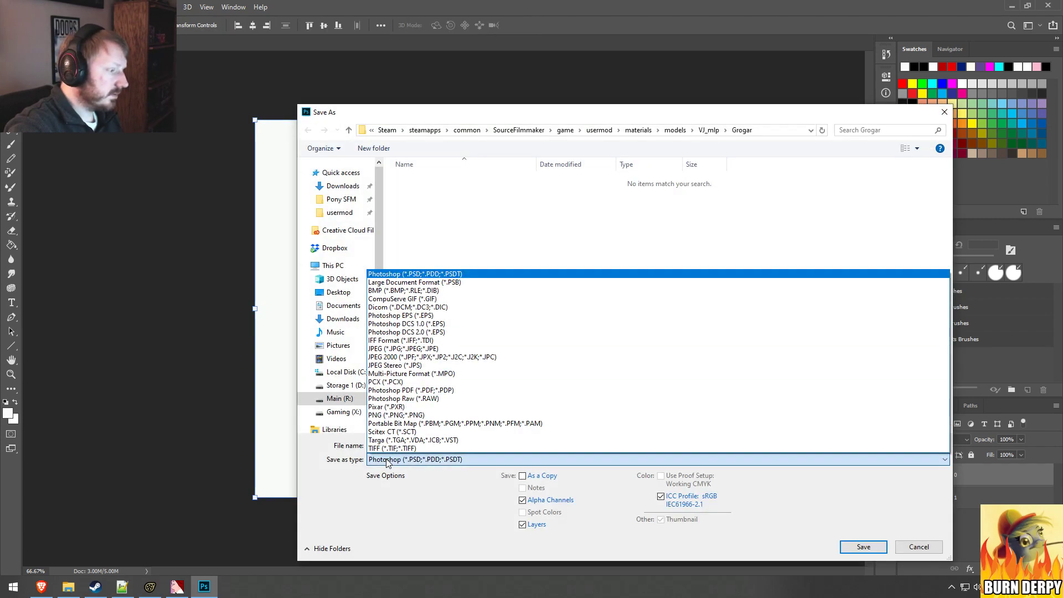
{"action": "left_click", "coordinate": [412, 440]}
{"action": "left_click", "coordinate": [423, 180]}
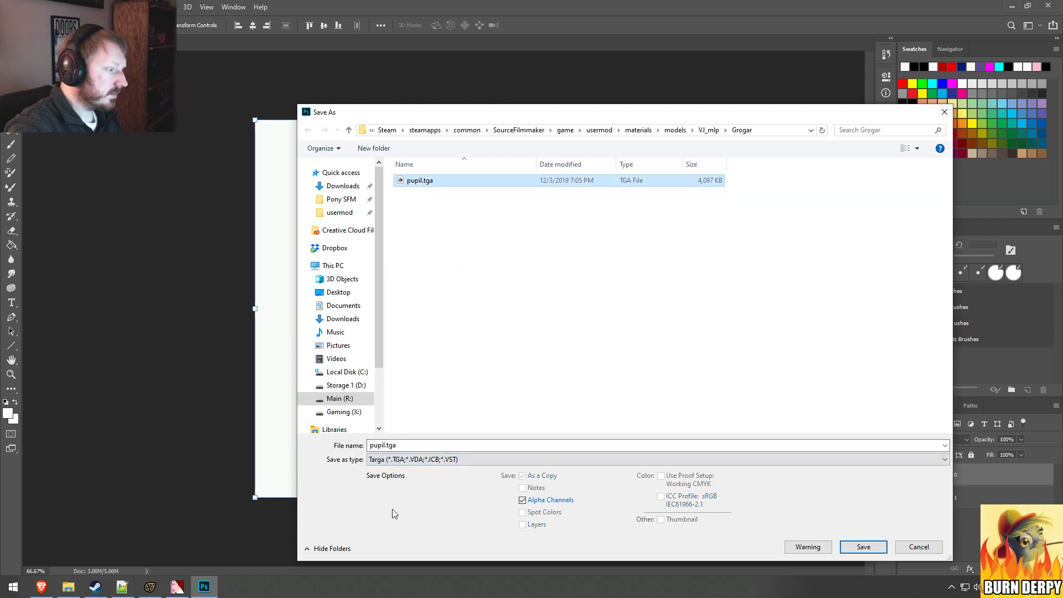
{"action": "left_click", "coordinate": [386, 445]}
{"action": "left_click", "coordinate": [386, 445]}
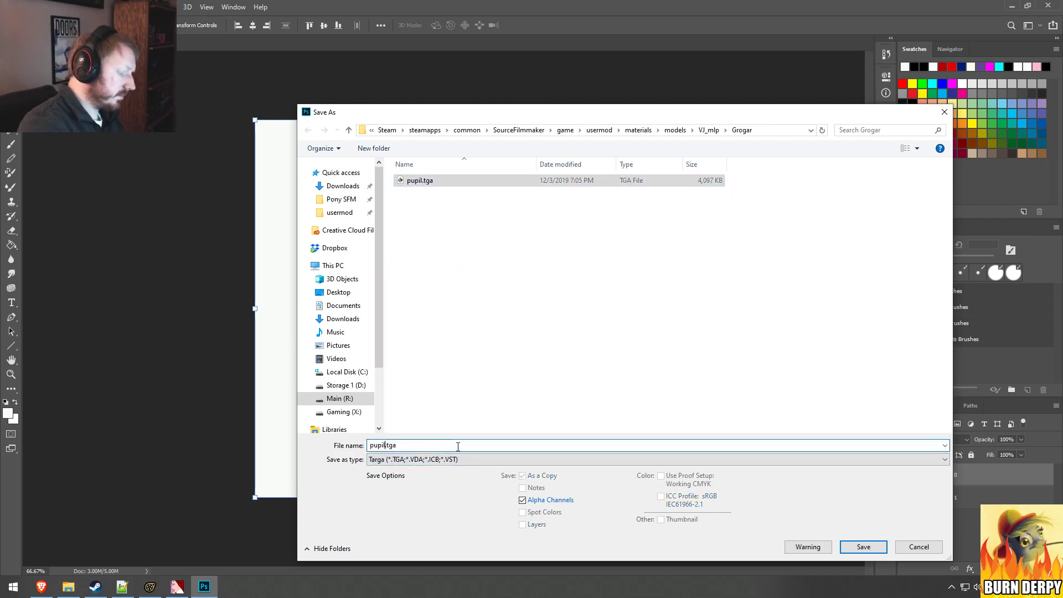
{"action": "type", "text": "_small"}
{"action": "key", "text": "Return"}
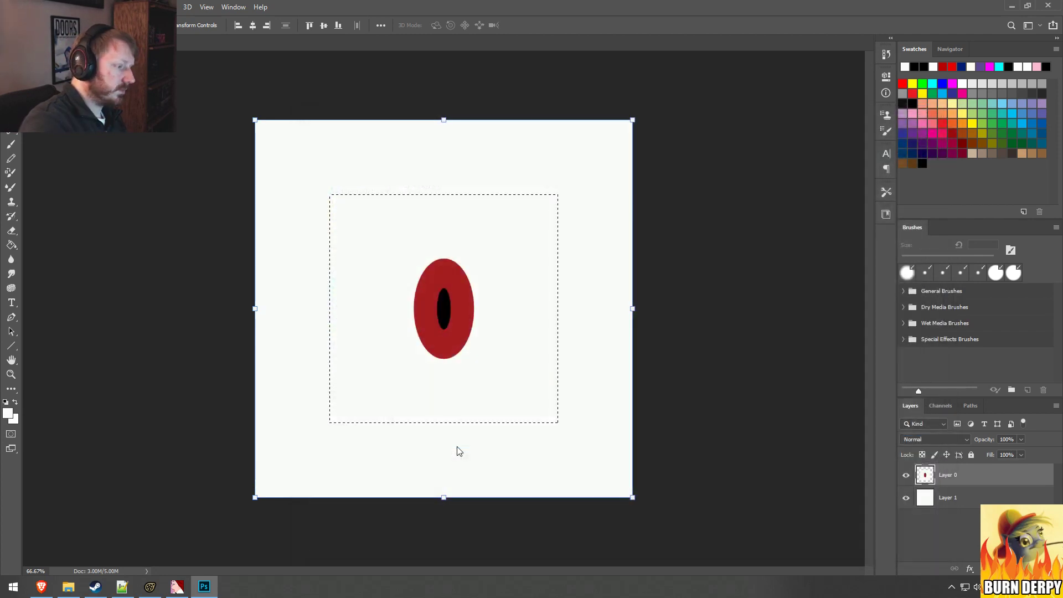
{"action": "left_click", "coordinate": [570, 195]}
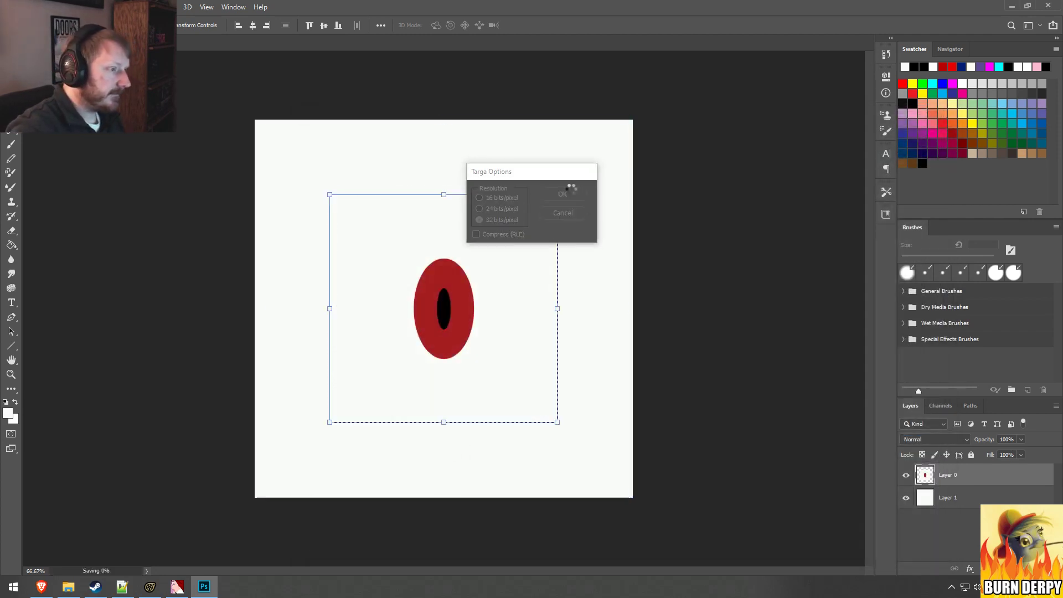
Step: Switch to VTFEdit, import pupil_small.tga with the current VTF options, and enable the No Mipmap and No Level Of Detail flags
{"action": "left_click", "coordinate": [173, 584]}
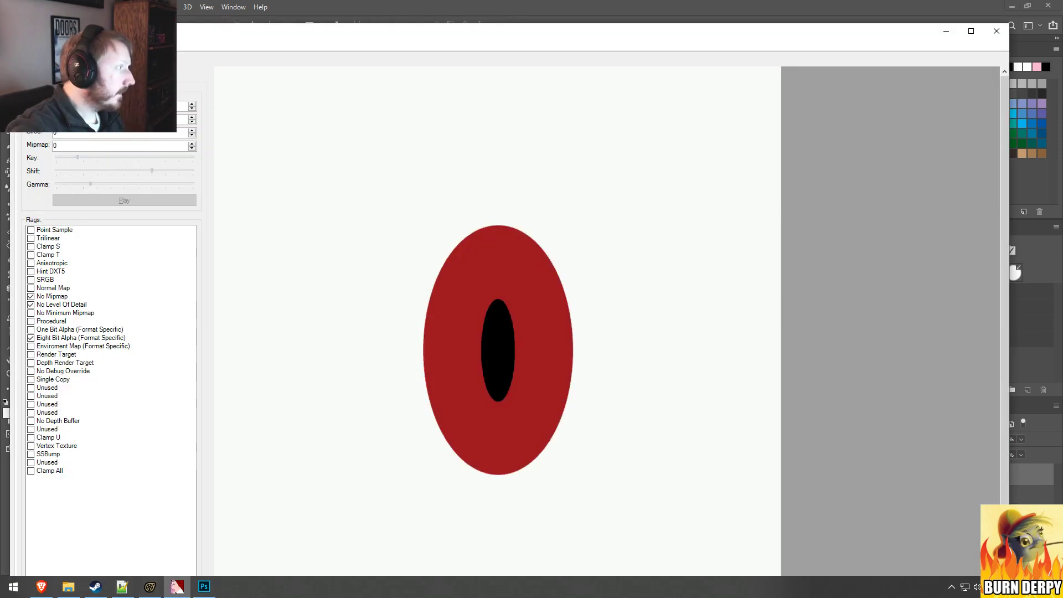
{"action": "left_click", "coordinate": [21, 46]}
{"action": "left_click", "coordinate": [76, 116]}
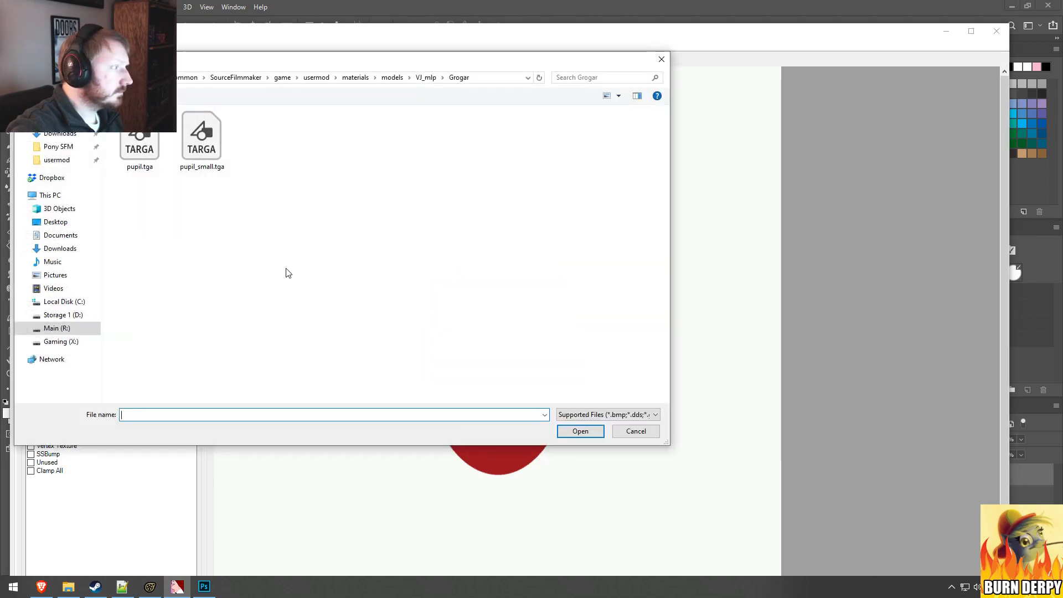
{"action": "double_click", "coordinate": [209, 154]}
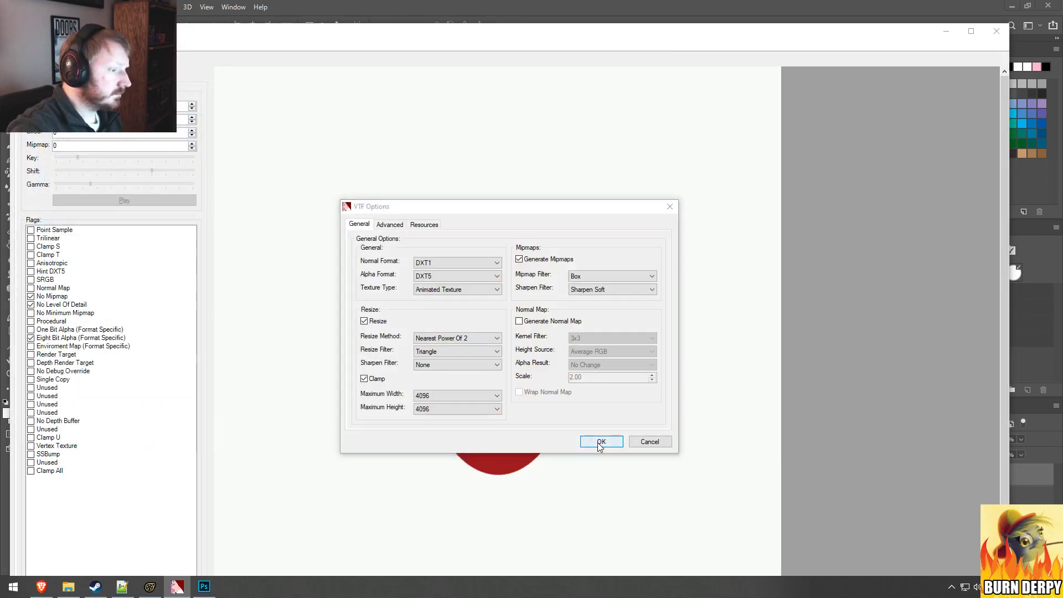
{"action": "left_click", "coordinate": [601, 442]}
{"action": "left_click", "coordinate": [31, 297]}
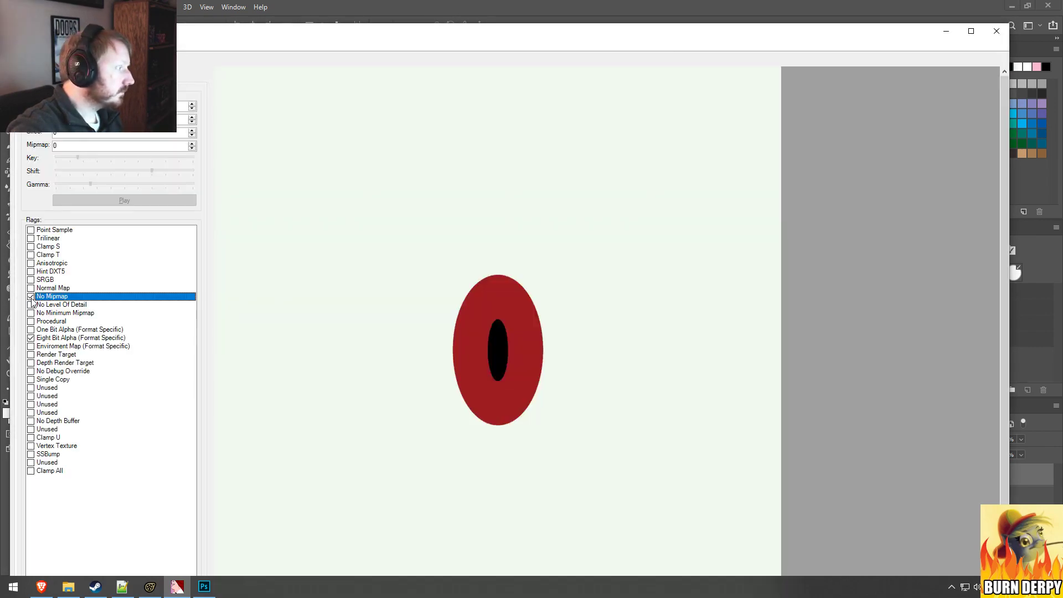
{"action": "left_click", "coordinate": [31, 305]}
Step: Save the imported texture as pupil_small.vtf in the Grogar materials folder and close VTFEdit
{"action": "left_click", "coordinate": [21, 45]}
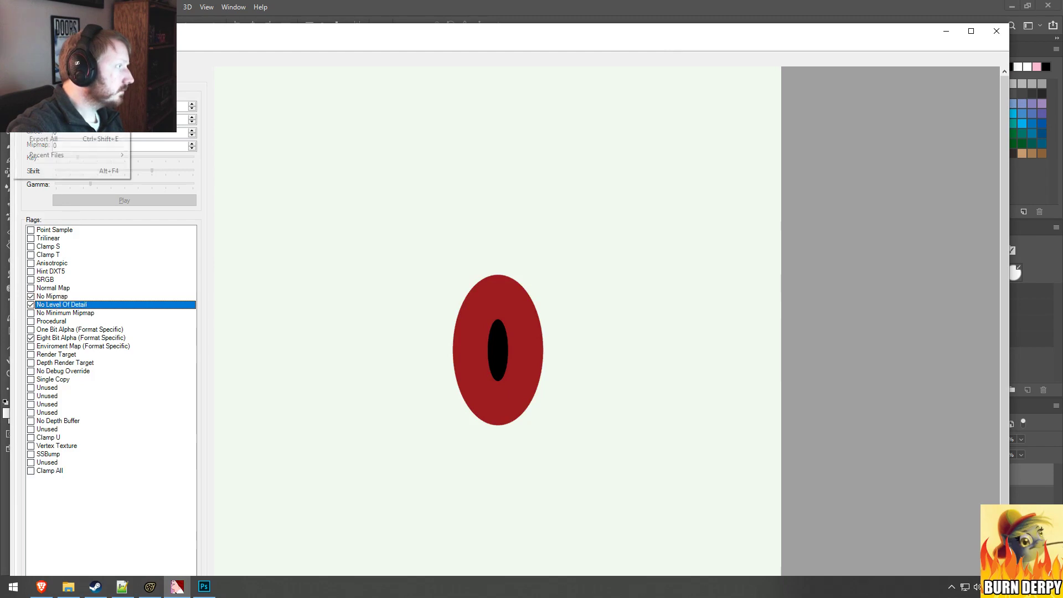
{"action": "left_click", "coordinate": [40, 112]}
{"action": "left_click", "coordinate": [21, 46]}
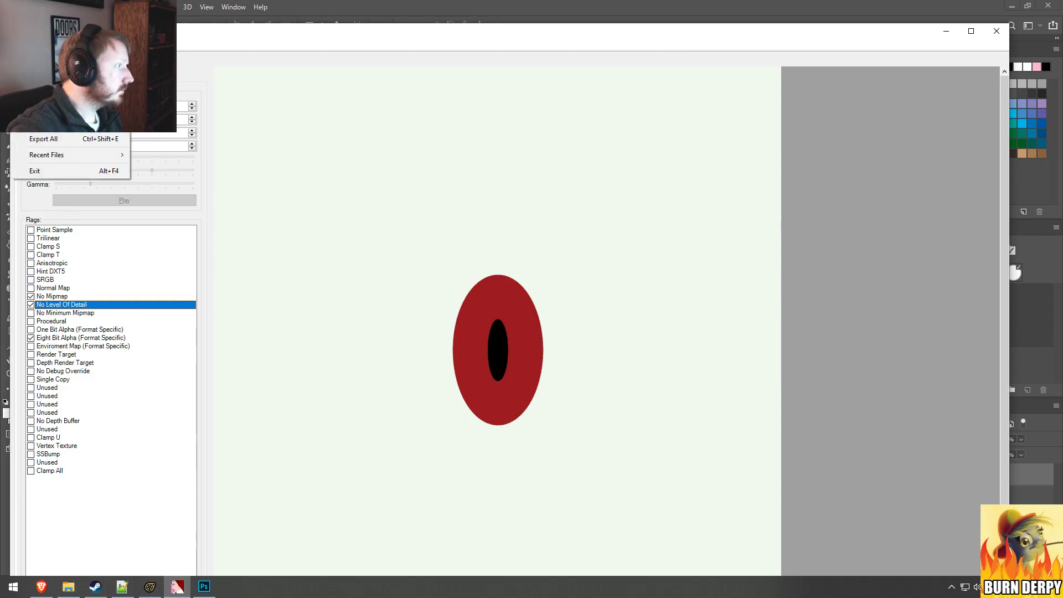
{"action": "left_click", "coordinate": [45, 98]}
{"action": "left_click", "coordinate": [495, 157]}
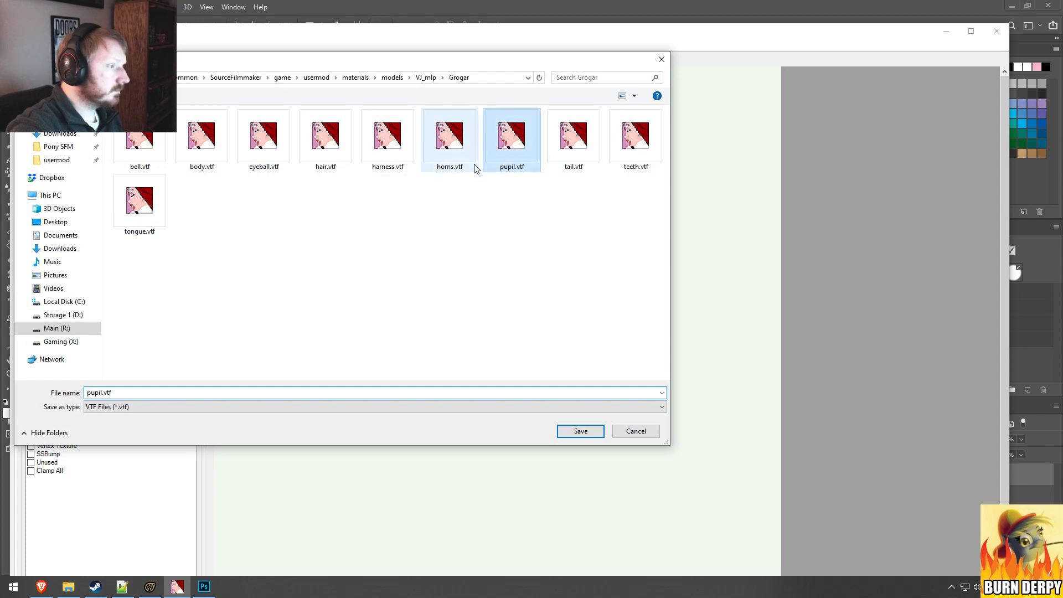
{"action": "left_click", "coordinate": [104, 393]}
{"action": "left_click", "coordinate": [101, 393]}
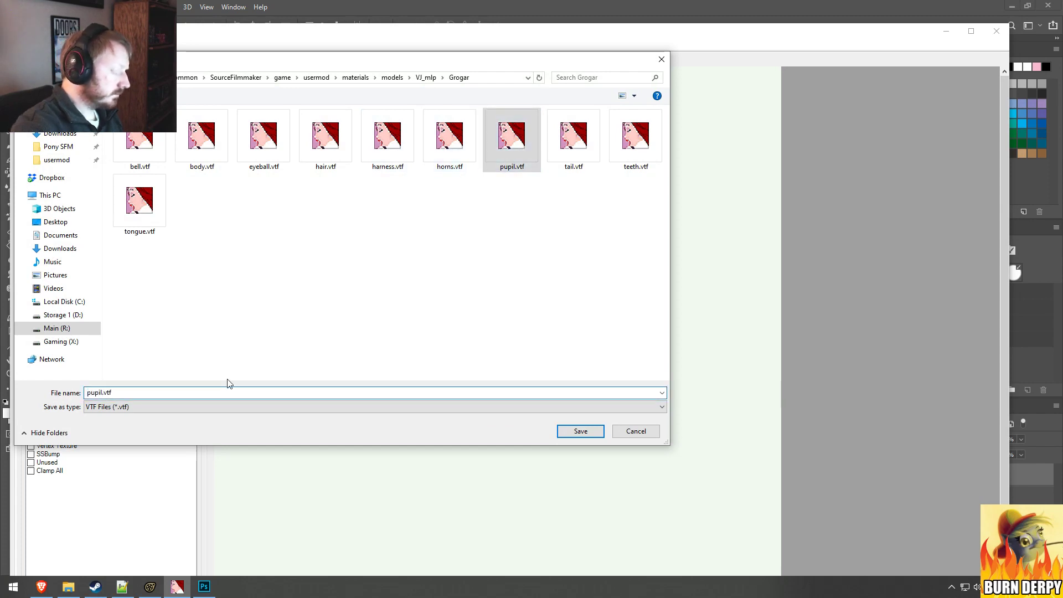
{"action": "type", "text": "_Small"}
{"action": "key", "text": "Return"}
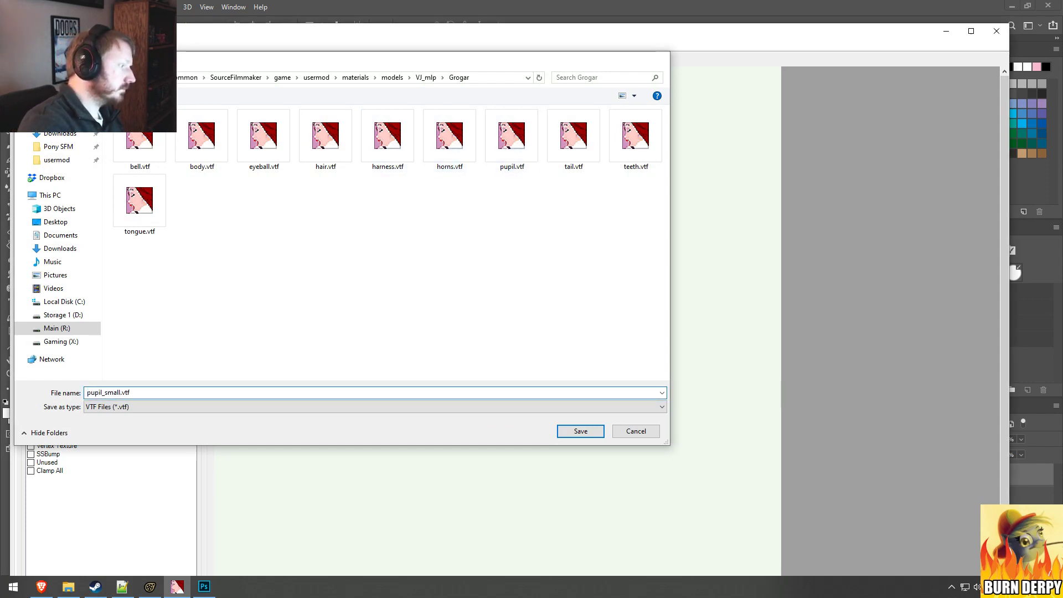
{"action": "left_click", "coordinate": [1004, 34]}
Step: Switch to Source Filmmaker, show Grogar's model in the Element Viewer, and expand its eyeball_l and eyeball_r materials
{"action": "left_click", "coordinate": [149, 586]}
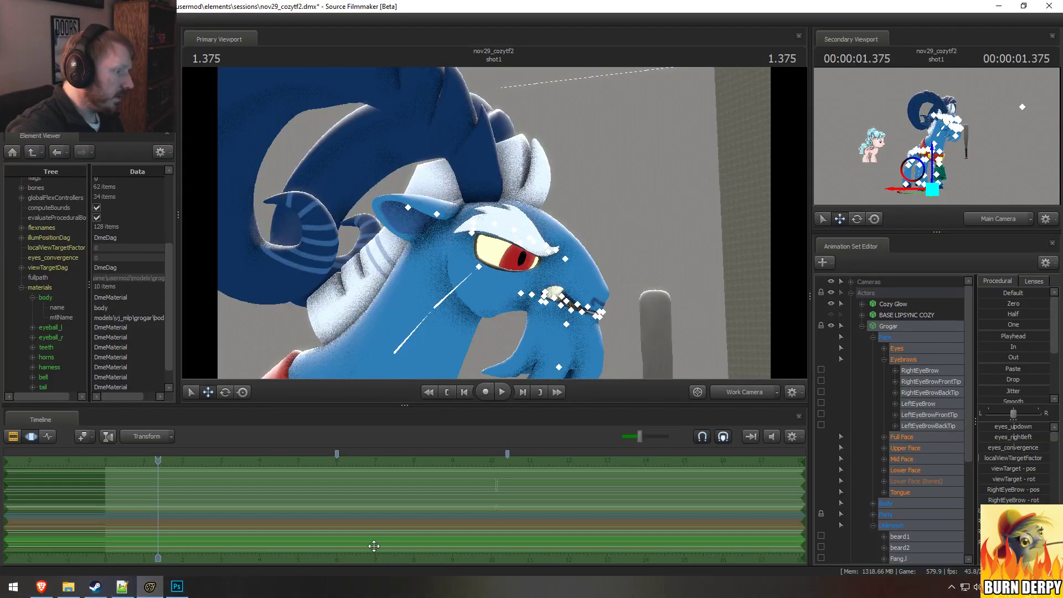
{"action": "right_click", "coordinate": [895, 327]}
{"action": "mouse_move", "coordinate": [946, 390]}
{"action": "left_click", "coordinate": [1007, 402]}
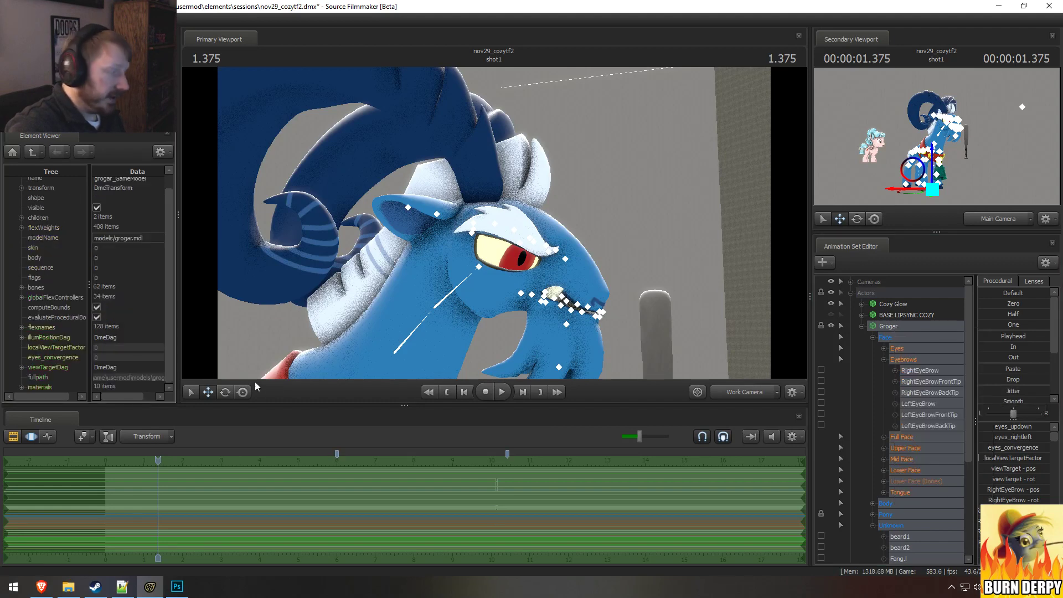
{"action": "left_click", "coordinate": [20, 387]}
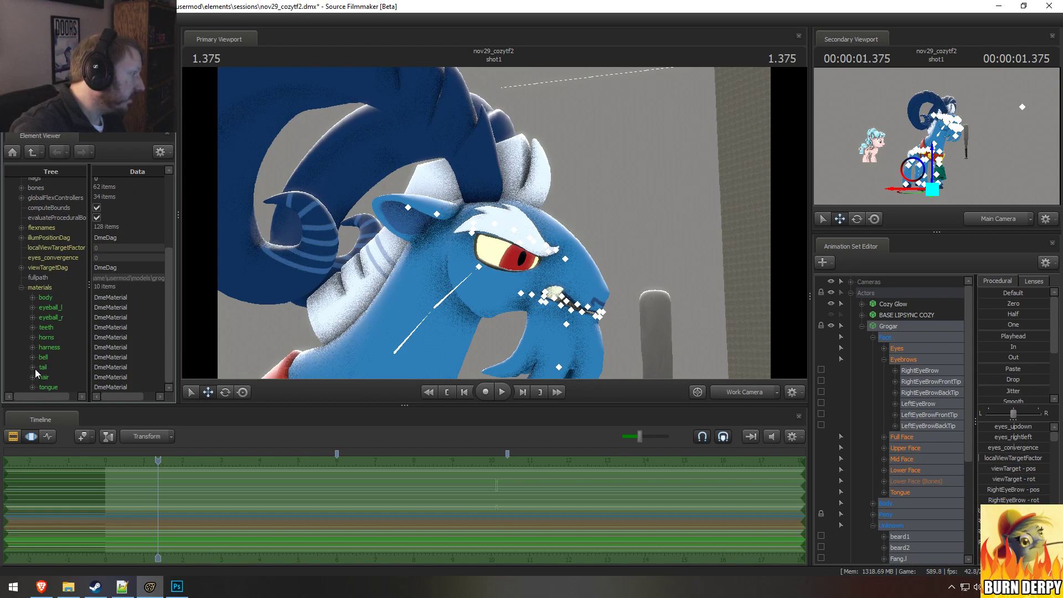
{"action": "left_click", "coordinate": [32, 318]}
{"action": "left_click", "coordinate": [33, 308]}
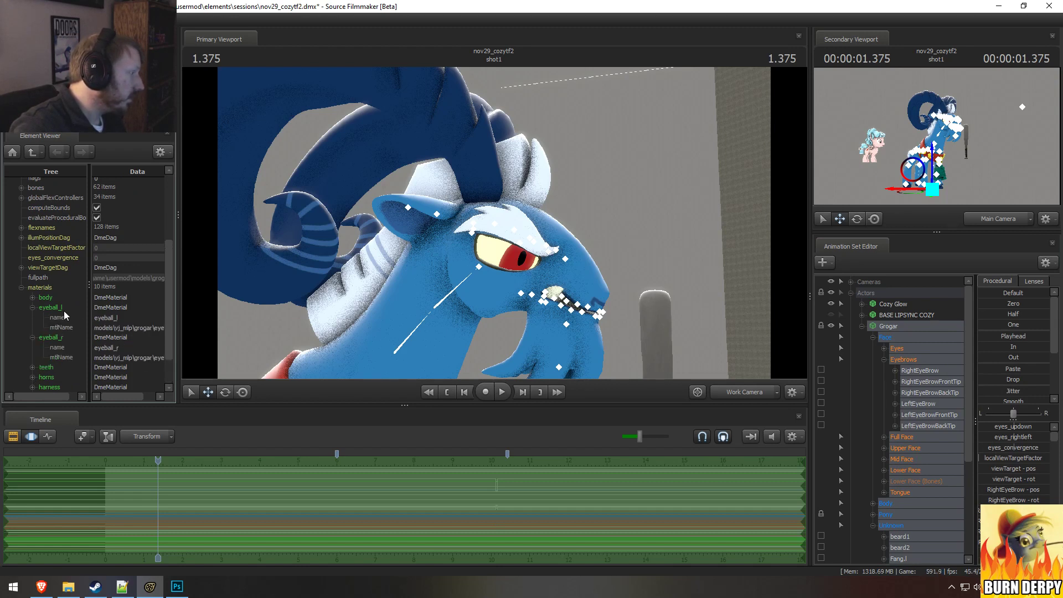
Step: Add a string attribute named $iris to the eyeball_r material
{"action": "right_click", "coordinate": [63, 311]}
{"action": "right_click", "coordinate": [52, 337]}
{"action": "mouse_move", "coordinate": [75, 416]}
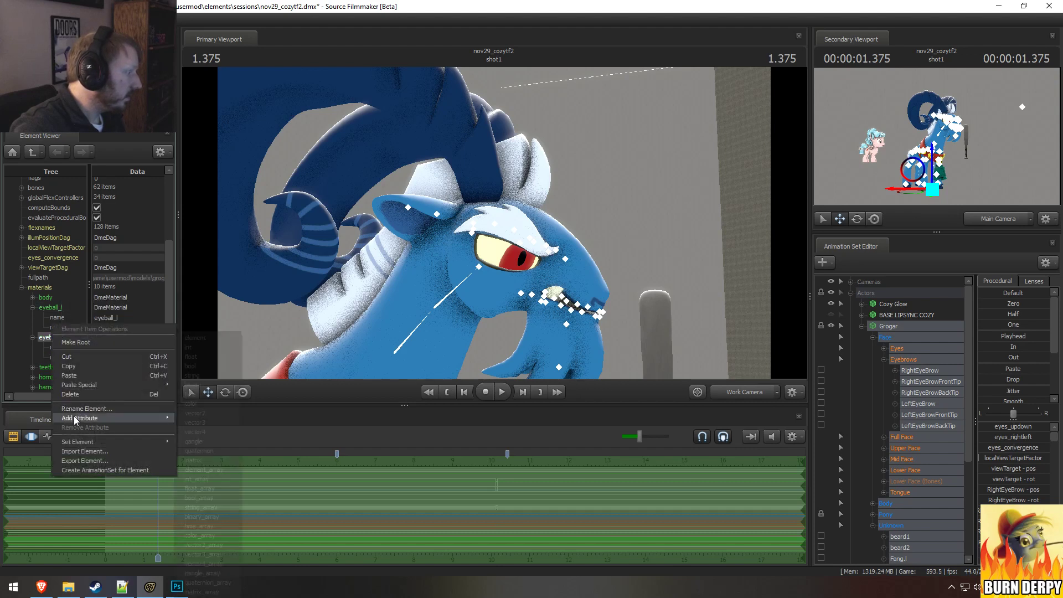
{"action": "left_click", "coordinate": [190, 377]}
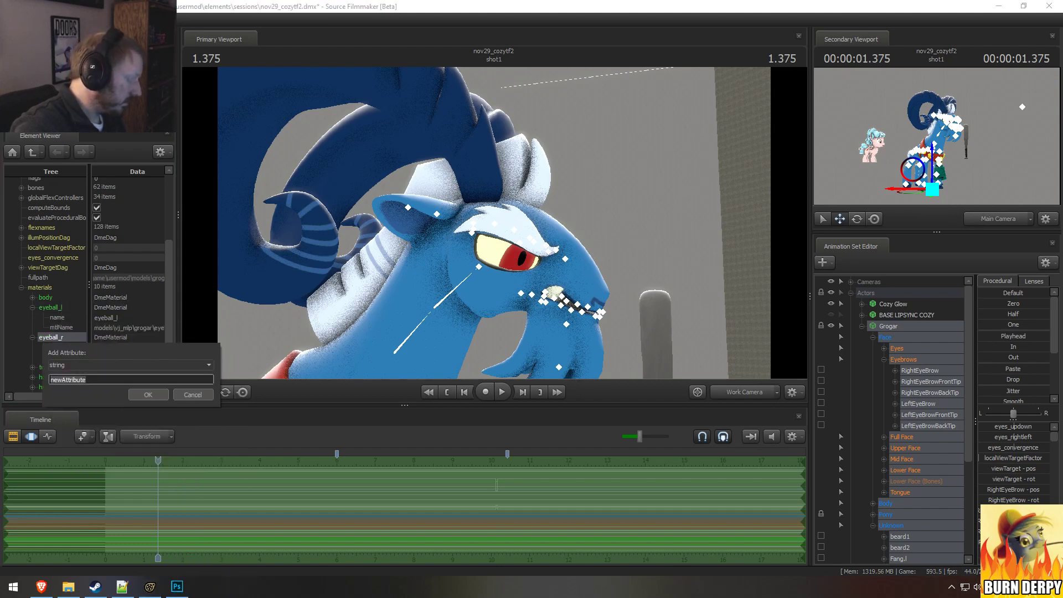
{"action": "type", "text": "s"}
{"action": "type", "text": "iri"}
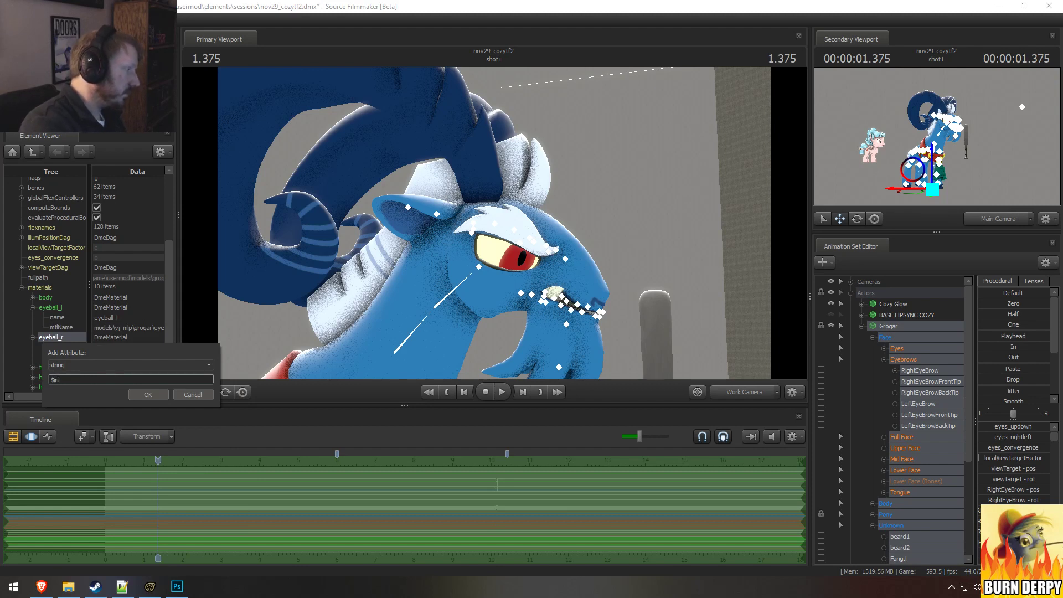
{"action": "type", "text": "s"}
{"action": "key", "text": "Return"}
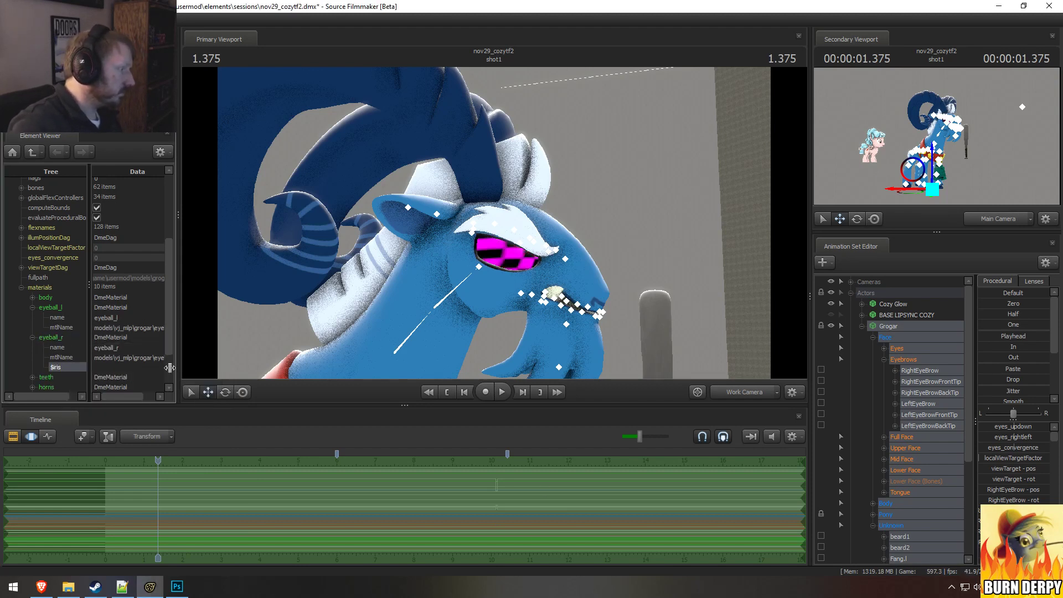
Step: Set eyeball_r's $iris value by copying its mtlName path and replacing the final eyeball_r with pupil_small
{"action": "left_click", "coordinate": [148, 356]}
{"action": "key", "text": "ctrl+a"}
{"action": "key", "text": "ctrl+c"}
{"action": "left_click", "coordinate": [153, 367]}
{"action": "key", "text": "ctrl+v"}
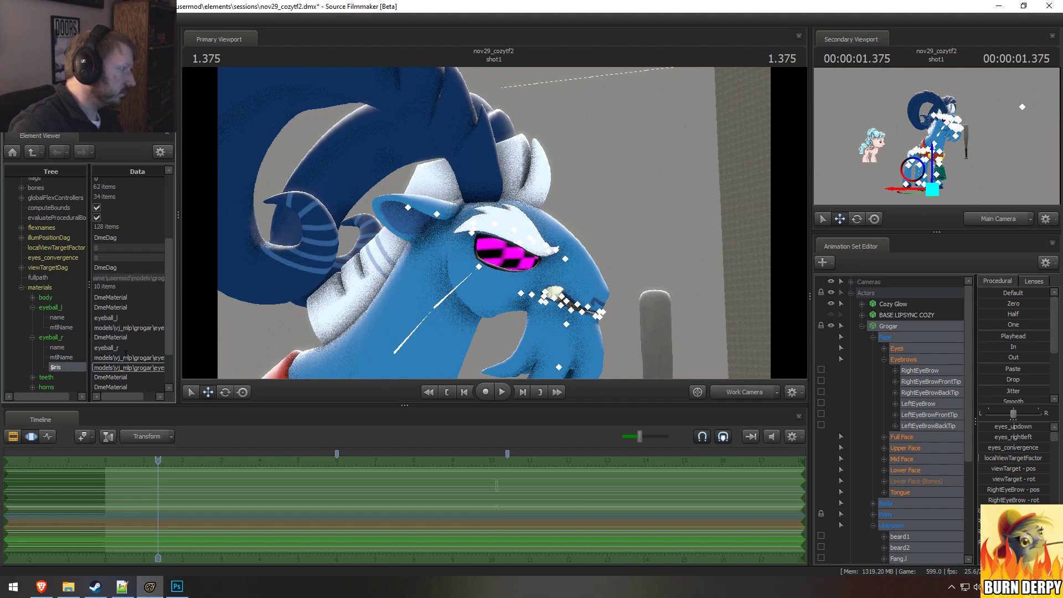
{"action": "key", "text": "Return"}
{"action": "left_click", "coordinate": [158, 368]}
{"action": "left_click_drag", "start_coordinate": [129, 396], "coordinate": [145, 396]}
{"action": "left_click", "coordinate": [154, 368]}
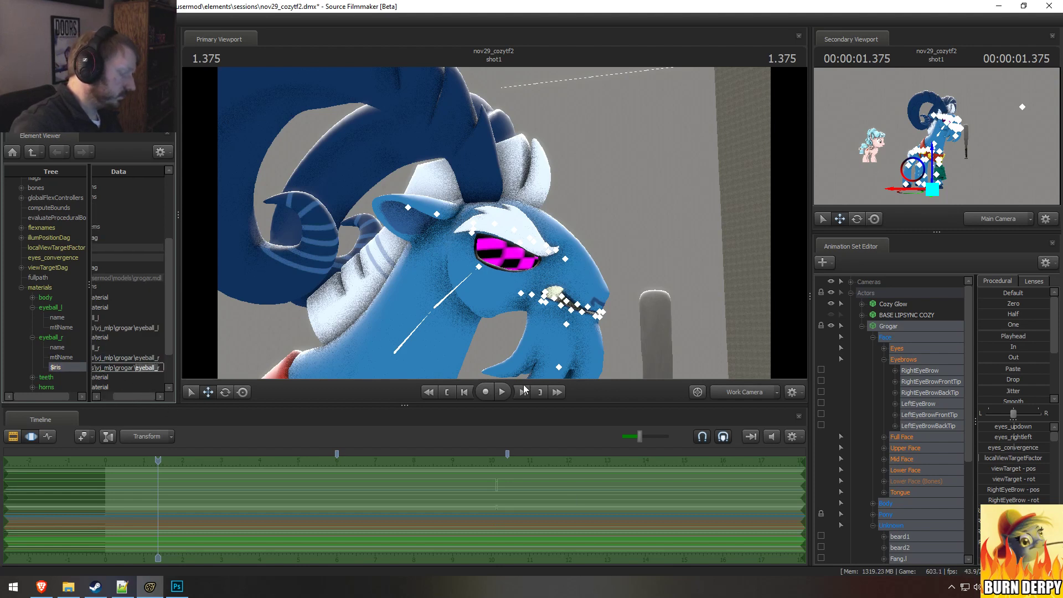
{"action": "type", "text": "s"}
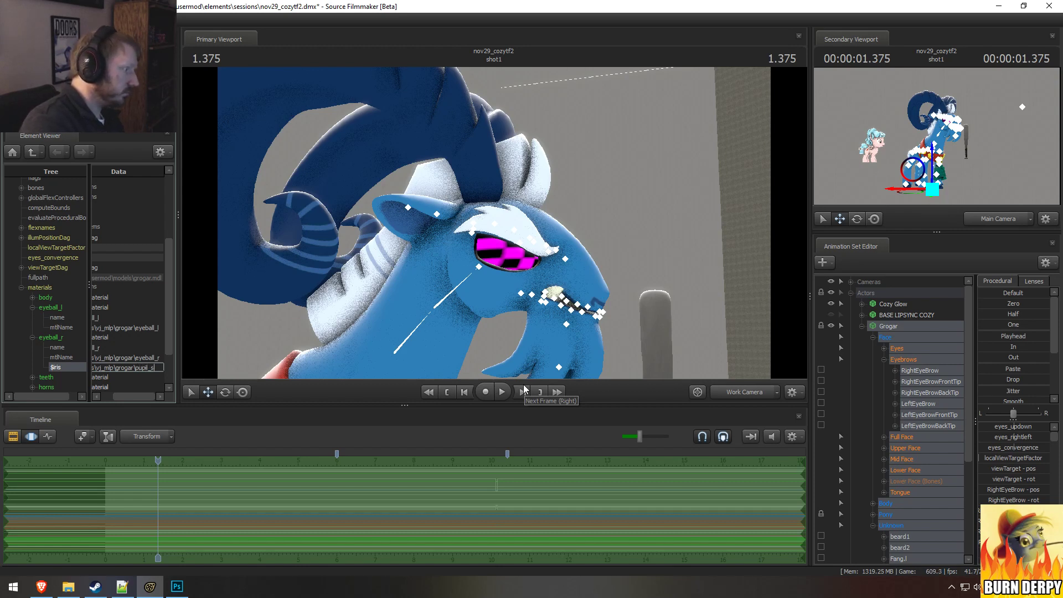
{"action": "type", "text": "marmall"}
{"action": "key", "text": "Return"}
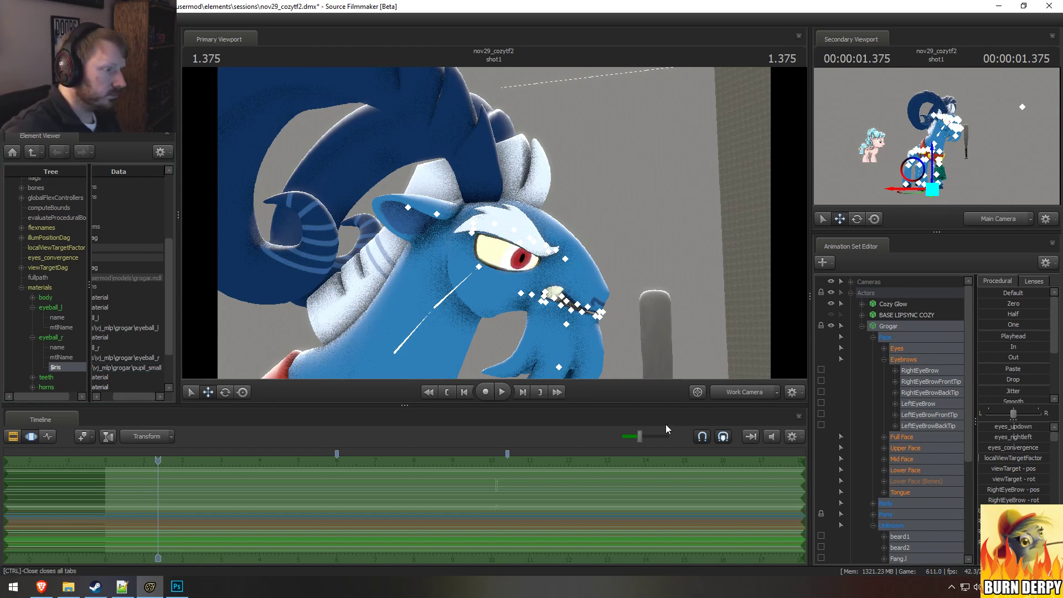
Step: Examine Grogar's eye up close in the scene, then switch to Photoshop and inspect the texture's Alpha 1 and Blue channels
{"action": "left_click_drag", "start_coordinate": [576, 310], "coordinate": [494, 222]}
{"action": "key", "text": "w"}
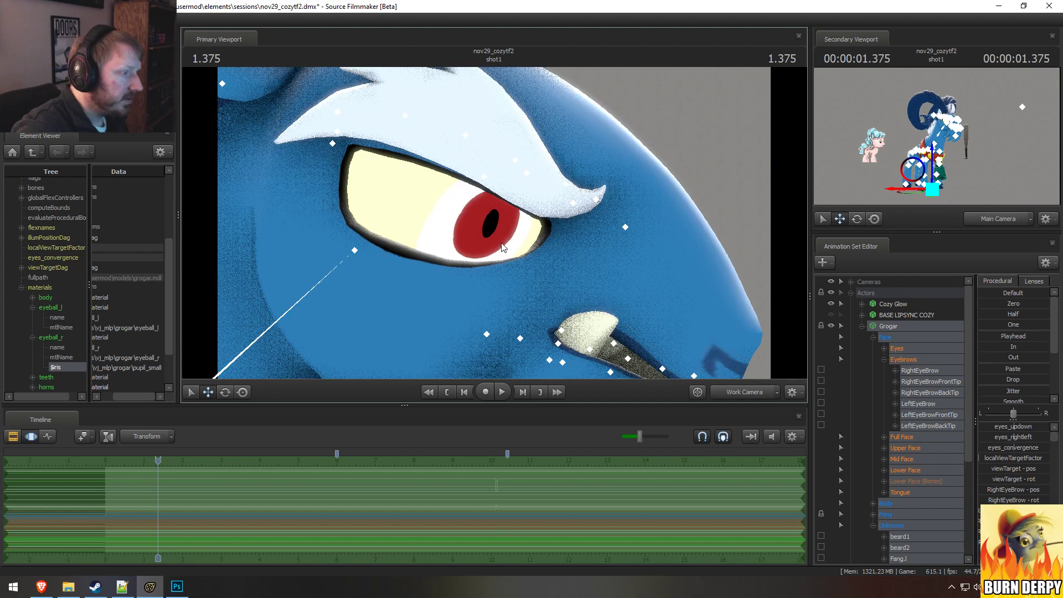
{"action": "key", "text": "alt+Tab"}
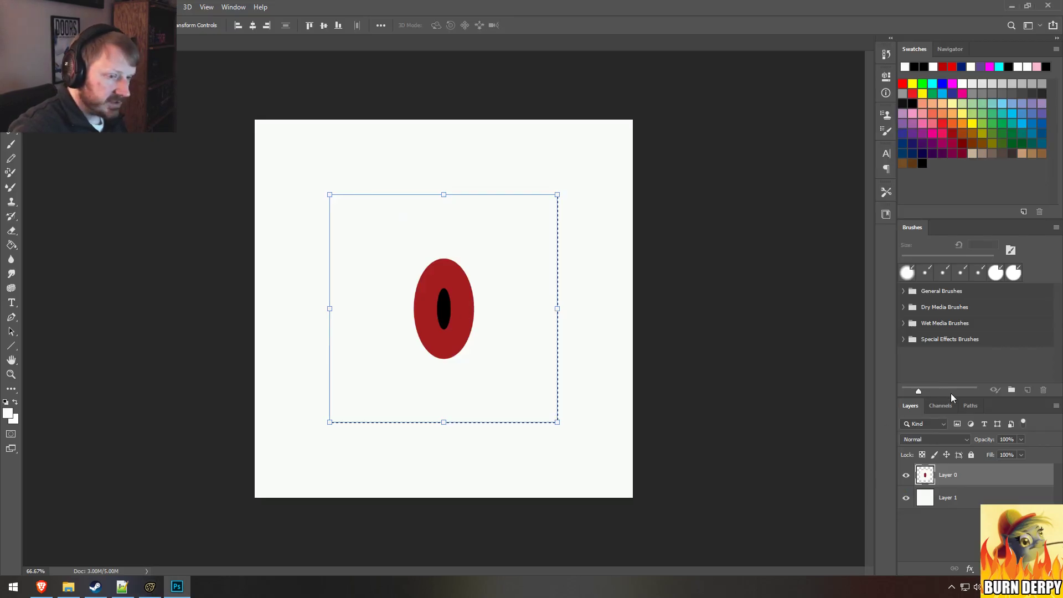
{"action": "left_click", "coordinate": [940, 405]}
{"action": "left_click", "coordinate": [950, 514]}
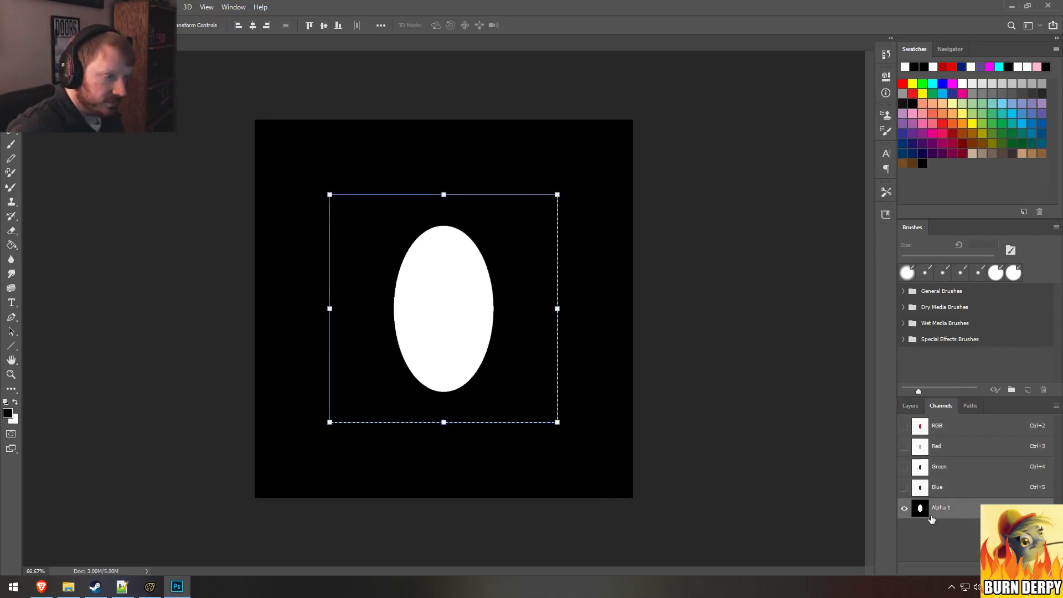
{"action": "left_click", "coordinate": [961, 494]}
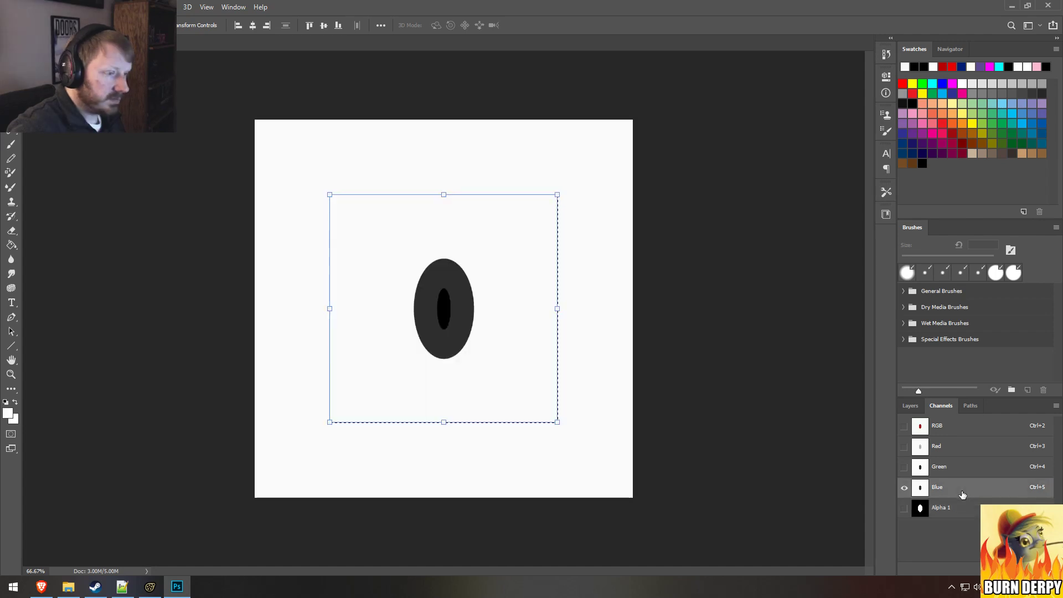
Step: Undo the last pupil scaling, return to the RGB composite, and scale Layer 0 to 60% in width and height
{"action": "key", "text": "ctrl+z"}
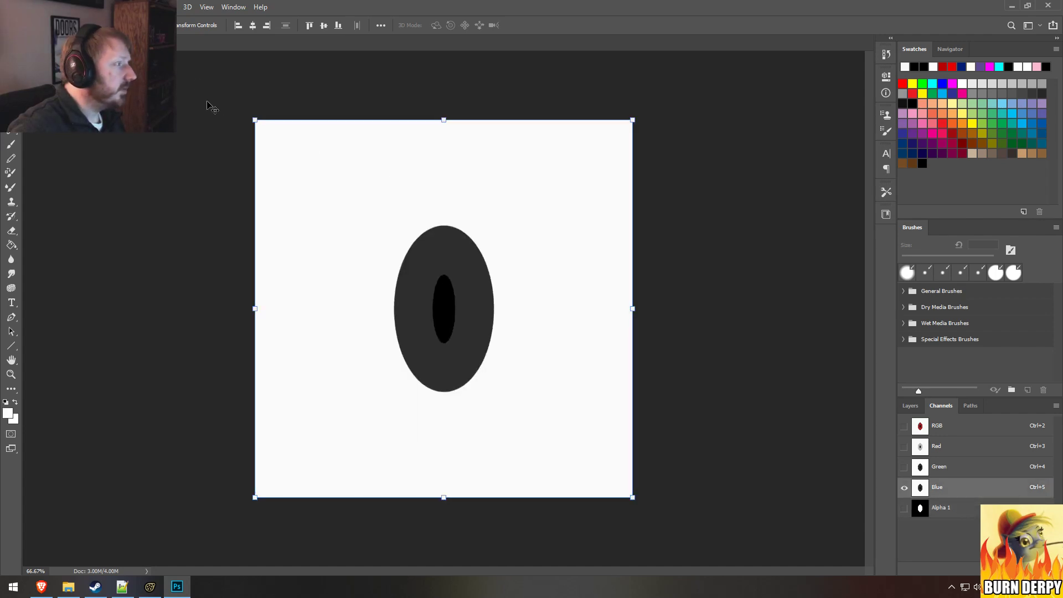
{"action": "left_click", "coordinate": [940, 424]}
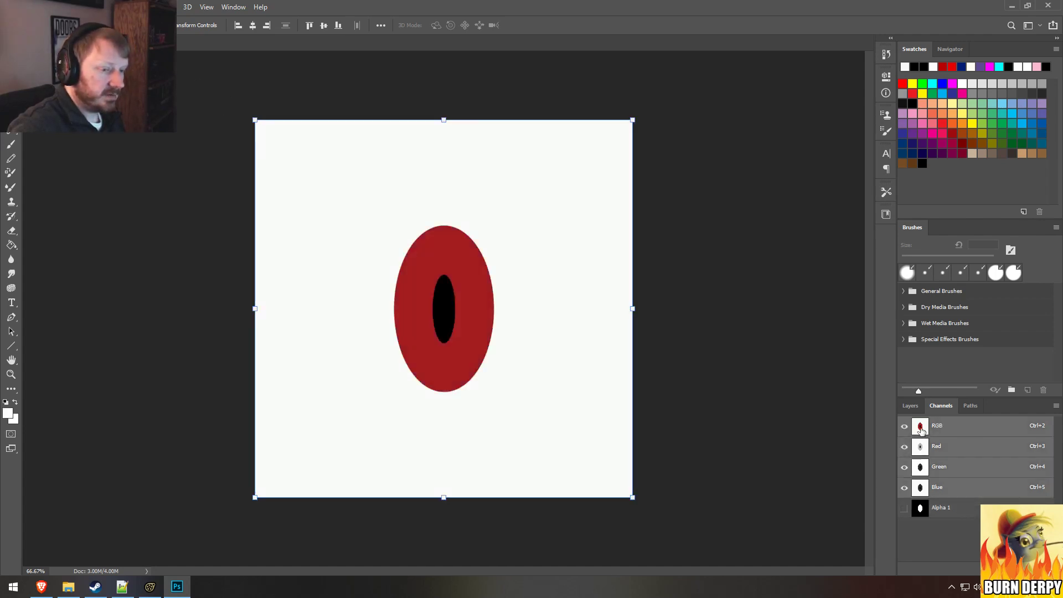
{"action": "left_click", "coordinate": [911, 406]}
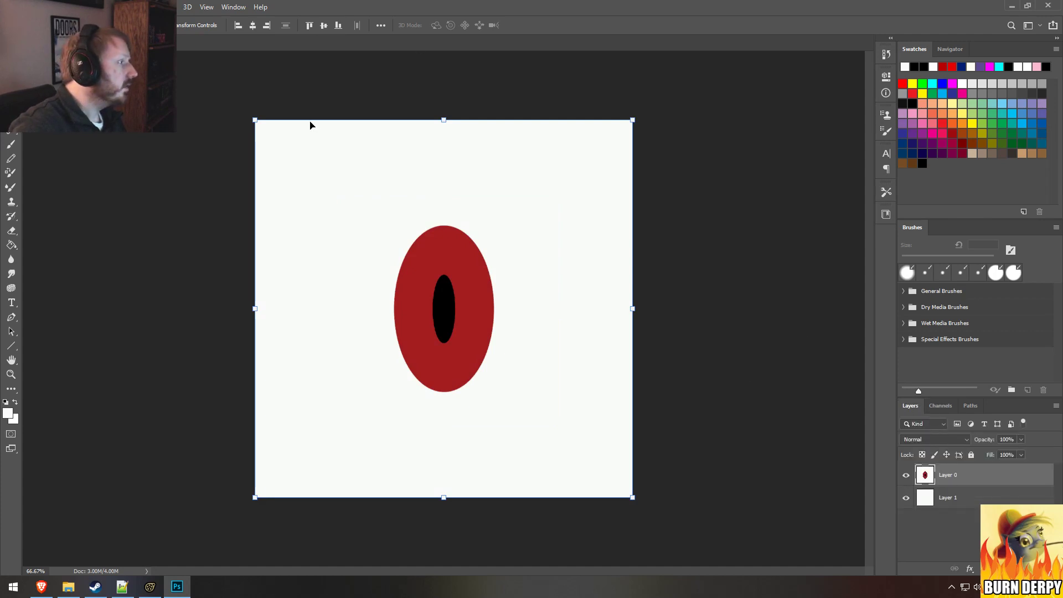
{"action": "left_click", "coordinate": [254, 118]}
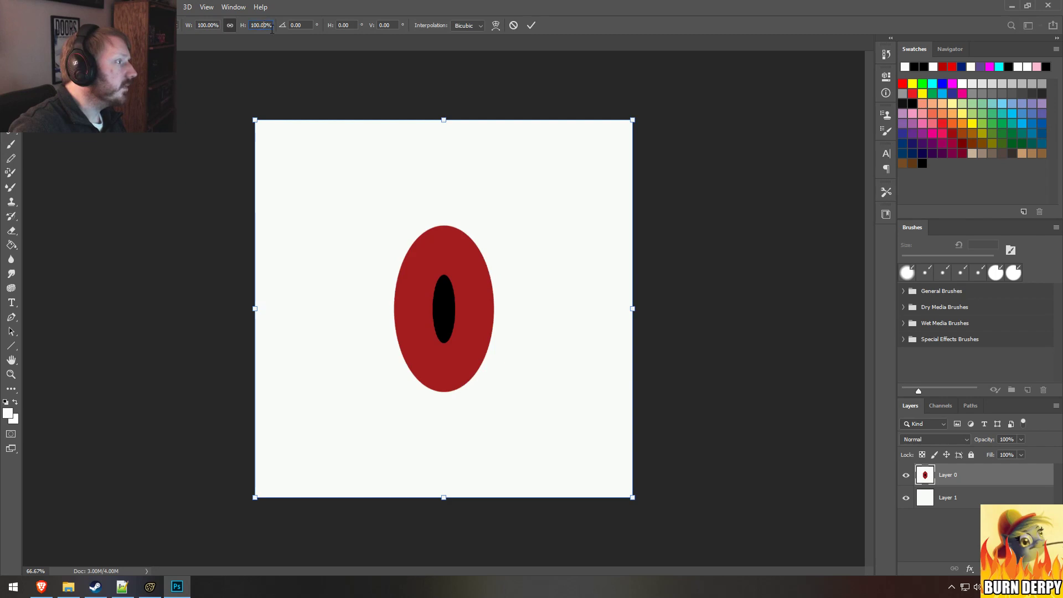
{"action": "type", "text": "60"}
{"action": "key", "text": "Return"}
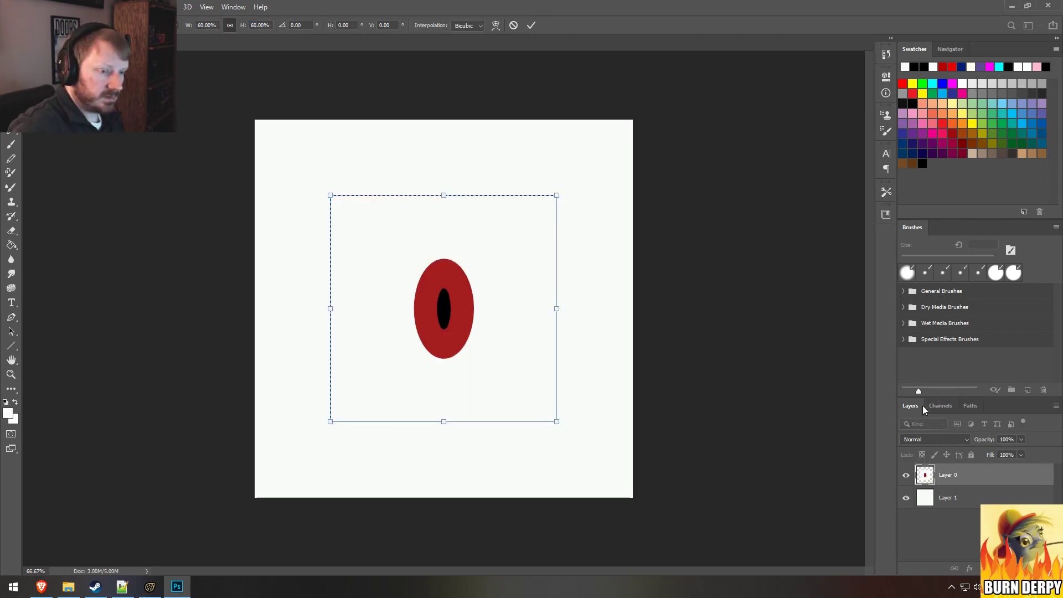
Step: Display the Alpha 1 channel over the RGB image and on its own, and check its channel options
{"action": "left_click", "coordinate": [940, 405]}
{"action": "left_click", "coordinate": [904, 508]}
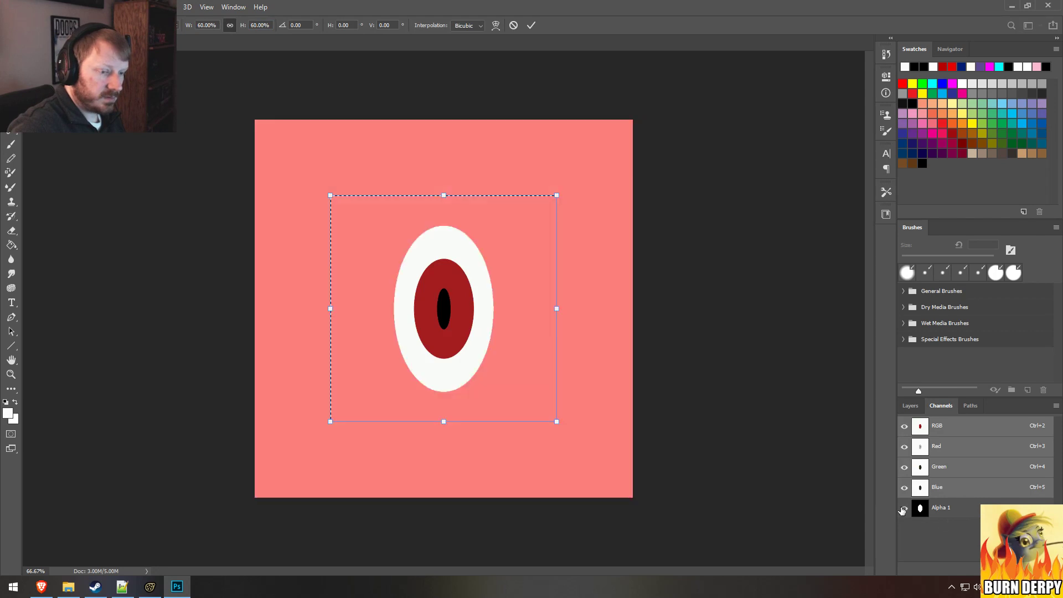
{"action": "left_click", "coordinate": [904, 426]}
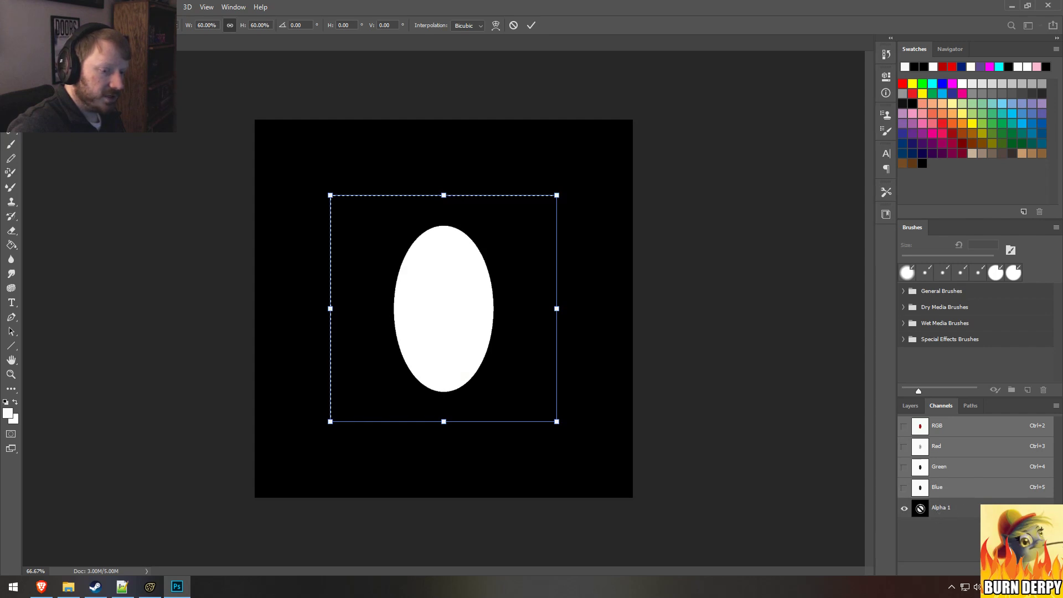
{"action": "left_click", "coordinate": [910, 407]}
{"action": "left_click", "coordinate": [936, 407]}
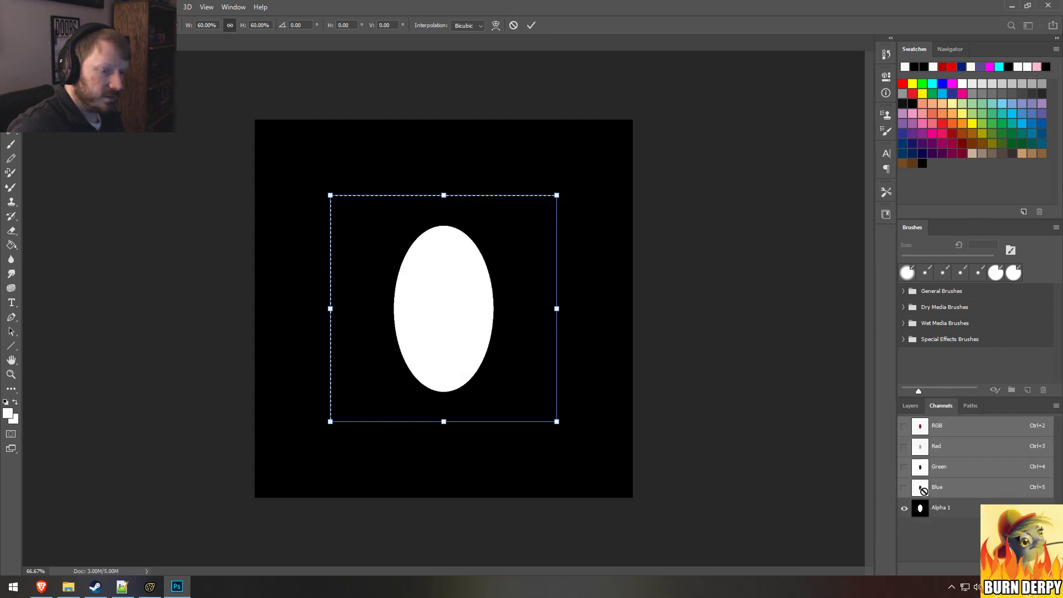
{"action": "double_click", "coordinate": [920, 508]}
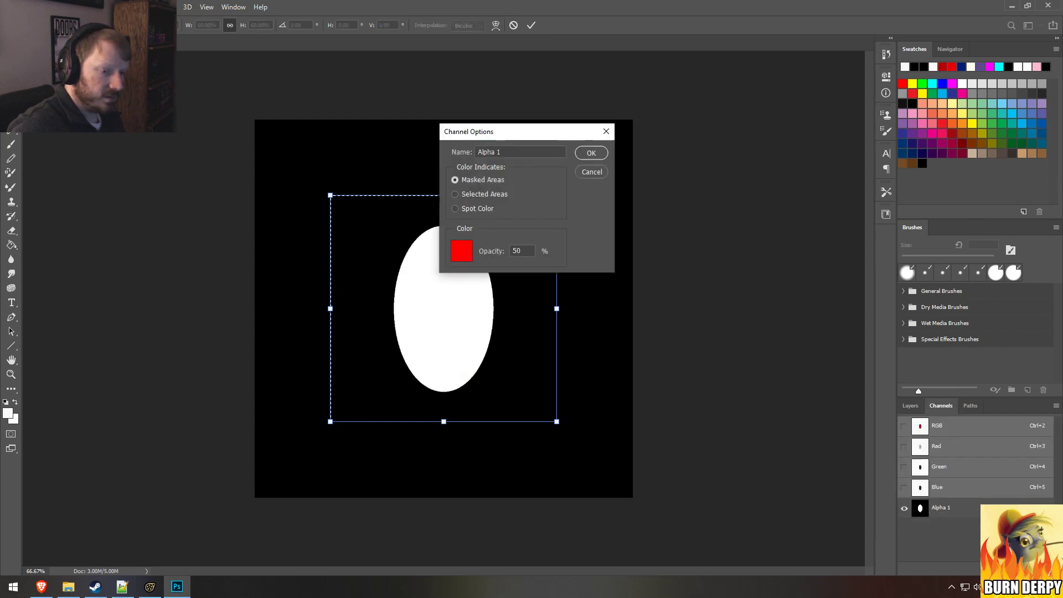
{"action": "left_click", "coordinate": [593, 175]}
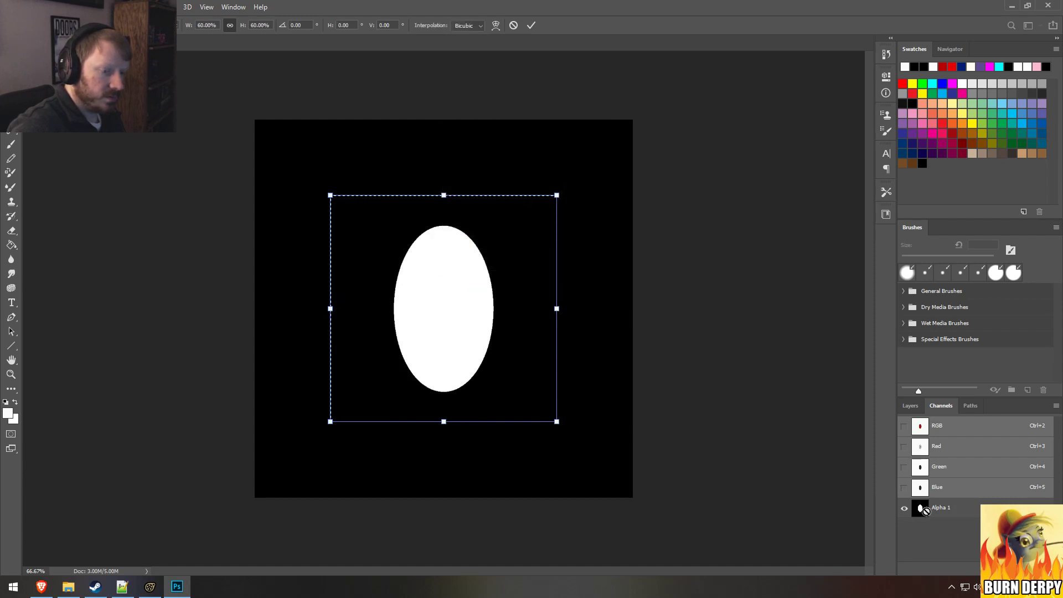
Step: Commit the Layer 0 scaling, select the Alpha 1 channel and display it on its own
{"action": "left_click", "coordinate": [904, 426]}
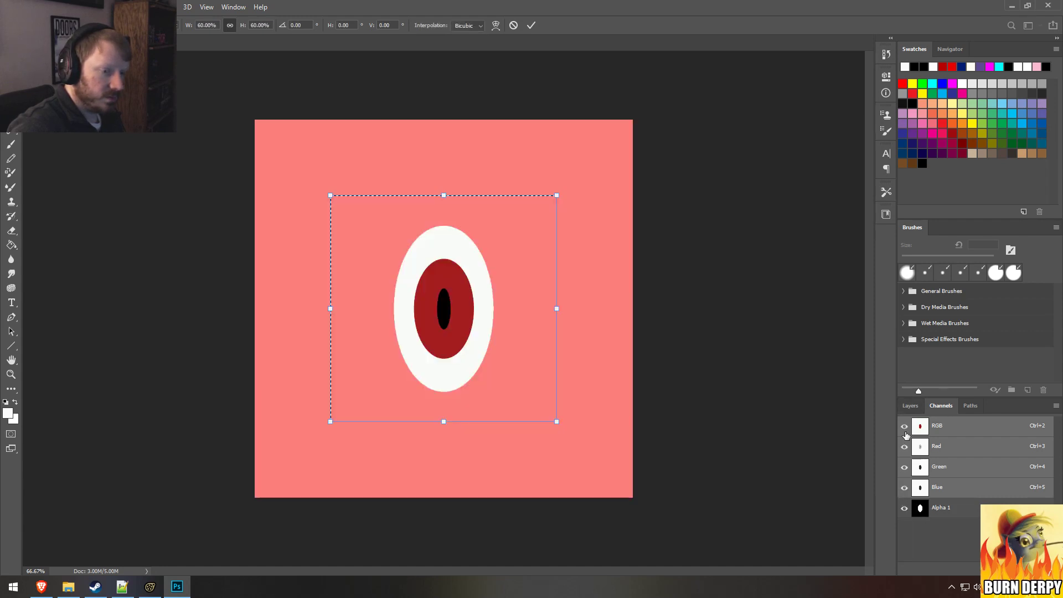
{"action": "left_click", "coordinate": [911, 406]}
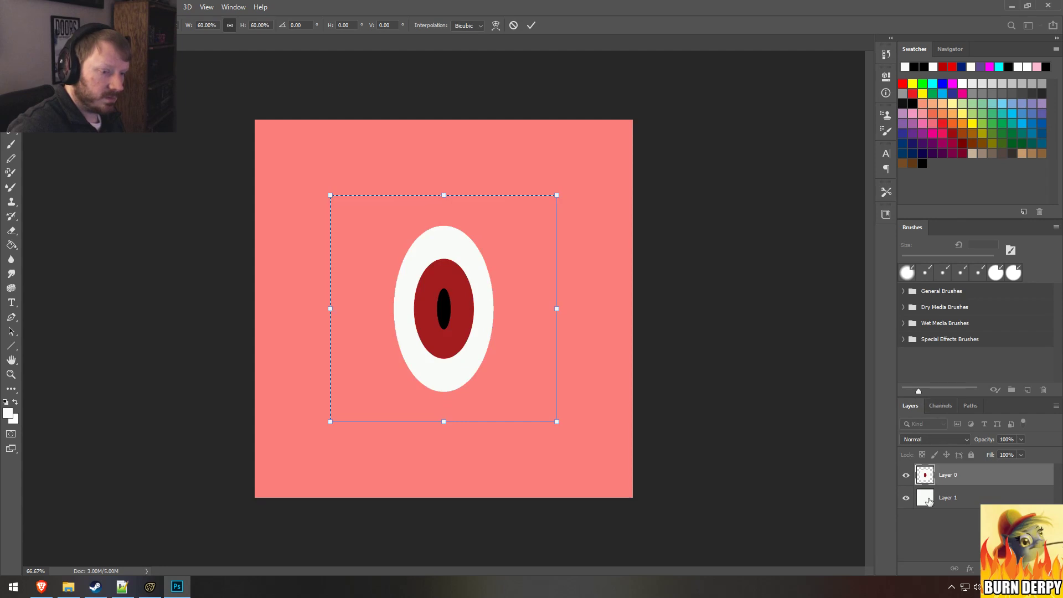
{"action": "left_click", "coordinate": [928, 501]}
{"action": "left_click", "coordinate": [940, 406]}
{"action": "left_click", "coordinate": [933, 508]}
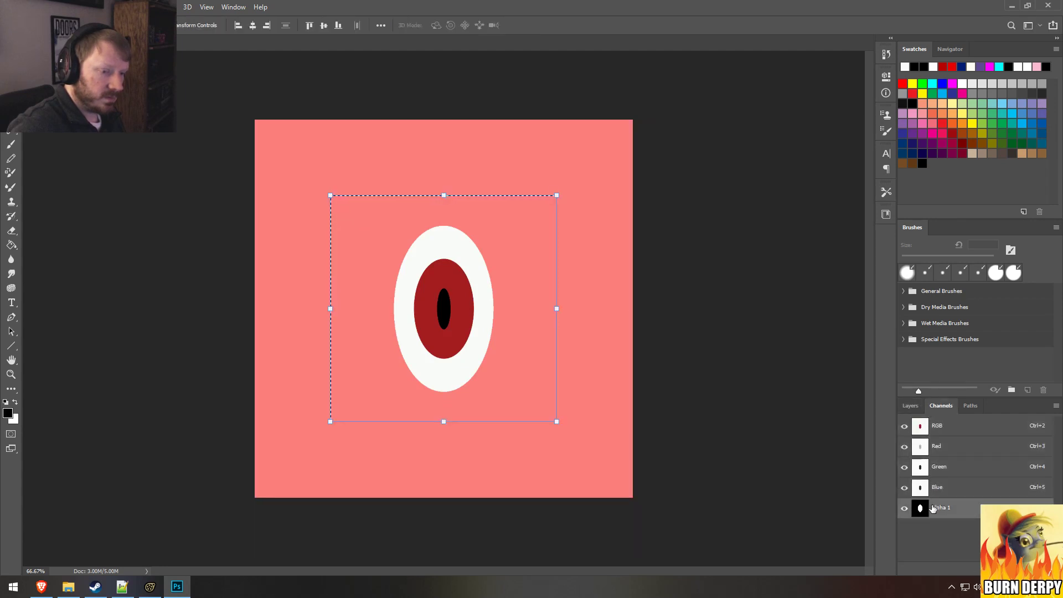
{"action": "left_click", "coordinate": [905, 426]}
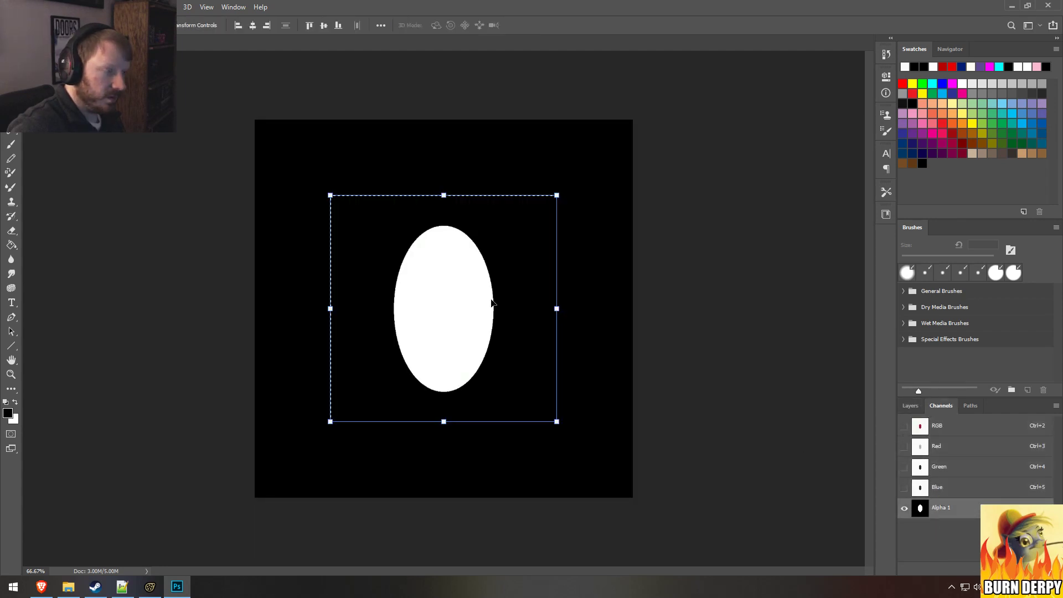
Step: Compare the RGB texture before and after the pupil scaling, and return to the Alpha 1 channel alone
{"action": "key", "text": "ctrl+2"}
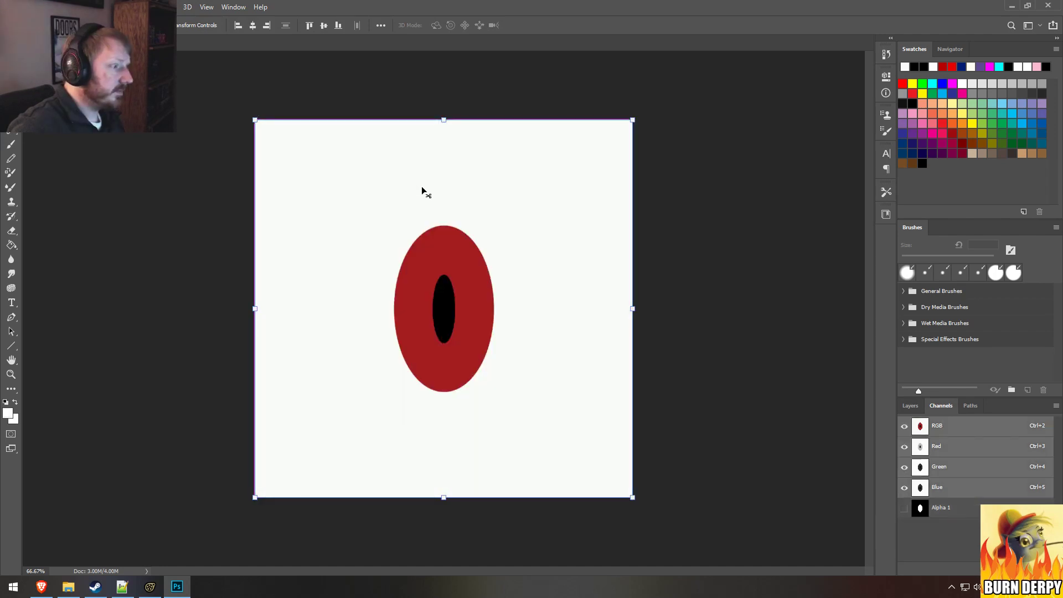
{"action": "key", "text": "ctrl+shift+z"}
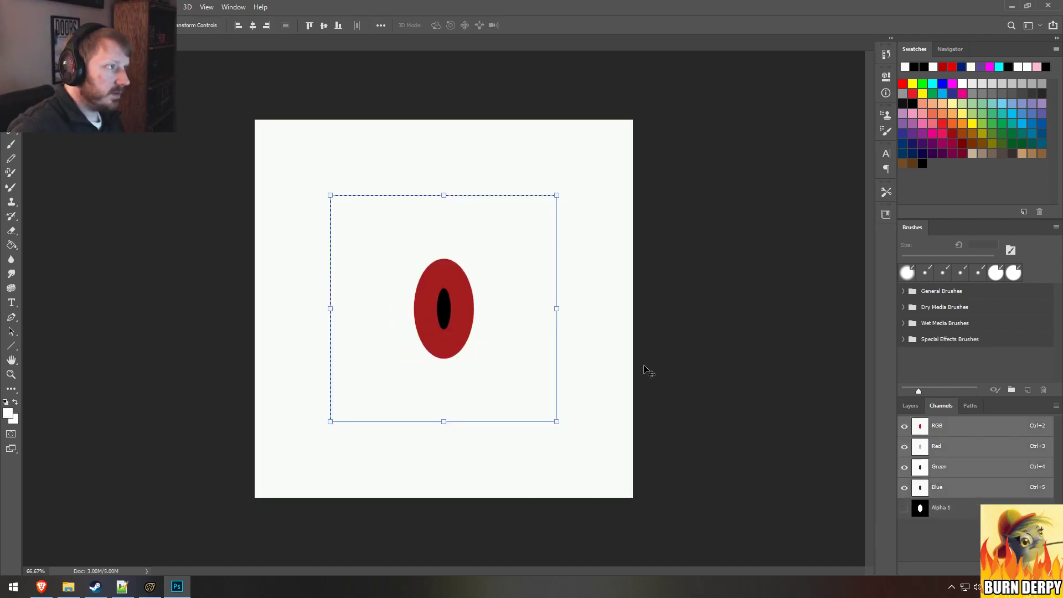
{"action": "key", "text": "ctrl+6"}
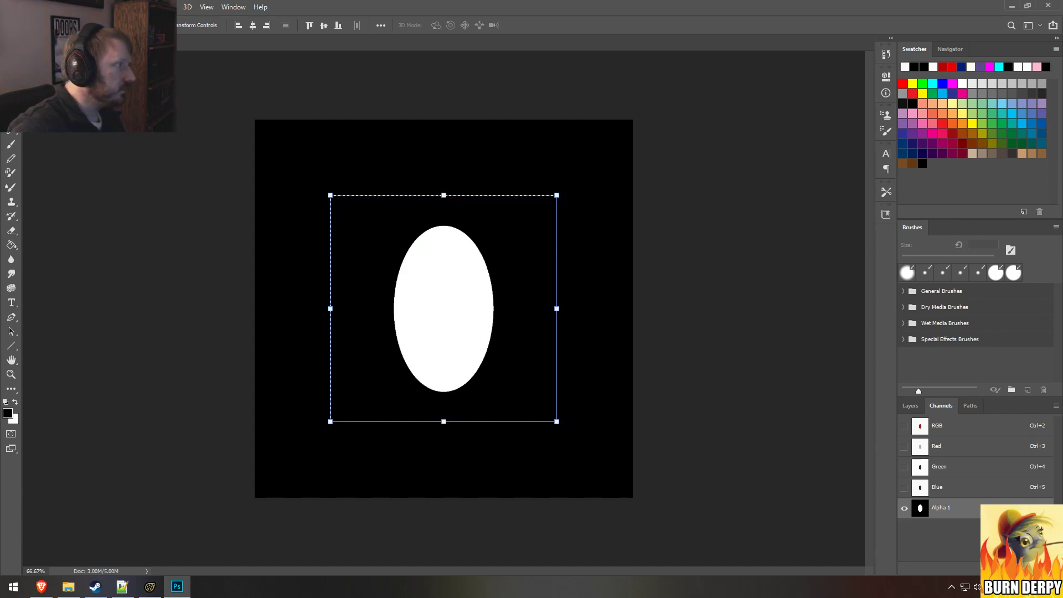
Step: Select the entire Alpha 1 canvas and scale it to 60% in width and height
{"action": "left_click", "coordinate": [11, 58]}
{"action": "left_click", "coordinate": [11, 44]}
{"action": "left_click", "coordinate": [11, 58]}
{"action": "key", "text": "ctrl+a"}
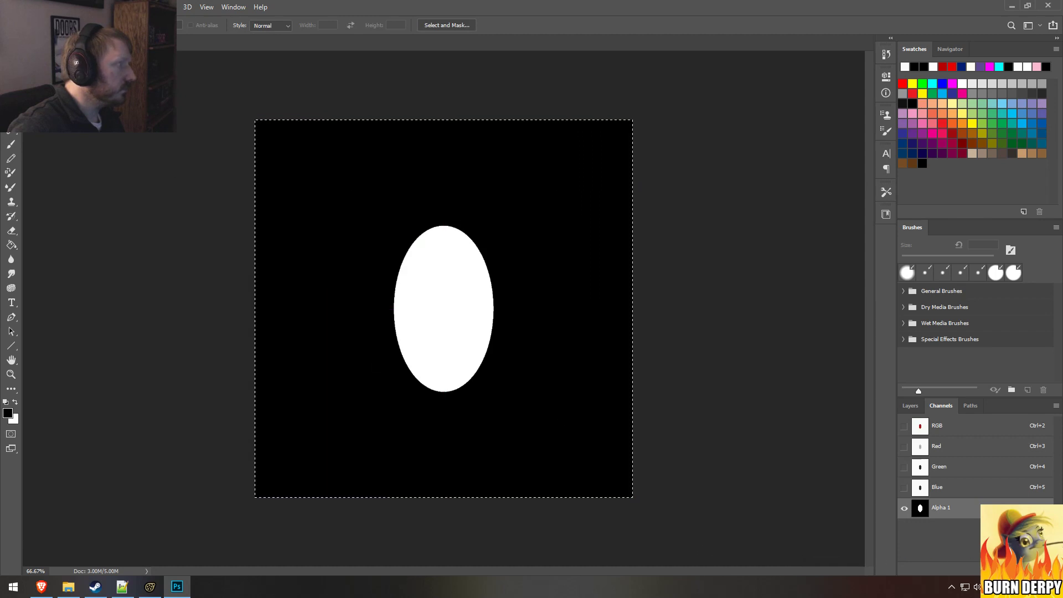
{"action": "key", "text": "v"}
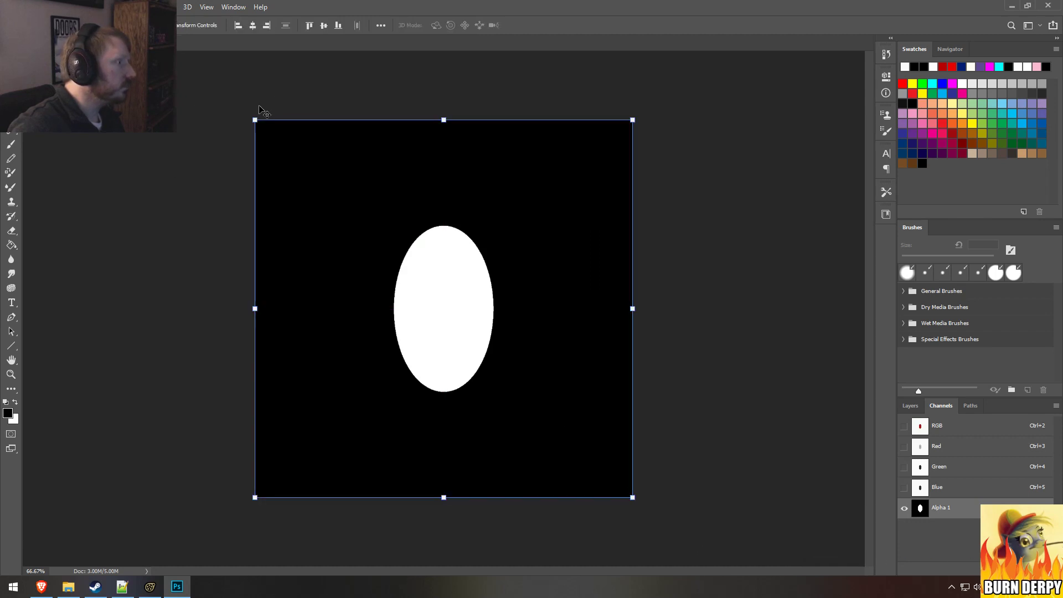
{"action": "key", "text": "ctrl+t"}
{"action": "double_click", "coordinate": [267, 26]}
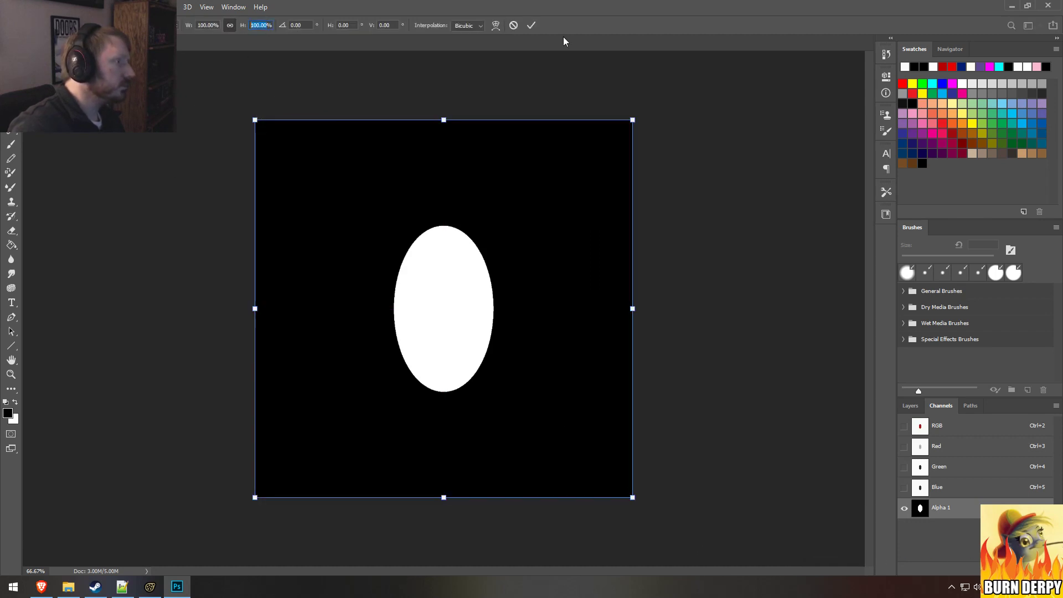
{"action": "type", "text": "60"}
{"action": "key", "text": "Return"}
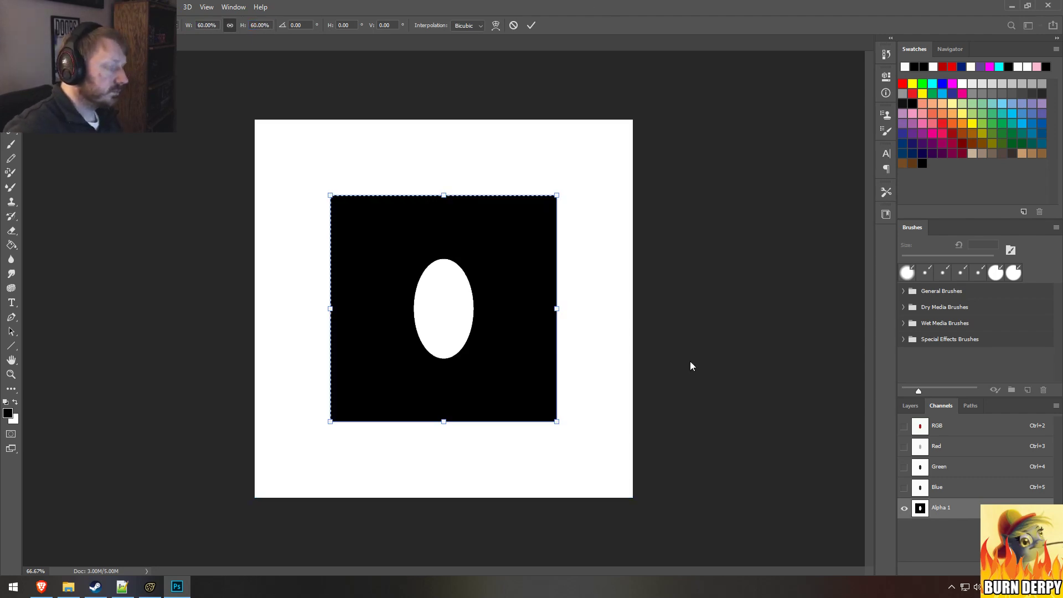
Step: Deselect the Alpha 1 area and fill the white border around the scaled square with black
{"action": "left_click", "coordinate": [11, 243]}
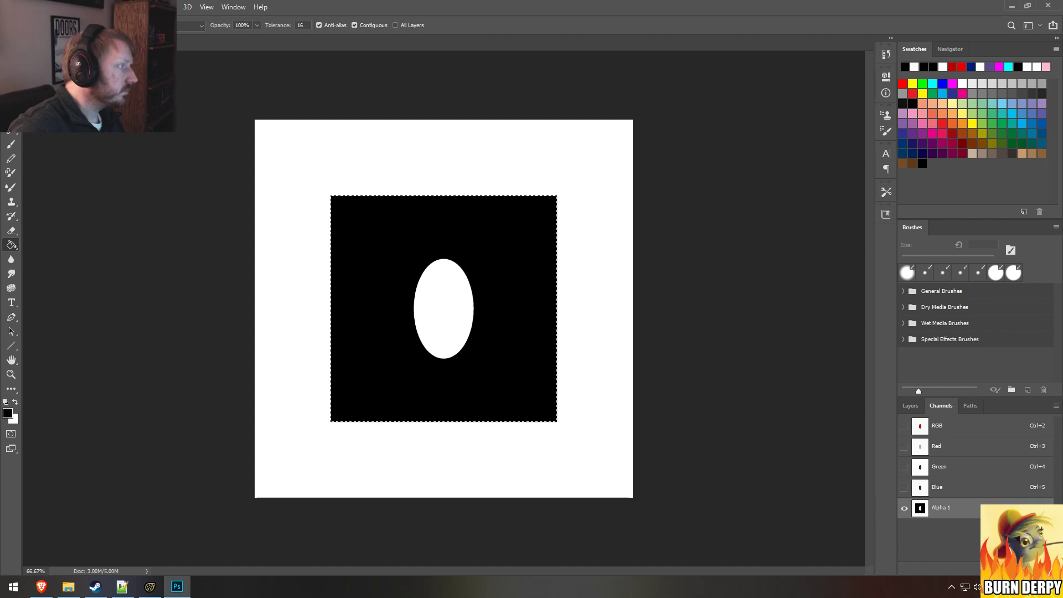
{"action": "key", "text": "m"}
{"action": "right_click", "coordinate": [430, 151]}
{"action": "left_click", "coordinate": [454, 155]}
{"action": "left_click", "coordinate": [11, 245]}
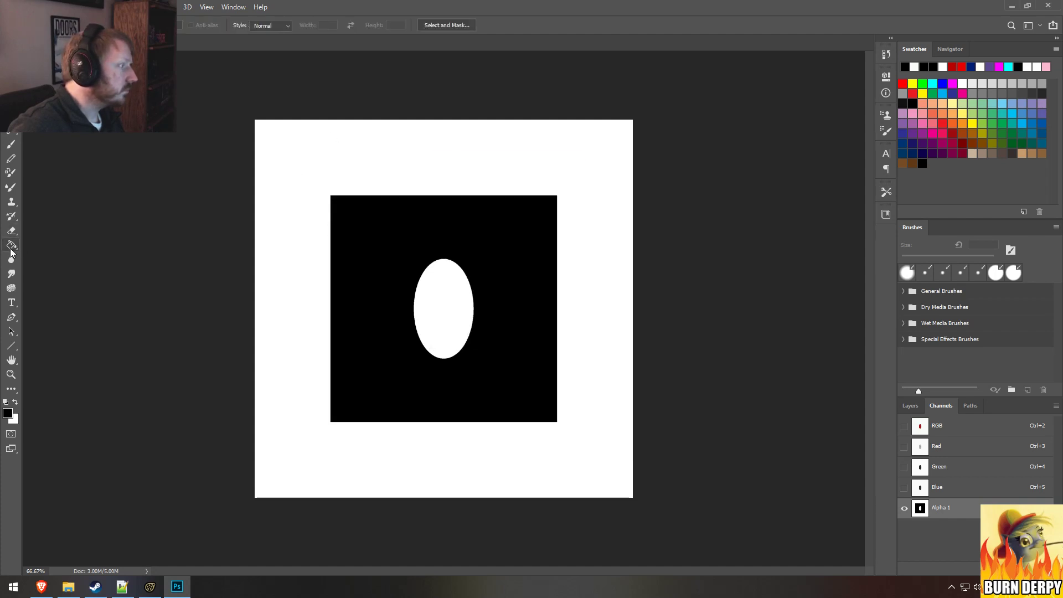
{"action": "left_click", "coordinate": [343, 180]}
{"action": "scroll", "coordinate": [367, 331], "scroll_direction": "up", "scroll_amount": 4, "text": "alt"}
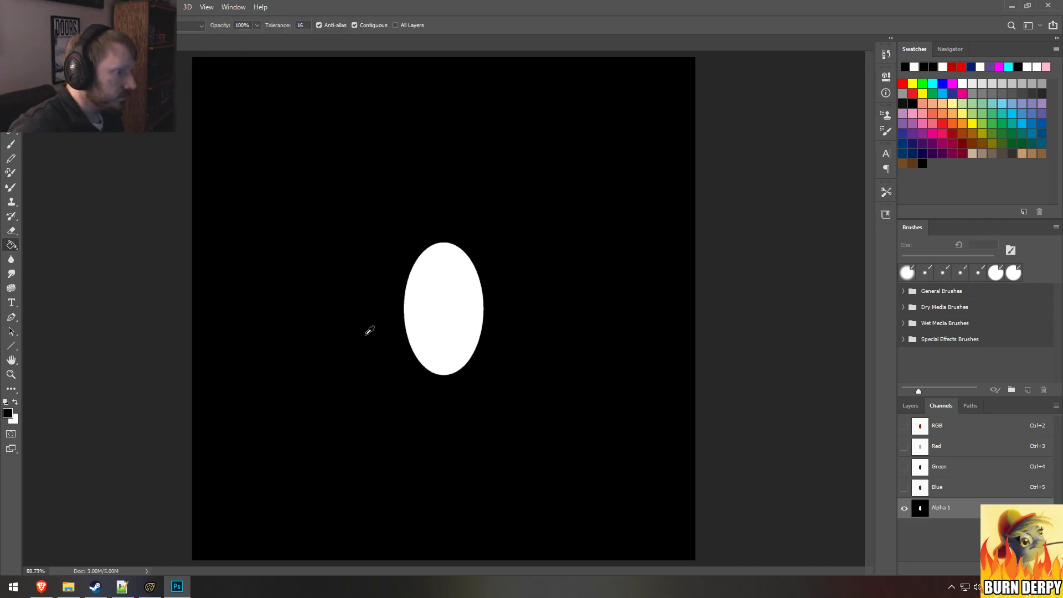
{"action": "scroll", "coordinate": [333, 294], "scroll_direction": "down", "scroll_amount": 3, "text": "alt"}
Step: Save the texture as a Targa file with alpha channels, replacing pupil_small.tga in the Grogar folder
{"action": "left_click", "coordinate": [27, 7]}
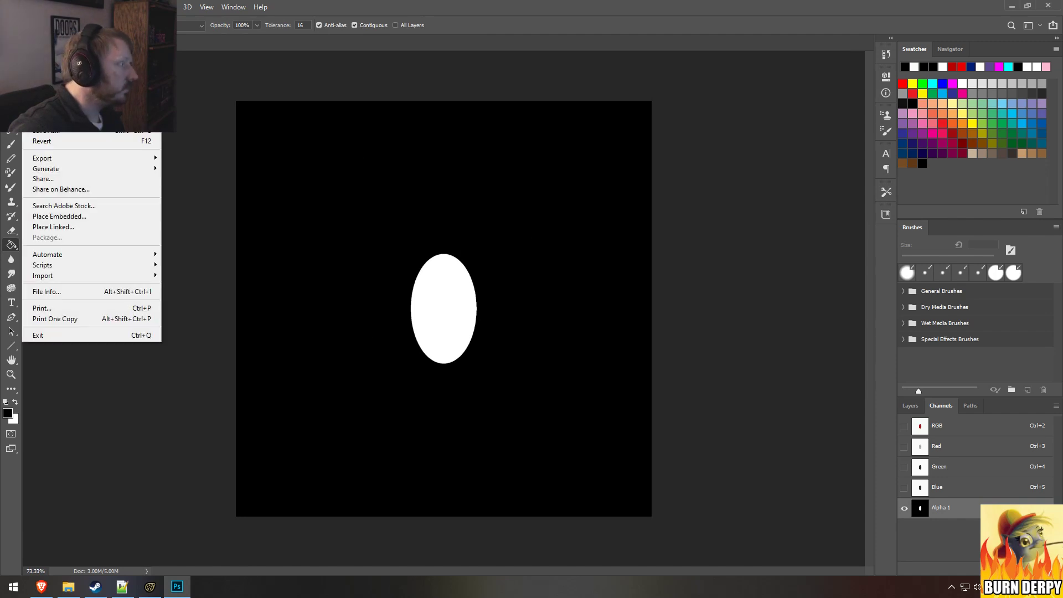
{"action": "left_click", "coordinate": [62, 130]}
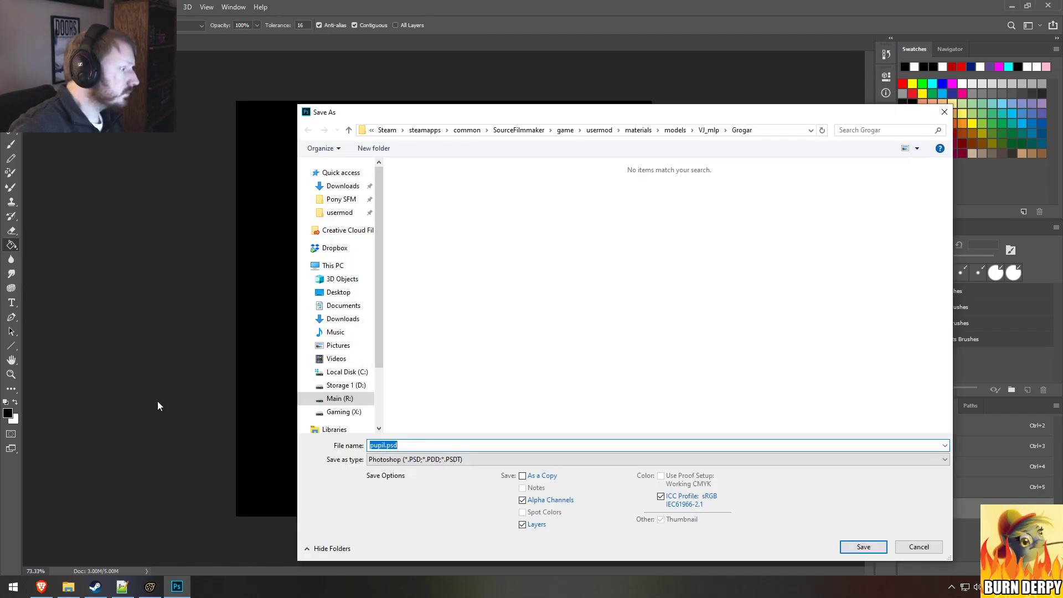
{"action": "left_click", "coordinate": [425, 460]}
{"action": "left_click", "coordinate": [413, 440]}
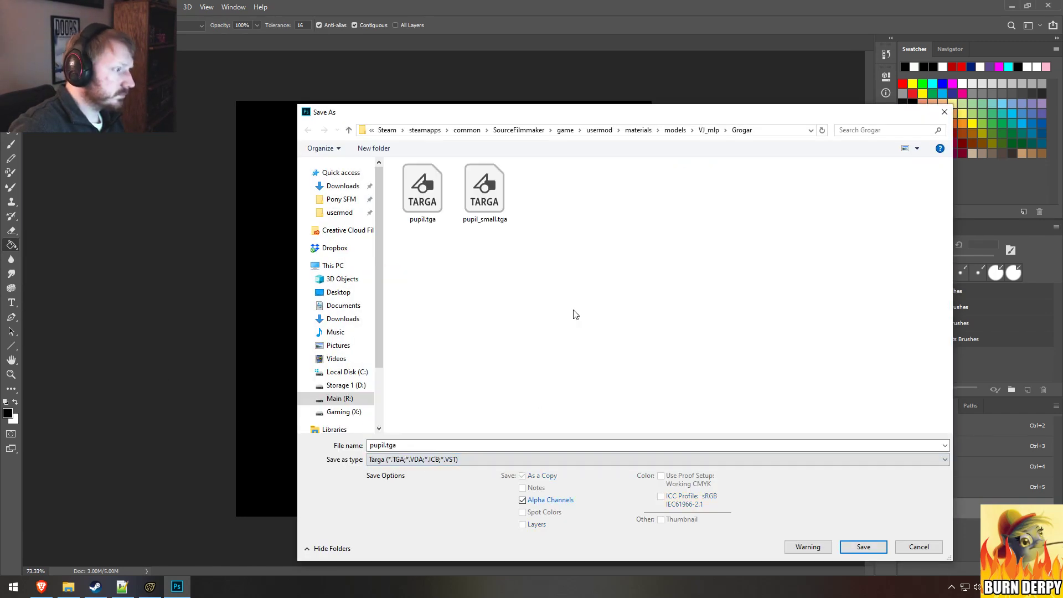
{"action": "left_click", "coordinate": [484, 191]}
{"action": "key", "text": "Return"}
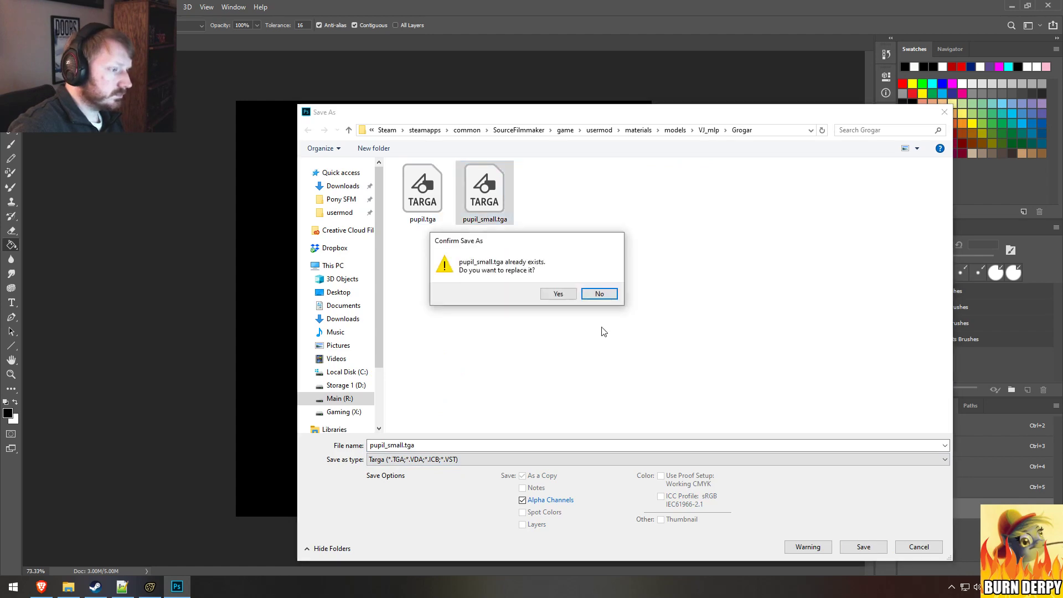
{"action": "left_click", "coordinate": [558, 293]}
{"action": "left_click", "coordinate": [573, 199]}
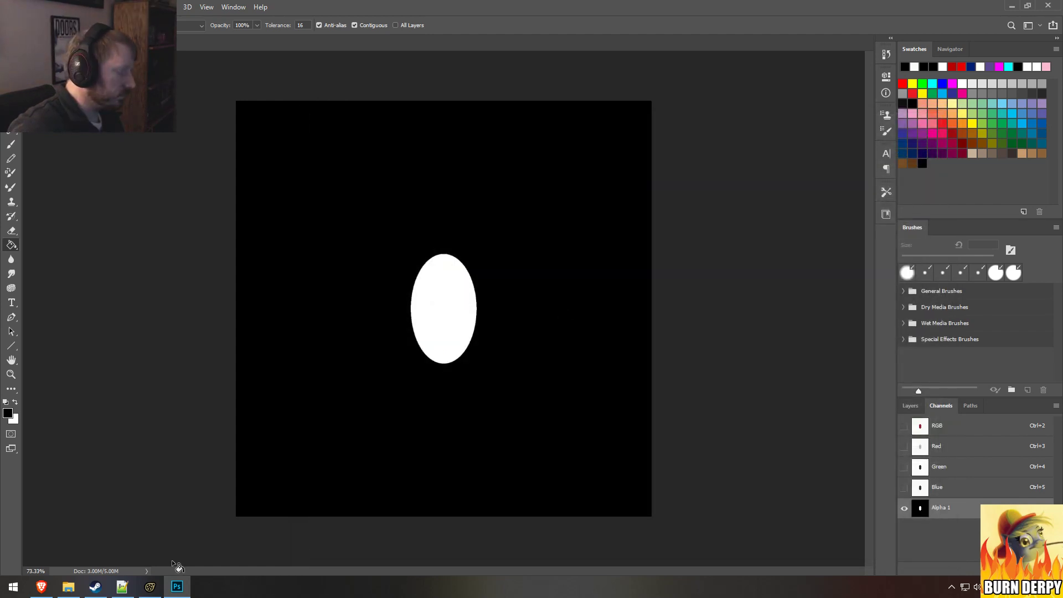
Step: Switch to File Explorer's Grogar folder, open pupil.vtf in the VTF editor and import pupil_small.tga
{"action": "left_click", "coordinate": [150, 586]}
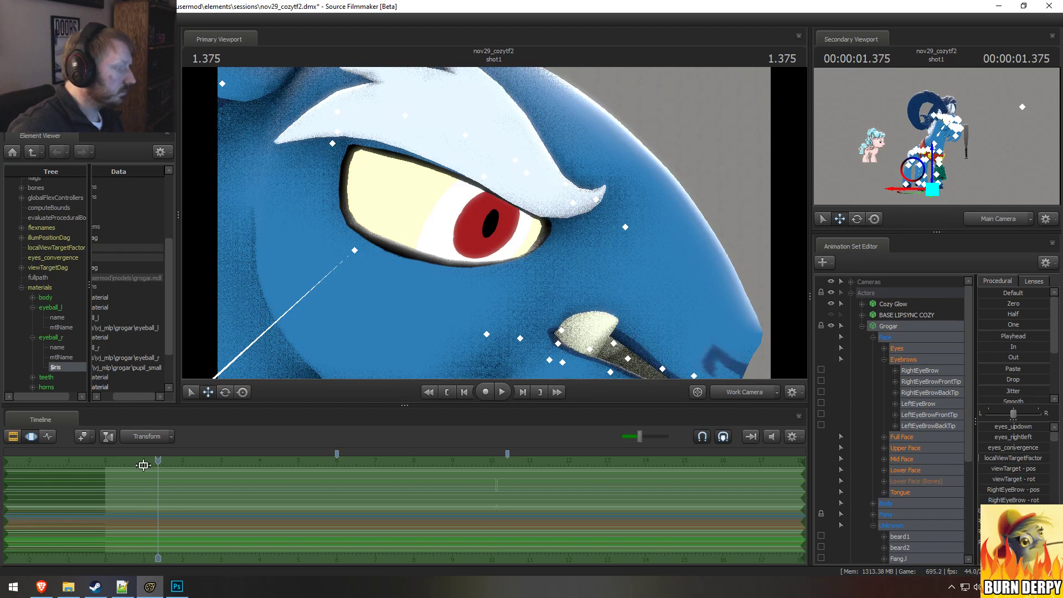
{"action": "left_click", "coordinate": [78, 594]}
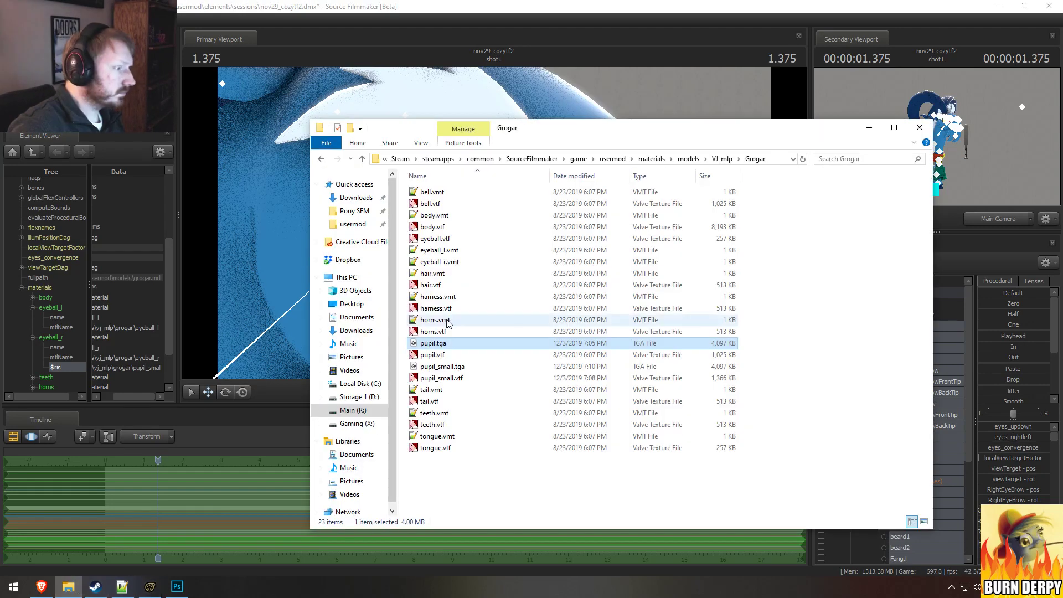
{"action": "double_click", "coordinate": [426, 356]}
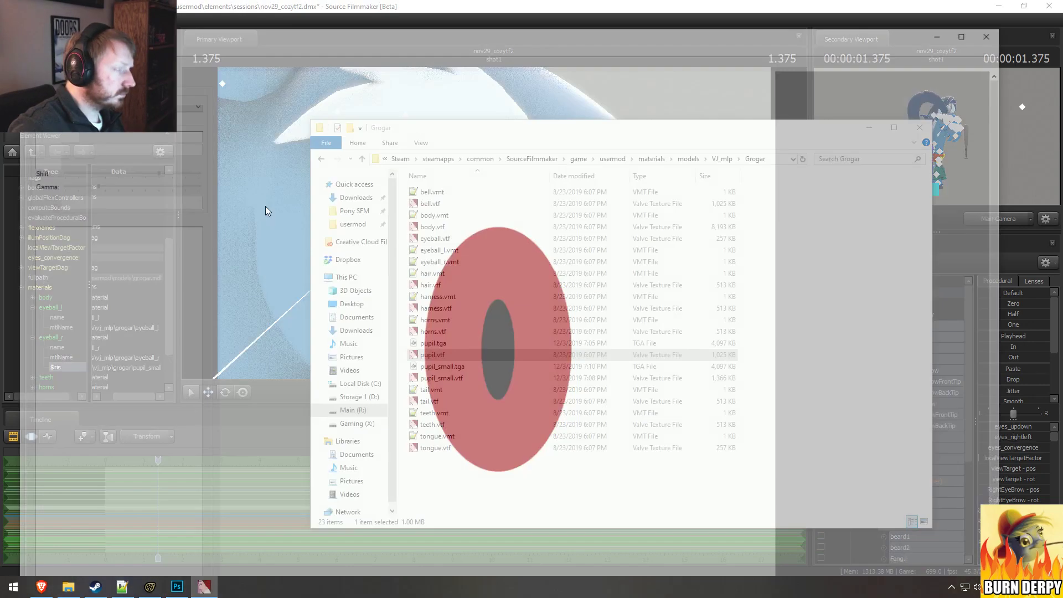
{"action": "key", "text": "ctrl+i"}
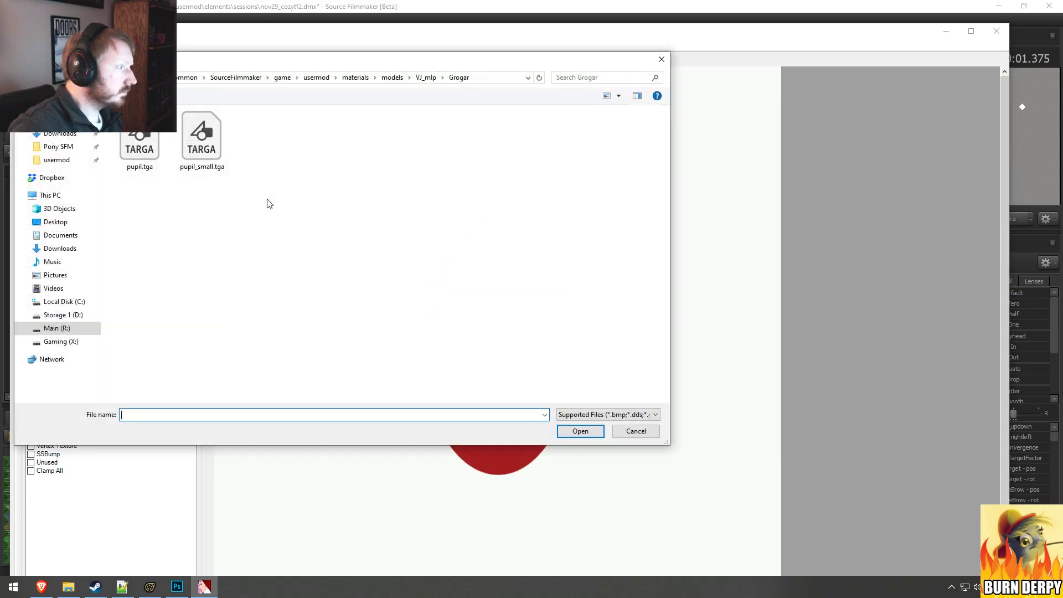
{"action": "double_click", "coordinate": [201, 145]}
{"action": "left_click", "coordinate": [604, 445]}
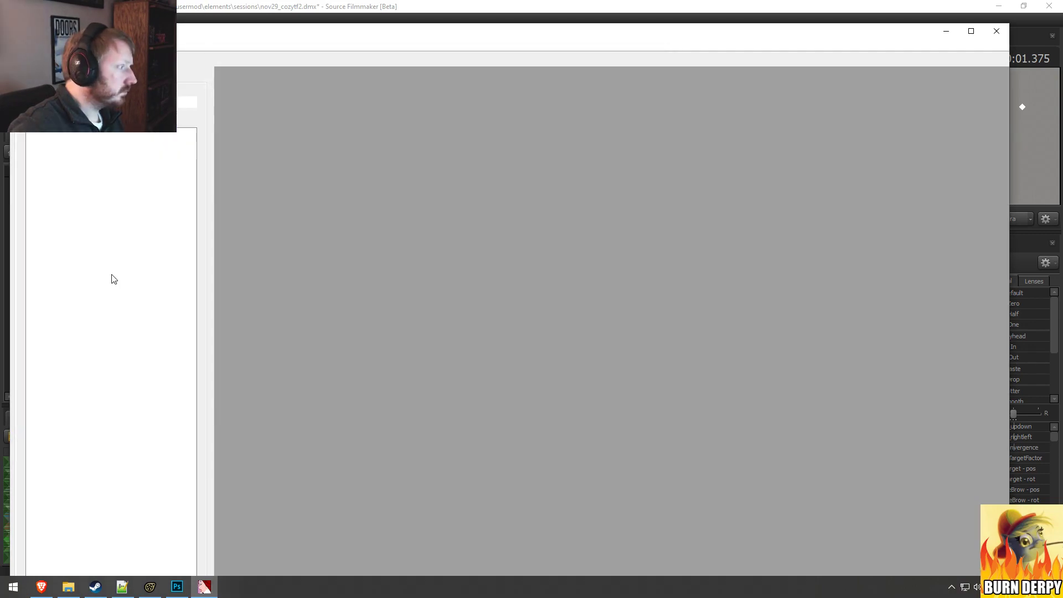
Step: Enable the No Mipmap and No Level Of Detail flags and save the texture over pupil_small.vtf
{"action": "left_click", "coordinate": [31, 297]}
{"action": "left_click", "coordinate": [31, 304]}
{"action": "left_click", "coordinate": [20, 45]}
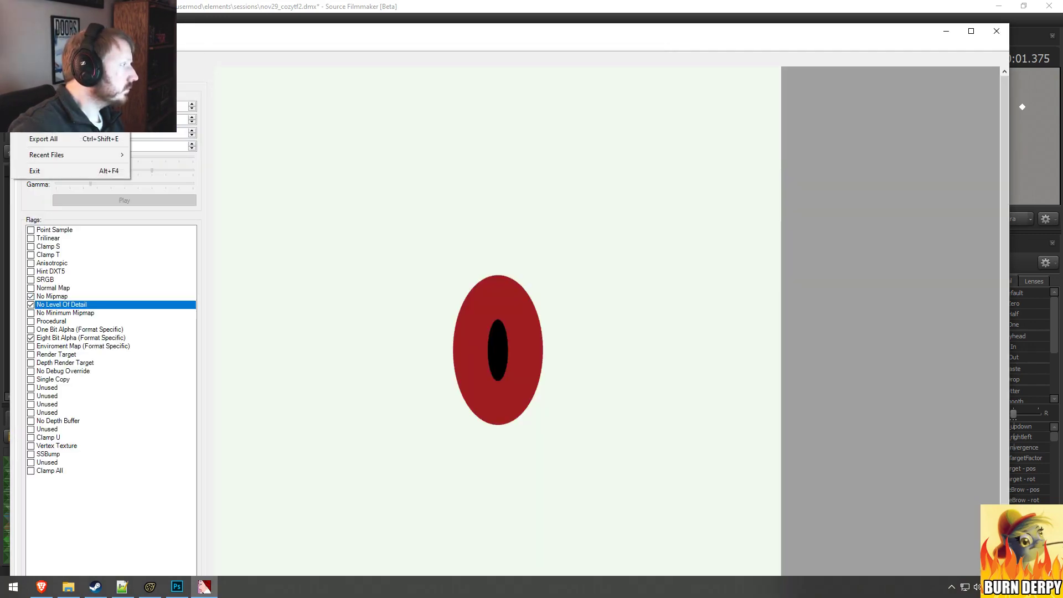
{"action": "left_click", "coordinate": [38, 98]}
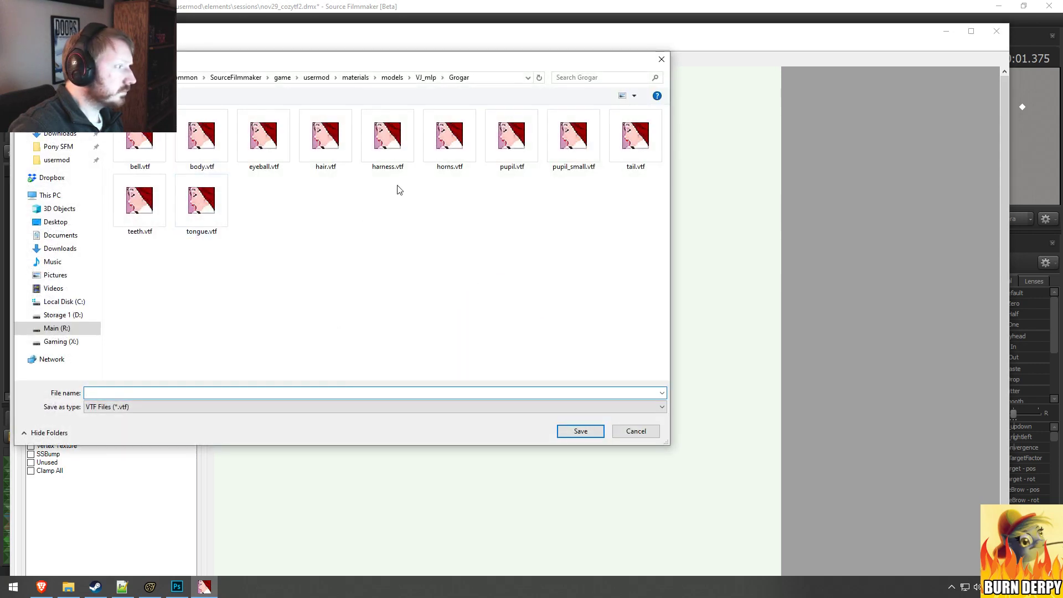
{"action": "double_click", "coordinate": [574, 138]}
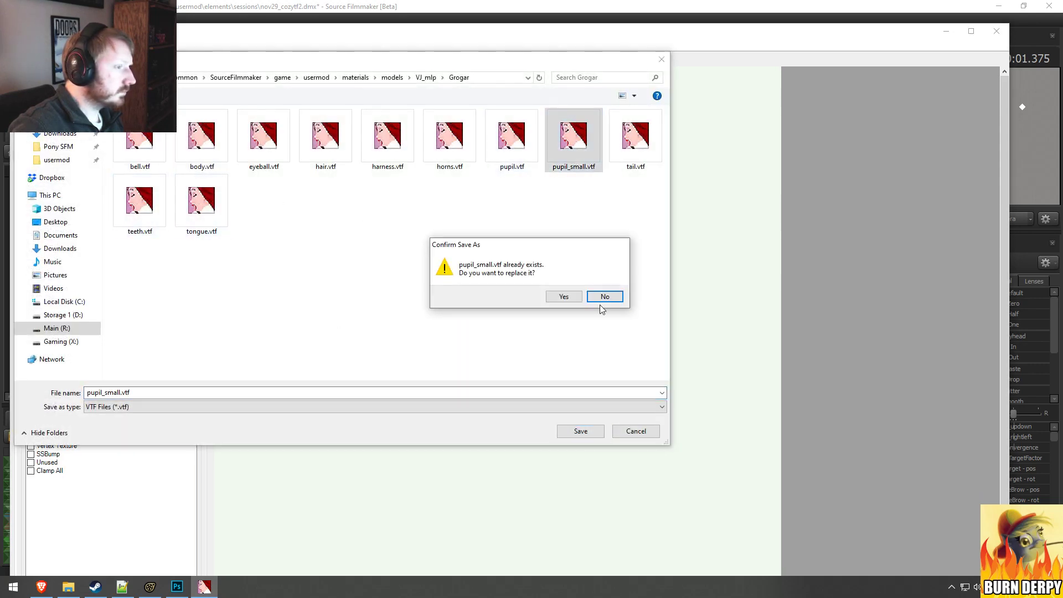
{"action": "left_click", "coordinate": [564, 296]}
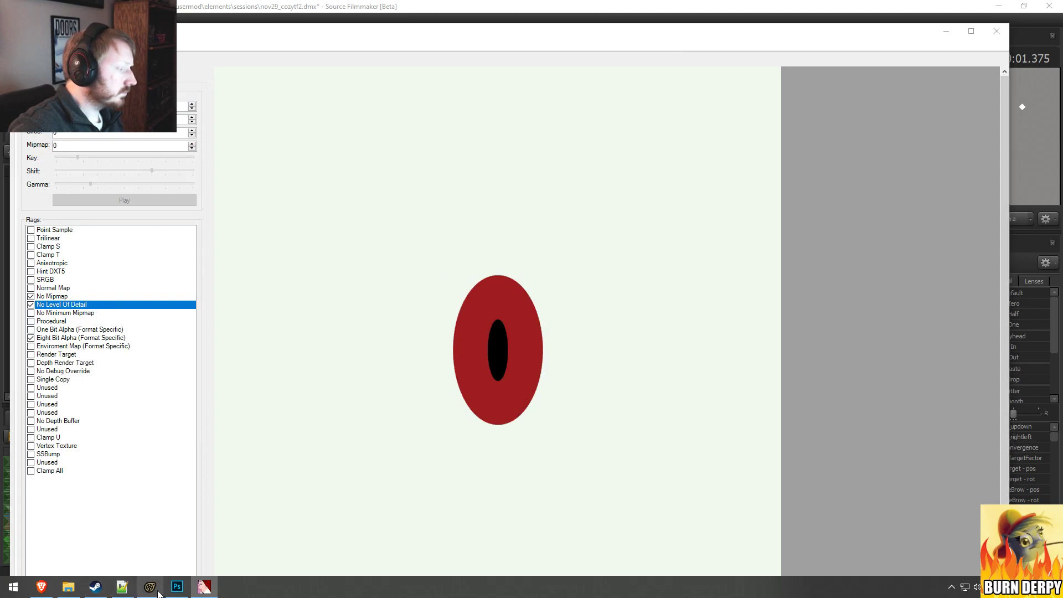
Step: Switch to Source Filmmaker, examine Grogar's eye with the updated texture and return to the Main Camera view
{"action": "left_click", "coordinate": [150, 587]}
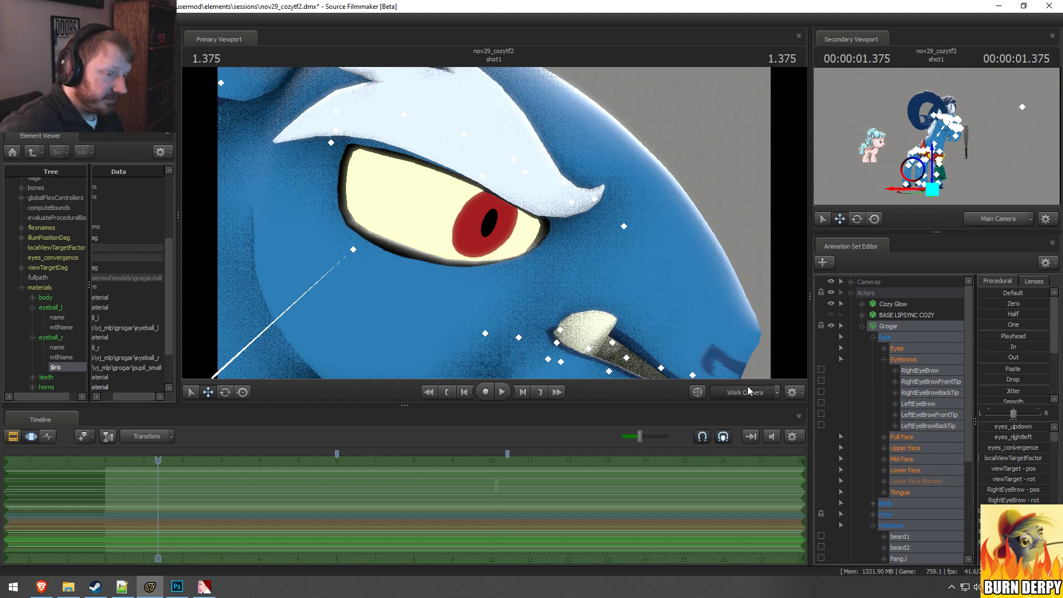
{"action": "key", "text": "F2"}
{"action": "key", "text": "F3"}
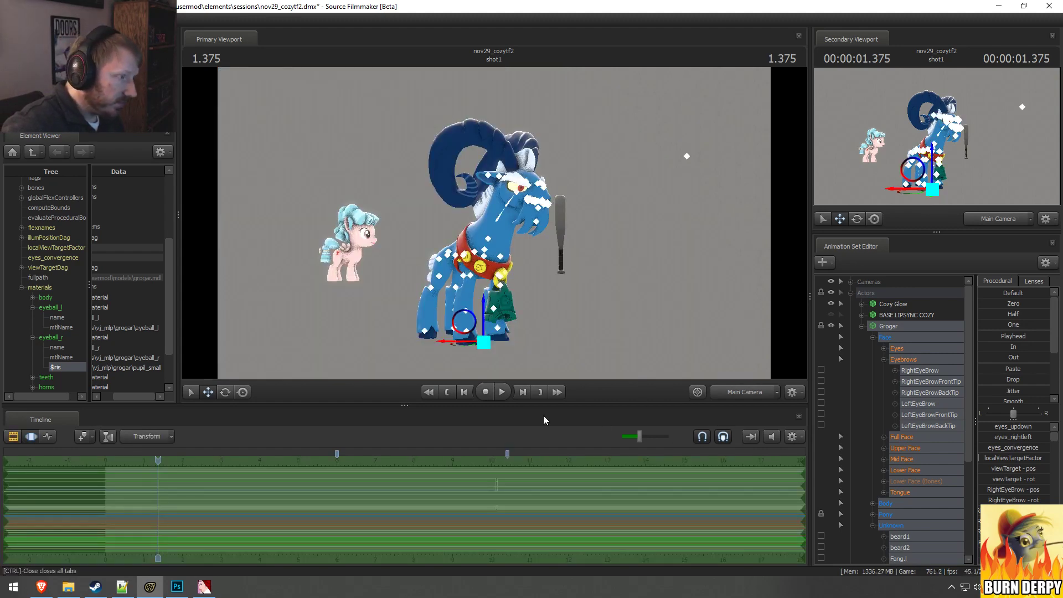
Step: Move the playhead to 10.100 in the Motion Editor and apply the In procedural preset to Grogar's controls
{"action": "left_click", "coordinate": [496, 496]}
{"action": "left_click_drag", "start_coordinate": [495, 496], "coordinate": [495, 500]}
{"action": "left_click", "coordinate": [494, 500], "text": "shift"}
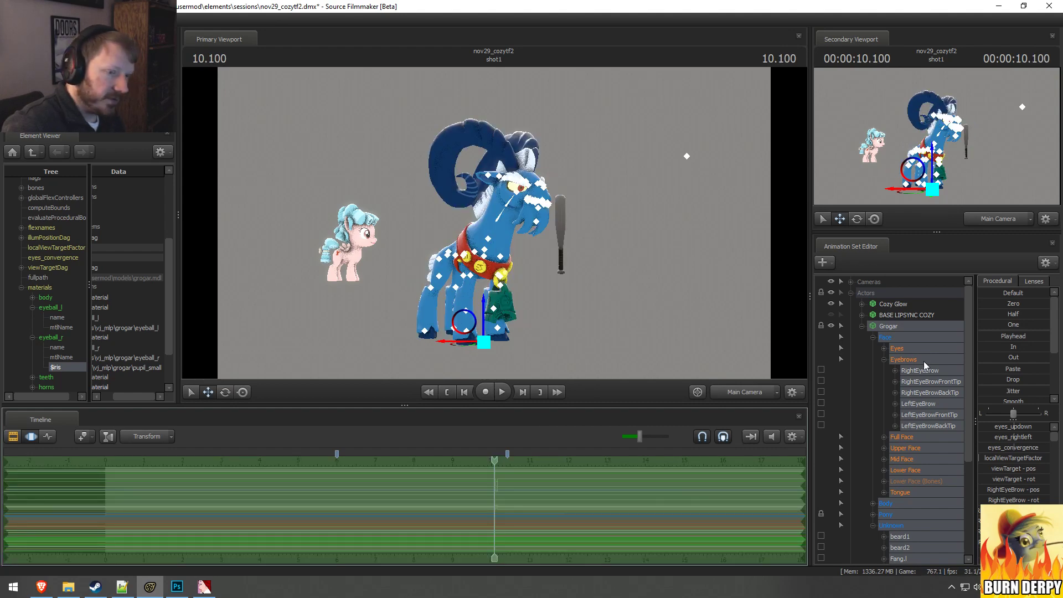
{"action": "left_click", "coordinate": [1005, 347]}
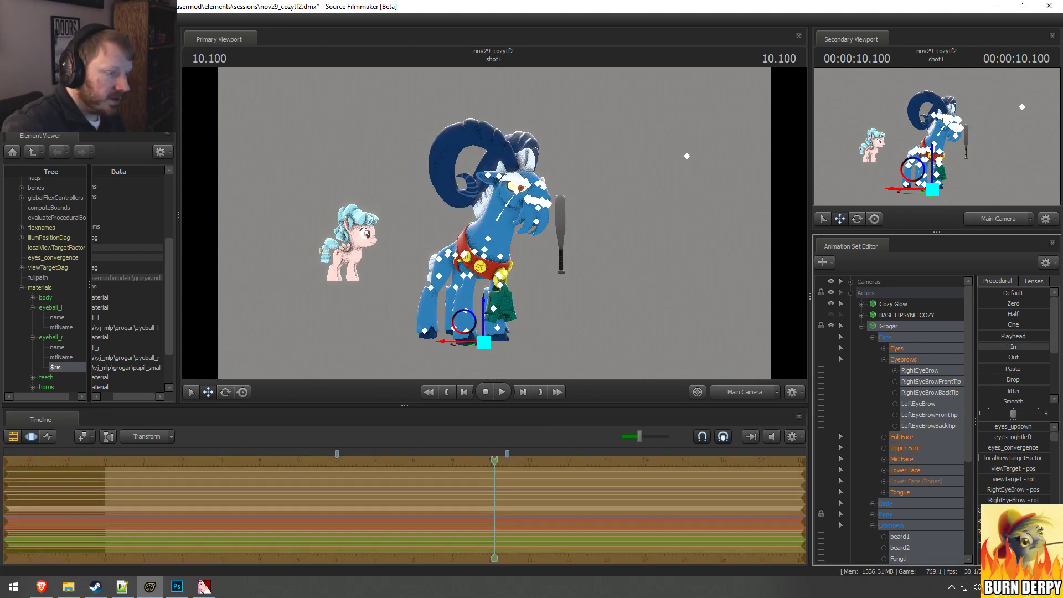
Step: Show the Clip Editor with the playhead at 3.500, and switch to the Brave browser's Grogar reference video
{"action": "key", "text": "F2"}
{"action": "key", "text": "F3"}
{"action": "key", "text": "F2"}
{"action": "left_click", "coordinate": [240, 460]}
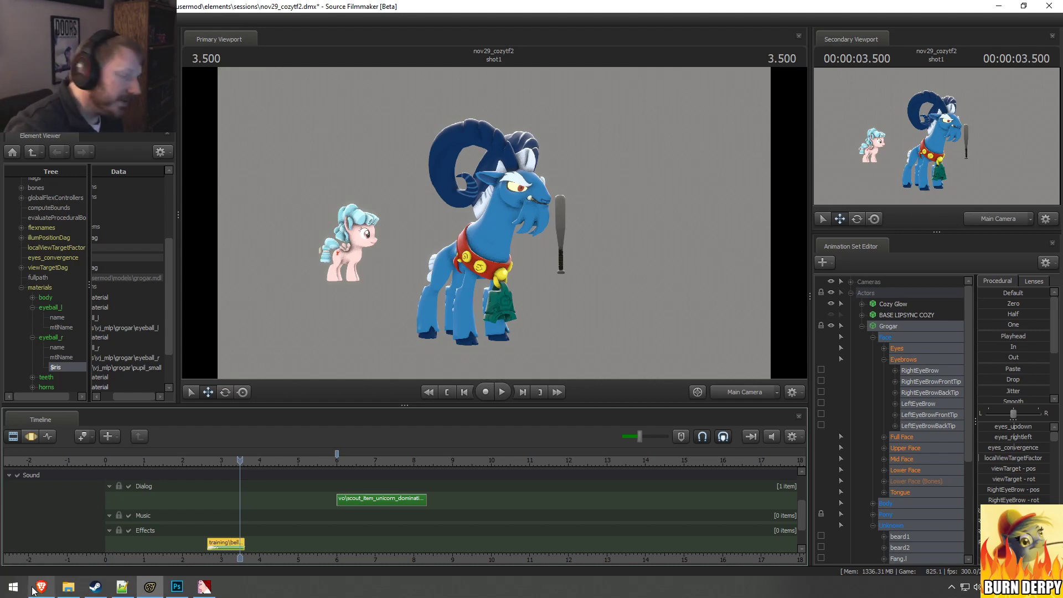
{"action": "mouse_move", "coordinate": [33, 590]}
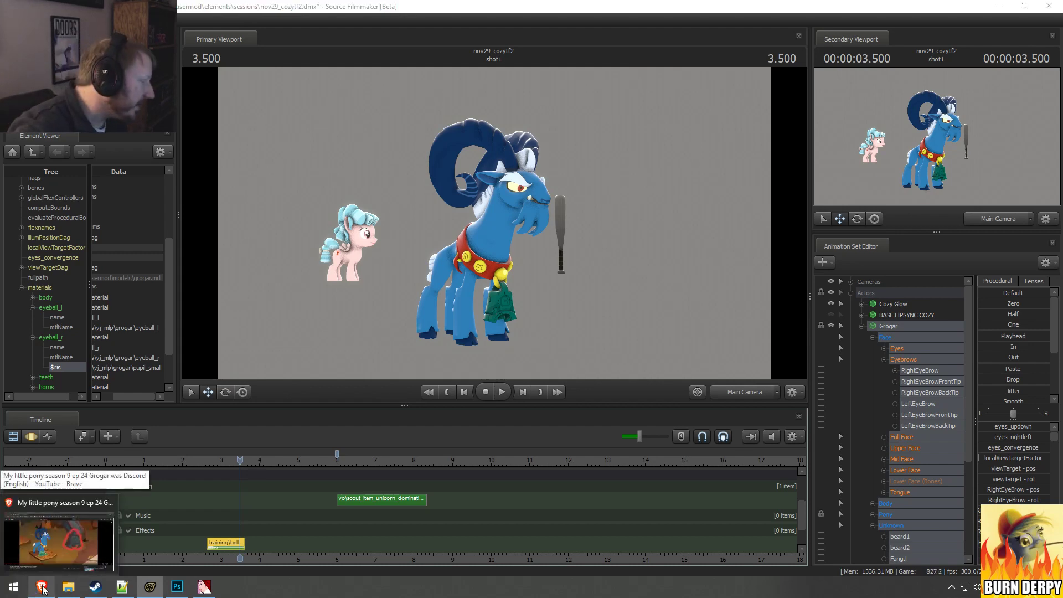
{"action": "left_click", "coordinate": [42, 589]}
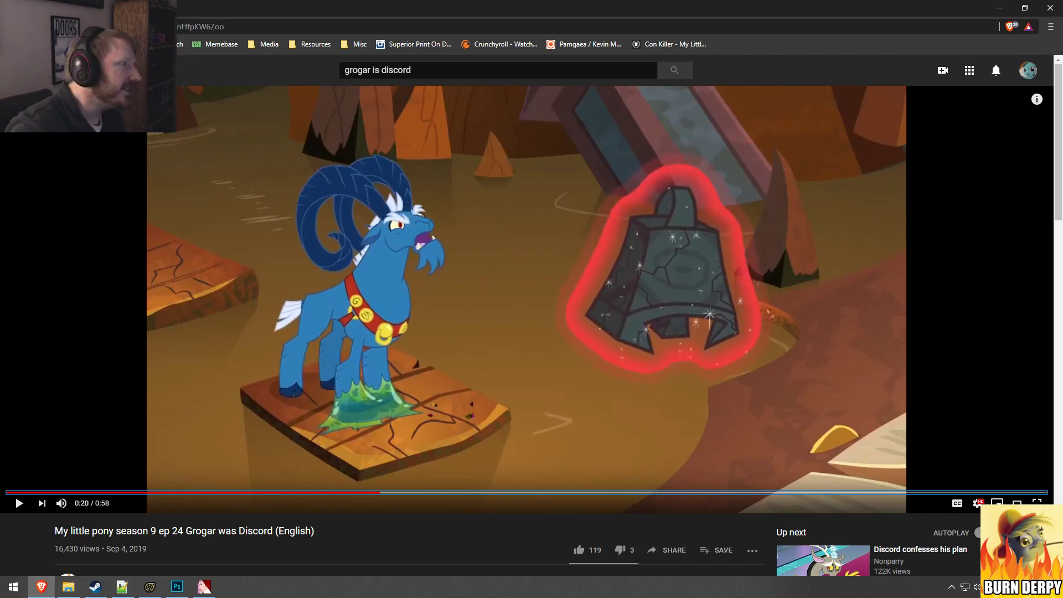
Step: Search the web in a new tab for "business trip allotted amount to spend", skim the results and close the tab
{"action": "key", "text": "ctrl+t"}
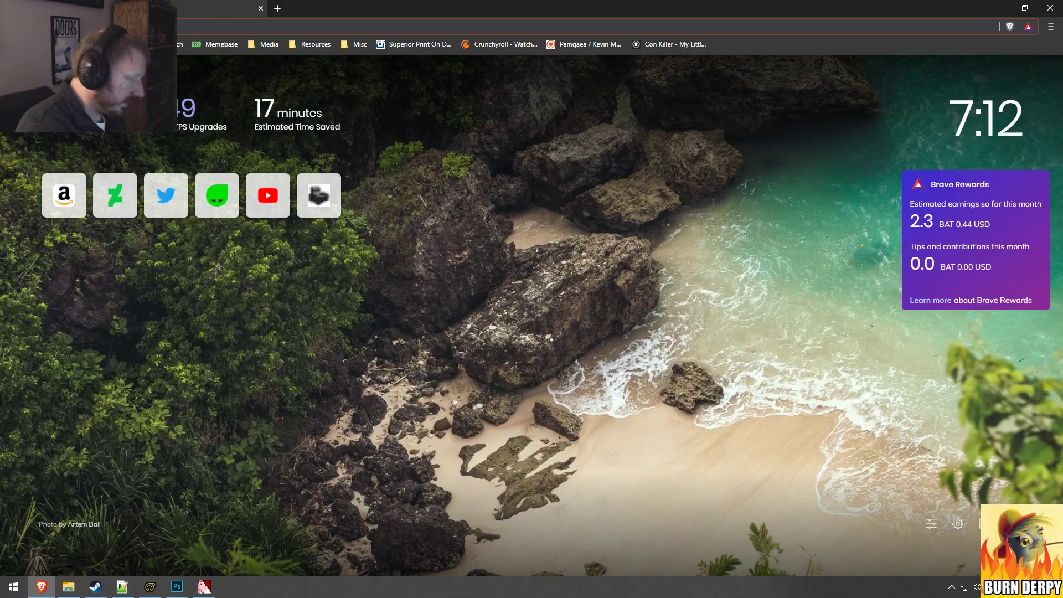
{"action": "type", "text": "business ca"}
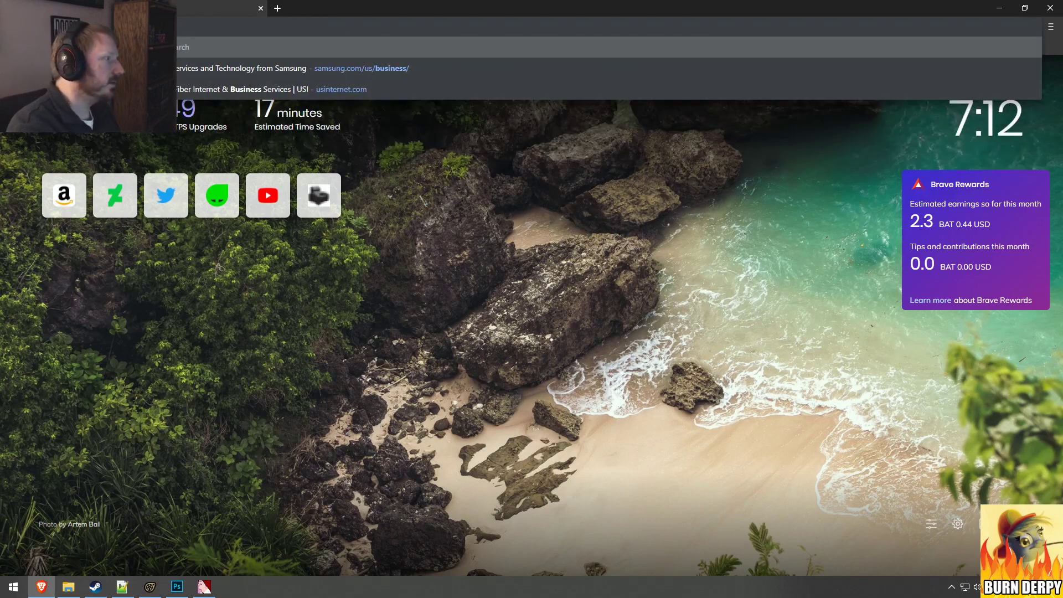
{"action": "key", "text": "BackSpace"}
{"action": "key", "text": "BackSpace"}
{"action": "type", "text": "card si"}
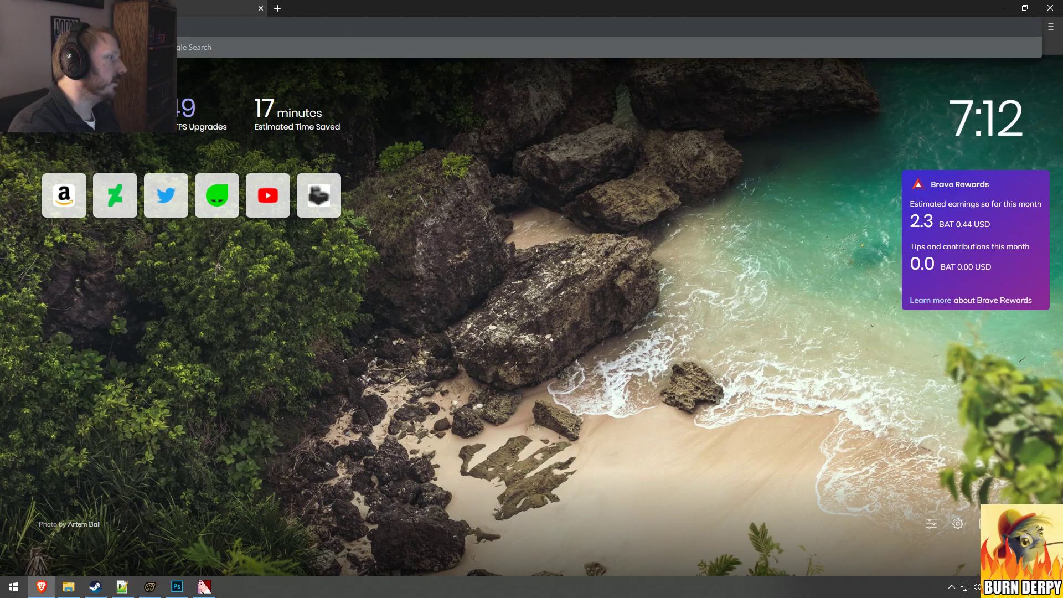
{"action": "type", "text": " pixel amou"}
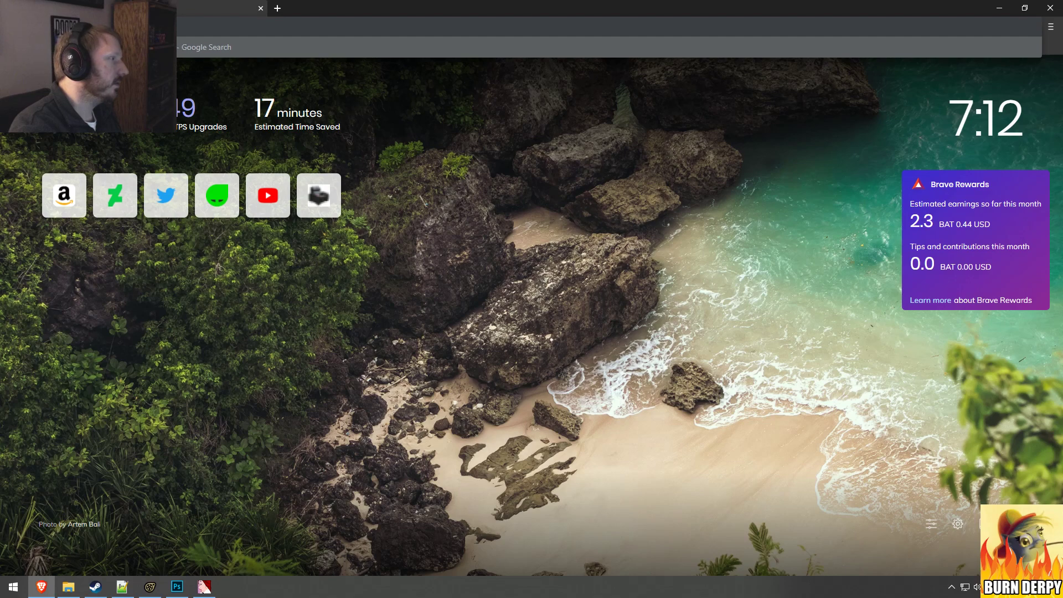
{"action": "type", "text": "nt to spend"}
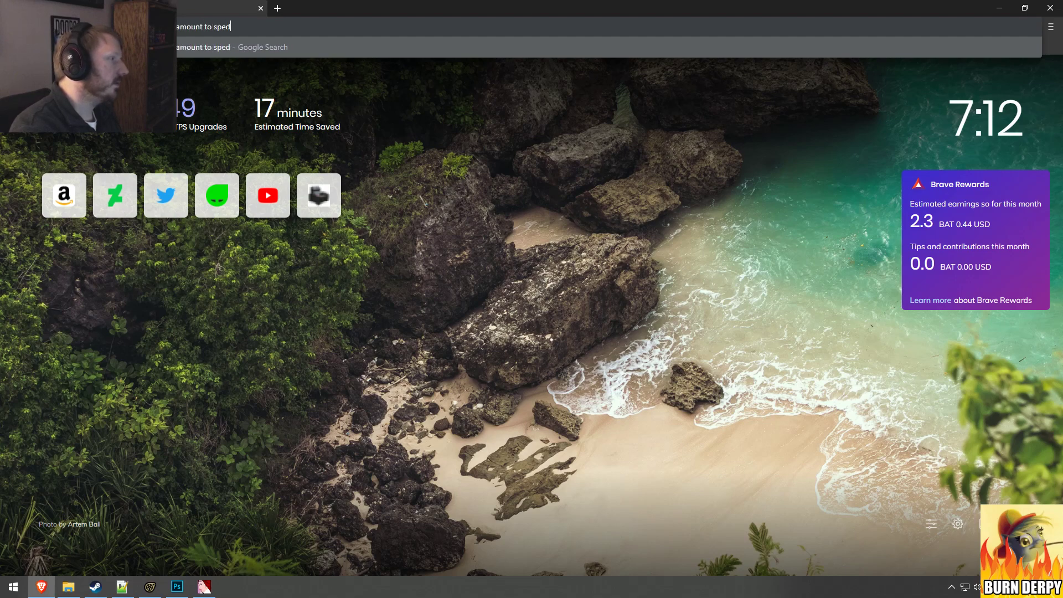
{"action": "key", "text": "Return"}
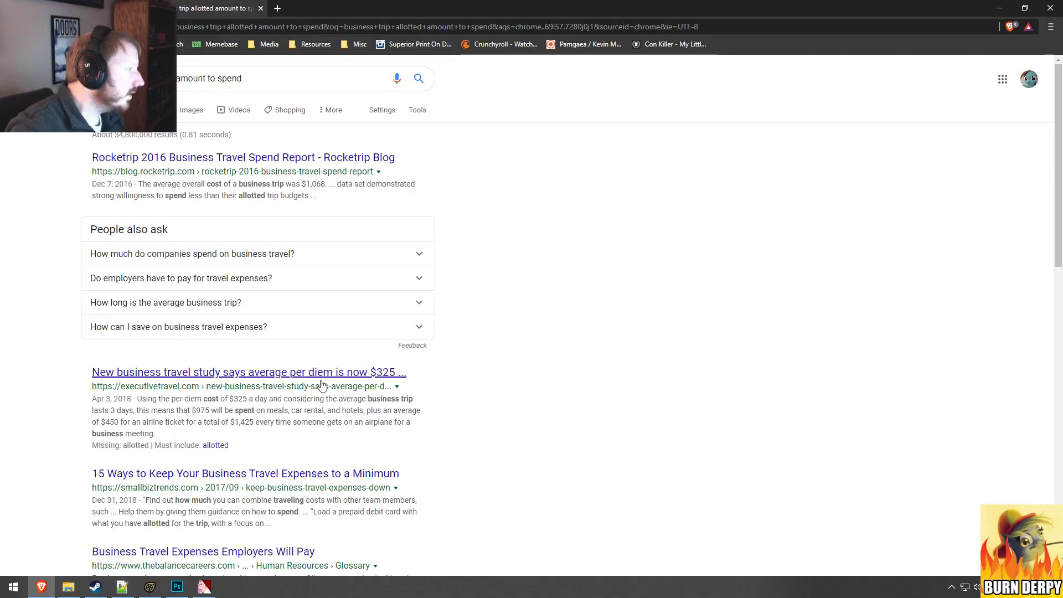
{"action": "scroll", "coordinate": [550, 371], "scroll_direction": "down", "scroll_amount": 2}
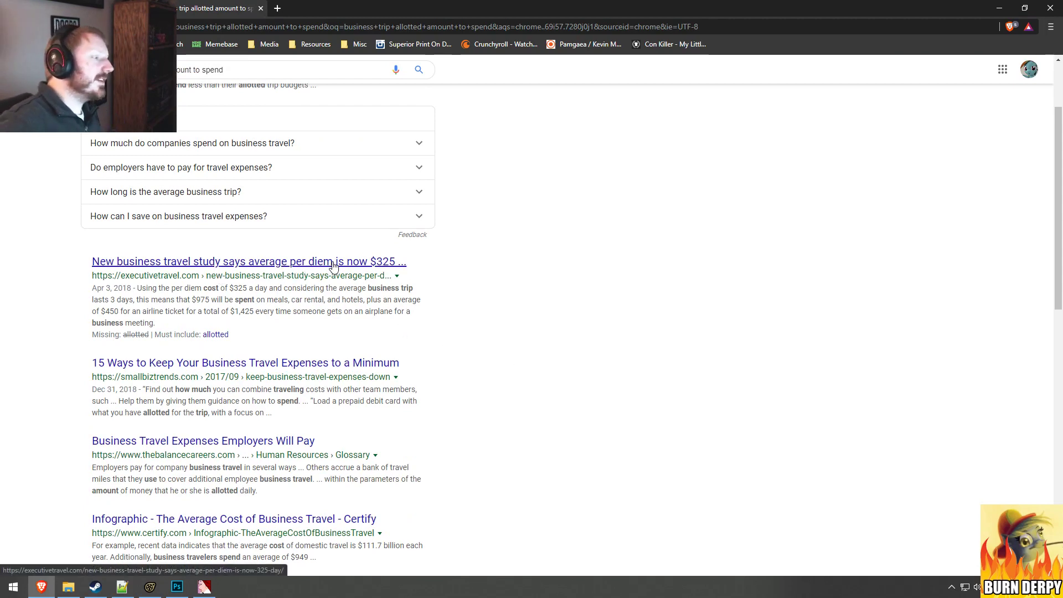
{"action": "left_click", "coordinate": [261, 10]}
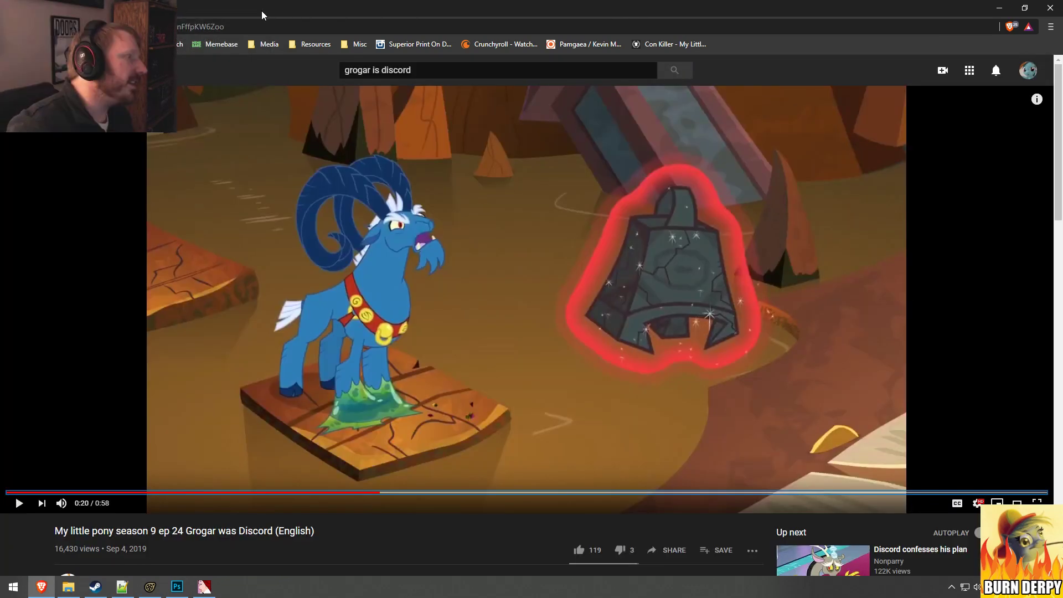
Step: Return to Source Filmmaker, move the playhead to 3.000 and bring the shot1 clip into view in the timeline
{"action": "left_click", "coordinate": [999, 8]}
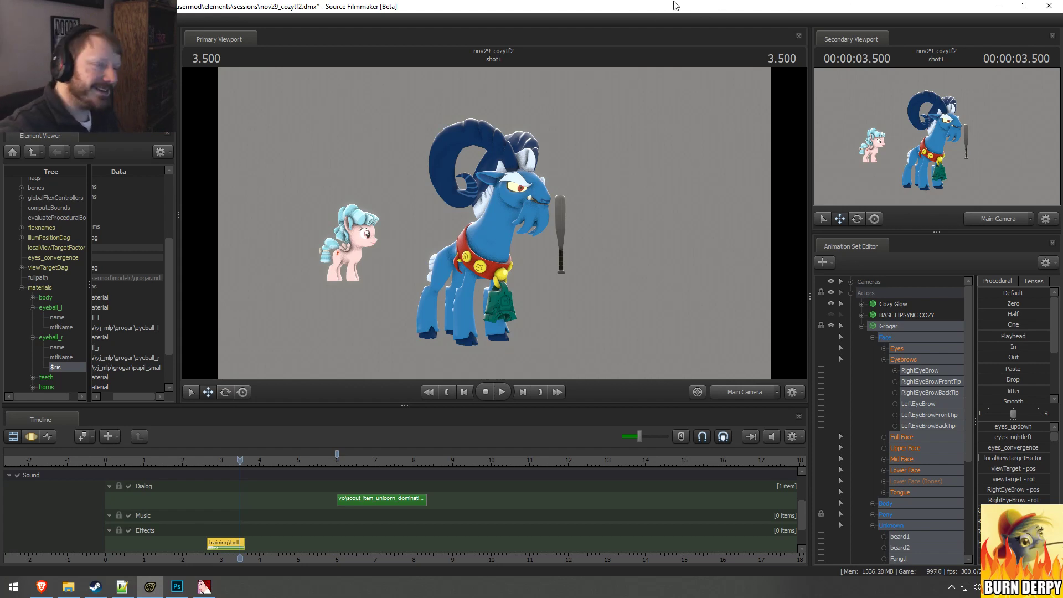
{"action": "left_click", "coordinate": [199, 460]}
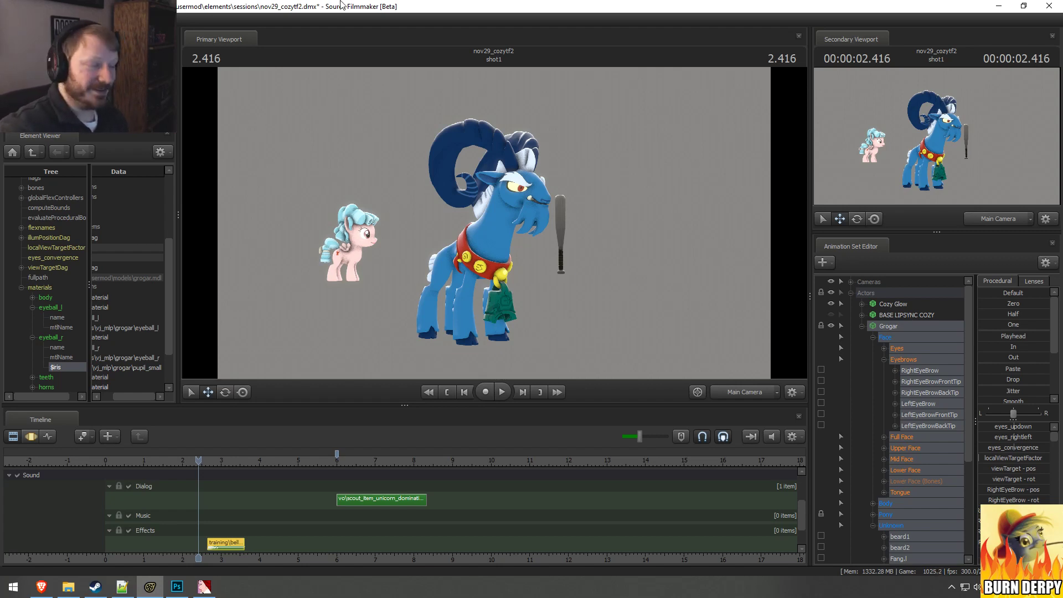
{"action": "left_click_drag", "start_coordinate": [199, 460], "coordinate": [221, 498]}
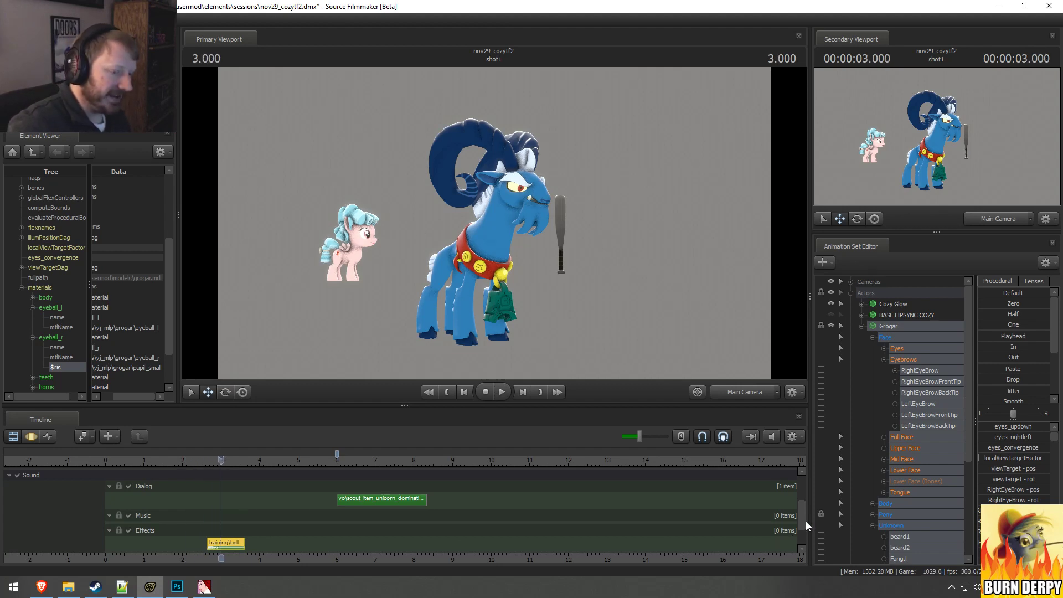
{"action": "left_click_drag", "start_coordinate": [803, 520], "coordinate": [804, 494]}
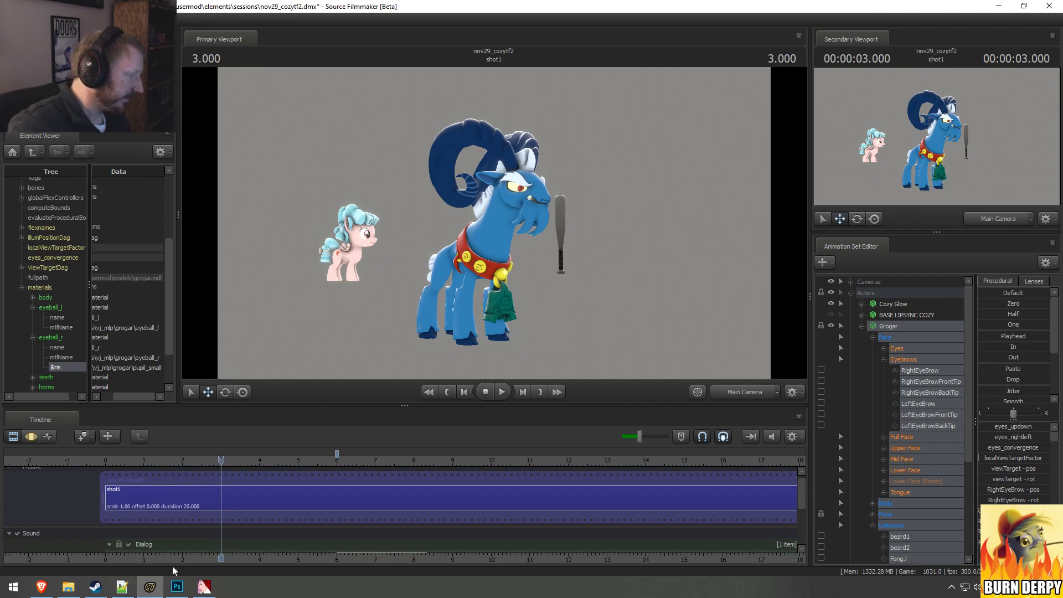
Step: Switch to the Brave browser and repeatedly replay Grogar's movement between 0:19 and 0:21 in the reference video
{"action": "left_click", "coordinate": [41, 586]}
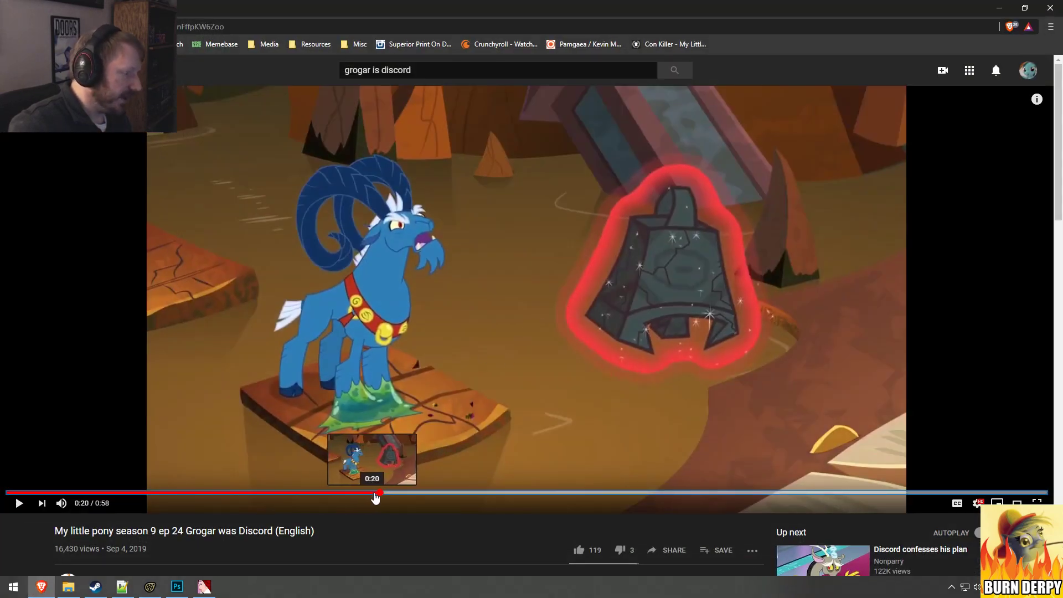
{"action": "left_click", "coordinate": [375, 492]}
{"action": "left_click_drag", "start_coordinate": [376, 497], "coordinate": [371, 497]}
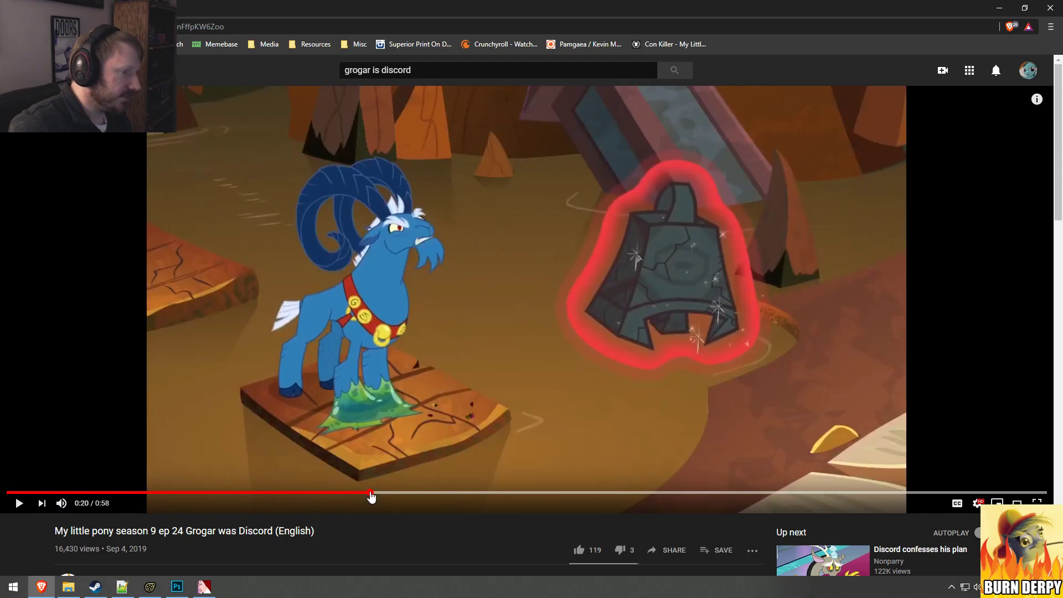
{"action": "left_click", "coordinate": [363, 494]}
{"action": "key", "text": "space"}
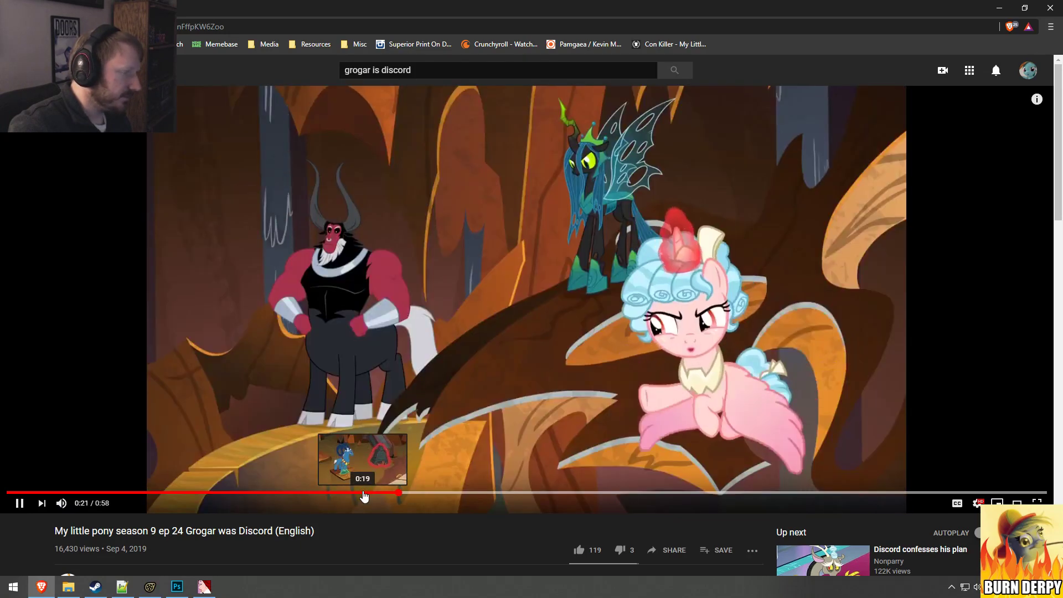
{"action": "key", "text": "space"}
{"action": "left_click", "coordinate": [356, 493]}
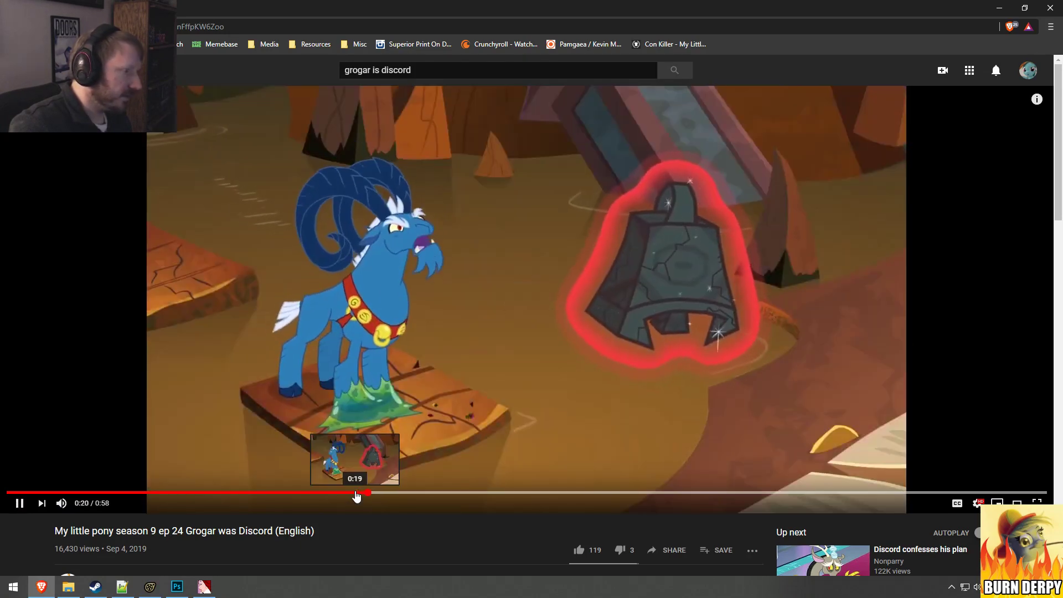
{"action": "key", "text": "space"}
{"action": "left_click", "coordinate": [356, 493]}
{"action": "key", "text": "space"}
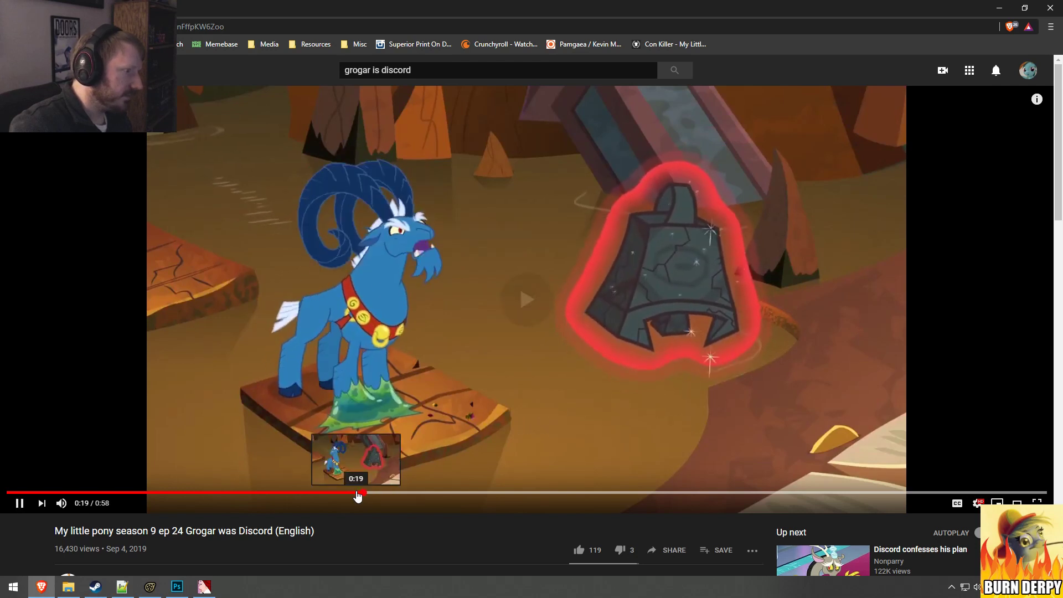
{"action": "key", "text": "space"}
{"action": "left_click", "coordinate": [353, 493]}
{"action": "key", "text": "space"}
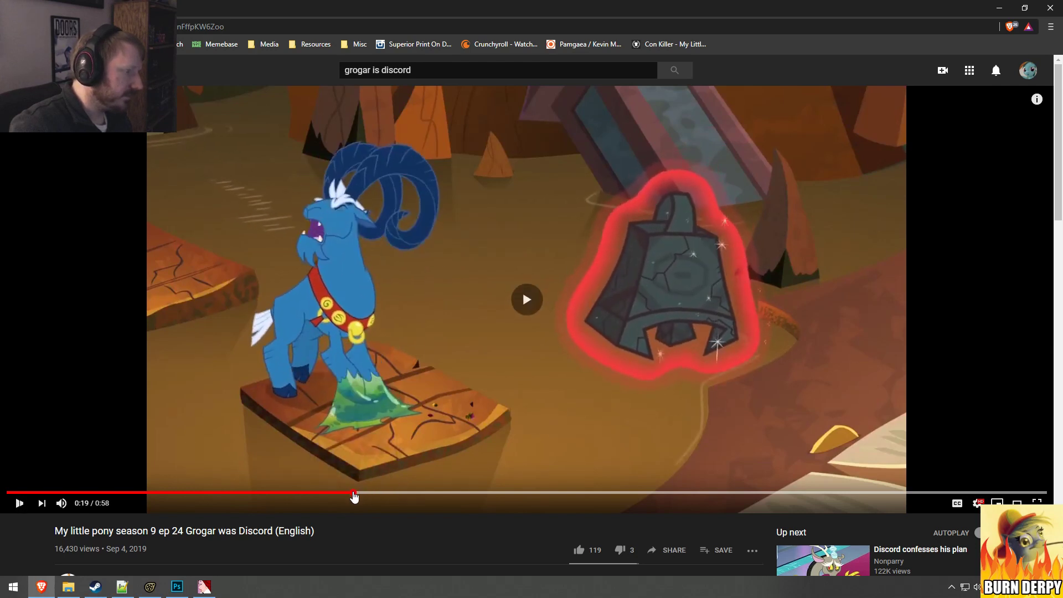
{"action": "key", "text": "space"}
{"action": "key", "text": "space"}
{"action": "key", "text": "space"}
{"action": "key", "text": "space"}
{"action": "key", "text": "space"}
{"action": "key", "text": "space"}
{"action": "key", "text": "space"}
{"action": "key", "text": "space"}
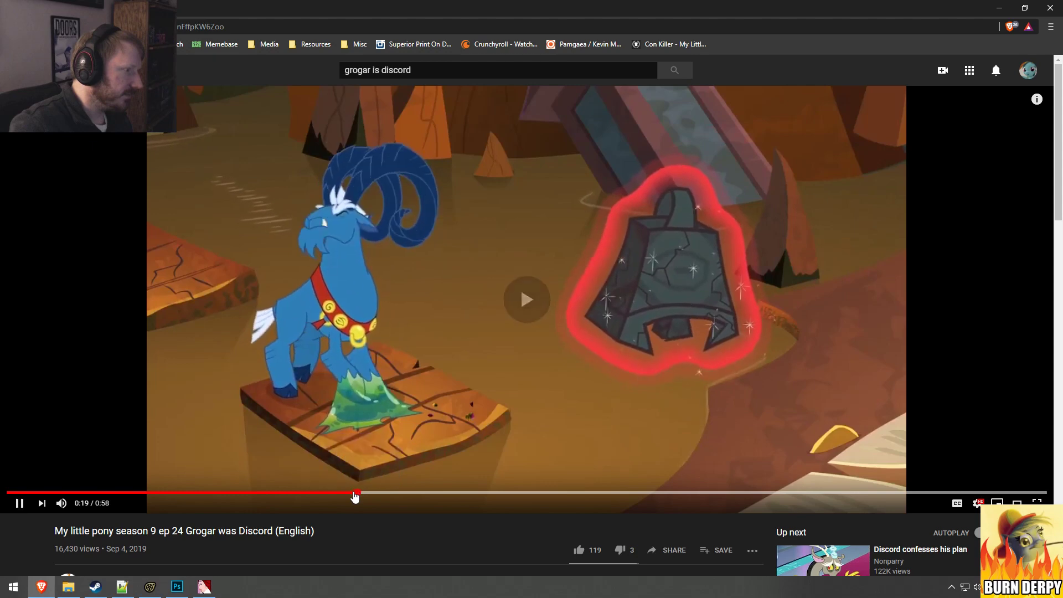
{"action": "key", "text": "space"}
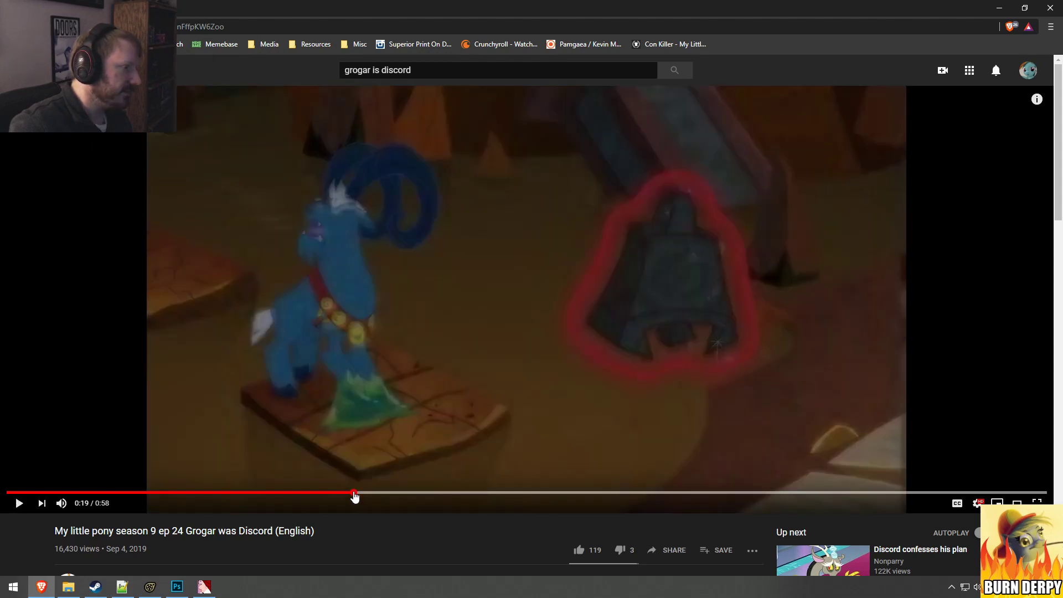
{"action": "key", "text": "space"}
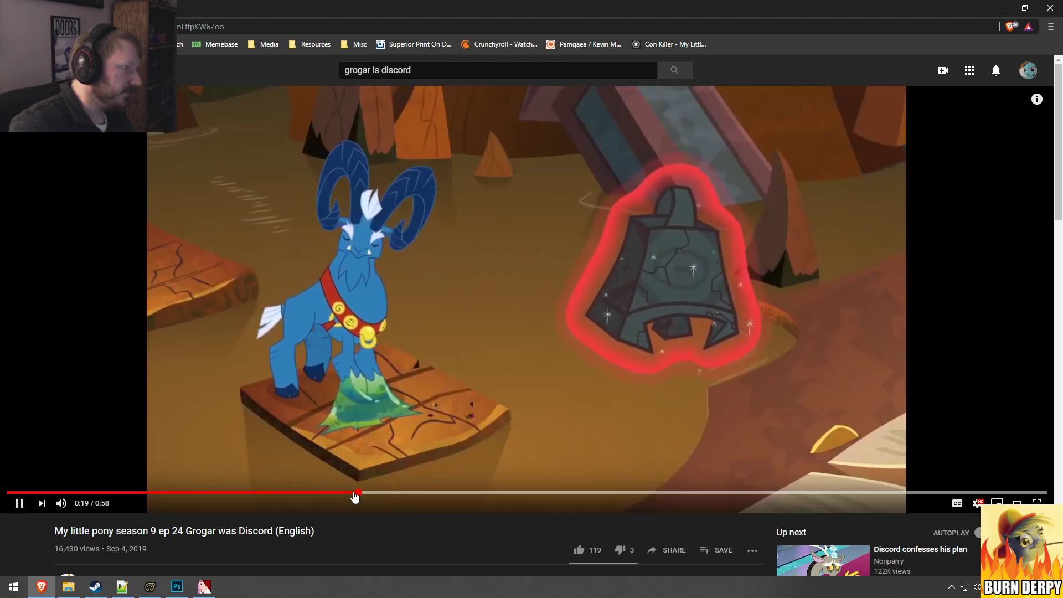
Step: Replay Grogar's head movement in the reference video from about 0:17 and pause at 0:19
{"action": "left_click", "coordinate": [351, 493]}
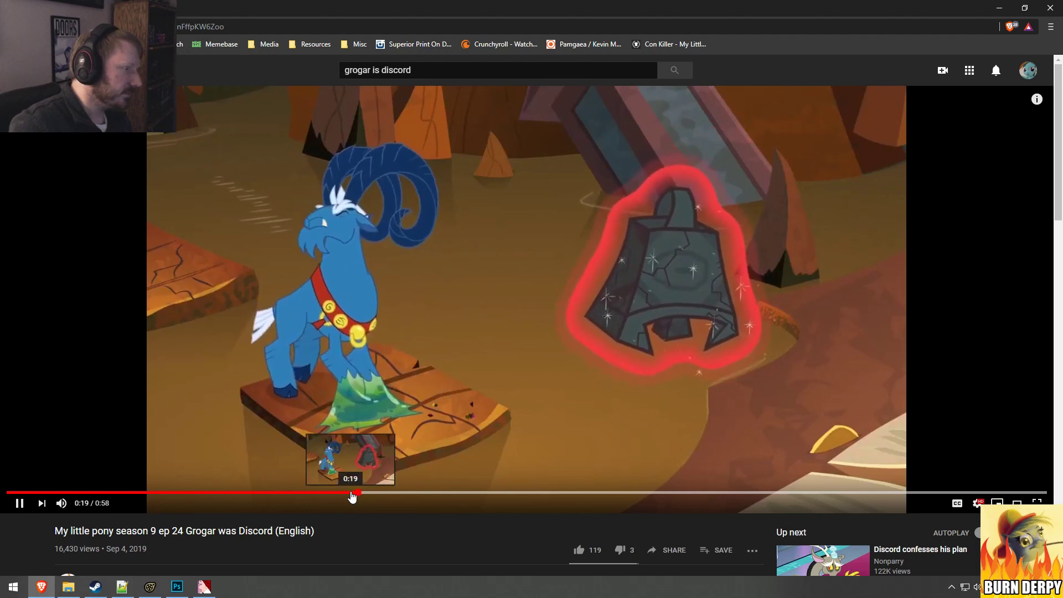
{"action": "left_click", "coordinate": [348, 493]}
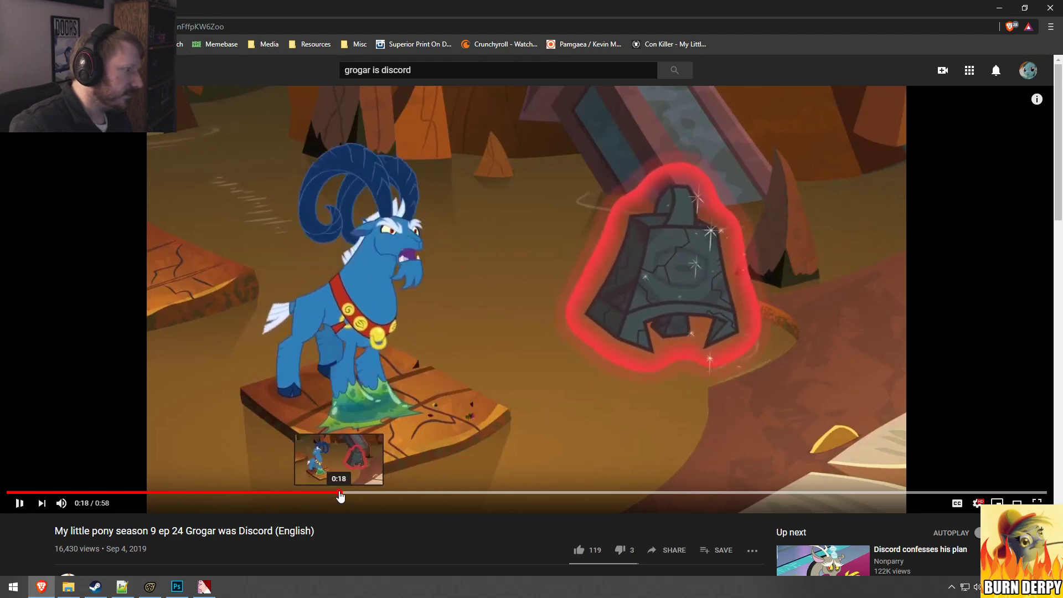
{"action": "left_click", "coordinate": [339, 493]}
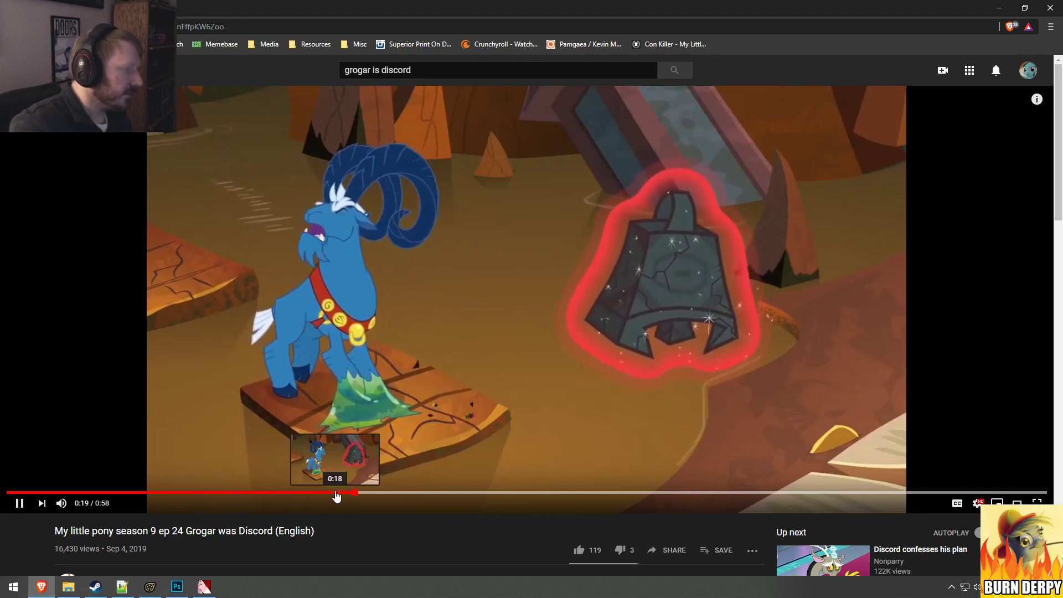
{"action": "key", "text": "space"}
{"action": "left_click", "coordinate": [331, 492]}
{"action": "key", "text": "space"}
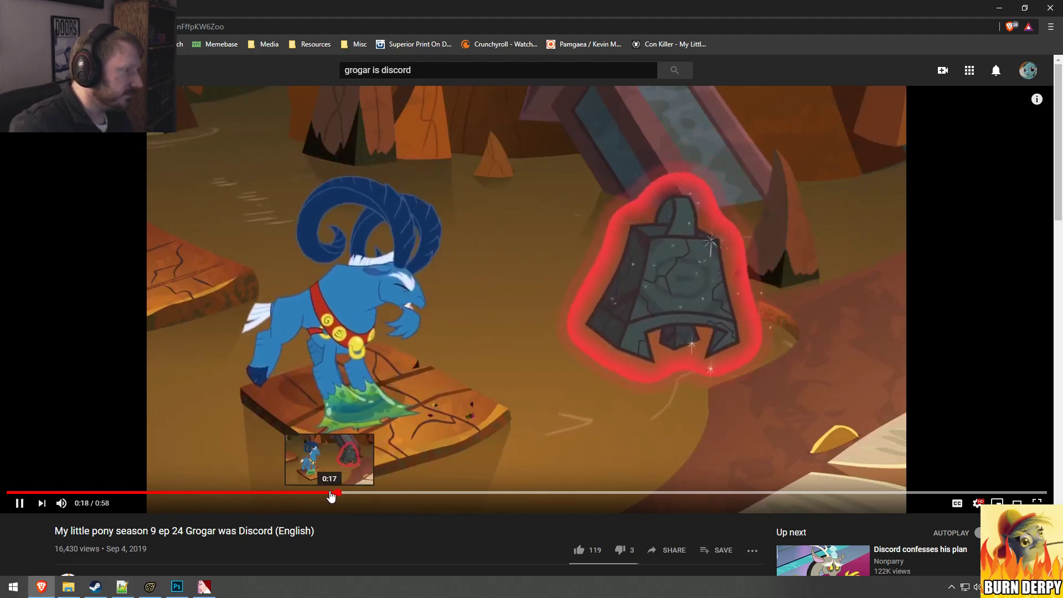
{"action": "key", "text": "space"}
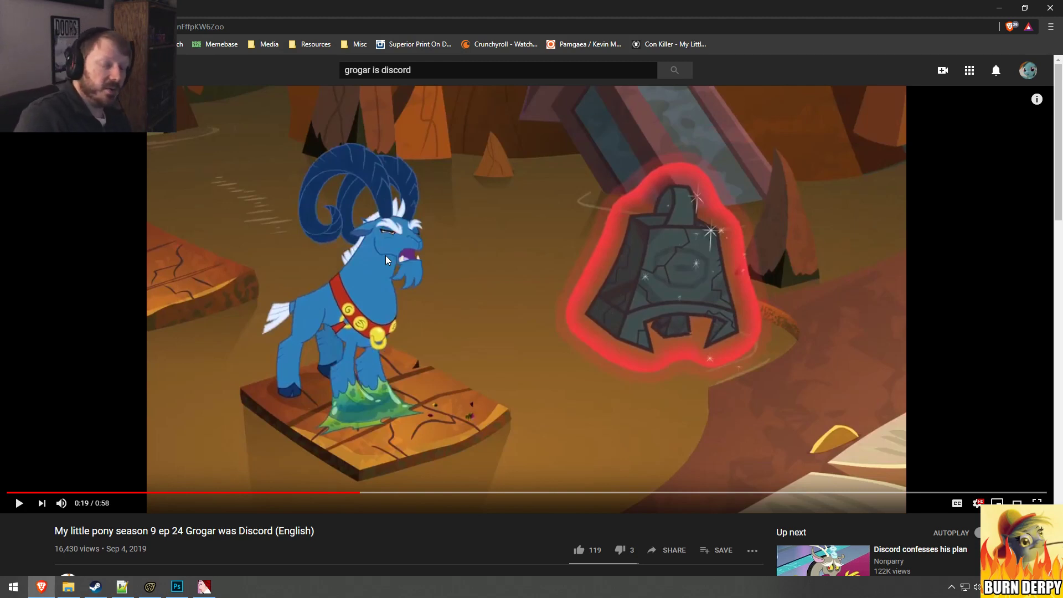
Step: Switch to Source Filmmaker, move the playhead to 1.041 and set the primary viewport to the Work Camera
{"action": "key", "text": "alt+Tab"}
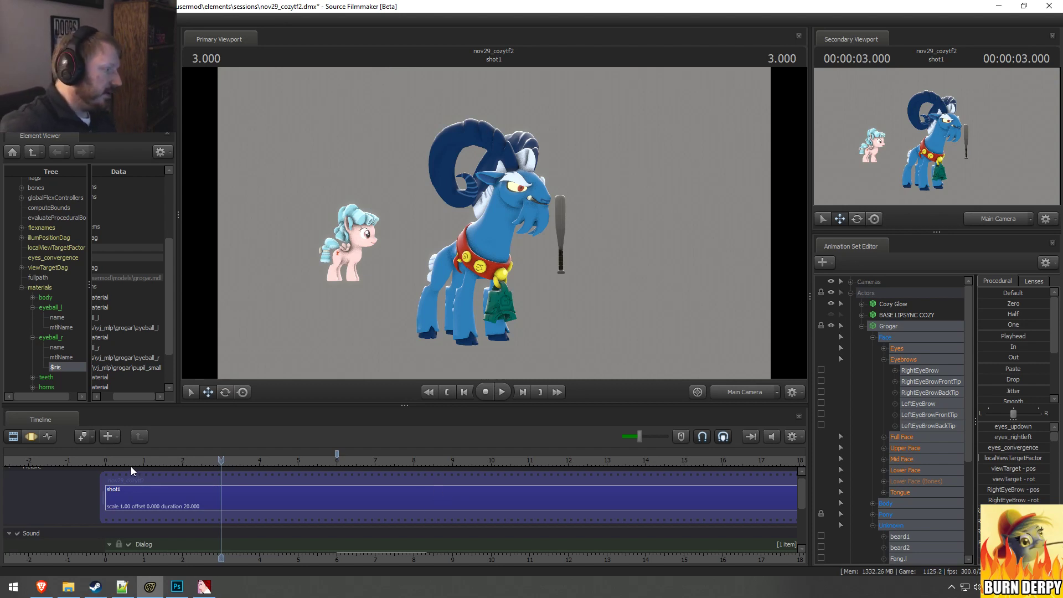
{"action": "left_click_drag", "start_coordinate": [130, 466], "coordinate": [145, 465]}
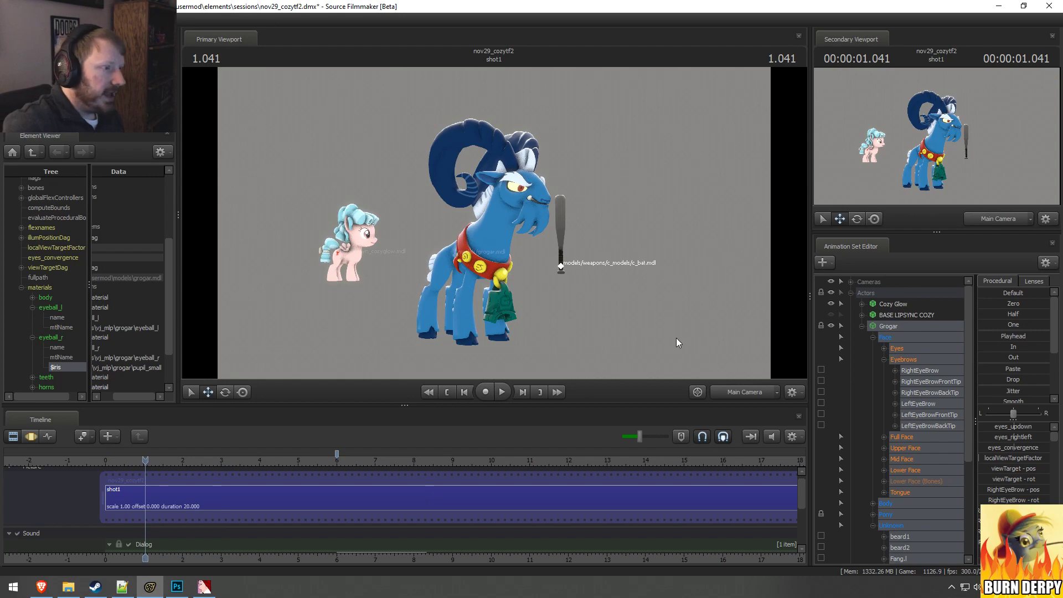
{"action": "left_click", "coordinate": [727, 390]}
{"action": "left_click_drag", "start_coordinate": [500, 223], "coordinate": [500, 222], "text": "alt"}
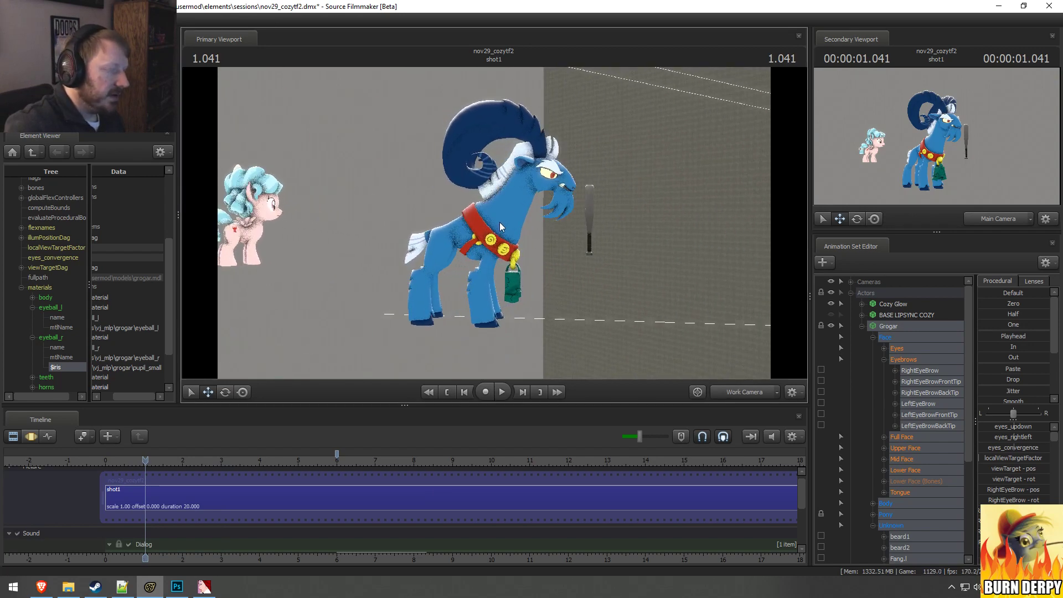
Step: Switch back to the Brave reference video, replay Grogar's pose change from 0:18 and pause at 0:21
{"action": "key", "text": "alt+Tab"}
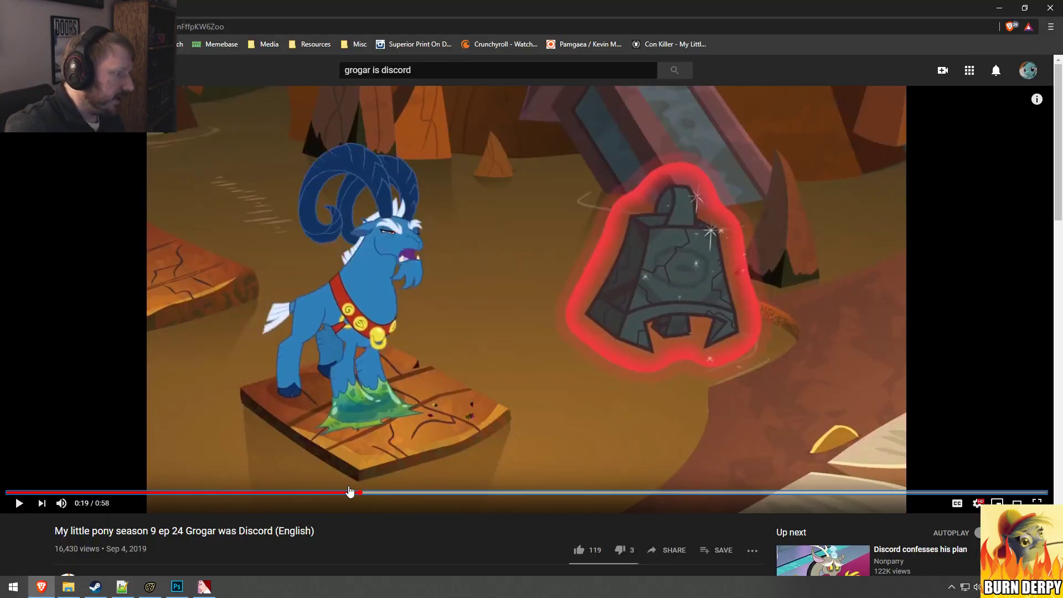
{"action": "key", "text": "space"}
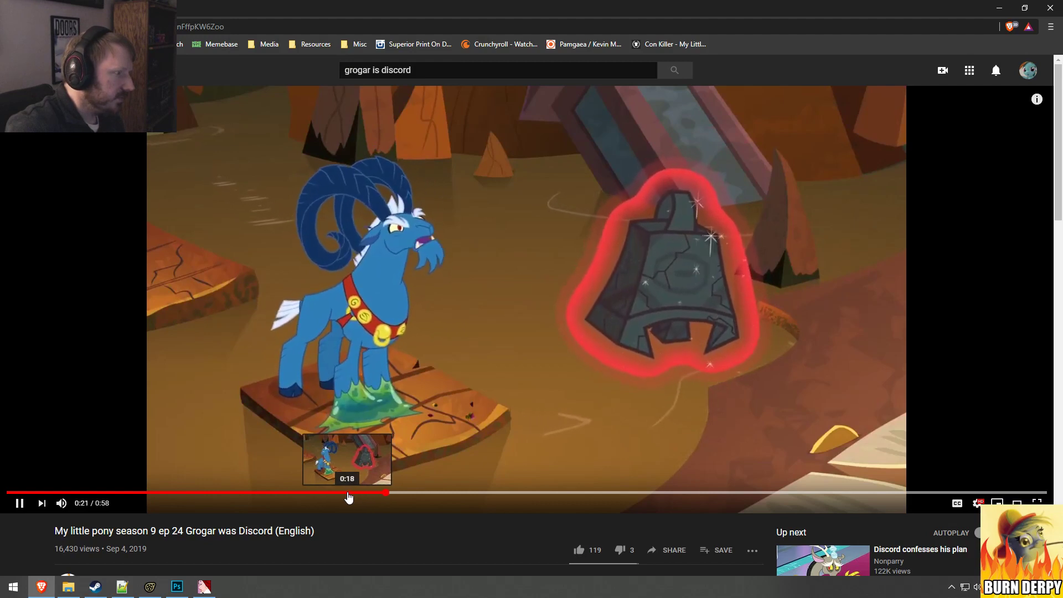
{"action": "left_click", "coordinate": [349, 492]}
{"action": "key", "text": "space"}
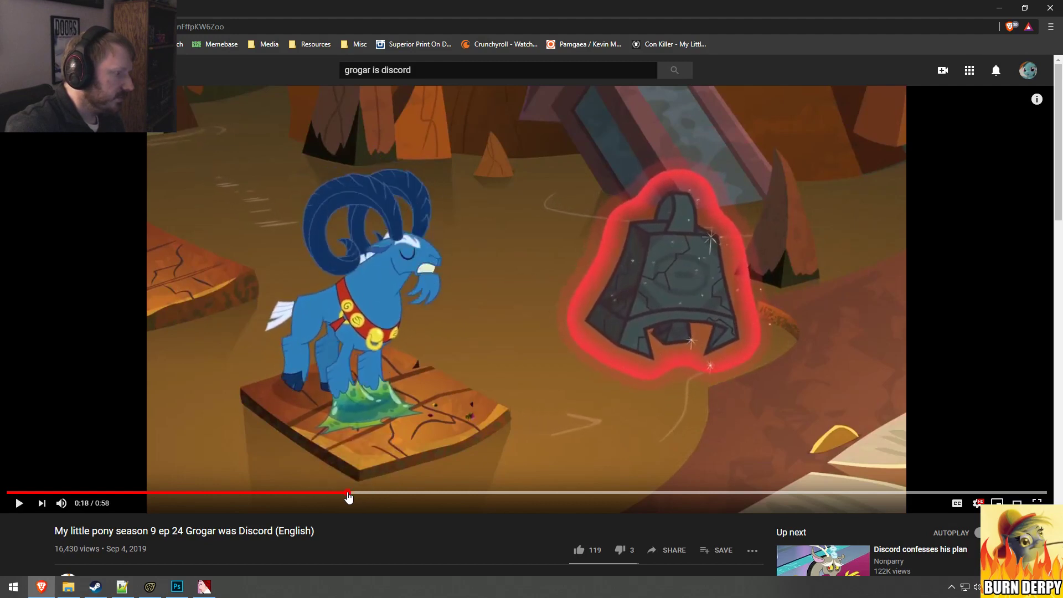
{"action": "key", "text": "space"}
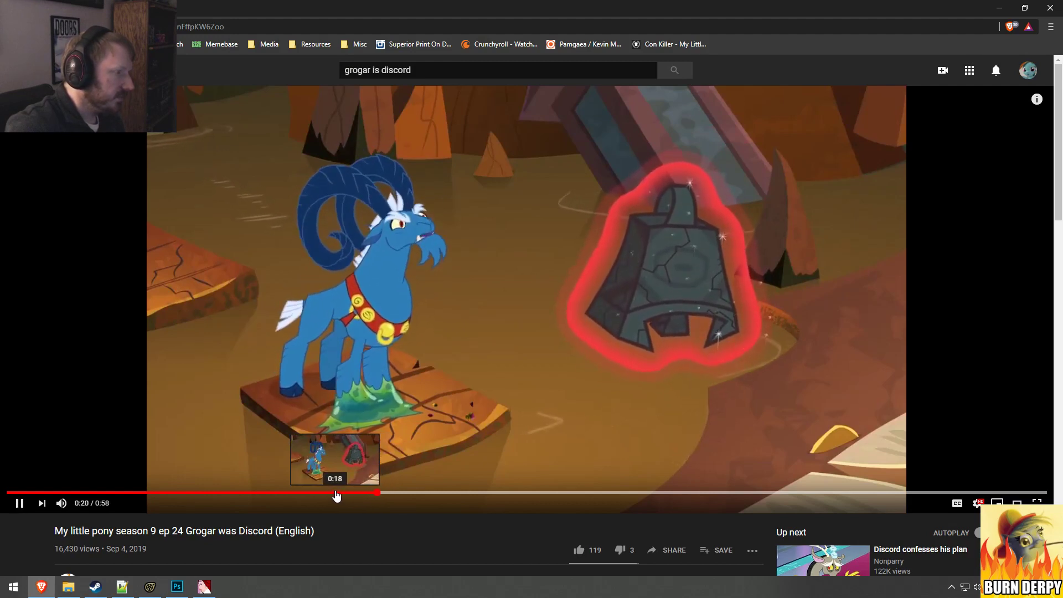
{"action": "key", "text": "space"}
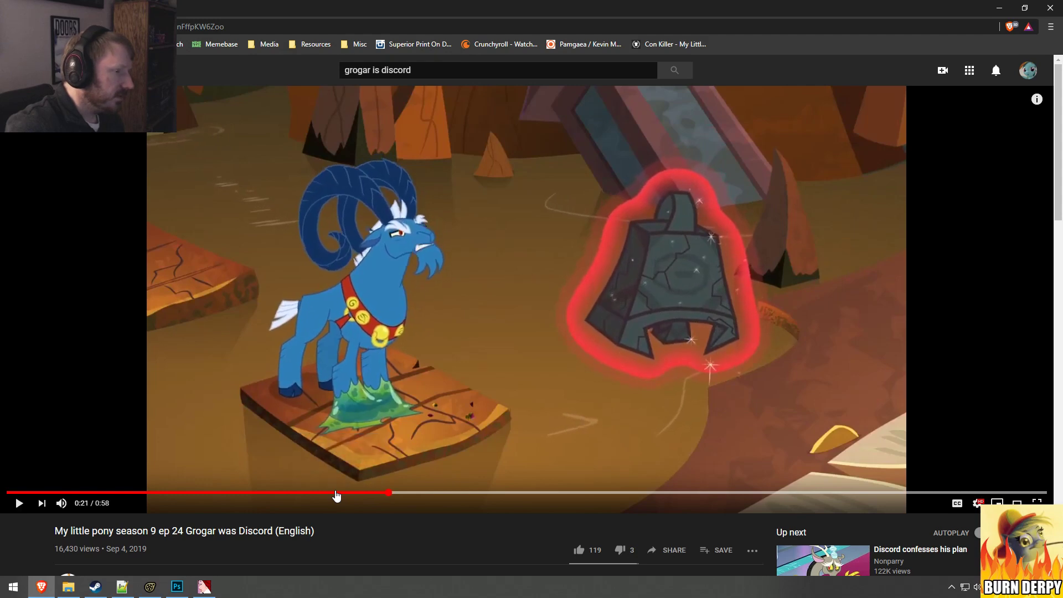
Step: Return to Source Filmmaker and play the shot from 1.041 through the Work Camera
{"action": "key", "text": "alt+Tab"}
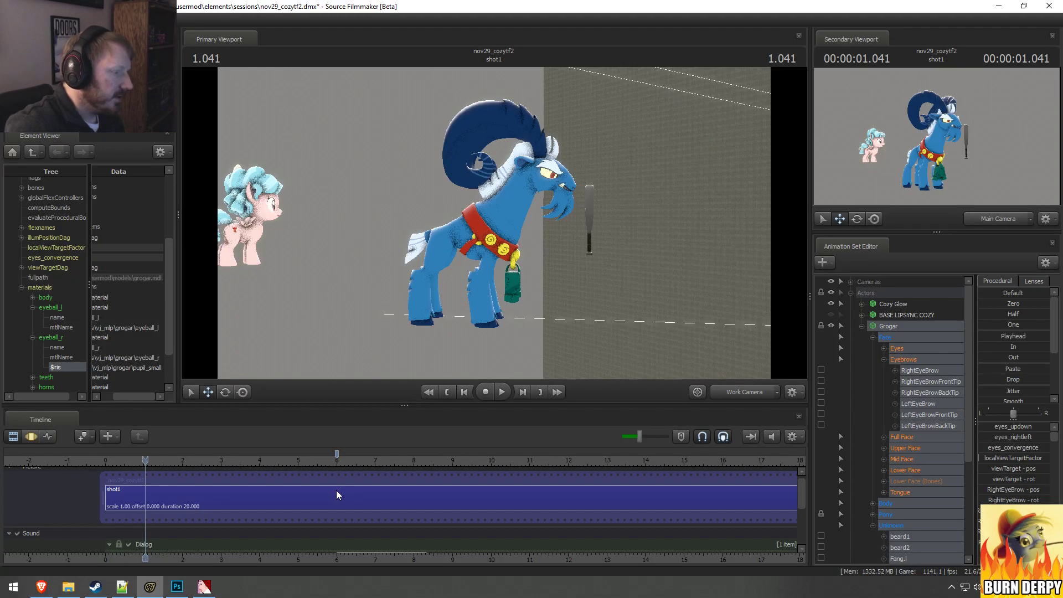
{"action": "key", "text": "space"}
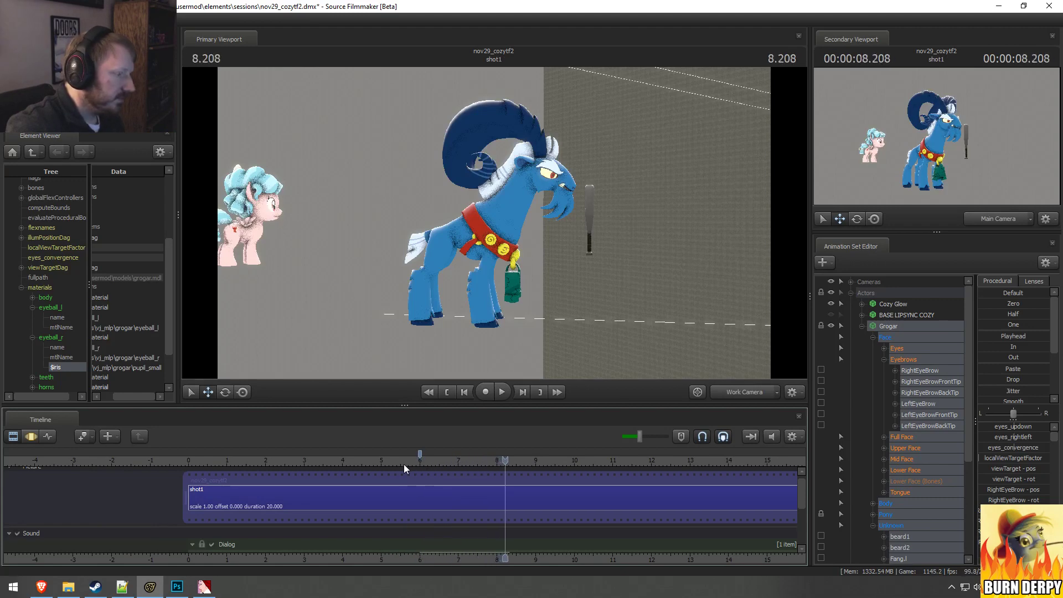
Step: Switch to the Brave reference video and replay Grogar raising his head from about 0:20, pausing around 0:21
{"action": "key", "text": "alt+Tab"}
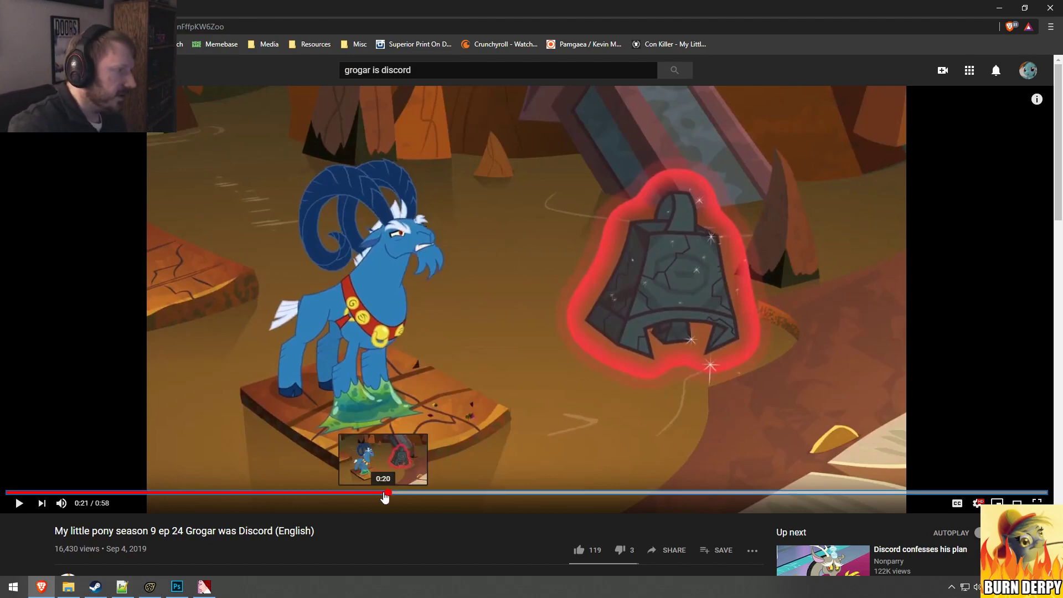
{"action": "key", "text": "space"}
{"action": "left_click", "coordinate": [384, 498]}
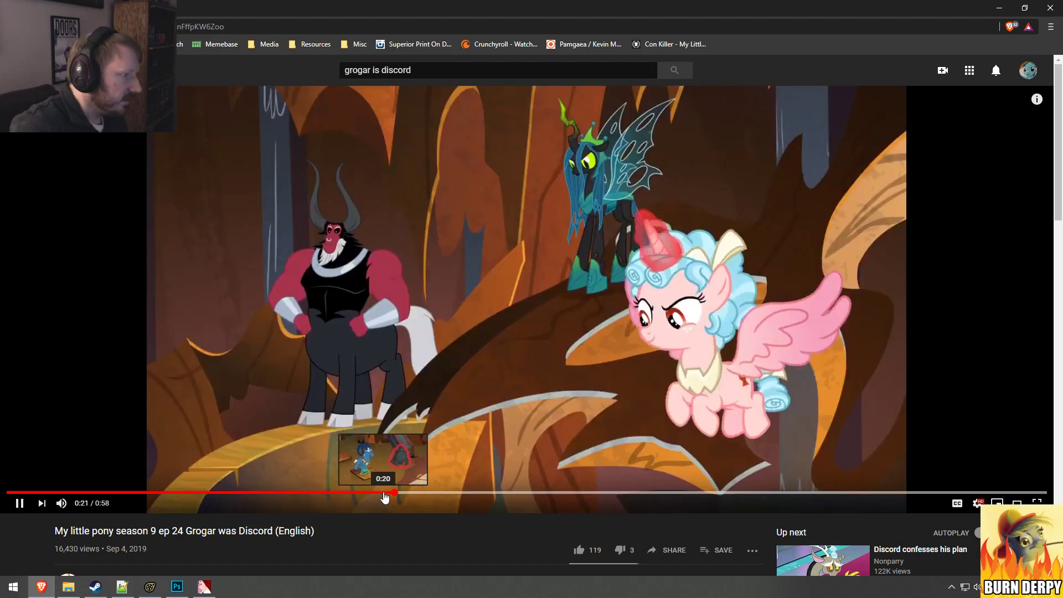
{"action": "key", "text": "space"}
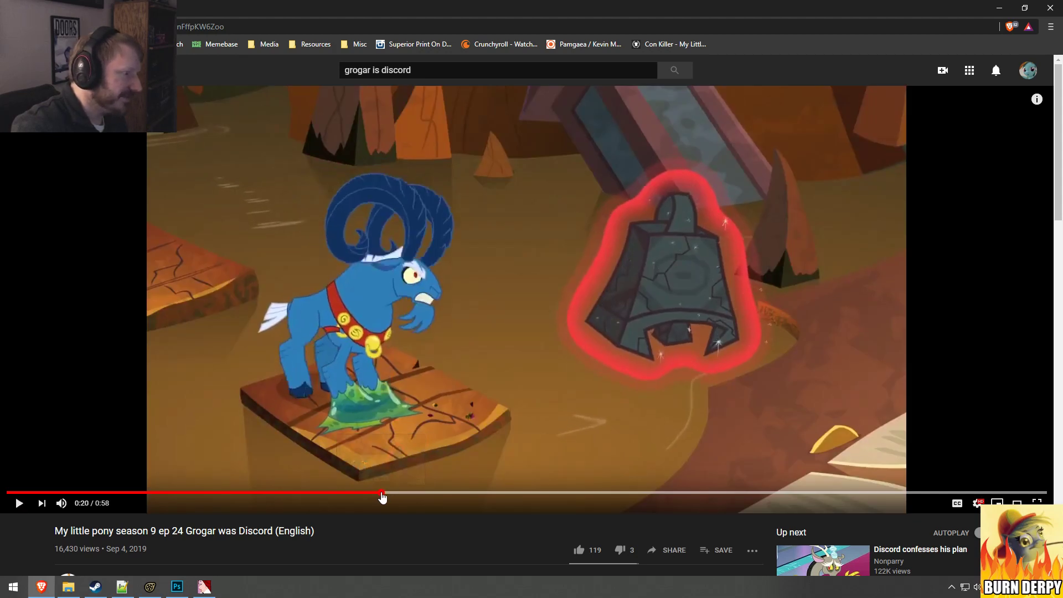
{"action": "key", "text": "space"}
{"action": "left_click", "coordinate": [377, 497]}
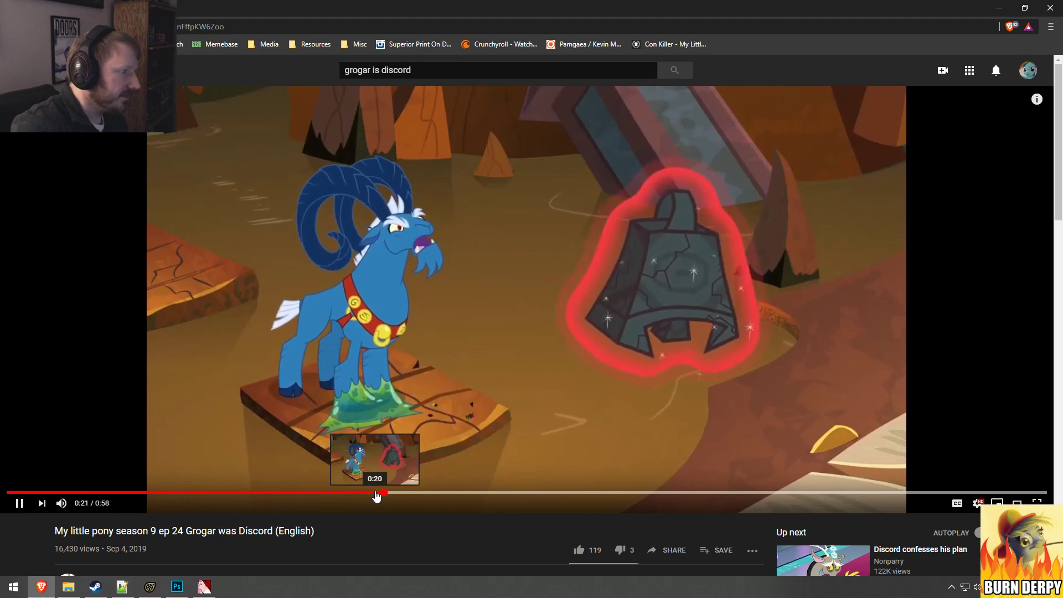
{"action": "key", "text": "space"}
Step: Return to Source Filmmaker and move the playhead to 5.625
{"action": "key", "text": "alt+Tab"}
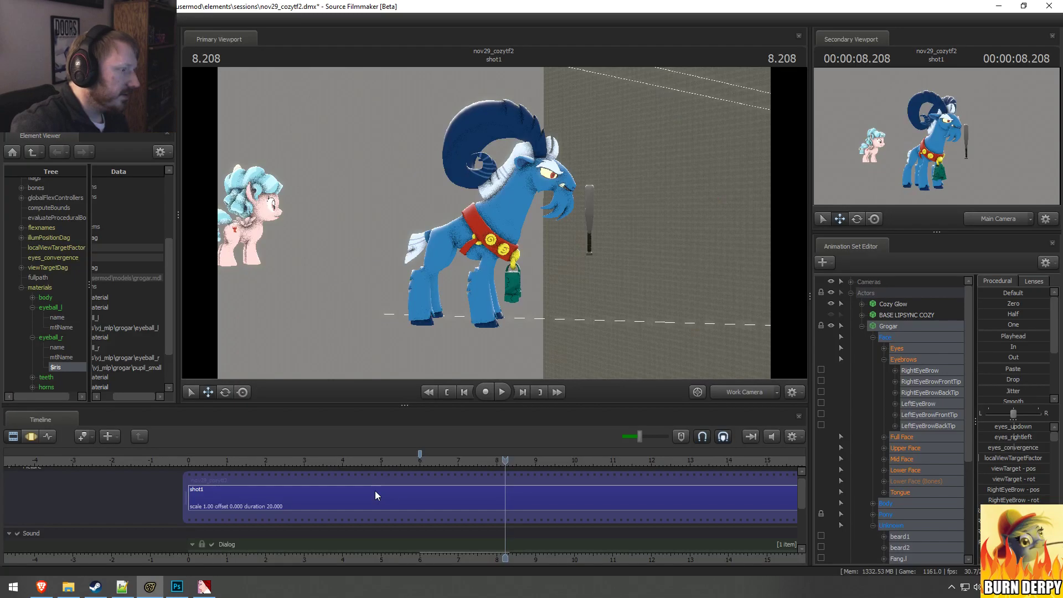
{"action": "left_click", "coordinate": [393, 462]}
{"action": "left_click_drag", "start_coordinate": [394, 463], "coordinate": [406, 463]}
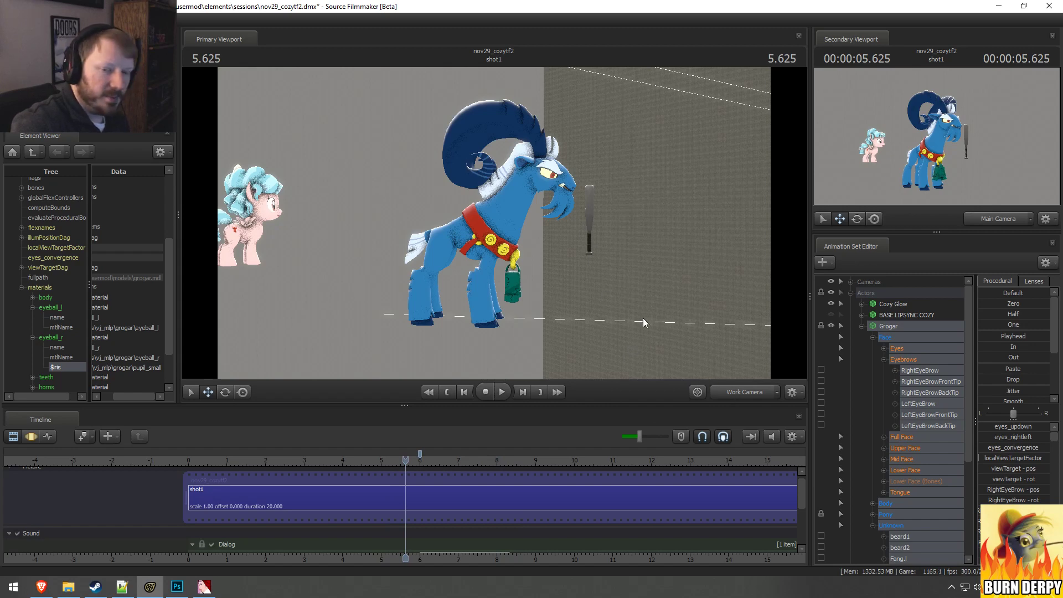
Step: Rotate Grogar's Neck bone backward so his neck stands more upright
{"action": "key", "text": "w"}
{"action": "left_click_drag", "start_coordinate": [643, 317], "coordinate": [636, 322]}
{"action": "key", "text": "w"}
{"action": "mouse_move", "coordinate": [493, 223]}
{"action": "left_mouse_down"}
{"action": "mouse_move", "coordinate": [498, 235]}
{"action": "mouse_move", "coordinate": [495, 224]}
{"action": "left_mouse_up"}
{"action": "key", "text": "s"}
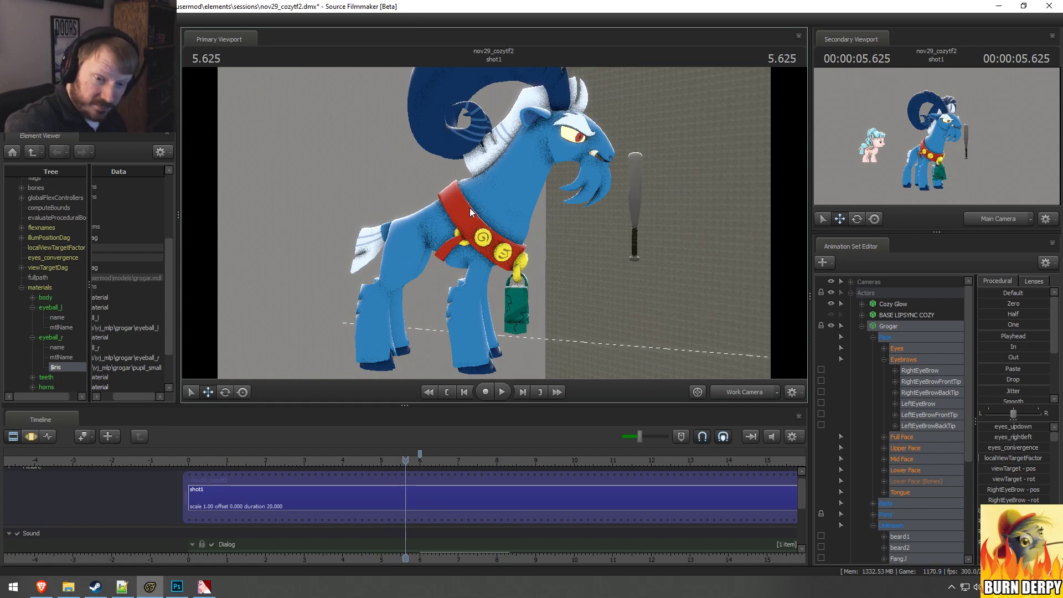
{"action": "left_click", "coordinate": [505, 214]}
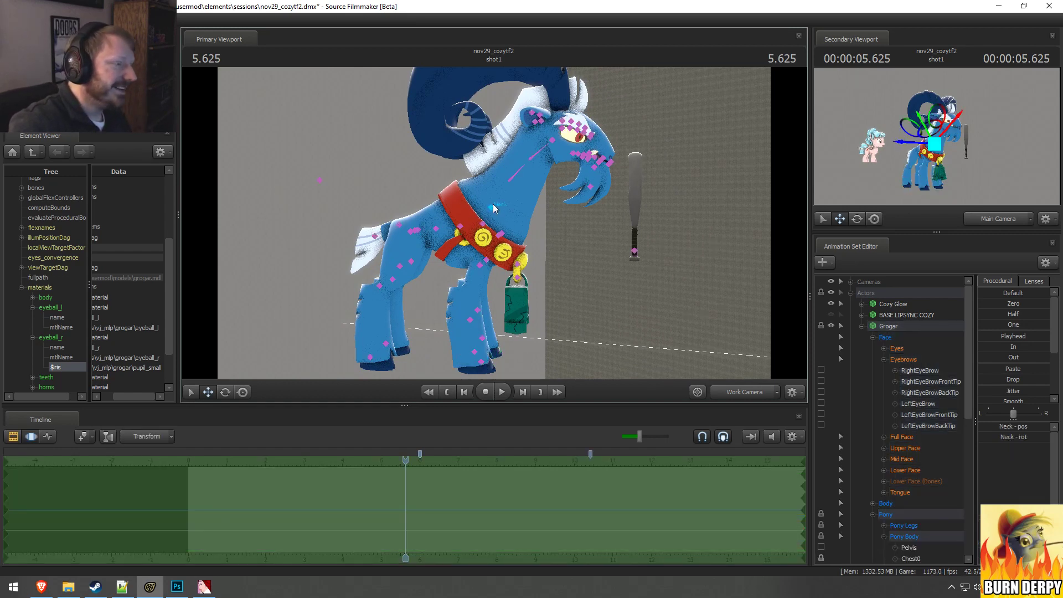
{"action": "key", "text": "e"}
{"action": "left_click_drag", "start_coordinate": [516, 198], "coordinate": [525, 177]}
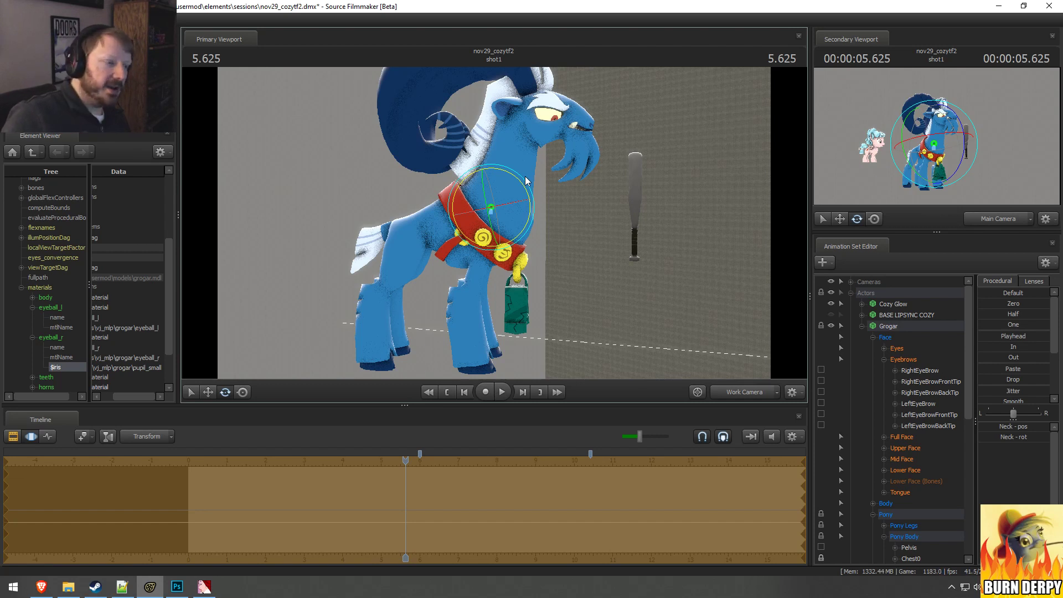
{"action": "left_click", "coordinate": [504, 175]}
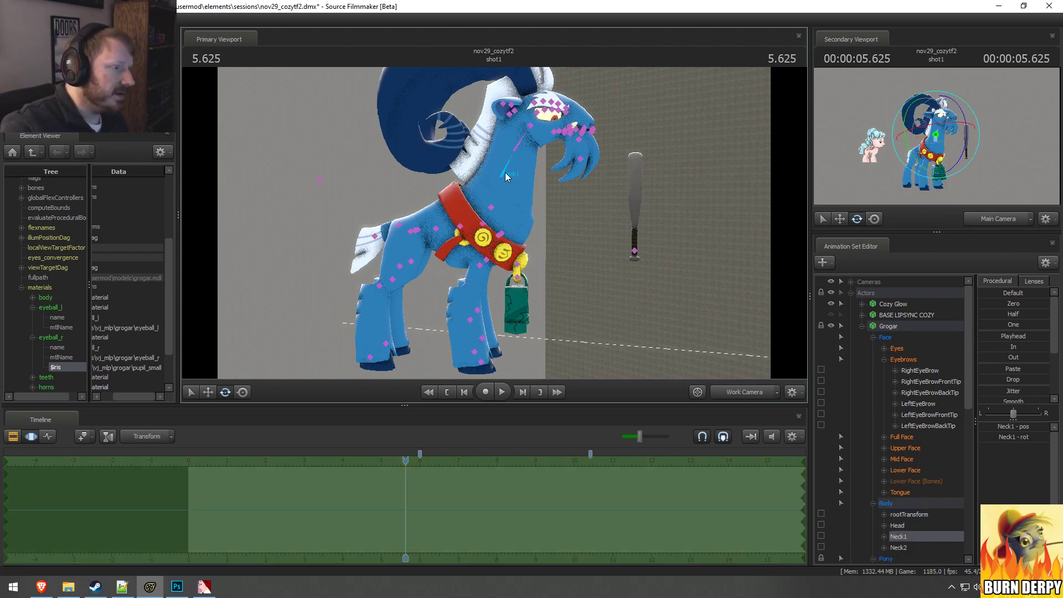
{"action": "left_click_drag", "start_coordinate": [505, 171], "coordinate": [504, 216]}
{"action": "left_click", "coordinate": [493, 206], "text": "ctrl"}
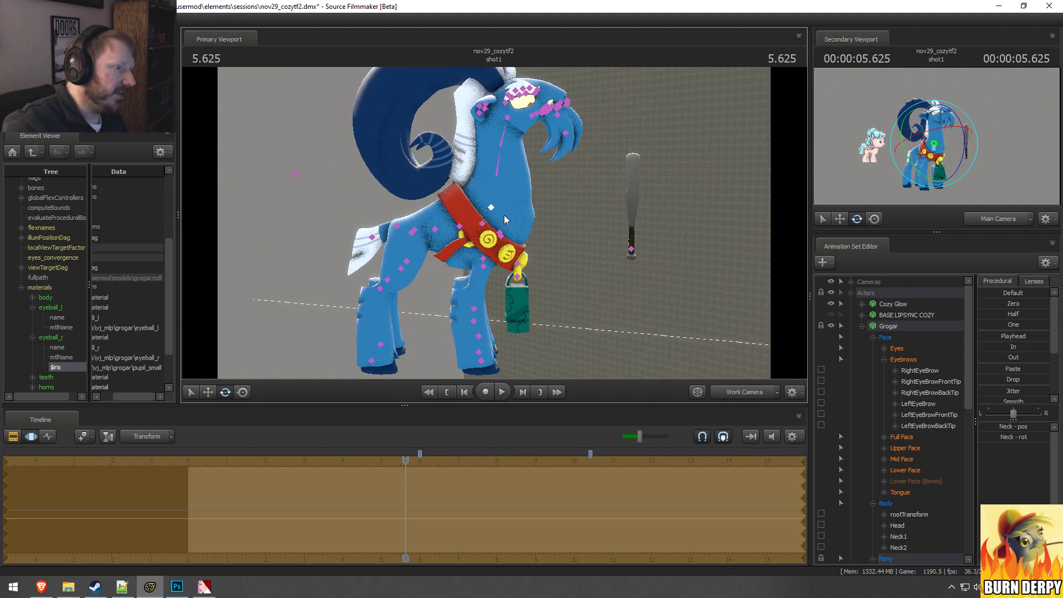
Step: Shift Grogar's Neck1 bone slightly backward and rotate Neck2 to tip the head forward
{"action": "left_click", "coordinate": [497, 173], "text": "ctrl"}
{"action": "key", "text": "w"}
{"action": "left_click_drag", "start_coordinate": [475, 161], "coordinate": [473, 162]}
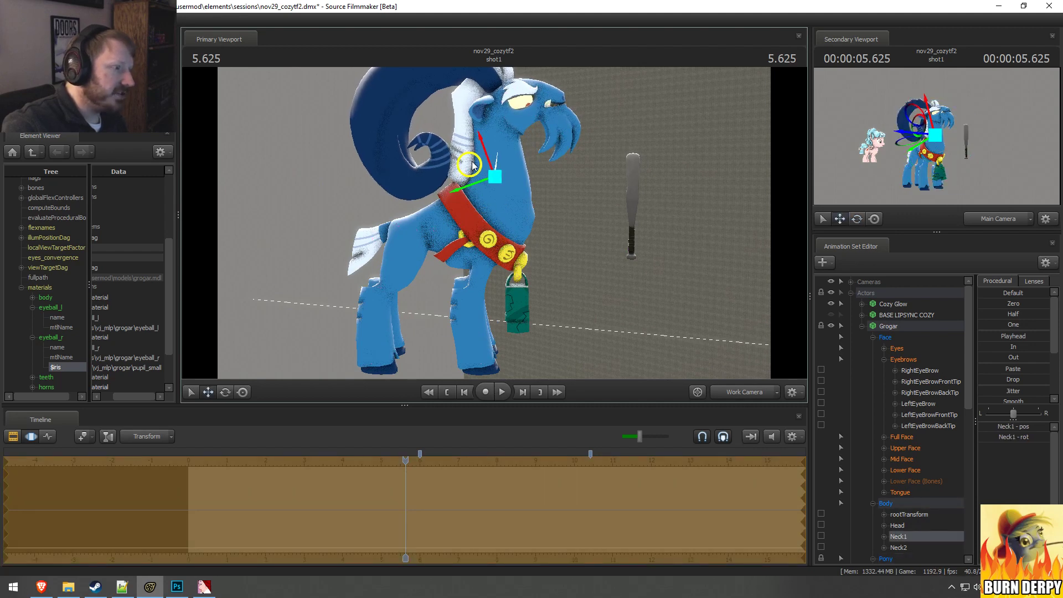
{"action": "left_click", "coordinate": [493, 141], "text": "ctrl"}
{"action": "key", "text": "e"}
{"action": "mouse_move", "coordinate": [537, 122]}
{"action": "left_mouse_down"}
{"action": "mouse_move", "coordinate": [537, 152]}
{"action": "mouse_move", "coordinate": [540, 136]}
{"action": "left_mouse_up"}
{"action": "mouse_move", "coordinate": [579, 221]}
{"action": "left_mouse_down", "text": "alt"}
{"action": "mouse_move", "coordinate": [498, 222]}
{"action": "mouse_move", "coordinate": [577, 219]}
{"action": "left_mouse_up", "text": "alt"}
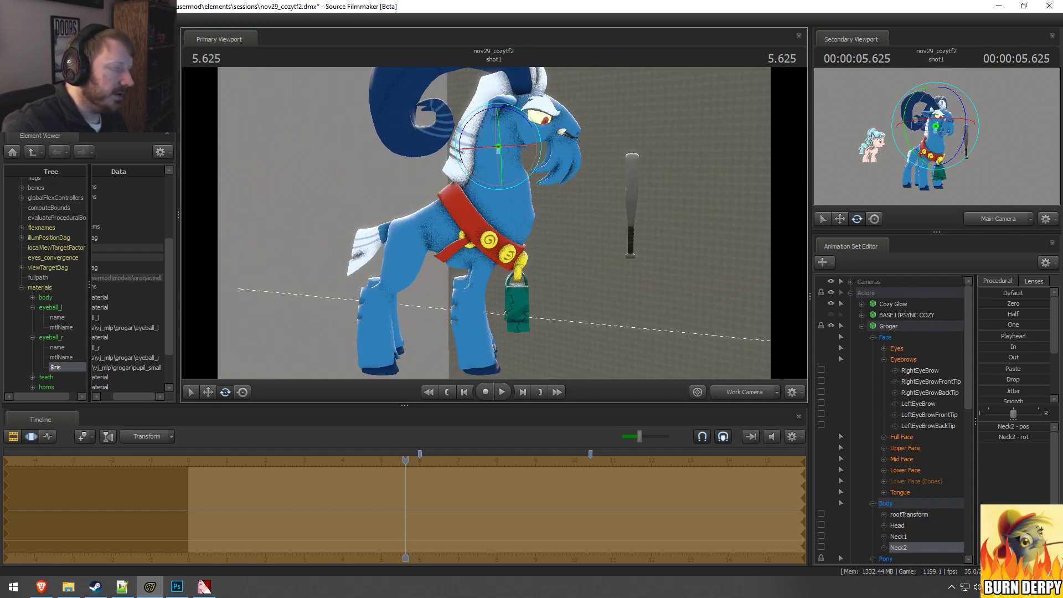
Step: Reposition Grogar's Neck1 bone slightly backward and Neck2 slightly forward to refine the neck curve
{"action": "left_click", "coordinate": [494, 174]}
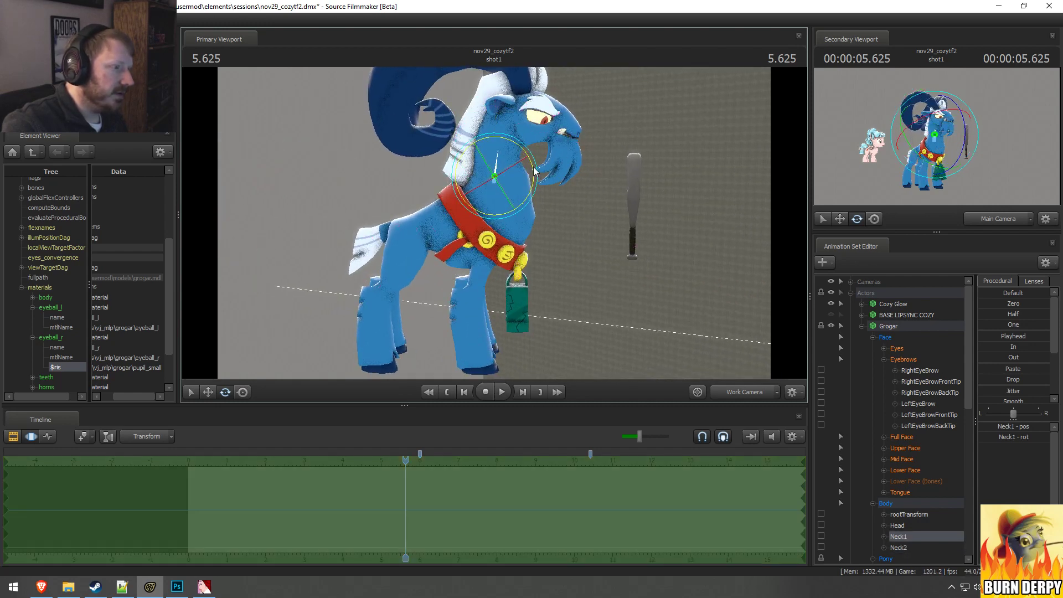
{"action": "key", "text": "w"}
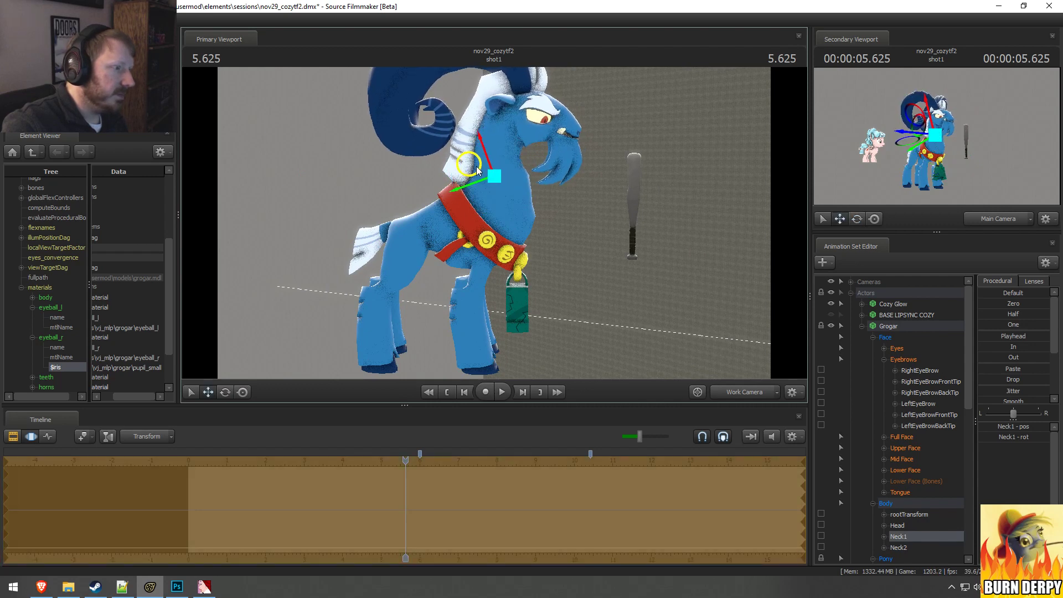
{"action": "left_click", "coordinate": [500, 145]}
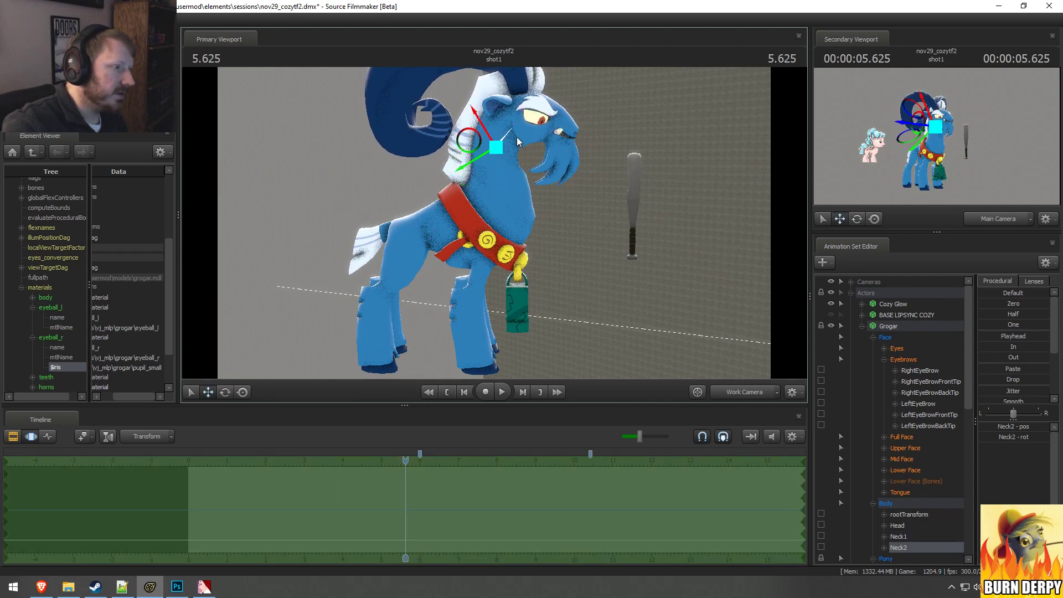
{"action": "left_click_drag", "start_coordinate": [480, 141], "coordinate": [486, 142]}
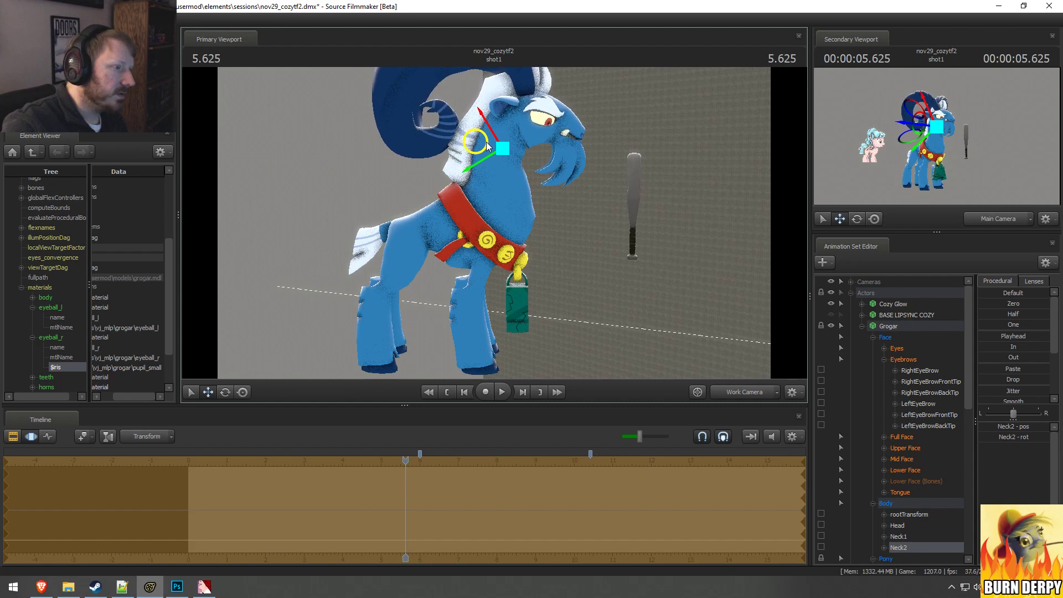
Step: Rotate Grogar's Head bone so his face tilts downward
{"action": "left_click", "coordinate": [524, 124], "text": "ctrl"}
{"action": "key", "text": "e"}
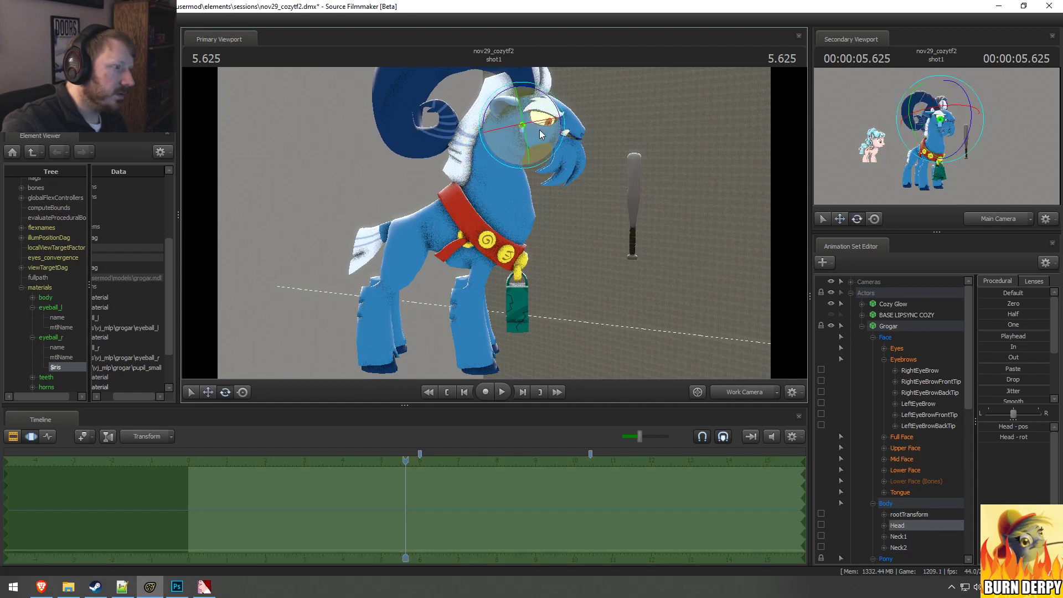
{"action": "left_click_drag", "start_coordinate": [556, 137], "coordinate": [471, 142]}
{"action": "key", "text": "w"}
{"action": "left_click_drag", "start_coordinate": [533, 223], "coordinate": [494, 223]}
{"action": "key", "text": "w"}
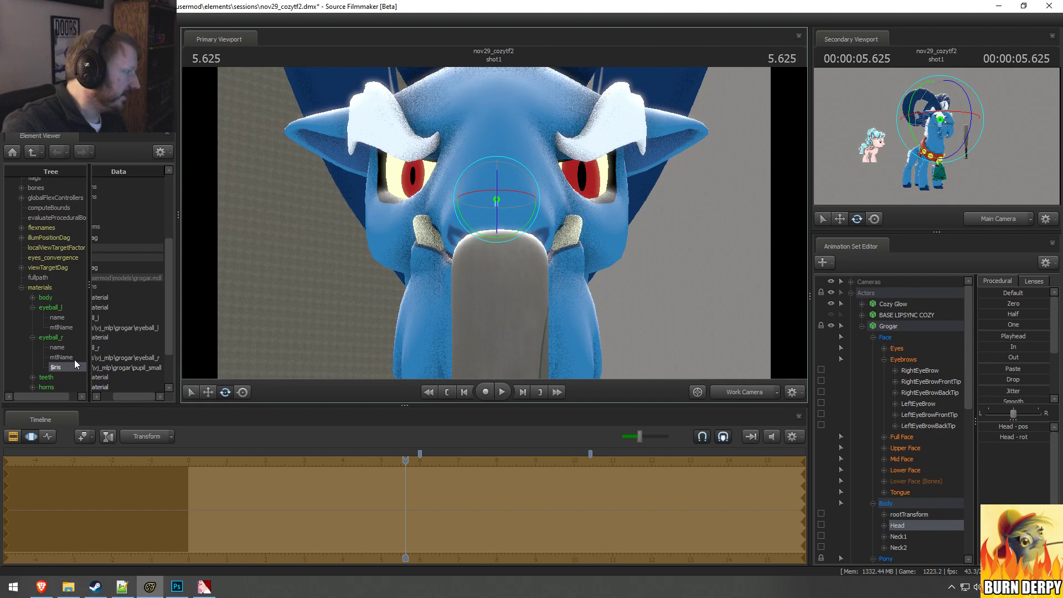
{"action": "left_click", "coordinate": [902, 448]}
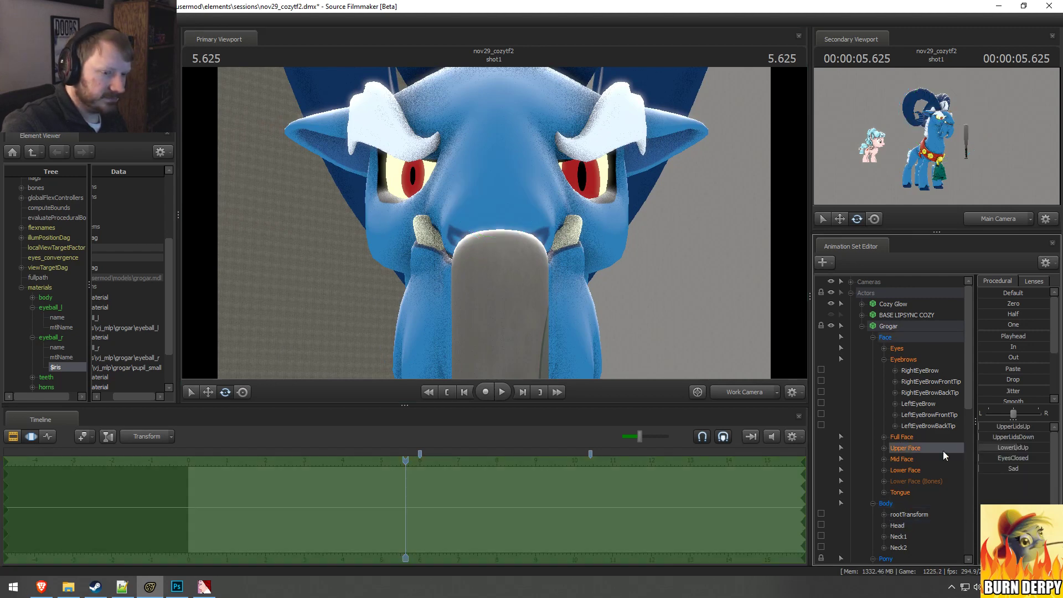
{"action": "left_click_drag", "start_coordinate": [1013, 435], "coordinate": [1013, 435]}
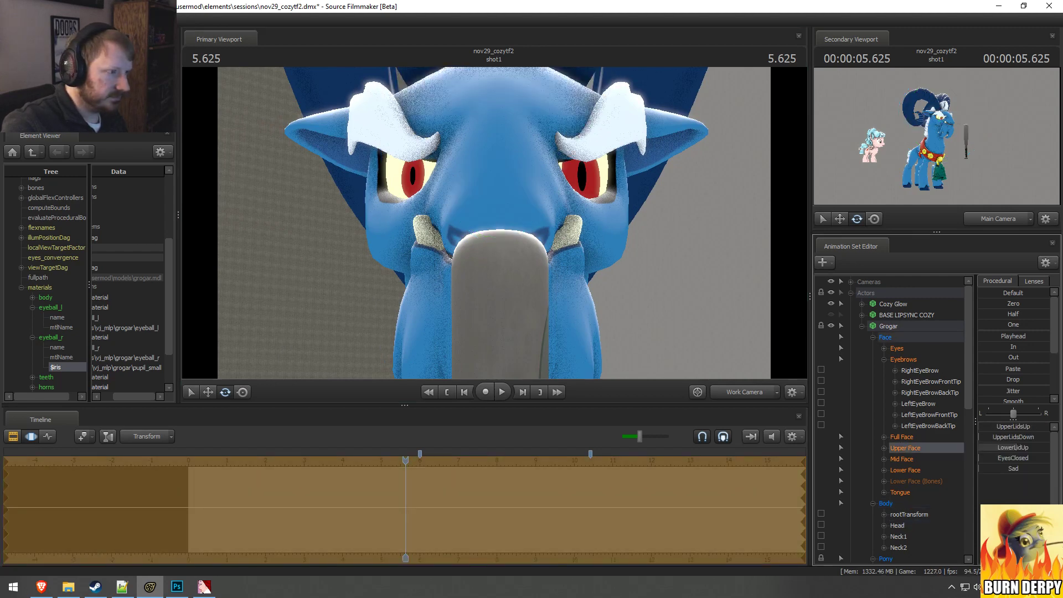
{"action": "key", "text": "ctrl+z"}
{"action": "key", "text": "ctrl+z"}
{"action": "key", "text": "ctrl+z"}
{"action": "key", "text": "ctrl+z"}
{"action": "key", "text": "ctrl+z"}
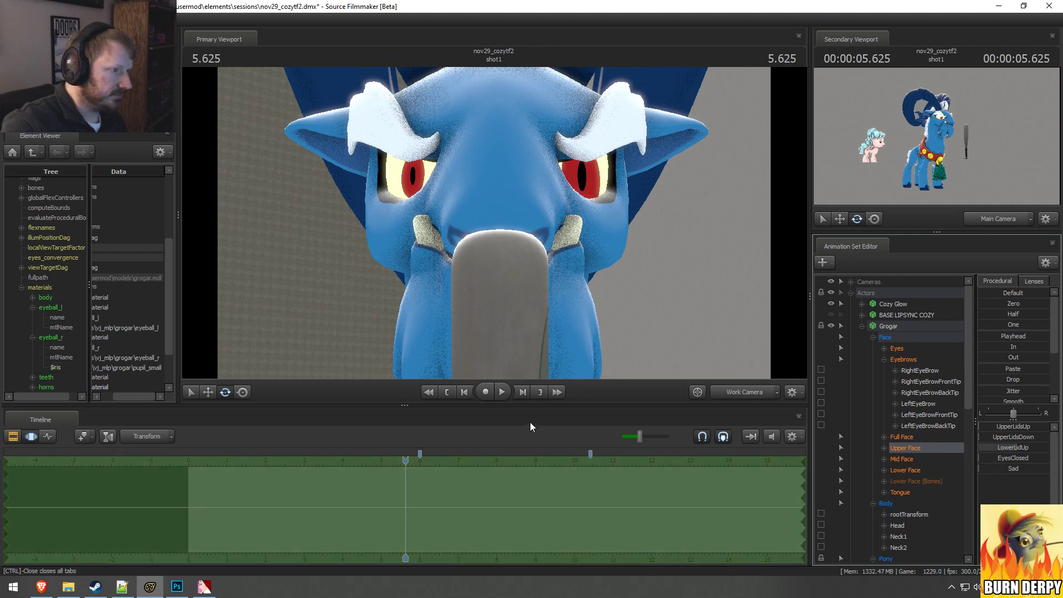
{"action": "key", "text": "Escape"}
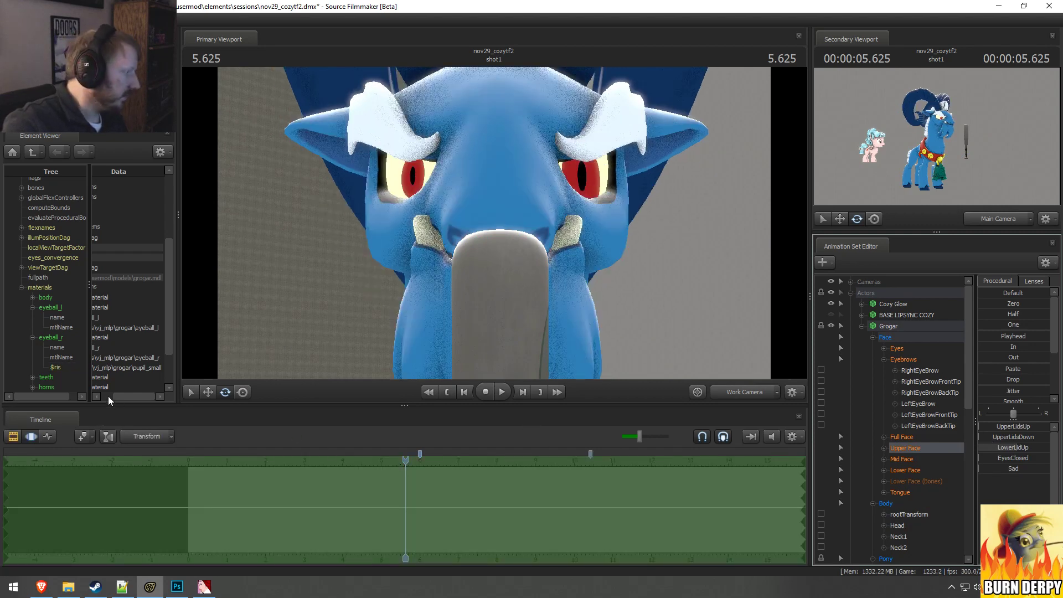
Step: Add a string attribute named $iris to Grogar's eyeball_l material
{"action": "right_click", "coordinate": [50, 307]}
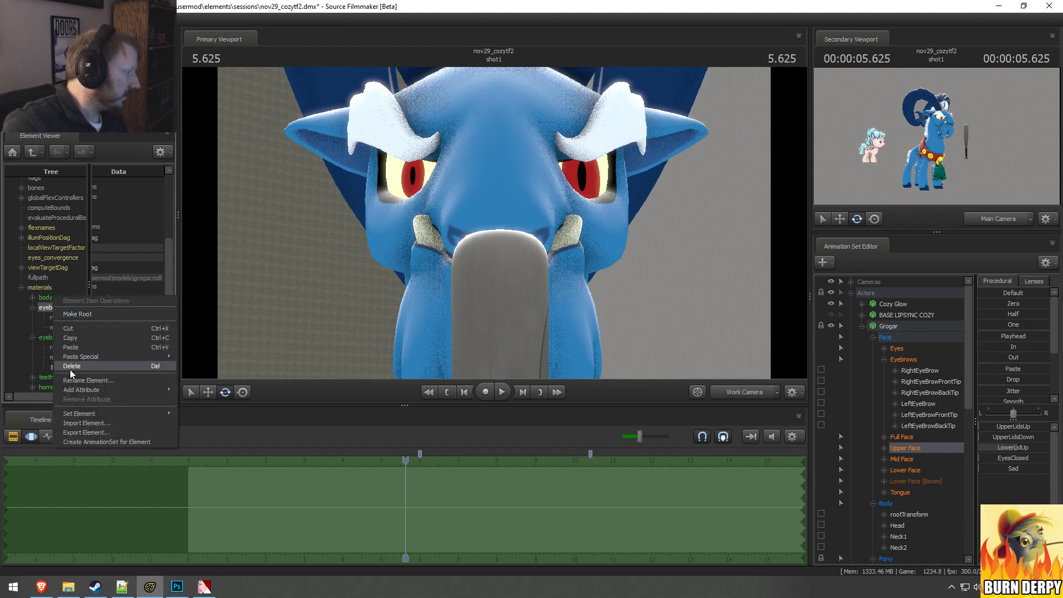
{"action": "mouse_move", "coordinate": [83, 390]}
{"action": "left_click", "coordinate": [207, 375]}
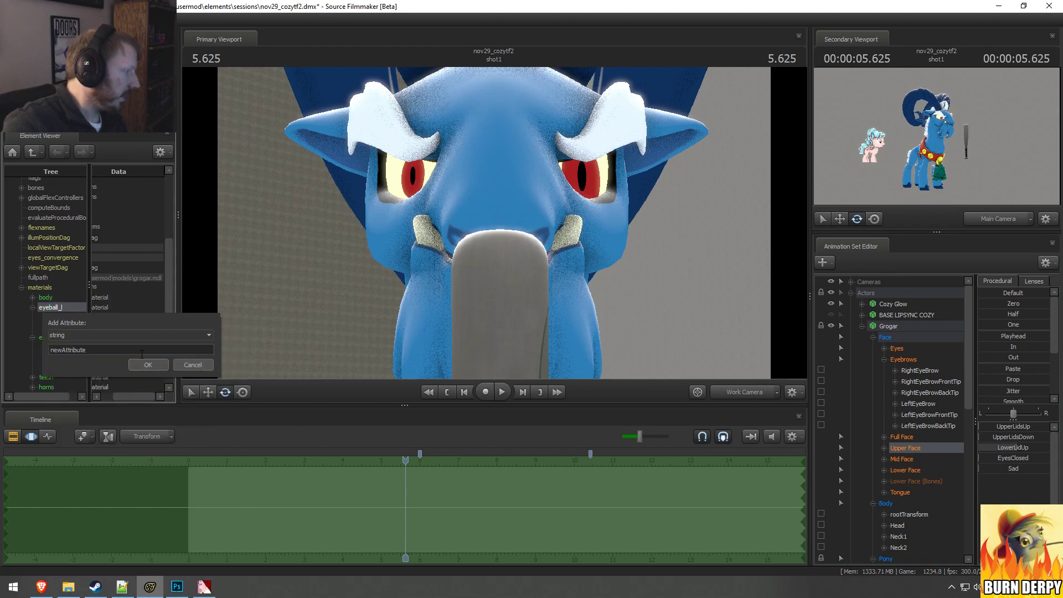
{"action": "key", "text": "BackSpace"}
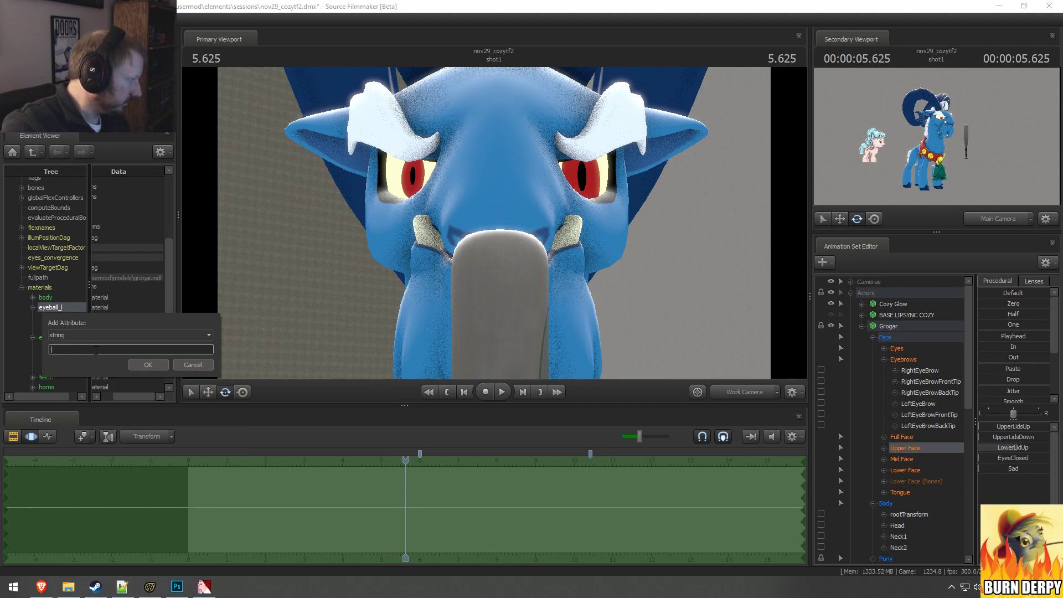
{"action": "type", "text": "$iris"}
{"action": "left_click", "coordinate": [147, 365]}
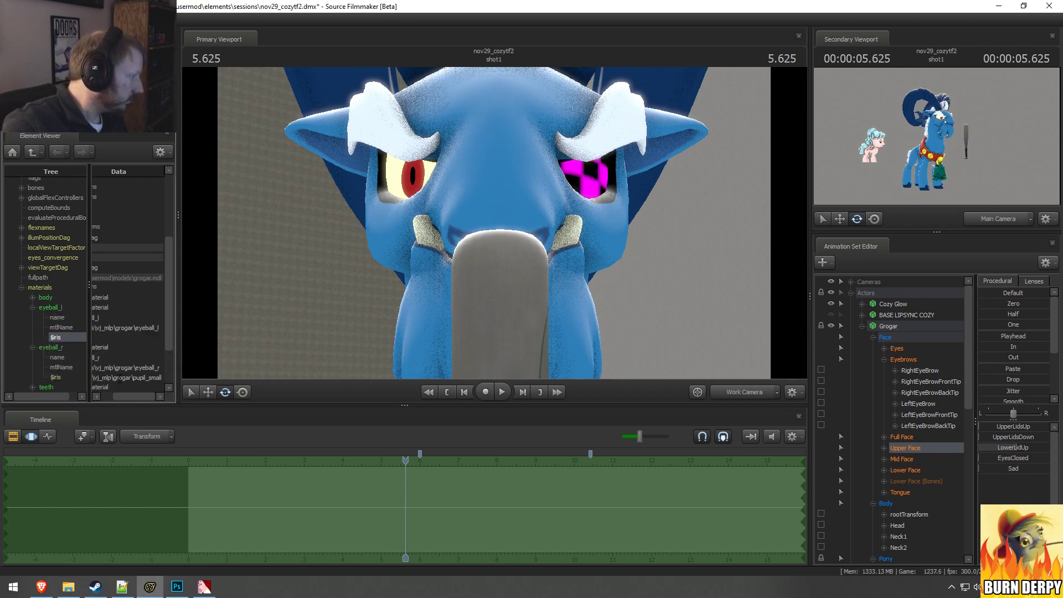
Step: Copy the pupil_small texture path from eyeball_r's $iris into eyeball_l's $iris attribute
{"action": "double_click", "coordinate": [119, 379]}
{"action": "left_click", "coordinate": [116, 337]}
{"action": "type", "text": "\\vj_mlp\\grogar\\pupil_small"}
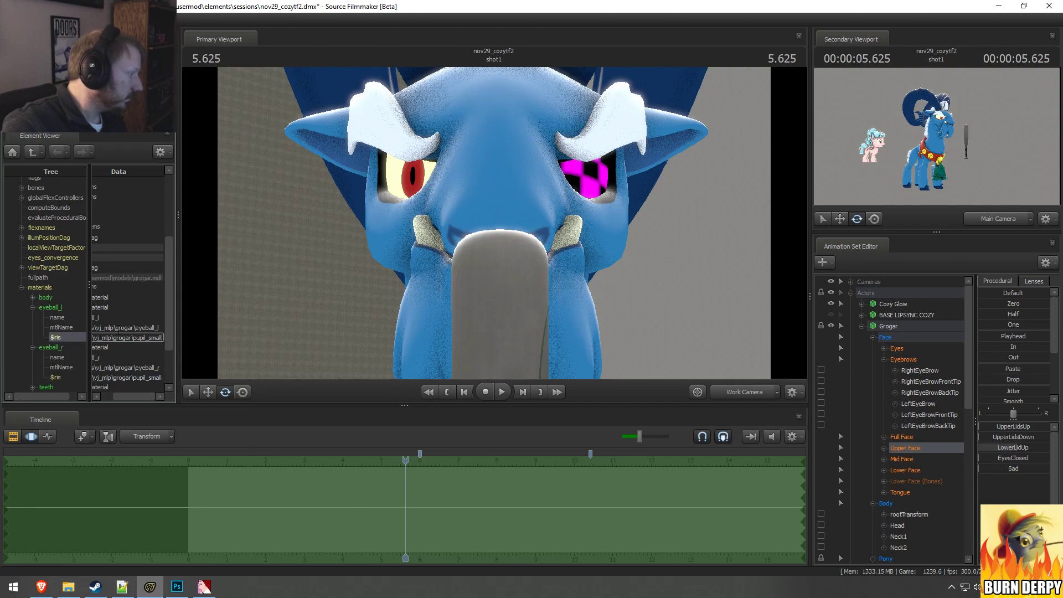
{"action": "left_click", "coordinate": [120, 328]}
Step: Raise the NoseWrink slider in Grogar's Mid Face controls
{"action": "left_click_drag", "start_coordinate": [554, 258], "coordinate": [507, 224]}
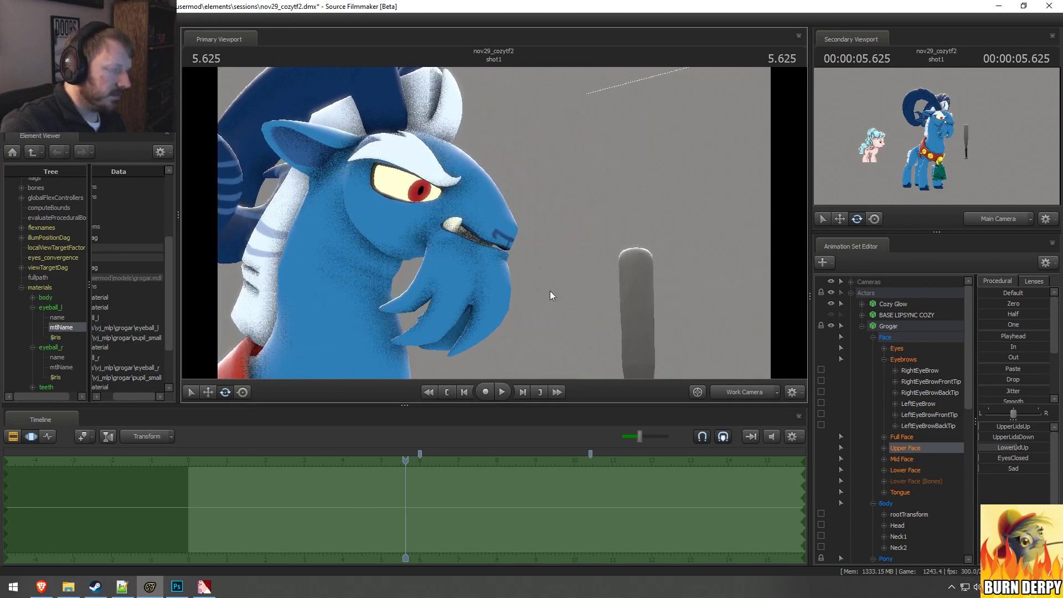
{"action": "left_click", "coordinate": [904, 458]}
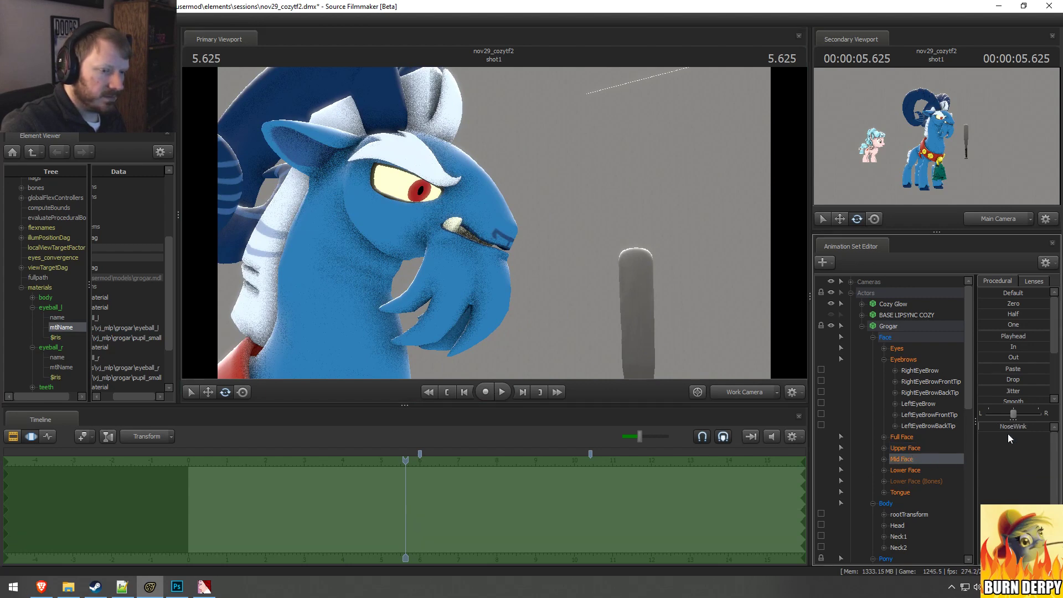
{"action": "left_click_drag", "start_coordinate": [1008, 426], "coordinate": [1046, 427]}
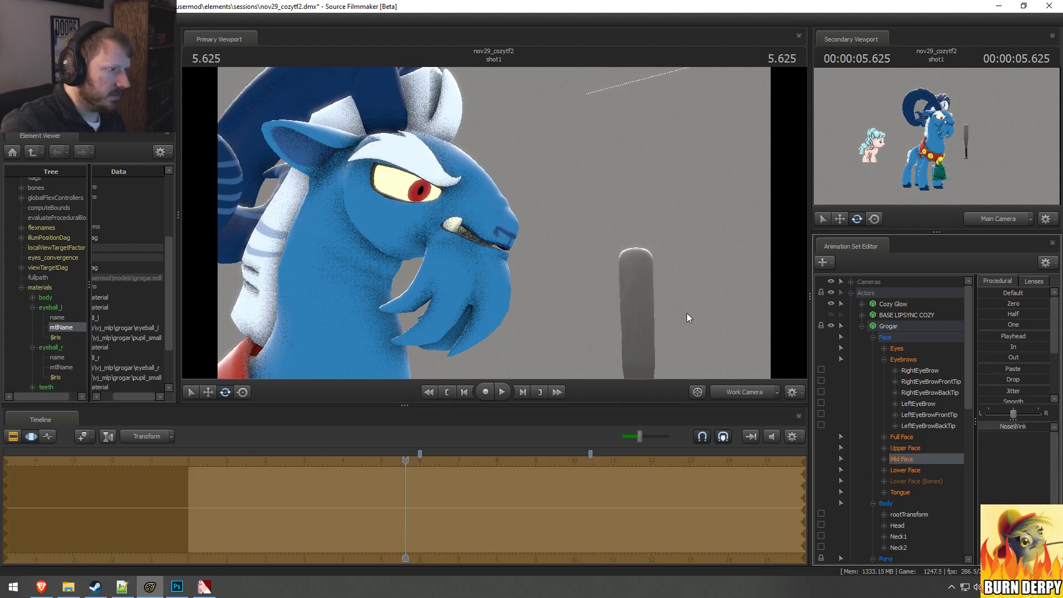
Step: Rotate Grogar's Neck and Neck1 bones so his neck and head lean forward
{"action": "left_click_drag", "start_coordinate": [686, 314], "coordinate": [492, 225]}
{"action": "key", "text": "s"}
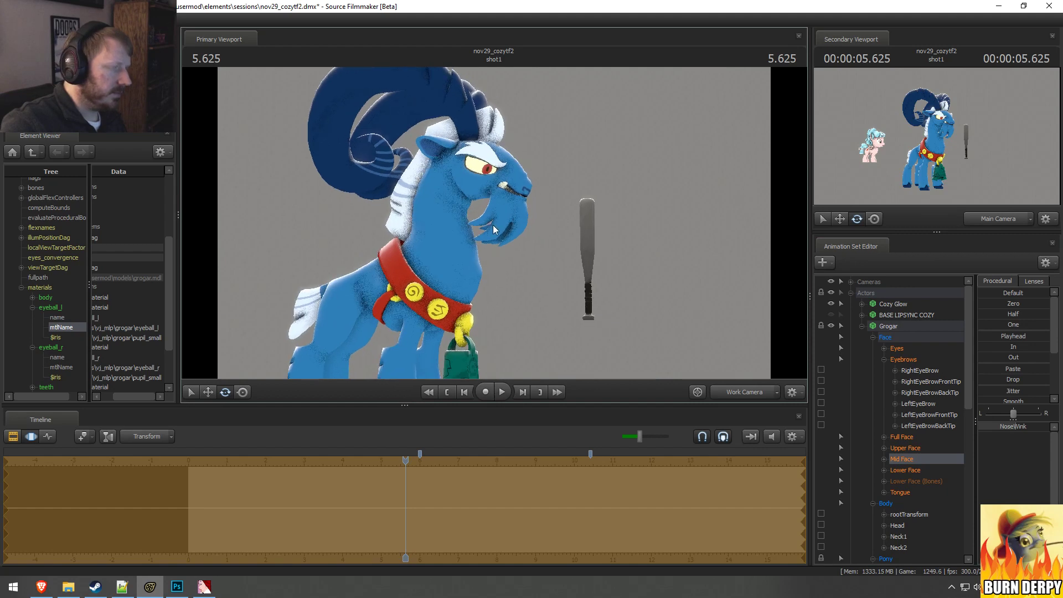
{"action": "left_click", "coordinate": [435, 264]}
{"action": "left_click_drag", "start_coordinate": [456, 264], "coordinate": [460, 223]}
{"action": "left_click", "coordinate": [439, 228]}
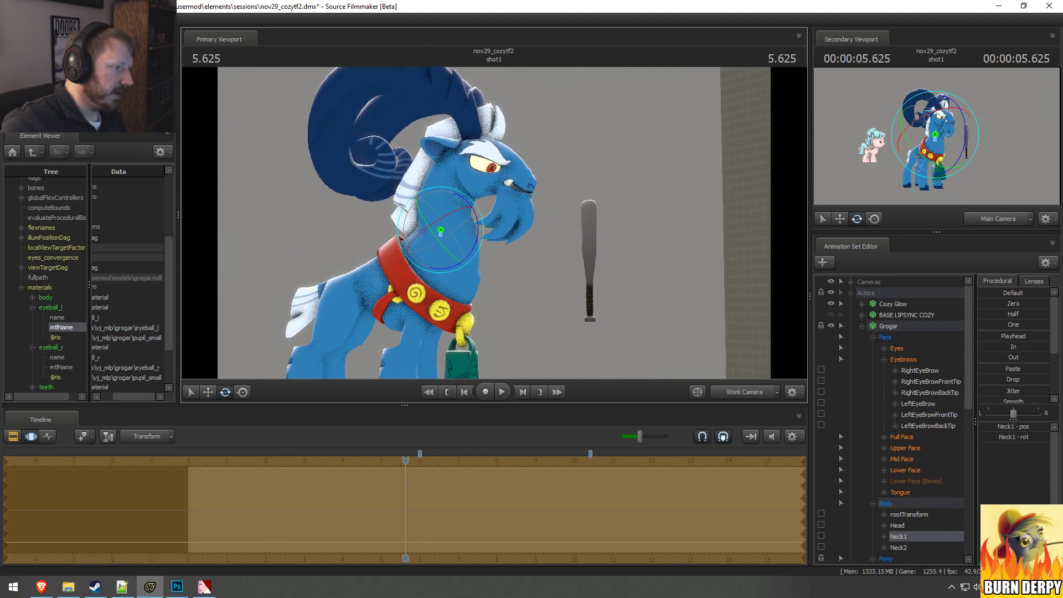
{"action": "left_click", "coordinate": [435, 260]}
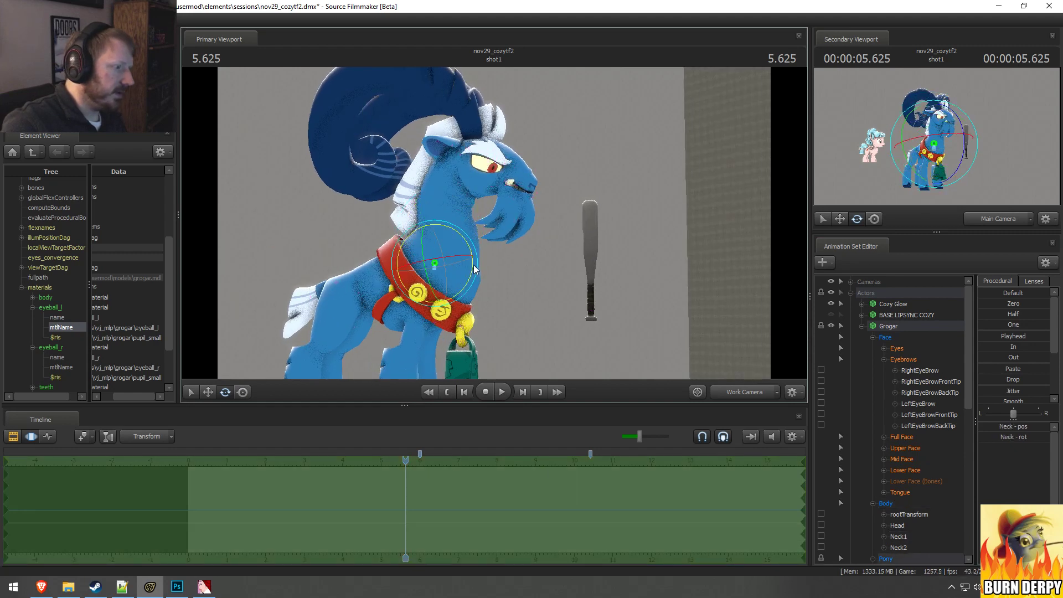
{"action": "left_click_drag", "start_coordinate": [473, 265], "coordinate": [471, 276]}
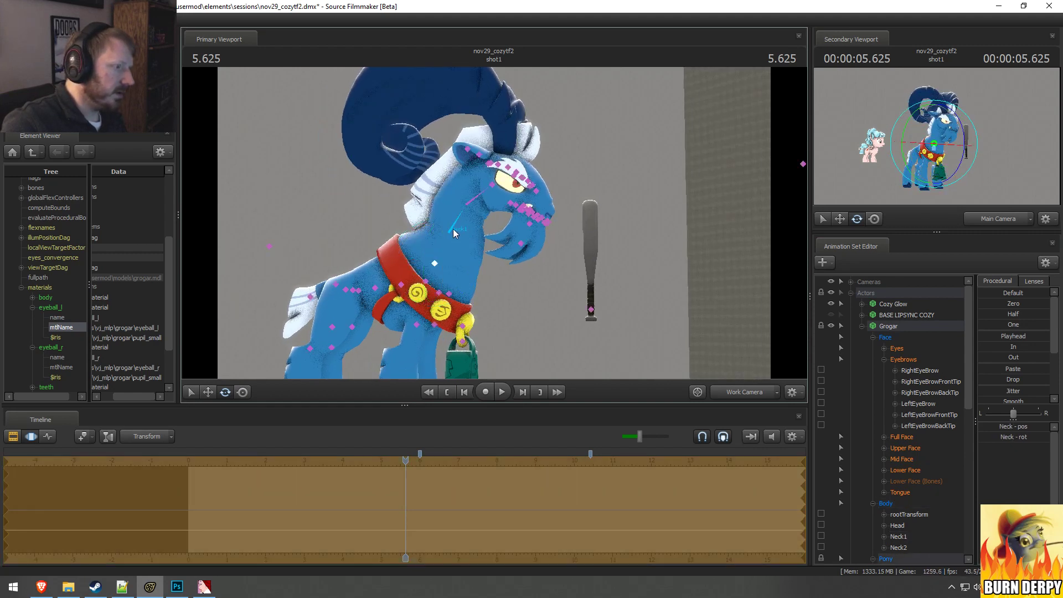
Step: Rotate Grogar's Neck1 bone and shift its position slightly along the neck's forward-backward direction
{"action": "left_click", "coordinate": [453, 231]}
{"action": "left_click_drag", "start_coordinate": [485, 211], "coordinate": [485, 218]}
{"action": "key", "text": "w"}
{"action": "left_click_drag", "start_coordinate": [420, 229], "coordinate": [426, 229]}
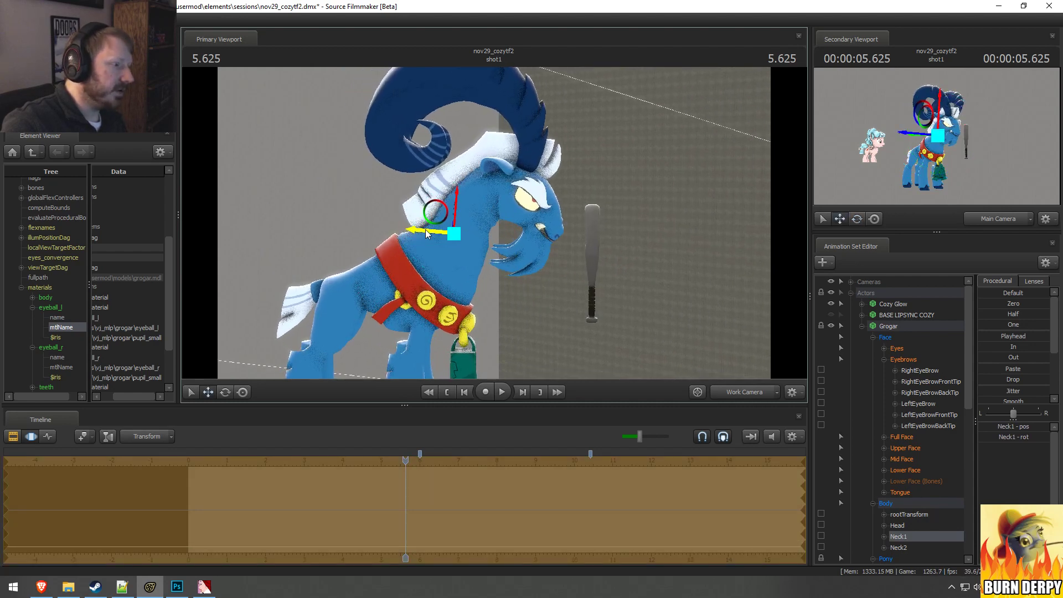
Step: Rotate Grogar's Neck2 and Head bones to tip his head back and lift his muzzle
{"action": "left_click", "coordinate": [485, 209], "text": "ctrl"}
{"action": "key", "text": "e"}
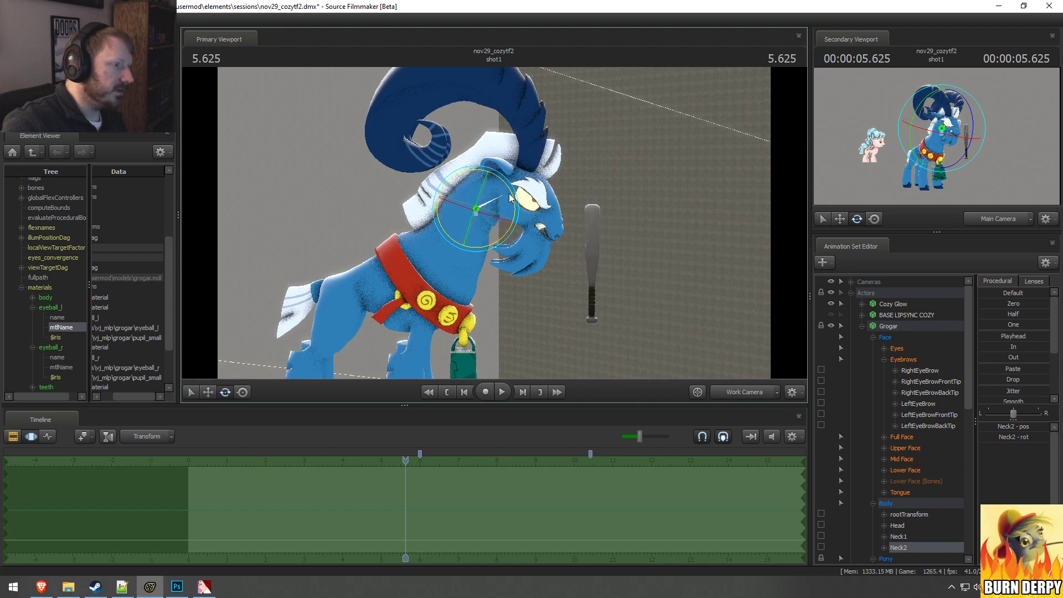
{"action": "left_click_drag", "start_coordinate": [510, 197], "coordinate": [524, 166]}
{"action": "key", "text": "ctrl"}
{"action": "left_click", "coordinate": [501, 192], "text": "ctrl"}
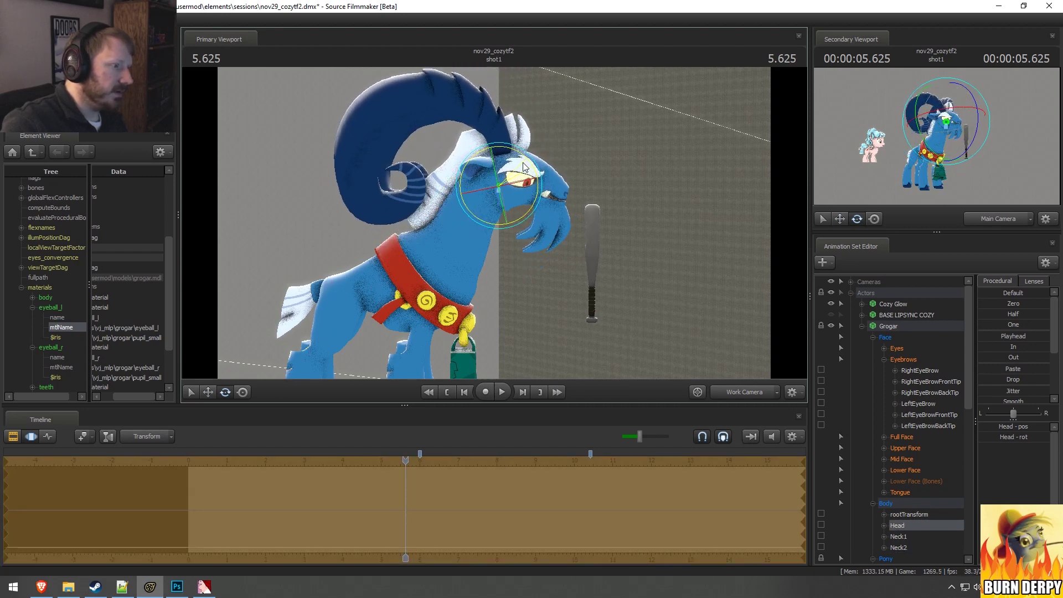
Step: Move Grogar's eye viewTarget higher so his gaze shifts upward
{"action": "left_click_drag", "start_coordinate": [572, 243], "coordinate": [535, 242], "text": "alt"}
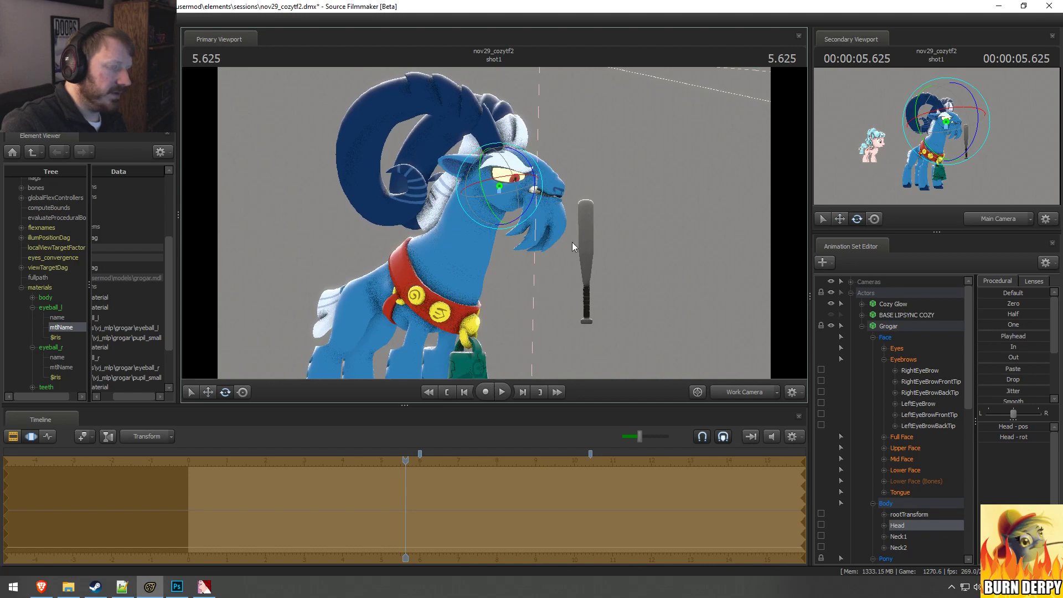
{"action": "left_click", "coordinate": [896, 348]}
{"action": "scroll", "coordinate": [598, 201], "scroll_direction": "down", "scroll_amount": 5}
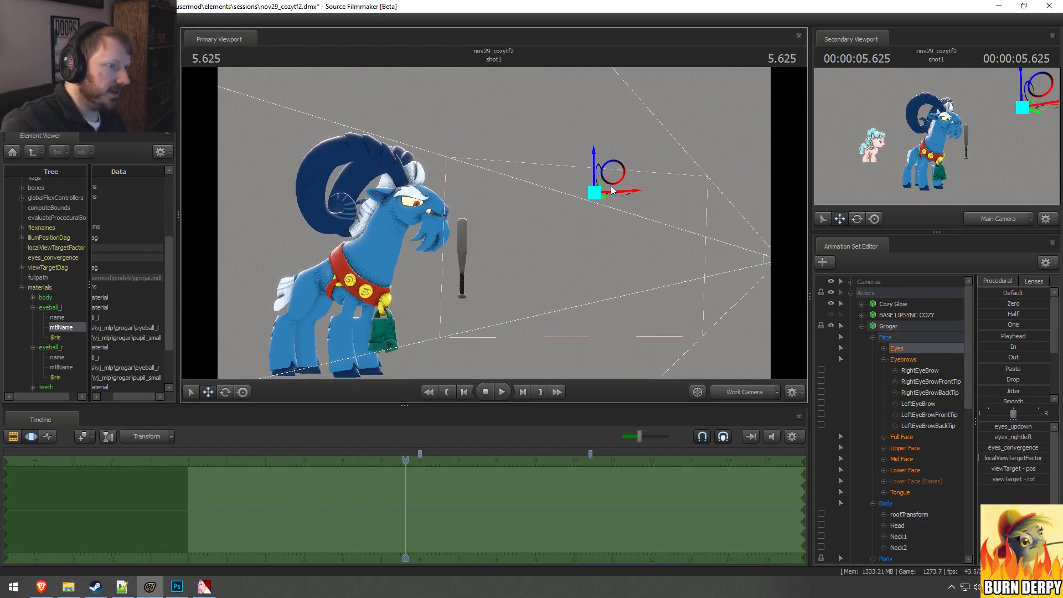
{"action": "left_click_drag", "start_coordinate": [612, 190], "coordinate": [625, 144]}
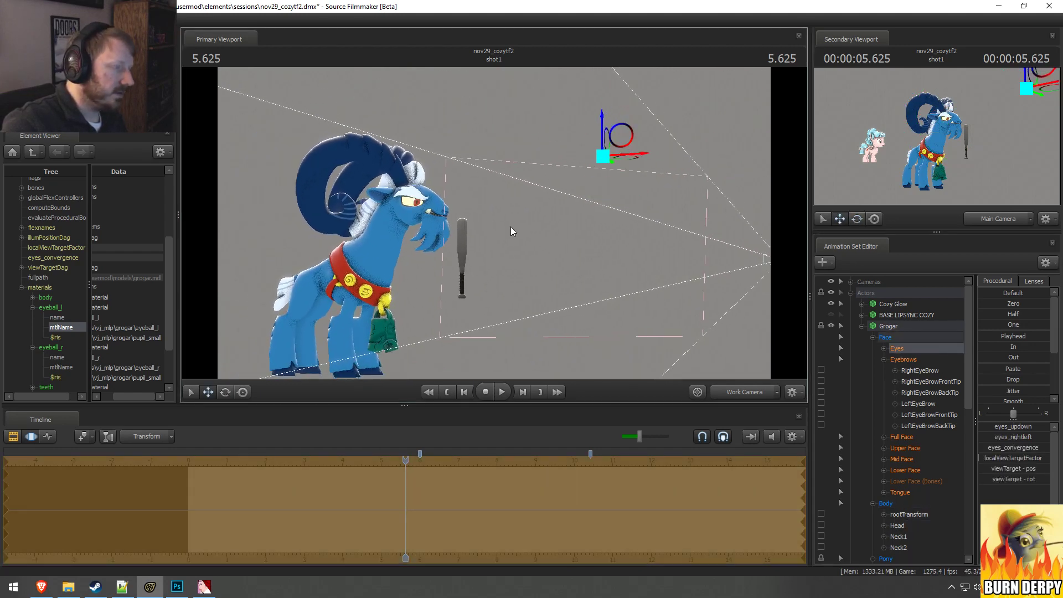
Step: Switch the primary viewport to the Main Camera and move that camera in for a close-up of Grogar
{"action": "key", "text": "w"}
{"action": "left_click_drag", "start_coordinate": [555, 308], "coordinate": [528, 304]}
{"action": "key", "text": "a"}
{"action": "left_click_drag", "start_coordinate": [501, 200], "coordinate": [522, 213]}
{"action": "left_click", "coordinate": [739, 395]}
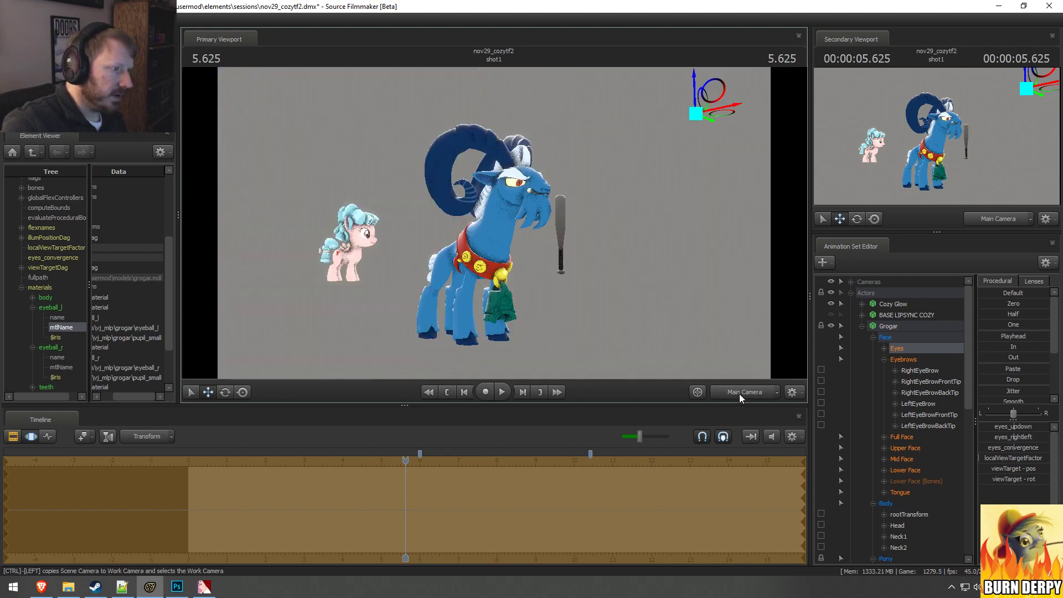
{"action": "left_click", "coordinate": [854, 283]}
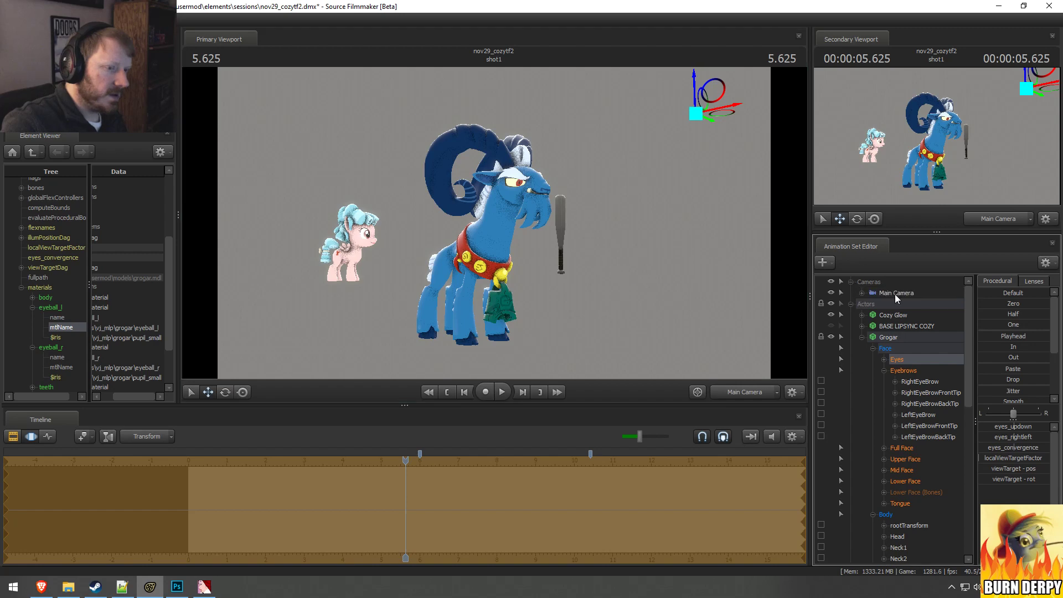
{"action": "left_click_drag", "start_coordinate": [895, 294], "coordinate": [587, 226]}
{"action": "left_click_drag", "start_coordinate": [587, 225], "coordinate": [517, 216]}
{"action": "key", "text": "w"}
{"action": "key", "text": "w"}
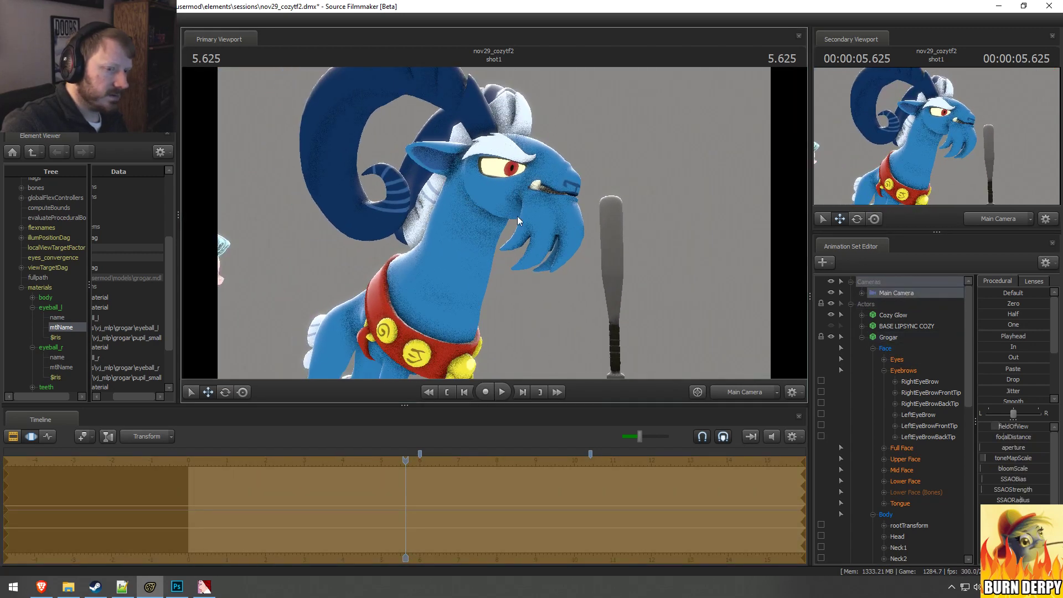
Step: Apply the 50 mm lens preset to the Main Camera after trying 85 mm
{"action": "left_click", "coordinate": [1033, 281]}
{"action": "left_click", "coordinate": [1013, 366]}
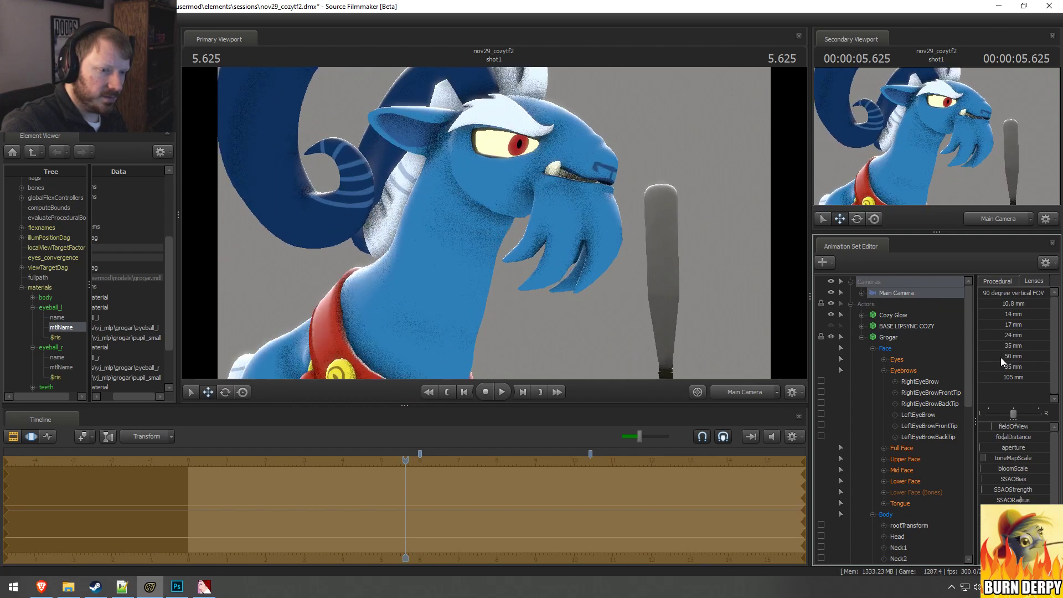
{"action": "left_click", "coordinate": [988, 356]}
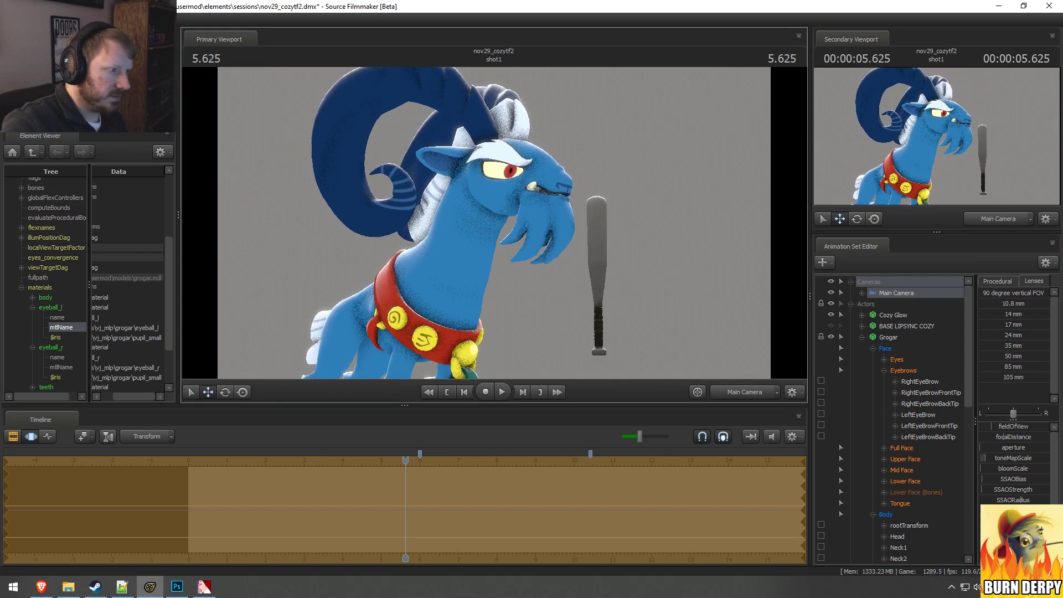
Step: Reposition the Main Camera to frame Grogar's head, neck and collar with the bat beside him
{"action": "left_click_drag", "start_coordinate": [494, 222], "coordinate": [506, 246]}
{"action": "key", "text": "w"}
{"action": "key", "text": "z"}
{"action": "key", "text": "s"}
{"action": "key", "text": "w"}
{"action": "key", "text": "w"}
{"action": "key", "text": "s"}
{"action": "key", "text": "w"}
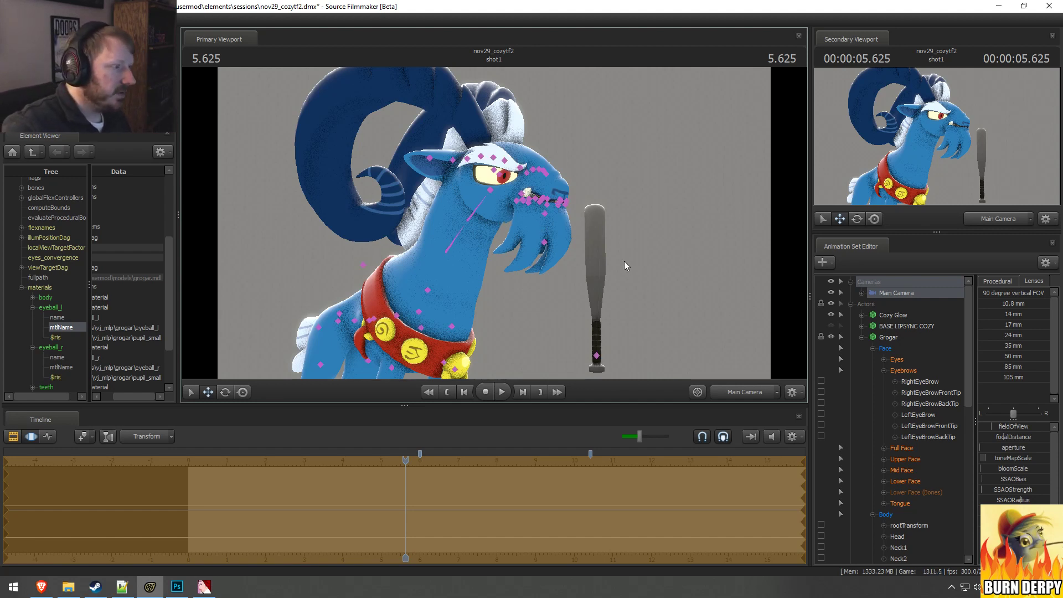
Step: Rotate Grogar's Head bone slightly so his muzzle points a little higher in the close-up
{"action": "left_click", "coordinate": [490, 189]}
{"action": "key", "text": "e"}
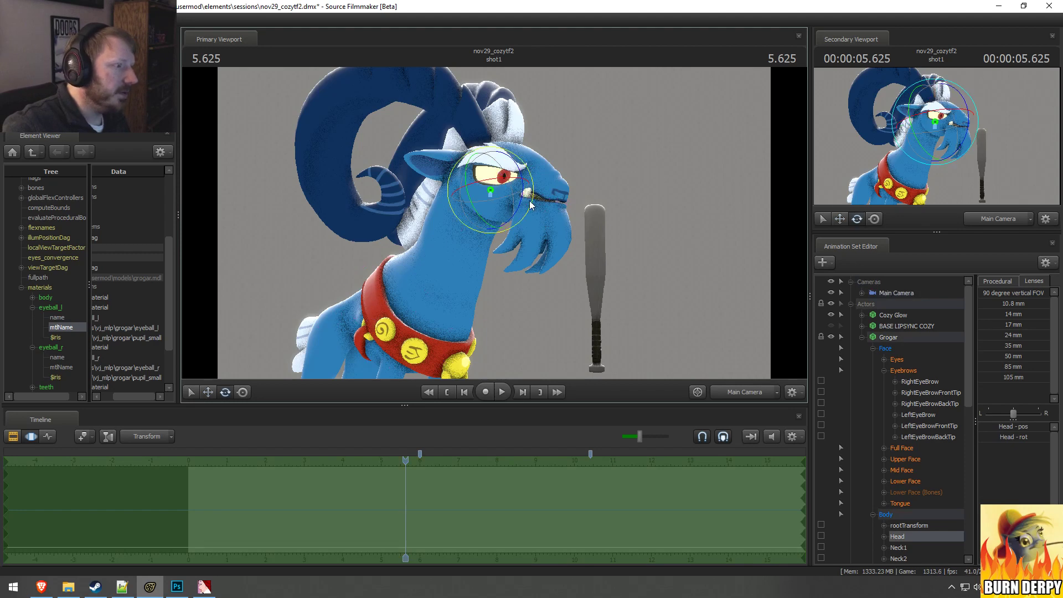
{"action": "left_click_drag", "start_coordinate": [521, 200], "coordinate": [523, 184]}
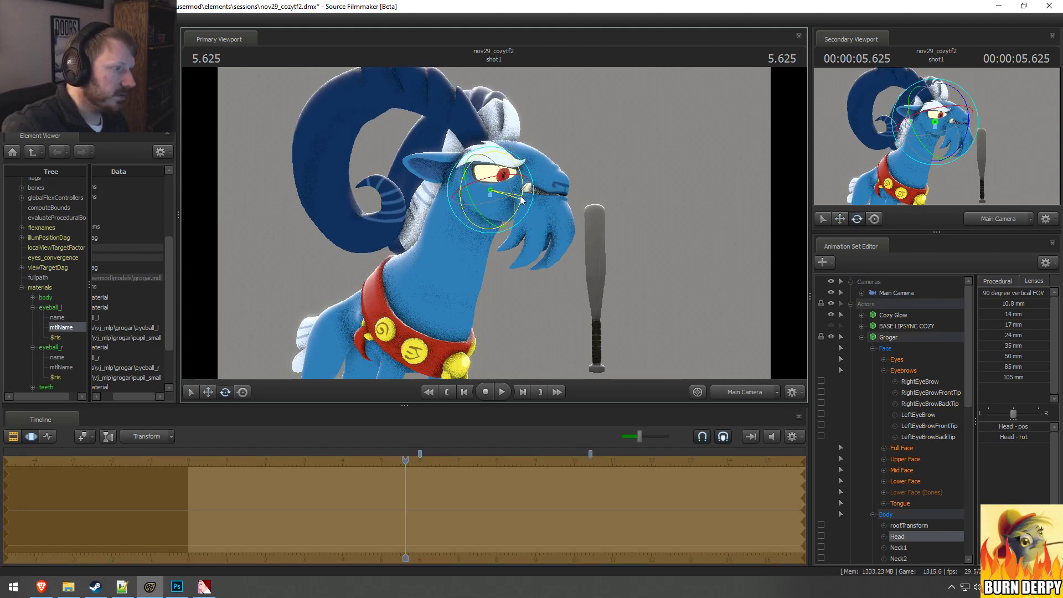
Step: Raise Grogar's eye viewTarget using the Work Camera in the secondary viewport, and adjust his eyes_convergence
{"action": "left_click", "coordinate": [898, 360]}
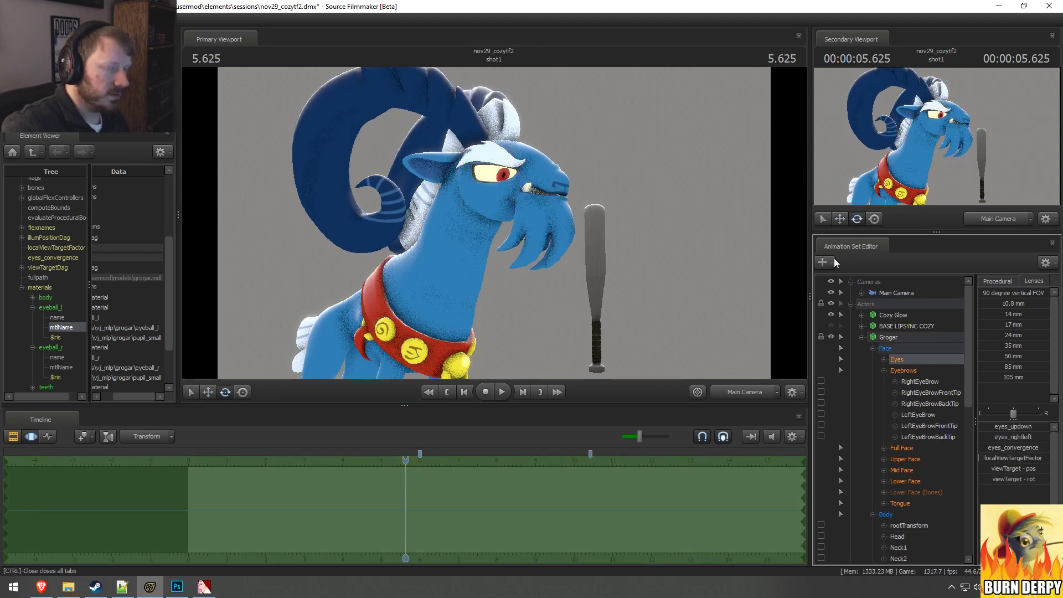
{"action": "left_click", "coordinate": [986, 222]}
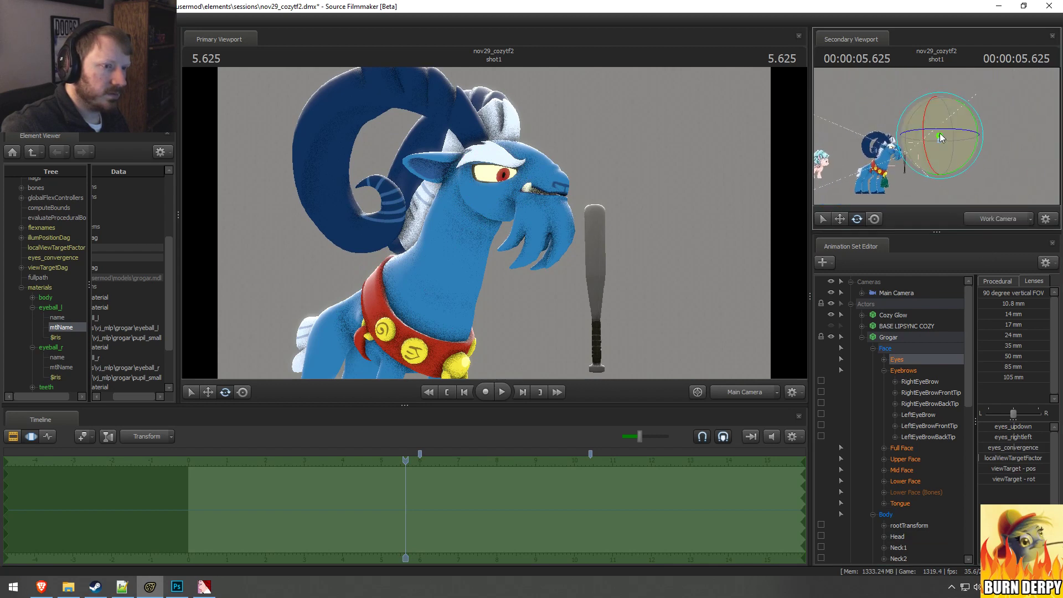
{"action": "key", "text": "w"}
{"action": "left_click_drag", "start_coordinate": [936, 113], "coordinate": [936, 106]}
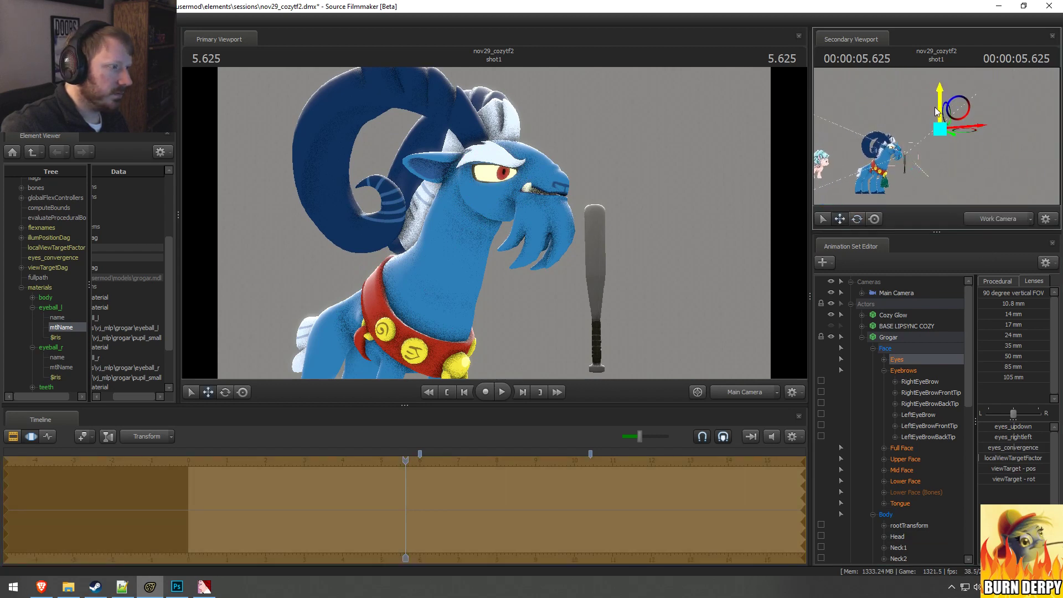
{"action": "left_click_drag", "start_coordinate": [853, 131], "coordinate": [955, 166], "text": "alt"}
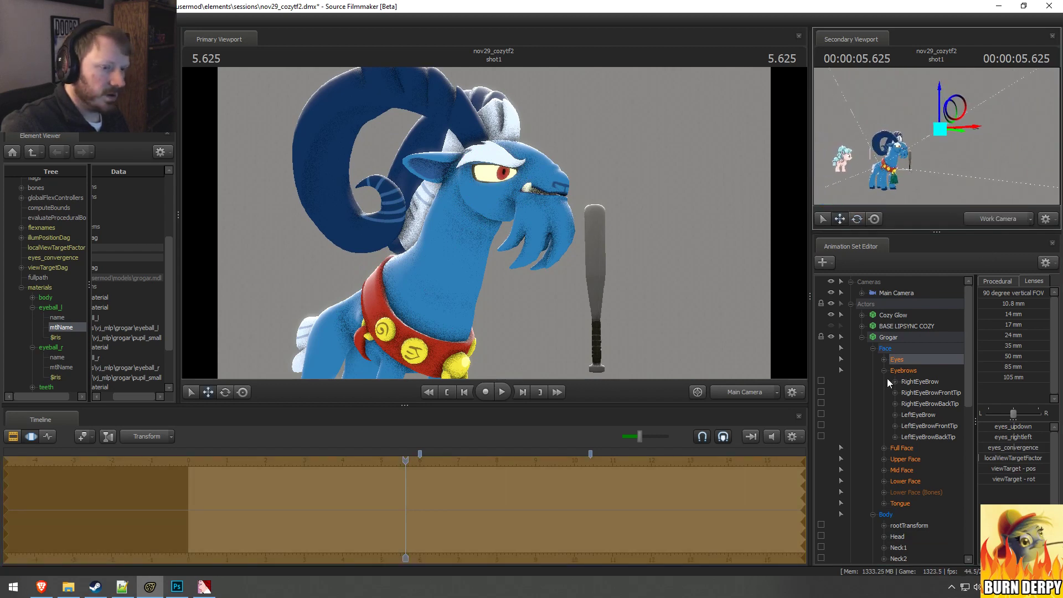
{"action": "left_click_drag", "start_coordinate": [1018, 449], "coordinate": [1023, 450]}
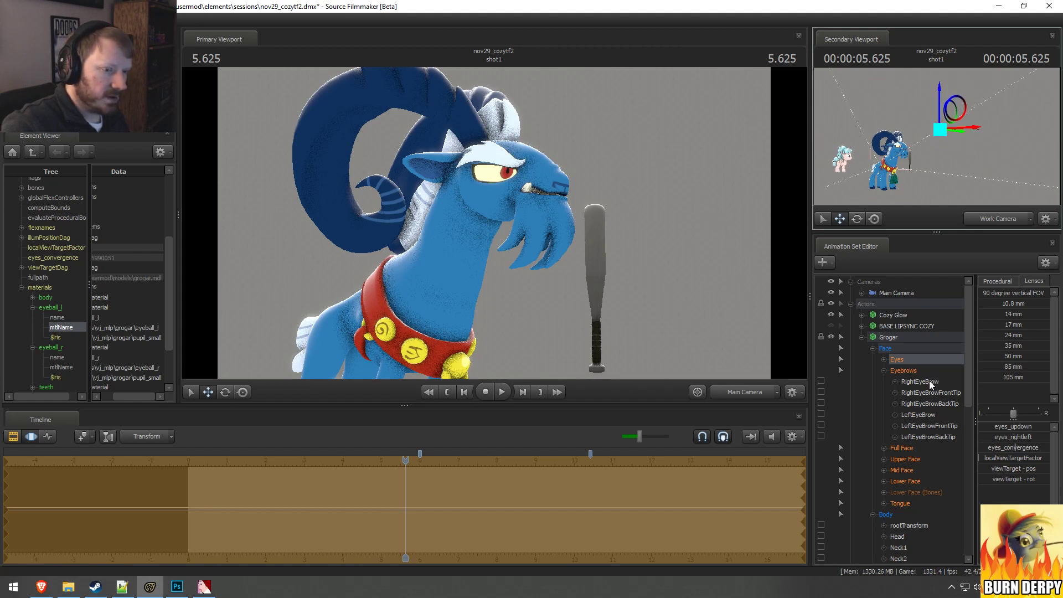
Step: Raise LowerLidUp strongly and UpperLidsUp slightly in Grogar's Upper Face controls
{"action": "left_click", "coordinate": [903, 459]}
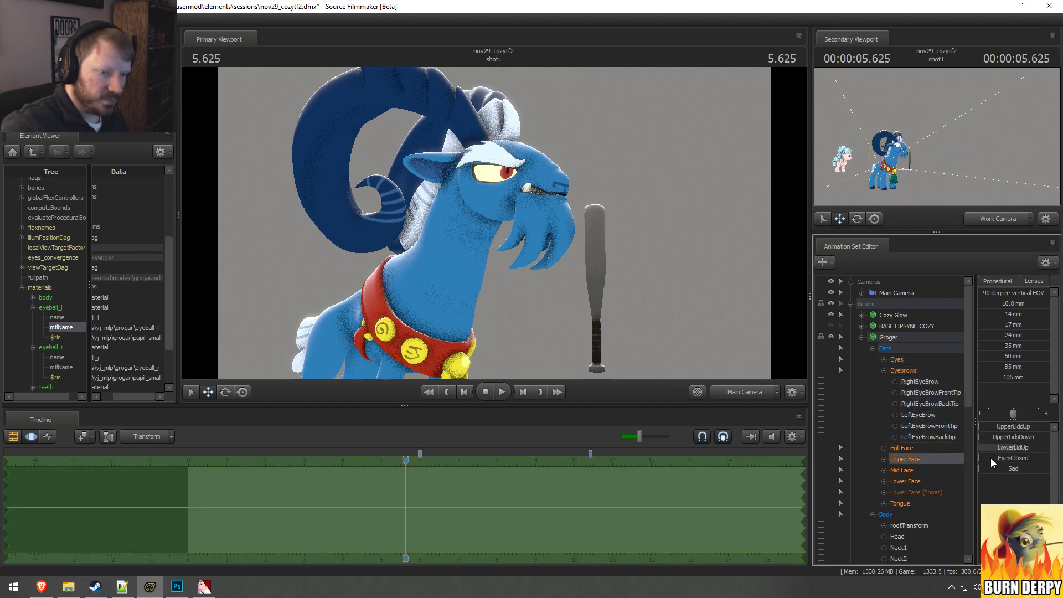
{"action": "left_click_drag", "start_coordinate": [1009, 448], "coordinate": [1040, 447]}
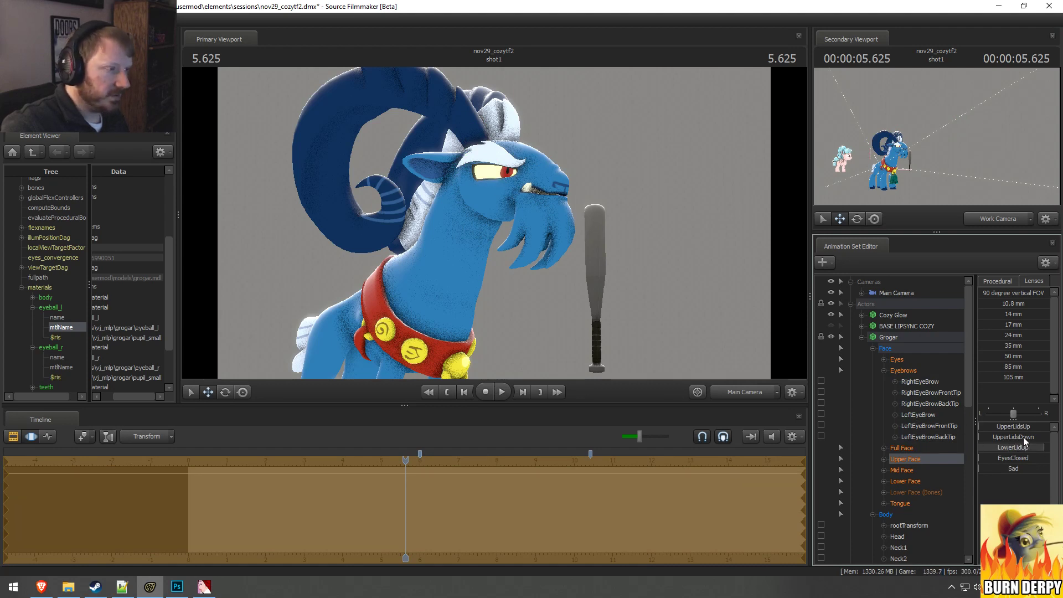
{"action": "mouse_move", "coordinate": [1024, 438]}
{"action": "left_mouse_down"}
{"action": "mouse_move", "coordinate": [1034, 438]}
{"action": "mouse_move", "coordinate": [1012, 426]}
{"action": "left_mouse_up"}
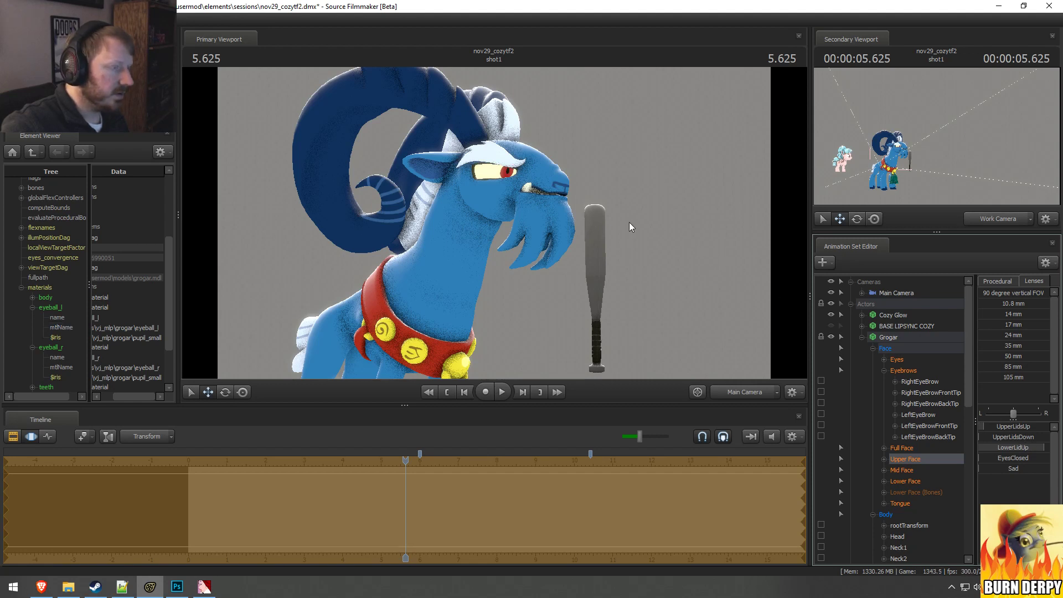
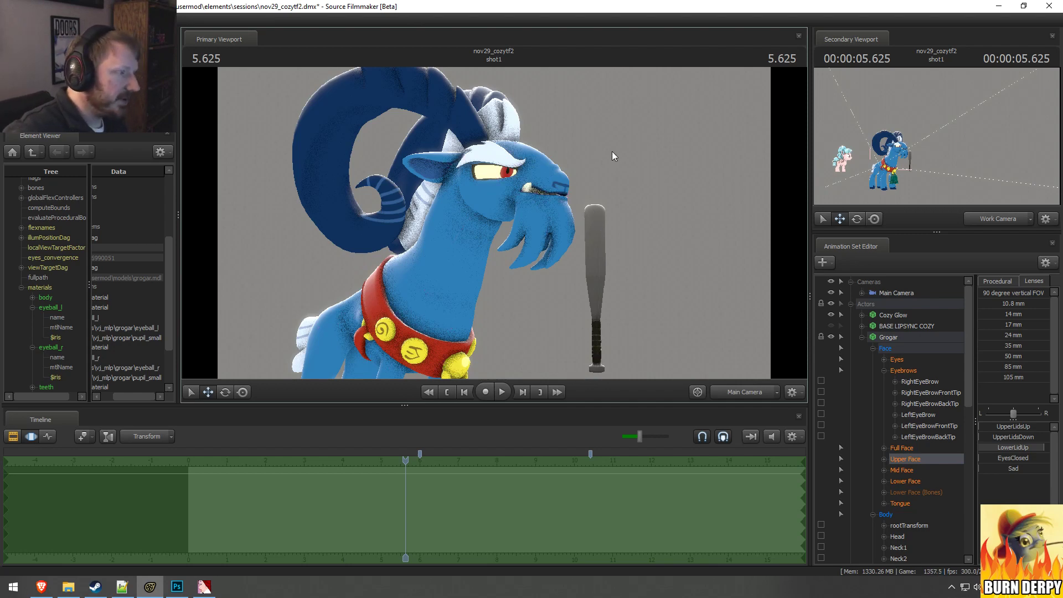
Step: Show the Work Camera in the primary viewport and frame Grogar's eye and mouth up close
{"action": "left_click", "coordinate": [636, 159]}
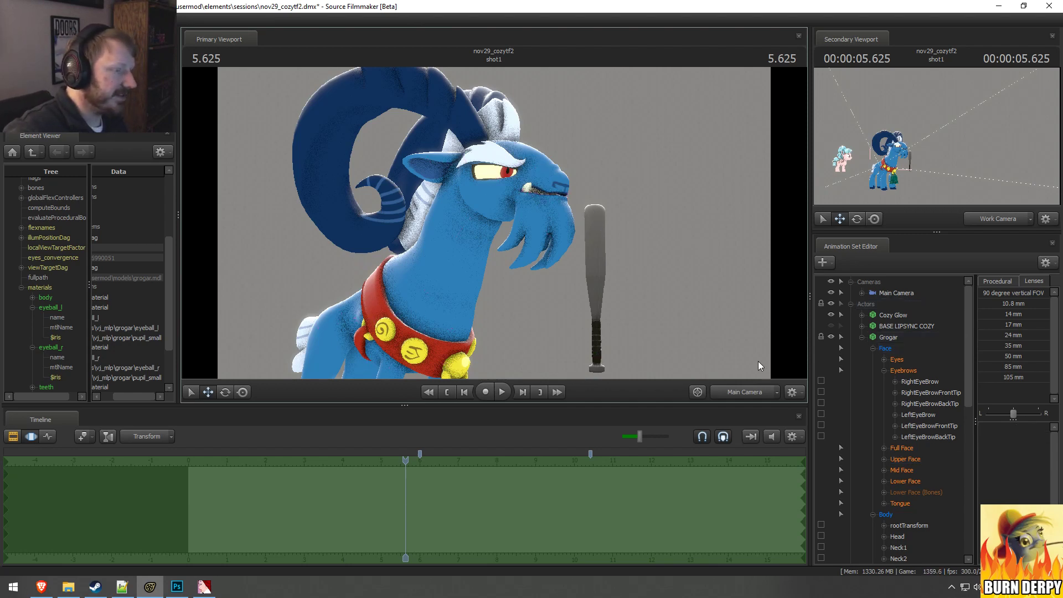
{"action": "left_click", "coordinate": [723, 391], "text": "ctrl"}
{"action": "mouse_move", "coordinate": [494, 223]}
{"action": "left_mouse_down"}
{"action": "mouse_move", "coordinate": [488, 215]}
{"action": "mouse_move", "coordinate": [494, 222]}
{"action": "left_mouse_up"}
{"action": "key", "text": "a"}
{"action": "key", "text": "w"}
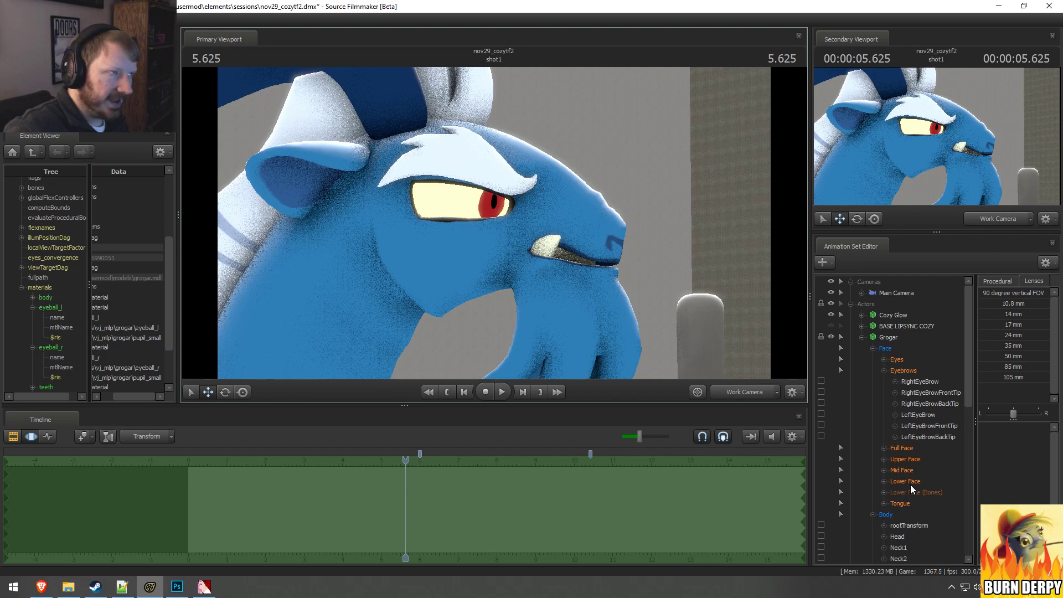
Step: Switch to the YouTube reference video, examine Grogar's expression around 0:21, and return to Source Filmmaker
{"action": "left_click", "coordinate": [41, 587]}
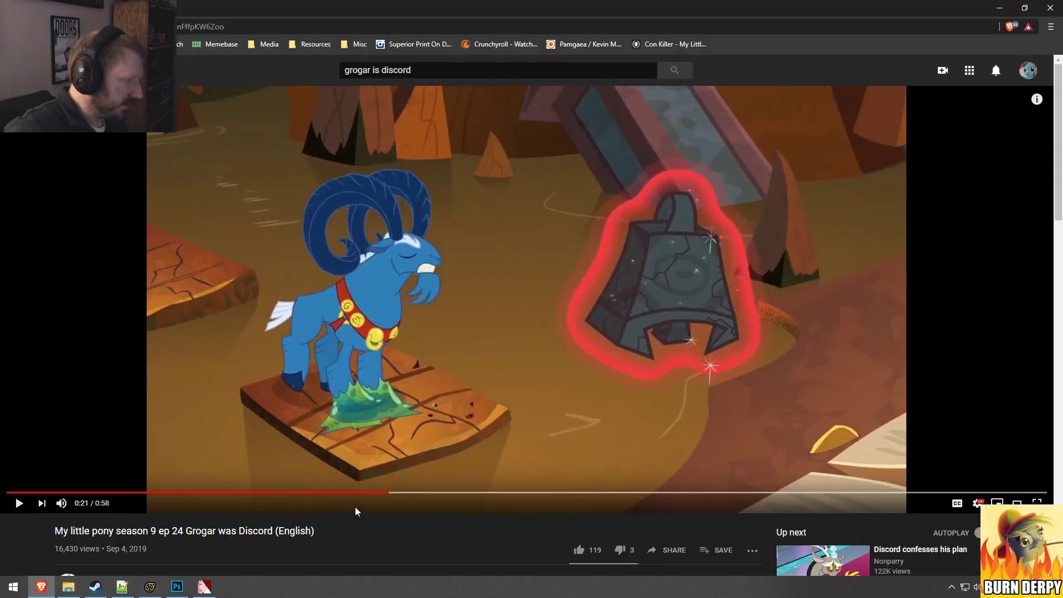
{"action": "left_click", "coordinate": [384, 493]}
{"action": "key", "text": "space"}
{"action": "left_click", "coordinate": [383, 493]}
{"action": "key", "text": "space"}
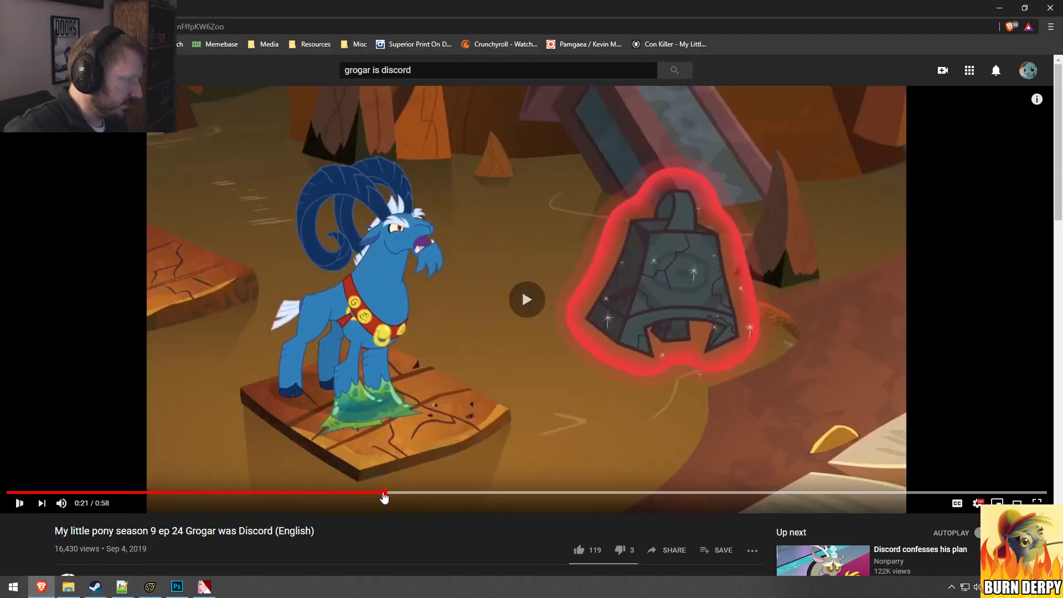
{"action": "key", "text": "space"}
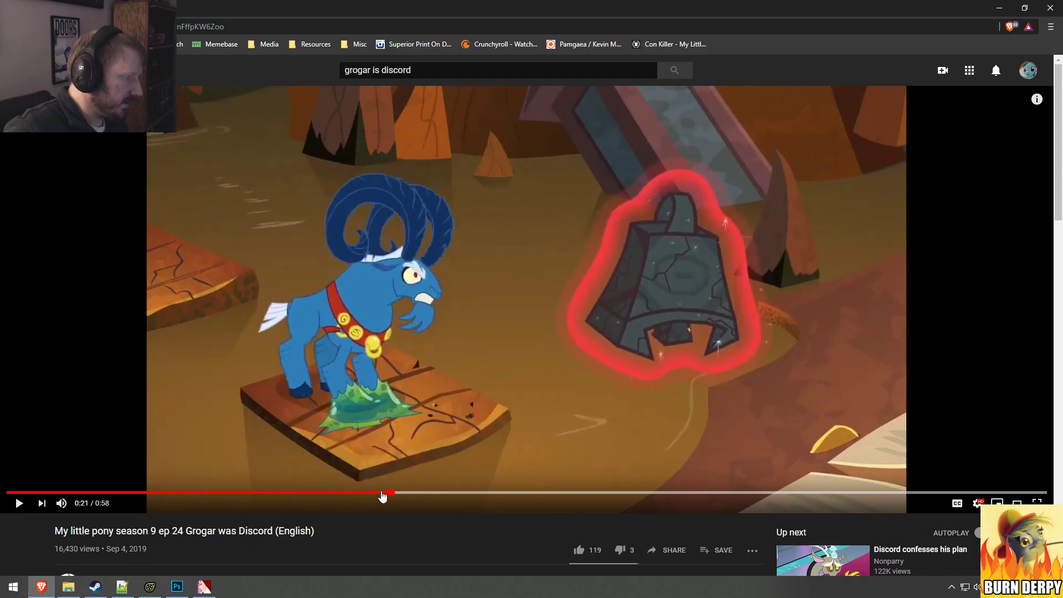
{"action": "key", "text": "alt+Tab"}
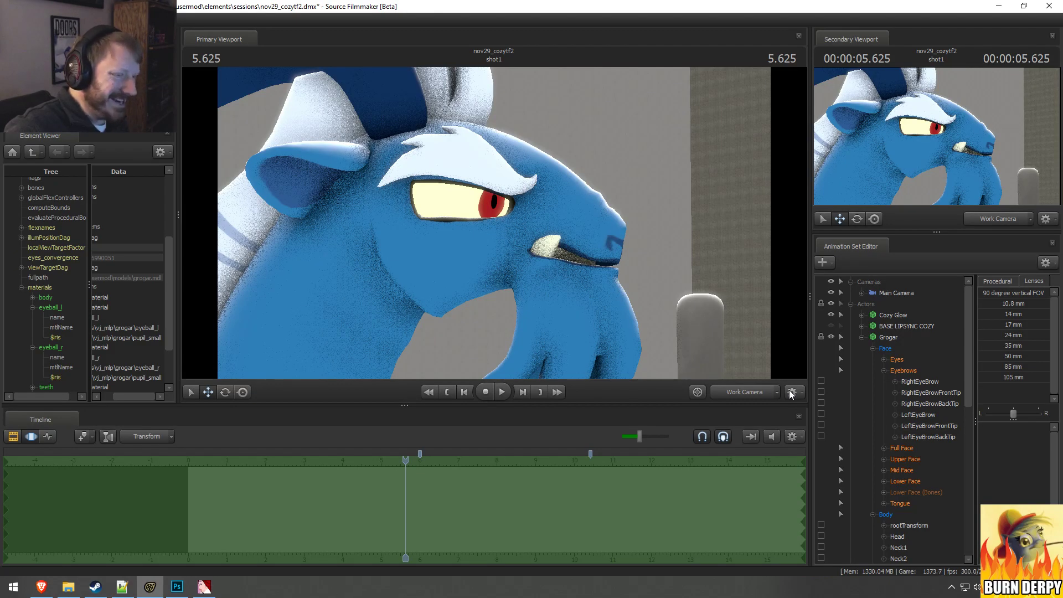
Step: Try raising Grin to its maximum in Grogar's Lower Face controls and check the mouth from the front
{"action": "left_click", "coordinate": [907, 481]}
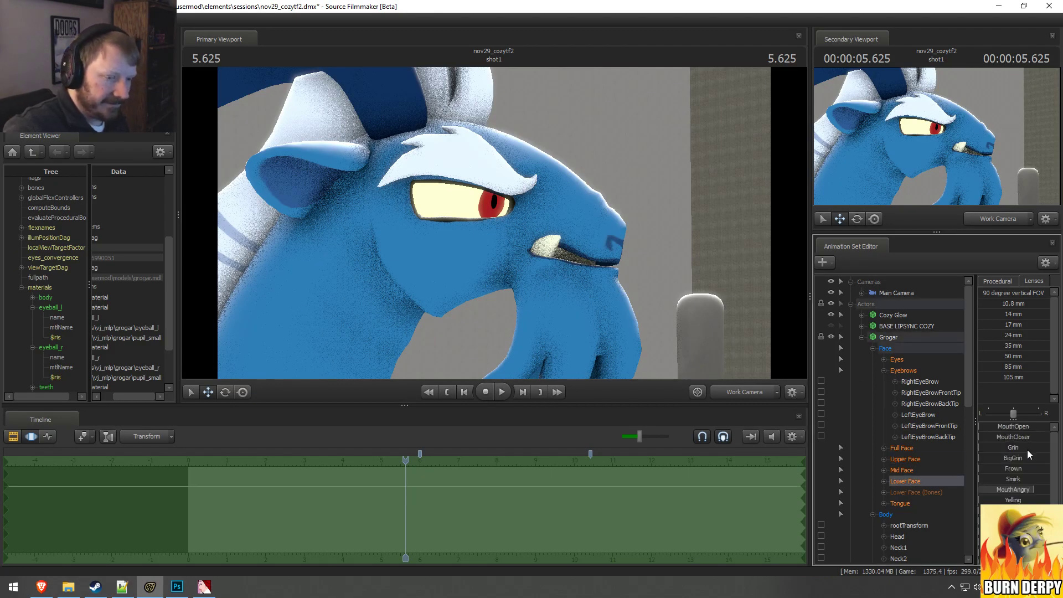
{"action": "left_click_drag", "start_coordinate": [1018, 448], "coordinate": [1049, 448]}
{"action": "left_click_drag", "start_coordinate": [598, 310], "coordinate": [566, 254]}
{"action": "key", "text": "w"}
{"action": "key", "text": "d"}
{"action": "key", "text": "x"}
{"action": "key", "text": "w"}
Step: Try different MouthOpen and MouthAngry amounts on Grogar's full grin, judging the teeth from the front
{"action": "scroll", "coordinate": [889, 534], "scroll_direction": "down", "scroll_amount": 15}
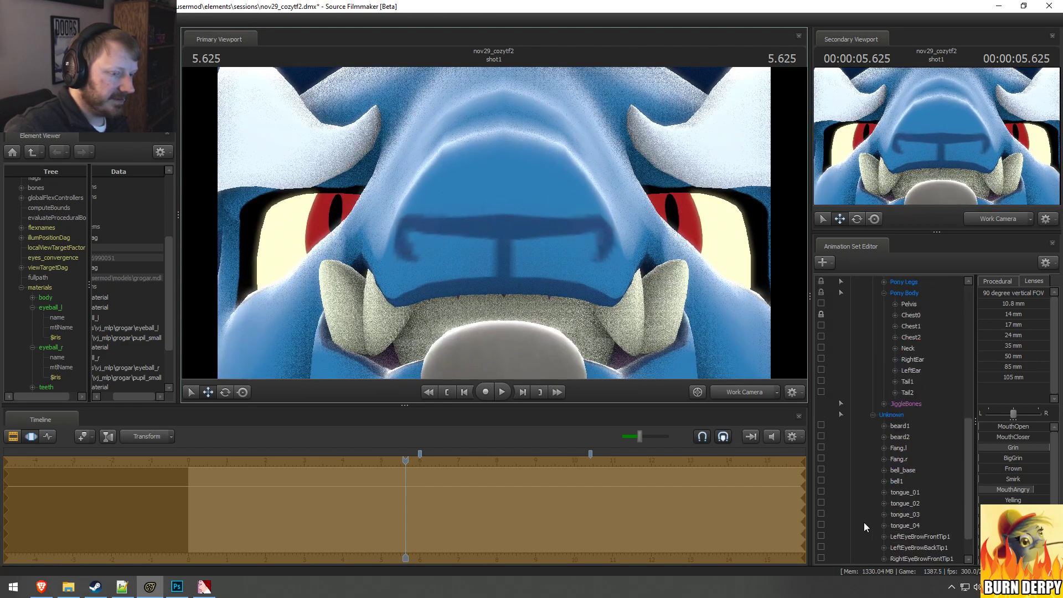
{"action": "left_click", "coordinate": [830, 548]}
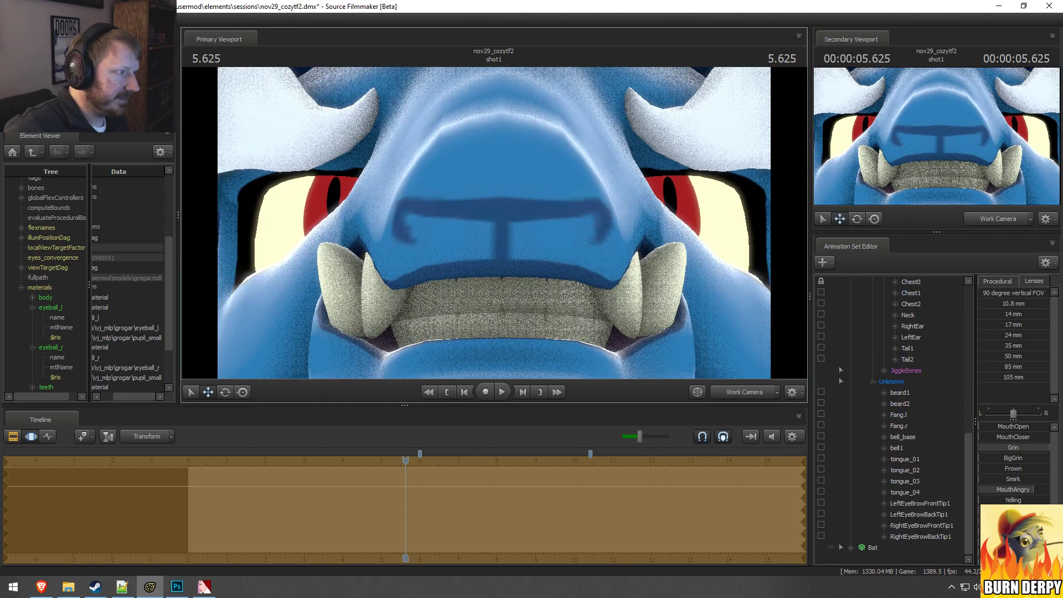
{"action": "mouse_move", "coordinate": [494, 224]}
{"action": "left_mouse_down"}
{"action": "mouse_move", "coordinate": [494, 249]}
{"action": "mouse_move", "coordinate": [494, 233]}
{"action": "left_mouse_up"}
{"action": "scroll", "coordinate": [902, 375], "scroll_direction": "up", "scroll_amount": 5}
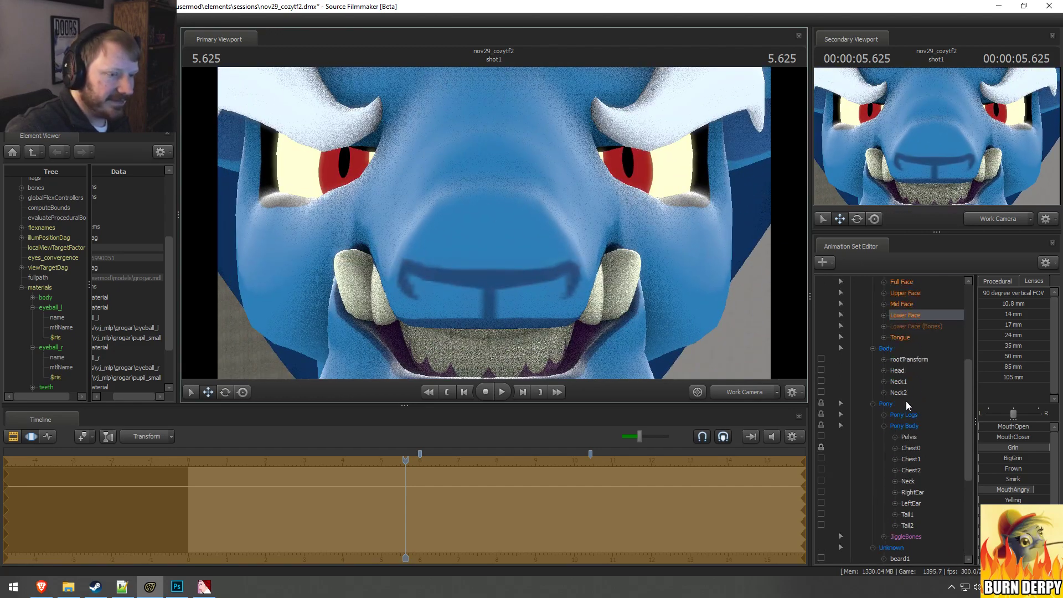
{"action": "scroll", "coordinate": [906, 383], "scroll_direction": "up", "scroll_amount": 1}
{"action": "left_click", "coordinate": [911, 347]}
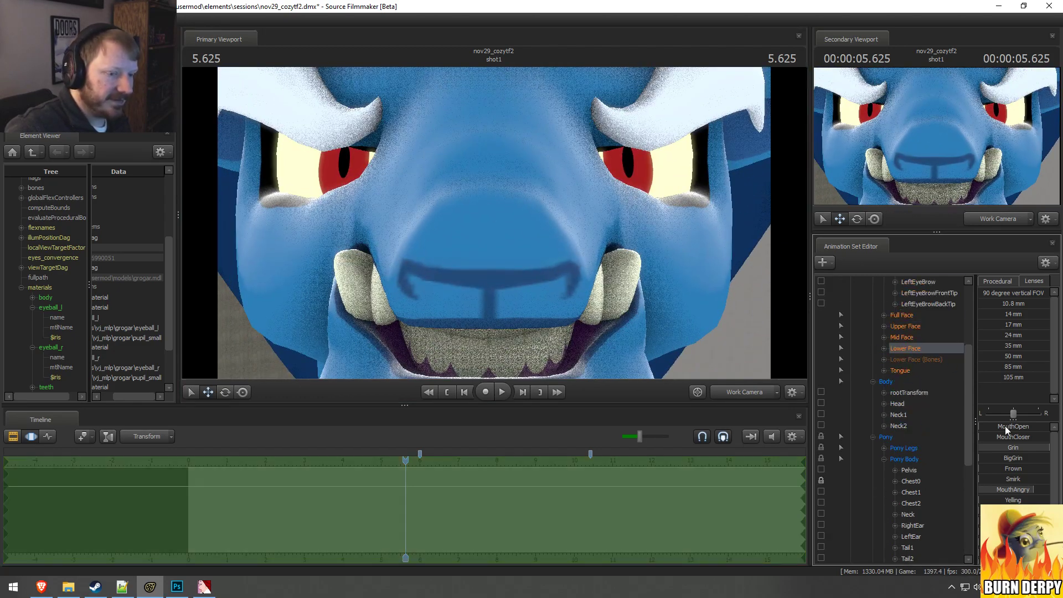
{"action": "left_click_drag", "start_coordinate": [1005, 426], "coordinate": [979, 427]}
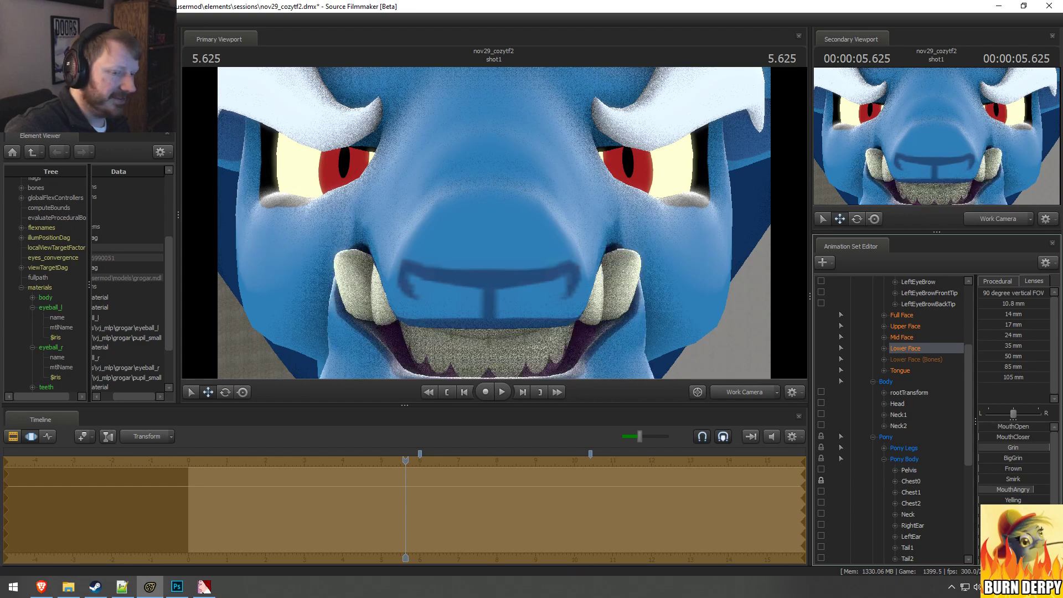
{"action": "mouse_move", "coordinate": [1033, 489]}
{"action": "left_mouse_down"}
{"action": "mouse_move", "coordinate": [979, 489]}
{"action": "mouse_move", "coordinate": [1033, 489]}
{"action": "left_mouse_up"}
{"action": "left_click", "coordinate": [494, 223]}
{"action": "scroll", "coordinate": [494, 223], "scroll_direction": "down", "scroll_amount": 5}
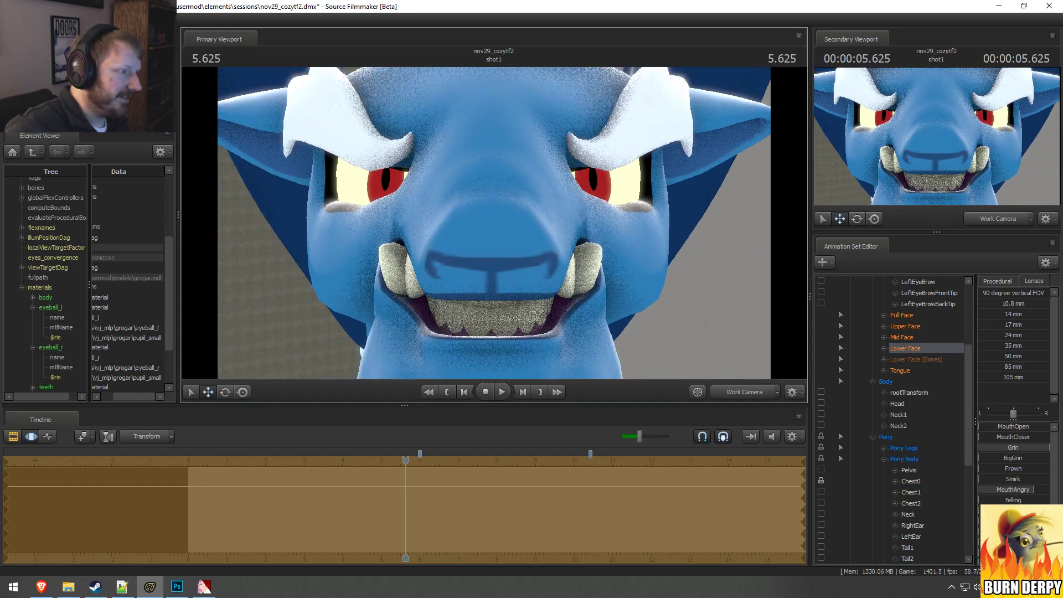
Step: Undo the last mouth change and return Grogar's Grin to zero
{"action": "scroll", "coordinate": [494, 224], "scroll_direction": "down", "scroll_amount": 2}
{"action": "left_click_drag", "start_coordinate": [1021, 427], "coordinate": [982, 447]}
{"action": "key", "text": "ctrl+z"}
{"action": "left_click_drag", "start_coordinate": [454, 222], "coordinate": [614, 300], "text": "alt"}
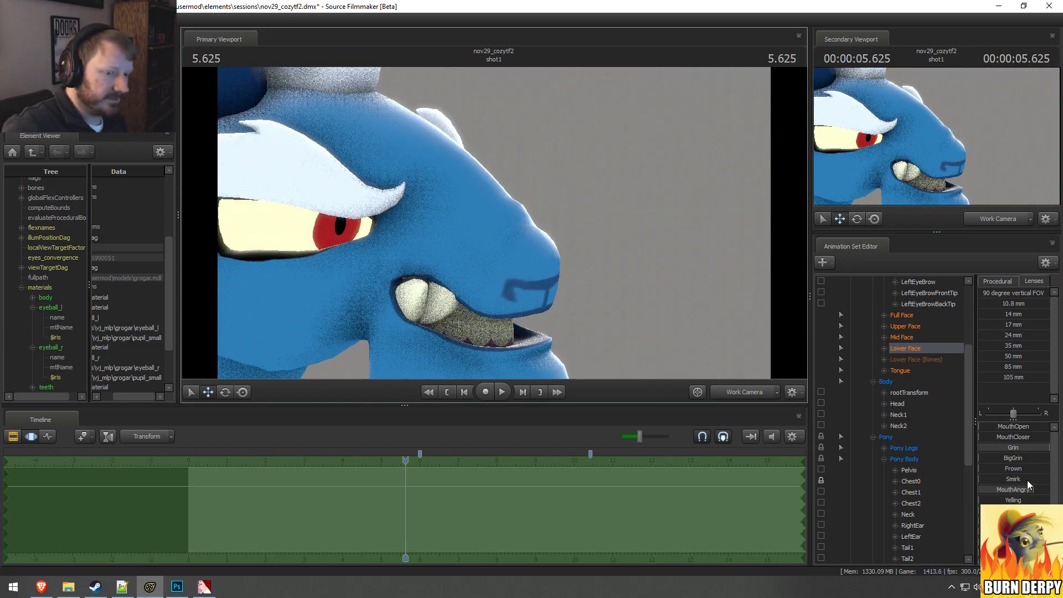
{"action": "left_click_drag", "start_coordinate": [1028, 447], "coordinate": [980, 447]}
{"action": "left_click_drag", "start_coordinate": [745, 266], "coordinate": [564, 259], "text": "alt"}
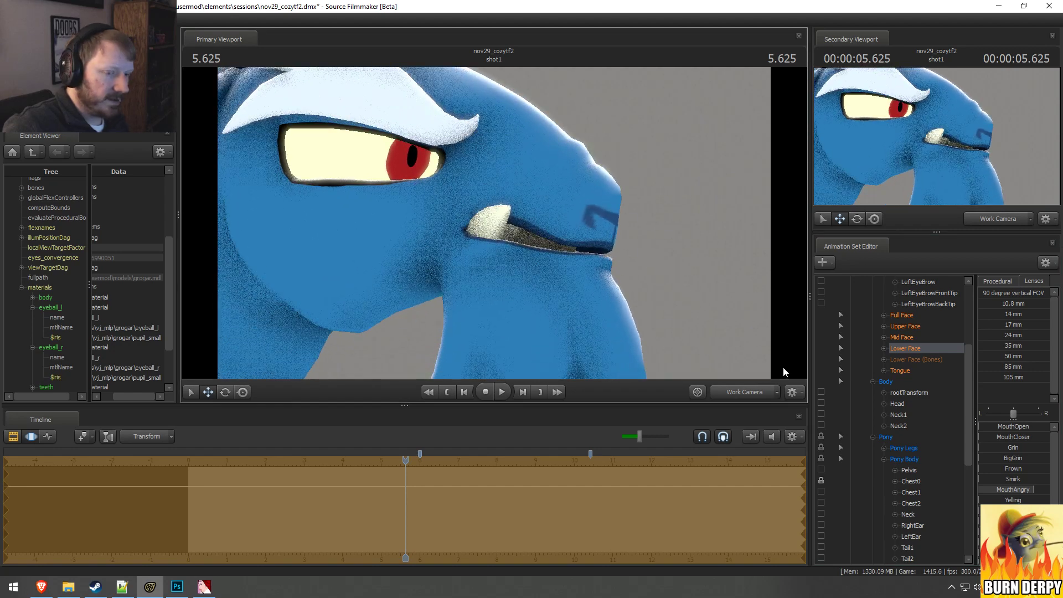
Step: Raise BigGrin partway and MouthAngry to its maximum in Grogar's Lower Face controls
{"action": "mouse_move", "coordinate": [988, 459]}
{"action": "left_mouse_down"}
{"action": "mouse_move", "coordinate": [1043, 459]}
{"action": "mouse_move", "coordinate": [981, 460]}
{"action": "left_mouse_up"}
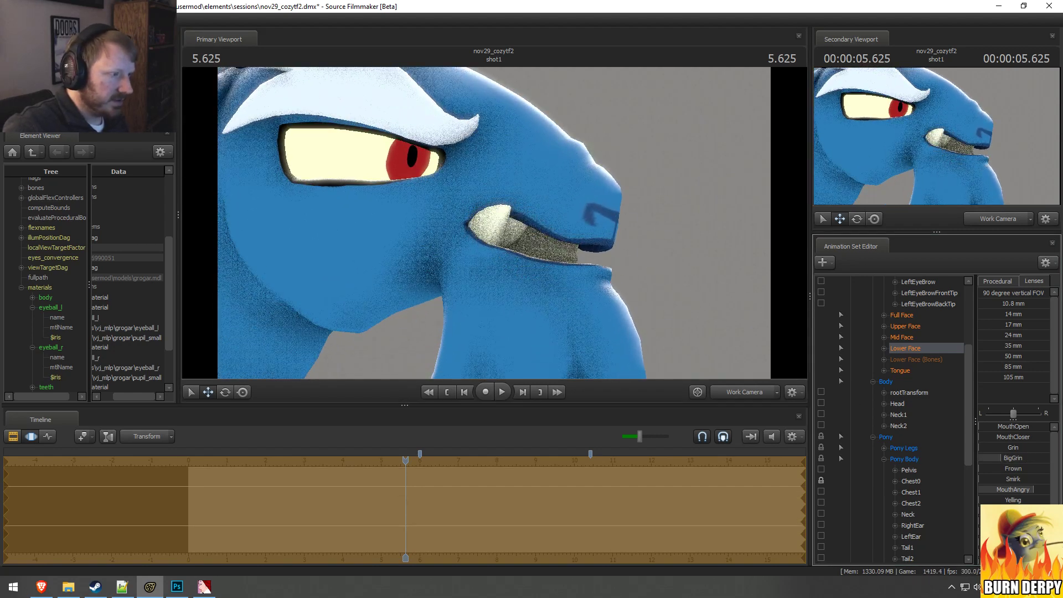
{"action": "left_click_drag", "start_coordinate": [1024, 491], "coordinate": [1050, 491]}
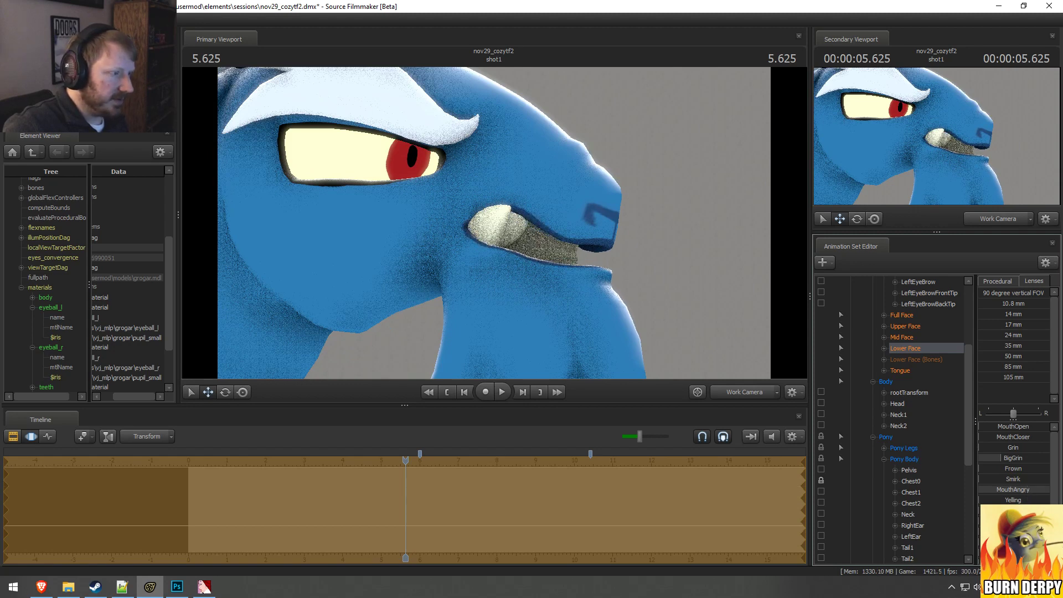
Step: Try rotating Grogar's Fang.l and Fang.r bones
{"action": "scroll", "coordinate": [1013, 465], "scroll_direction": "down", "scroll_amount": 1}
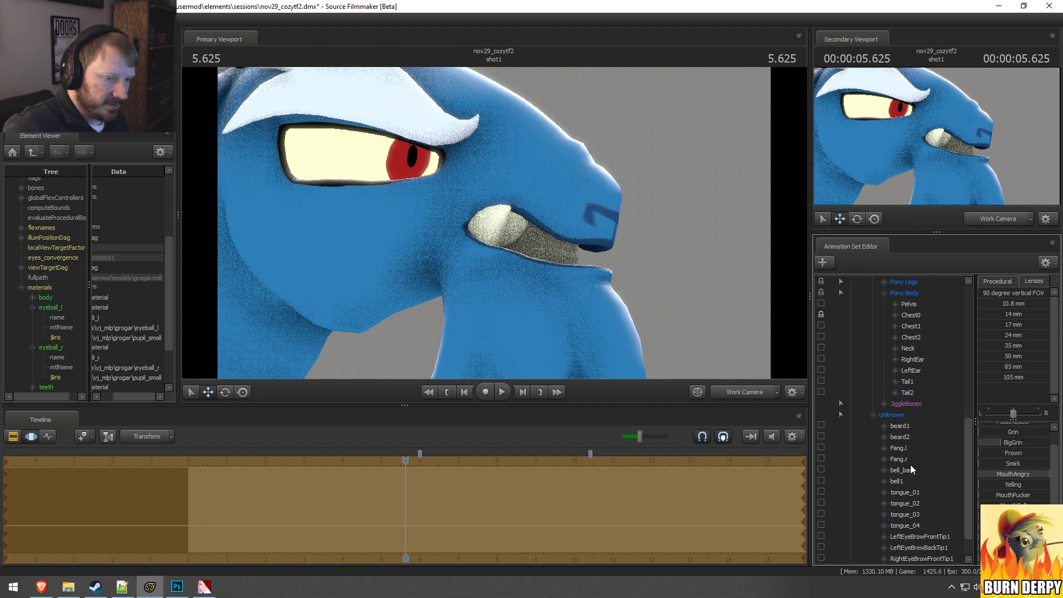
{"action": "left_click", "coordinate": [913, 450]}
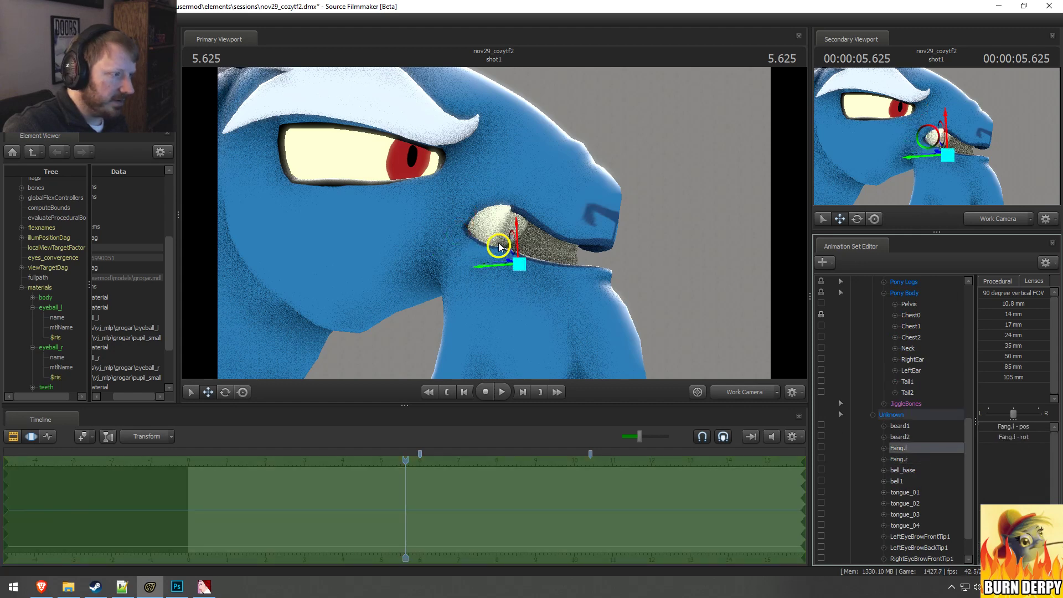
{"action": "left_click", "coordinate": [499, 247]}
{"action": "left_click", "coordinate": [902, 458]}
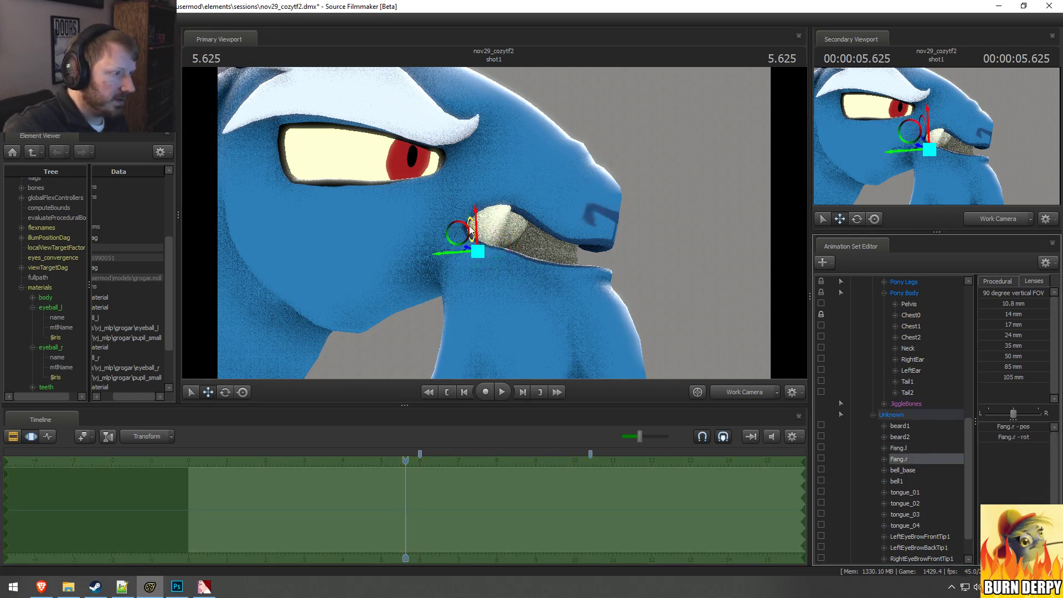
{"action": "left_click_drag", "start_coordinate": [469, 230], "coordinate": [445, 237]}
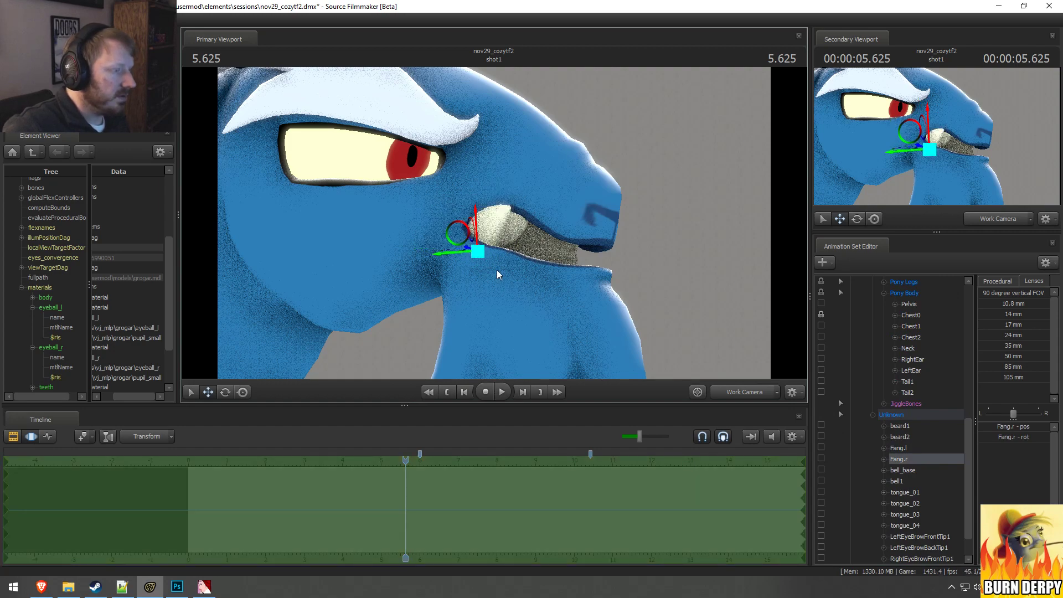
{"action": "left_click_drag", "start_coordinate": [497, 270], "coordinate": [542, 255], "text": "alt"}
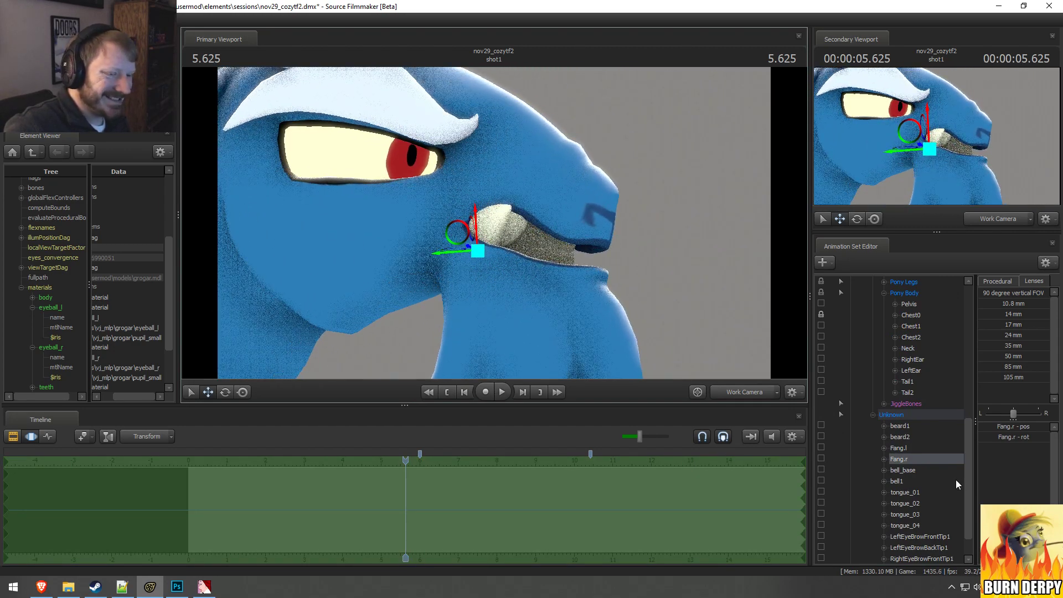
Step: Try raising a Lower Face control further down the list past MouthPucker, and return it to zero
{"action": "scroll", "coordinate": [911, 423], "scroll_direction": "up", "scroll_amount": 5}
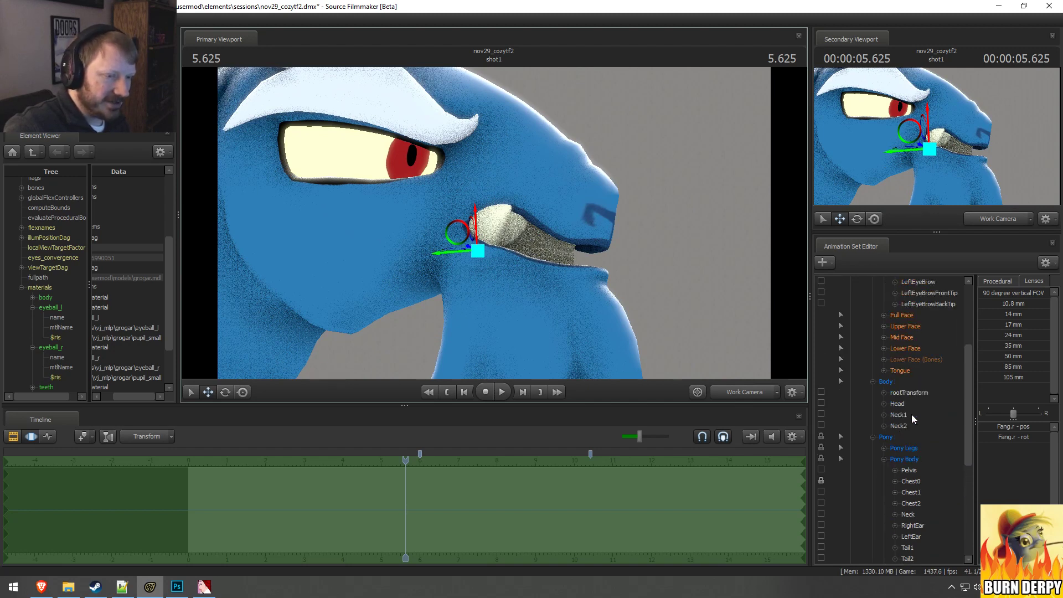
{"action": "scroll", "coordinate": [911, 419], "scroll_direction": "up", "scroll_amount": 1}
{"action": "left_click", "coordinate": [908, 381]}
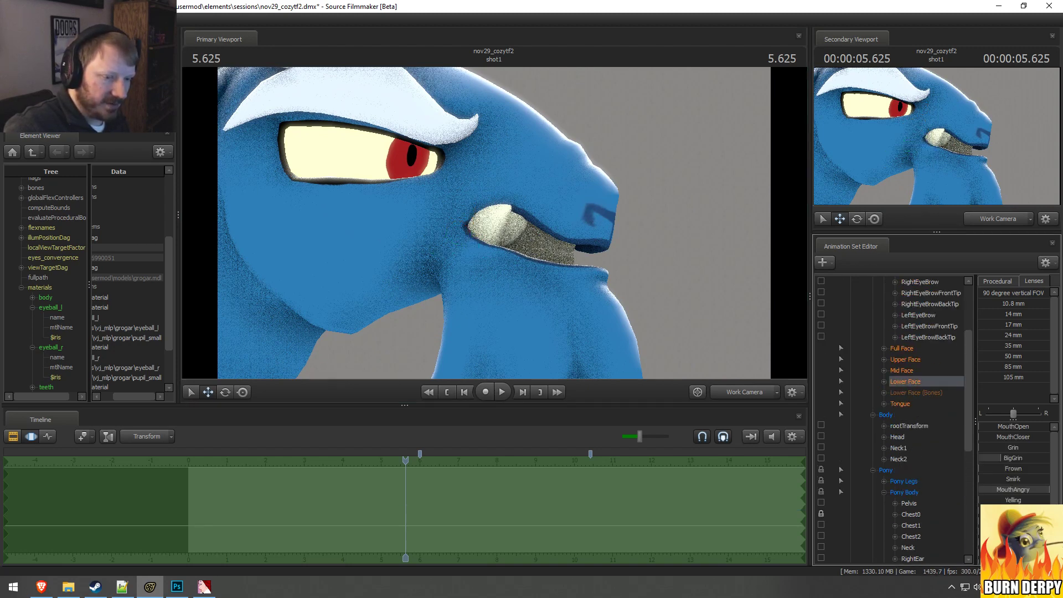
{"action": "scroll", "coordinate": [1013, 465], "scroll_direction": "down", "scroll_amount": 1}
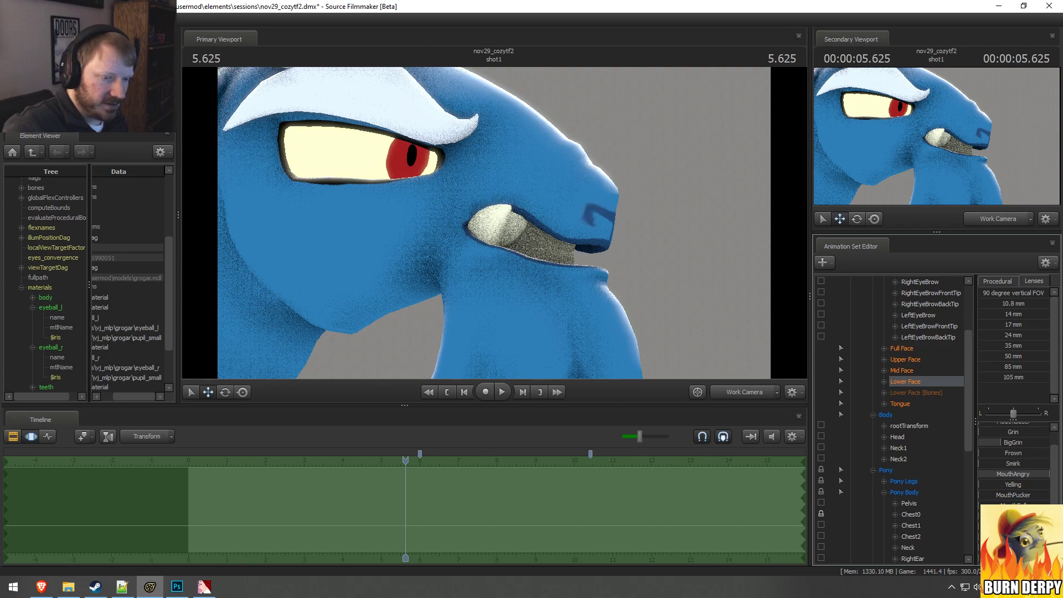
{"action": "left_click_drag", "start_coordinate": [996, 525], "coordinate": [1027, 526]}
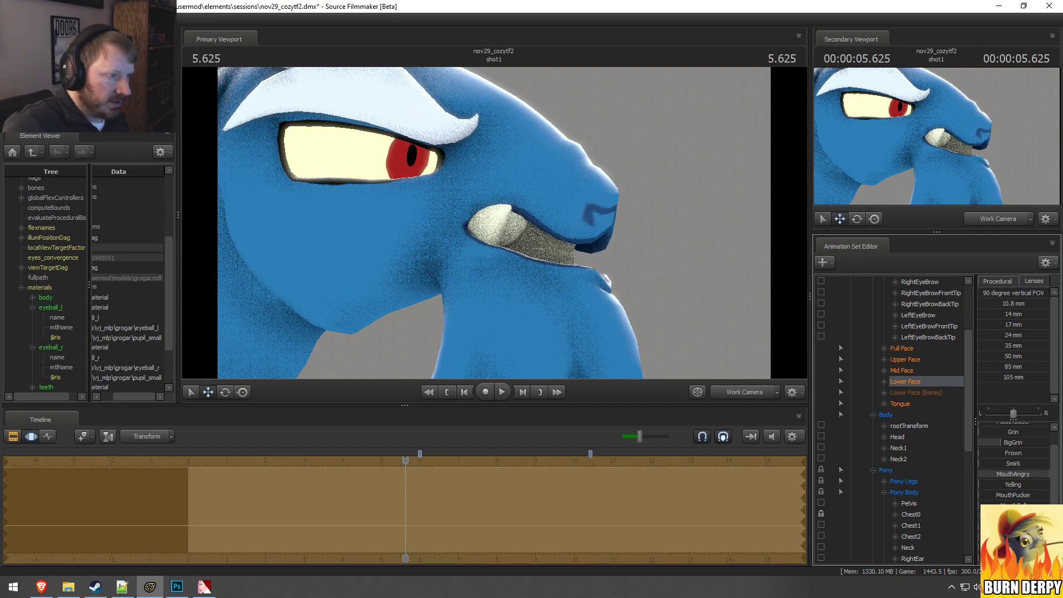
{"action": "key", "text": "d"}
{"action": "left_click_drag", "start_coordinate": [720, 291], "coordinate": [548, 282]}
{"action": "left_click_drag", "start_coordinate": [495, 223], "coordinate": [494, 222]}
{"action": "left_click_drag", "start_coordinate": [1027, 525], "coordinate": [990, 526]}
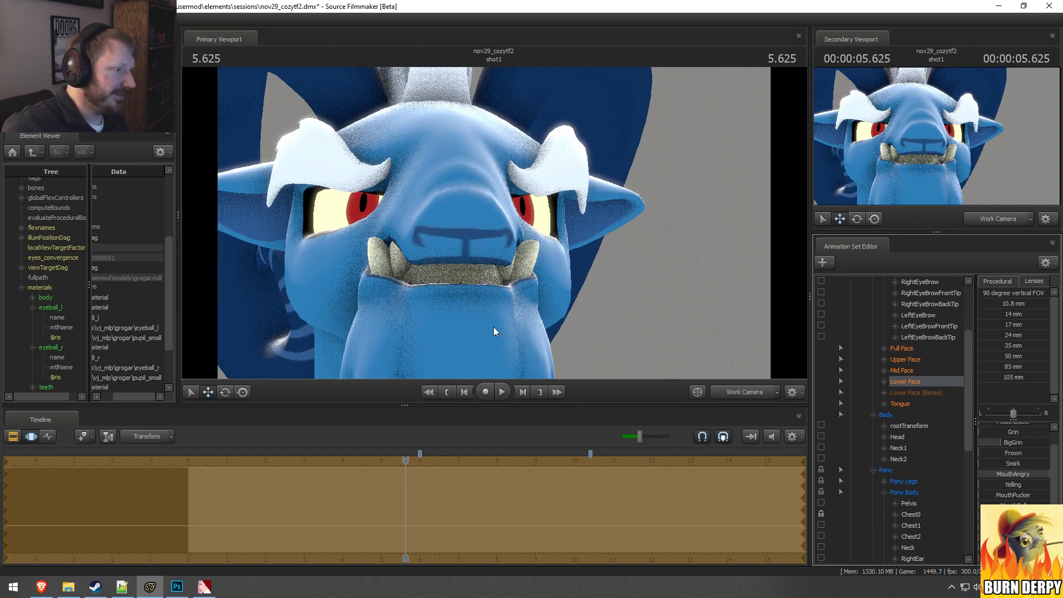
Step: Try other Lower Face slider amounts on Grogar's mouth from the side, and undo the last change
{"action": "key", "text": "a"}
{"action": "left_click_drag", "start_coordinate": [493, 327], "coordinate": [653, 327]}
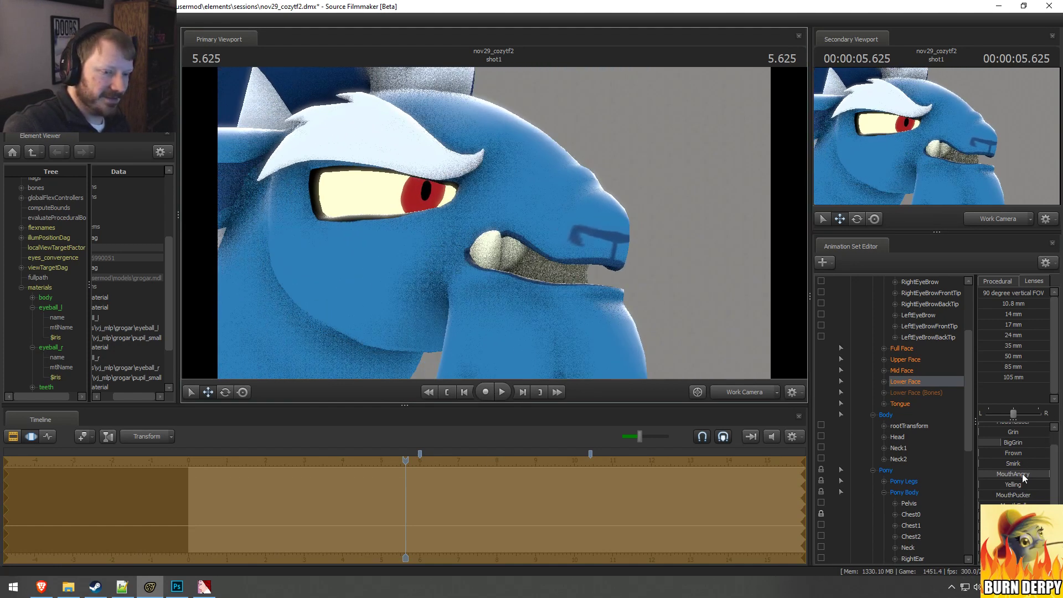
{"action": "scroll", "coordinate": [1015, 473], "scroll_direction": "up", "scroll_amount": 1}
{"action": "mouse_move", "coordinate": [1016, 451]}
{"action": "left_mouse_down"}
{"action": "mouse_move", "coordinate": [1054, 455]}
{"action": "mouse_move", "coordinate": [1021, 480]}
{"action": "mouse_move", "coordinate": [1058, 468]}
{"action": "mouse_move", "coordinate": [1015, 468]}
{"action": "left_mouse_up"}
{"action": "key", "text": "ctrl+z"}
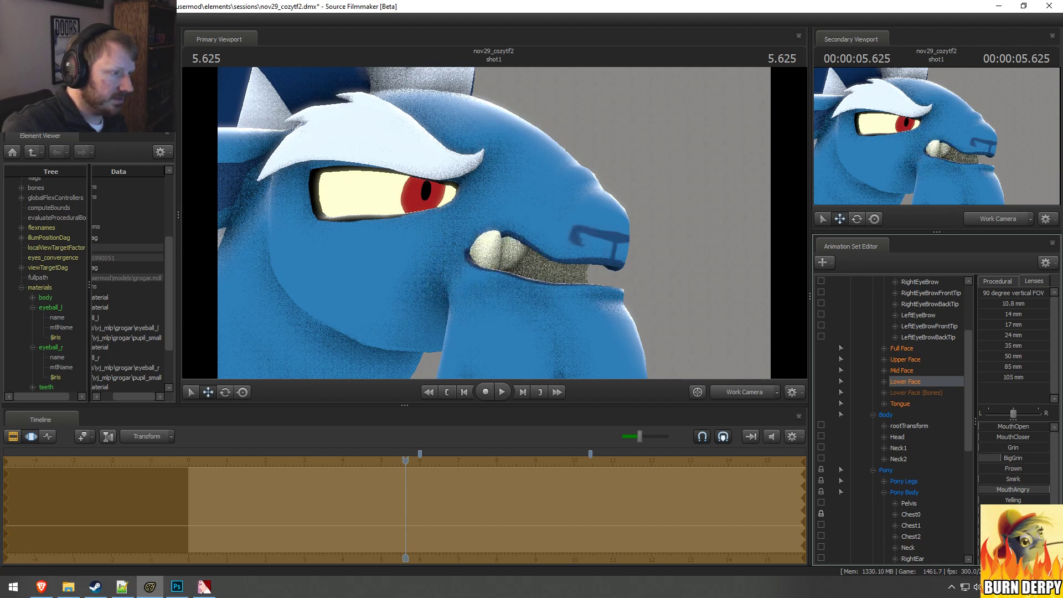
Step: Raise Frown slightly, Grin partway and MouthCloser in Grogar's Lower Face controls
{"action": "left_click_drag", "start_coordinate": [500, 222], "coordinate": [531, 225]}
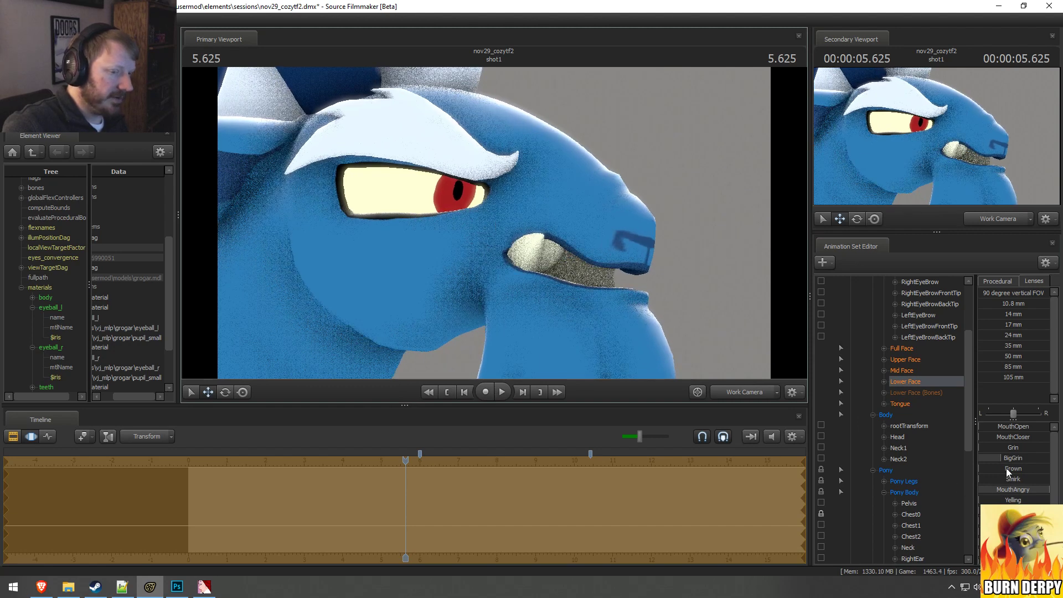
{"action": "left_click_drag", "start_coordinate": [1006, 467], "coordinate": [990, 468]}
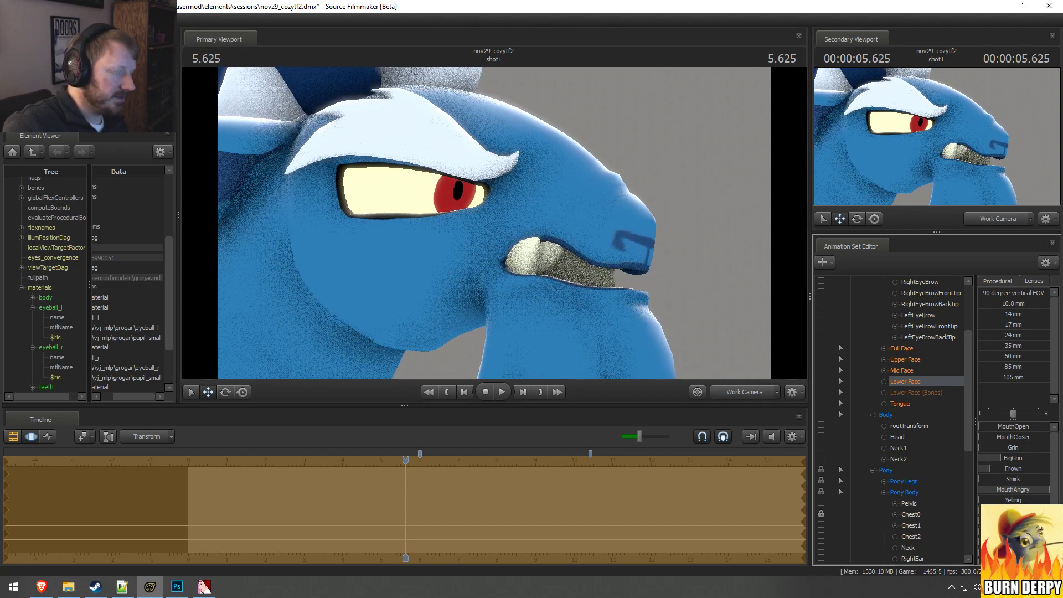
{"action": "mouse_move", "coordinate": [1020, 446]}
{"action": "left_mouse_down"}
{"action": "mouse_move", "coordinate": [1035, 440]}
{"action": "mouse_move", "coordinate": [1015, 438]}
{"action": "left_mouse_up"}
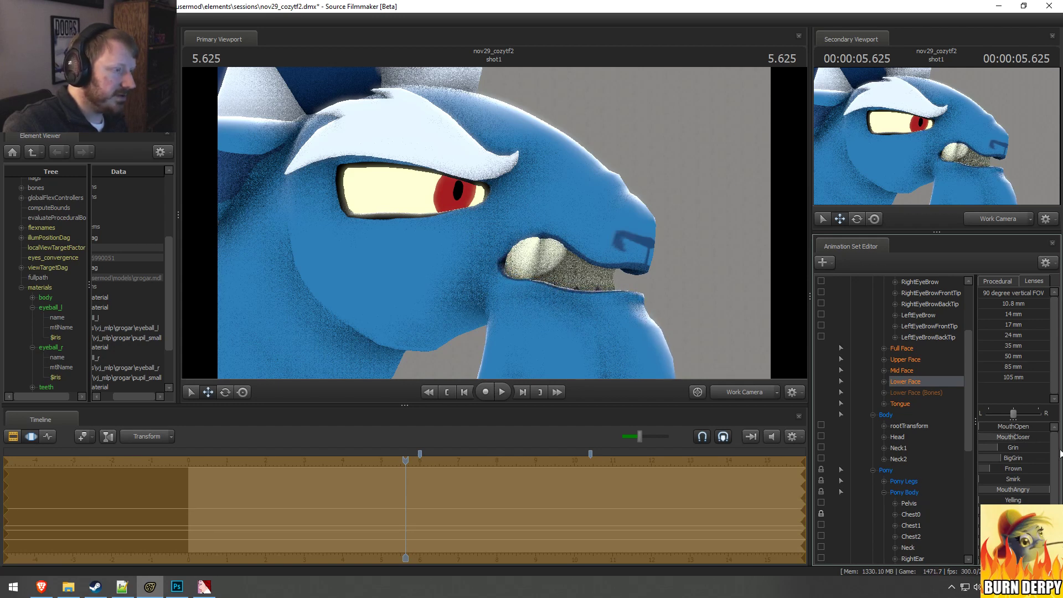
Step: Lower Grogar's Grin and BigGrin amounts in the Lower Face controls, checking the mouth from the side
{"action": "left_click_drag", "start_coordinate": [664, 276], "coordinate": [636, 271]}
{"action": "key", "text": "s"}
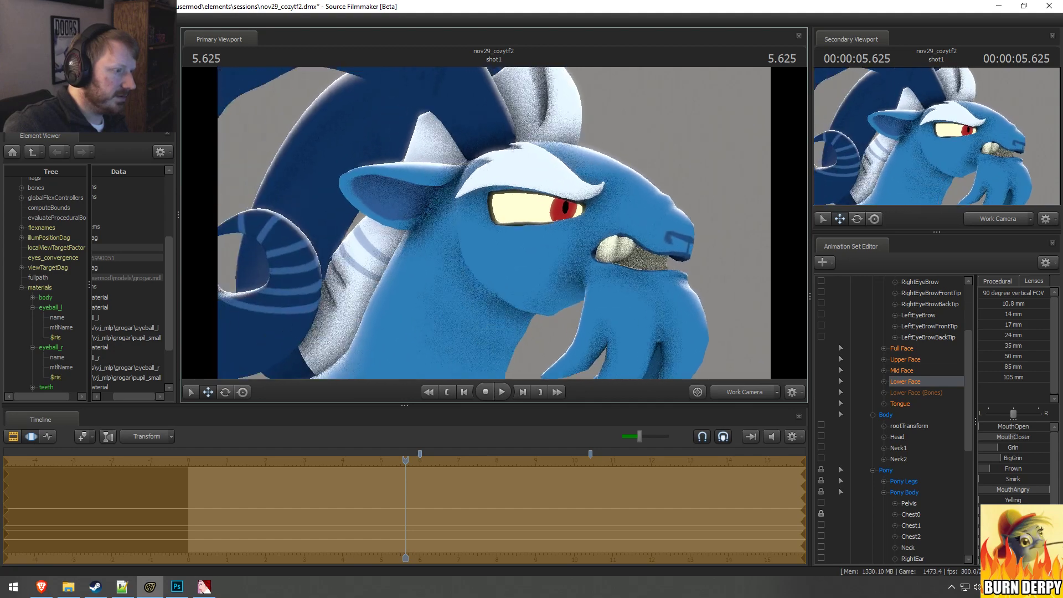
{"action": "mouse_move", "coordinate": [494, 223]}
{"action": "left_mouse_down"}
{"action": "mouse_move", "coordinate": [481, 215]}
{"action": "mouse_move", "coordinate": [505, 221]}
{"action": "mouse_move", "coordinate": [493, 222]}
{"action": "left_mouse_up"}
{"action": "key", "text": "d"}
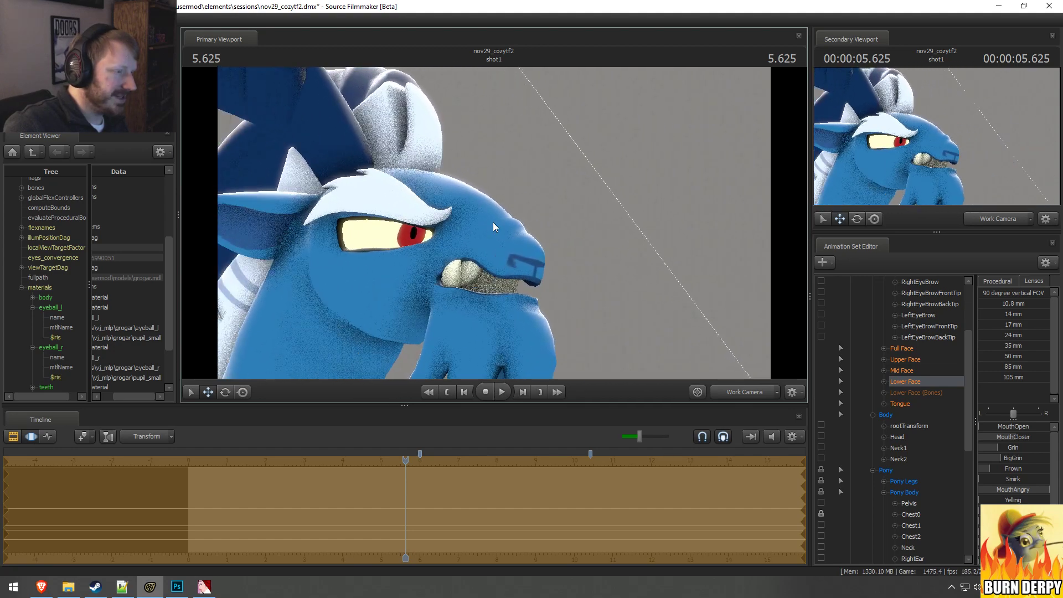
{"action": "left_click_drag", "start_coordinate": [1054, 501], "coordinate": [1028, 526]}
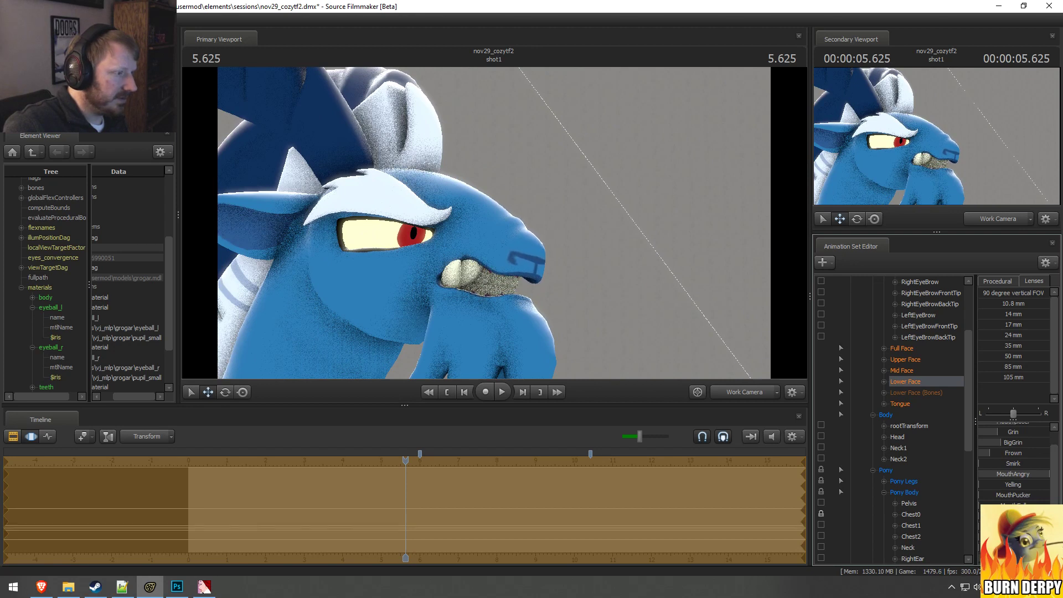
{"action": "scroll", "coordinate": [1013, 463], "scroll_direction": "up", "scroll_amount": 1}
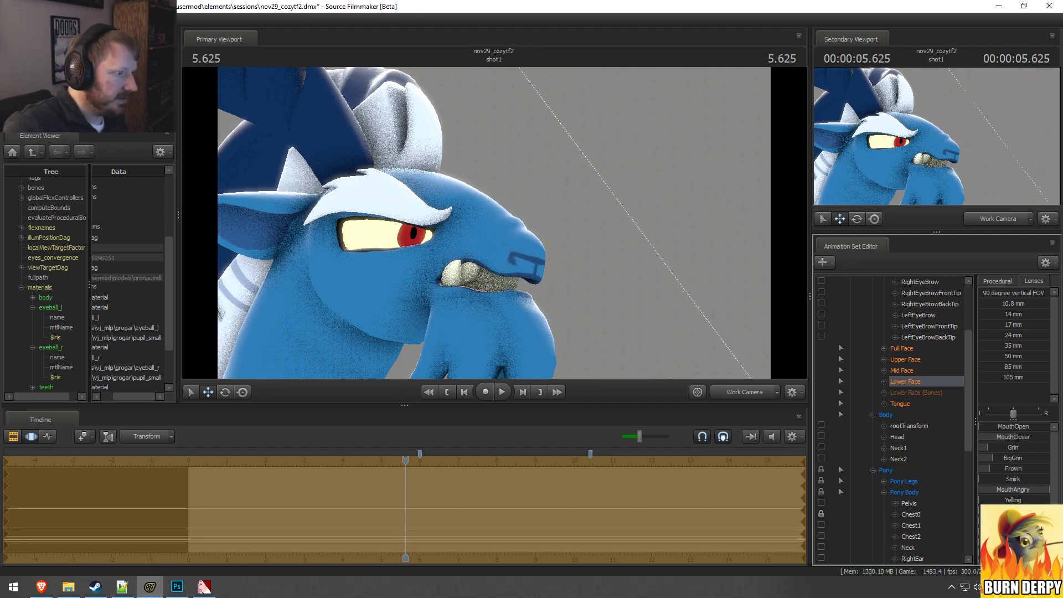
{"action": "left_click_drag", "start_coordinate": [458, 293], "coordinate": [432, 304]}
{"action": "key", "text": "s"}
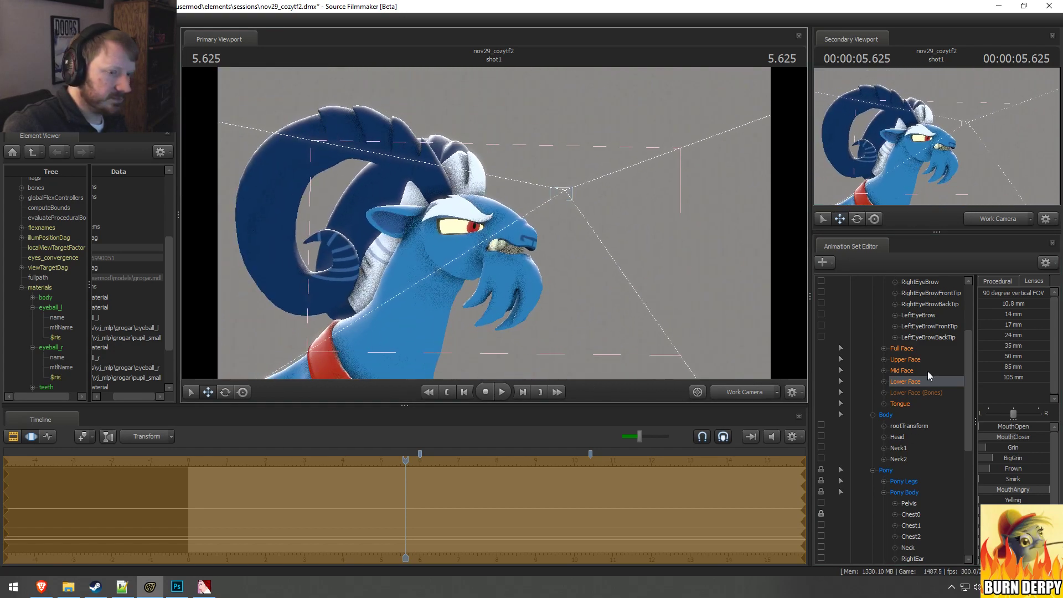
Step: Shift Grogar's eye view target slightly and check his gaze through the main camera
{"action": "scroll", "coordinate": [928, 376], "scroll_direction": "up", "scroll_amount": 3}
{"action": "left_click", "coordinate": [902, 359]}
{"action": "key", "text": "f"}
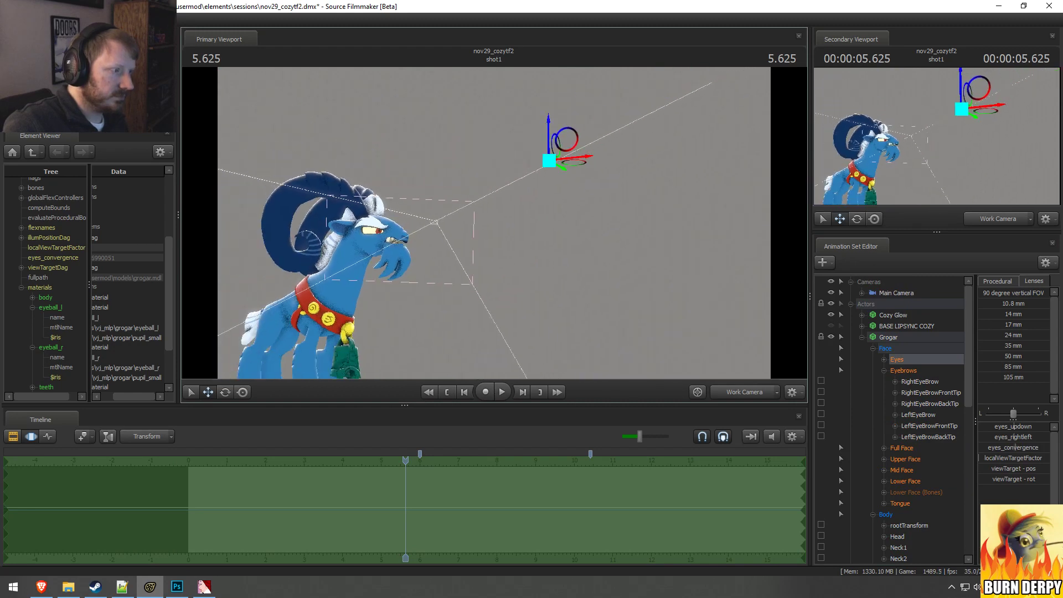
{"action": "left_click_drag", "start_coordinate": [559, 147], "coordinate": [541, 120]}
{"action": "left_click", "coordinate": [736, 391]}
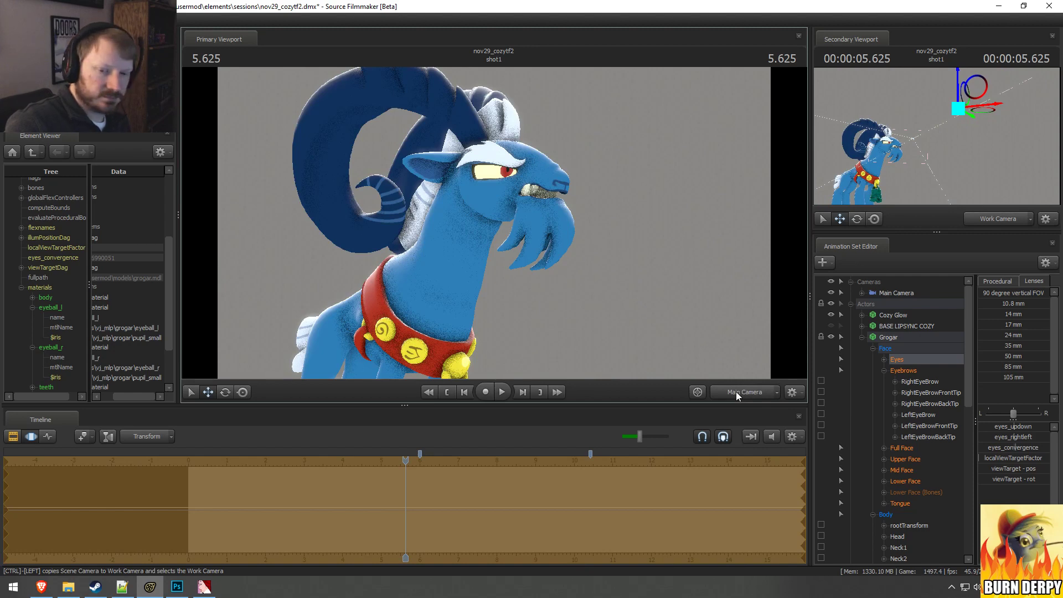
{"action": "key", "text": "F2"}
{"action": "key", "text": "F3"}
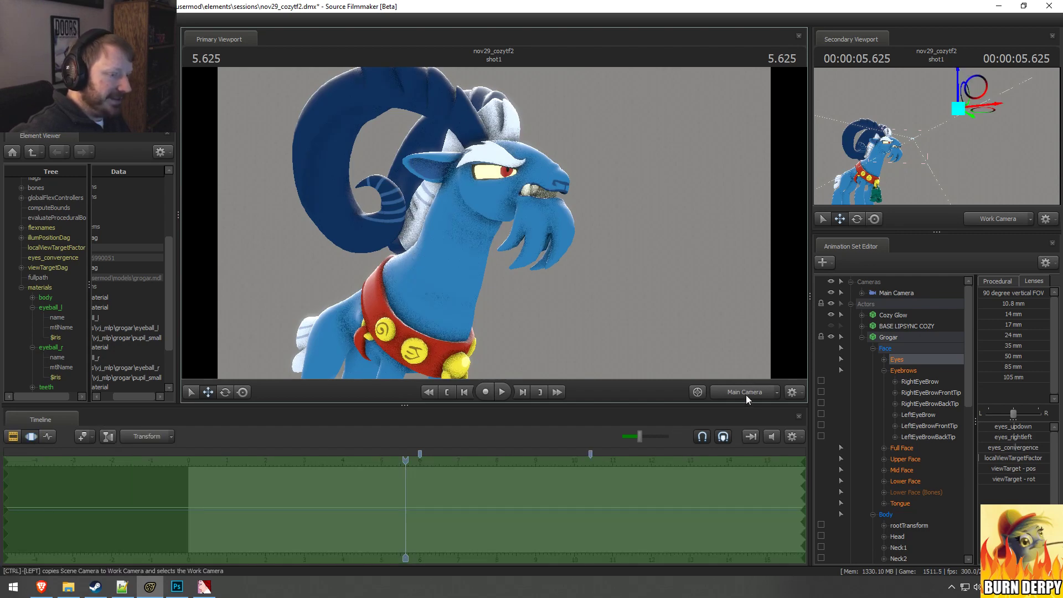
Step: Unlock the transforms of Grogar's Pony bone group and collapse his control groups
{"action": "left_click", "coordinate": [873, 349]}
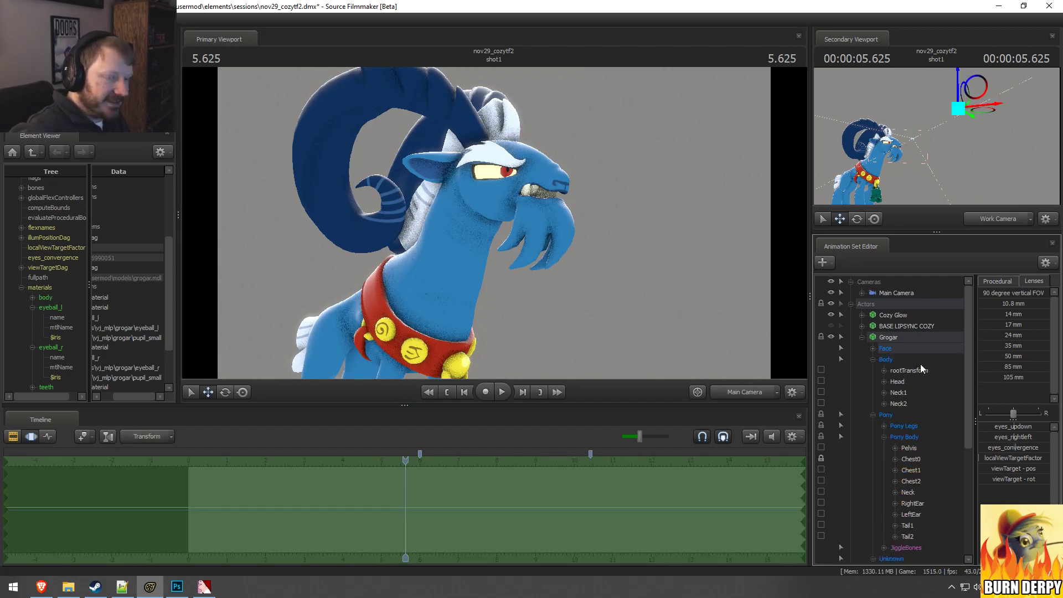
{"action": "left_click", "coordinate": [873, 359]}
{"action": "left_click", "coordinate": [874, 370]}
{"action": "left_click", "coordinate": [873, 382]}
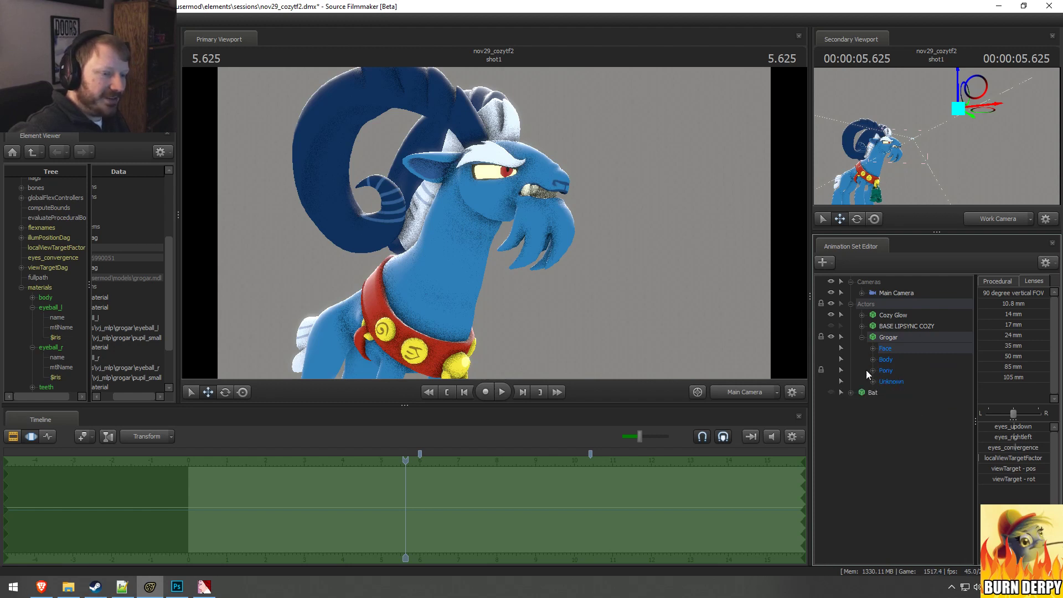
{"action": "left_click", "coordinate": [873, 370]}
{"action": "right_click", "coordinate": [888, 373]}
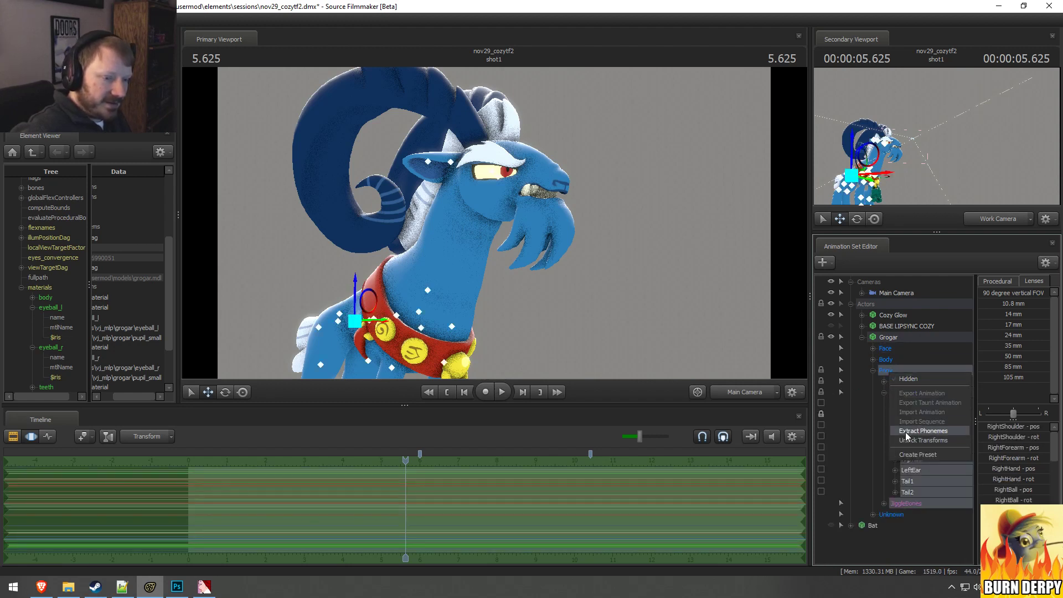
{"action": "left_click", "coordinate": [911, 440]}
{"action": "left_click", "coordinate": [873, 370]}
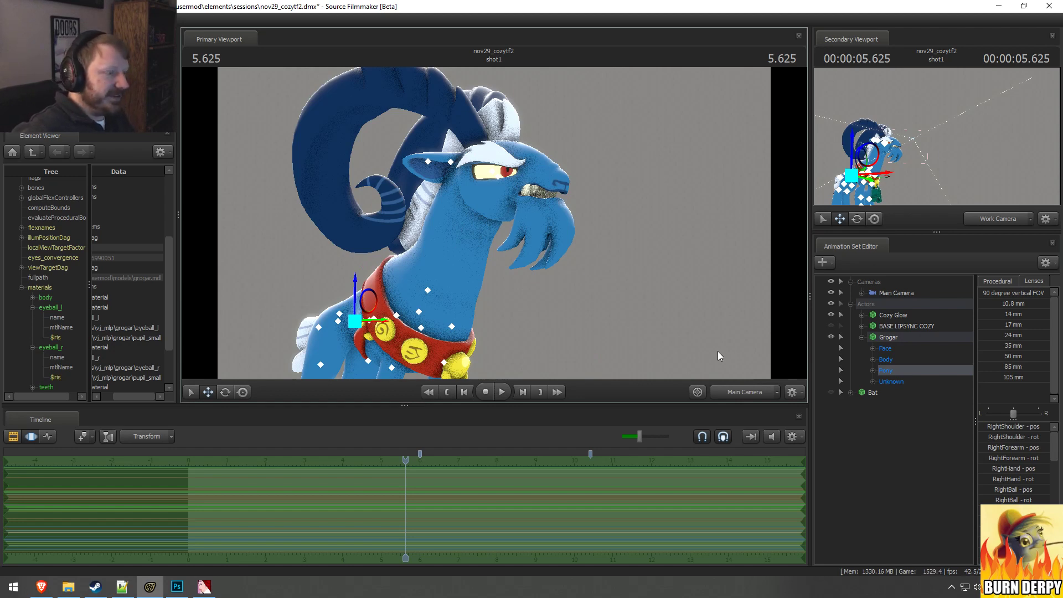
Step: Move the bell1 bone from Grogar's Unknown group off his collar, out into the space in front of him
{"action": "left_click", "coordinate": [743, 390], "text": "ctrl"}
{"action": "left_click_drag", "start_coordinate": [595, 288], "coordinate": [497, 223], "text": "alt"}
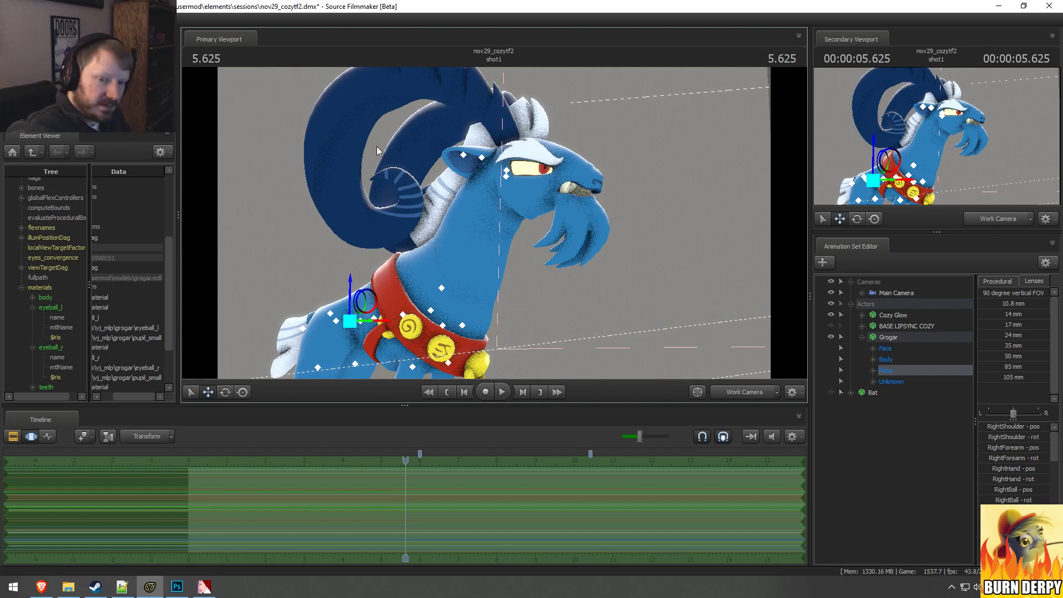
{"action": "left_click_drag", "start_coordinate": [483, 185], "coordinate": [506, 197], "text": "alt"}
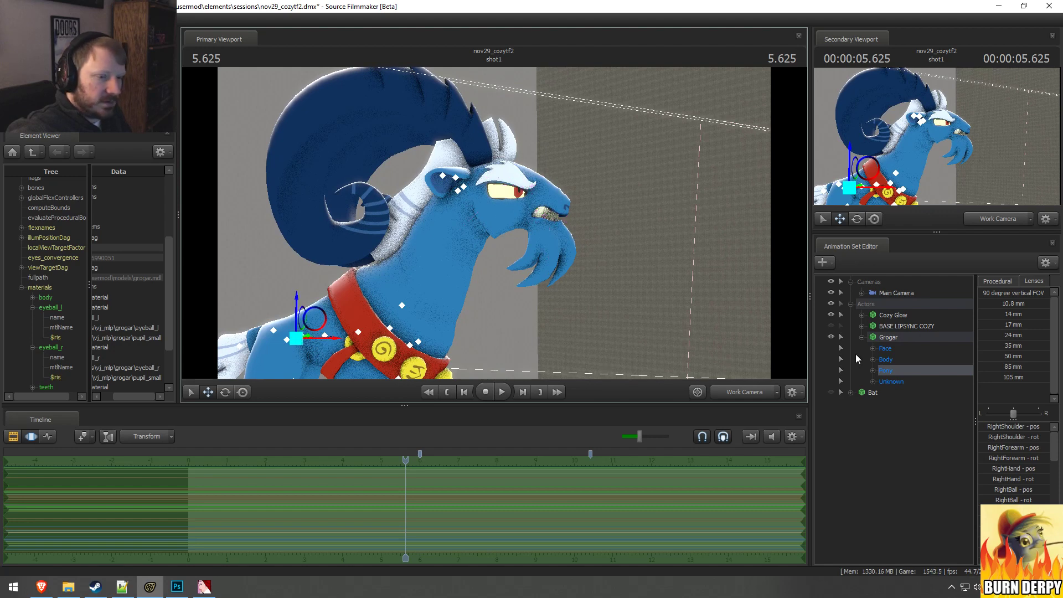
{"action": "left_click", "coordinate": [873, 382]}
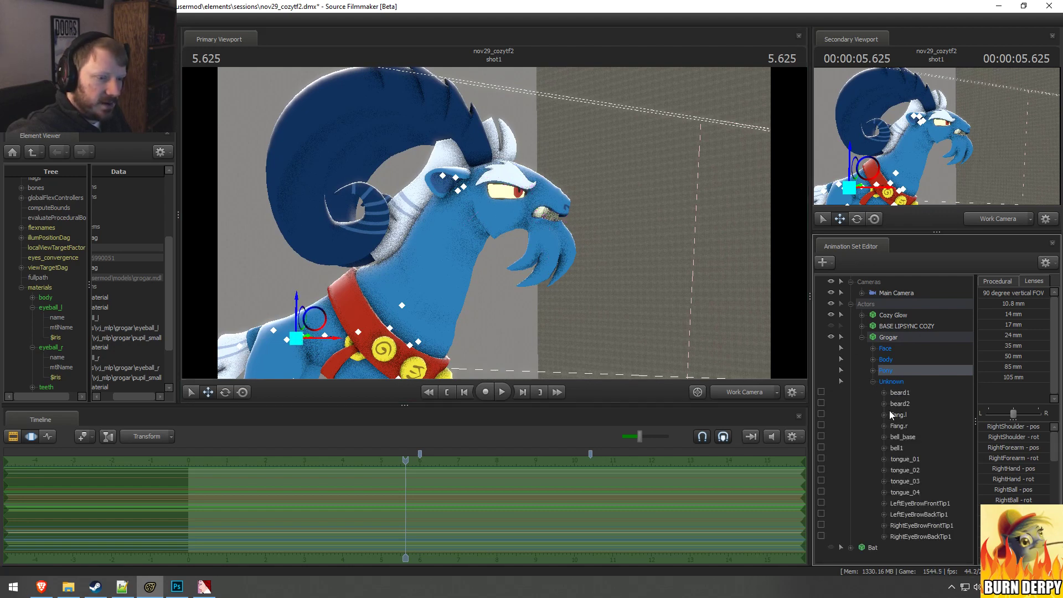
{"action": "left_click", "coordinate": [919, 524]}
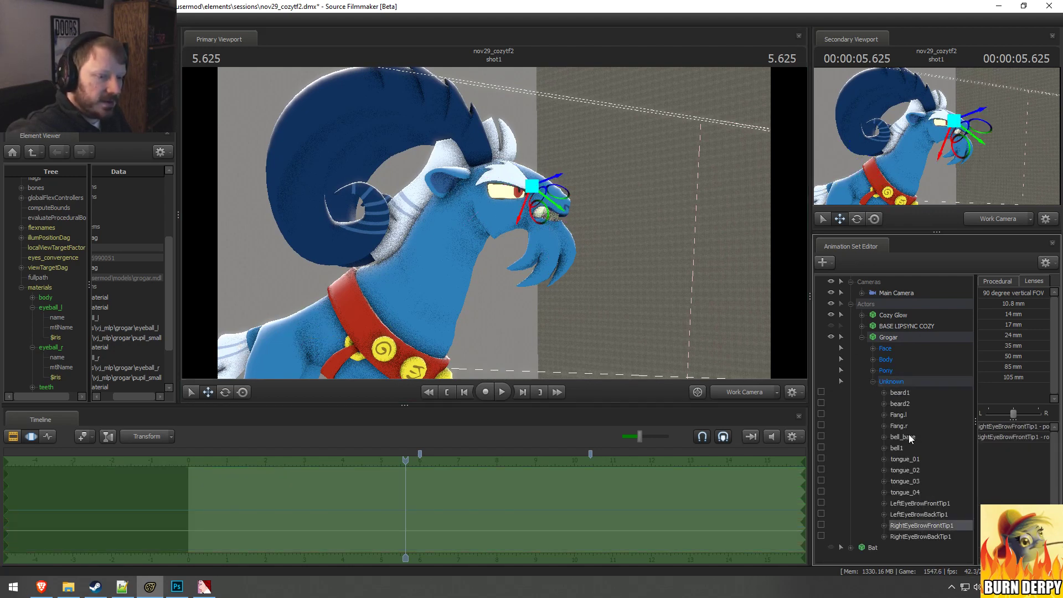
{"action": "left_click", "coordinate": [898, 447]}
{"action": "left_click_drag", "start_coordinate": [494, 222], "coordinate": [493, 224]}
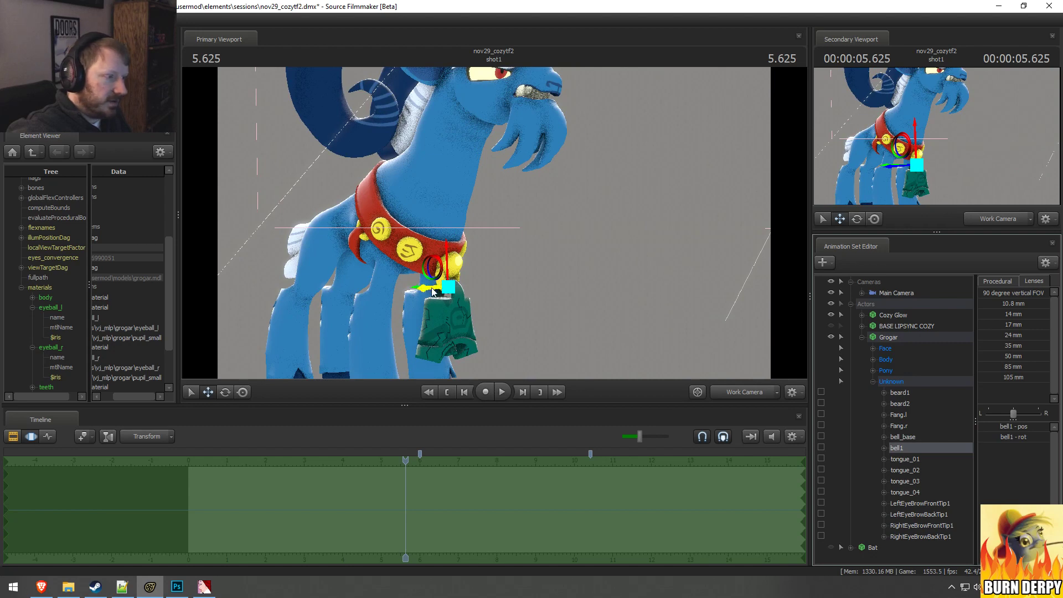
{"action": "left_click_drag", "start_coordinate": [471, 275], "coordinate": [682, 177]}
{"action": "left_click", "coordinate": [519, 217]}
{"action": "key", "text": "s"}
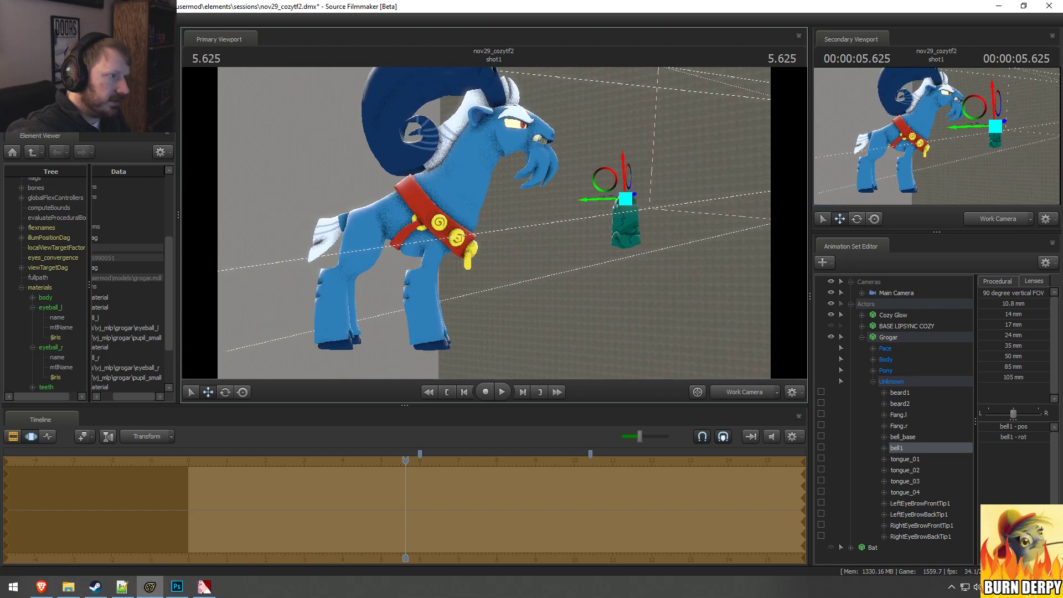
Step: Lock the bell1 bone, move the bell farther away from Grogar, and undo the last change
{"action": "left_click_drag", "start_coordinate": [595, 181], "coordinate": [1018, 531]}
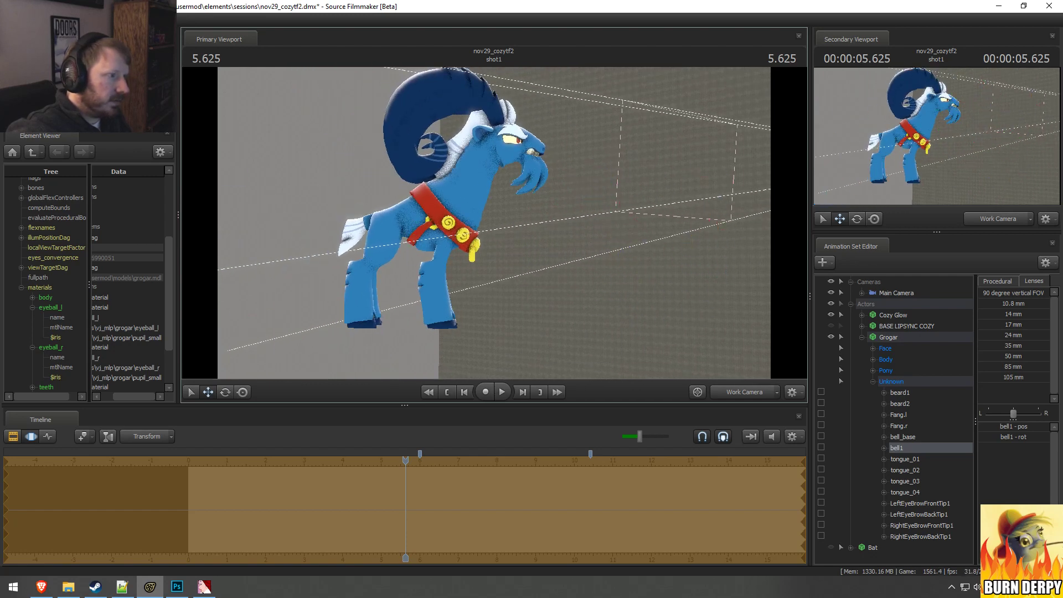
{"action": "left_click_drag", "start_coordinate": [504, 4], "coordinate": [497, 221]}
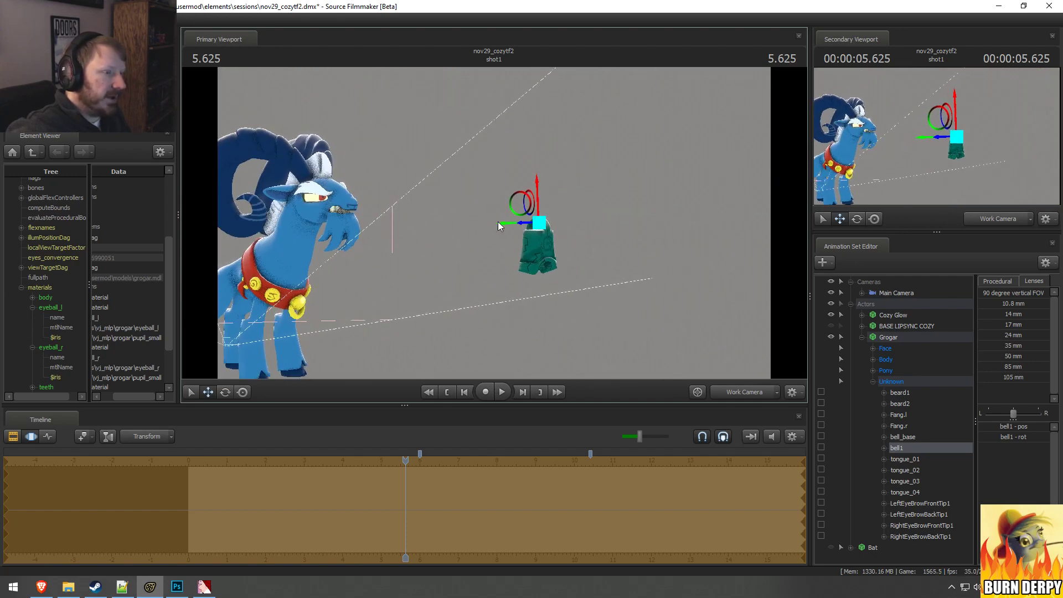
{"action": "key", "text": "F2"}
{"action": "key", "text": "F3"}
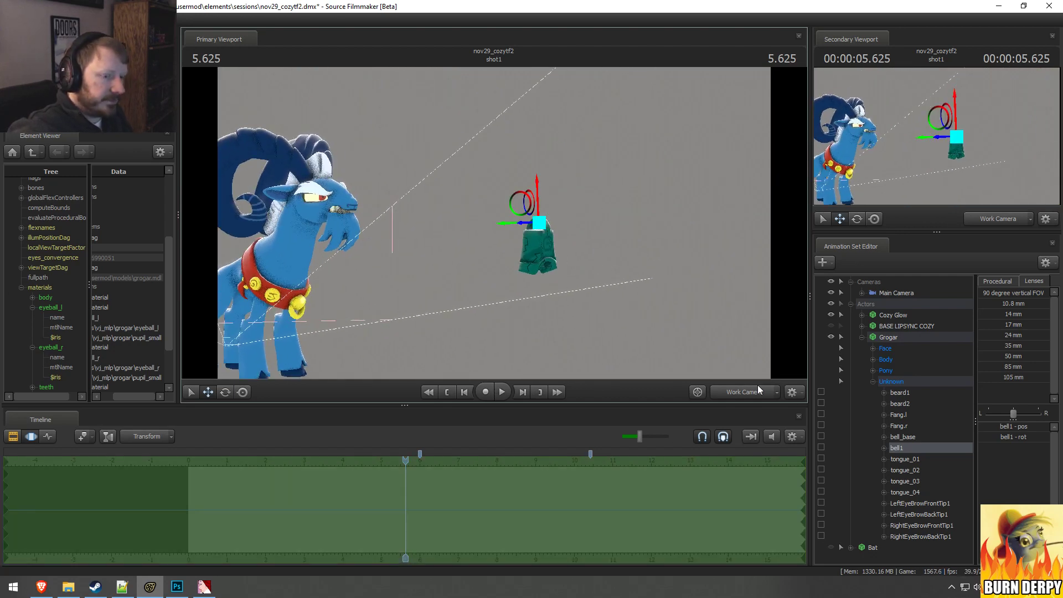
{"action": "left_click", "coordinate": [821, 448]}
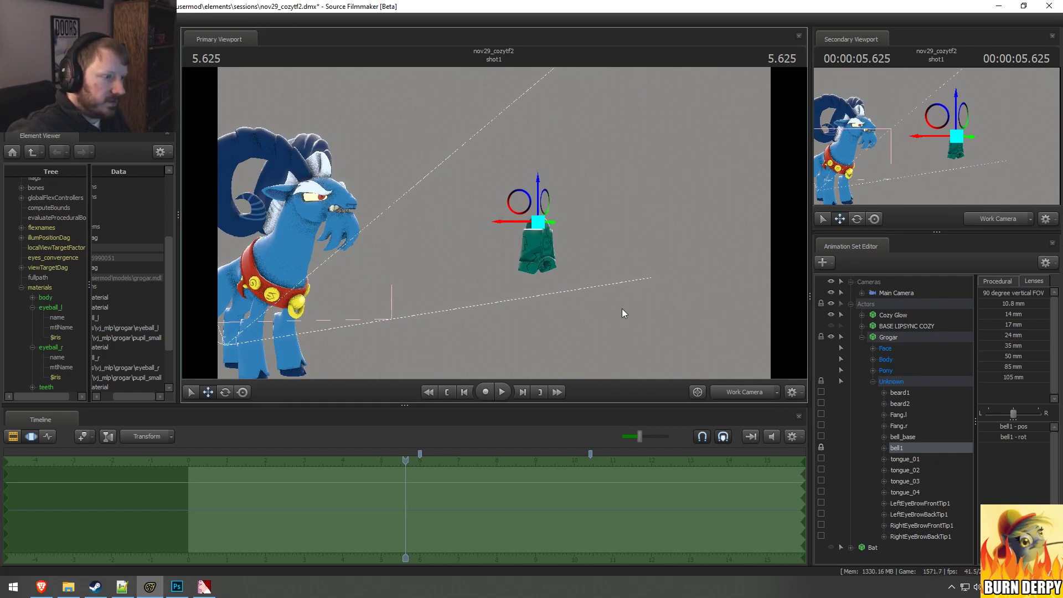
{"action": "left_click_drag", "start_coordinate": [624, 313], "coordinate": [847, 213], "text": "alt"}
{"action": "left_click_drag", "start_coordinate": [625, 222], "coordinate": [553, 222]}
{"action": "left_click_drag", "start_coordinate": [610, 249], "coordinate": [597, 235]}
{"action": "key", "text": "ctrl+z"}
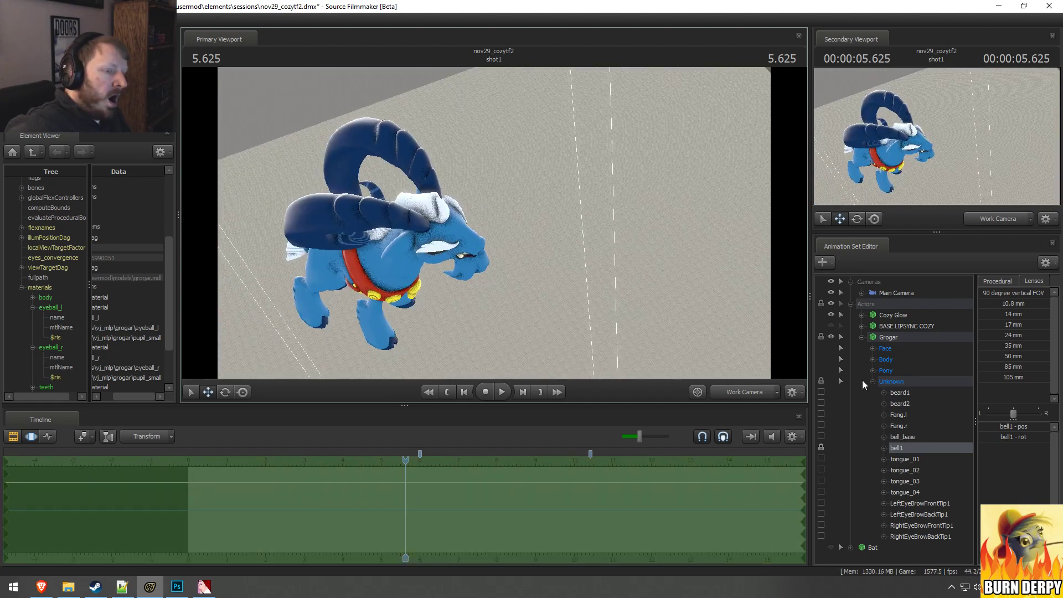
Step: Apply the Zero preset to the rotation of Grogar's rootTransform
{"action": "left_click", "coordinate": [872, 360]}
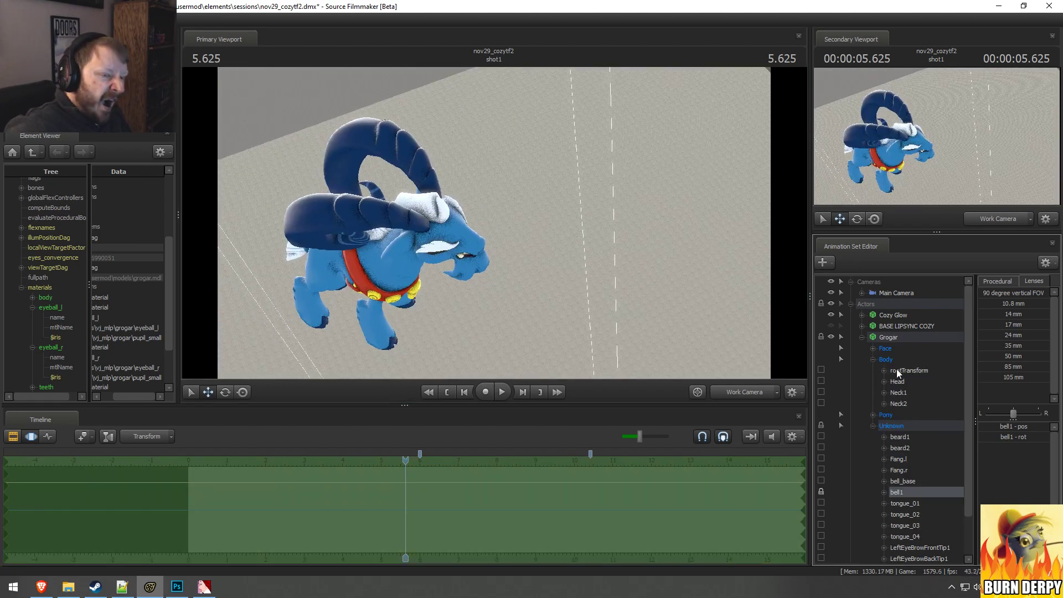
{"action": "left_click", "coordinate": [899, 371]}
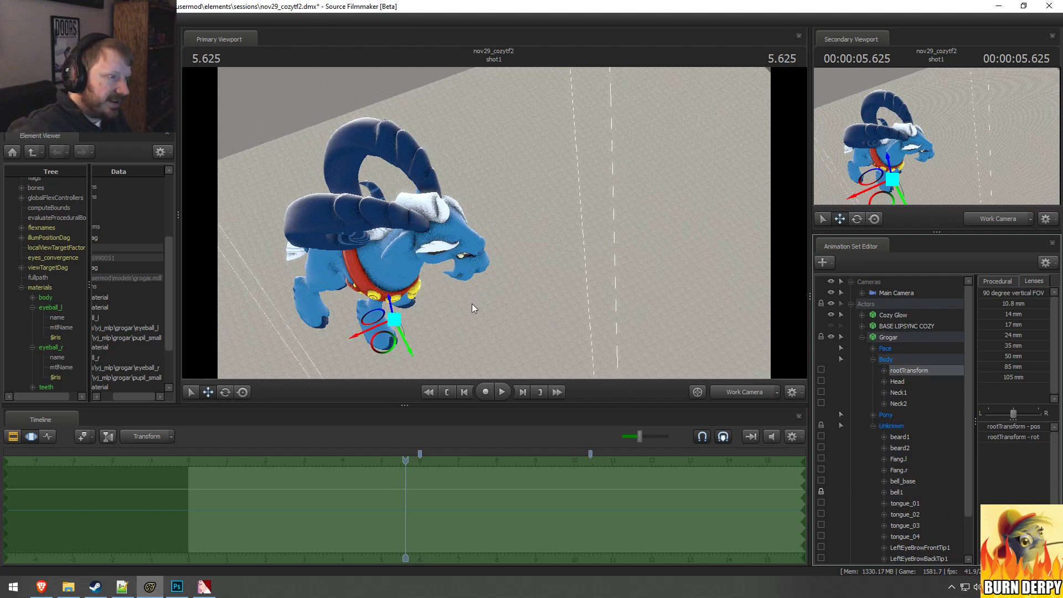
{"action": "key", "text": "s"}
{"action": "left_click_drag", "start_coordinate": [473, 304], "coordinate": [494, 223]}
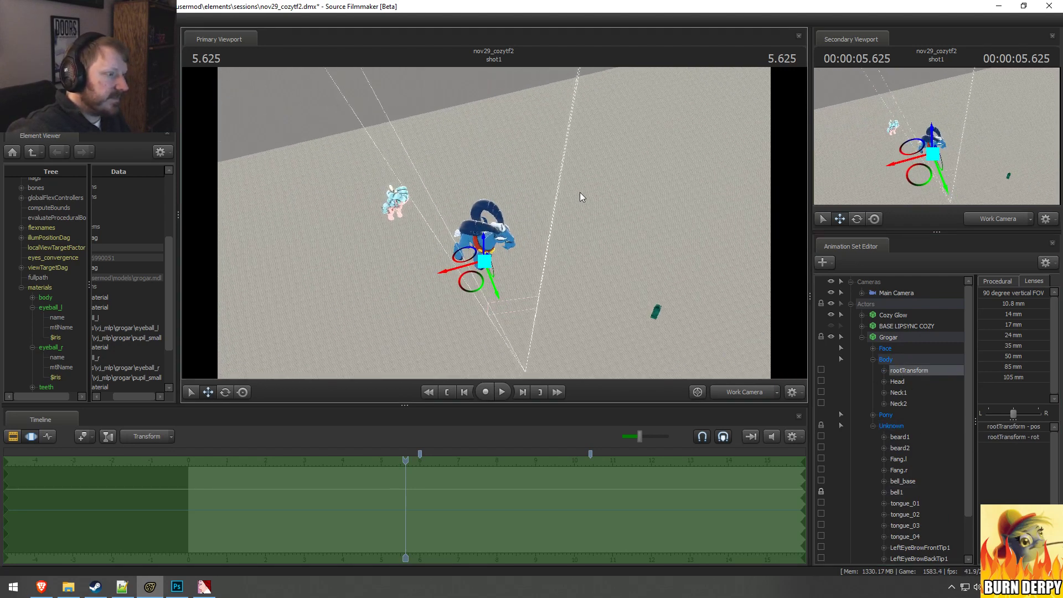
{"action": "left_click_drag", "start_coordinate": [580, 192], "coordinate": [492, 224]}
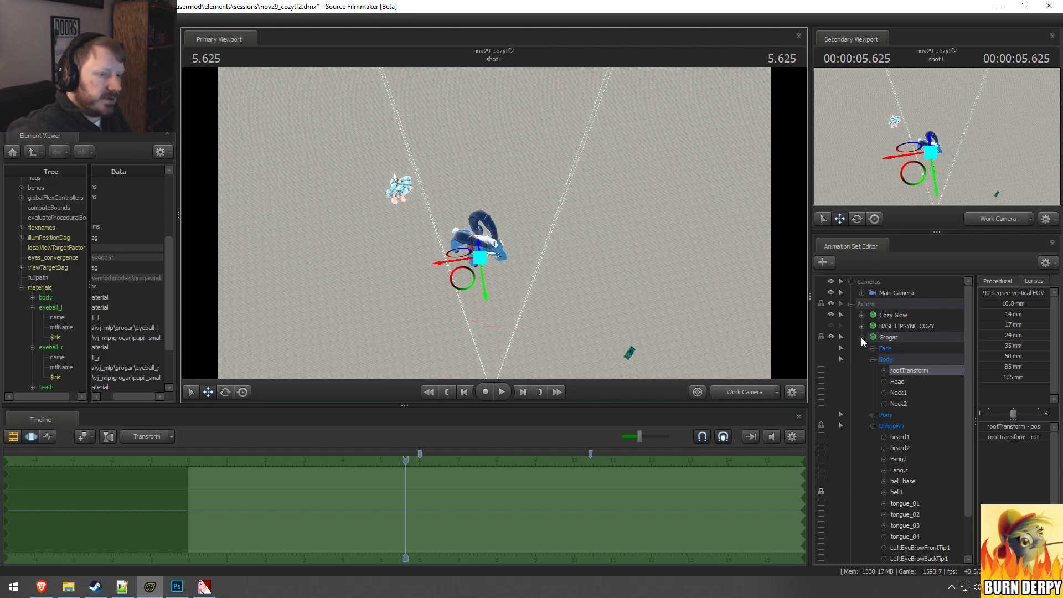
{"action": "left_click", "coordinate": [873, 426]}
{"action": "left_click", "coordinate": [872, 415]}
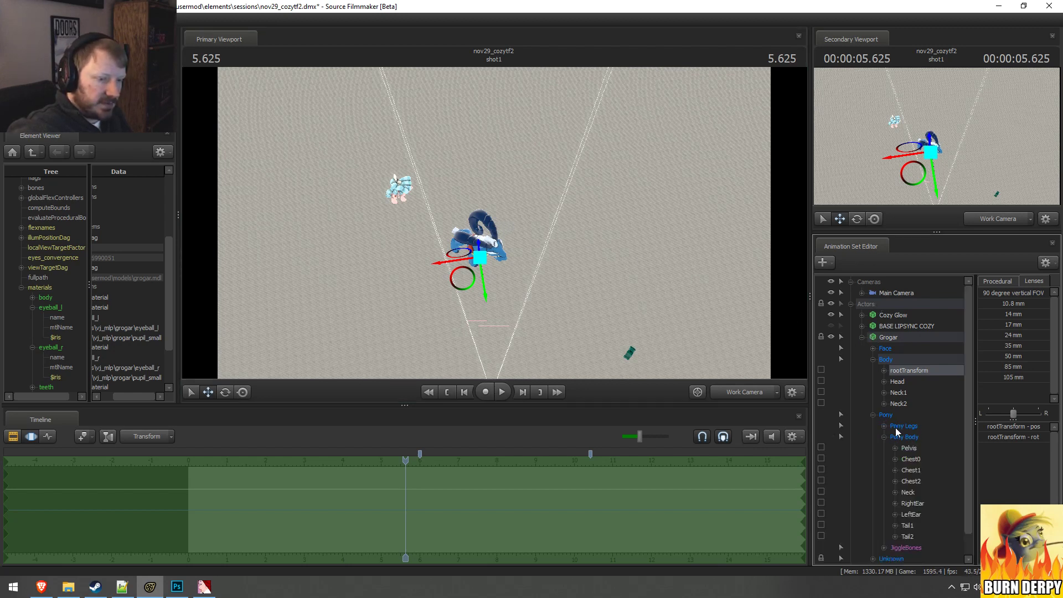
{"action": "left_click", "coordinate": [892, 370]}
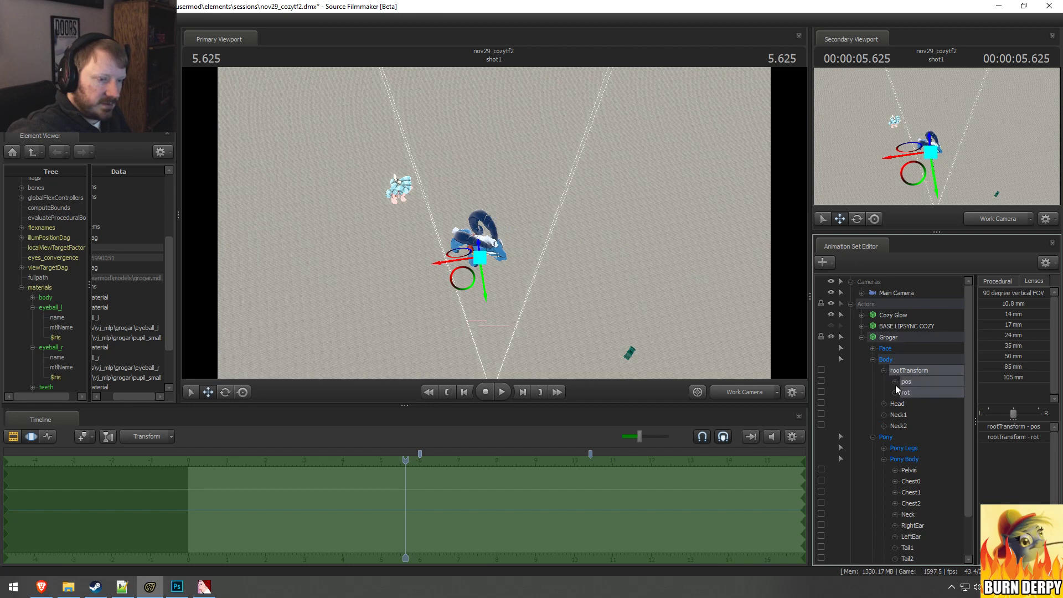
{"action": "left_click", "coordinate": [999, 283]}
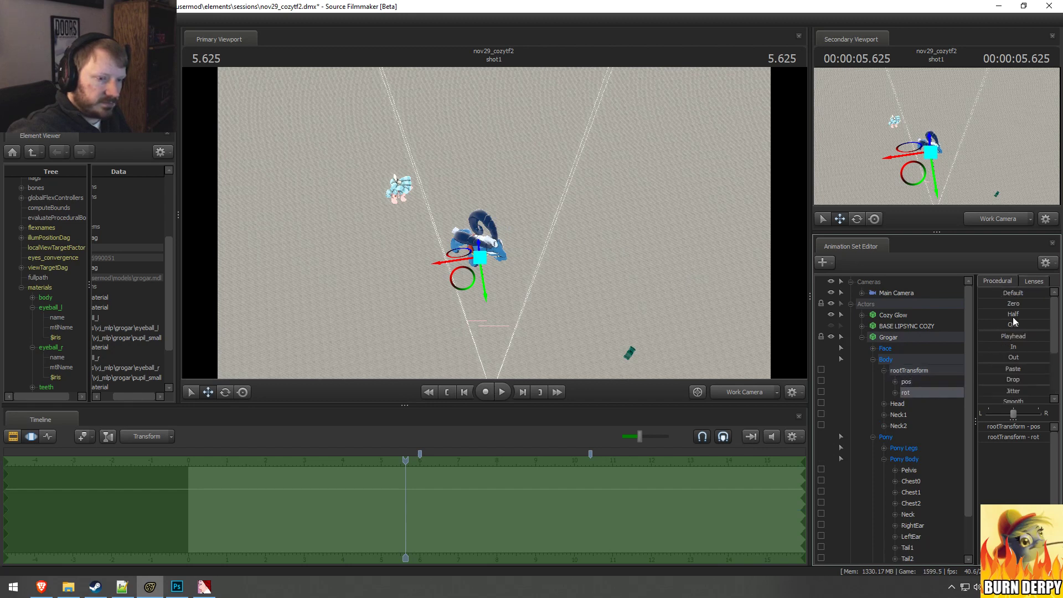
{"action": "left_click", "coordinate": [1013, 303]}
{"action": "left_click_drag", "start_coordinate": [1013, 303], "coordinate": [783, 318]}
{"action": "left_click_drag", "start_coordinate": [1002, 304], "coordinate": [1044, 304]}
Step: Move the main camera around to frame Grogar in profile facing right, with Cozy Glow at the frame's edge
{"action": "left_click_drag", "start_coordinate": [917, 293], "coordinate": [754, 239]}
{"action": "key", "text": "a"}
{"action": "key", "text": "w"}
{"action": "key", "text": "x"}
{"action": "key", "text": "d"}
{"action": "key", "text": "w"}
{"action": "key", "text": "s"}
{"action": "key", "text": "w"}
{"action": "key", "text": "s"}
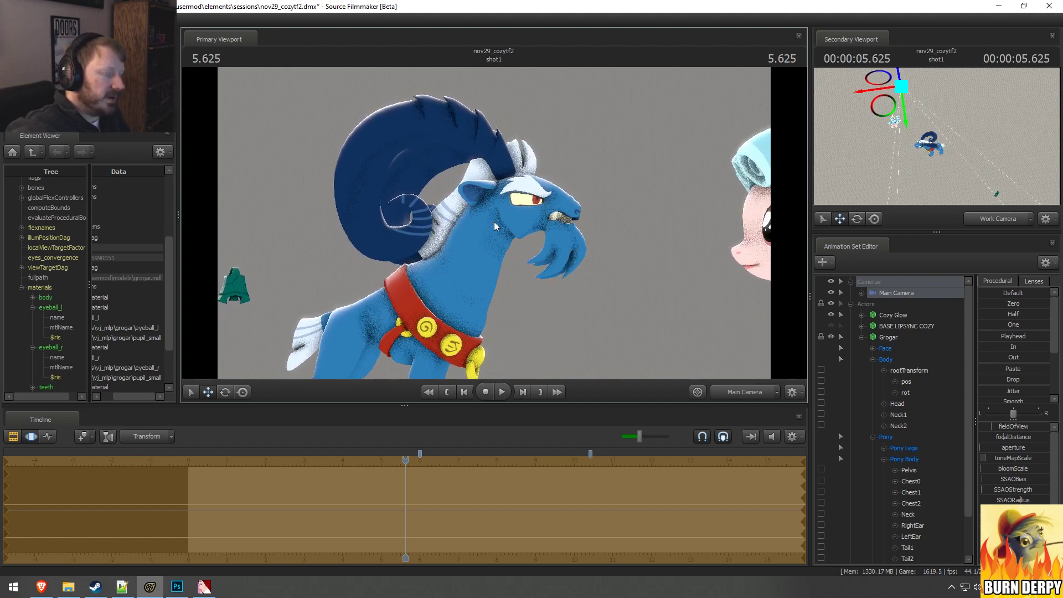
{"action": "key", "text": "F2"}
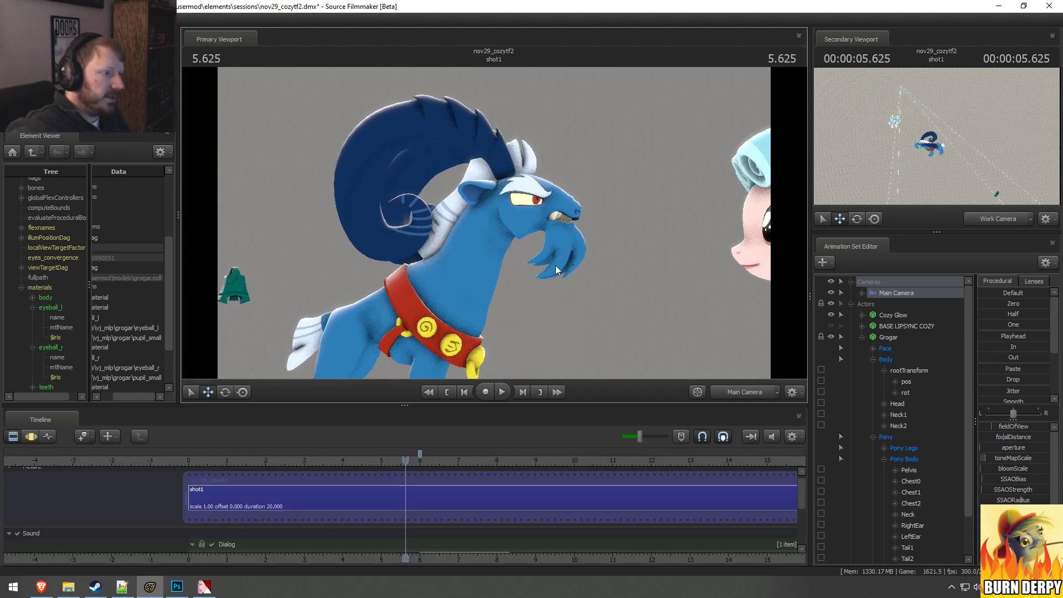
{"action": "key", "text": "F3"}
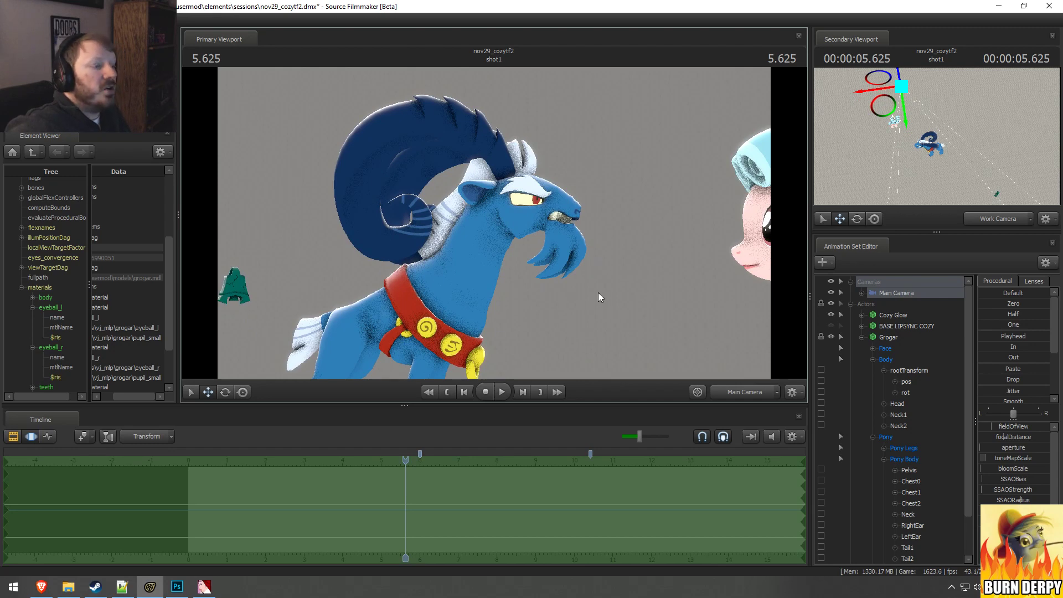
Step: Switch the primary viewport to the work camera and select Grogar's rootTransform in the motion editor
{"action": "left_click", "coordinate": [728, 390], "text": "ctrl"}
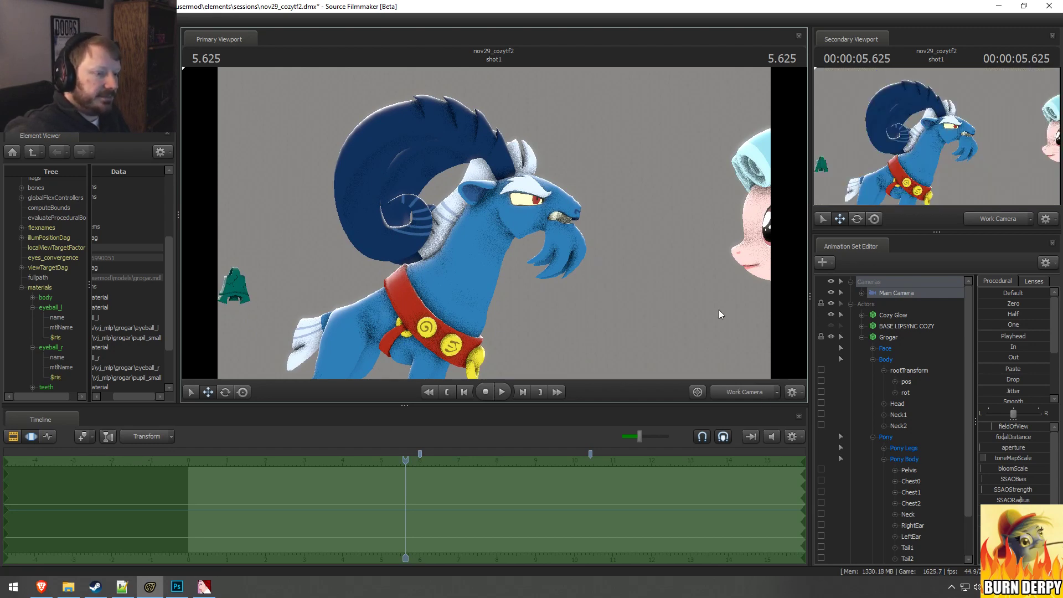
{"action": "key", "text": "s"}
{"action": "left_click_drag", "start_coordinate": [719, 310], "coordinate": [494, 224]}
{"action": "key", "text": "F2"}
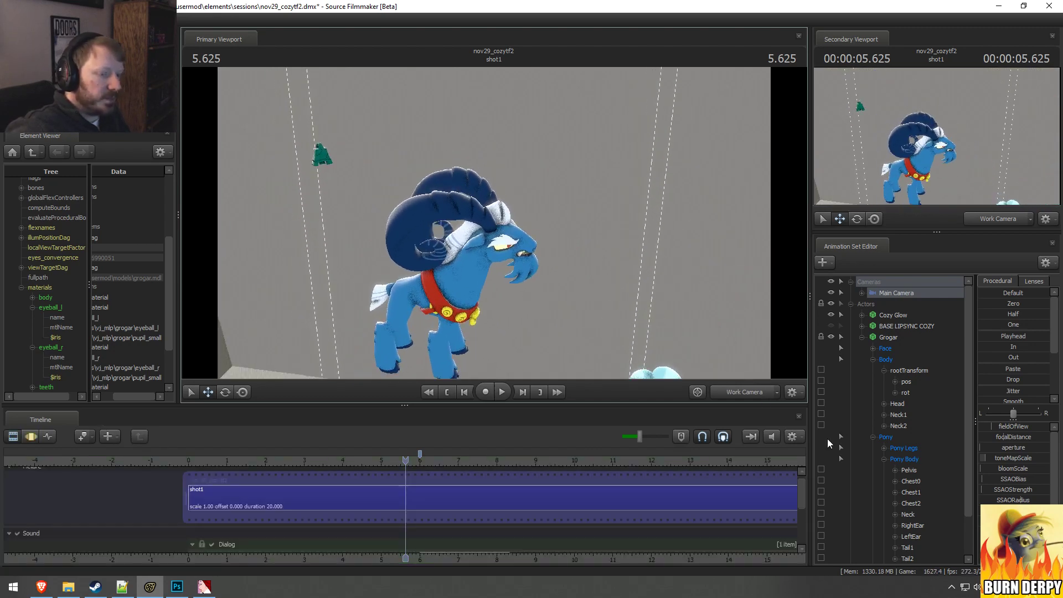
{"action": "left_click", "coordinate": [923, 374]}
{"action": "left_click_drag", "start_coordinate": [723, 257], "coordinate": [494, 224], "text": "alt"}
{"action": "key", "text": "F3"}
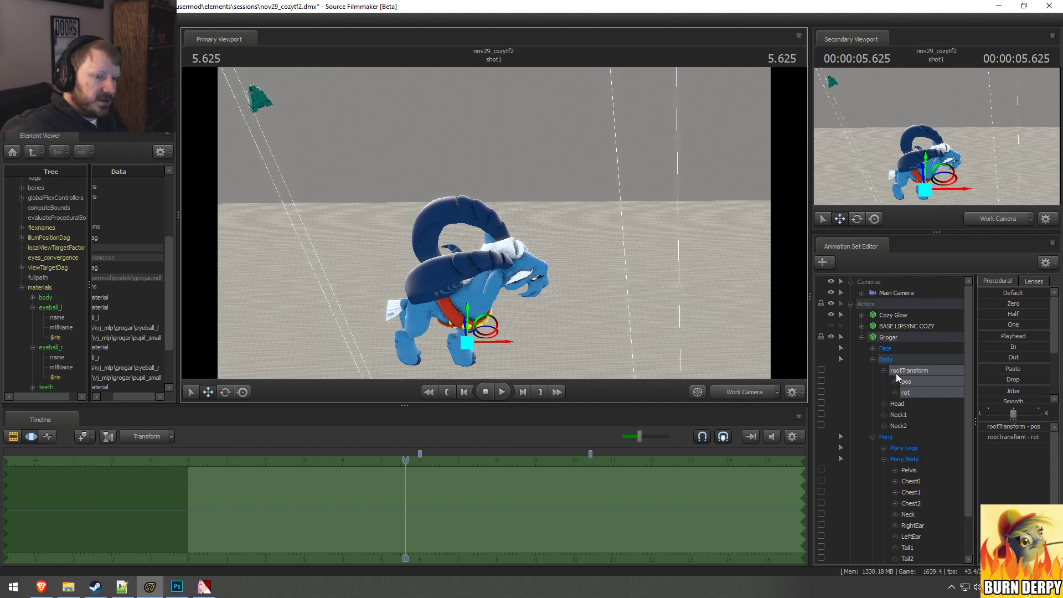
{"action": "double_click", "coordinate": [912, 382]}
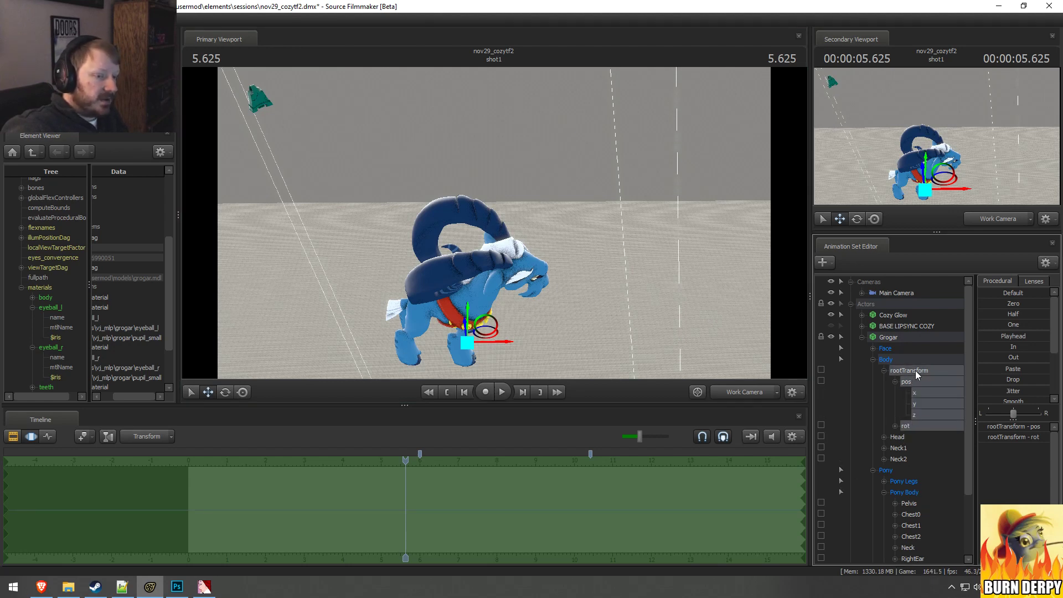
{"action": "double_click", "coordinate": [915, 371]}
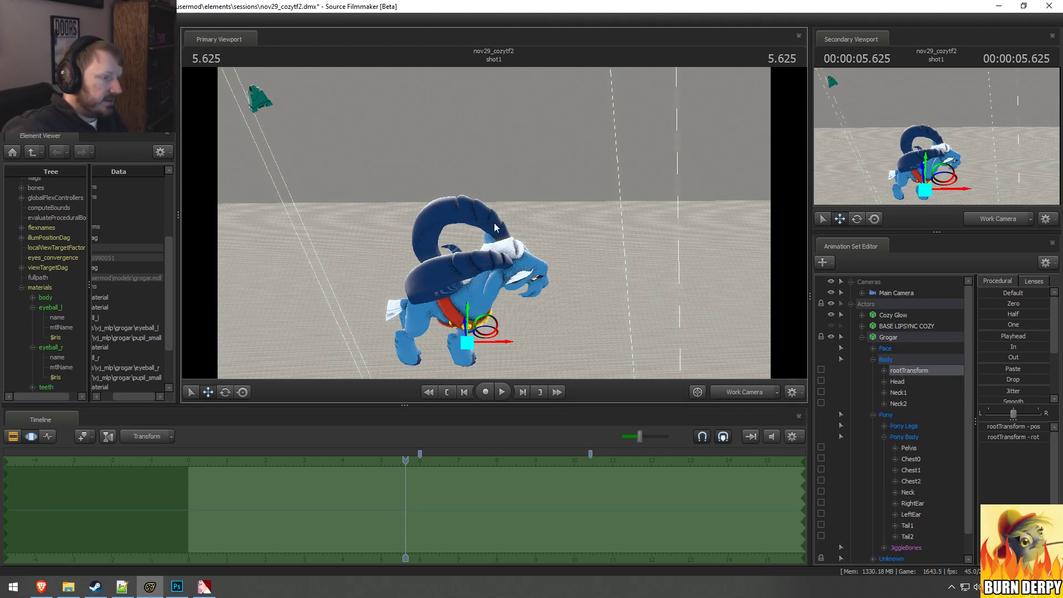
{"action": "key", "text": "e"}
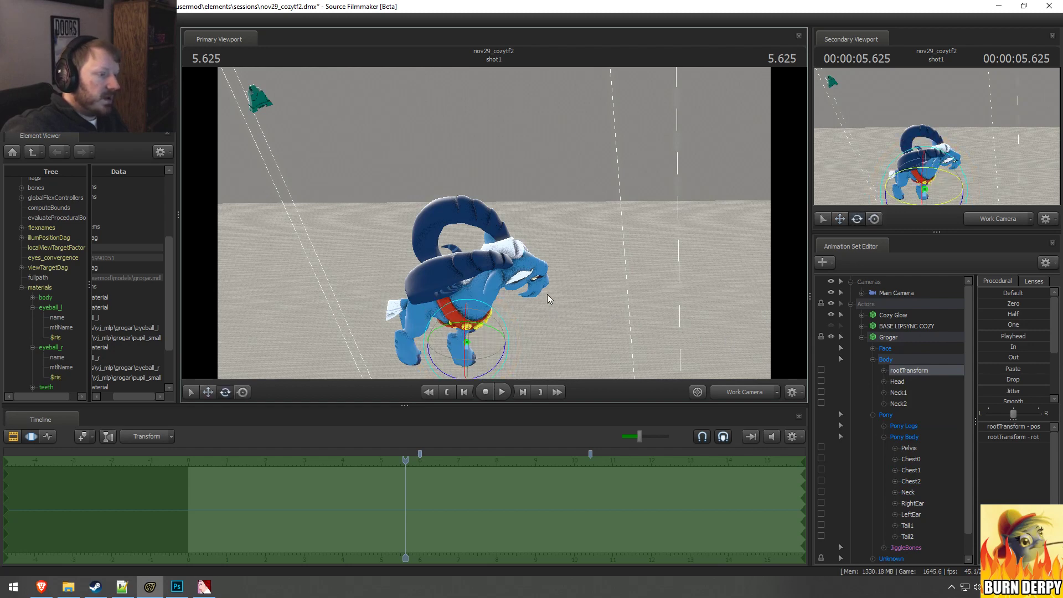
{"action": "left_click_drag", "start_coordinate": [547, 293], "coordinate": [562, 175]}
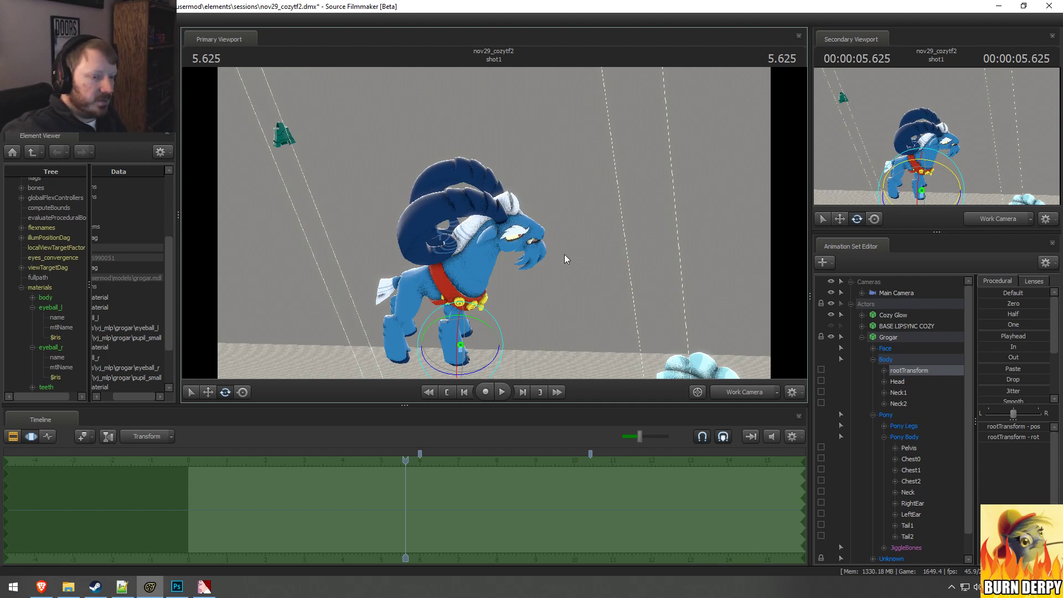
Step: Select the bell1 bone in Grogar's Unknown group for moving
{"action": "scroll", "coordinate": [905, 471], "scroll_direction": "down", "scroll_amount": 4}
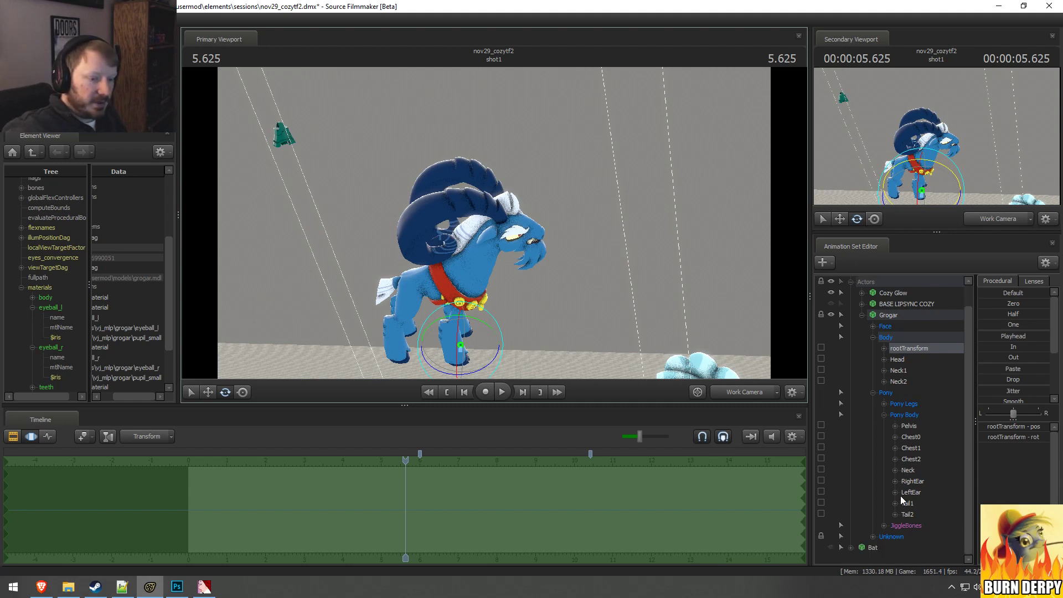
{"action": "left_click", "coordinate": [897, 536]}
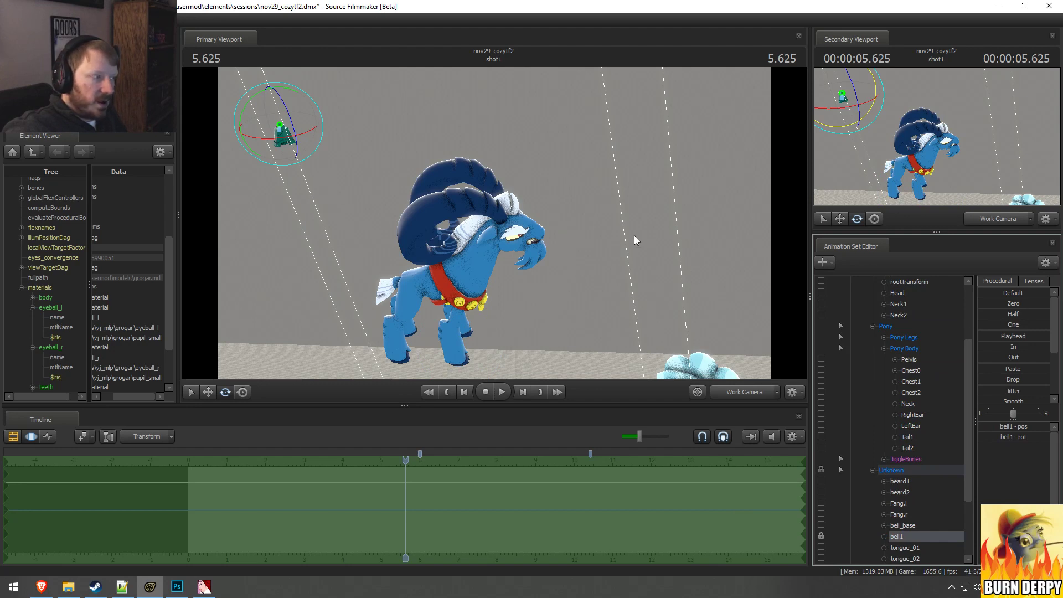
{"action": "left_click_drag", "start_coordinate": [635, 241], "coordinate": [517, 230]}
{"action": "key", "text": "w"}
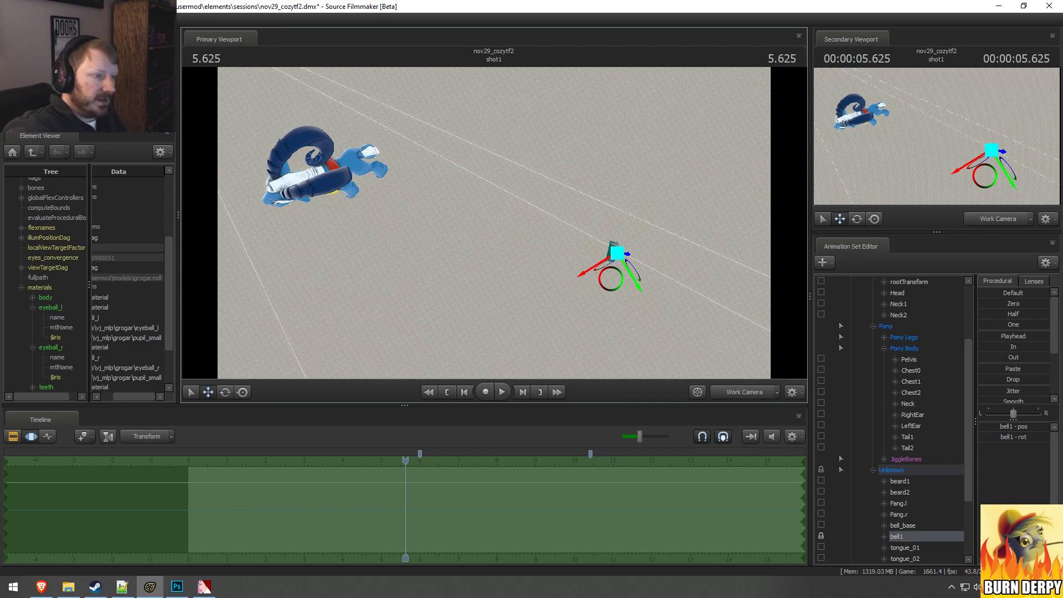
Step: Try to move the bell1 bone through the space around Grogar, and undo the attempts
{"action": "left_click_drag", "start_coordinate": [447, 213], "coordinate": [609, 211]}
{"action": "key", "text": "ctrl+z"}
{"action": "mouse_move", "coordinate": [543, 261]}
{"action": "left_mouse_down", "text": "alt"}
{"action": "mouse_move", "coordinate": [558, 259]}
{"action": "mouse_move", "coordinate": [576, 177]}
{"action": "mouse_move", "coordinate": [566, 210]}
{"action": "mouse_move", "coordinate": [526, 250]}
{"action": "left_mouse_up", "text": "alt"}
{"action": "key", "text": "ctrl+z"}
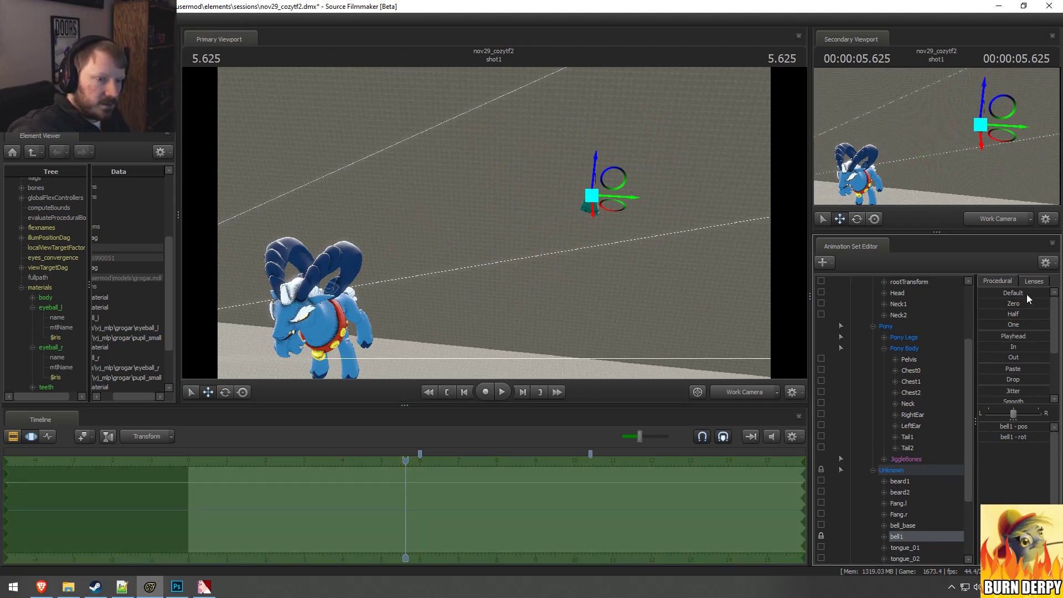
Step: Reset the bell1 bone with a procedural preset and rotate the bell upright between Grogar and Cozy Glow
{"action": "left_click", "coordinate": [995, 300]}
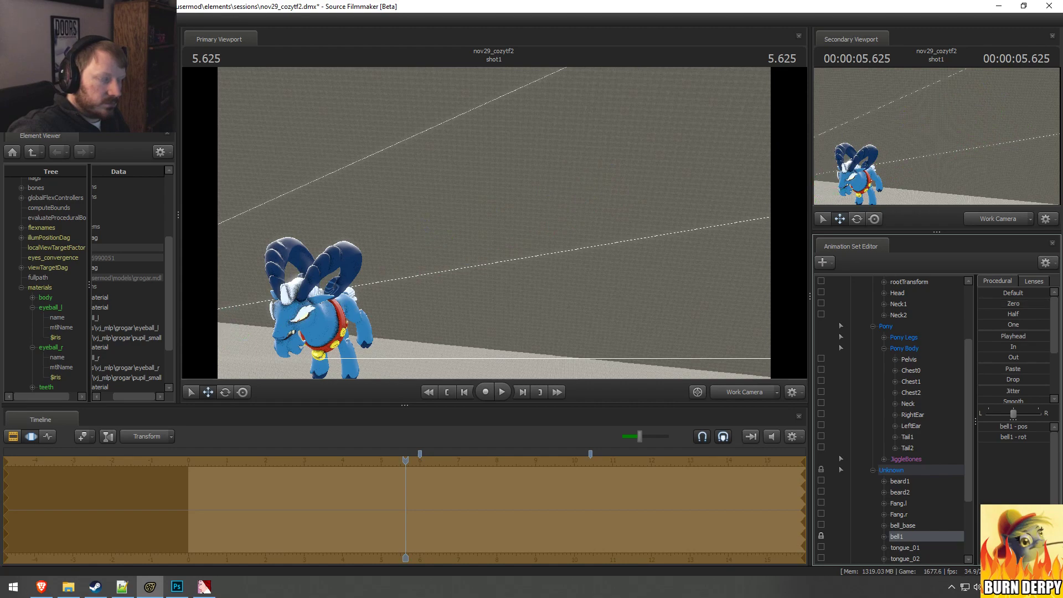
{"action": "left_click_drag", "start_coordinate": [515, 238], "coordinate": [513, 181]}
{"action": "key", "text": "e"}
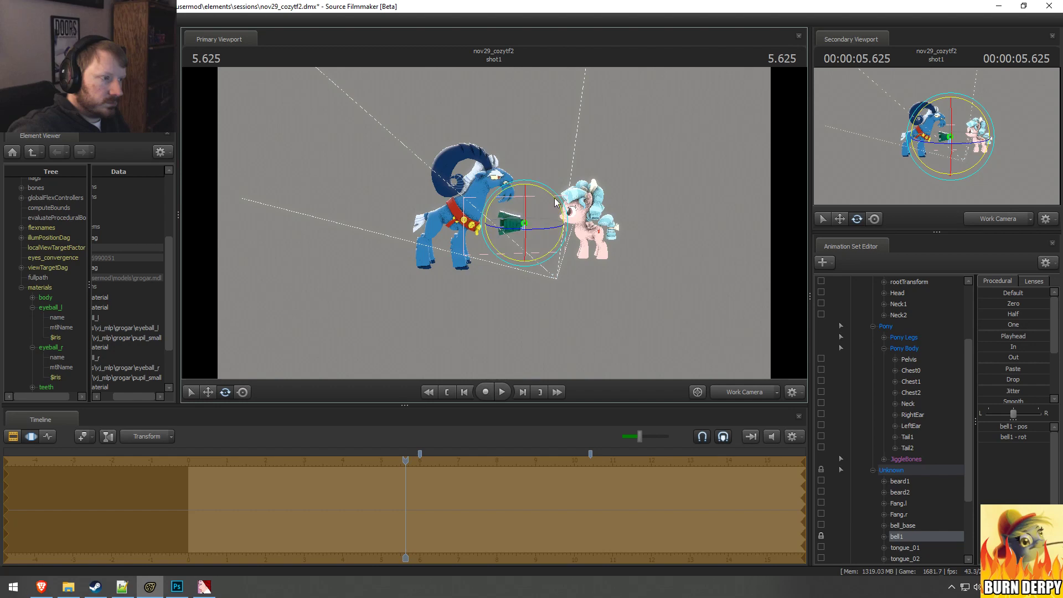
{"action": "key", "text": "w"}
{"action": "left_click_drag", "start_coordinate": [477, 180], "coordinate": [682, 173]}
Step: Place the bell in the open space in front of Grogar's chest, between him and Cozy Glow
{"action": "left_click_drag", "start_coordinate": [642, 221], "coordinate": [494, 224]}
{"action": "left_click_drag", "start_coordinate": [663, 272], "coordinate": [758, 261]}
{"action": "key", "text": "w"}
{"action": "key", "text": "s"}
{"action": "key", "text": "w"}
{"action": "left_click_drag", "start_coordinate": [494, 260], "coordinate": [672, 238]}
{"action": "key", "text": "s"}
{"action": "key", "text": "a"}
{"action": "key", "text": "w"}
{"action": "key", "text": "s"}
{"action": "key", "text": "a"}
{"action": "key", "text": "s"}
{"action": "key", "text": "a"}
{"action": "left_click_drag", "start_coordinate": [494, 223], "coordinate": [469, 167]}
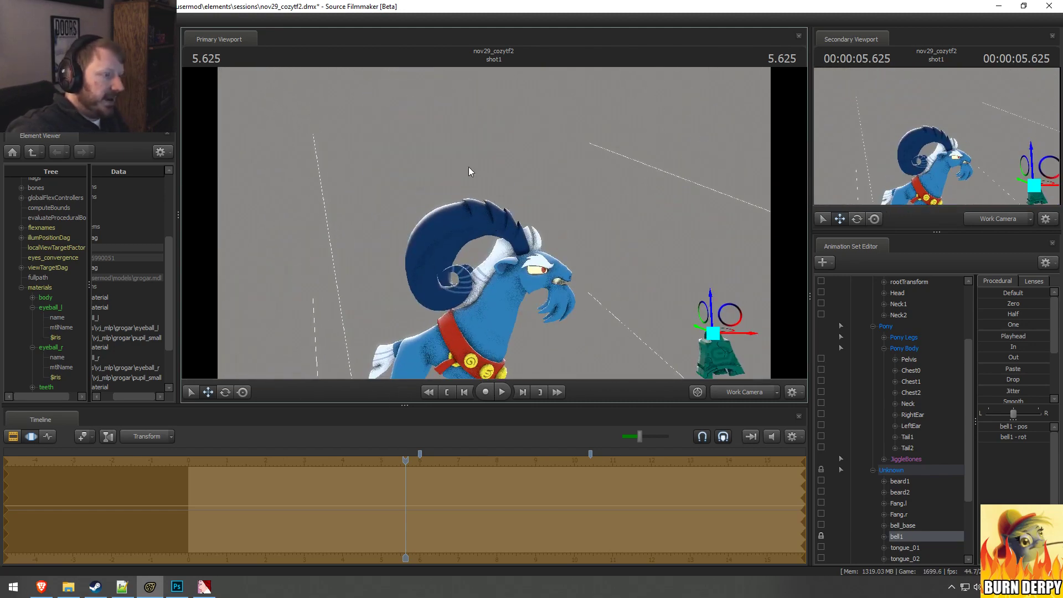
{"action": "left_click_drag", "start_coordinate": [508, 217], "coordinate": [550, 267]}
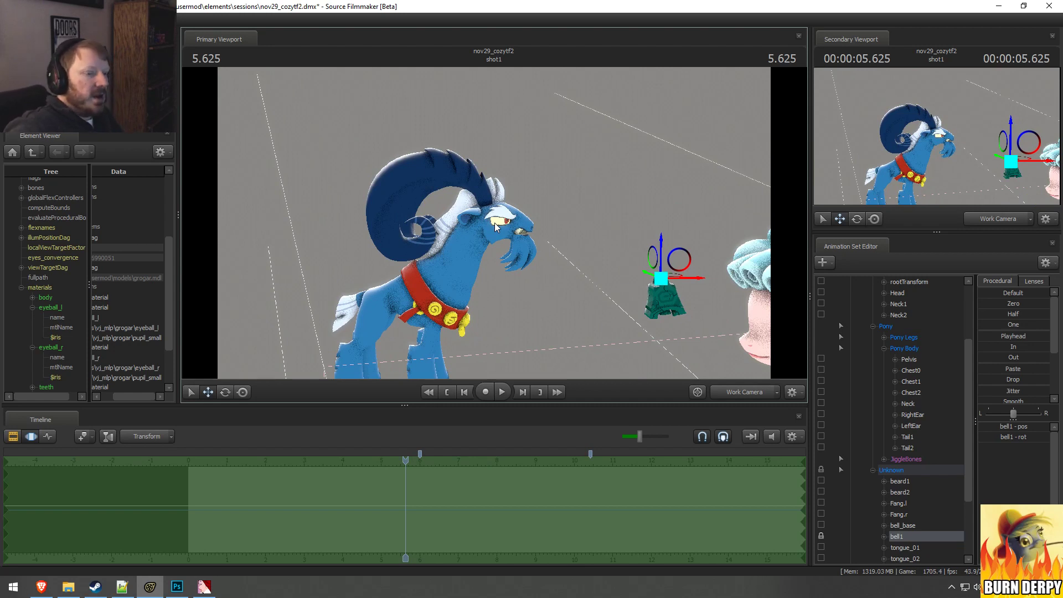
Step: Collapse the Unknown group, set the playhead to 6.000, and start the time selection there with its falloff beginning at about 5.2 seconds
{"action": "left_click", "coordinate": [873, 470]}
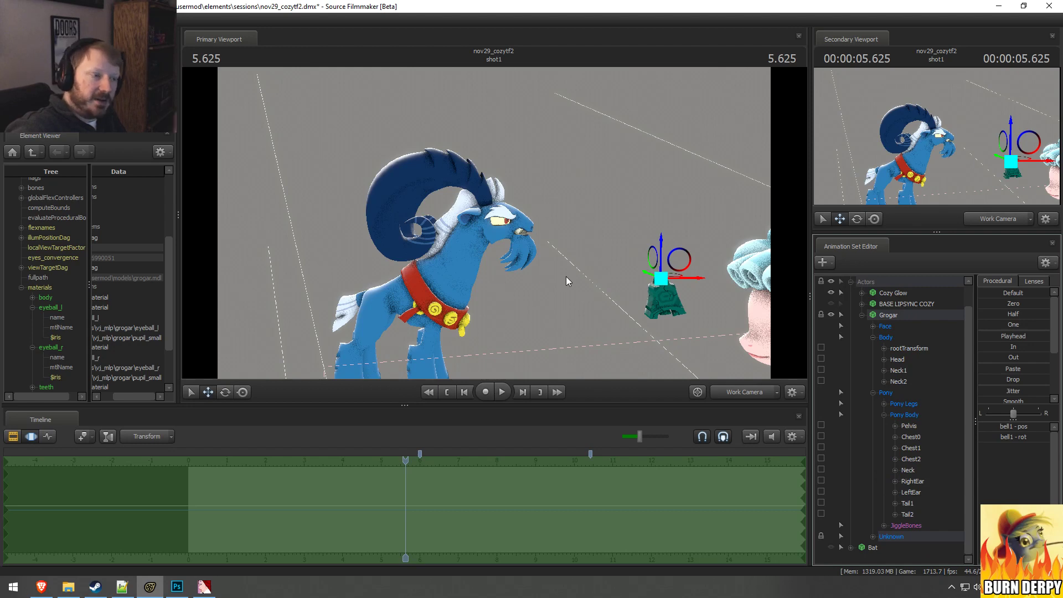
{"action": "left_click_drag", "start_coordinate": [569, 275], "coordinate": [549, 379]}
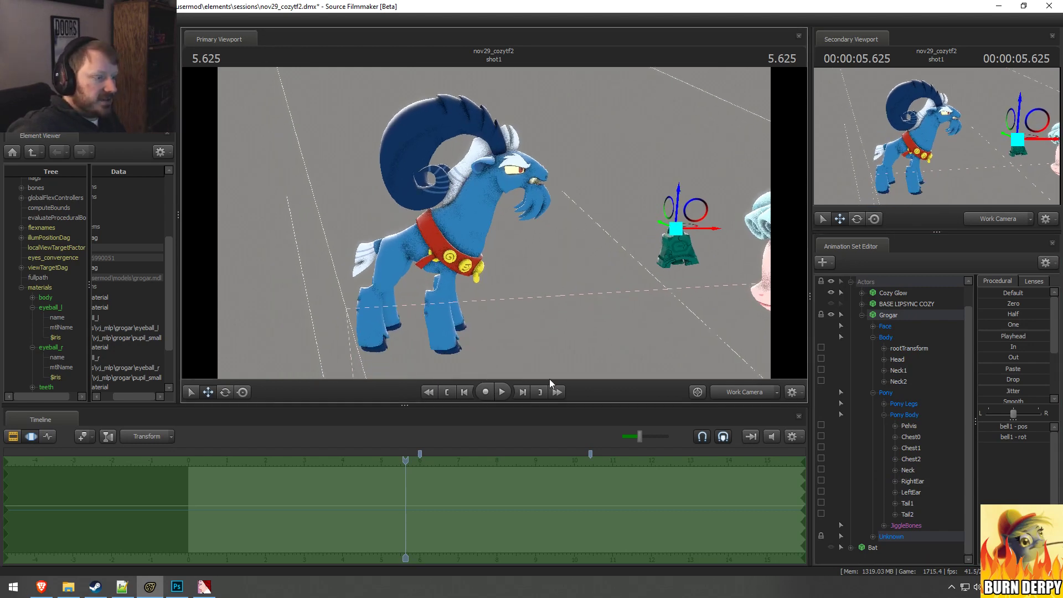
{"action": "key", "text": "w"}
{"action": "left_click_drag", "start_coordinate": [432, 343], "coordinate": [434, 464]}
{"action": "left_click", "coordinate": [420, 475]}
{"action": "key", "text": "["}
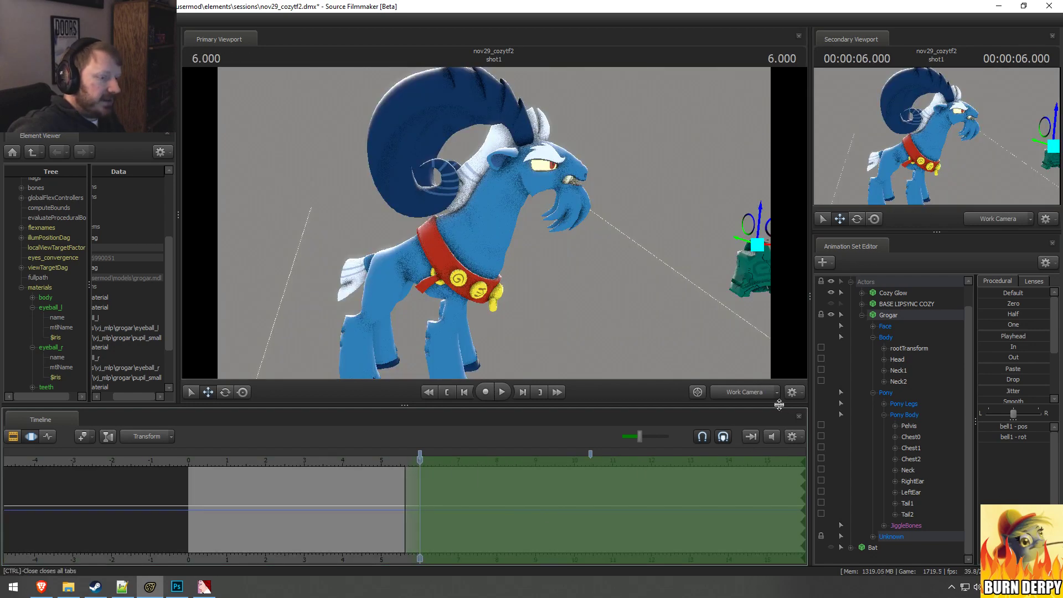
{"action": "left_click_drag", "start_coordinate": [405, 503], "coordinate": [389, 503]}
Step: Try rotating Grogar's Neck bone backward and tilting Neck2 down to level his head, and undo the changes
{"action": "left_click", "coordinate": [471, 237]}
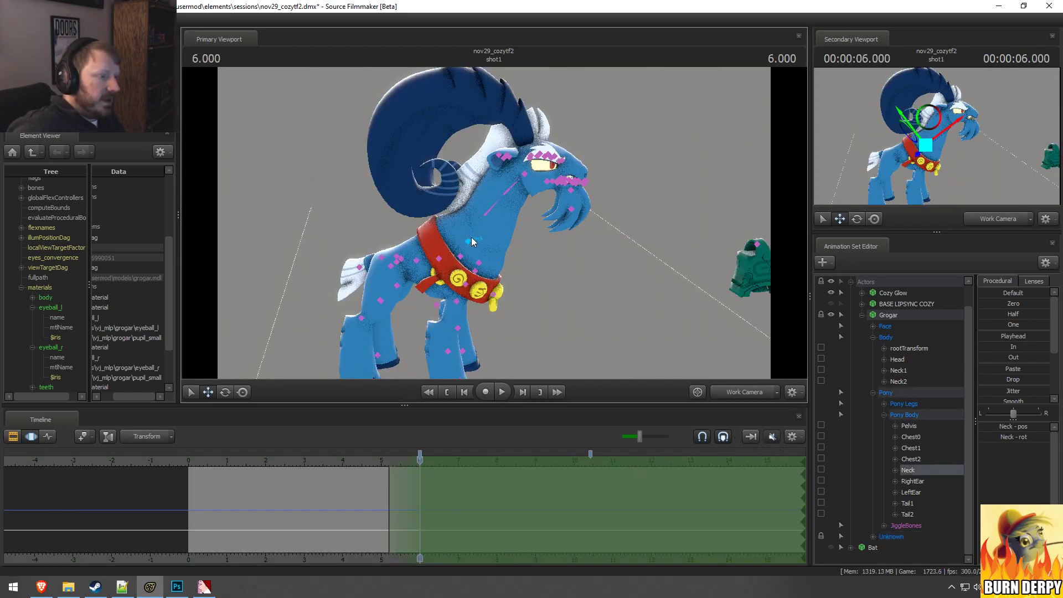
{"action": "left_click_drag", "start_coordinate": [510, 232], "coordinate": [494, 214]}
{"action": "left_click", "coordinate": [483, 174], "text": "ctrl"}
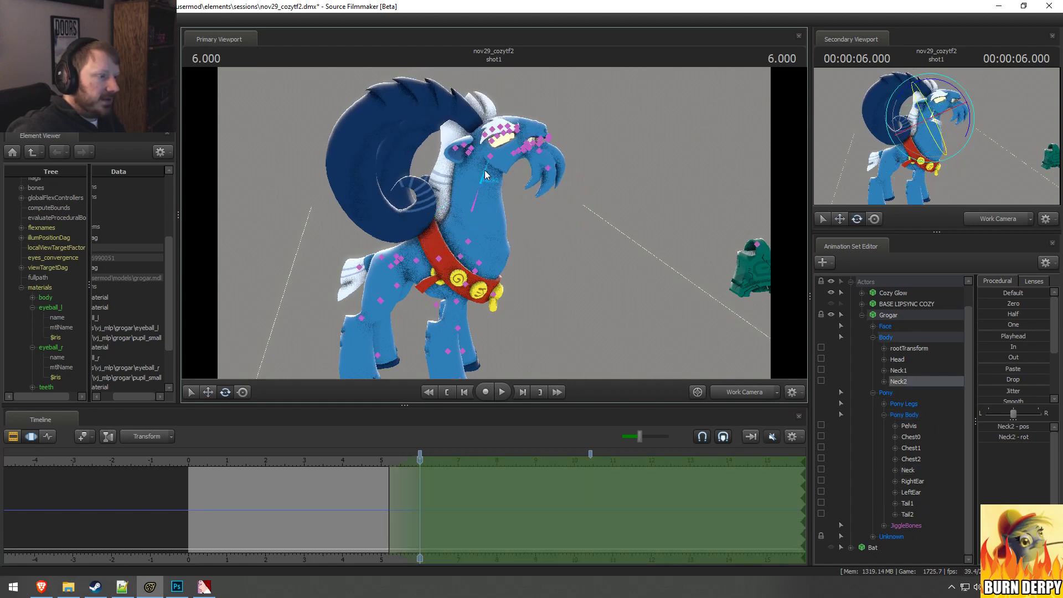
{"action": "left_click_drag", "start_coordinate": [505, 153], "coordinate": [515, 174]}
{"action": "left_click_drag", "start_coordinate": [389, 501], "coordinate": [459, 469]}
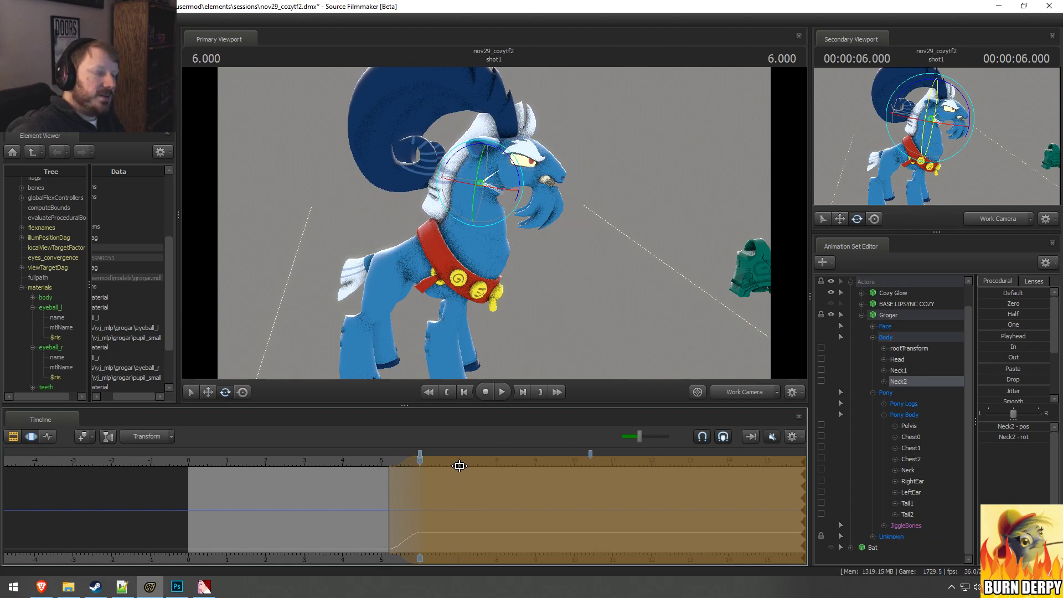
{"action": "key", "text": "ctrl+z"}
{"action": "key", "text": "ctrl+z"}
{"action": "key", "text": "ctrl+z"}
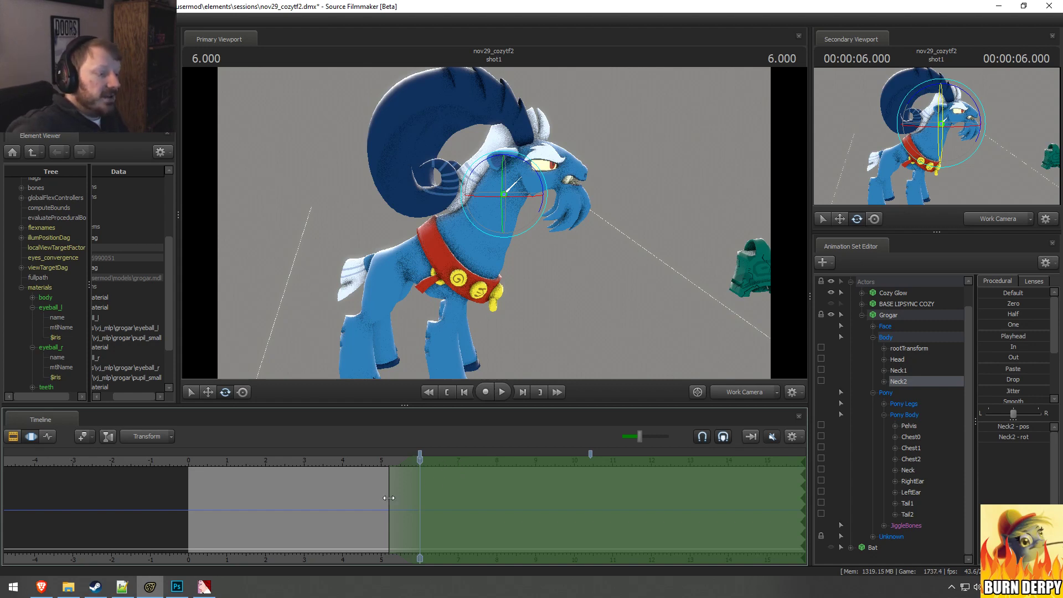
Step: Limit the time selection to 6 through 7 seconds without falloff and set the playhead to 6.208
{"action": "left_click_drag", "start_coordinate": [389, 497], "coordinate": [420, 501]}
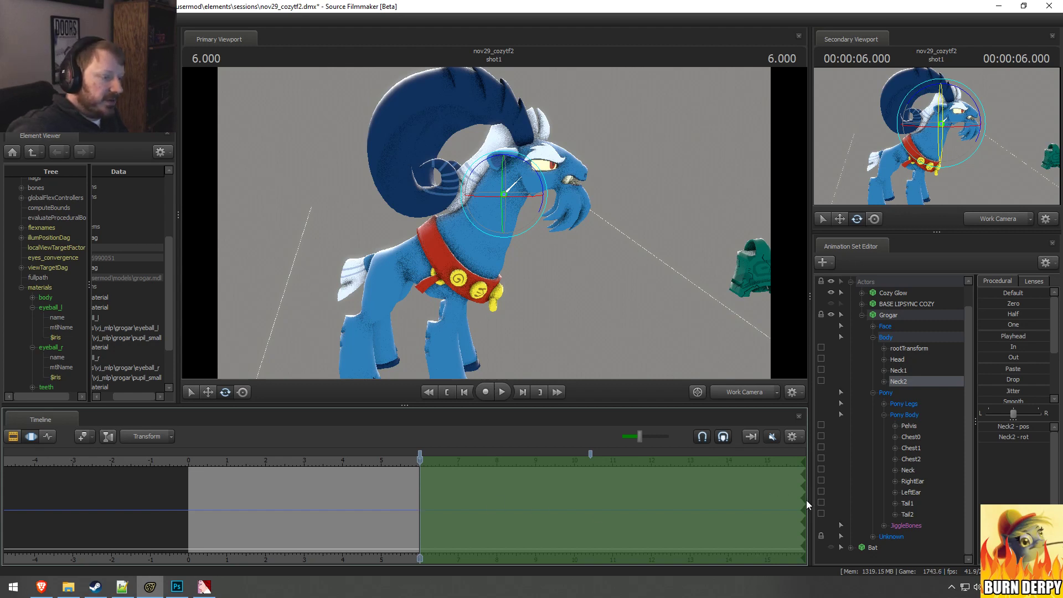
{"action": "left_click_drag", "start_coordinate": [806, 501], "coordinate": [459, 515]}
{"action": "scroll", "coordinate": [459, 515], "scroll_direction": "up", "scroll_amount": 1}
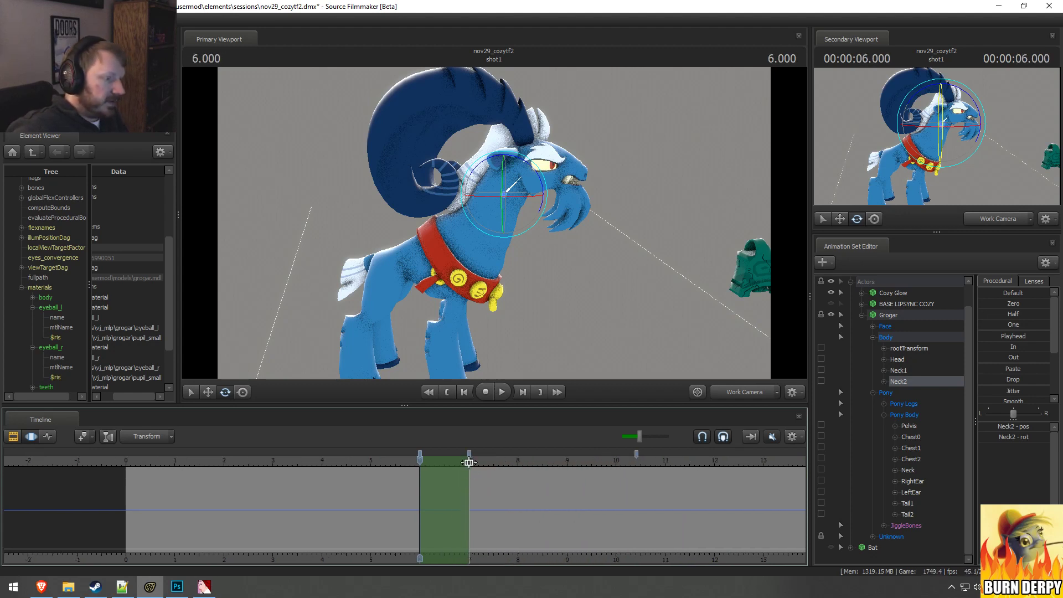
{"action": "left_click_drag", "start_coordinate": [421, 468], "coordinate": [430, 469]}
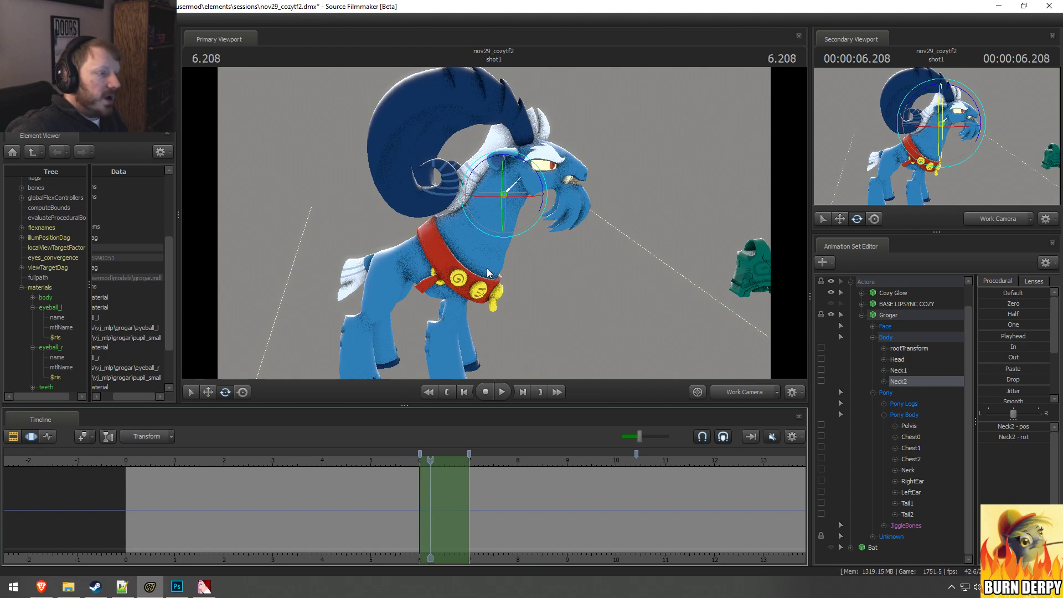
Step: Lock Grogar's RightBall, LeftHand, RightFoot and LeftFoot bones to keep his hooves planted
{"action": "left_click", "coordinate": [398, 261], "text": "ctrl"}
{"action": "left_click_drag", "start_coordinate": [397, 260], "coordinate": [494, 224]}
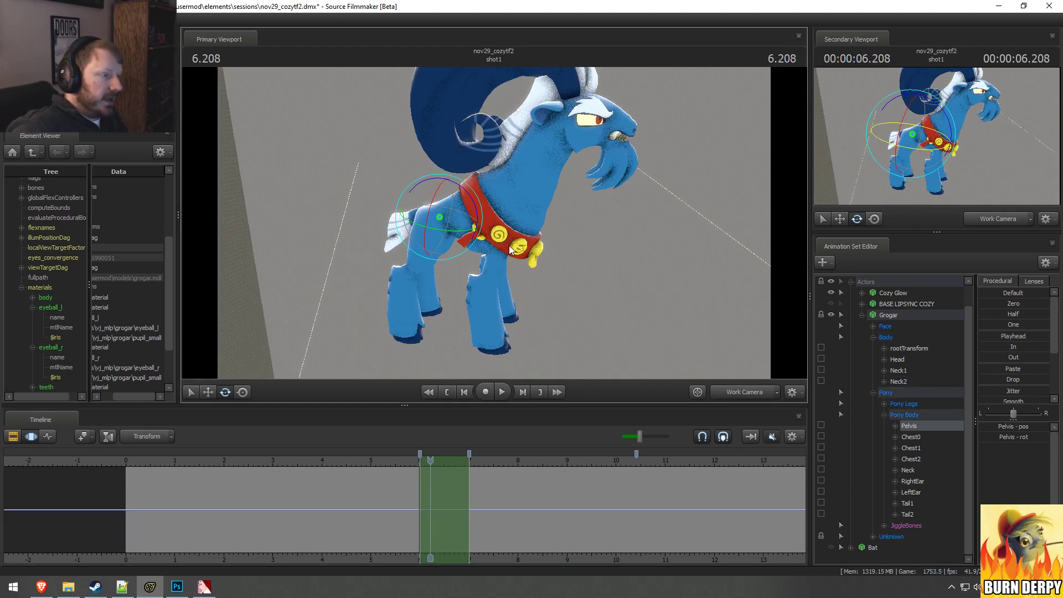
{"action": "left_click_drag", "start_coordinate": [426, 260], "coordinate": [494, 223], "text": "alt"}
{"action": "left_click", "coordinate": [401, 336], "text": "ctrl"}
{"action": "left_click", "coordinate": [401, 343], "text": "ctrl"}
{"action": "left_click", "coordinate": [507, 341], "text": "ctrl"}
{"action": "left_click", "coordinate": [509, 340], "text": "ctrl"}
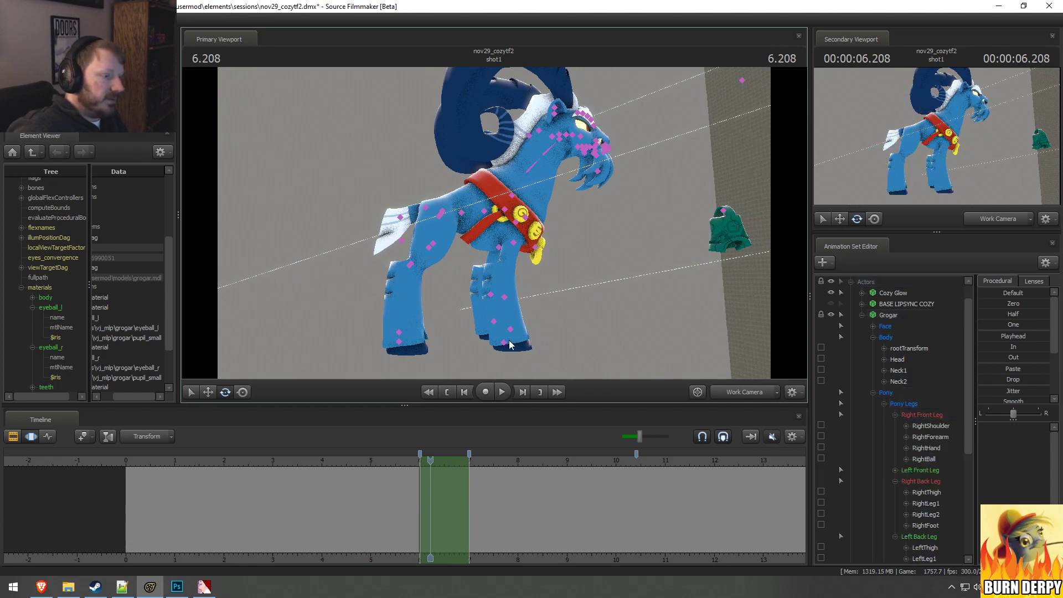
{"action": "left_click", "coordinate": [497, 321], "text": "ctrl"}
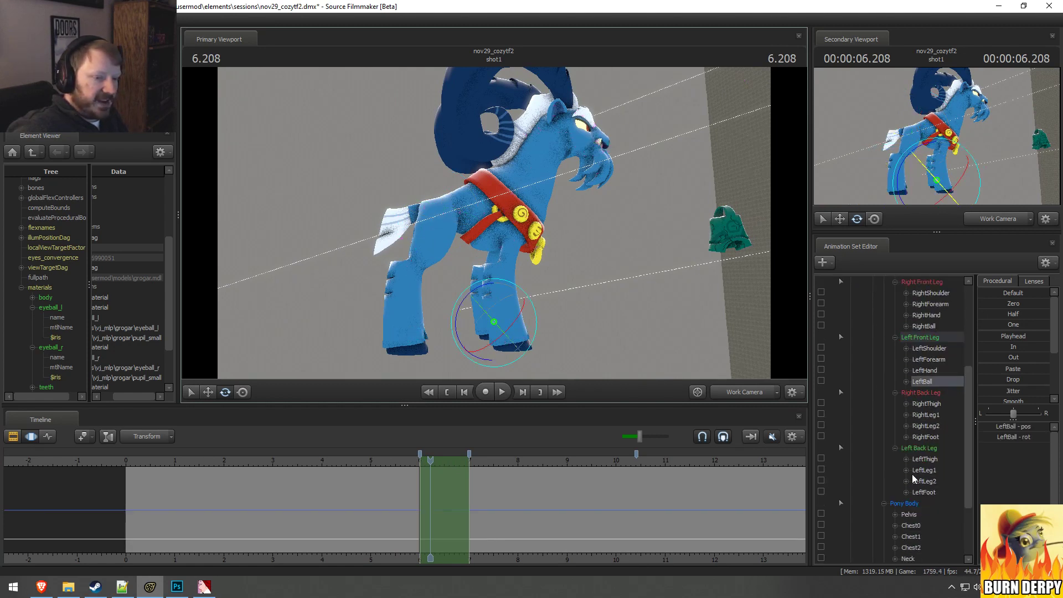
{"action": "scroll", "coordinate": [912, 474], "scroll_direction": "up", "scroll_amount": 1}
{"action": "left_click", "coordinate": [821, 403]}
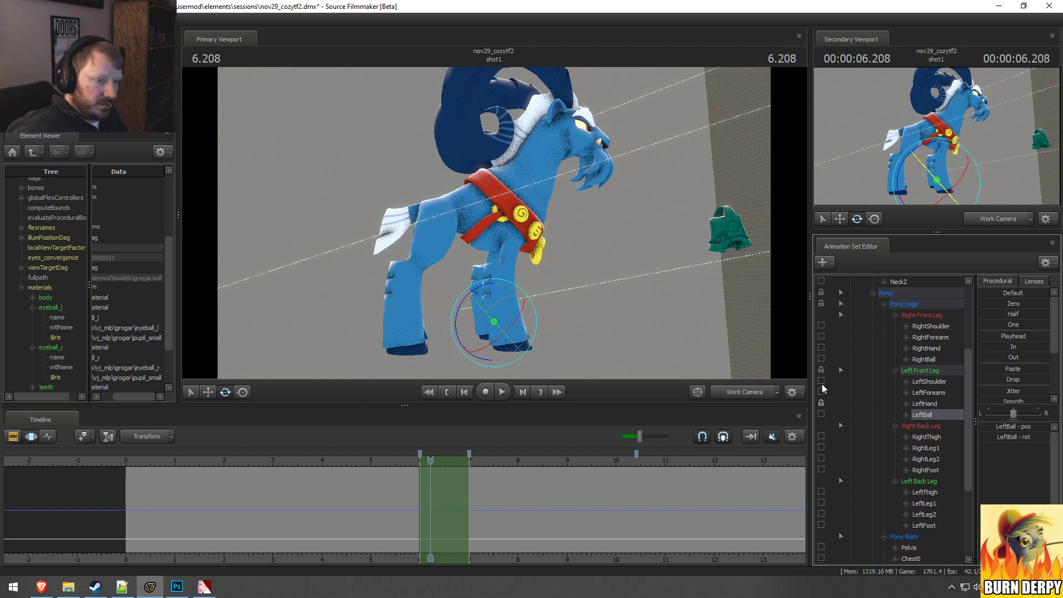
{"action": "left_click", "coordinate": [821, 525]}
Step: Try moving Grogar's Pelvis bone against the locked hooves, and undo the move
{"action": "left_click", "coordinate": [441, 214], "text": "ctrl"}
{"action": "left_click_drag", "start_coordinate": [442, 214], "coordinate": [546, 351], "text": "alt"}
{"action": "key", "text": "w"}
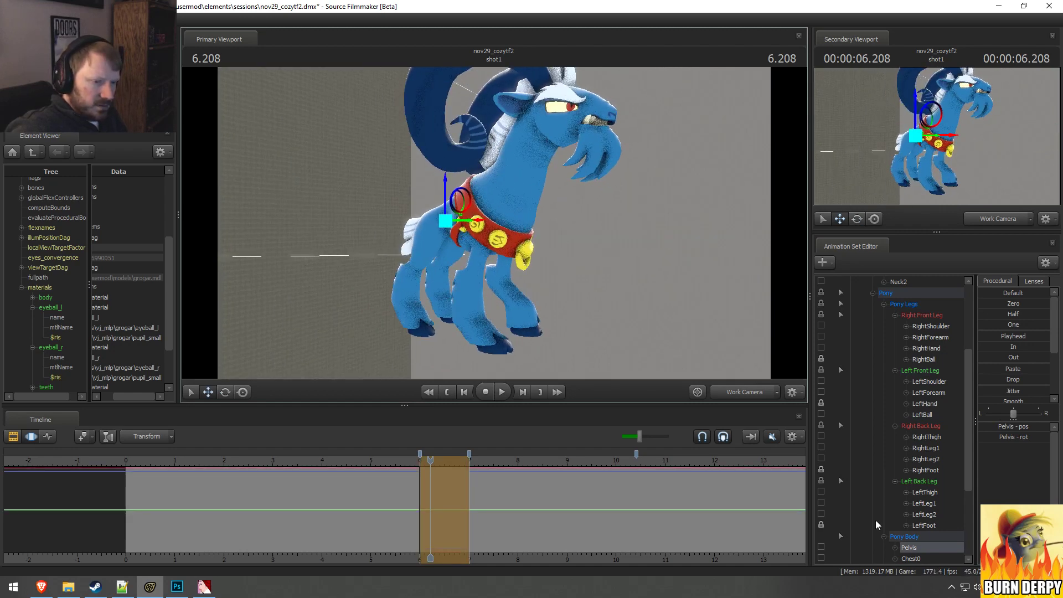
{"action": "key", "text": "ctrl+z"}
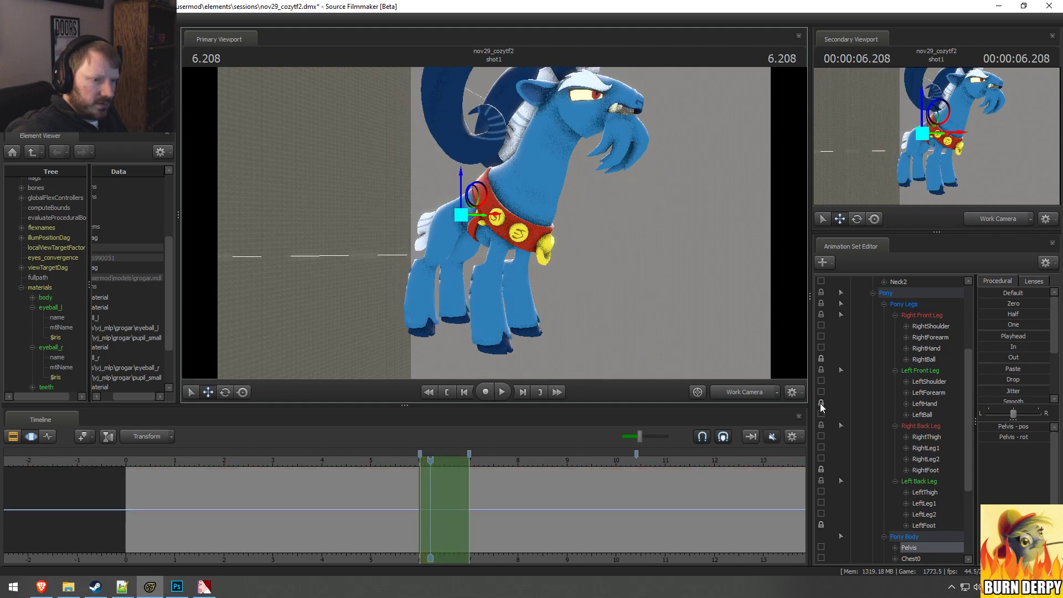
Step: Unlock LeftHand and lock LeftBall instead, and move Grogar's Pelvis bone backward and down
{"action": "left_click", "coordinate": [820, 403]}
{"action": "left_click", "coordinate": [821, 409]}
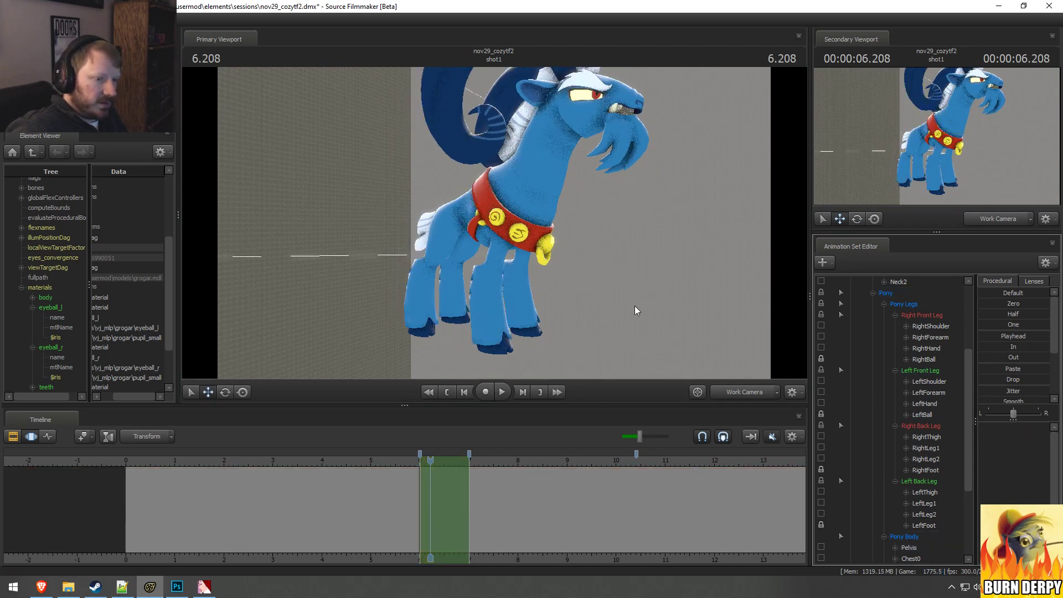
{"action": "left_click_drag", "start_coordinate": [635, 306], "coordinate": [421, 226], "text": "alt"}
{"action": "left_click", "coordinate": [425, 216], "text": "ctrl"}
Step: Rotate Grogar's RightThigh and LeftThigh bones together to bring his hind legs under the lowered body
{"action": "left_click", "coordinate": [388, 219], "text": "ctrl"}
{"action": "left_click", "coordinate": [397, 223], "text": "ctrl+shift"}
{"action": "key", "text": "e"}
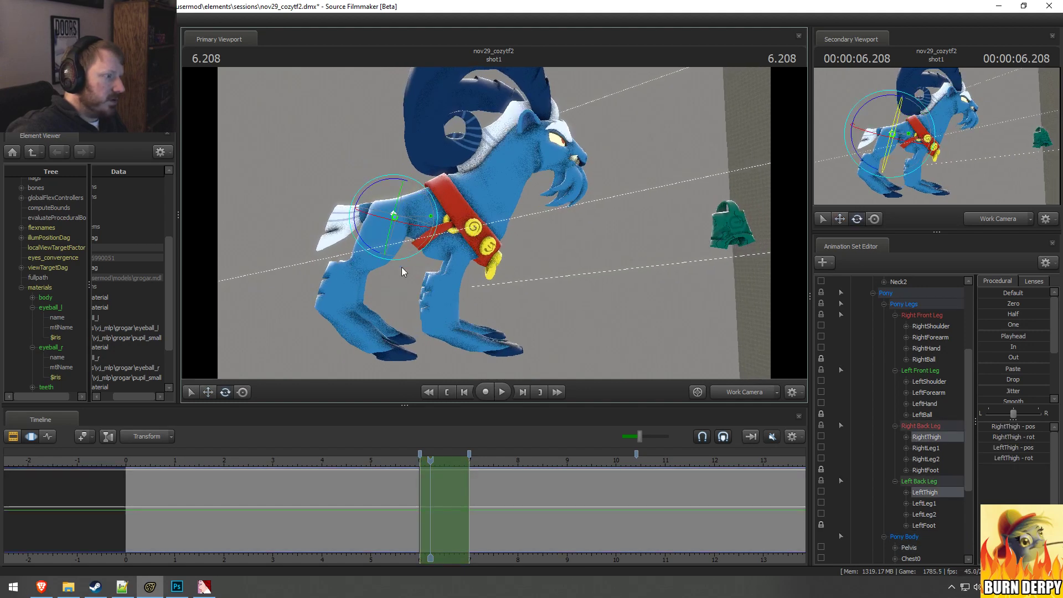
{"action": "left_click_drag", "start_coordinate": [403, 271], "coordinate": [542, 179]}
{"action": "left_click_drag", "start_coordinate": [512, 281], "coordinate": [541, 235], "text": "alt"}
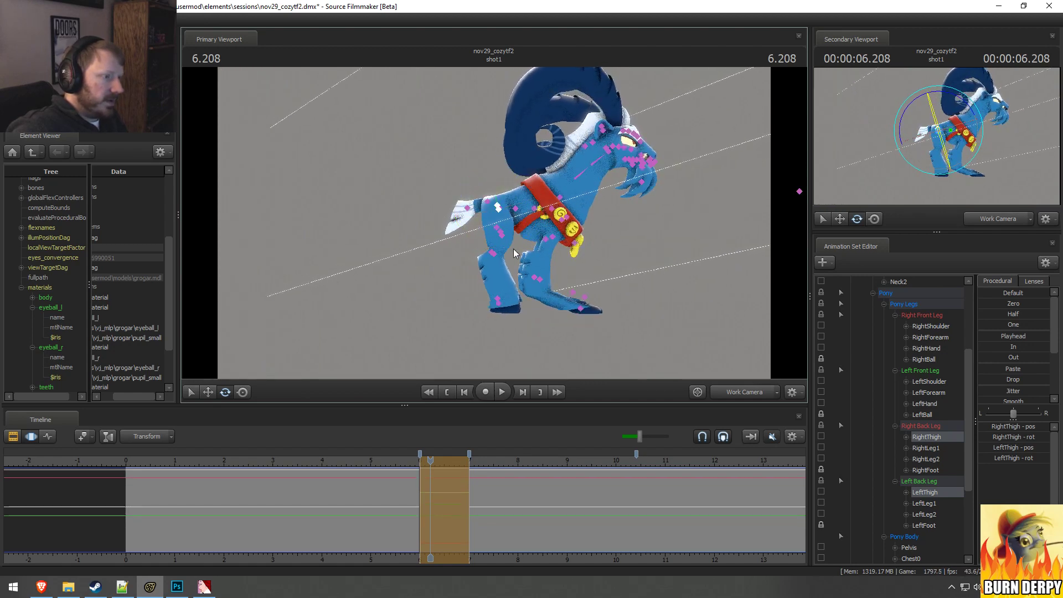
Step: Rotate Grogar's RightLeg1 and LeftLeg1 bones, plus RightLeg2 and LeftLeg2, to bend the hind legs over the planted hooves
{"action": "left_click", "coordinate": [501, 235], "text": "ctrl"}
{"action": "left_click", "coordinate": [500, 232], "text": "ctrl+shift"}
{"action": "left_click_drag", "start_coordinate": [539, 228], "coordinate": [582, 216]}
{"action": "left_click", "coordinate": [486, 252], "text": "ctrl"}
{"action": "left_click", "coordinate": [487, 250], "text": "ctrl+shift"}
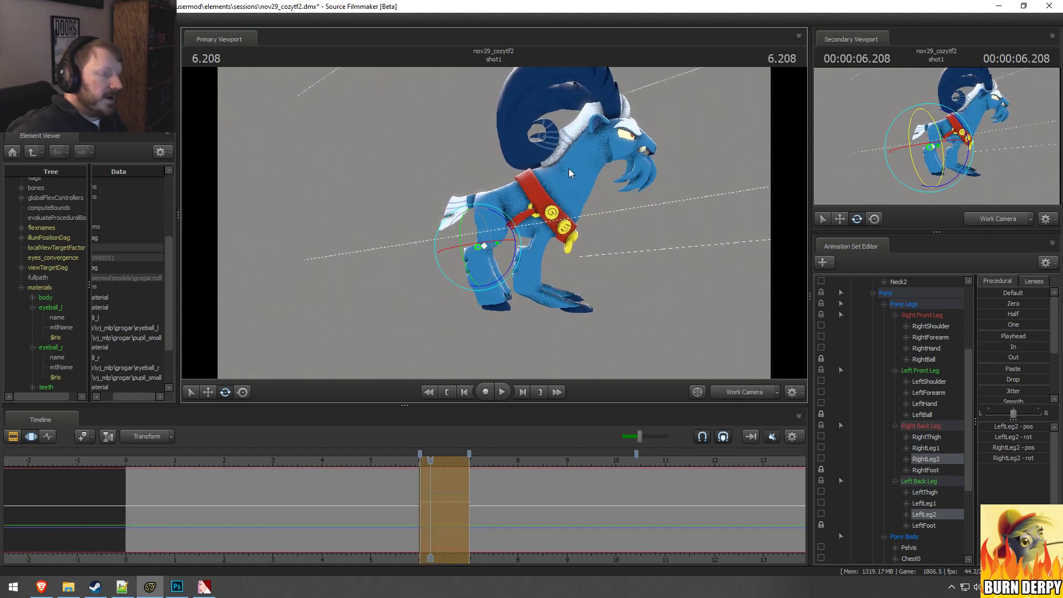
Step: Rotate Grogar's Chest1 bone upward to raise his front body
{"action": "left_click", "coordinate": [562, 215]}
{"action": "left_click", "coordinate": [531, 204], "text": "ctrl"}
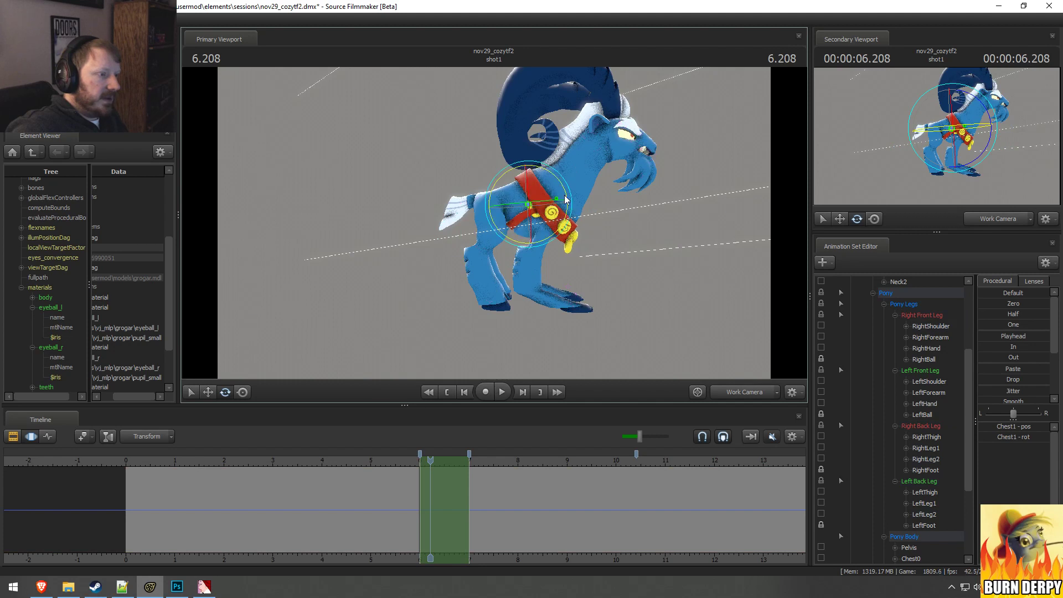
{"action": "left_click_drag", "start_coordinate": [563, 205], "coordinate": [606, 133]}
Step: Change the manipulator's falloff mode and rotate Grogar's Neck2 and Head bones together to tilt his head forward
{"action": "left_click", "coordinate": [553, 190], "text": "ctrl"}
{"action": "left_click", "coordinate": [563, 163], "text": "ctrl"}
{"action": "left_click", "coordinate": [570, 142], "text": "ctrl"}
{"action": "left_click", "coordinate": [580, 126], "text": "ctrl"}
{"action": "key", "text": "ctrl+z"}
{"action": "right_click", "coordinate": [578, 133]}
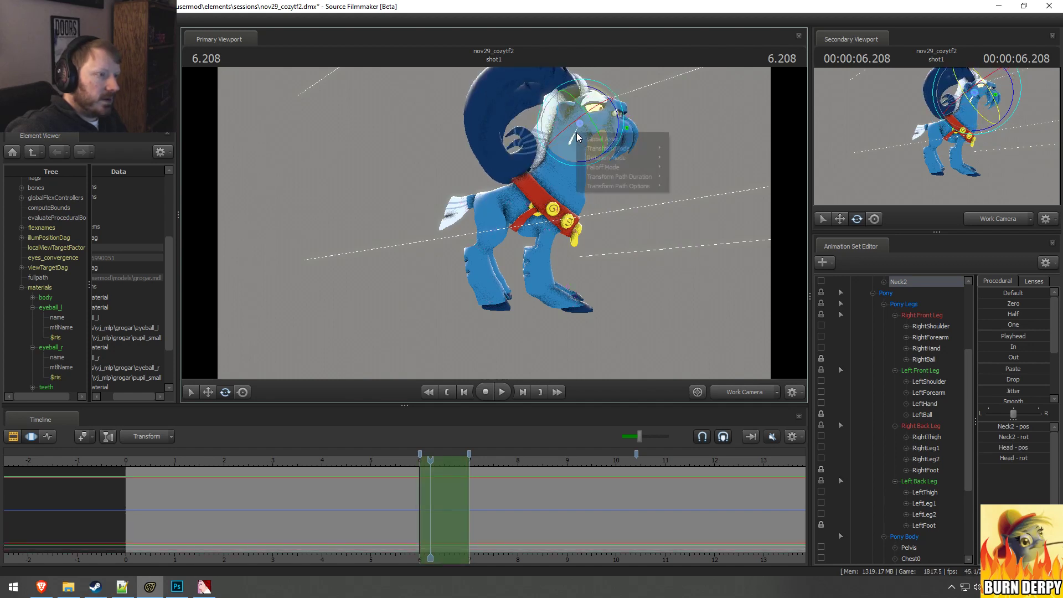
{"action": "mouse_move", "coordinate": [613, 161]}
{"action": "left_click", "coordinate": [684, 169]}
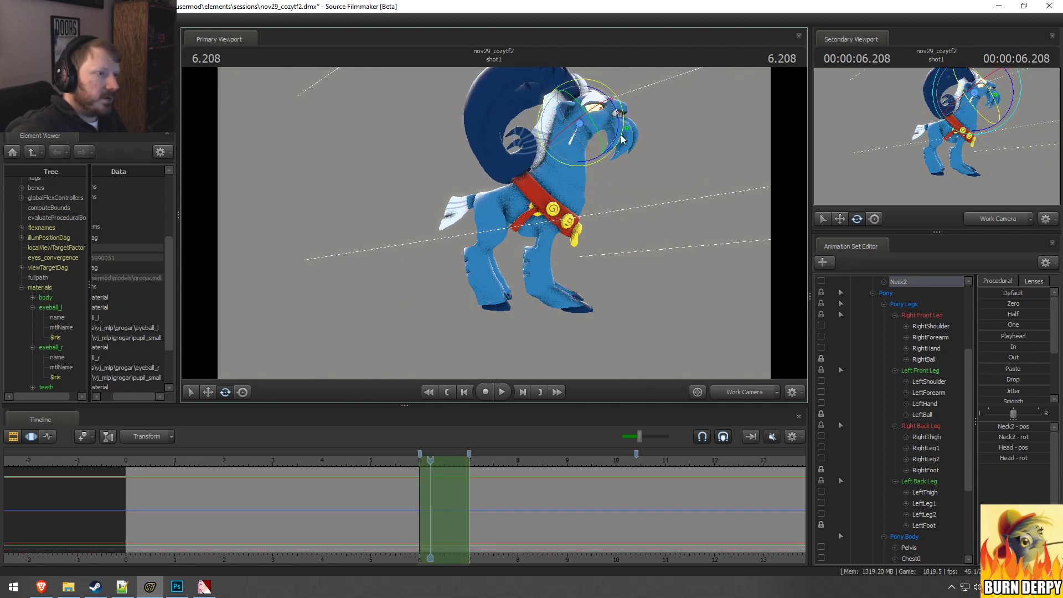
{"action": "left_click_drag", "start_coordinate": [618, 120], "coordinate": [624, 140]}
Step: Rotate Grogar's RightShoulder and LeftShoulder bones, and RightForearm and LeftForearm, to slant the front legs forward to the planted hooves
{"action": "key", "text": "ctrl"}
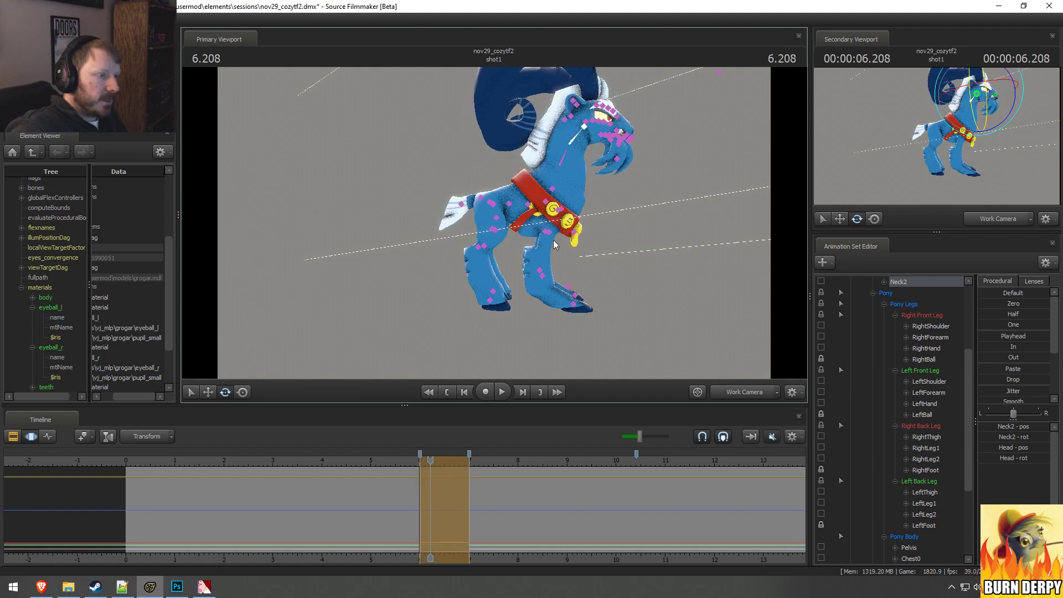
{"action": "left_click", "coordinate": [558, 210], "text": "ctrl"}
{"action": "left_click", "coordinate": [560, 210], "text": "ctrl+shift"}
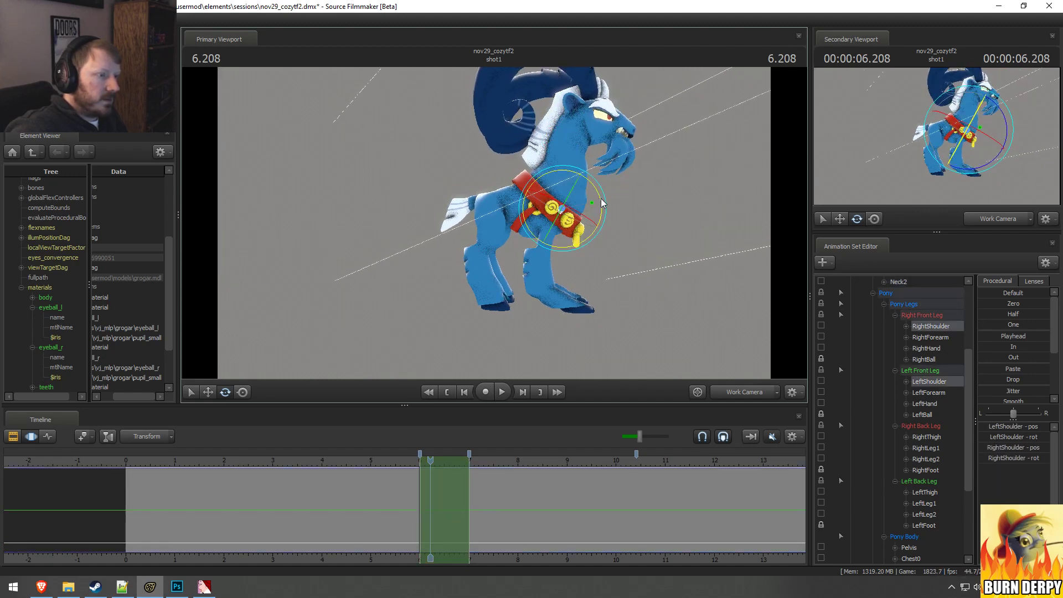
{"action": "left_click_drag", "start_coordinate": [602, 203], "coordinate": [605, 214]}
{"action": "key", "text": "ctrl"}
{"action": "left_click", "coordinate": [545, 228], "text": "ctrl+shift"}
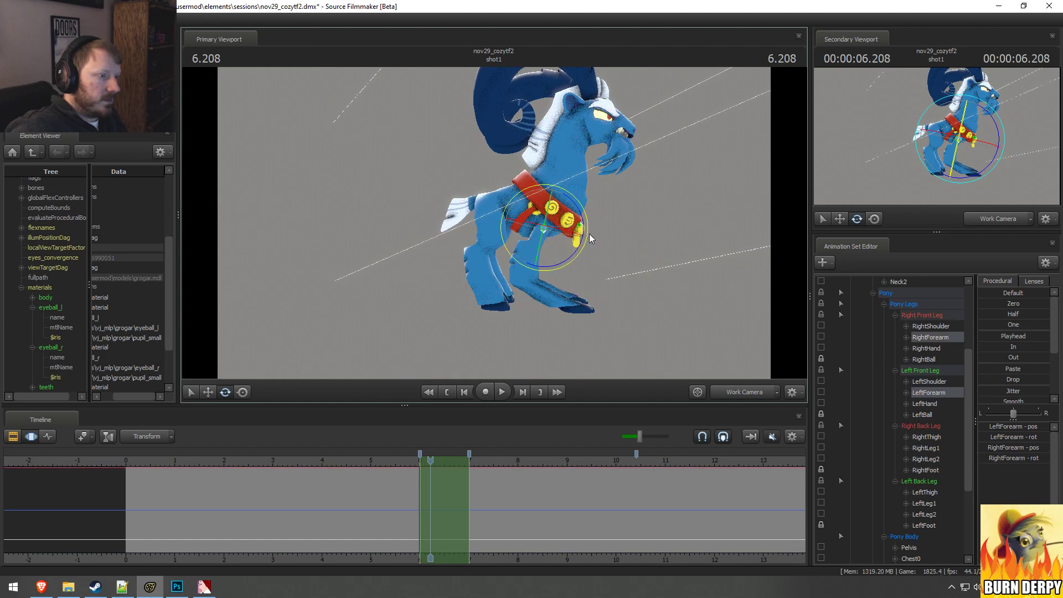
{"action": "left_click_drag", "start_coordinate": [583, 229], "coordinate": [578, 206]}
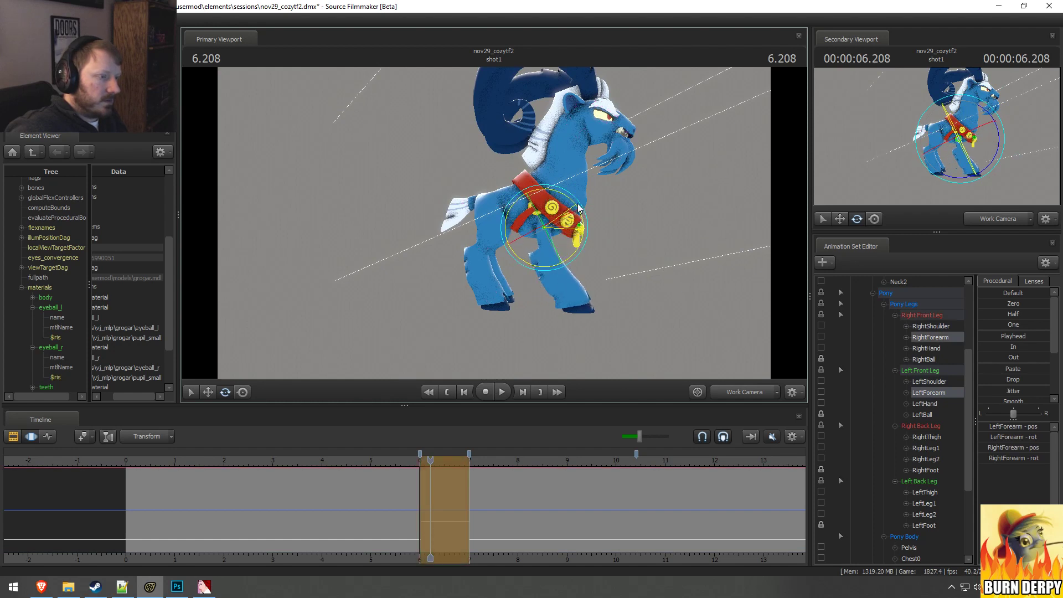
Step: Rotate Grogar's RightHand and LeftHand bones together to straighten the lower front legs
{"action": "left_click", "coordinate": [575, 292], "text": "ctrl"}
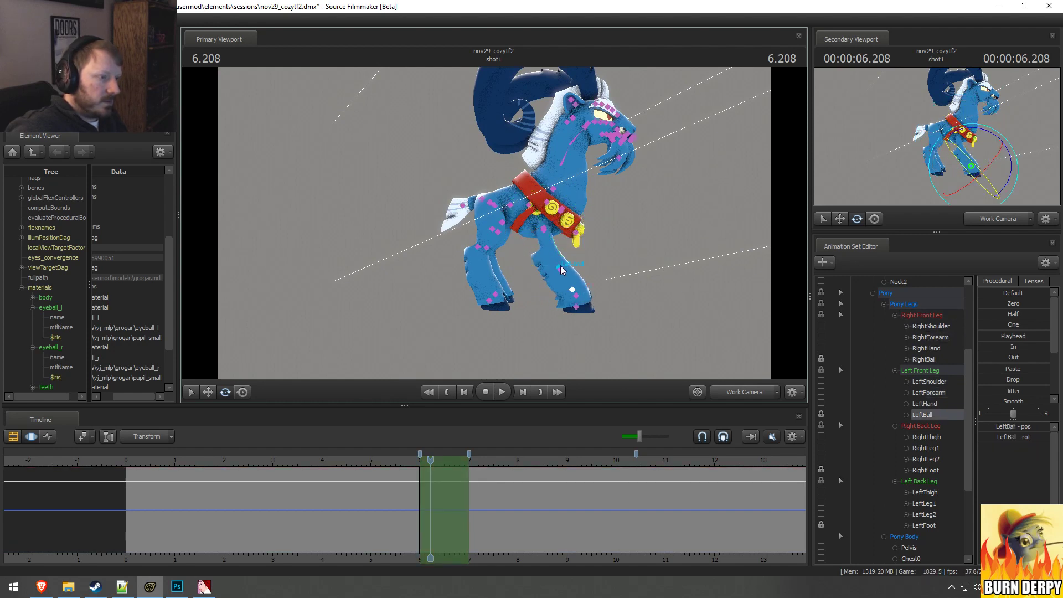
{"action": "left_click", "coordinate": [561, 267], "text": "ctrl"}
{"action": "left_click", "coordinate": [562, 269], "text": "ctrl+shift"}
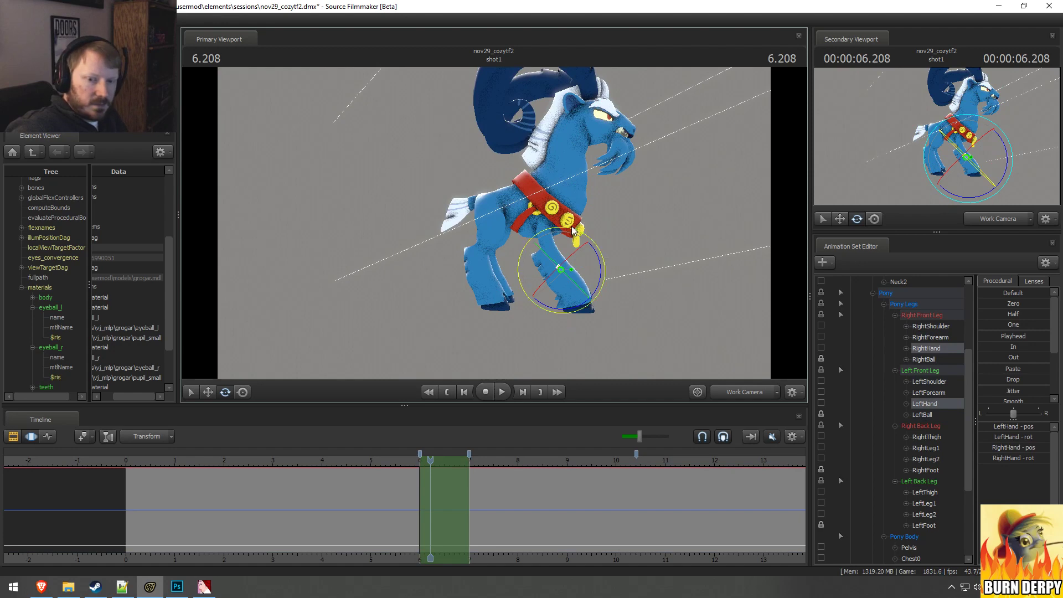
{"action": "left_click_drag", "start_coordinate": [604, 268], "coordinate": [605, 273]}
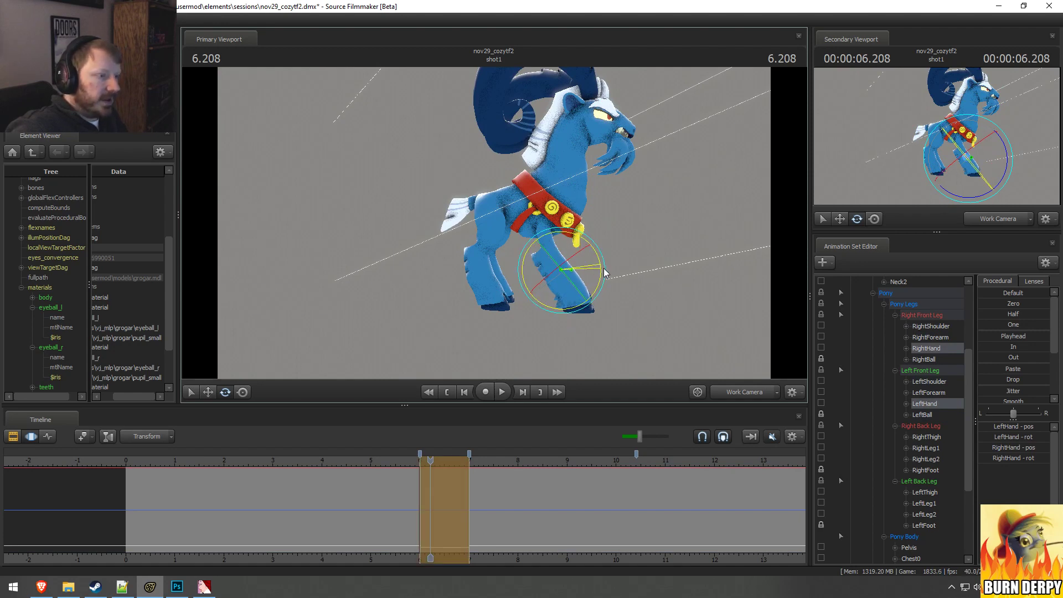
Step: Play the animation around 6 seconds from a wider side view to check Grogar's transition into the new pose
{"action": "left_click_drag", "start_coordinate": [652, 224], "coordinate": [494, 222], "text": "alt"}
{"action": "key", "text": "F2"}
{"action": "key", "text": "F3"}
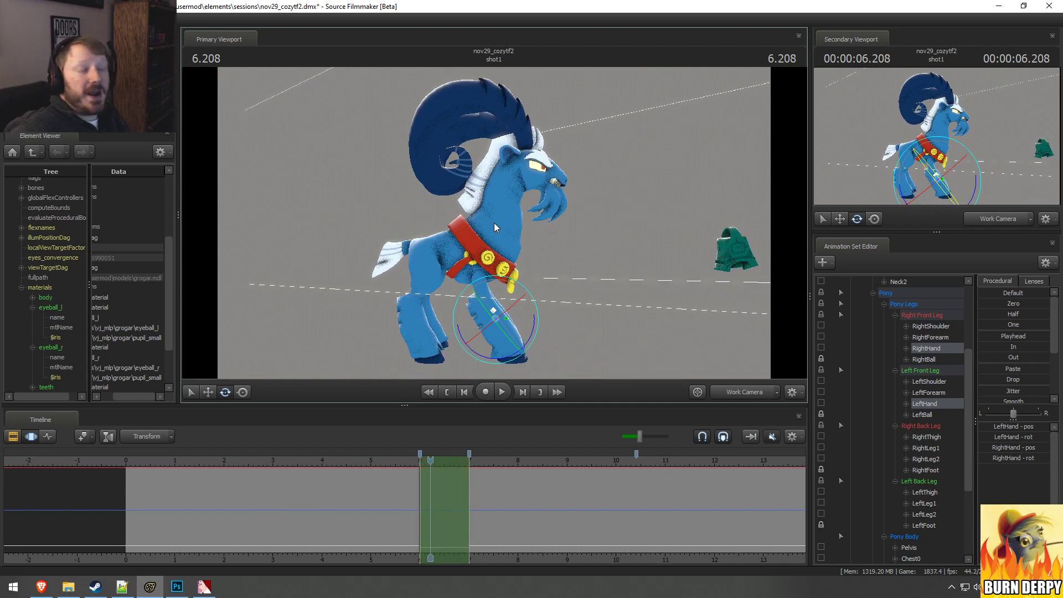
{"action": "key", "text": "space"}
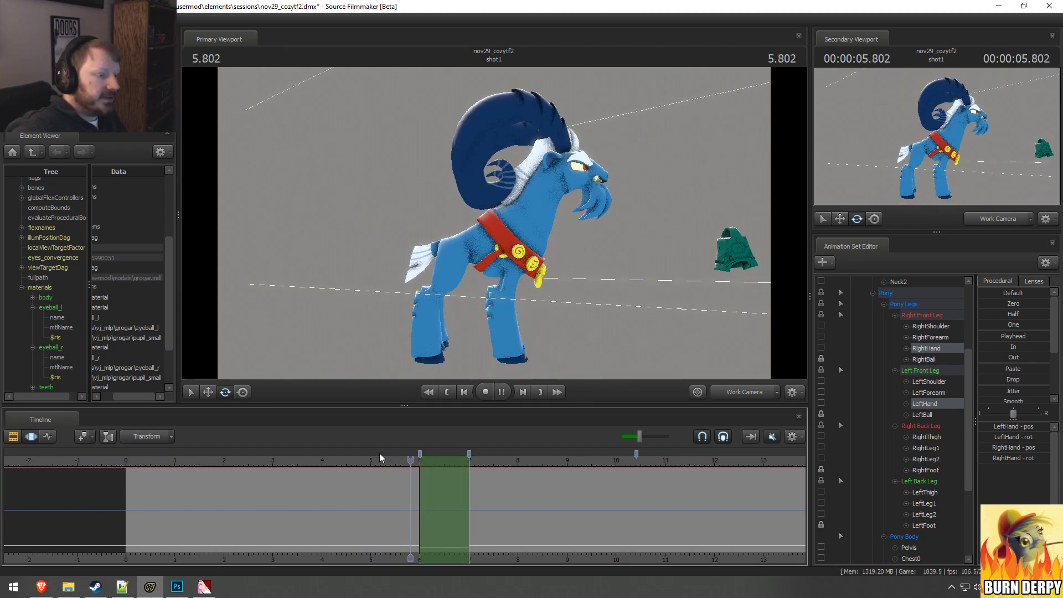
{"action": "key", "text": "space"}
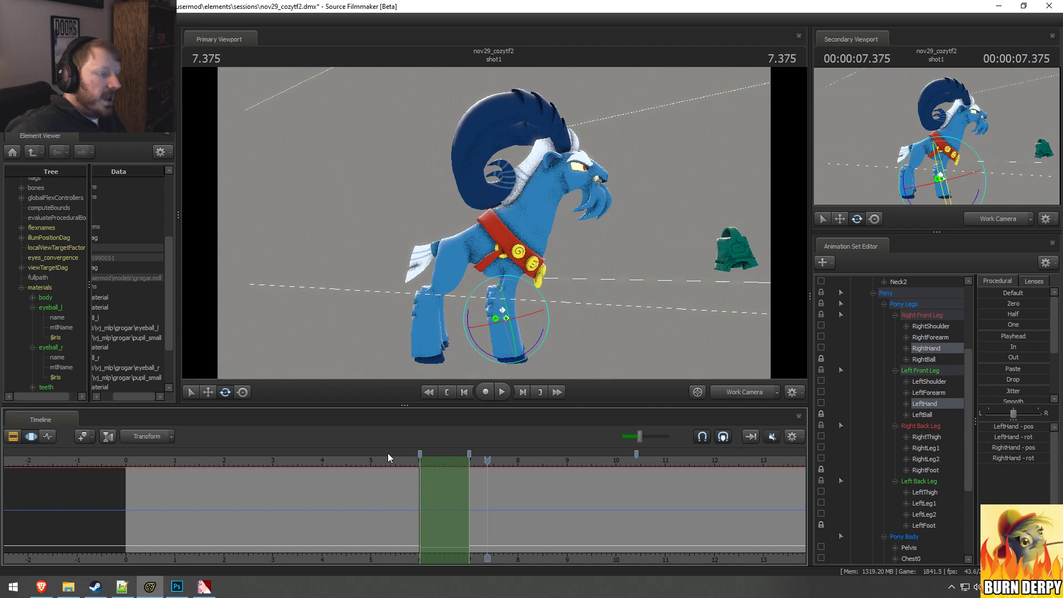
{"action": "left_click_drag", "start_coordinate": [435, 455], "coordinate": [491, 467]}
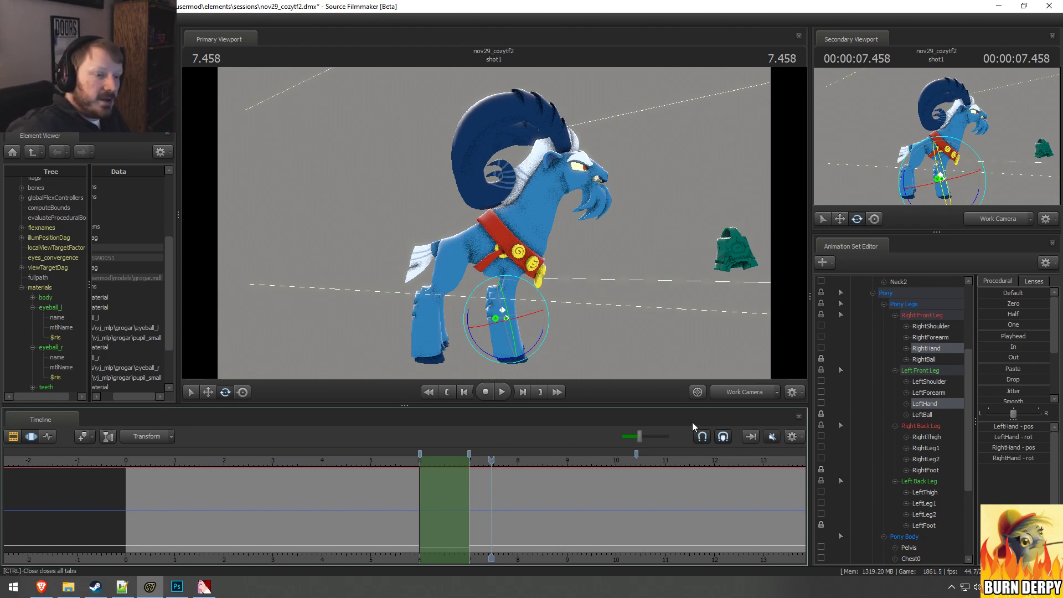
Step: Select all of Grogar's controls and apply the Spline preset over a short time selection around 6 seconds
{"action": "scroll", "coordinate": [915, 382], "scroll_direction": "up", "scroll_amount": 4}
{"action": "left_click", "coordinate": [894, 337]}
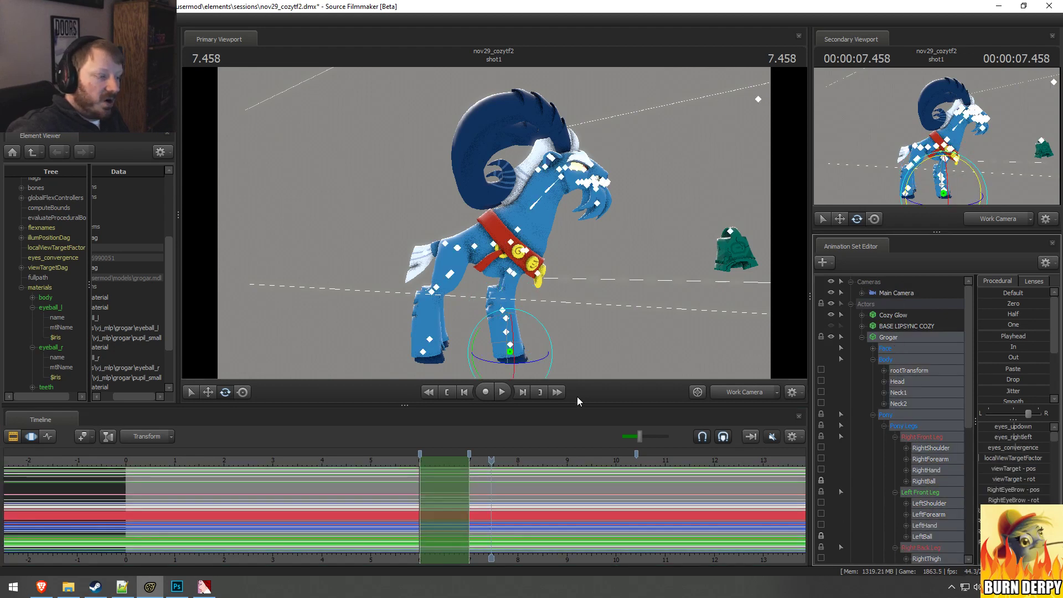
{"action": "scroll", "coordinate": [362, 492], "scroll_direction": "up", "scroll_amount": 2}
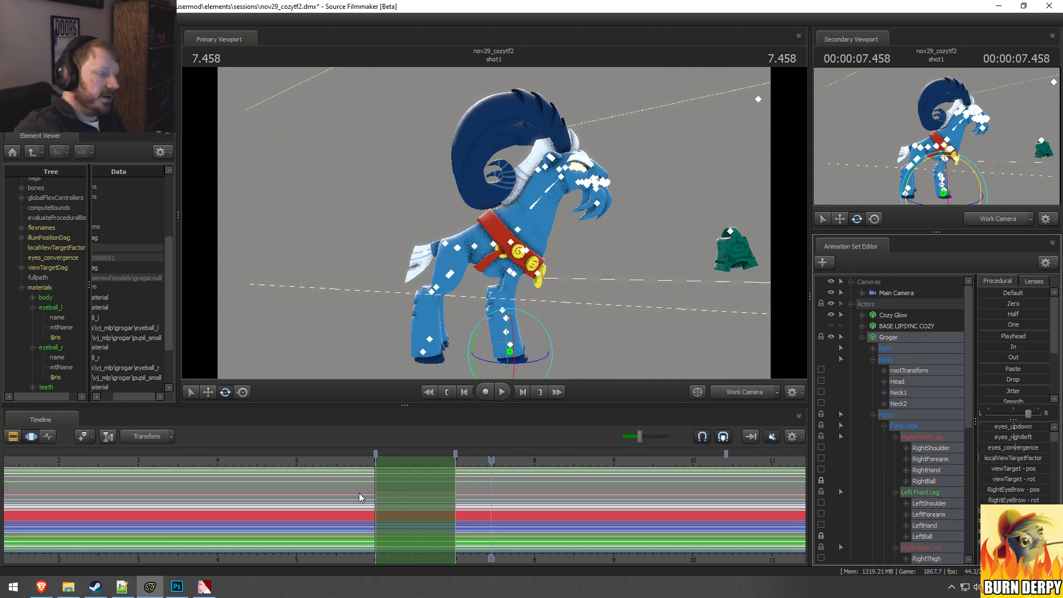
{"action": "left_click", "coordinate": [52, 441]}
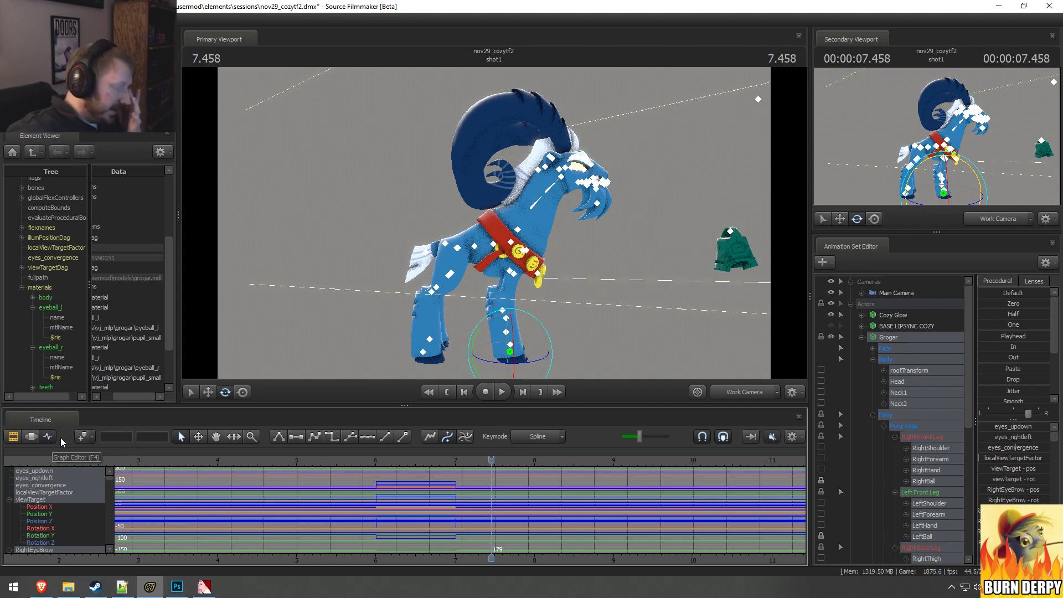
{"action": "key", "text": "F3"}
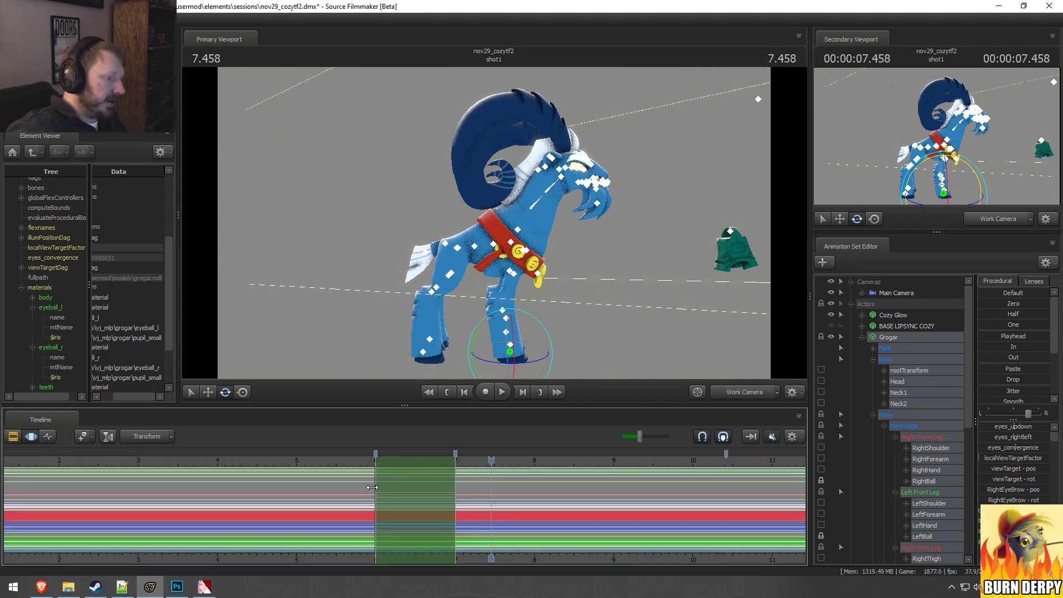
{"action": "left_click_drag", "start_coordinate": [365, 489], "coordinate": [395, 496], "text": "shift"}
{"action": "scroll", "coordinate": [388, 500], "scroll_direction": "up", "scroll_amount": 5, "text": "shift"}
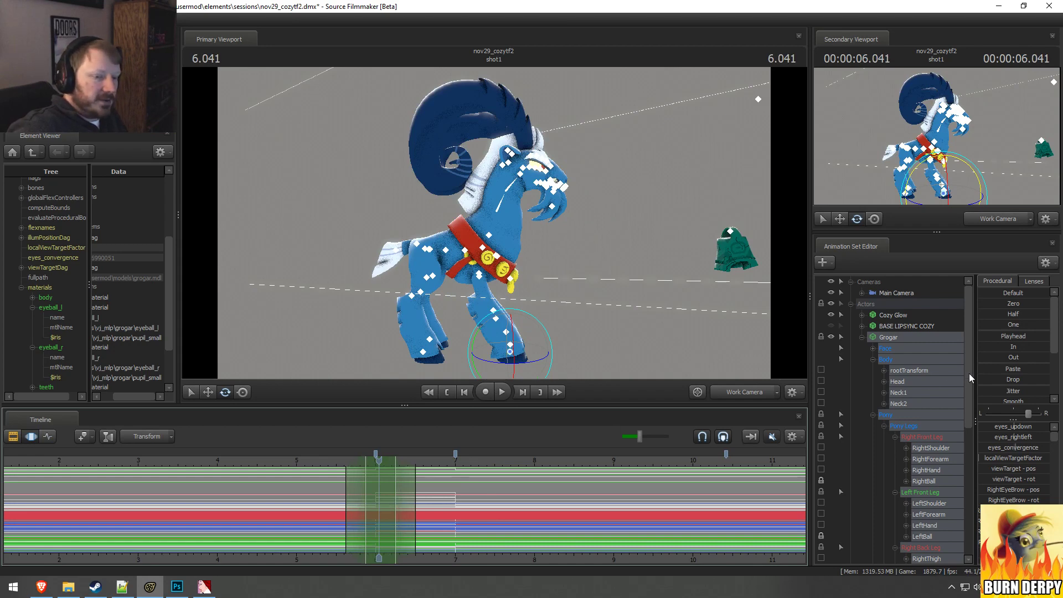
{"action": "scroll", "coordinate": [991, 389], "scroll_direction": "down", "scroll_amount": 3}
{"action": "double_click", "coordinate": [991, 389]}
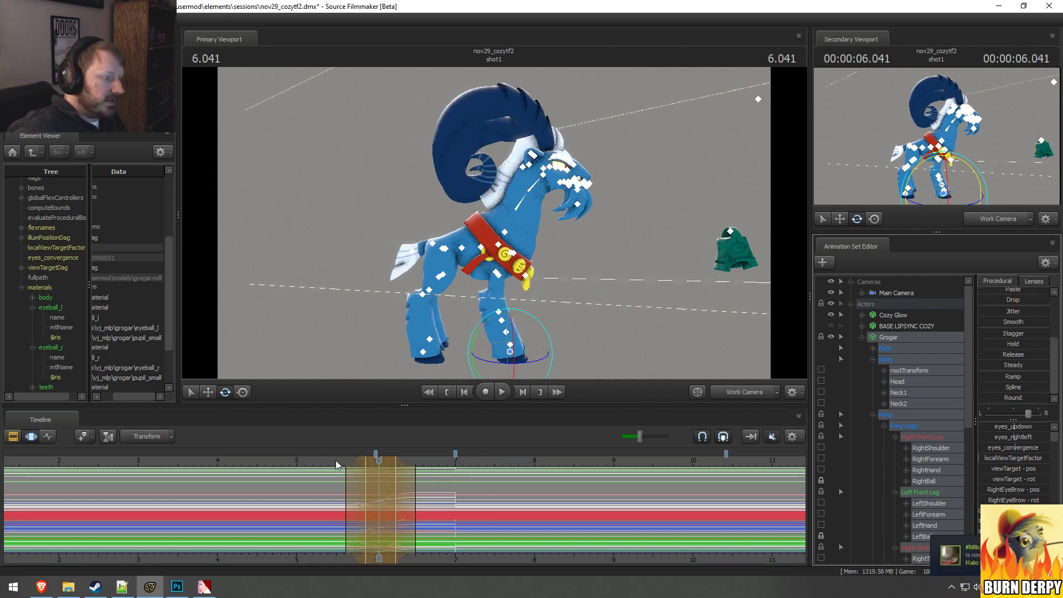
Step: Play the transition from about 5.1 seconds to check the blend, and move the playhead to 6.5 seconds
{"action": "left_click", "coordinate": [305, 458]}
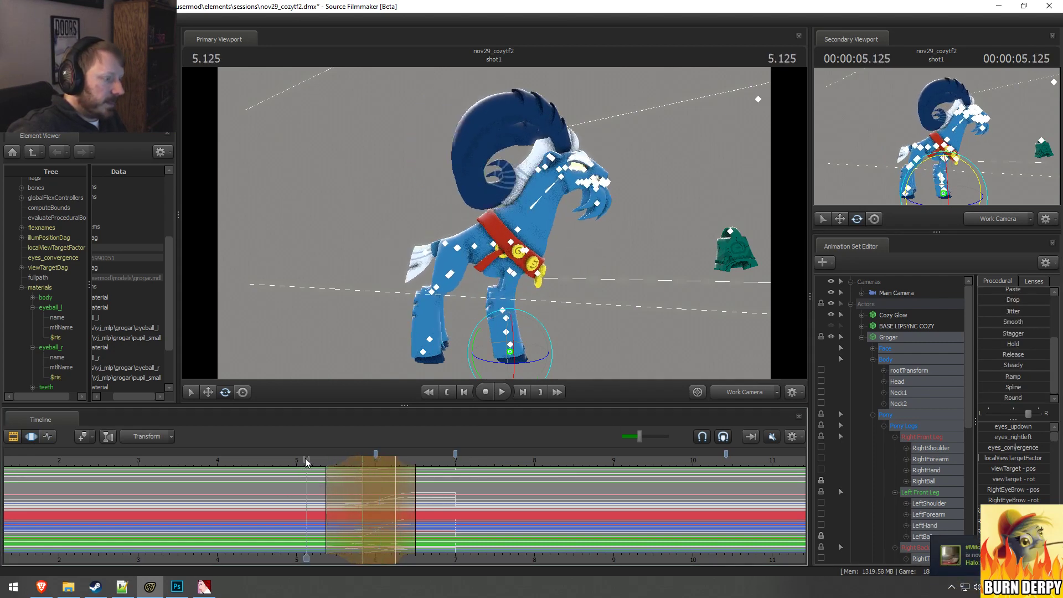
{"action": "key", "text": "space"}
{"action": "key", "text": "space"}
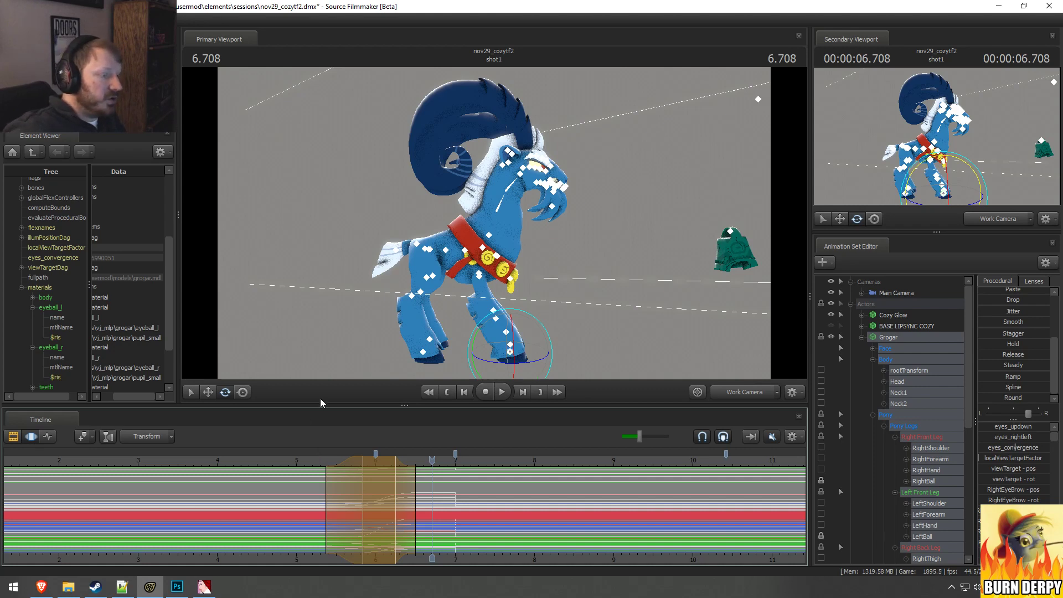
{"action": "left_click", "coordinate": [308, 457]}
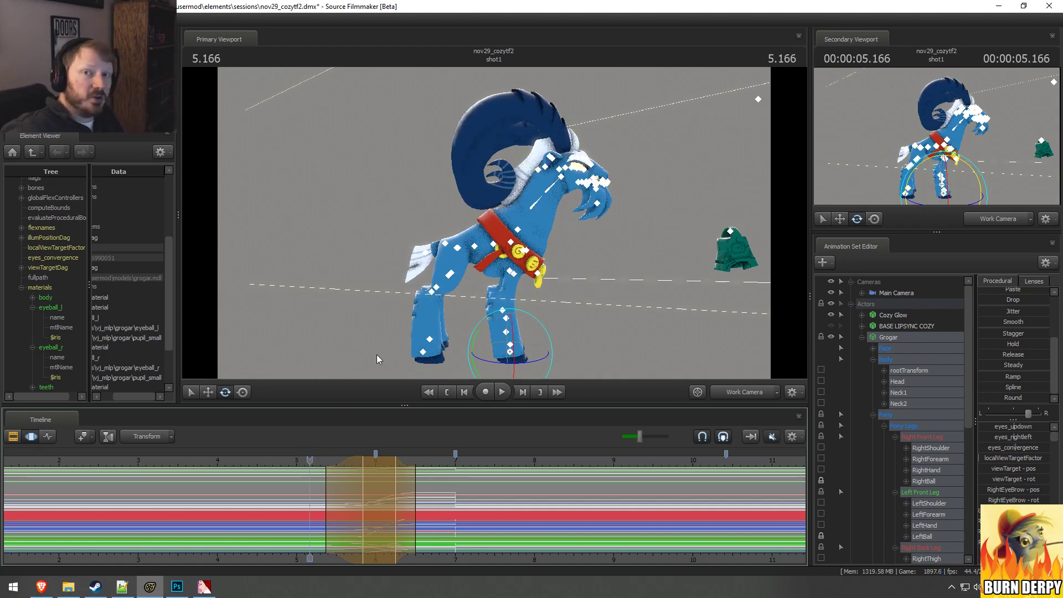
{"action": "left_click", "coordinate": [419, 459]}
{"action": "left_click", "coordinate": [416, 460]}
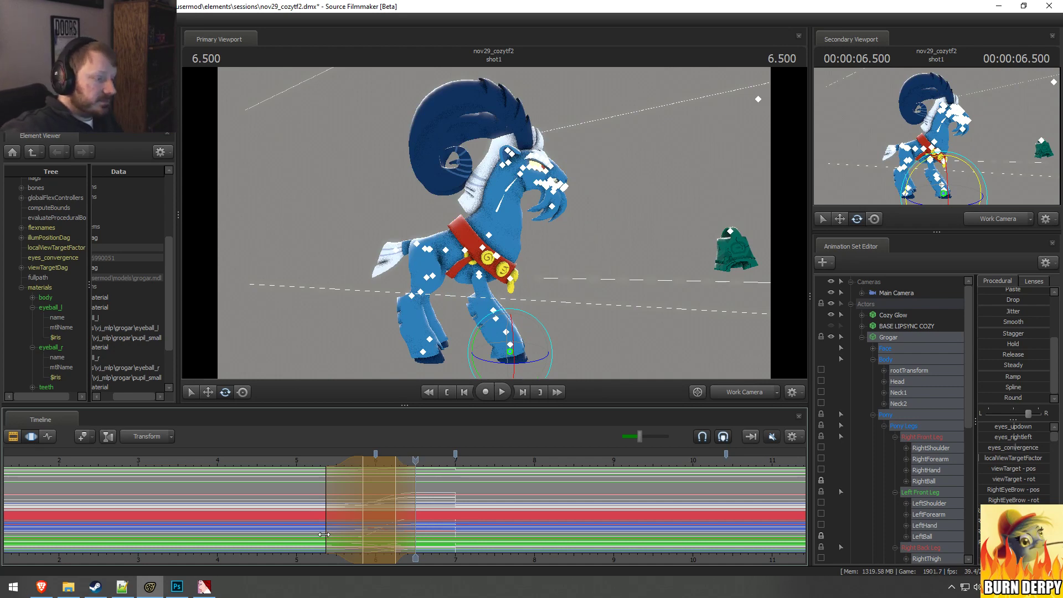
Step: Set a time selection centred on 5.958 seconds with about half a second of falloff on each side
{"action": "key", "text": "shift"}
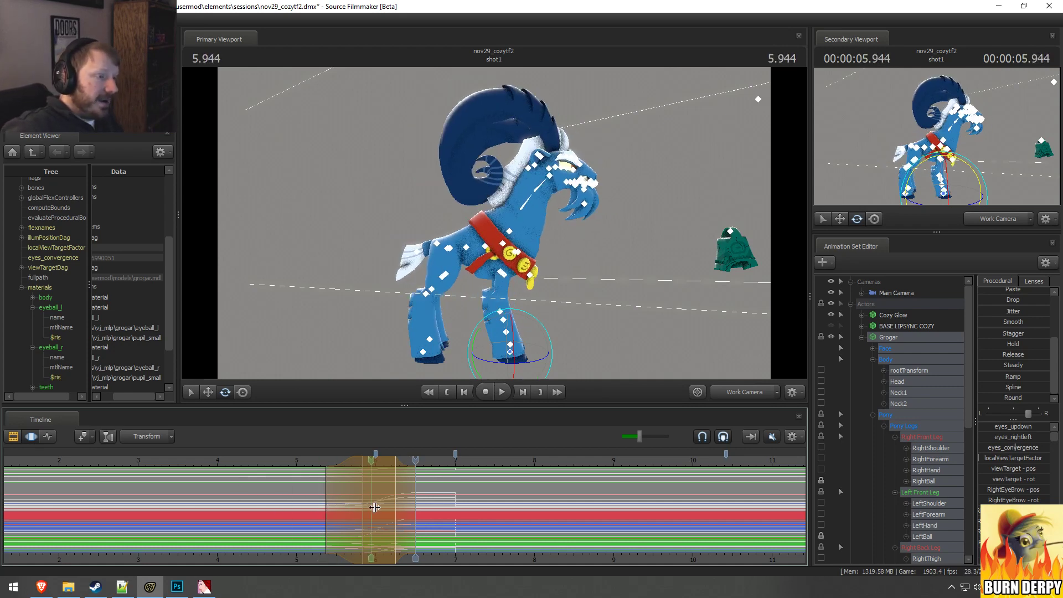
{"action": "left_click", "coordinate": [374, 519], "text": "shift"}
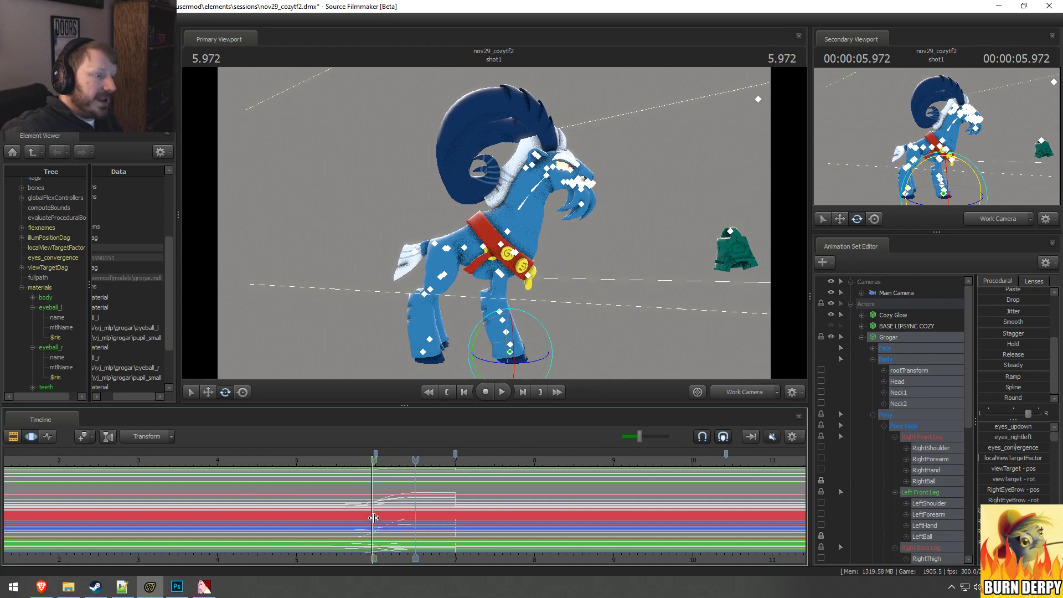
{"action": "scroll", "coordinate": [375, 521], "scroll_direction": "up", "scroll_amount": 5}
{"action": "scroll", "coordinate": [378, 518], "scroll_direction": "up", "scroll_amount": 2}
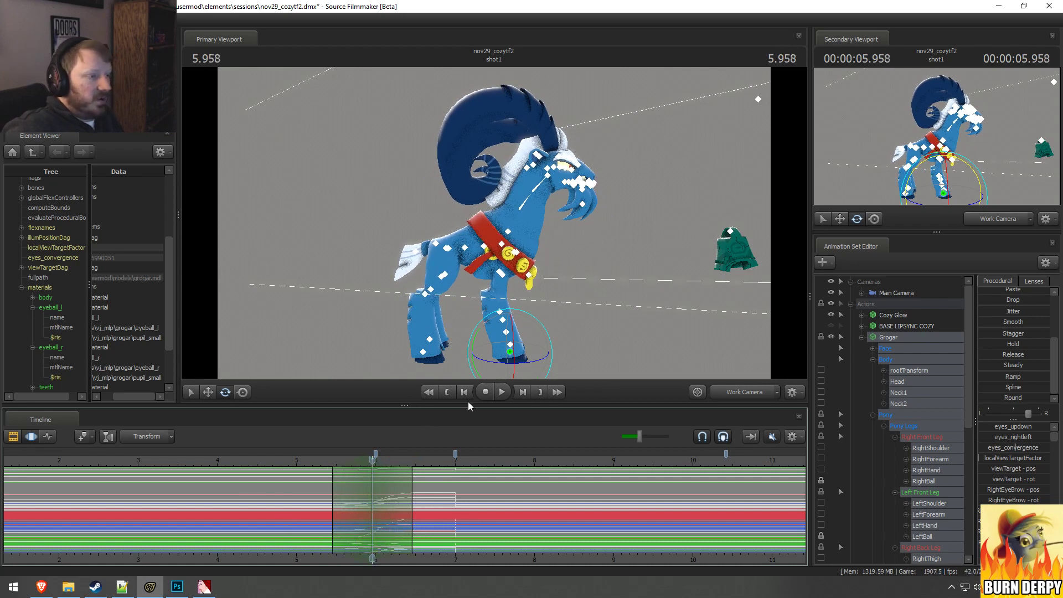
Step: Lock the LeftThigh and RightThigh bones and rotate Grogar's Pelvis to tip his front body down at 5.958 seconds
{"action": "key", "text": "ctrl"}
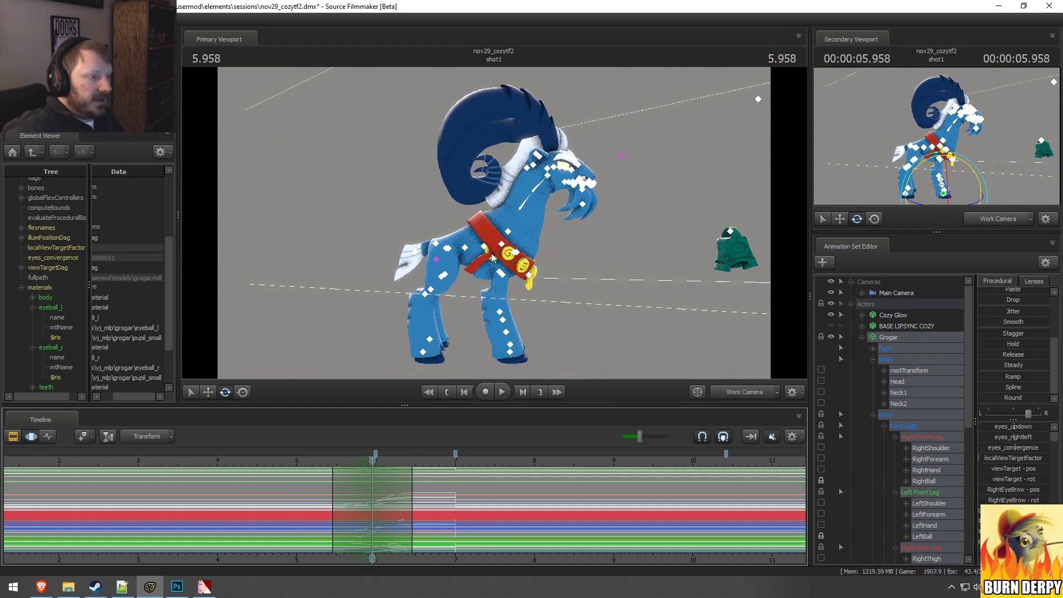
{"action": "left_click", "coordinate": [449, 251], "text": "ctrl"}
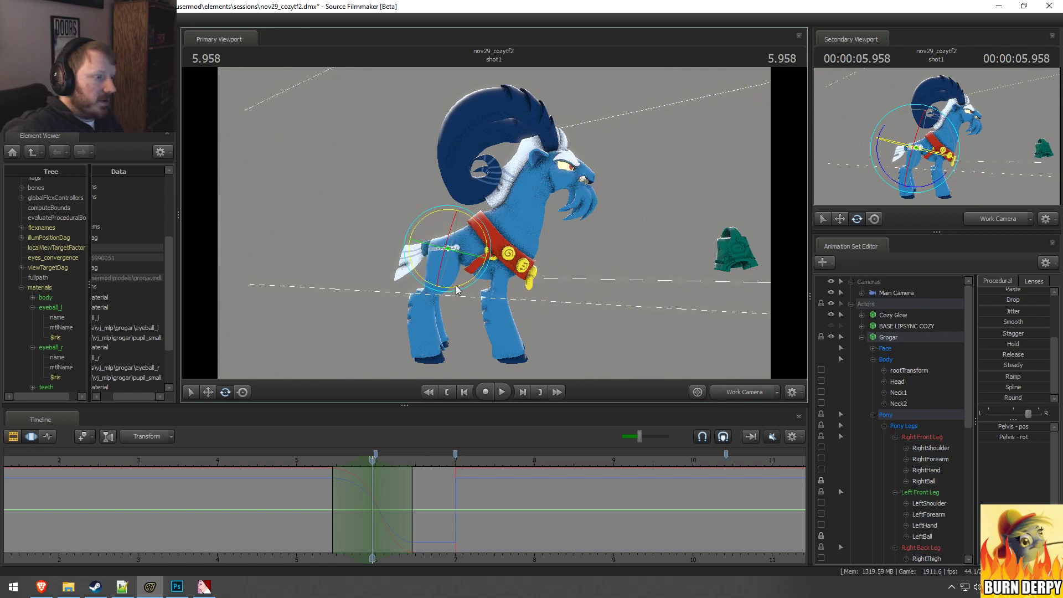
{"action": "left_click_drag", "start_coordinate": [454, 285], "coordinate": [456, 285]}
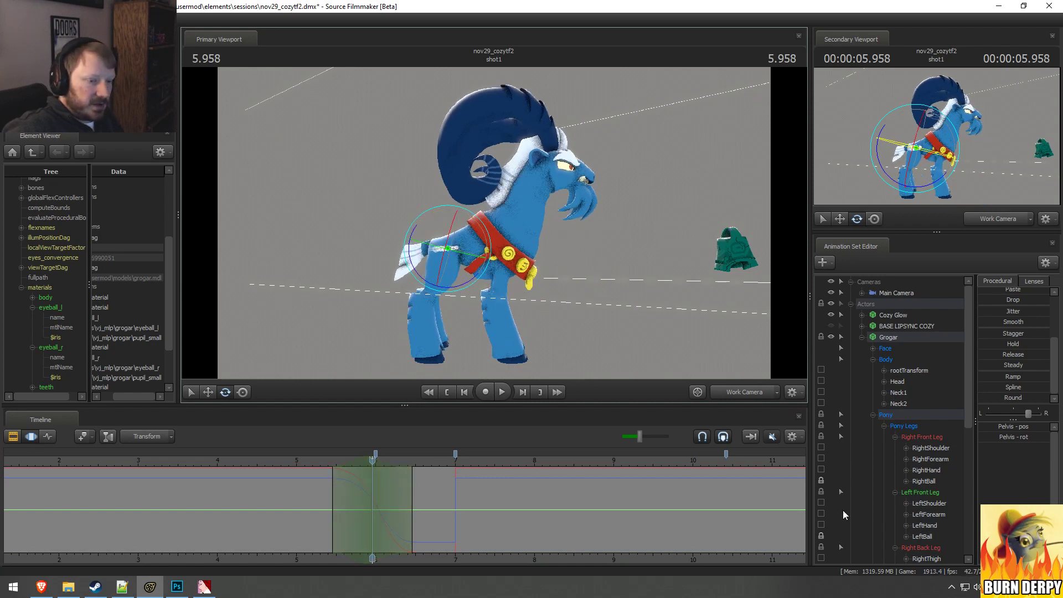
{"action": "scroll", "coordinate": [847, 505], "scroll_direction": "down", "scroll_amount": 4}
{"action": "left_click", "coordinate": [821, 480]}
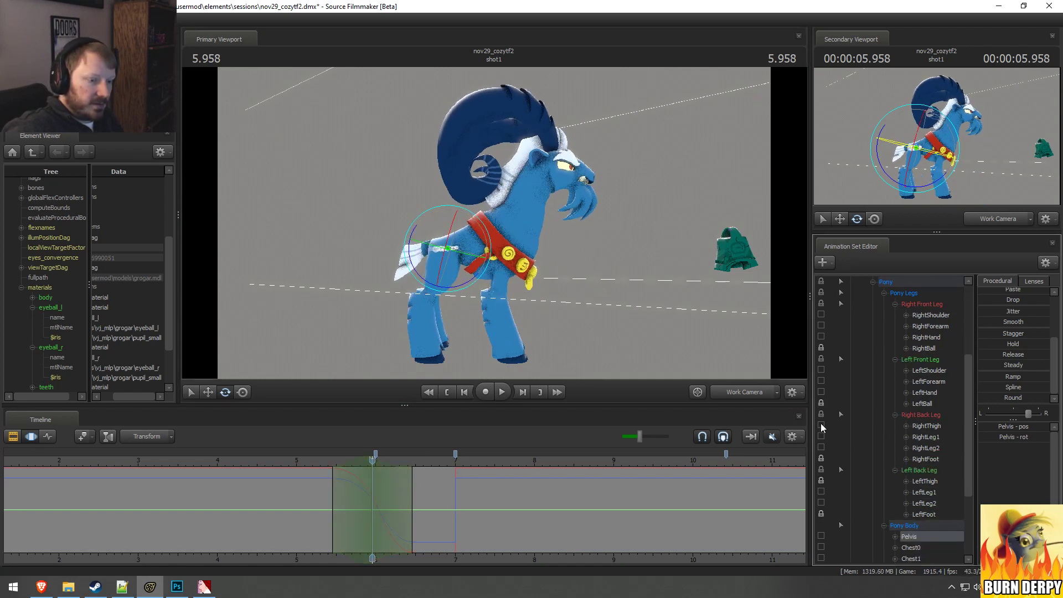
{"action": "left_click", "coordinate": [821, 425]}
{"action": "left_click_drag", "start_coordinate": [476, 289], "coordinate": [467, 288]}
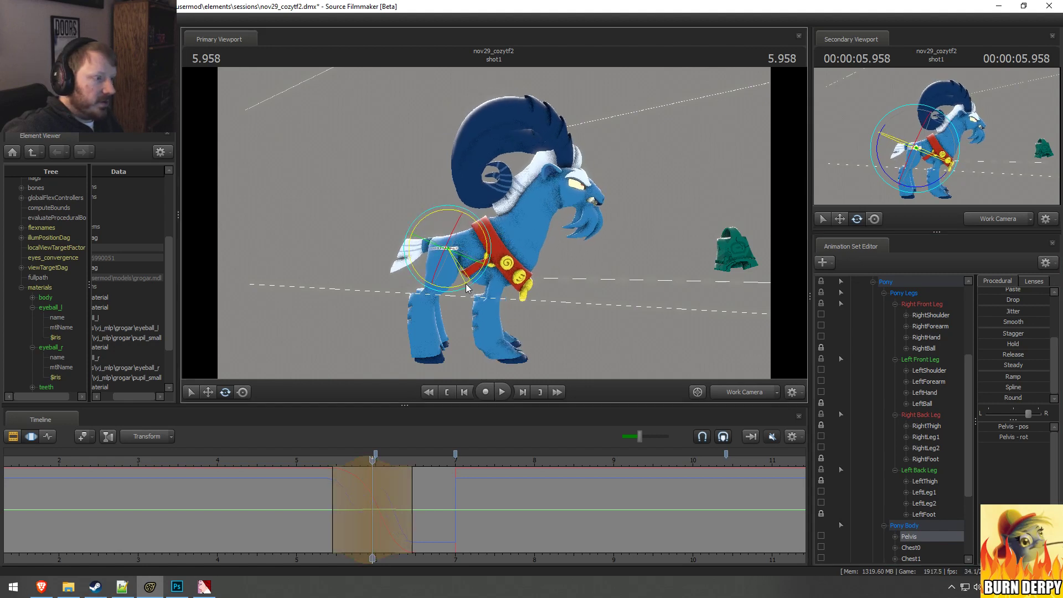
Step: Rotate Grogar's LeftShoulder and RightShoulder bones, and both Forearm bones, to realign his front legs under the tipped body
{"action": "key", "text": "ctrl"}
{"action": "left_click", "coordinate": [509, 261], "text": "ctrl"}
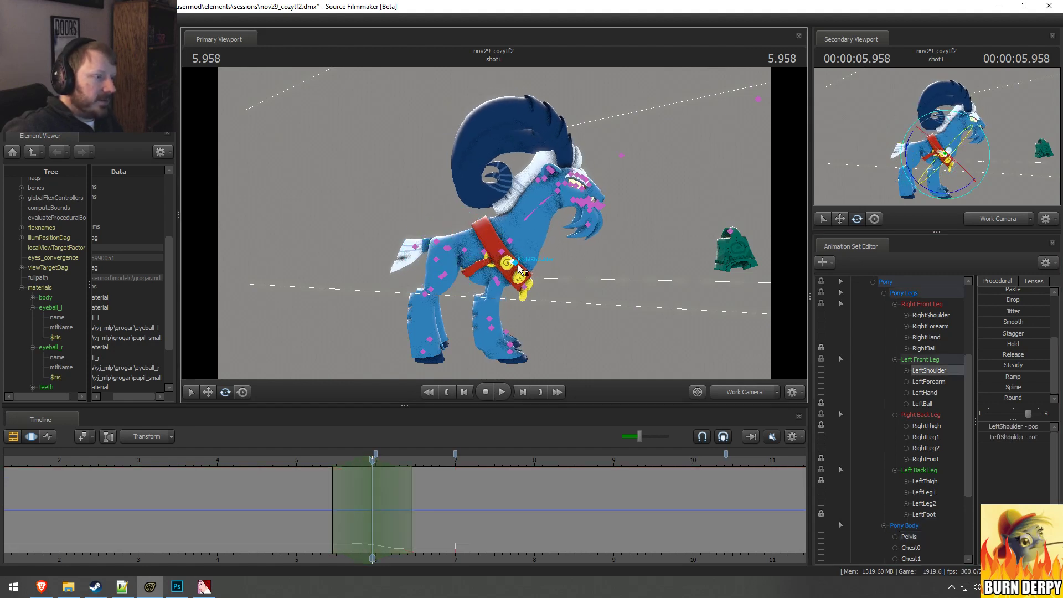
{"action": "left_click", "coordinate": [515, 263], "text": "ctrl+shift"}
{"action": "mouse_move", "coordinate": [528, 302]}
{"action": "left_mouse_down"}
{"action": "mouse_move", "coordinate": [517, 303]}
{"action": "mouse_move", "coordinate": [526, 301]}
{"action": "left_mouse_up"}
{"action": "left_click", "coordinate": [495, 281], "text": "ctrl"}
{"action": "left_click", "coordinate": [493, 275], "text": "ctrl+shift"}
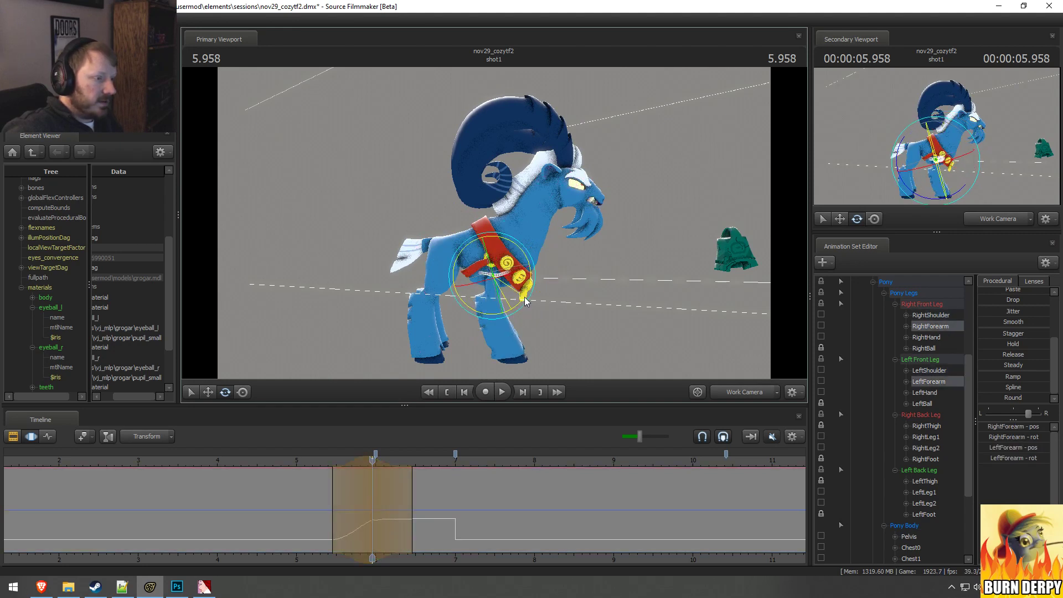
Step: Play the transition from about 5 seconds to check the tipped body and realigned front legs
{"action": "left_click", "coordinate": [300, 460]}
{"action": "key", "text": "space"}
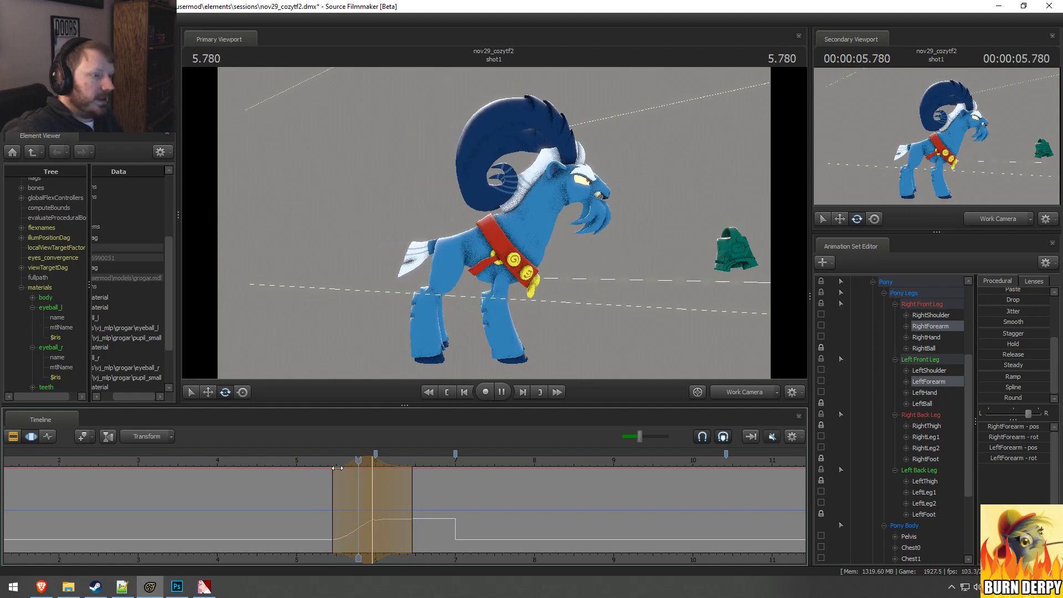
{"action": "key", "text": "space"}
{"action": "key", "text": "space"}
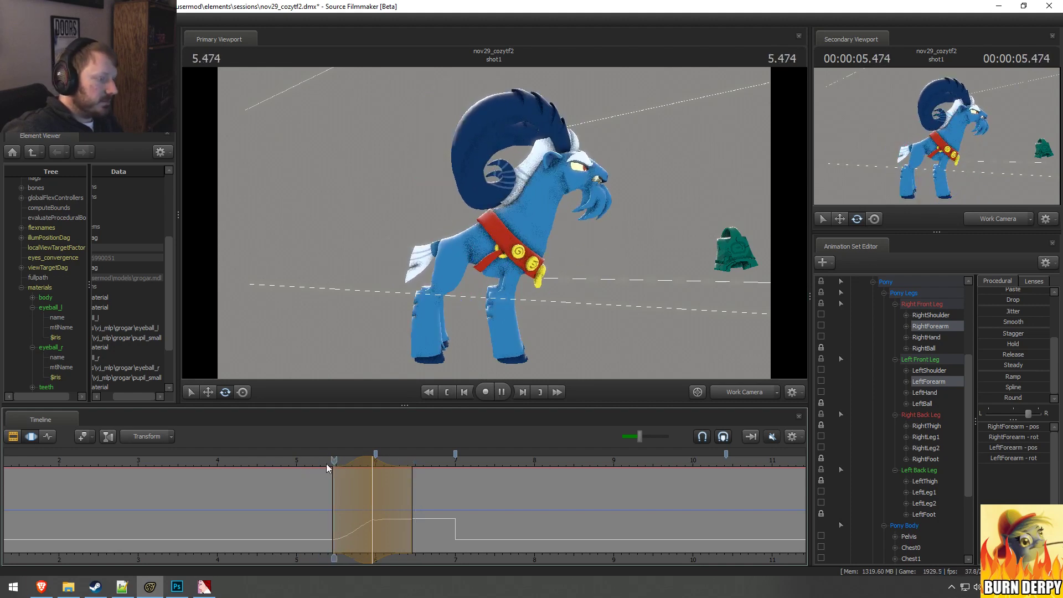
Step: Set a time selection centred on 5.708 seconds, falling off from about 5.2 to 6.4 seconds, and rotate Grogar's Head slightly upward
{"action": "left_click_drag", "start_coordinate": [317, 476], "coordinate": [405, 488]}
{"action": "scroll", "coordinate": [353, 489], "scroll_direction": "up", "scroll_amount": 1}
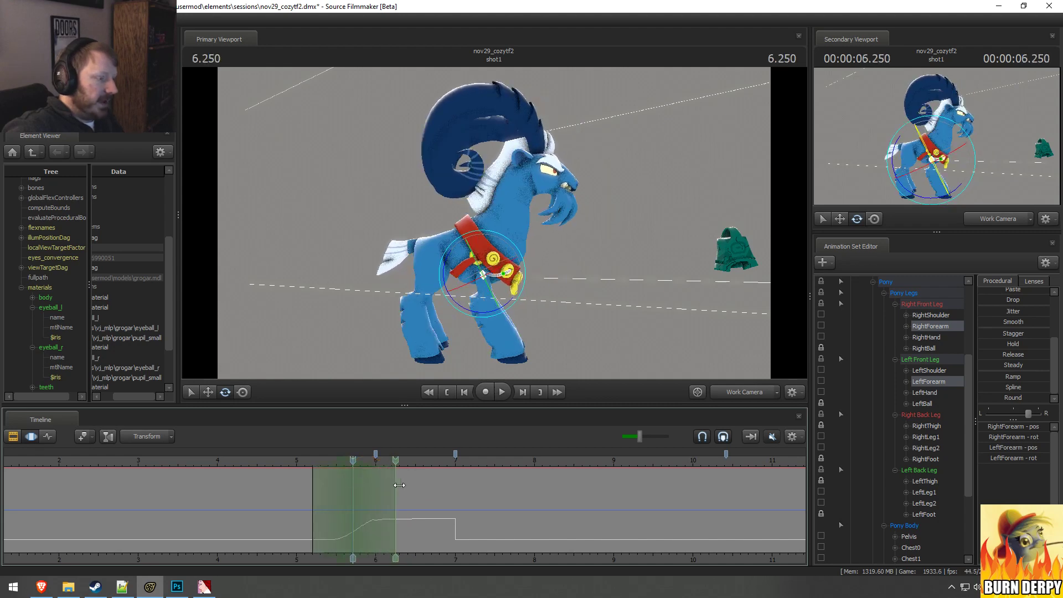
{"action": "left_click", "coordinate": [564, 186], "text": "ctrl"}
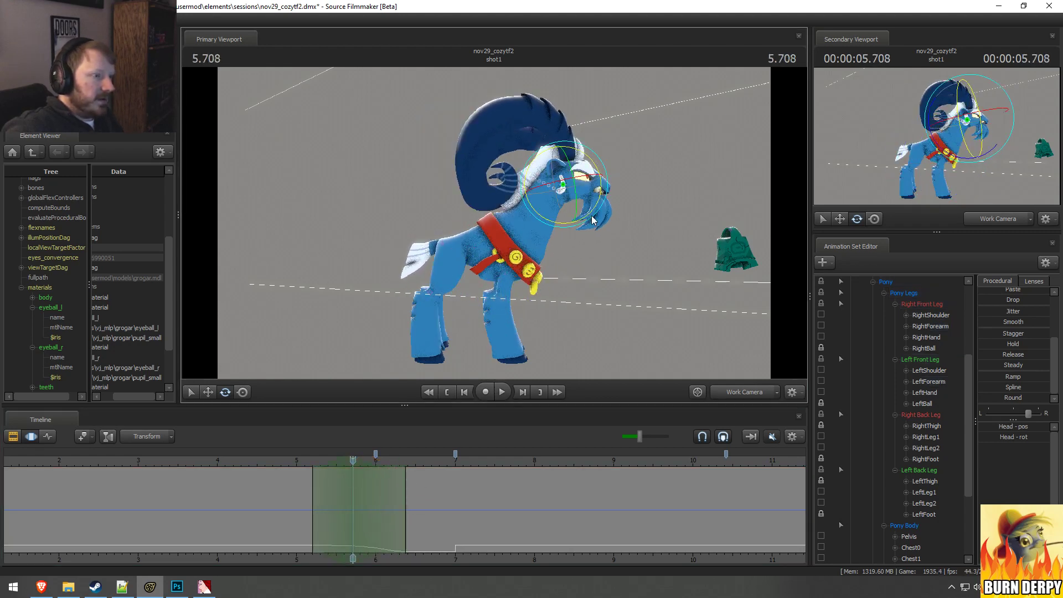
{"action": "left_click_drag", "start_coordinate": [528, 201], "coordinate": [447, 331]}
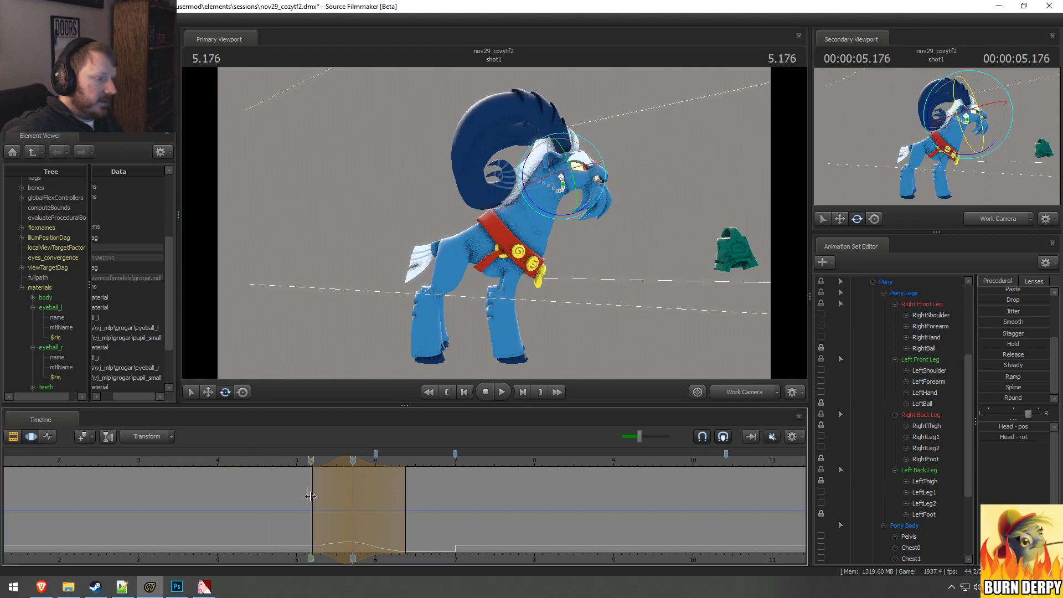
Step: Rotate Grogar's Head downward with a time selection centred on 6.166 seconds and about half a second of falloff, and play the result
{"action": "left_click_drag", "start_coordinate": [389, 509], "coordinate": [387, 509], "text": "shift"}
{"action": "scroll", "coordinate": [388, 509], "scroll_direction": "up", "scroll_amount": 5}
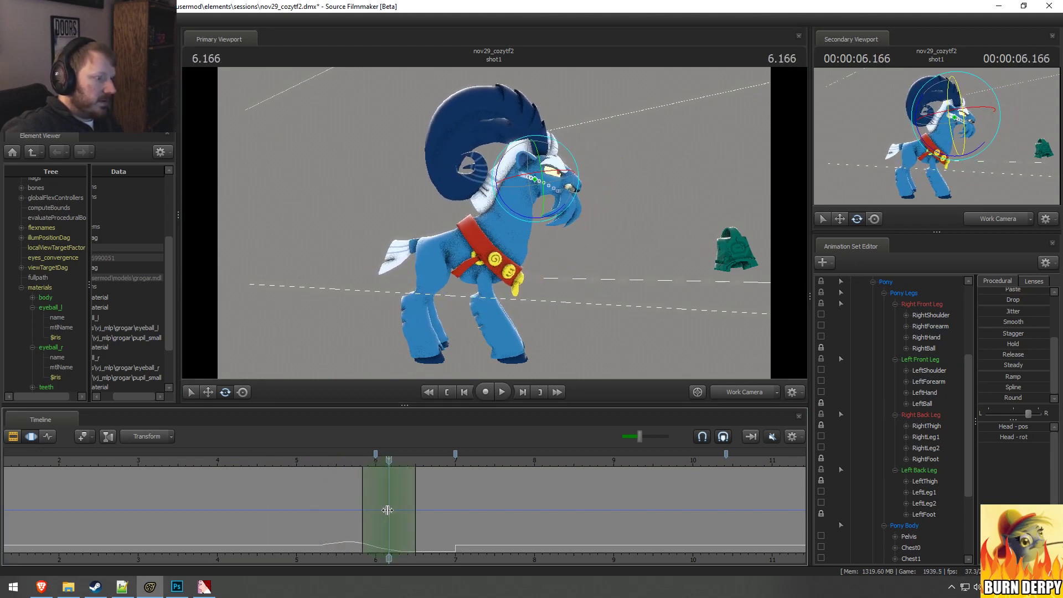
{"action": "left_click_drag", "start_coordinate": [549, 216], "coordinate": [545, 218]}
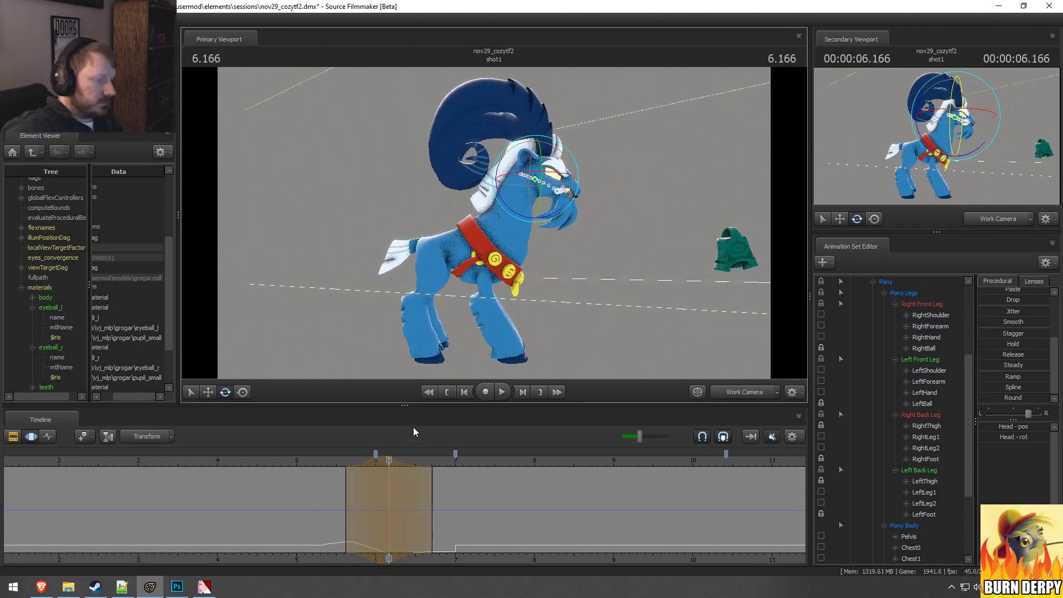
{"action": "key", "text": "space"}
{"action": "key", "text": "space"}
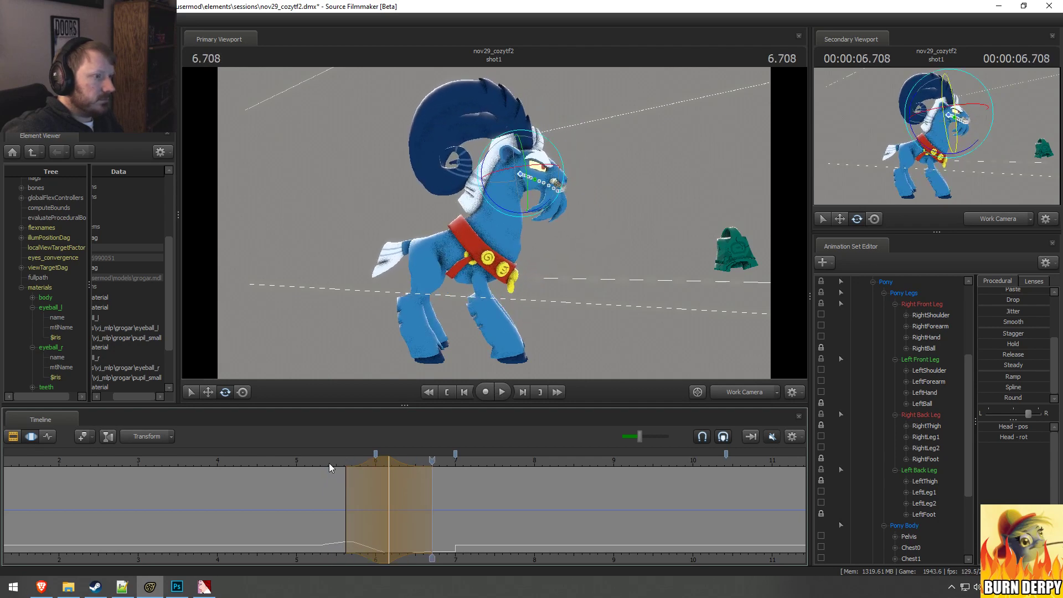
Step: Set a time selection around 5.666 seconds with a short hold and falloff, and select Grogar's Upper Face controls
{"action": "left_click_drag", "start_coordinate": [377, 470], "coordinate": [363, 531]}
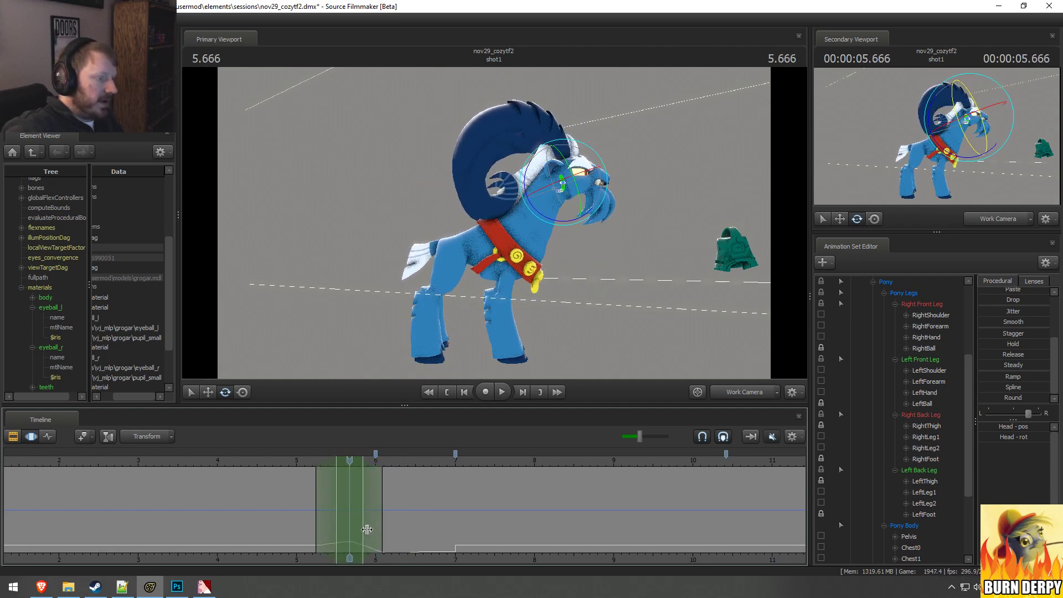
{"action": "scroll", "coordinate": [886, 344], "scroll_direction": "up", "scroll_amount": 4}
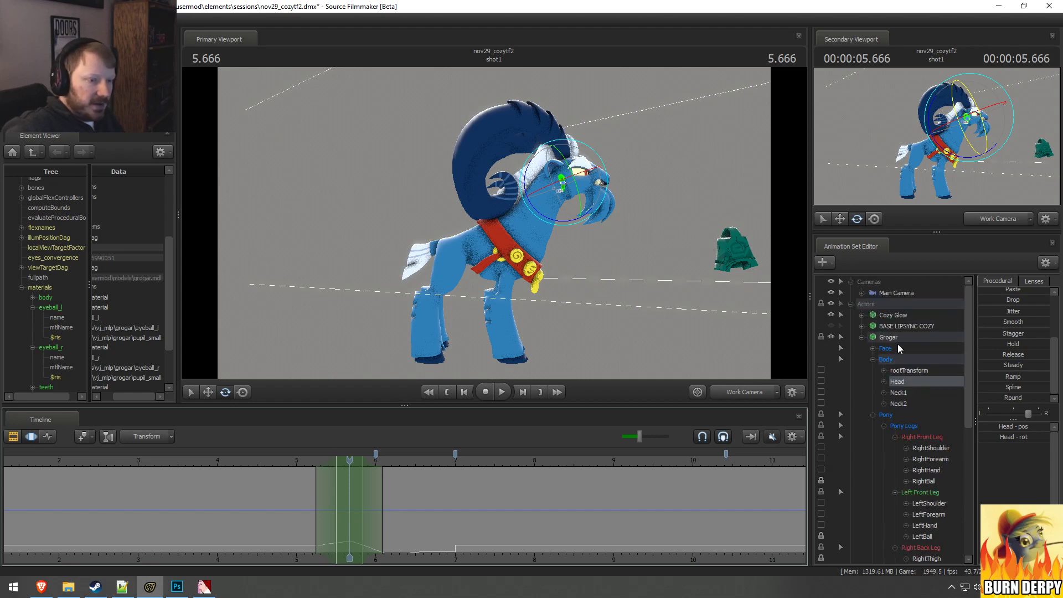
{"action": "left_click", "coordinate": [873, 348]}
{"action": "left_click", "coordinate": [898, 371]}
{"action": "left_click", "coordinate": [902, 459]}
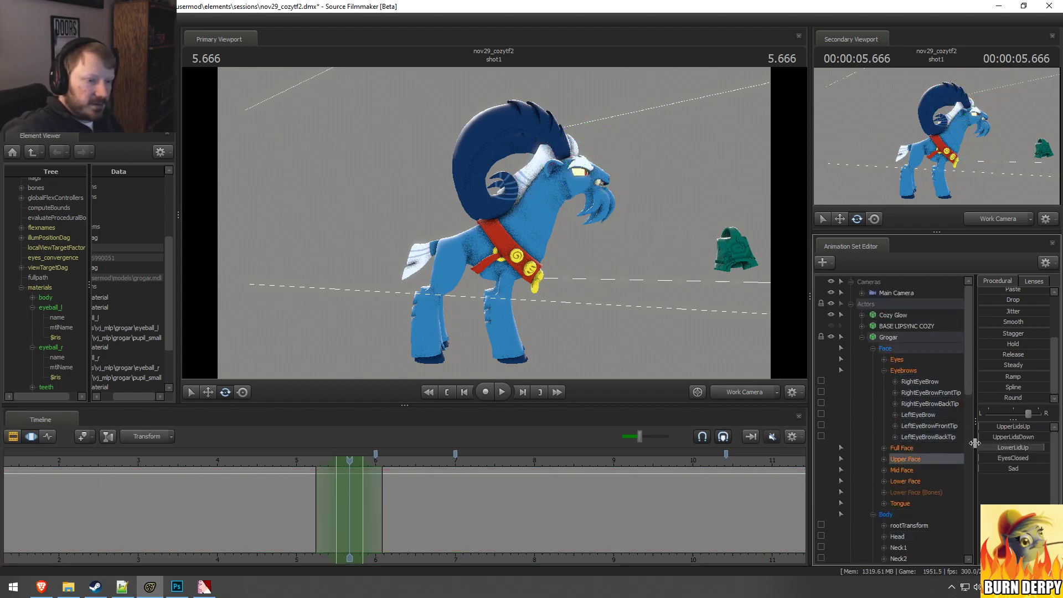
{"action": "scroll", "coordinate": [997, 312], "scroll_direction": "up", "scroll_amount": 3}
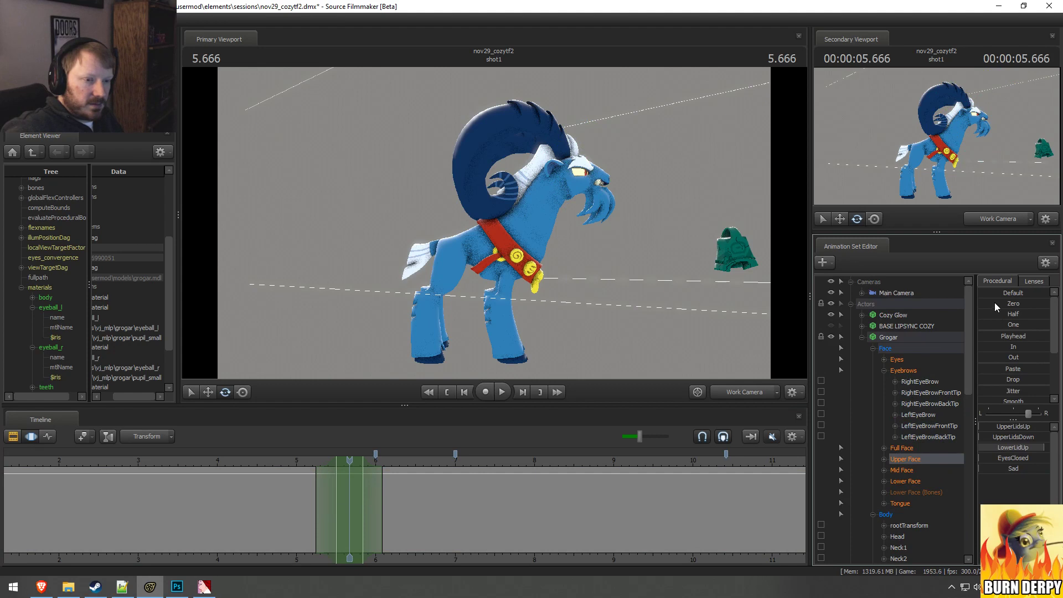
{"action": "left_click", "coordinate": [994, 303]}
{"action": "key", "text": "ctrl+z"}
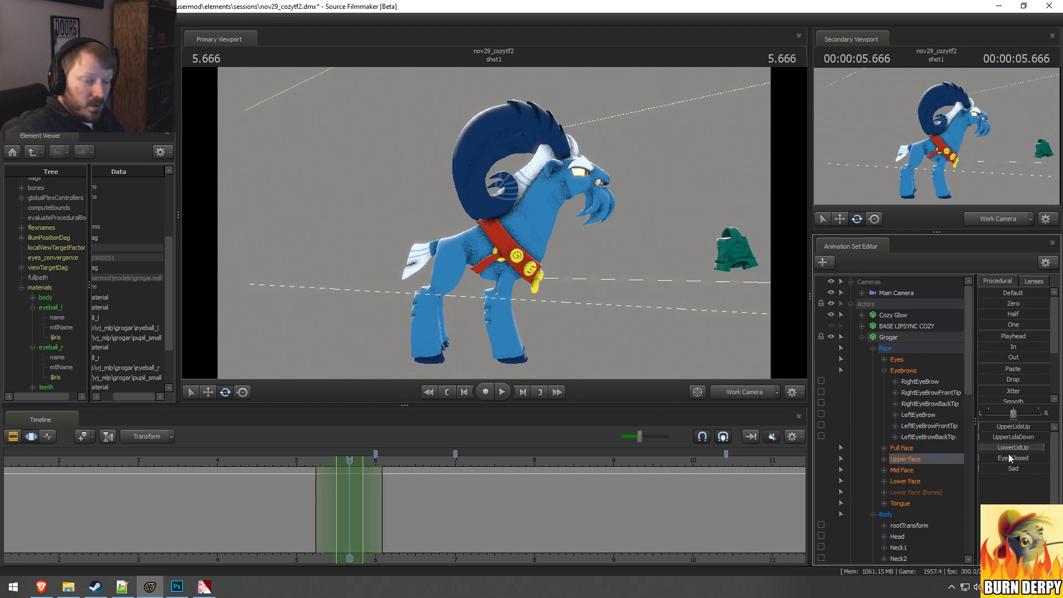
{"action": "left_click", "coordinate": [994, 304]}
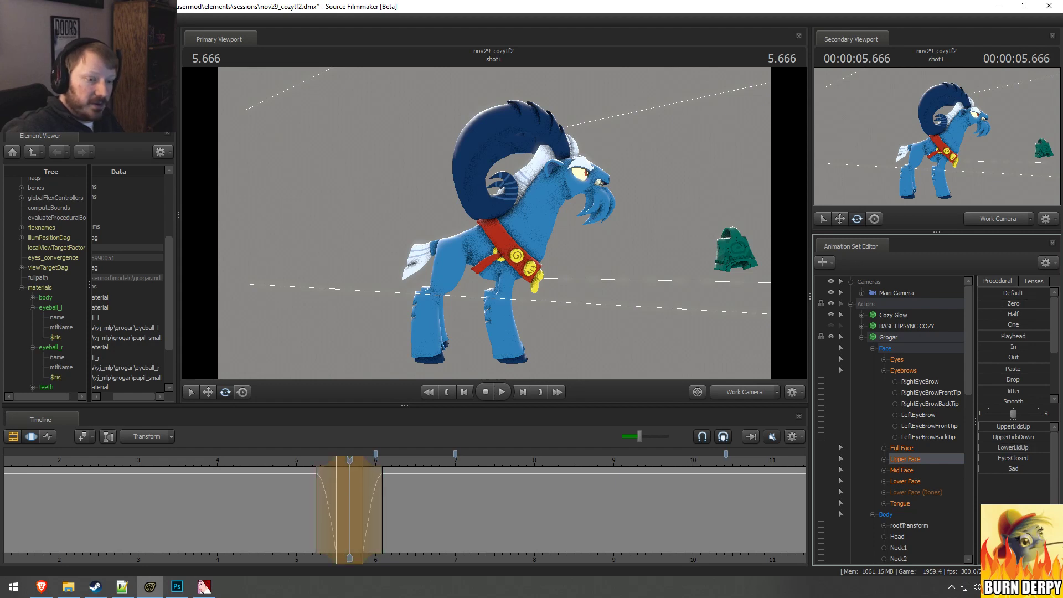
{"action": "key", "text": "ctrl+z"}
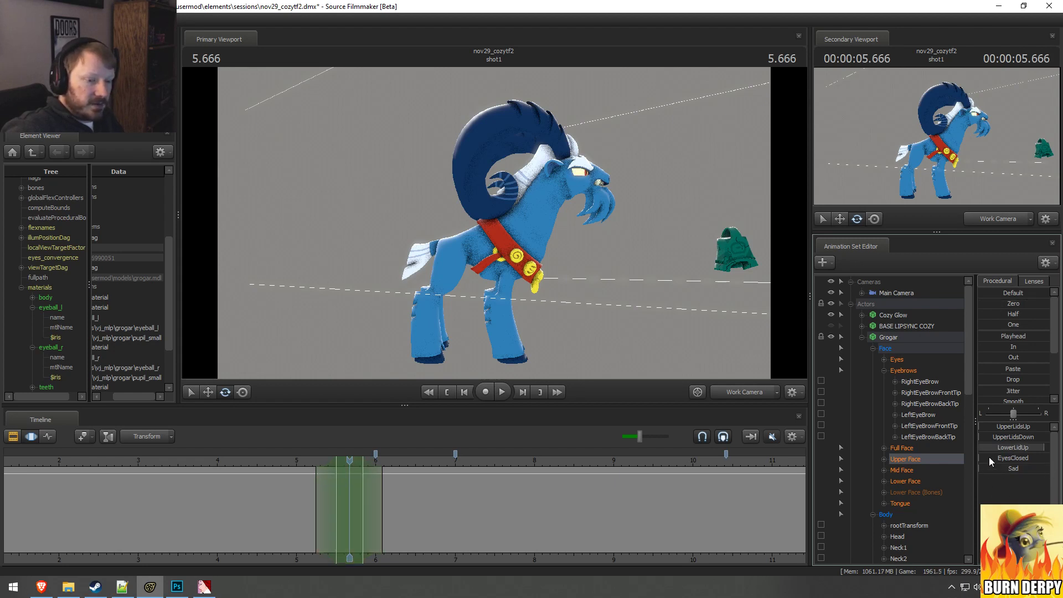
Step: Close Grogar's eyes around 5.666 seconds by lowering LowerLidUp to zero and raising EyesClosed to maximum, and play the blink
{"action": "left_click_drag", "start_coordinate": [990, 447], "coordinate": [936, 448]}
{"action": "left_click_drag", "start_coordinate": [1001, 457], "coordinate": [1052, 457]}
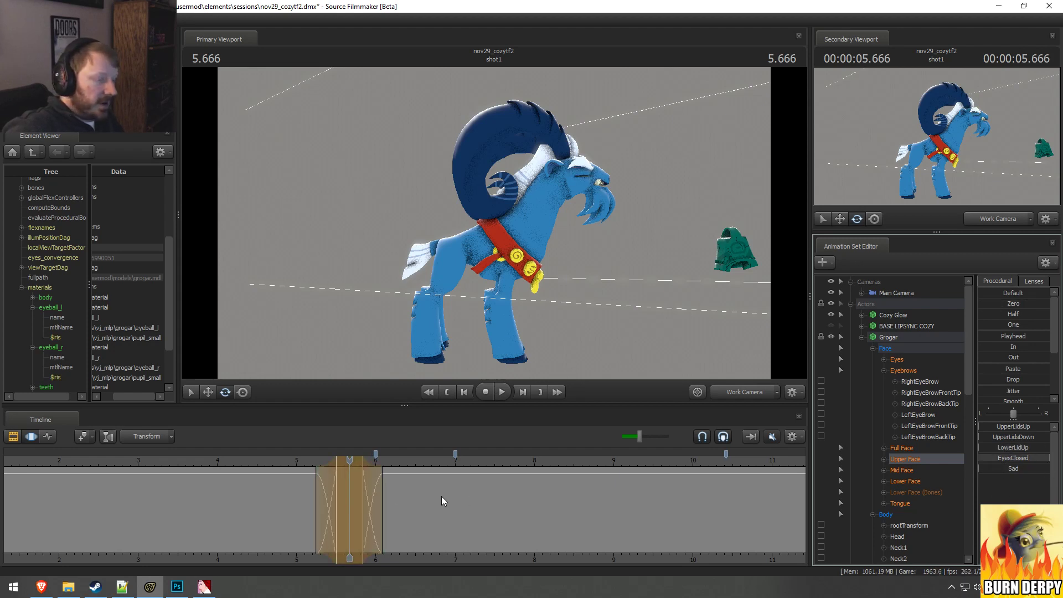
{"action": "left_click", "coordinate": [305, 465]}
{"action": "key", "text": "space"}
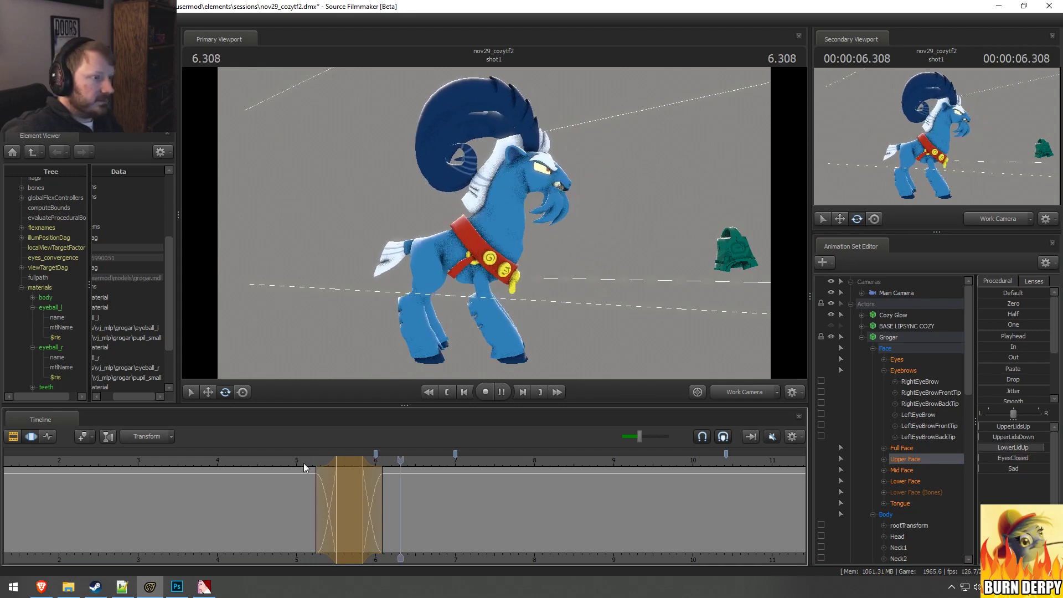
Step: Extend the hold of Grogar's blink to about 6.1 seconds and replay it
{"action": "key", "text": "space"}
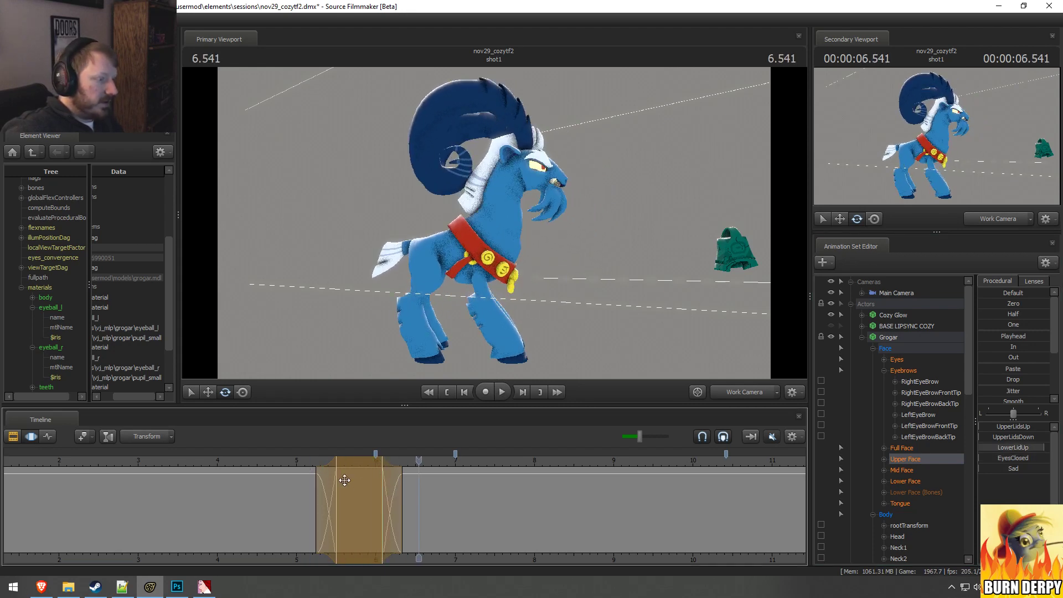
{"action": "left_click", "coordinate": [313, 462]}
{"action": "key", "text": "space"}
{"action": "key", "text": "space"}
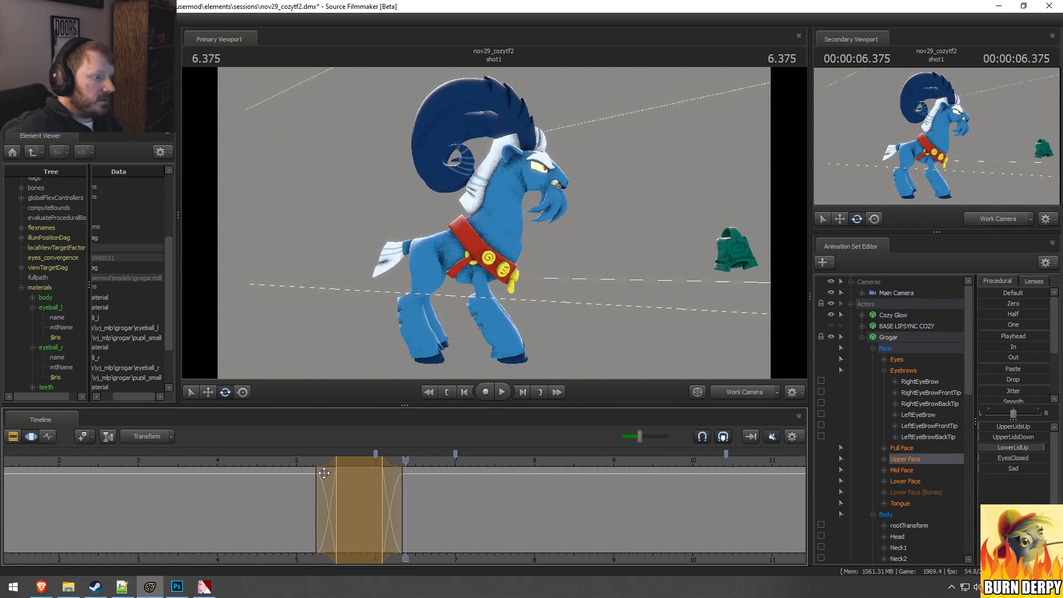
Step: Delay the start of the blink's hold to about 5.7 seconds and replay the transition
{"action": "scroll", "coordinate": [327, 477], "scroll_direction": "up", "scroll_amount": 2, "text": "shift"}
{"action": "left_click_drag", "start_coordinate": [325, 479], "coordinate": [339, 481]}
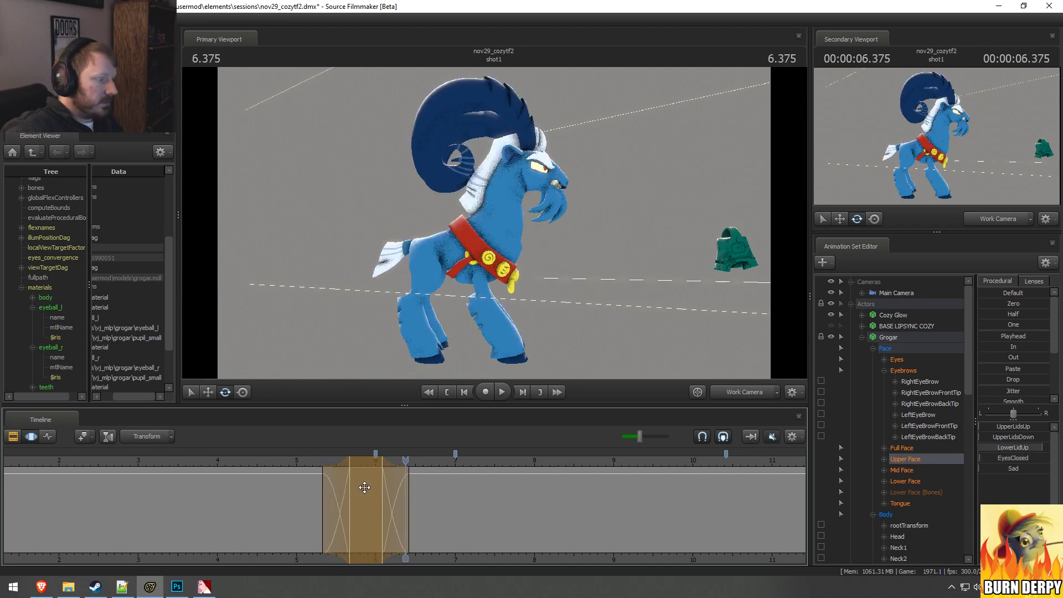
{"action": "left_click", "coordinate": [315, 460]}
{"action": "key", "text": "space"}
{"action": "key", "text": "space"}
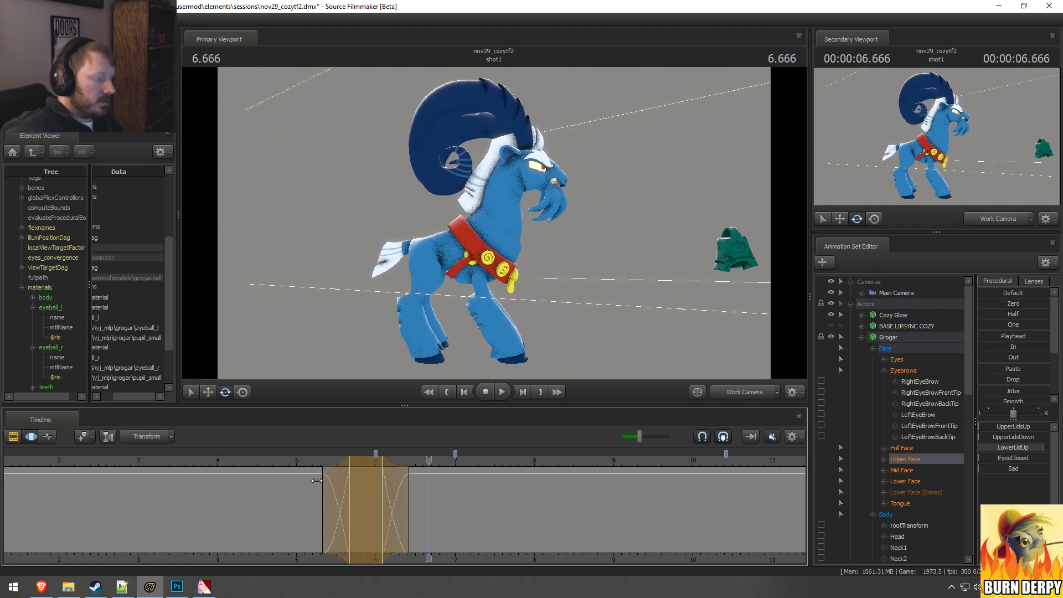
{"action": "left_click", "coordinate": [244, 461]}
{"action": "key", "text": "space"}
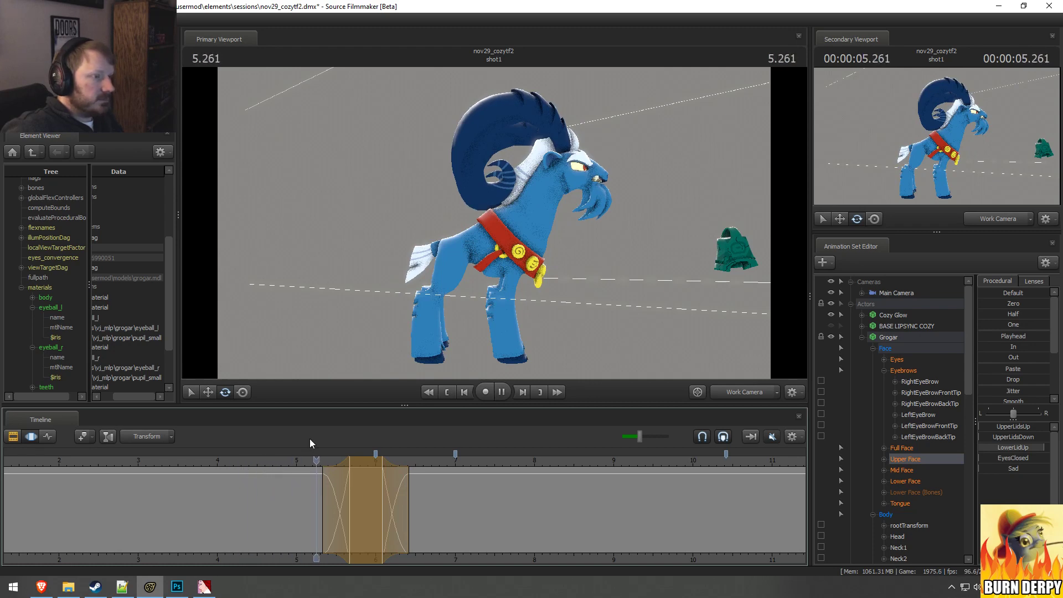
{"action": "key", "text": "space"}
Step: Select all of Grogar's controls, compress the transition's motion so it starts at about 5.5 seconds, and play it
{"action": "left_click", "coordinate": [901, 340]}
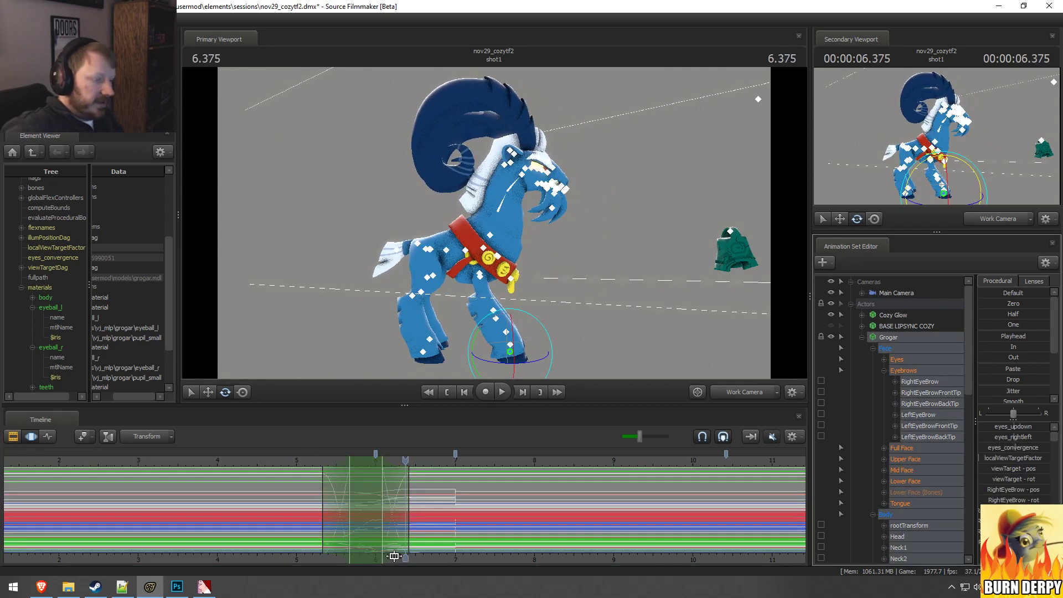
{"action": "mouse_move", "coordinate": [320, 502]}
{"action": "left_mouse_down", "text": "shift"}
{"action": "mouse_move", "coordinate": [416, 501]}
{"action": "mouse_move", "coordinate": [336, 498]}
{"action": "left_mouse_up", "text": "shift"}
{"action": "key", "text": "space"}
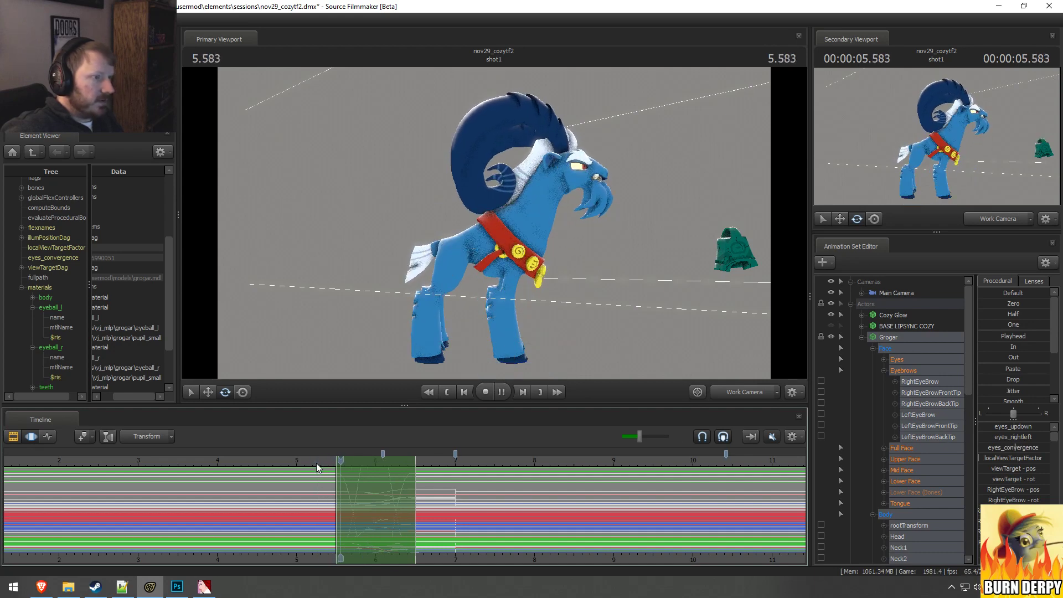
{"action": "key", "text": "space"}
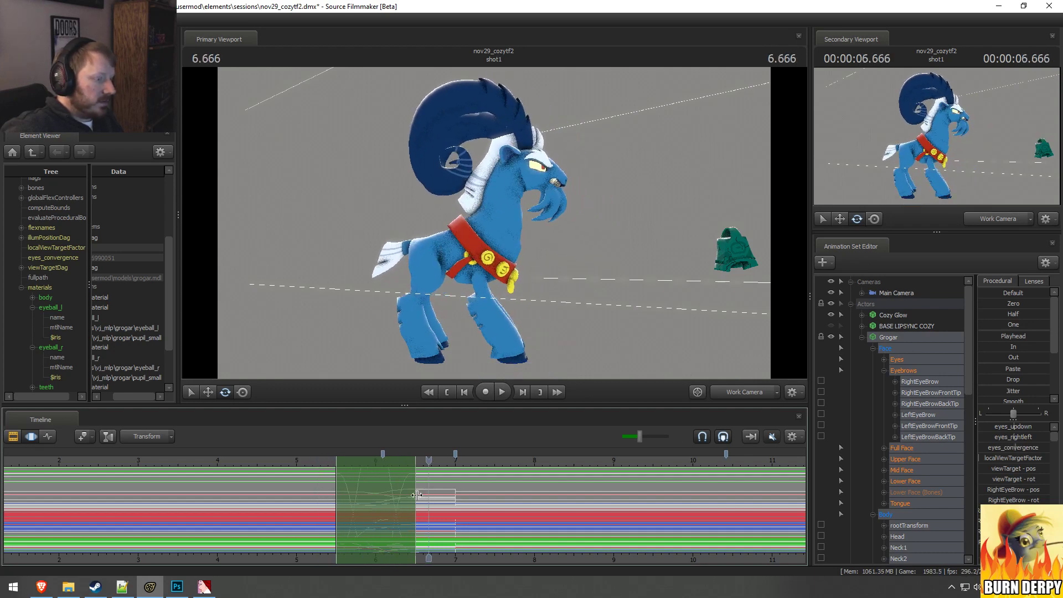
Step: Compress the selected motion so the transition ends at about 6.2 seconds, and play it
{"action": "left_click_drag", "start_coordinate": [416, 495], "coordinate": [392, 495]}
{"action": "key", "text": "space"}
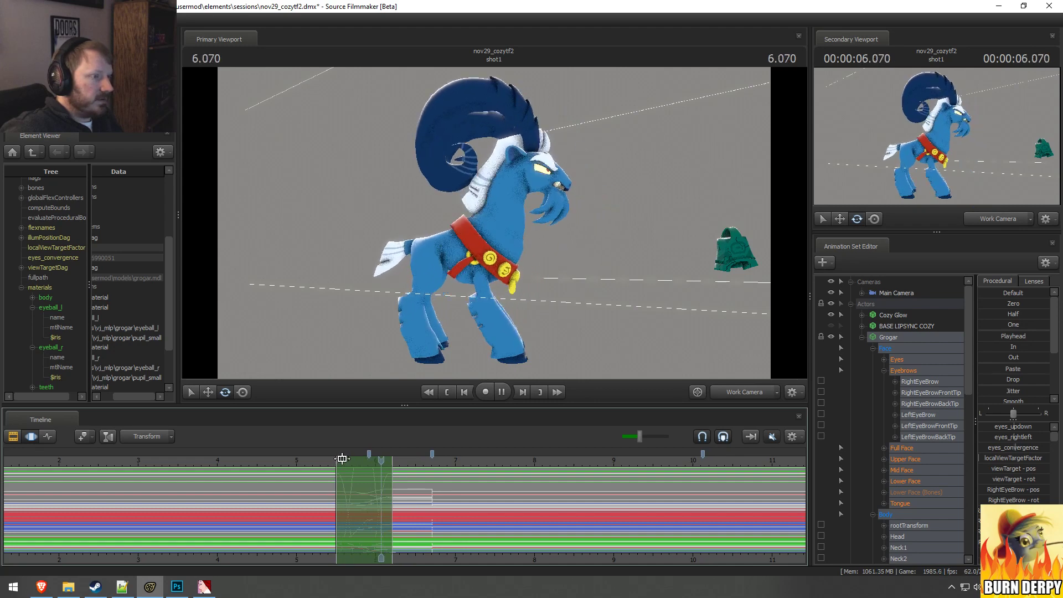
{"action": "key", "text": "space"}
Step: Play the shortened transition repeatedly while viewing Grogar from more frontal and raised angles
{"action": "left_click", "coordinate": [334, 458]}
{"action": "mouse_move", "coordinate": [515, 238]}
{"action": "left_mouse_down", "text": "alt"}
{"action": "mouse_move", "coordinate": [450, 236]}
{"action": "mouse_move", "coordinate": [506, 235]}
{"action": "left_mouse_up", "text": "alt"}
{"action": "key", "text": "space"}
{"action": "key", "text": "space"}
{"action": "left_click", "coordinate": [317, 458]}
{"action": "key", "text": "space"}
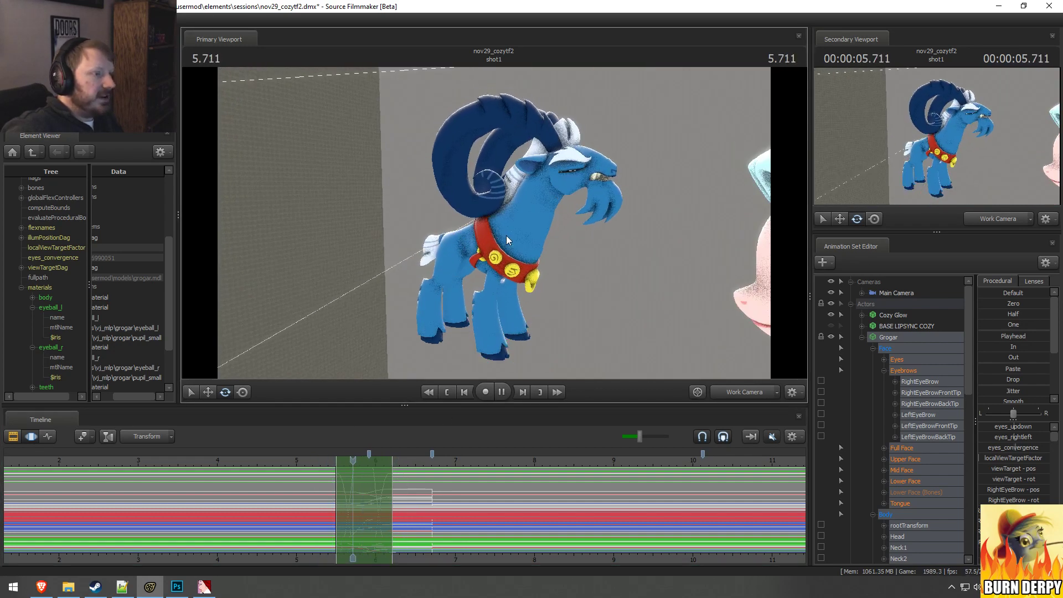
{"action": "key", "text": "space"}
{"action": "left_click", "coordinate": [327, 459]}
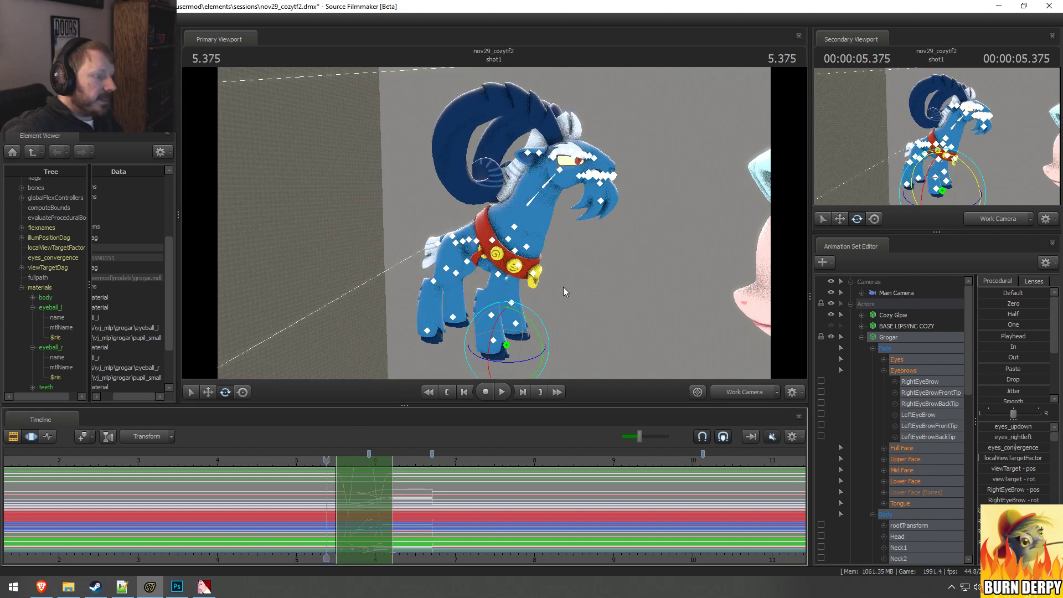
{"action": "left_click_drag", "start_coordinate": [563, 287], "coordinate": [510, 223], "text": "alt"}
{"action": "key", "text": "space"}
Step: Replay the shortened transition from about 5.3 seconds, viewing Grogar from the side to examine its timing
{"action": "key", "text": "space"}
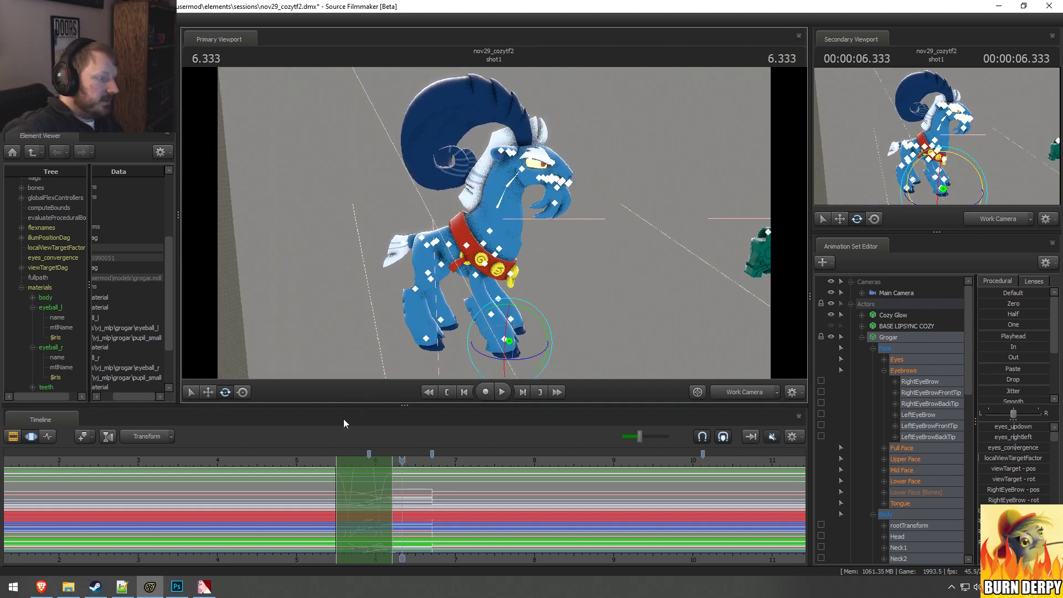
{"action": "left_click", "coordinate": [320, 458]}
{"action": "key", "text": "space"}
{"action": "left_click_drag", "start_coordinate": [497, 314], "coordinate": [495, 222], "text": "alt"}
{"action": "key", "text": "space"}
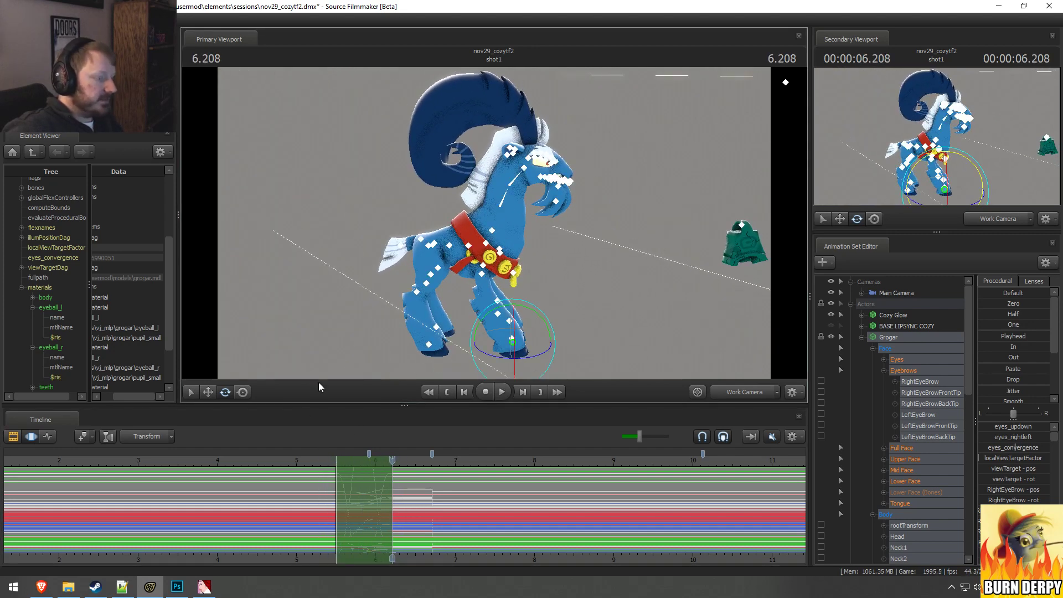
{"action": "left_click", "coordinate": [326, 460]}
{"action": "key", "text": "space"}
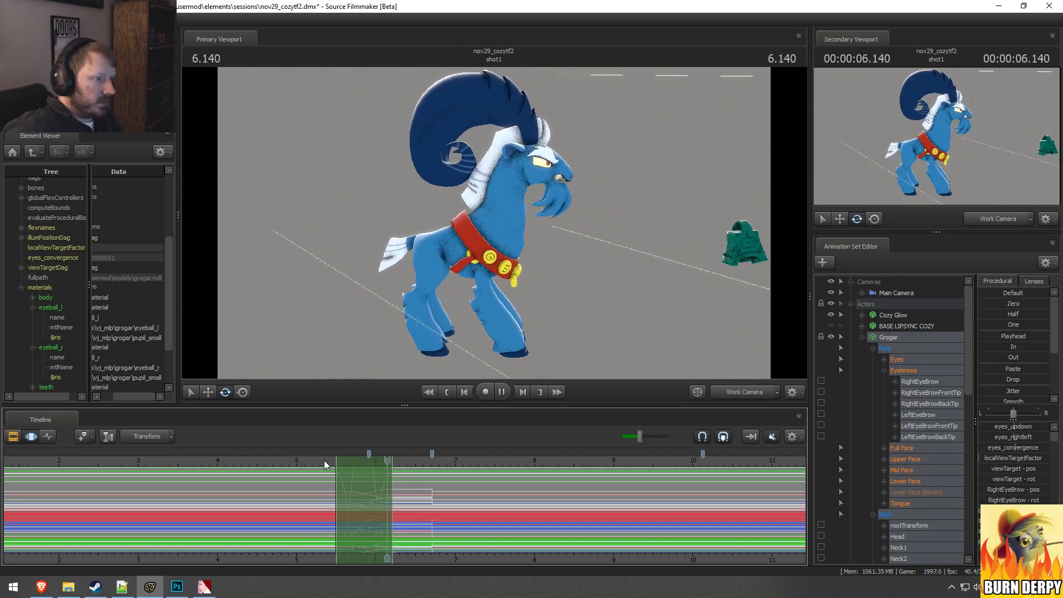
{"action": "key", "text": "space"}
{"action": "left_click", "coordinate": [323, 460]}
{"action": "key", "text": "space"}
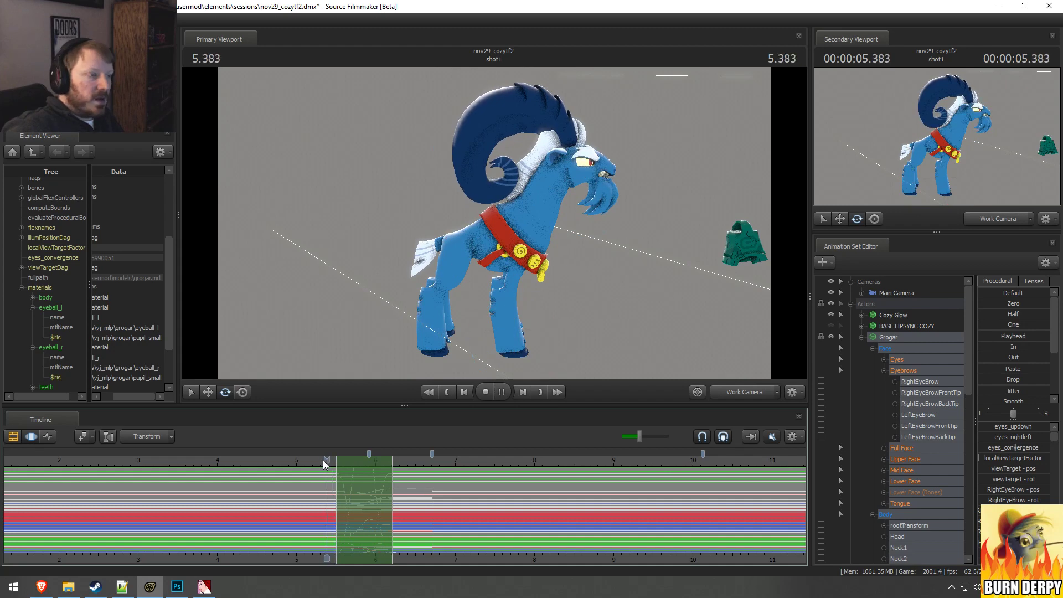
Step: Scrub back and forth from about 5.8 seconds to examine Grogar's poses within the transition
{"action": "key", "text": "shift"}
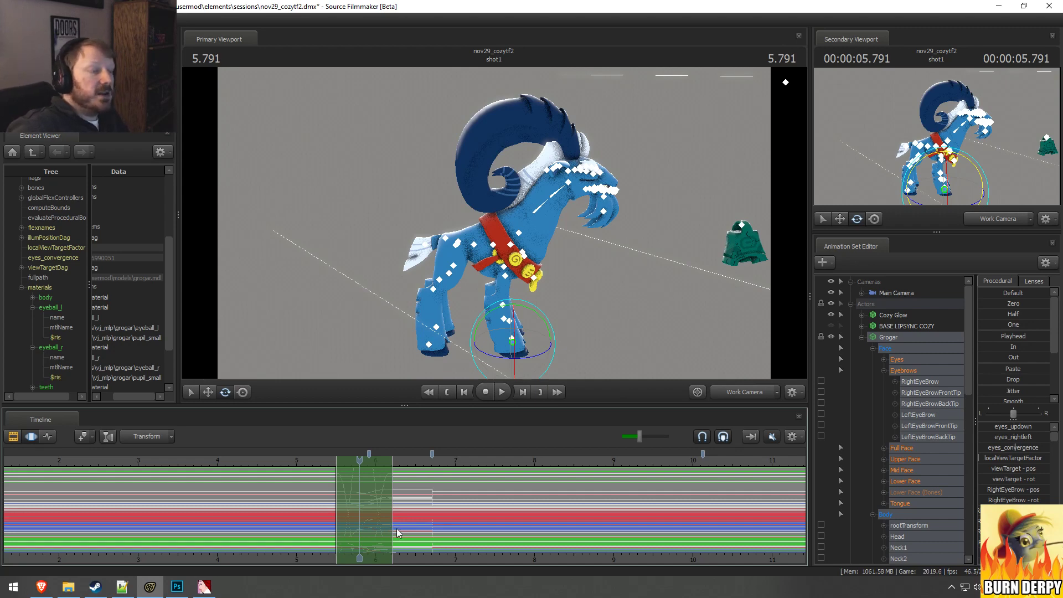
{"action": "key", "text": "shift"}
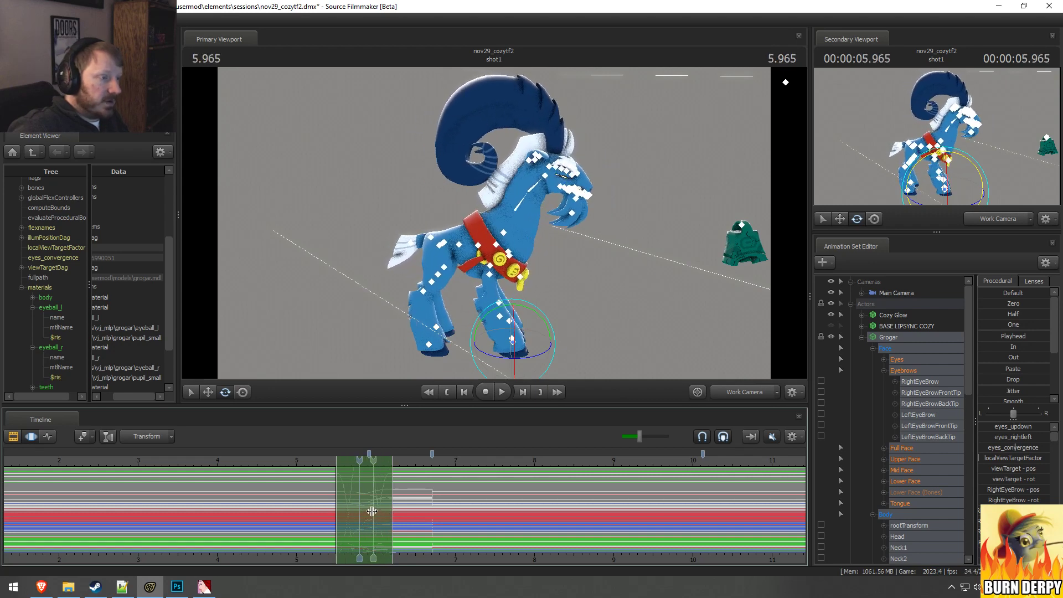
{"action": "left_click_drag", "start_coordinate": [391, 510], "coordinate": [360, 496]}
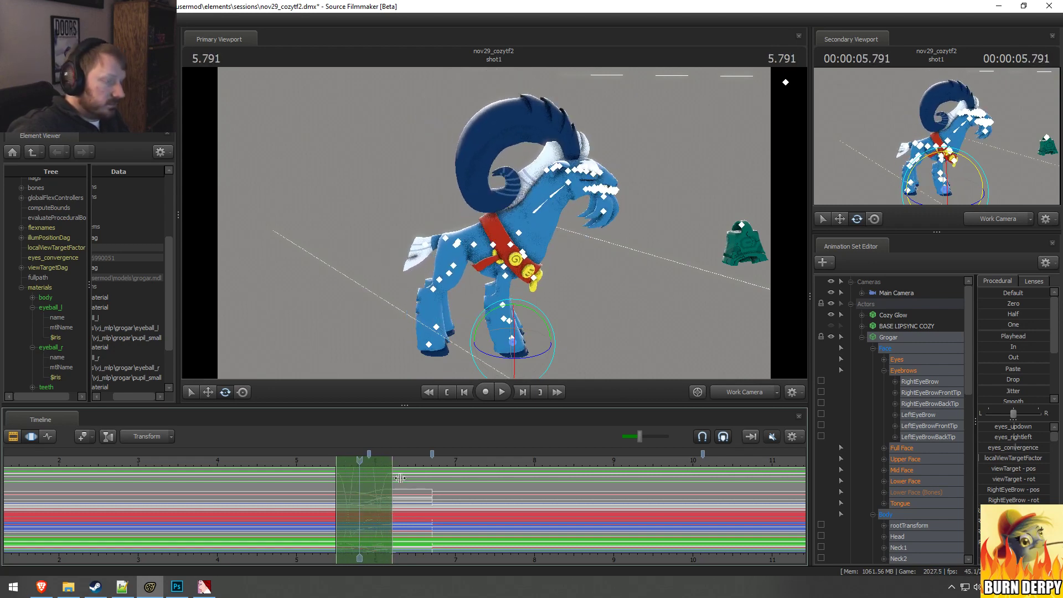
Step: Hold Grogar's leaning-back pose from 6.458 seconds across about 6.7 to 7.3 seconds, and replay the transition
{"action": "left_click_drag", "start_coordinate": [434, 492], "coordinate": [481, 497]}
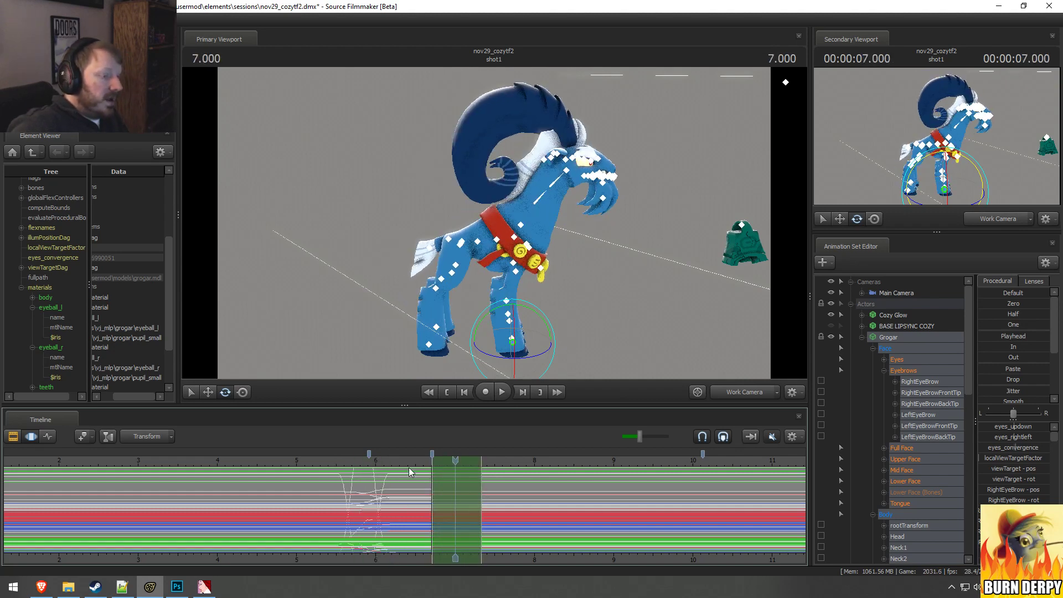
{"action": "left_click_drag", "start_coordinate": [357, 461], "coordinate": [406, 458]}
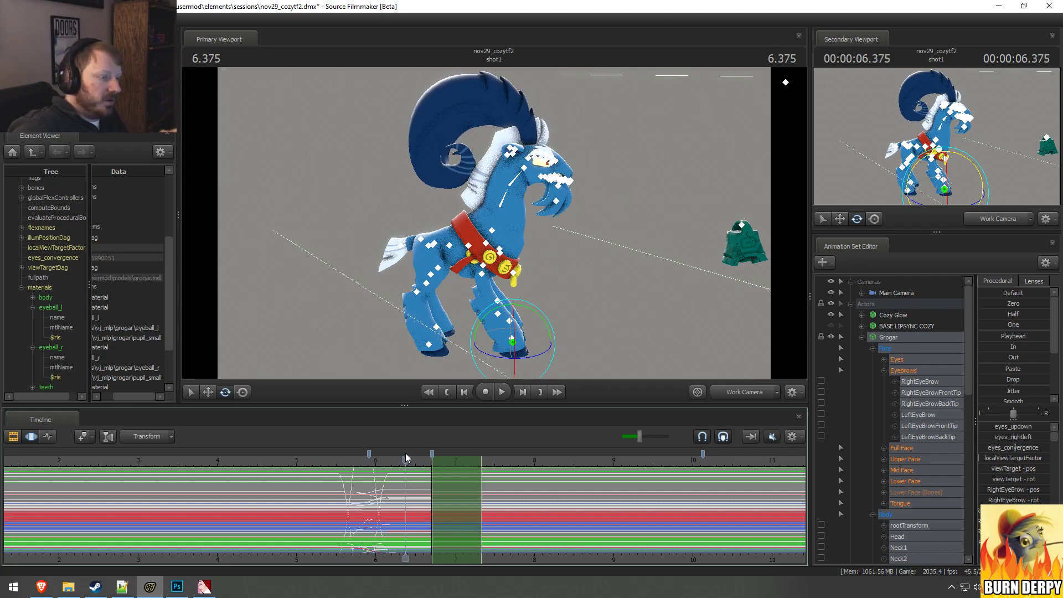
{"action": "left_click_drag", "start_coordinate": [408, 462], "coordinate": [412, 527]}
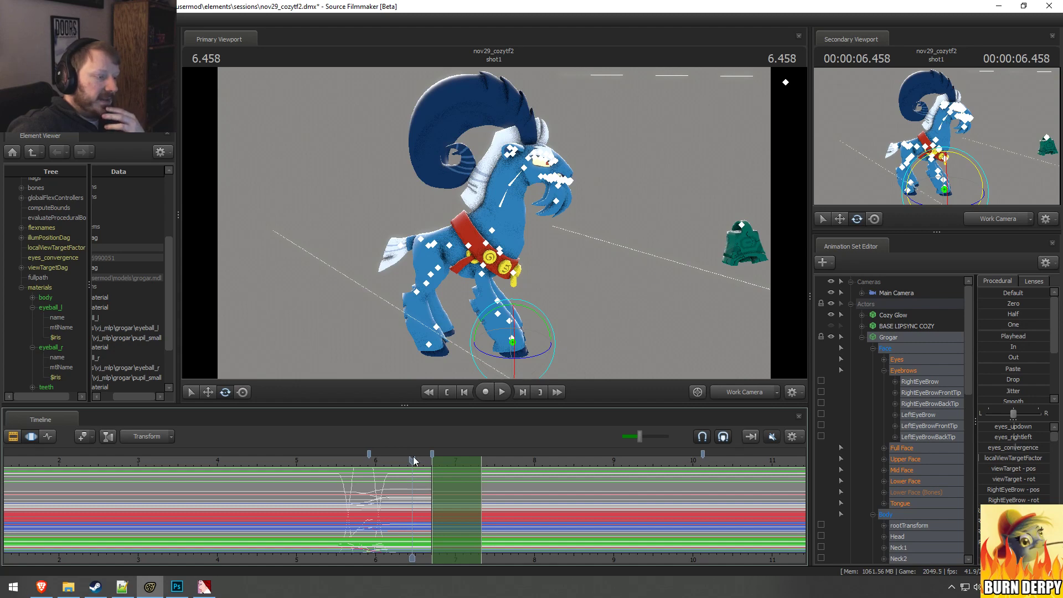
{"action": "left_click", "coordinate": [986, 338]}
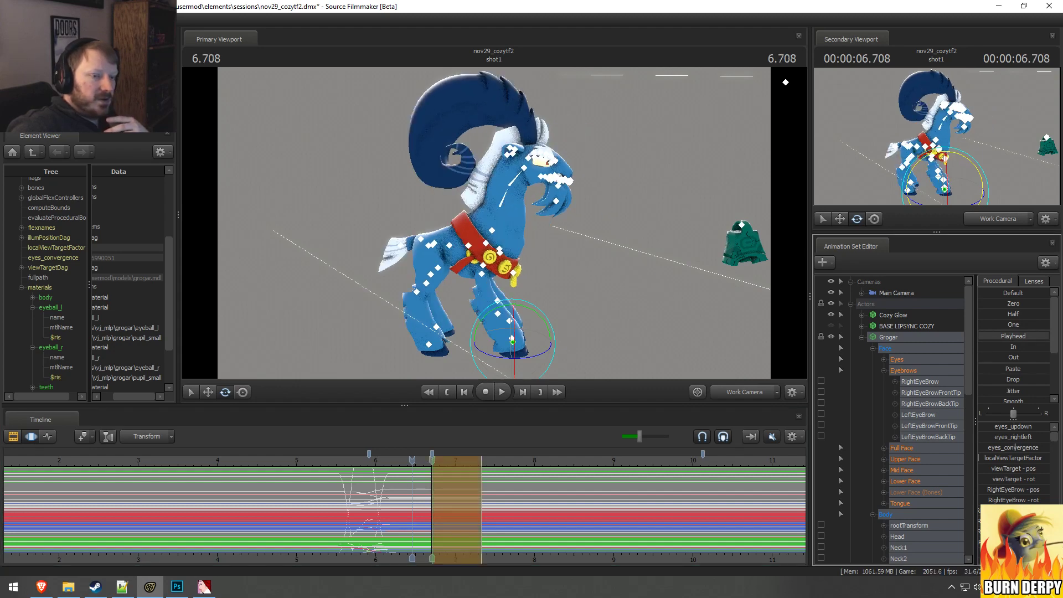
{"action": "left_click_drag", "start_coordinate": [986, 337], "coordinate": [1049, 338]}
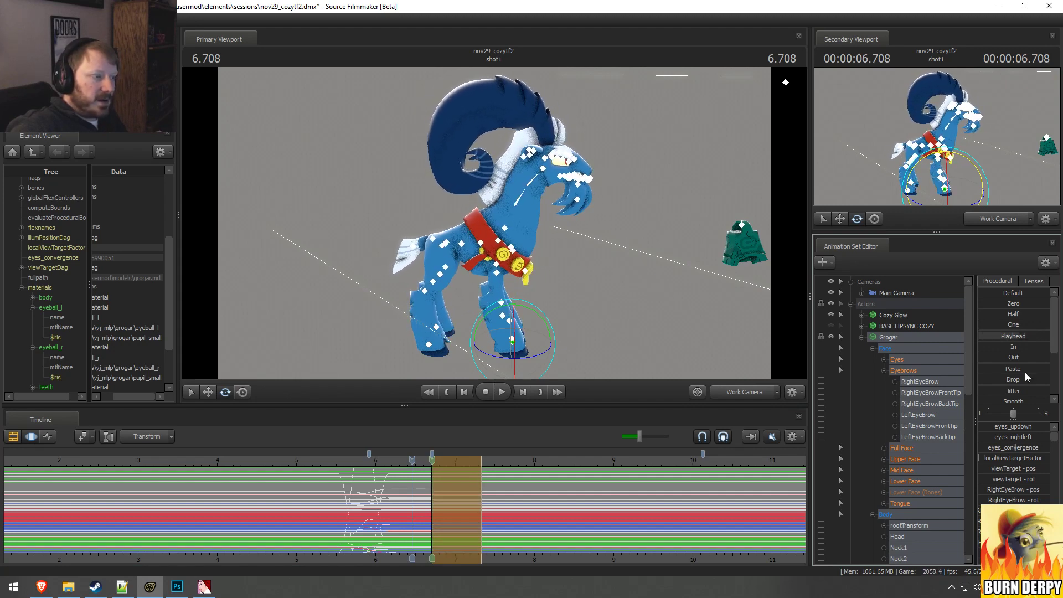
{"action": "left_click", "coordinate": [385, 459]}
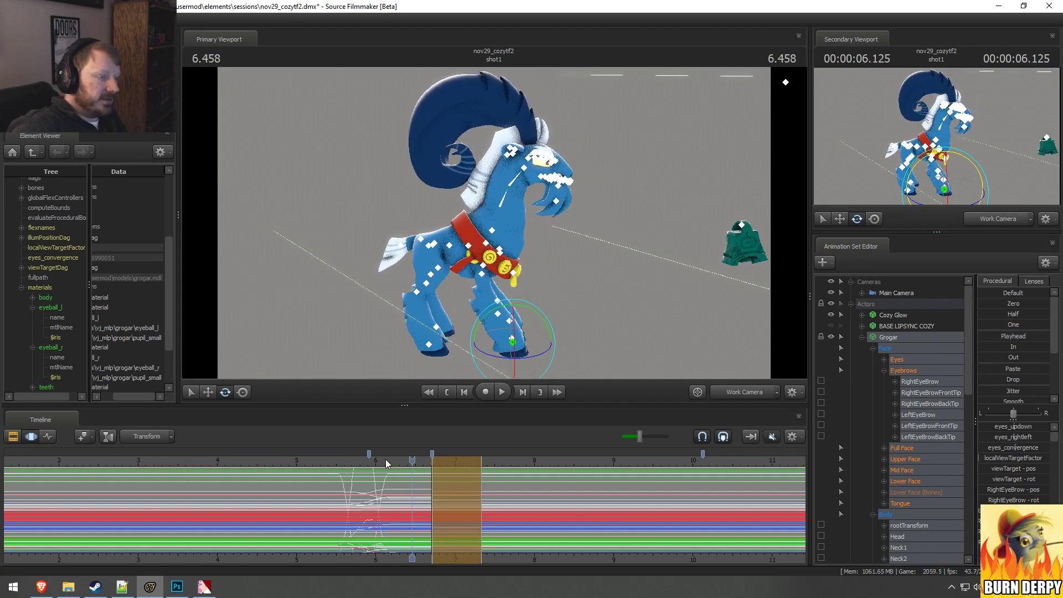
{"action": "key", "text": "space"}
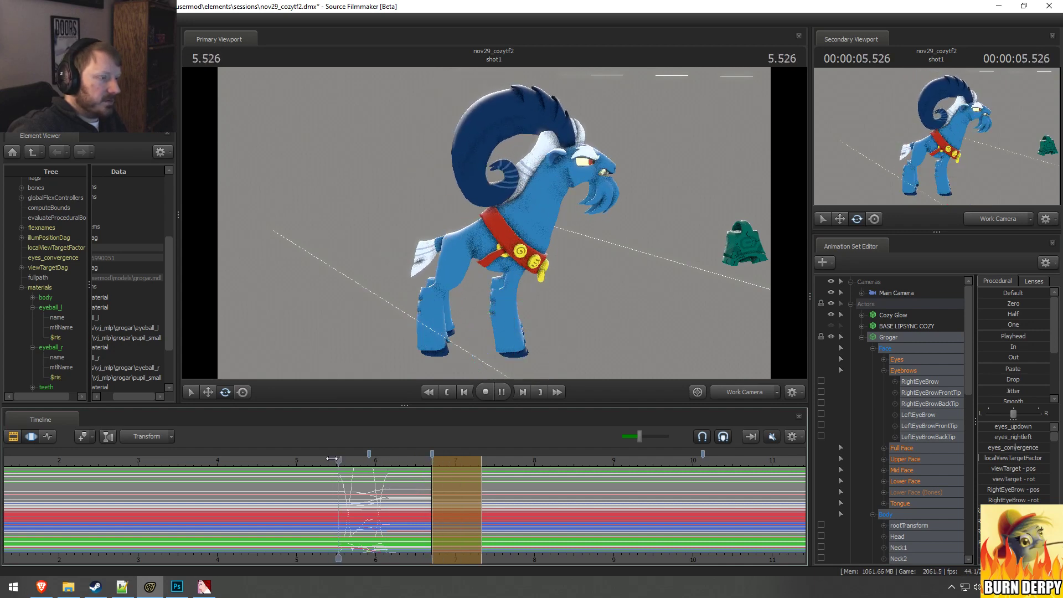
{"action": "key", "text": "space"}
{"action": "left_click", "coordinate": [385, 487]}
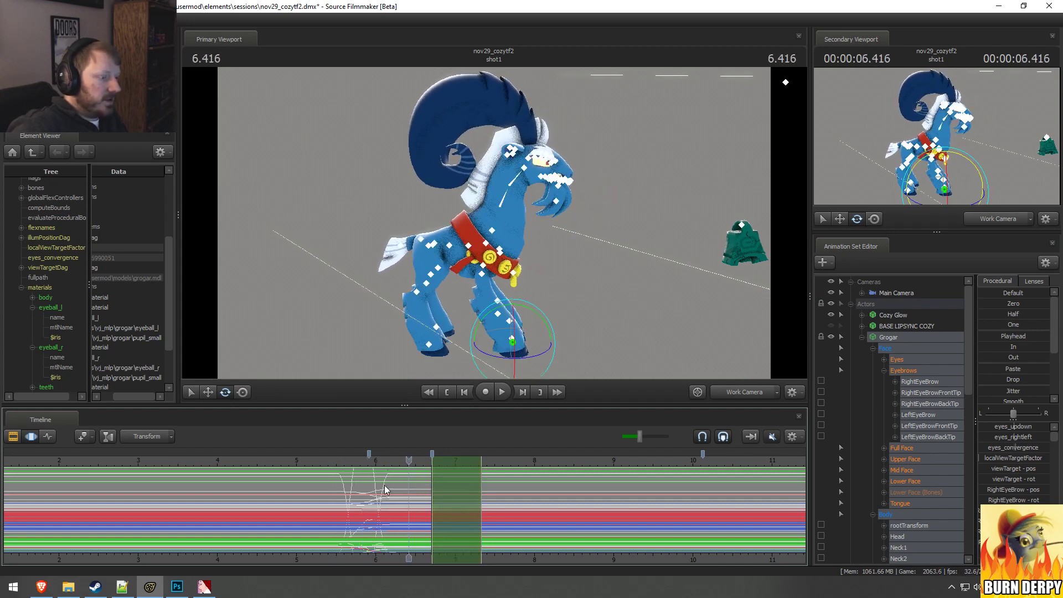
Step: Select about 6.6 to 7.3 seconds with a falloff starting near 6.1, and blend Grogar slightly toward his pose at 7.583 seconds
{"action": "key", "text": "shift"}
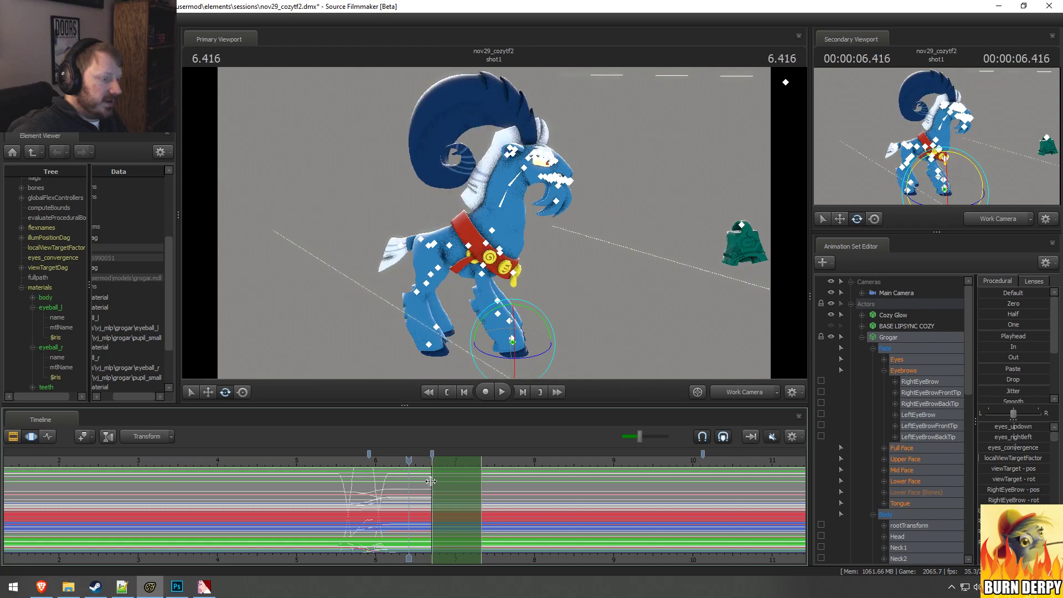
{"action": "left_click_drag", "start_coordinate": [434, 482], "coordinate": [481, 486]}
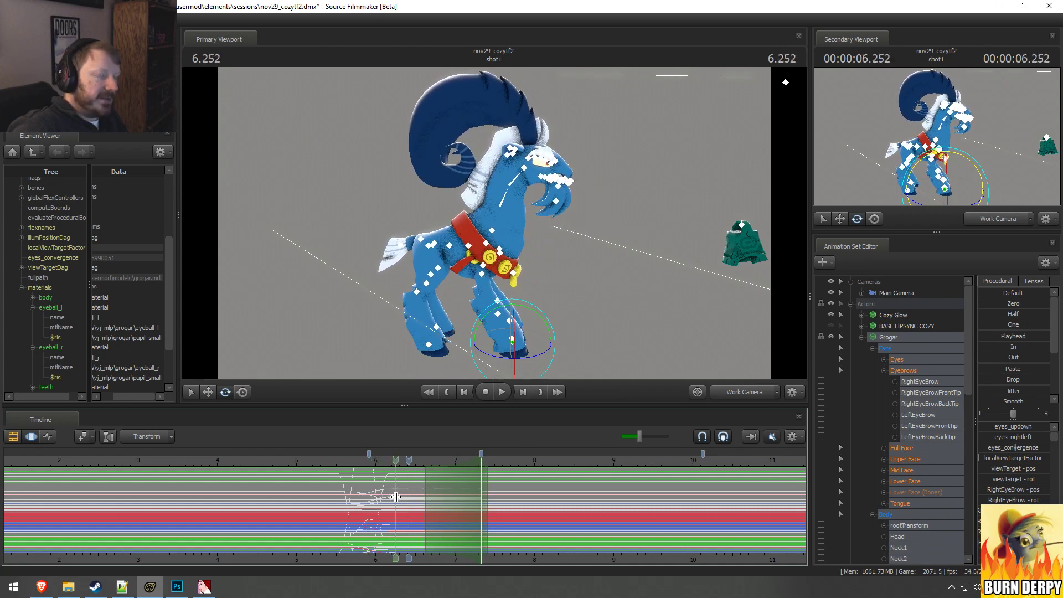
{"action": "left_click_drag", "start_coordinate": [418, 498], "coordinate": [480, 516]}
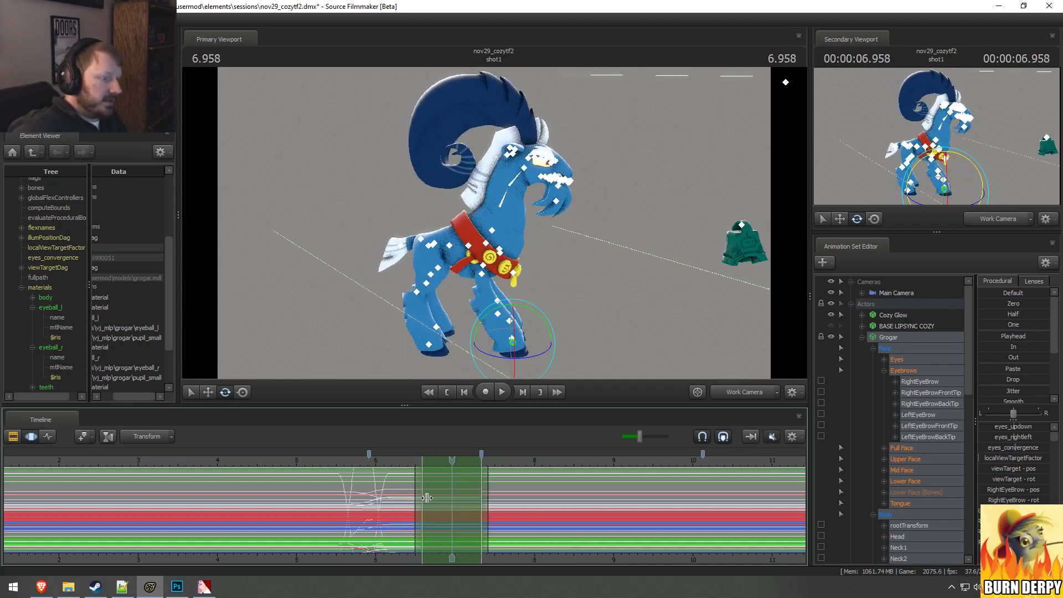
{"action": "left_click_drag", "start_coordinate": [418, 494], "coordinate": [382, 490]}
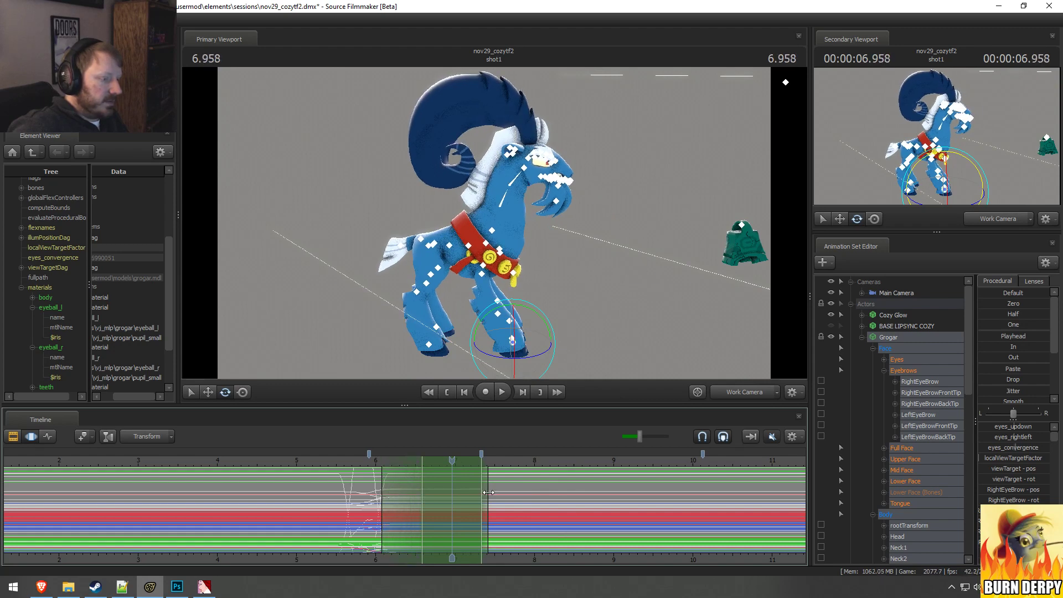
{"action": "left_click_drag", "start_coordinate": [452, 460], "coordinate": [500, 490]}
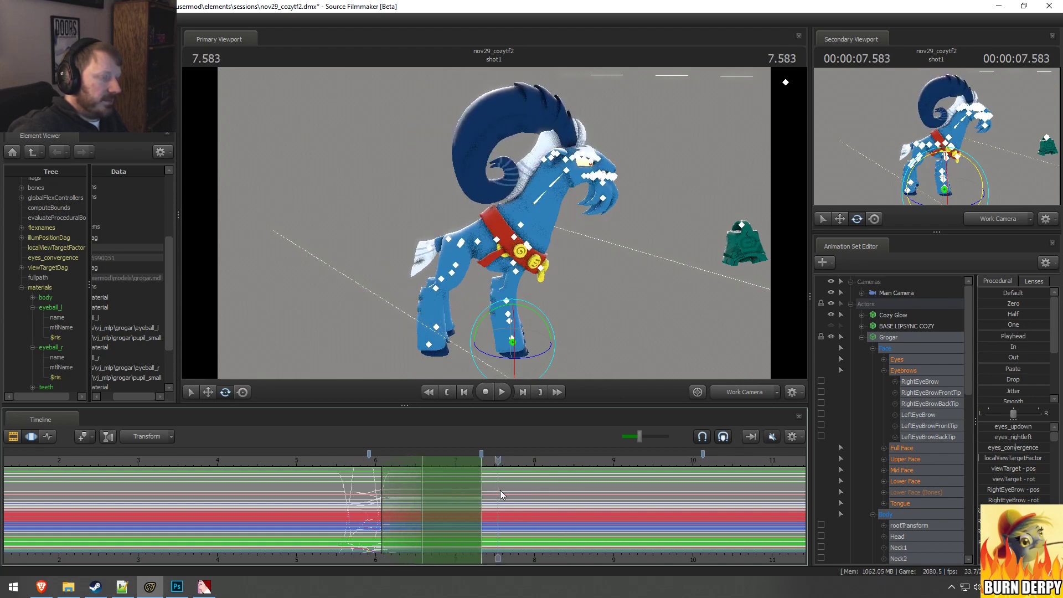
{"action": "left_click", "coordinate": [1001, 334]}
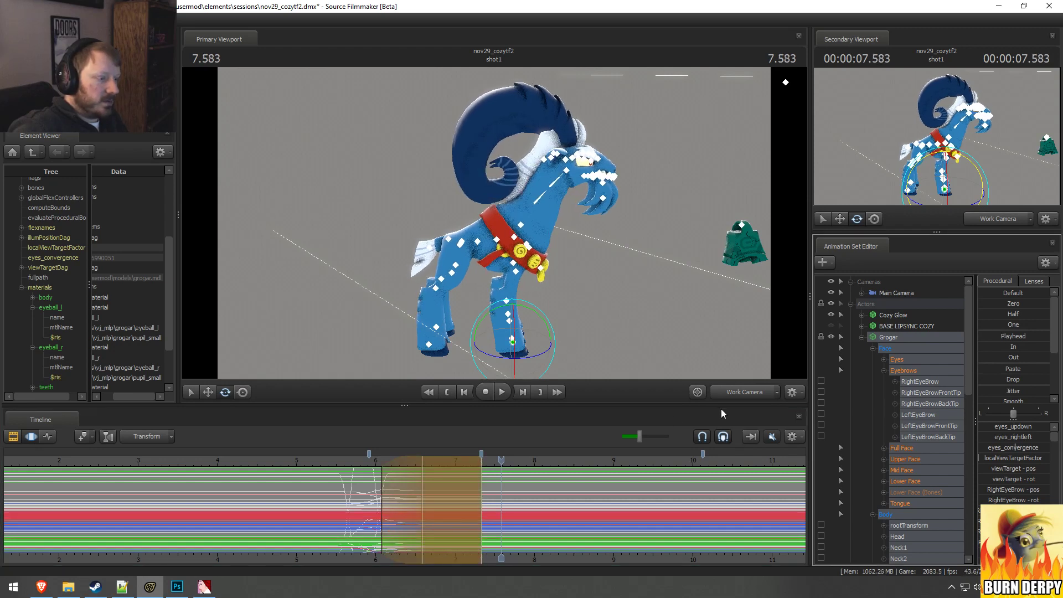
{"action": "left_click_drag", "start_coordinate": [995, 336], "coordinate": [1001, 336]}
Step: Play the blended motion, extend the start of its full-strength range to about 6.5 seconds, and replay it
{"action": "left_click", "coordinate": [290, 457]}
{"action": "key", "text": "space"}
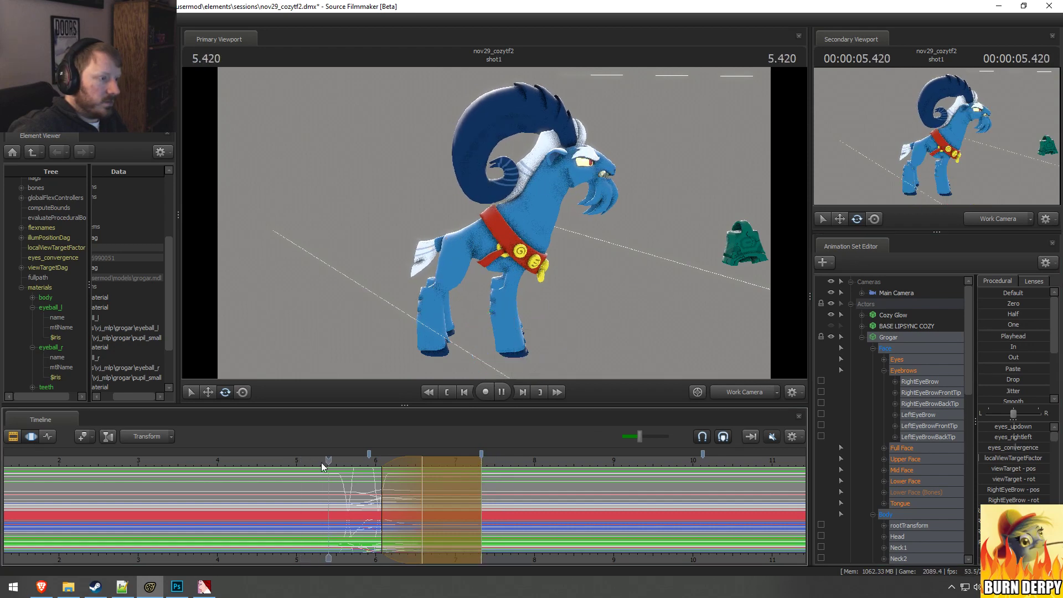
{"action": "key", "text": "space"}
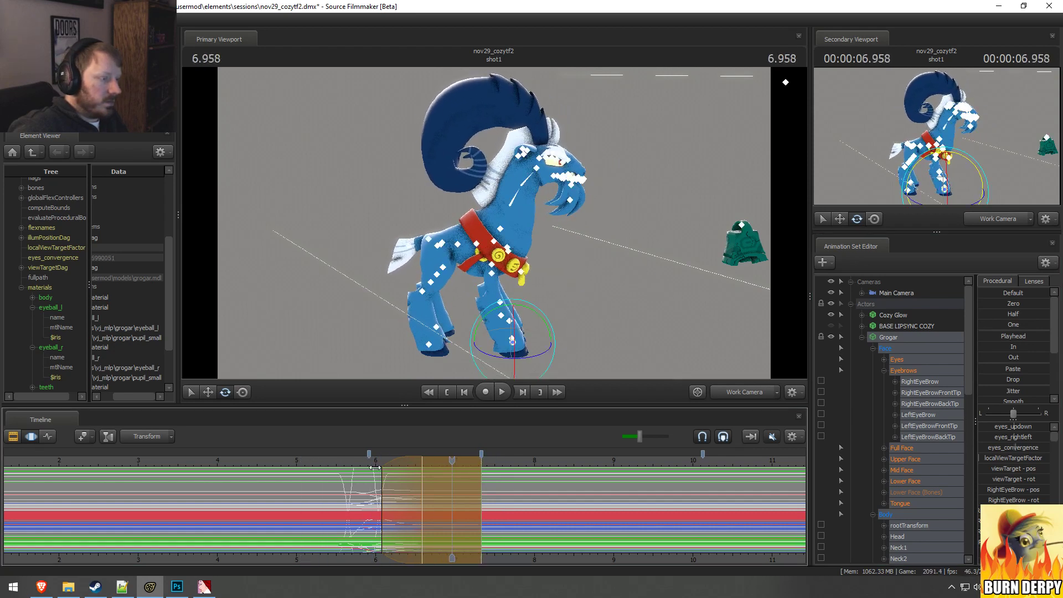
{"action": "left_click_drag", "start_coordinate": [421, 483], "coordinate": [414, 483]}
{"action": "left_click", "coordinate": [357, 461]}
{"action": "key", "text": "space"}
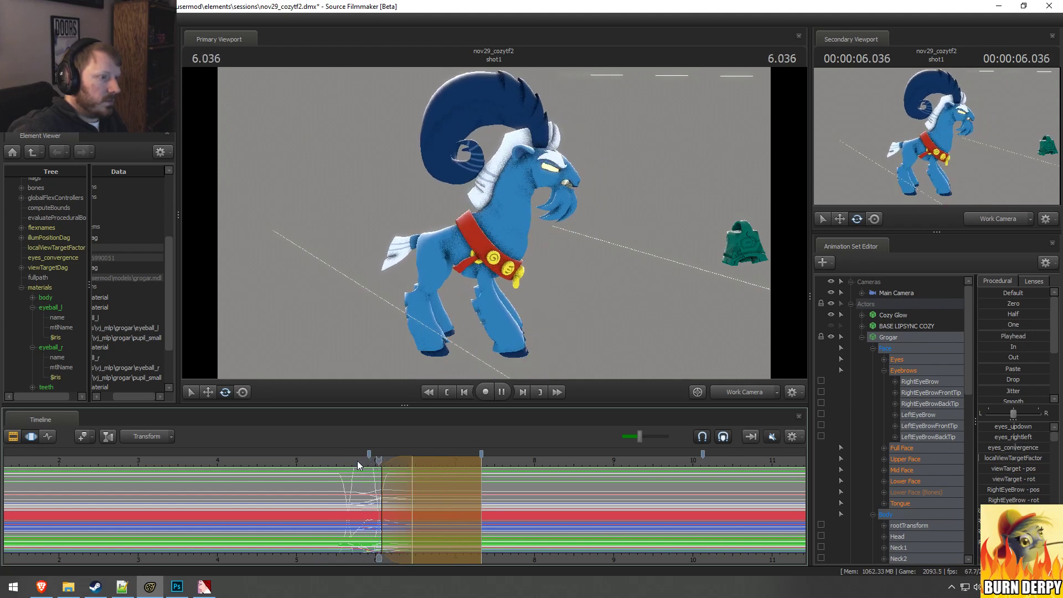
{"action": "key", "text": "space"}
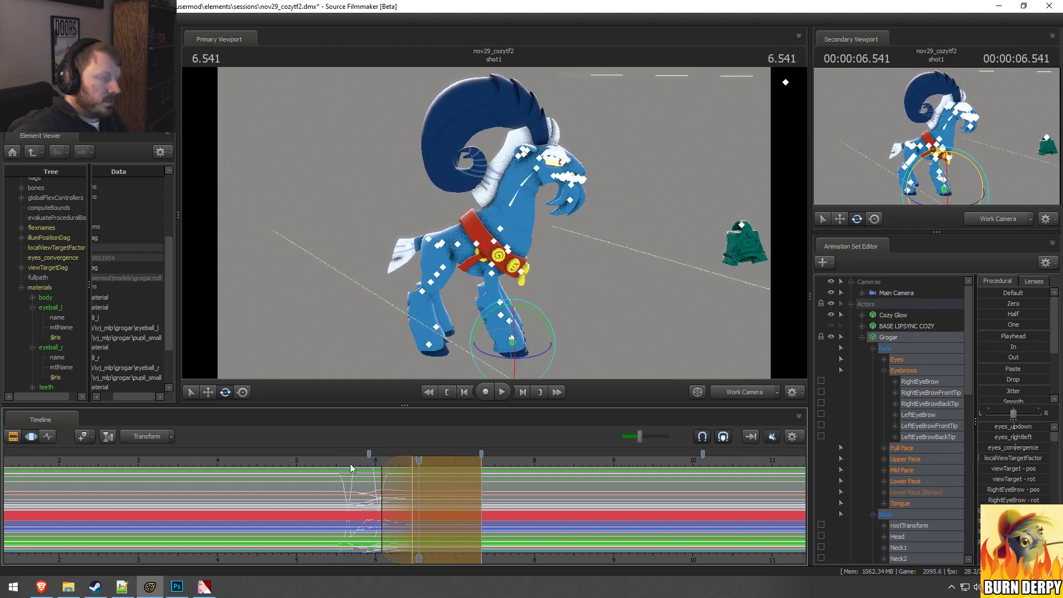
Step: Blend the selected range slightly toward Grogar's pose at 7.791 seconds and play the transition from about 5.5 seconds
{"action": "left_click", "coordinate": [518, 479]}
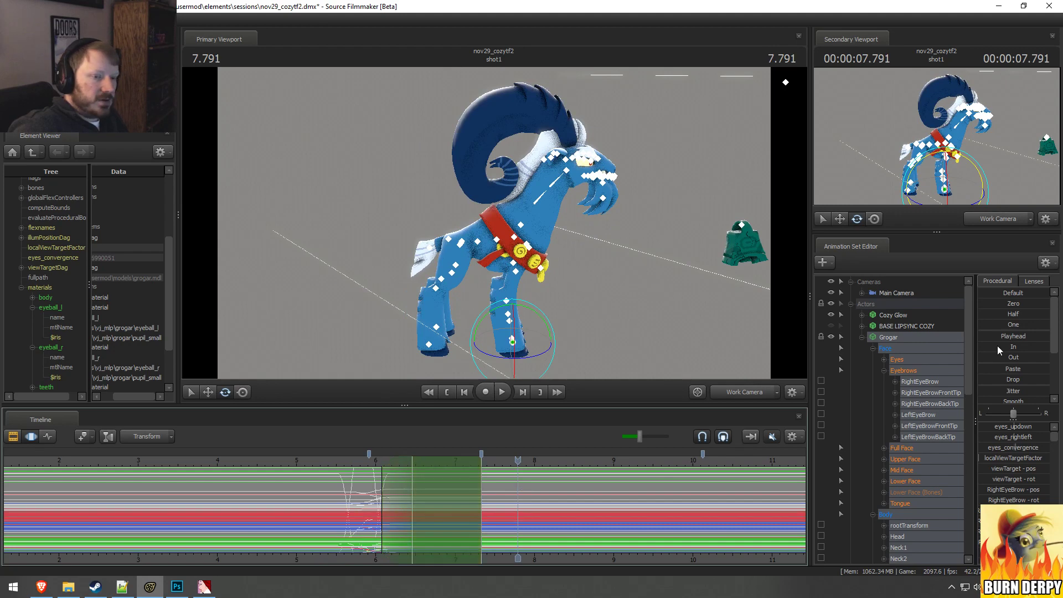
{"action": "left_click", "coordinate": [340, 470]}
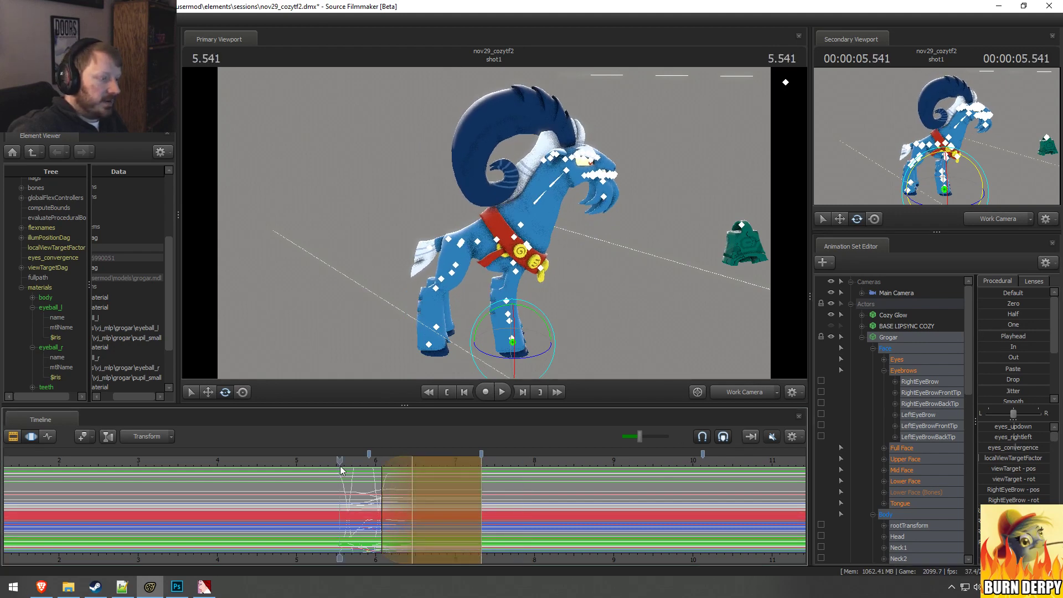
{"action": "key", "text": "space"}
Step: Replay the transition repeatedly from about 5.5 seconds while viewing Grogar from more frontal and raised angles
{"action": "key", "text": "space"}
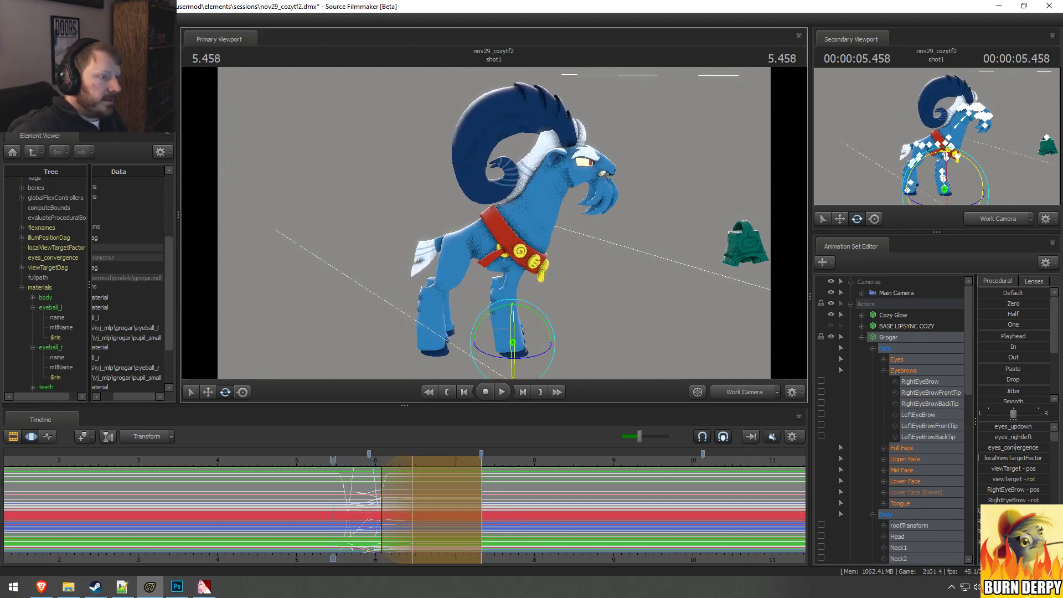
{"action": "left_click_drag", "start_coordinate": [534, 322], "coordinate": [476, 322], "text": "alt"}
{"action": "key", "text": "space"}
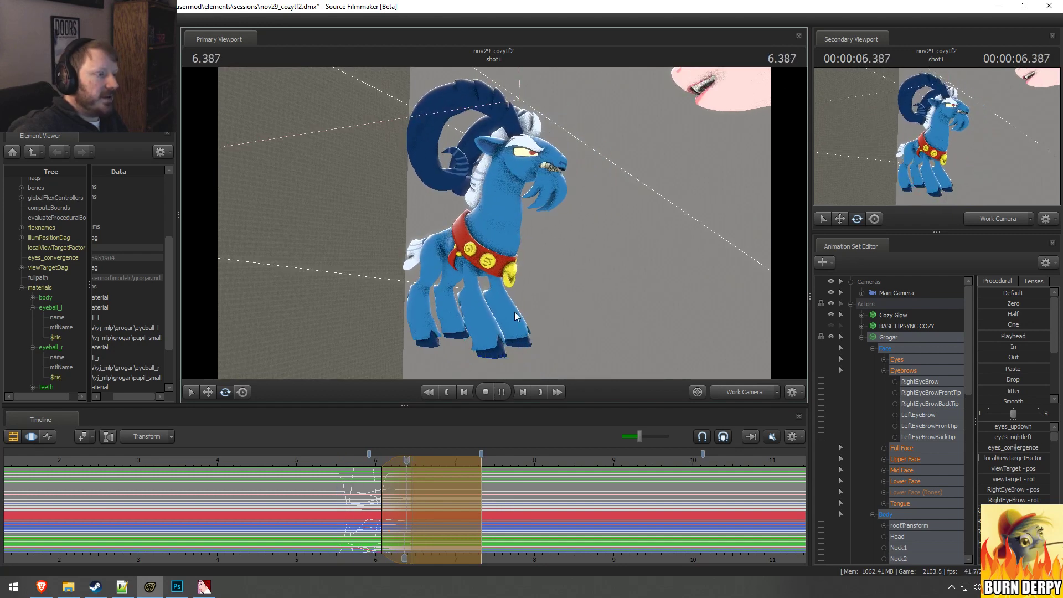
{"action": "key", "text": "space"}
{"action": "left_click", "coordinate": [360, 459]}
{"action": "left_click_drag", "start_coordinate": [499, 287], "coordinate": [507, 222], "text": "alt"}
{"action": "key", "text": "space"}
{"action": "key", "text": "space"}
{"action": "left_click", "coordinate": [352, 459]}
{"action": "key", "text": "space"}
{"action": "key", "text": "space"}
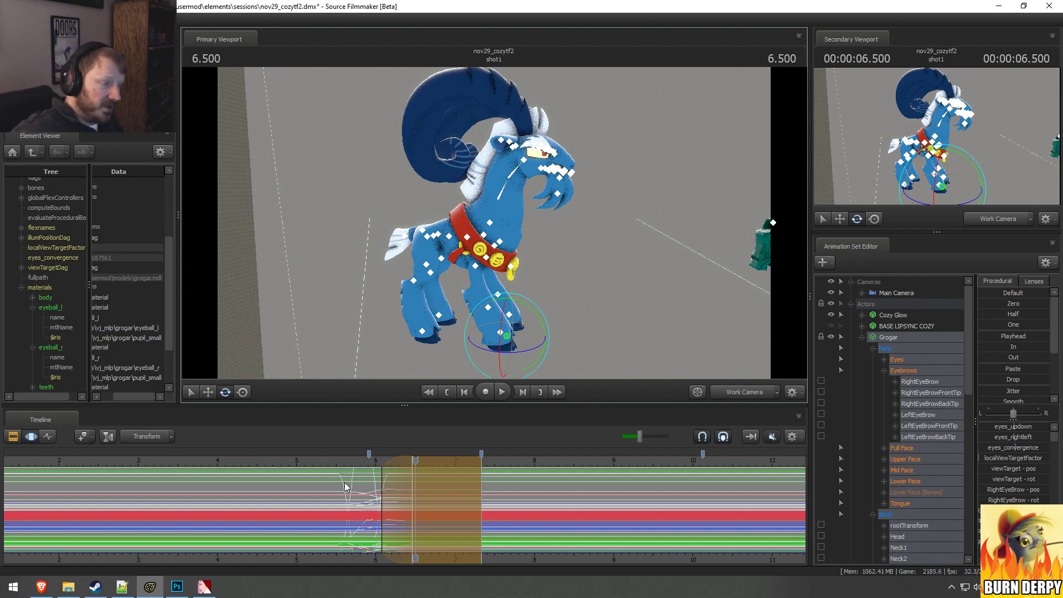
{"action": "left_click", "coordinate": [334, 461]}
{"action": "key", "text": "space"}
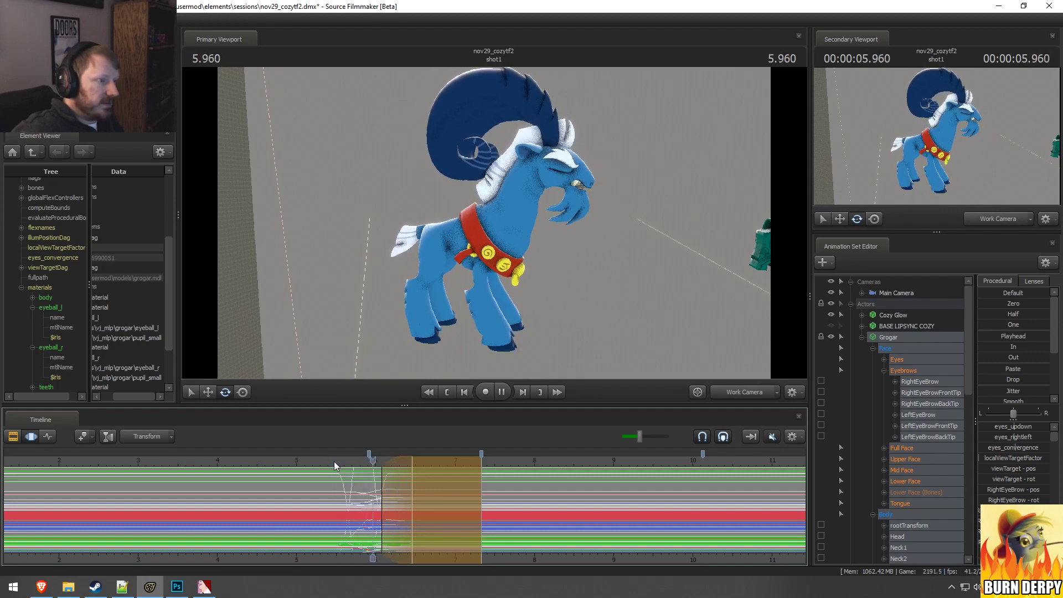
{"action": "key", "text": "space"}
{"action": "key", "text": "space"}
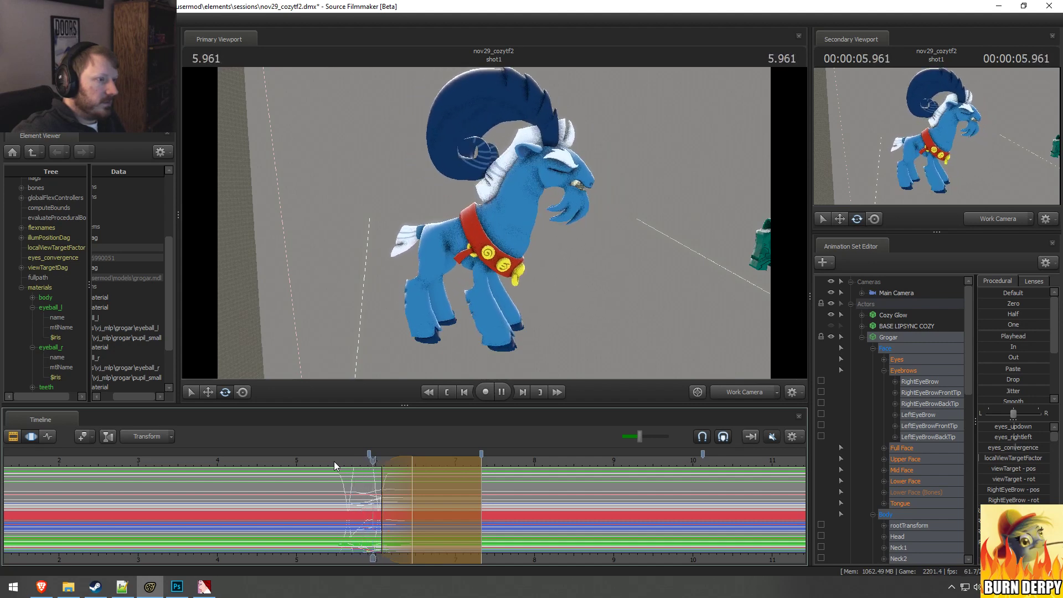
{"action": "key", "text": "space"}
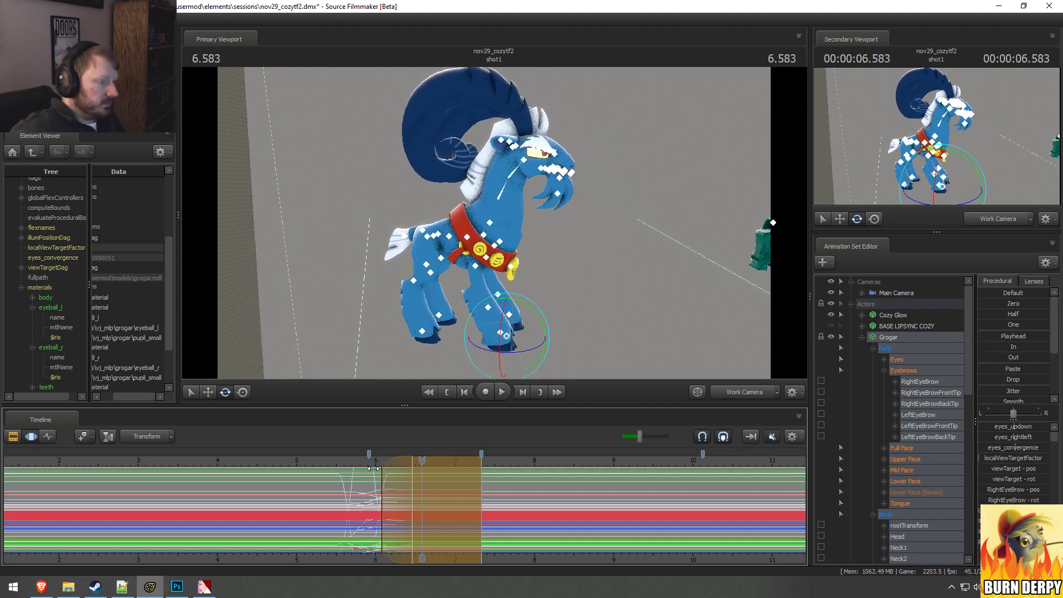
Step: Discard the pending blend, clear the time selection, and apply Grogar's pose from 4.291 seconds across the entire timeline
{"action": "key", "text": "Escape"}
{"action": "scroll", "coordinate": [368, 496], "scroll_direction": "down", "scroll_amount": 2}
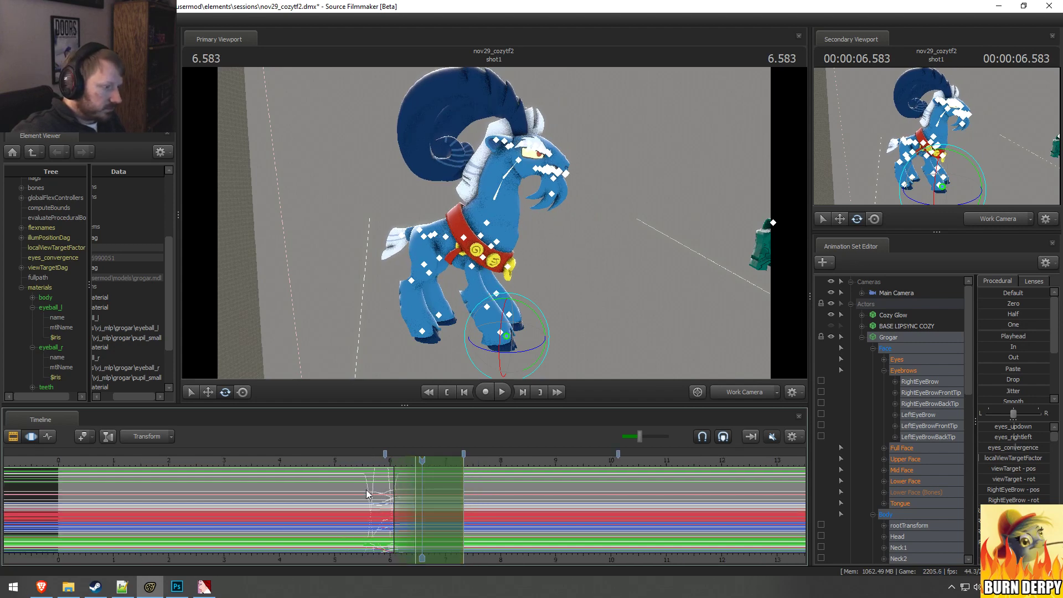
{"action": "key", "text": "Escape"}
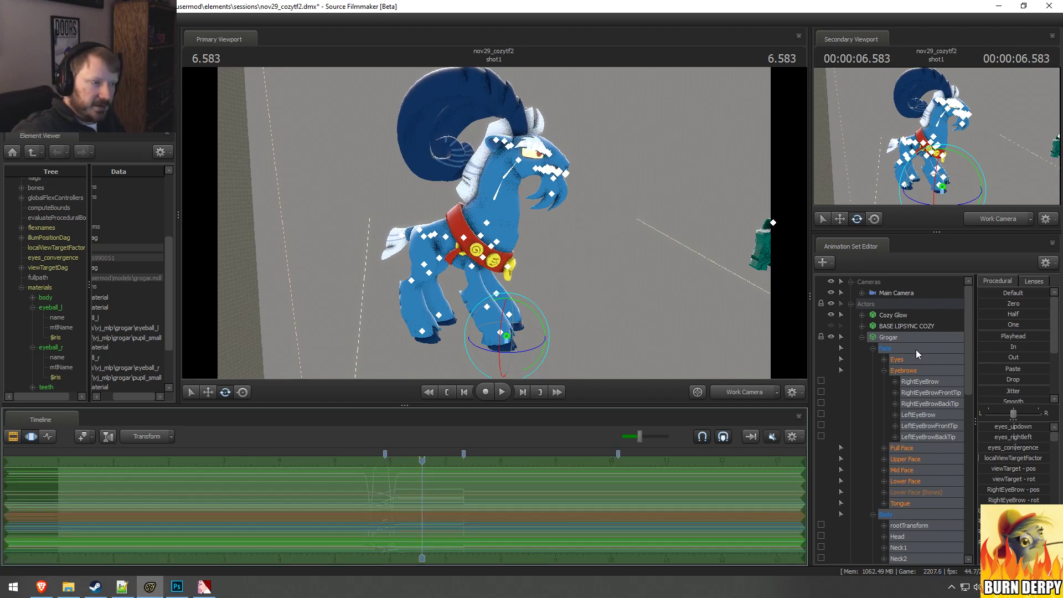
{"action": "left_click_drag", "start_coordinate": [407, 525], "coordinate": [295, 525]}
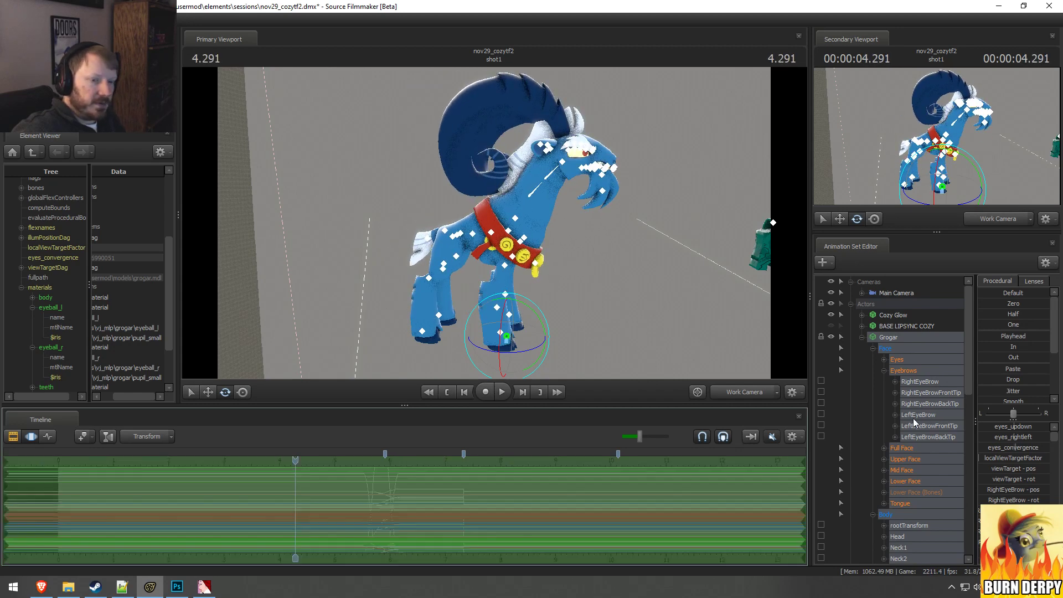
{"action": "left_click_drag", "start_coordinate": [988, 336], "coordinate": [1048, 336]}
{"action": "key", "text": "Return"}
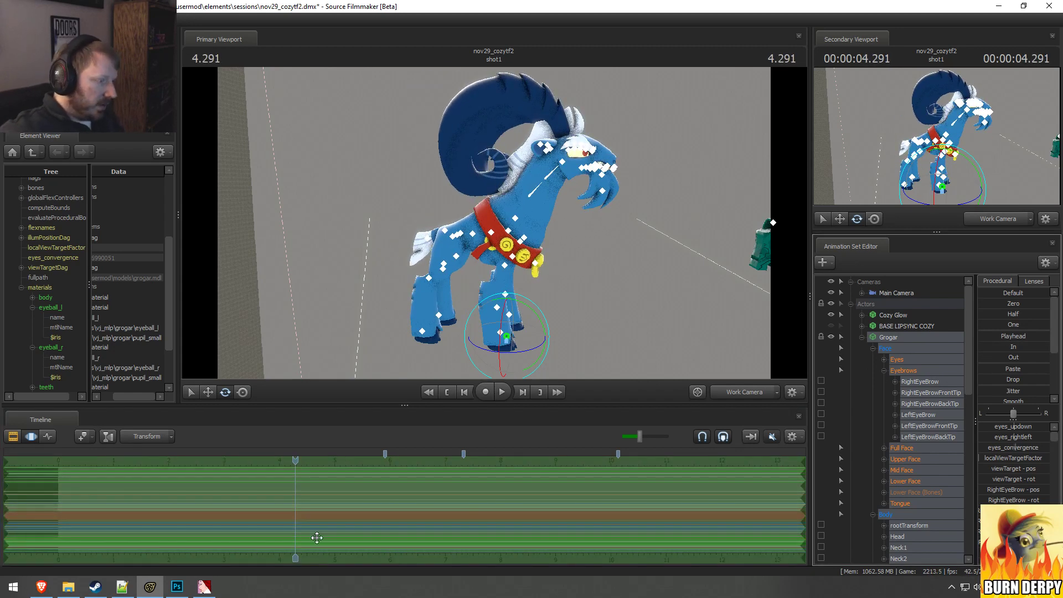
Step: Move the first timeline bookmark to 6 seconds and remove the other bookmarks
{"action": "key", "text": "F2"}
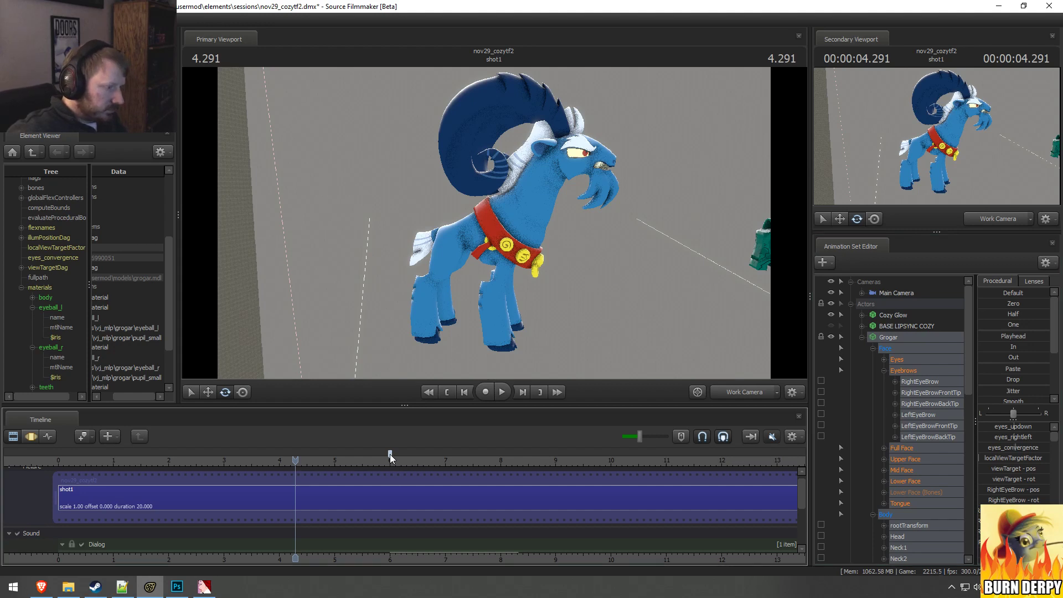
{"action": "key", "text": "F3"}
{"action": "left_click_drag", "start_coordinate": [390, 456], "coordinate": [390, 458]}
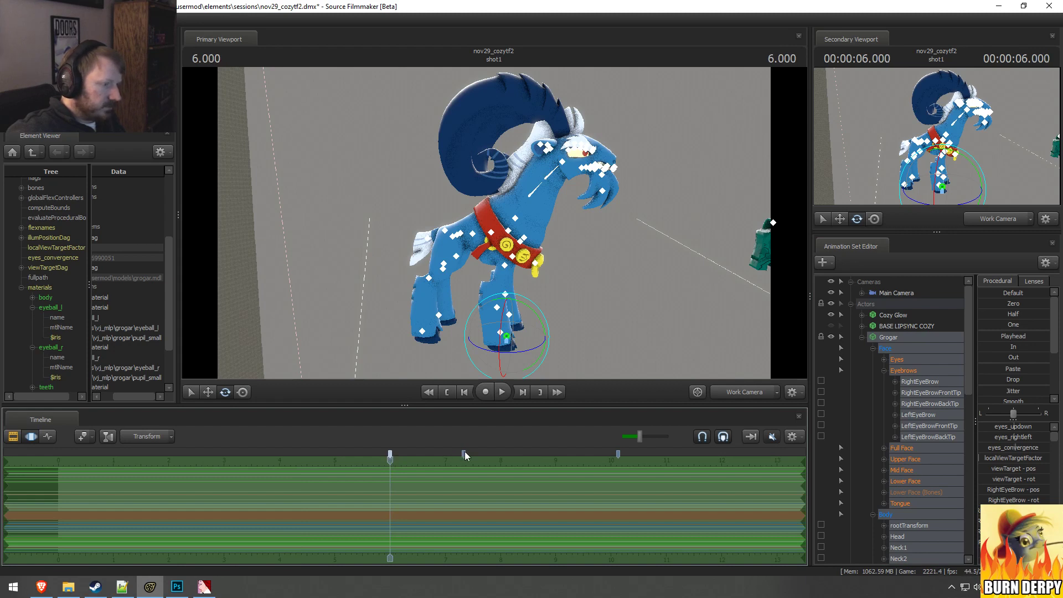
{"action": "right_click", "coordinate": [618, 455]}
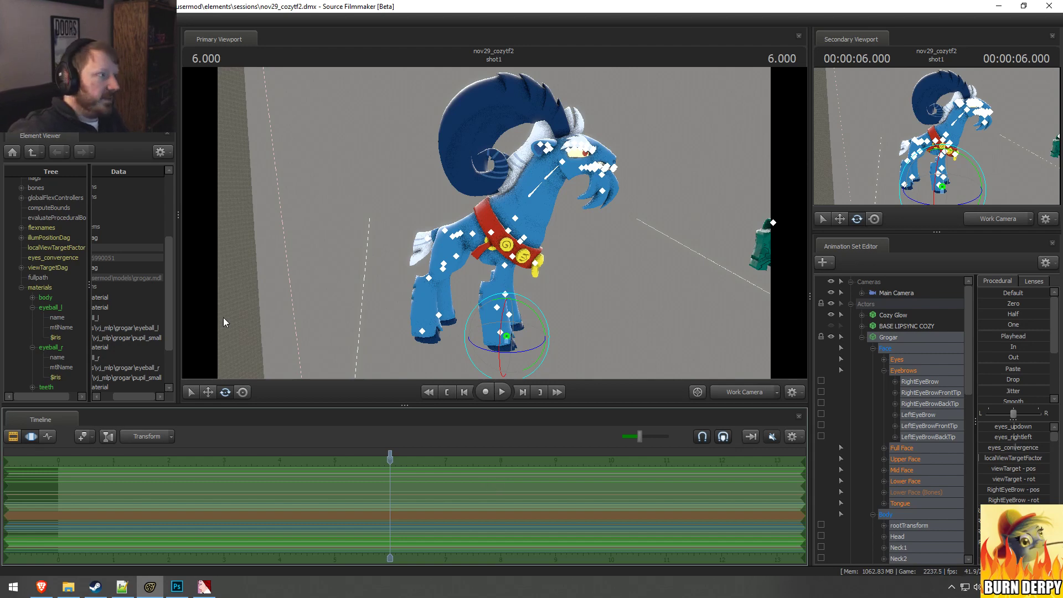
Step: Open the movie export settings and examine the available export types and movie file formats
{"action": "left_click", "coordinate": [11, 19]}
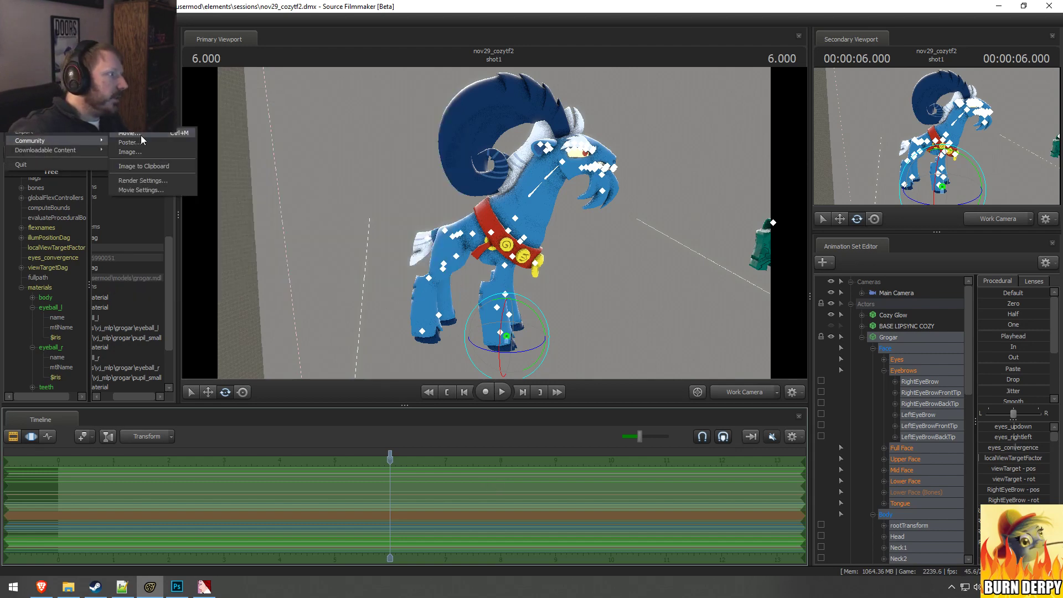
{"action": "mouse_move", "coordinate": [35, 130]}
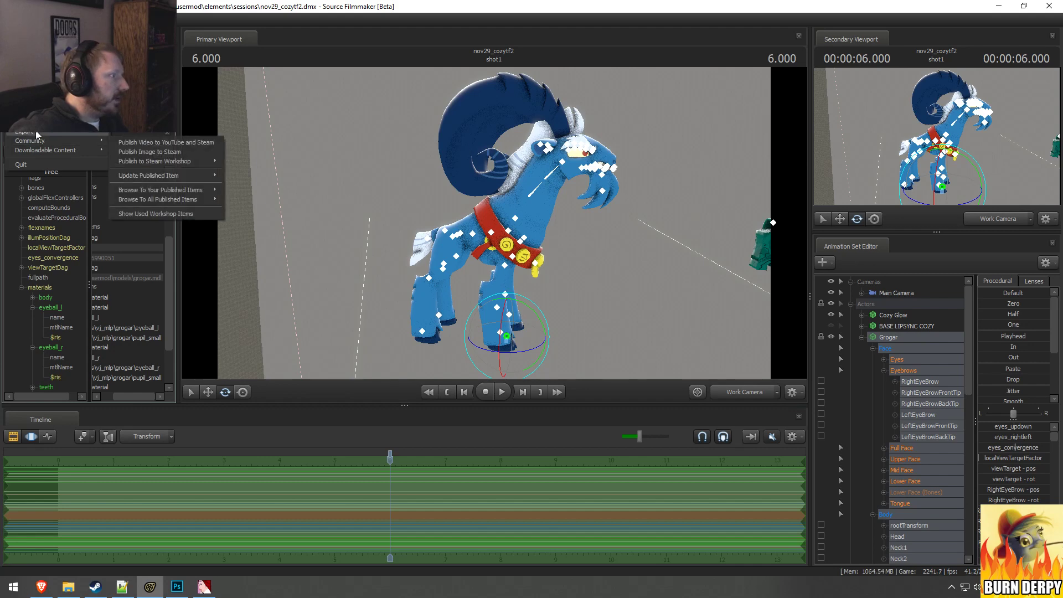
{"action": "left_click", "coordinate": [139, 142]}
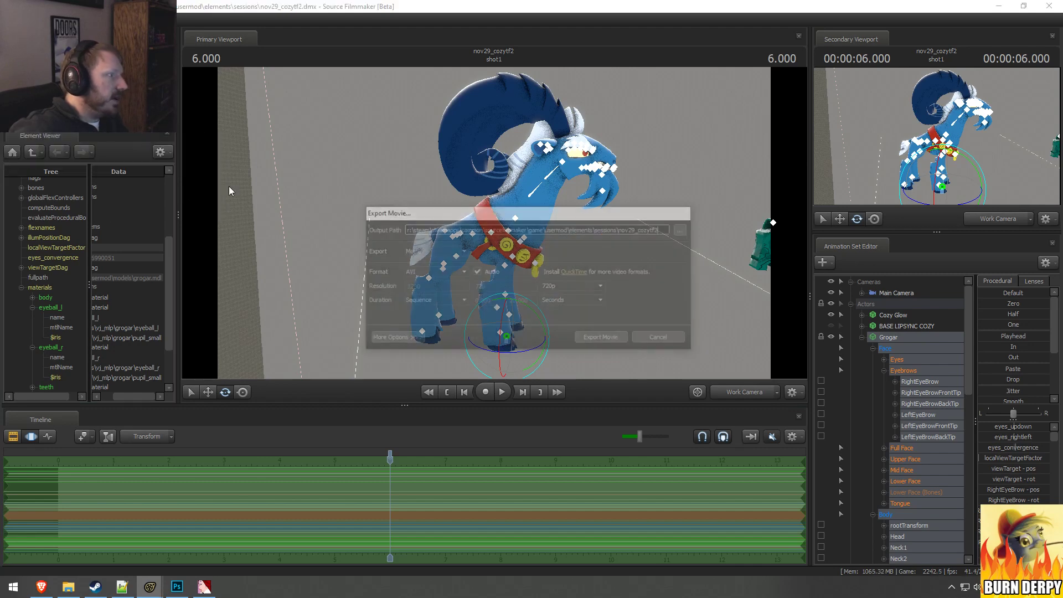
{"action": "left_click", "coordinate": [426, 271]}
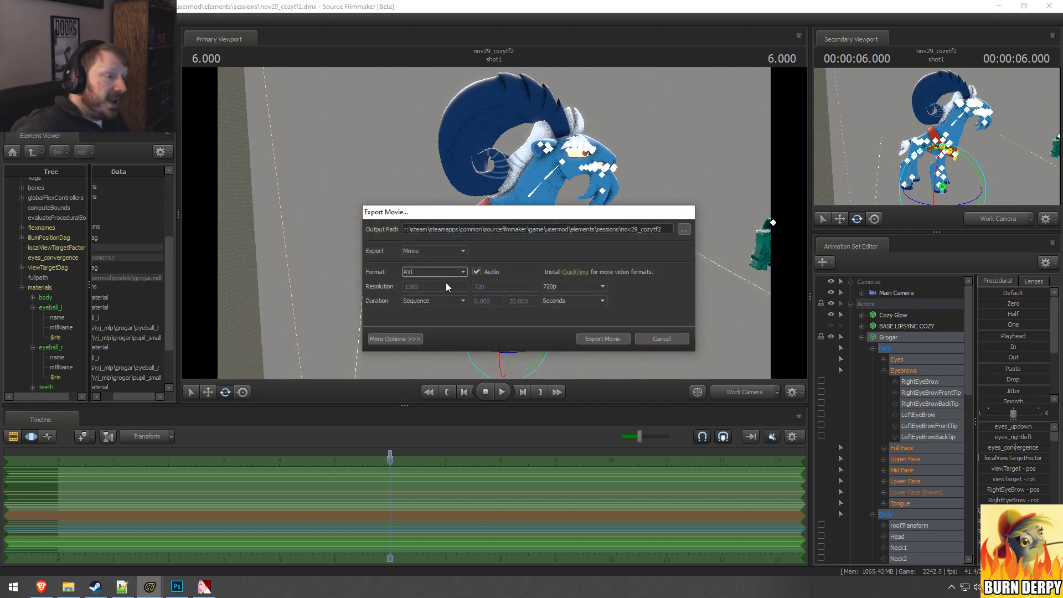
{"action": "left_click", "coordinate": [443, 252]}
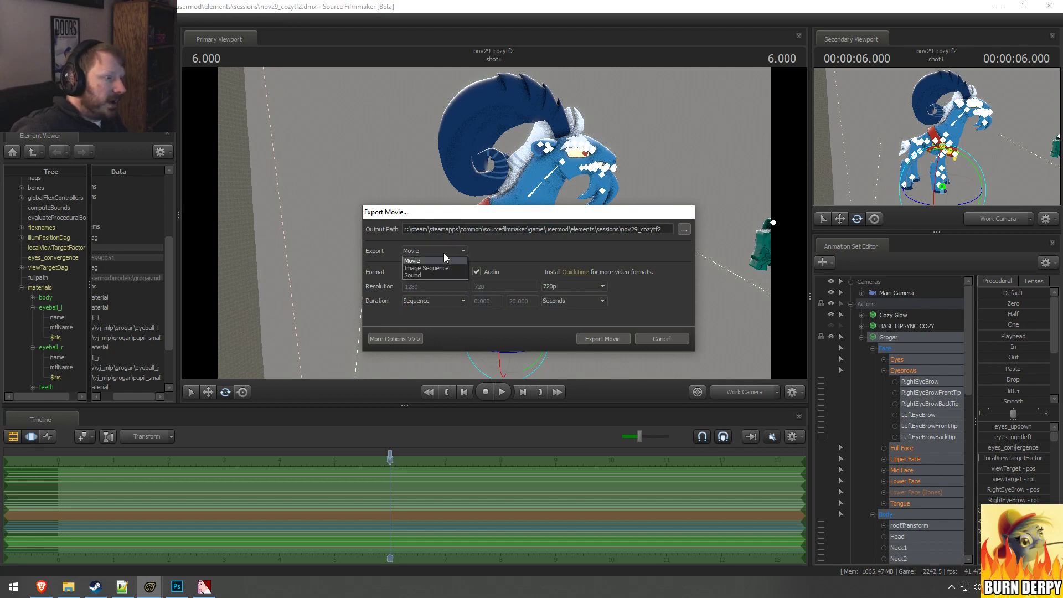
{"action": "left_click", "coordinate": [441, 261]}
{"action": "left_click", "coordinate": [432, 273]}
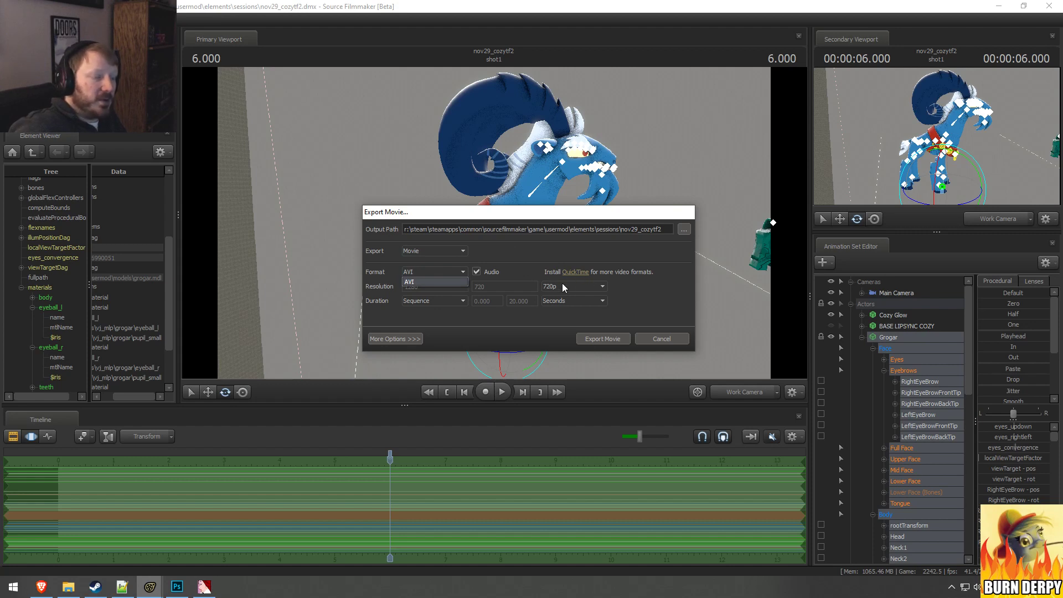
{"action": "left_click", "coordinate": [505, 273]}
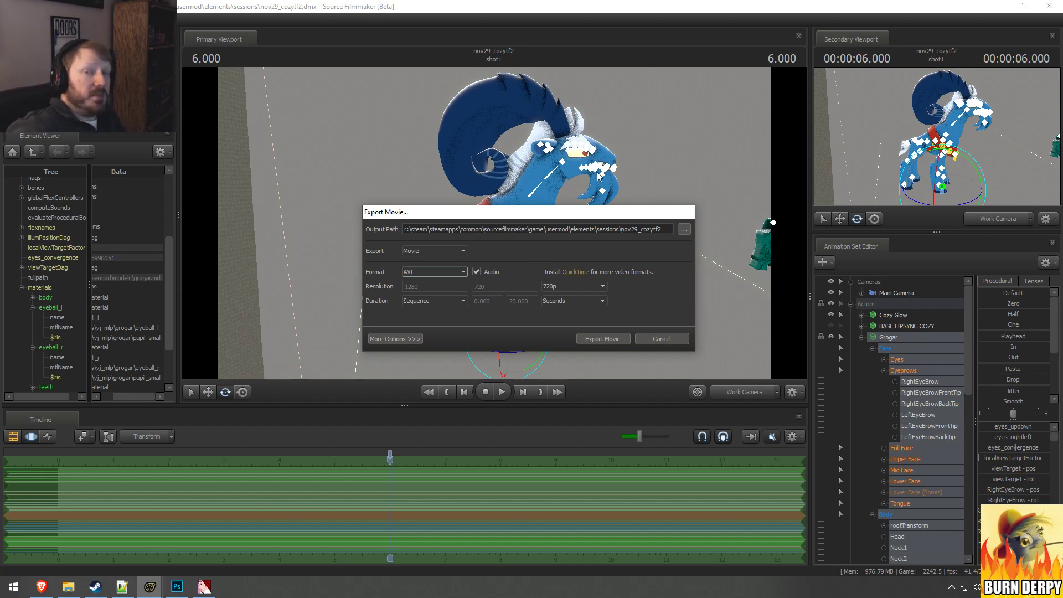
Step: Switch the export type to Image Sequence, then cancel the movie export
{"action": "left_click_drag", "start_coordinate": [594, 210], "coordinate": [592, 233]}
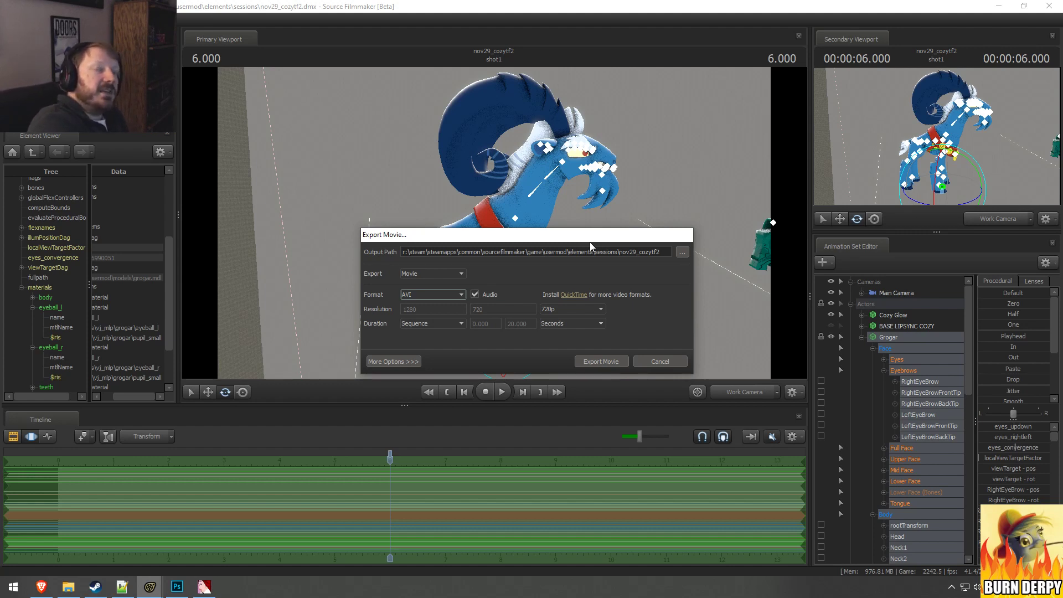
{"action": "left_click", "coordinate": [438, 274]}
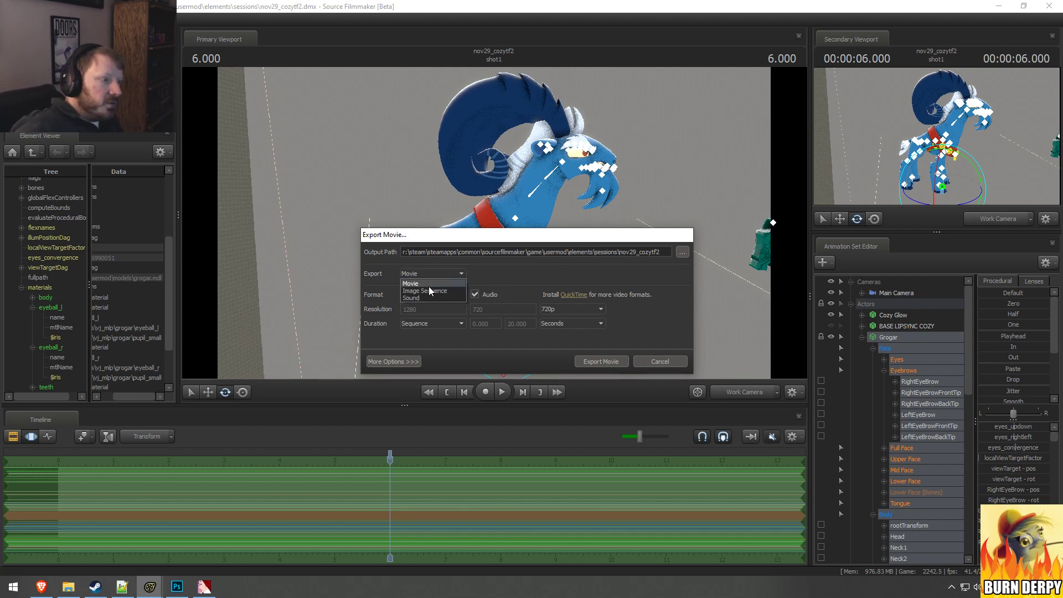
{"action": "left_click", "coordinate": [429, 291]}
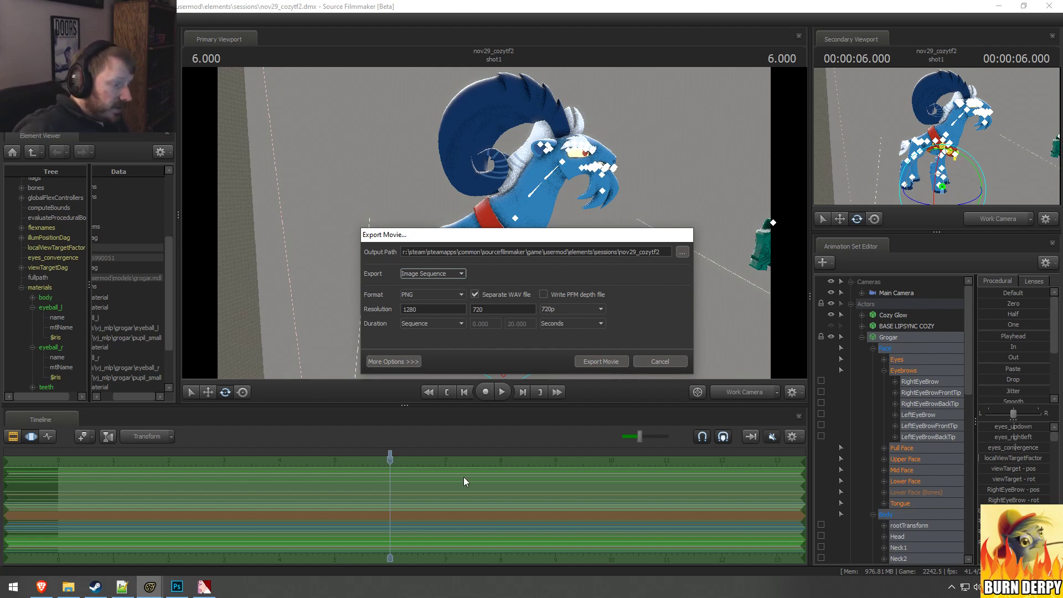
{"action": "key", "text": "Tab"}
{"action": "left_click", "coordinate": [659, 361]}
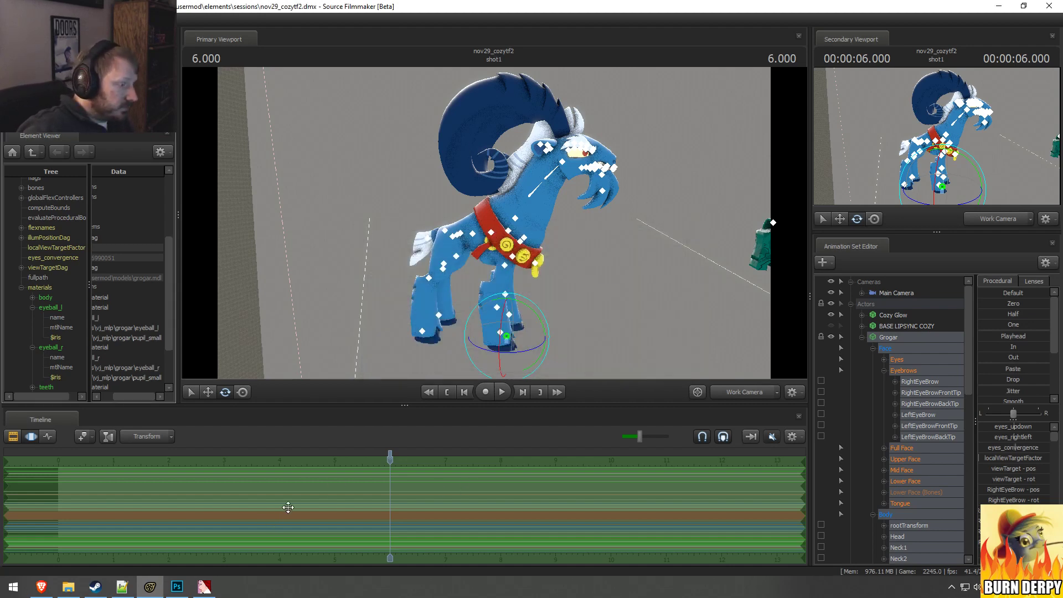
Step: Split shot1 in the Clip Editor into five consecutive shots, cutting at about 3.17, 5.54, 9.42 and 10.5 seconds
{"action": "key", "text": "F2"}
{"action": "left_click_drag", "start_coordinate": [294, 464], "coordinate": [480, 465]}
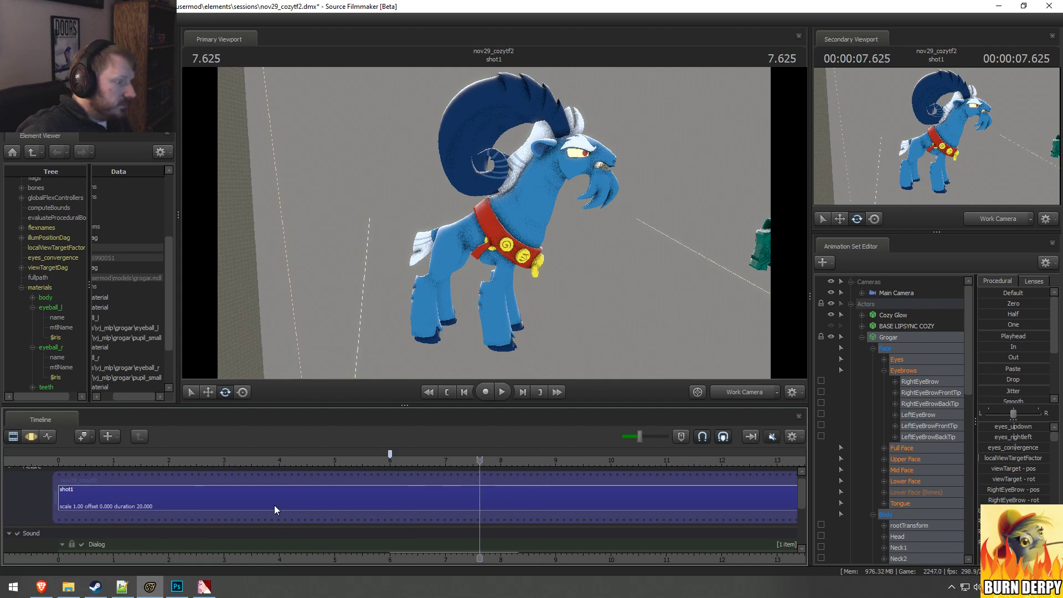
{"action": "left_click", "coordinate": [274, 505]}
{"action": "left_click_drag", "start_coordinate": [286, 465], "coordinate": [234, 465]}
{"action": "key", "text": "b"}
{"action": "left_click_drag", "start_coordinate": [233, 465], "coordinate": [364, 466]}
{"action": "key", "text": "b"}
{"action": "key", "text": "b"}
{"action": "left_click_drag", "start_coordinate": [365, 466], "coordinate": [641, 467]}
{"action": "key", "text": "b"}
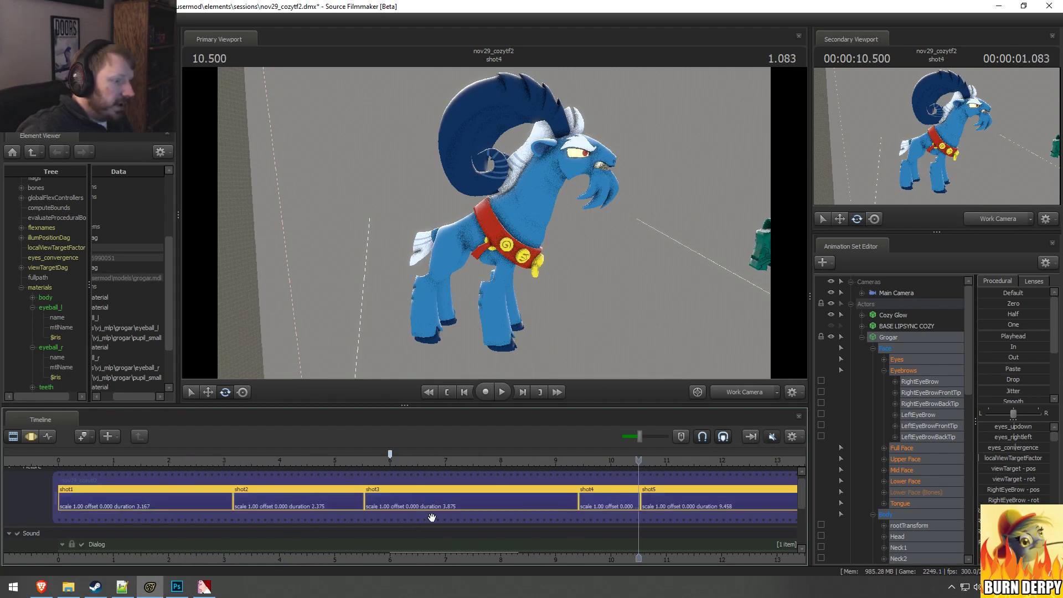
Step: Select shot2, scrub into shot3, select shot3 and place the playhead at its start, 5.541 seconds
{"action": "left_click", "coordinate": [293, 491]}
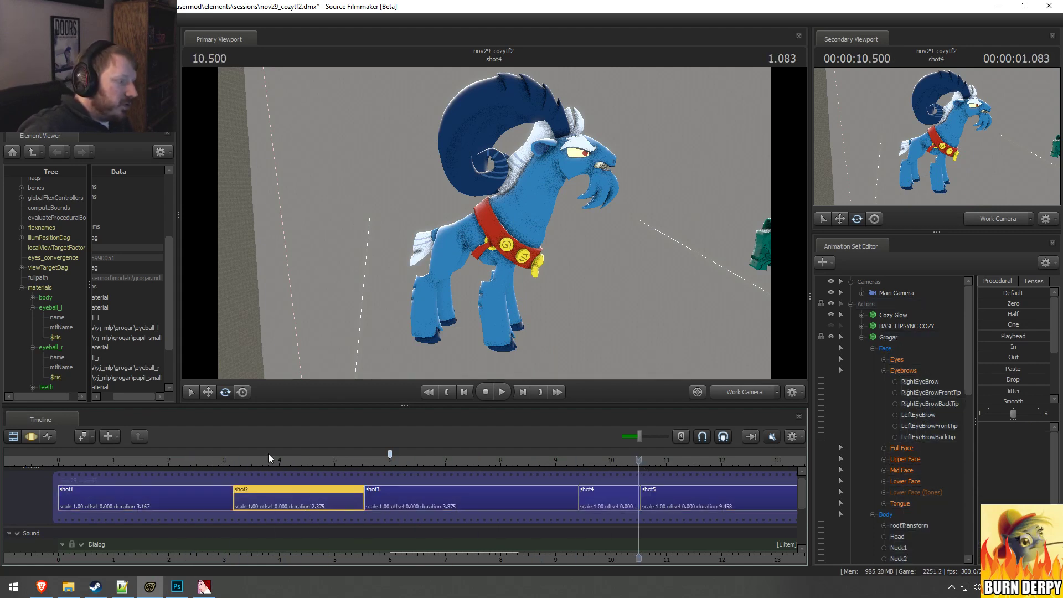
{"action": "left_click_drag", "start_coordinate": [291, 461], "coordinate": [513, 466]}
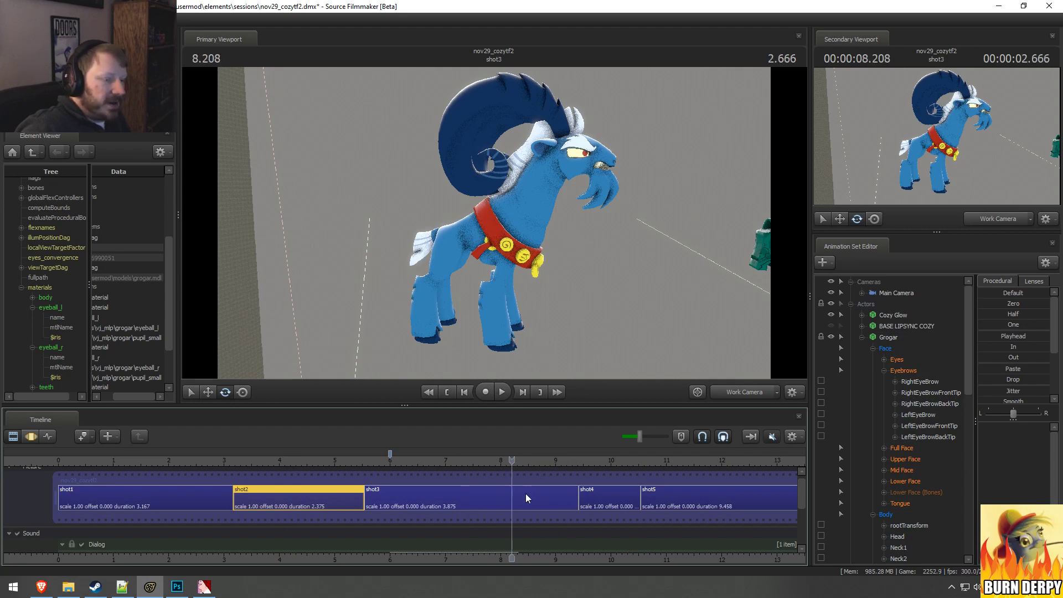
{"action": "left_click", "coordinate": [526, 494]}
{"action": "left_click", "coordinate": [362, 457]}
{"action": "left_click_drag", "start_coordinate": [363, 459], "coordinate": [365, 458]}
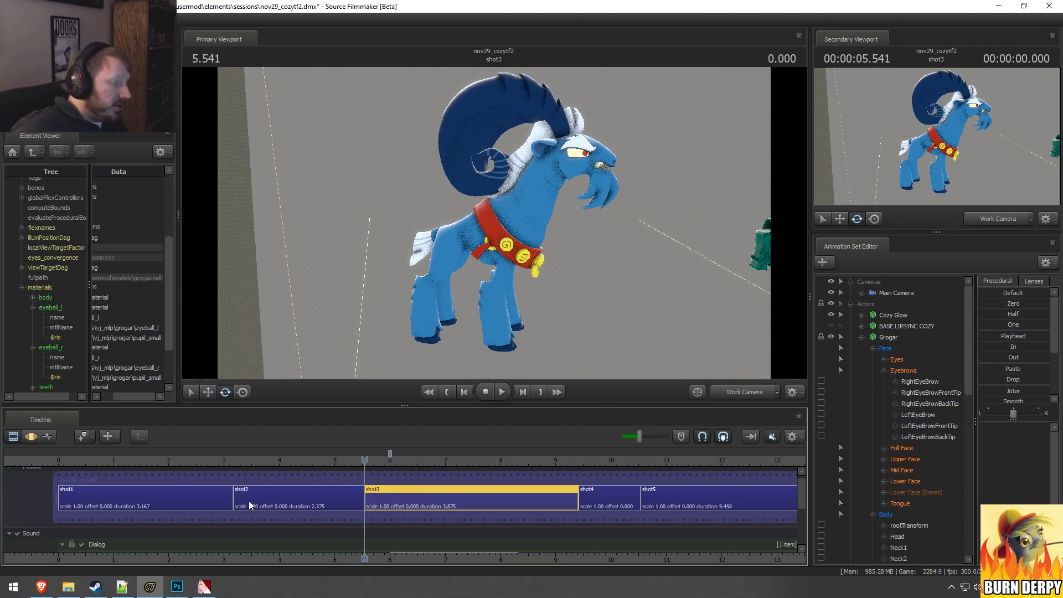
Step: Switch to File Explorer and open the rocketscience_test02 folder under usermod\elements\sessions
{"action": "left_click", "coordinate": [68, 587]}
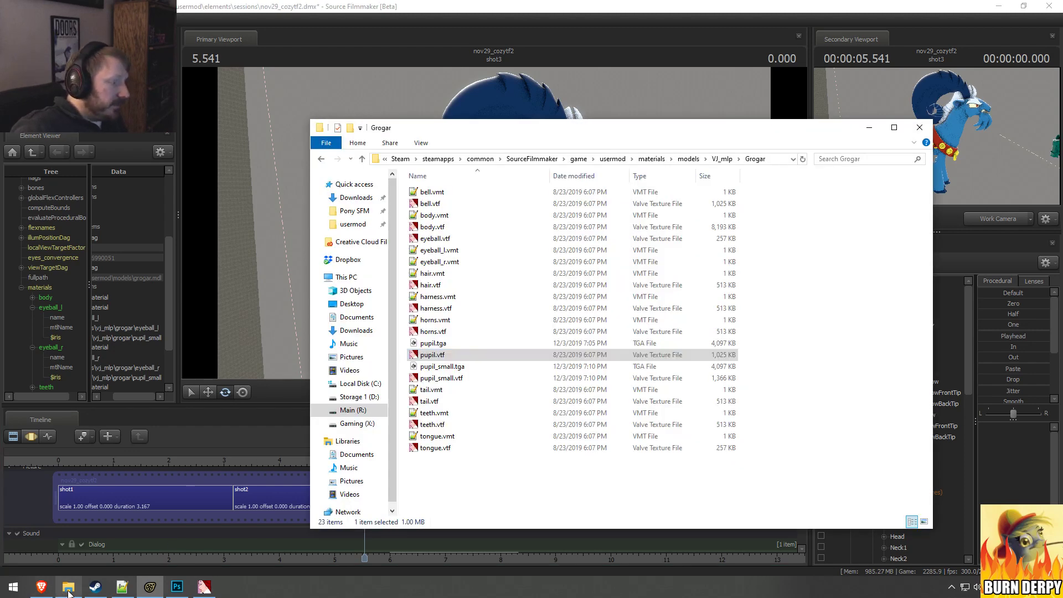
{"action": "left_click", "coordinate": [354, 211]}
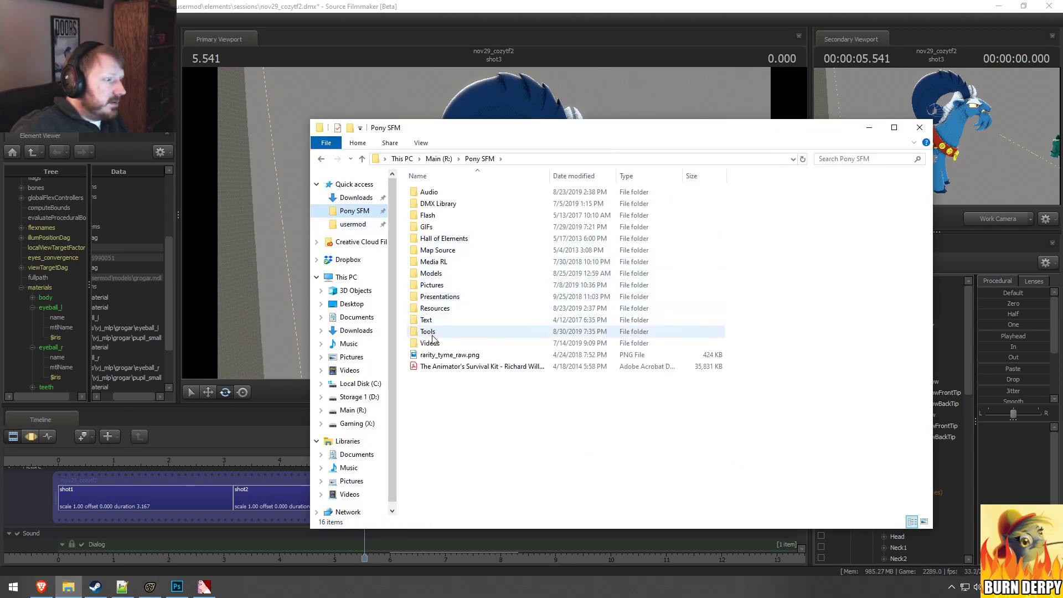
{"action": "left_click", "coordinate": [352, 224]}
{"action": "double_click", "coordinate": [437, 238]}
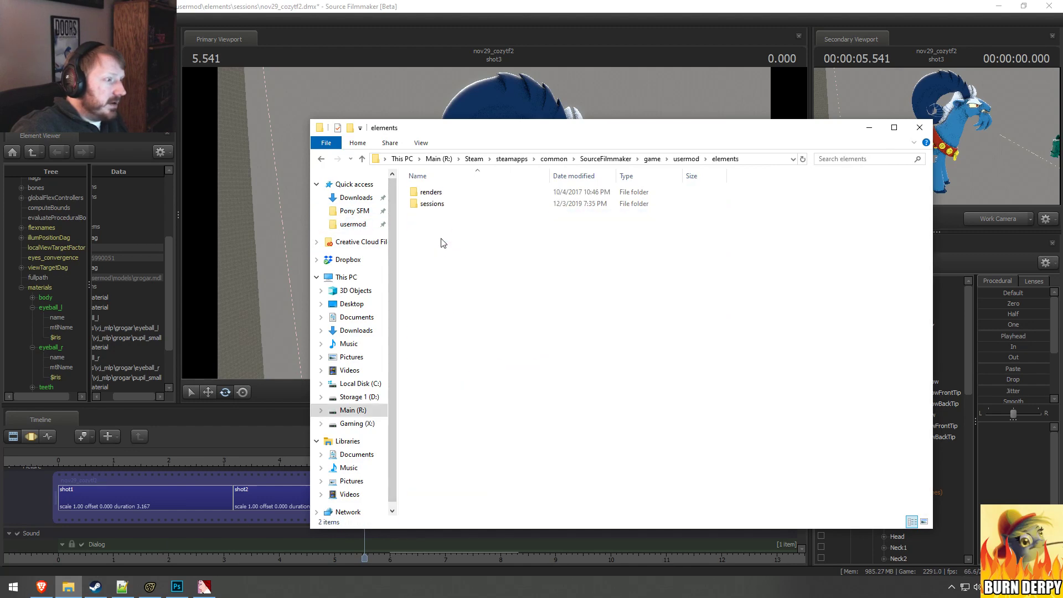
{"action": "double_click", "coordinate": [437, 204]}
{"action": "scroll", "coordinate": [504, 441], "scroll_direction": "down", "scroll_amount": 5}
{"action": "scroll", "coordinate": [504, 443], "scroll_direction": "down", "scroll_amount": 3}
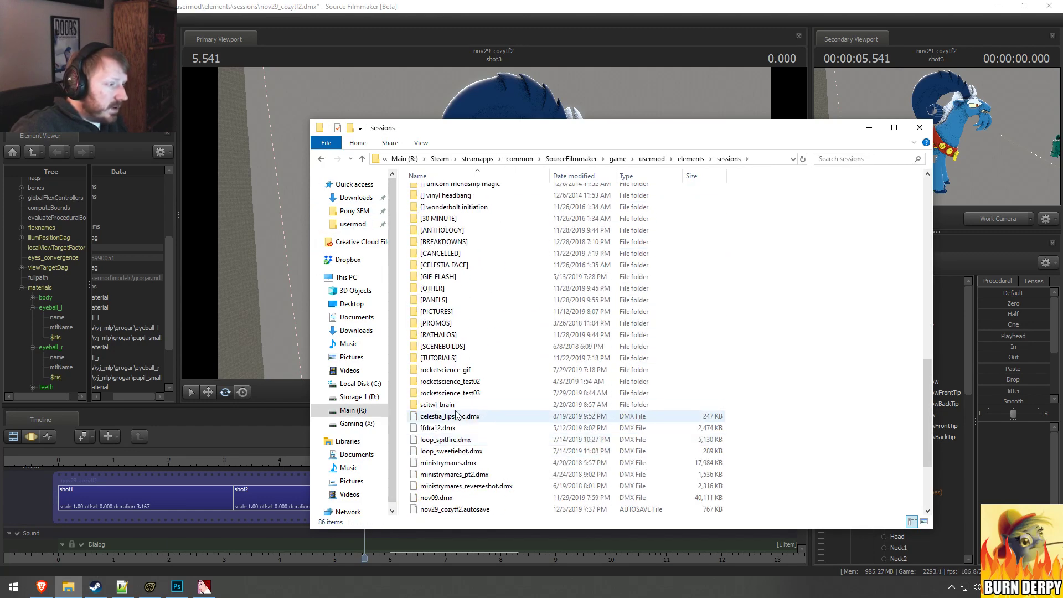
{"action": "double_click", "coordinate": [460, 392]}
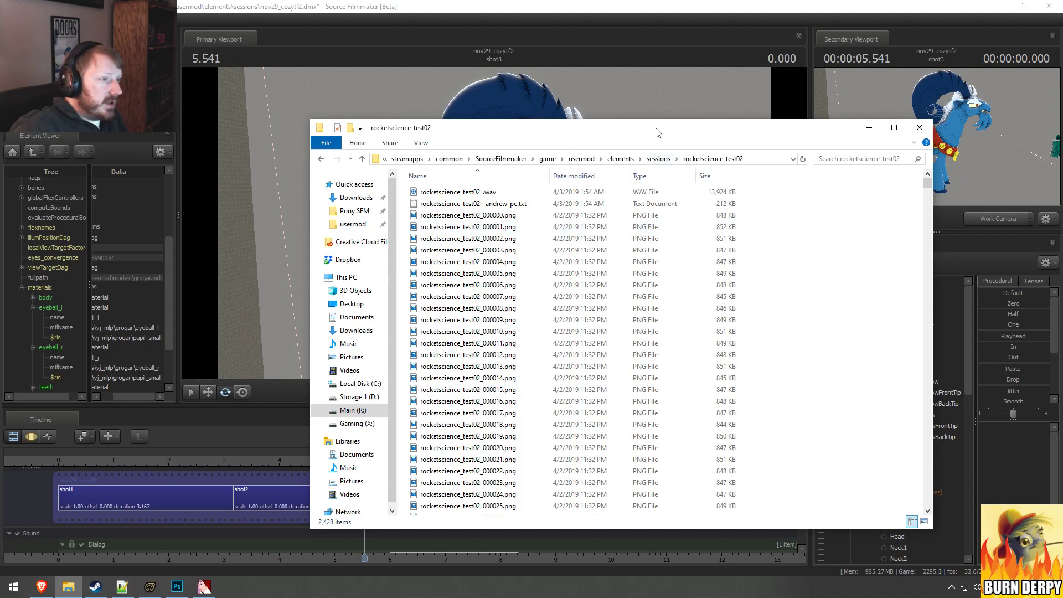
Step: Open rocketscience_test02_000003.png and step forward through the rendered frames one by one, then close the image viewer
{"action": "double_click", "coordinate": [653, 249]}
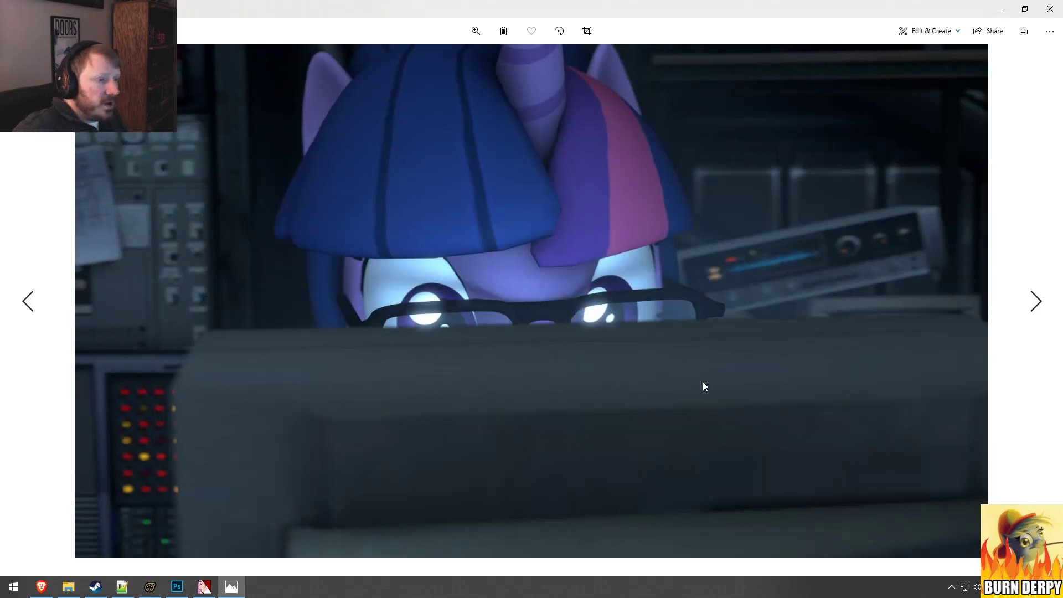
{"action": "key", "text": "Right"}
{"action": "key", "text": "Right"}
{"action": "key", "text": "Right"}
{"action": "key", "text": "Right"}
{"action": "key", "text": "Right"}
{"action": "key", "text": "Right"}
{"action": "key", "text": "Right"}
{"action": "key", "text": "Right"}
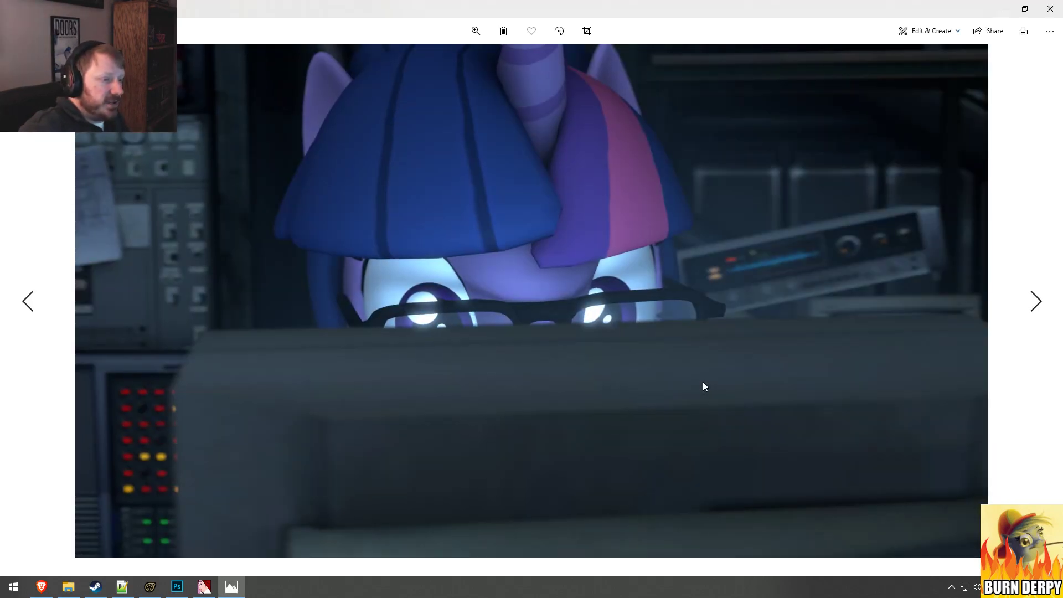
{"action": "key", "text": "Right"}
{"action": "key", "text": "Right"}
{"action": "key", "text": "Right"}
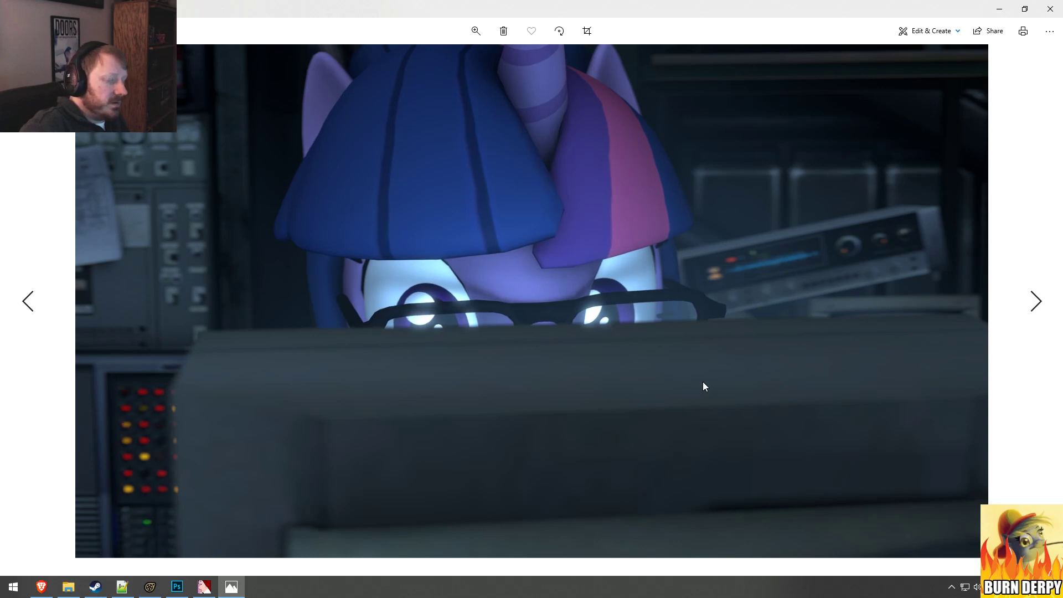
{"action": "key", "text": "Right"}
{"action": "key", "text": "Right"}
{"action": "key", "text": "Right"}
{"action": "key", "text": "Right"}
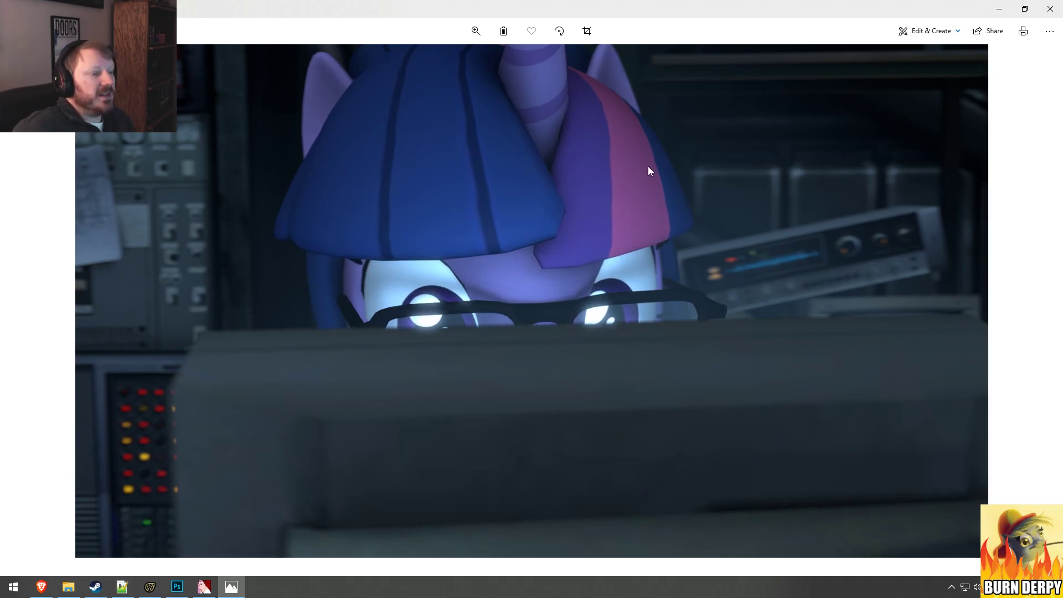
{"action": "key", "text": "Right"}
{"action": "key", "text": "Right"}
{"action": "key", "text": "Right"}
{"action": "key", "text": "Right"}
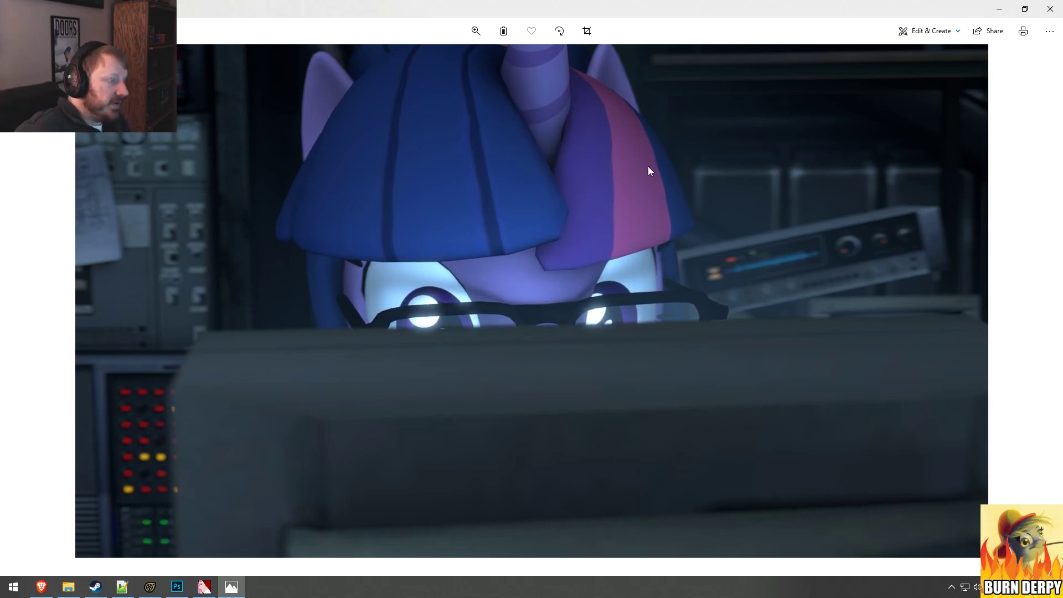
{"action": "key", "text": "Right"}
{"action": "key", "text": "Right"}
{"action": "key", "text": "Right"}
{"action": "key", "text": "Right"}
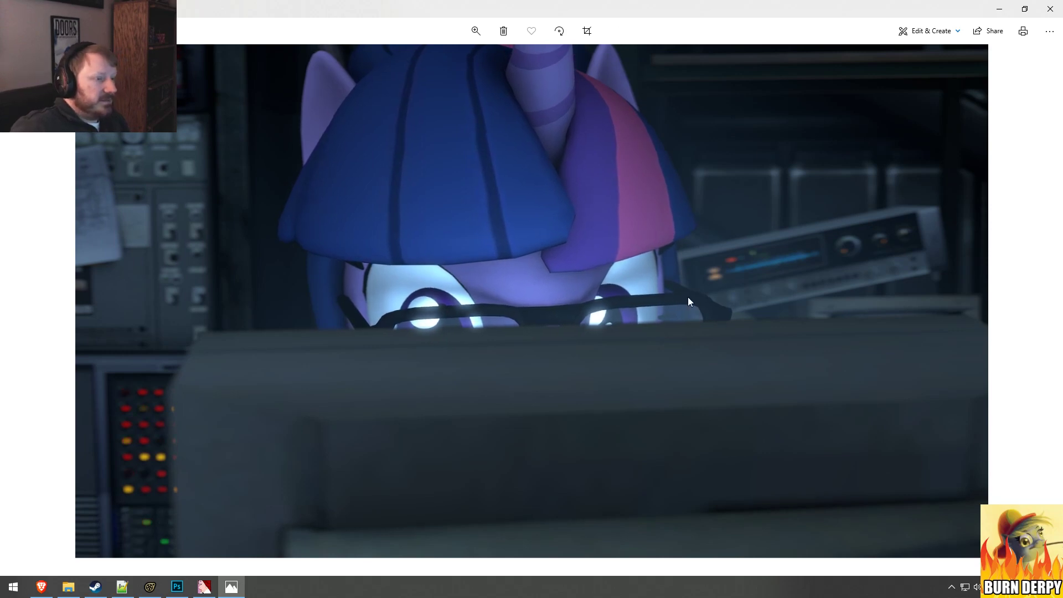
{"action": "key", "text": "Right"}
{"action": "key", "text": "Right"}
{"action": "key", "text": "Right"}
{"action": "key", "text": "Right"}
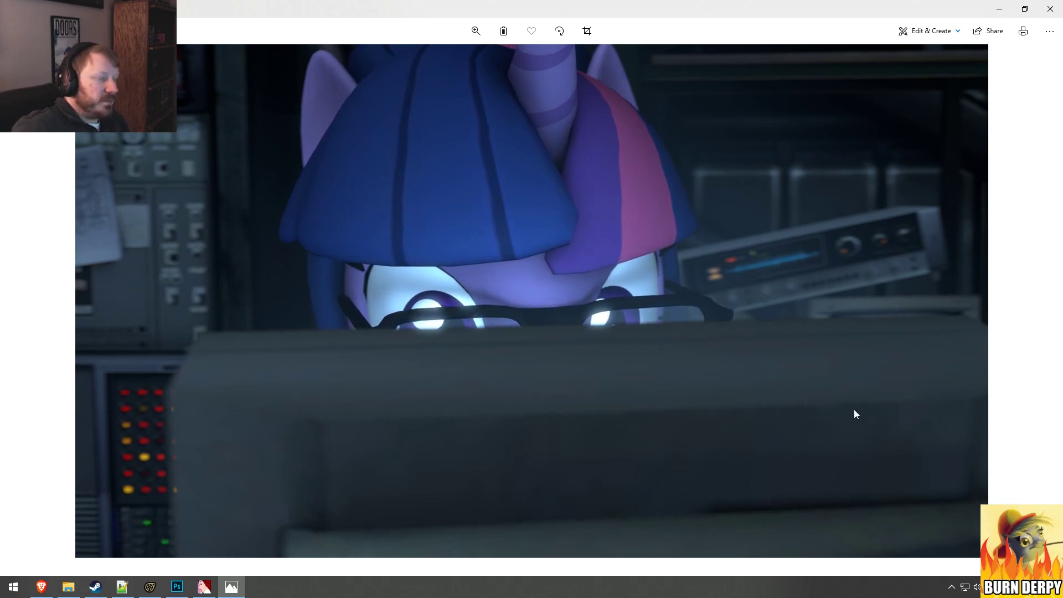
{"action": "key", "text": "Right"}
{"action": "key", "text": "Right"}
{"action": "key", "text": "Right"}
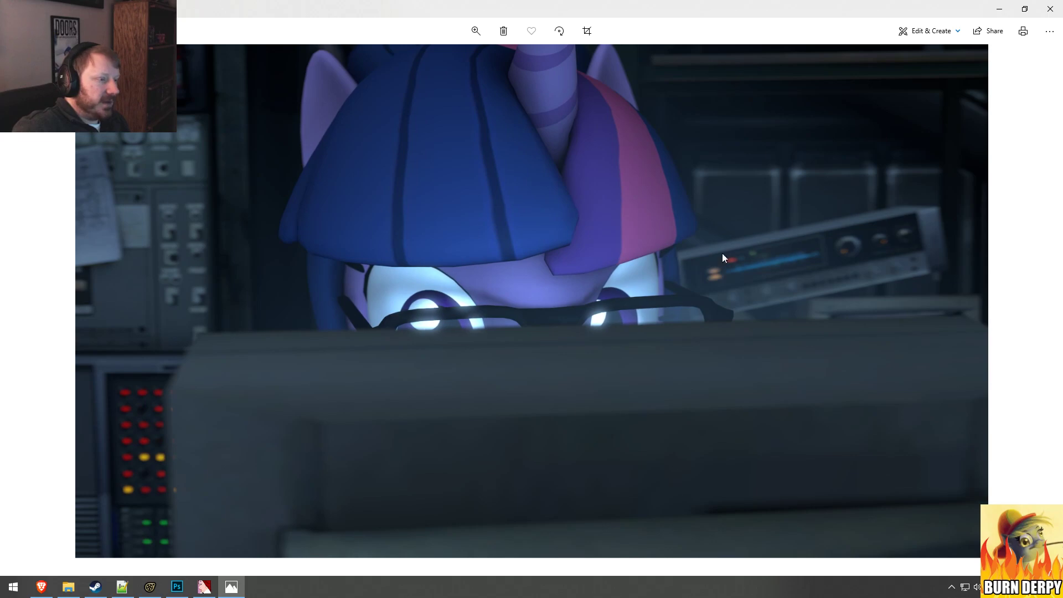
{"action": "left_click", "coordinate": [1050, 9]}
Step: Open a later frame of the rocketscience_test02 sequence, step forward through its frames, and close the viewer
{"action": "key", "text": "Down"}
{"action": "key", "text": "Down"}
{"action": "key", "text": "Down"}
{"action": "key", "text": "Down"}
{"action": "key", "text": "Down"}
{"action": "key", "text": "Down"}
{"action": "key", "text": "Down"}
{"action": "key", "text": "Down"}
{"action": "key", "text": "Down"}
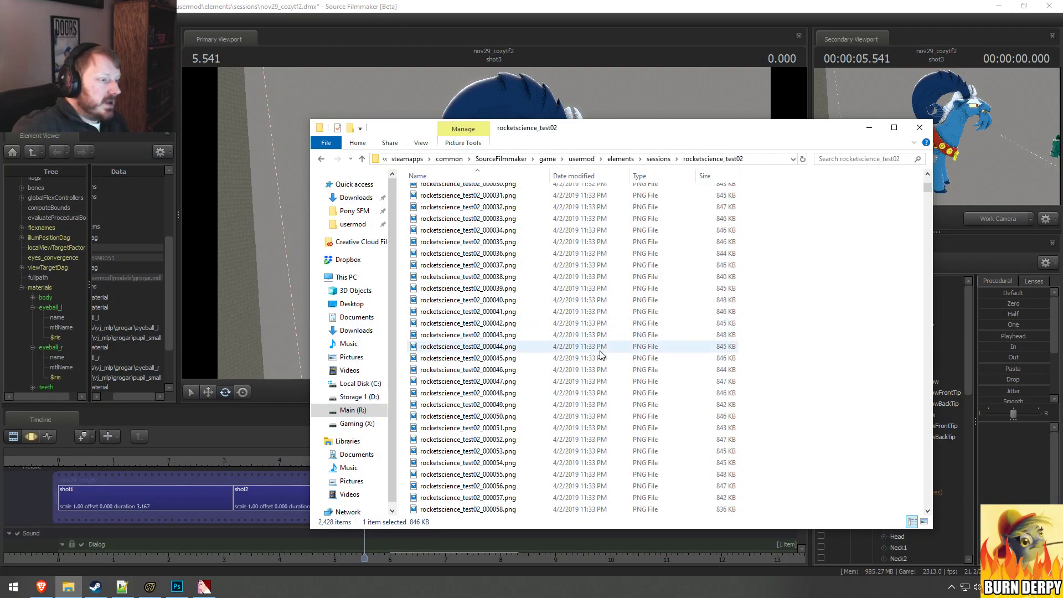
{"action": "key", "text": "Return"}
{"action": "key", "text": "Right"}
{"action": "key", "text": "Right"}
{"action": "key", "text": "Right"}
{"action": "key", "text": "Right"}
{"action": "key", "text": "Right"}
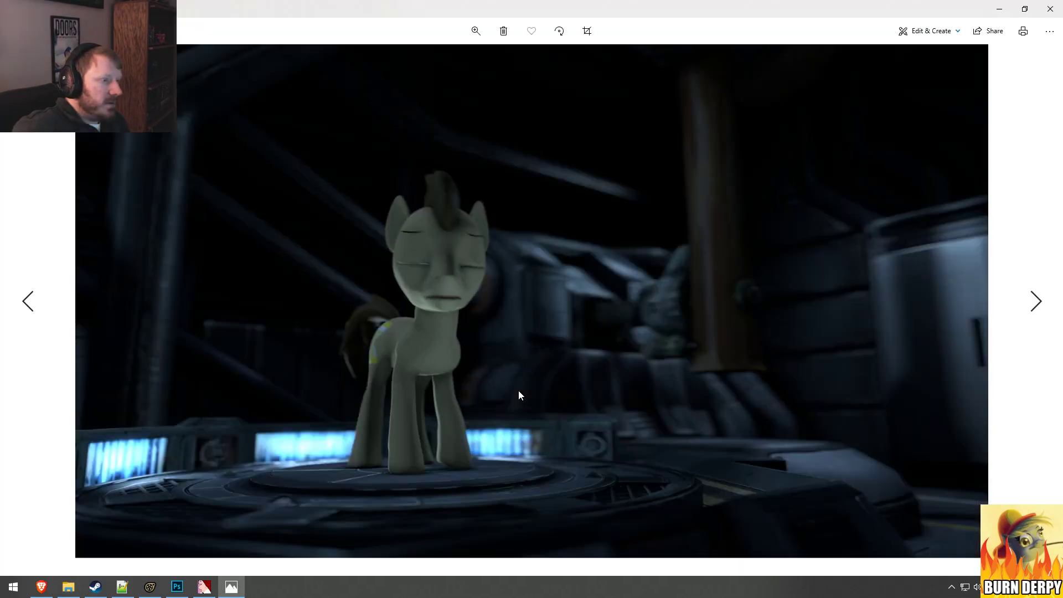
{"action": "key", "text": "Right"}
{"action": "key", "text": "Right"}
{"action": "key", "text": "Right"}
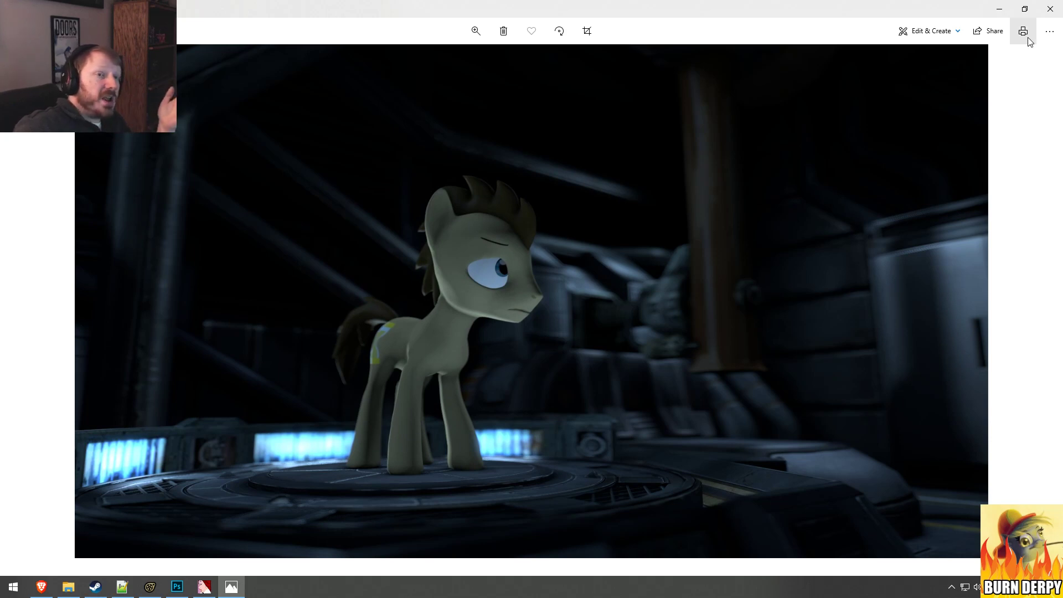
{"action": "left_click", "coordinate": [1050, 8]}
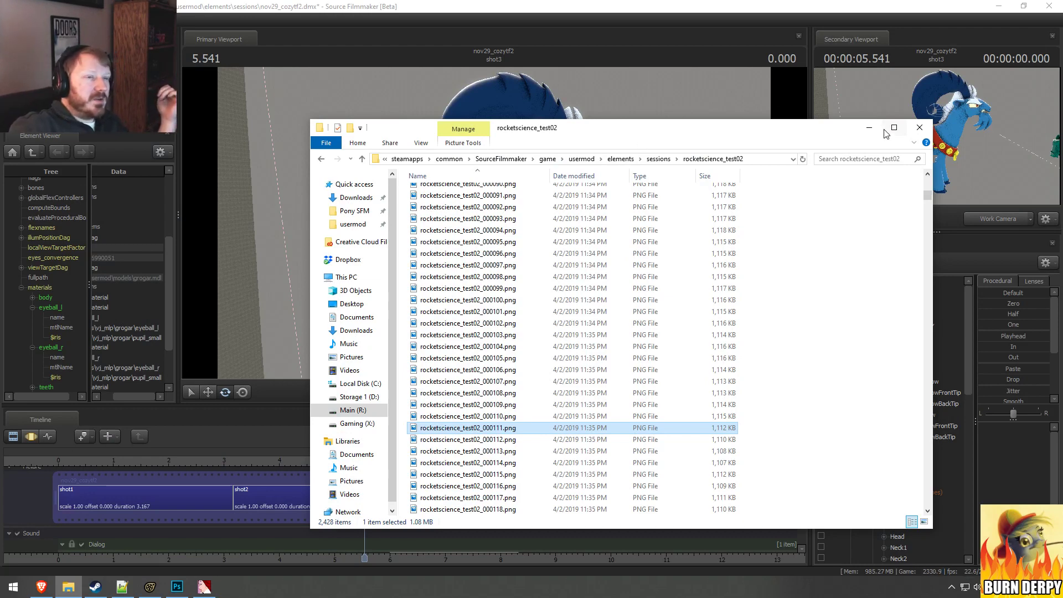
Step: Minimize File Explorer to return to Source Filmmaker and bring up the Export Movie dialog
{"action": "left_click", "coordinate": [861, 125]}
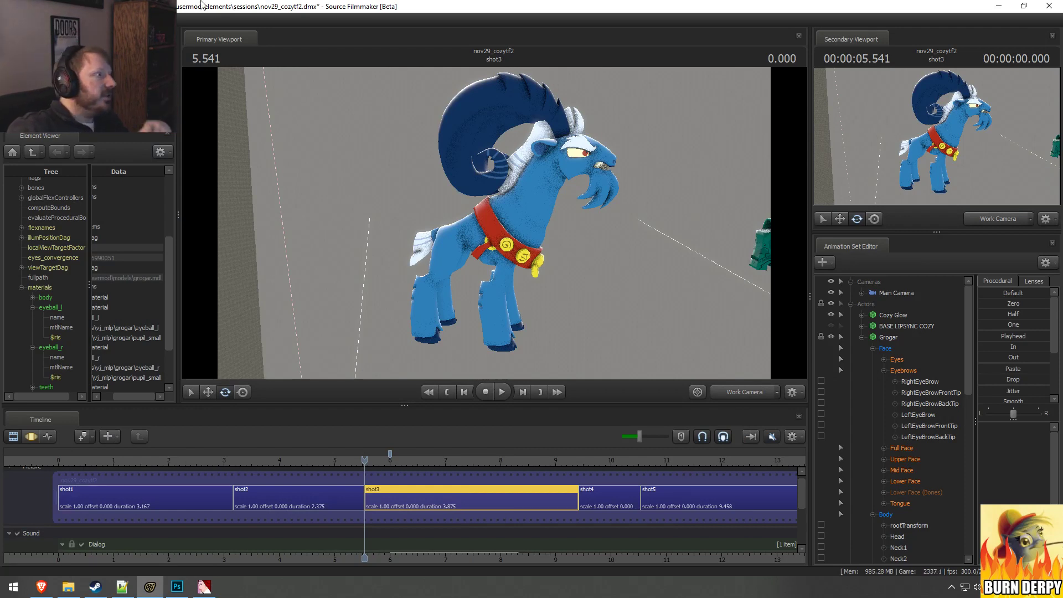
{"action": "left_click", "coordinate": [11, 19]}
{"action": "mouse_move", "coordinate": [34, 131]}
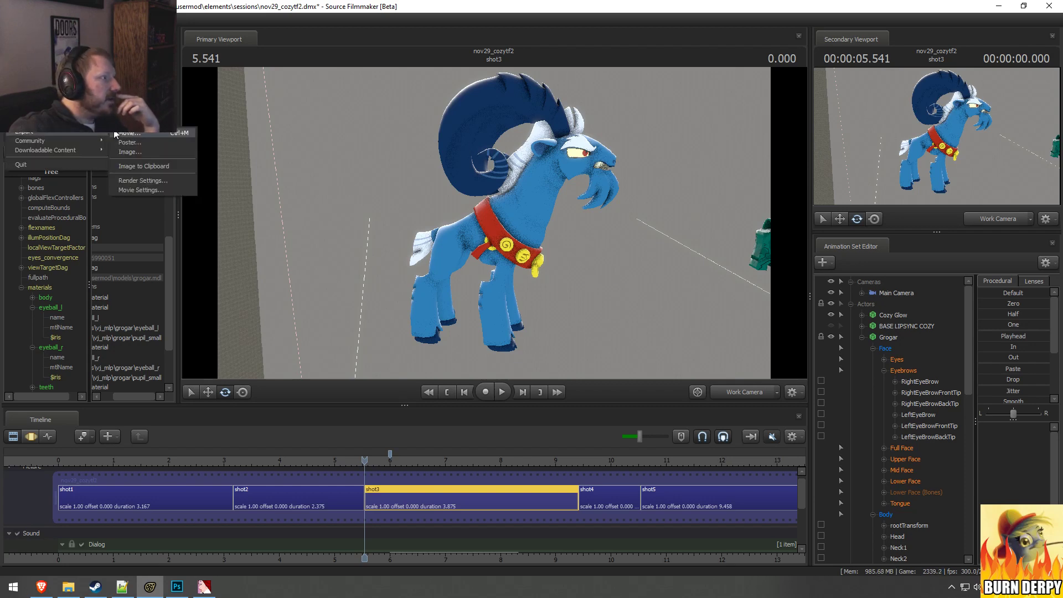
{"action": "left_click", "coordinate": [116, 133]}
{"action": "left_click", "coordinate": [528, 301]}
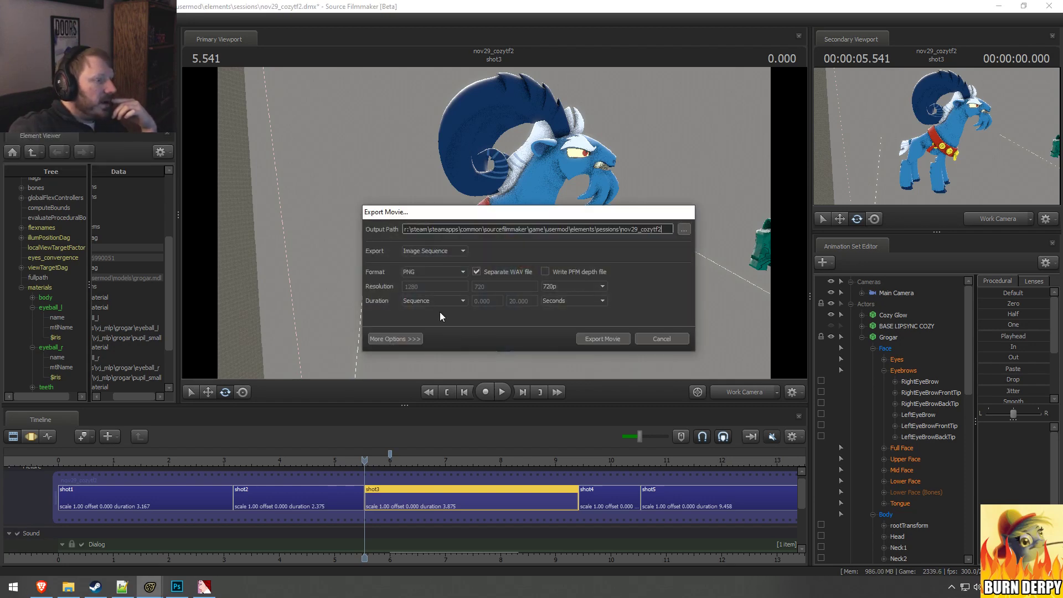
Step: Alternate the export type between Movie and Image Sequence to compare their format options, leaving it on Movie
{"action": "left_click", "coordinate": [428, 272]}
{"action": "left_click", "coordinate": [438, 251]}
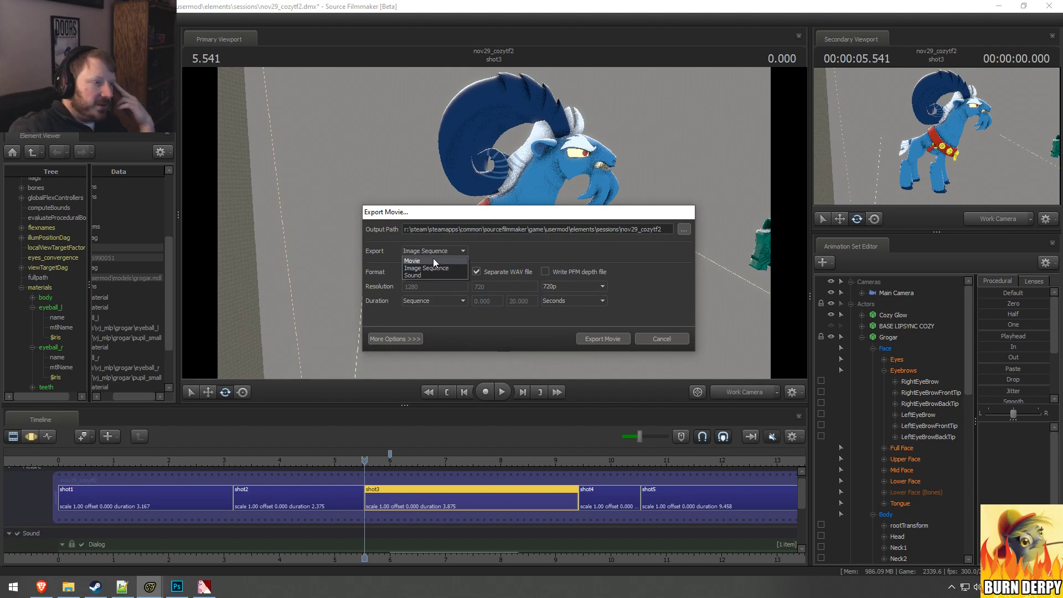
{"action": "left_click", "coordinate": [431, 261]}
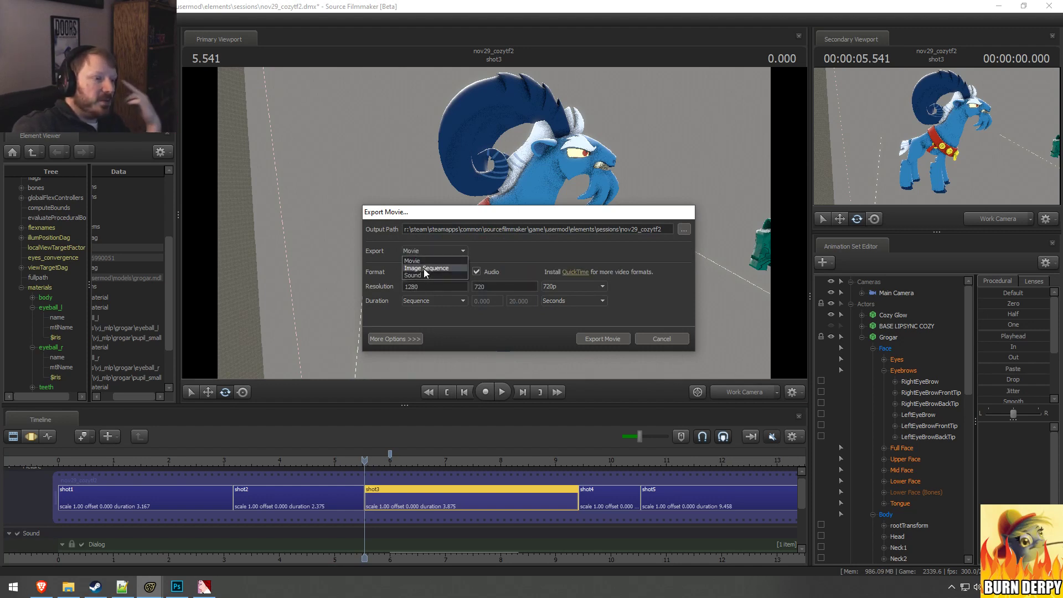
{"action": "left_click", "coordinate": [424, 268]}
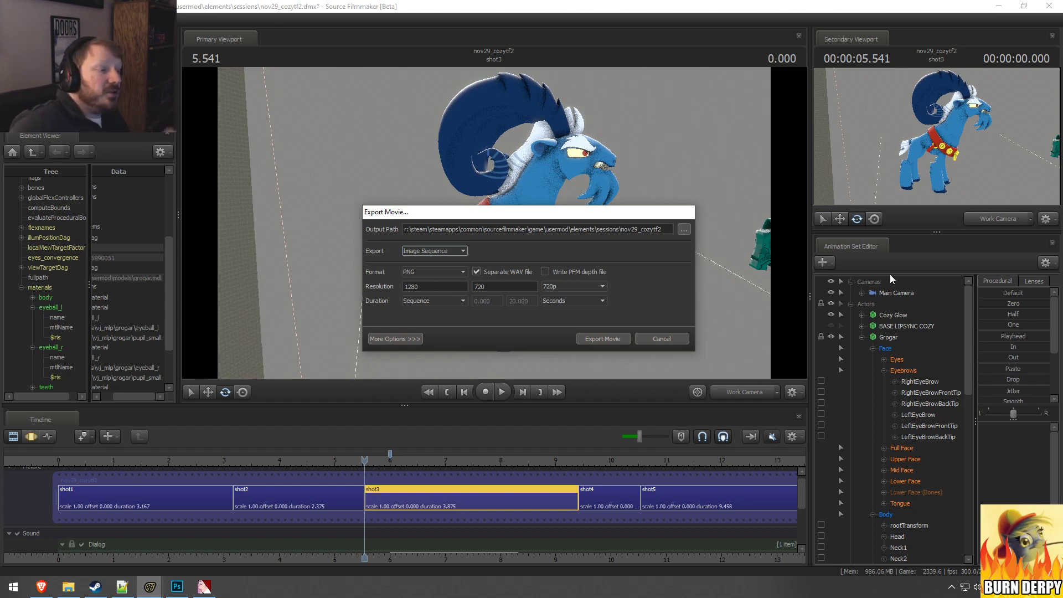
{"action": "left_click", "coordinate": [424, 255]}
{"action": "left_click", "coordinate": [424, 258]}
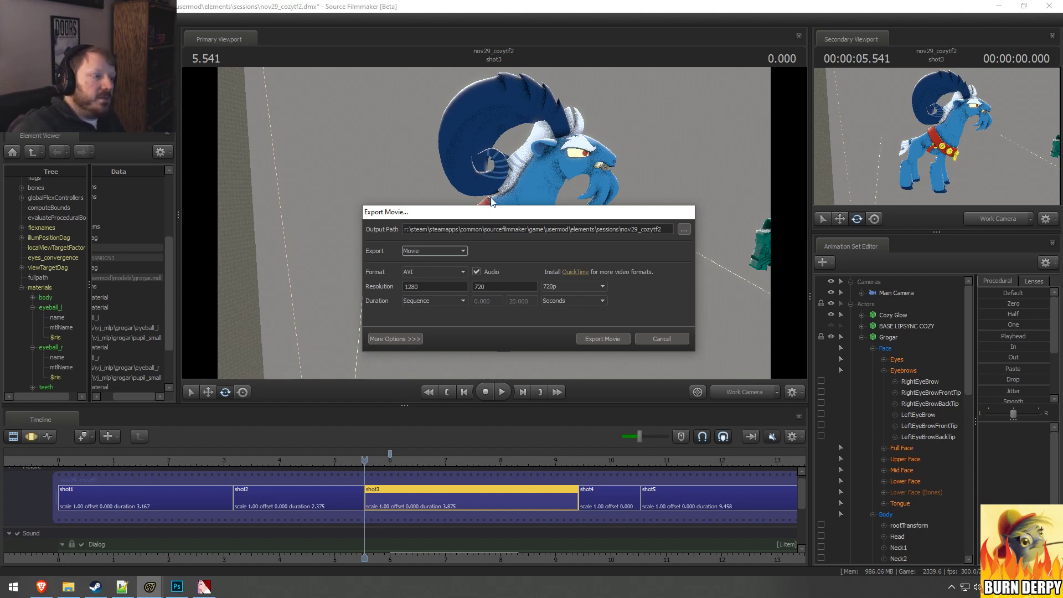
{"action": "left_click", "coordinate": [423, 268]}
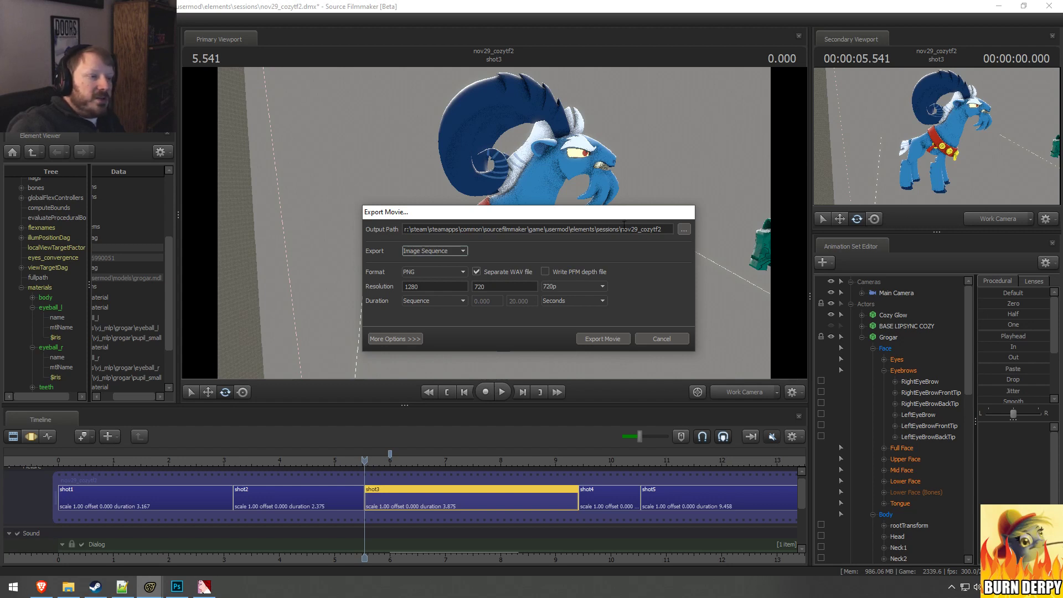
{"action": "left_click", "coordinate": [423, 255]}
{"action": "left_click", "coordinate": [423, 260]}
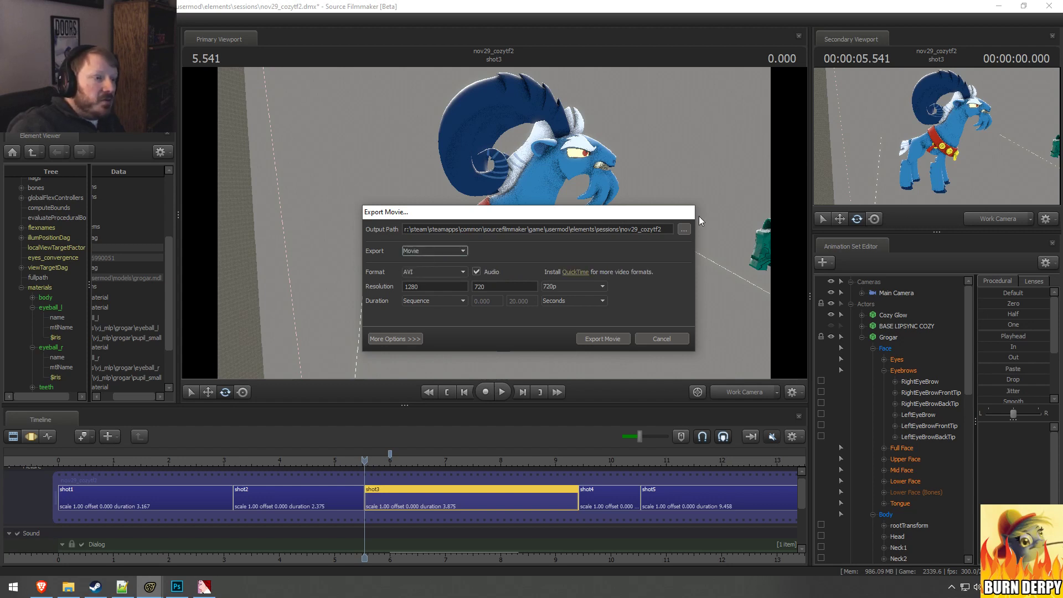
Step: Highlight the nov29_cozytf2 name in the output path and set the export type to Image Sequence
{"action": "left_click_drag", "start_coordinate": [621, 230], "coordinate": [668, 232]}
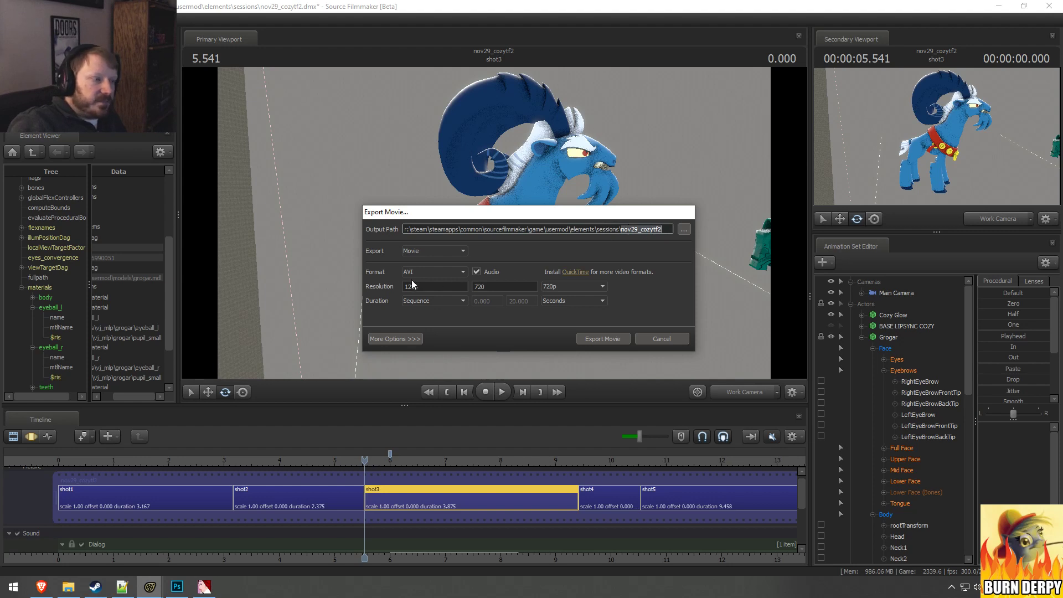
{"action": "left_click", "coordinate": [424, 249]}
{"action": "left_click", "coordinate": [426, 264]}
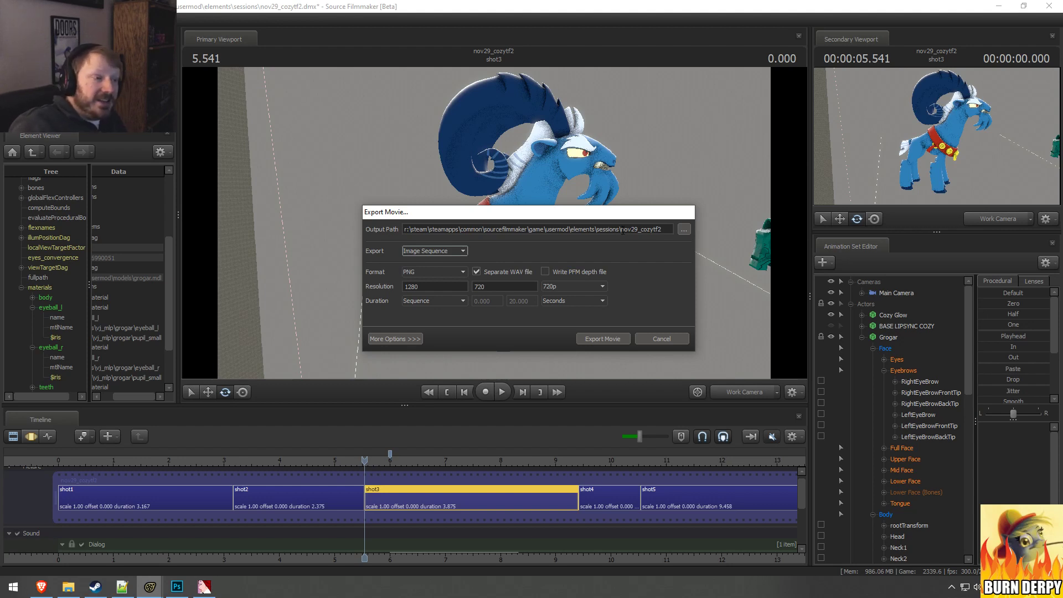
{"action": "left_click", "coordinate": [608, 230]}
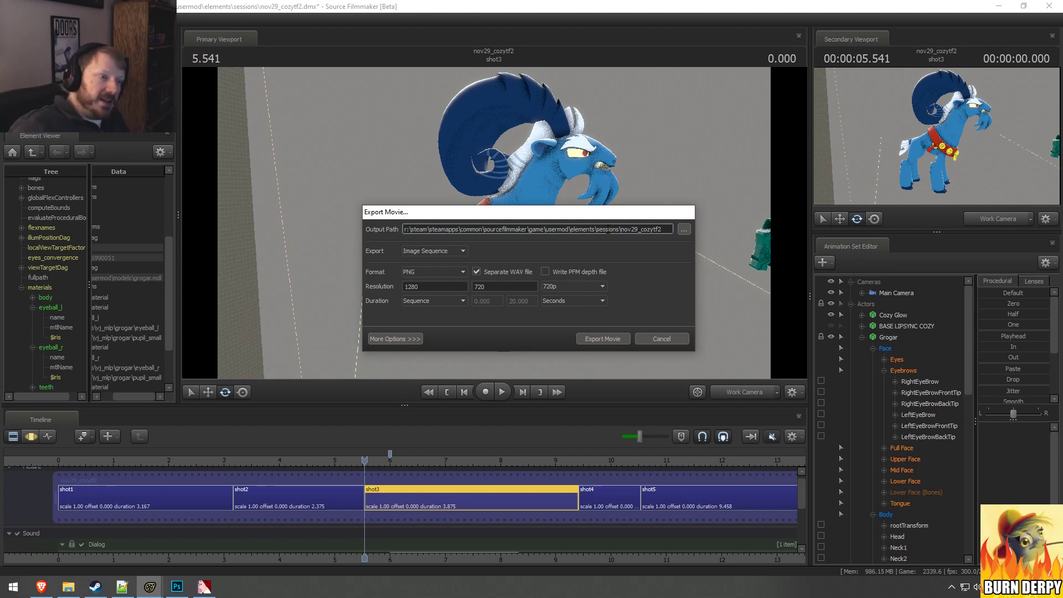
{"action": "left_click", "coordinate": [685, 229]}
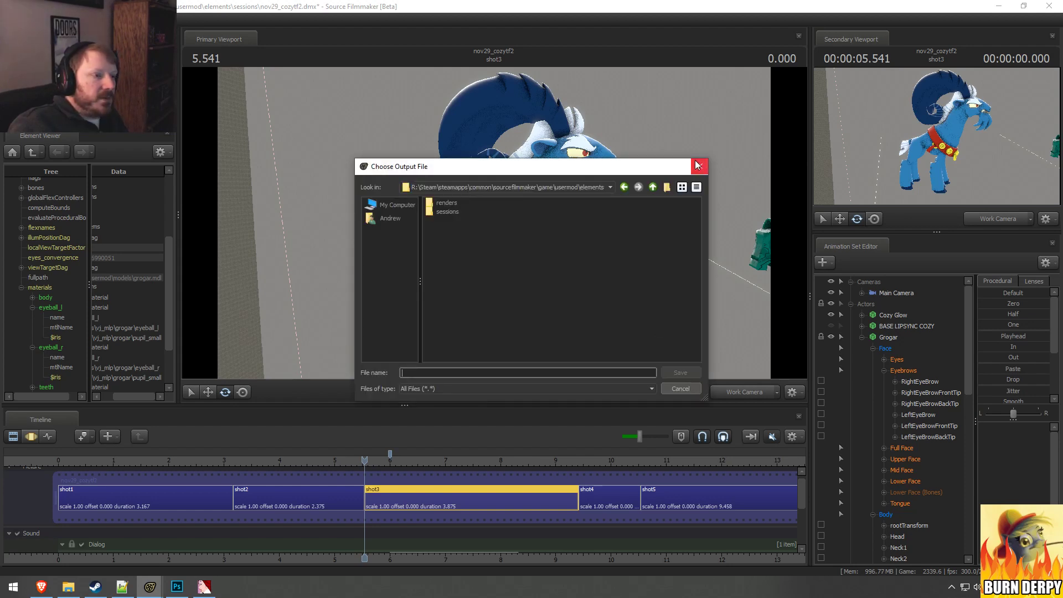
{"action": "left_click", "coordinate": [697, 165]}
Step: Append \nov29_cozytf2_ to the output path as the file-name prefix inside a nov29_cozytf2 folder
{"action": "left_click", "coordinate": [663, 227]}
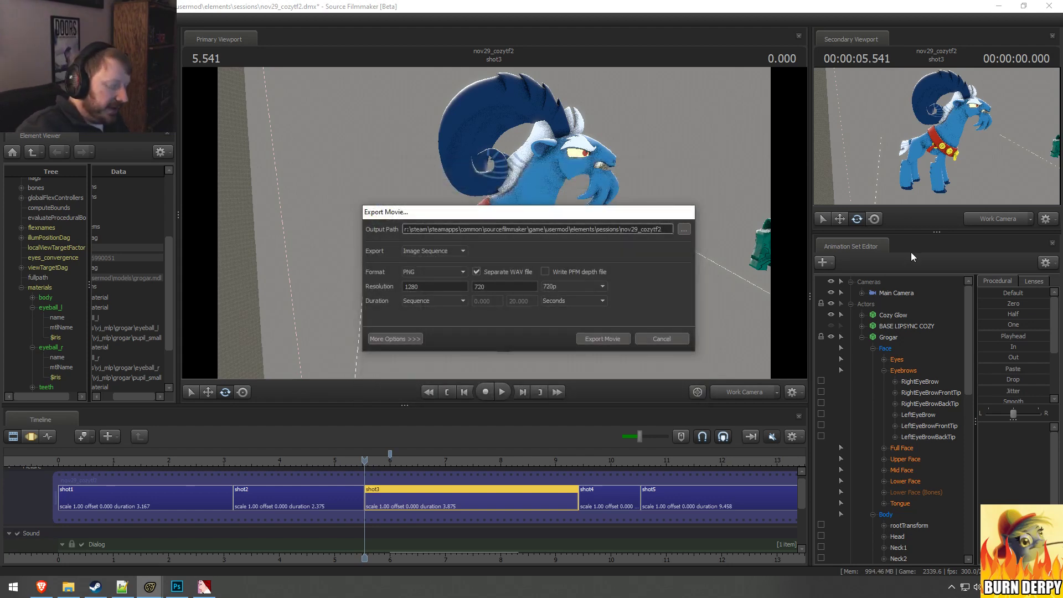
{"action": "type", "text": "\\"}
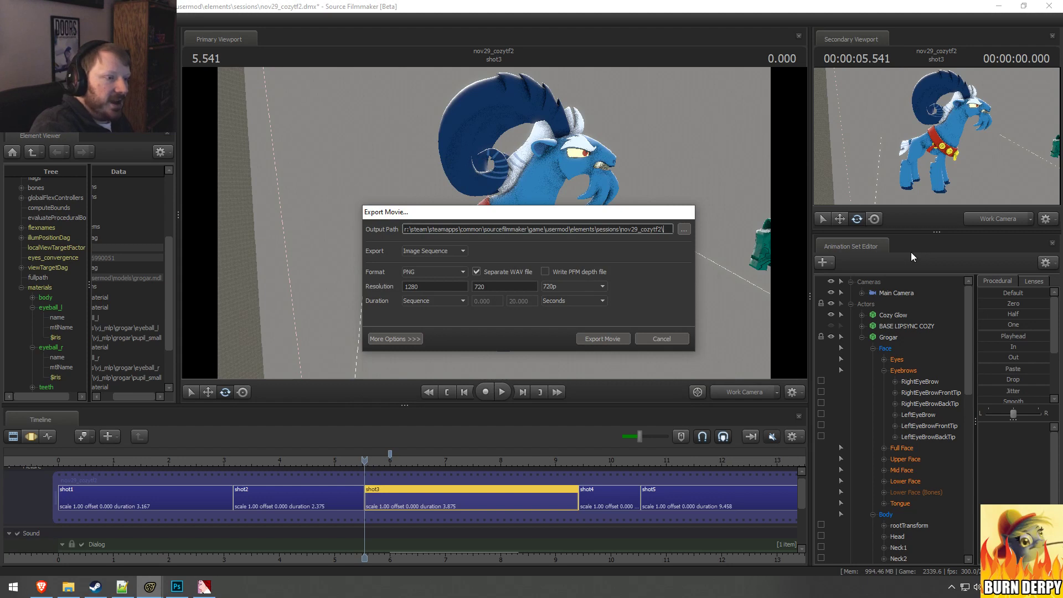
{"action": "type", "text": "nov29"}
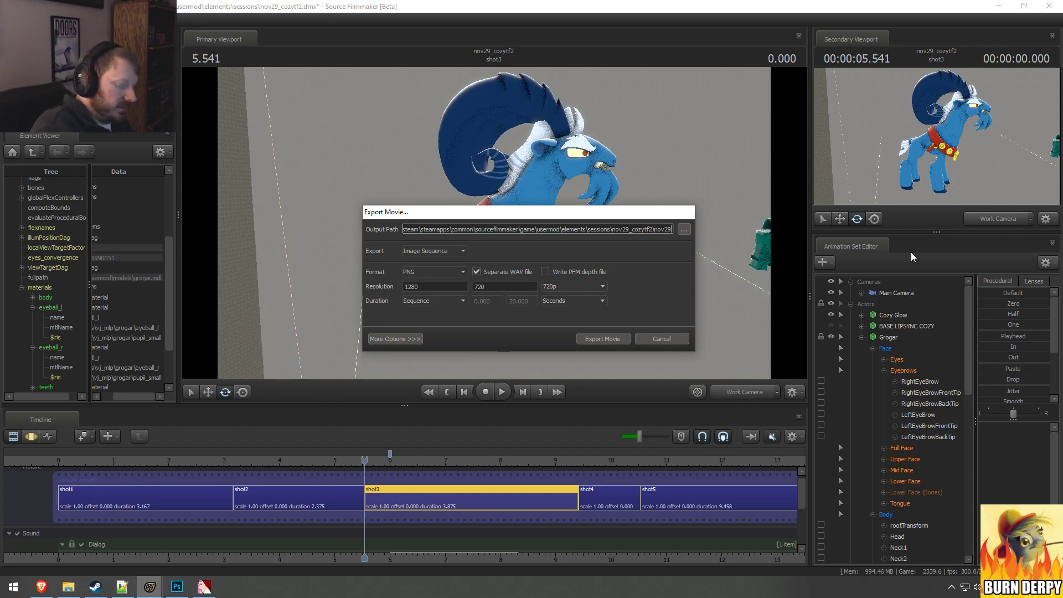
{"action": "type", "text": "_cozytf"}
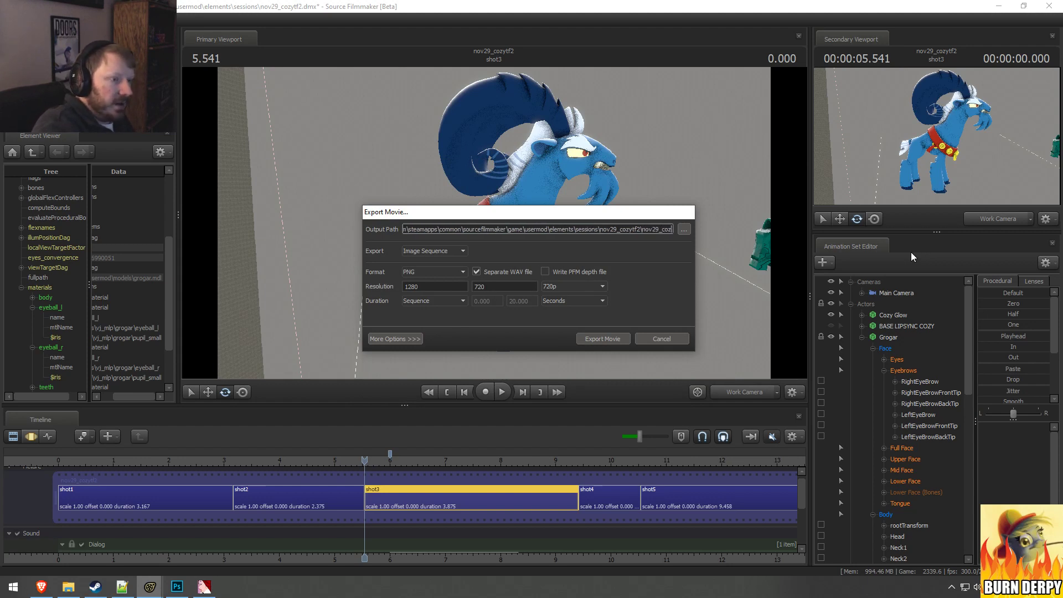
{"action": "type", "text": "2"}
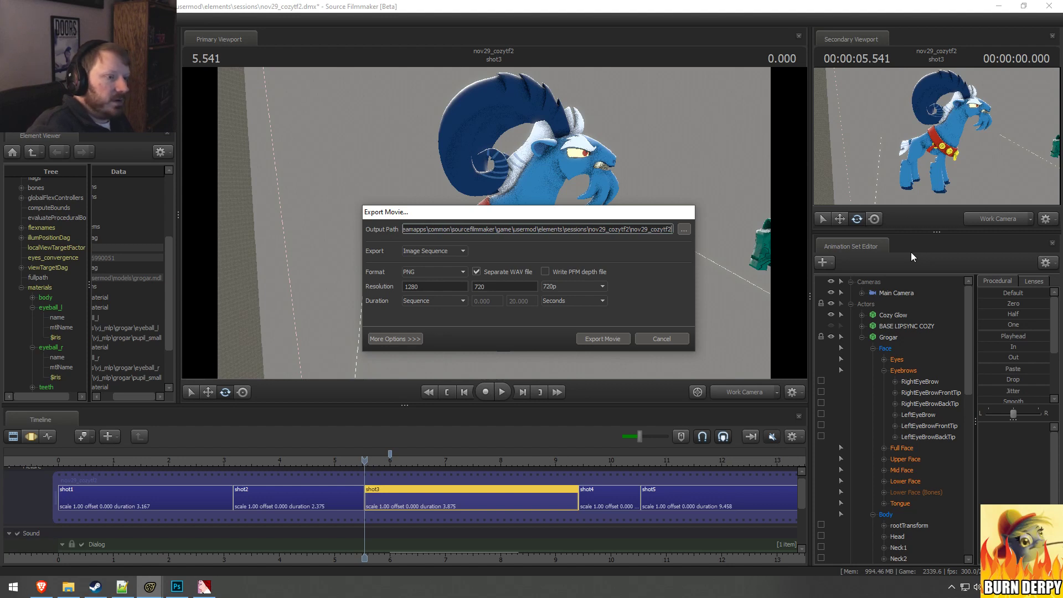
{"action": "type", "text": "_"}
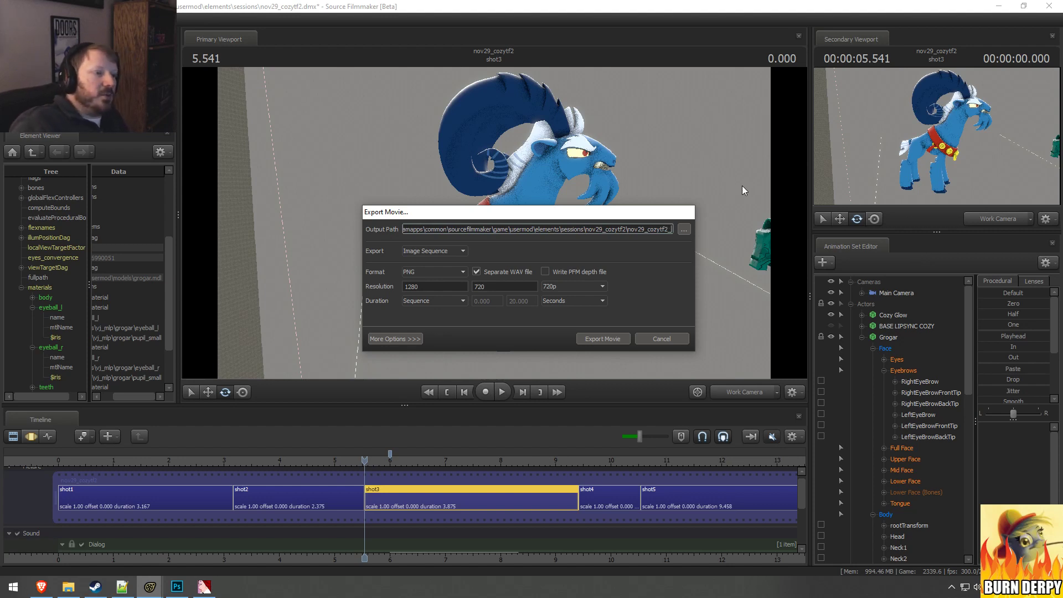
Step: Examine the folder and file-name prefix parts at the end of the export output path
{"action": "left_click_drag", "start_coordinate": [586, 231], "coordinate": [673, 229]}
{"action": "left_click", "coordinate": [630, 227]}
{"action": "left_click", "coordinate": [646, 229]}
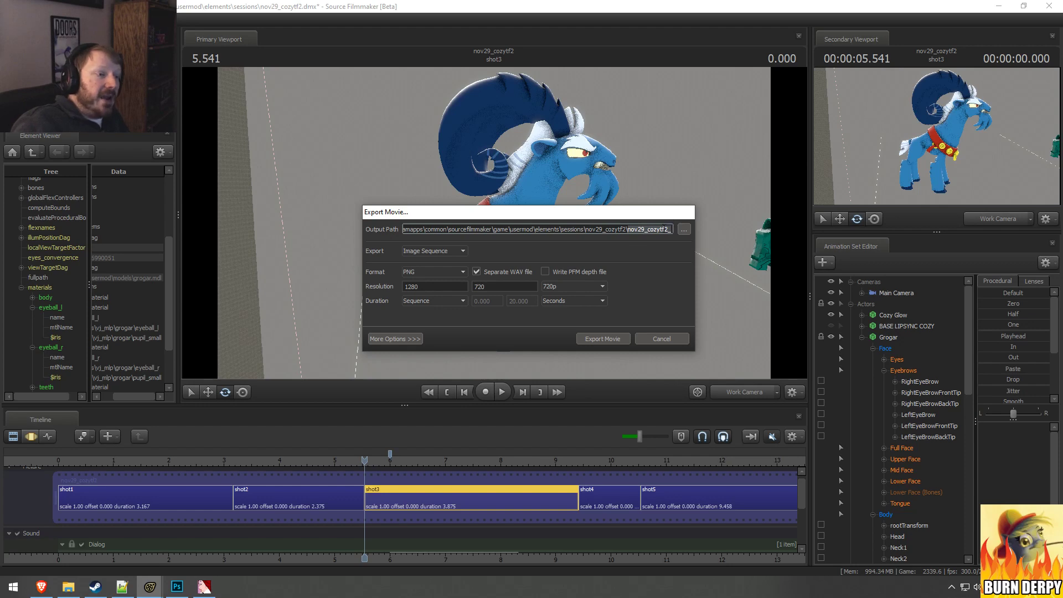
{"action": "left_click", "coordinate": [666, 232]}
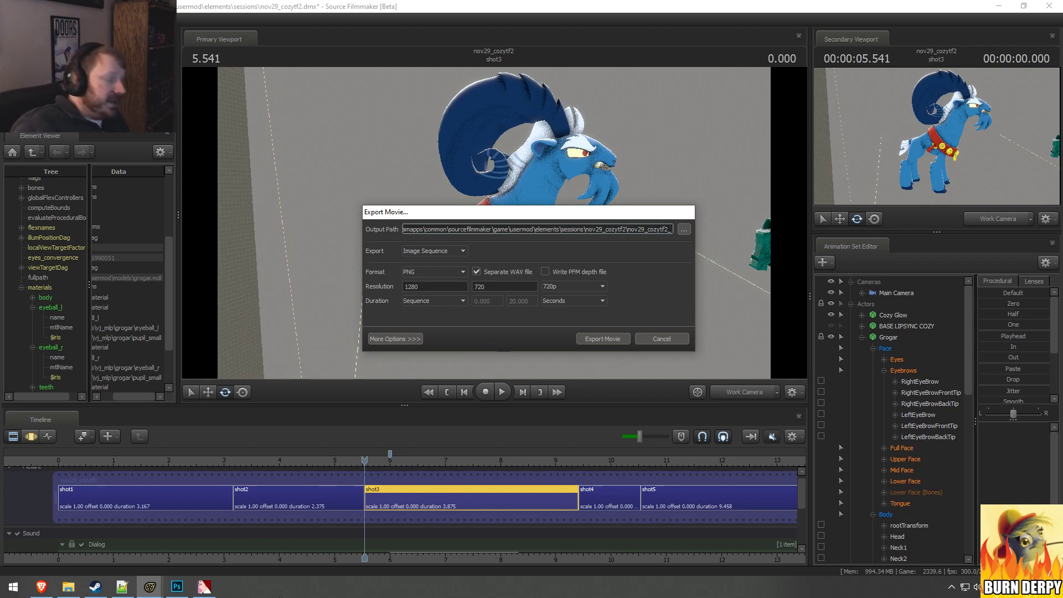
Step: Switch to File Explorer to check the naming of the rocketscience_test02 frames, and return to the Export Movie dialog
{"action": "left_click", "coordinate": [68, 587]}
{"action": "left_click", "coordinate": [477, 265]}
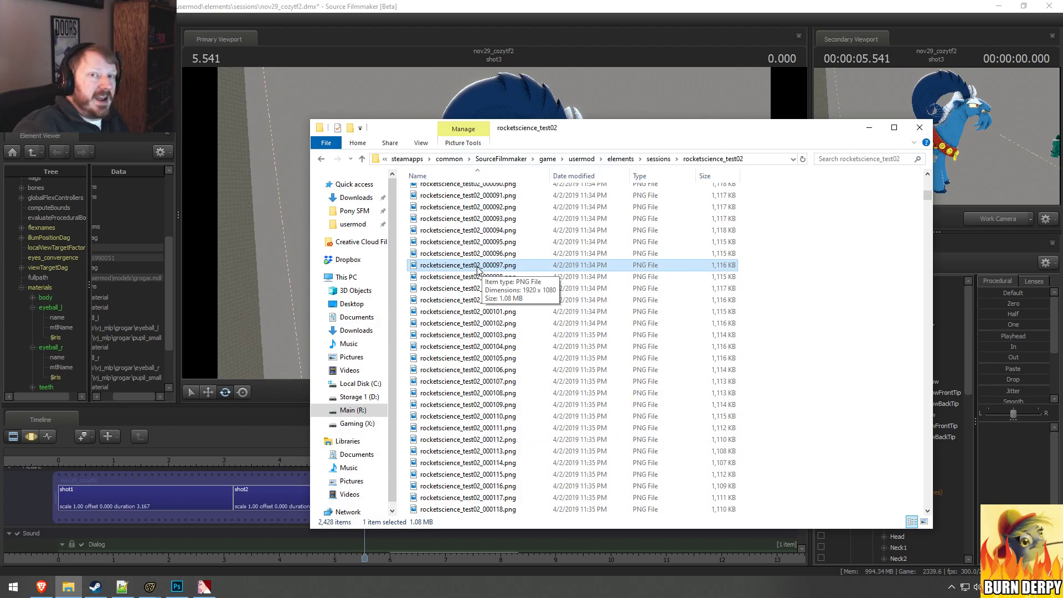
{"action": "left_click", "coordinate": [522, 3]}
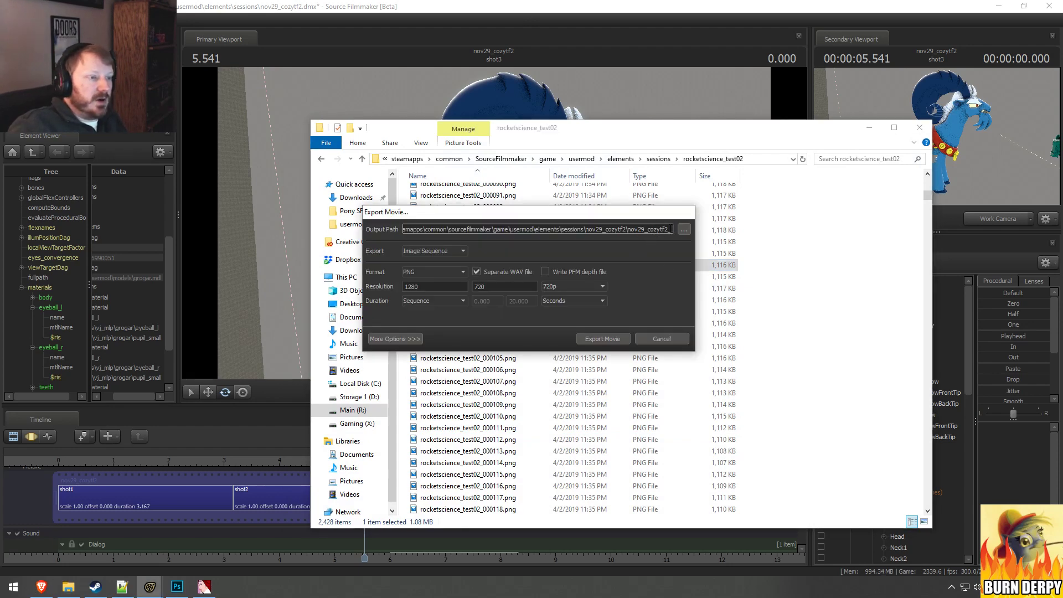
Step: Open the render log text file in the rocketscience_test02 folder in Notepad and move its window higher
{"action": "left_click", "coordinate": [501, 218]}
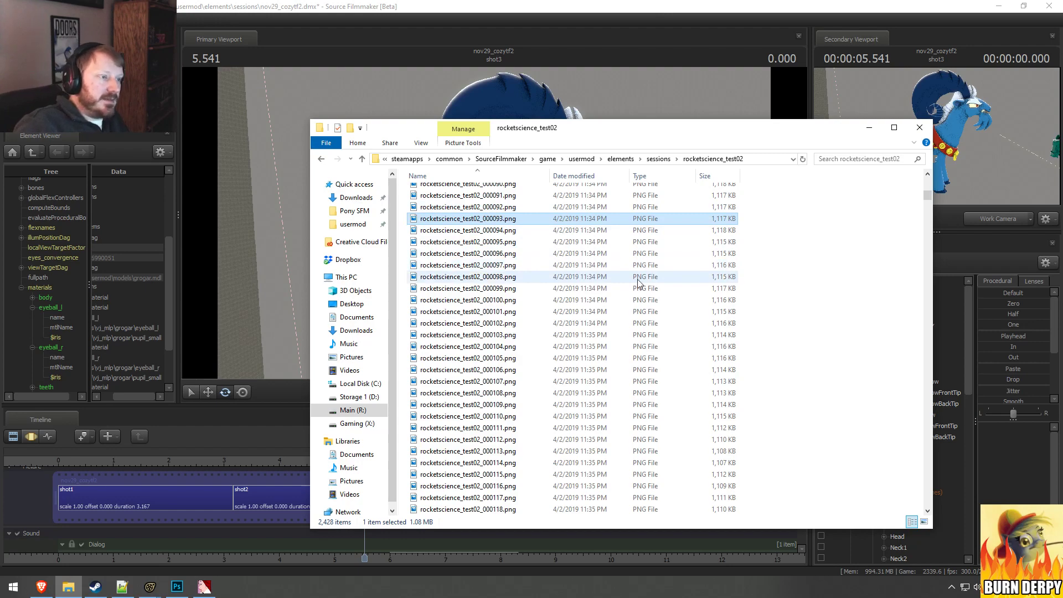
{"action": "scroll", "coordinate": [605, 320], "scroll_direction": "up", "scroll_amount": 6}
{"action": "scroll", "coordinate": [607, 310], "scroll_direction": "up", "scroll_amount": 20}
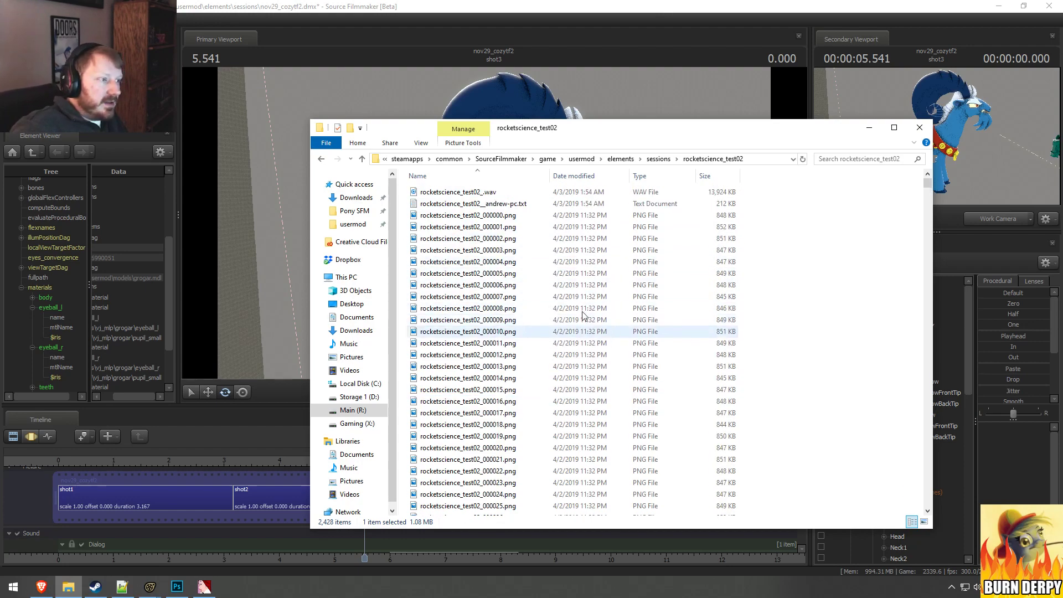
{"action": "left_click", "coordinate": [505, 204]}
{"action": "double_click", "coordinate": [505, 204]}
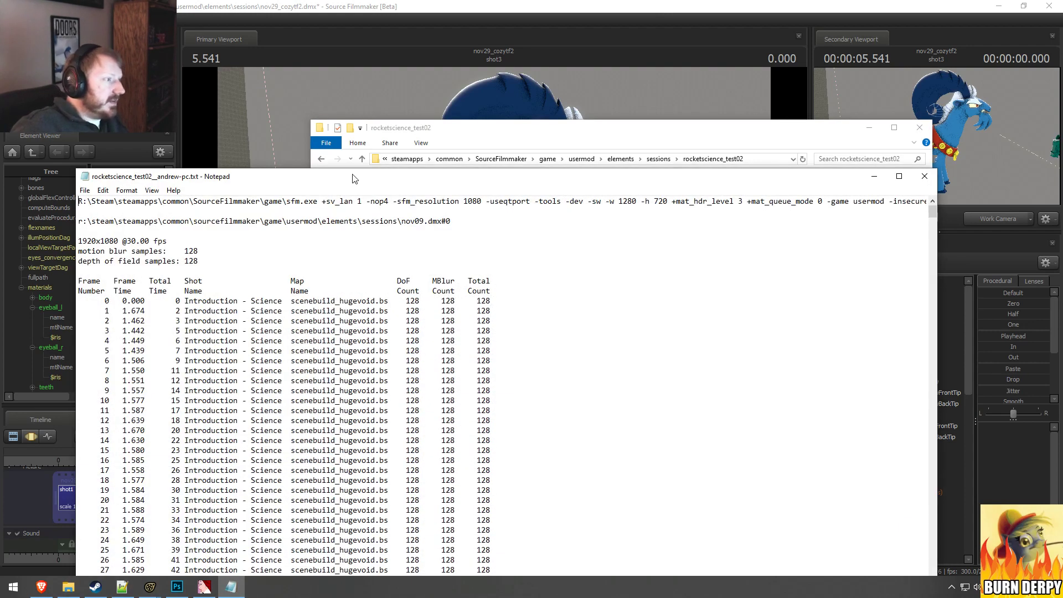
{"action": "left_click_drag", "start_coordinate": [359, 177], "coordinate": [431, 78]}
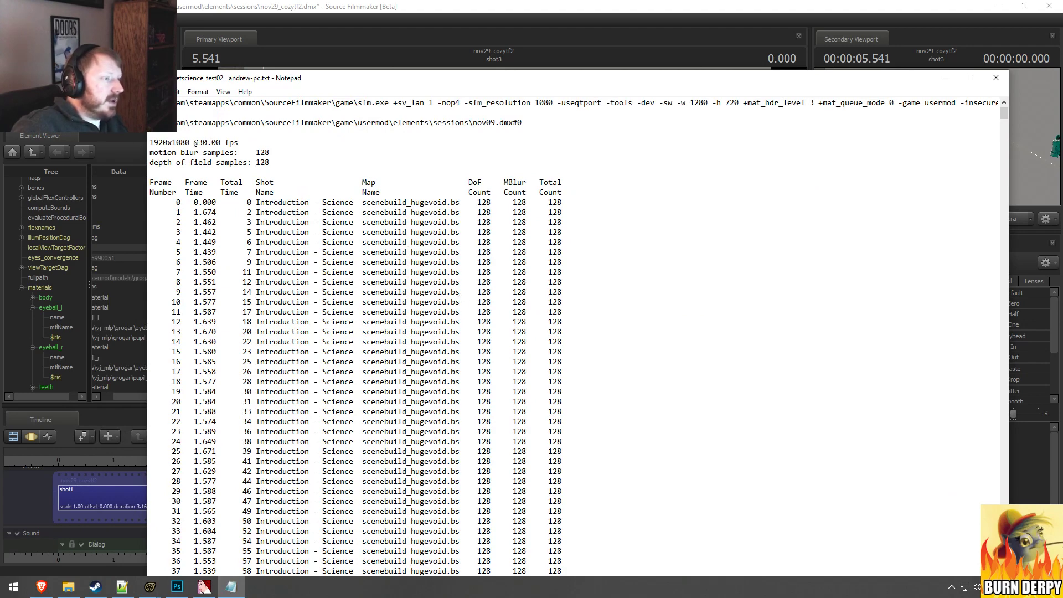
Step: Examine the shot names, map name and sample counts at the start and middle of the render log
{"action": "left_click_drag", "start_coordinate": [474, 202], "coordinate": [575, 213]}
{"action": "left_click", "coordinate": [524, 233]}
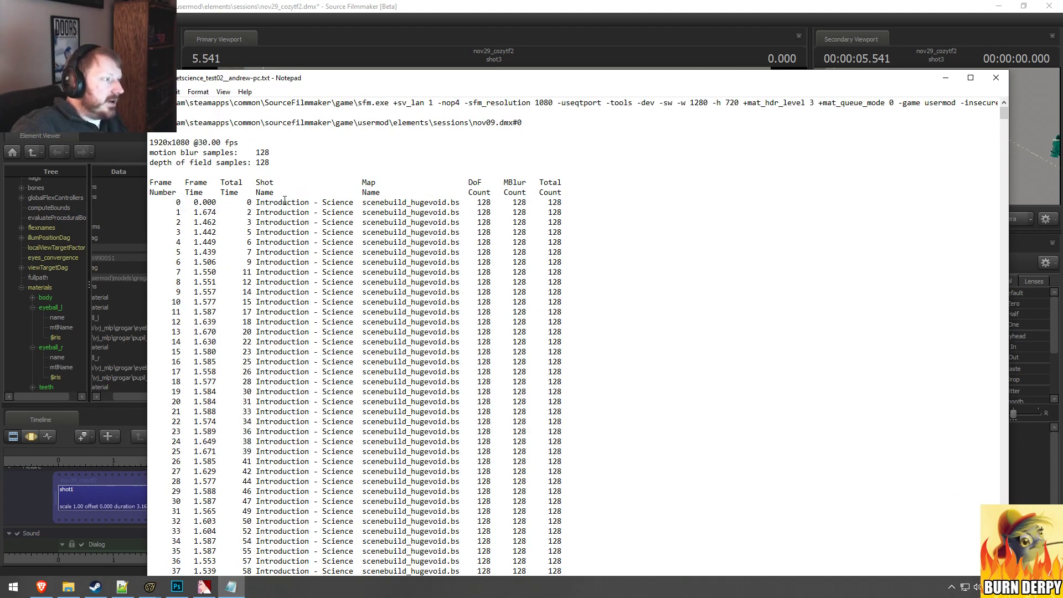
{"action": "left_click_drag", "start_coordinate": [270, 202], "coordinate": [433, 203]}
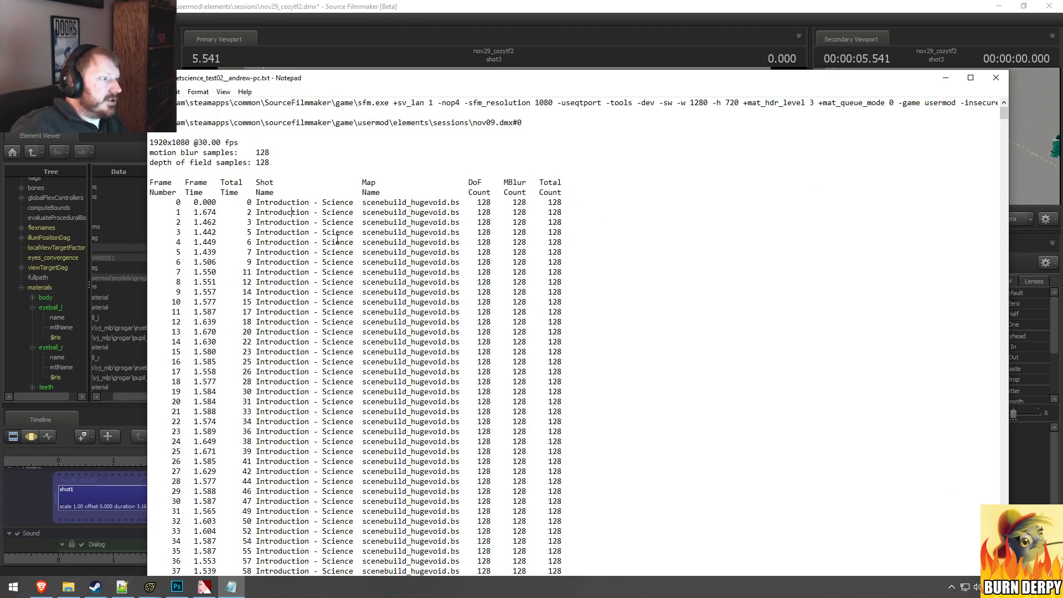
{"action": "scroll", "coordinate": [624, 361], "scroll_direction": "down", "scroll_amount": 15}
{"action": "left_click_drag", "start_coordinate": [1003, 123], "coordinate": [1003, 320]}
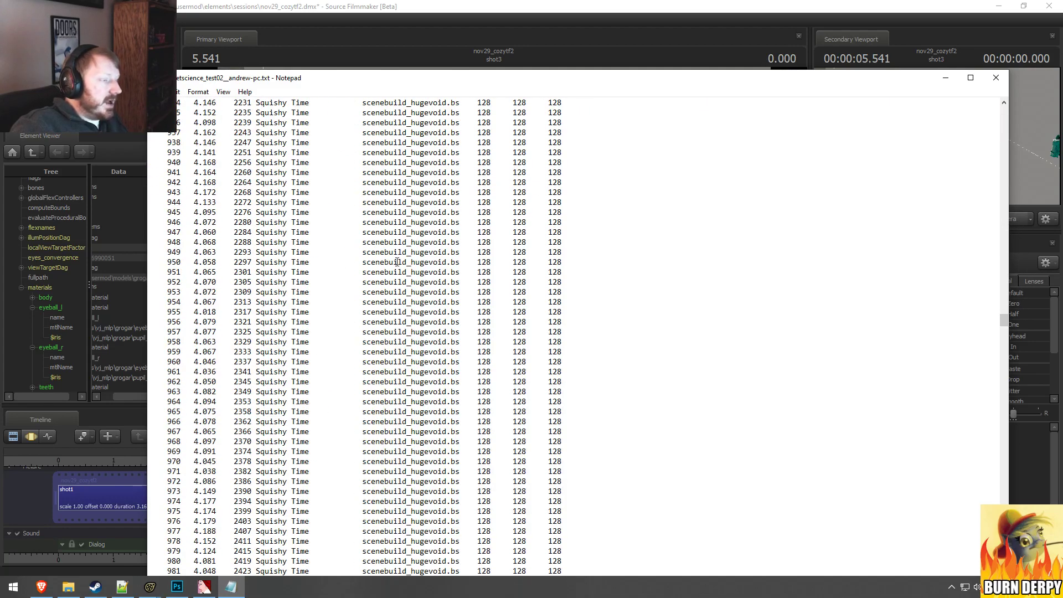
{"action": "left_click_drag", "start_coordinate": [376, 272], "coordinate": [468, 281]}
{"action": "left_click", "coordinate": [384, 282]}
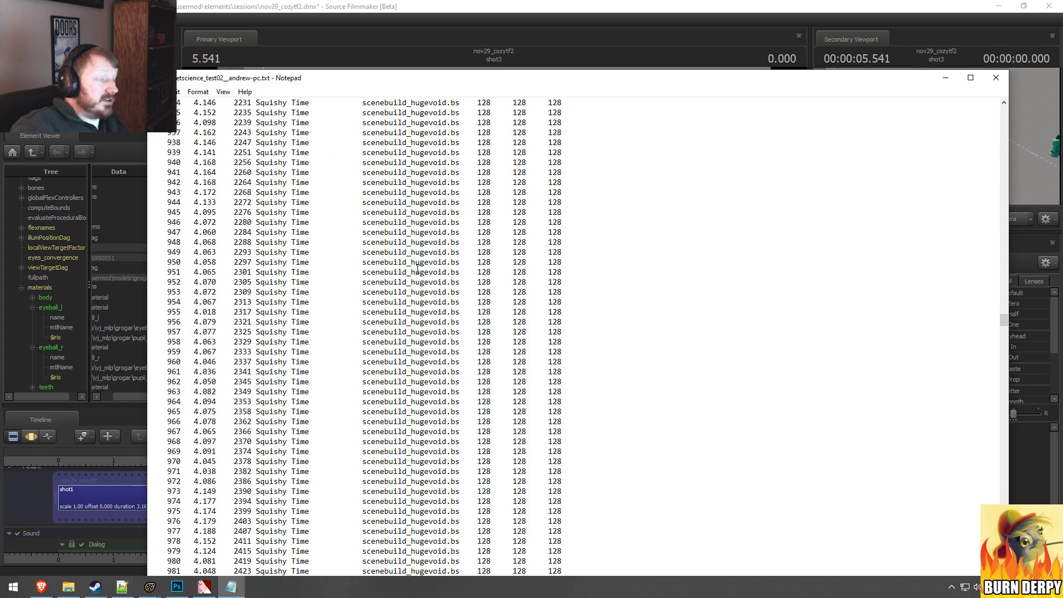
{"action": "scroll", "coordinate": [692, 389], "scroll_direction": "up", "scroll_amount": 5}
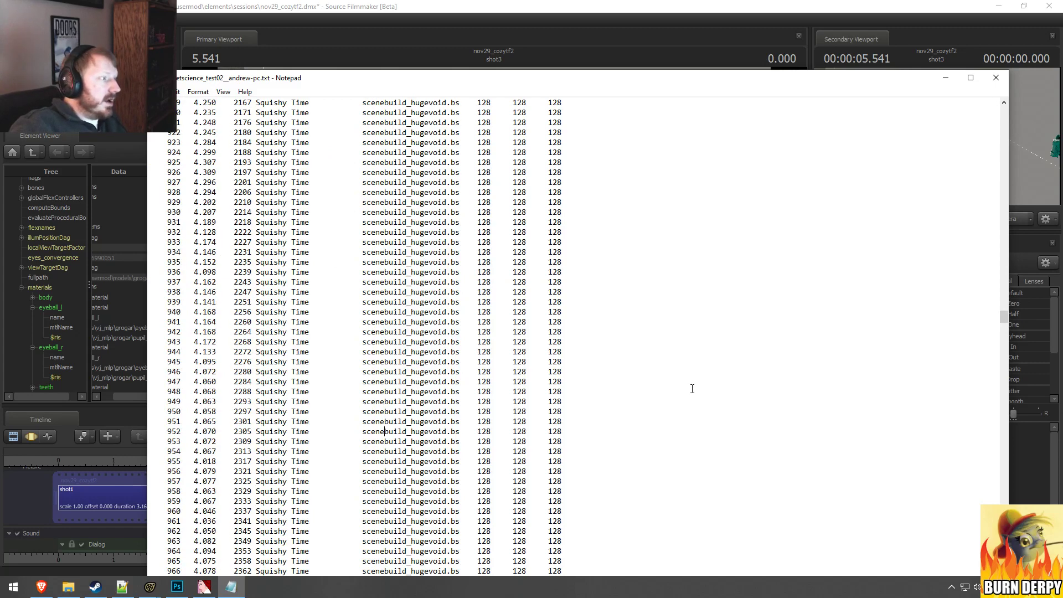
Step: Compare the frame render times at the start and near the end of the log, close it and return to Source Filmmaker
{"action": "left_click_drag", "start_coordinate": [1002, 318], "coordinate": [1002, 114]}
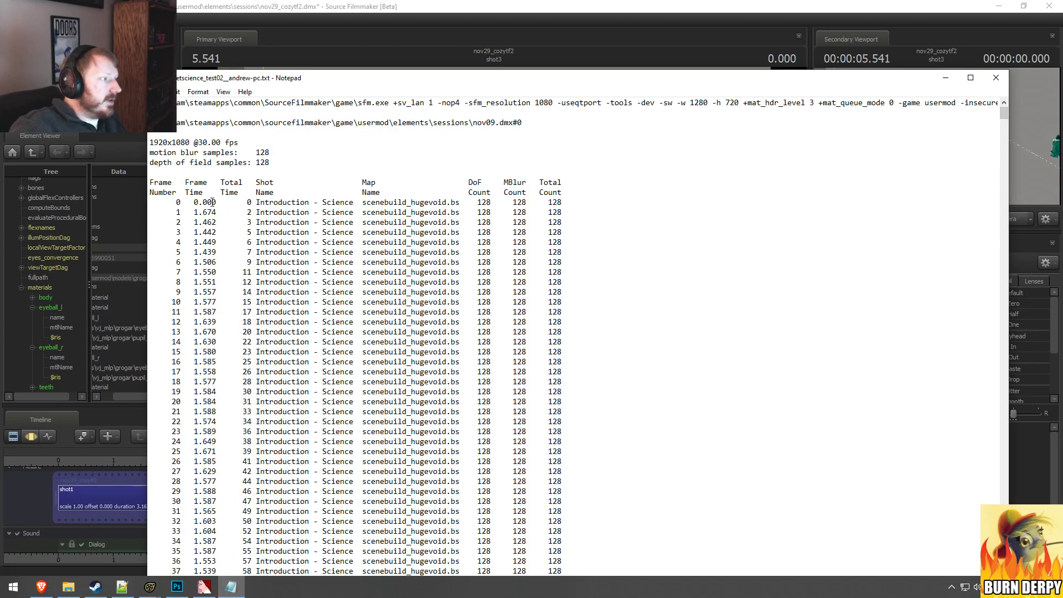
{"action": "left_click_drag", "start_coordinate": [212, 203], "coordinate": [221, 264]}
{"action": "left_click", "coordinate": [218, 270]}
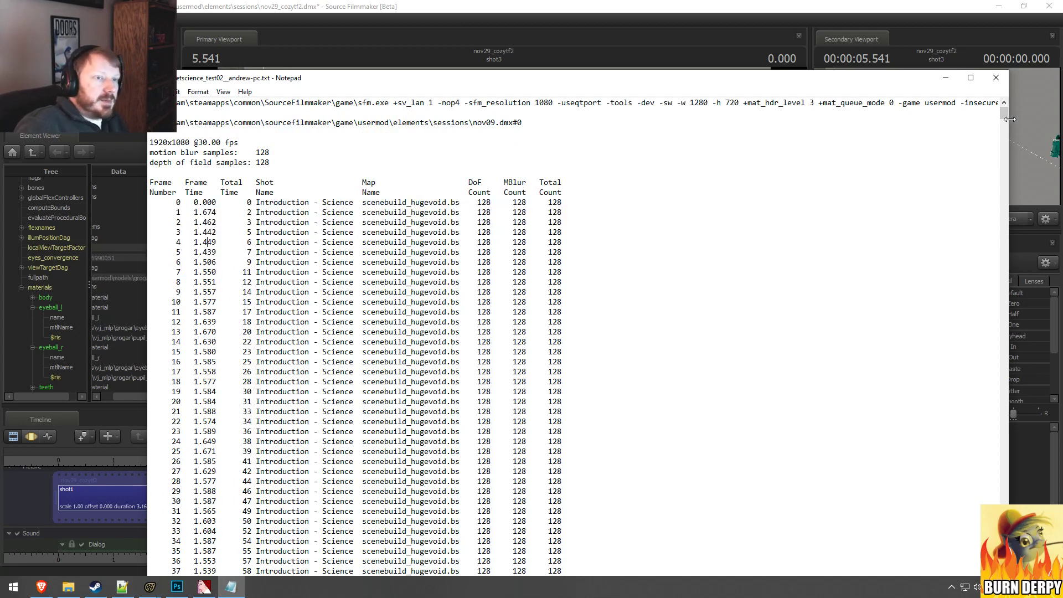
{"action": "left_click_drag", "start_coordinate": [1004, 118], "coordinate": [959, 546]}
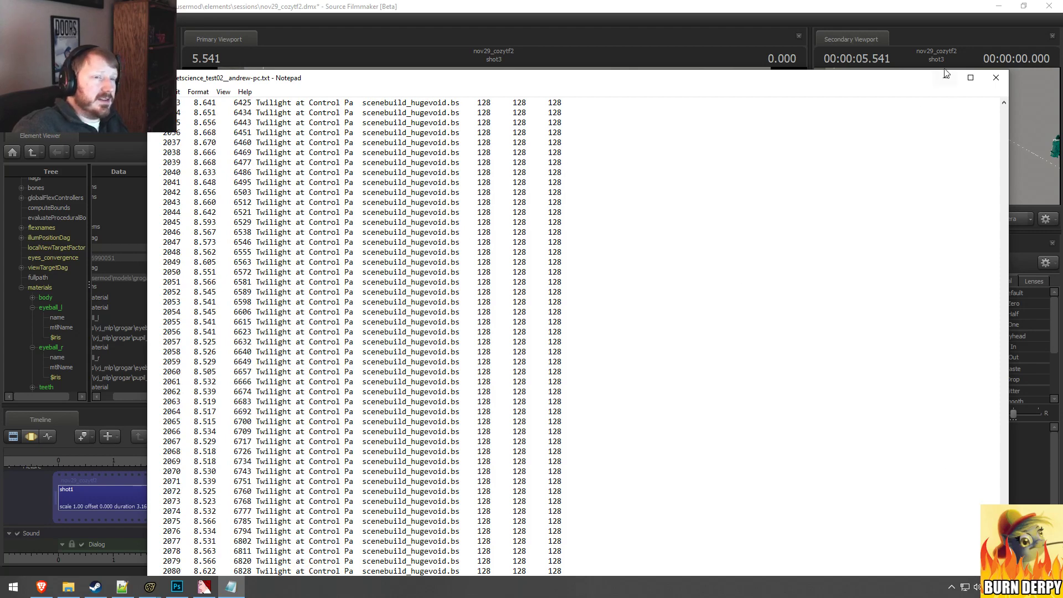
{"action": "left_click", "coordinate": [996, 77]}
{"action": "left_click", "coordinate": [566, 2]}
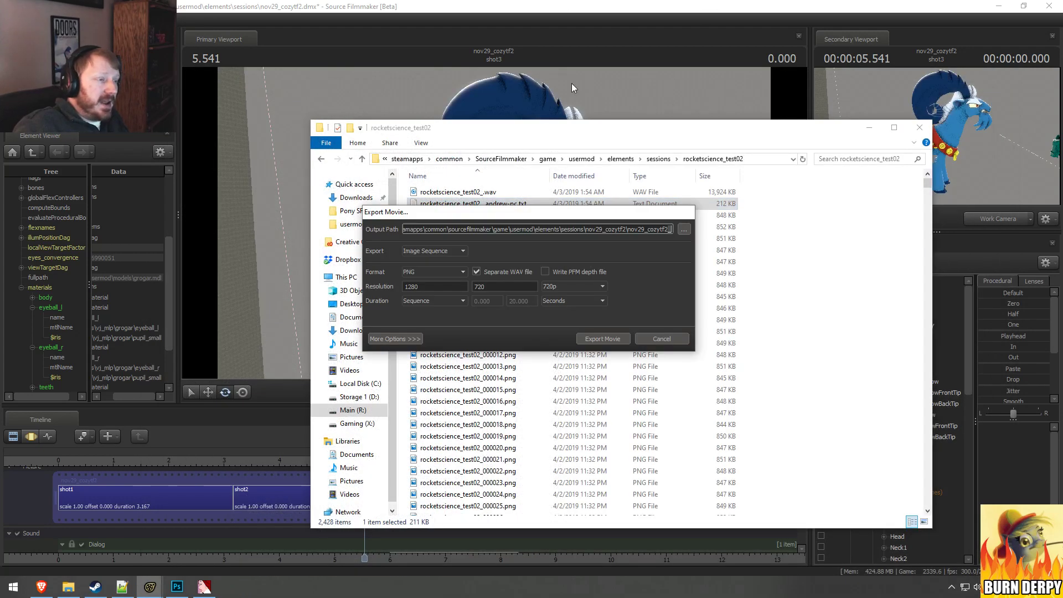
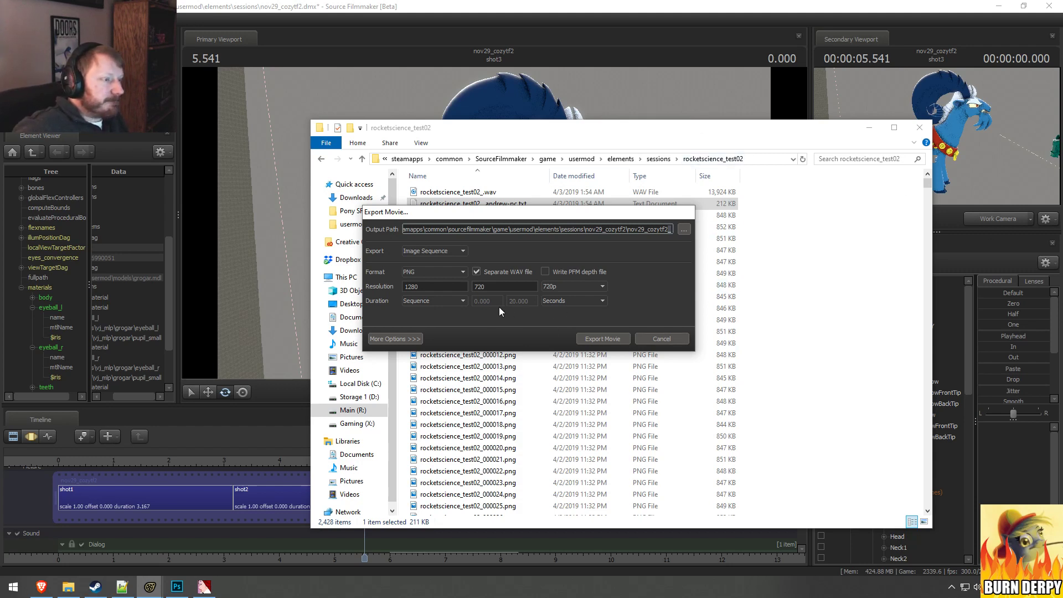
Step: Cancel the movie export, return to Source Filmmaker's main window, and show the primary viewport through the Main Camera with that camera selected
{"action": "left_click", "coordinate": [662, 338]}
{"action": "left_click", "coordinate": [641, 4]}
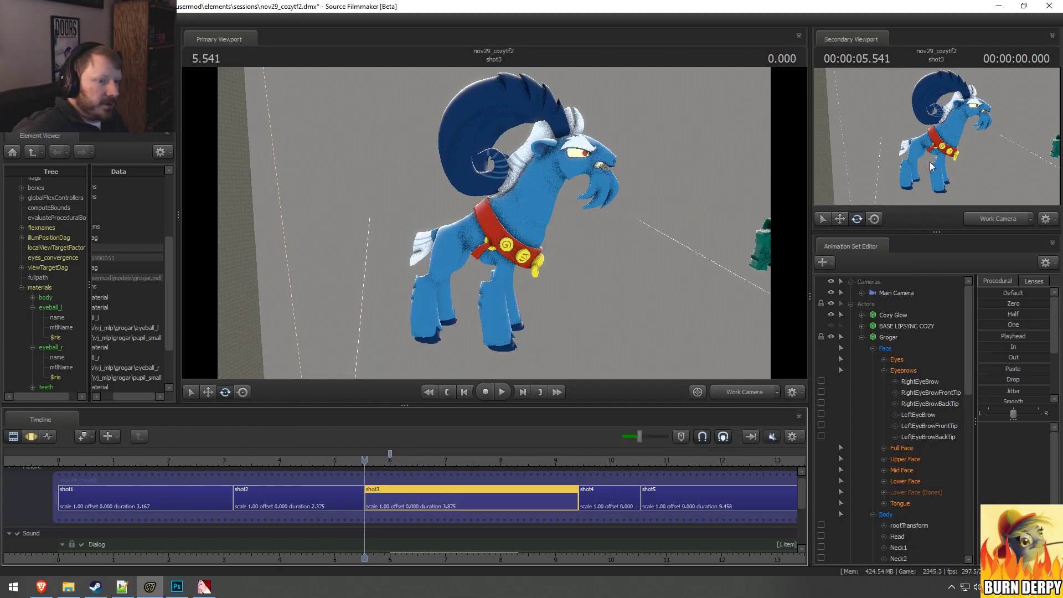
{"action": "left_click", "coordinate": [737, 390]}
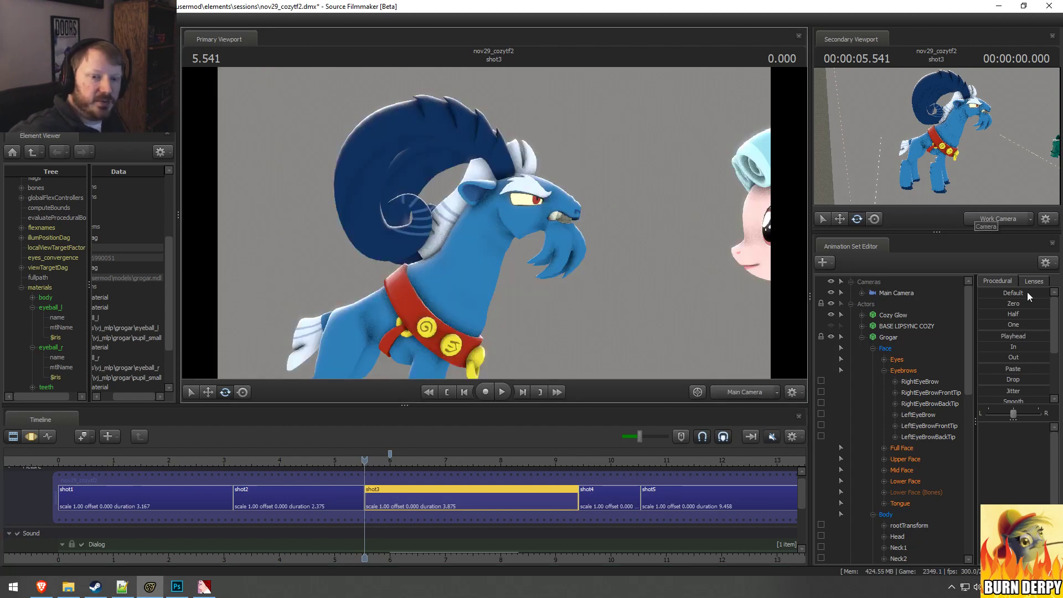
{"action": "left_click", "coordinate": [906, 294]}
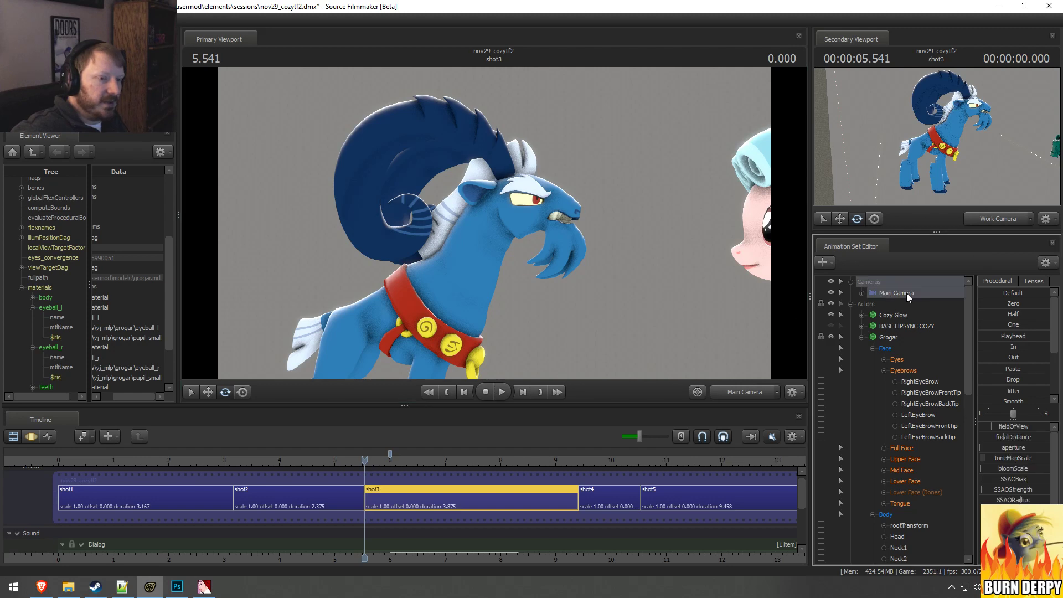
Step: Try adjusting the Main Camera's focal distance in the Motion Editor
{"action": "key", "text": "F2"}
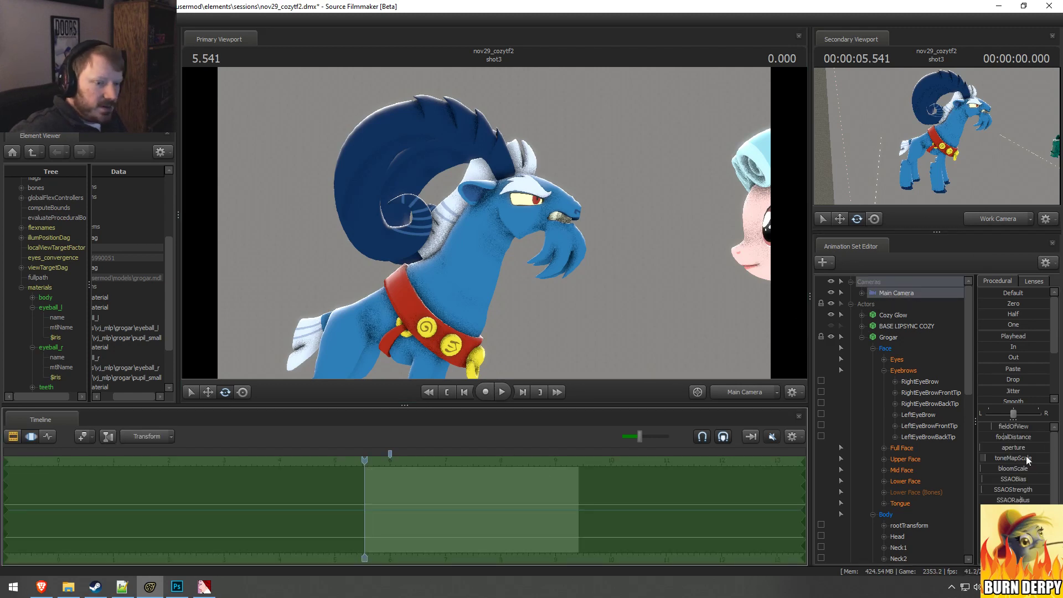
{"action": "left_click_drag", "start_coordinate": [1030, 437], "coordinate": [1036, 437]}
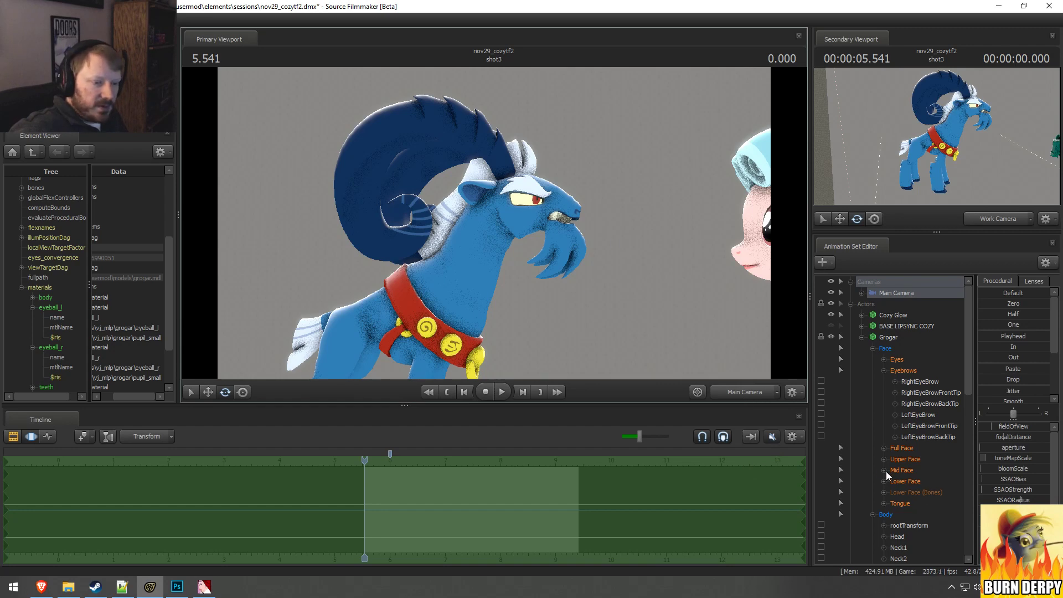
{"action": "left_click_drag", "start_coordinate": [1015, 435], "coordinate": [1032, 444]}
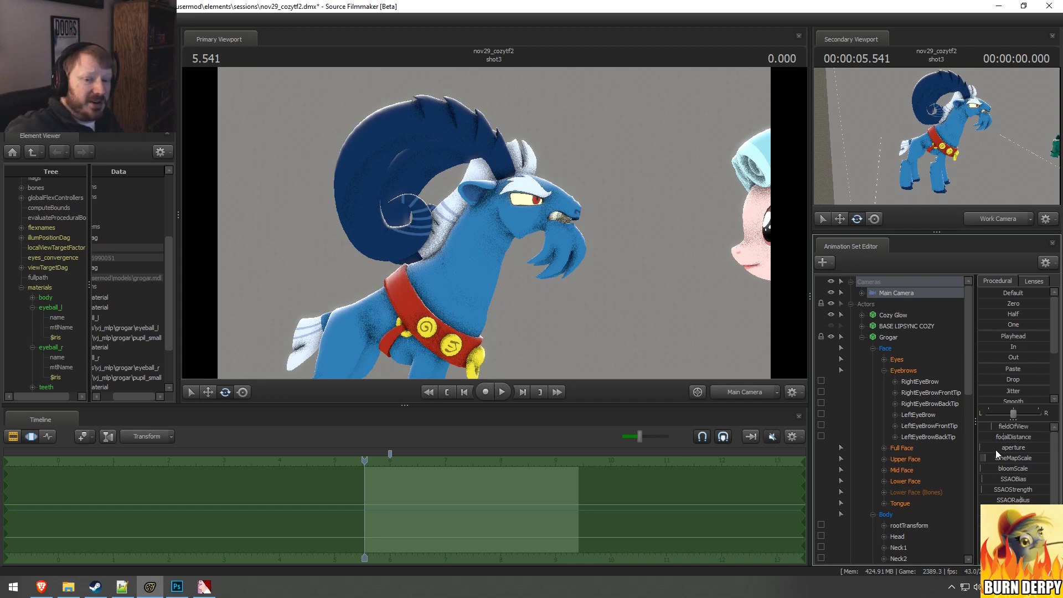
Step: Alternate between the Clip Editor and the other timeline editors to compare the rendered preview of Grogar
{"action": "key", "text": "F3"}
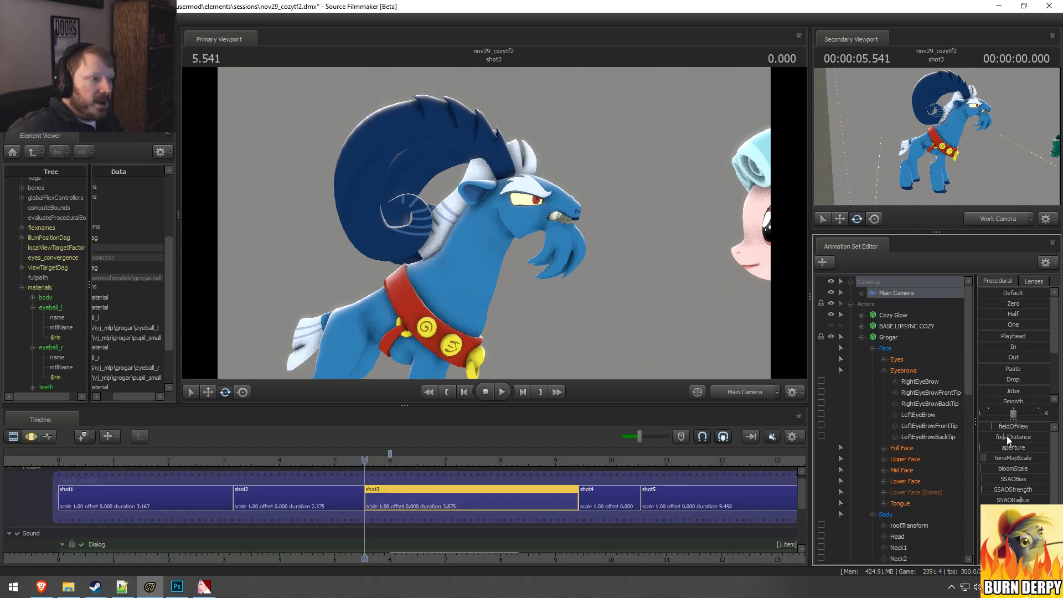
{"action": "key", "text": "F4"}
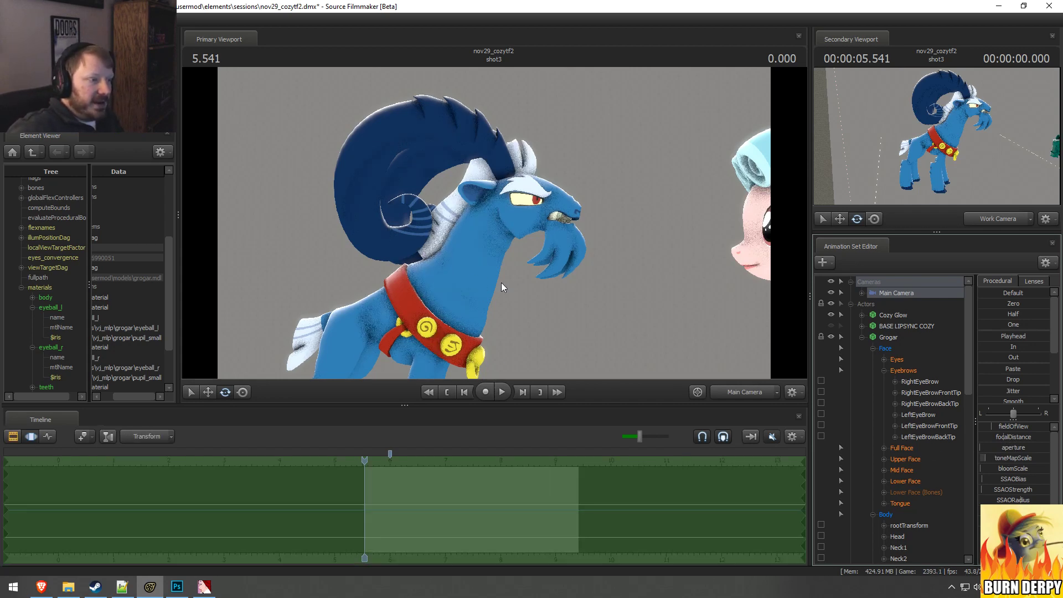
{"action": "key", "text": "F3"}
{"action": "key", "text": "F4"}
{"action": "key", "text": "F3"}
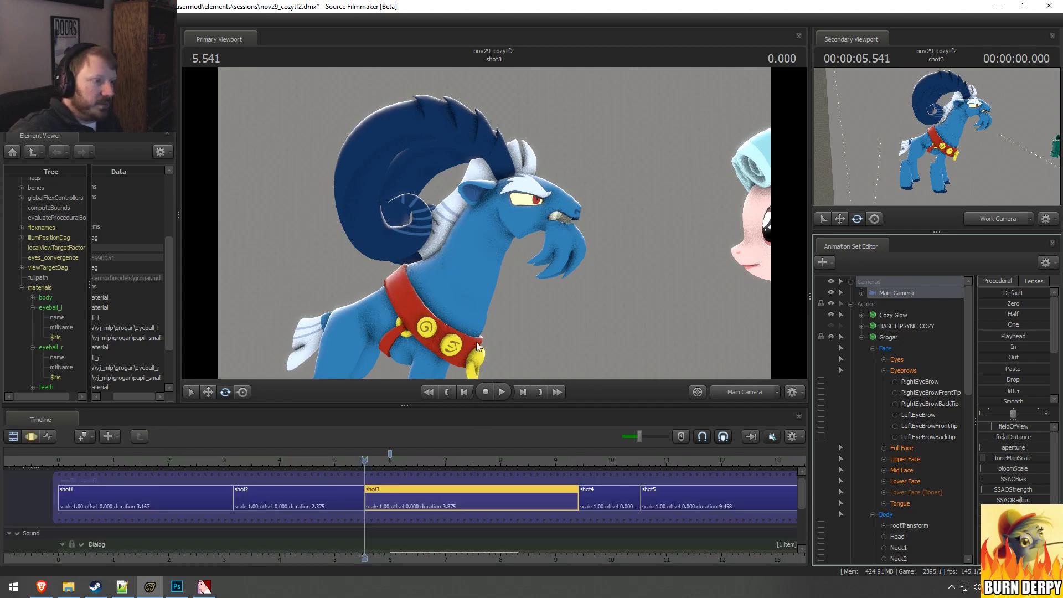
{"action": "key", "text": "F4"}
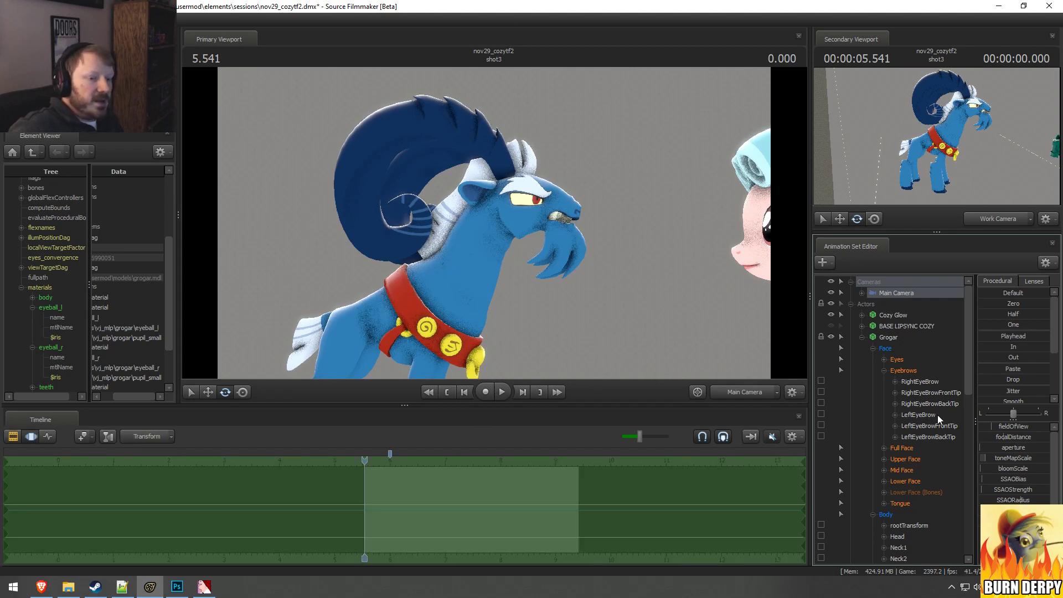
{"action": "key", "text": "F3"}
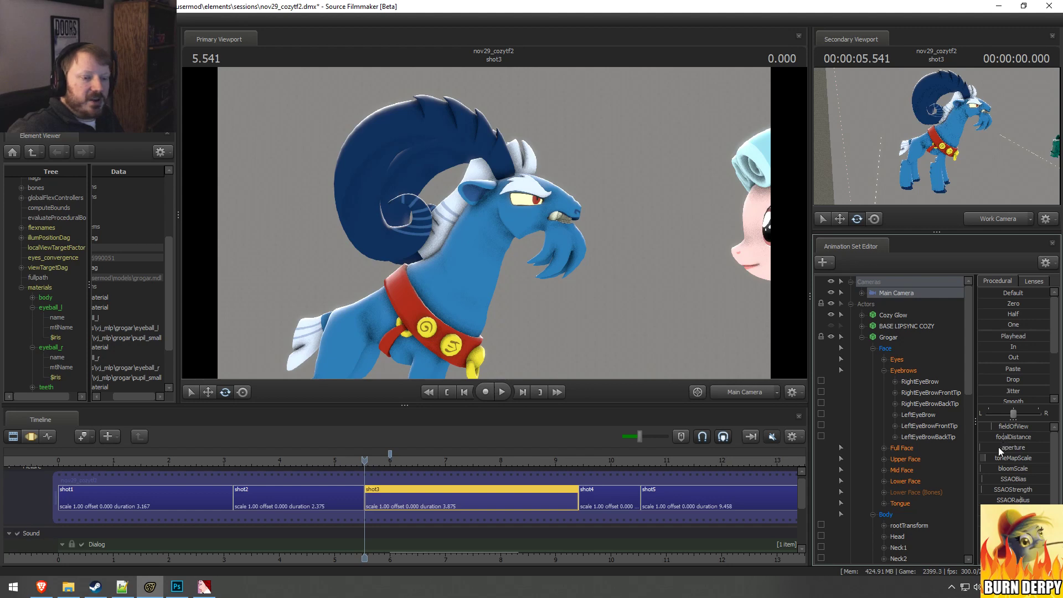
Step: Raise the Main Camera's aperture to its maximum and preview the depth of field in the Clip Editor
{"action": "key", "text": "F4"}
{"action": "left_click", "coordinate": [989, 447]}
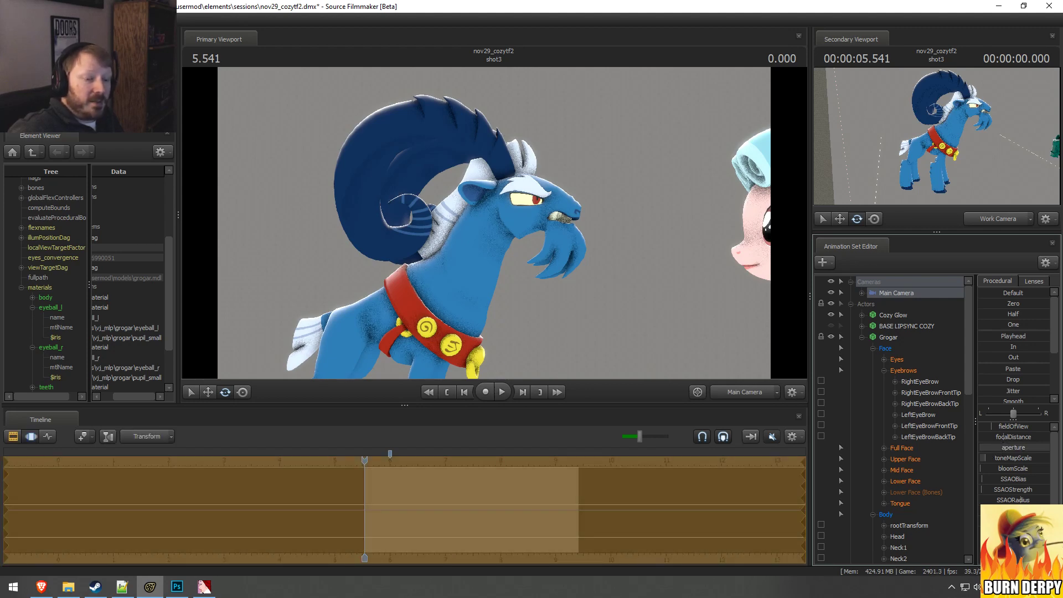
{"action": "key", "text": "F3"}
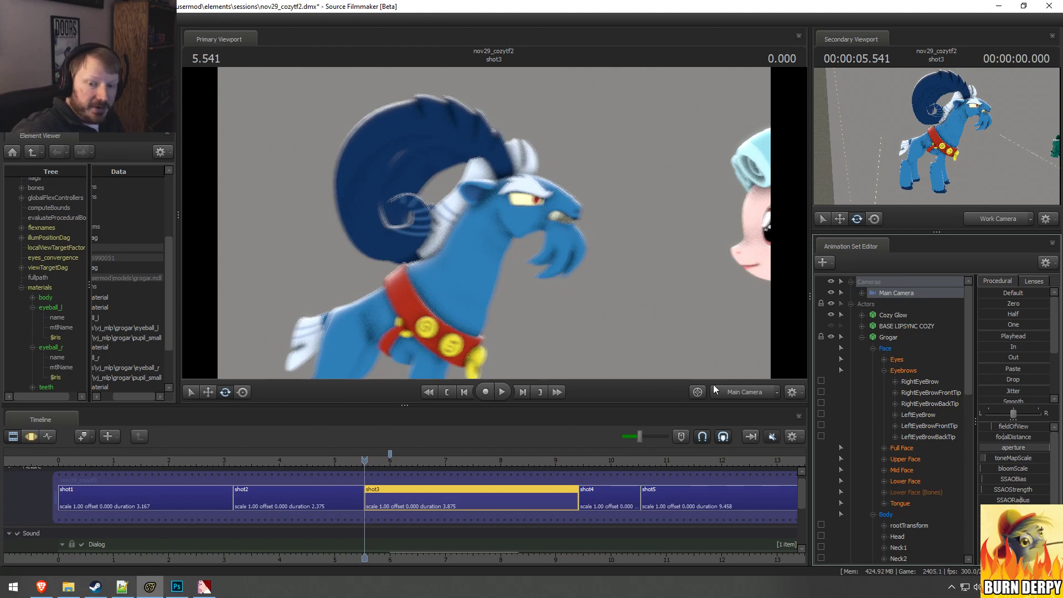
Step: Lower the Main Camera's aperture to its minimum and increase its focal distance, previewing shot3 in the Clip Editor
{"action": "left_click", "coordinate": [1015, 449]}
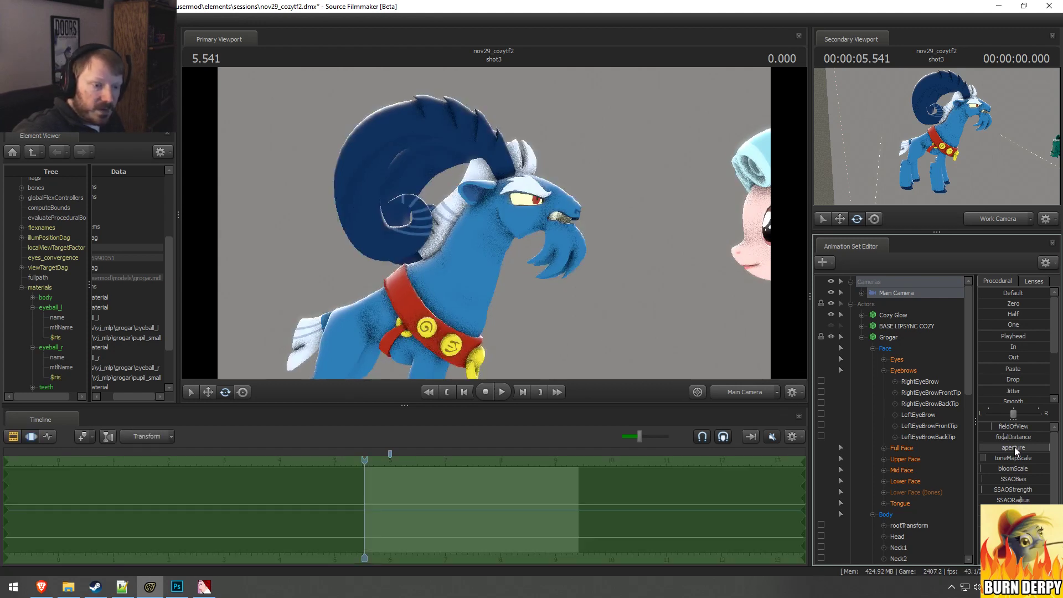
{"action": "left_click_drag", "start_coordinate": [1033, 448], "coordinate": [1001, 436]}
{"action": "right_click", "coordinate": [991, 446]}
{"action": "left_click", "coordinate": [1007, 453]}
{"action": "key", "text": "F2"}
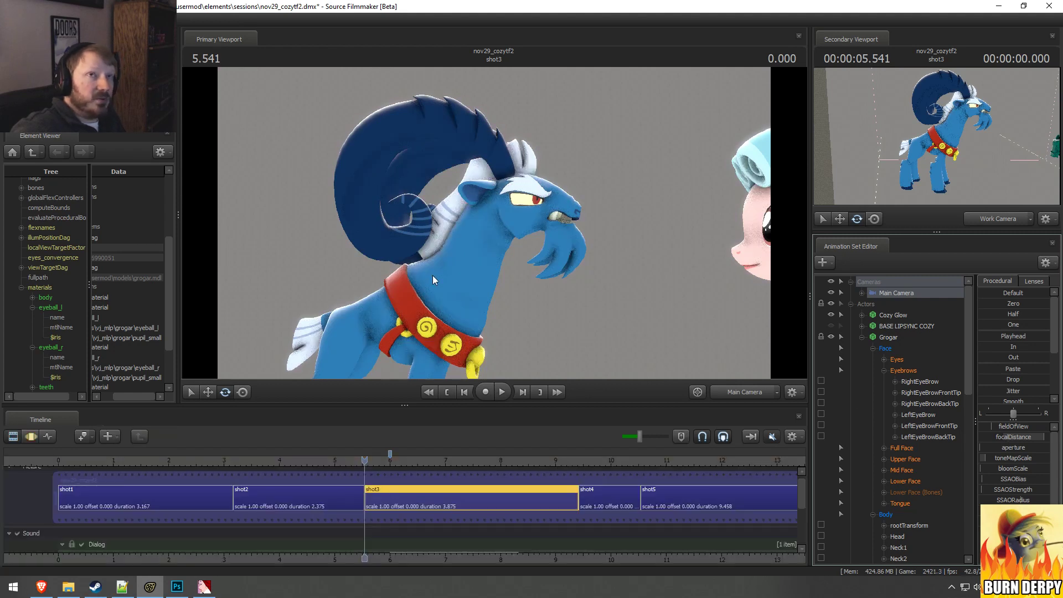
Step: Show the focal plane in the primary viewport to check where the camera focuses, and hide it again
{"action": "key", "text": "F3"}
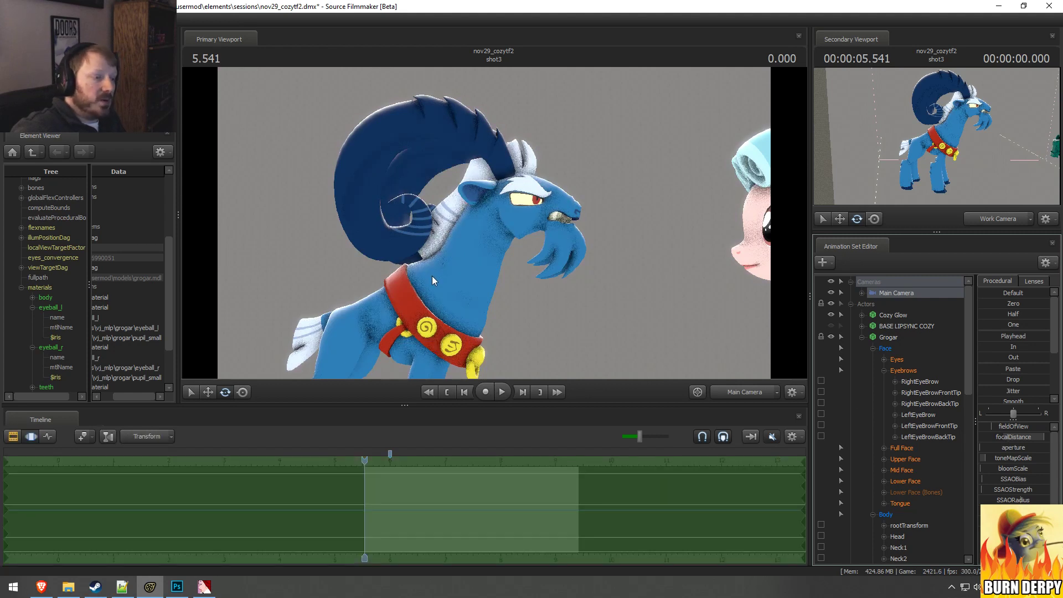
{"action": "right_click", "coordinate": [535, 218]}
{"action": "mouse_move", "coordinate": [563, 257]}
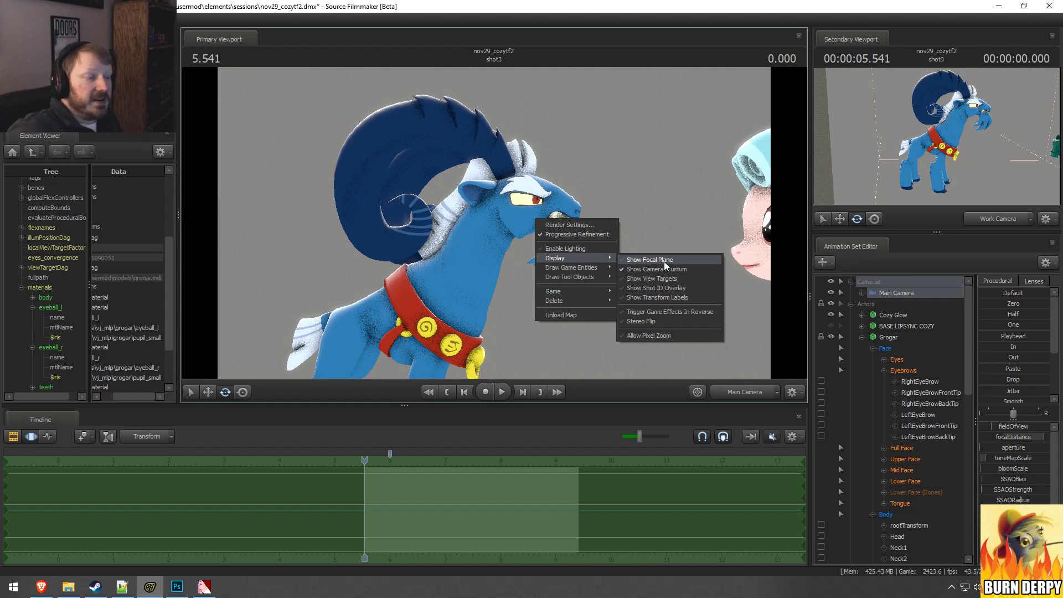
{"action": "left_click", "coordinate": [663, 261]}
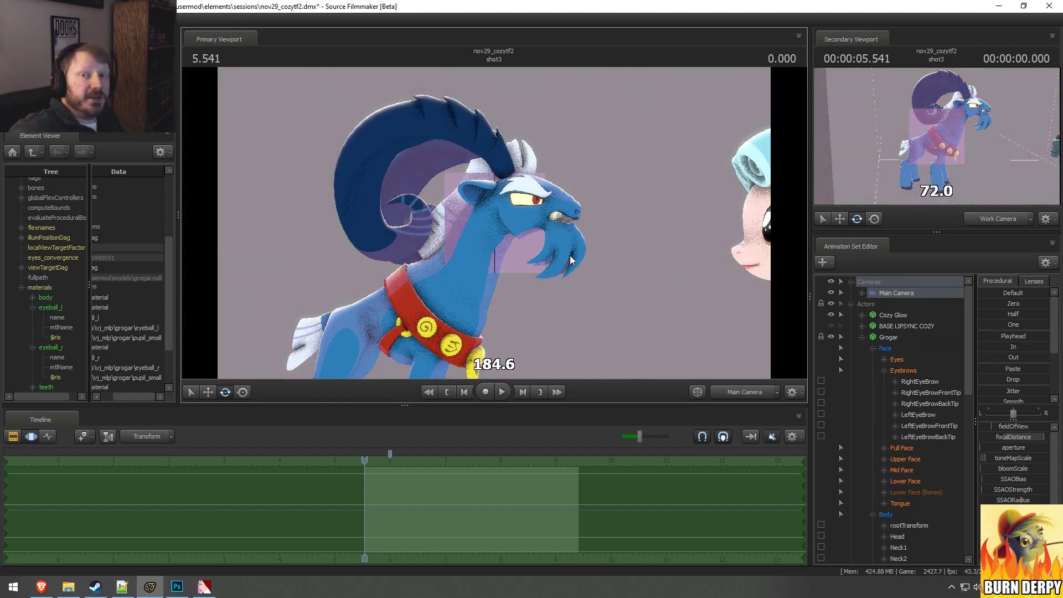
{"action": "right_click", "coordinate": [616, 277]}
{"action": "mouse_move", "coordinate": [646, 317]}
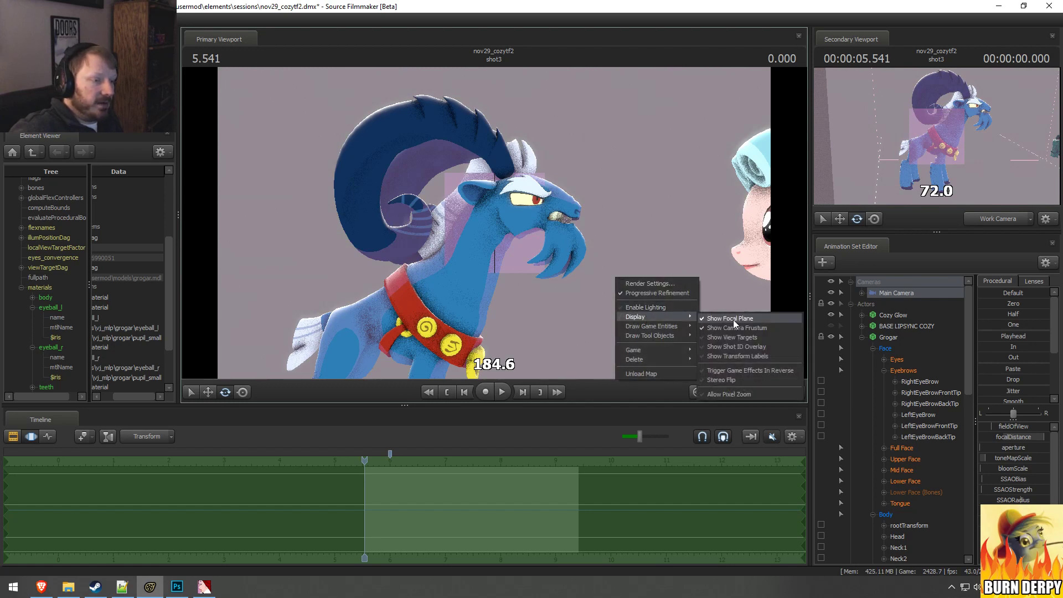
{"action": "left_click", "coordinate": [730, 318]}
Step: Raise the aperture to its maximum with the new focal distance and preview how Grogar and Cozy Glow are focused
{"action": "left_click_drag", "start_coordinate": [1023, 439], "coordinate": [992, 447]}
{"action": "key", "text": "F2"}
{"action": "key", "text": "F3"}
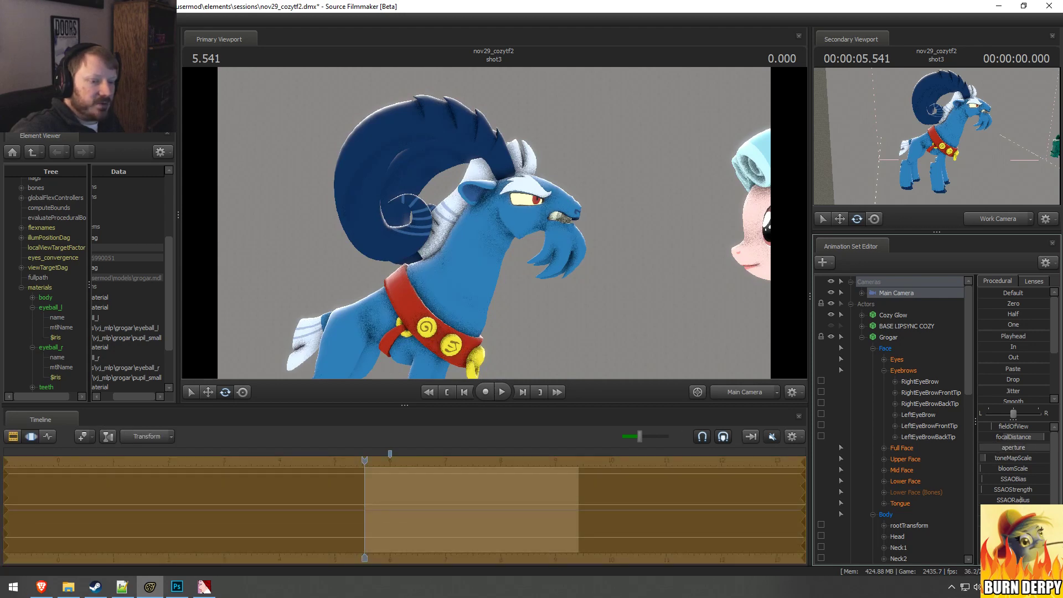
{"action": "key", "text": "F2"}
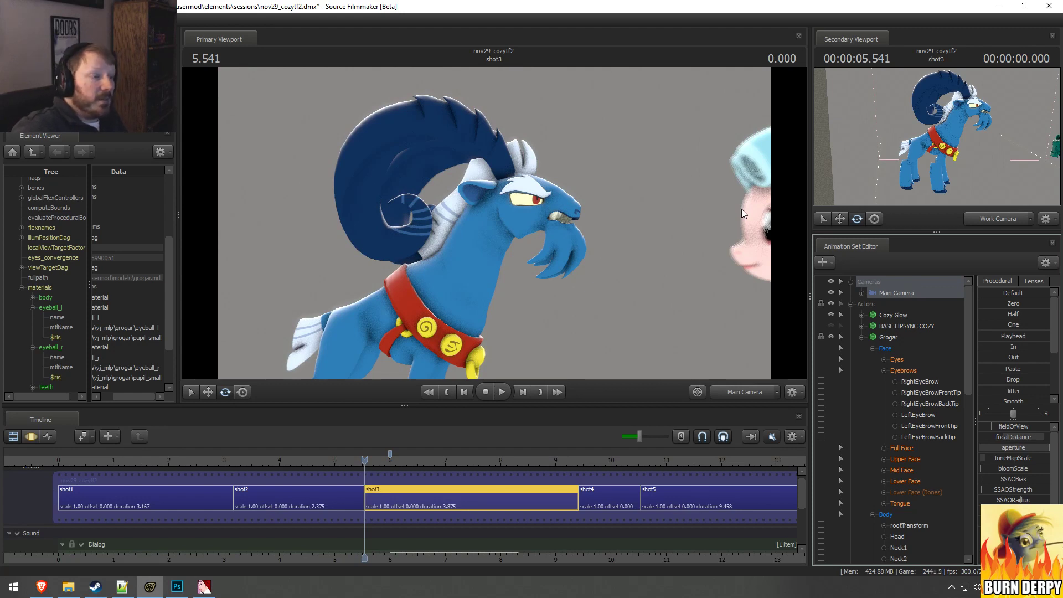
Step: Reduce the Main Camera's aperture to a bit under half its range and preview the softer depth of field
{"action": "key", "text": "F3"}
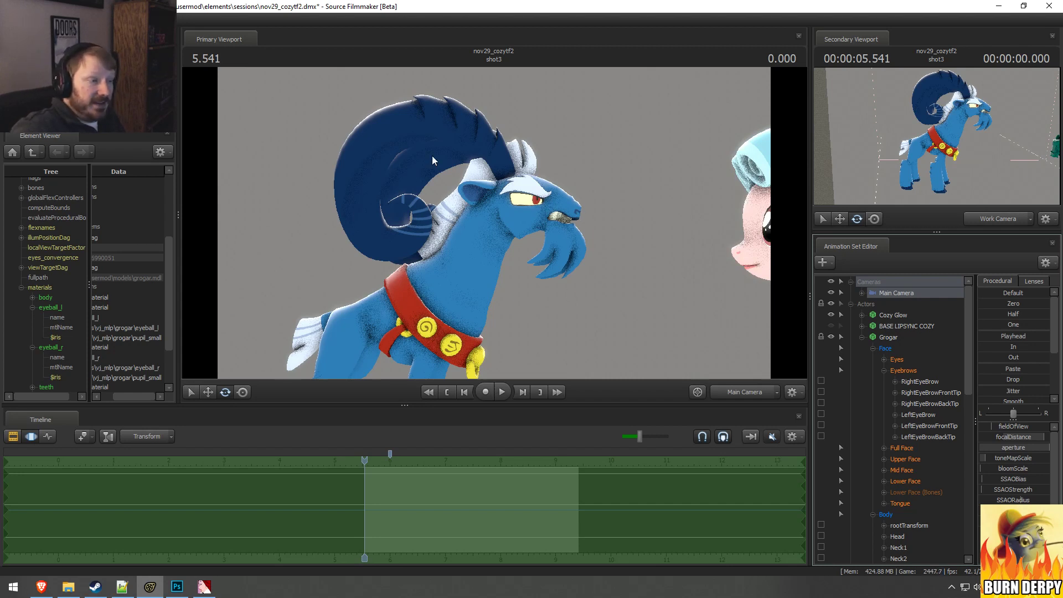
{"action": "left_click_drag", "start_coordinate": [1039, 448], "coordinate": [1007, 448]}
{"action": "key", "text": "F2"}
{"action": "key", "text": "F3"}
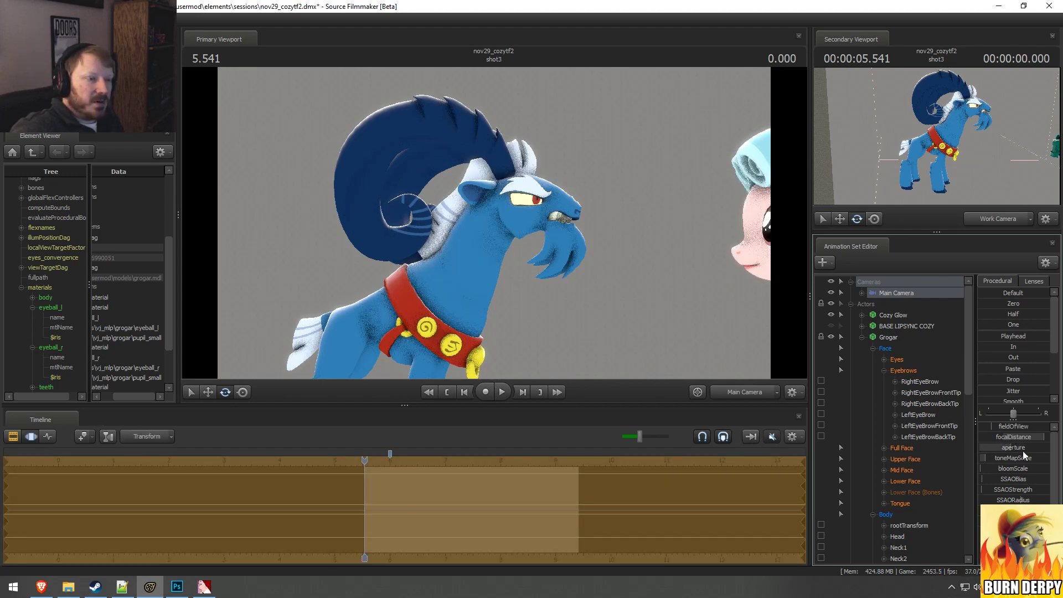
{"action": "key", "text": "F2"}
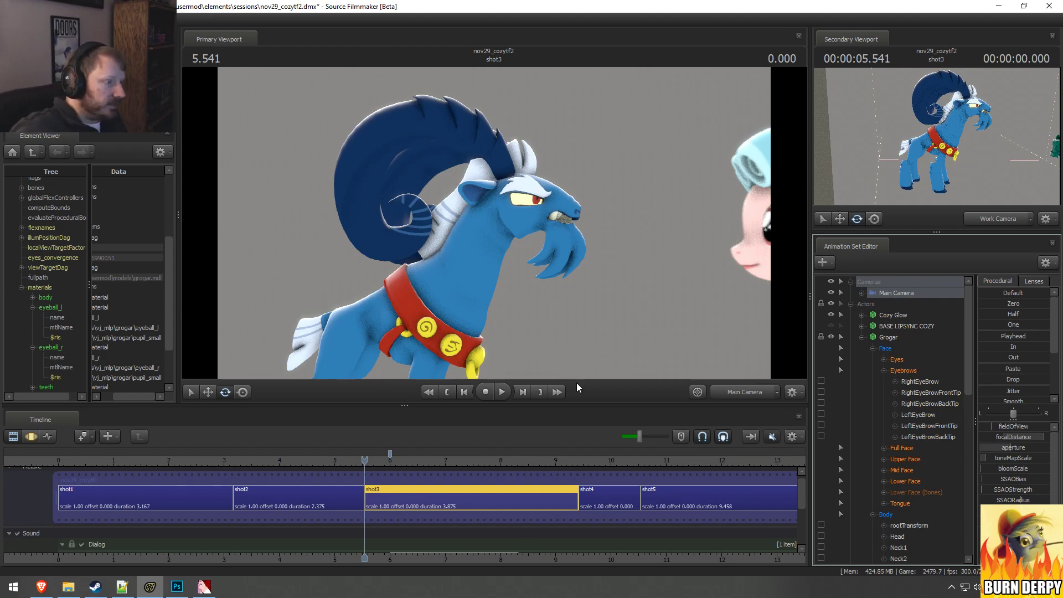
Step: Compare the viewport's refinement quality between the Motion Editor and the Clip Editor
{"action": "left_click", "coordinate": [483, 254]}
{"action": "key", "text": "F3"}
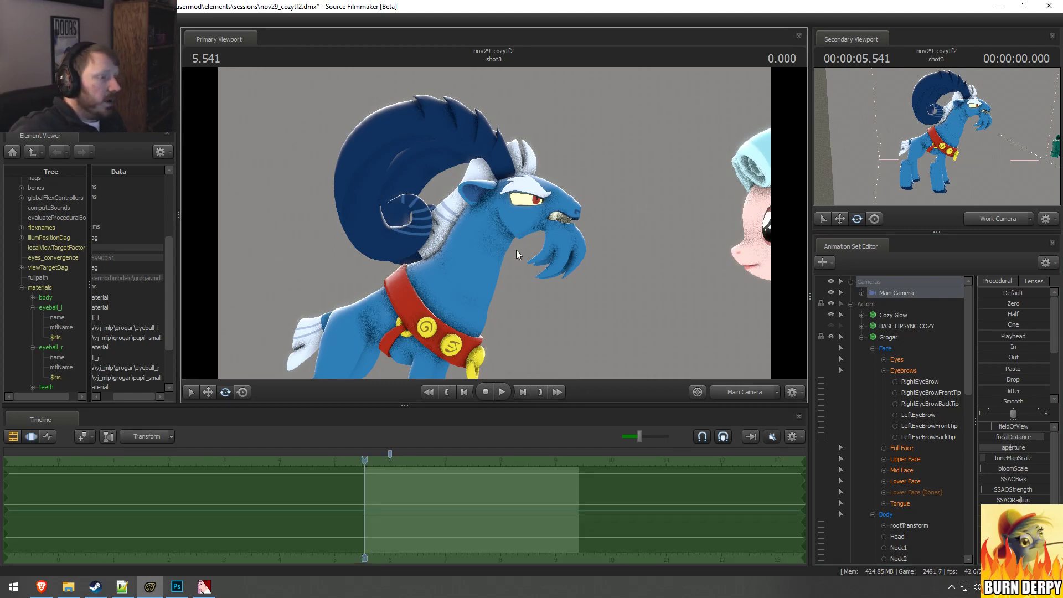
{"action": "right_click", "coordinate": [552, 231]}
{"action": "left_click", "coordinate": [561, 248]}
{"action": "key", "text": "F2"}
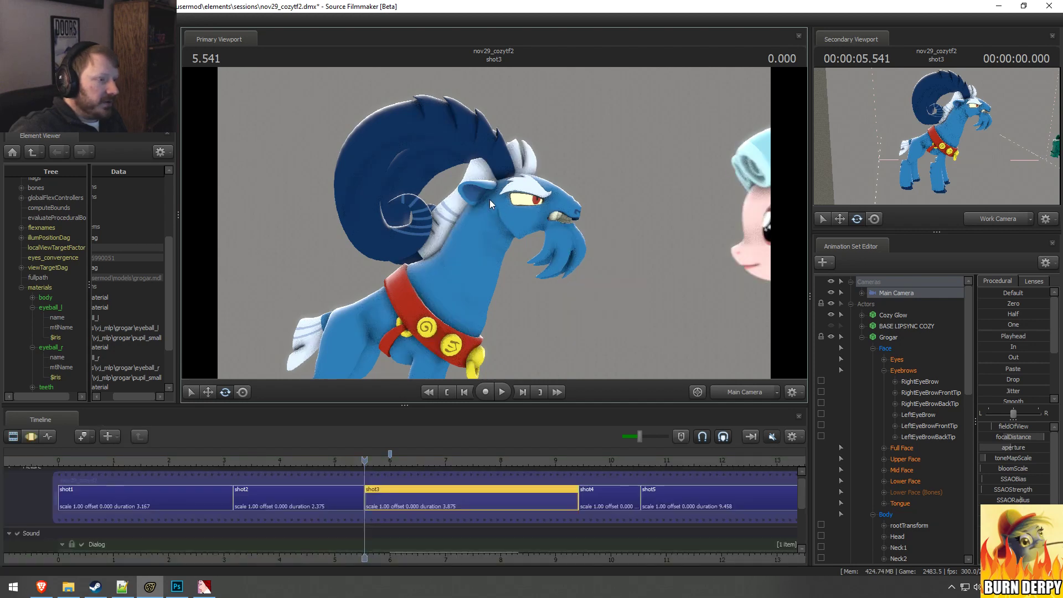
Step: Override the viewport's depth of field and motion blur samples with 64 each in the Progressive Refinement render settings
{"action": "right_click", "coordinate": [558, 209]}
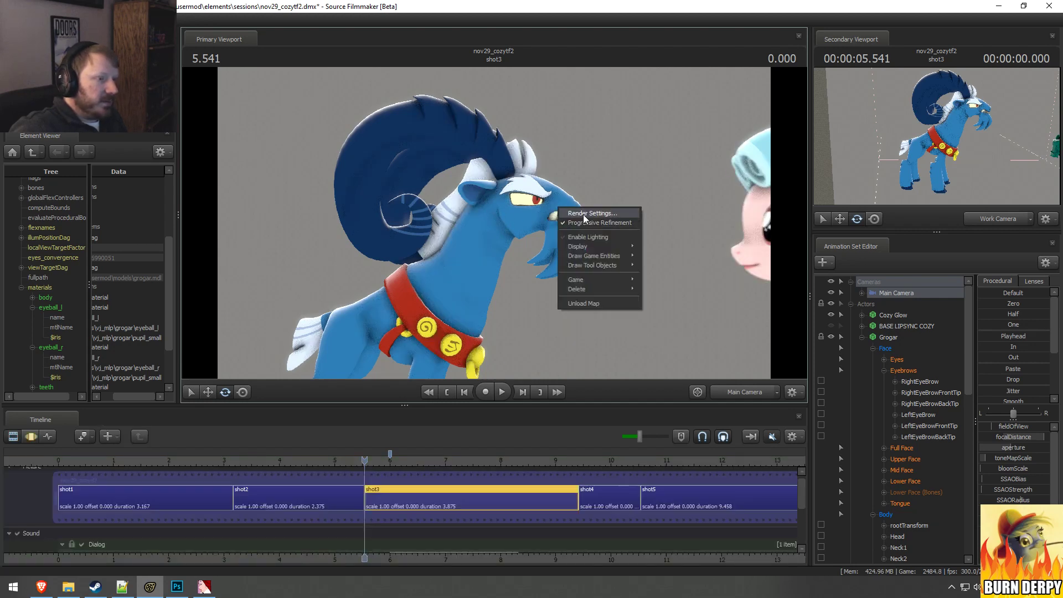
{"action": "left_click", "coordinate": [584, 214]}
{"action": "left_click", "coordinate": [566, 251]}
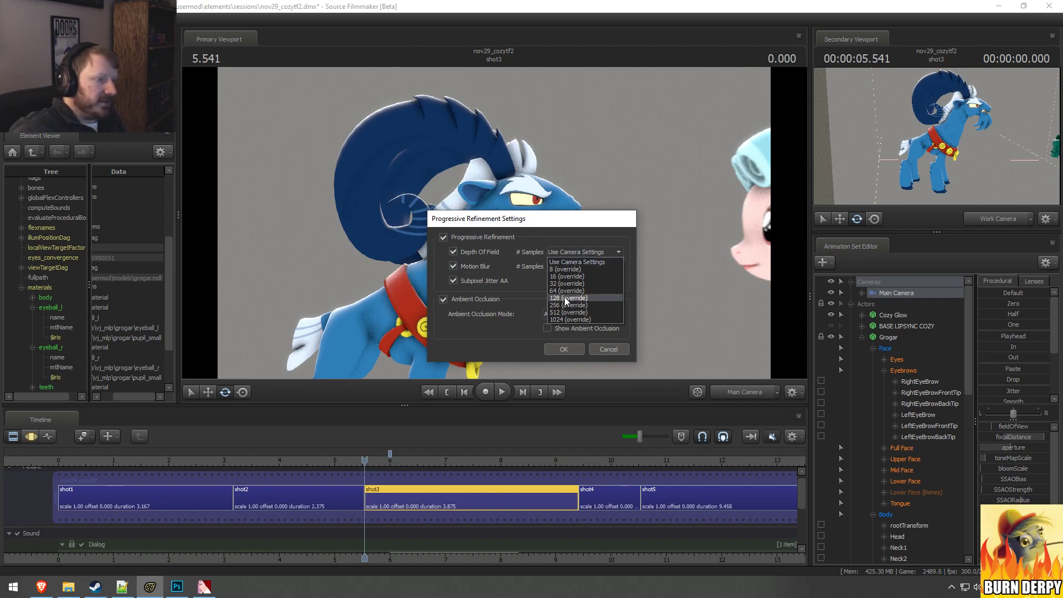
{"action": "left_click", "coordinate": [564, 290]}
{"action": "left_click", "coordinate": [563, 265]}
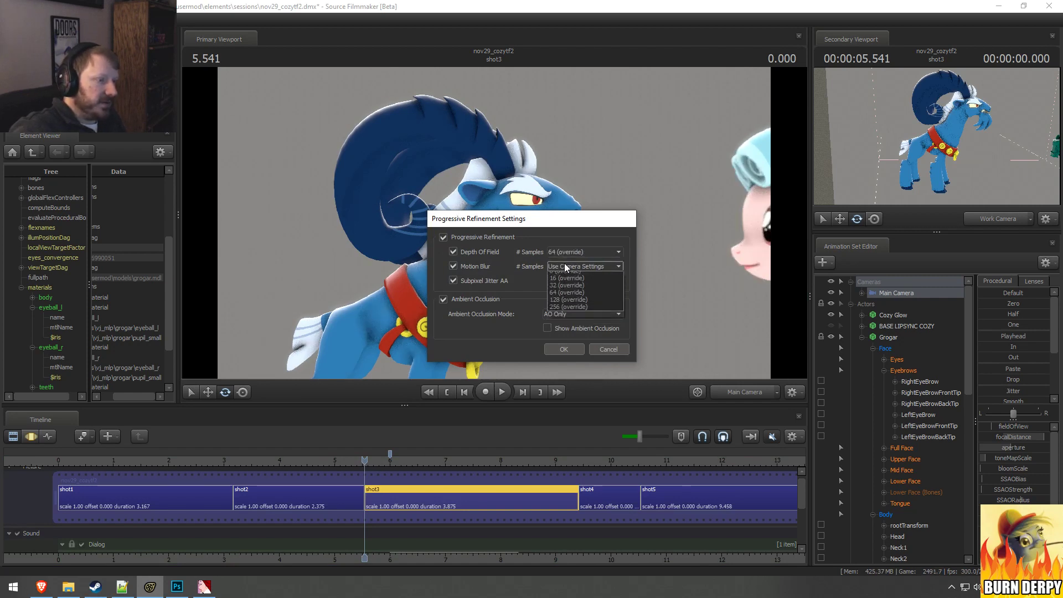
{"action": "left_click", "coordinate": [565, 304]}
{"action": "left_click", "coordinate": [564, 348]}
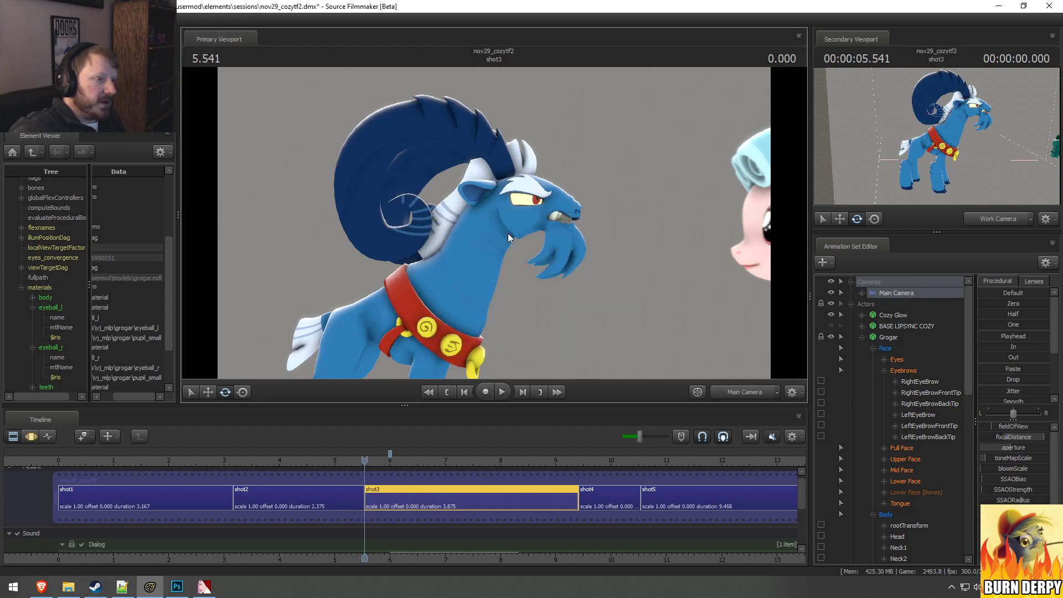
Step: Try 128 depth of field samples in the Progressive Refinement settings, return to the 64 override, and check the viewport in the Motion Editor
{"action": "right_click", "coordinate": [546, 251]}
{"action": "left_click", "coordinate": [564, 258]}
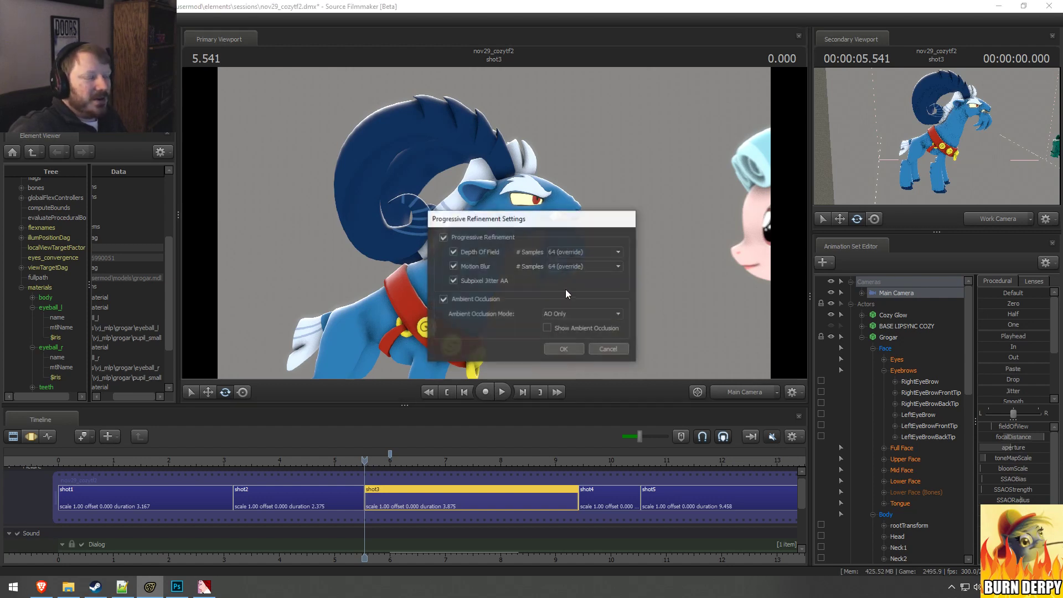
{"action": "left_click", "coordinate": [569, 251]}
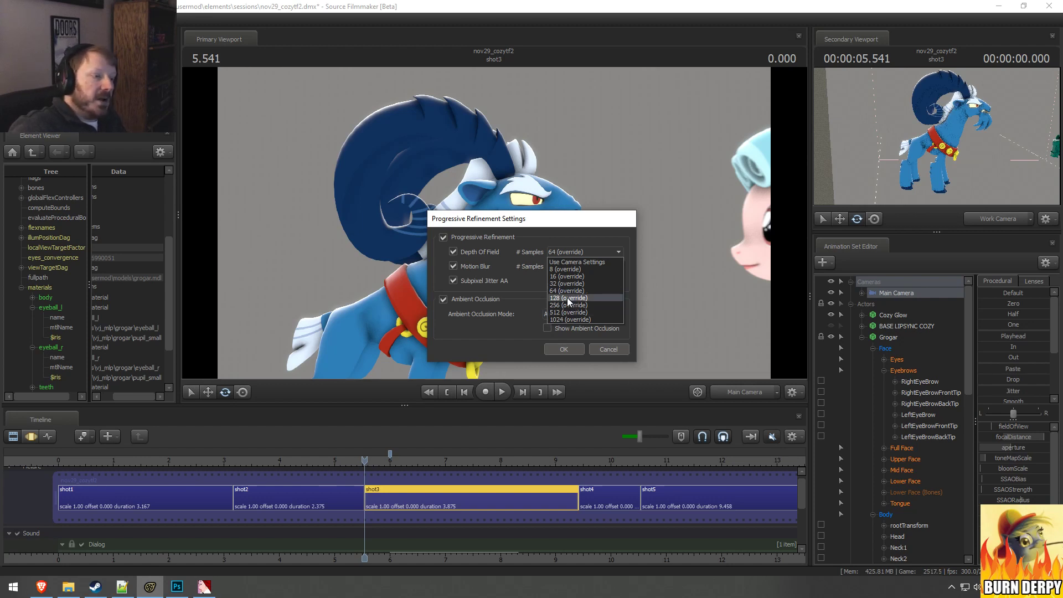
{"action": "left_click", "coordinate": [563, 298]}
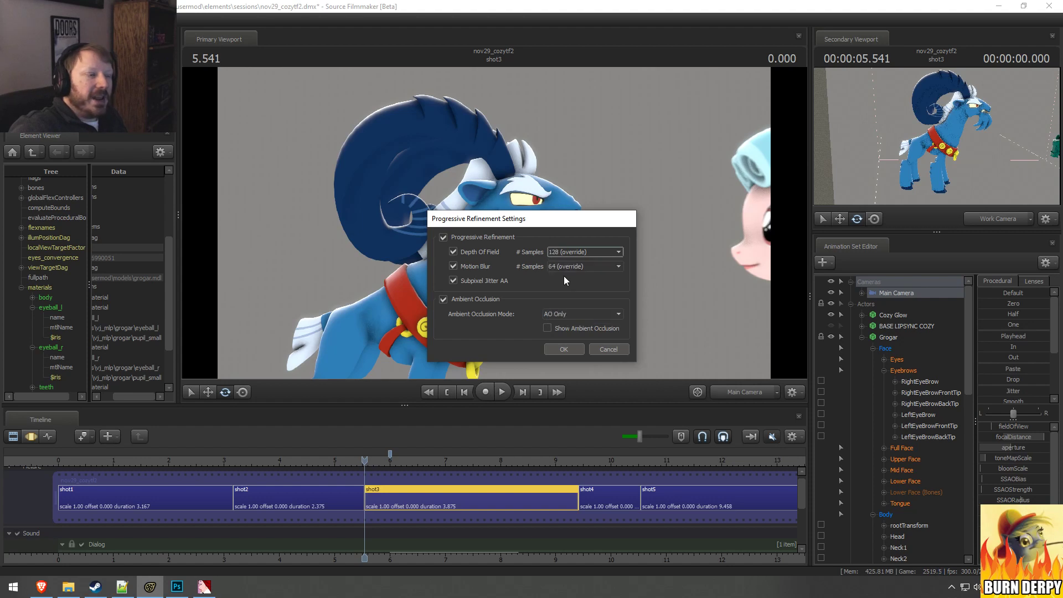
{"action": "left_click", "coordinate": [563, 268]}
{"action": "left_click", "coordinate": [563, 249]}
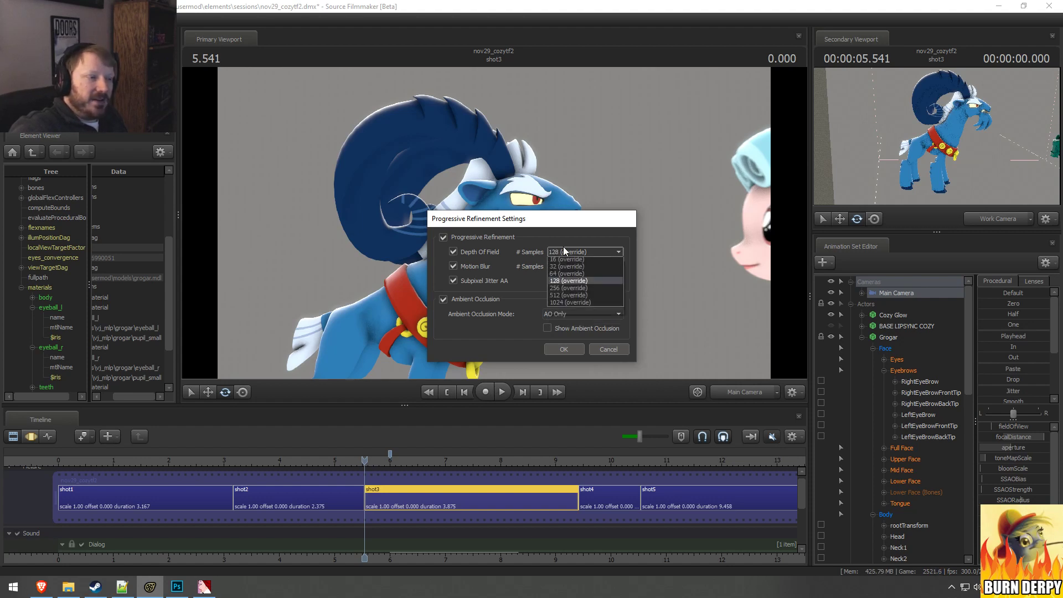
{"action": "left_click", "coordinate": [565, 289]}
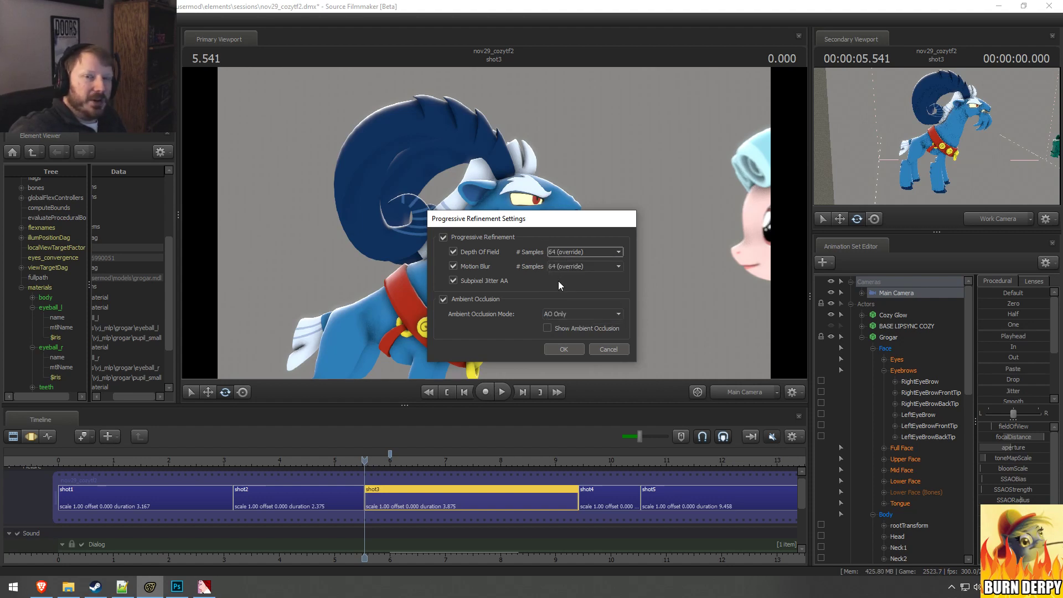
{"action": "left_click", "coordinate": [565, 349]}
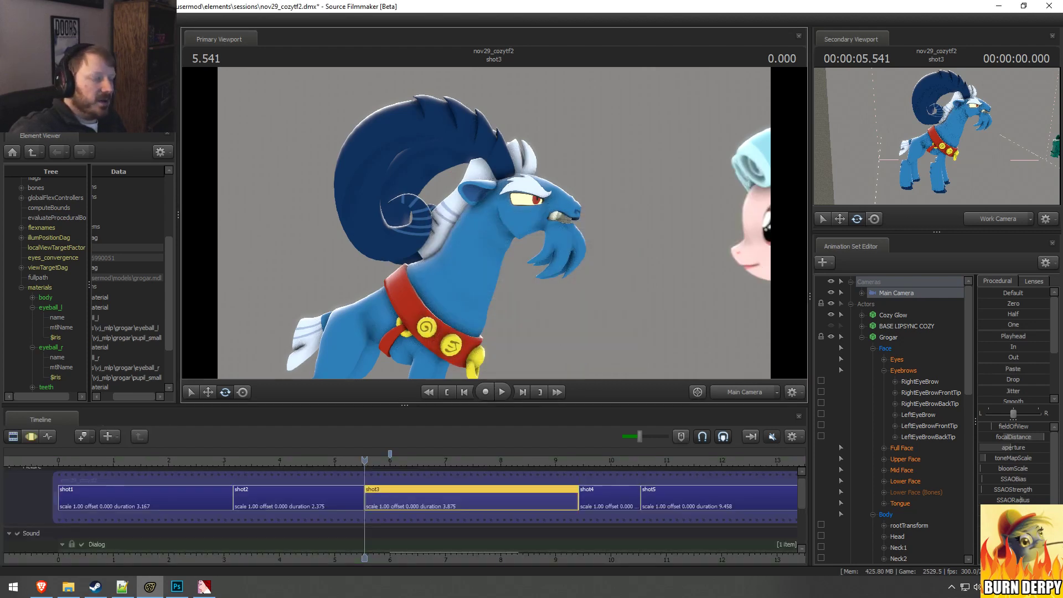
{"action": "key", "text": "F3"}
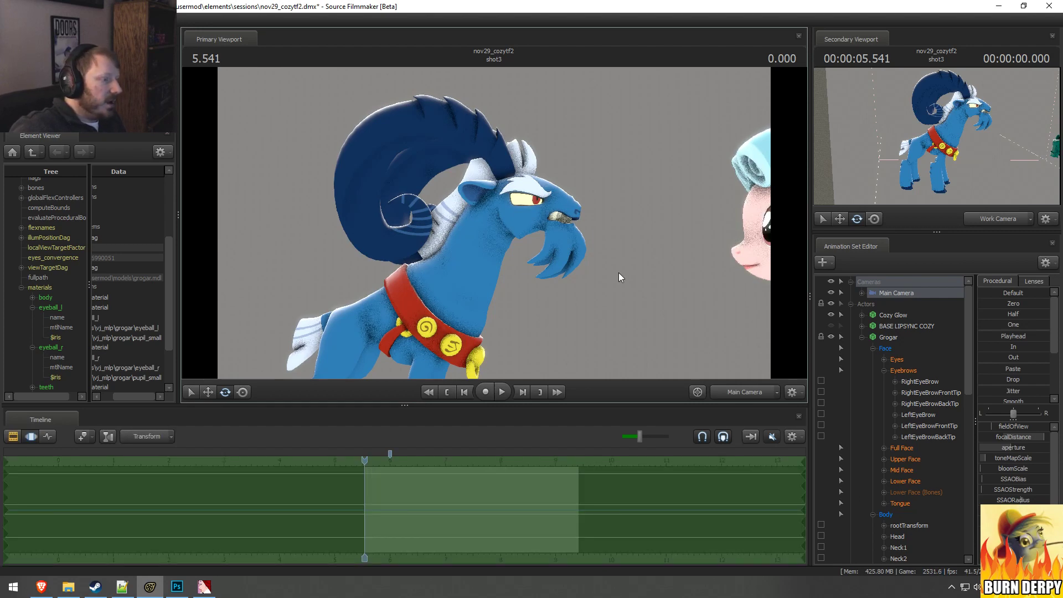
{"action": "key", "text": "F2"}
Step: Open the text log of the rocketscience_test02 image sequence export and check its depth of field and motion blur sample counts
{"action": "left_click", "coordinate": [130, 589]}
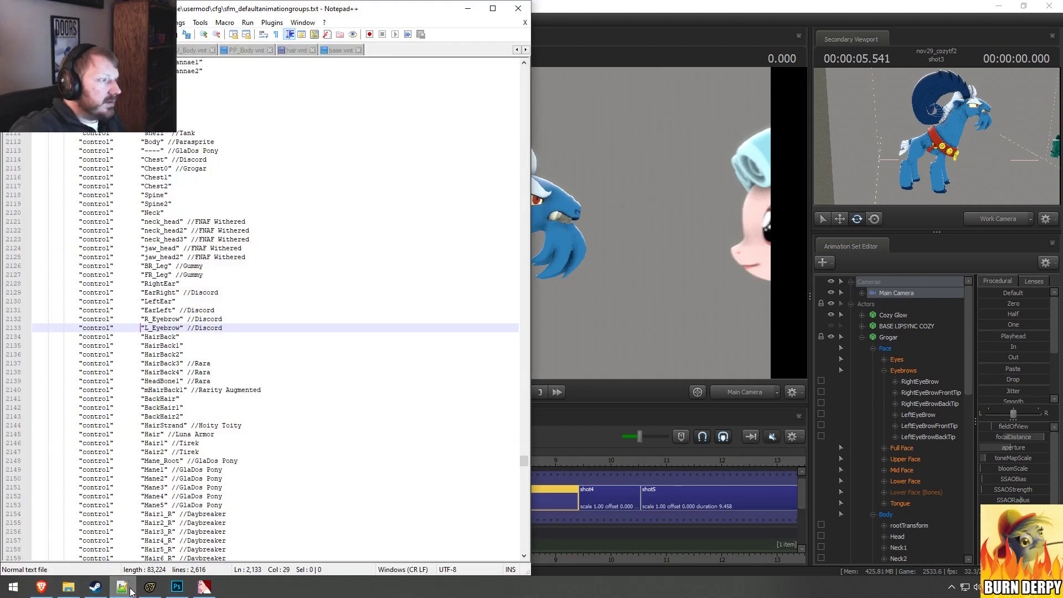
{"action": "left_click", "coordinate": [130, 589]}
{"action": "left_click", "coordinate": [68, 587]}
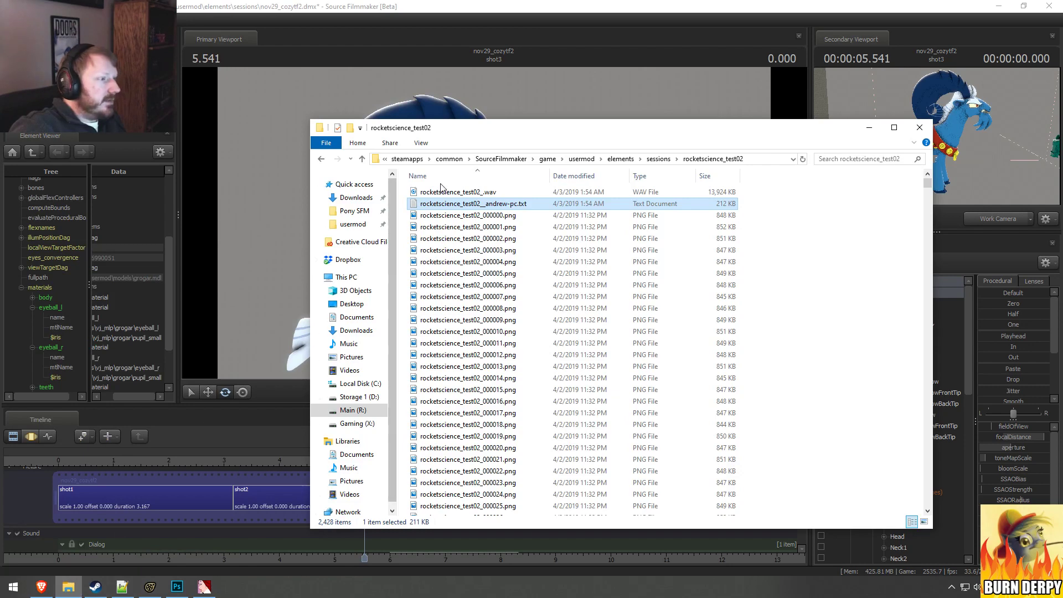
{"action": "double_click", "coordinate": [444, 205]}
{"action": "left_click_drag", "start_coordinate": [477, 203], "coordinate": [562, 202]}
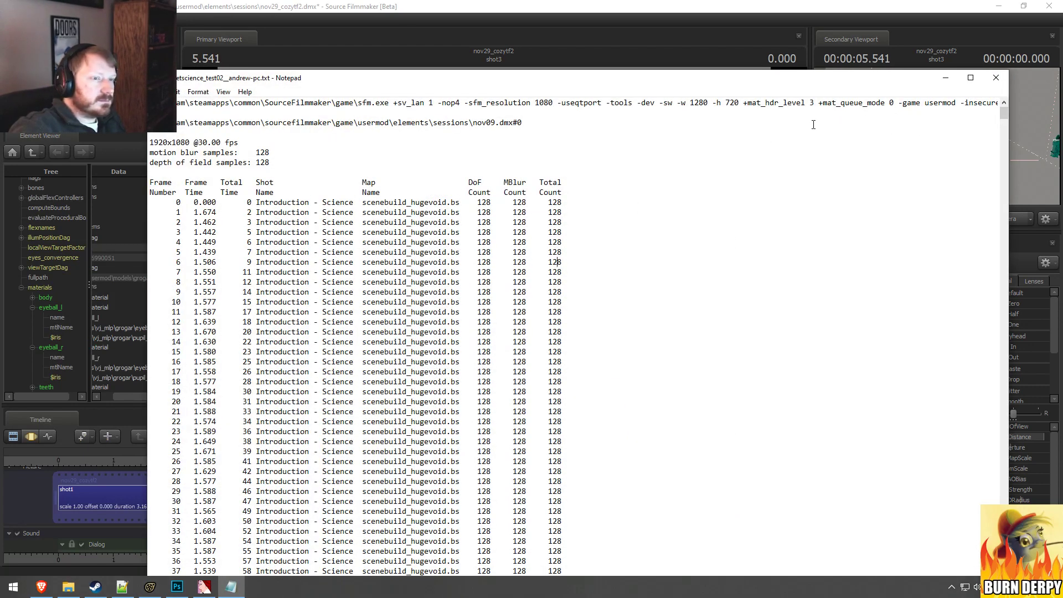
{"action": "left_click", "coordinate": [944, 78]}
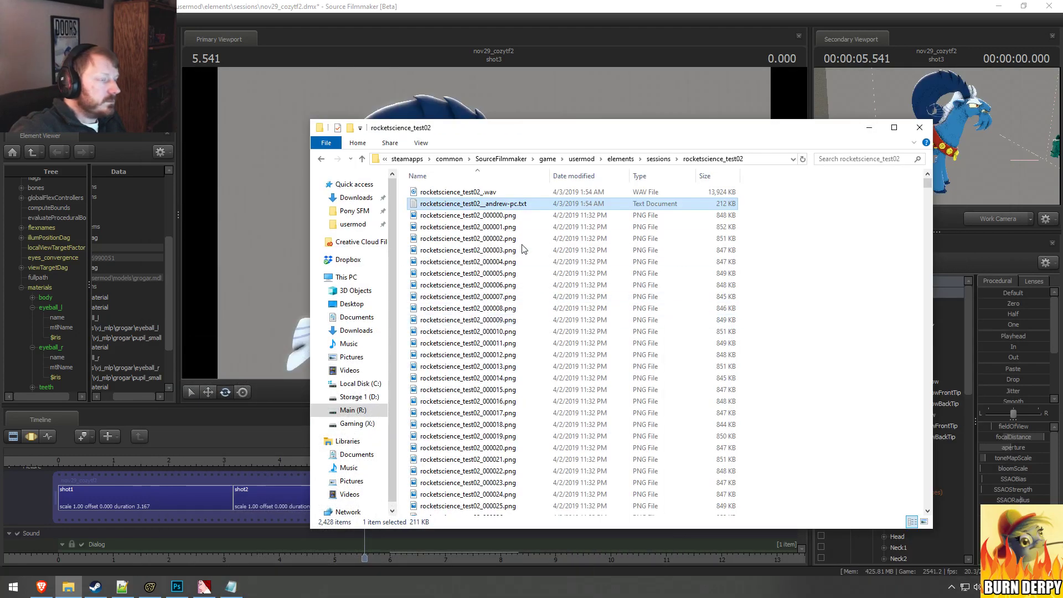
{"action": "left_click", "coordinate": [463, 4]}
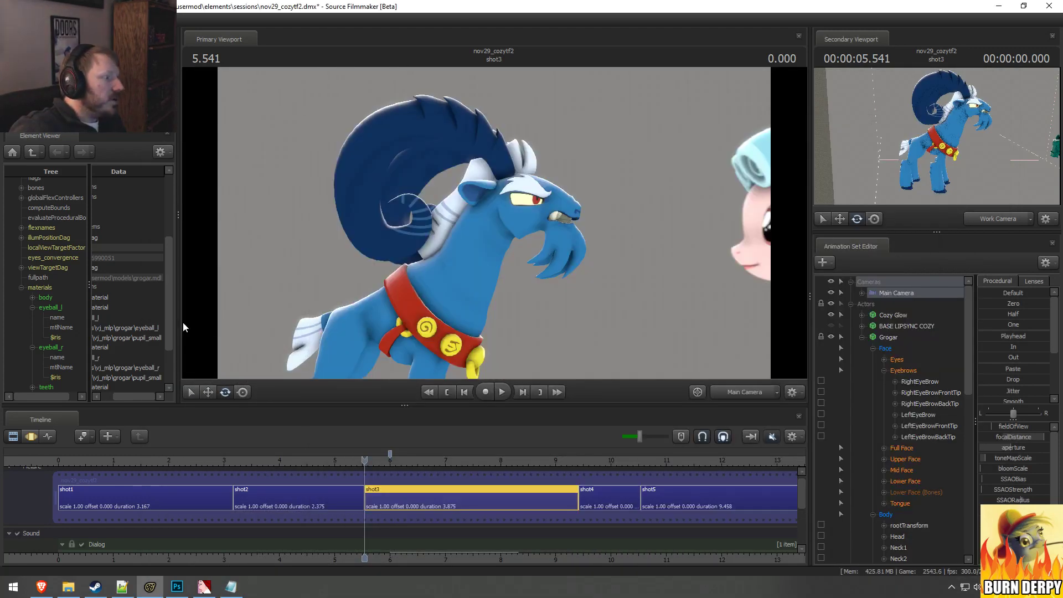
Step: Widen the Element Viewer and its tree column, and collapse Grogar's materials
{"action": "left_click_drag", "start_coordinate": [178, 321], "coordinate": [195, 323]}
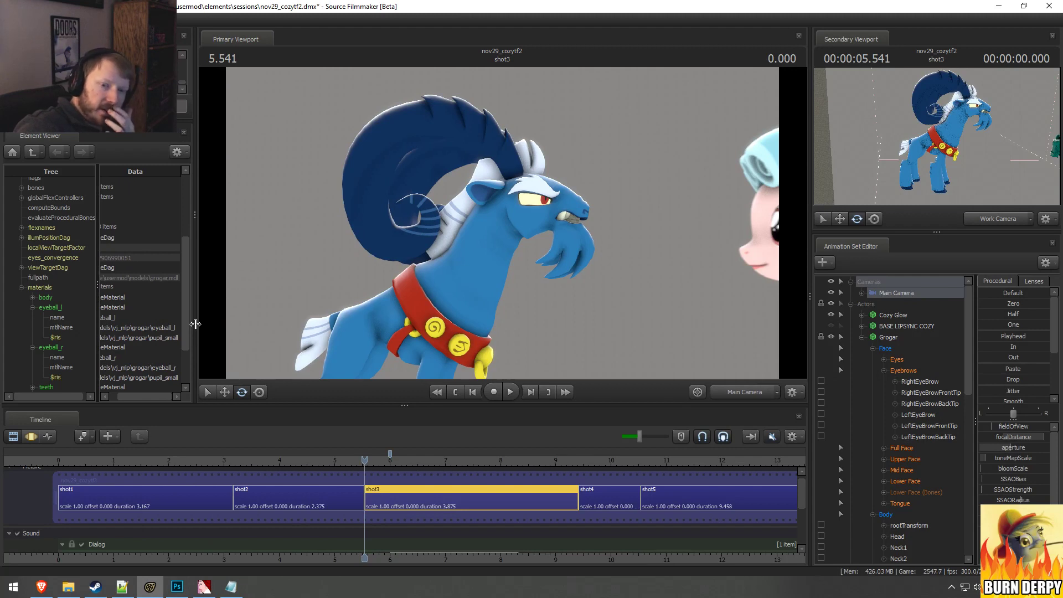
{"action": "left_click_drag", "start_coordinate": [195, 323], "coordinate": [197, 325]}
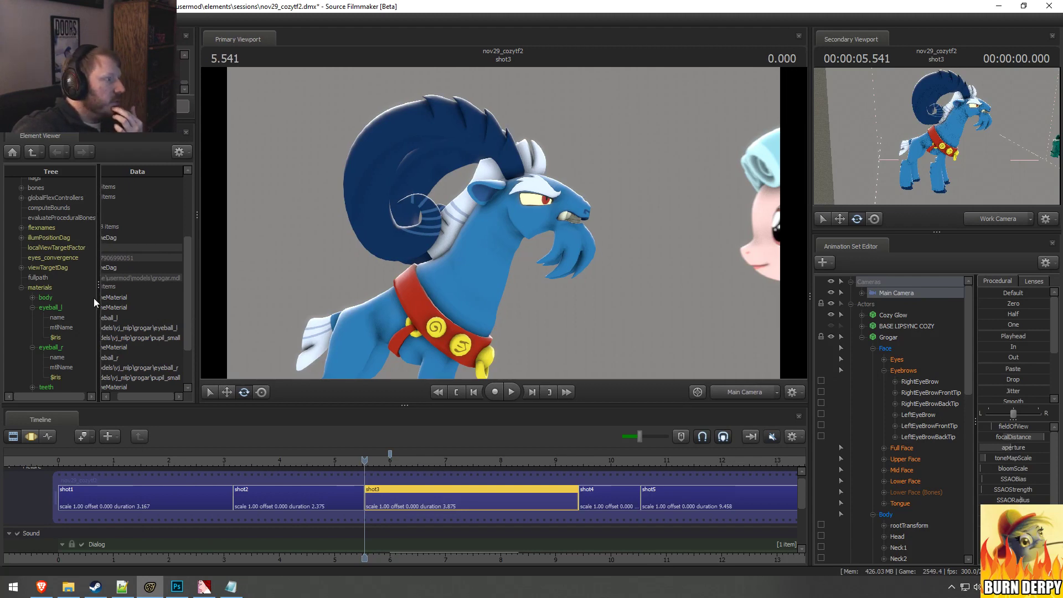
{"action": "left_click_drag", "start_coordinate": [97, 297], "coordinate": [108, 310]}
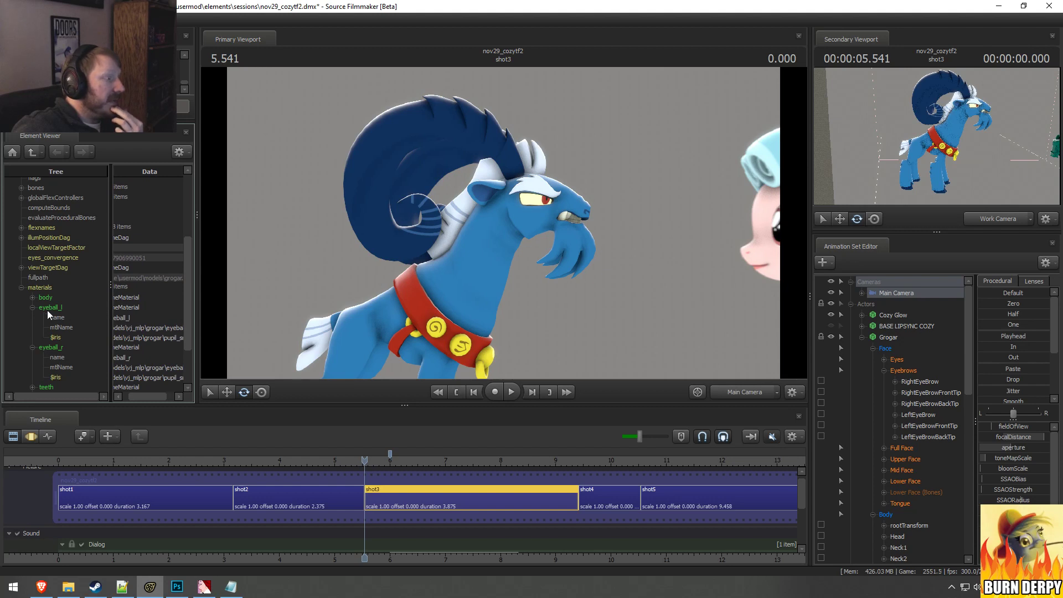
{"action": "left_click", "coordinate": [22, 287]}
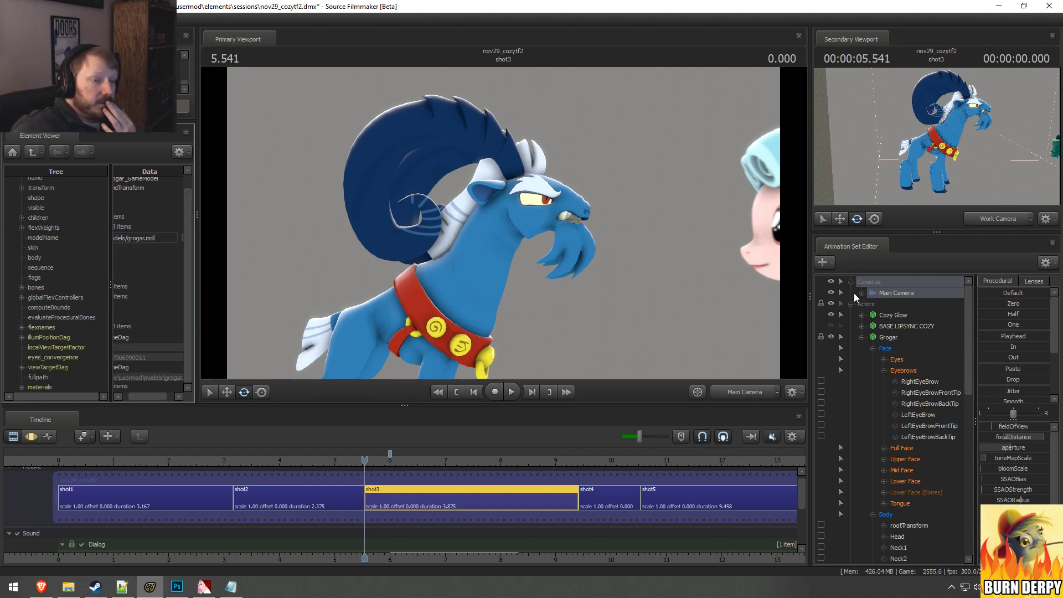
Step: Return the Element Viewer to the session root and inspect the frameRate value in renderSettings
{"action": "left_click", "coordinate": [14, 154]}
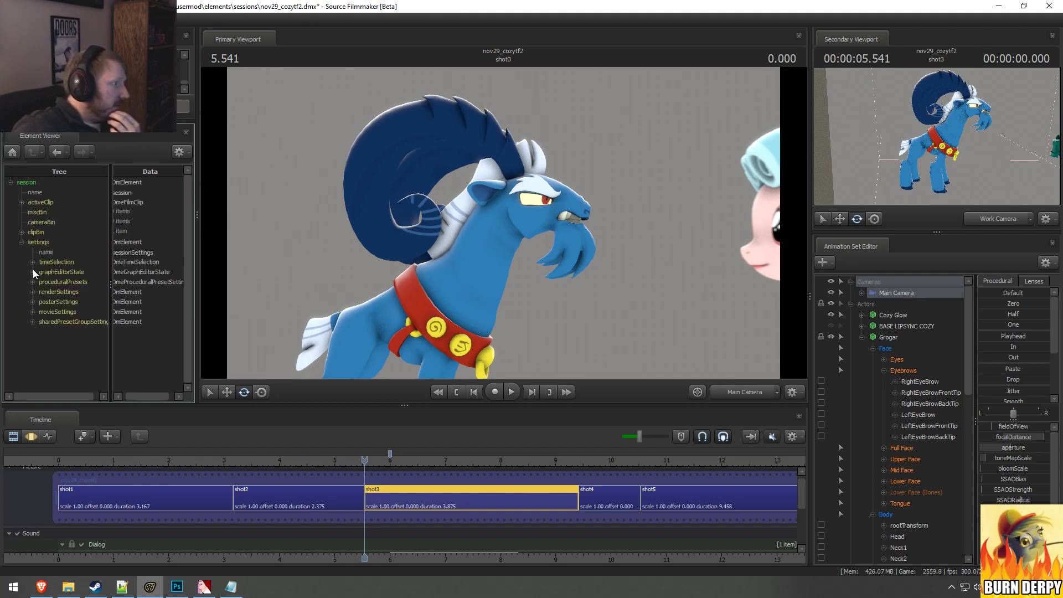
{"action": "left_click", "coordinate": [32, 291]}
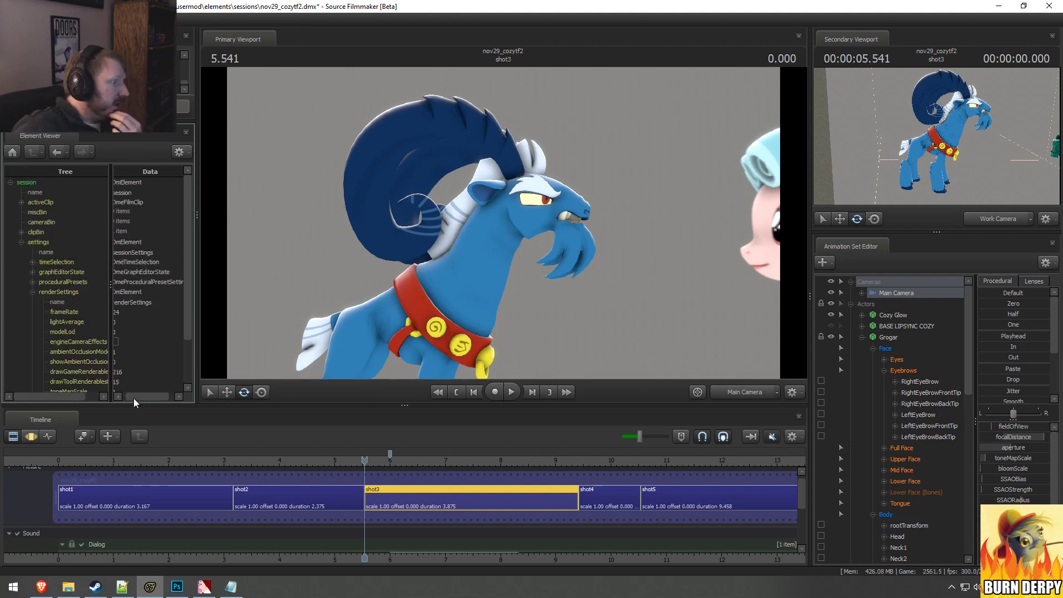
{"action": "left_click_drag", "start_coordinate": [134, 398], "coordinate": [121, 394]}
{"action": "left_click_drag", "start_coordinate": [122, 313], "coordinate": [116, 312]}
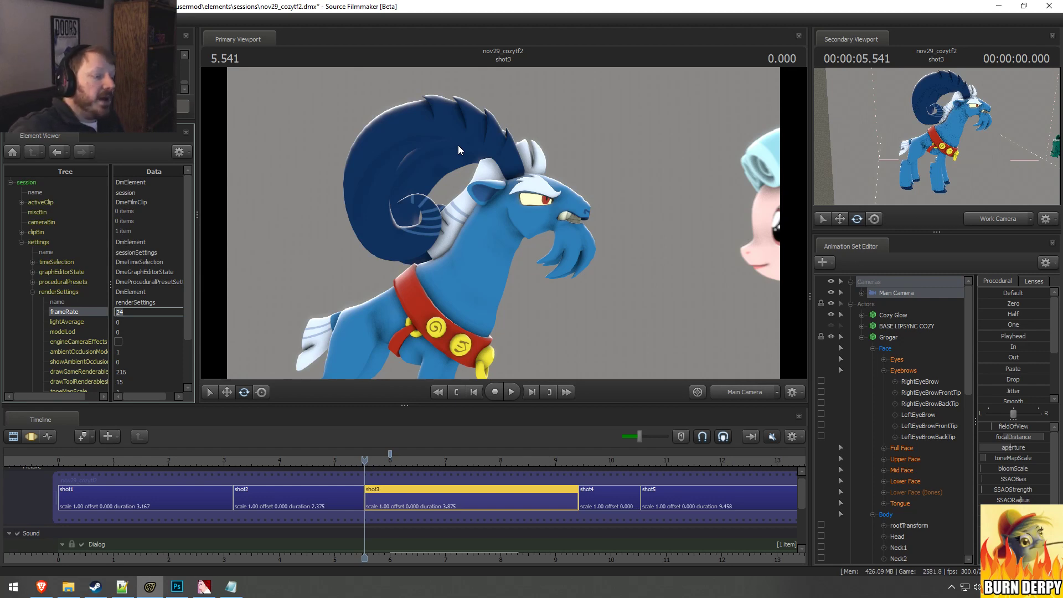
Step: Collapse Grogar's controls, show the Main Camera's camera element in the Element Viewer, and open its shutterSpeed value
{"action": "left_click", "coordinate": [862, 337]}
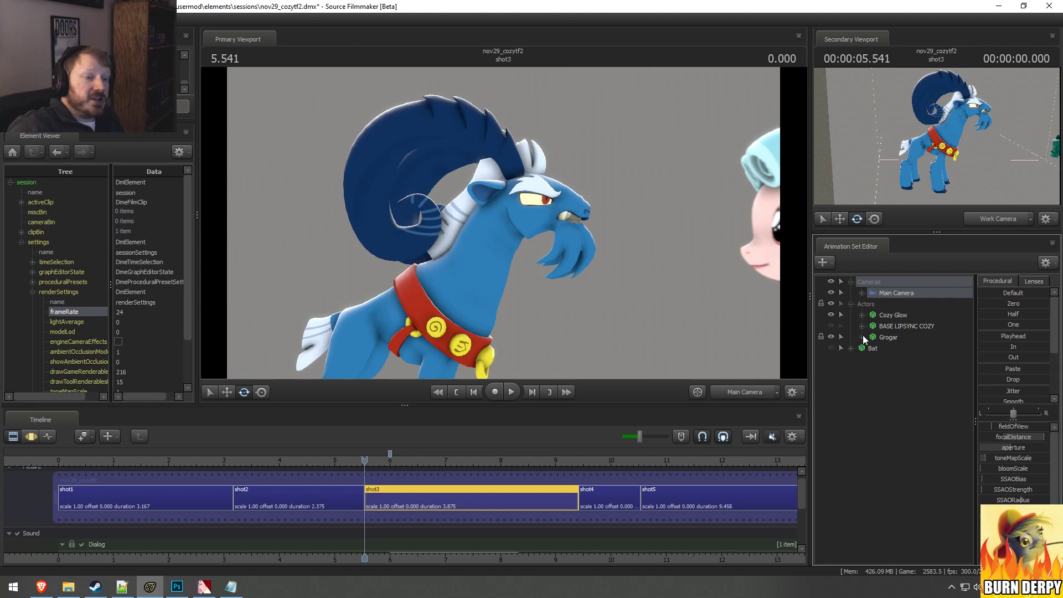
{"action": "right_click", "coordinate": [887, 290]}
{"action": "mouse_move", "coordinate": [914, 356]}
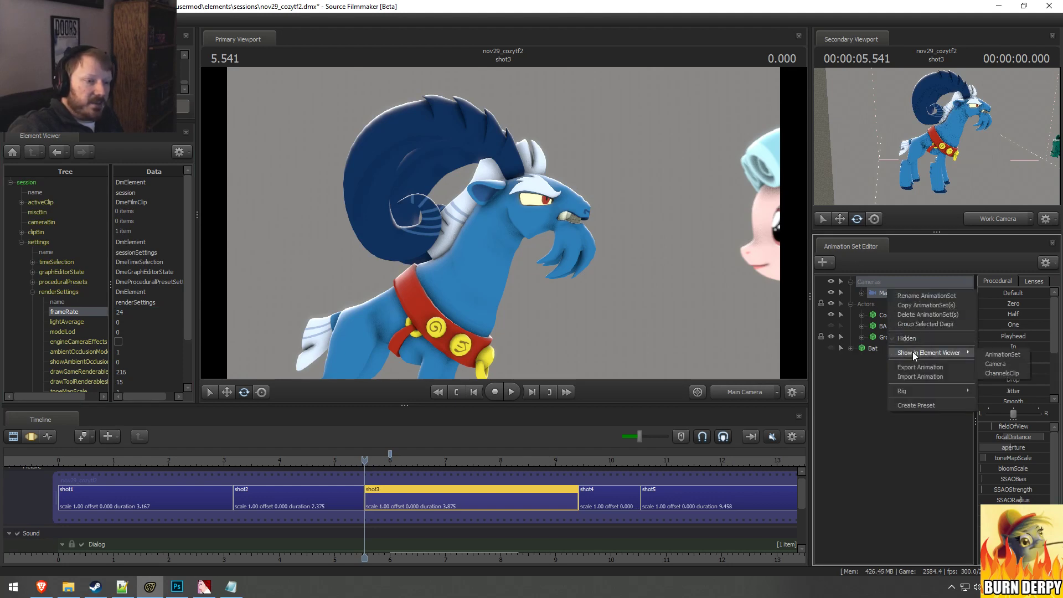
{"action": "left_click", "coordinate": [1005, 368]}
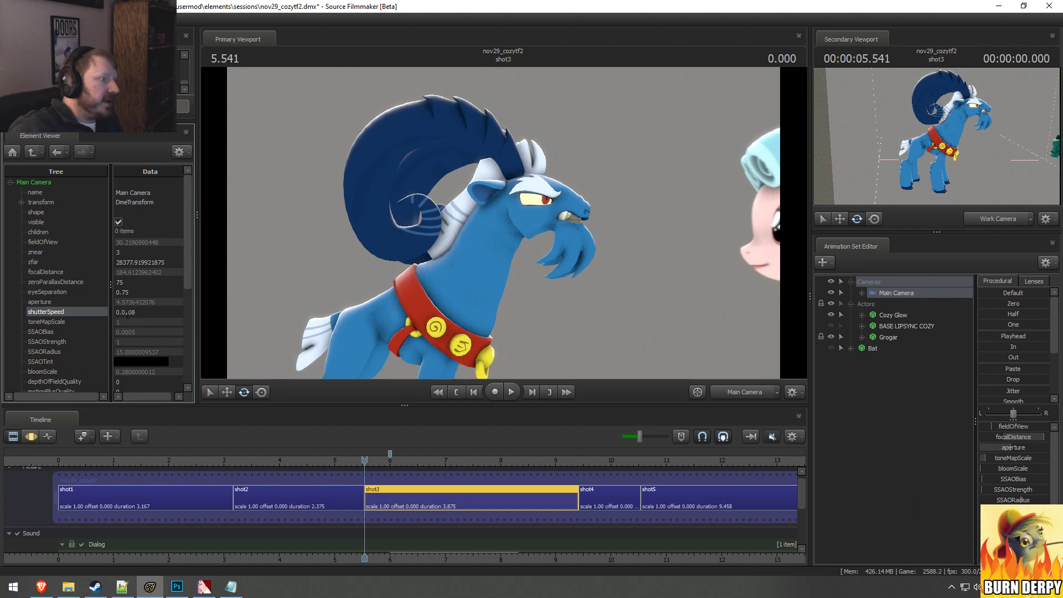
{"action": "double_click", "coordinate": [119, 312]}
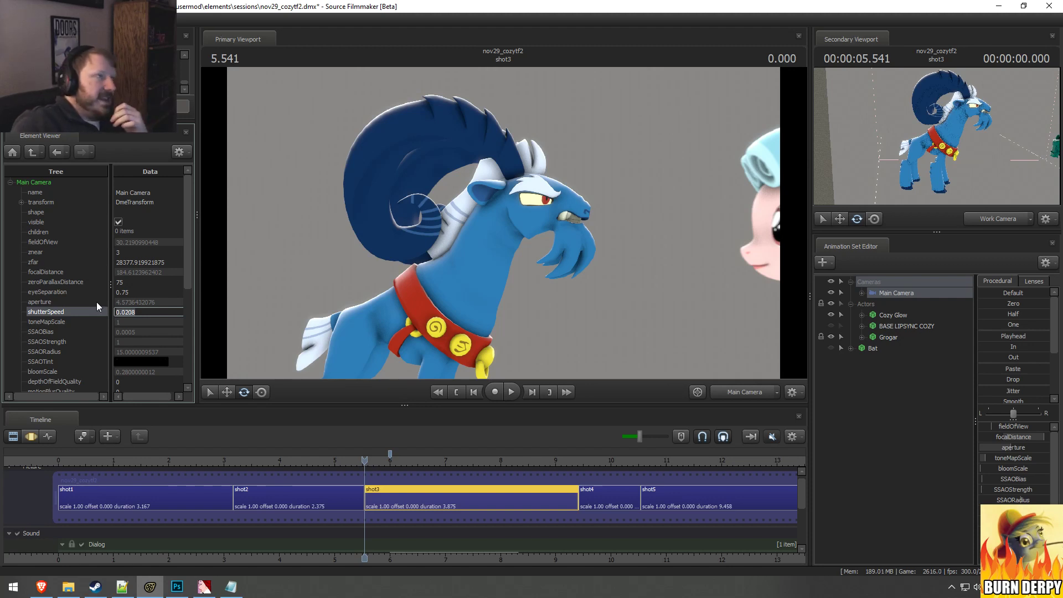
Step: Switch to the Windows Calculator and place its window beside the Element Viewer so the camera values stay readable
{"action": "left_click", "coordinate": [13, 587]}
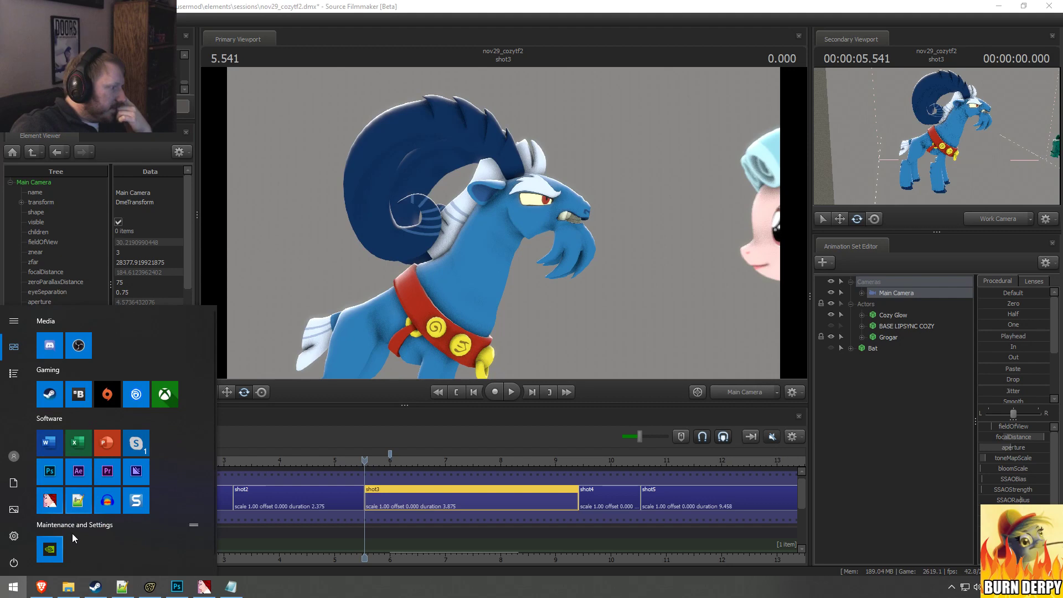
{"action": "left_click", "coordinate": [14, 374]}
{"action": "scroll", "coordinate": [56, 466], "scroll_direction": "down", "scroll_amount": 2}
{"action": "scroll", "coordinate": [58, 469], "scroll_direction": "down", "scroll_amount": 2}
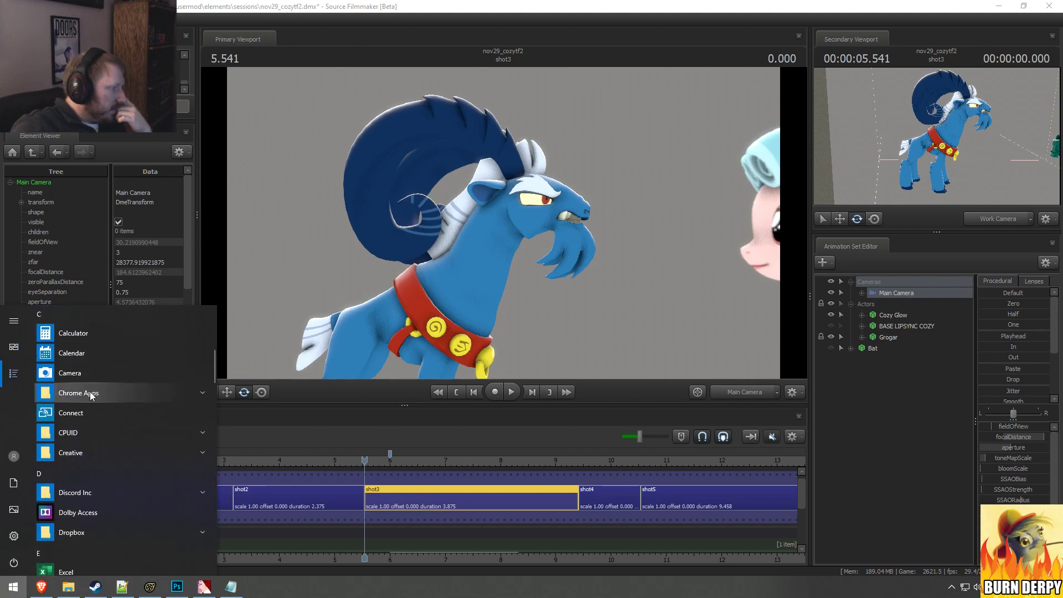
{"action": "left_click", "coordinate": [105, 341]}
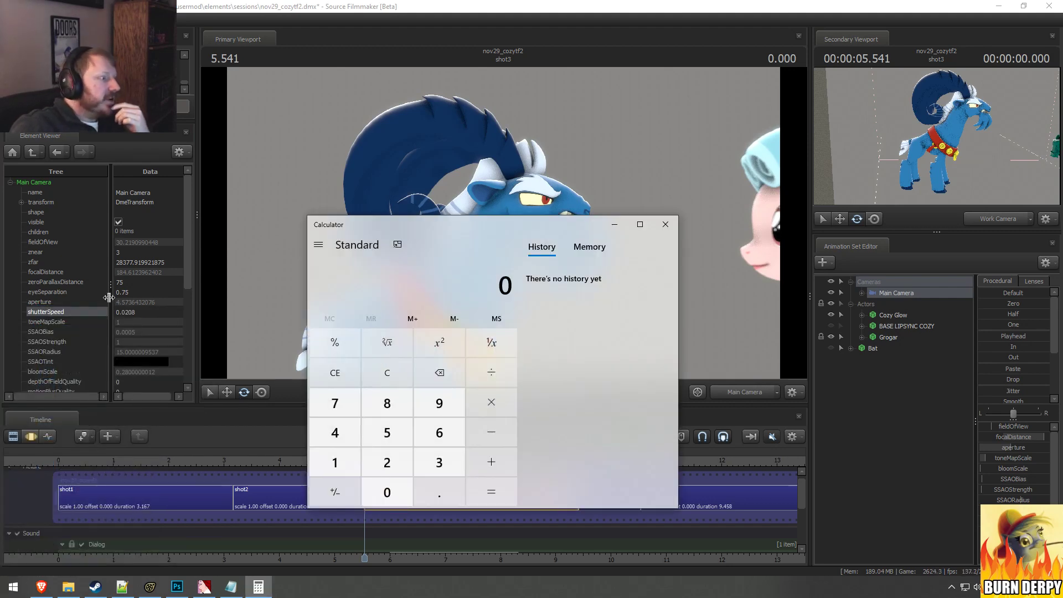
{"action": "left_click_drag", "start_coordinate": [446, 224], "coordinate": [435, 222]}
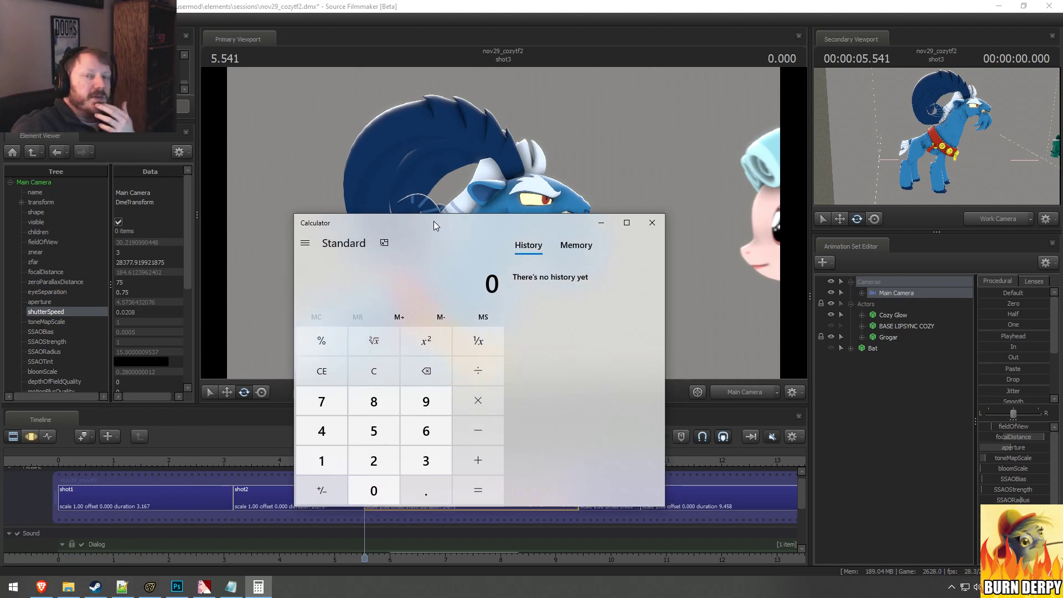
{"action": "left_click_drag", "start_coordinate": [485, 229], "coordinate": [512, 220]}
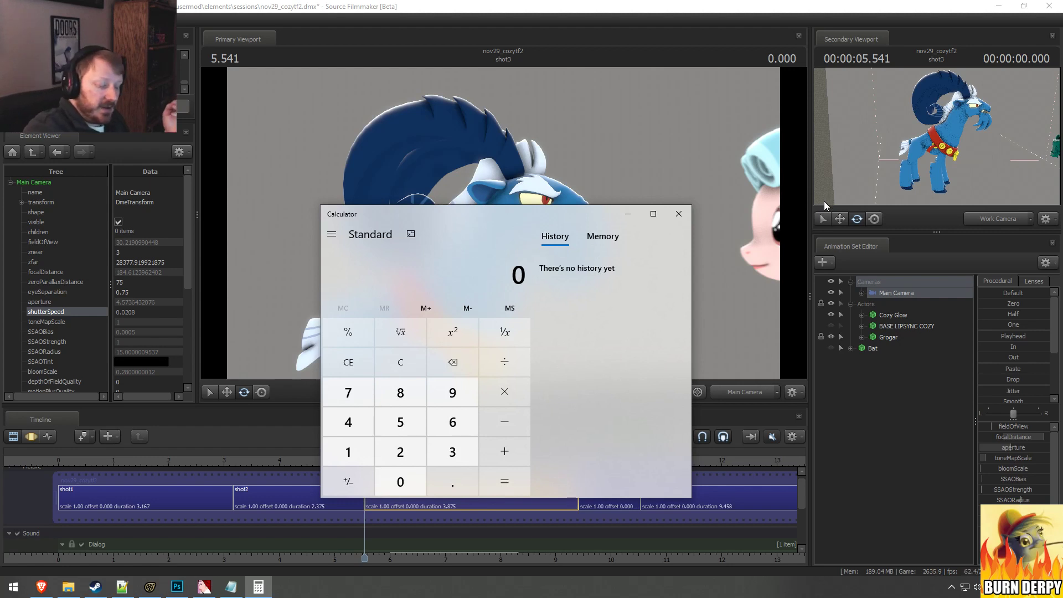
Step: Calculate the shutter speeds 1 ÷ 60 and 1 ÷ 48 and compare them with the Main Camera's shutterSpeed
{"action": "type", "text": "1 ÷ 60"}
{"action": "key", "text": "Return"}
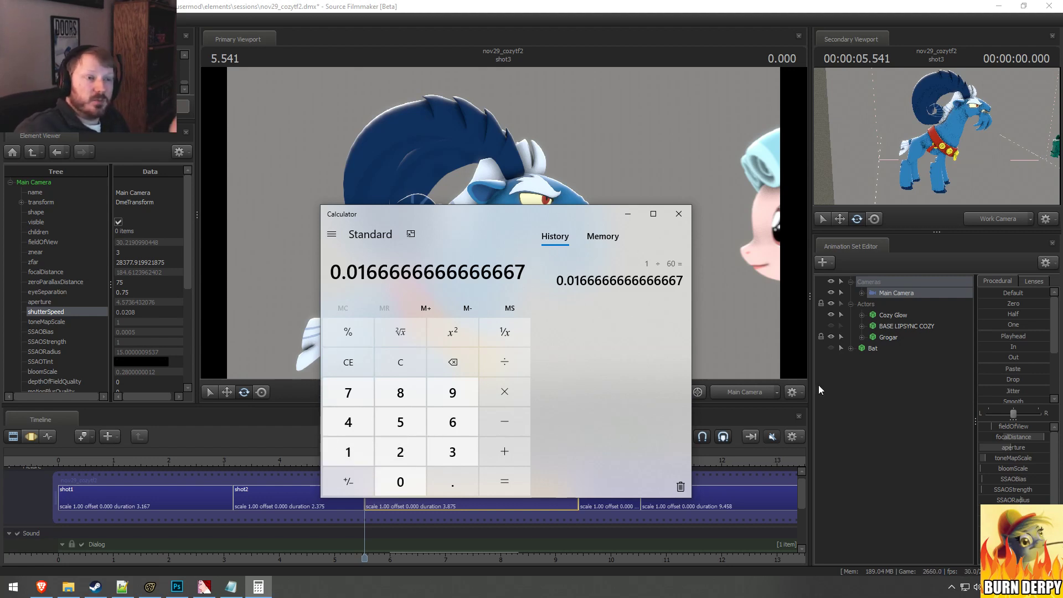
{"action": "type", "text": "1/48"}
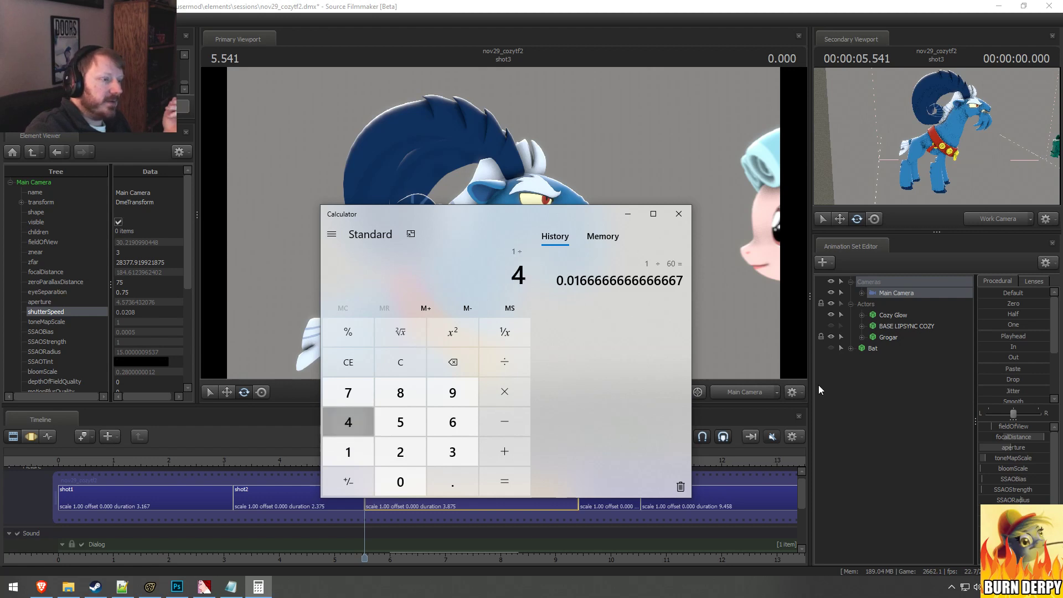
{"action": "key", "text": "Return"}
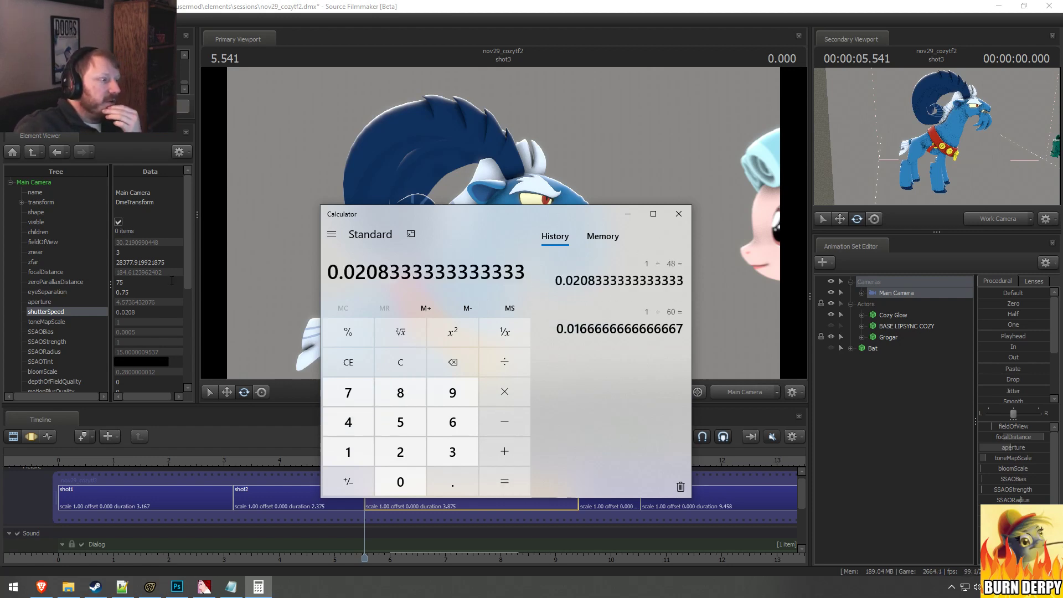
{"action": "left_click", "coordinate": [77, 314]}
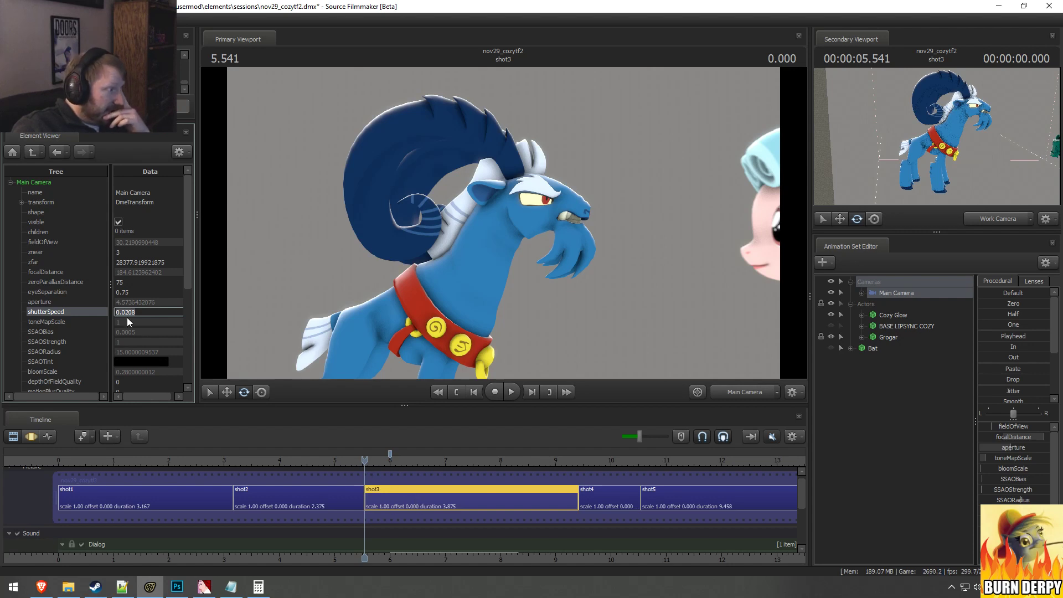
Step: Set the frameRate in the session's renderSettings to 30
{"action": "left_click", "coordinate": [13, 152]}
{"action": "left_click", "coordinate": [22, 243]}
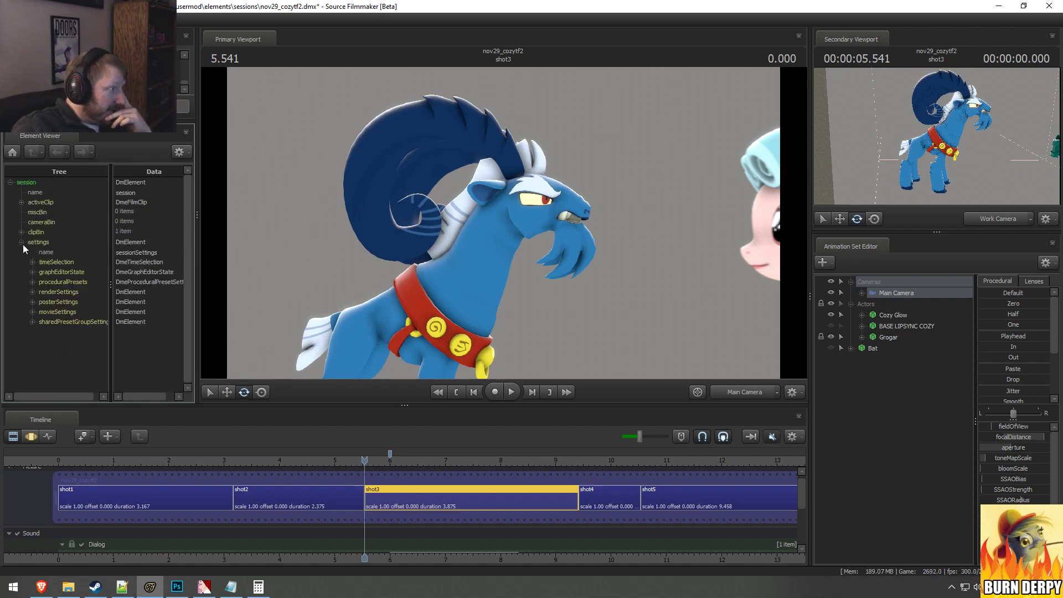
{"action": "left_click", "coordinate": [32, 291]}
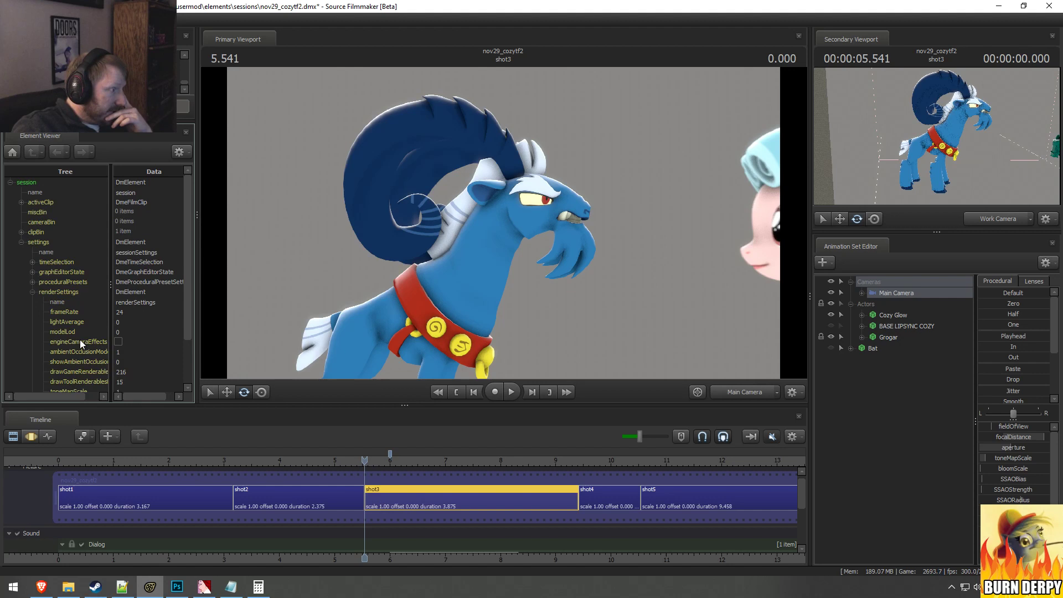
{"action": "double_click", "coordinate": [131, 312]}
{"action": "type", "text": "30"}
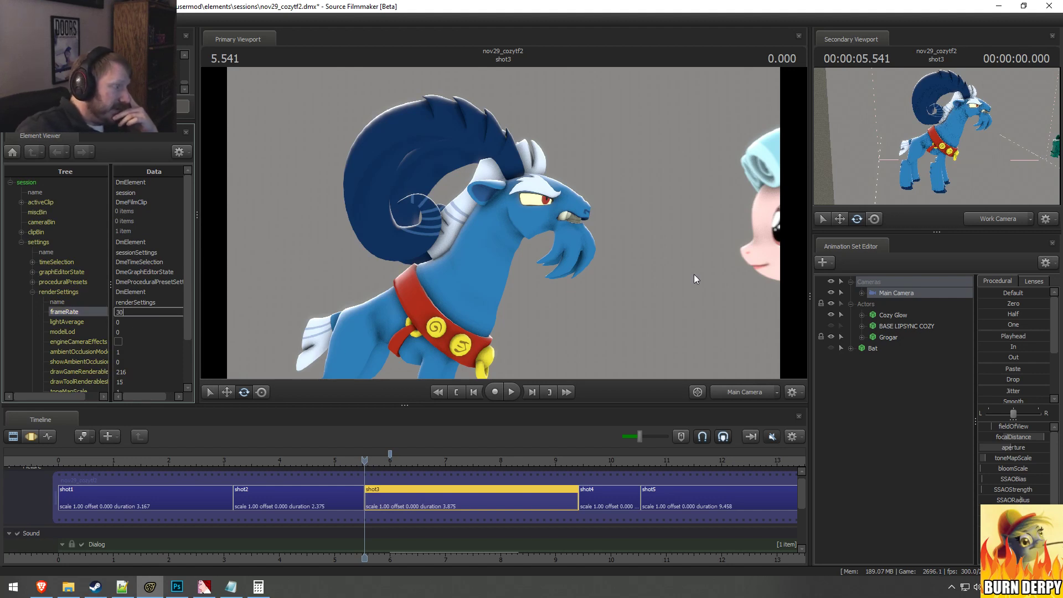
Step: Try a frameRate of 31 in the session's renderSettings, then select shot2 and scrub the playhead back through it
{"action": "key", "text": "Tab"}
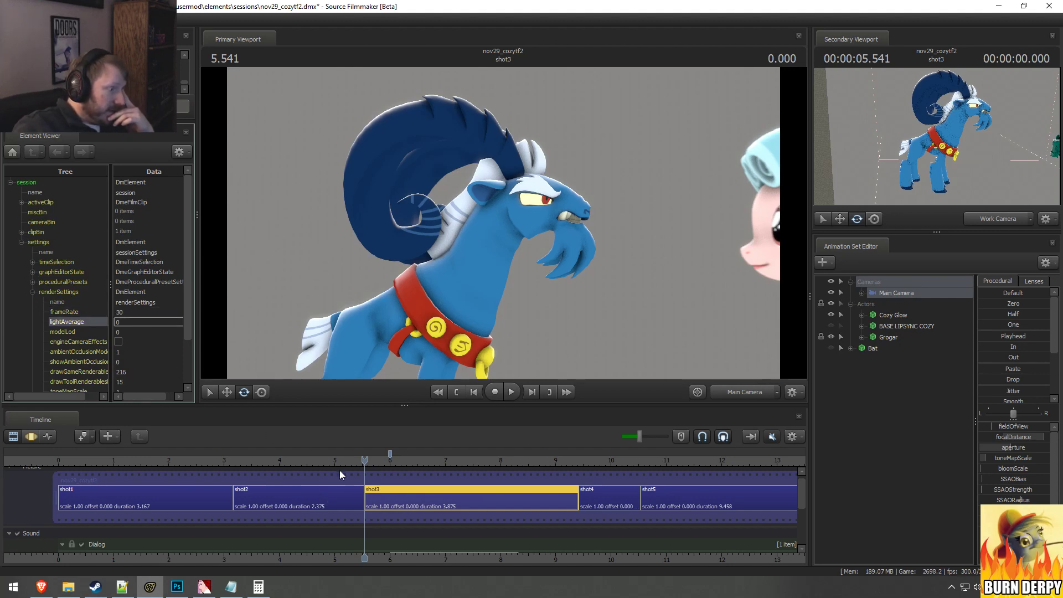
{"action": "left_click_drag", "start_coordinate": [345, 460], "coordinate": [358, 466]}
{"action": "left_click", "coordinate": [97, 305]}
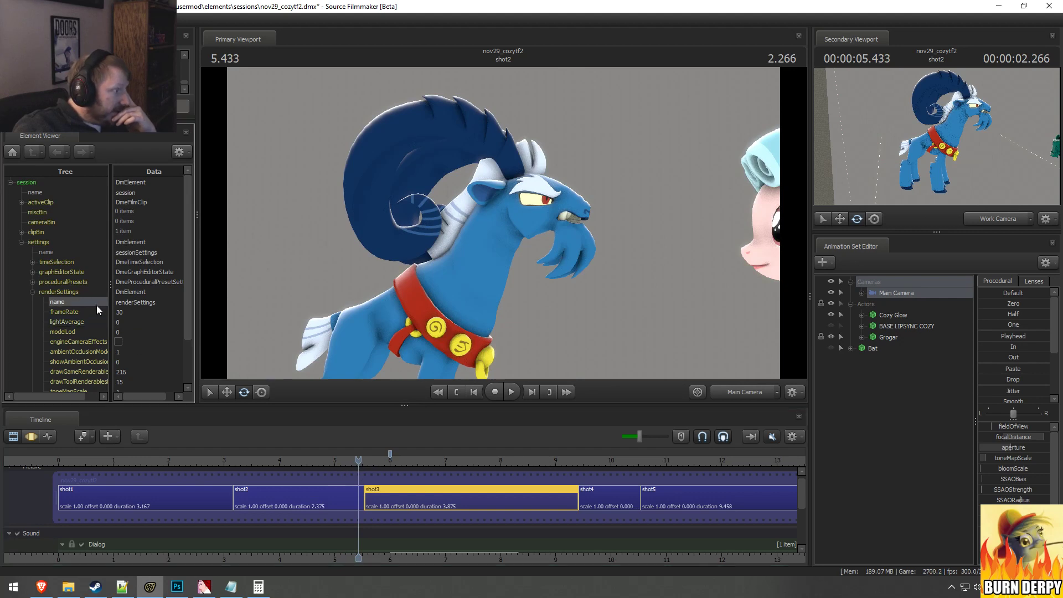
{"action": "double_click", "coordinate": [129, 312]}
{"action": "type", "text": "31"}
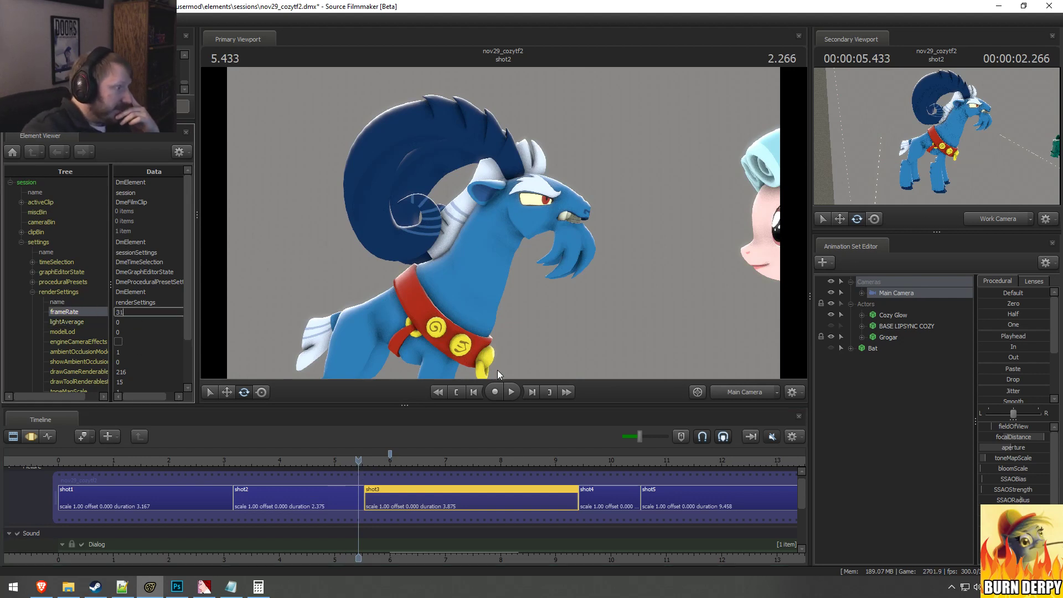
{"action": "key", "text": "Tab"}
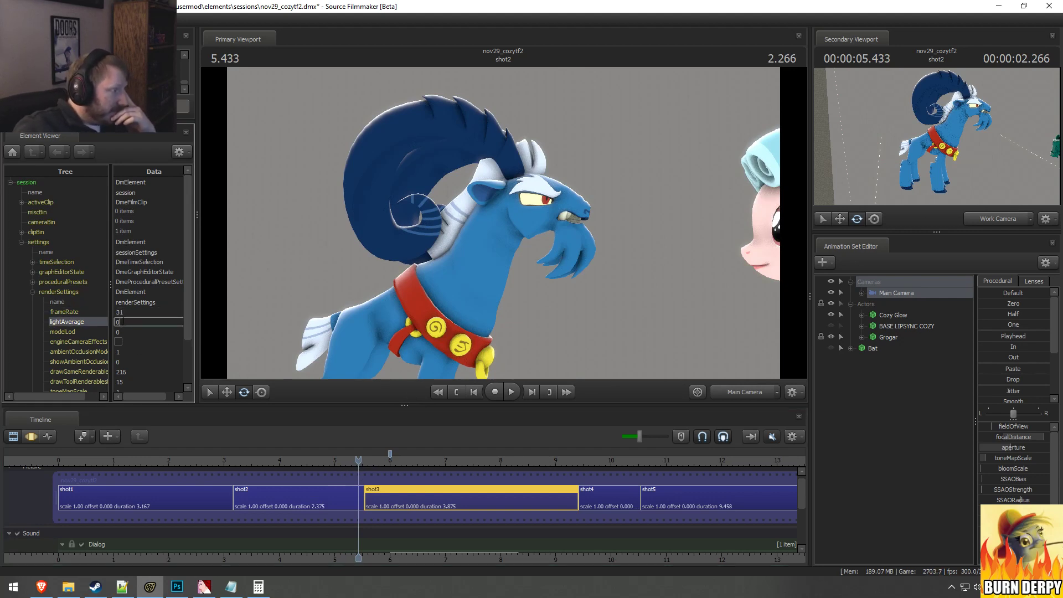
{"action": "left_click", "coordinate": [326, 497]}
{"action": "left_click_drag", "start_coordinate": [342, 463], "coordinate": [329, 463]}
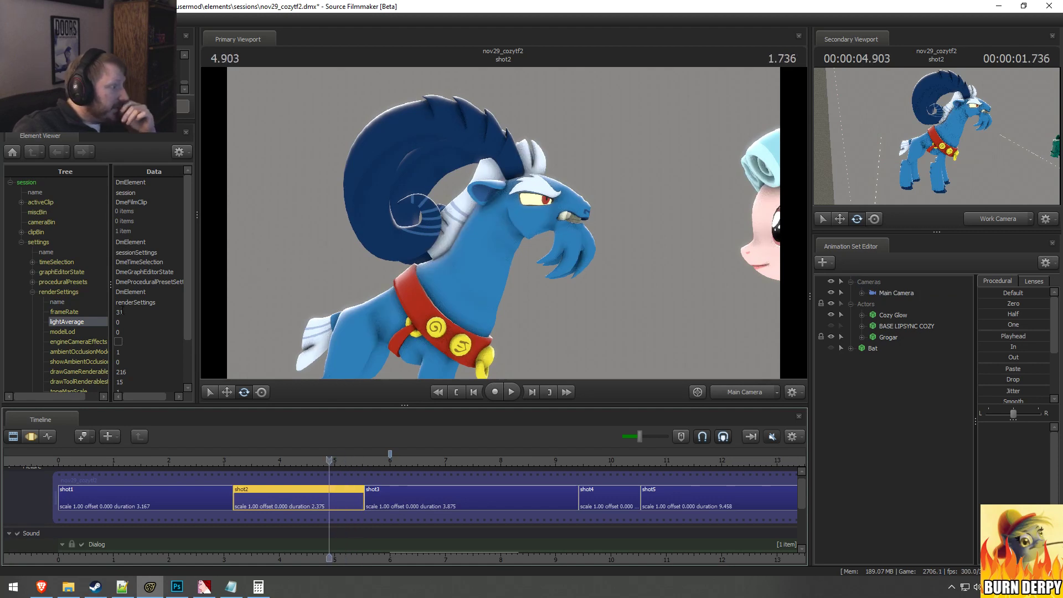
Step: Set the renderSettings frameRate to 24 and place the playhead on the cut between shot1 and shot2
{"action": "left_click_drag", "start_coordinate": [123, 312], "coordinate": [102, 308]}
{"action": "type", "text": "24"}
{"action": "key", "text": "Return"}
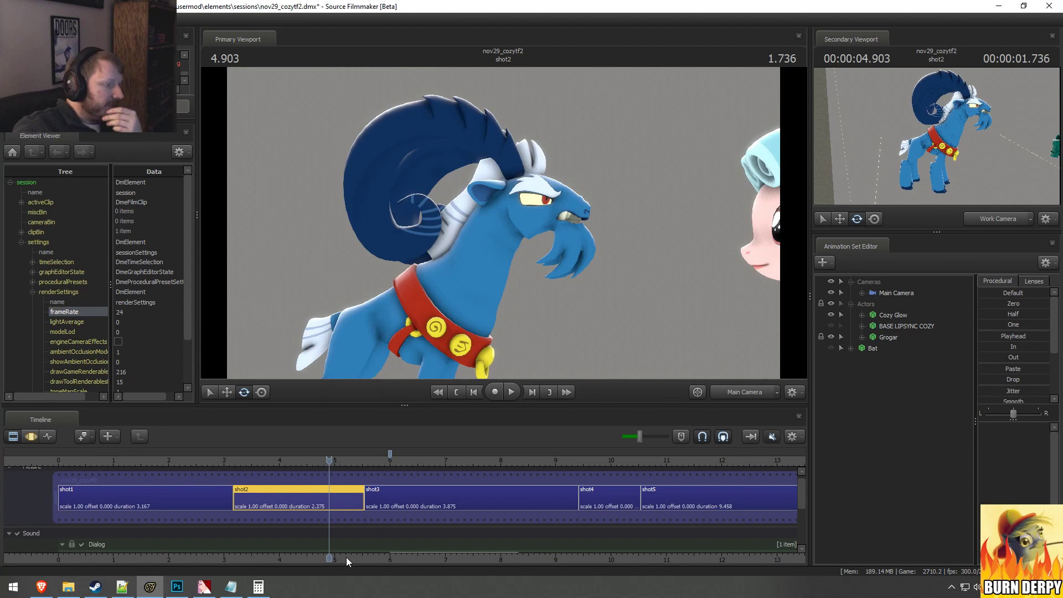
{"action": "left_click", "coordinate": [188, 461]}
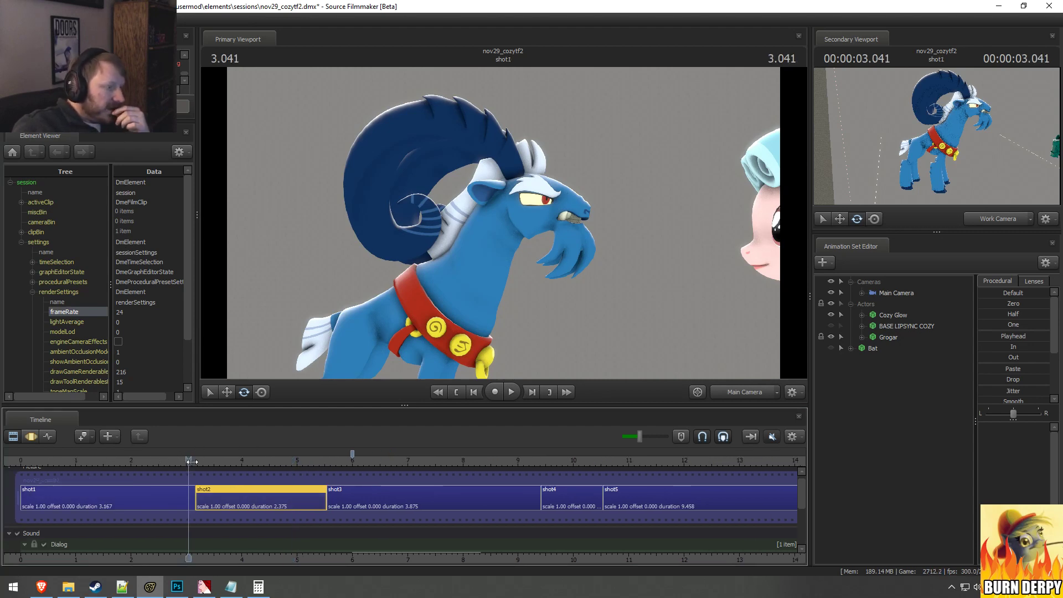
{"action": "left_click_drag", "start_coordinate": [193, 461], "coordinate": [196, 461]}
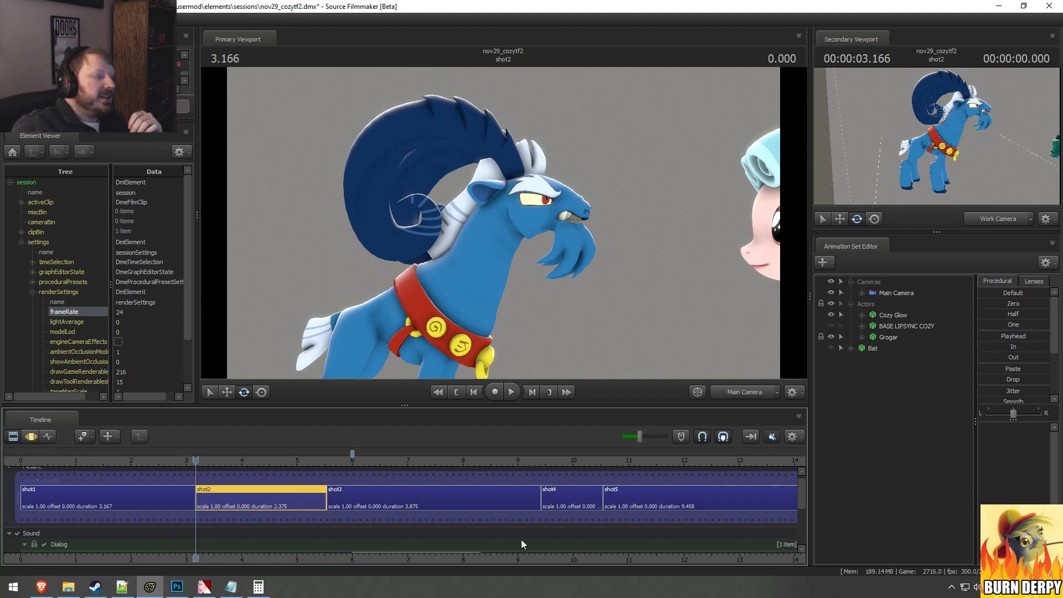
Step: Select shot1 and shot2 together and examine the cut between them up close on the timeline
{"action": "left_click", "coordinate": [130, 503]}
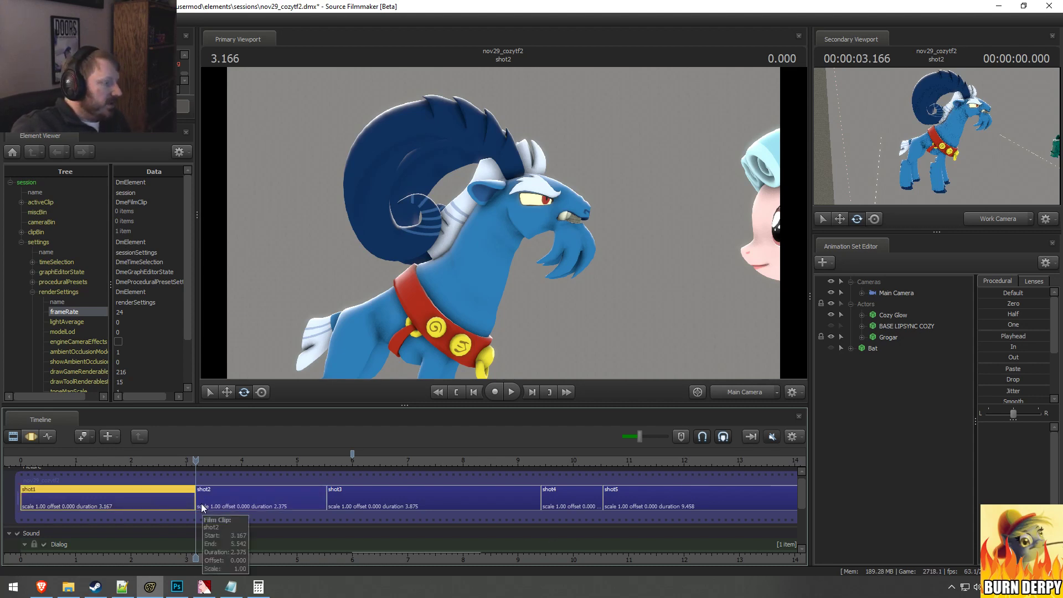
{"action": "left_click", "coordinate": [200, 502], "text": "ctrl"}
{"action": "scroll", "coordinate": [190, 503], "scroll_direction": "up", "scroll_amount": 10}
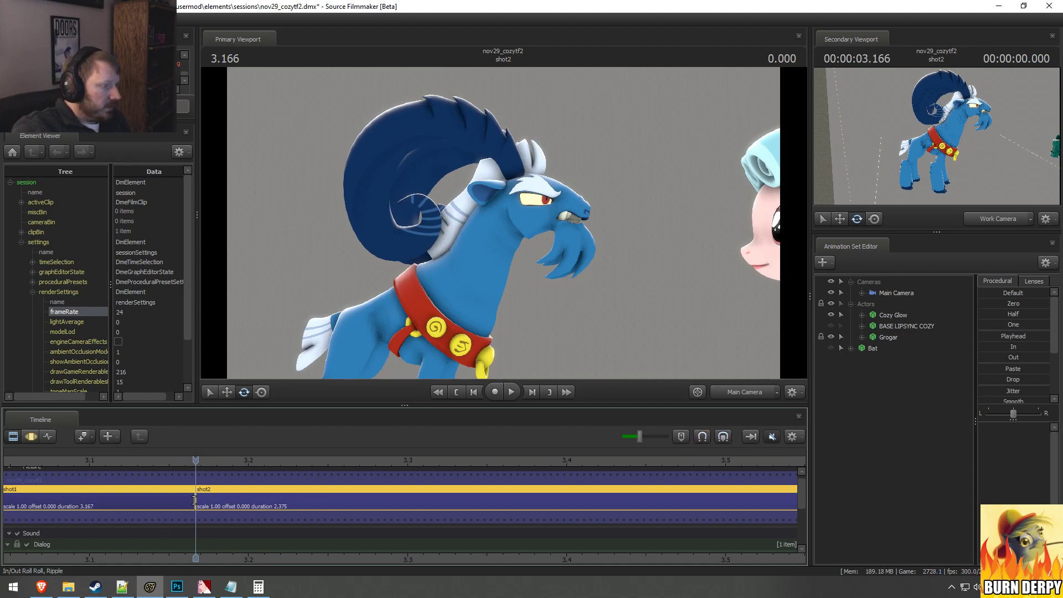
{"action": "mouse_move", "coordinate": [197, 494]}
{"action": "left_mouse_down"}
{"action": "mouse_move", "coordinate": [135, 492]}
{"action": "mouse_move", "coordinate": [195, 492]}
{"action": "left_mouse_up"}
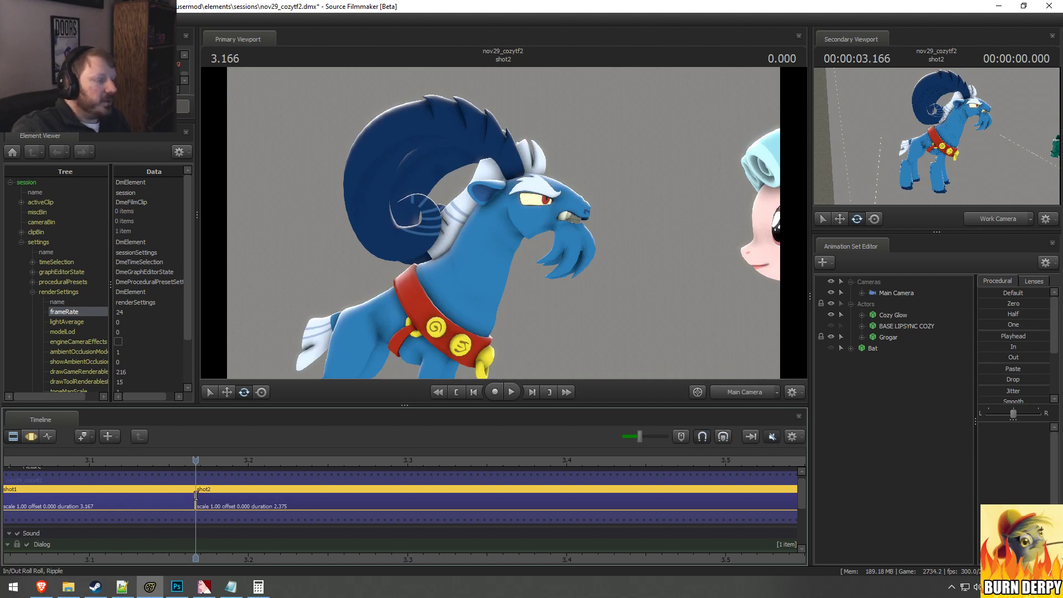
{"action": "mouse_move", "coordinate": [196, 496]}
{"action": "left_mouse_down"}
{"action": "mouse_move", "coordinate": [132, 496]}
{"action": "mouse_move", "coordinate": [196, 497]}
{"action": "left_mouse_up"}
{"action": "scroll", "coordinate": [304, 504], "scroll_direction": "down", "scroll_amount": 10}
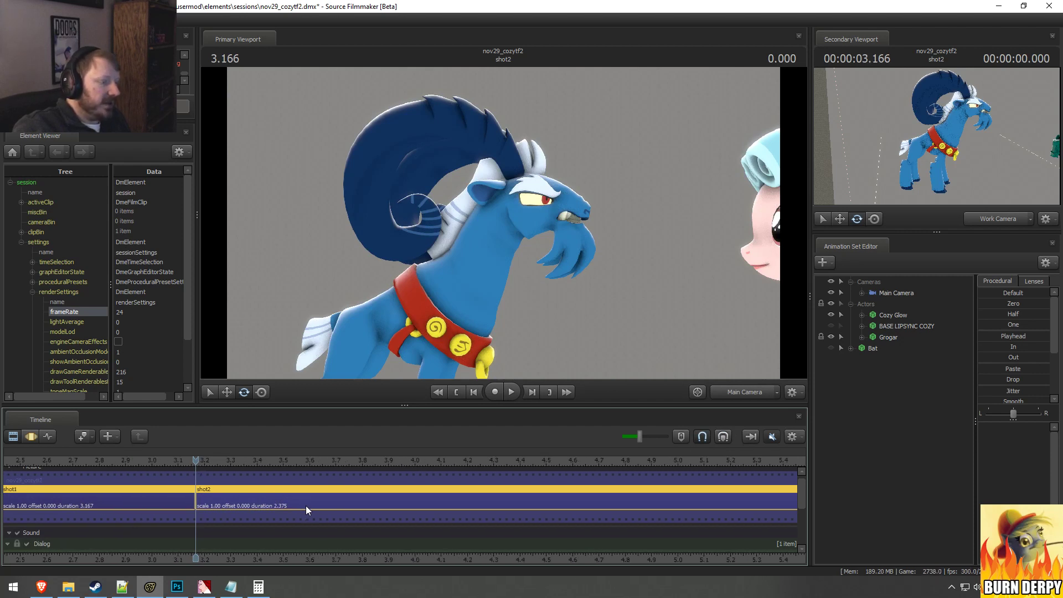
{"action": "scroll", "coordinate": [313, 505], "scroll_direction": "down", "scroll_amount": 2}
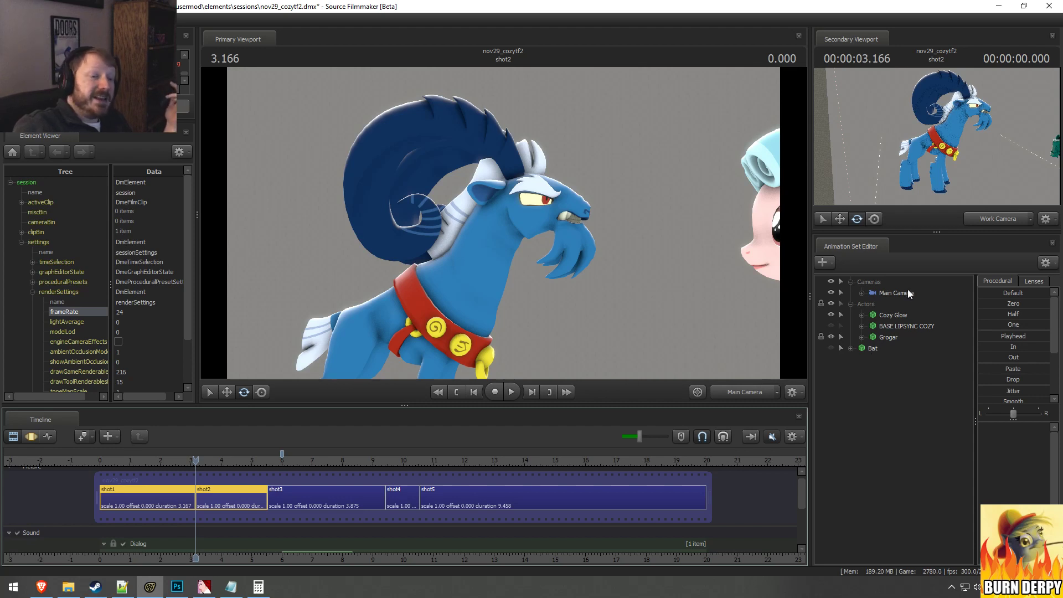
Step: Unlock the transforms of the Grogar animation set
{"action": "right_click", "coordinate": [896, 336]}
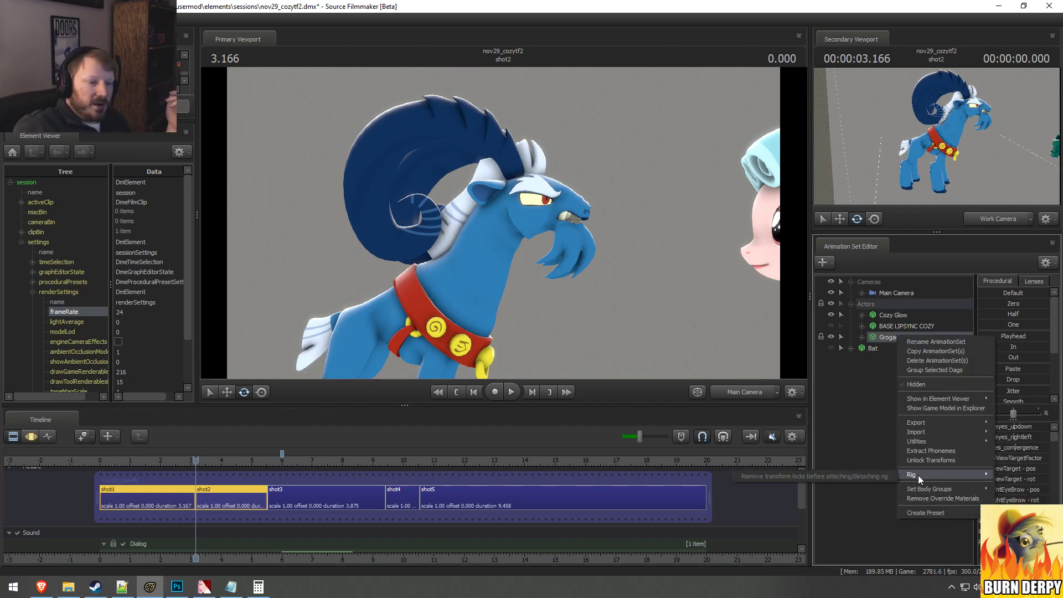
{"action": "left_click", "coordinate": [880, 407]}
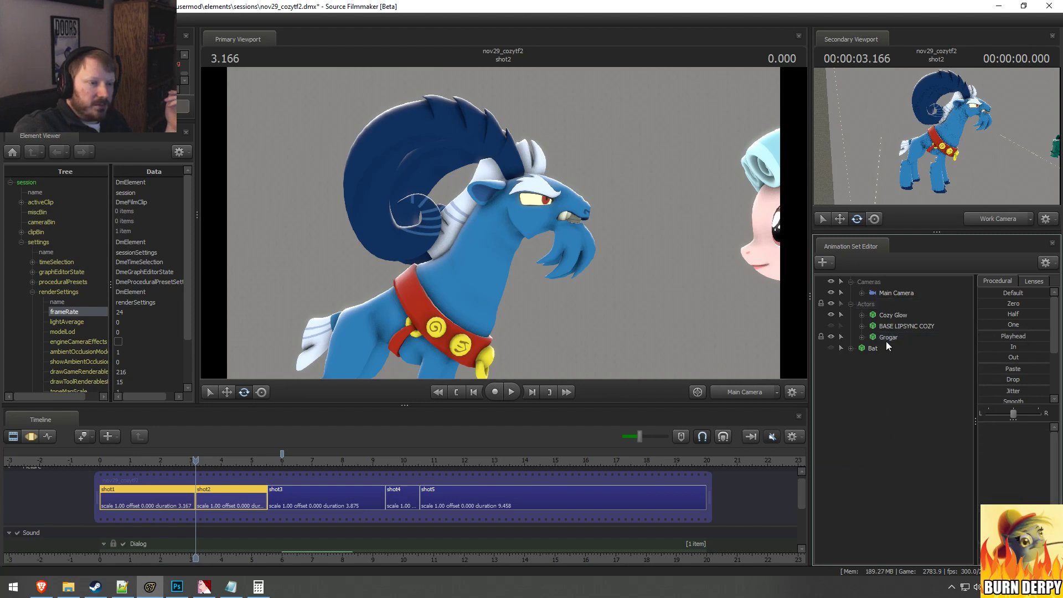
{"action": "right_click", "coordinate": [888, 340]}
{"action": "left_click", "coordinate": [917, 467]}
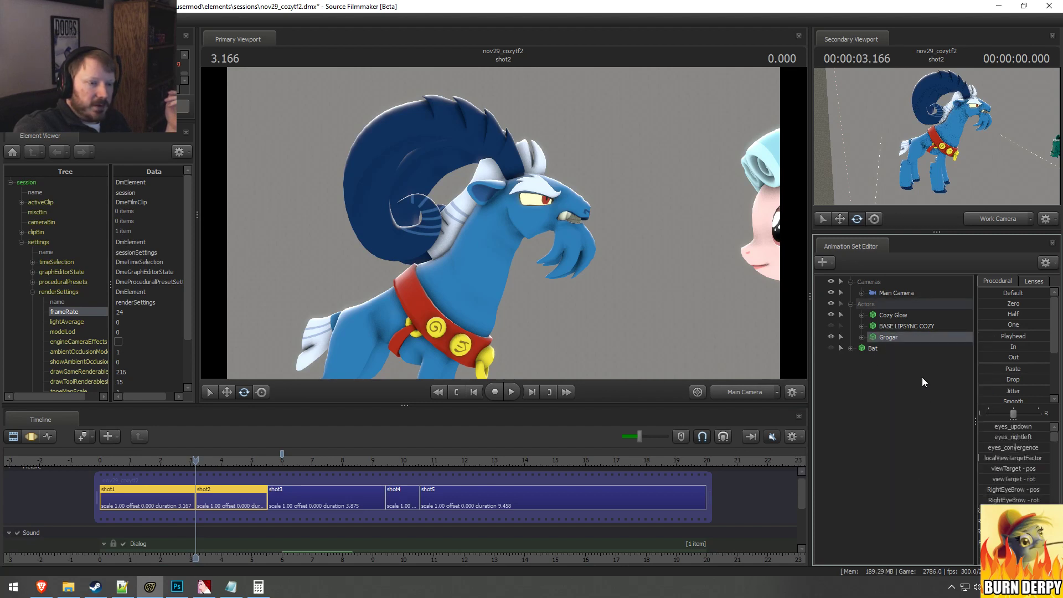
Step: Look through the rig scripts available for Grogar without applying one
{"action": "right_click", "coordinate": [903, 337]}
{"action": "mouse_move", "coordinate": [929, 453]}
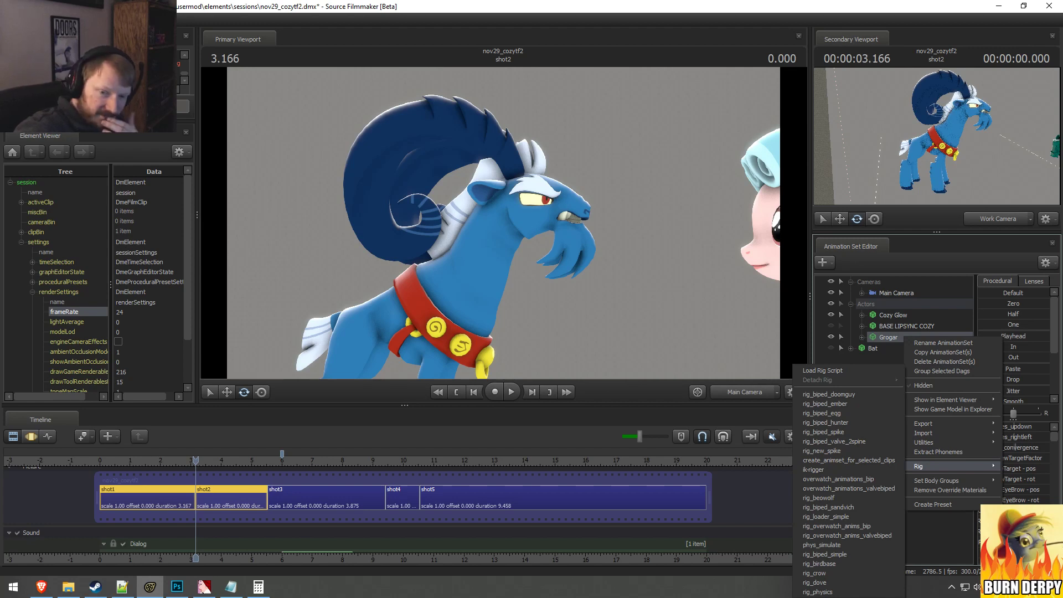
{"action": "left_click", "coordinate": [739, 409]}
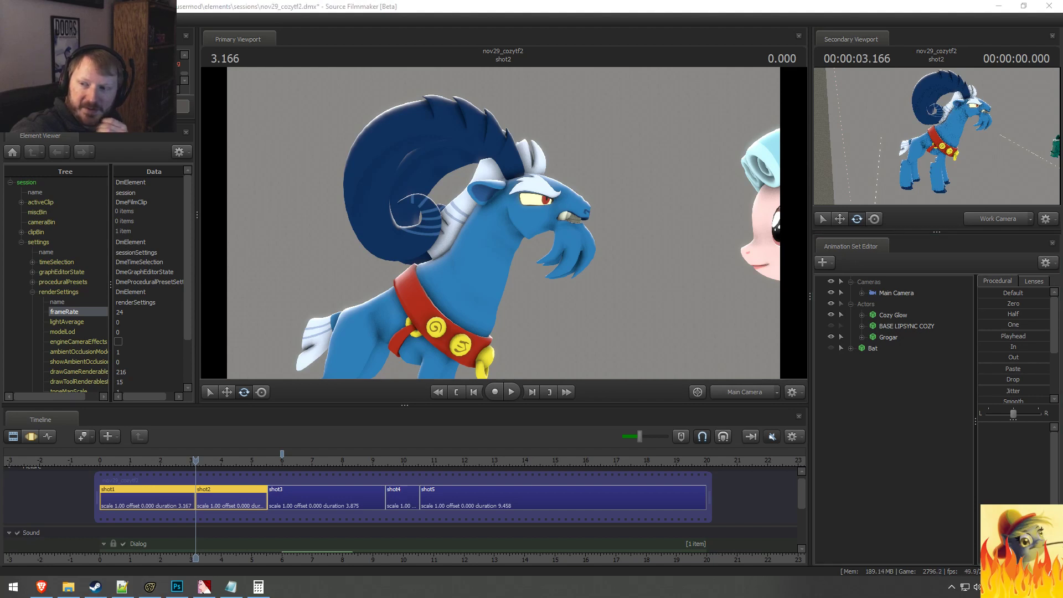
{"action": "left_click", "coordinate": [904, 411]}
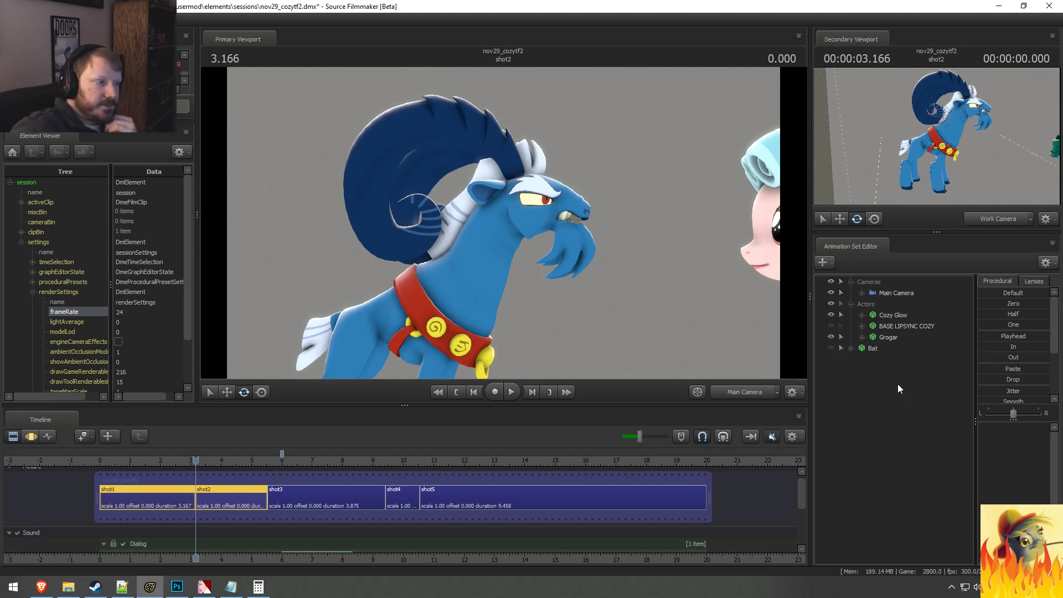
Step: Switch the primary viewport to the Work Camera and fly it so Grogar and Cozy Glow are both in view
{"action": "left_click", "coordinate": [729, 395], "text": "ctrl"}
{"action": "left_click_drag", "start_coordinate": [653, 310], "coordinate": [504, 224]}
{"action": "key", "text": "s"}
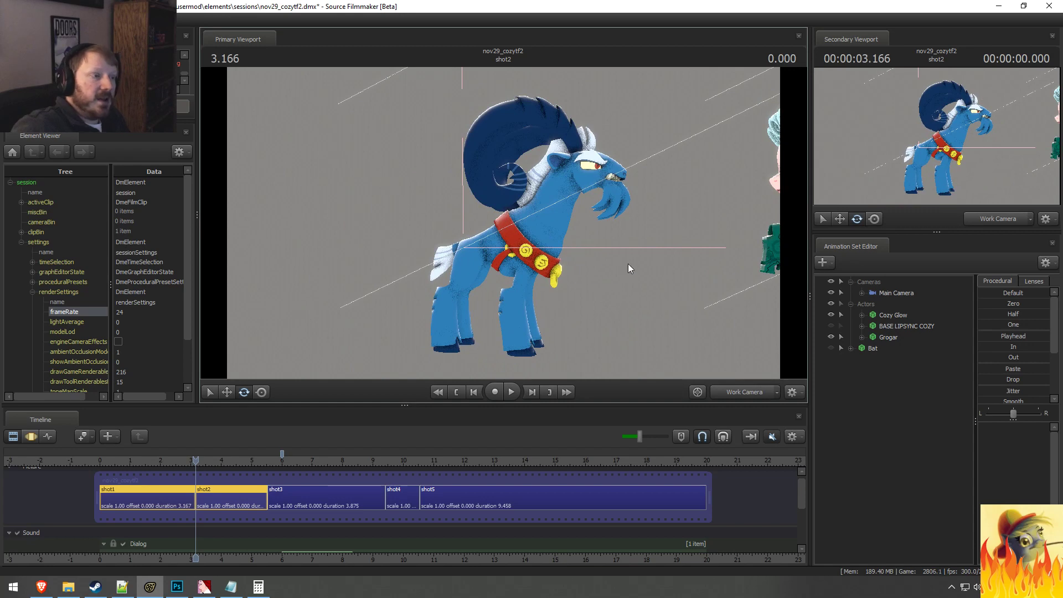
{"action": "left_click_drag", "start_coordinate": [628, 263], "coordinate": [504, 221]}
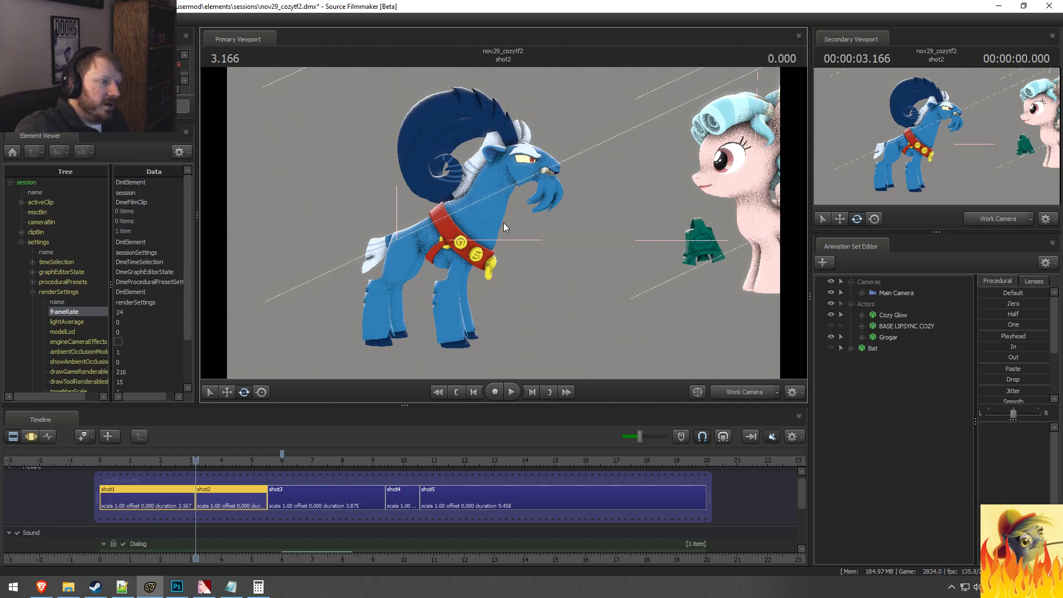
Step: Show Grogar's animation in the Motion Editor, move the playhead to about 2.68 s, and return to the Clip Editor
{"action": "key", "text": "F3"}
{"action": "left_click", "coordinate": [888, 337]}
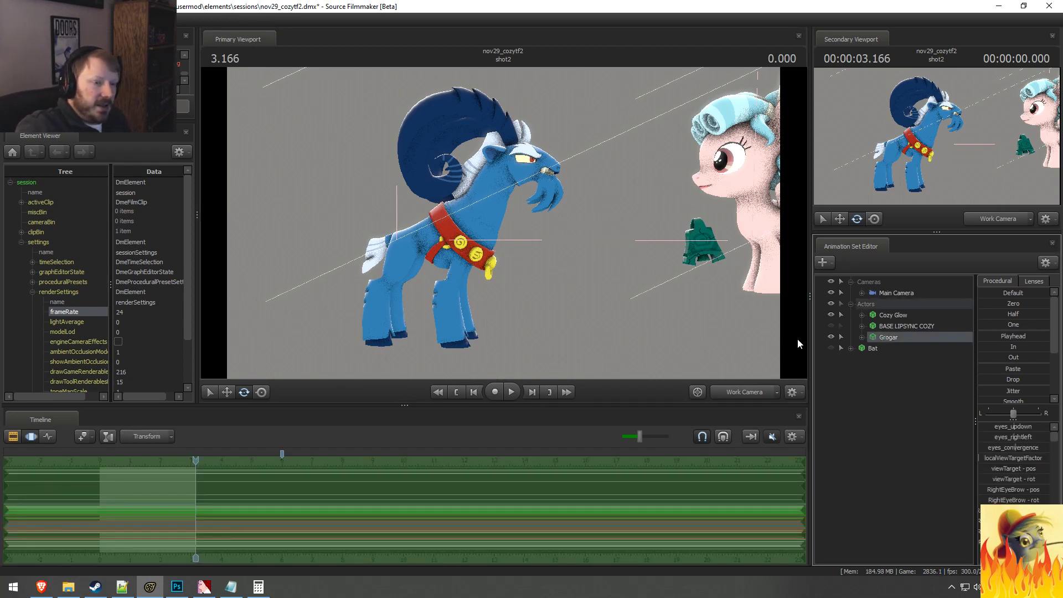
{"action": "left_click_drag", "start_coordinate": [196, 461], "coordinate": [180, 460]}
{"action": "key", "text": "F2"}
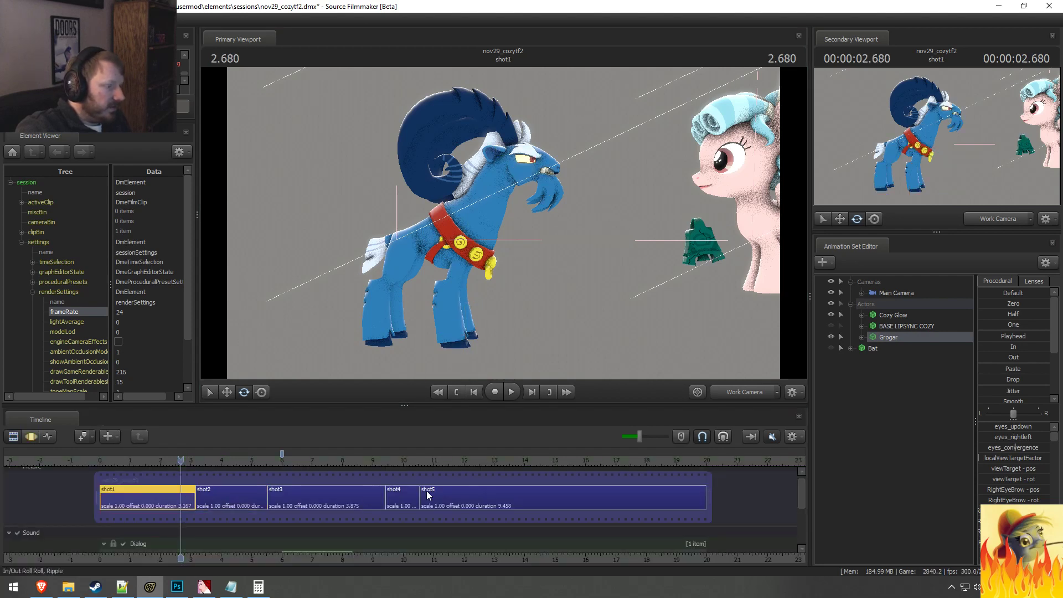
Step: Select all the shots from shot1 to shot5 and merge them into a single clip
{"action": "left_click", "coordinate": [463, 494], "text": "shift"}
{"action": "right_click", "coordinate": [463, 493]}
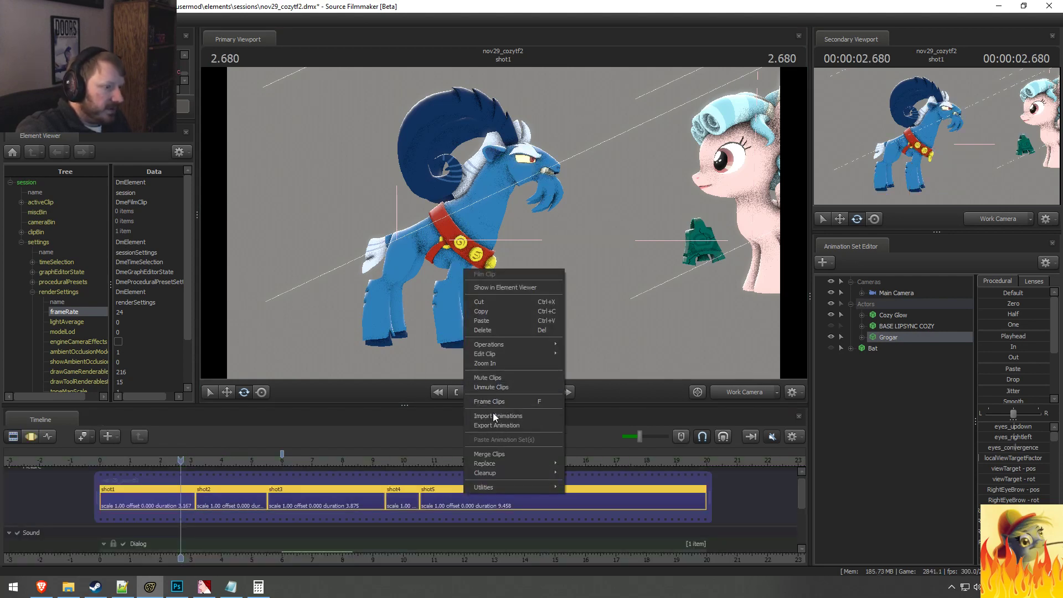
{"action": "left_click", "coordinate": [487, 454]}
Step: Return to the Motion Editor, reposition the Work Camera to show Grogar and all of Cozy Glow, and save the session
{"action": "key", "text": "F3"}
{"action": "key", "text": "ctrl"}
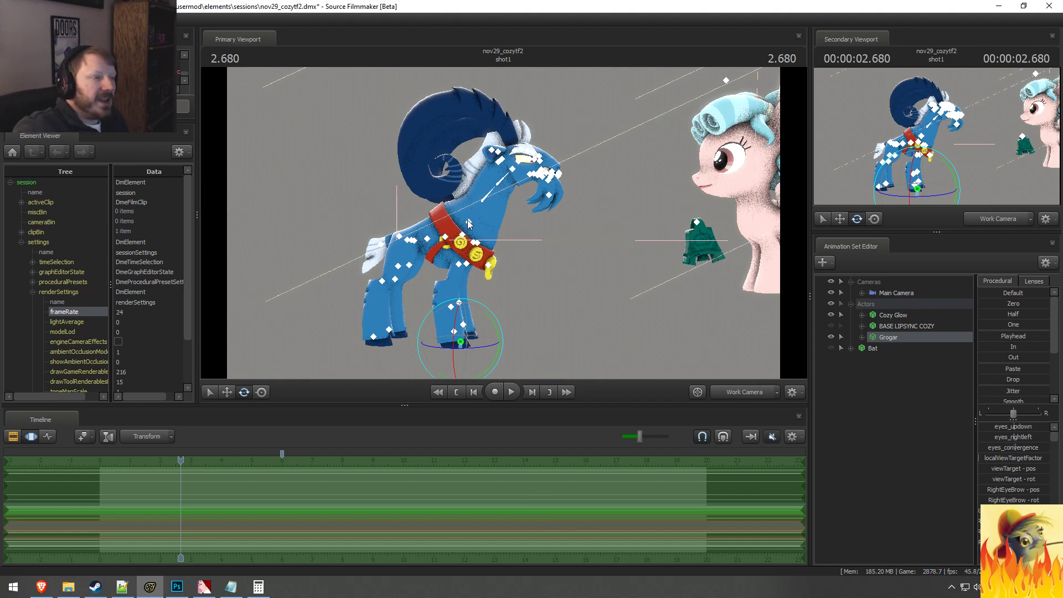
{"action": "left_click", "coordinate": [533, 320]}
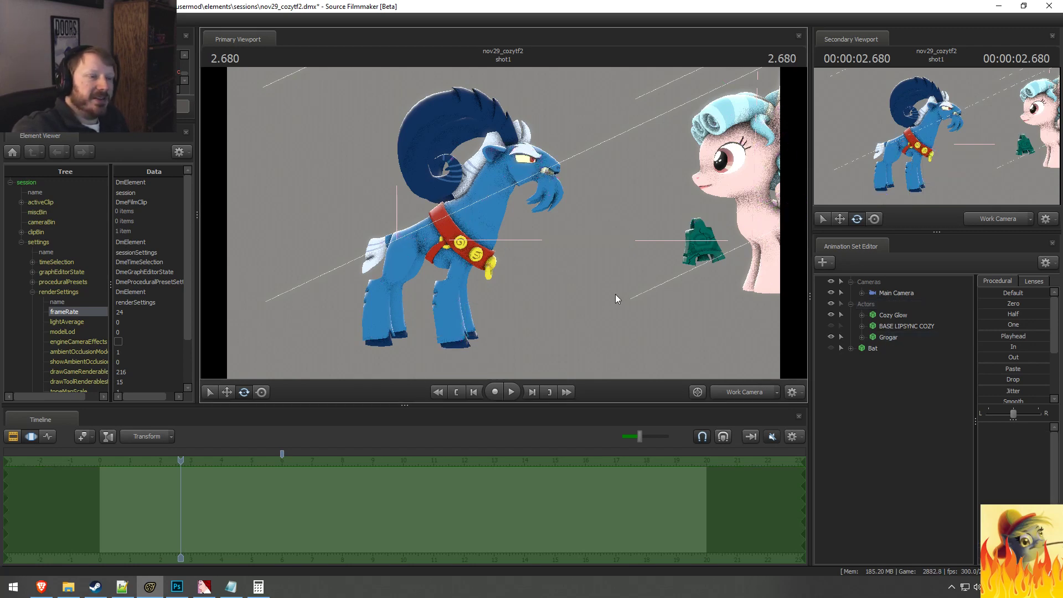
{"action": "left_click_drag", "start_coordinate": [615, 294], "coordinate": [504, 223]}
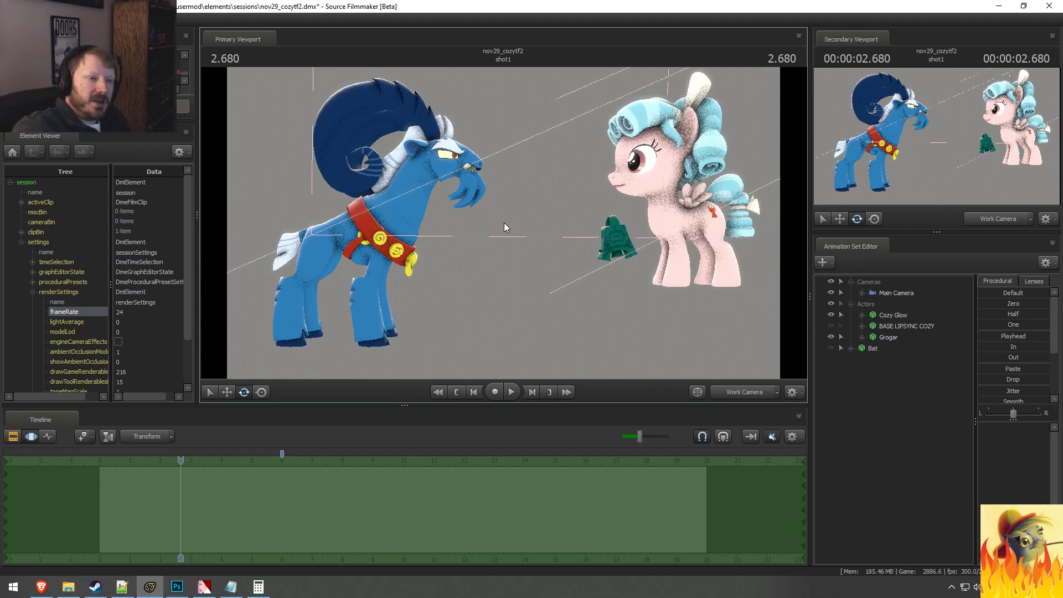
{"action": "key", "text": "ctrl+s"}
Step: Create an animation set for a new model, filtering the models by "rainbow" and loading vn_rainbowdash.mdl
{"action": "right_click", "coordinate": [883, 382]}
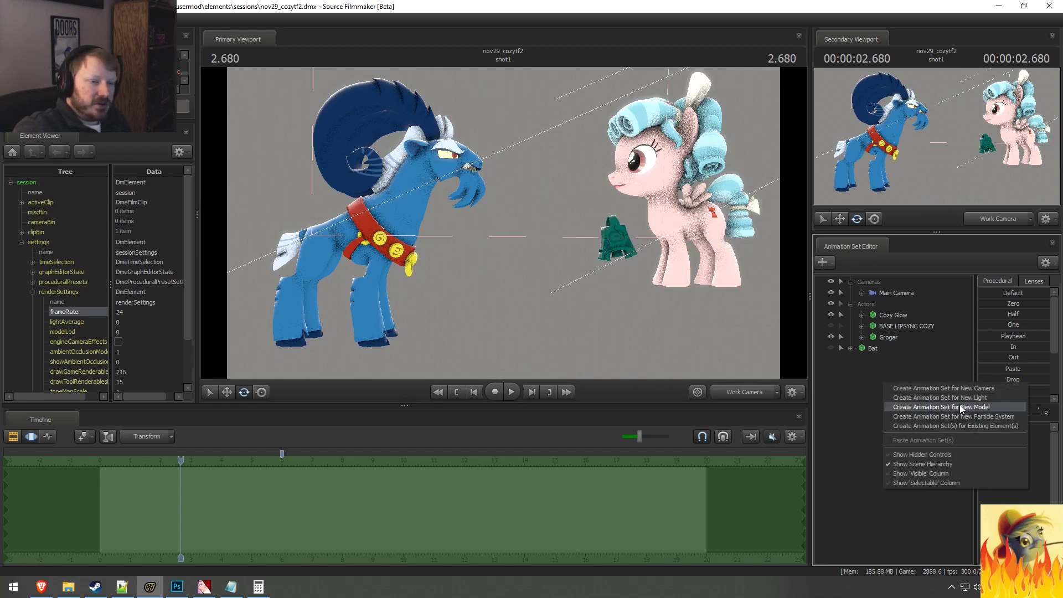
{"action": "left_click", "coordinate": [960, 407]}
{"action": "type", "text": "r"}
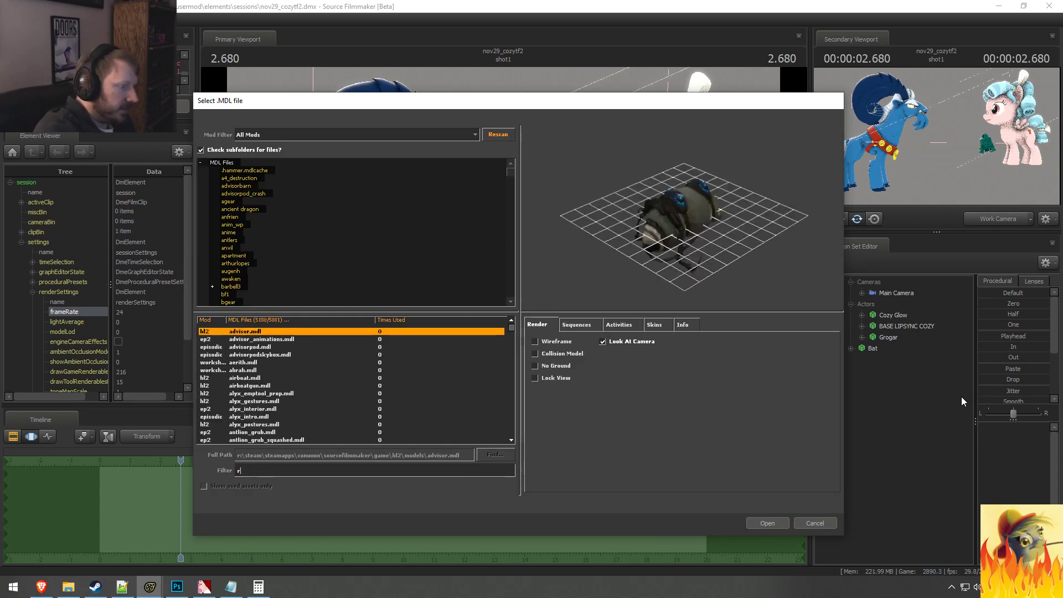
{"action": "type", "text": "ainbow"}
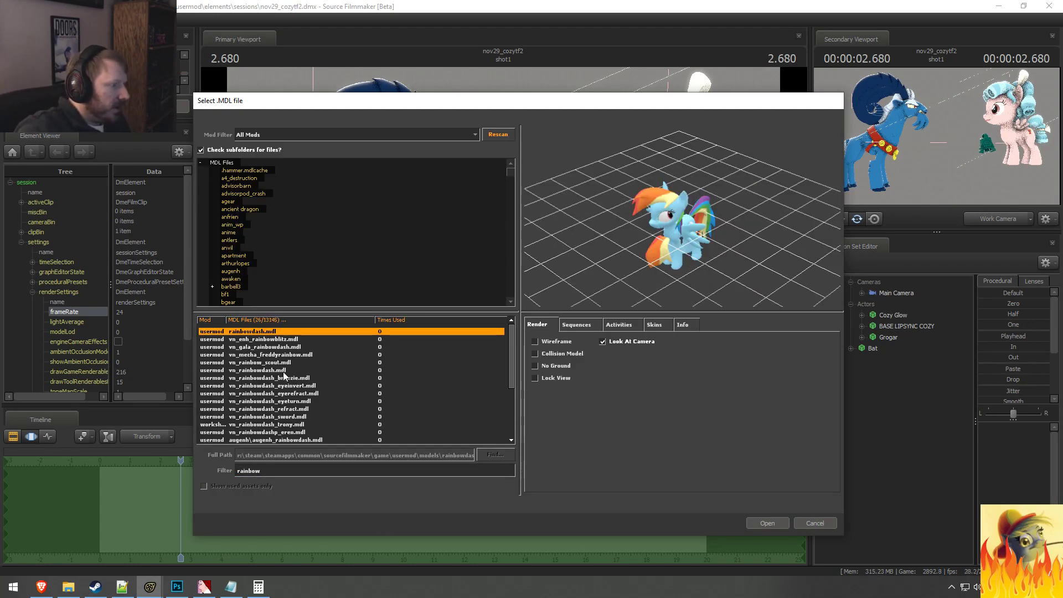
{"action": "key", "text": "Return"}
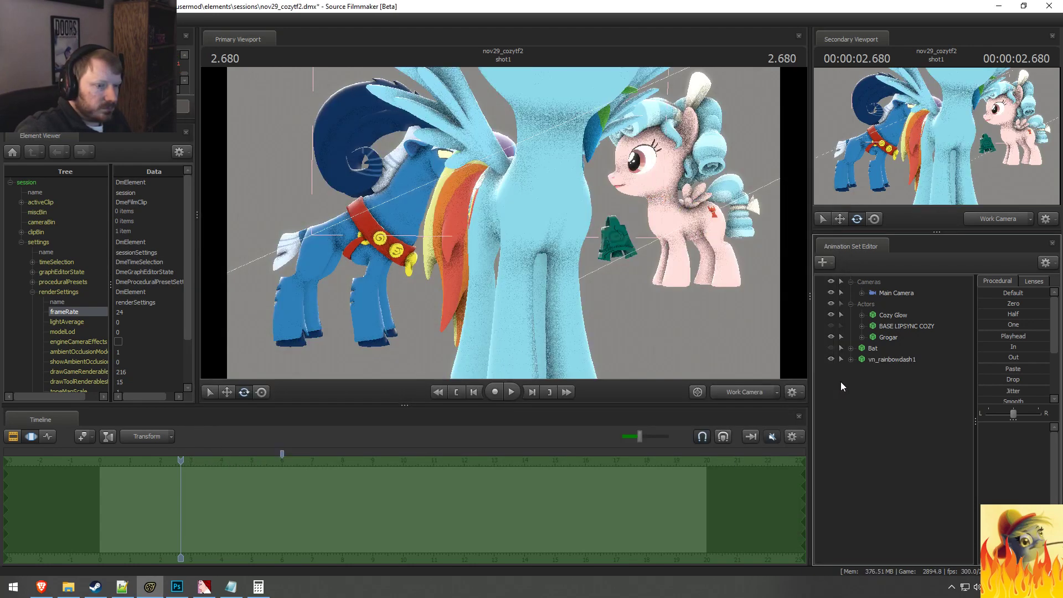
Step: Attach the rig script vnpony_ikoverhaul_pegasus.py from the usermod scripts folder to vn_rainbowdash1
{"action": "left_click", "coordinate": [884, 359]}
{"action": "right_click", "coordinate": [868, 360]}
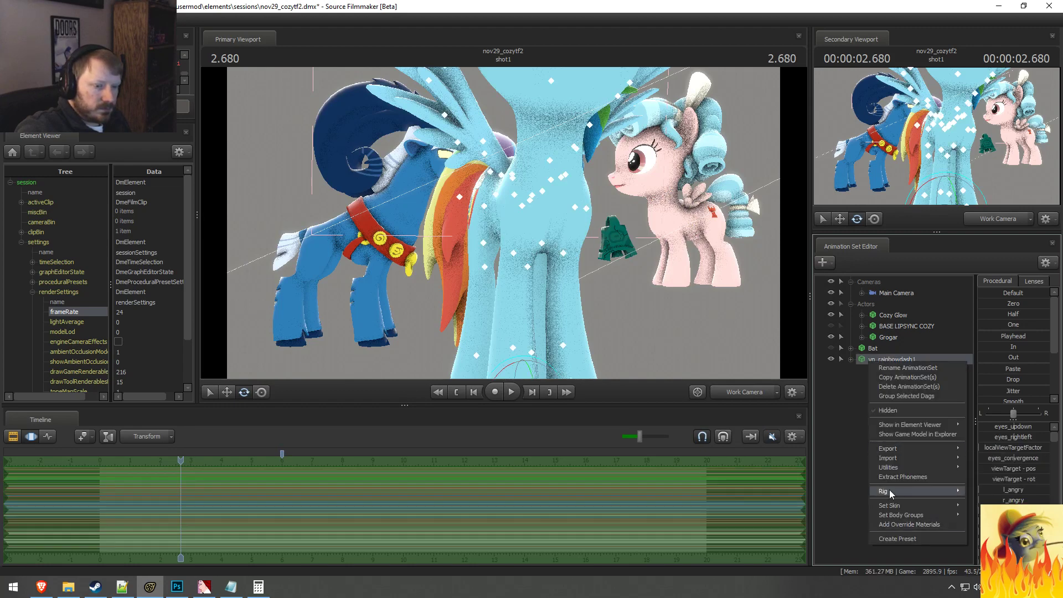
{"action": "mouse_move", "coordinate": [889, 490]}
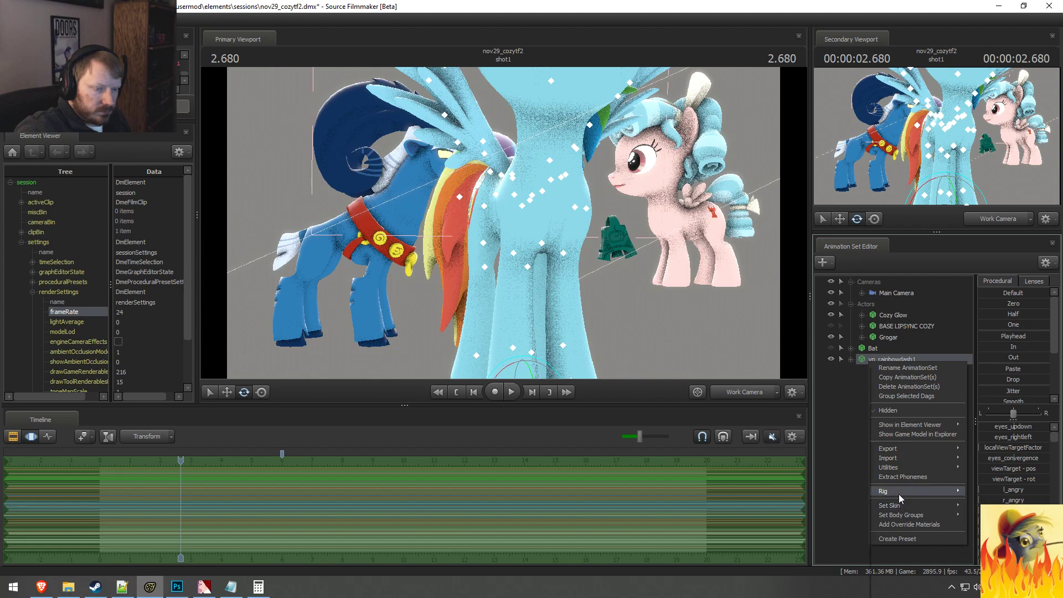
{"action": "left_click", "coordinate": [806, 360]}
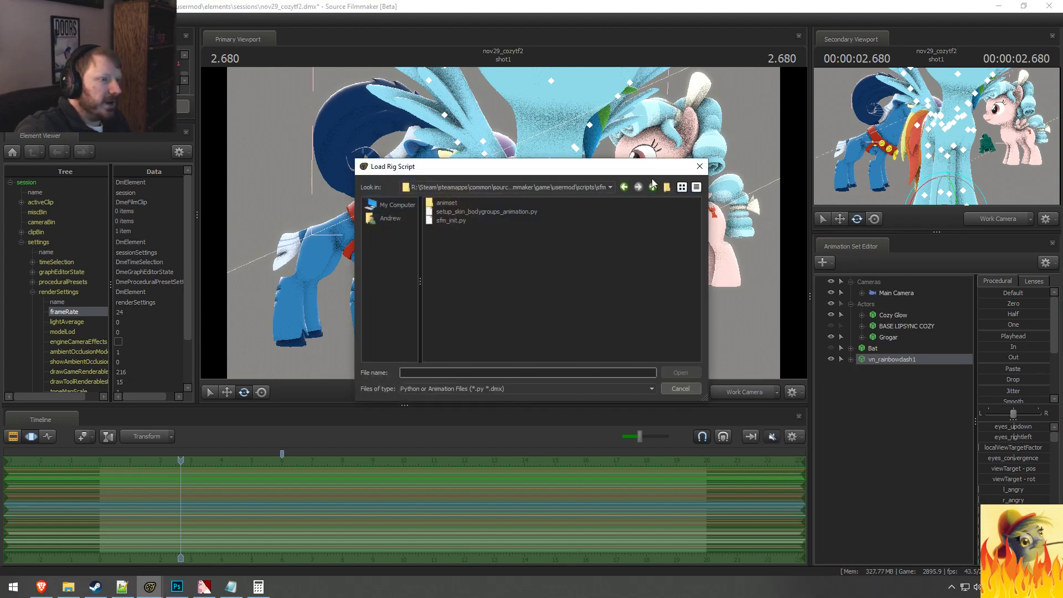
{"action": "left_click", "coordinate": [653, 187]}
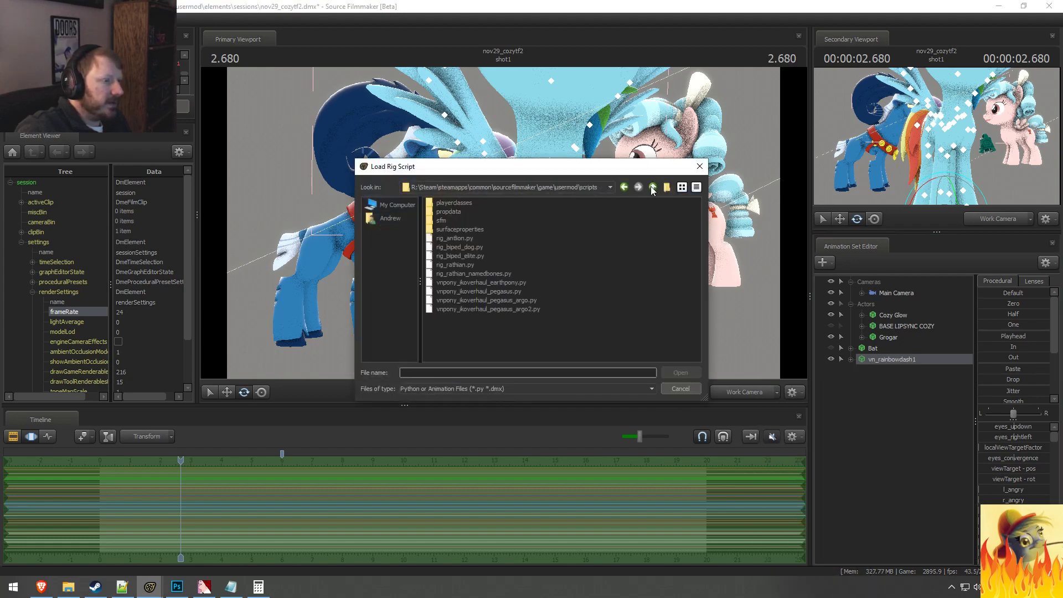
{"action": "double_click", "coordinate": [473, 292]}
{"action": "left_click_drag", "start_coordinate": [600, 283], "coordinate": [686, 285]}
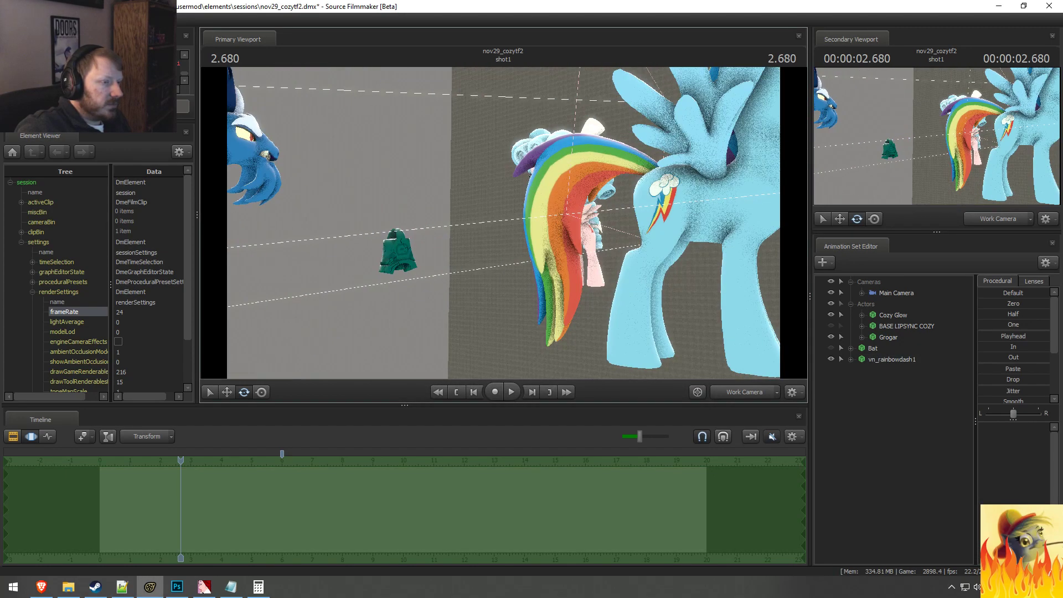
Step: Frame Rainbow Dash from the side, try moving the Pelvis bone in the Pony Body group, and undo it
{"action": "left_click", "coordinate": [850, 359]}
{"action": "left_click_drag", "start_coordinate": [488, 225], "coordinate": [598, 228]}
{"action": "key", "text": "s"}
{"action": "key", "text": "w"}
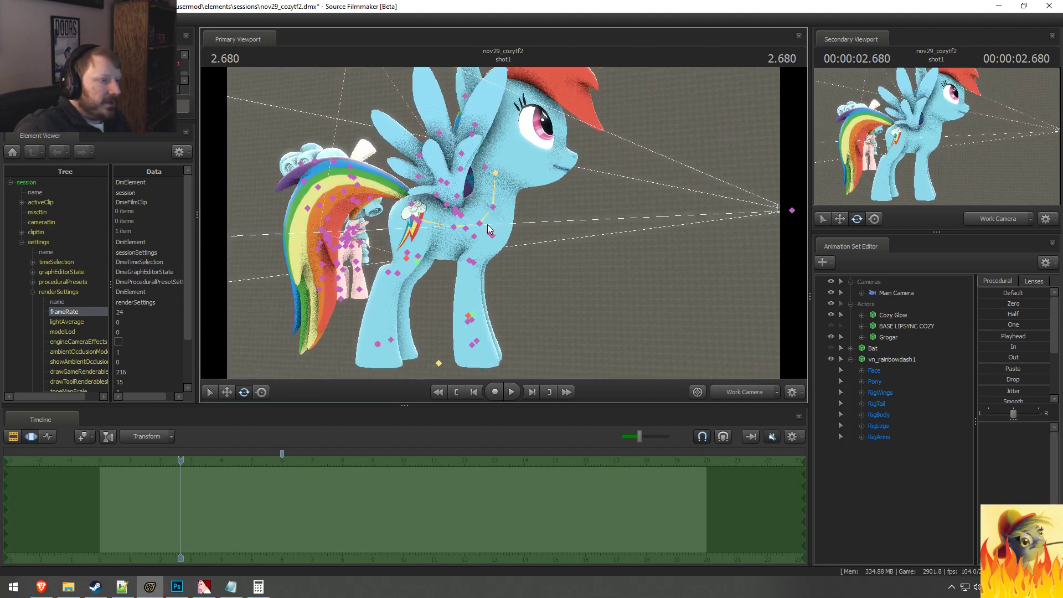
{"action": "left_click", "coordinate": [419, 215]}
{"action": "left_click_drag", "start_coordinate": [428, 195], "coordinate": [430, 194]}
{"action": "key", "text": "ctrl+z"}
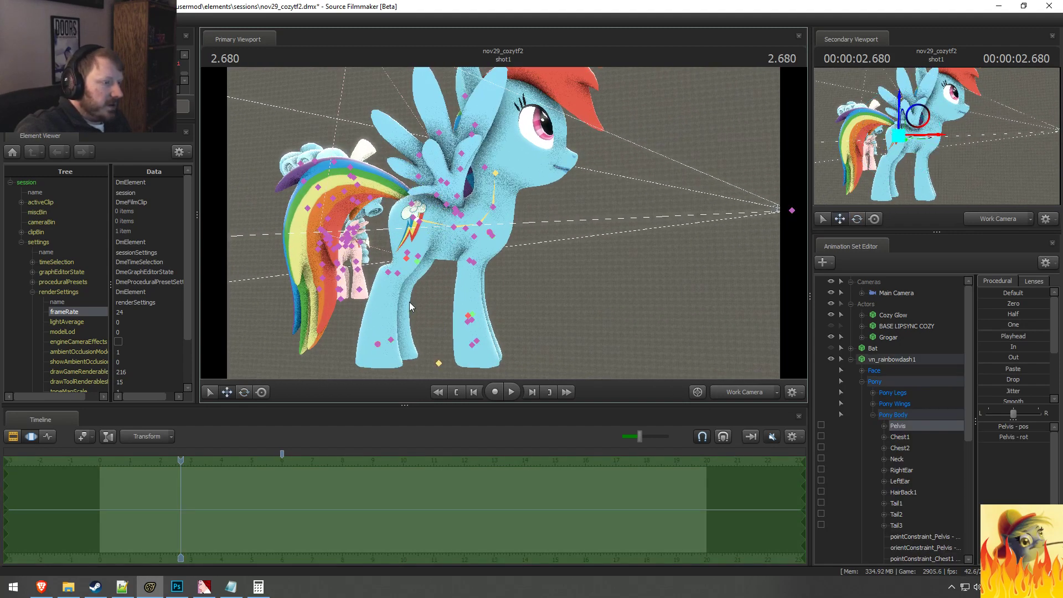
Step: Try moving the LeftFoot bone in the Left Back Leg group, undo it, and collapse the Pony group
{"action": "left_click", "coordinate": [391, 339], "text": "ctrl"}
{"action": "left_click_drag", "start_coordinate": [382, 327], "coordinate": [380, 285]}
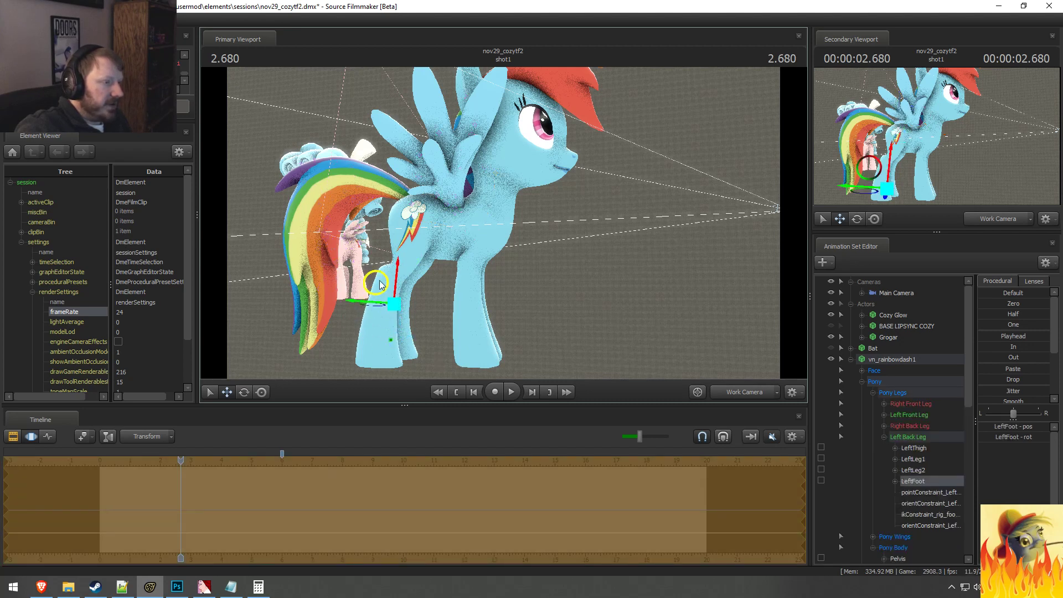
{"action": "key", "text": "ctrl+z"}
{"action": "left_click", "coordinate": [861, 382]}
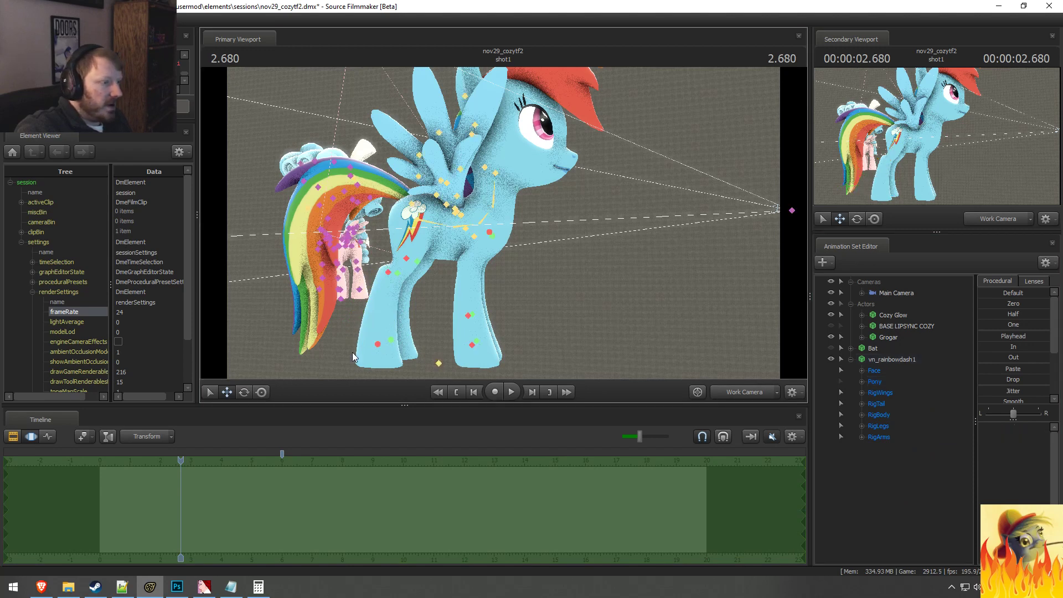
Step: Try moving the left back leg's rig controls, including rig_foot_L, from both sides of the pony, undoing each move
{"action": "left_click", "coordinate": [393, 344], "text": "ctrl"}
{"action": "mouse_move", "coordinate": [375, 320]}
{"action": "left_mouse_down"}
{"action": "mouse_move", "coordinate": [375, 310]}
{"action": "mouse_move", "coordinate": [376, 326]}
{"action": "left_mouse_up"}
{"action": "key", "text": "ctrl+z"}
{"action": "left_click", "coordinate": [397, 273], "text": "ctrl"}
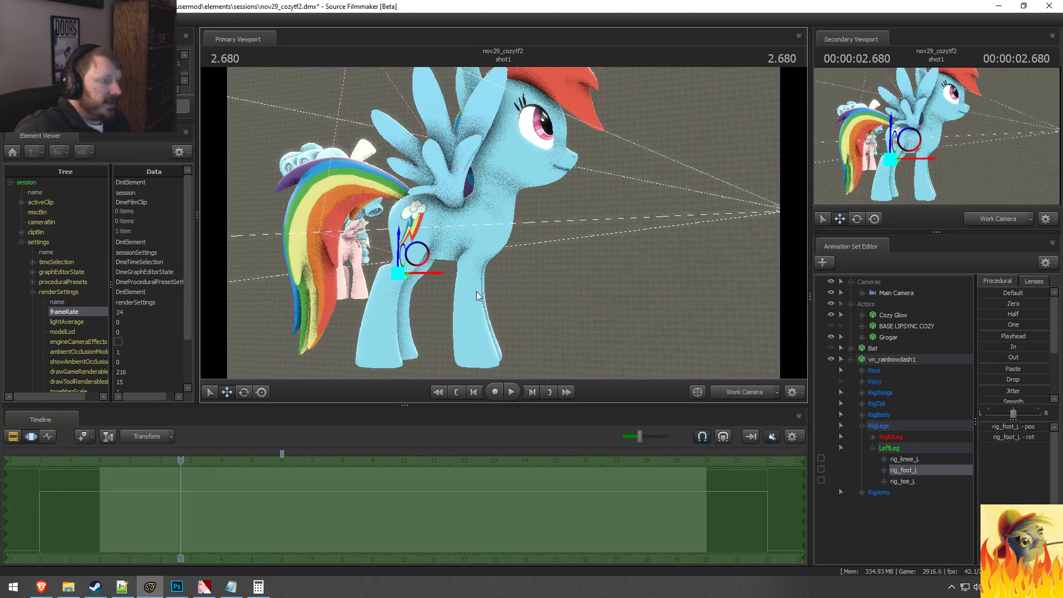
{"action": "left_click_drag", "start_coordinate": [476, 290], "coordinate": [503, 222], "text": "alt"}
{"action": "left_click_drag", "start_coordinate": [431, 260], "coordinate": [426, 252]}
{"action": "key", "text": "ctrl+z"}
{"action": "left_click_drag", "start_coordinate": [527, 227], "coordinate": [565, 226], "text": "alt"}
{"action": "key", "text": "ctrl+z"}
{"action": "key", "text": "ctrl+z"}
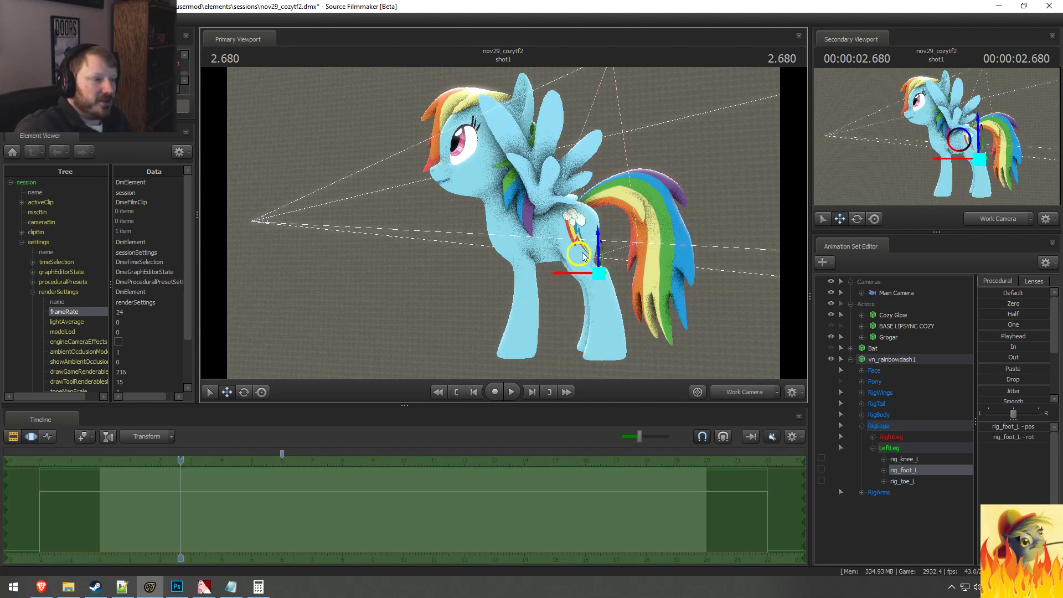
{"action": "left_click_drag", "start_coordinate": [567, 237], "coordinate": [421, 310]}
{"action": "key", "text": "ctrl+z"}
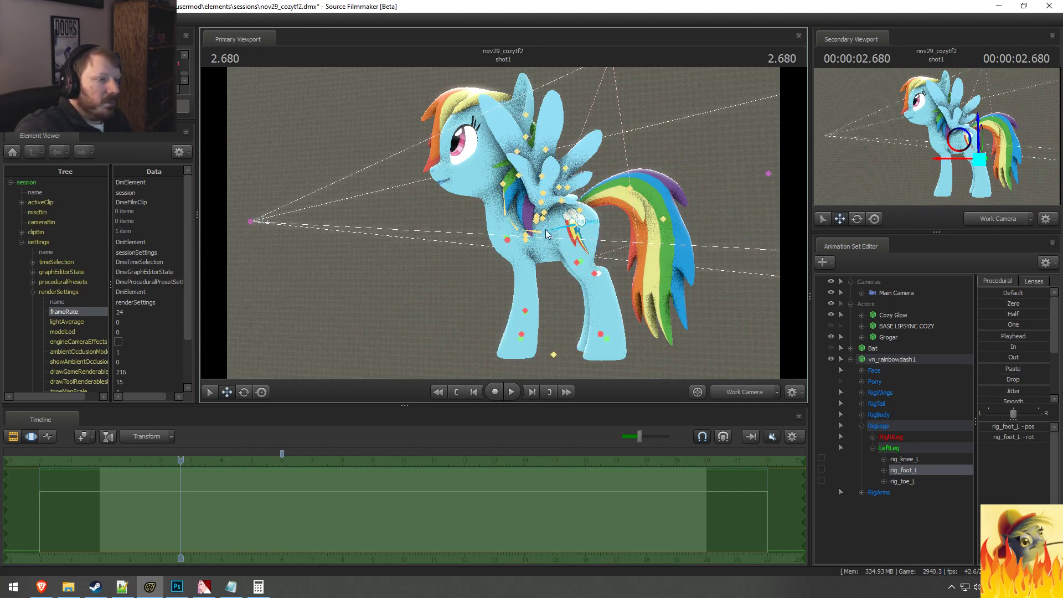
Step: Lower Rainbow Dash's body with the rig_pelvis control, then undo and redo the move for comparison
{"action": "left_click", "coordinate": [556, 232]}
{"action": "left_click_drag", "start_coordinate": [576, 220], "coordinate": [571, 246]}
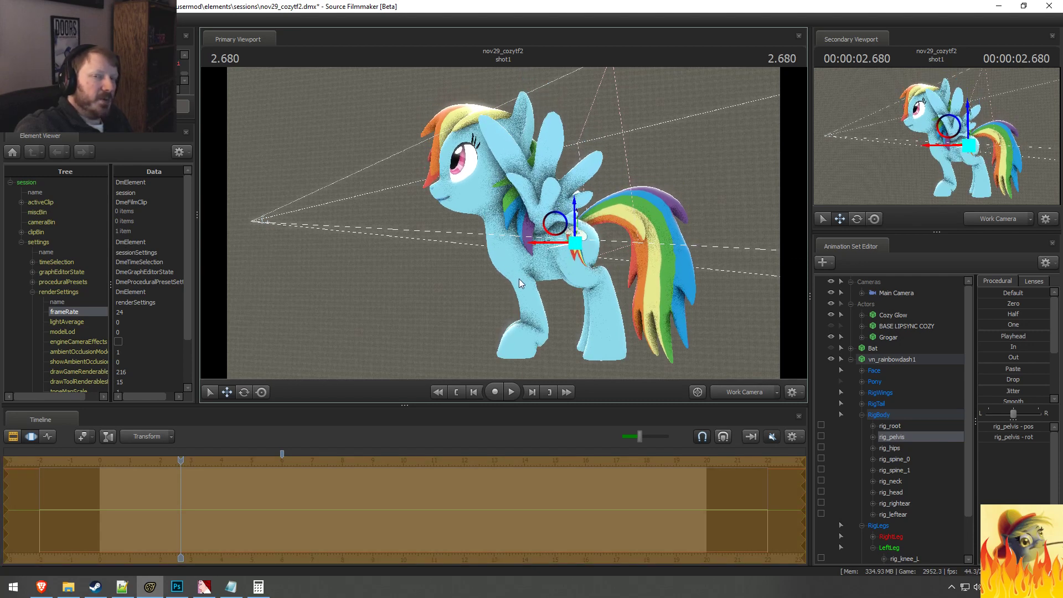
{"action": "key", "text": "ctrl+z"}
{"action": "key", "text": "ctrl+y"}
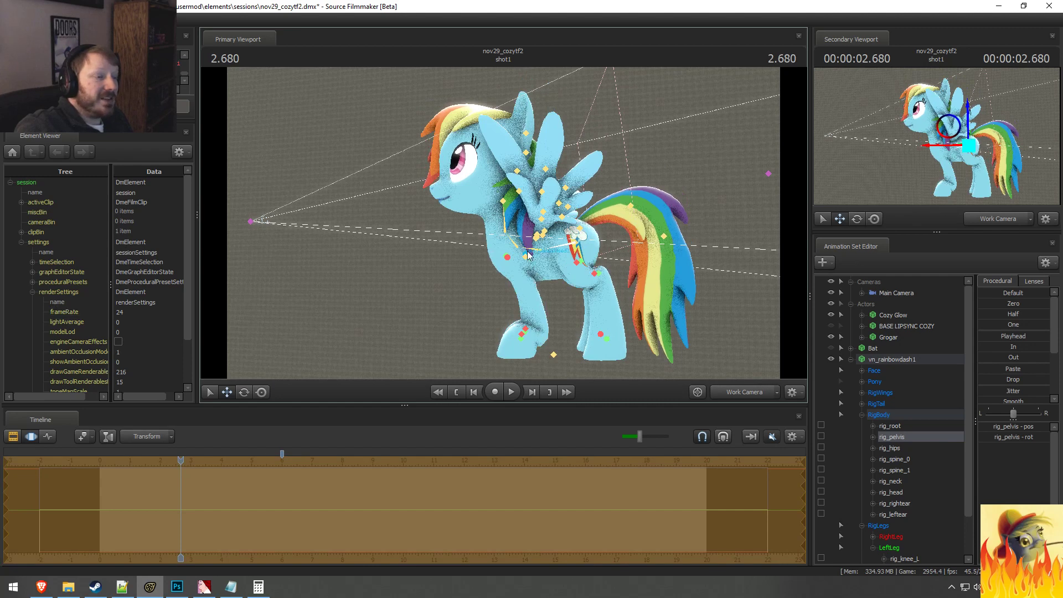
Step: Rotate the rig_collar_R and rig_collar_L controls at Rainbow Dash's shoulders to adjust the front legs
{"action": "left_click", "coordinate": [526, 256]}
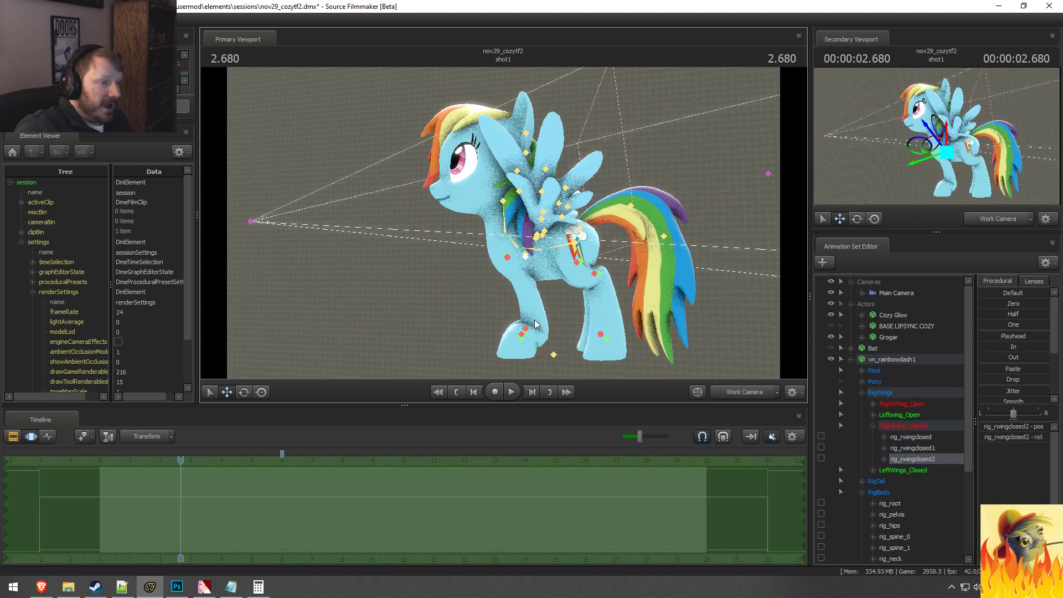
{"action": "left_click", "coordinate": [603, 291], "text": "ctrl"}
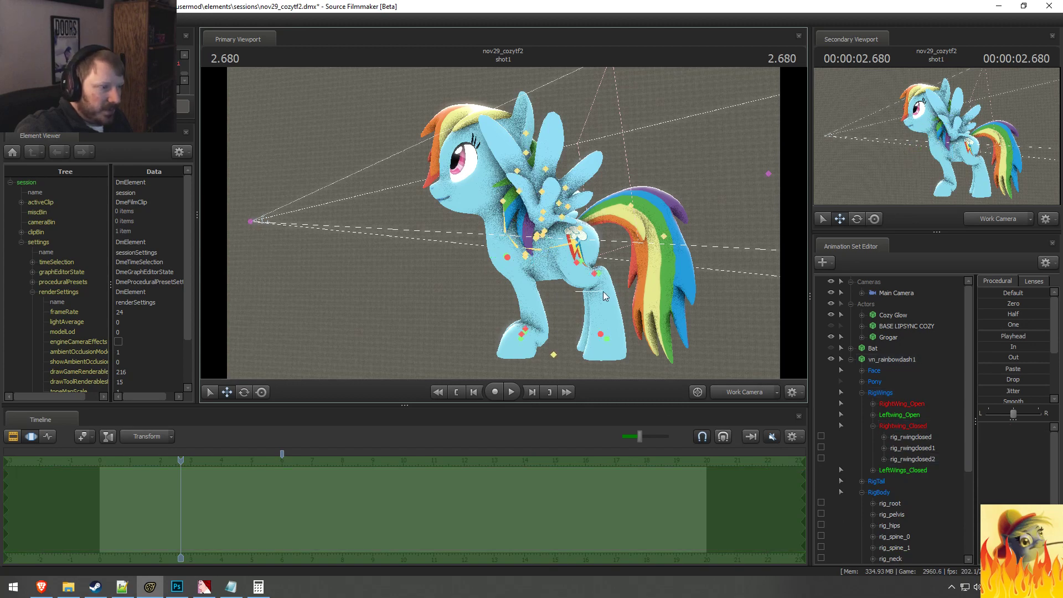
{"action": "left_click_drag", "start_coordinate": [603, 292], "coordinate": [503, 223], "text": "alt"}
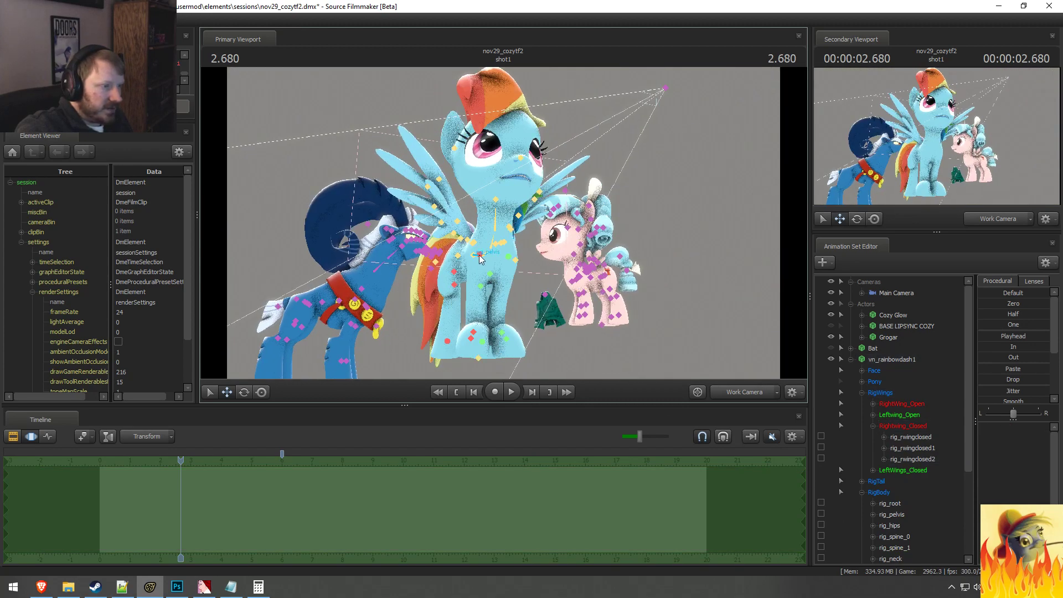
{"action": "left_click", "coordinate": [499, 255], "text": "ctrl"}
{"action": "left_click", "coordinate": [509, 257], "text": "ctrl"}
{"action": "left_click_drag", "start_coordinate": [533, 273], "coordinate": [564, 230], "text": "alt"}
{"action": "key", "text": "e"}
{"action": "left_click_drag", "start_coordinate": [533, 264], "coordinate": [517, 281]}
{"action": "left_click", "coordinate": [498, 257], "text": "ctrl"}
{"action": "left_click_drag", "start_coordinate": [559, 225], "coordinate": [443, 227], "text": "alt"}
{"action": "key", "text": "ctrl"}
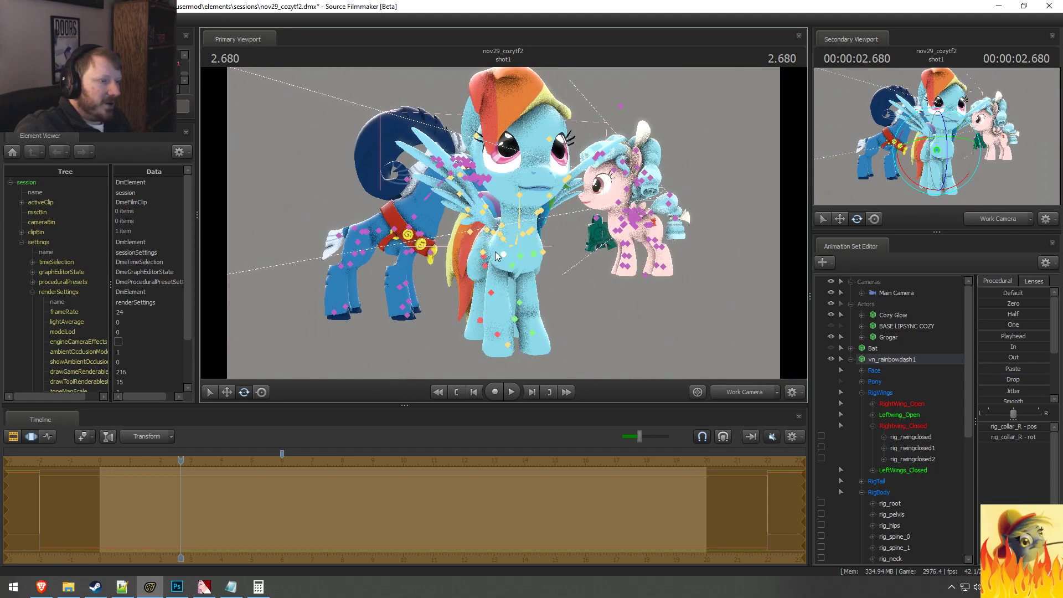
{"action": "left_click_drag", "start_coordinate": [508, 253], "coordinate": [487, 340]}
{"action": "left_click", "coordinate": [532, 252], "text": "ctrl"}
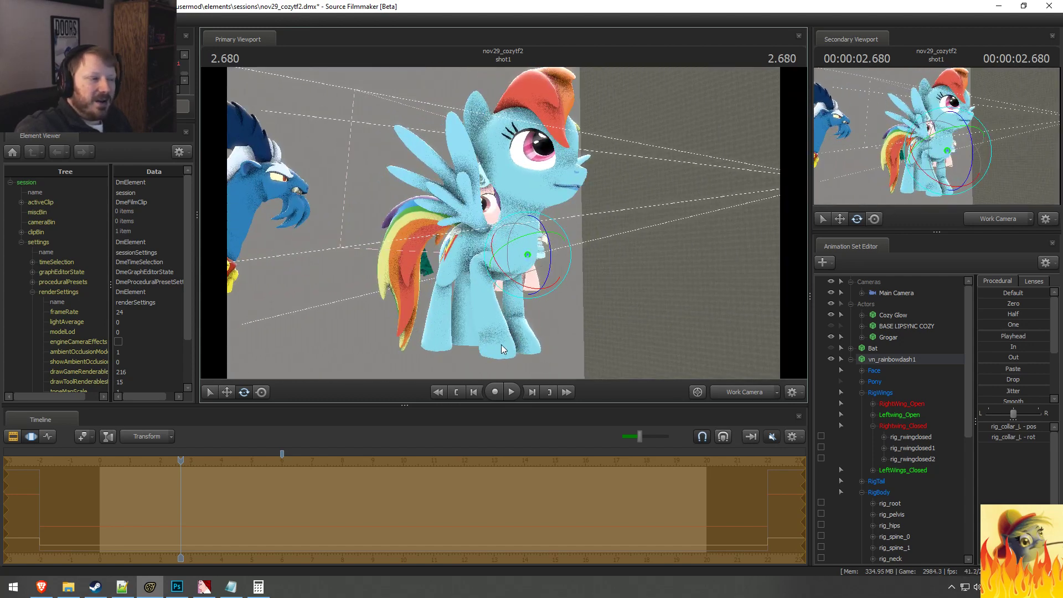
Step: Rotate Rainbow Dash's front hooves with rig_hand_R and rig_hand_L, using global axes
{"action": "left_click", "coordinate": [496, 350], "text": "ctrl"}
{"action": "left_click_drag", "start_coordinate": [496, 350], "coordinate": [509, 261], "text": "alt"}
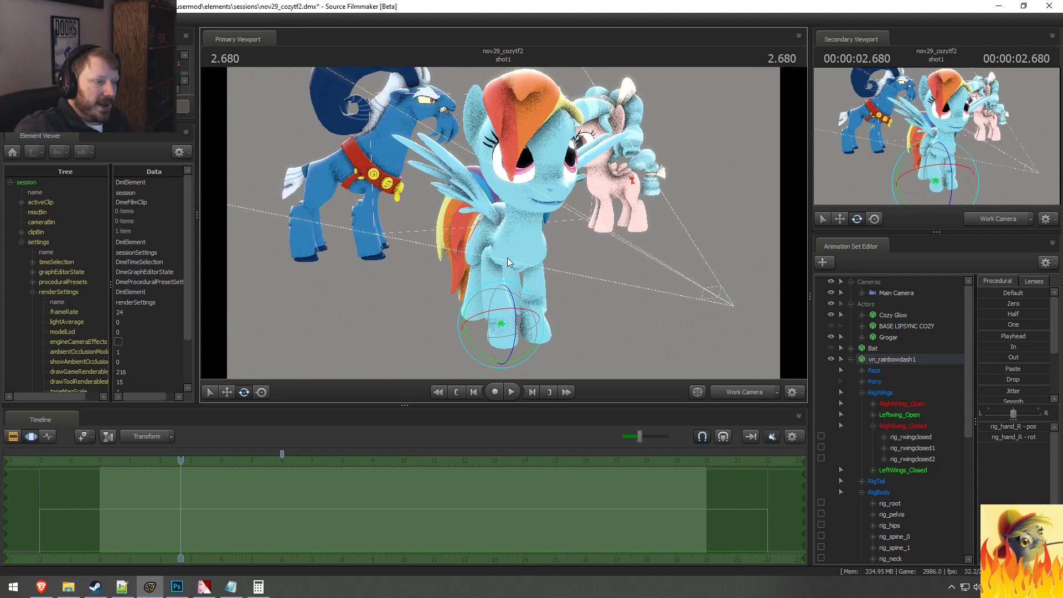
{"action": "right_click", "coordinate": [501, 349]}
{"action": "left_click", "coordinate": [506, 354]}
{"action": "left_click_drag", "start_coordinate": [488, 340], "coordinate": [501, 341]}
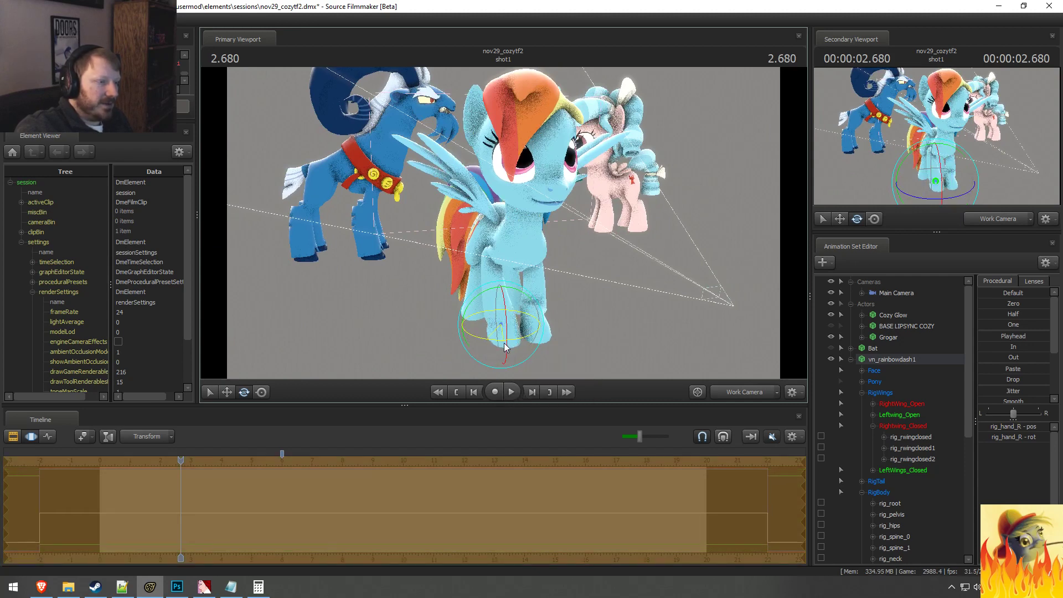
{"action": "left_click", "coordinate": [545, 316], "text": "ctrl"}
{"action": "right_click", "coordinate": [549, 327]}
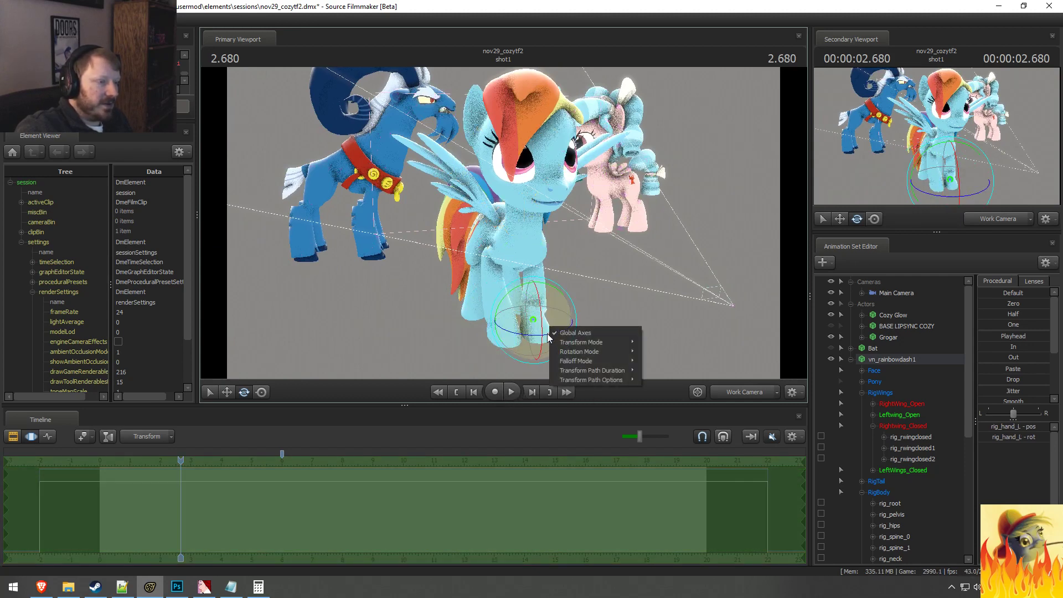
{"action": "left_click", "coordinate": [548, 332]}
{"action": "left_click_drag", "start_coordinate": [538, 333], "coordinate": [508, 216]}
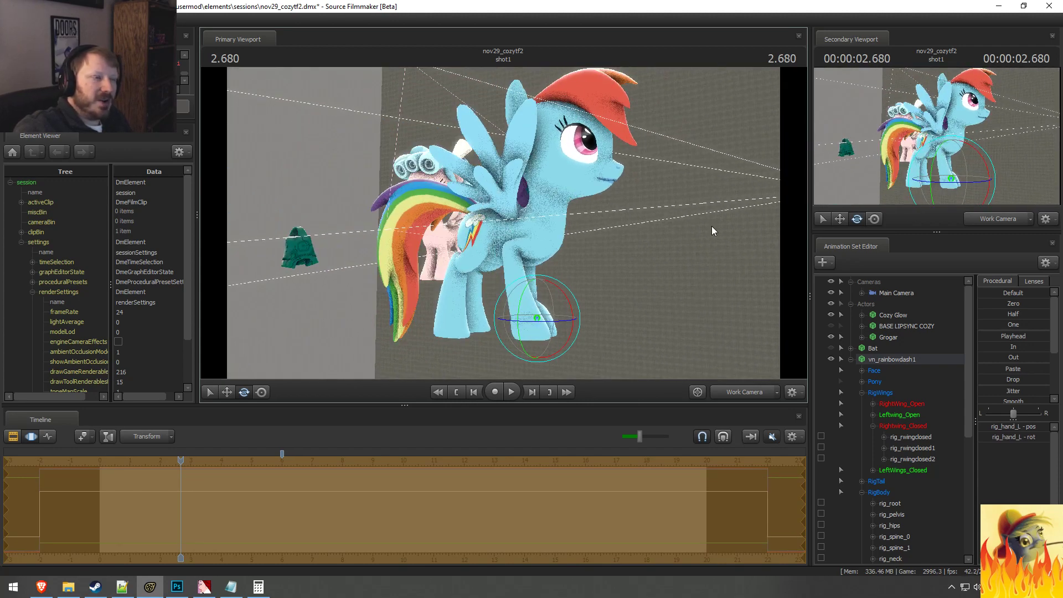
{"action": "left_click_drag", "start_coordinate": [705, 225], "coordinate": [503, 227], "text": "alt"}
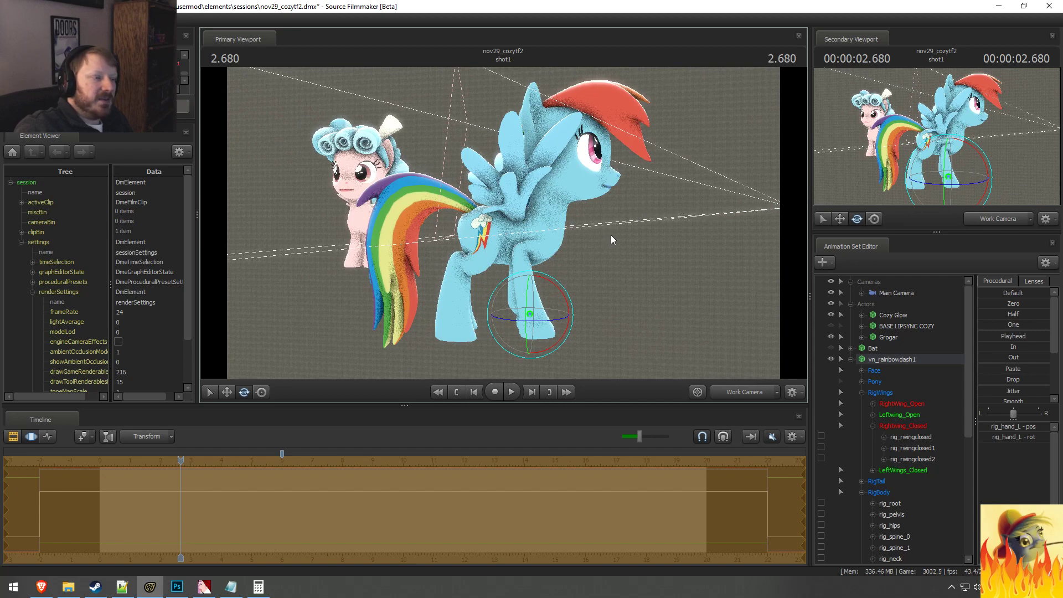
Step: Undo the hand, collar and pelvis changes on Rainbow Dash's rig
{"action": "key", "text": "ctrl+z"}
{"action": "key", "text": "ctrl+z"}
{"action": "key", "text": "ctrl+z"}
{"action": "key", "text": "ctrl+z"}
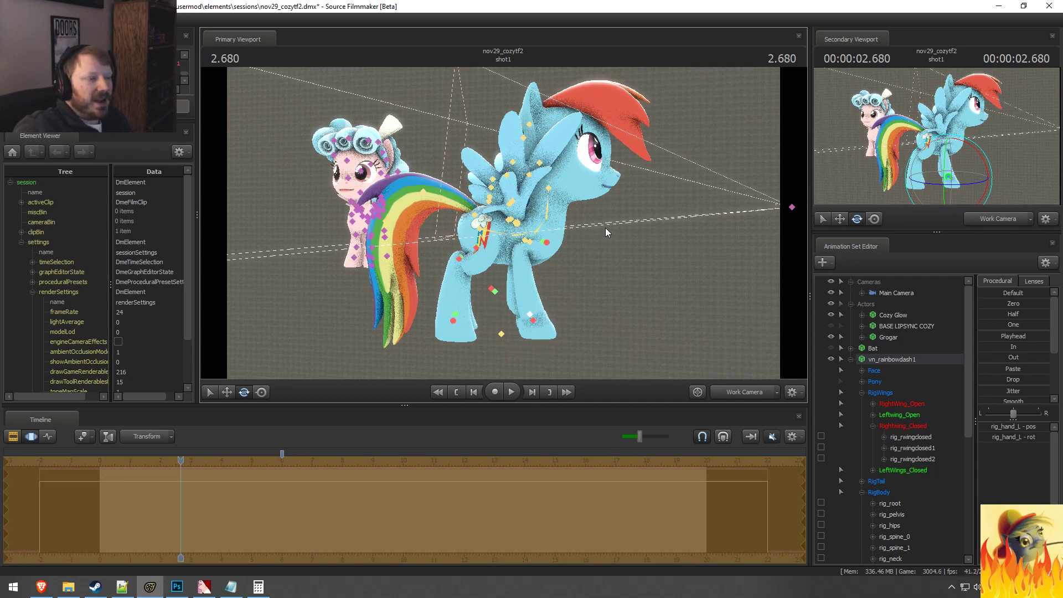
{"action": "key", "text": "ctrl+z"}
{"action": "key", "text": "ctrl+z"}
{"action": "key", "text": "ctrl+z"}
{"action": "key", "text": "ctrl+z"}
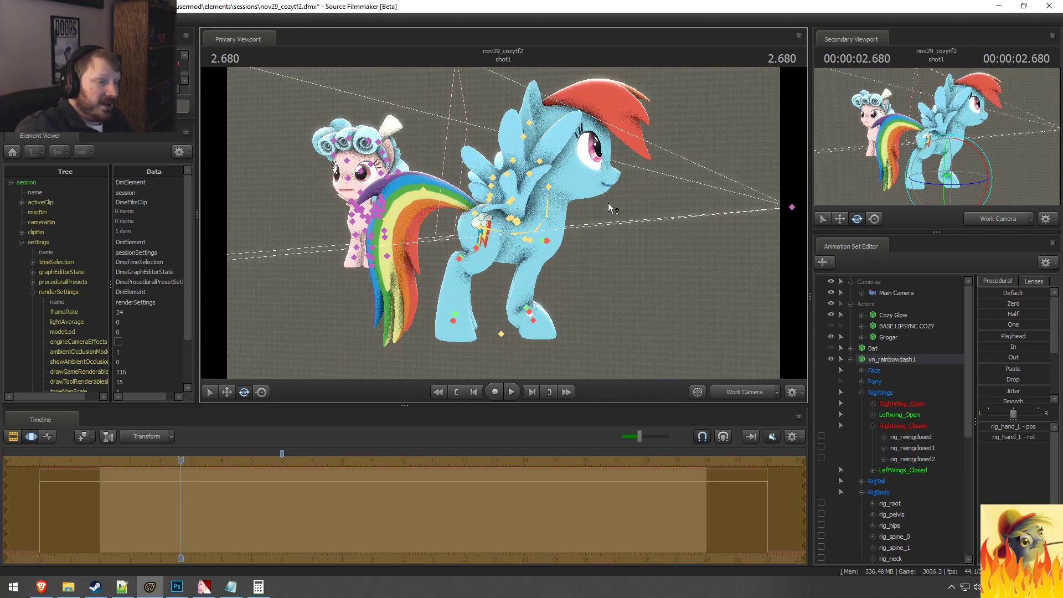
{"action": "key", "text": "ctrl+z"}
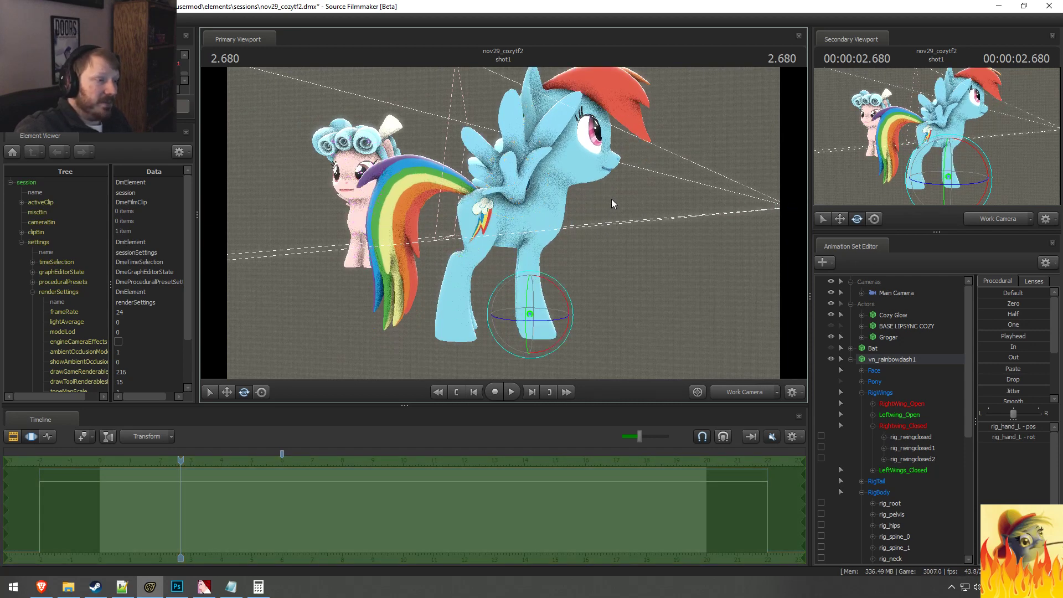
Step: Delete the vn_rainbowdash1 animation set from the session
{"action": "right_click", "coordinate": [920, 361]}
{"action": "left_click", "coordinate": [942, 377]}
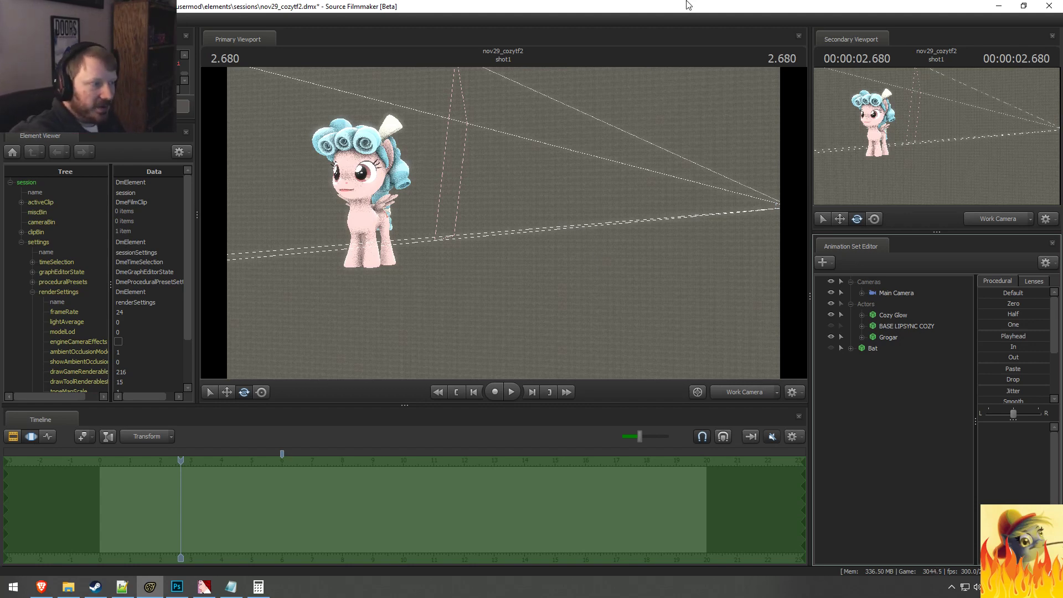
Step: Bring Grogar into view with the Work Camera and examine his bone control points
{"action": "left_click_drag", "start_coordinate": [450, 337], "coordinate": [271, 336]}
{"action": "left_click_drag", "start_coordinate": [521, 222], "coordinate": [360, 222]}
{"action": "key", "text": "d"}
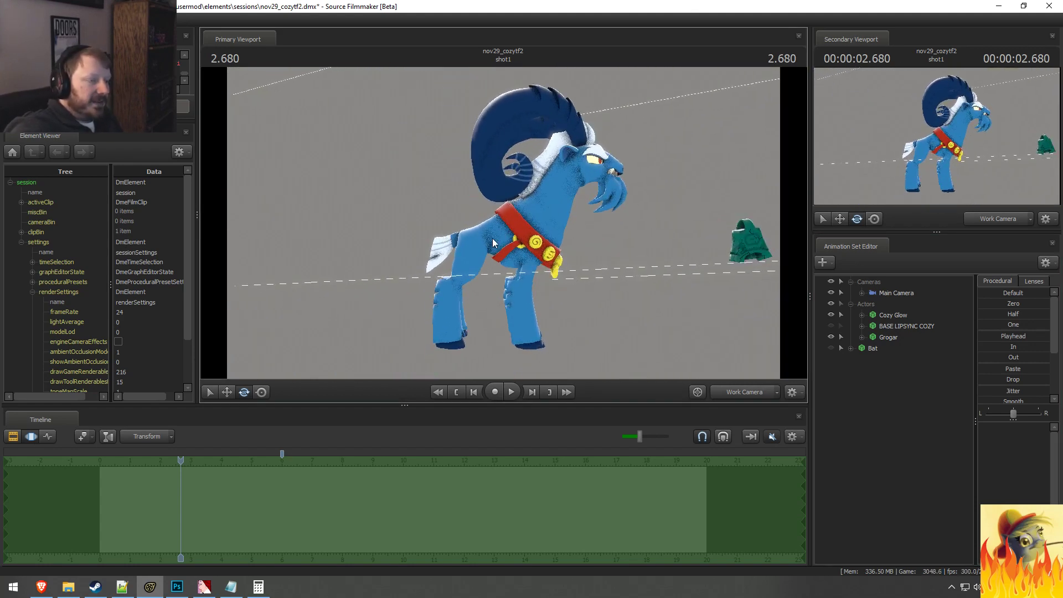
{"action": "left_click", "coordinate": [548, 343]}
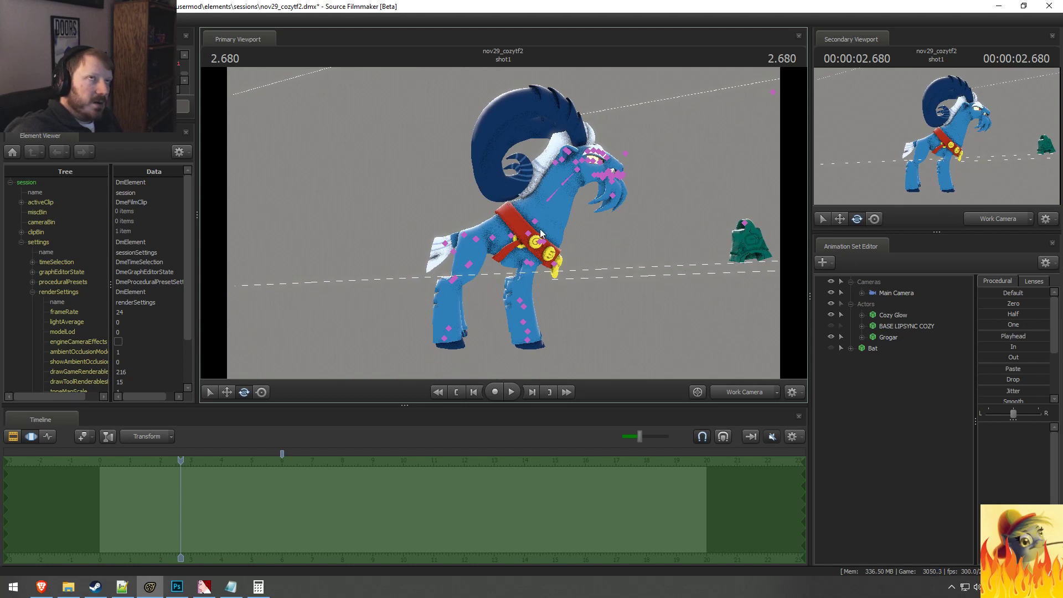
{"action": "key", "text": "ctrl"}
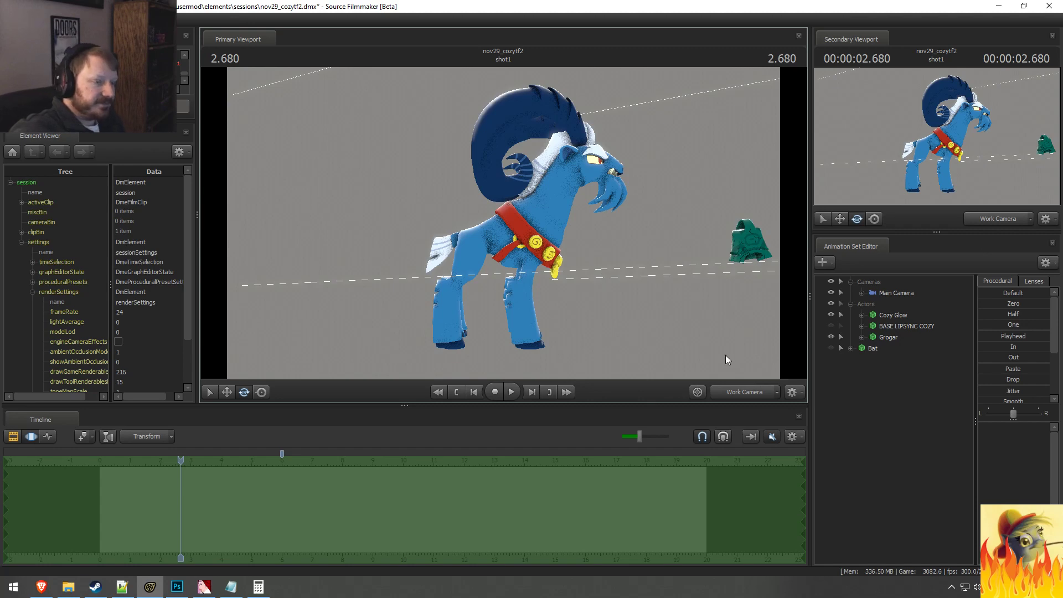
{"action": "mouse_move", "coordinate": [603, 251]}
{"action": "left_mouse_down"}
{"action": "mouse_move", "coordinate": [582, 258]}
{"action": "mouse_move", "coordinate": [604, 251]}
{"action": "left_mouse_up"}
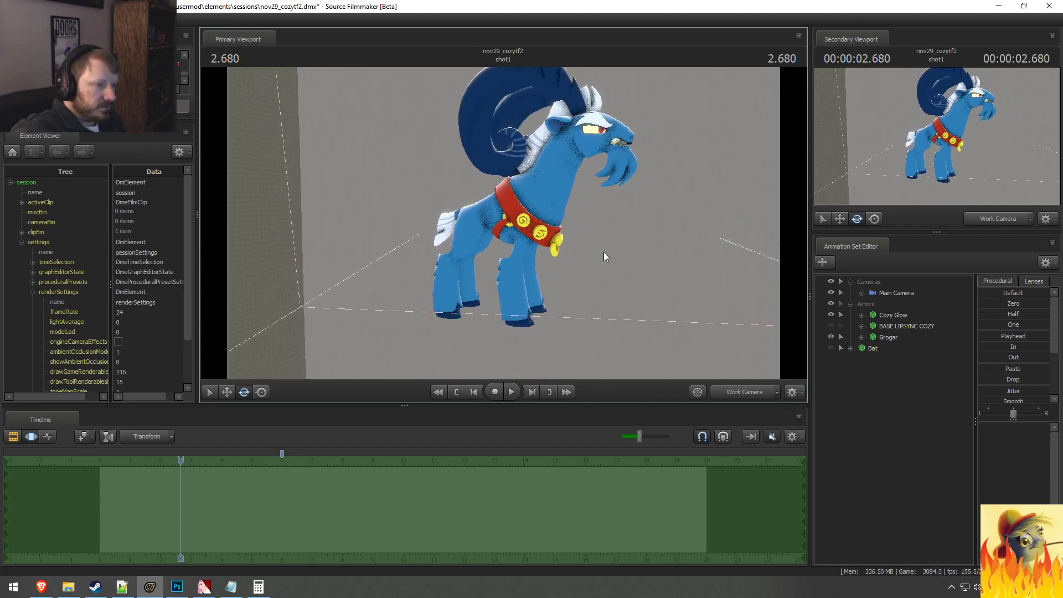
Step: Check the shot through the Main Camera, then return to the Work Camera and view Grogar from farther away
{"action": "left_click", "coordinate": [732, 392]}
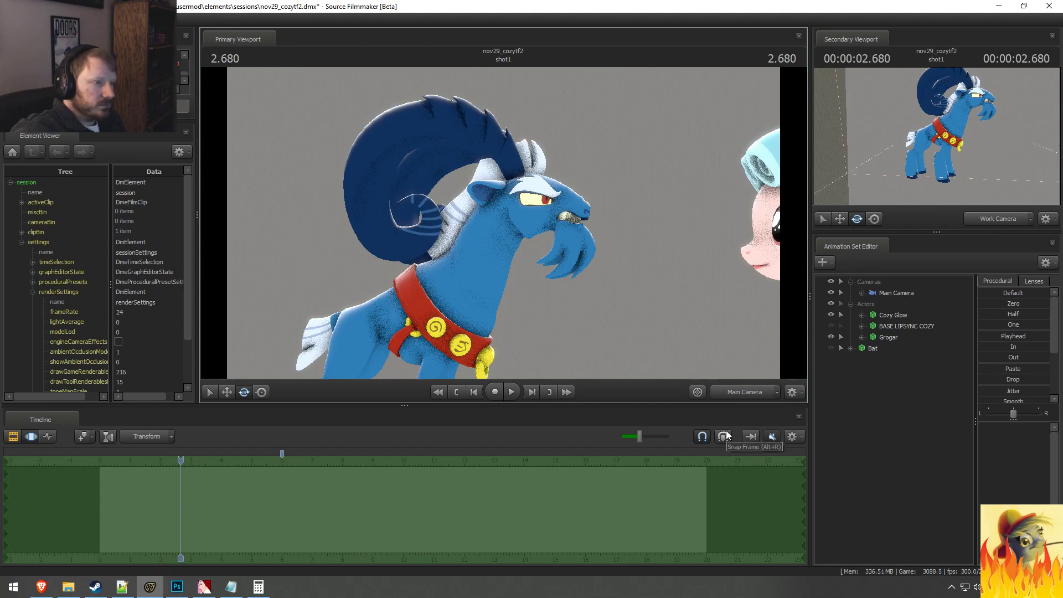
{"action": "left_click", "coordinate": [744, 392]}
{"action": "left_click_drag", "start_coordinate": [503, 223], "coordinate": [545, 207]}
{"action": "key", "text": "s"}
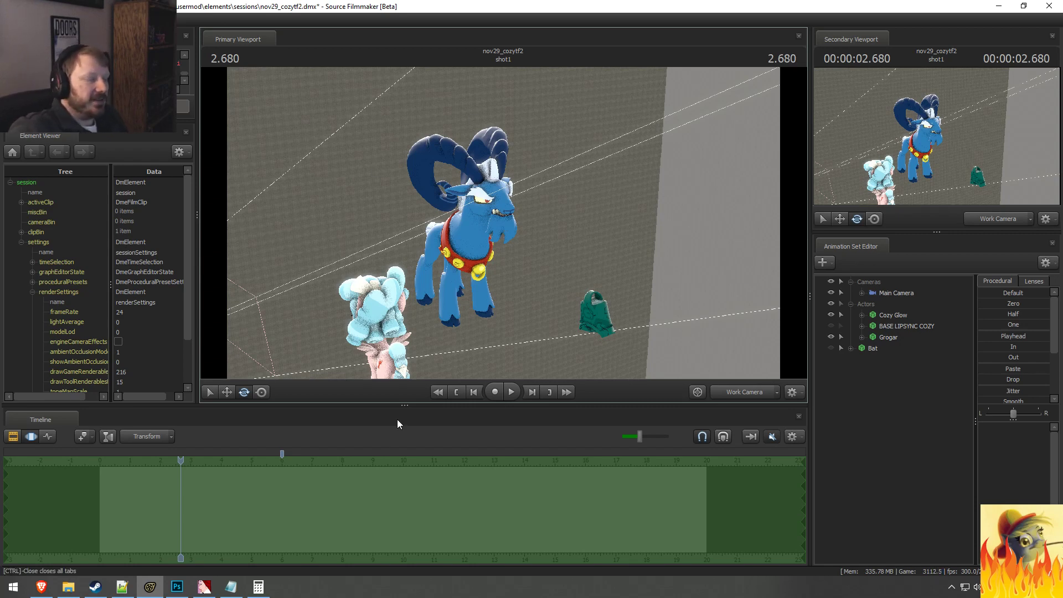
Step: Play short passages of shot1 from around the 2-second mark in the Clip Editor to check playback
{"action": "key", "text": "F2"}
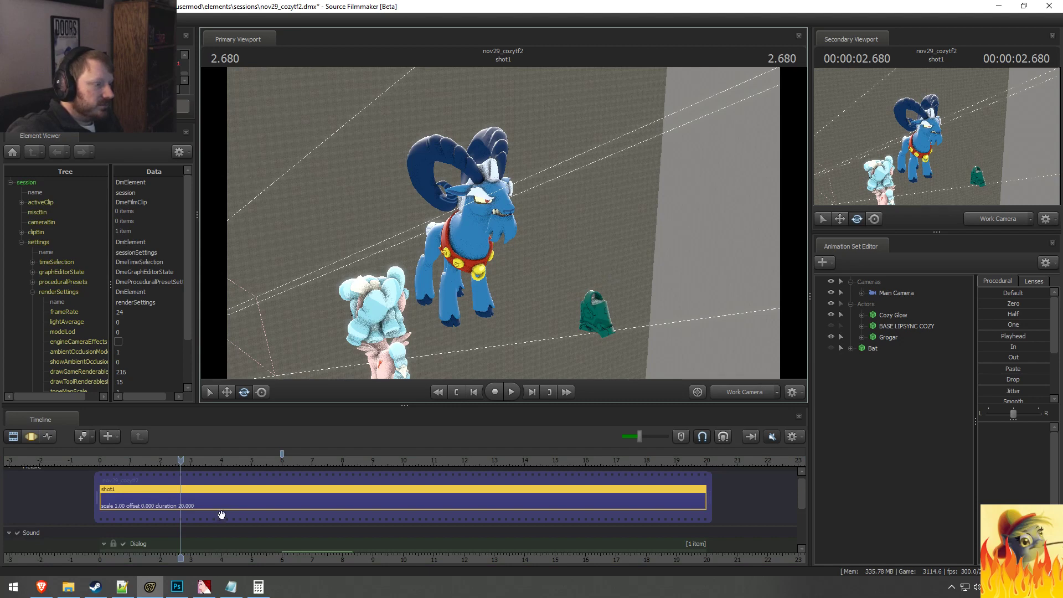
{"action": "left_click", "coordinate": [160, 463]}
{"action": "key", "text": "space"}
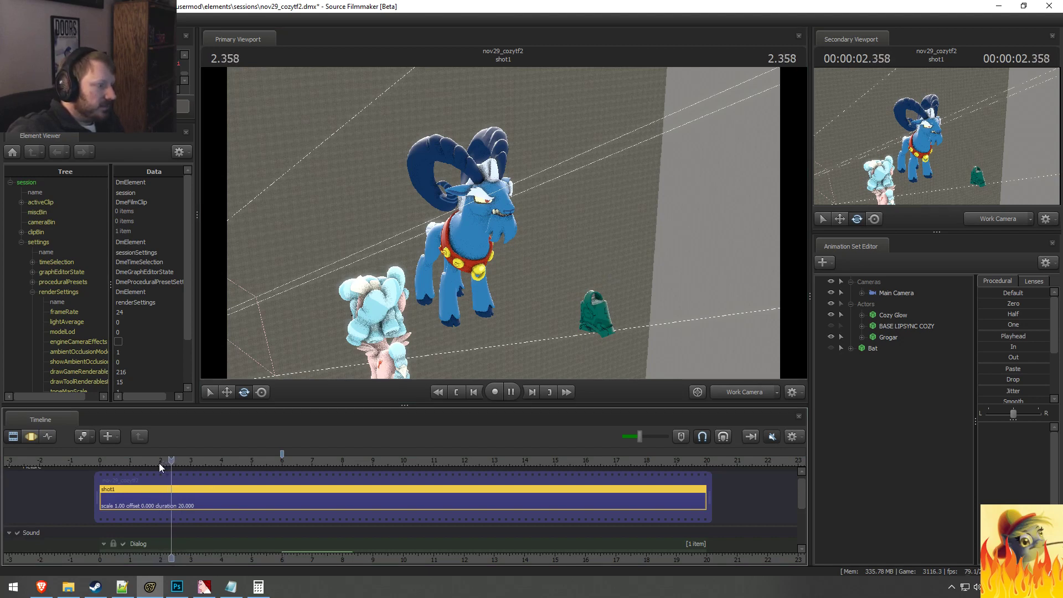
{"action": "key", "text": "space"}
{"action": "left_click", "coordinate": [147, 462]}
{"action": "key", "text": "space"}
Step: Play shot1 twice from around 6 seconds to review the dialog clip's section
{"action": "key", "text": "space"}
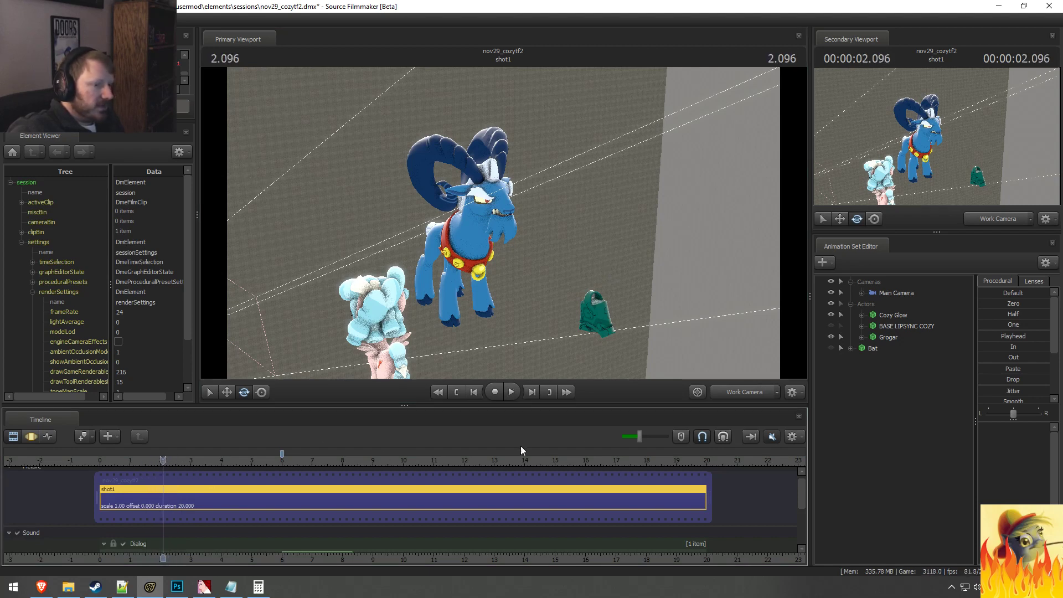
{"action": "left_click", "coordinate": [281, 462]}
{"action": "key", "text": "space"}
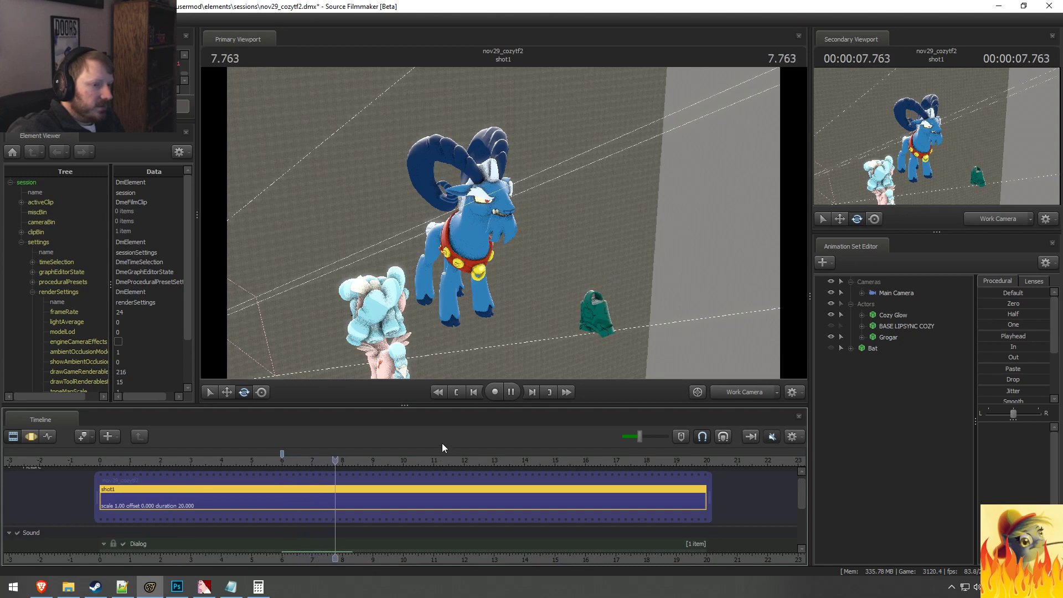
{"action": "key", "text": "space"}
{"action": "left_click", "coordinate": [276, 462]}
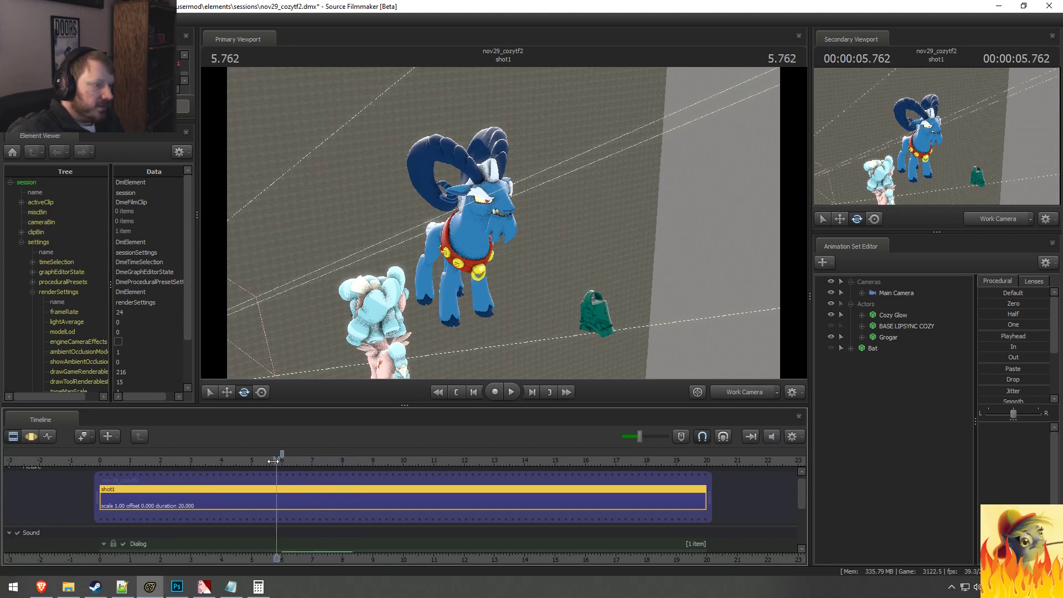
{"action": "key", "text": "space"}
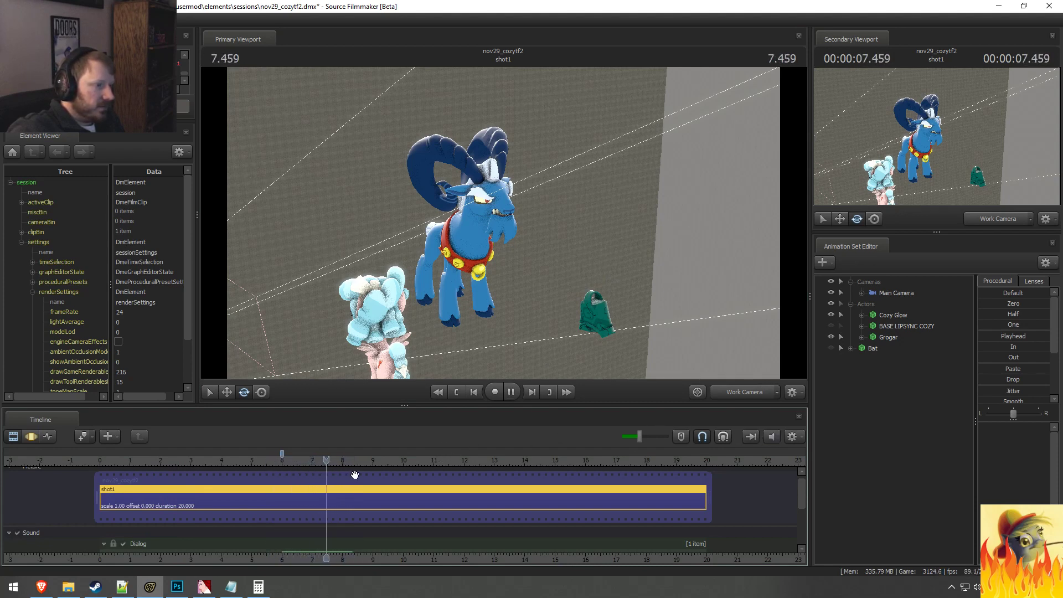
{"action": "key", "text": "space"}
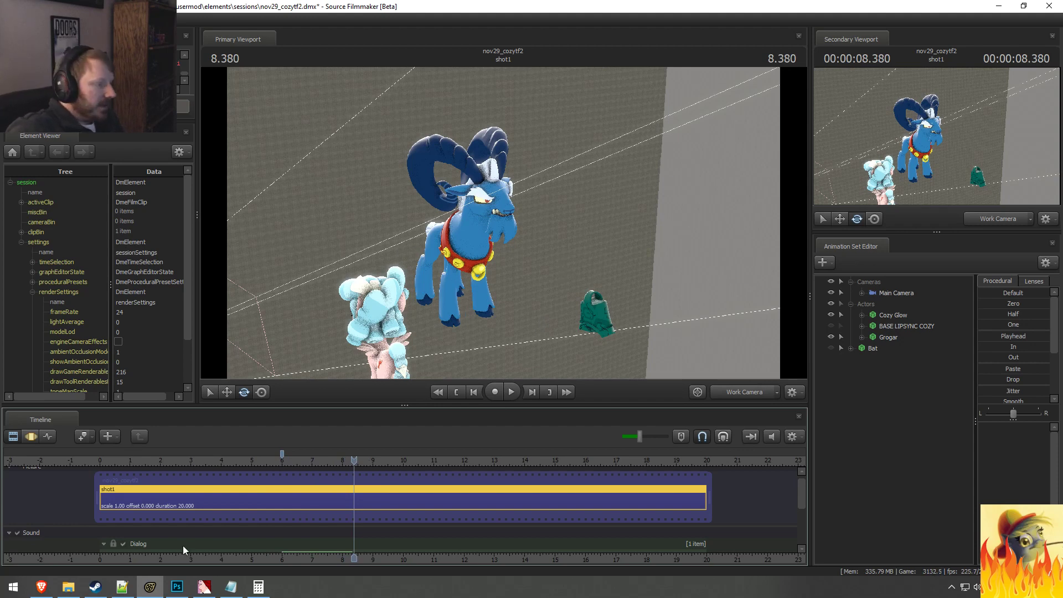
Step: Switch to the Brave browser and pause the Grogar reference video on the pose at 0:20
{"action": "left_click", "coordinate": [41, 586]}
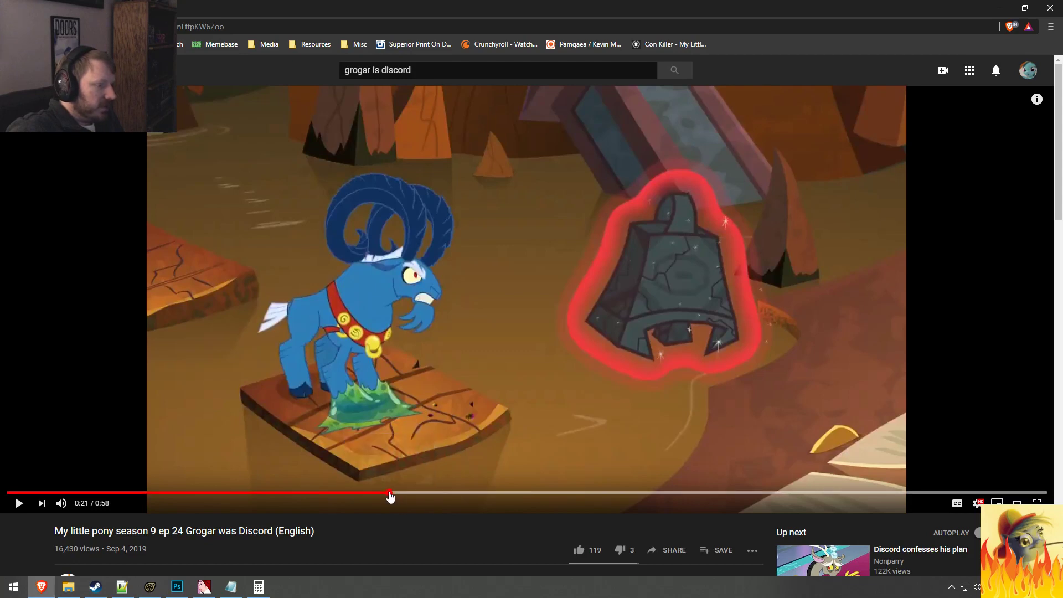
{"action": "left_click", "coordinate": [389, 494]}
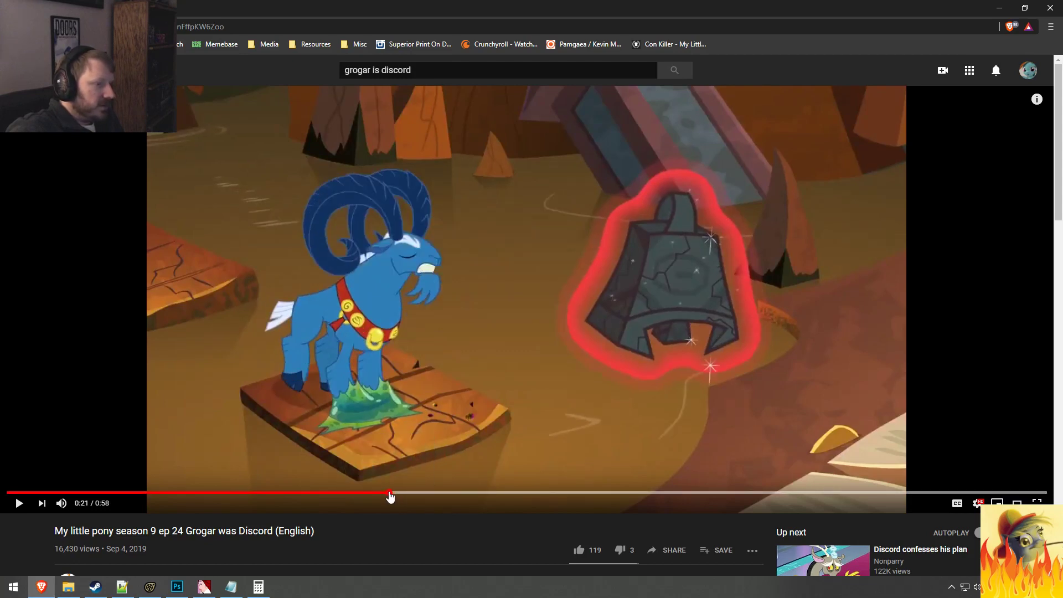
{"action": "left_click", "coordinate": [386, 495]}
{"action": "left_click", "coordinate": [384, 496]}
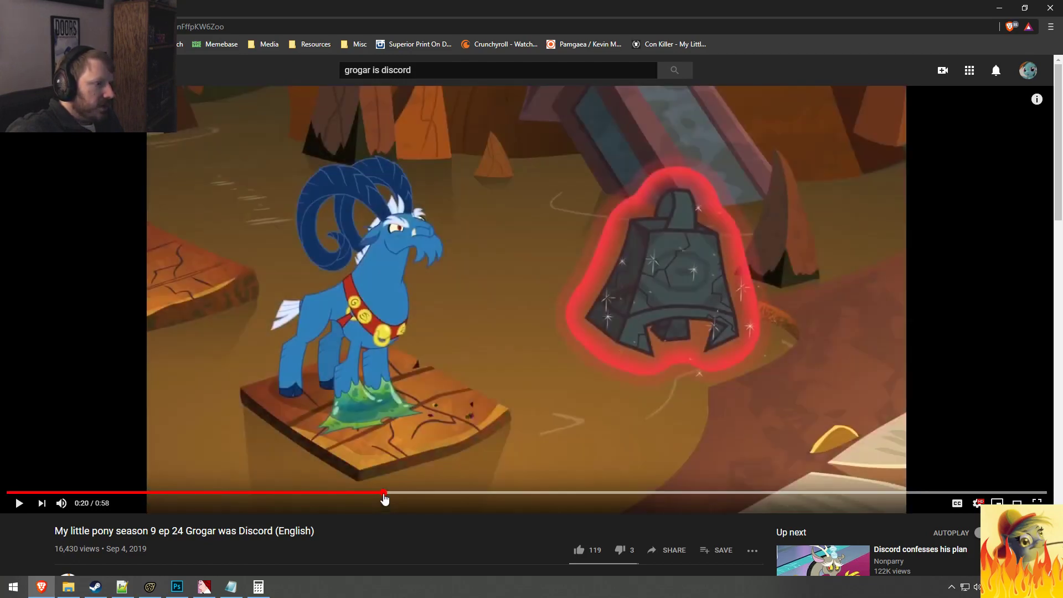
Step: Return to Source Filmmaker and compare the Work Camera's view of Grogar and the bell with the reference frame
{"action": "key", "text": "alt+Tab"}
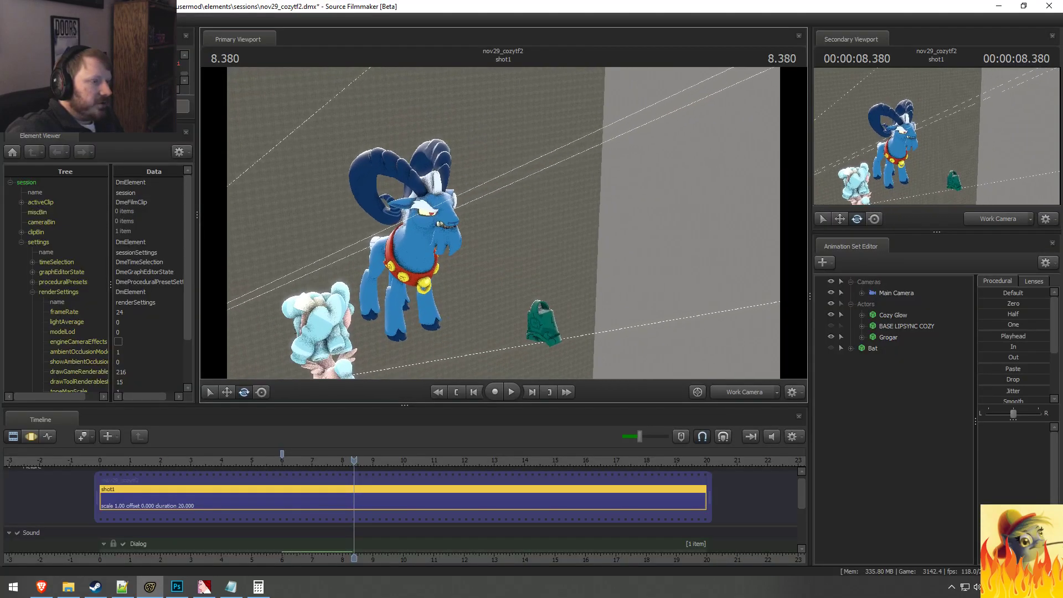
{"action": "mouse_move", "coordinate": [503, 223]}
{"action": "left_mouse_down"}
{"action": "mouse_move", "coordinate": [520, 222]}
{"action": "mouse_move", "coordinate": [482, 221]}
{"action": "mouse_move", "coordinate": [504, 222]}
{"action": "left_mouse_up"}
{"action": "key", "text": "alt+Tab"}
{"action": "key", "text": "alt+Tab"}
{"action": "key", "text": "alt+Tab"}
{"action": "key", "text": "alt+Tab"}
{"action": "key", "text": "alt+Tab"}
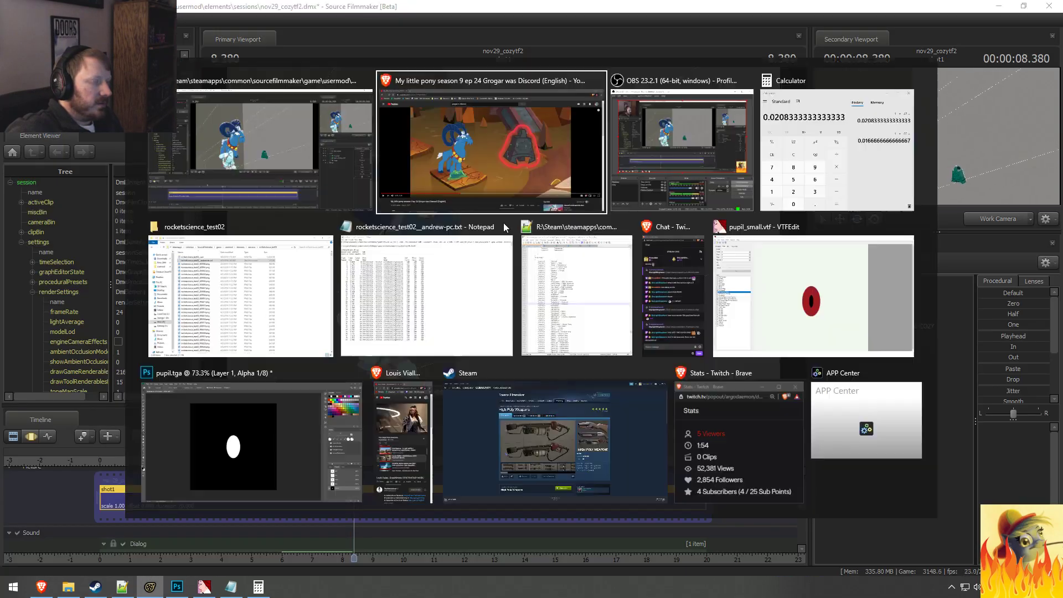
{"action": "key", "text": "alt+Tab"}
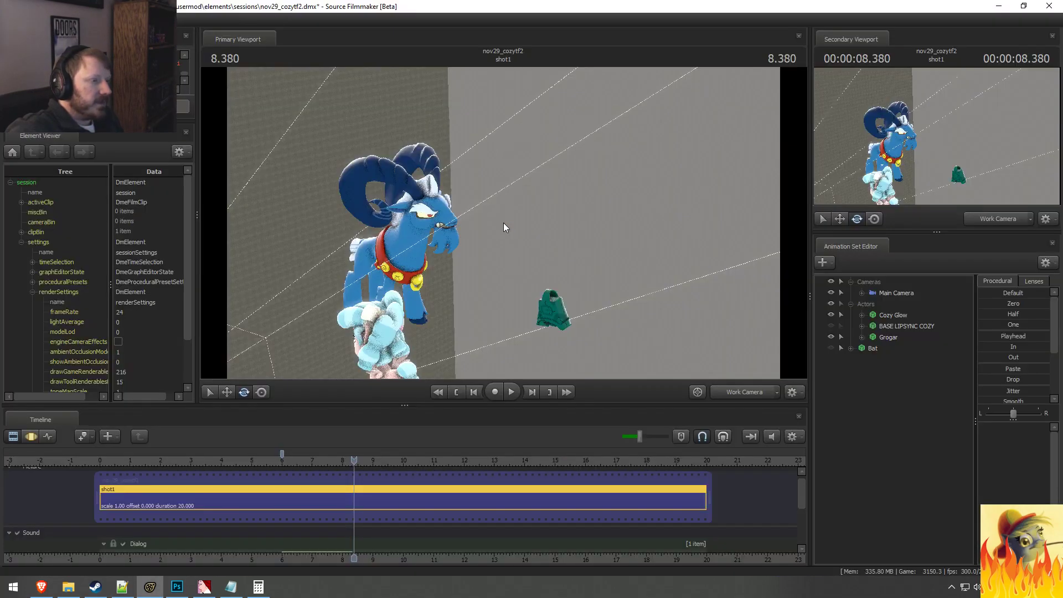
{"action": "key", "text": "alt+Tab"}
{"action": "key", "text": "alt+Tab"}
Step: In the Motion Editor, rotate Grogar's Head bone to match his head tilt in the reference frame
{"action": "key", "text": "F3"}
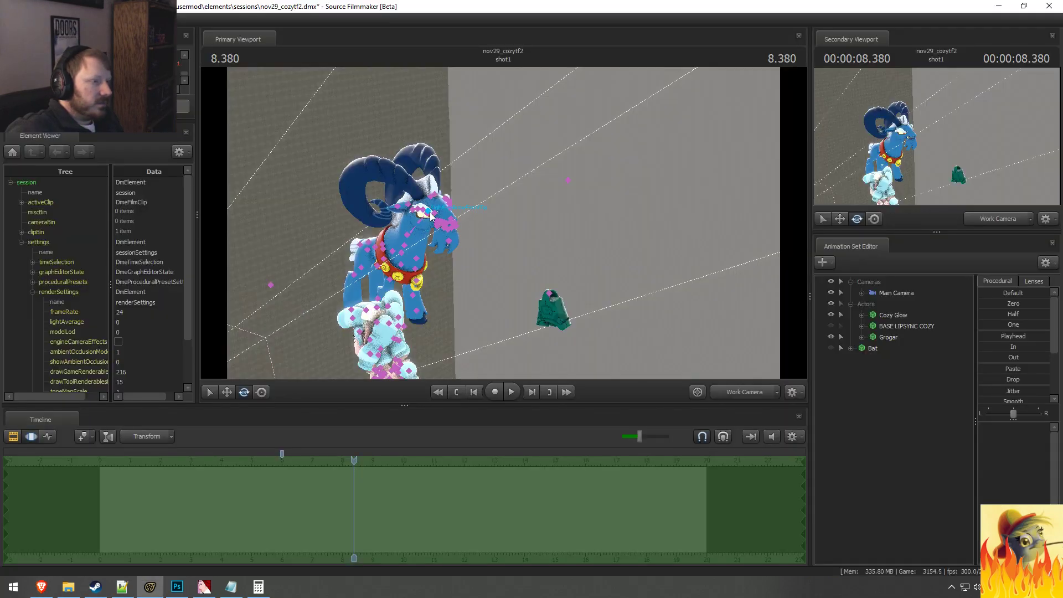
{"action": "left_click", "coordinate": [442, 220]}
{"action": "left_click_drag", "start_coordinate": [442, 220], "coordinate": [454, 207]}
{"action": "key", "text": "alt+Tab"}
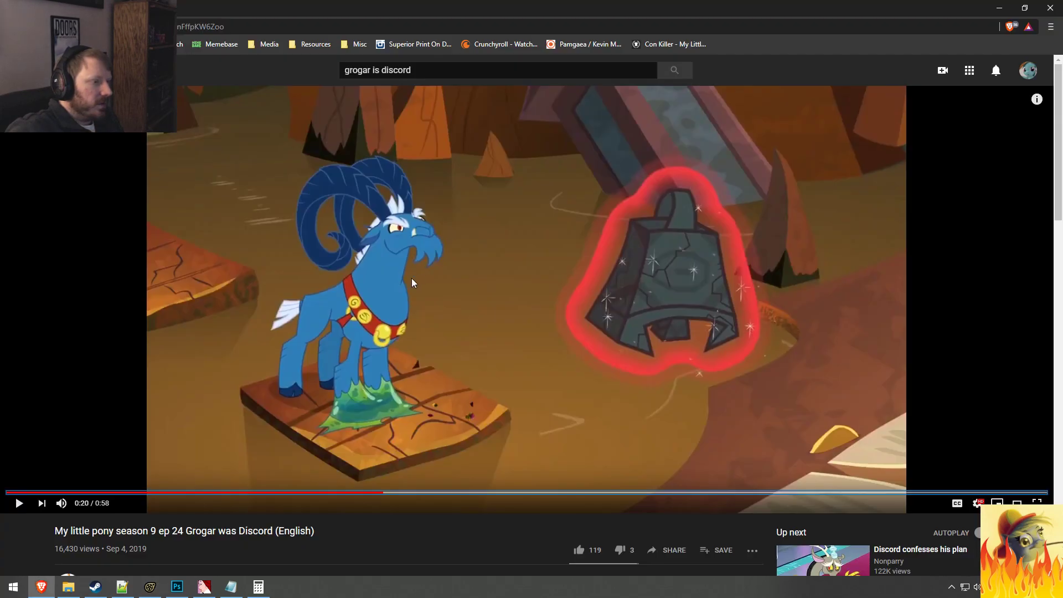
{"action": "key", "text": "alt+Tab"}
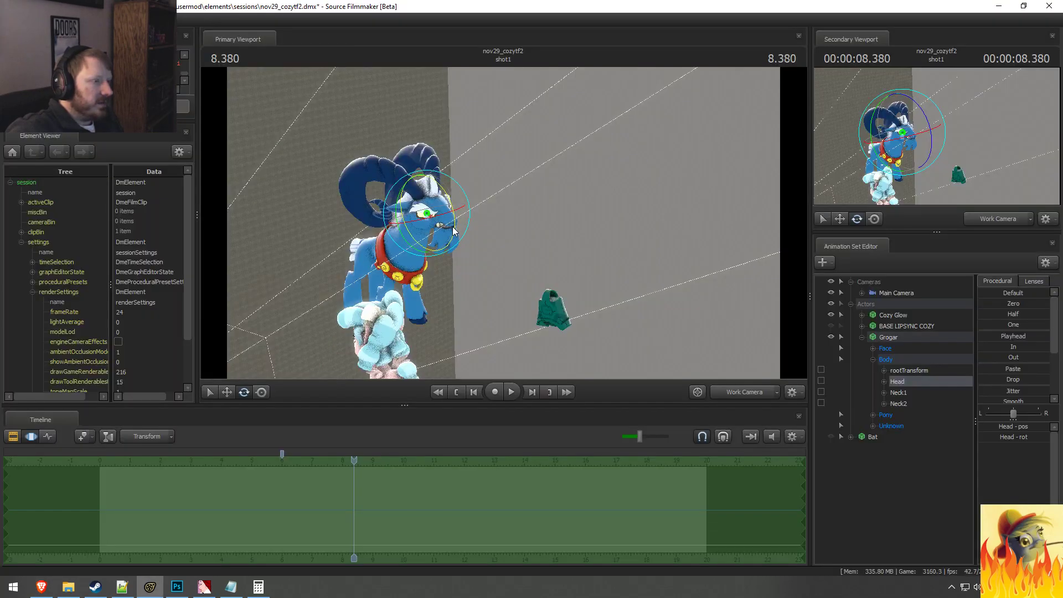
{"action": "left_click_drag", "start_coordinate": [449, 218], "coordinate": [451, 220]}
{"action": "key", "text": "alt+Tab"}
{"action": "key", "text": "alt+Tab"}
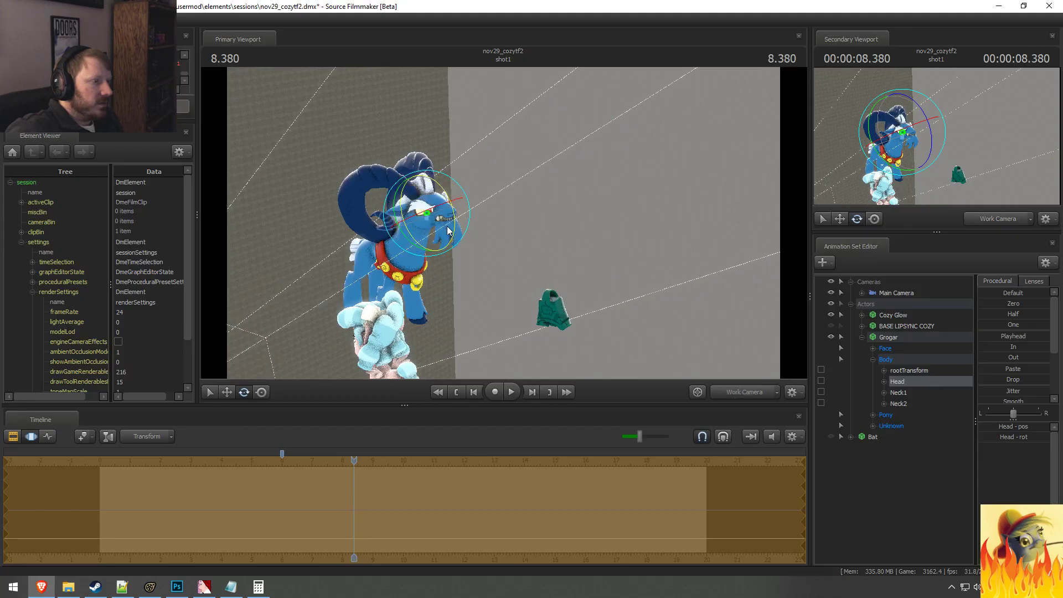
Step: View Grogar from the side and rotate his Neck1 bone to refine the neck pose
{"action": "left_click_drag", "start_coordinate": [420, 228], "coordinate": [413, 238], "text": "alt"}
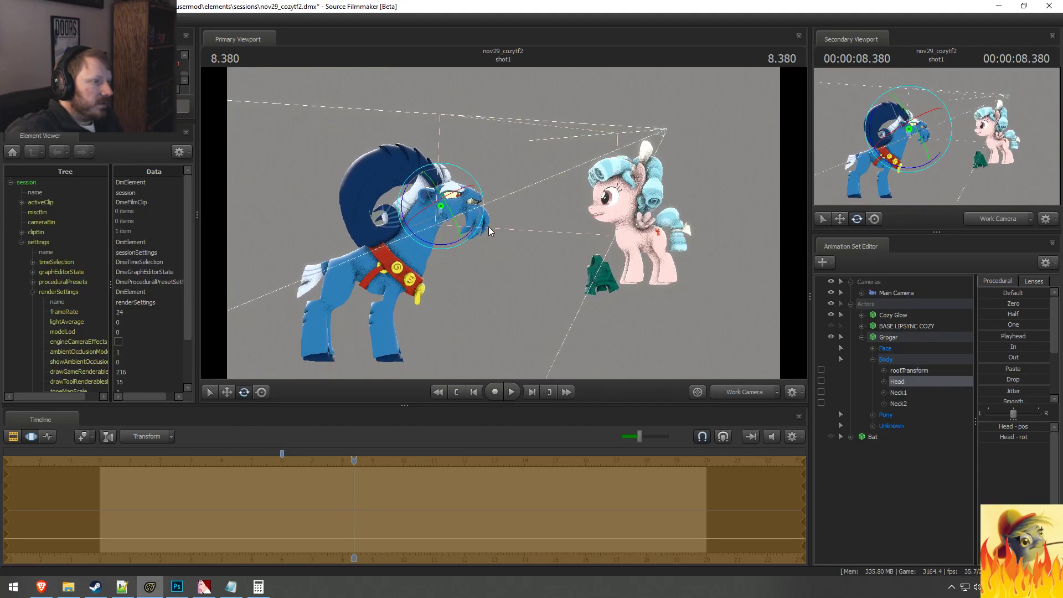
{"action": "left_click", "coordinate": [413, 238]}
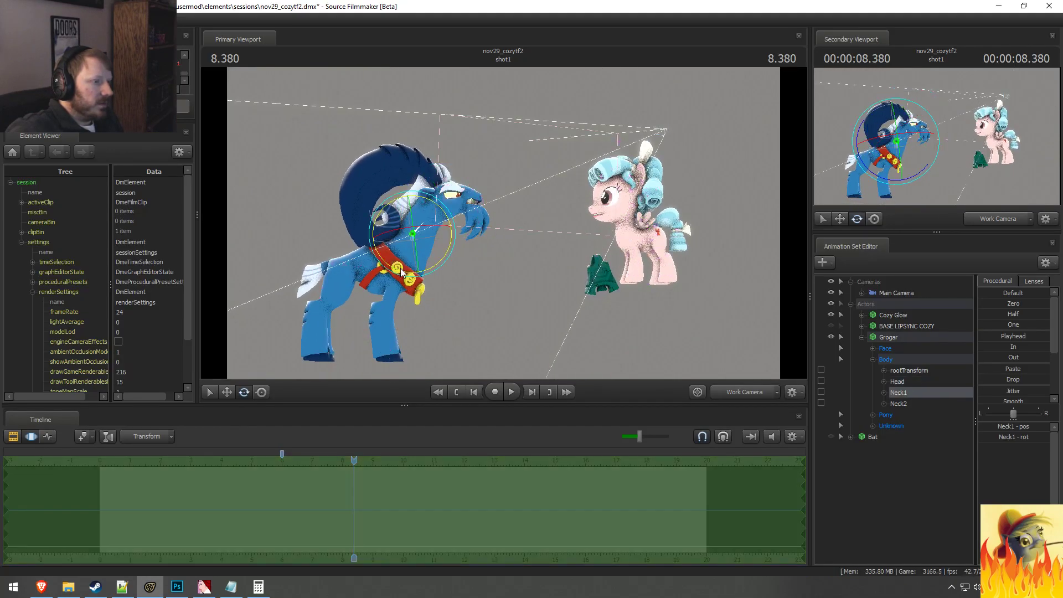
{"action": "left_click_drag", "start_coordinate": [402, 265], "coordinate": [411, 253]}
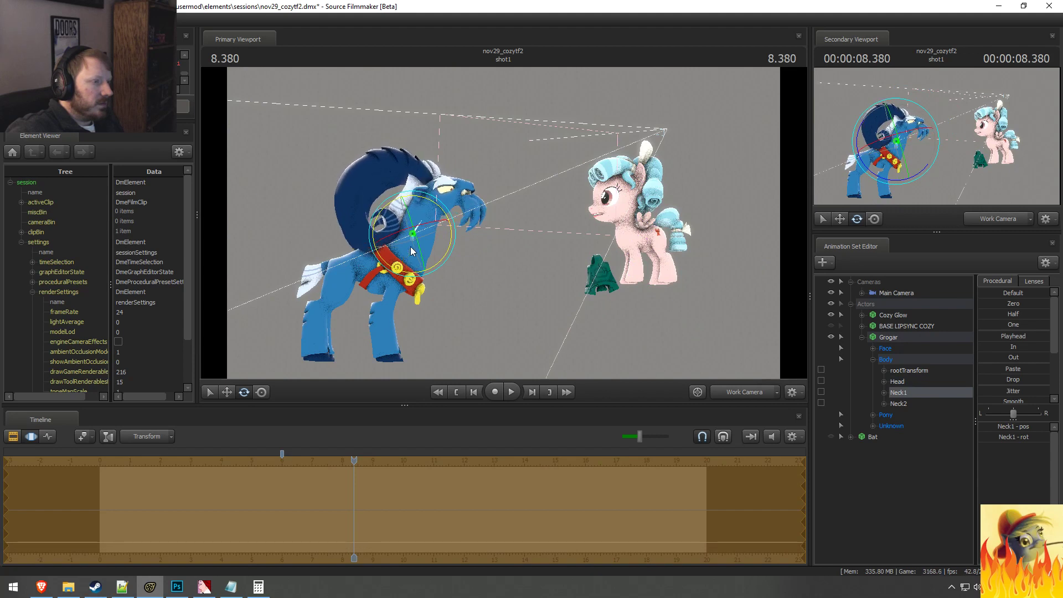
Step: Select Grogar's Eyes controls and move the view target lower and closer to his face
{"action": "left_click", "coordinate": [873, 348]}
{"action": "left_click", "coordinate": [925, 361]}
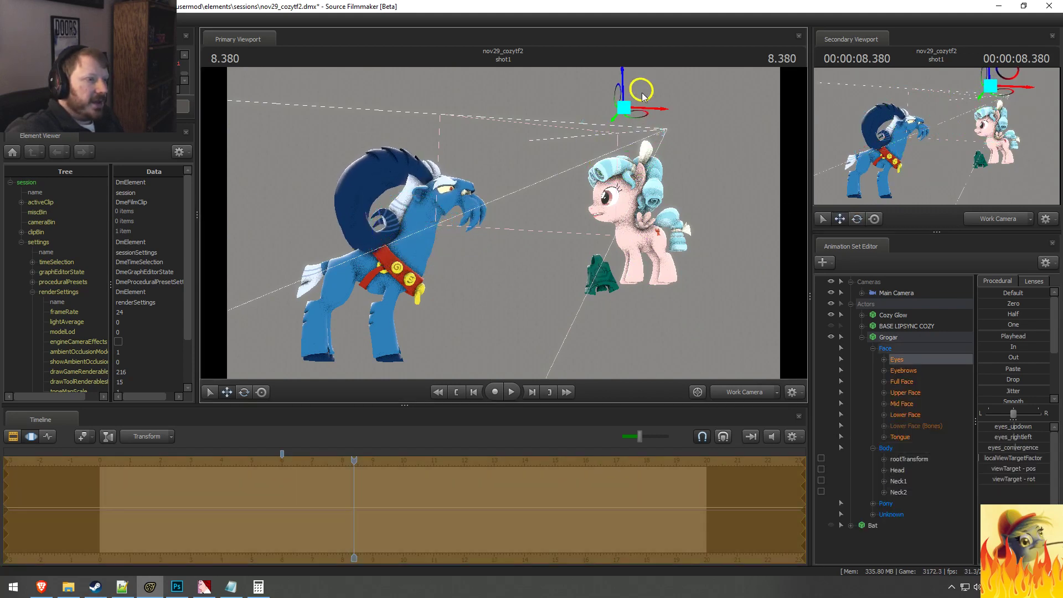
{"action": "left_click_drag", "start_coordinate": [626, 105], "coordinate": [559, 166]}
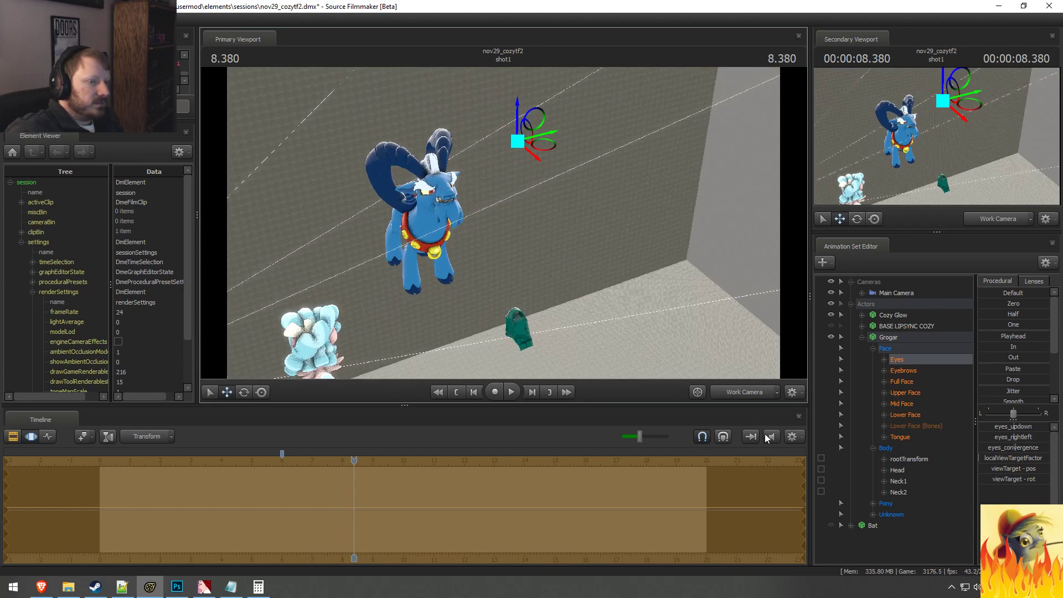
Step: Show the Main Camera in the primary viewport and reposition it to frame Grogar and the bell like the reference
{"action": "left_click", "coordinate": [740, 396]}
{"action": "left_click", "coordinate": [738, 397]}
{"action": "left_click", "coordinate": [742, 393]}
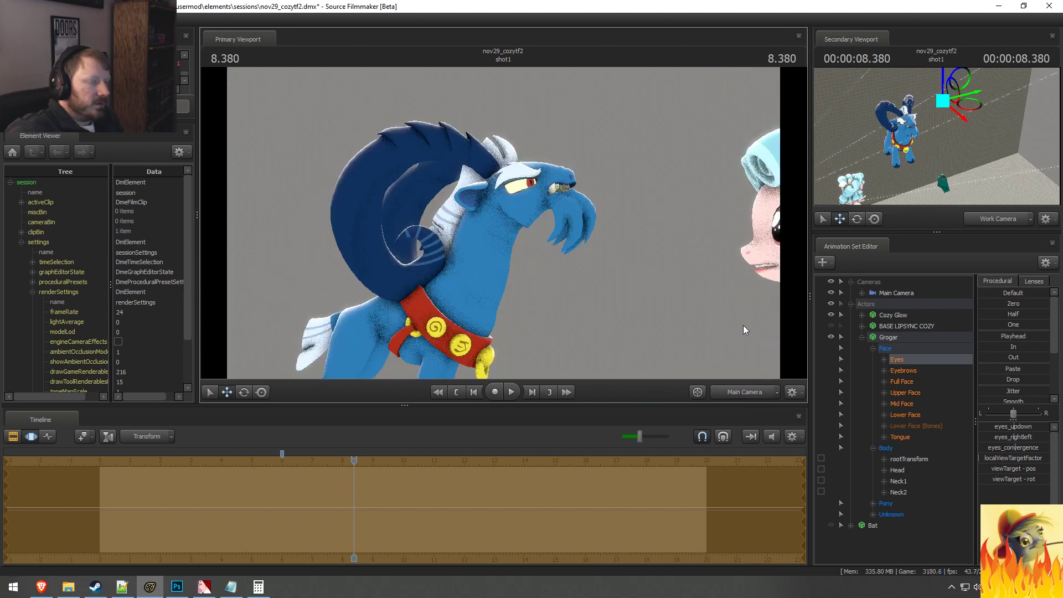
{"action": "left_click", "coordinate": [883, 291]}
{"action": "left_click_drag", "start_coordinate": [625, 244], "coordinate": [503, 223]}
{"action": "key", "text": "alt+Tab"}
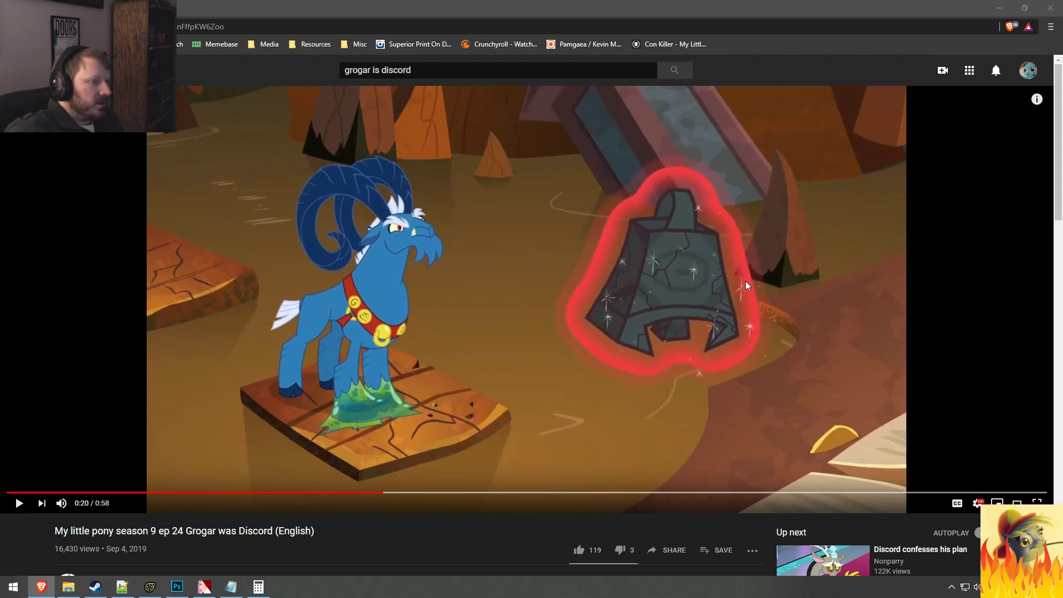
{"action": "key", "text": "alt+Tab"}
{"action": "key", "text": "alt+Tab"}
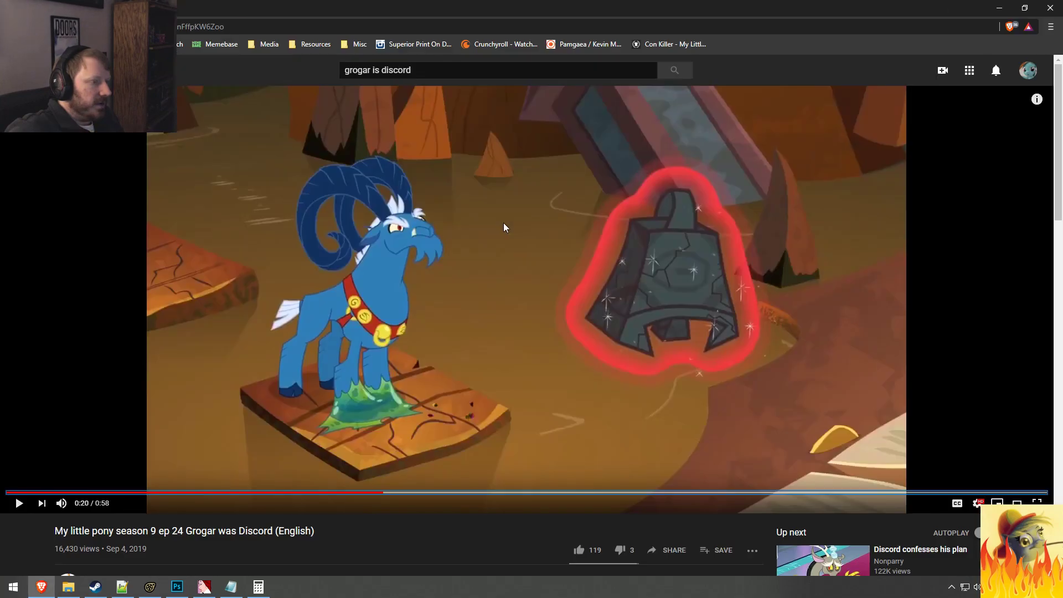
{"action": "key", "text": "alt+Tab"}
{"action": "left_click_drag", "start_coordinate": [503, 223], "coordinate": [487, 222]}
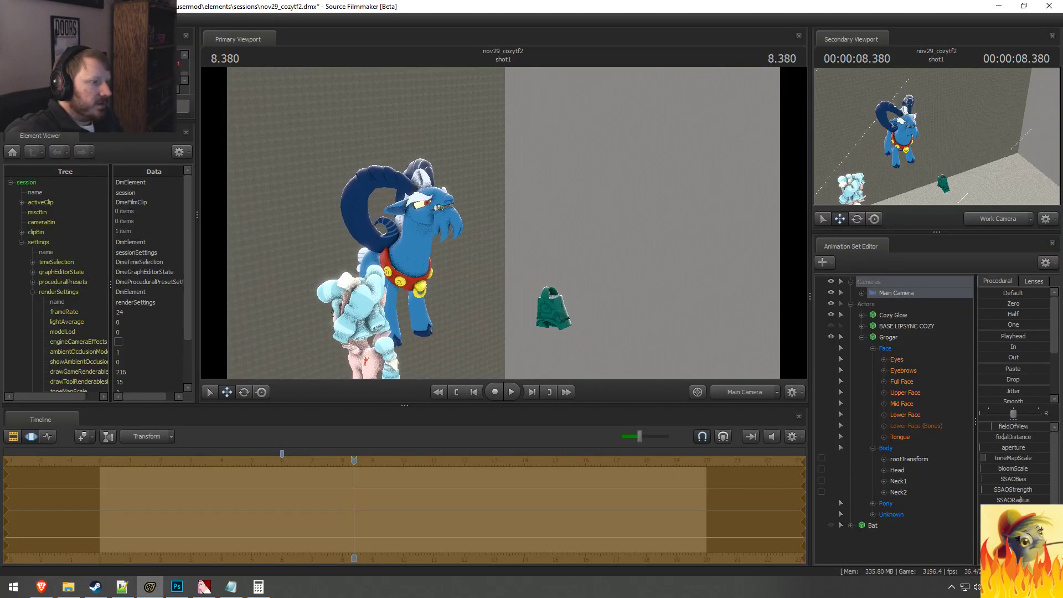
Step: Compare the Main Camera framing with the paused reference frame in the browser
{"action": "key", "text": "alt+Tab"}
{"action": "key", "text": "alt+Tab"}
{"action": "key", "text": "alt+Tab"}
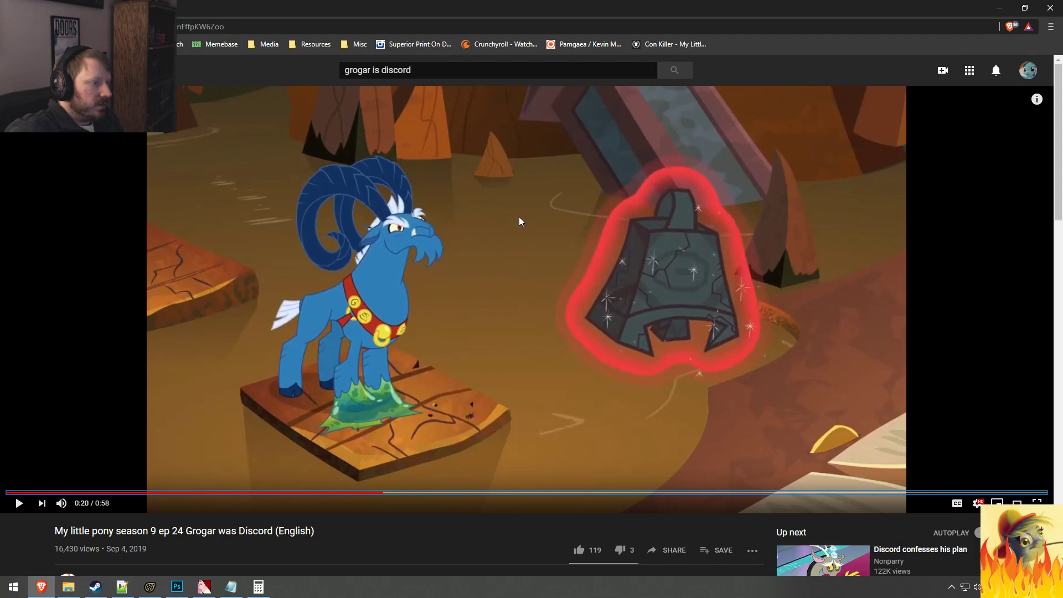
{"action": "key", "text": "alt+Tab"}
{"action": "key", "text": "alt+Tab"}
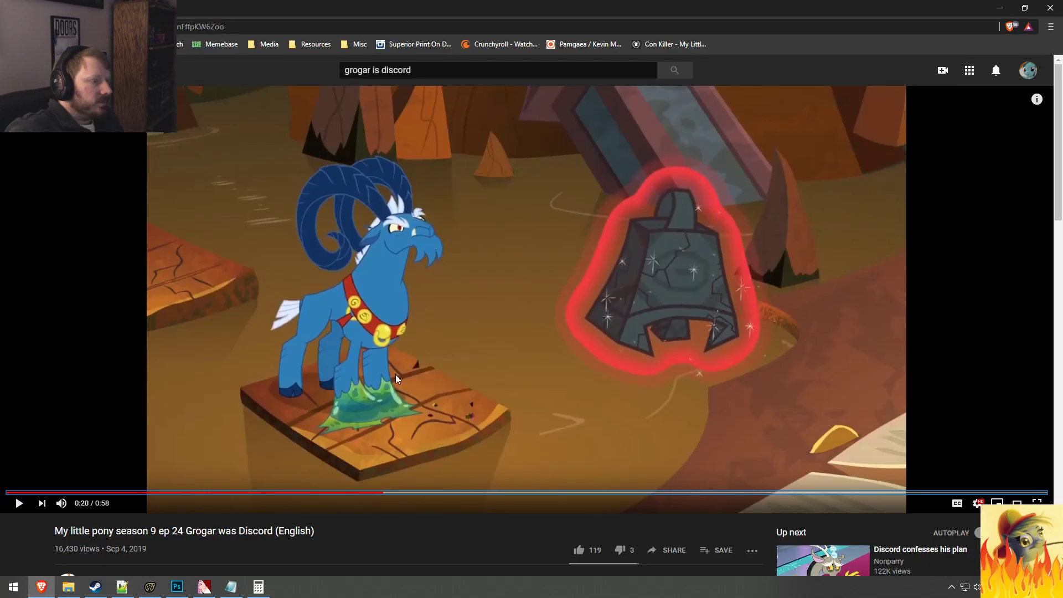
{"action": "key", "text": "alt+Tab"}
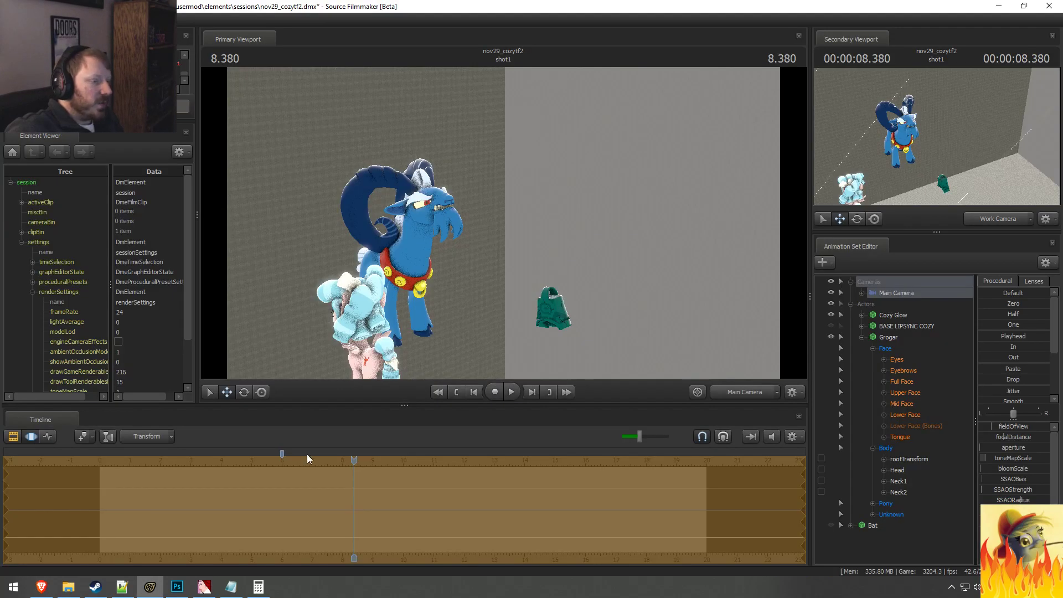
Step: Move the playhead to about 6.1 seconds in the Clip Editor, switch the primary viewport's camera and fly around the scene
{"action": "key", "text": "F2"}
{"action": "left_click_drag", "start_coordinate": [354, 469], "coordinate": [286, 469]}
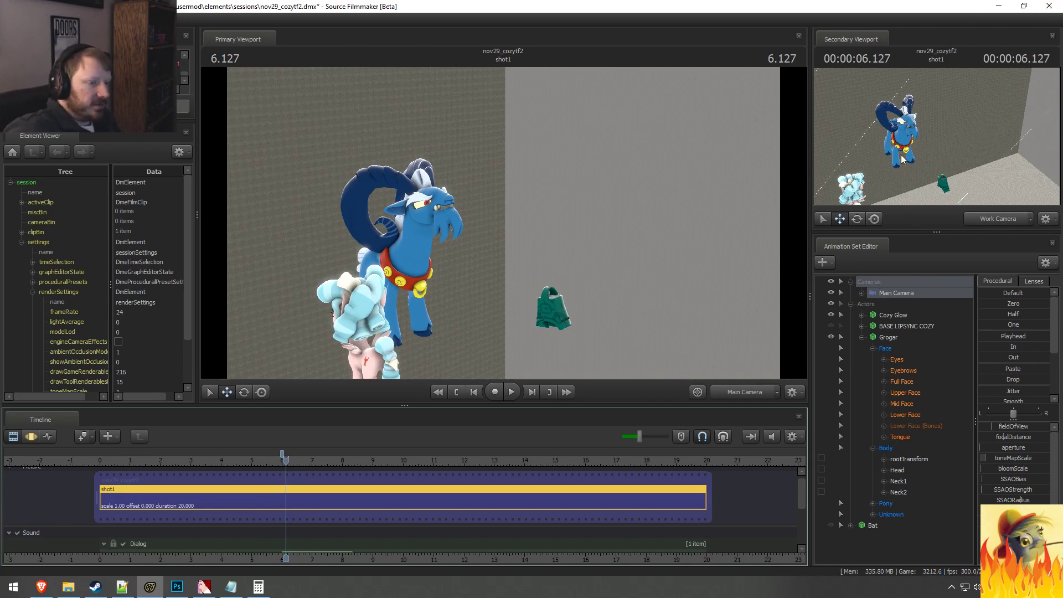
{"action": "left_click", "coordinate": [744, 393]}
{"action": "mouse_move", "coordinate": [625, 276]}
{"action": "left_mouse_down"}
{"action": "mouse_move", "coordinate": [621, 291]}
{"action": "mouse_move", "coordinate": [673, 302]}
{"action": "mouse_move", "coordinate": [628, 352]}
{"action": "mouse_move", "coordinate": [631, 291]}
{"action": "left_mouse_up"}
{"action": "key", "text": "w"}
{"action": "key", "text": "a"}
{"action": "key", "text": "s"}
{"action": "mouse_move", "coordinate": [503, 223]}
{"action": "left_mouse_down"}
{"action": "mouse_move", "coordinate": [531, 221]}
{"action": "mouse_move", "coordinate": [529, 199]}
{"action": "mouse_move", "coordinate": [503, 223]}
{"action": "left_mouse_up"}
Step: Switch to the browser and play the reference video from 0:20, replaying Cozy Glow's moment at 0:23
{"action": "key", "text": "alt+Tab"}
{"action": "key", "text": "space"}
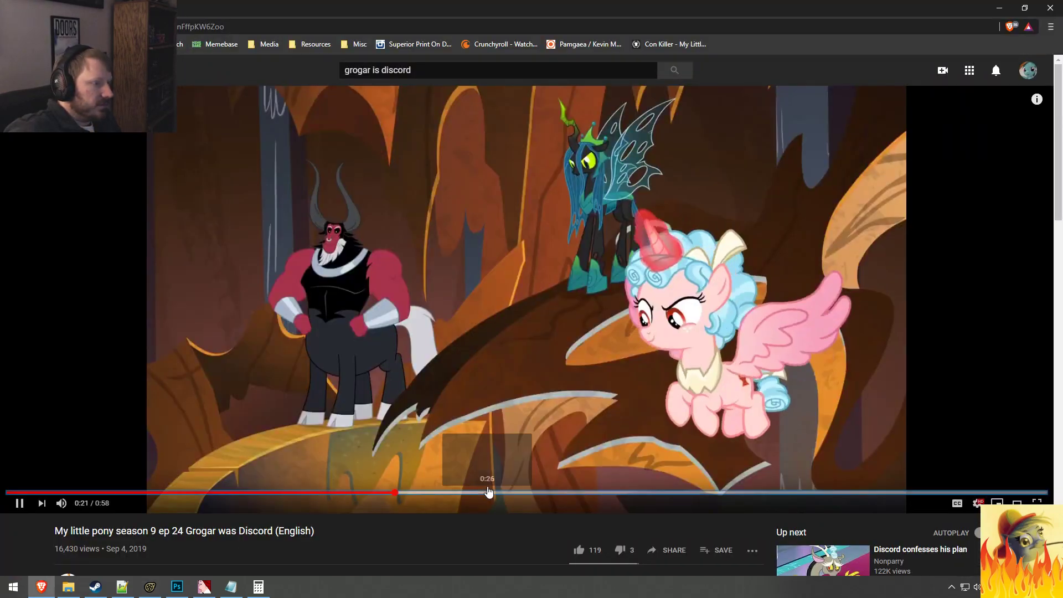
{"action": "key", "text": "space"}
{"action": "key", "text": "space"}
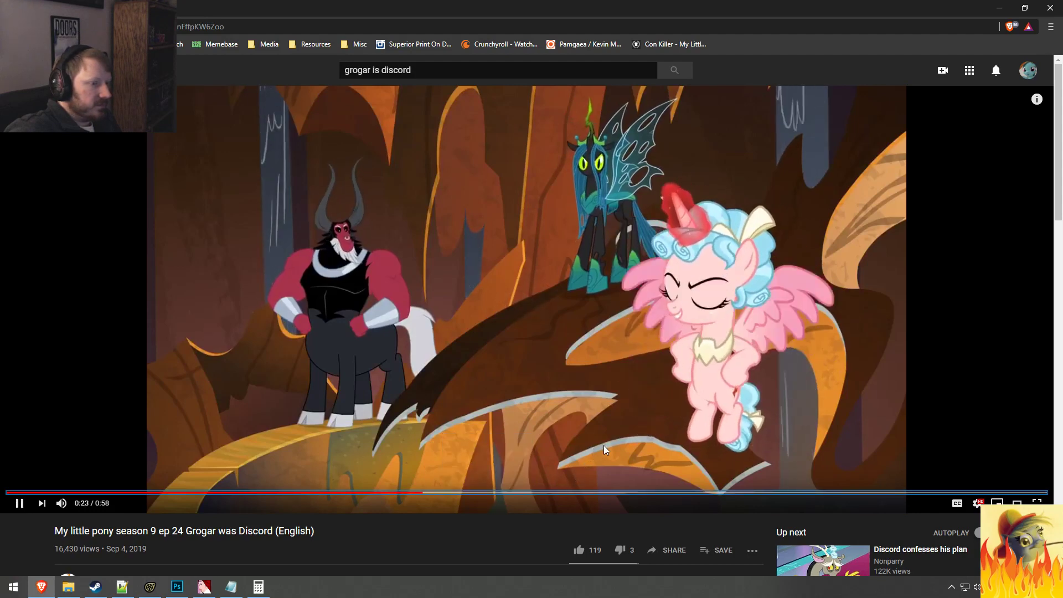
{"action": "key", "text": "space"}
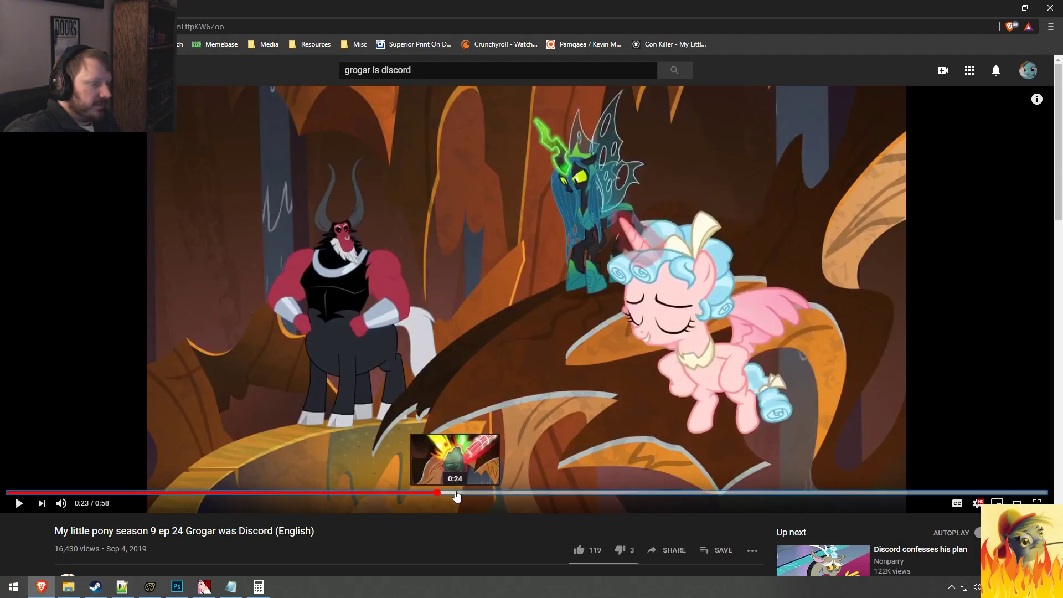
{"action": "left_click", "coordinate": [436, 495]}
{"action": "left_click", "coordinate": [436, 494]}
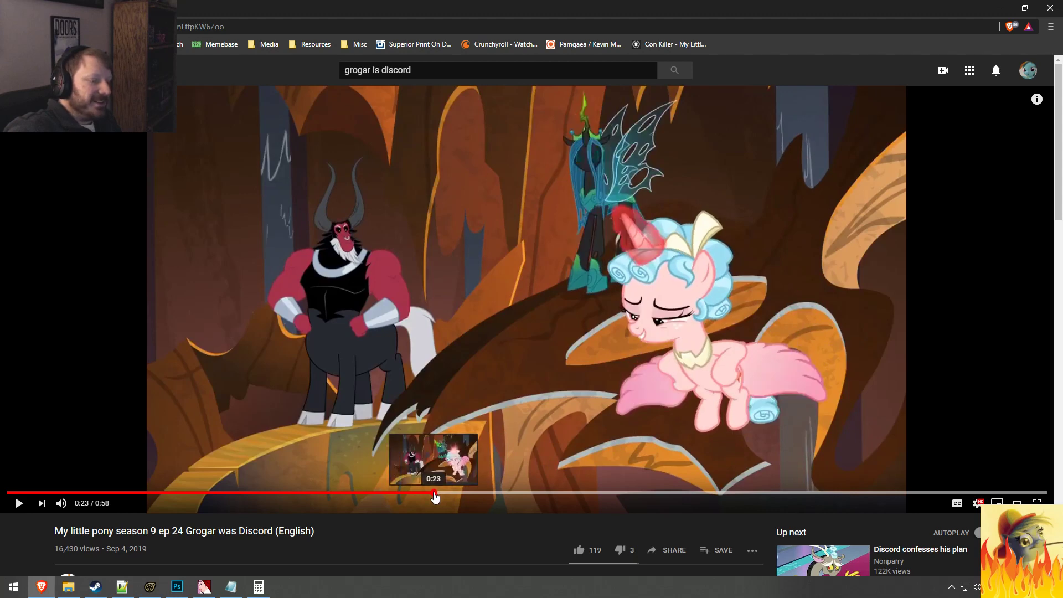
{"action": "left_click", "coordinate": [434, 492]}
{"action": "key", "text": "space"}
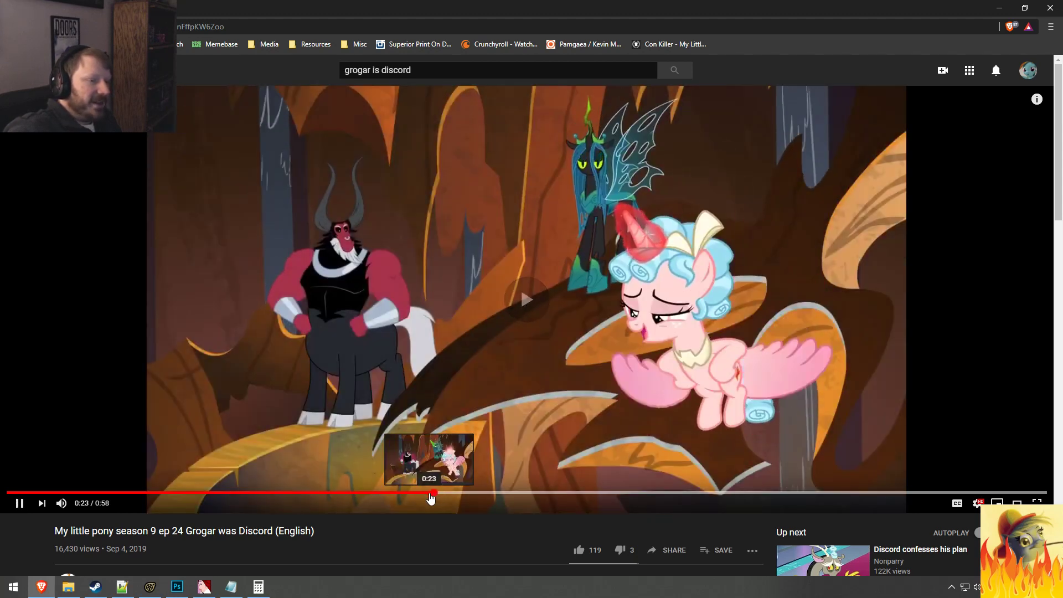
Step: Pause the reference video at 0:23 on Cozy Glow's line, stepping back slightly within that moment
{"action": "key", "text": "space"}
{"action": "left_click", "coordinate": [429, 494]}
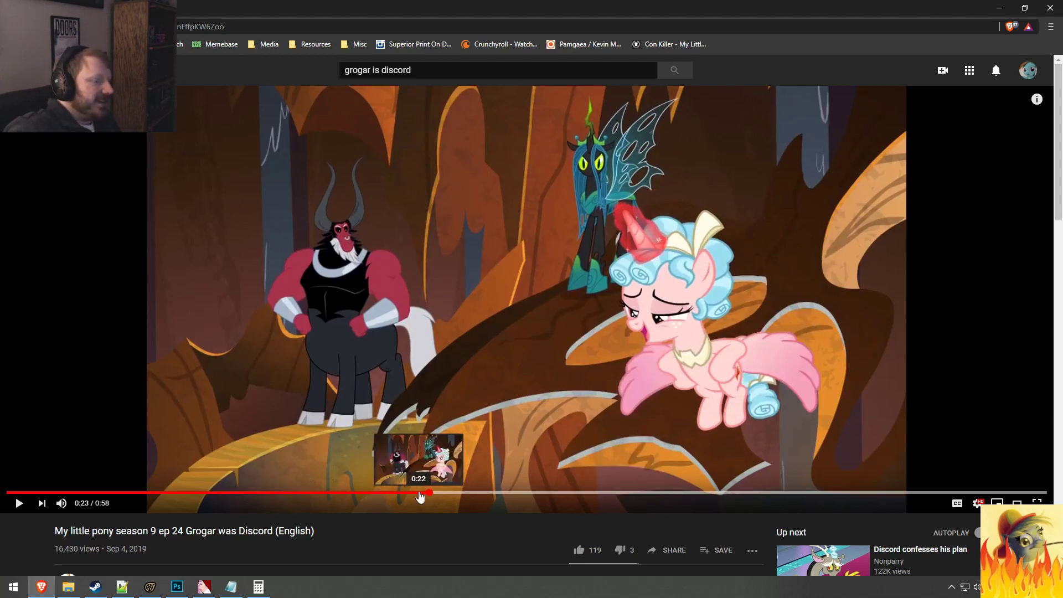
{"action": "left_click", "coordinate": [427, 493]}
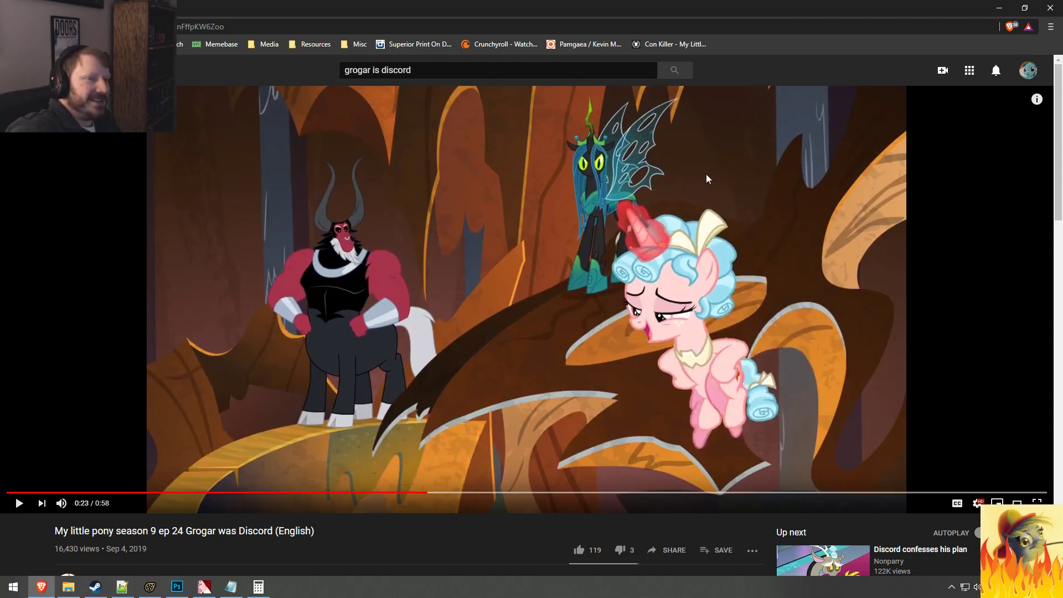
Step: Return to Source Filmmaker and play Cozy Glow's lip-sync from about 6 seconds, repeating it after a brief look at the browser
{"action": "left_click", "coordinate": [996, 7]}
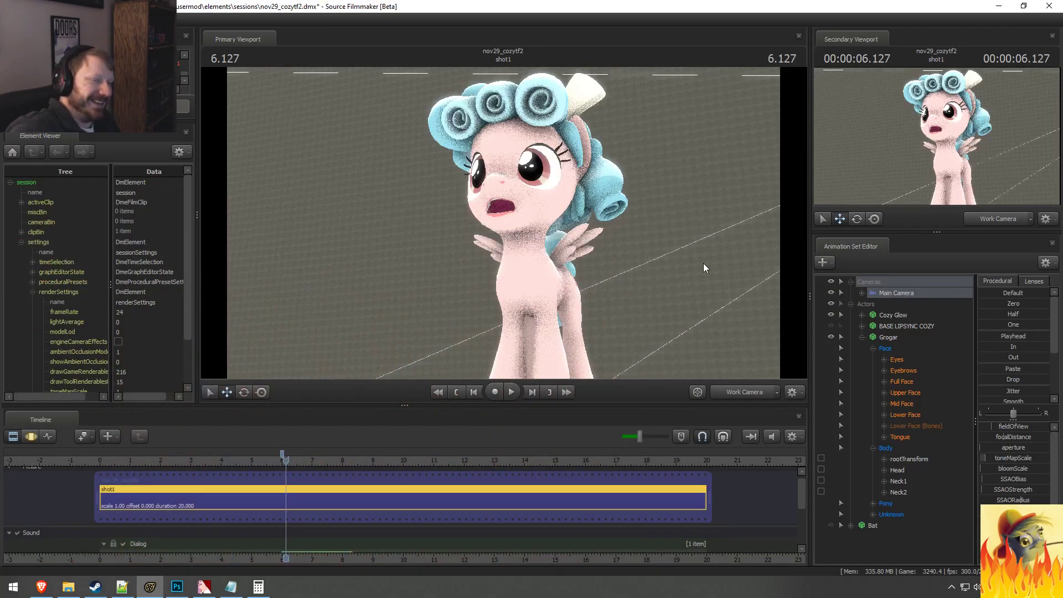
{"action": "left_click", "coordinate": [275, 460]}
{"action": "key", "text": "space"}
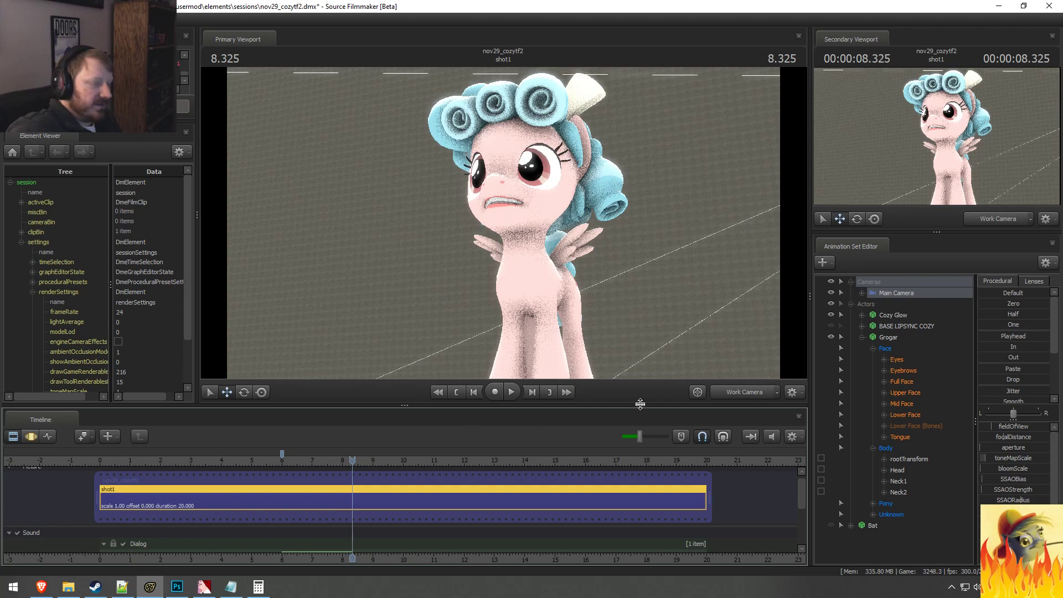
{"action": "key", "text": "alt+Tab"}
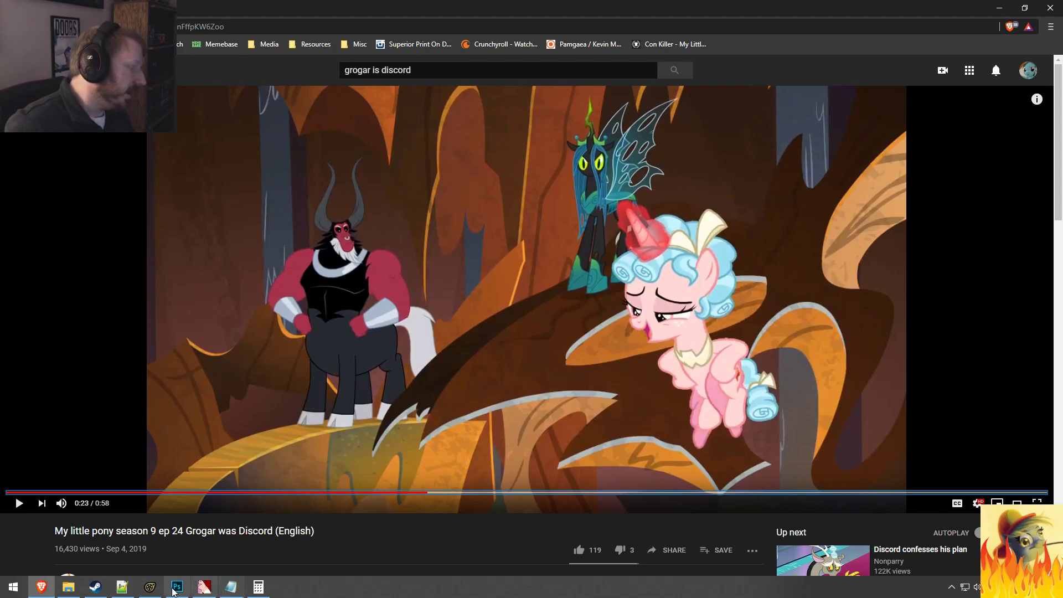
{"action": "left_click", "coordinate": [176, 588]}
{"action": "left_click", "coordinate": [150, 587]}
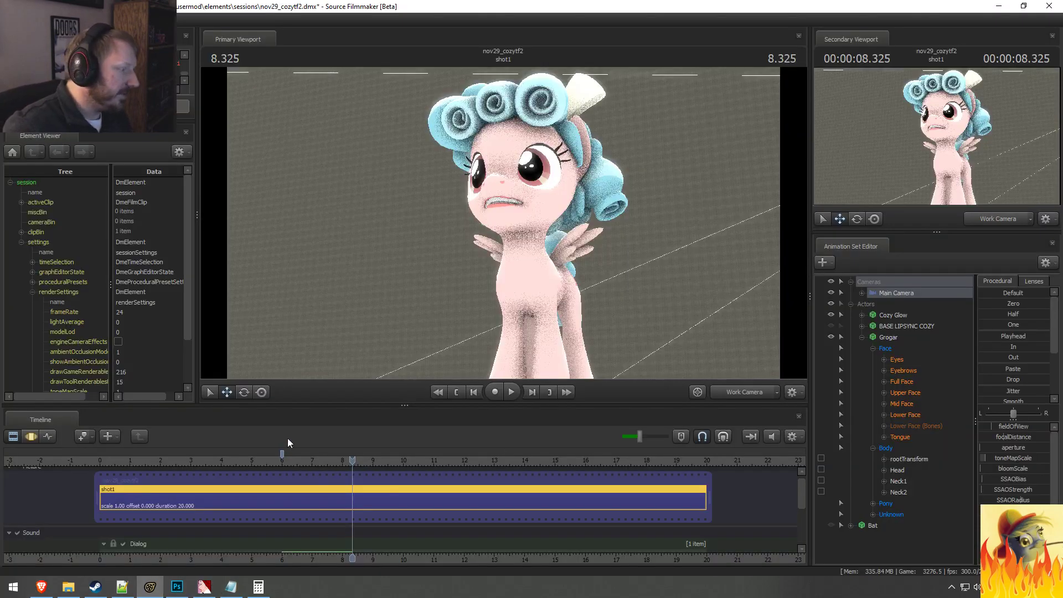
{"action": "left_click", "coordinate": [282, 460]}
{"action": "key", "text": "space"}
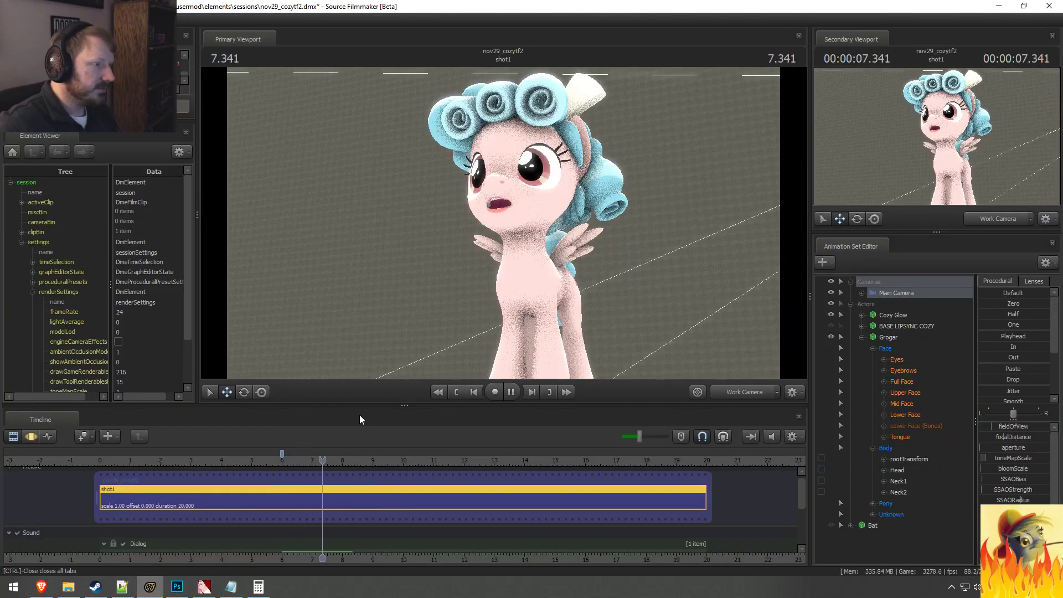
{"action": "key", "text": "space"}
Step: Toggle the primary viewport between Main Camera and Work Camera, ending on the Work Camera, and move it closer to Cozy Glow's face
{"action": "left_click", "coordinate": [728, 392]}
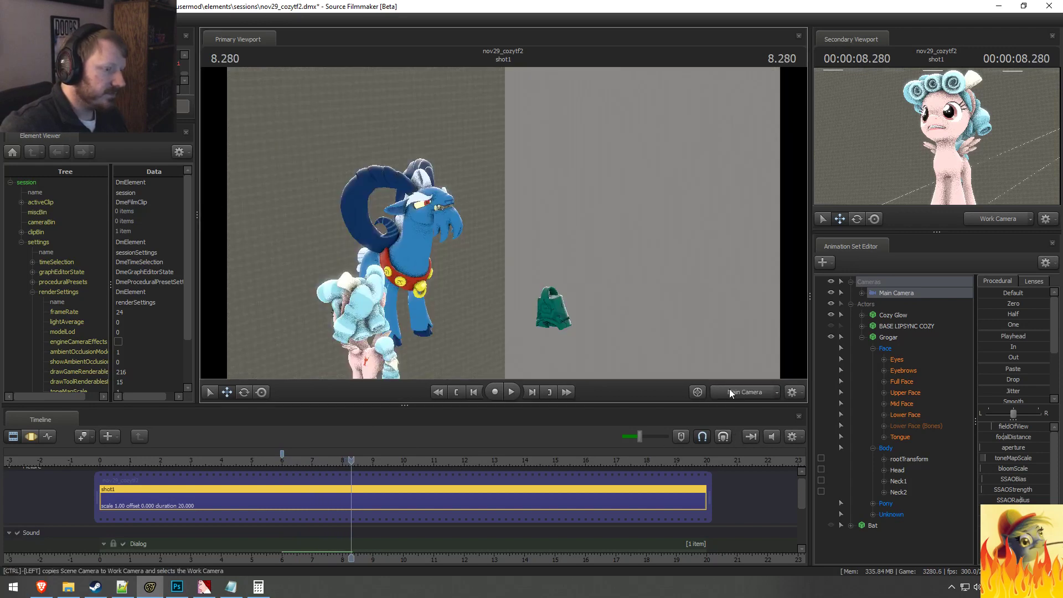
{"action": "left_click", "coordinate": [726, 387]}
{"action": "left_click", "coordinate": [726, 388]}
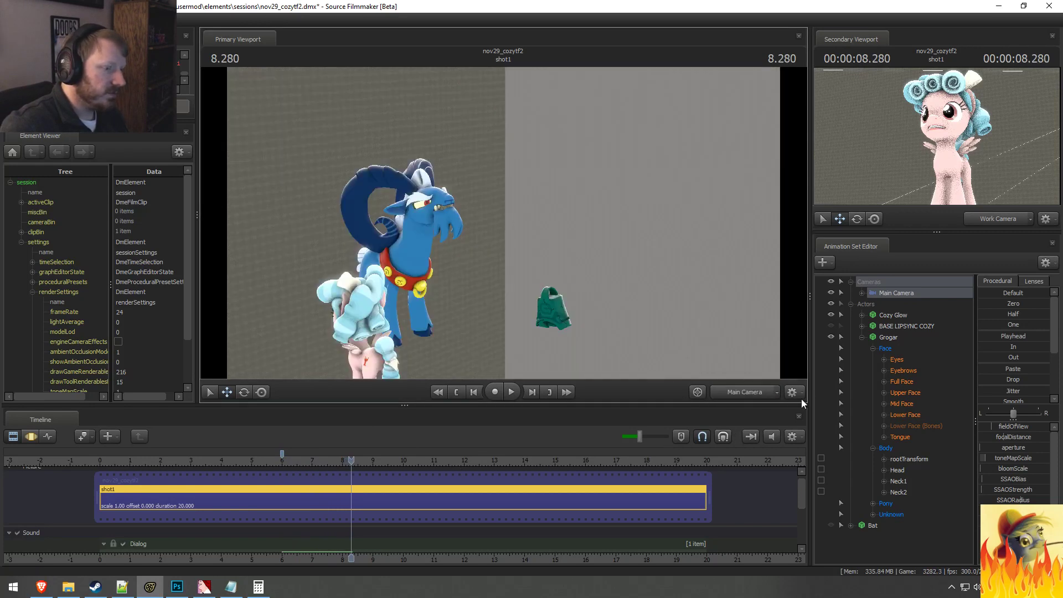
{"action": "left_click", "coordinate": [747, 391]}
{"action": "left_click", "coordinate": [747, 391]}
{"action": "left_click", "coordinate": [749, 389]}
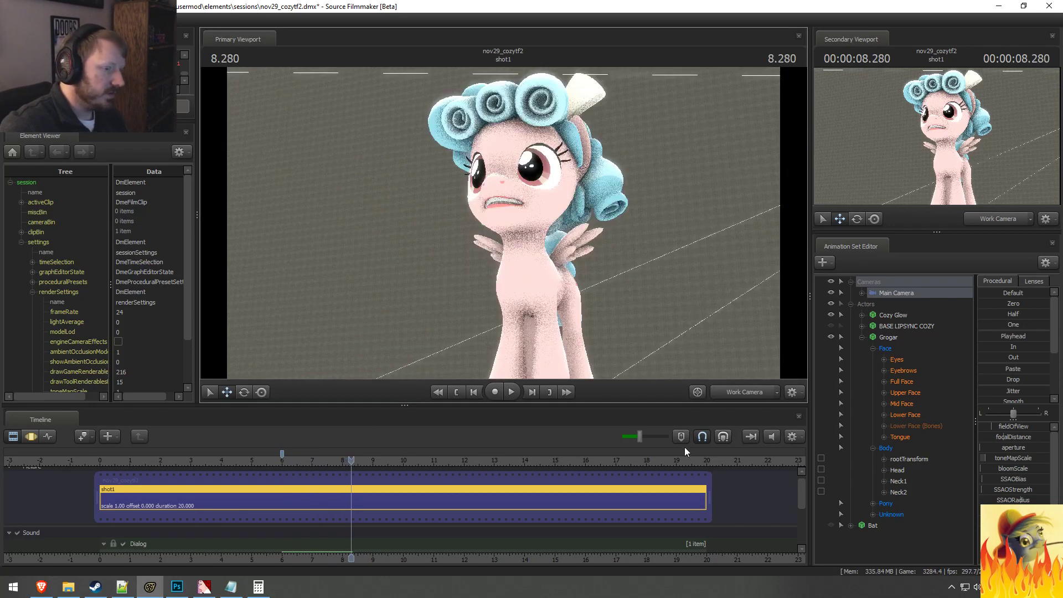
{"action": "left_click_drag", "start_coordinate": [620, 310], "coordinate": [617, 288]}
{"action": "key", "text": "w"}
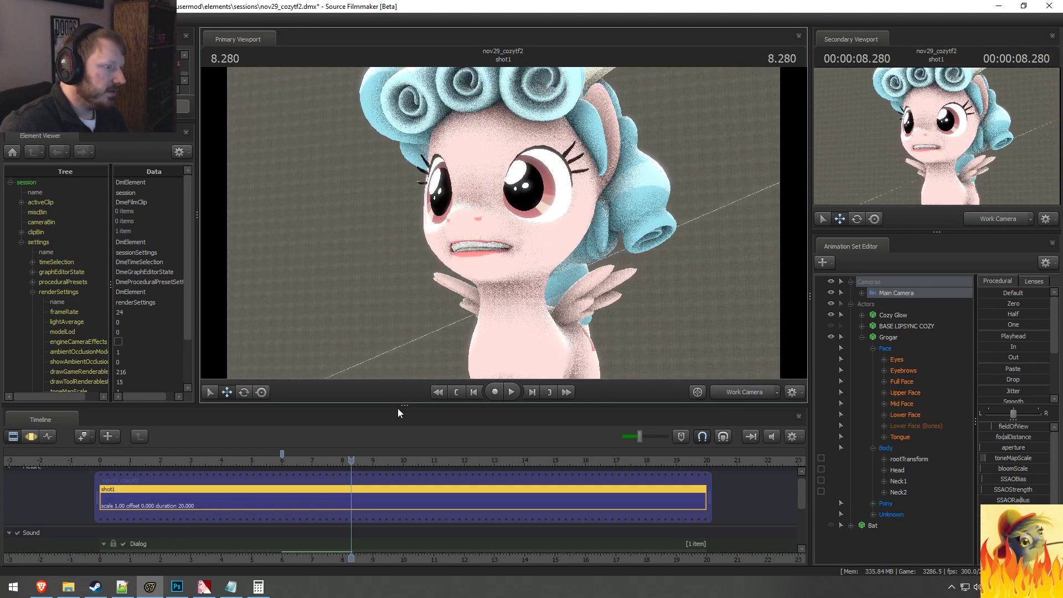
Step: Replay Cozy Glow's lip-sync from just before 6 seconds and shorter stretches of it, leaving the playhead at about 7.26 seconds
{"action": "left_click", "coordinate": [276, 460]}
{"action": "key", "text": "space"}
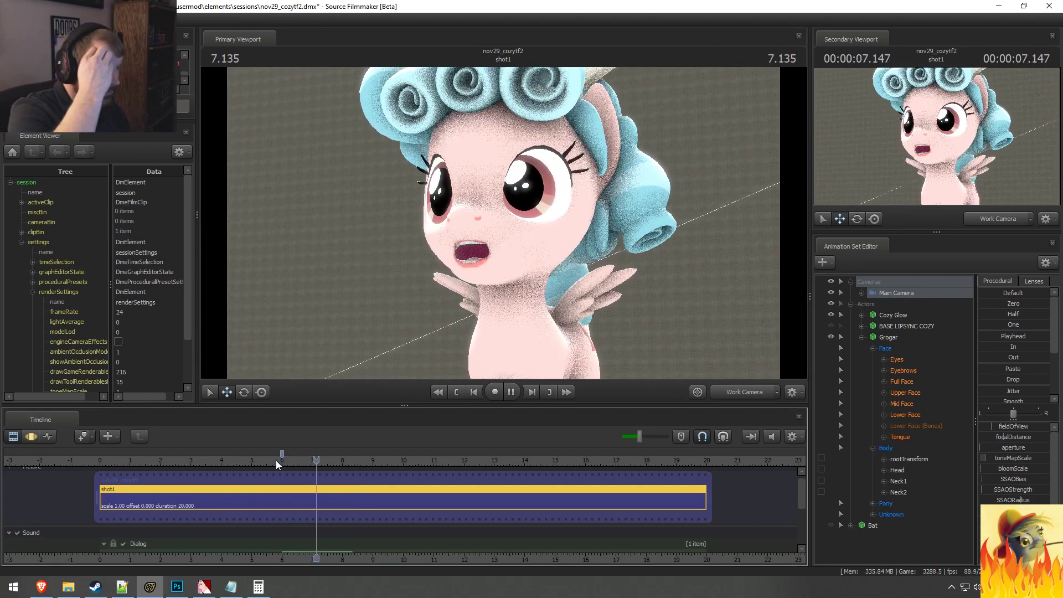
{"action": "key", "text": "space"}
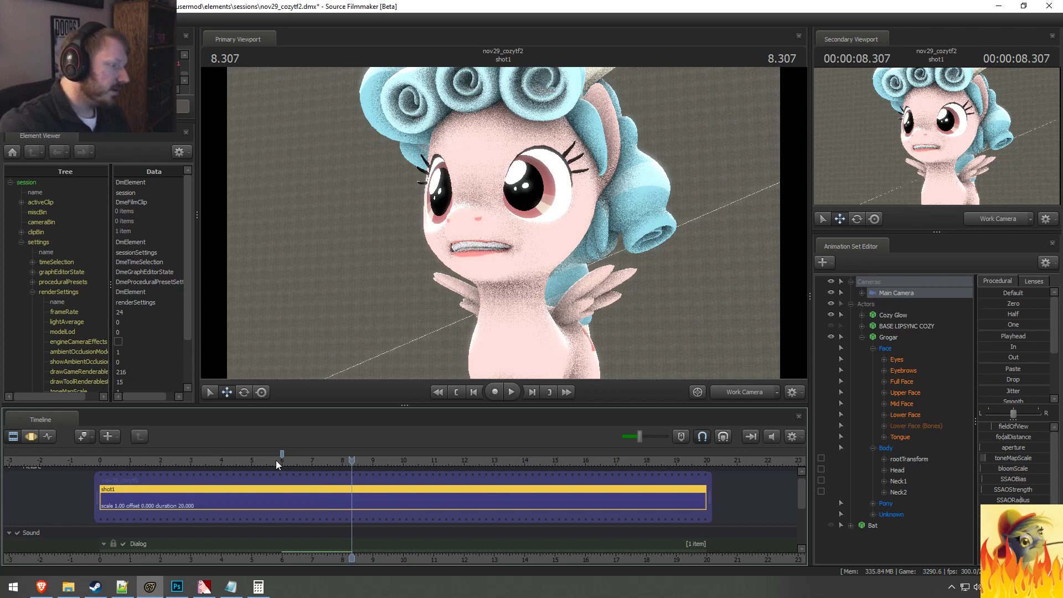
{"action": "left_click", "coordinate": [276, 460]}
{"action": "key", "text": "space"}
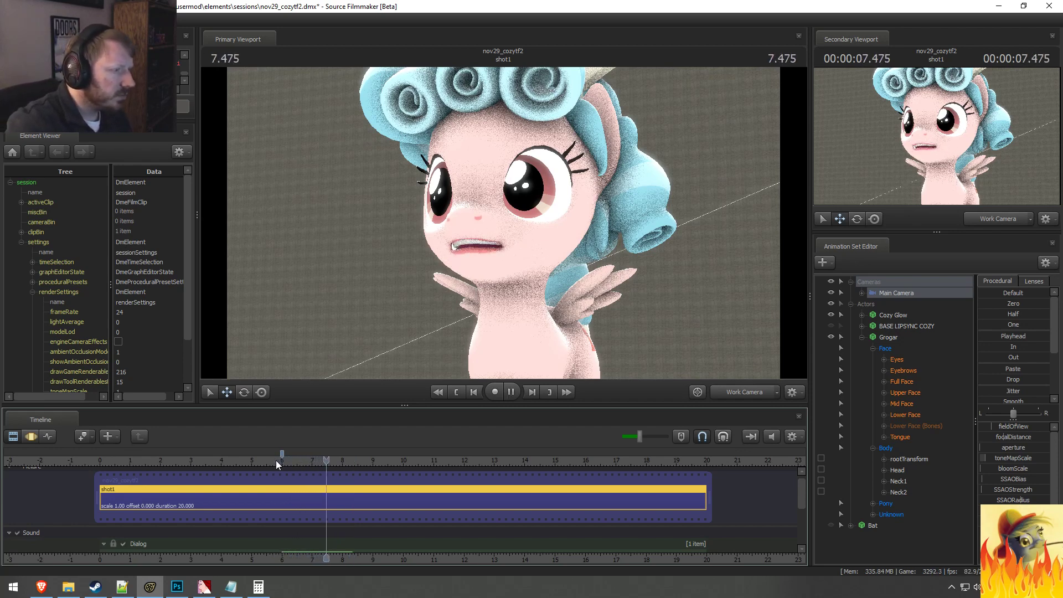
{"action": "left_click", "coordinate": [299, 460]}
{"action": "key", "text": "space"}
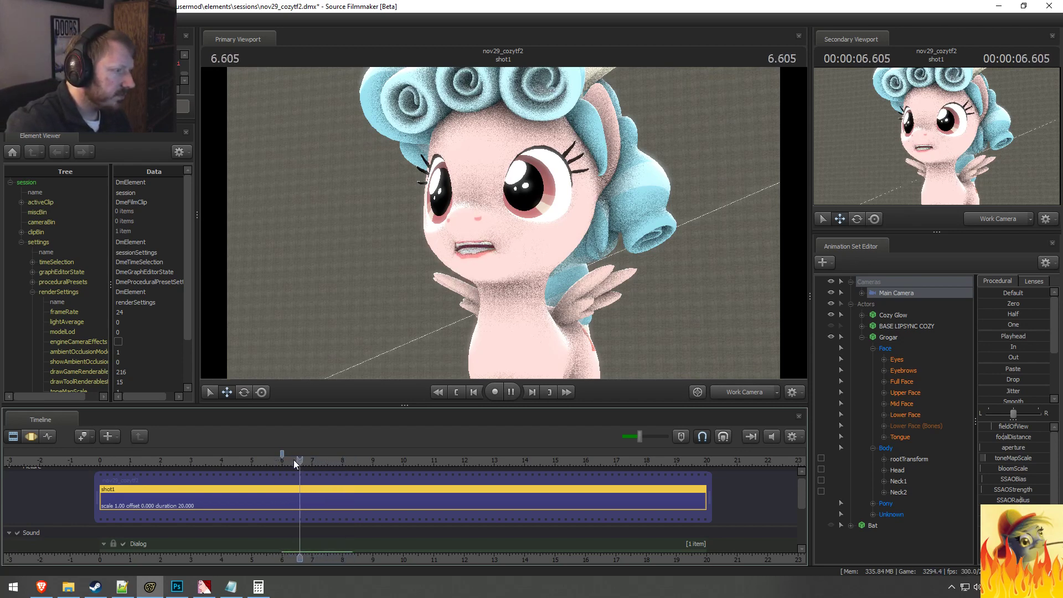
{"action": "key", "text": "space"}
{"action": "left_click", "coordinate": [316, 461]}
{"action": "key", "text": "space"}
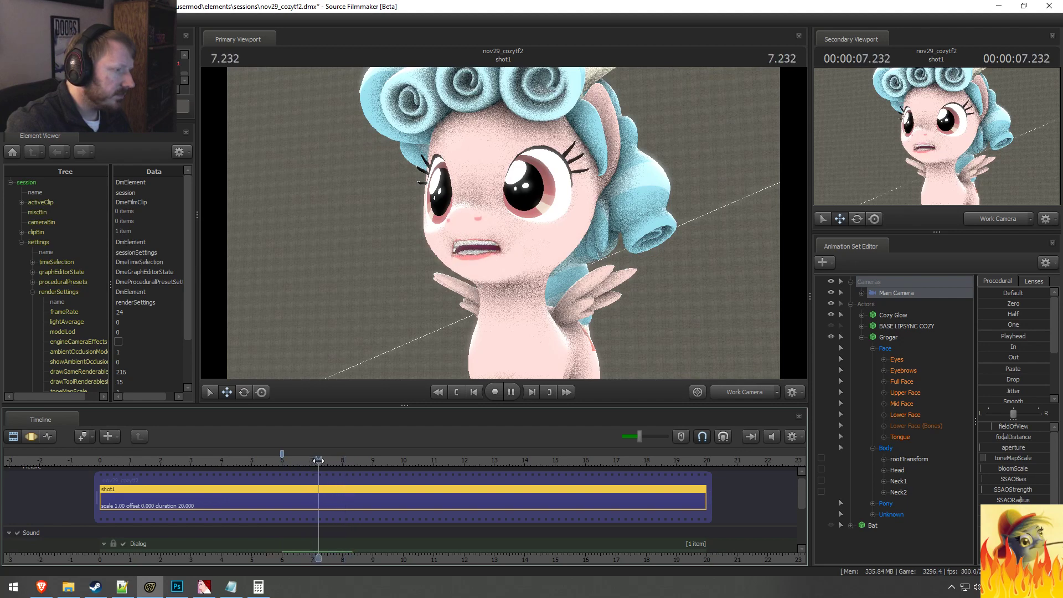
{"action": "key", "text": "space"}
{"action": "left_click", "coordinate": [320, 462]}
Step: Switch the timeline to the Motion Editor and move the playhead to about 7.85 seconds
{"action": "scroll", "coordinate": [324, 492], "scroll_direction": "up", "scroll_amount": 4}
{"action": "key", "text": "F3"}
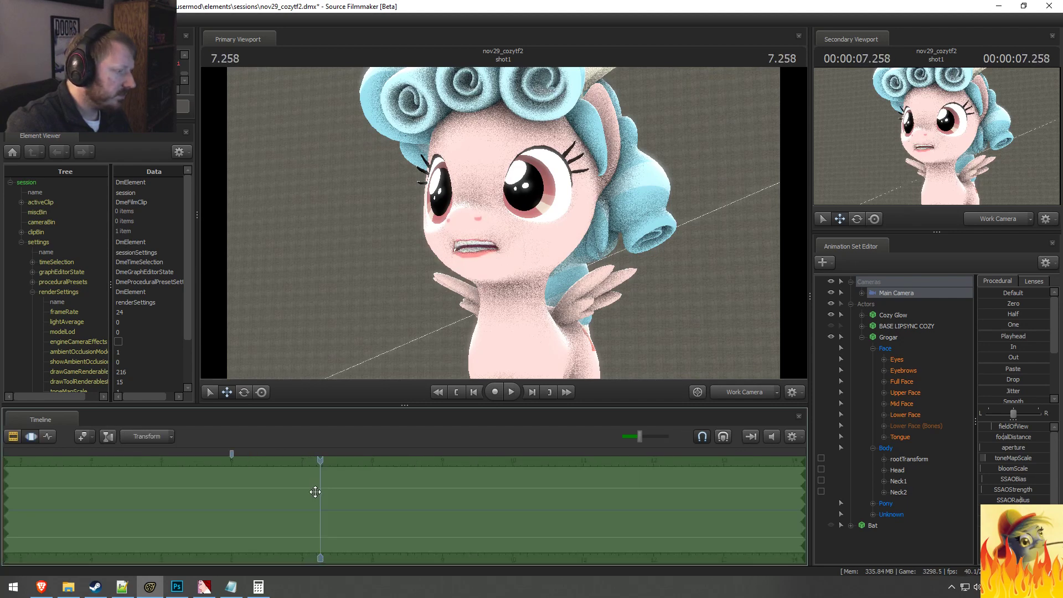
{"action": "scroll", "coordinate": [316, 492], "scroll_direction": "up", "scroll_amount": 2}
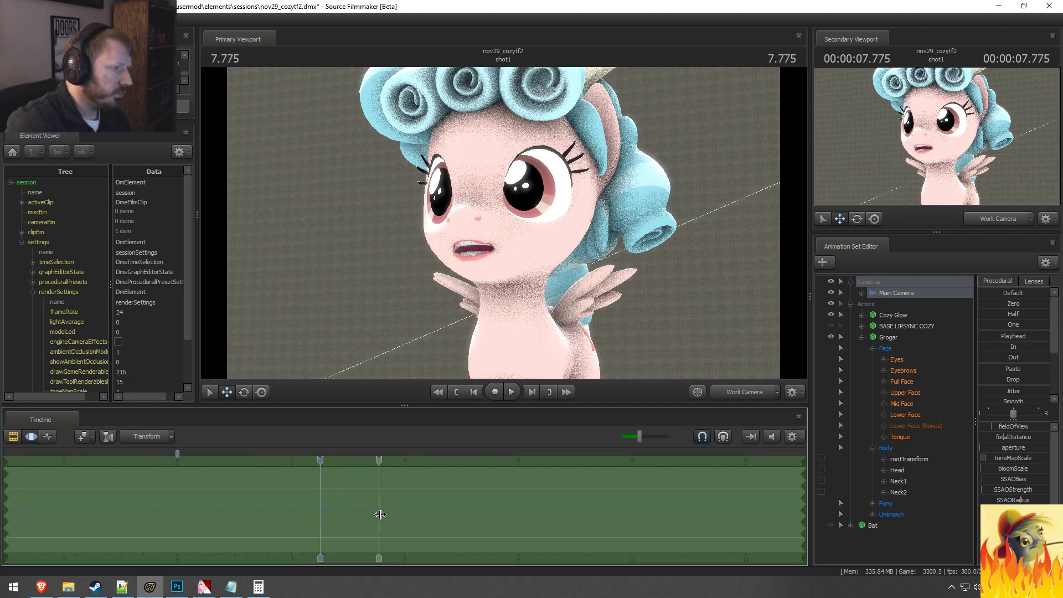
{"action": "left_click", "coordinate": [387, 519]}
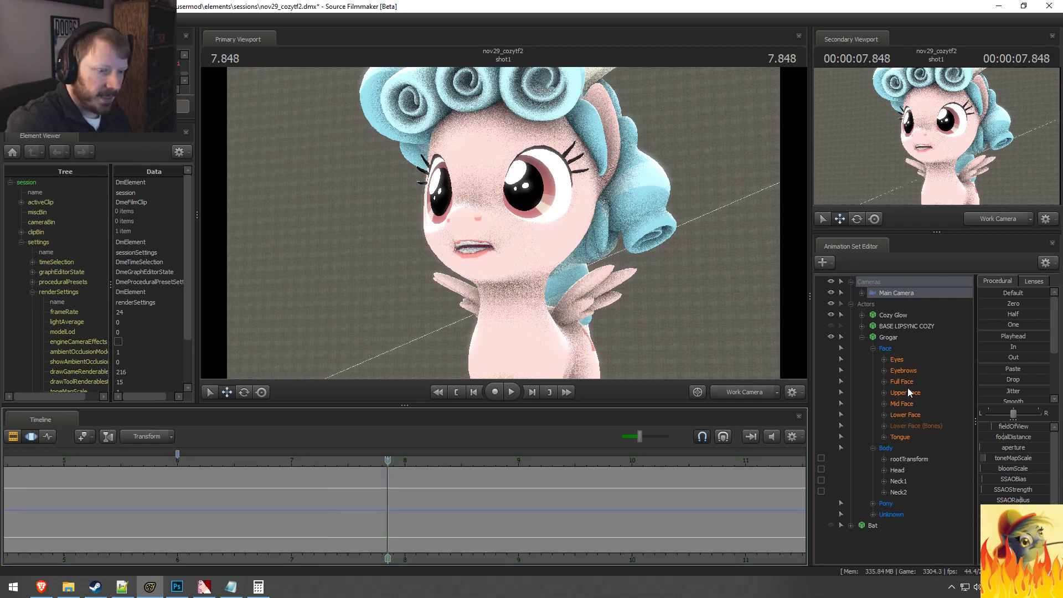
Step: Collapse Grogar's controls and expand Cozy Glow's Face and Lower Face controls in the Animation Set Editor
{"action": "left_click", "coordinate": [897, 415]}
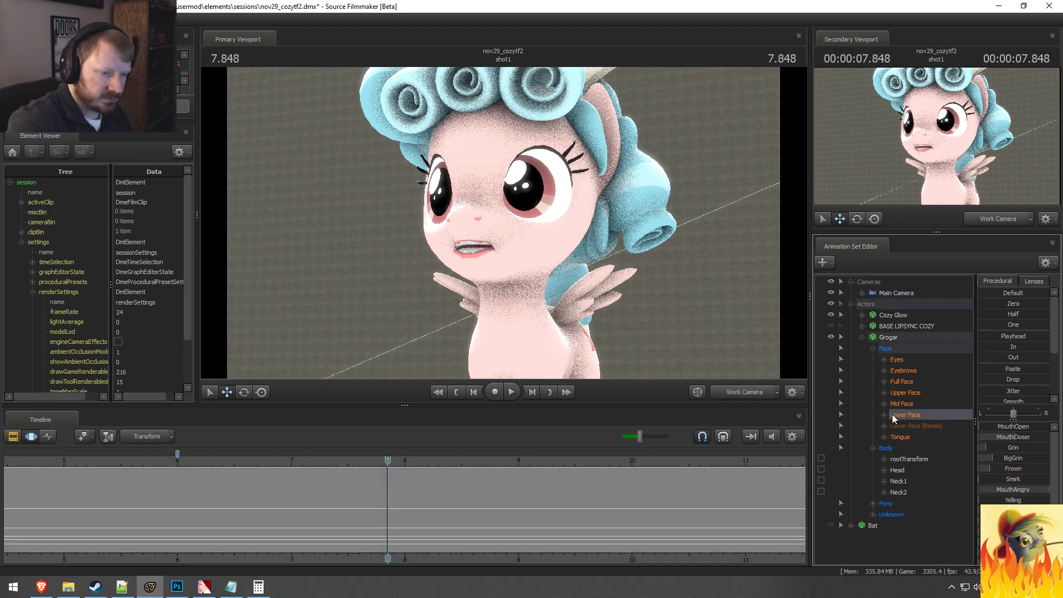
{"action": "left_click", "coordinate": [862, 336]}
{"action": "left_click", "coordinate": [862, 315]}
{"action": "left_click", "coordinate": [873, 326]}
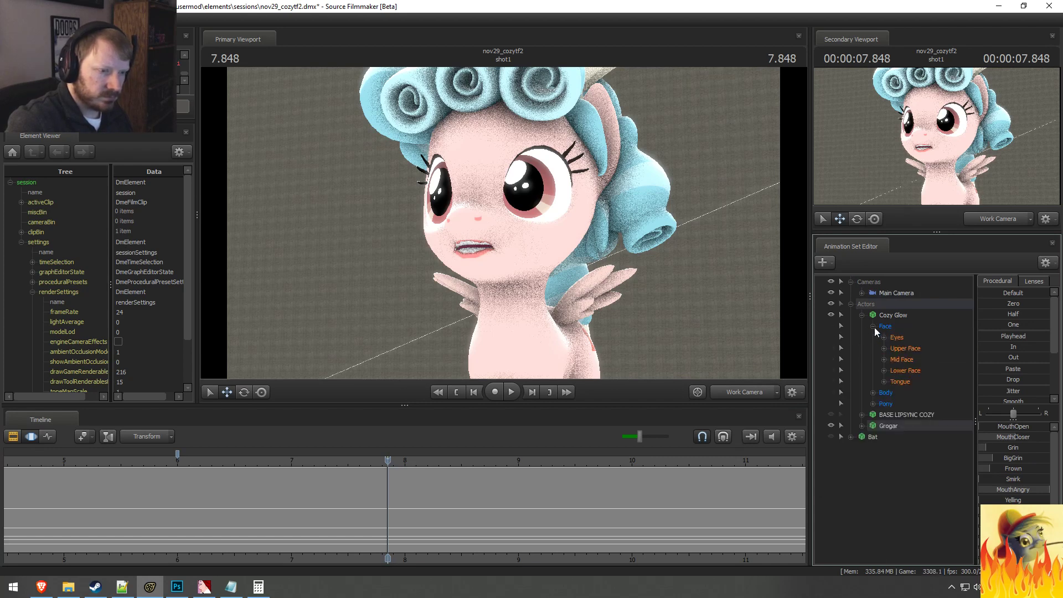
{"action": "left_click", "coordinate": [903, 370]}
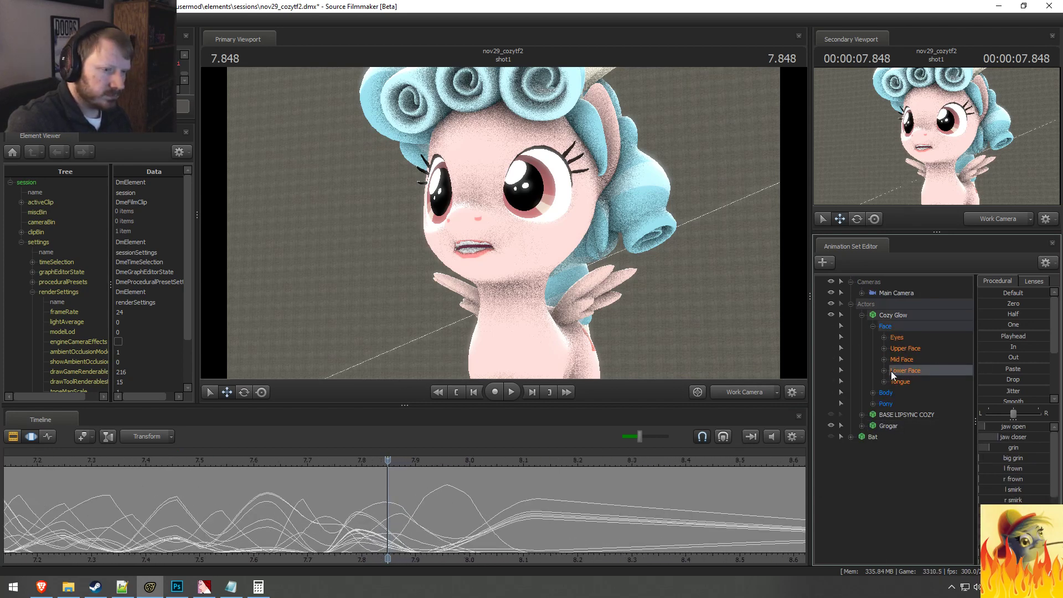
{"action": "left_click", "coordinate": [884, 370]}
Step: Apply a slight Round preset to Cozy Glow's jaw open and jaw closer over about 7.77 to 7.86 seconds
{"action": "left_click_drag", "start_coordinate": [909, 383], "coordinate": [908, 392]}
{"action": "scroll", "coordinate": [306, 523], "scroll_direction": "down", "scroll_amount": 2}
{"action": "key", "text": "shift"}
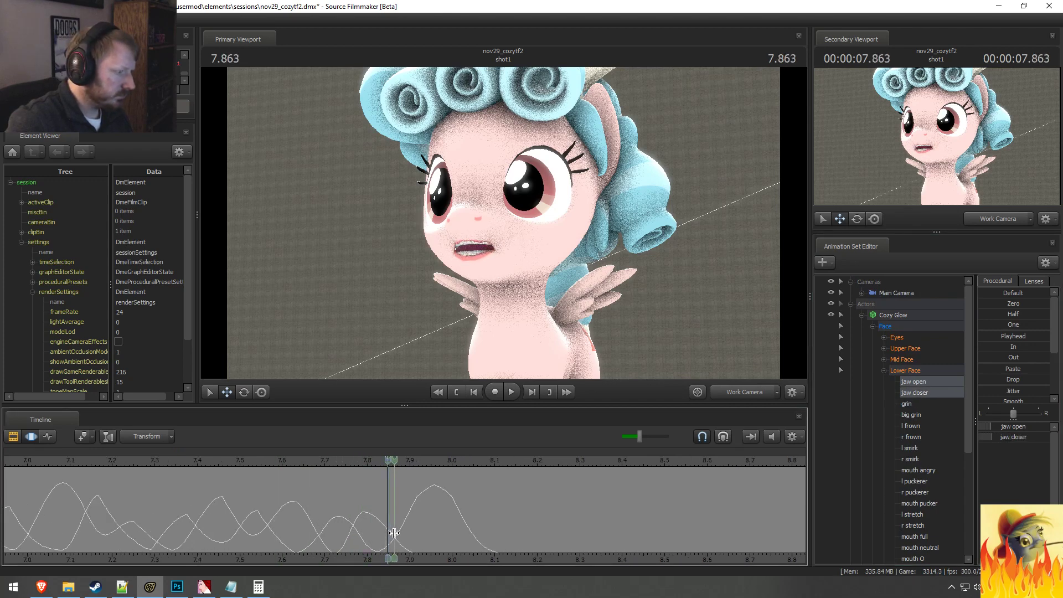
{"action": "left_click_drag", "start_coordinate": [394, 534], "coordinate": [353, 534], "text": "shift"}
{"action": "scroll", "coordinate": [361, 535], "scroll_direction": "up", "scroll_amount": 3, "text": "shift"}
{"action": "scroll", "coordinate": [517, 527], "scroll_direction": "down", "scroll_amount": 2, "text": "shift"}
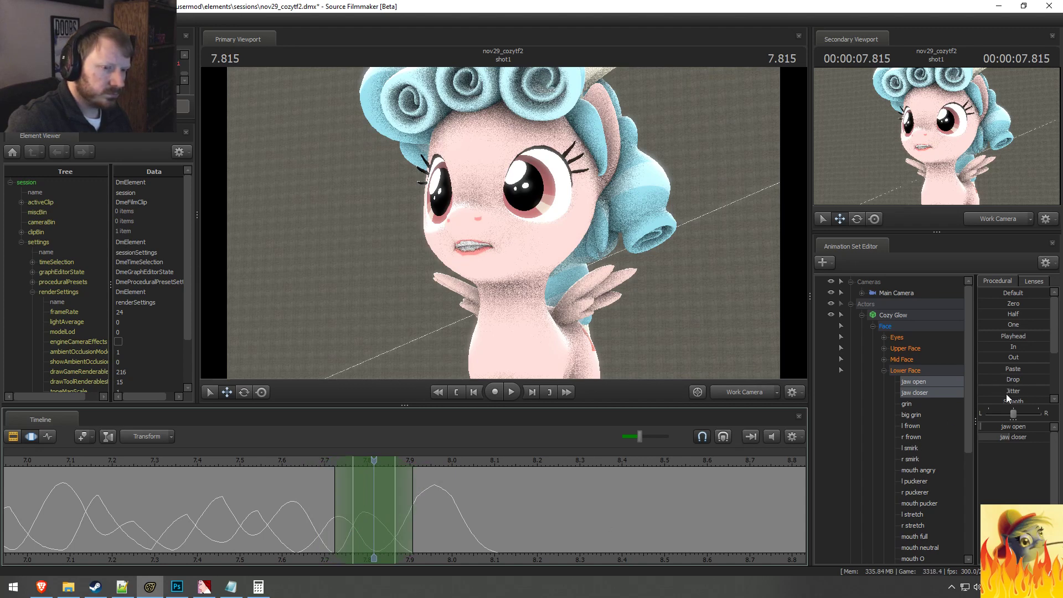
{"action": "scroll", "coordinate": [1006, 395], "scroll_direction": "down", "scroll_amount": 3}
{"action": "left_click_drag", "start_coordinate": [996, 397], "coordinate": [999, 397]}
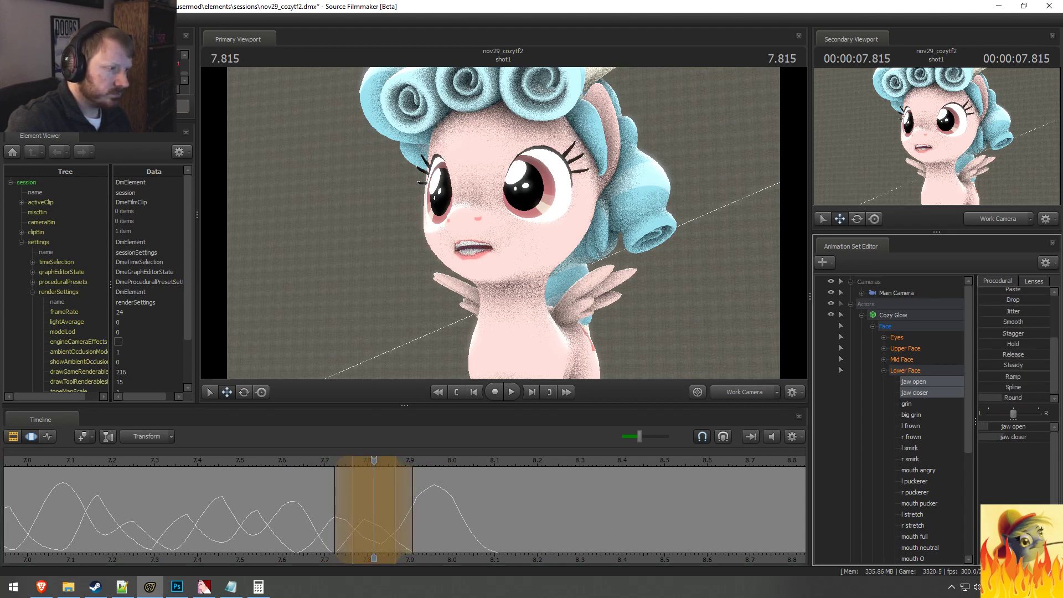
Step: Widen the time selection's falloff to about 7.68 to 7.95 seconds and replay the adjusted jaw motion
{"action": "left_click_drag", "start_coordinate": [270, 475], "coordinate": [242, 473]}
{"action": "scroll", "coordinate": [251, 473], "scroll_direction": "up", "scroll_amount": 1, "text": "shift"}
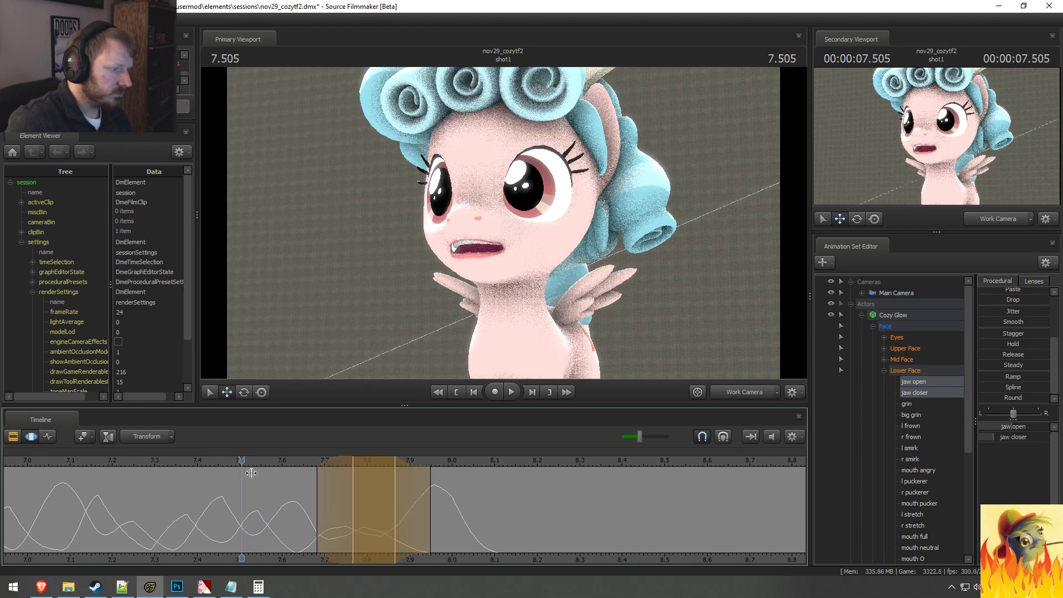
{"action": "key", "text": "space"}
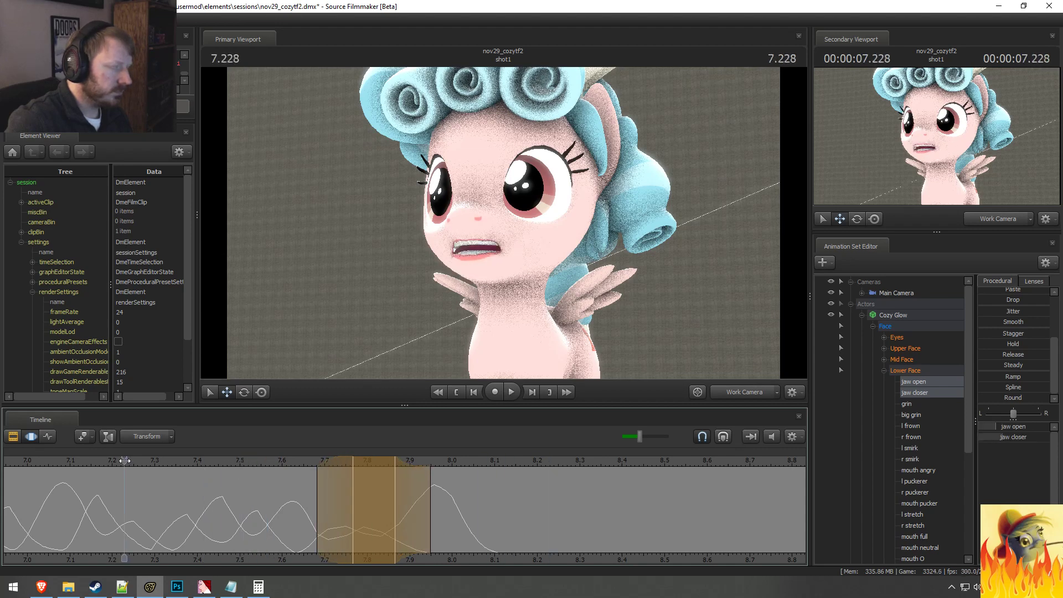
{"action": "left_click", "coordinate": [236, 503]}
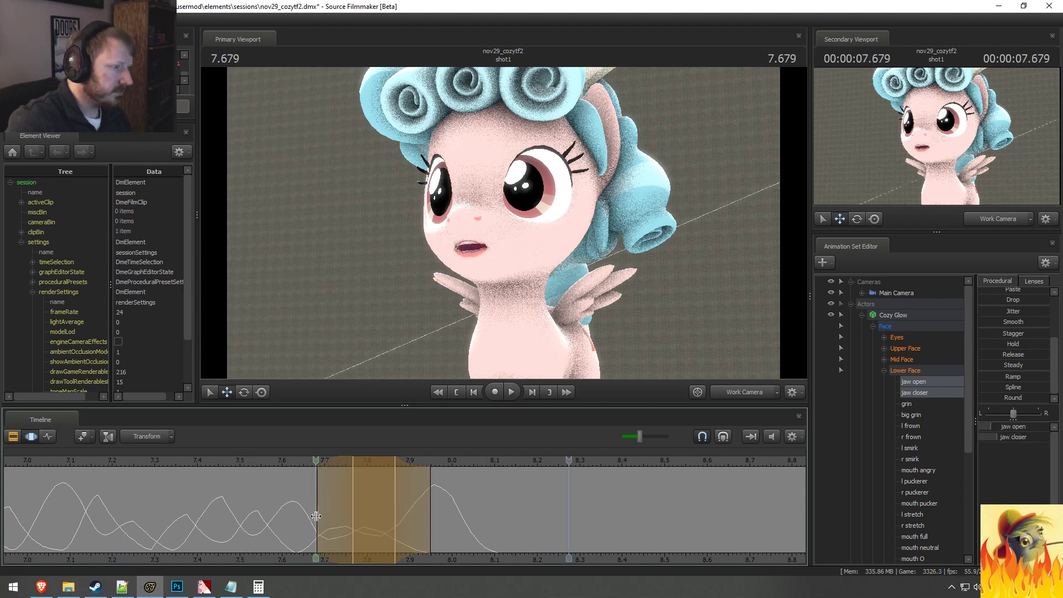
Step: Increase Cozy Glow's jaw open in a soft time selection centred at about 7.73 seconds, and check the mouth up to 7.79 seconds
{"action": "left_click_drag", "start_coordinate": [316, 516], "coordinate": [338, 533]}
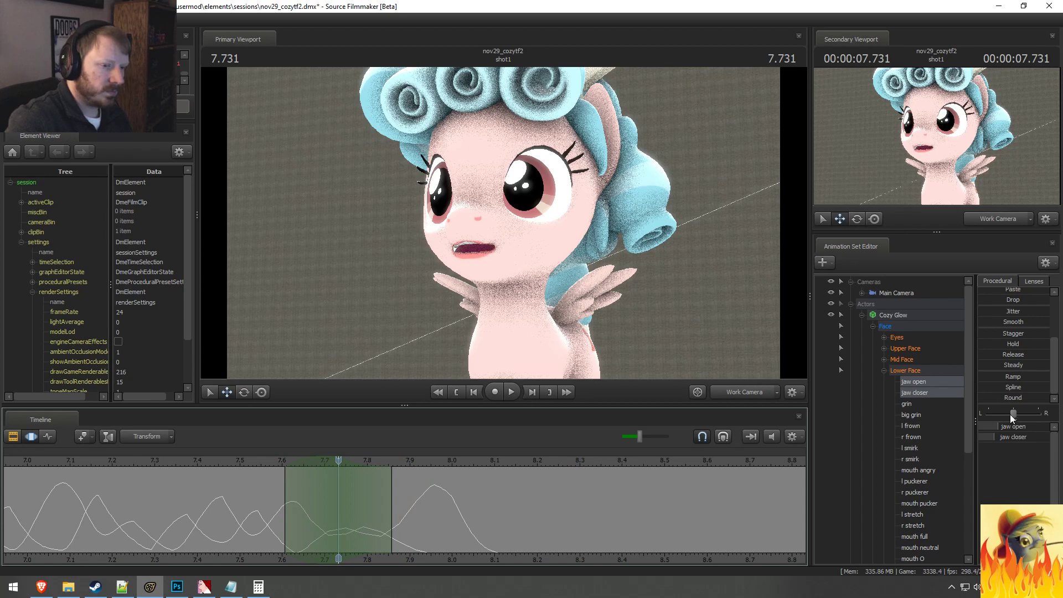
{"action": "left_click_drag", "start_coordinate": [1013, 426], "coordinate": [1027, 427]}
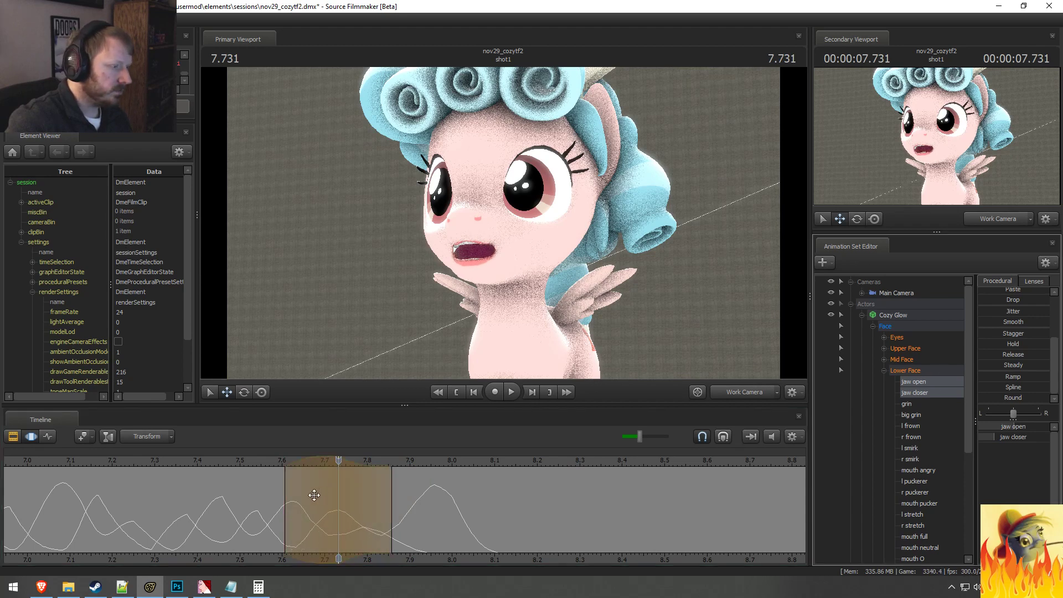
{"action": "left_click_drag", "start_coordinate": [310, 494], "coordinate": [363, 504]}
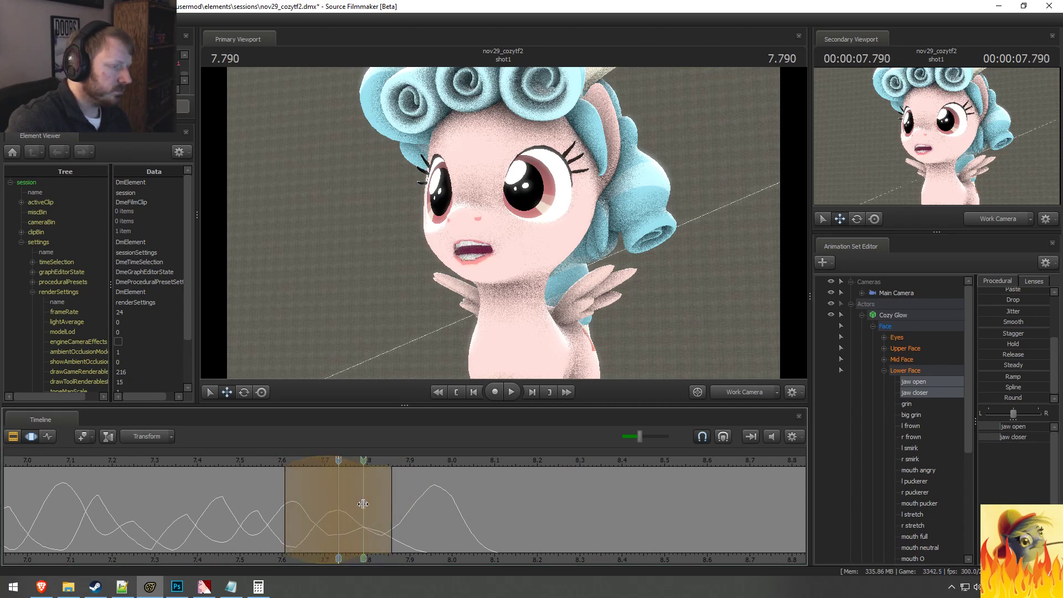
{"action": "left_click", "coordinate": [363, 504]}
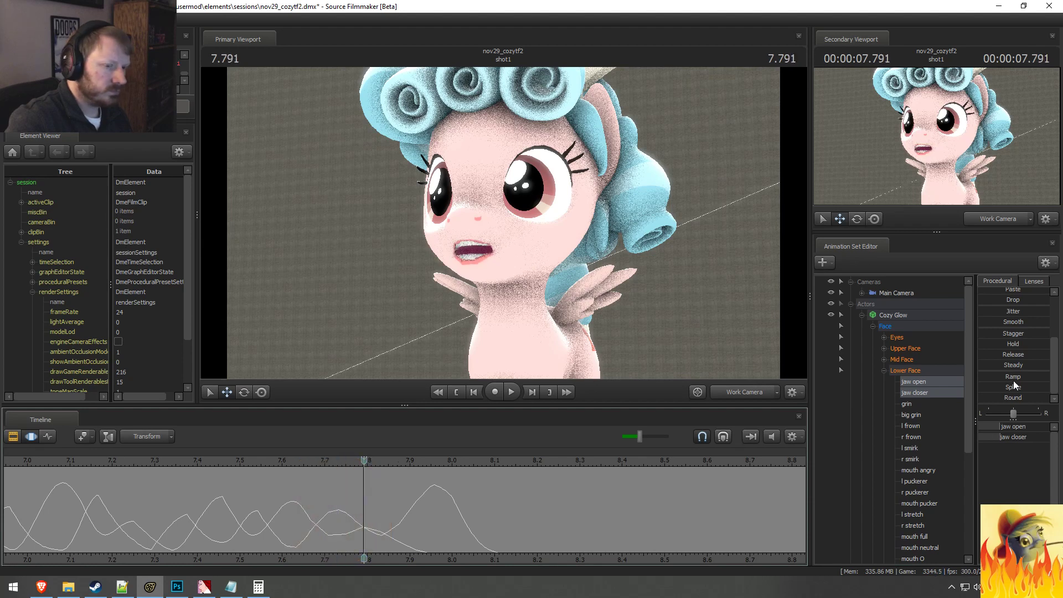
Step: Examine the curves of Cozy Glow's left and right puckerer, stretch and mouth angry controls around 7.75 to 7.81 seconds
{"action": "left_click", "coordinate": [919, 480]}
{"action": "left_click", "coordinate": [923, 490], "text": "ctrl"}
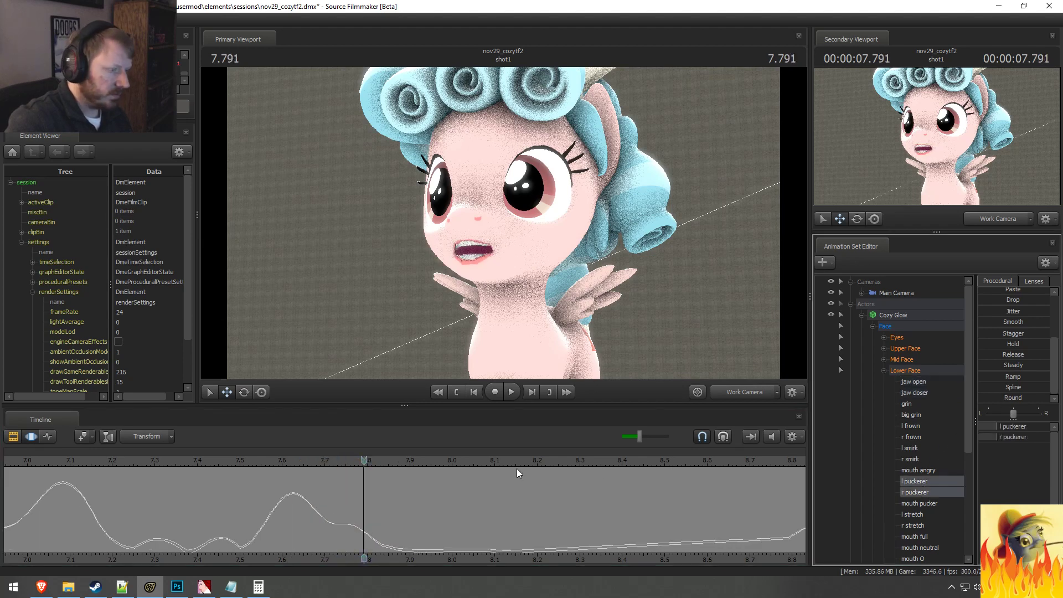
{"action": "left_click_drag", "start_coordinate": [282, 503], "coordinate": [375, 531]}
{"action": "left_click", "coordinate": [912, 515], "text": "ctrl"}
{"action": "left_click", "coordinate": [914, 525], "text": "ctrl"}
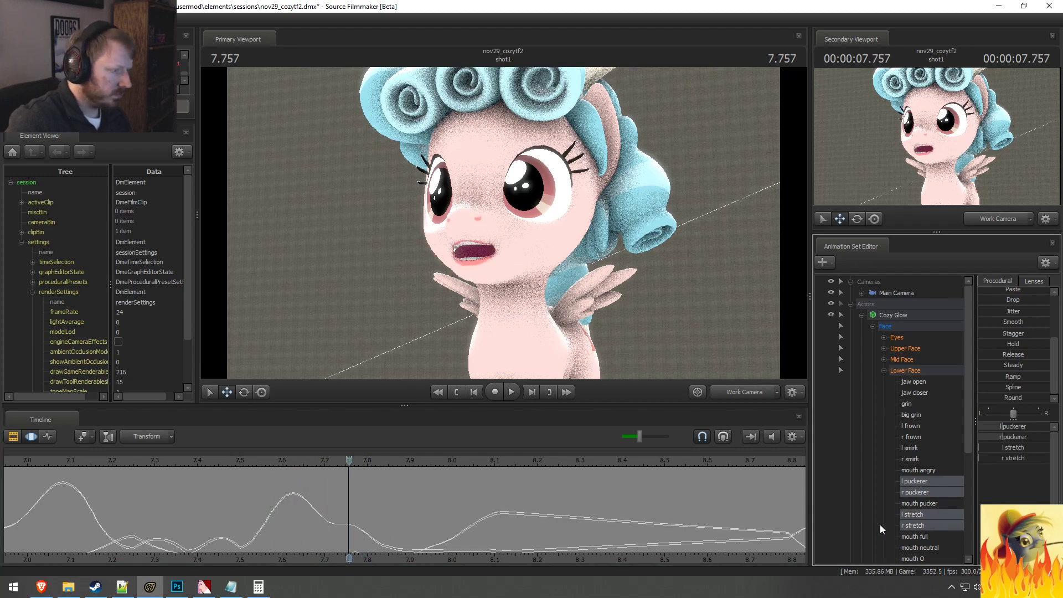
{"action": "left_click", "coordinate": [918, 492]}
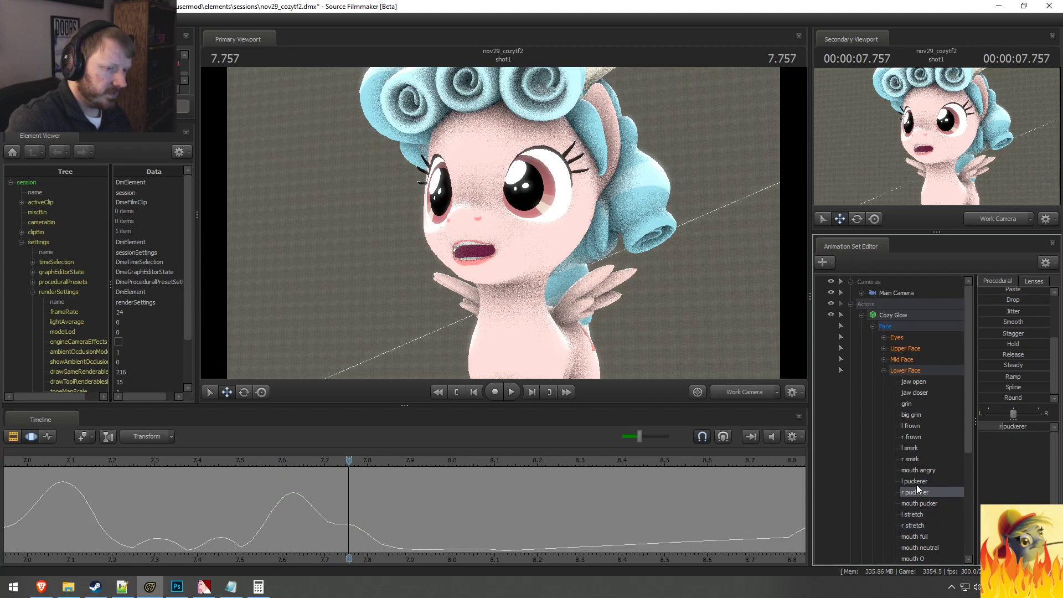
{"action": "left_click", "coordinate": [916, 481], "text": "ctrl"}
{"action": "left_click", "coordinate": [918, 470], "text": "ctrl"}
{"action": "left_click", "coordinate": [932, 473], "text": "ctrl"}
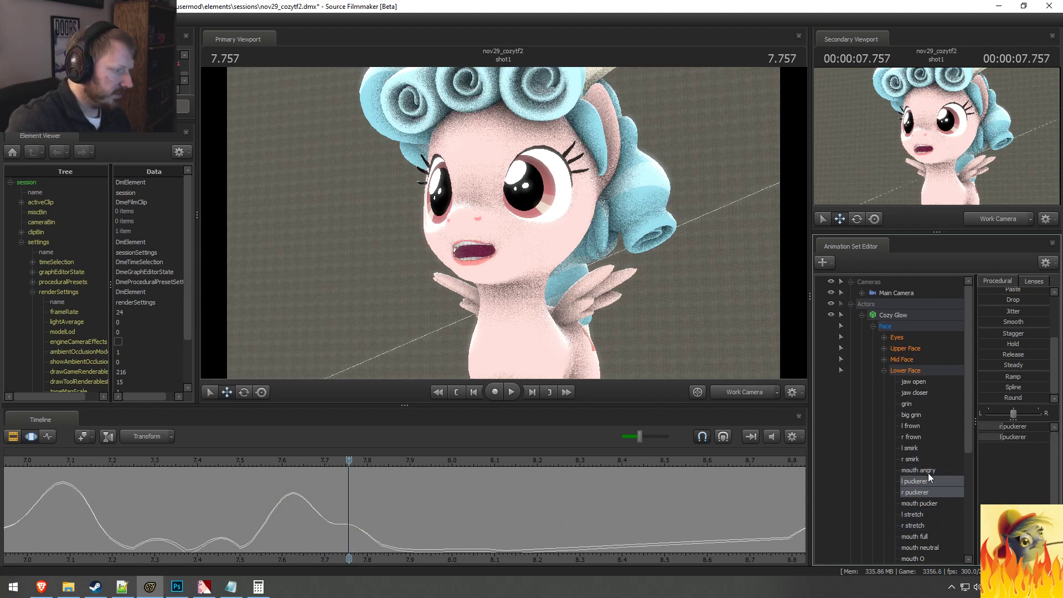
{"action": "left_click", "coordinate": [928, 473], "text": "ctrl"}
{"action": "left_click_drag", "start_coordinate": [241, 543], "coordinate": [373, 551]}
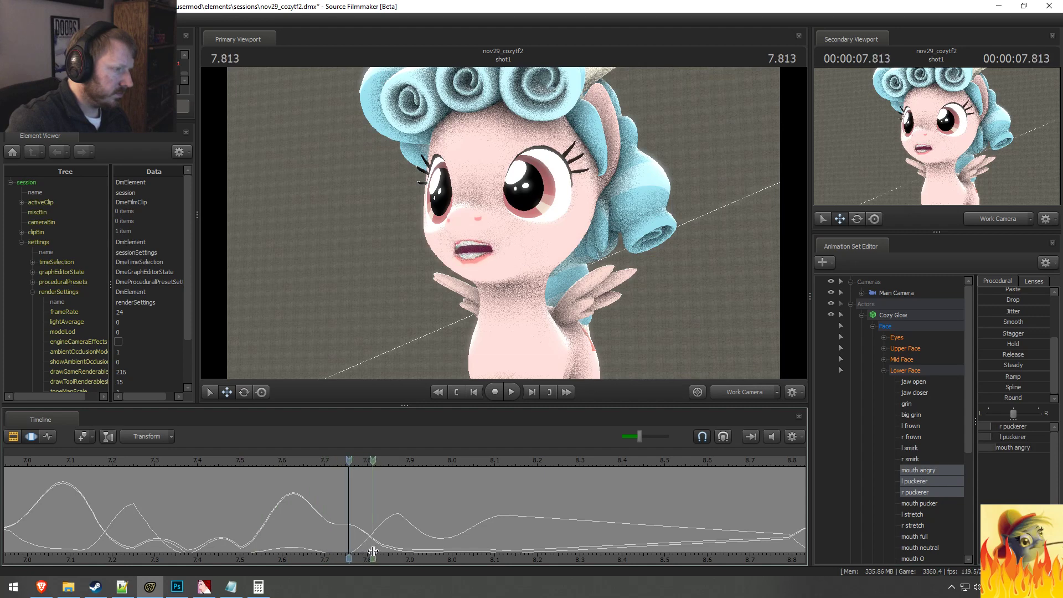
Step: Select mouth O together with the left and right puckerer, and place a soft time selection centred at about 7.70 seconds
{"action": "left_click", "coordinate": [920, 472], "text": "ctrl"}
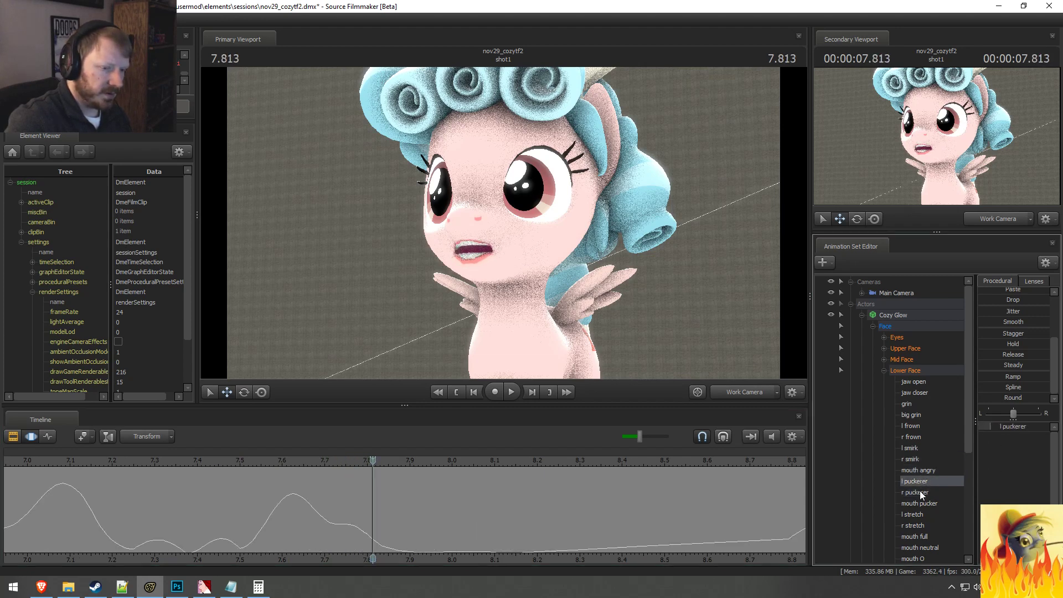
{"action": "scroll", "coordinate": [931, 524], "scroll_direction": "down", "scroll_amount": 2}
{"action": "left_click", "coordinate": [921, 494], "text": "ctrl"}
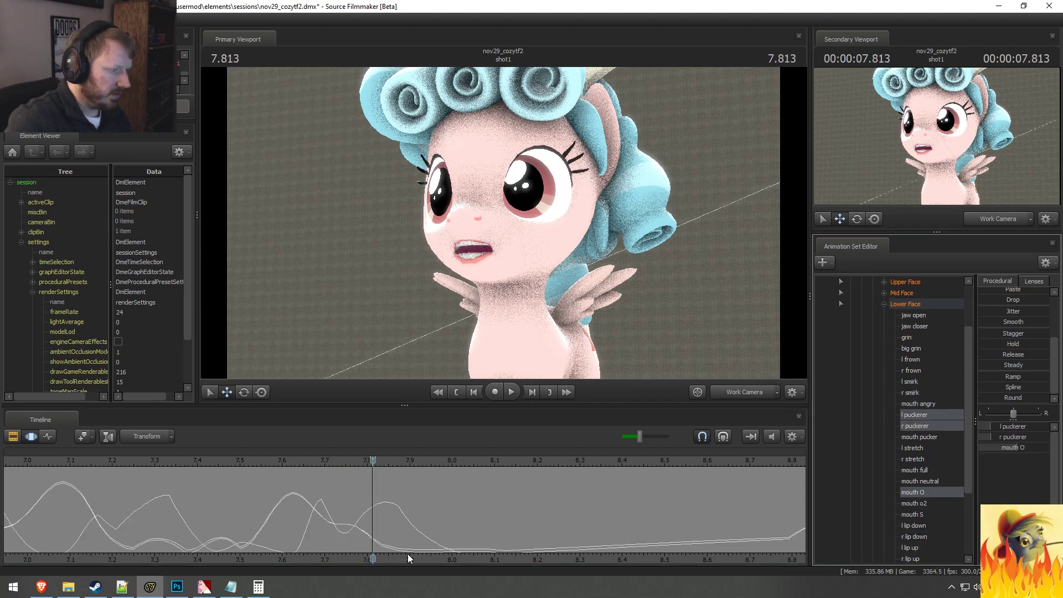
{"action": "left_click_drag", "start_coordinate": [333, 540], "coordinate": [315, 526]}
{"action": "scroll", "coordinate": [316, 526], "scroll_direction": "up", "scroll_amount": 2, "text": "shift"}
{"action": "scroll", "coordinate": [316, 526], "scroll_direction": "down", "scroll_amount": 2, "text": "shift"}
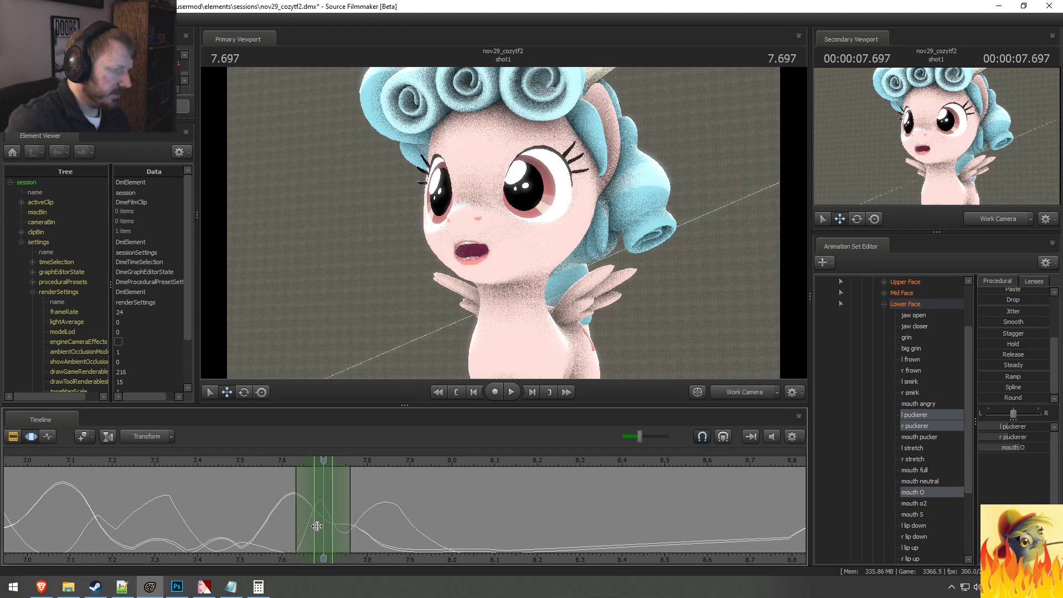
{"action": "scroll", "coordinate": [316, 526], "scroll_direction": "up", "scroll_amount": 1, "text": "shift"}
Step: Apply the Round preset to mouth O alone over about 7.61 to 7.79 seconds and replay the smoothed motion
{"action": "left_click", "coordinate": [933, 493]}
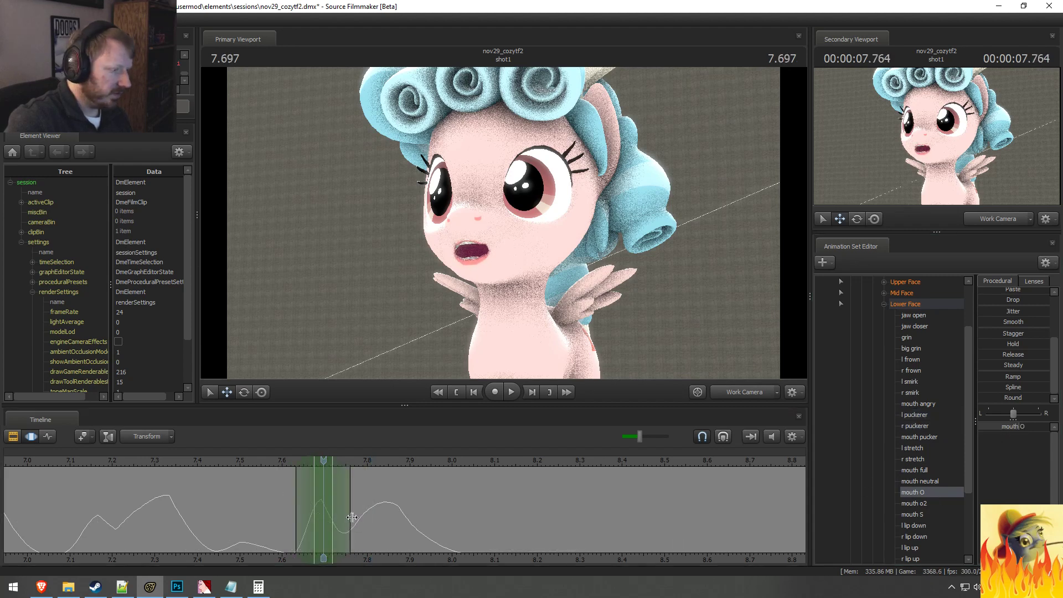
{"action": "scroll", "coordinate": [310, 518], "scroll_direction": "up", "scroll_amount": 2, "text": "shift"}
{"action": "scroll", "coordinate": [573, 500], "scroll_direction": "down", "scroll_amount": 1, "text": "shift"}
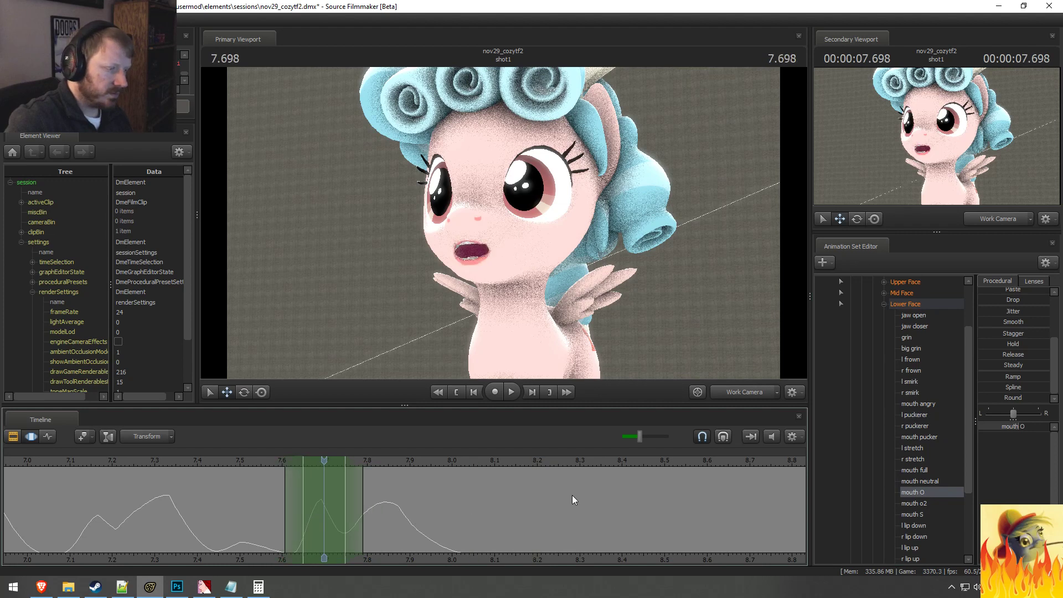
{"action": "left_click_drag", "start_coordinate": [1008, 399], "coordinate": [1017, 398]}
{"action": "left_click", "coordinate": [251, 468]}
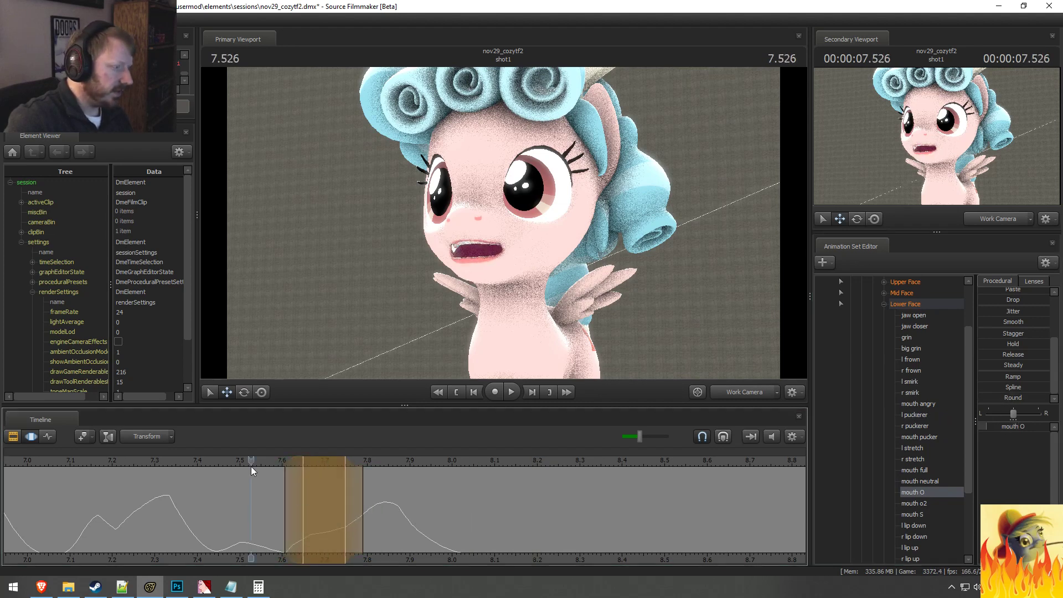
{"action": "key", "text": "space"}
{"action": "left_click", "coordinate": [209, 476]}
{"action": "key", "text": "space"}
Step: Increase Cozy Glow's grin at about 7.67 seconds with a falloff from about 7.58 to 7.79 seconds
{"action": "left_click_drag", "start_coordinate": [299, 506], "coordinate": [368, 524]}
{"action": "key", "text": "Escape"}
{"action": "left_click", "coordinate": [311, 515], "text": "shift"}
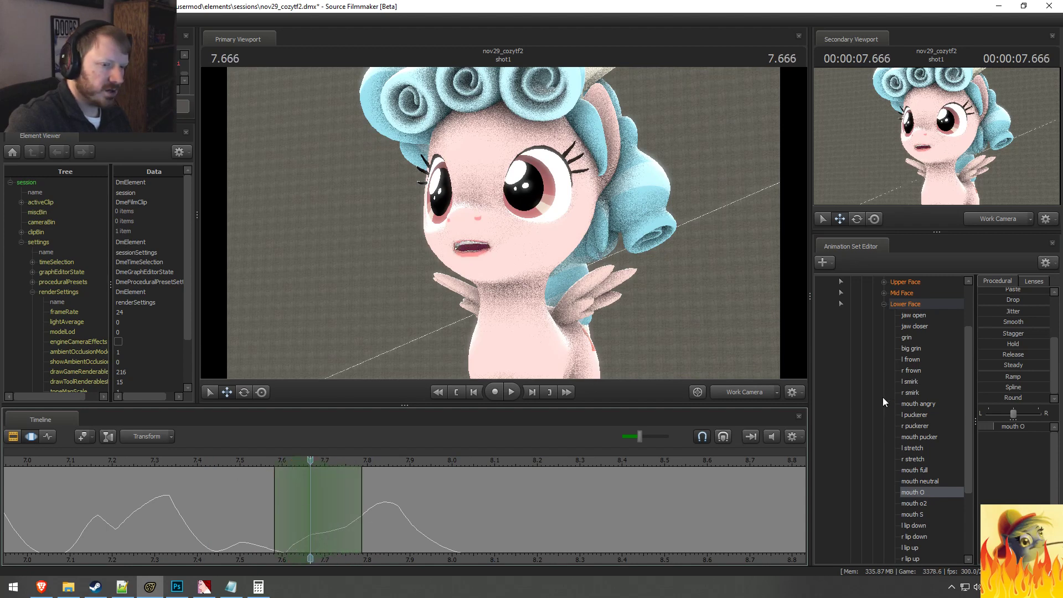
{"action": "left_click", "coordinate": [915, 304]}
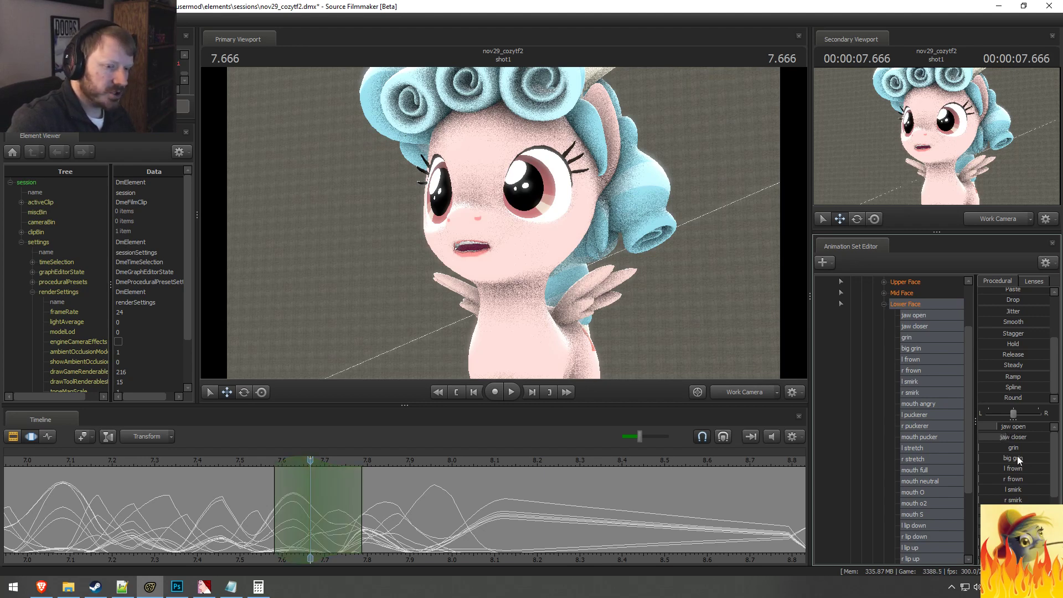
{"action": "left_click_drag", "start_coordinate": [1018, 460], "coordinate": [1034, 459]}
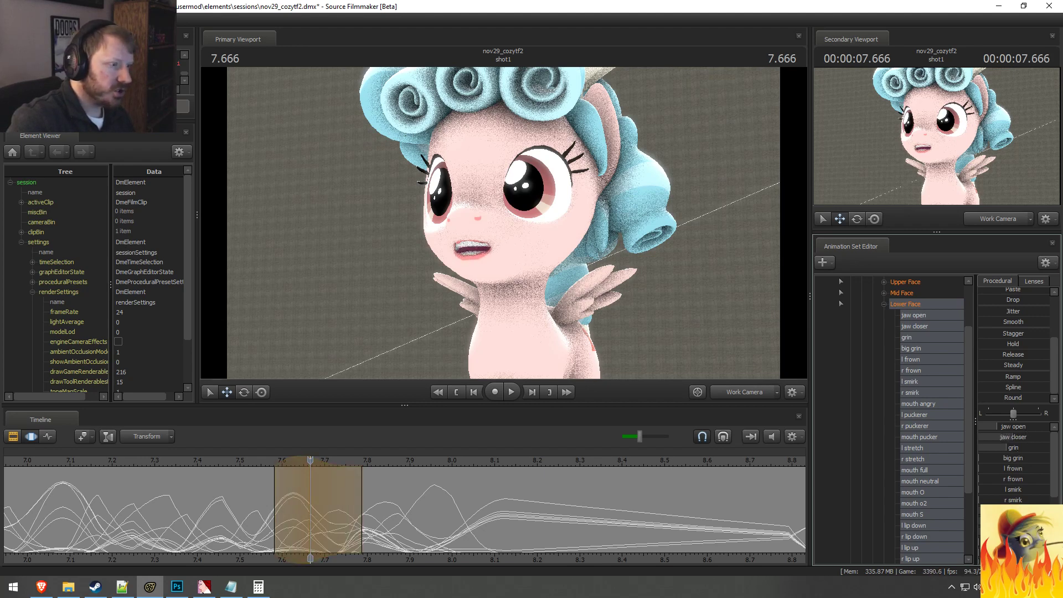
Step: Turn on frame snapping and centre the time selection at 7.79 seconds with a falloff from about 7.67 to 7.92 seconds
{"action": "mouse_move", "coordinate": [342, 480]}
{"action": "middle_mouse_down"}
{"action": "mouse_move", "coordinate": [271, 485]}
{"action": "mouse_move", "coordinate": [362, 497]}
{"action": "middle_mouse_up"}
{"action": "left_click_drag", "start_coordinate": [332, 497], "coordinate": [363, 498], "text": "ctrl"}
{"action": "key", "text": "shift"}
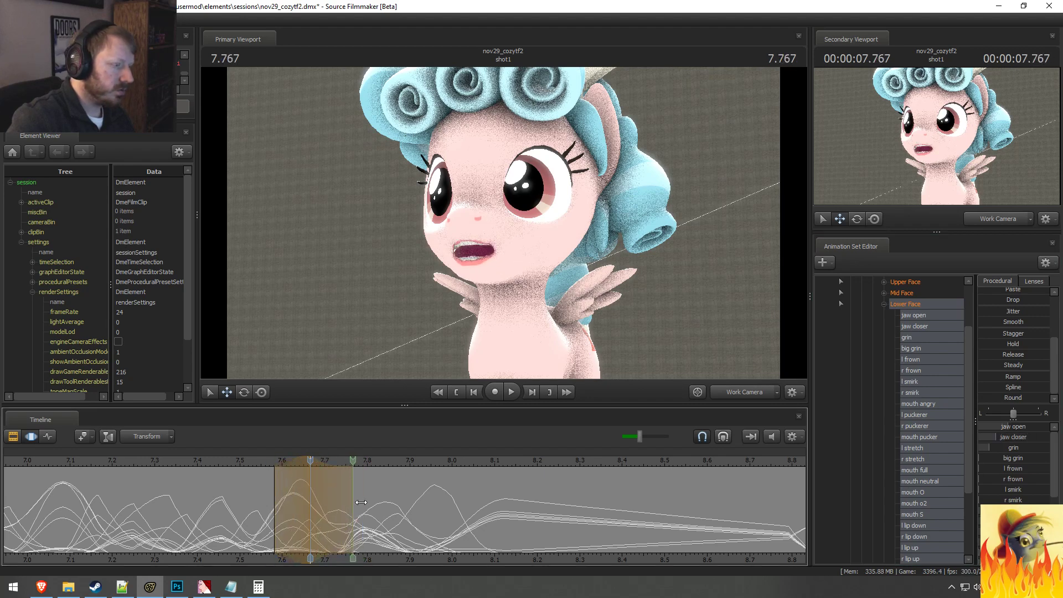
{"action": "left_click", "coordinate": [723, 438]}
{"action": "left_click_drag", "start_coordinate": [359, 508], "coordinate": [367, 511]}
{"action": "mouse_move", "coordinate": [275, 507]}
{"action": "left_mouse_down"}
{"action": "mouse_move", "coordinate": [260, 506]}
{"action": "mouse_move", "coordinate": [275, 507]}
{"action": "left_mouse_up"}
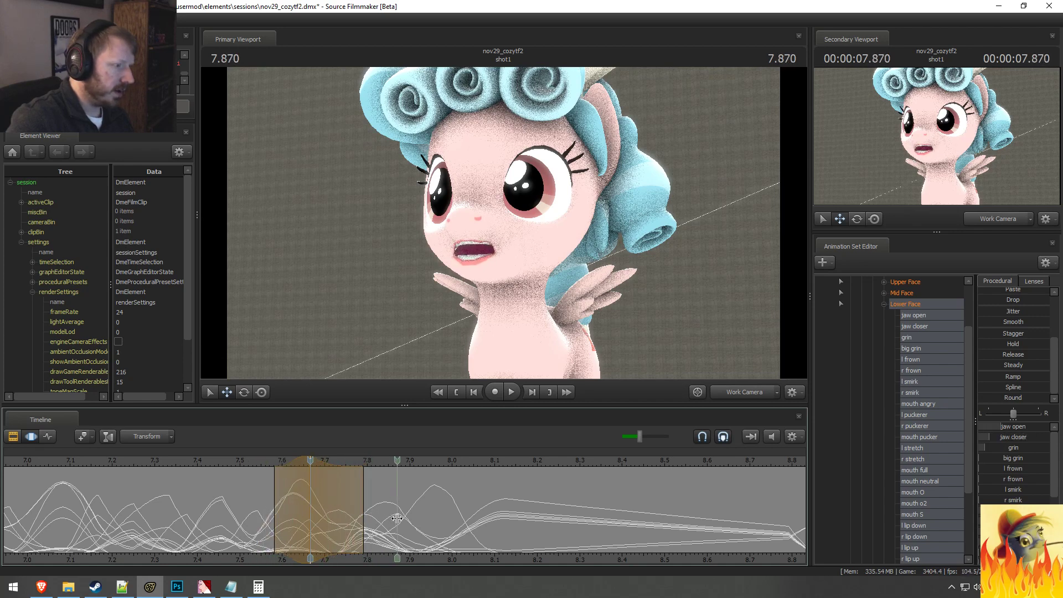
{"action": "left_click", "coordinate": [371, 518]}
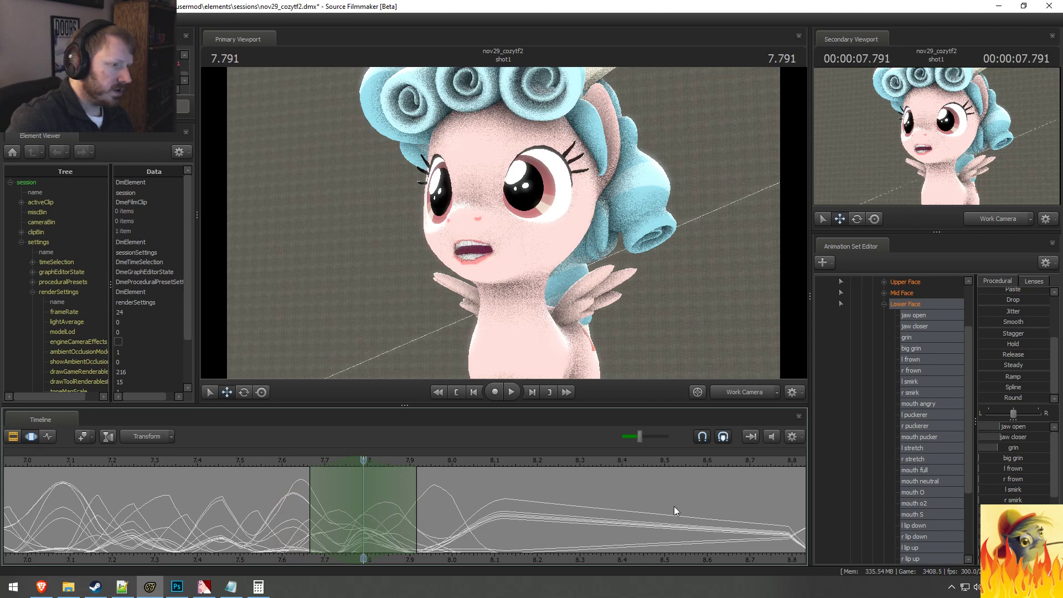
Step: Try raising jaw closer around 7.79 seconds, check it with the camera moved towards the mouth, and undo the change
{"action": "left_click_drag", "start_coordinate": [1011, 439], "coordinate": [1023, 439]}
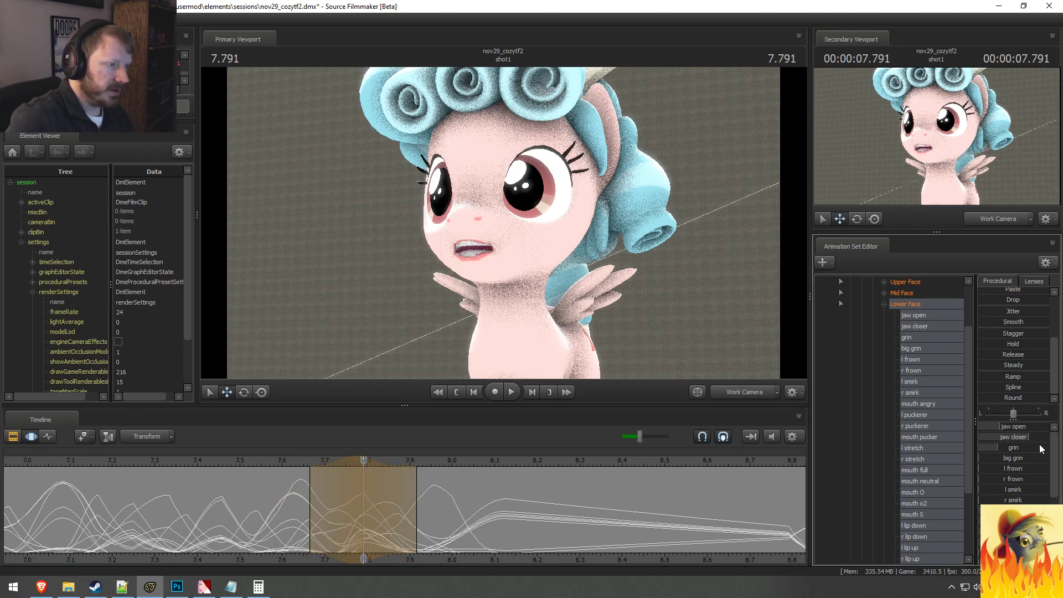
{"action": "scroll", "coordinate": [1009, 454], "scroll_direction": "down", "scroll_amount": 3}
{"action": "scroll", "coordinate": [1008, 459], "scroll_direction": "down", "scroll_amount": 1}
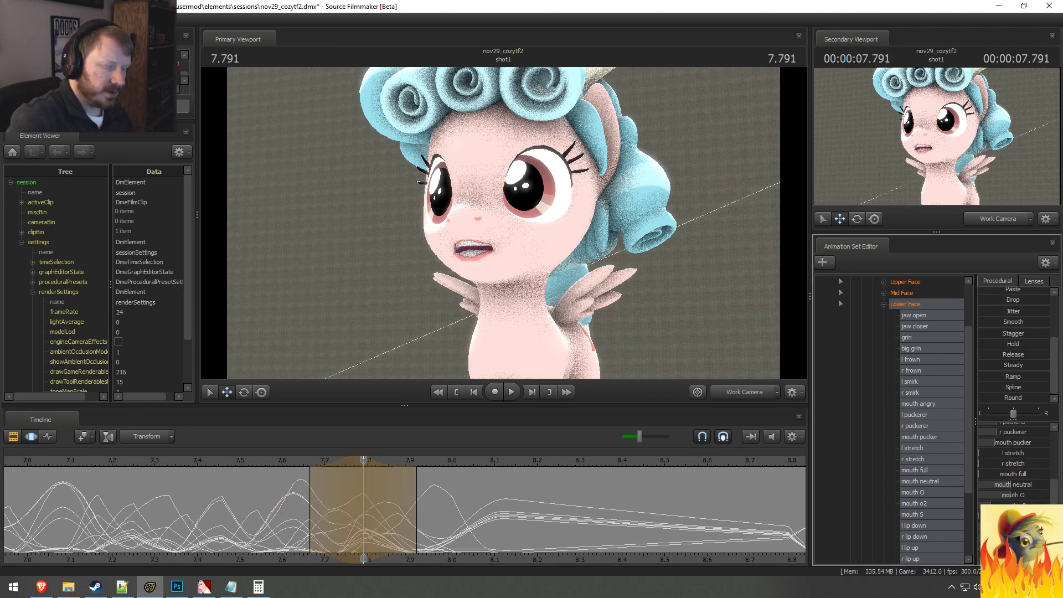
{"action": "left_click_drag", "start_coordinate": [553, 238], "coordinate": [504, 223]}
{"action": "key", "text": "a"}
{"action": "key", "text": "w"}
{"action": "key", "text": "d"}
{"action": "key", "text": "ctrl+z"}
Step: Frame the mouth in close-up, try lowering mouth O around 7.79 seconds, and undo the change
{"action": "key", "text": "a"}
{"action": "left_click_drag", "start_coordinate": [403, 294], "coordinate": [503, 223]}
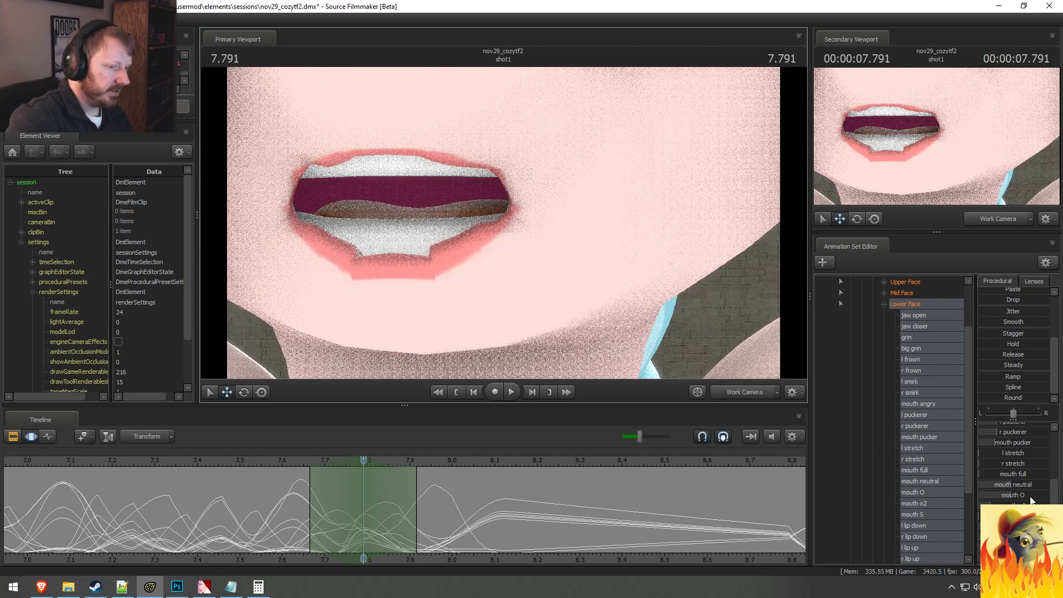
{"action": "left_click_drag", "start_coordinate": [1030, 497], "coordinate": [985, 507]}
{"action": "key", "text": "ctrl+z"}
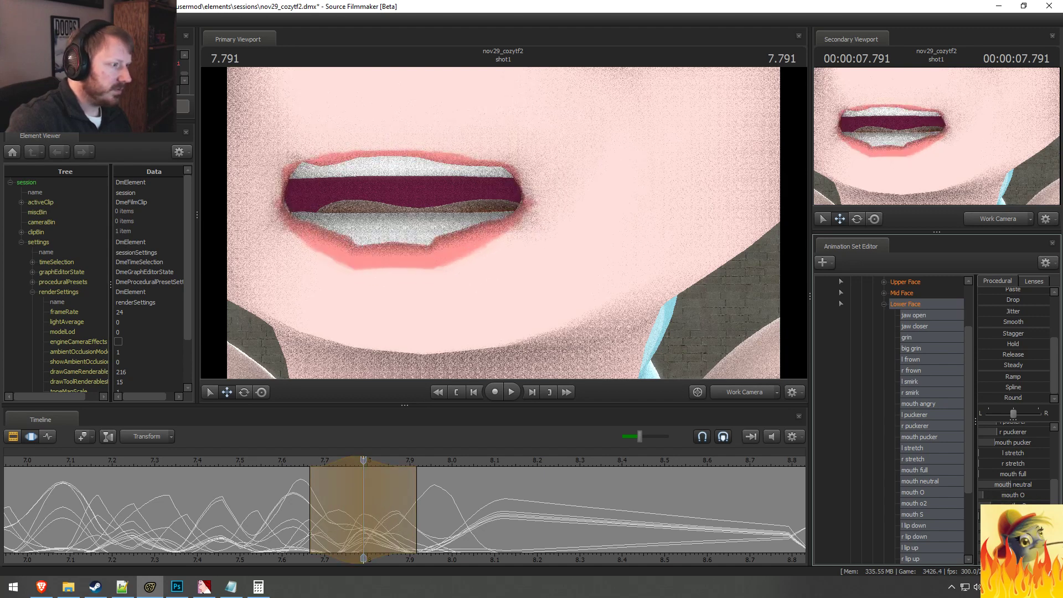
{"action": "key", "text": "ctrl+z"}
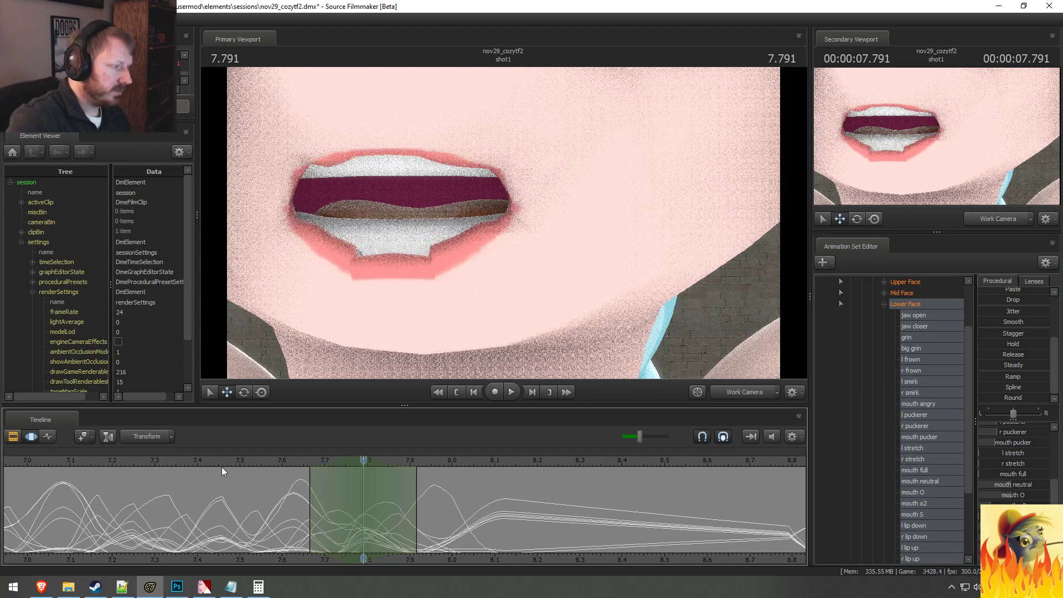
Step: Pull the work camera back to show Cozy Glow's head and body, and replay the lip-sync from about 7.3 seconds
{"action": "key", "text": "space"}
{"action": "key", "text": "space"}
{"action": "key", "text": "s"}
{"action": "left_click_drag", "start_coordinate": [504, 223], "coordinate": [460, 224]}
{"action": "key", "text": "w"}
{"action": "left_click", "coordinate": [160, 462]}
{"action": "key", "text": "space"}
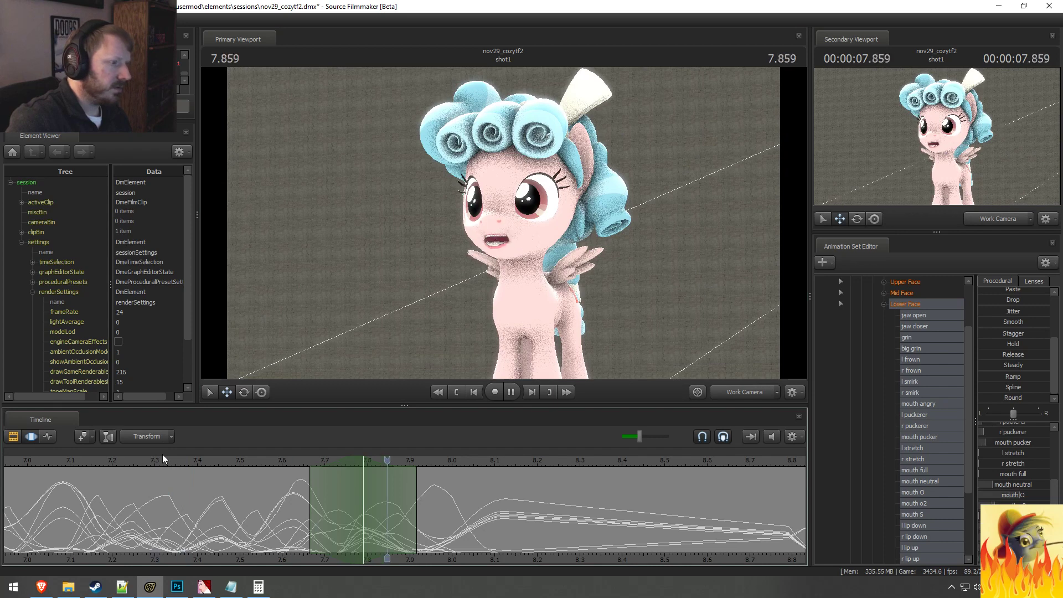
{"action": "key", "text": "space"}
Step: Increase the left and right puckerer at 7.83 seconds with a falloff from about 7.71 to 7.96 seconds, and replay the line
{"action": "key", "text": "shift"}
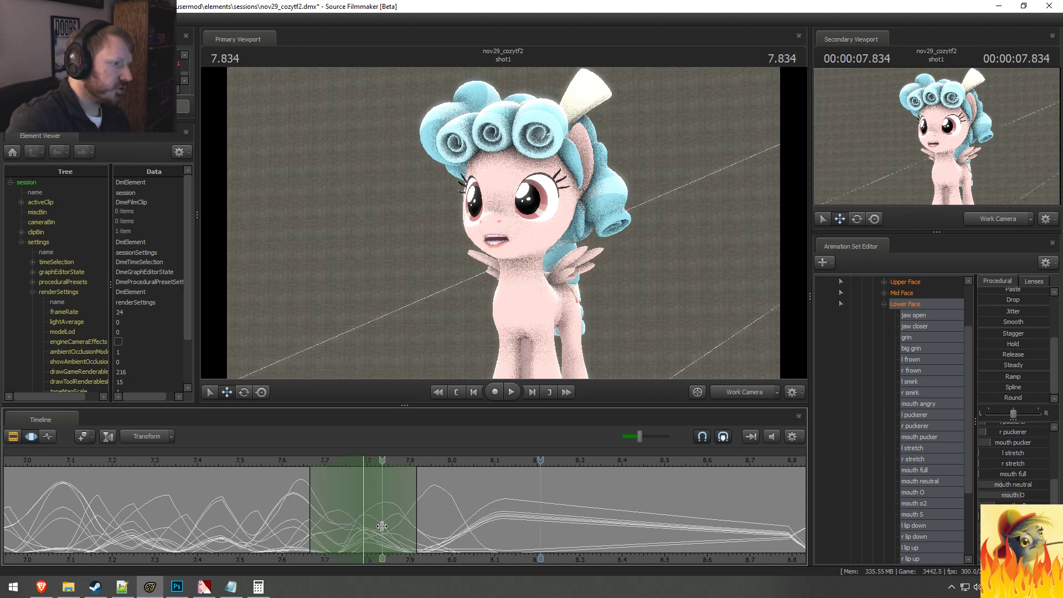
{"action": "left_click", "coordinate": [382, 526]}
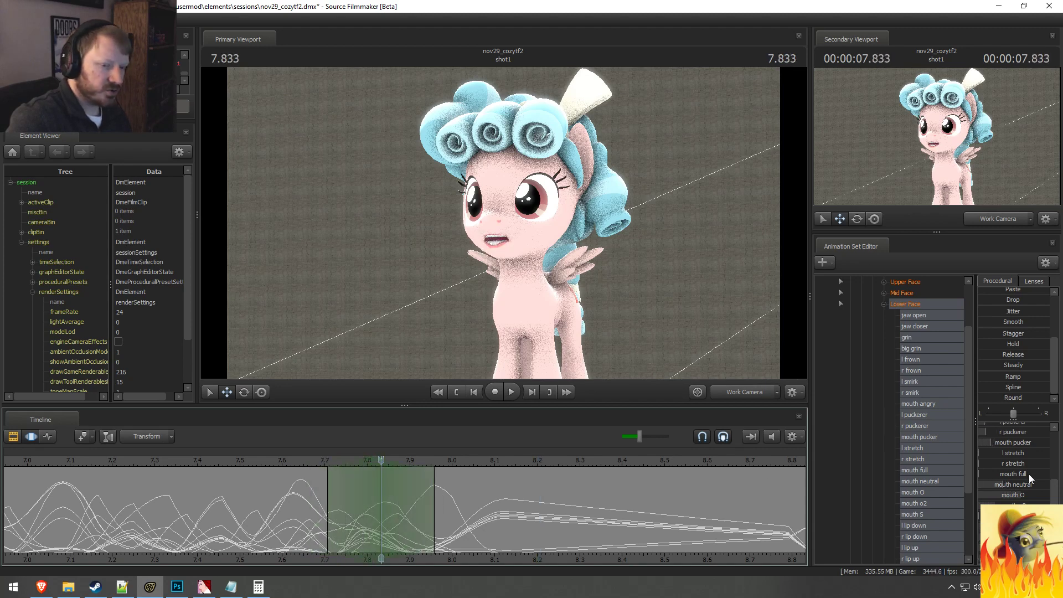
{"action": "scroll", "coordinate": [1025, 479], "scroll_direction": "up", "scroll_amount": 2}
{"action": "left_click_drag", "start_coordinate": [1012, 470], "coordinate": [1035, 480]}
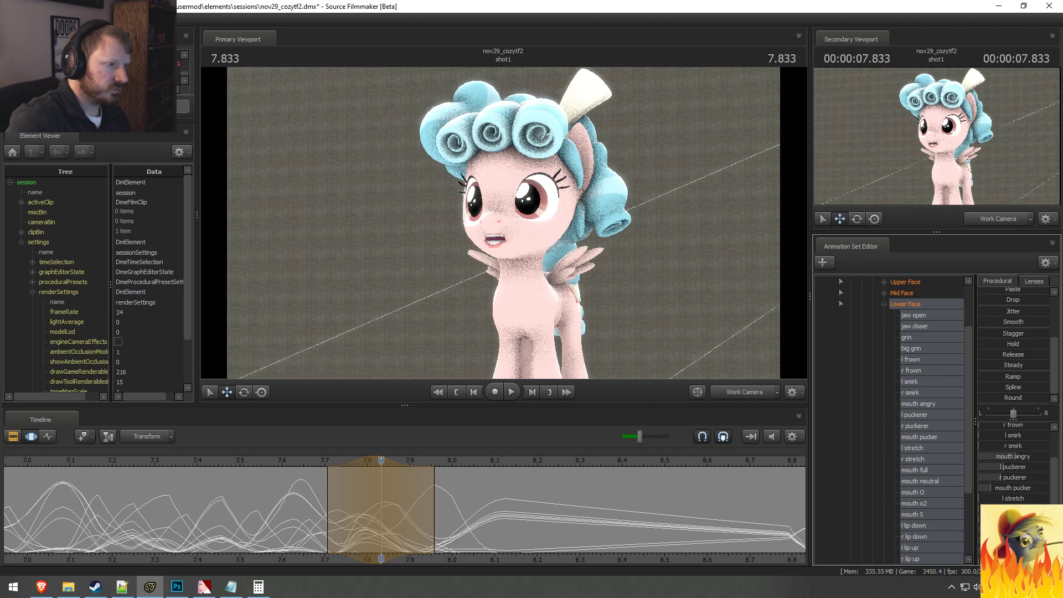
{"action": "left_click", "coordinate": [257, 465]}
{"action": "key", "text": "space"}
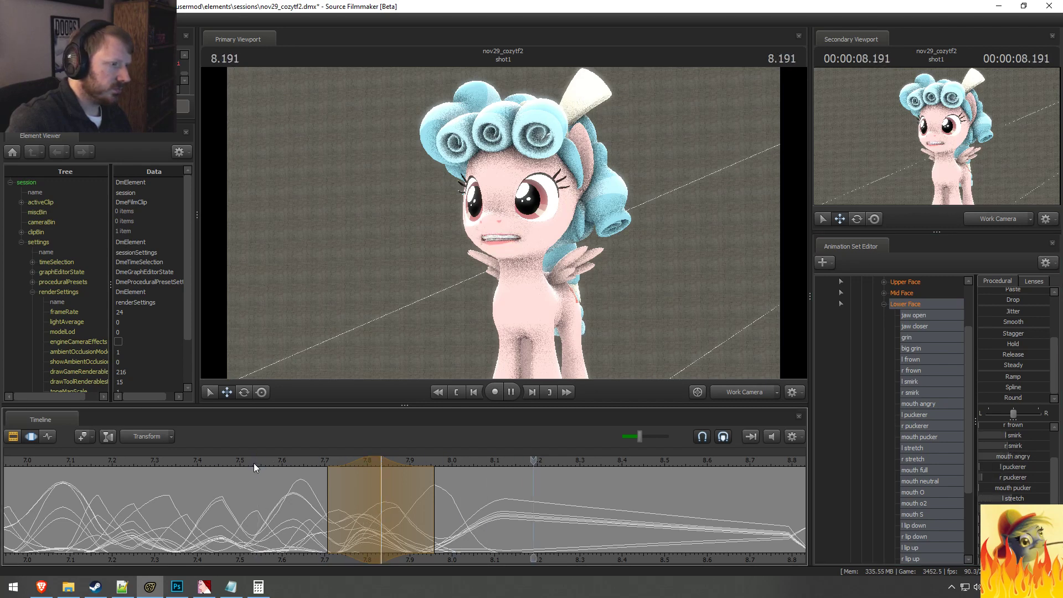
{"action": "key", "text": "space"}
Step: Lower jaw open in the soft time selection centred at 7.83 seconds and replay the lip-sync over a wider time range
{"action": "key", "text": "shift"}
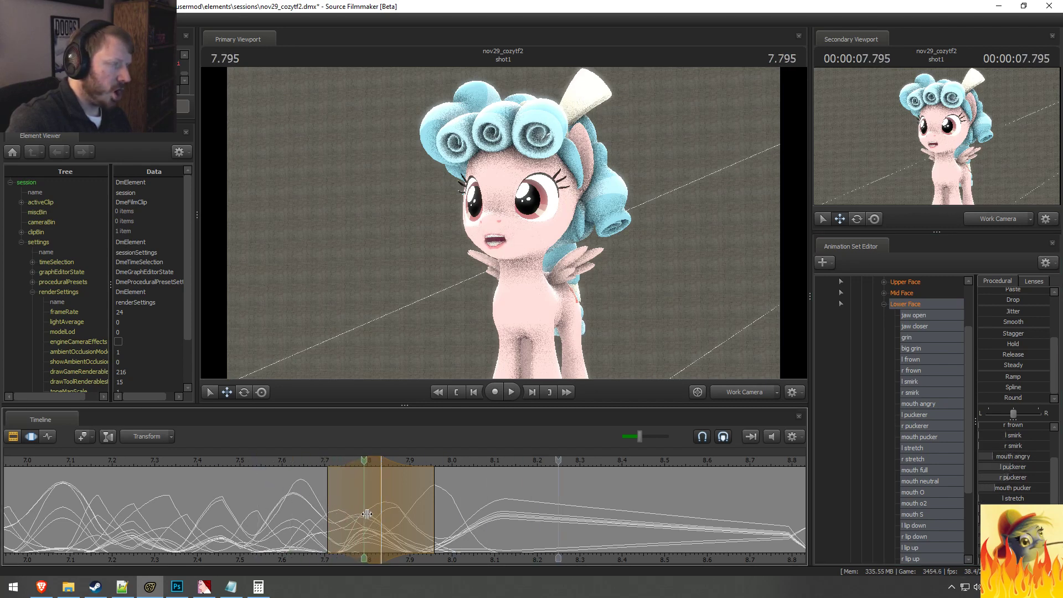
{"action": "left_click", "coordinate": [381, 513]}
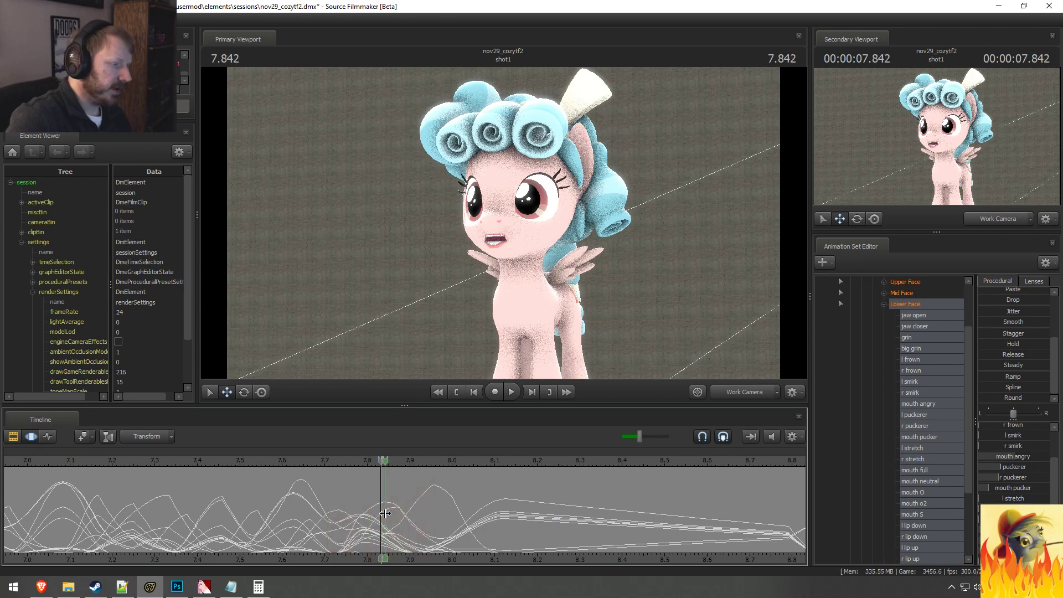
{"action": "scroll", "coordinate": [1013, 442], "scroll_direction": "up", "scroll_amount": 3}
{"action": "left_click_drag", "start_coordinate": [1013, 427], "coordinate": [1015, 427]}
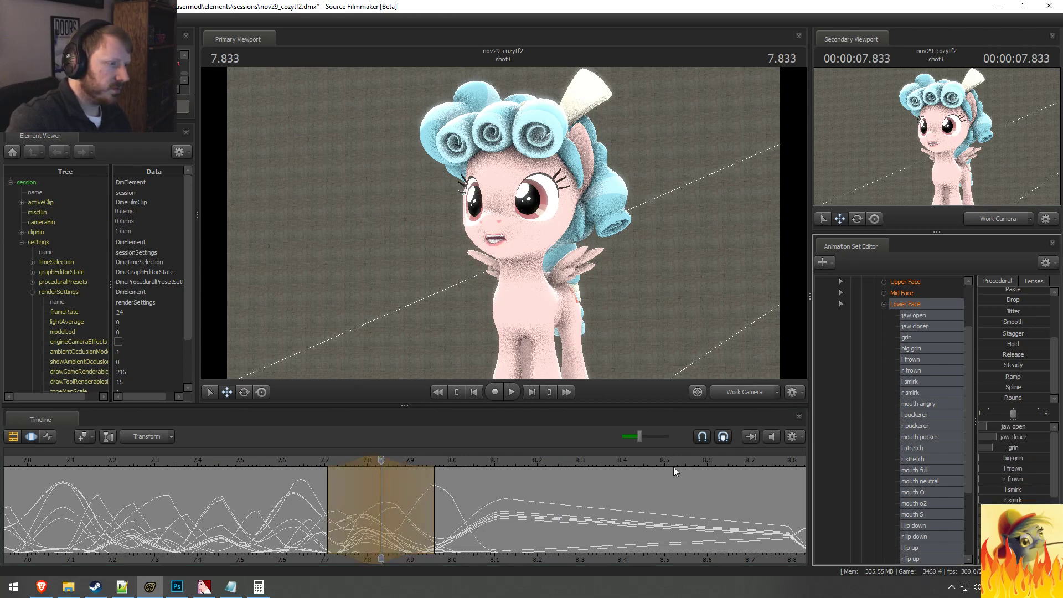
{"action": "key", "text": "space"}
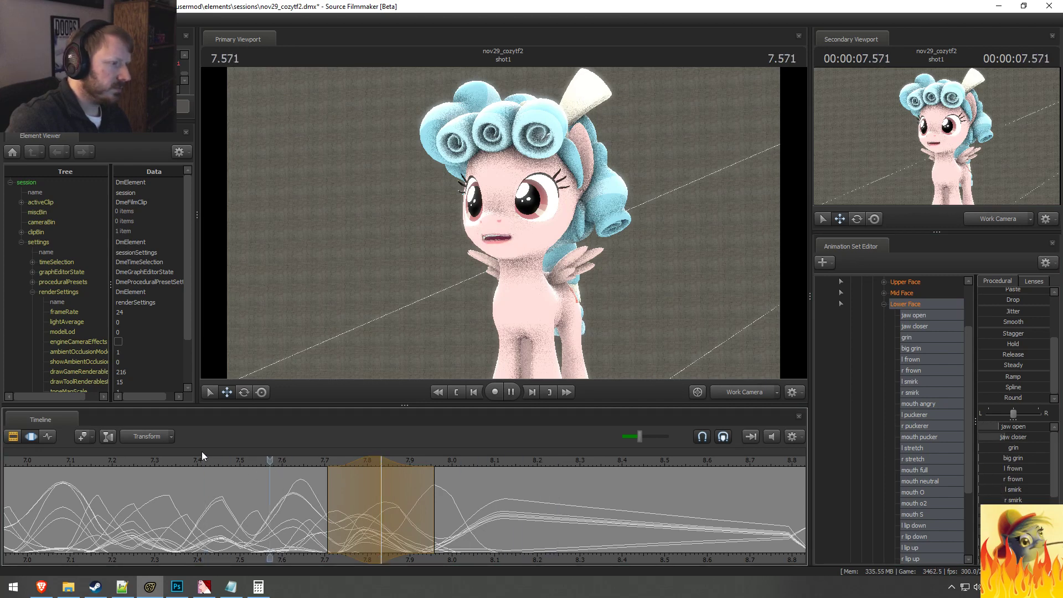
{"action": "scroll", "coordinate": [201, 451], "scroll_direction": "down", "scroll_amount": 2}
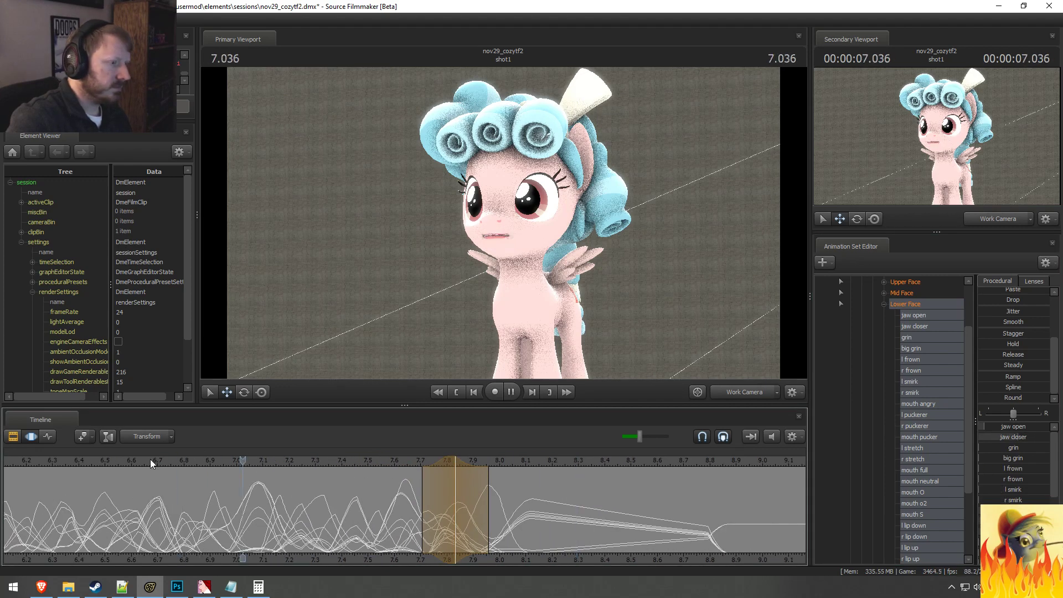
{"action": "scroll", "coordinate": [172, 459], "scroll_direction": "down", "scroll_amount": 1}
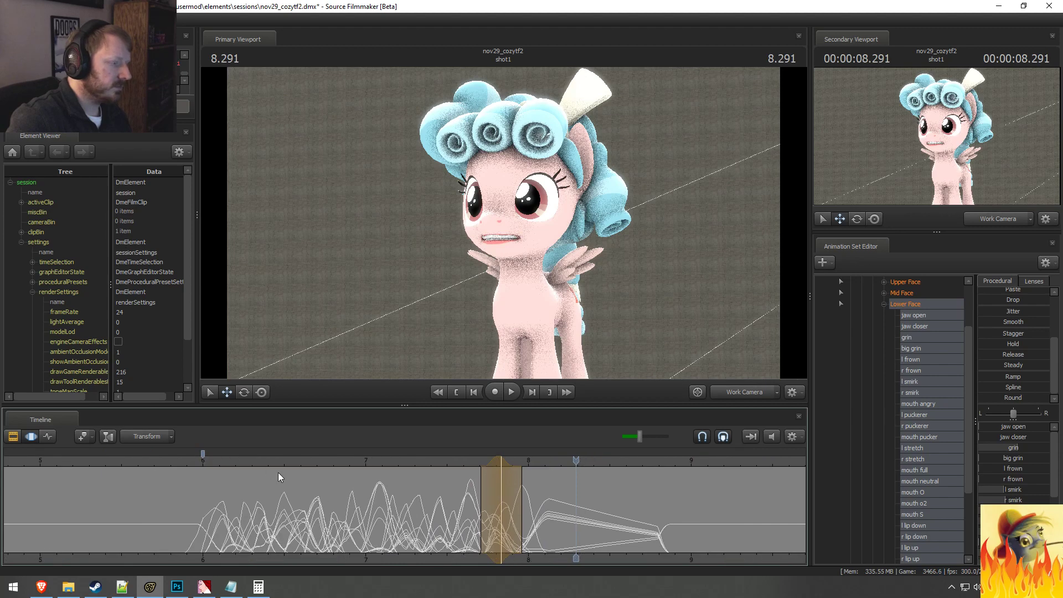
Step: Extend the end of the time selection's falloff to about 8.05 seconds and check the mouth at about 7.89 seconds
{"action": "scroll", "coordinate": [530, 516], "scroll_direction": "up", "scroll_amount": 2}
{"action": "left_click_drag", "start_coordinate": [507, 513], "coordinate": [528, 521]}
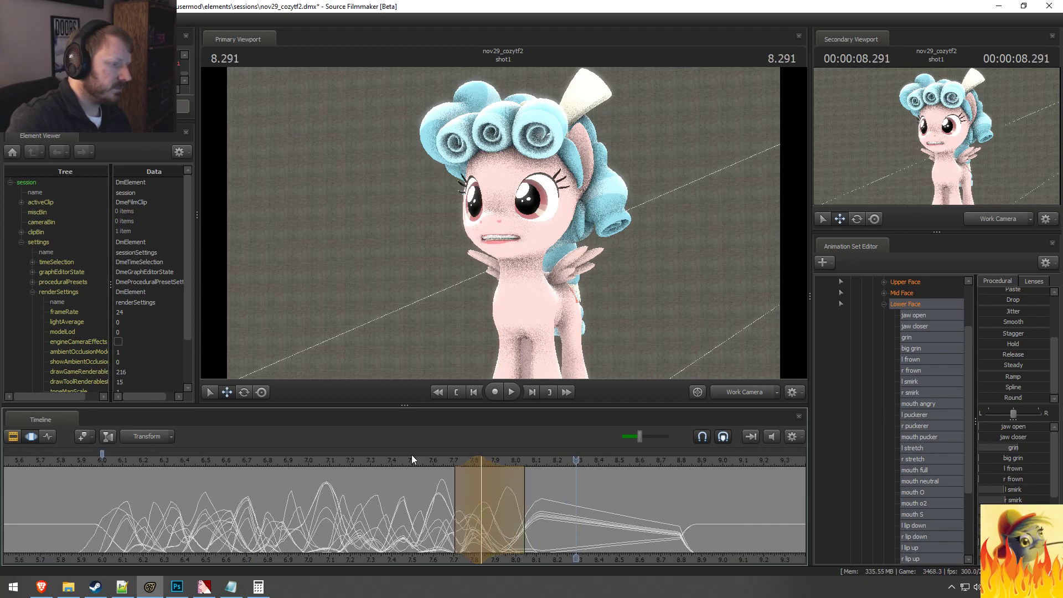
{"action": "key", "text": "shift"}
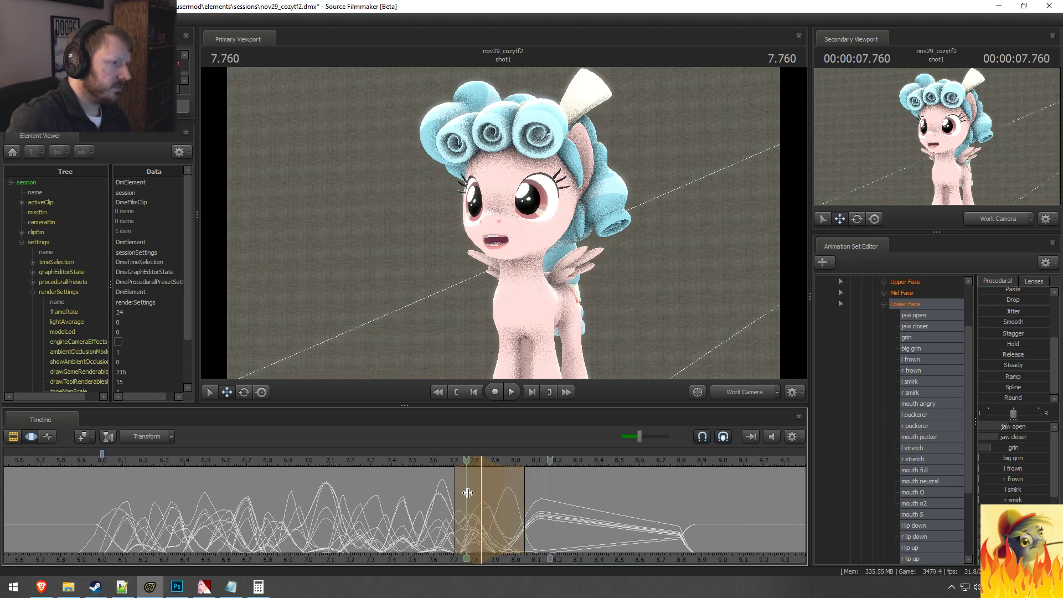
Step: Select the left and right puckerer, give them a soft time selection from about 7.71 to 8.08 seconds, and replay the lip-sync
{"action": "left_click", "coordinate": [499, 498]}
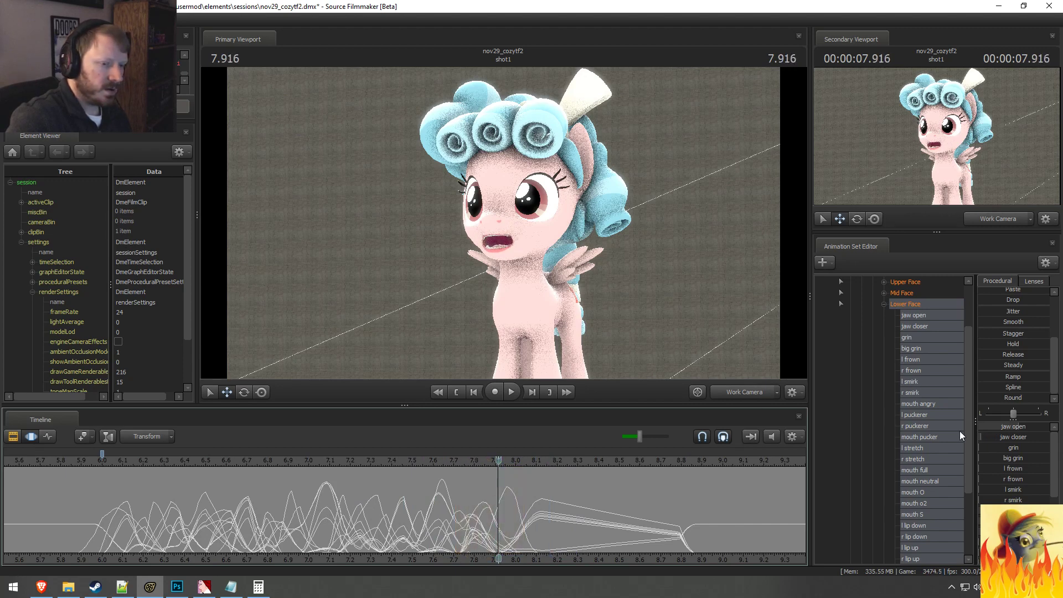
{"action": "left_click", "coordinate": [938, 419]}
{"action": "left_click", "coordinate": [932, 425], "text": "ctrl"}
{"action": "scroll", "coordinate": [565, 519], "scroll_direction": "up", "scroll_amount": 2}
{"action": "key", "text": "shift"}
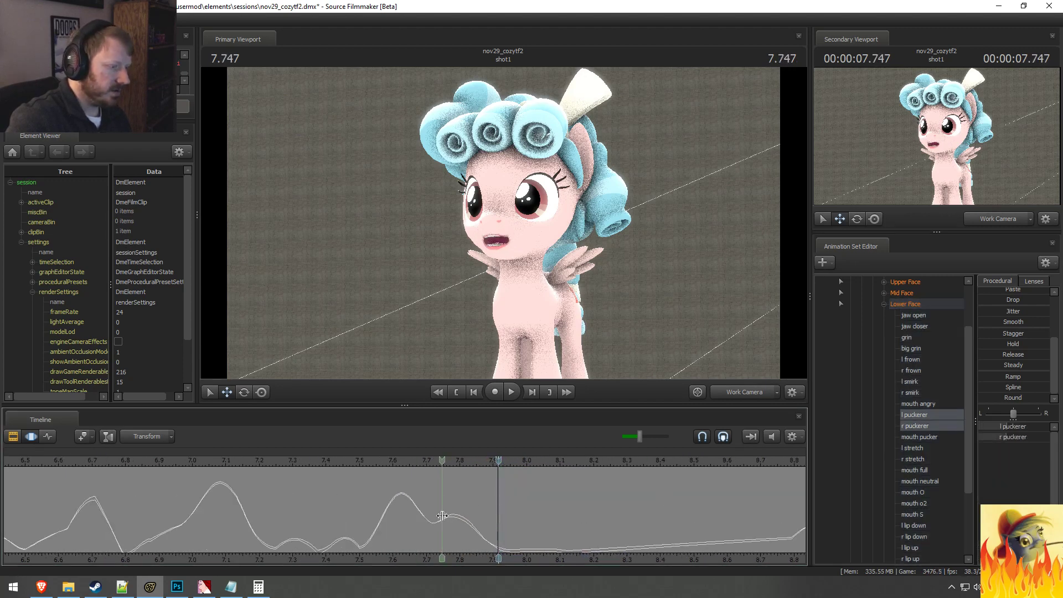
{"action": "left_click", "coordinate": [472, 526]}
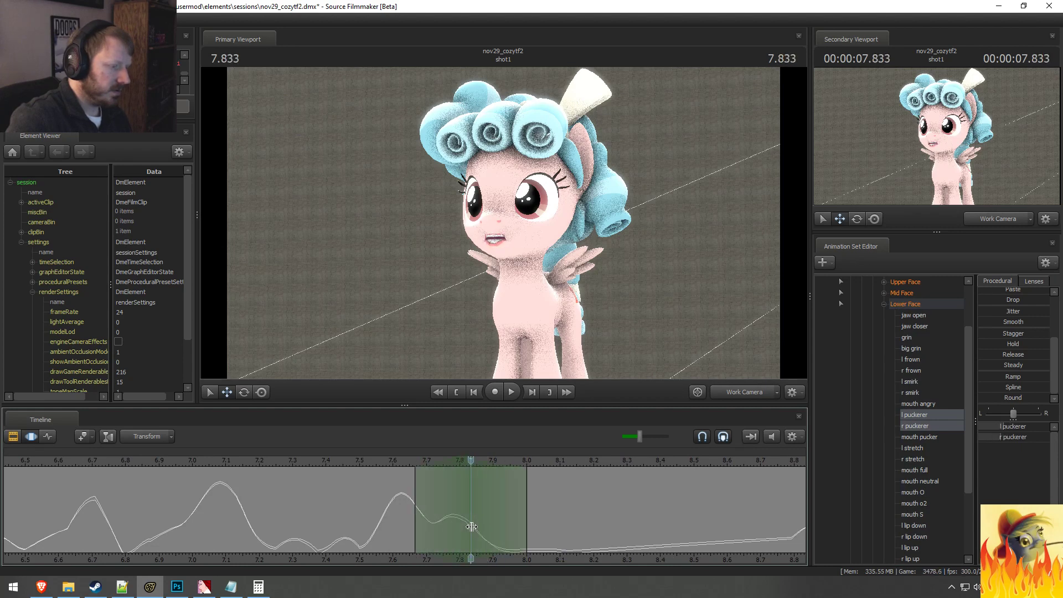
{"action": "left_click_drag", "start_coordinate": [529, 523], "coordinate": [554, 523]}
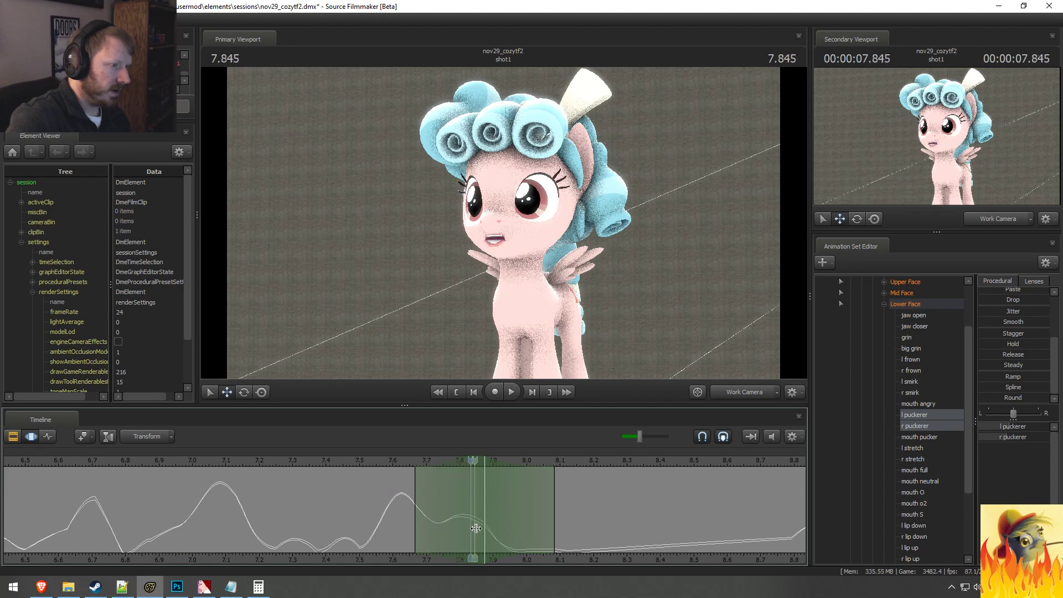
{"action": "left_click_drag", "start_coordinate": [405, 502], "coordinate": [429, 505]}
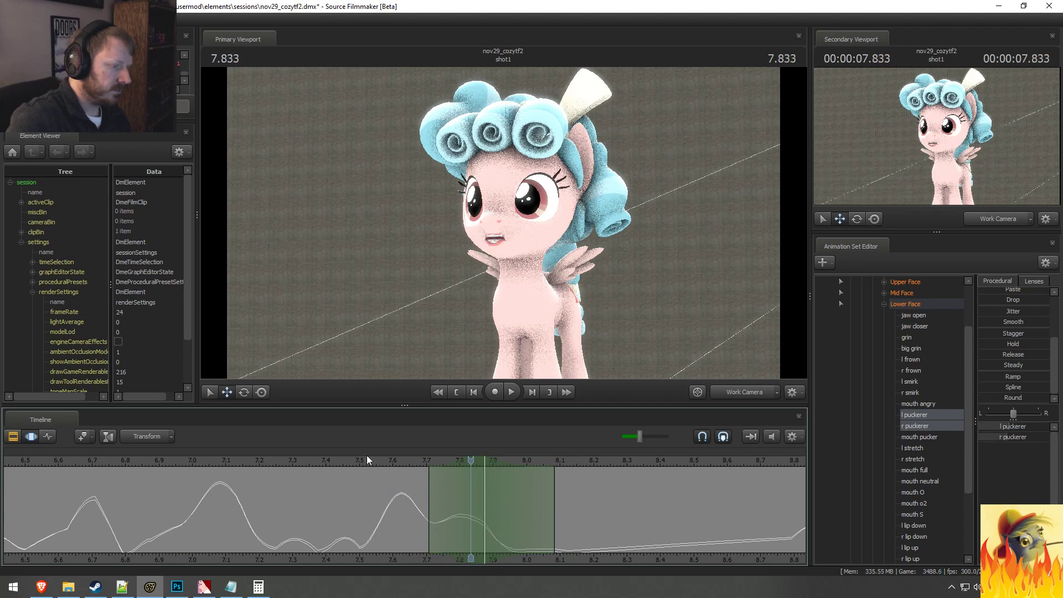
{"action": "key", "text": "space"}
{"action": "key", "text": "space"}
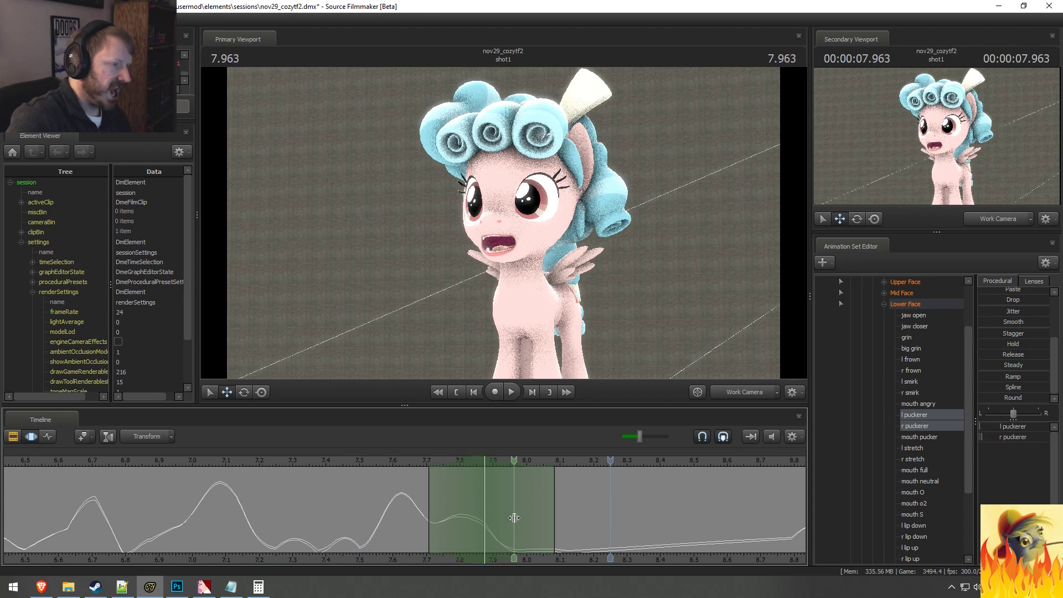
Step: Centre the soft time selection at 7.958 seconds with its falloff starting at about 7.83 seconds, and select all Lower Face controls
{"action": "double_click", "coordinate": [513, 517], "text": "shift"}
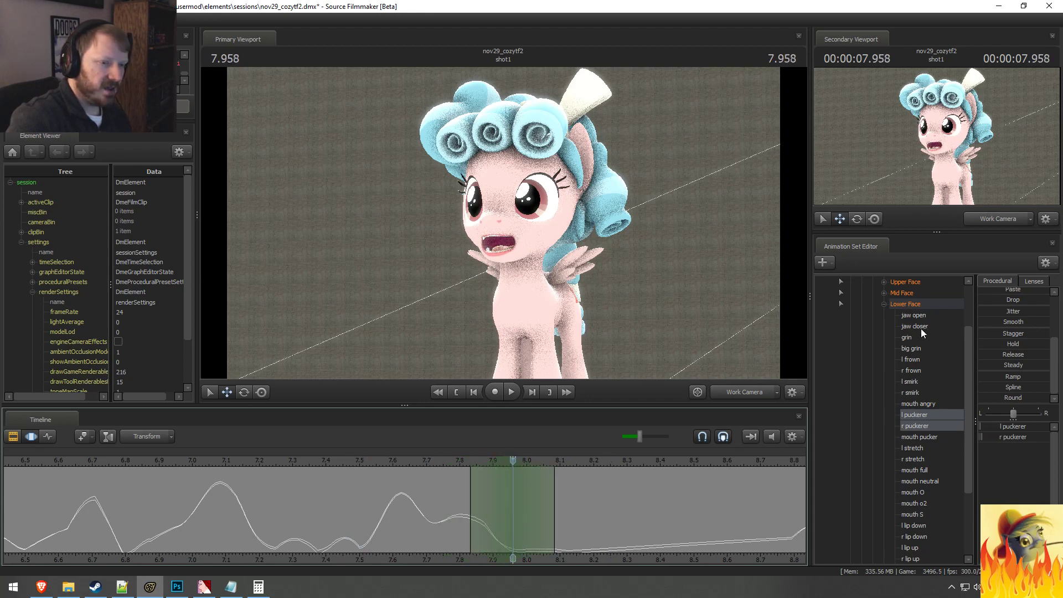
{"action": "left_click", "coordinate": [915, 304]}
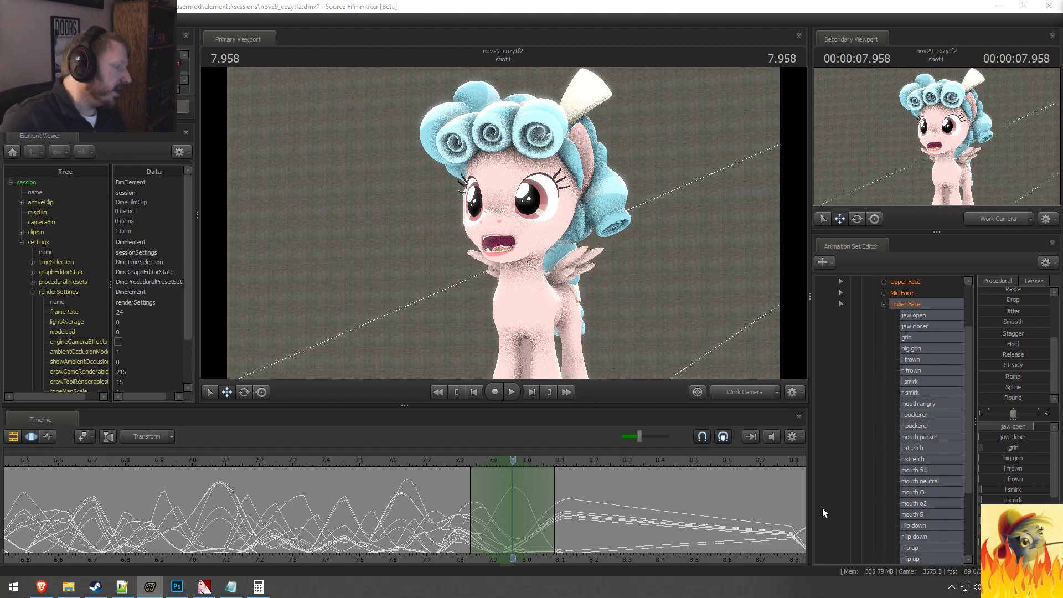
Step: Switch to Steam, filter the library to show Tools, and open the Source Filmmaker page
{"action": "left_click", "coordinate": [95, 587]}
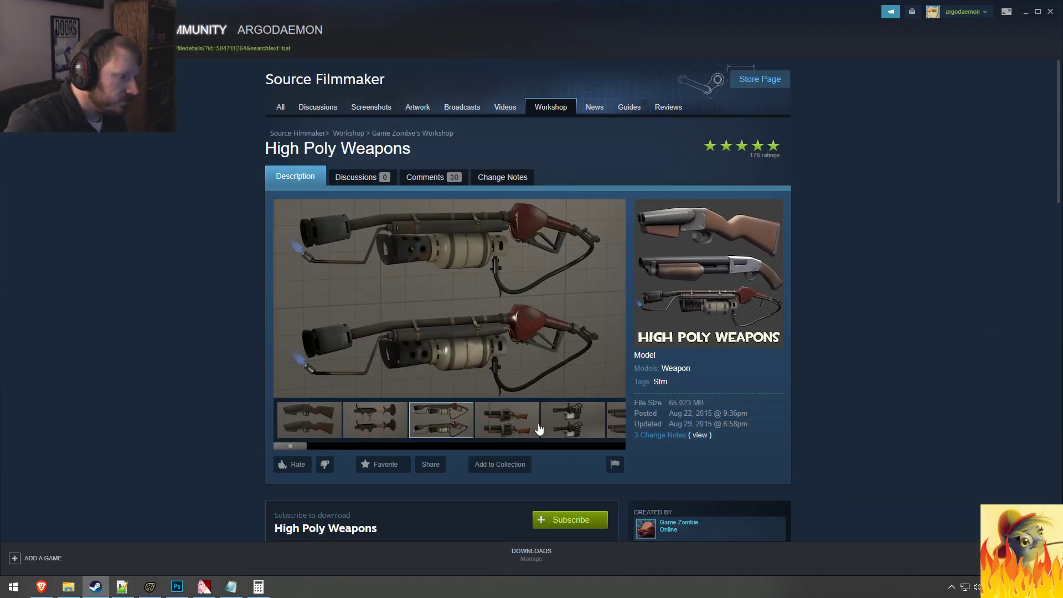
{"action": "double_click", "coordinate": [115, 30]}
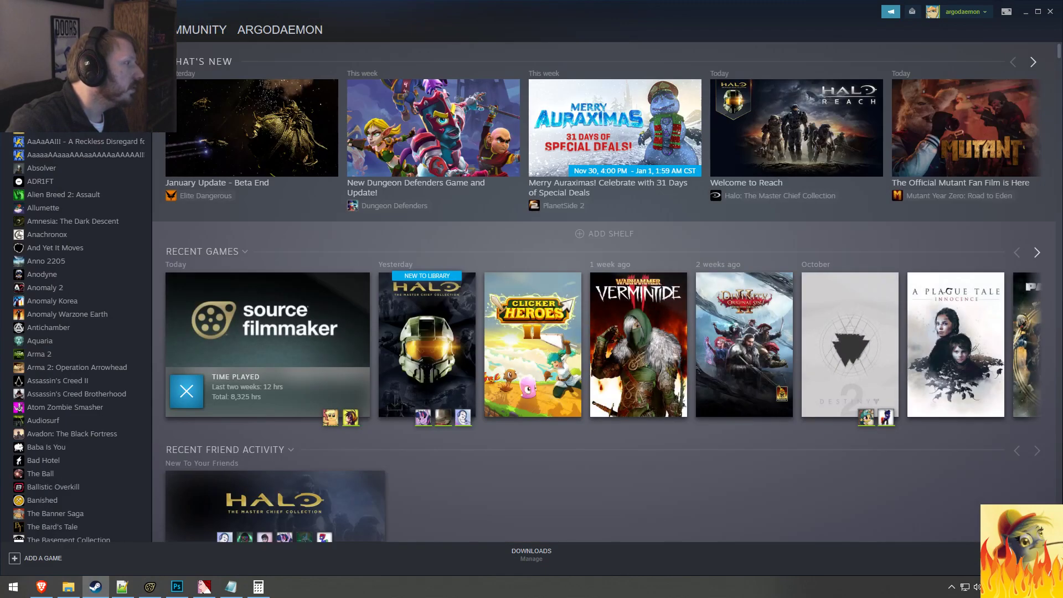
{"action": "left_click", "coordinate": [59, 73]}
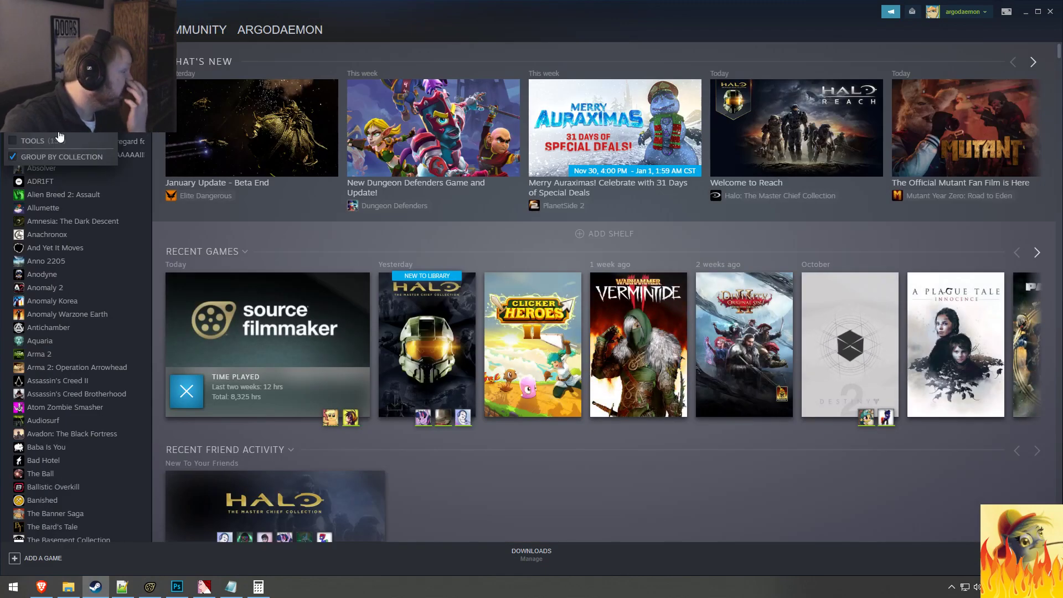
{"action": "left_click", "coordinate": [39, 140]}
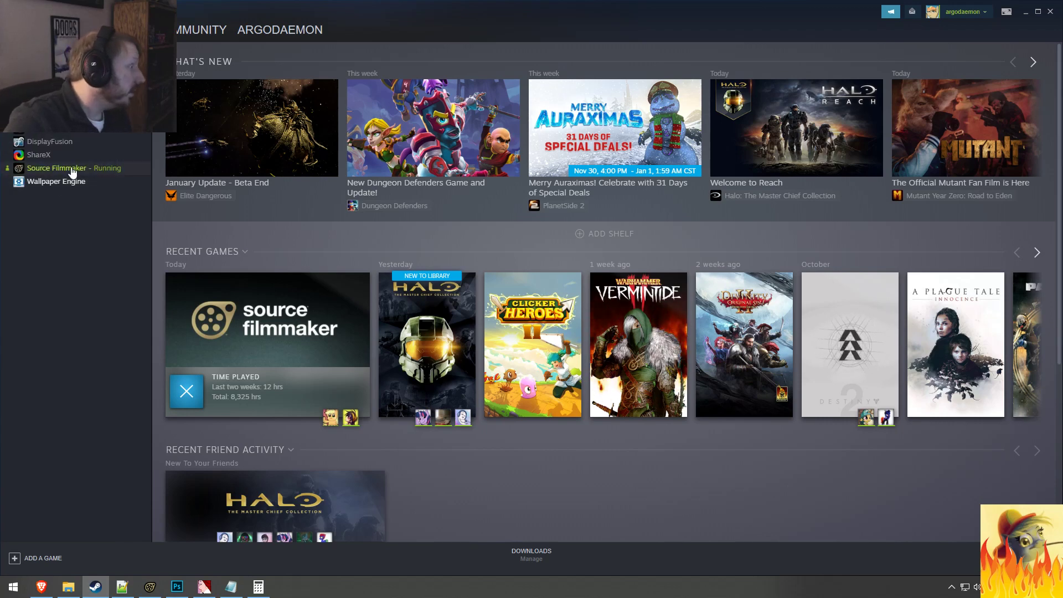
{"action": "left_click", "coordinate": [72, 168]}
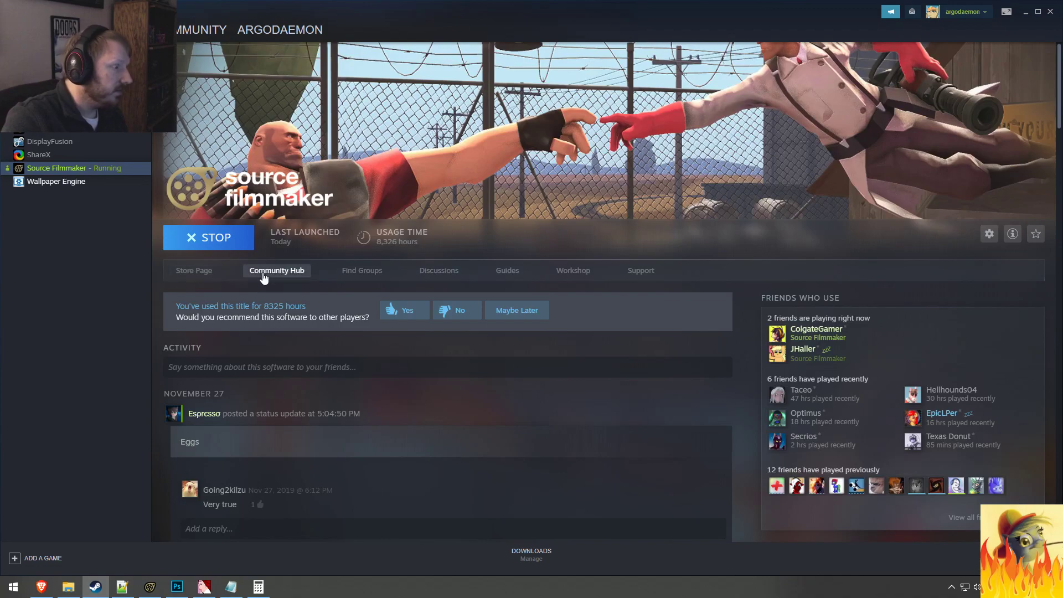
Step: Look through Source Filmmaker's library page, including its community content, Workshop and DLC sections
{"action": "scroll", "coordinate": [625, 360], "scroll_direction": "down", "scroll_amount": 4}
{"action": "scroll", "coordinate": [636, 386], "scroll_direction": "down", "scroll_amount": 10}
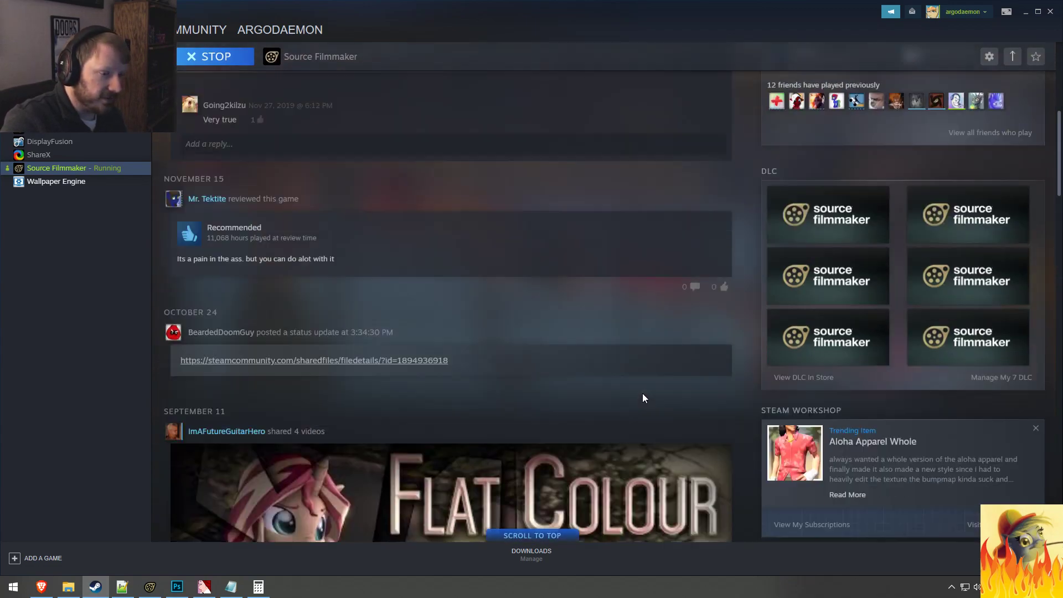
{"action": "scroll", "coordinate": [812, 401], "scroll_direction": "down", "scroll_amount": 15}
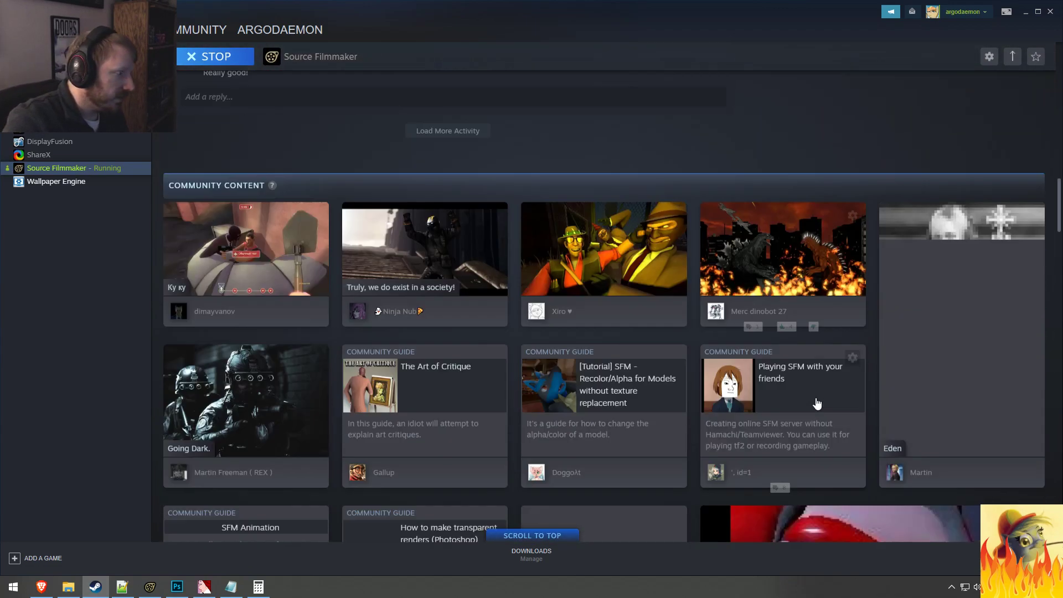
{"action": "scroll", "coordinate": [820, 399], "scroll_direction": "up", "scroll_amount": 11}
{"action": "scroll", "coordinate": [819, 399], "scroll_direction": "up", "scroll_amount": 20}
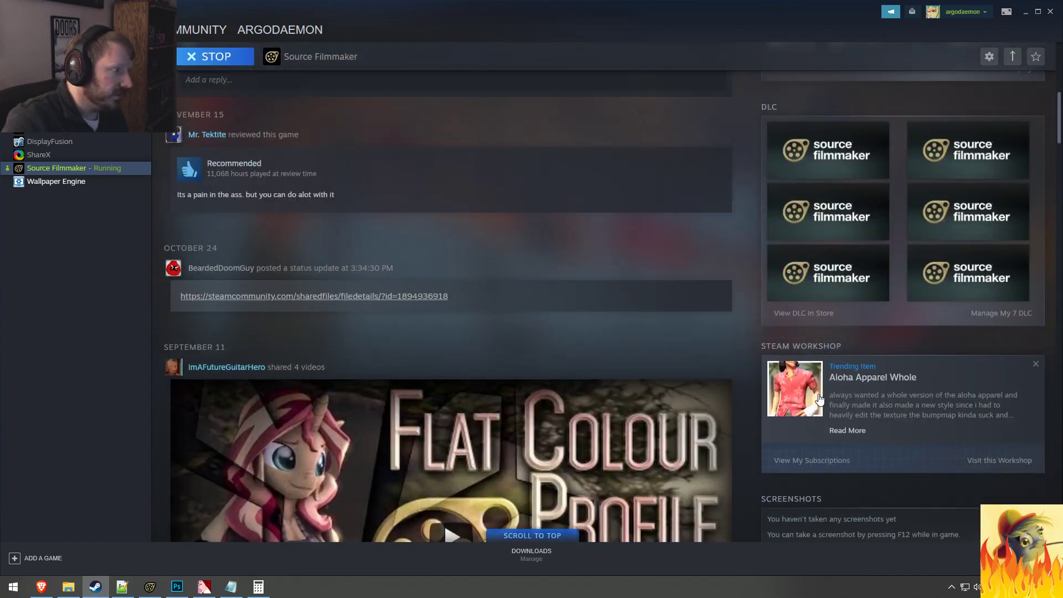
{"action": "scroll", "coordinate": [820, 399], "scroll_direction": "down", "scroll_amount": 3}
{"action": "scroll", "coordinate": [820, 399], "scroll_direction": "up", "scroll_amount": 4}
{"action": "scroll", "coordinate": [819, 395], "scroll_direction": "up", "scroll_amount": 4}
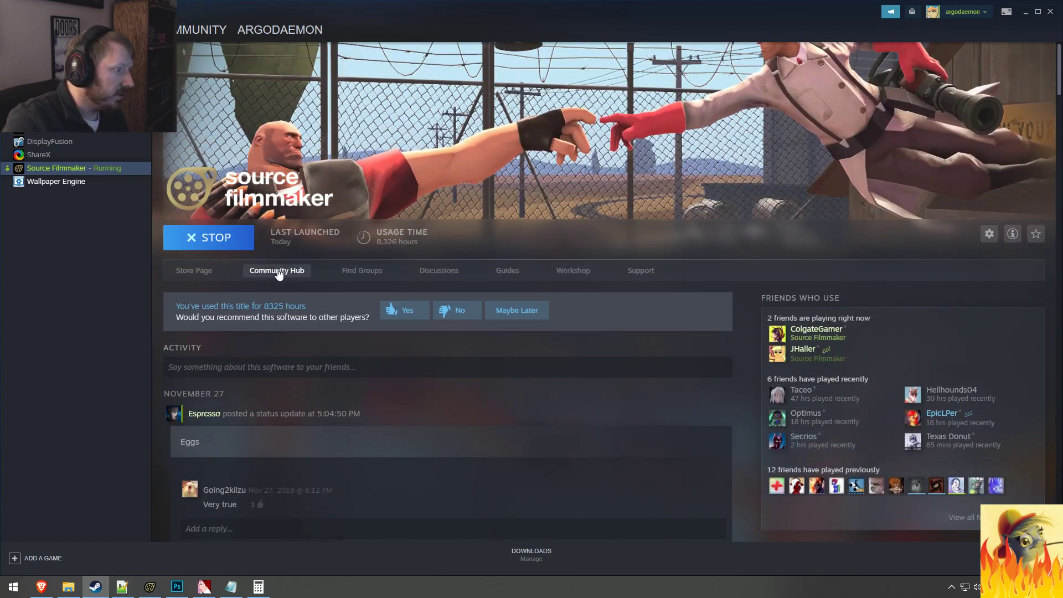
{"action": "scroll", "coordinate": [731, 391], "scroll_direction": "down", "scroll_amount": 8}
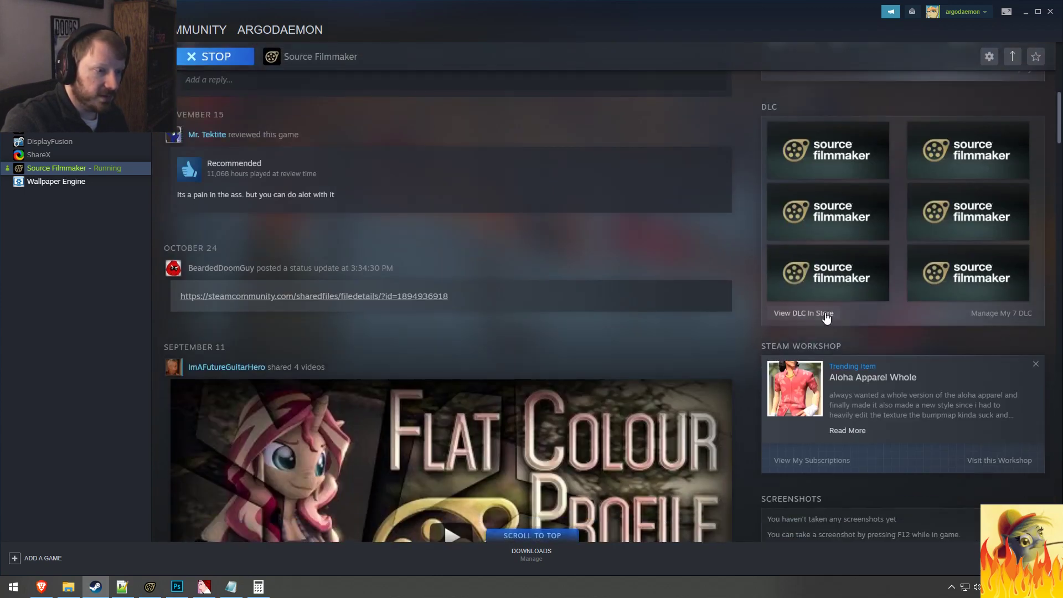
Step: Open the DLC management list for Source Filmmaker, try enabling the Black Mesa Content Pack, clear it again and cancel
{"action": "left_click", "coordinate": [1030, 315]}
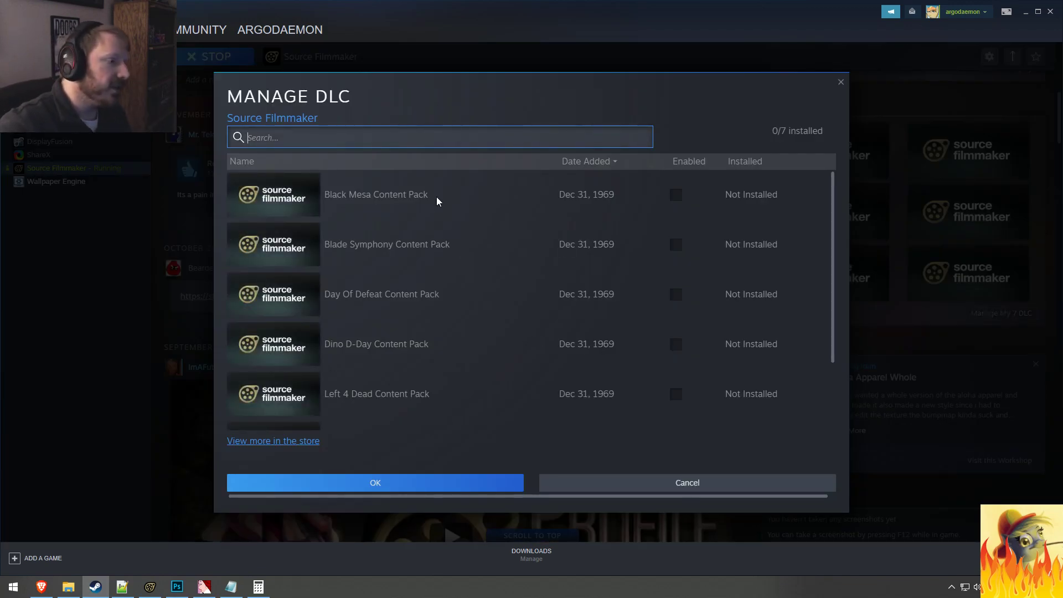
{"action": "scroll", "coordinate": [435, 196], "scroll_direction": "down", "scroll_amount": 2}
{"action": "scroll", "coordinate": [488, 288], "scroll_direction": "up", "scroll_amount": 1}
{"action": "scroll", "coordinate": [507, 357], "scroll_direction": "up", "scroll_amount": 1}
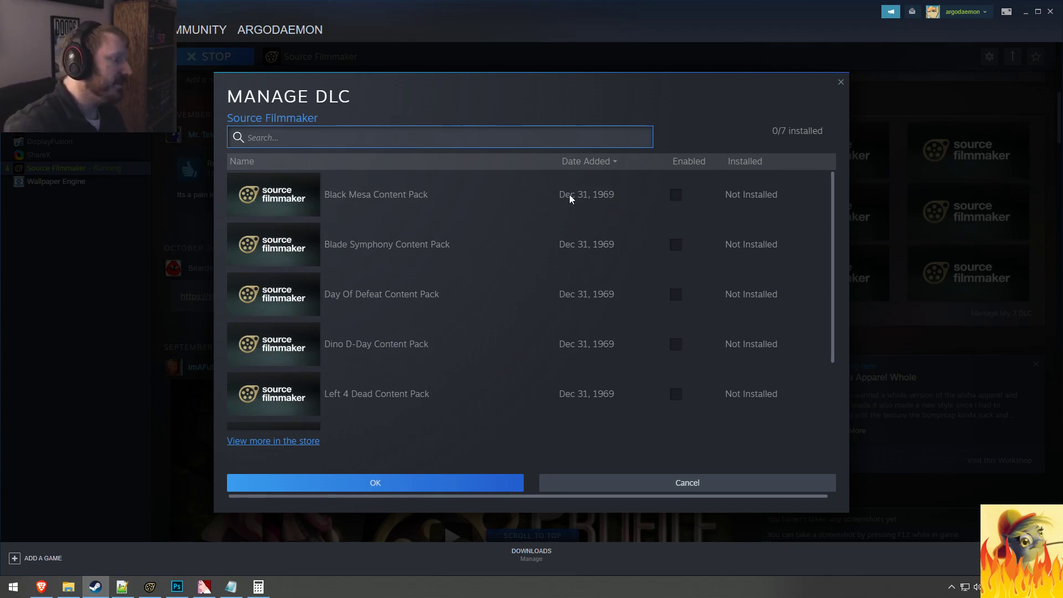
{"action": "left_click", "coordinate": [676, 195]}
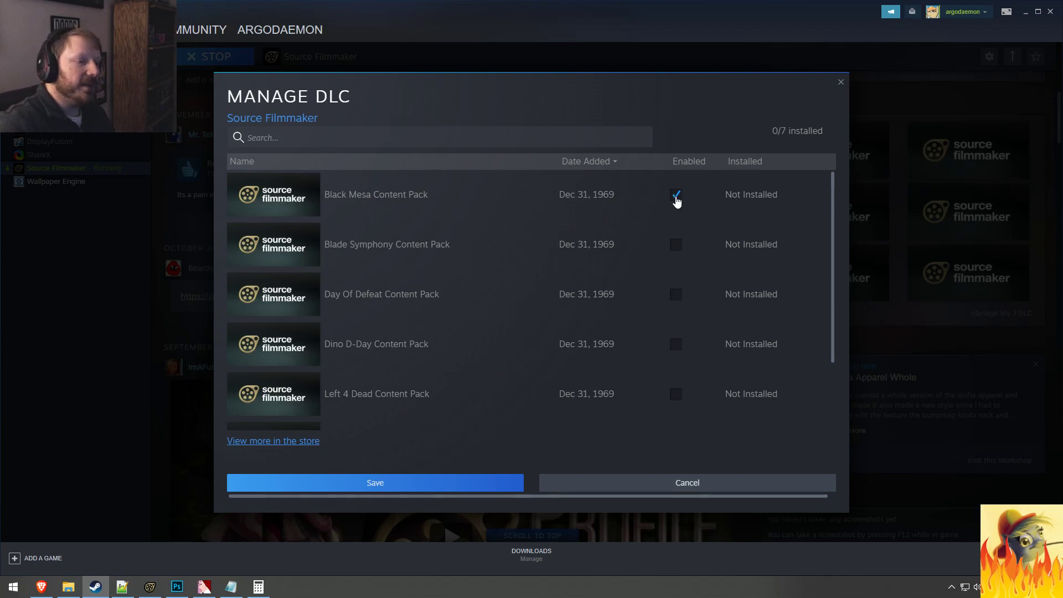
{"action": "left_click", "coordinate": [676, 197]}
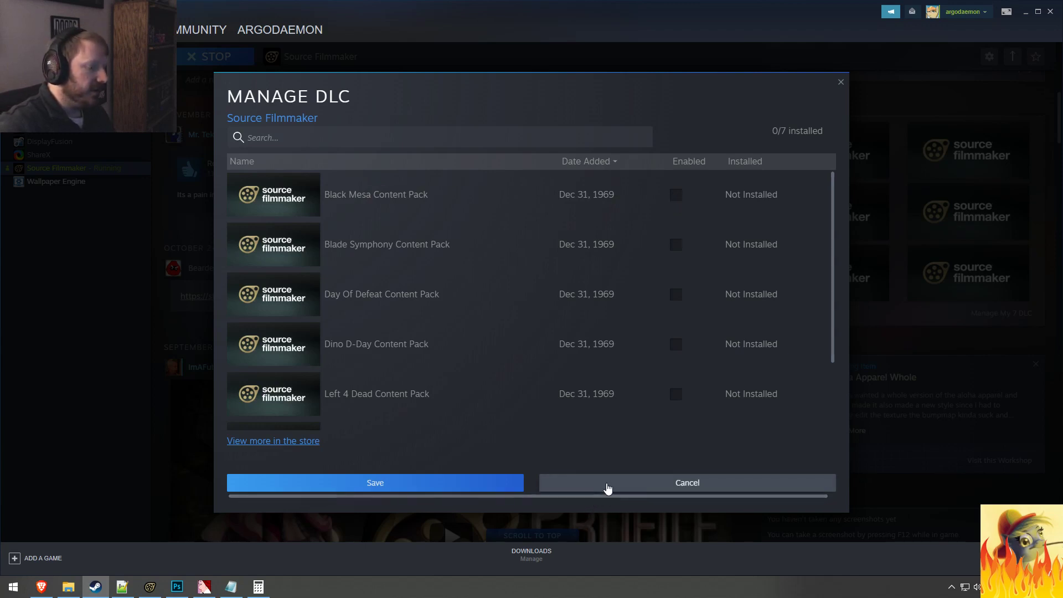
{"action": "left_click", "coordinate": [609, 490]}
Step: Check the downloads page, review Source Filmmaker's available content packs once more, and close the Steam window
{"action": "left_click", "coordinate": [533, 558]}
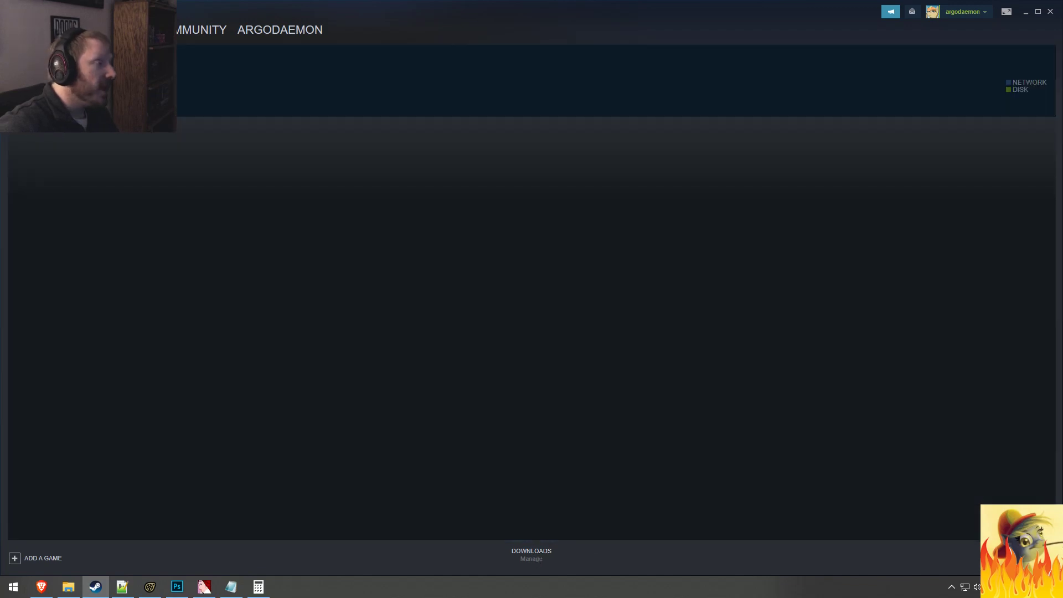
{"action": "left_click", "coordinate": [118, 30]}
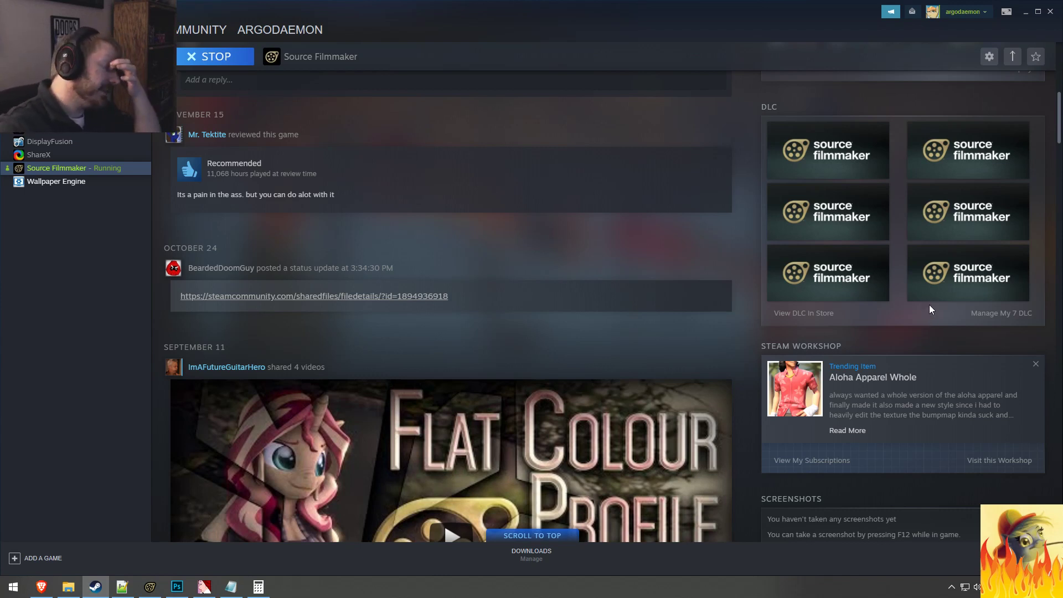
{"action": "left_click", "coordinate": [996, 313]}
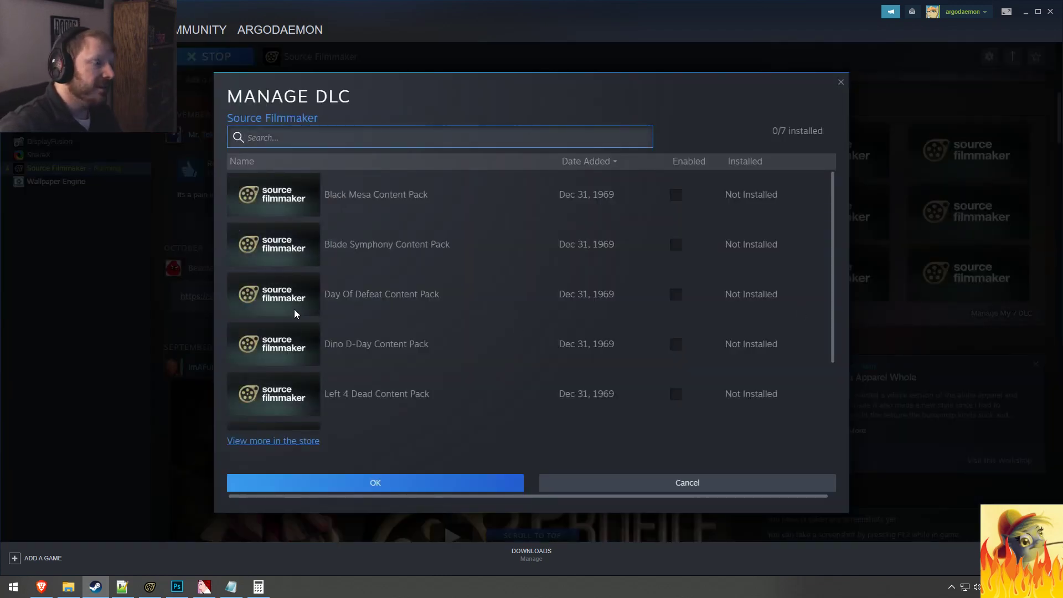
{"action": "scroll", "coordinate": [350, 305], "scroll_direction": "down", "scroll_amount": 3}
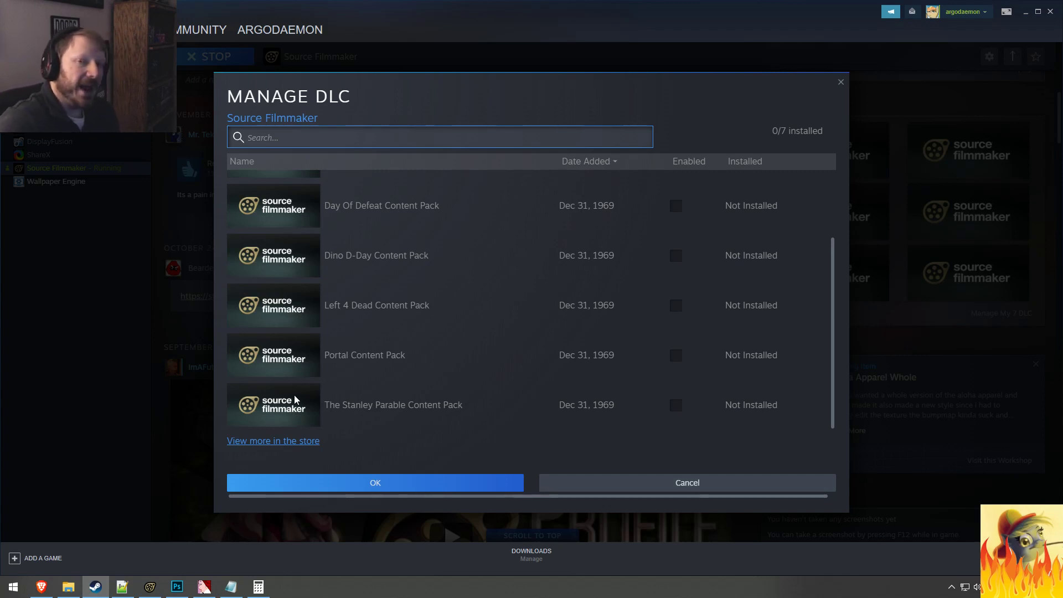
{"action": "scroll", "coordinate": [294, 395], "scroll_direction": "up", "scroll_amount": 2}
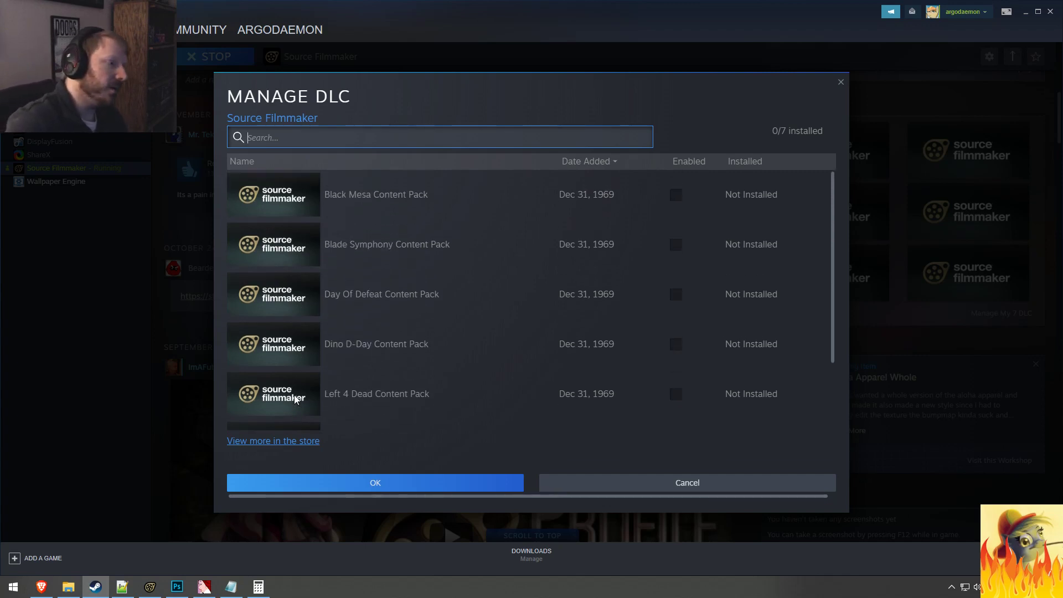
{"action": "left_click", "coordinate": [625, 481]}
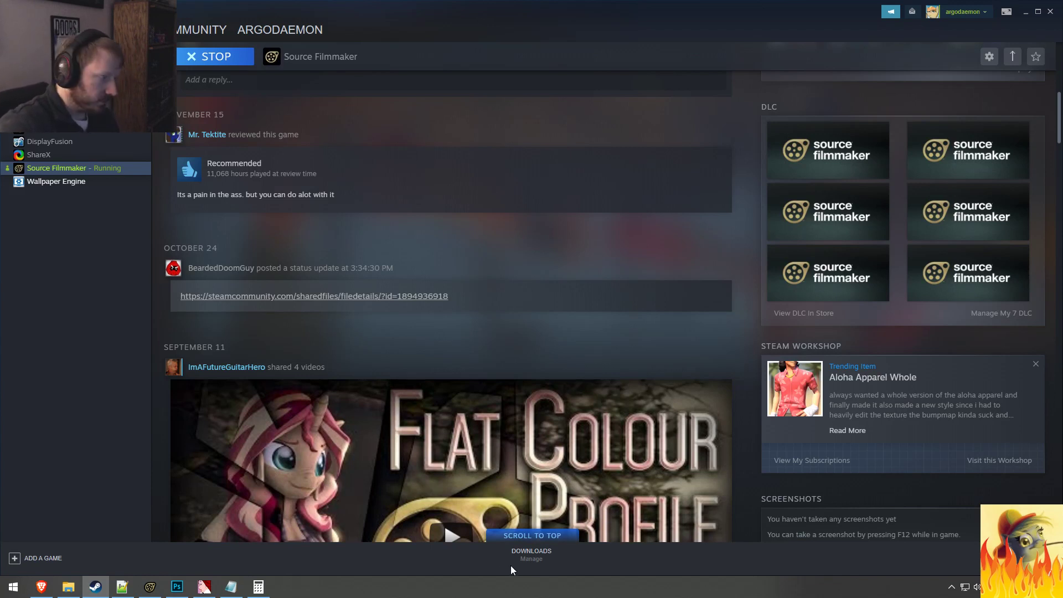
{"action": "left_click", "coordinate": [1049, 12]}
Step: Raise mouth O at 6.041 seconds in a soft time selection with its falloff from about 5.87 to 6.21 seconds
{"action": "left_click_drag", "start_coordinate": [389, 460], "coordinate": [324, 508]}
{"action": "key", "text": "space"}
{"action": "key", "text": "space"}
{"action": "key", "text": "space"}
{"action": "key", "text": "space"}
{"action": "scroll", "coordinate": [323, 466], "scroll_direction": "down", "scroll_amount": 5}
{"action": "scroll", "coordinate": [322, 504], "scroll_direction": "up", "scroll_amount": 5}
{"action": "scroll", "coordinate": [324, 508], "scroll_direction": "up", "scroll_amount": 5, "text": "shift"}
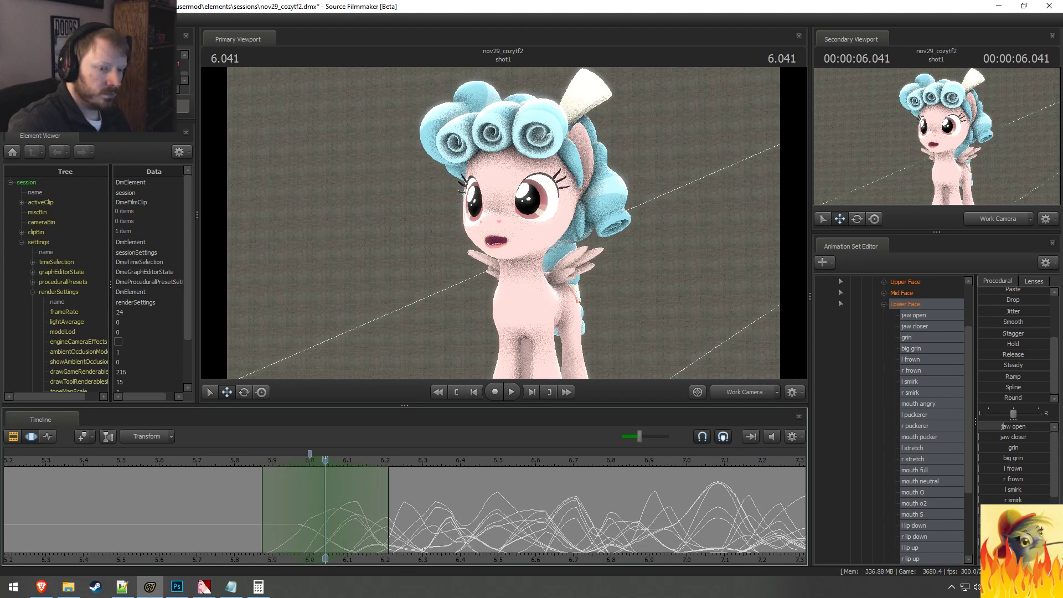
{"action": "scroll", "coordinate": [1013, 465], "scroll_direction": "down", "scroll_amount": 3}
{"action": "left_click_drag", "start_coordinate": [1001, 499], "coordinate": [1034, 505]}
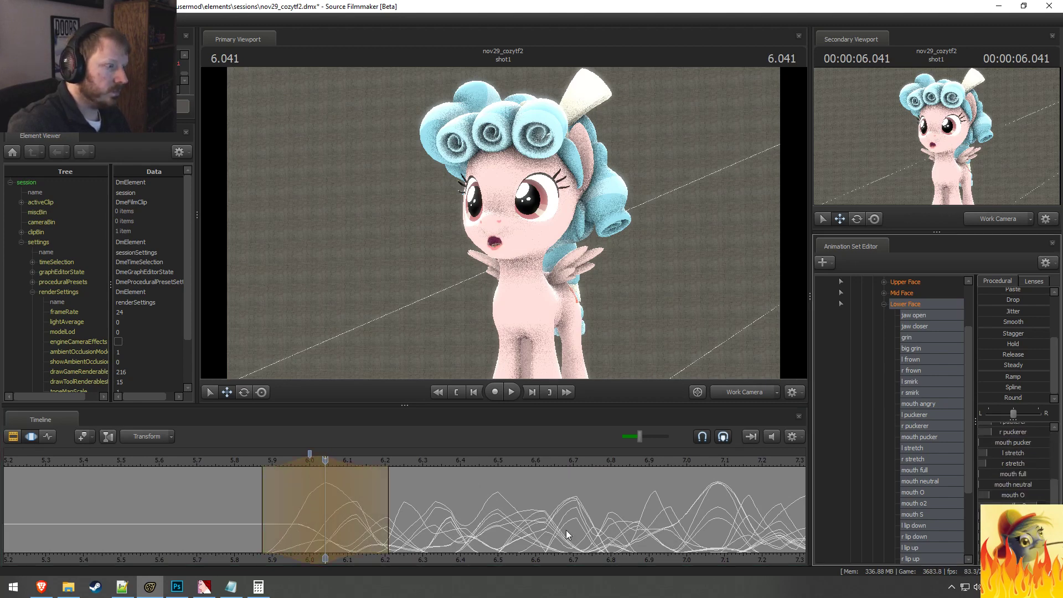
Step: Replay the start of the lip-sync from just before 6 seconds to check the opening mouth shape
{"action": "left_click", "coordinate": [254, 464]}
{"action": "key", "text": "space"}
{"action": "key", "text": "space"}
{"action": "left_click", "coordinate": [202, 466]}
{"action": "key", "text": "space"}
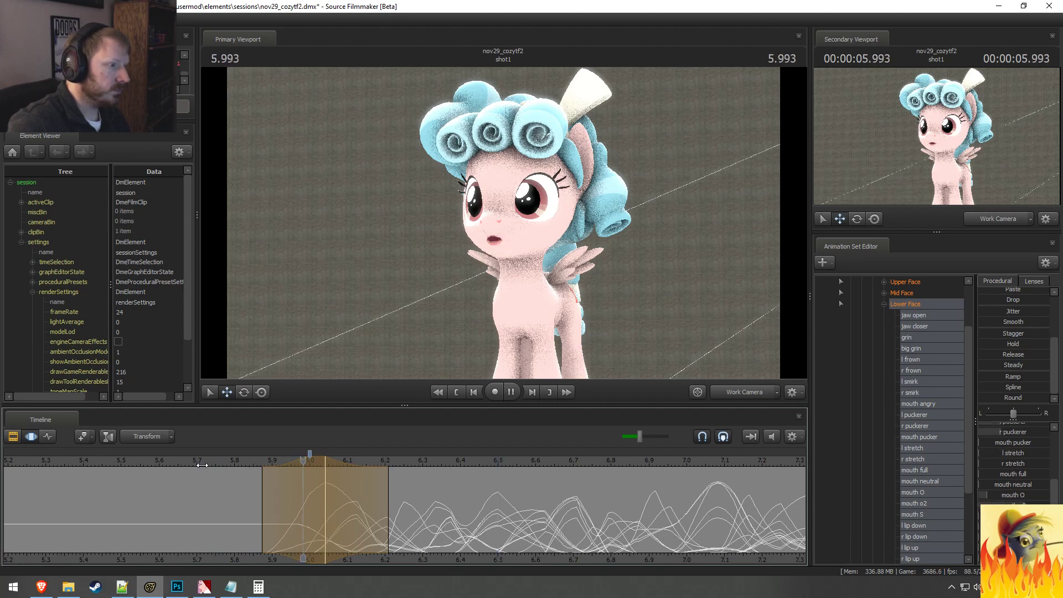
Step: Show the whole lip-sync up to about 9 seconds in the timeline and replay the line
{"action": "key", "text": "space"}
{"action": "scroll", "coordinate": [442, 531], "scroll_direction": "down", "scroll_amount": 4}
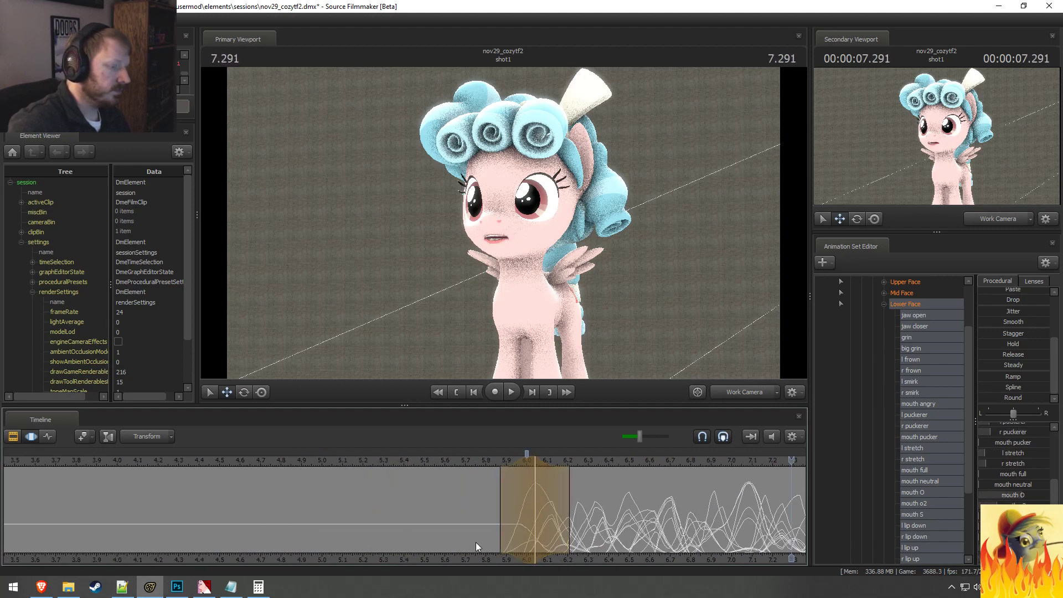
{"action": "middle_click_drag", "start_coordinate": [599, 559], "coordinate": [135, 554]}
{"action": "left_click", "coordinate": [16, 457]}
{"action": "key", "text": "space"}
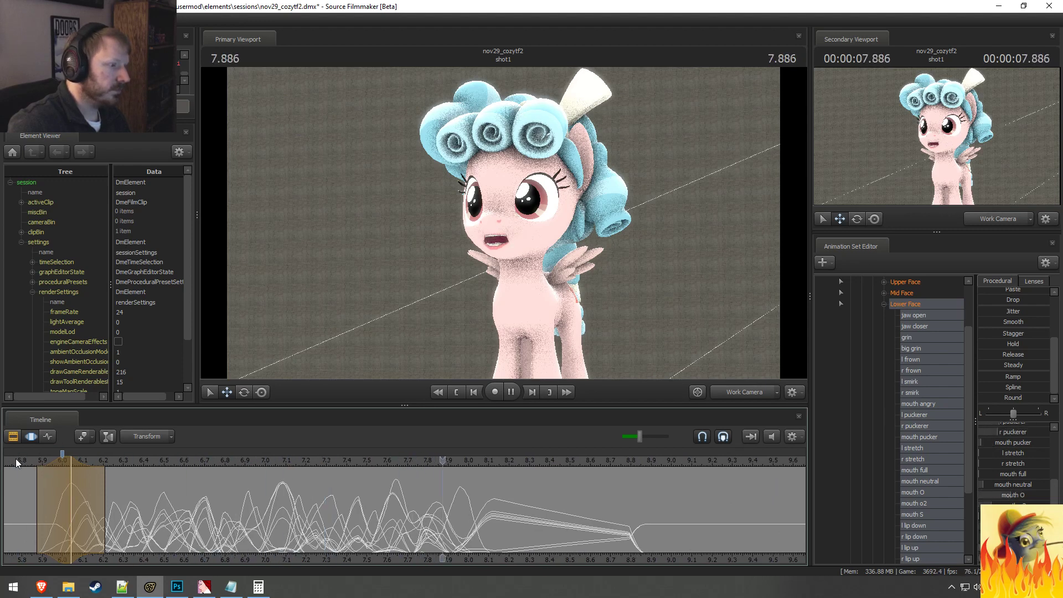
{"action": "key", "text": "space"}
Step: Play the line from just before 6 seconds in the Clip Editor, and return to the Motion Editor to watch its curves
{"action": "scroll", "coordinate": [83, 478], "scroll_direction": "down", "scroll_amount": 2}
{"action": "left_click", "coordinate": [169, 463]}
{"action": "key", "text": "F2"}
{"action": "key", "text": "space"}
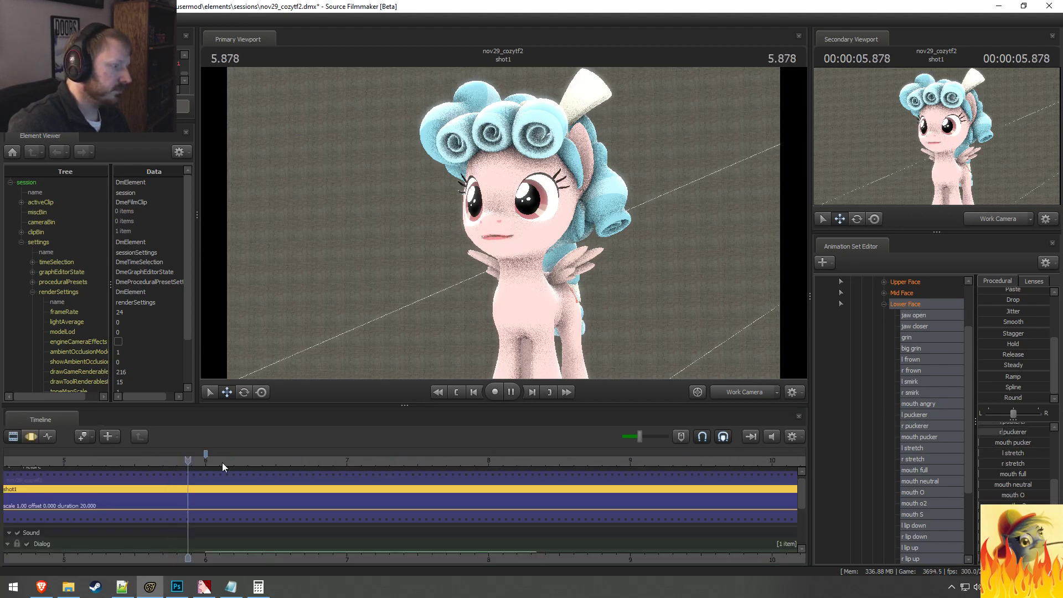
{"action": "key", "text": "F3"}
{"action": "middle_click_drag", "start_coordinate": [558, 561], "coordinate": [432, 564]}
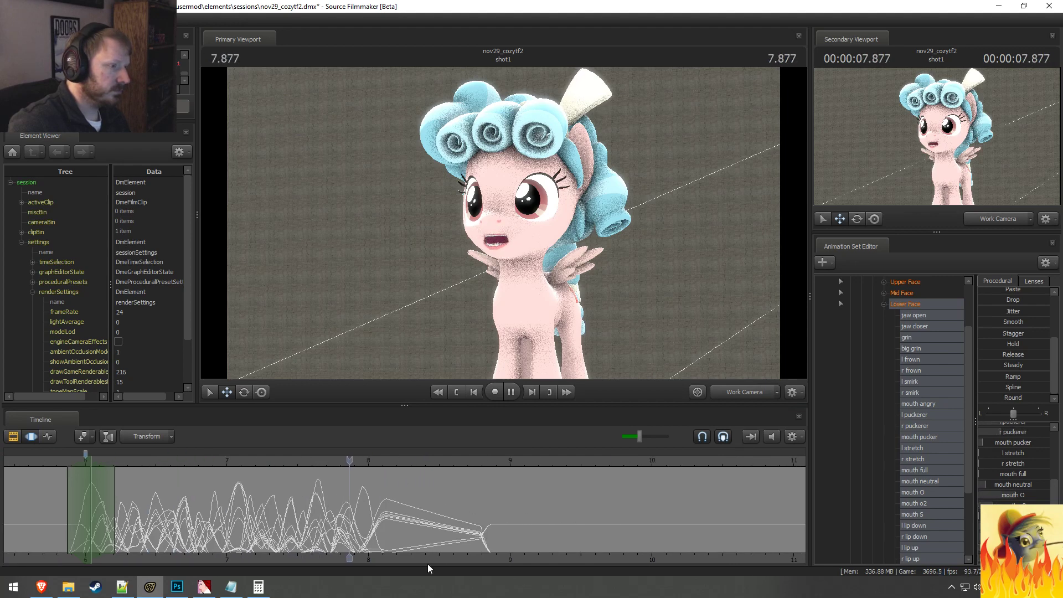
Step: Raise l stretch and r stretch and adjust mouth angry at 7.958 seconds in a soft time selection from about 7.83 to 8.13 seconds
{"action": "key", "text": "space"}
{"action": "scroll", "coordinate": [388, 531], "scroll_direction": "up", "scroll_amount": 4}
{"action": "key", "text": "shift"}
{"action": "left_click_drag", "start_coordinate": [382, 515], "coordinate": [432, 508]}
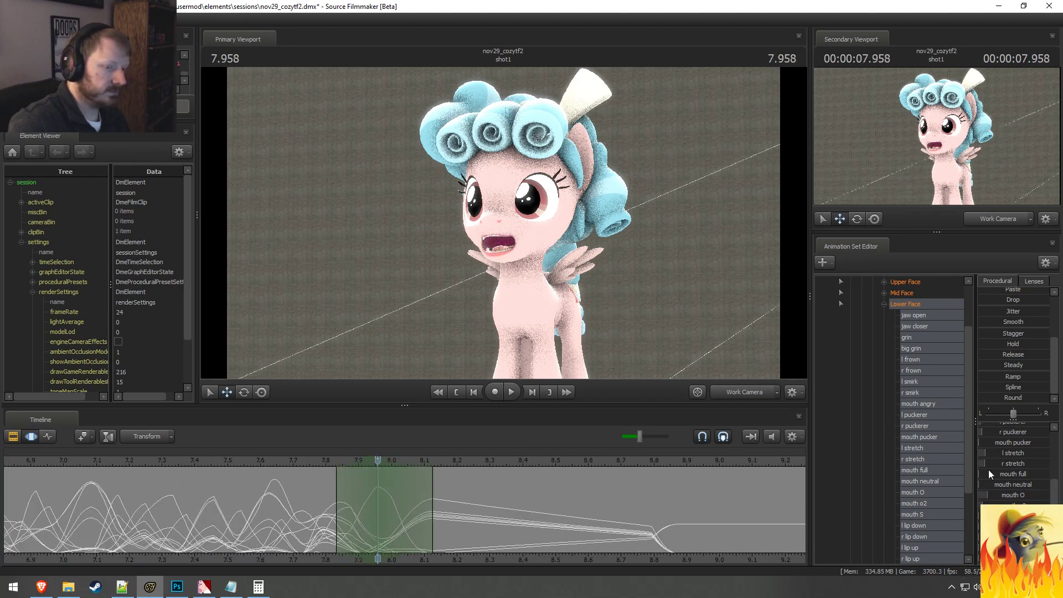
{"action": "scroll", "coordinate": [1020, 458], "scroll_direction": "up", "scroll_amount": 1}
{"action": "left_click_drag", "start_coordinate": [1017, 445], "coordinate": [1060, 445]}
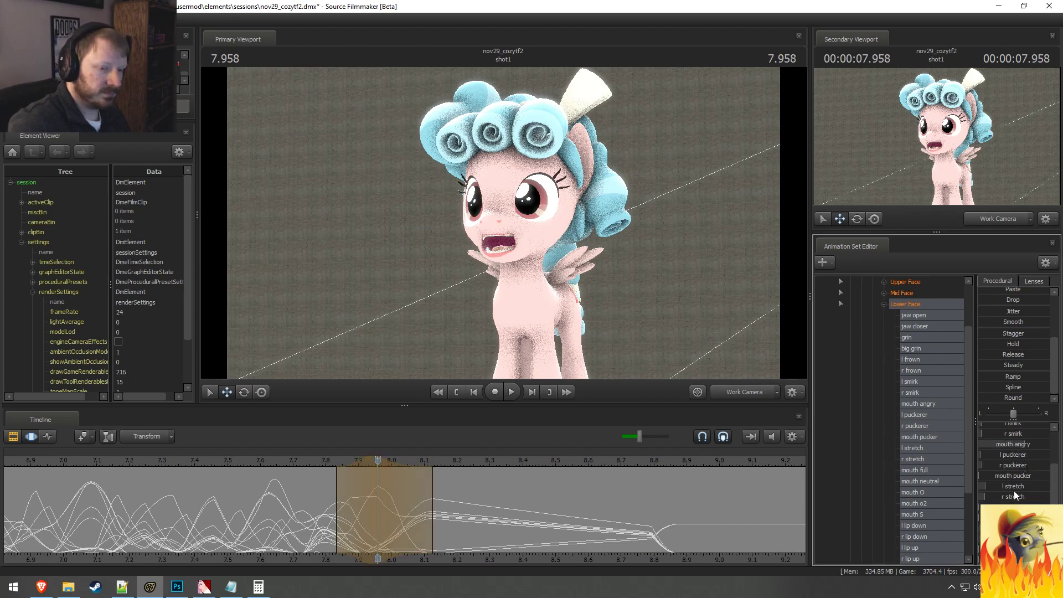
{"action": "left_click_drag", "start_coordinate": [1014, 490], "coordinate": [1036, 497]}
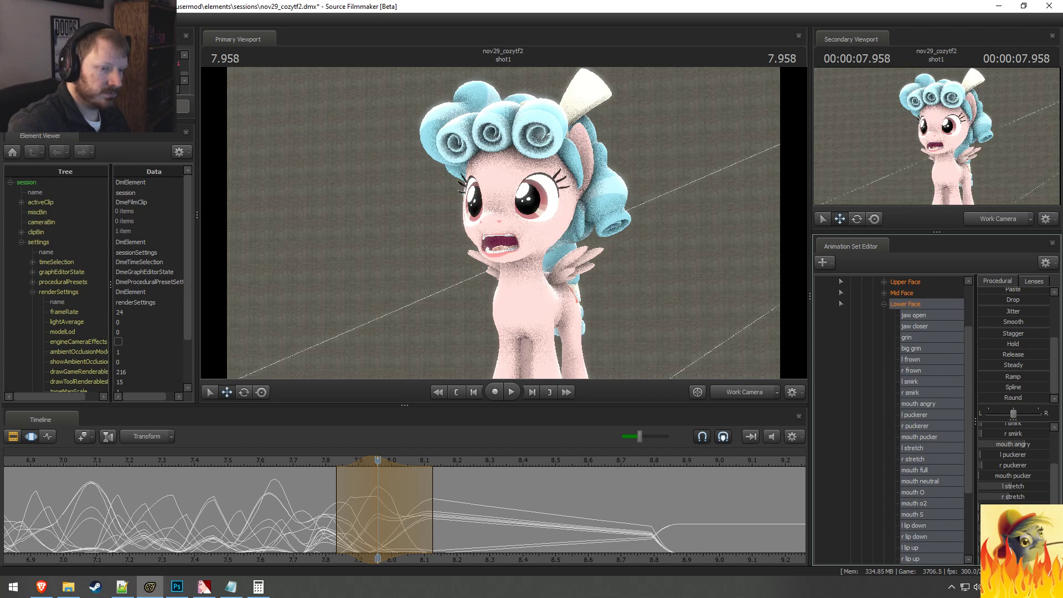
{"action": "left_click_drag", "start_coordinate": [1024, 445], "coordinate": [1011, 445]}
Step: Replay the end of the line around 8 seconds to check the closing mouth shapes
{"action": "key", "text": "space"}
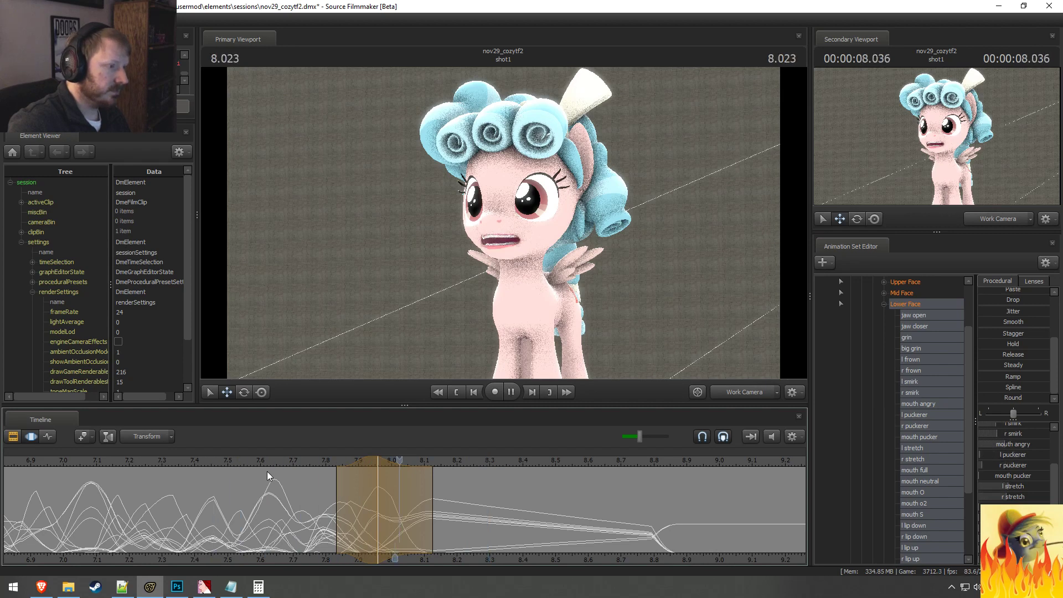
{"action": "key", "text": "space"}
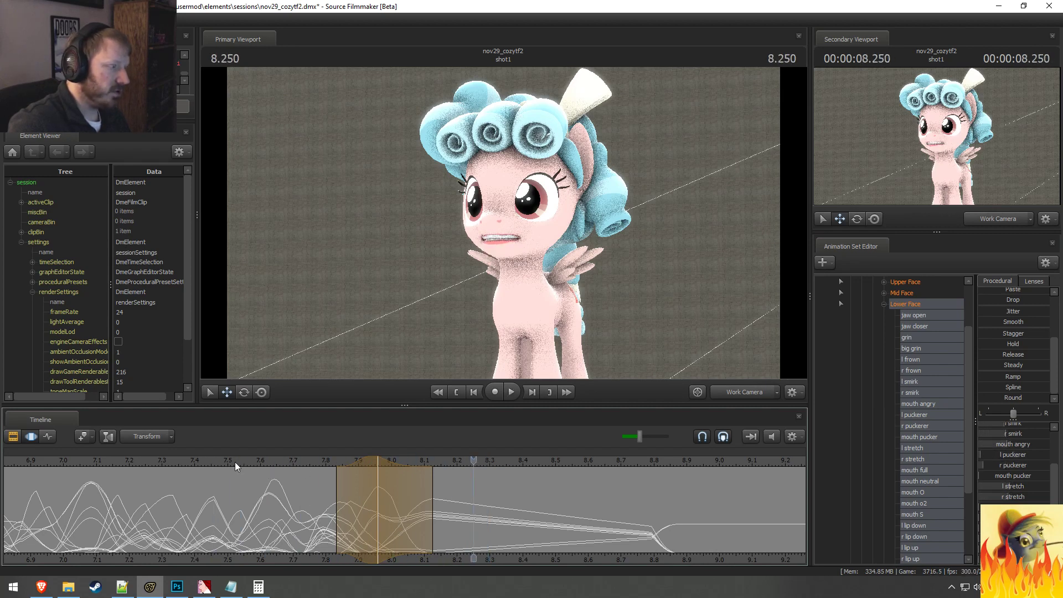
{"action": "key", "text": "space"}
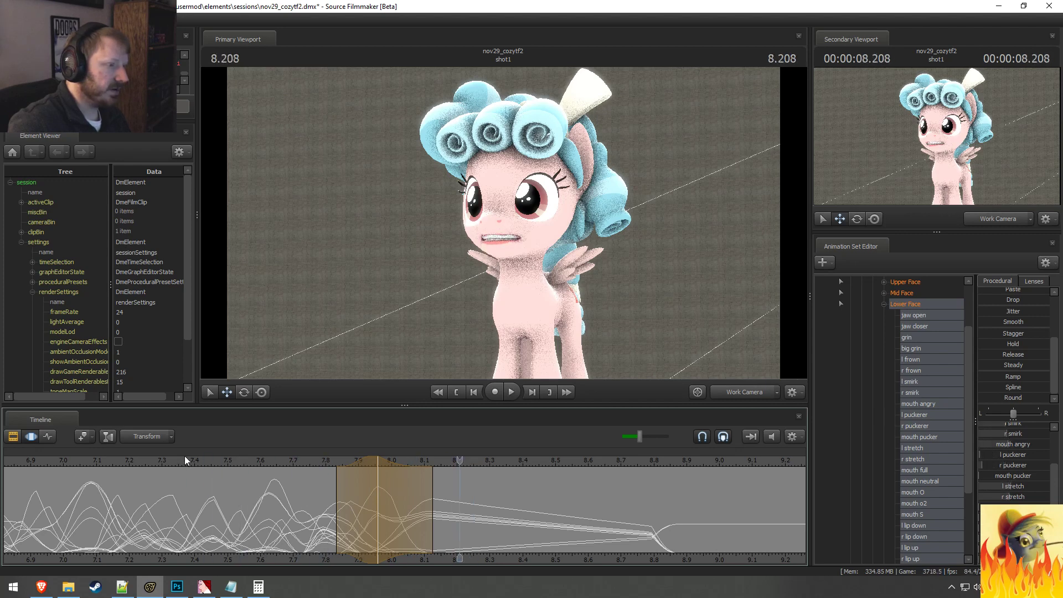
Step: Set a time selection peaking at 8.125 seconds with its falloff from about 7.96 to 8.79 seconds, and adjust mouth angry in it
{"action": "left_click_drag", "start_coordinate": [409, 488], "coordinate": [652, 543]}
{"action": "key", "text": "Escape"}
{"action": "key", "text": "Escape"}
{"action": "scroll", "coordinate": [434, 517], "scroll_direction": "down", "scroll_amount": 1}
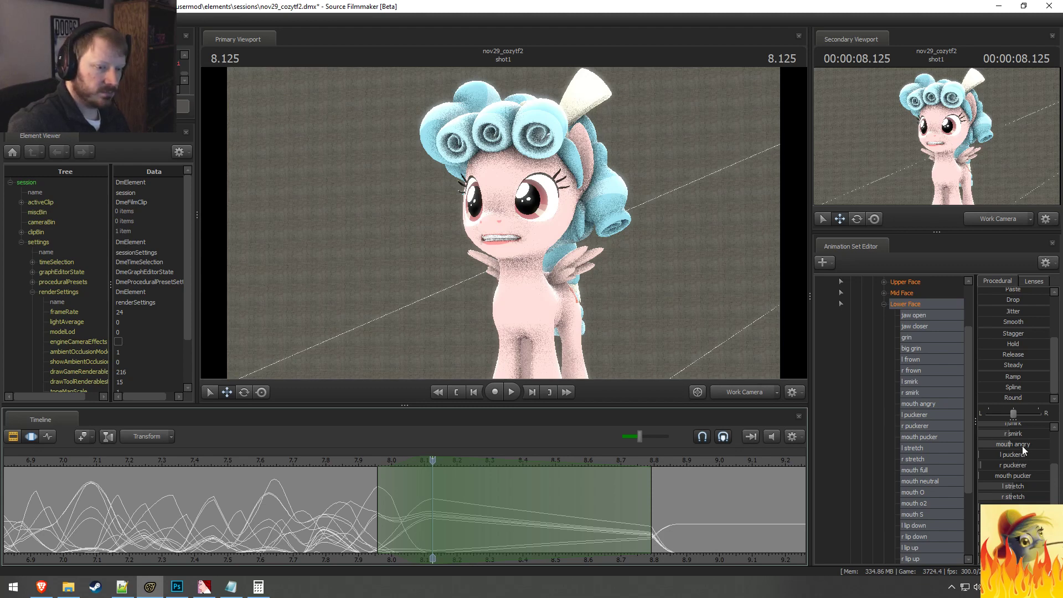
{"action": "left_click_drag", "start_coordinate": [1022, 446], "coordinate": [1033, 446]}
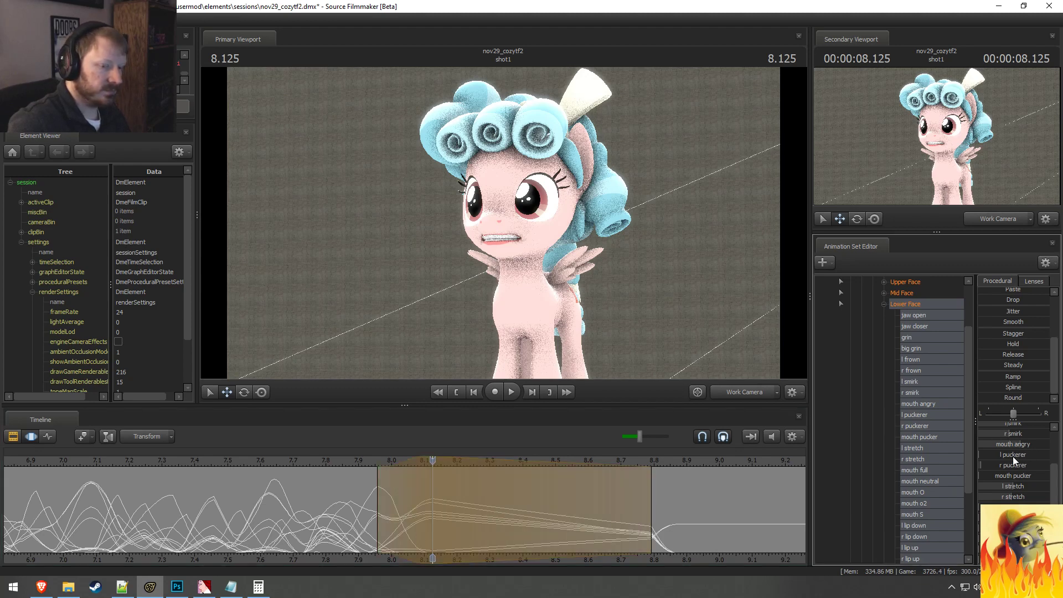
Step: Raise l smirk, r smirk and grin at 8.125 seconds, and raise jaw closer slightly
{"action": "scroll", "coordinate": [1003, 483], "scroll_direction": "up", "scroll_amount": 3}
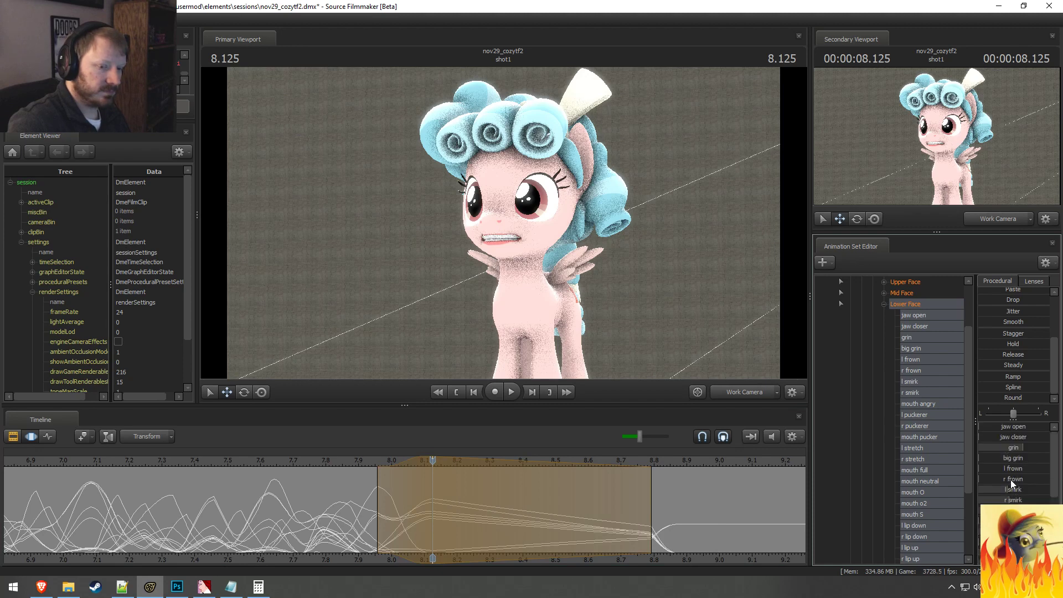
{"action": "left_click_drag", "start_coordinate": [1007, 490], "coordinate": [1000, 521]}
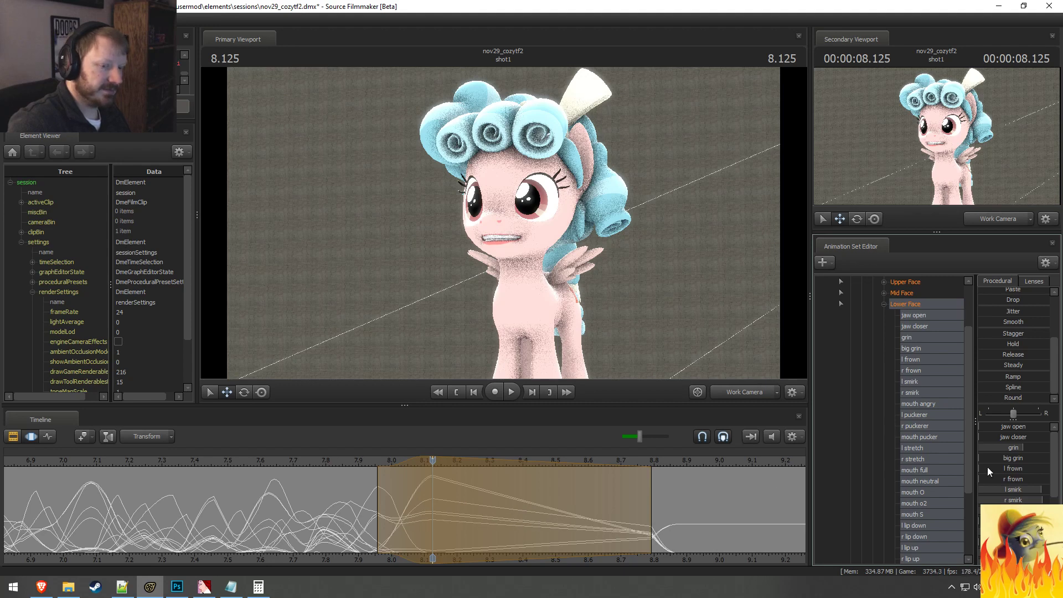
{"action": "left_click_drag", "start_coordinate": [1027, 445], "coordinate": [1030, 445]}
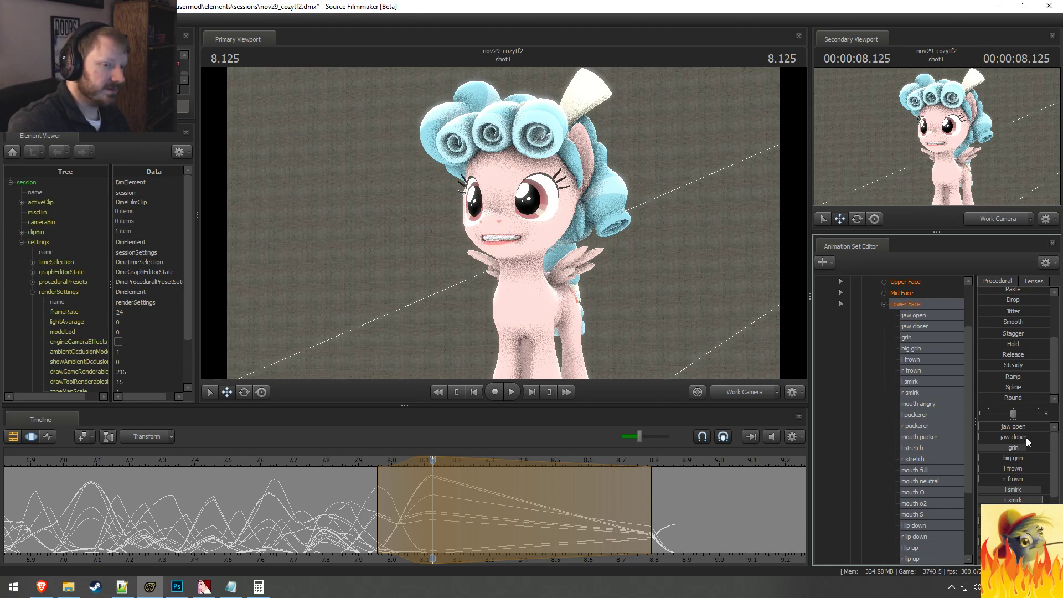
{"action": "left_click_drag", "start_coordinate": [1020, 445], "coordinate": [1033, 447]}
Step: Play the end of the line past 8.1 seconds to check the final grin
{"action": "left_click", "coordinate": [288, 462]}
{"action": "key", "text": "space"}
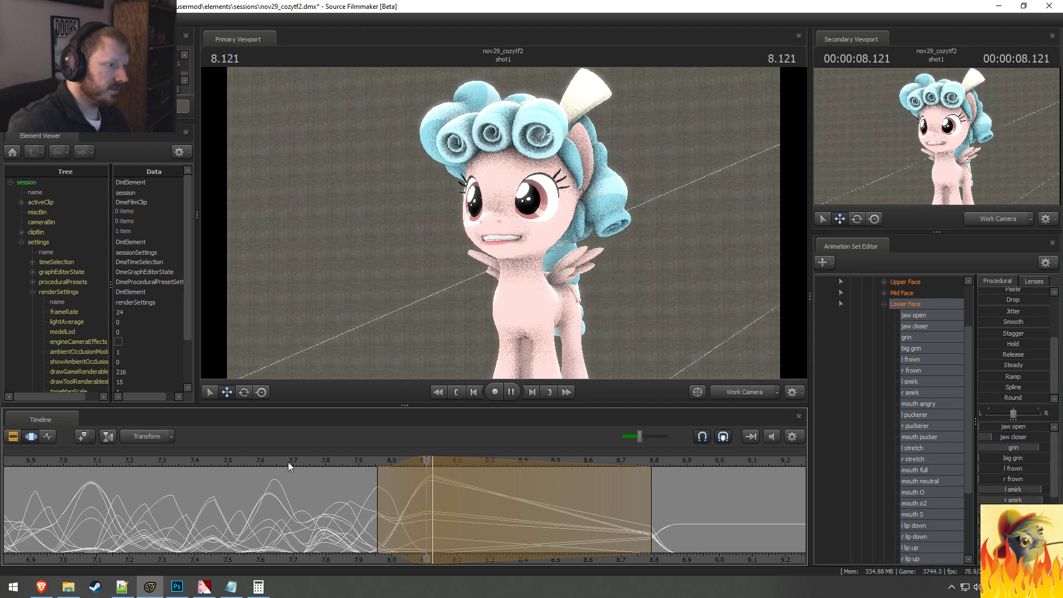
{"action": "key", "text": "space"}
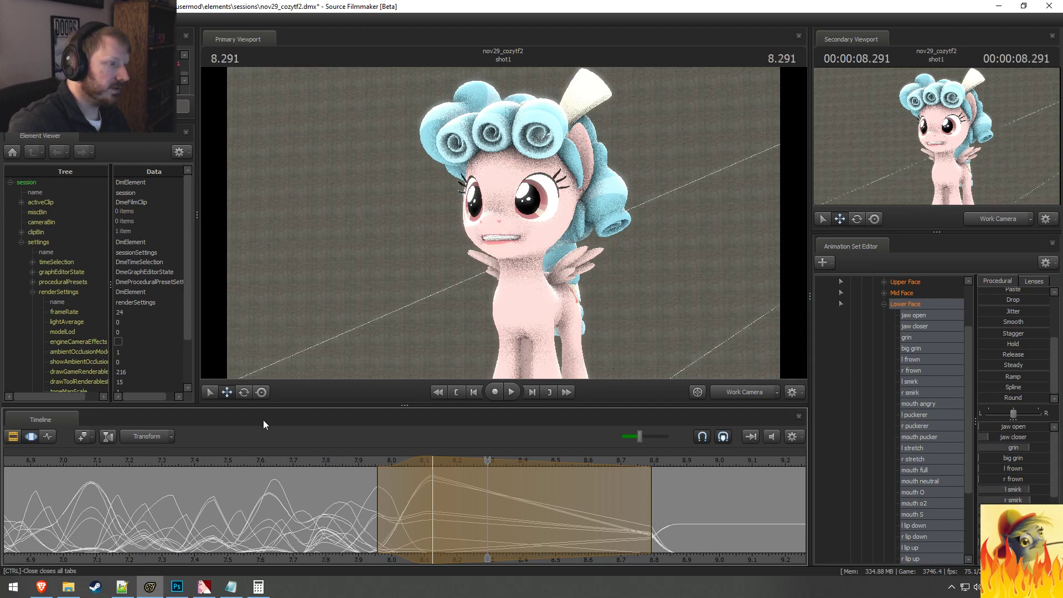
Step: Return to the Clip Editor and fly the work camera around until Grogar and Cozy Glow are both in view
{"action": "scroll", "coordinate": [398, 465], "scroll_direction": "down", "scroll_amount": 2}
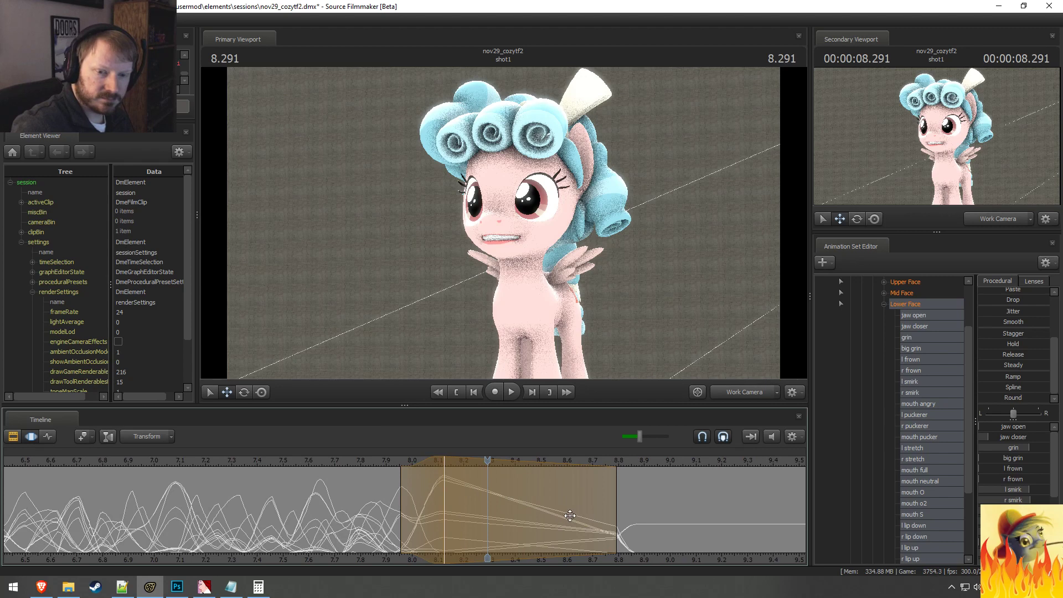
{"action": "key", "text": "F3"}
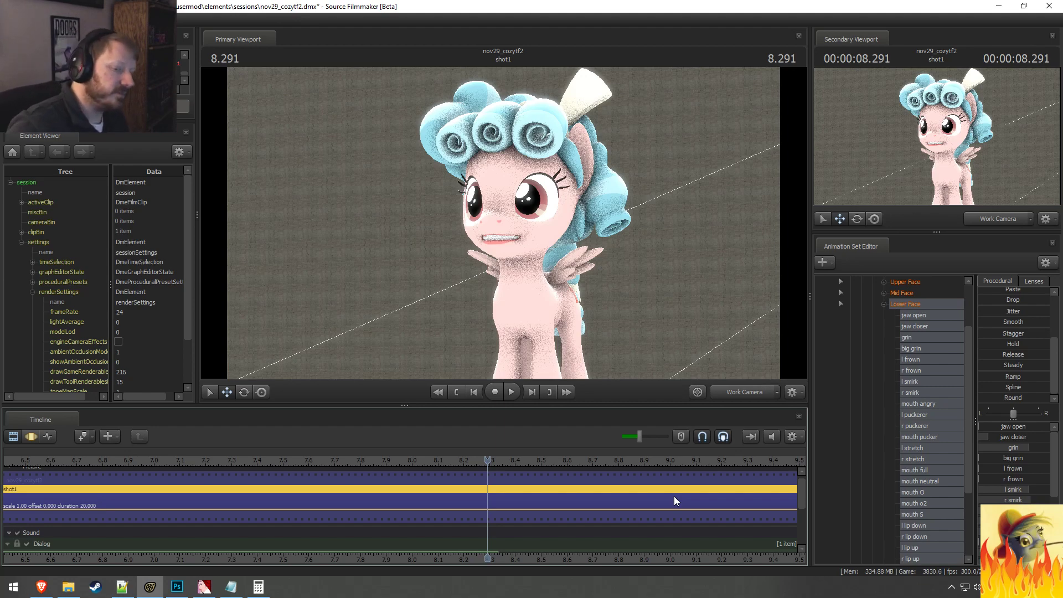
{"action": "key", "text": "s"}
{"action": "left_click_drag", "start_coordinate": [672, 313], "coordinate": [493, 189]}
{"action": "key", "text": "a"}
{"action": "key", "text": "w"}
{"action": "key", "text": "s"}
{"action": "key", "text": "s"}
{"action": "key", "text": "s"}
{"action": "key", "text": "w"}
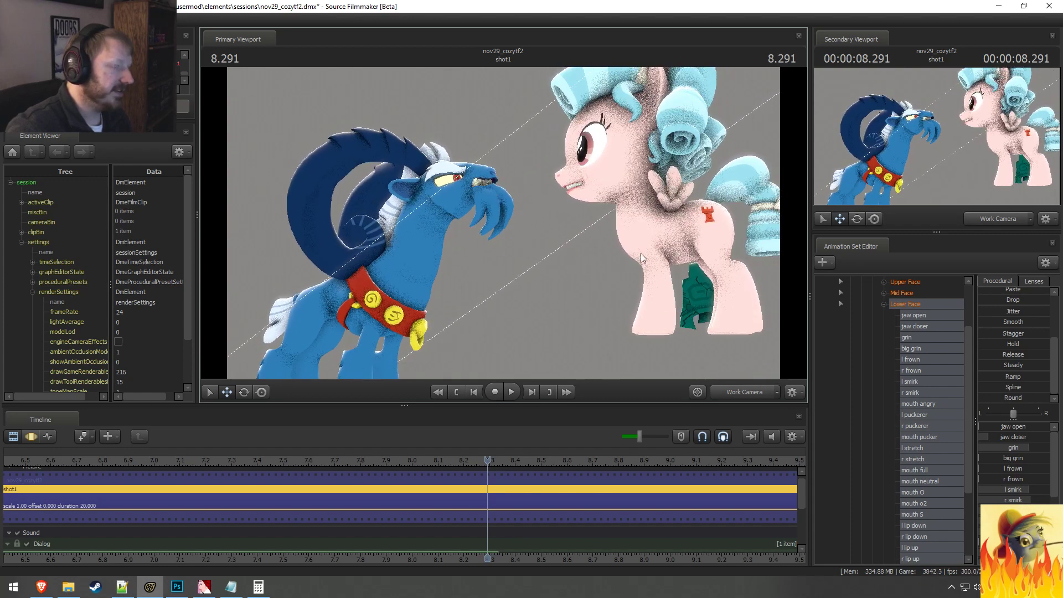
Step: Move Cozy Glow by the rootTransform in her Body group, and save the session
{"action": "scroll", "coordinate": [913, 307], "scroll_direction": "up", "scroll_amount": 2}
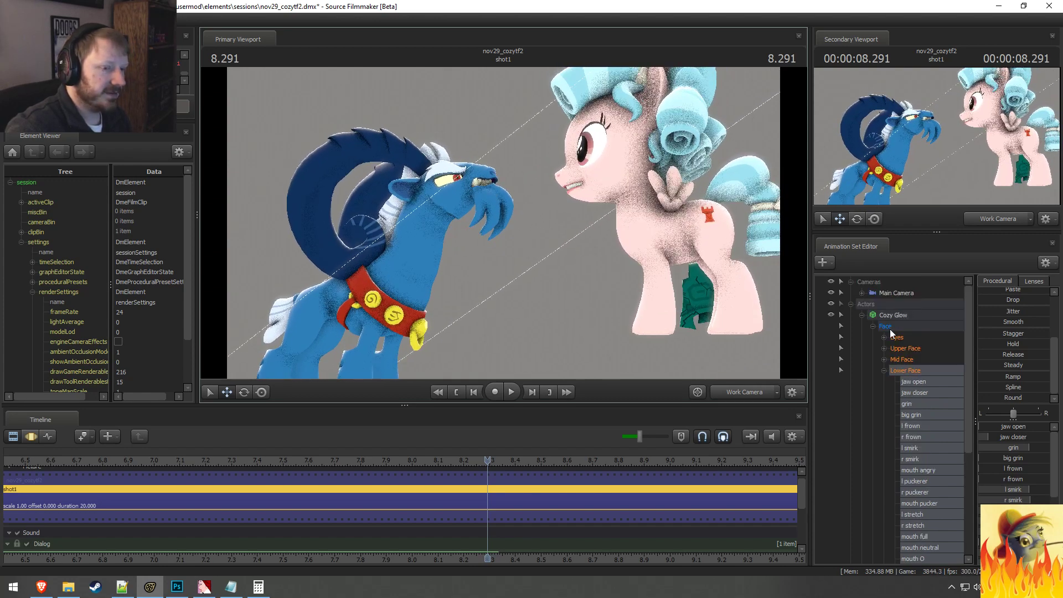
{"action": "left_click", "coordinate": [883, 370]}
{"action": "left_click", "coordinate": [872, 393]}
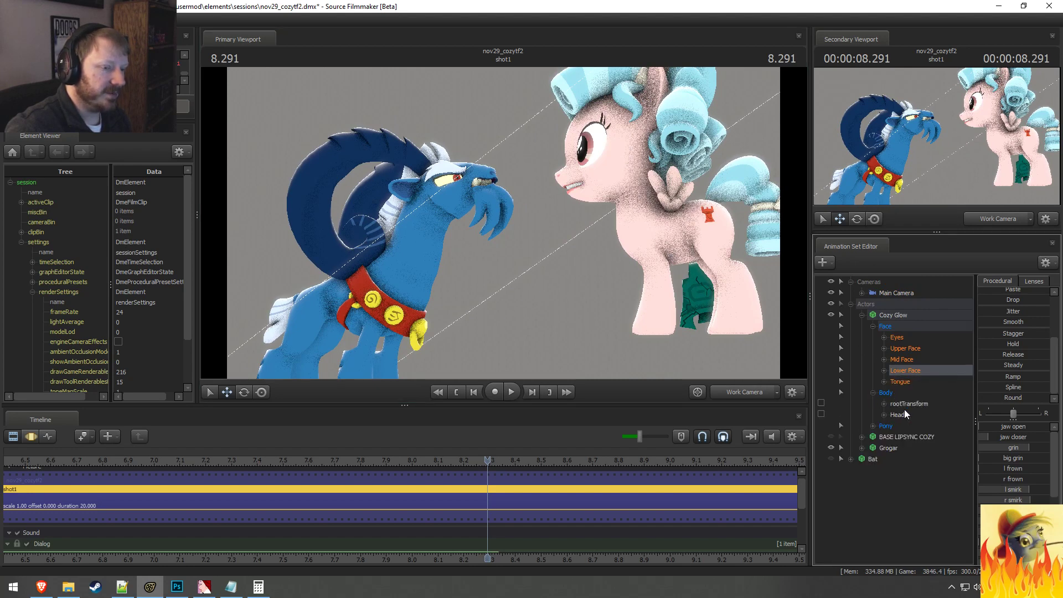
{"action": "left_click", "coordinate": [906, 404]}
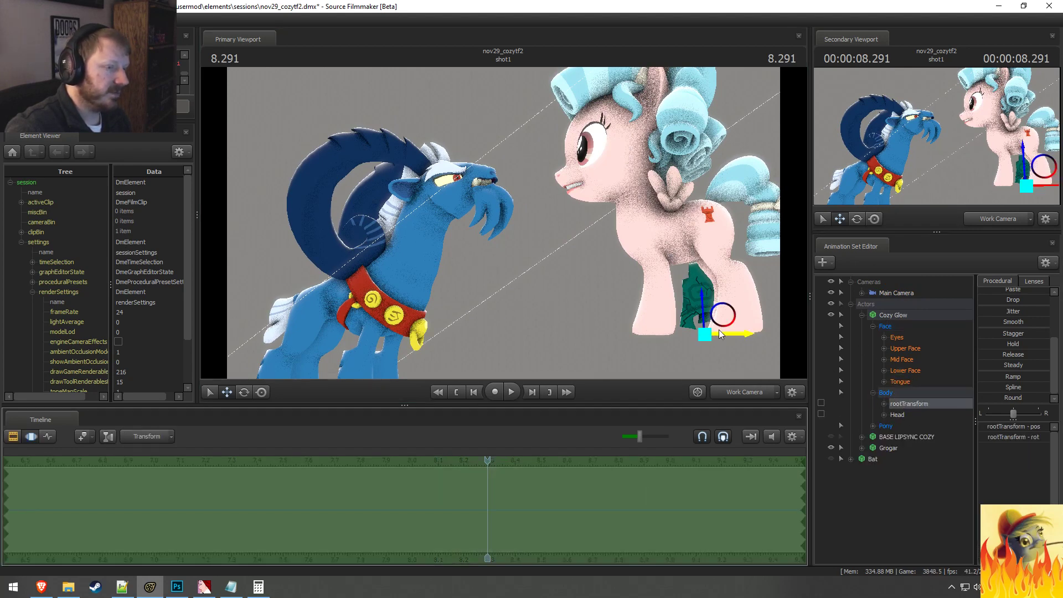
{"action": "left_click_drag", "start_coordinate": [719, 330], "coordinate": [638, 273]}
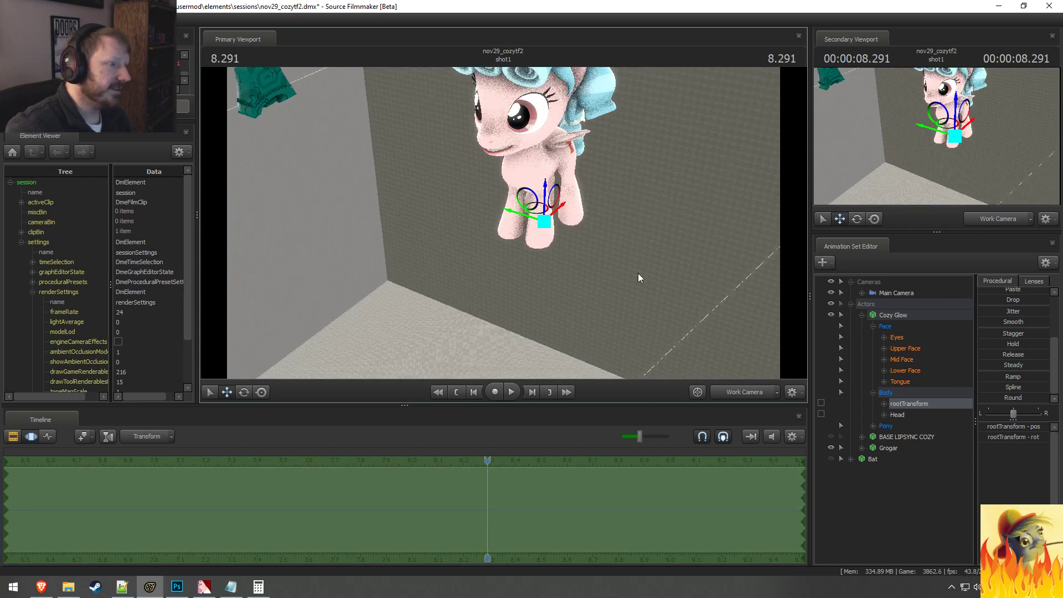
{"action": "key", "text": "ctrl+s"}
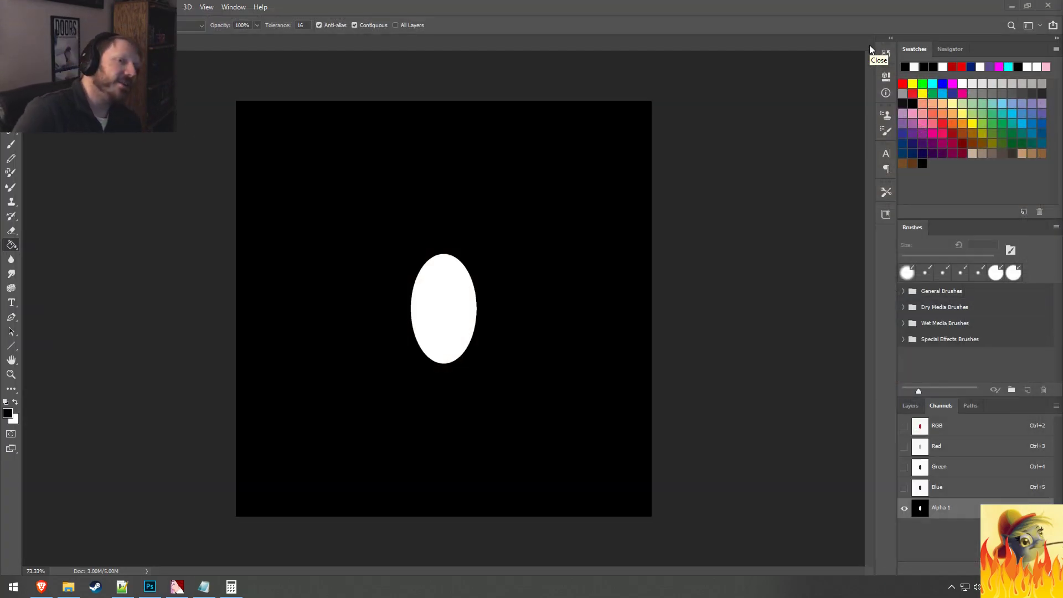
Step: Close Photoshop without saving pupil.tga, and close Calculator, the rocketscience_test02 folder window and the texture editor
{"action": "left_click", "coordinate": [1048, 5]}
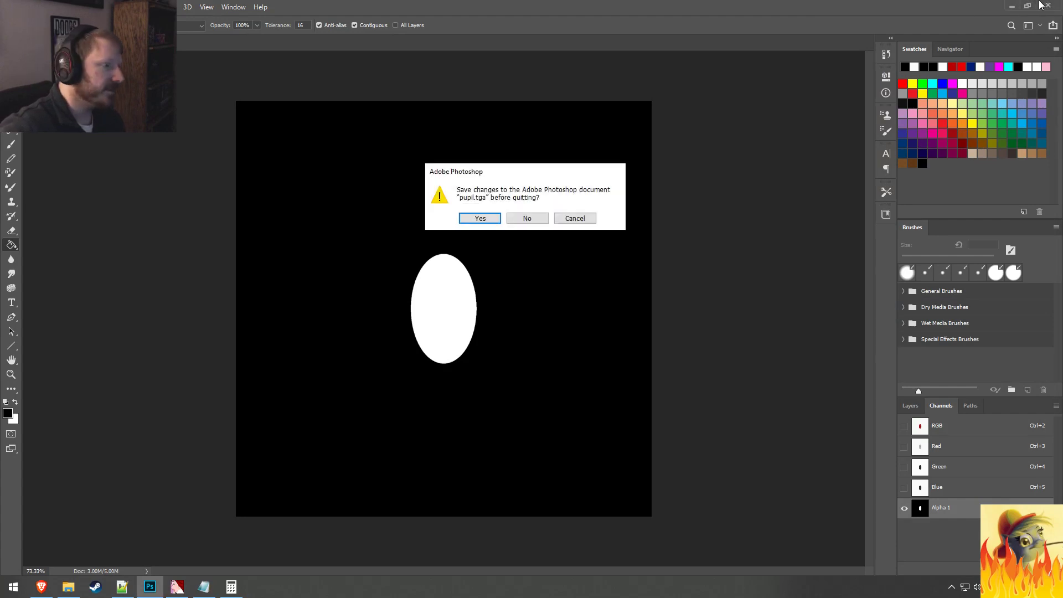
{"action": "left_click", "coordinate": [525, 219]}
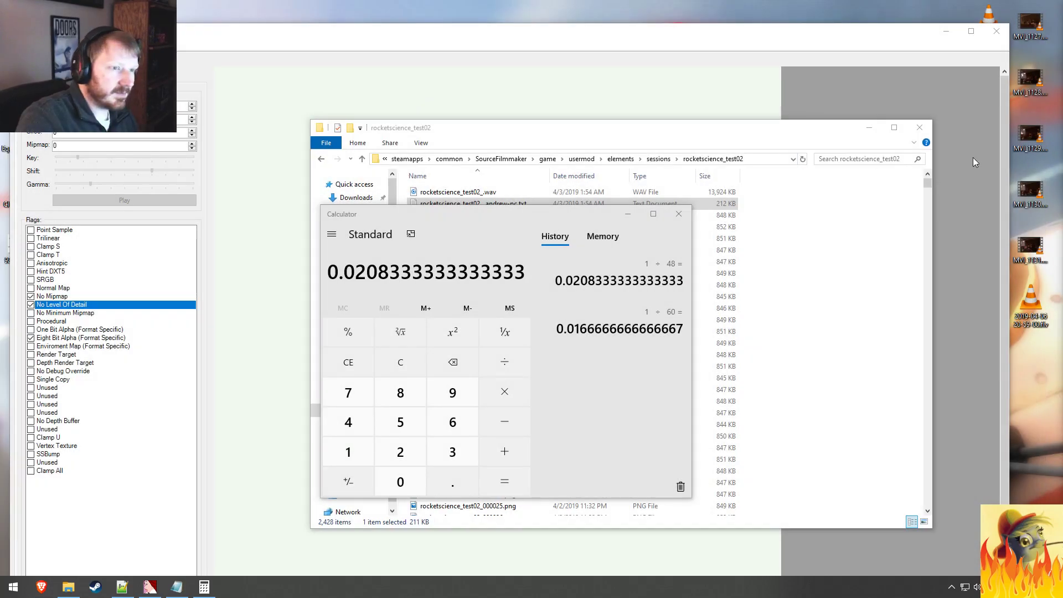
{"action": "left_click", "coordinate": [678, 214]}
{"action": "left_click", "coordinate": [920, 127]}
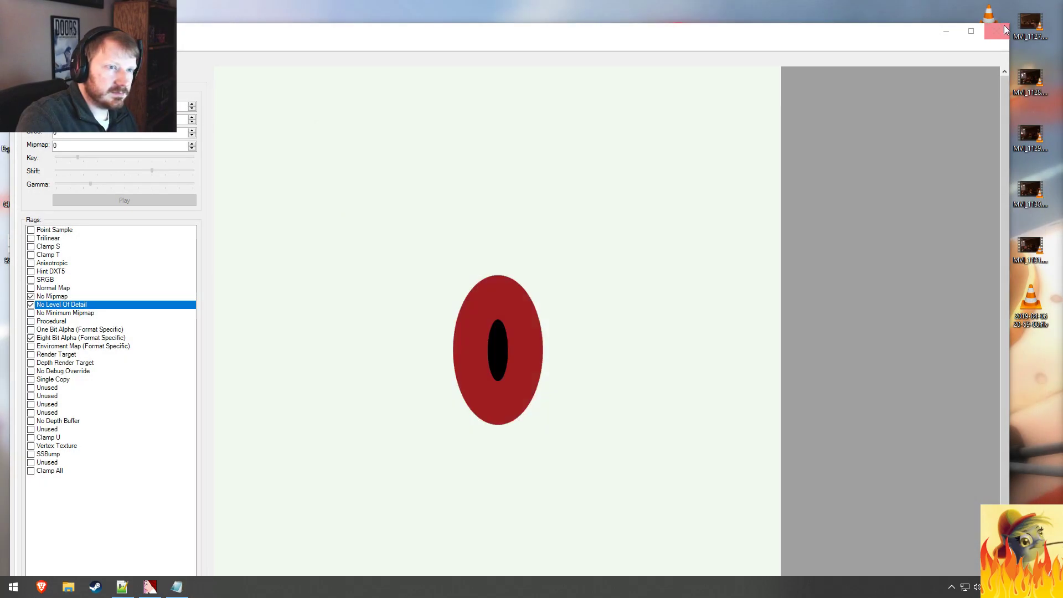
{"action": "left_click", "coordinate": [1002, 29]}
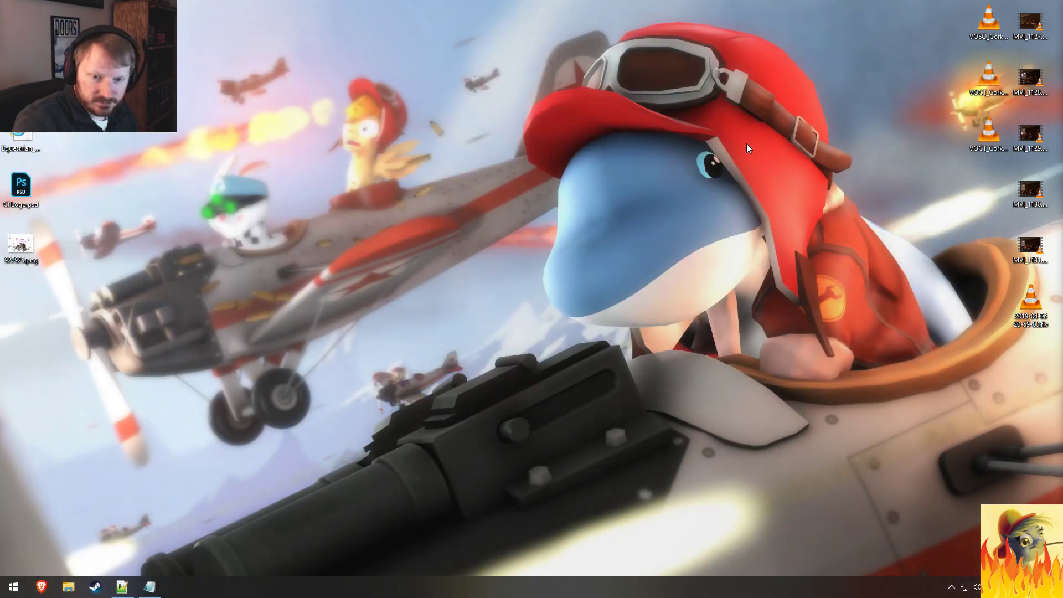